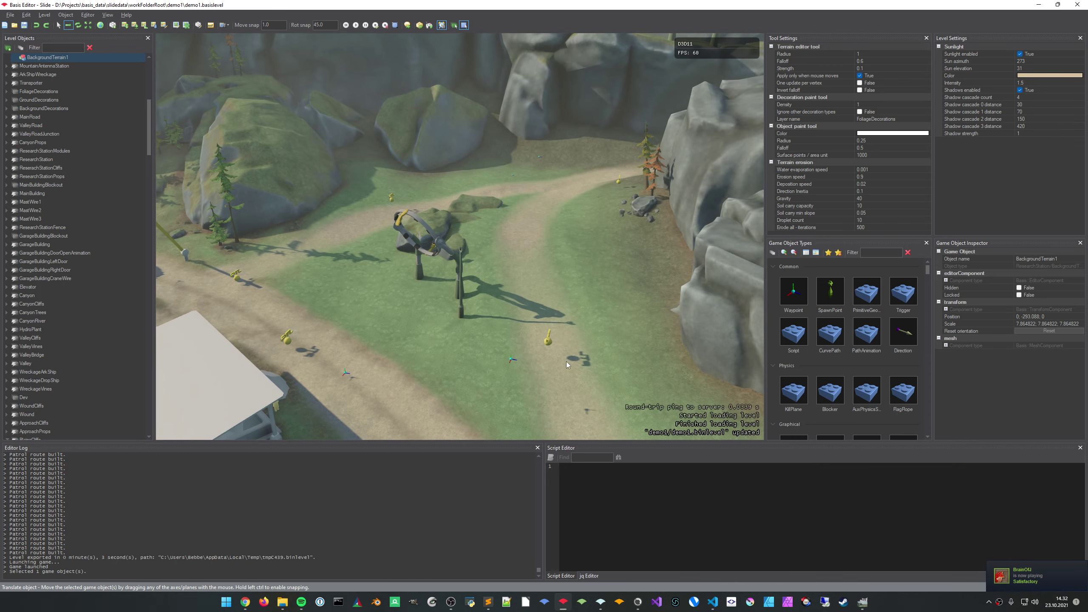
Examine the roofed pit building beside the dirt road in the level from several sides
middle_click_drag(566, 361, 525, 258)
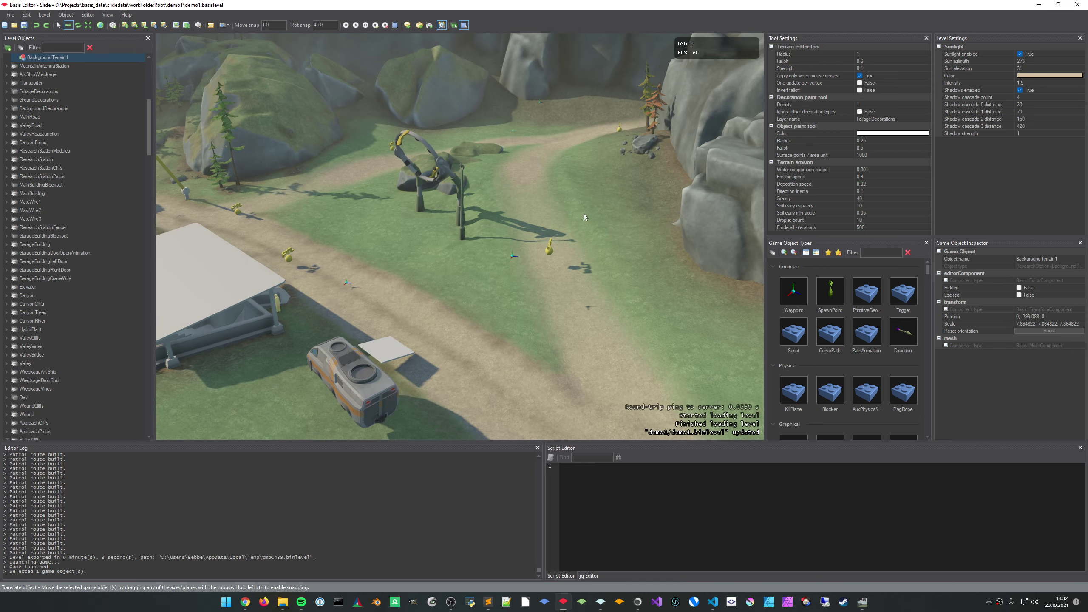
right_click_drag(379, 187, 480, 210)
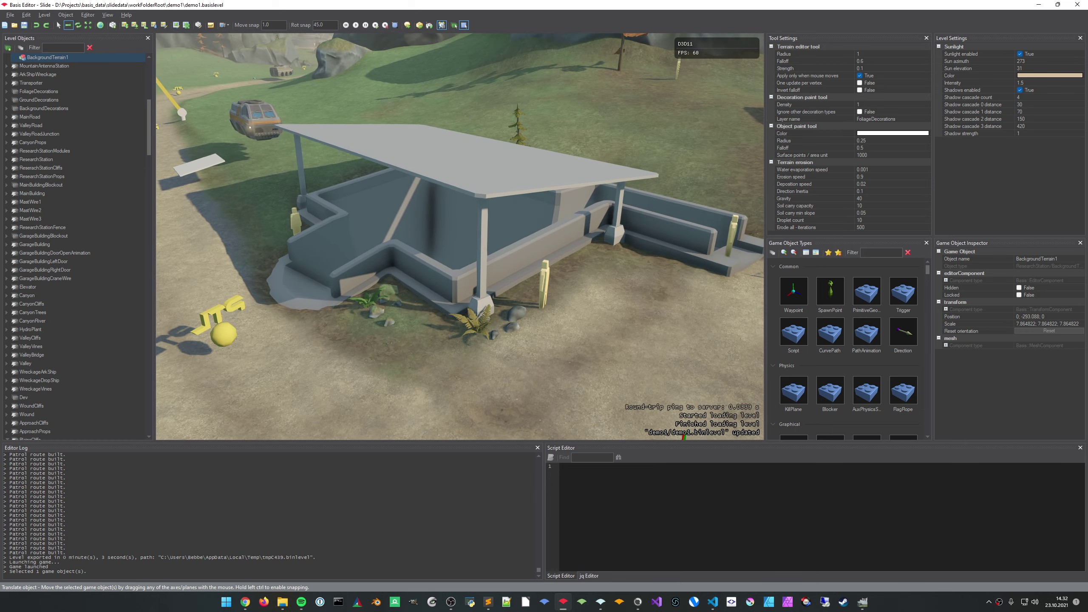
key("s")
right_click_drag(387, 239, 386, 239)
middle_click_drag(374, 396, 403, 383)
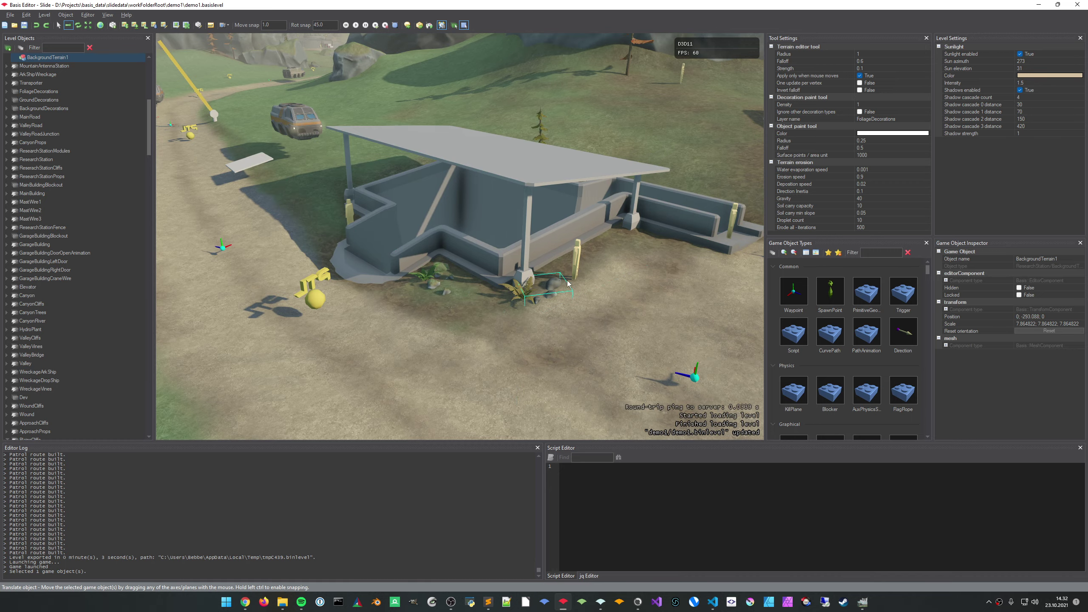
key("d")
right_click_drag(567, 283, 513, 281)
key("d")
key("a")
key("s")
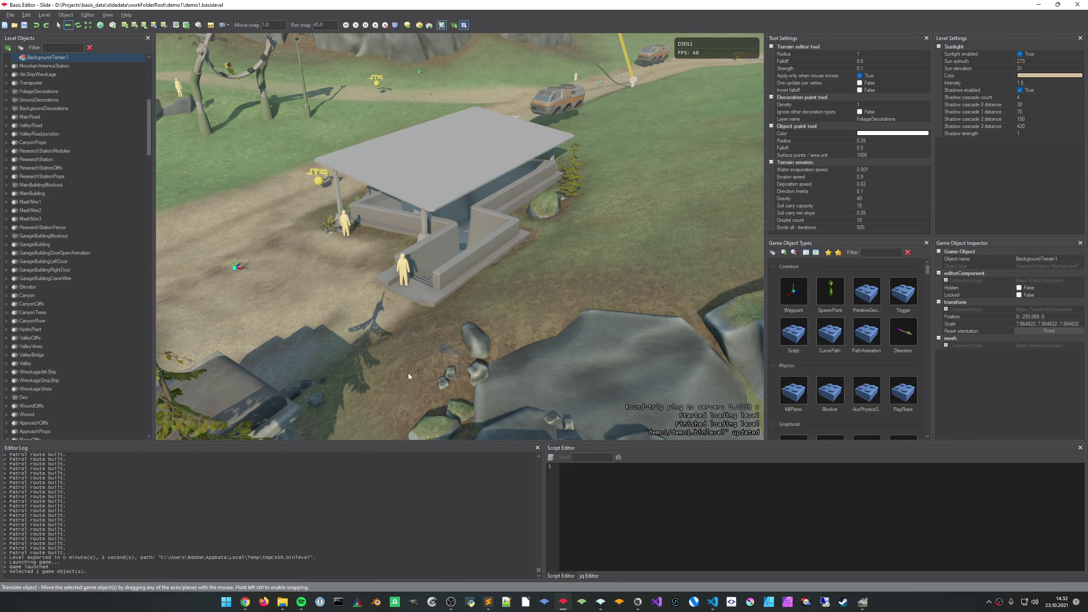
Switch to Blender by opening the recent file mini_transporter.blend
right_click(382, 603)
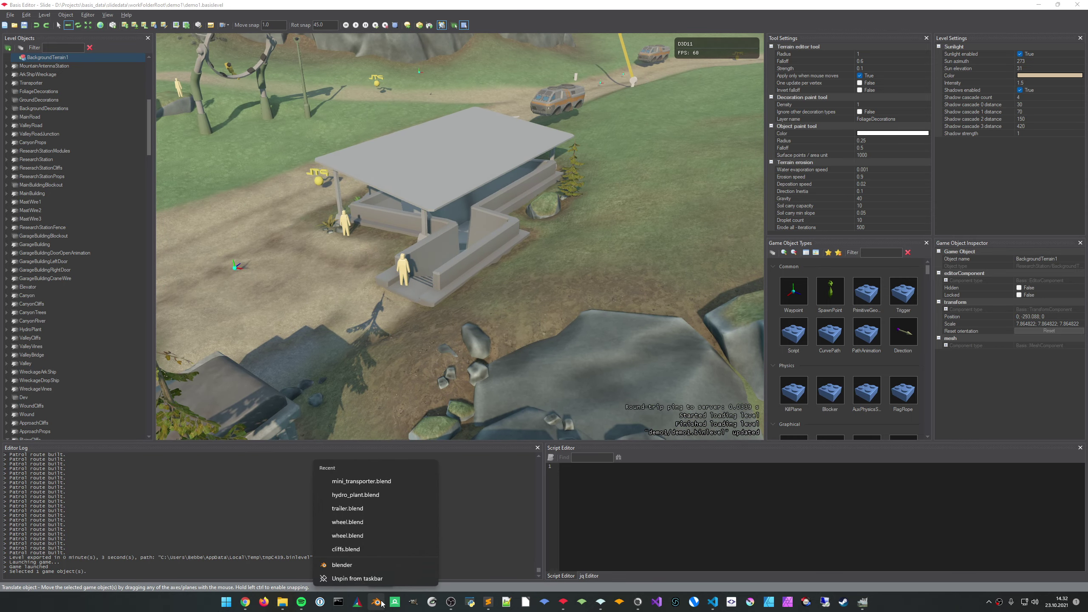
left_click(376, 481)
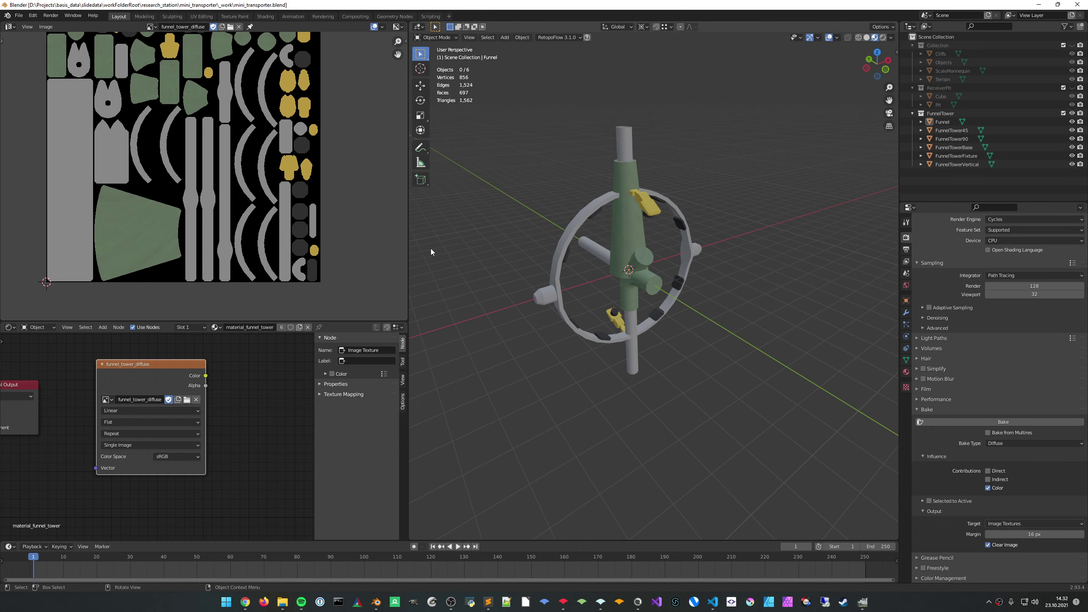
middle_click_drag(532, 292, 578, 300)
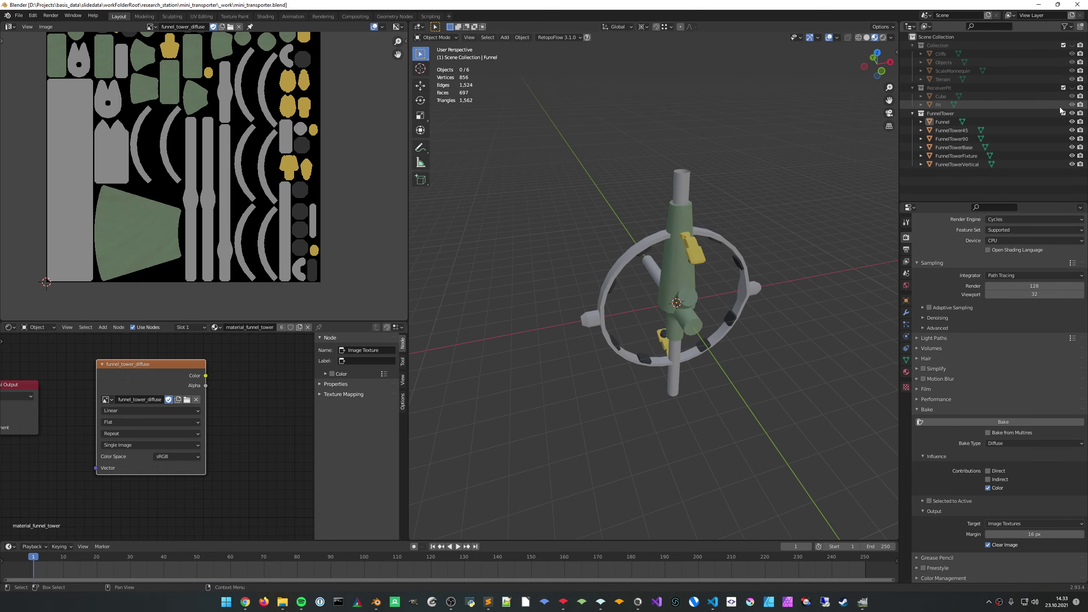
Hide the FunnelTower collection and show the ReceiverPit collection in the viewport
left_click(1072, 113)
left_click(1071, 88)
middle_click_drag(770, 214, 760, 219)
scroll(711, 252, "up", 6)
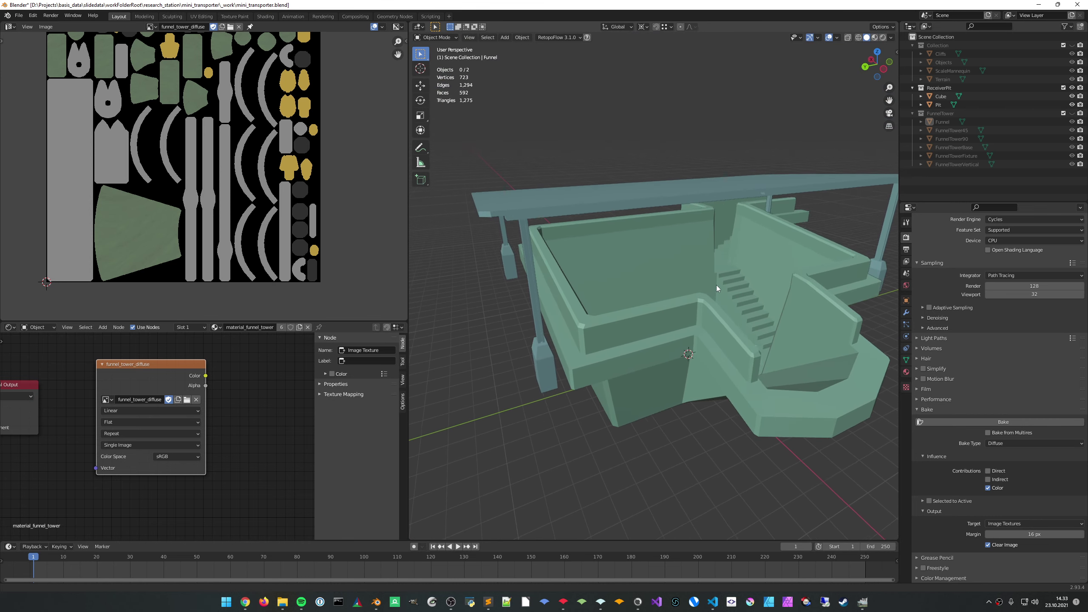
middle_click_drag(716, 285, 672, 218)
Select the roof object named Cube in the ReceiverPit collection and rename it to Roof
left_click(668, 202)
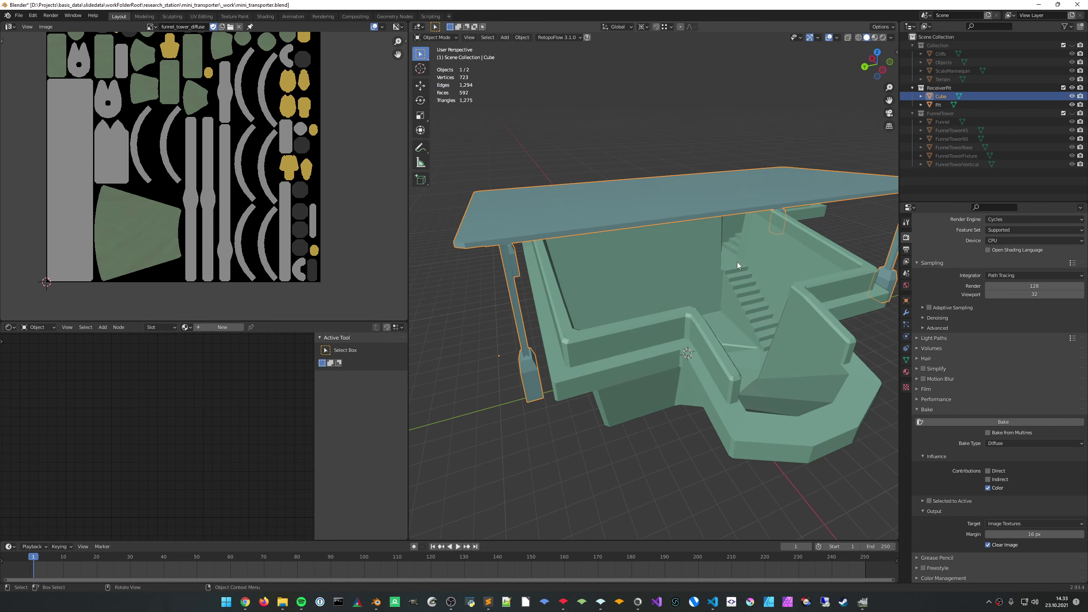
middle_click_drag(737, 262, 742, 291)
left_click(875, 38)
left_click(868, 38)
middle_click_drag(689, 165, 713, 183)
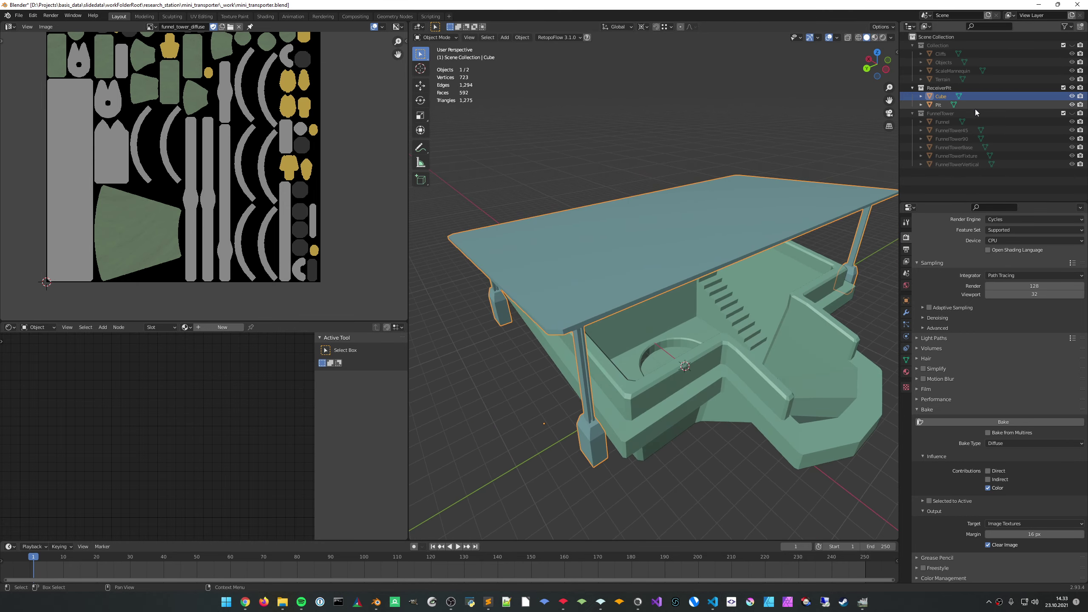
double_click(941, 97)
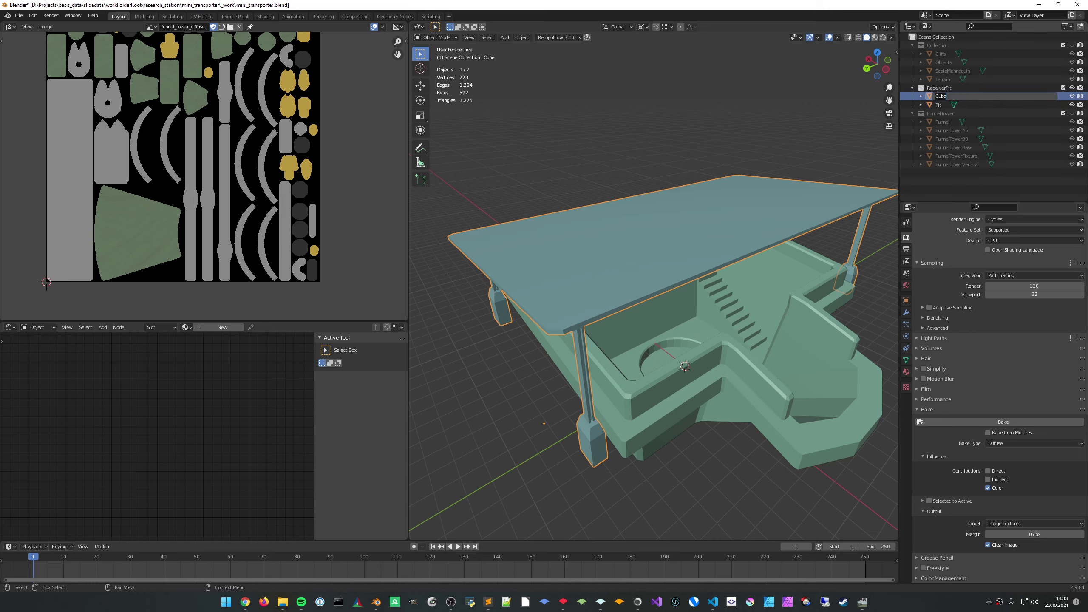
type("Roof")
key("Return")
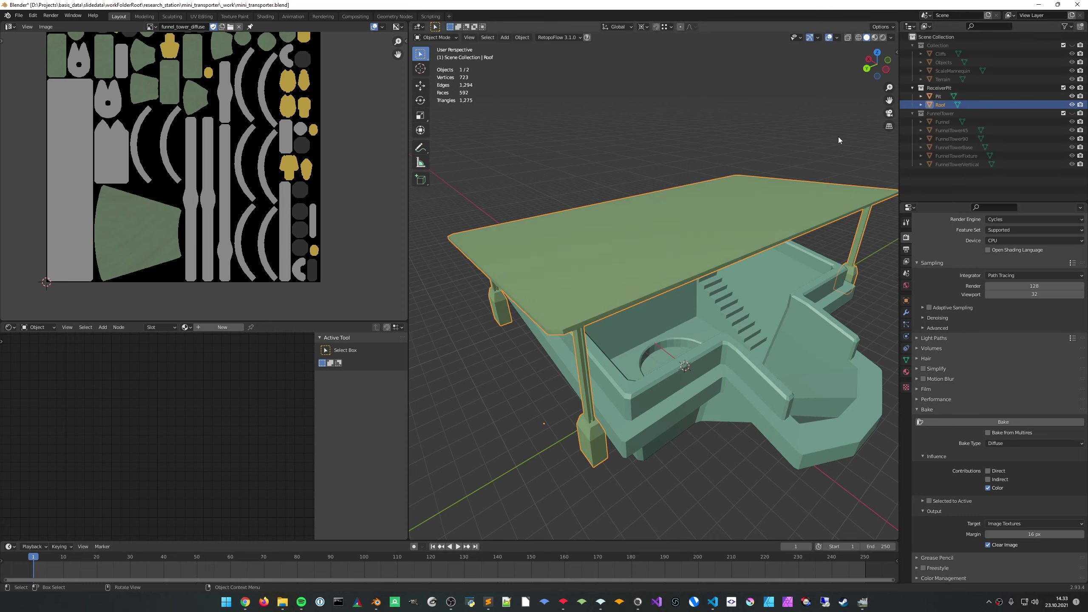
Hide the Roof object, select the Pit and examine its interior and stairs
left_click(1071, 105)
left_click(766, 340)
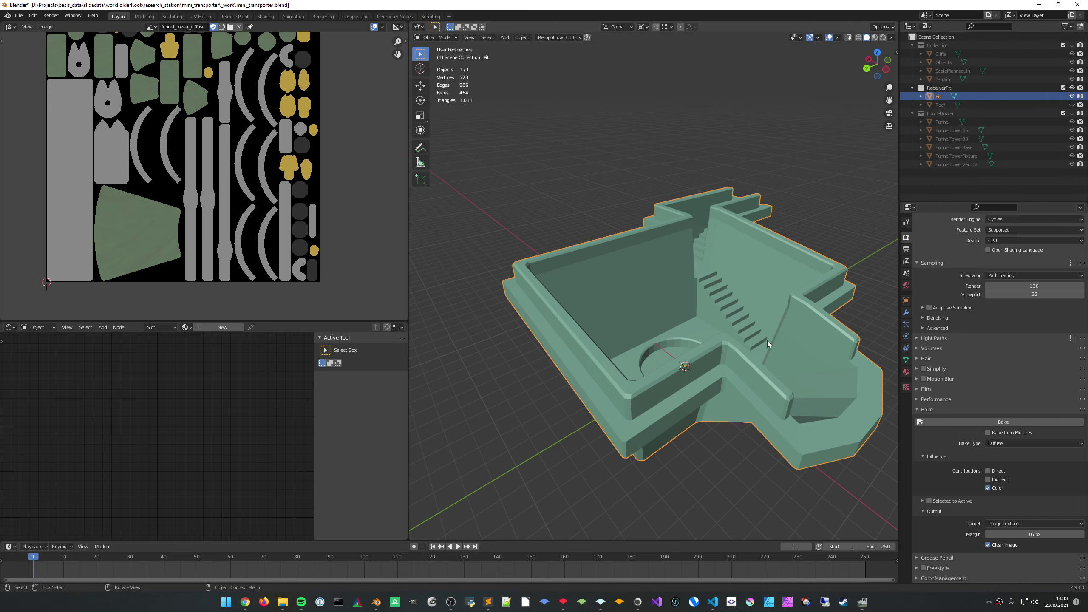
middle_click_drag(767, 340, 753, 254)
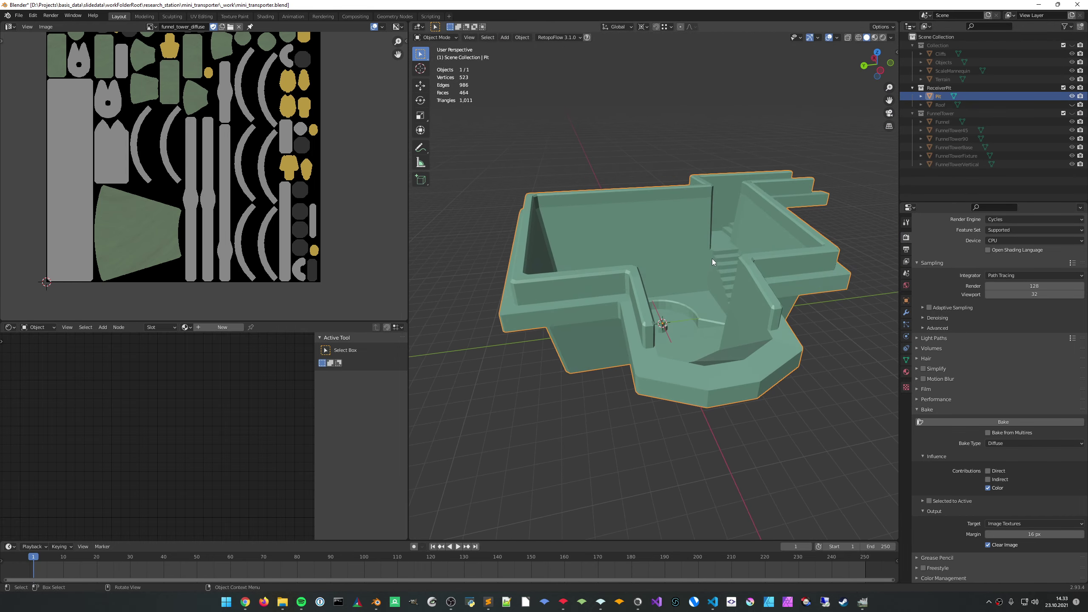
middle_click_drag(662, 268, 689, 285)
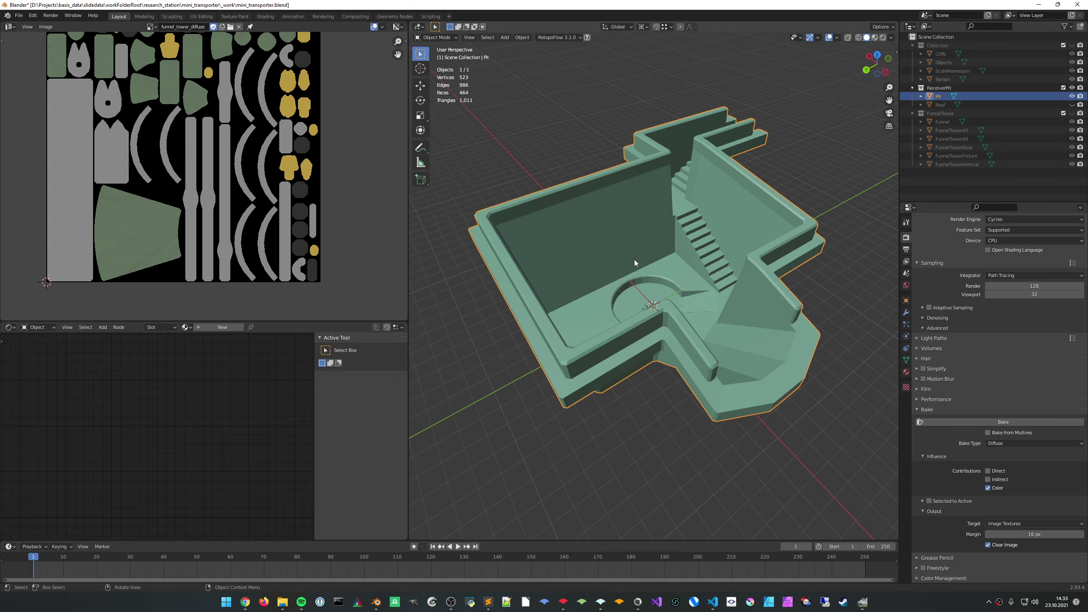
Show the Roof object again and examine its supports and underside around the pit
left_click(1072, 105)
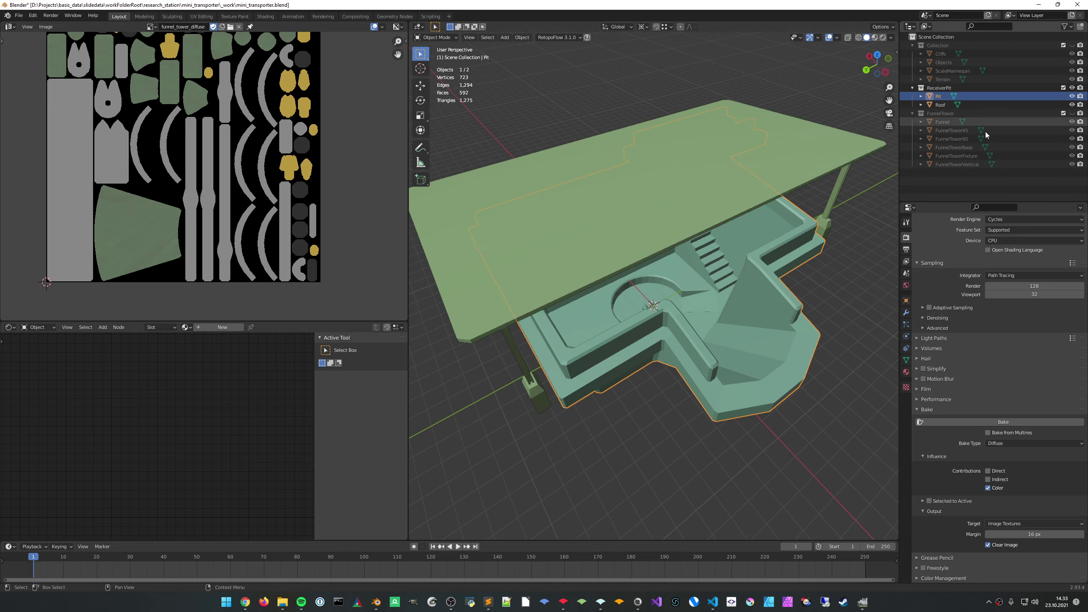
middle_click_drag(787, 235, 681, 221)
scroll(664, 214, "up", 2)
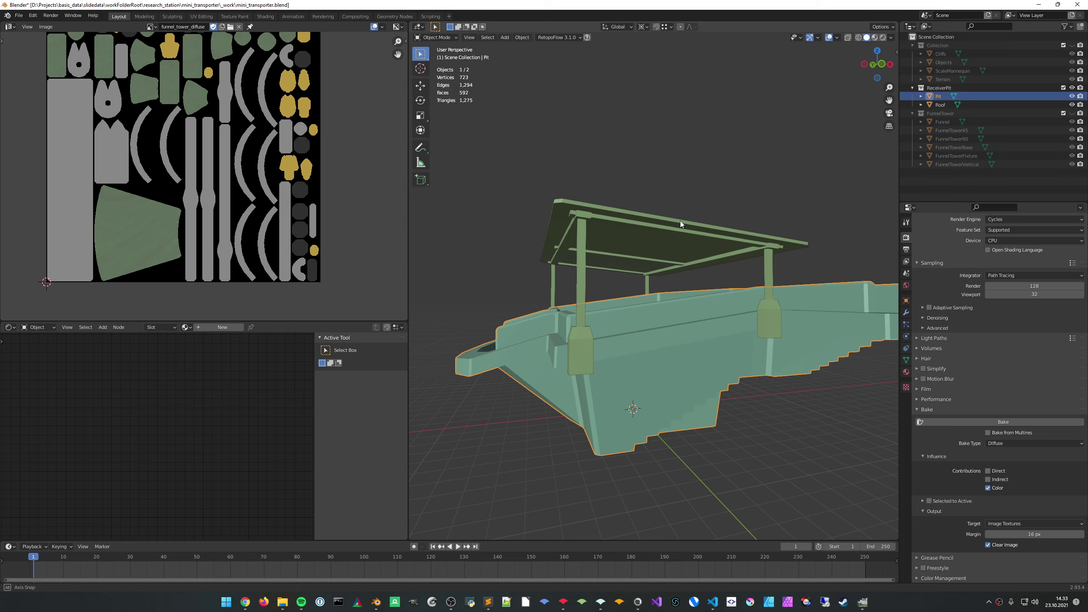
middle_click_drag(588, 204, 580, 285)
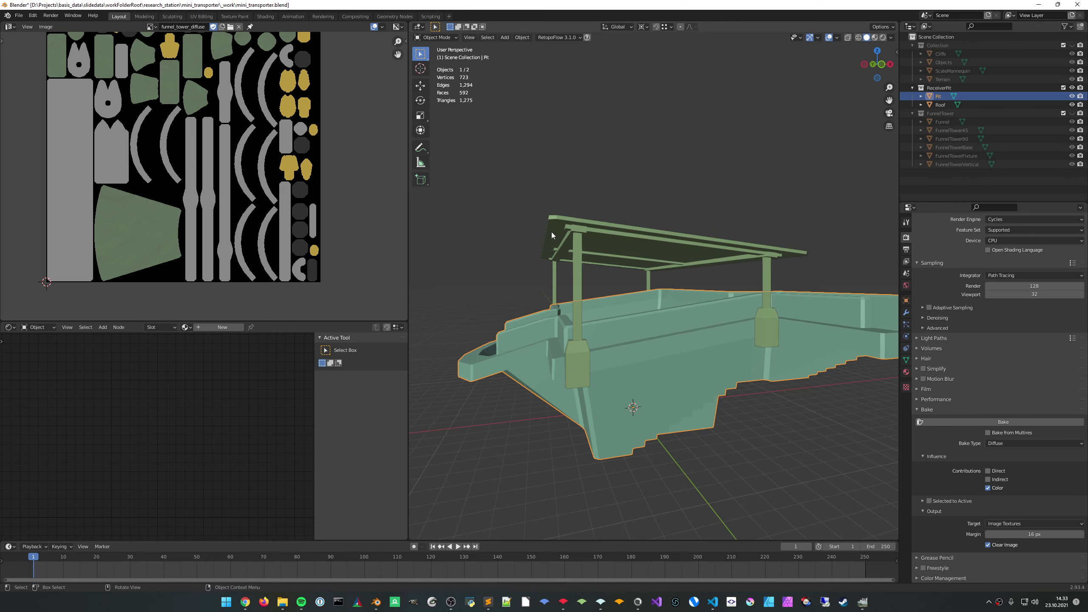
middle_click_drag(555, 232, 714, 226)
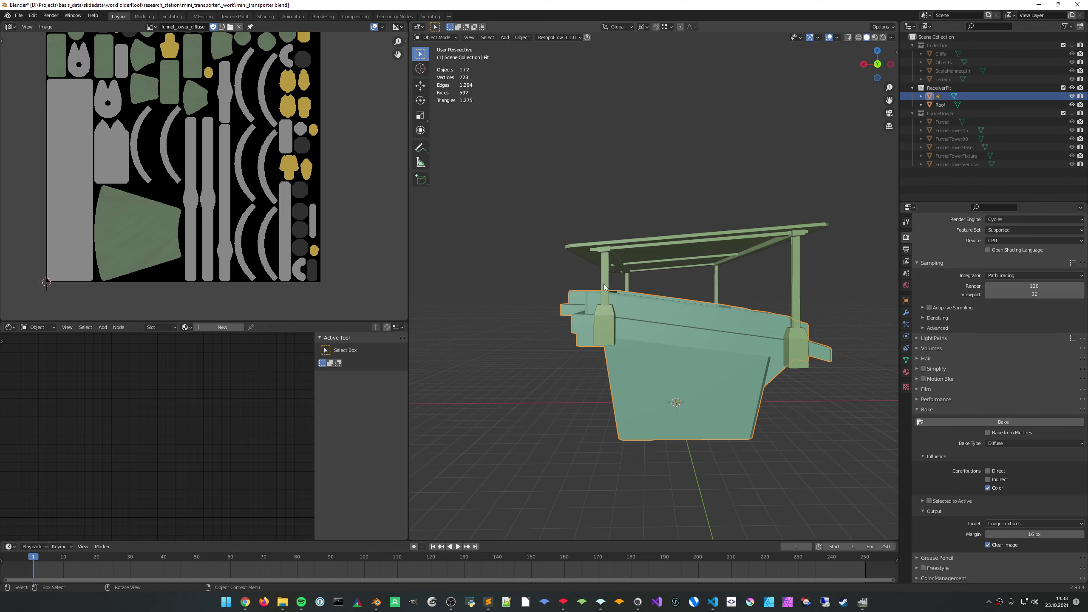
middle_click_drag(805, 281, 520, 354)
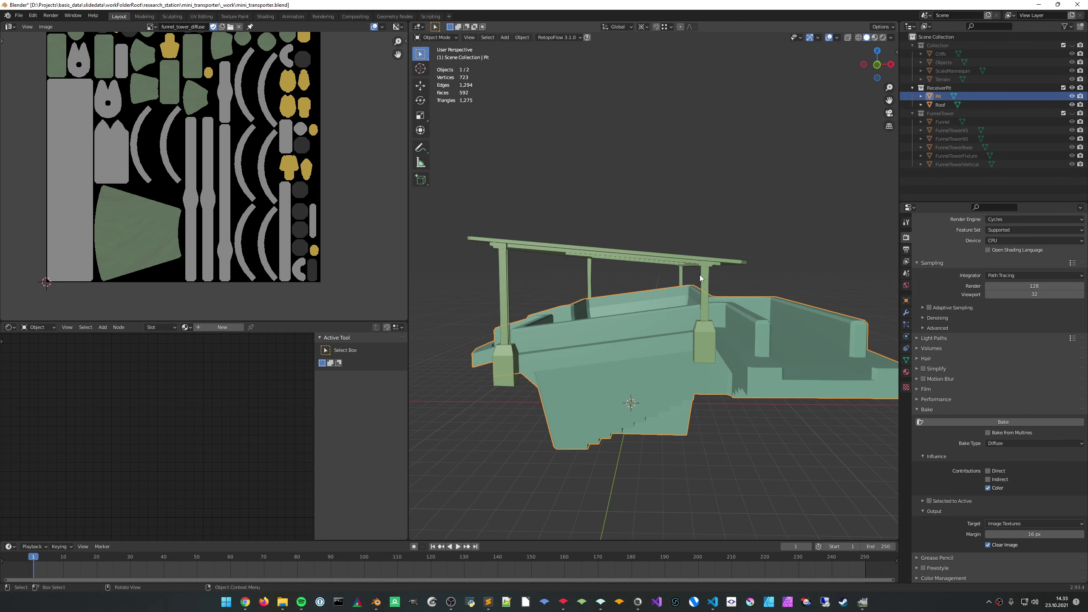
Hide the Roof object so that only the Pit remains in view
left_click(1072, 104)
middle_click_drag(741, 163, 785, 224)
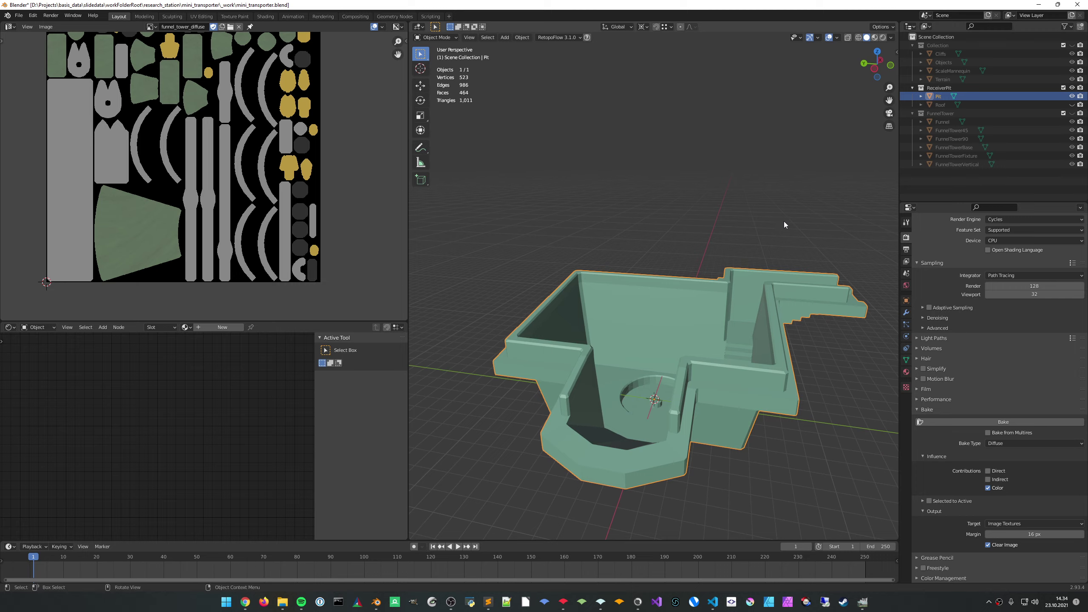
Switch to the Basis Asset Browser and examine the ResearchStation/Column blueprint's mesh and collision outline in the preview
left_click(604, 603)
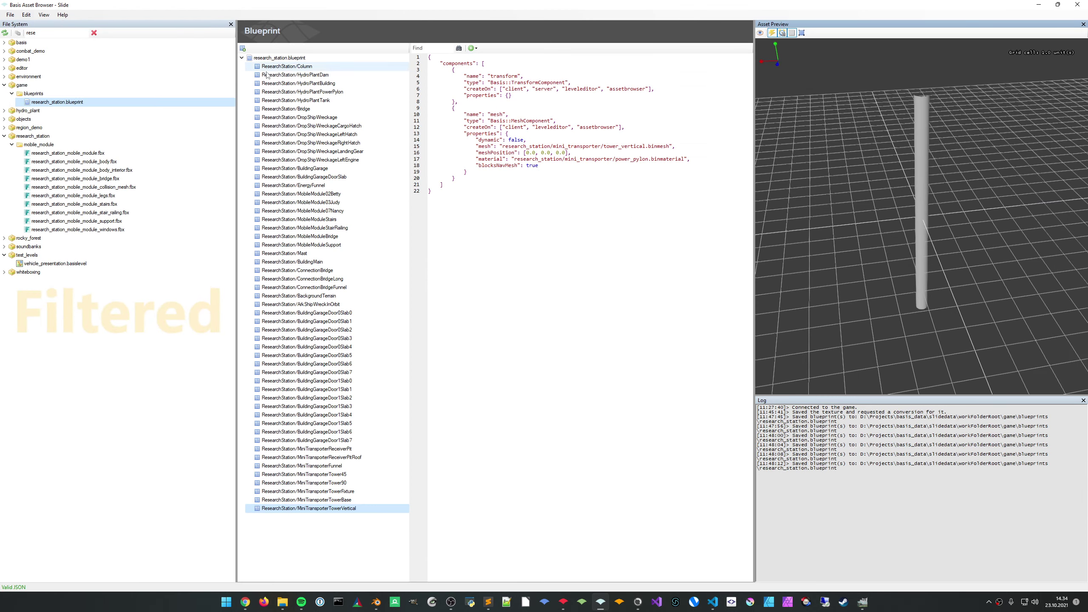
left_click(284, 66)
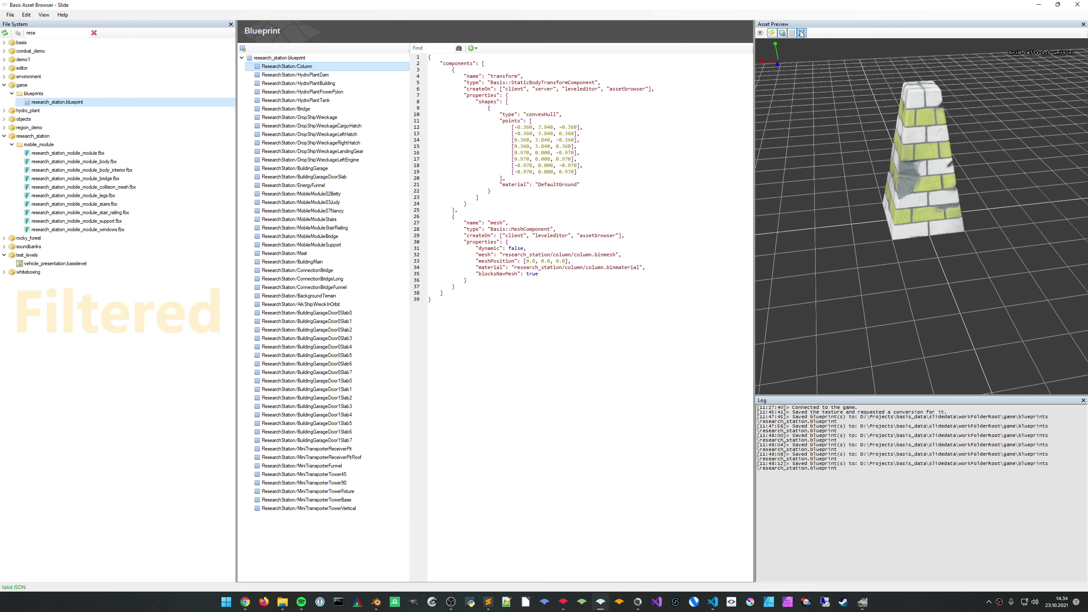
middle_click_drag(907, 148, 944, 175)
scroll(963, 195, "up", 5)
scroll(974, 150, "down", 6)
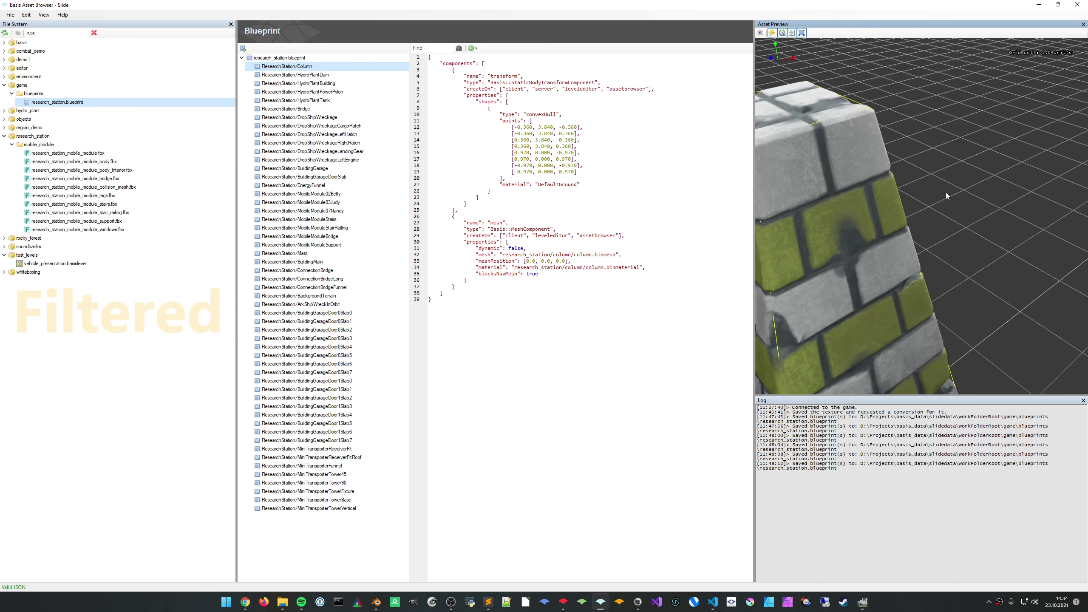
left_click_drag(975, 158, 973, 164)
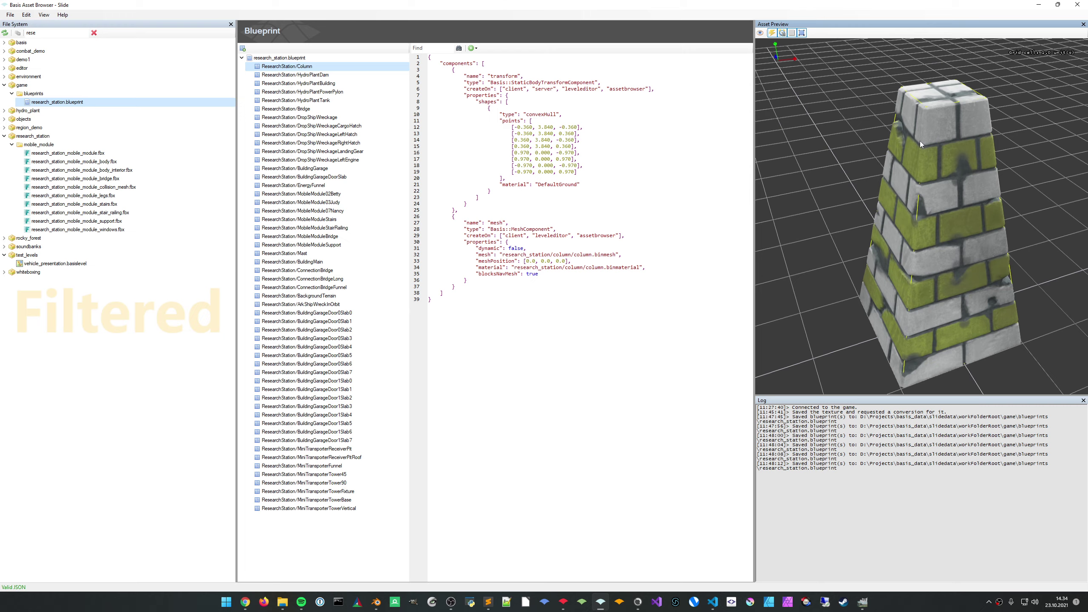
left_click_drag(932, 110, 932, 104)
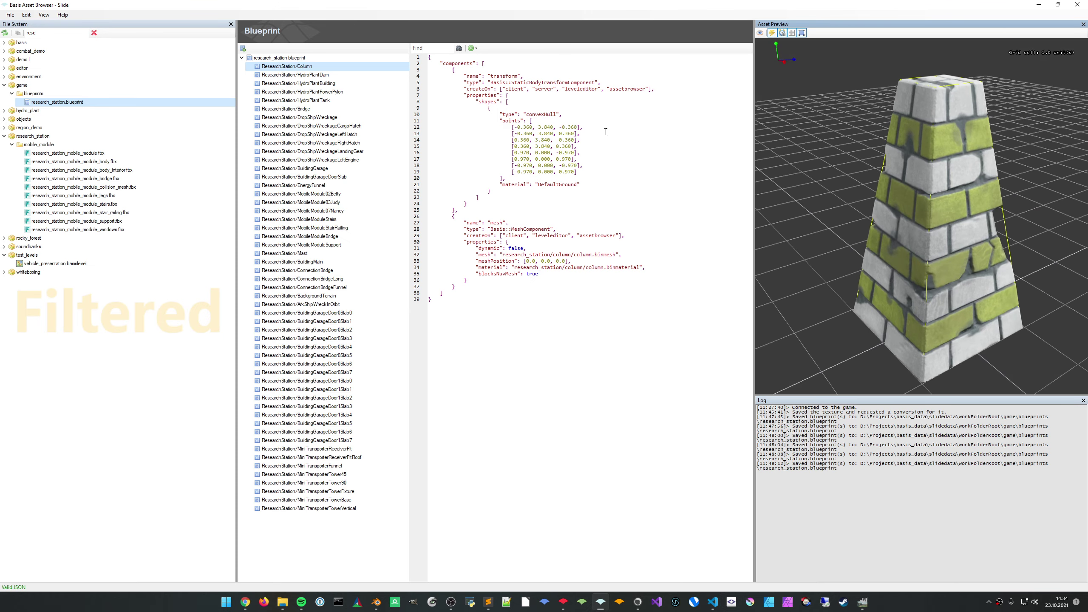
Comment out the mesh component in the Column blueprint with /* and save it to preview only the collision shape
left_click(455, 210)
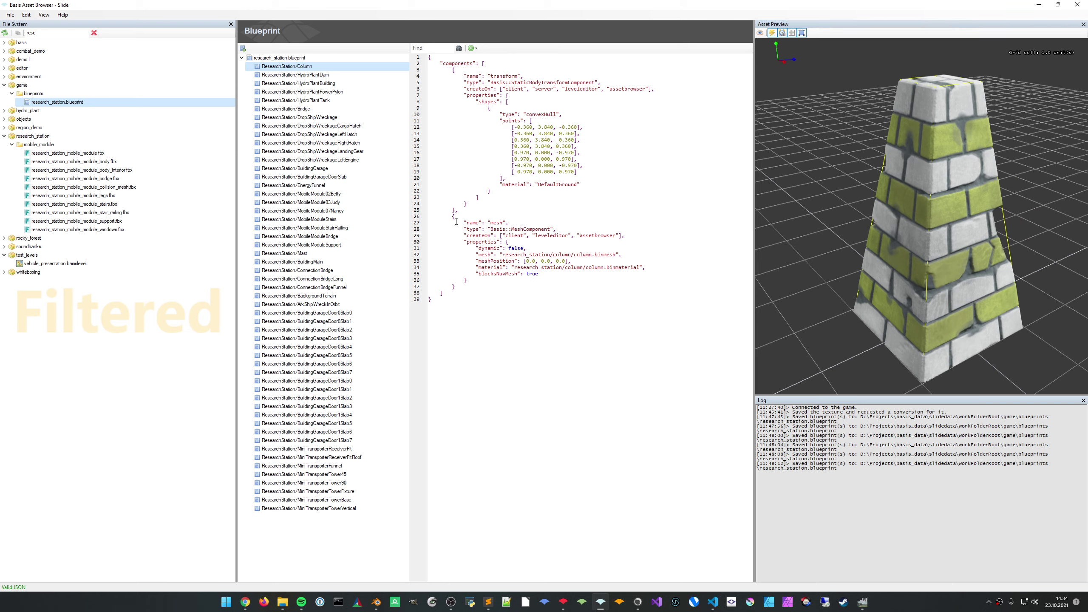
type("/*")
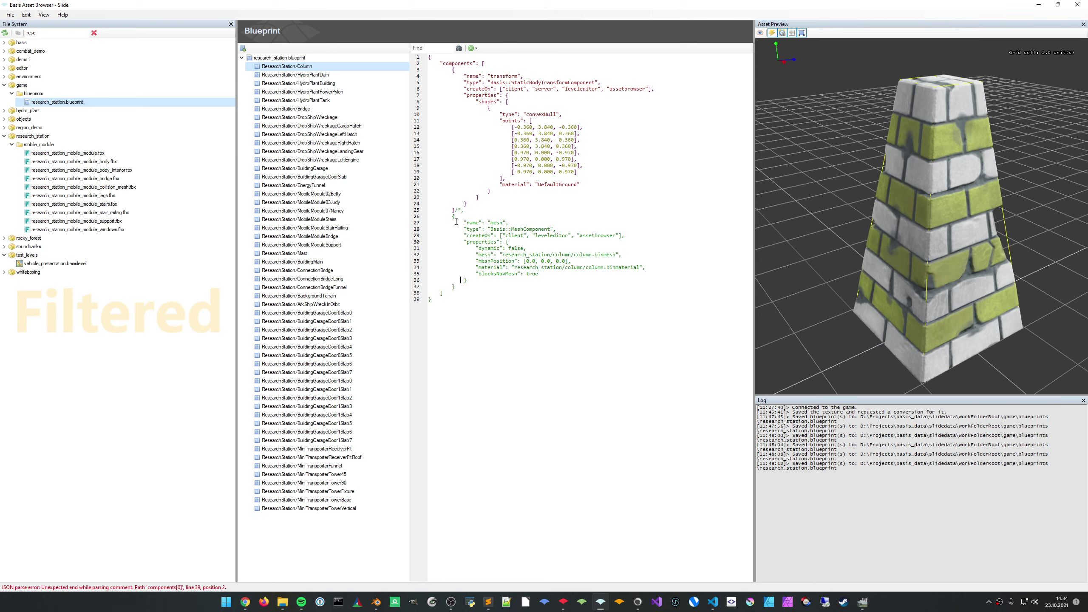
key("ctrl+s")
left_click_drag(850, 228, 968, 221)
Undo the commenting-out of the Column's mesh component and save the blueprint
key("ctrl+z")
key("ctrl+z")
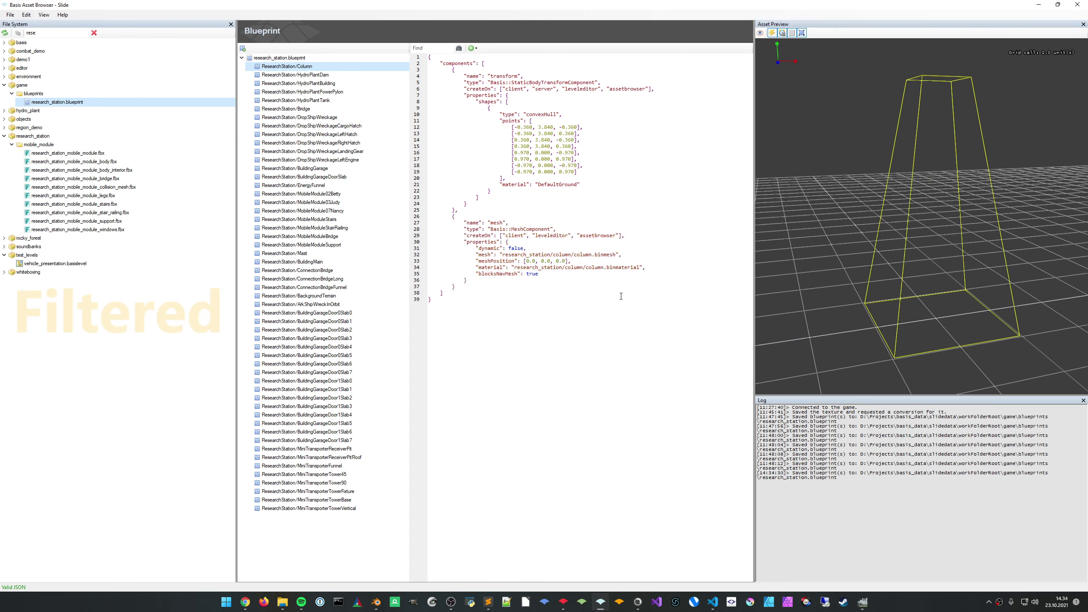
key("ctrl+s")
Open the ResearchStation/HydroPlantDam blueprint and examine its convex hull collision shapes in the preview
left_click(314, 76)
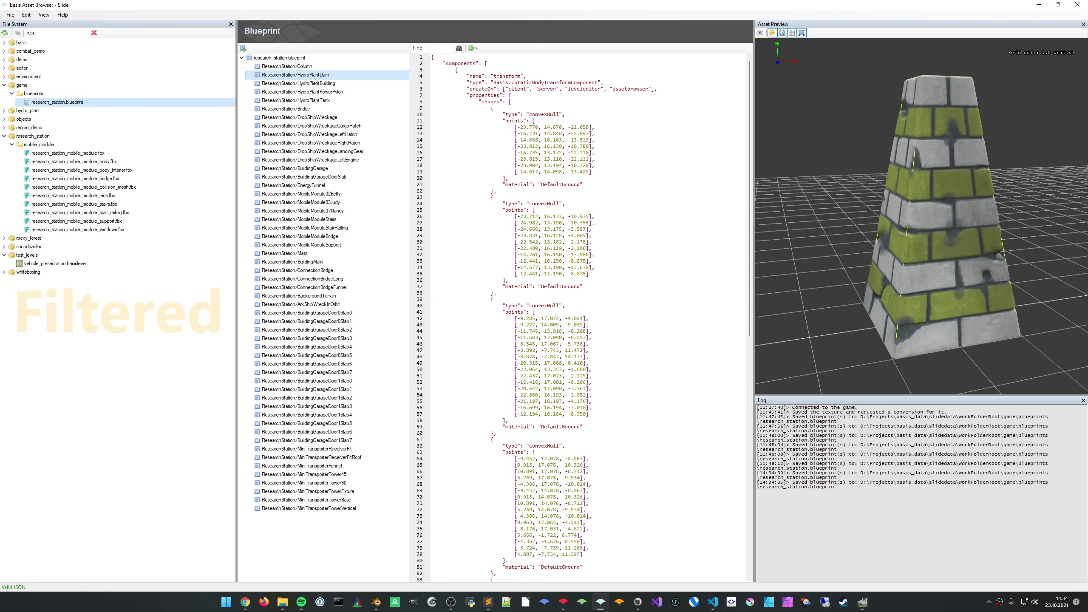
middle_click_drag(823, 218, 839, 190)
scroll(848, 231, "up", 5)
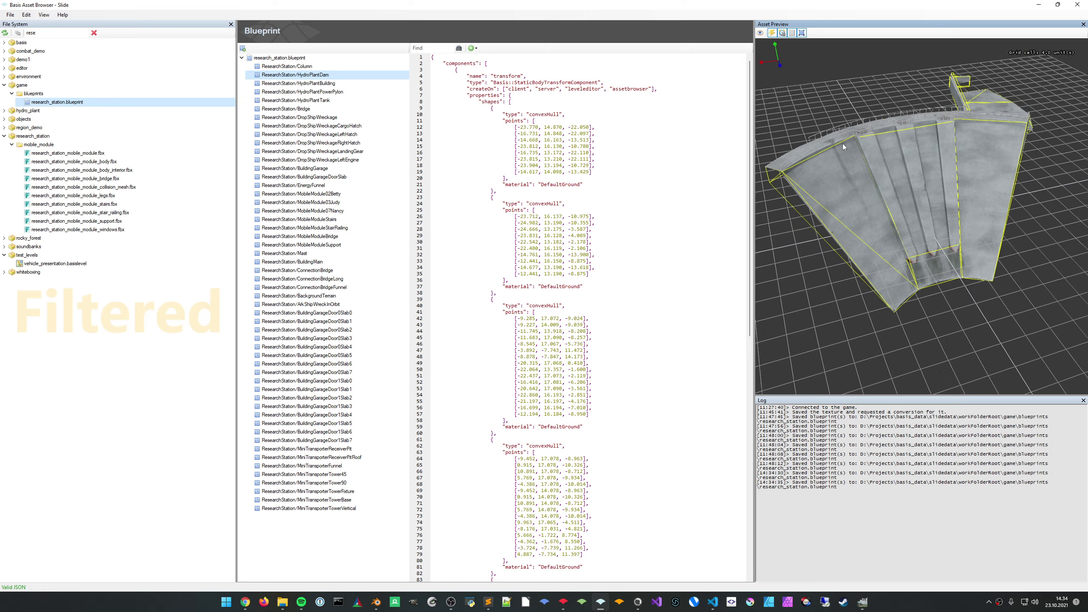
middle_click_drag(892, 289, 981, 201)
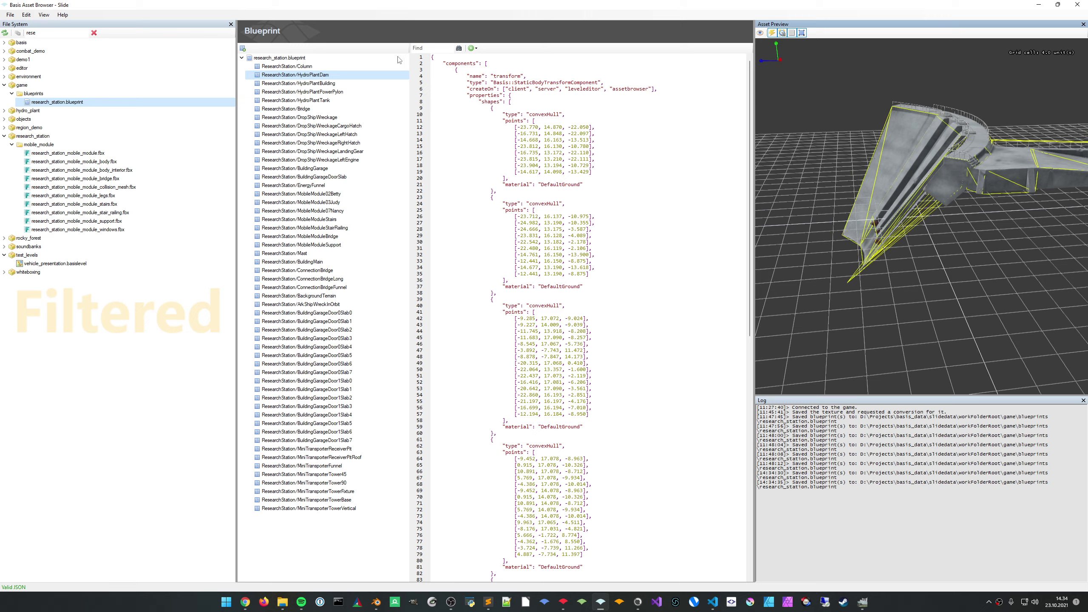
Open the ResearchStation/BuildingGarage blueprint and examine its triangle-mesh collision from several sides
left_click(300, 168)
middle_click_drag(916, 251, 911, 195)
middle_click_drag(990, 219, 906, 212)
right_click_drag(906, 214, 793, 212)
mouse_move(793, 210)
middle_mouse_down()
mouse_move(951, 173)
mouse_move(1015, 197)
mouse_move(1006, 223)
mouse_move(993, 141)
mouse_move(1014, 208)
mouse_move(786, 121)
mouse_move(834, 164)
mouse_move(716, 96)
mouse_move(775, 200)
middle_mouse_up()
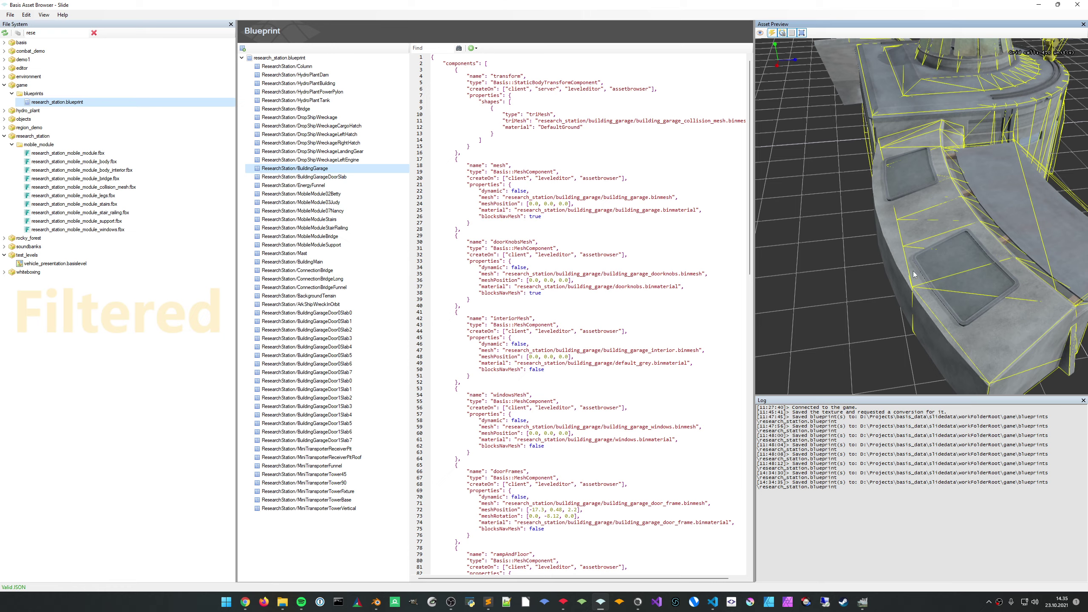
middle_click_drag(836, 243, 968, 150)
middle_click_drag(793, 279, 868, 240)
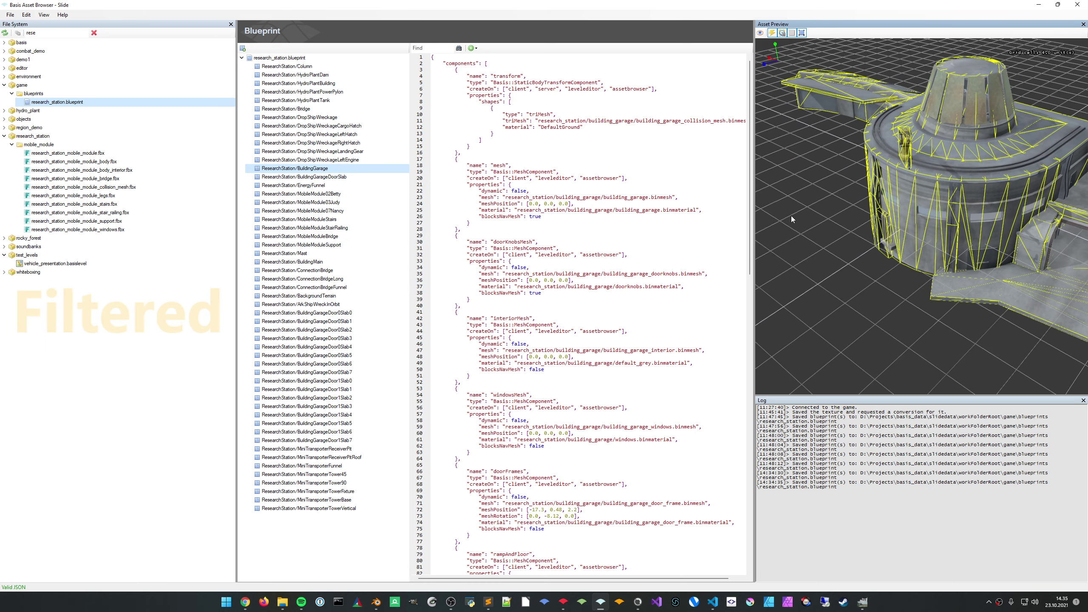
Switch to Blender and add a 2 m plane mesh at the world origin, on the receiver pit's floor
key("alt+Tab")
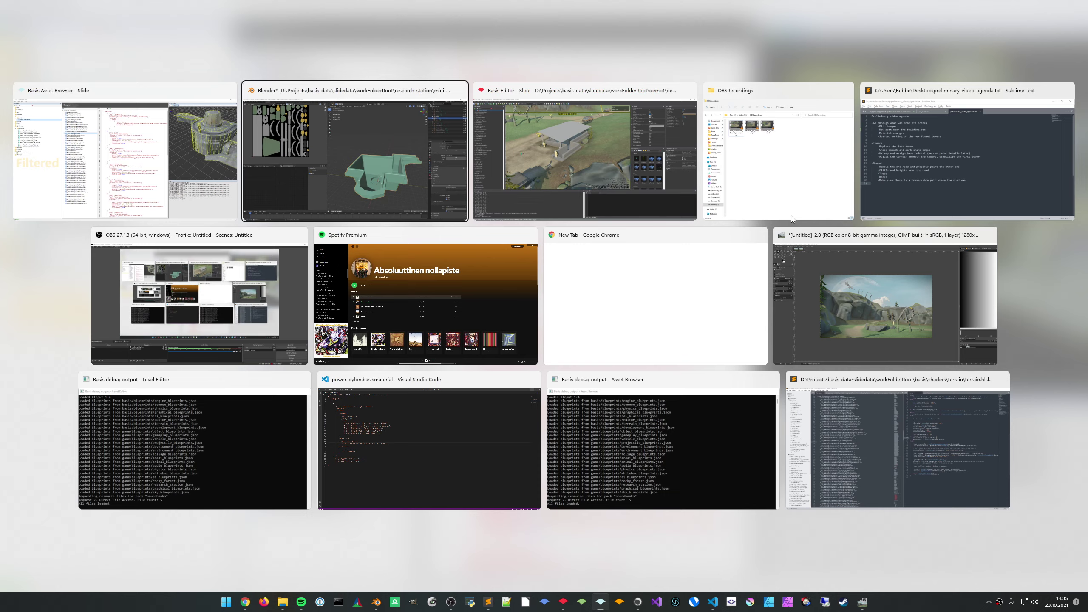
middle_click_drag(739, 210, 679, 230)
scroll(661, 214, "up", 4)
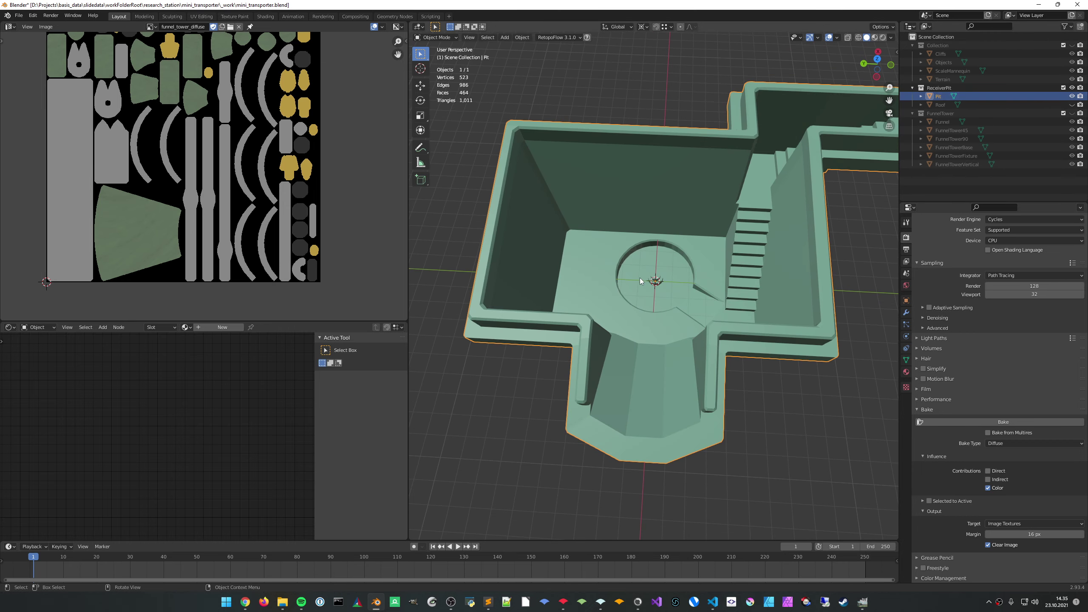
mouse_move(639, 277)
middle_mouse_down()
mouse_move(631, 234)
mouse_move(628, 279)
mouse_move(629, 264)
mouse_move(625, 272)
mouse_move(641, 264)
middle_mouse_up()
scroll(628, 259, "down", 2)
scroll(625, 272, "up", 3)
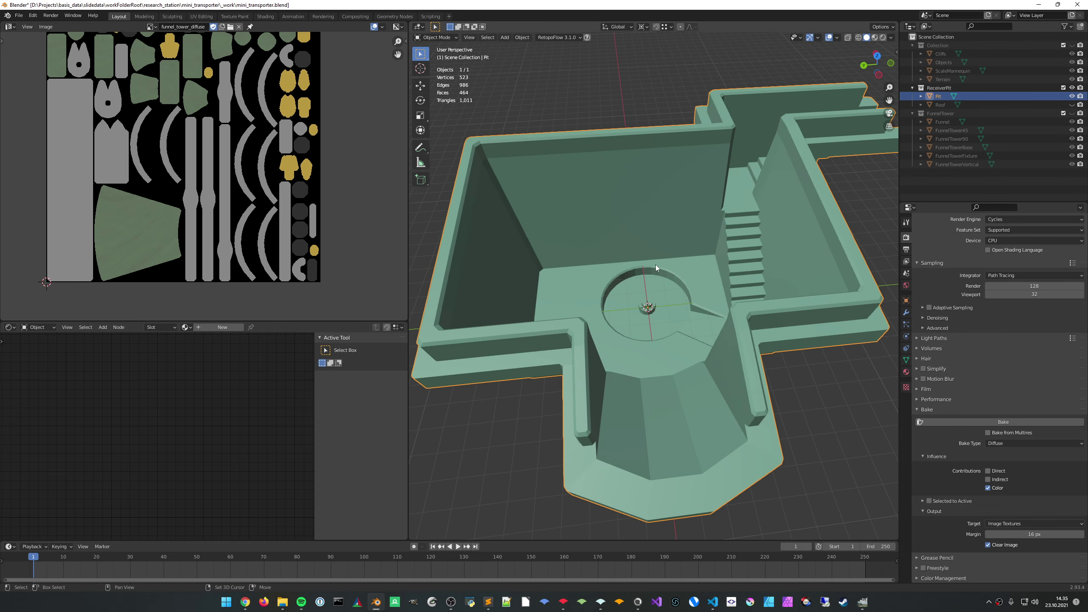
key("shift+a")
mouse_move(655, 265)
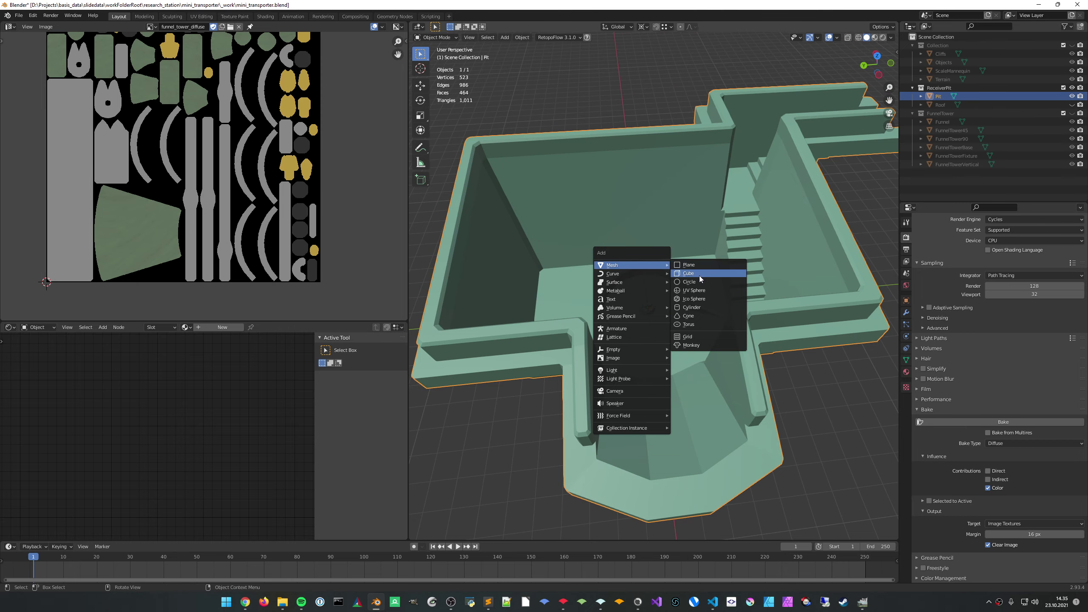
left_click(701, 264)
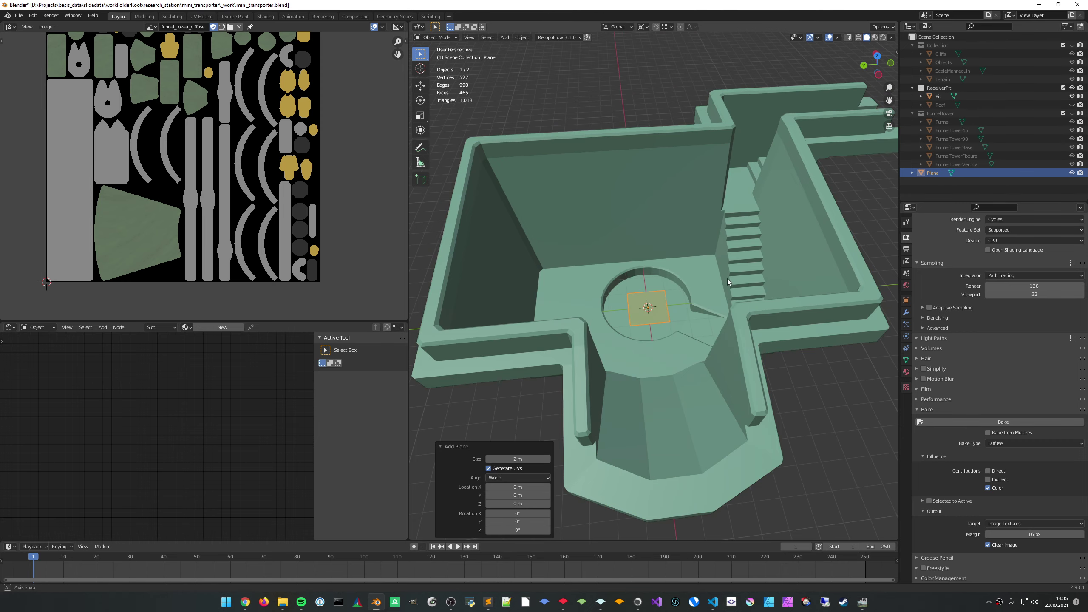
Move the new plane into the ReceiverPit collection and rename it PitCollisions
middle_click_drag(728, 279, 704, 287)
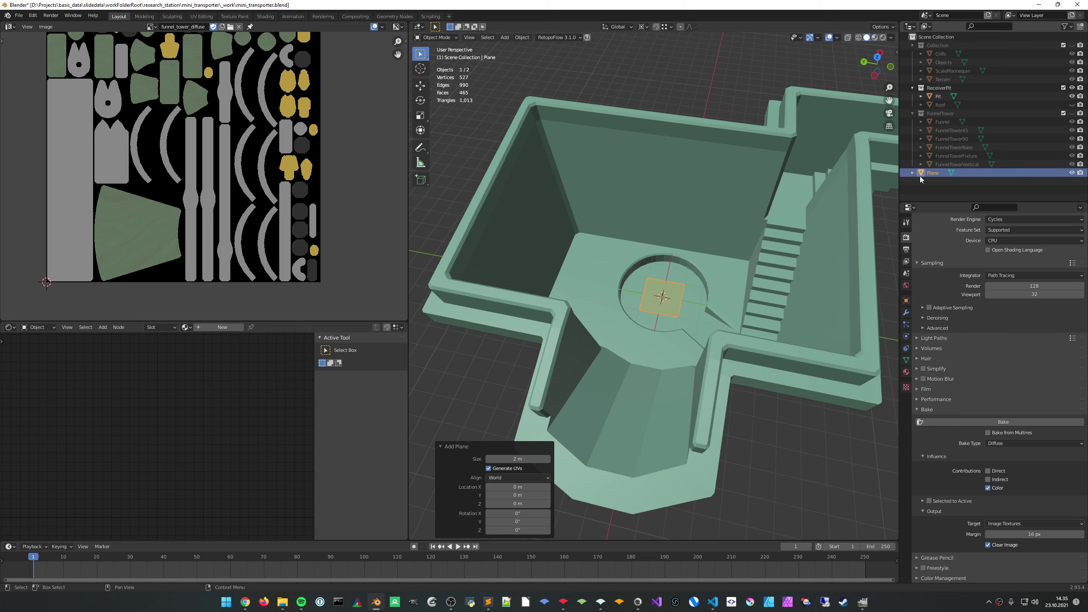
left_click_drag(938, 172, 939, 96)
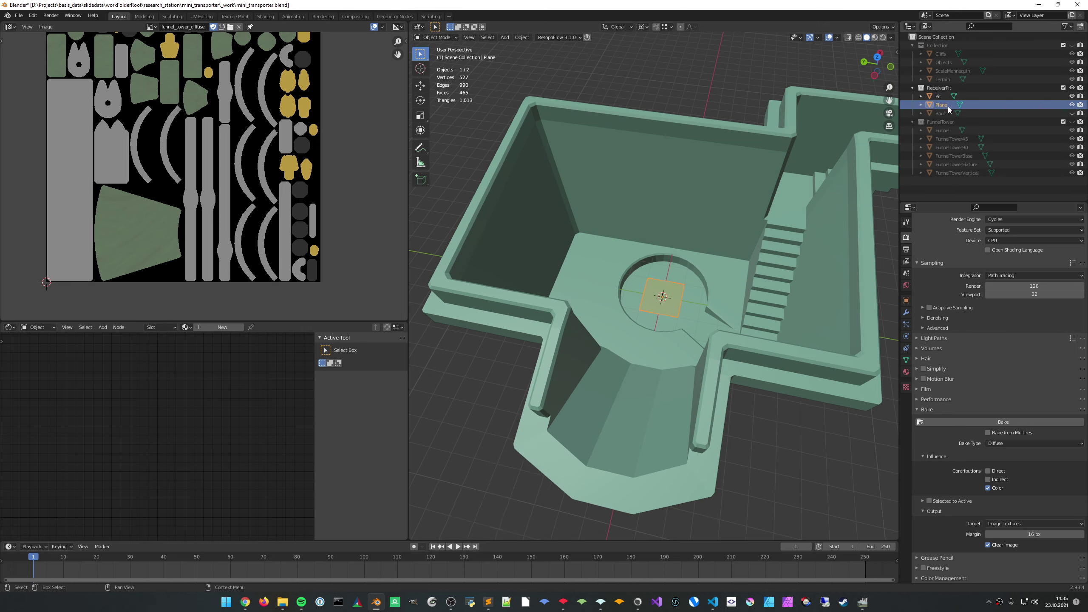
double_click(947, 106)
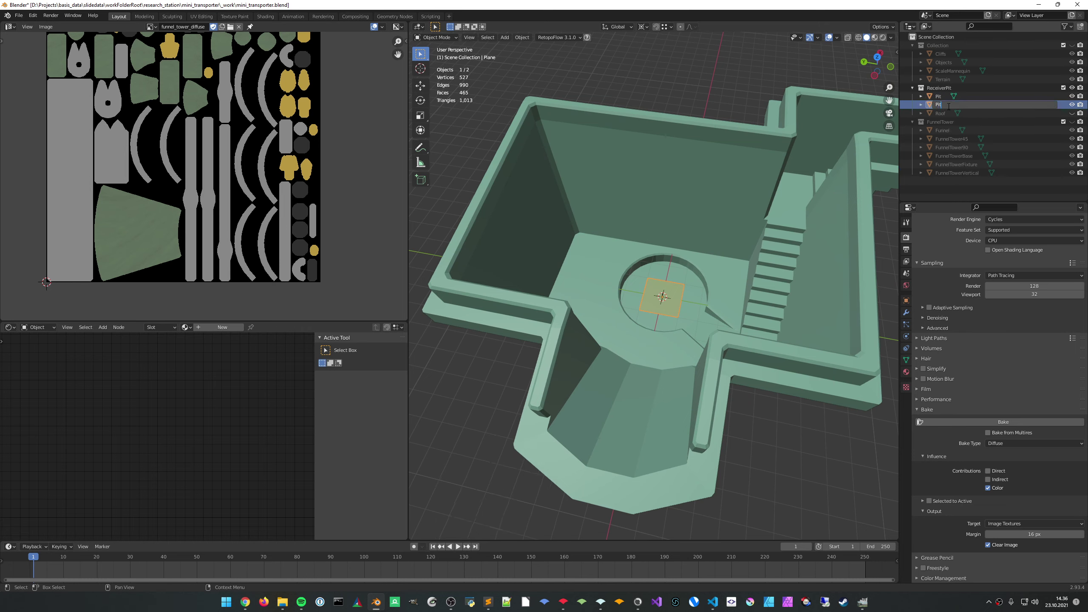
key("Return")
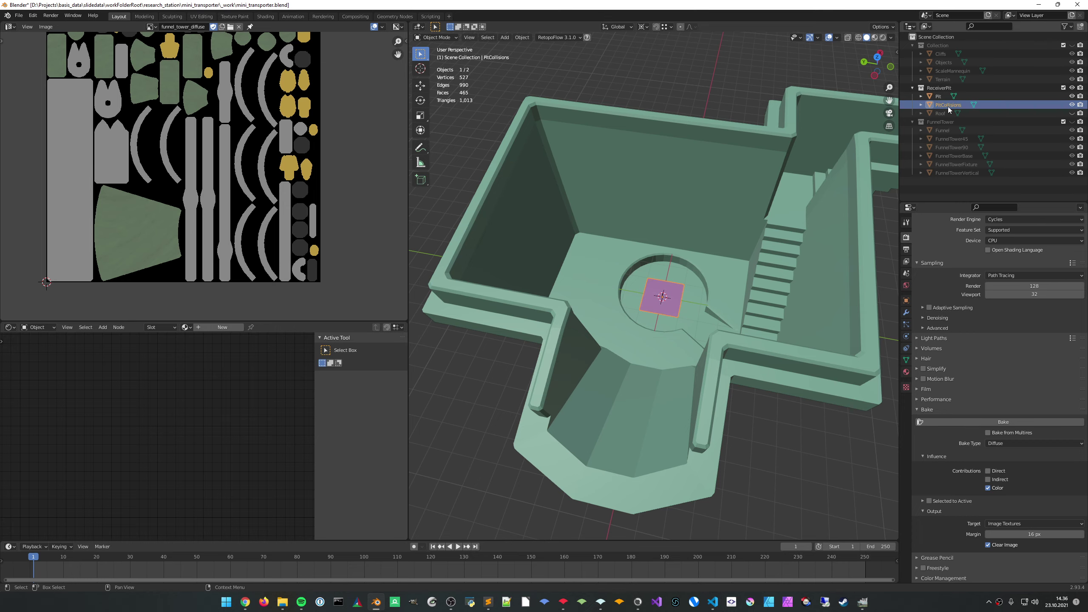
In Edit Mode, scale the PitCollisions plane by about 3.24 along X to span the pit floor
middle_click_drag(646, 238, 701, 243)
scroll(701, 243, "down", 6)
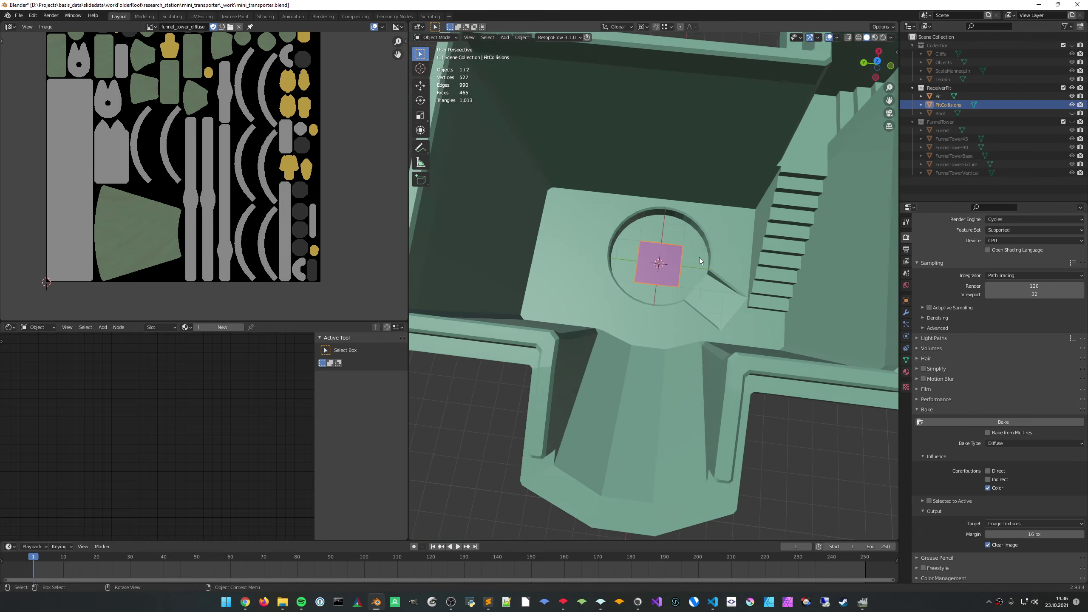
middle_click_drag(694, 245, 589, 233)
key("Tab")
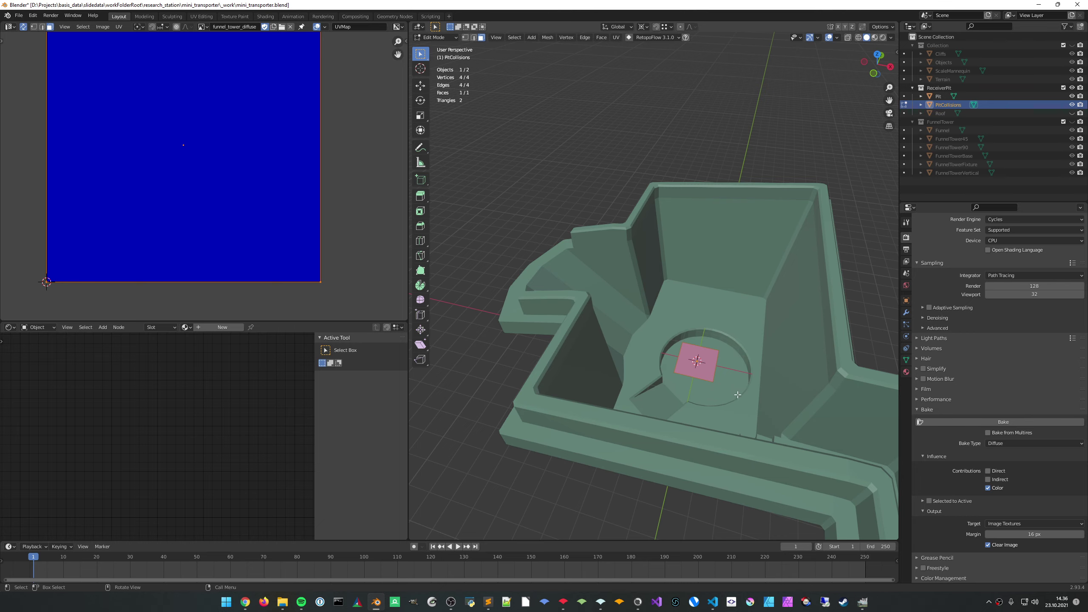
middle_click_drag(710, 397, 801, 361)
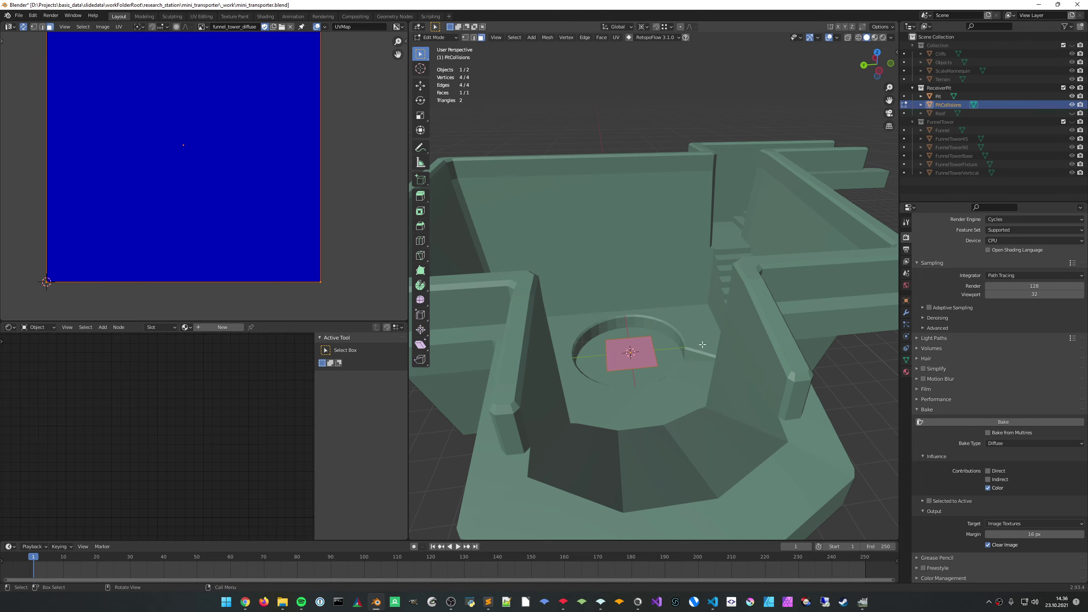
mouse_move(671, 370)
middle_mouse_down()
mouse_move(662, 408)
mouse_move(665, 383)
middle_mouse_up()
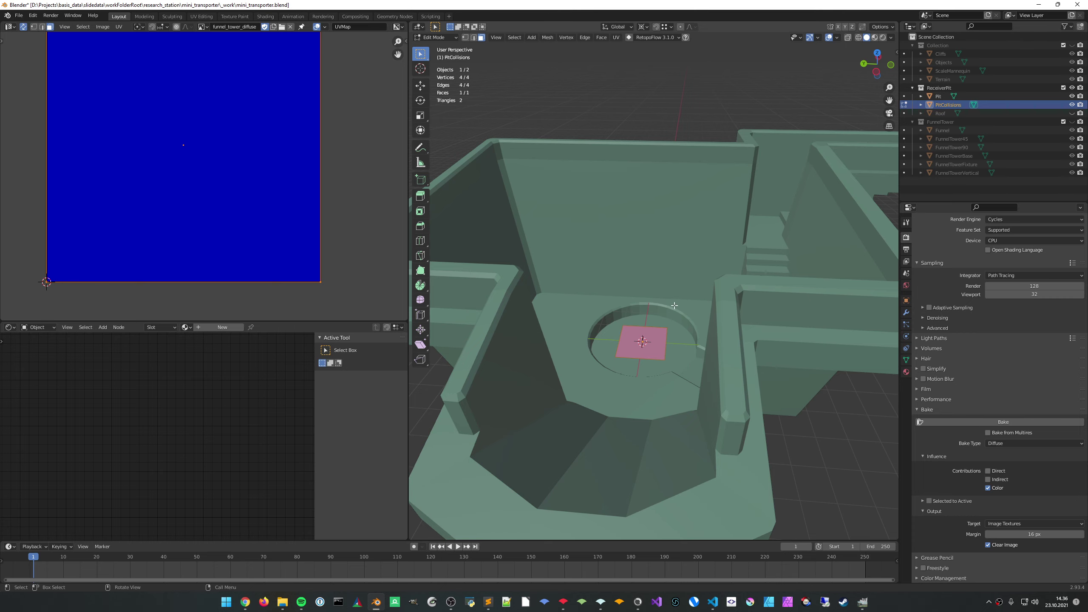
middle_click_drag(627, 299, 705, 297)
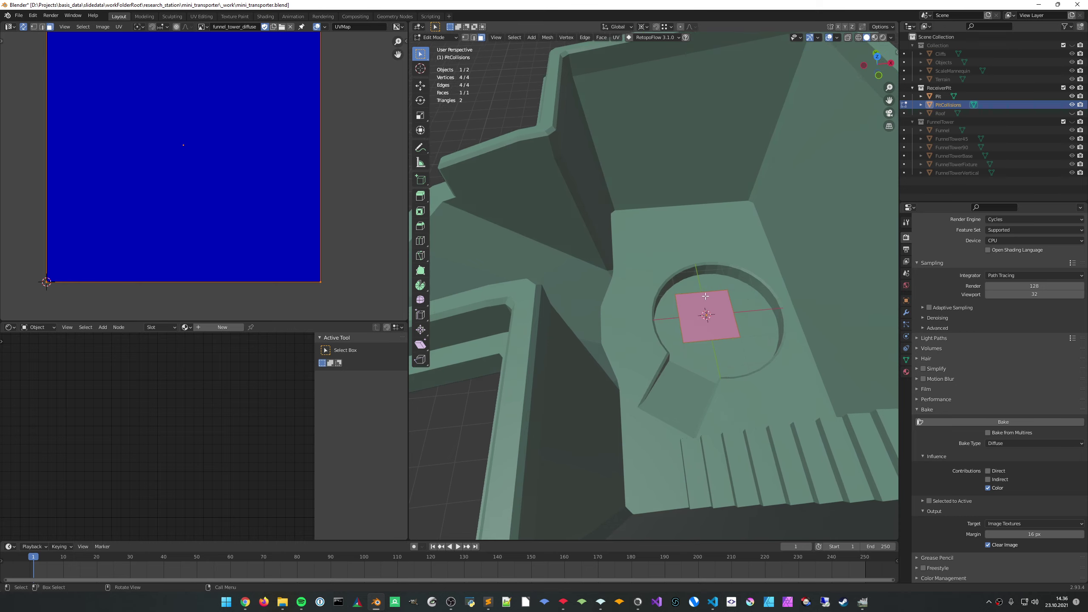
key("s")
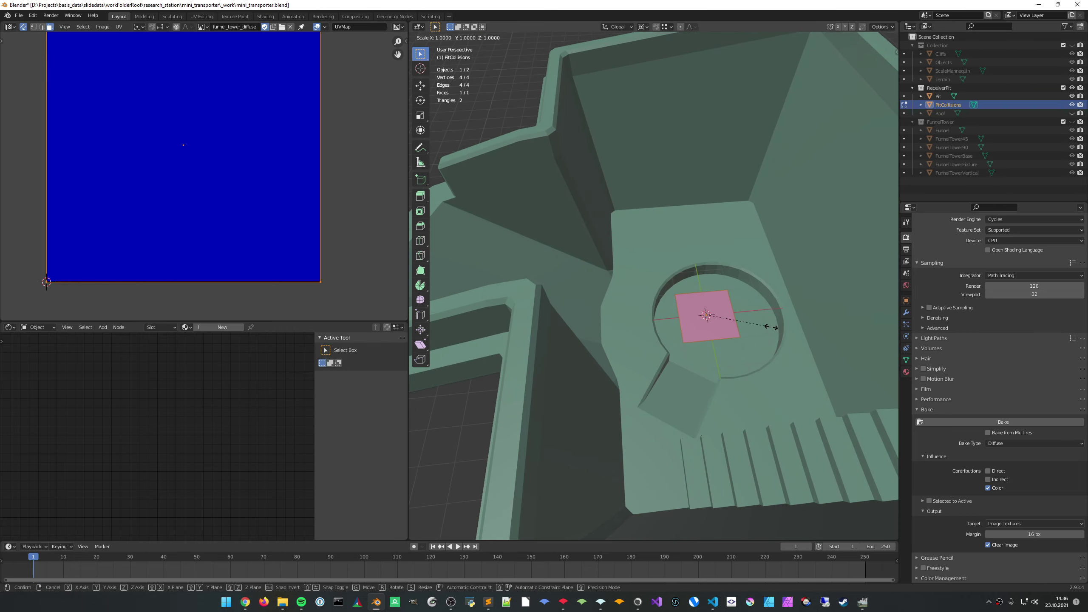
key("x")
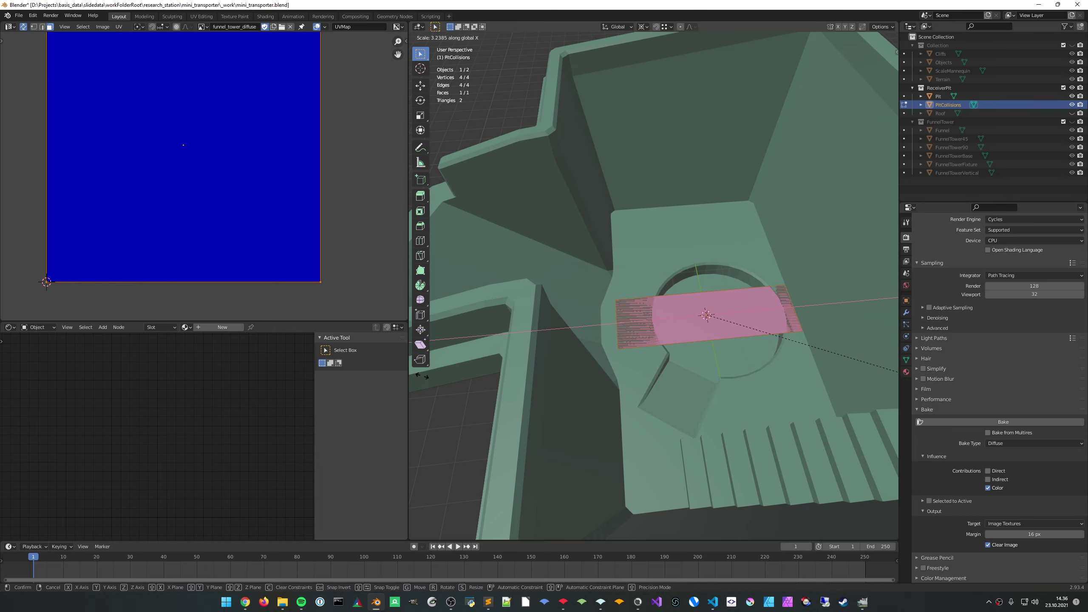
left_click(422, 375)
Scale the plane by about 4.06 along Y and shift it about 0.76 m along Y
middle_click_drag(557, 364, 743, 332)
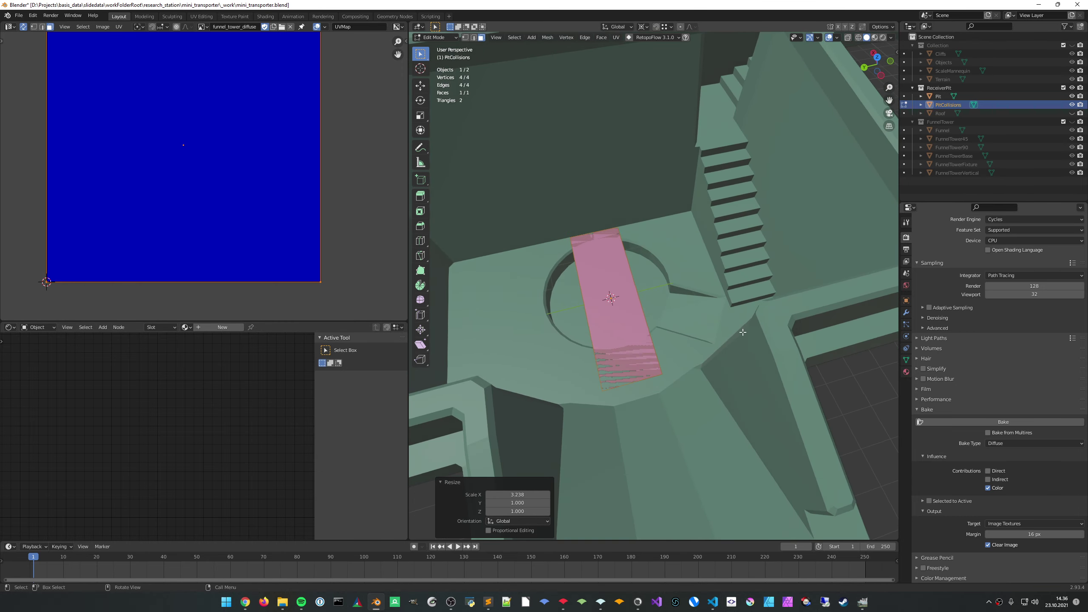
key("s")
key("y")
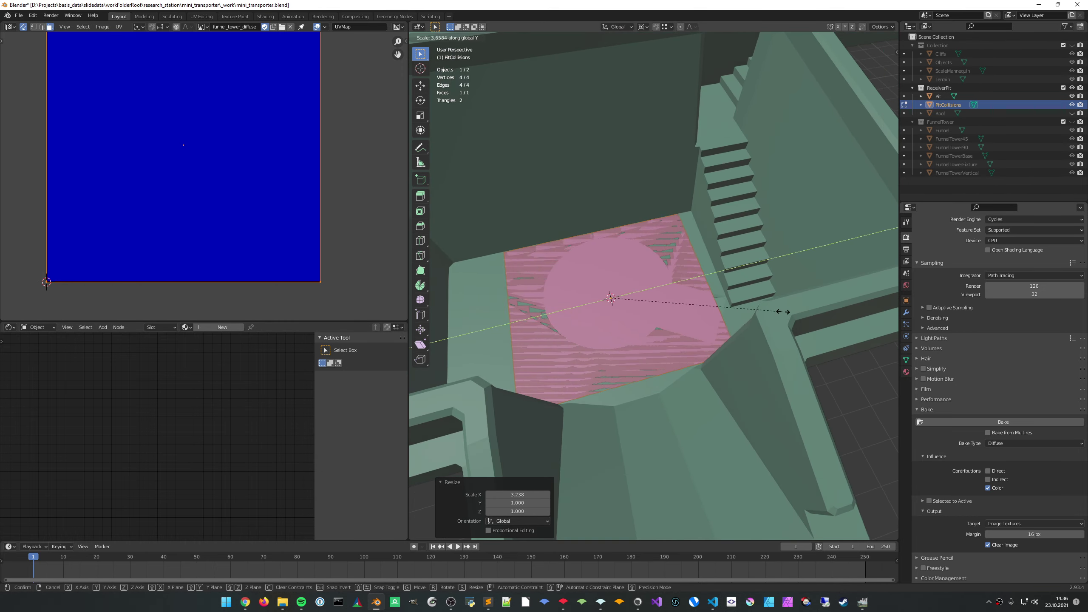
left_click(796, 311)
key("g")
key("y")
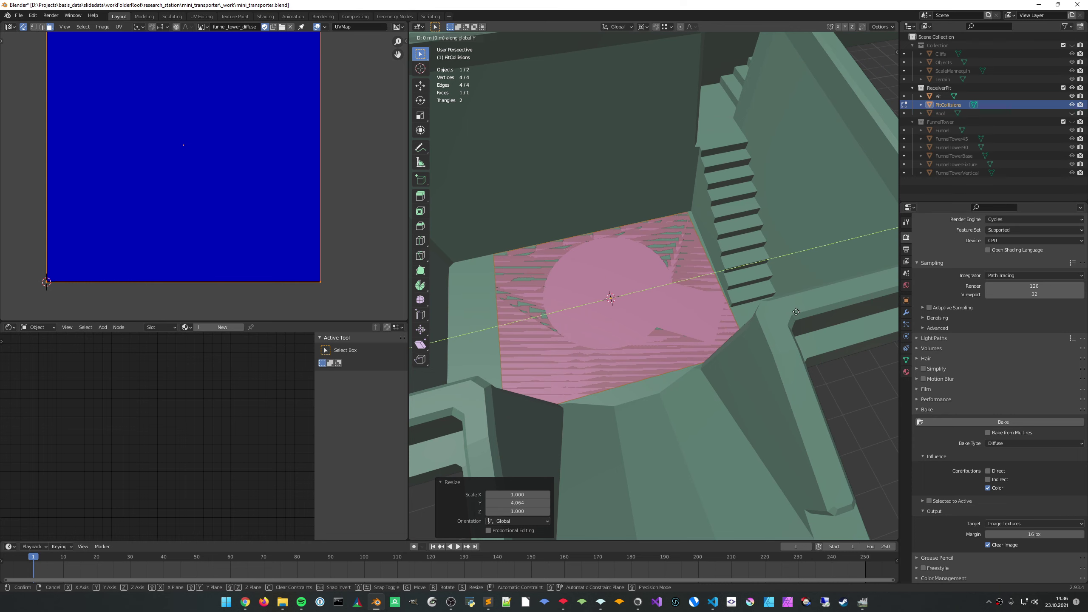
left_click(776, 318)
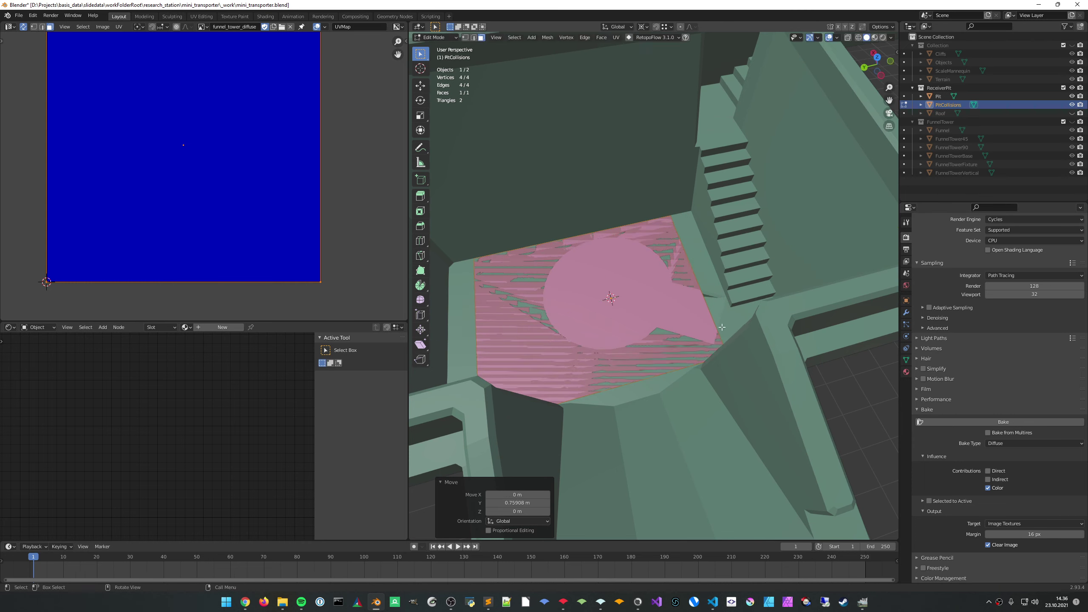
Scale the plane uniformly by about 1.17 and shift it about -0.14 m along Y
key("s")
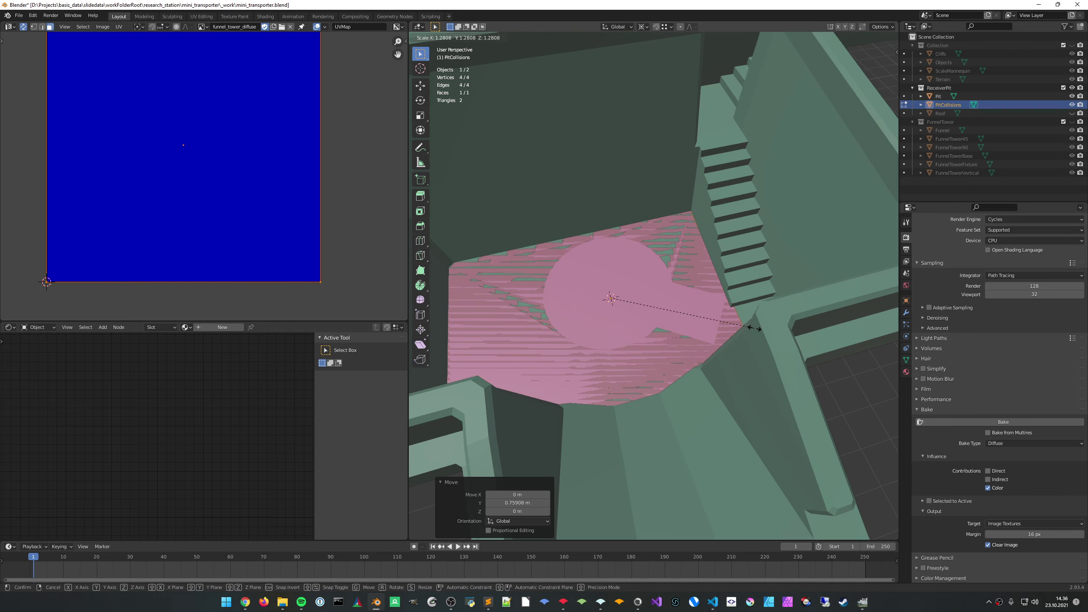
left_click(741, 331)
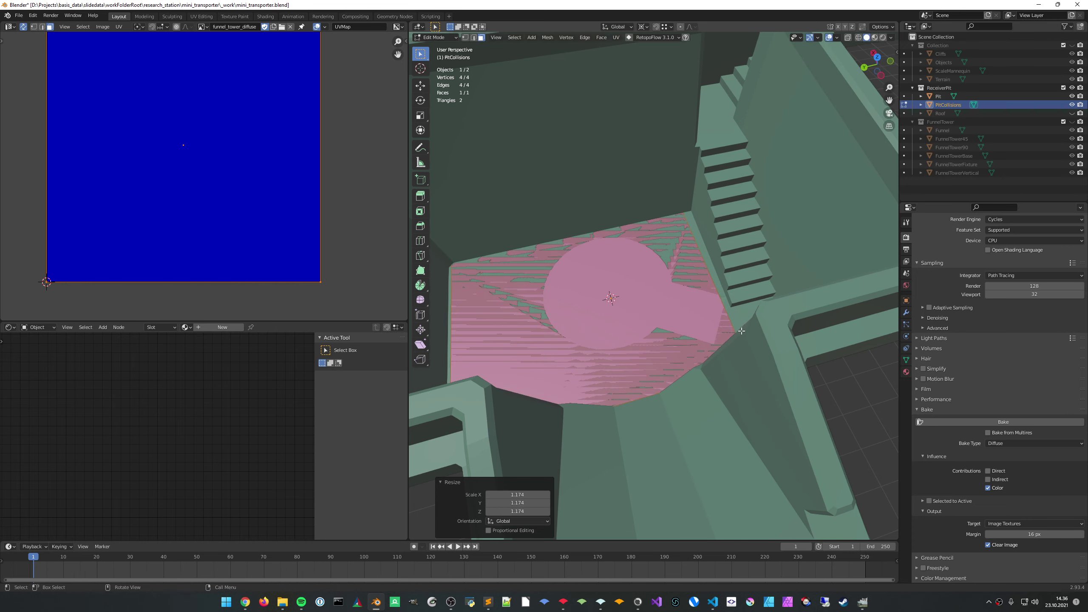
key("g")
key("y")
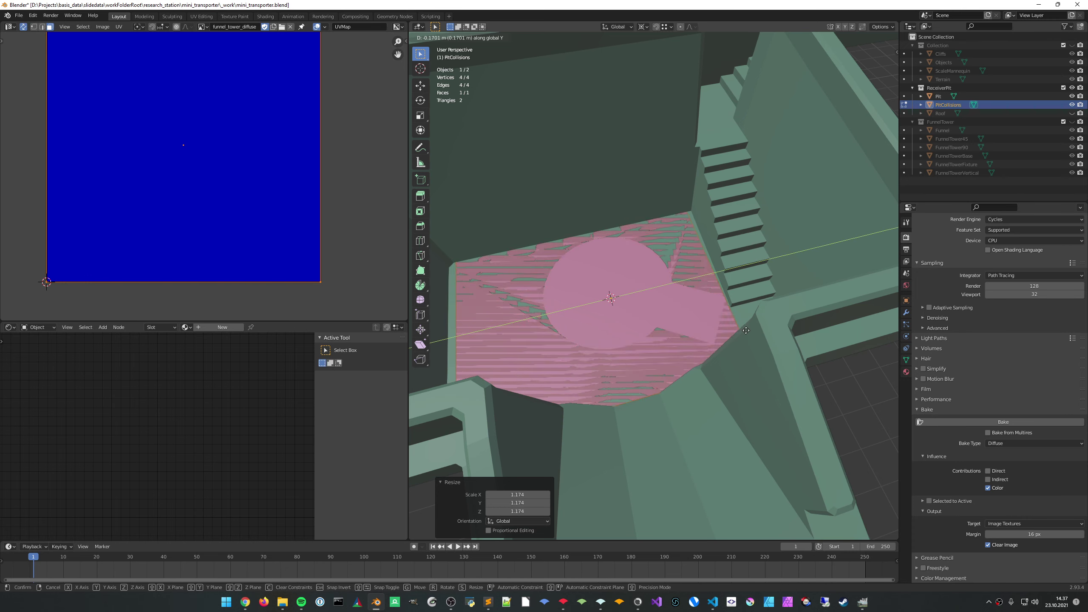
left_click(744, 330)
Stretch the plane by about 1.07 along Y to cover the full width of the pit floor
key("s")
key("y")
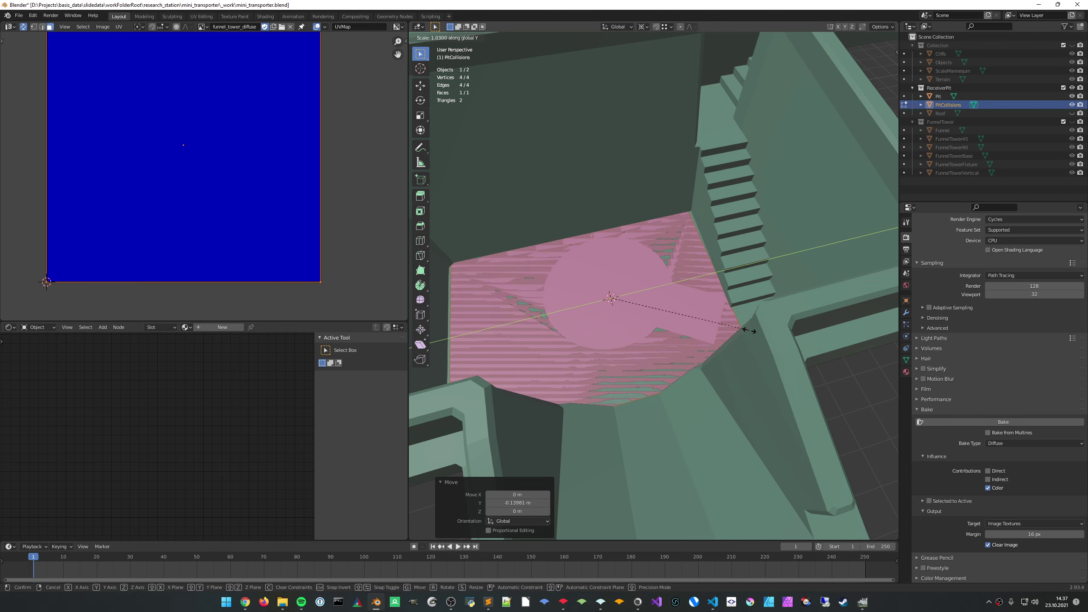
left_click(754, 330)
Move the plane's ramp-side edge inward about 0.64 m along X to fit the base of the pit
scroll(719, 307, "down", 4)
middle_click_drag(689, 281, 704, 337)
scroll(657, 296, "up", 3)
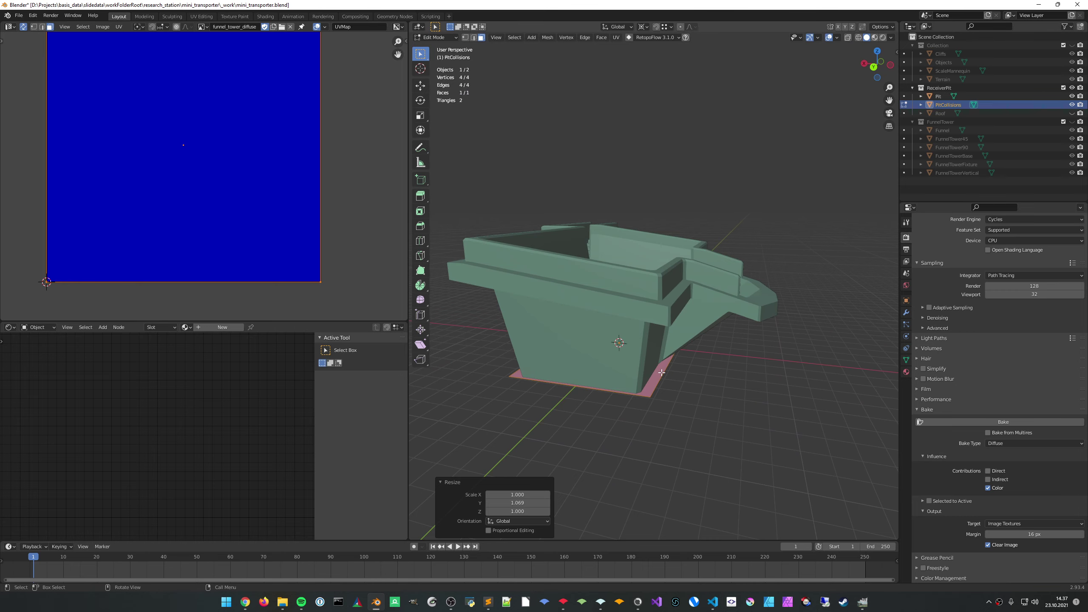
key("2")
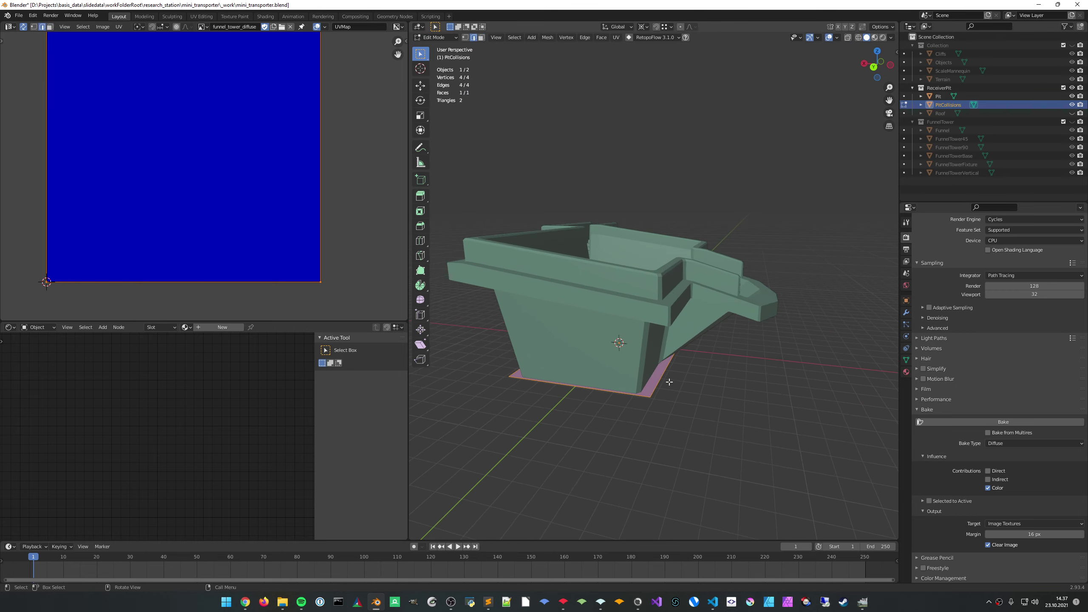
middle_click_drag(667, 380, 689, 402)
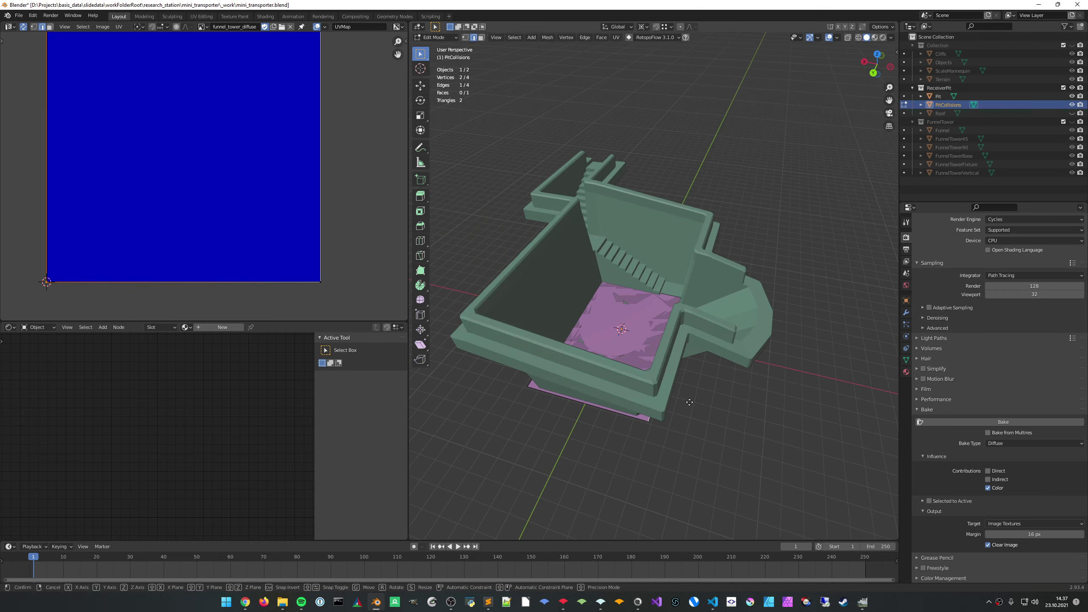
key("g")
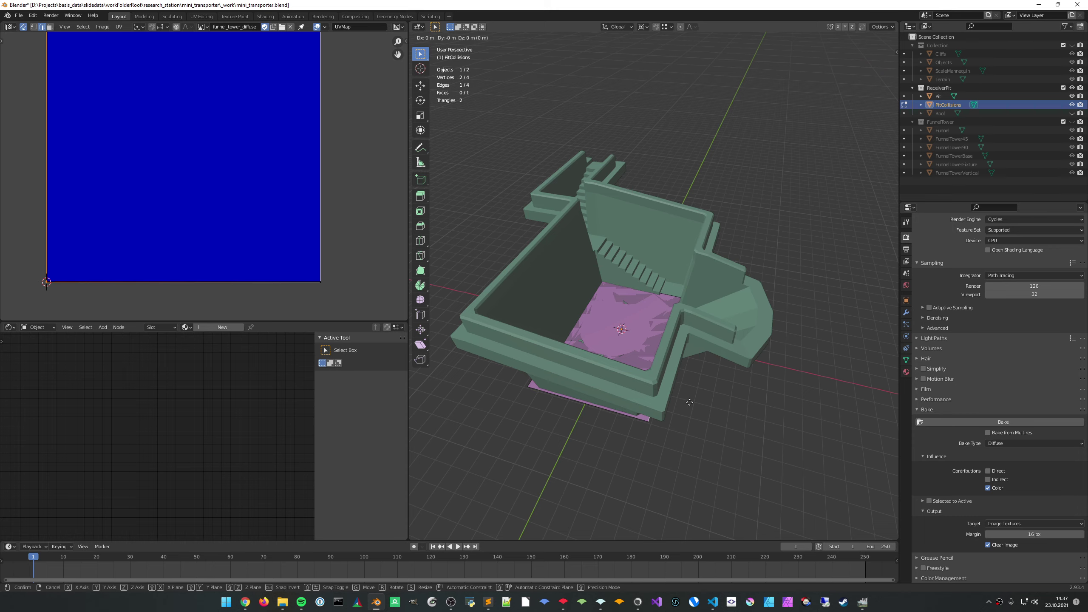
key("x")
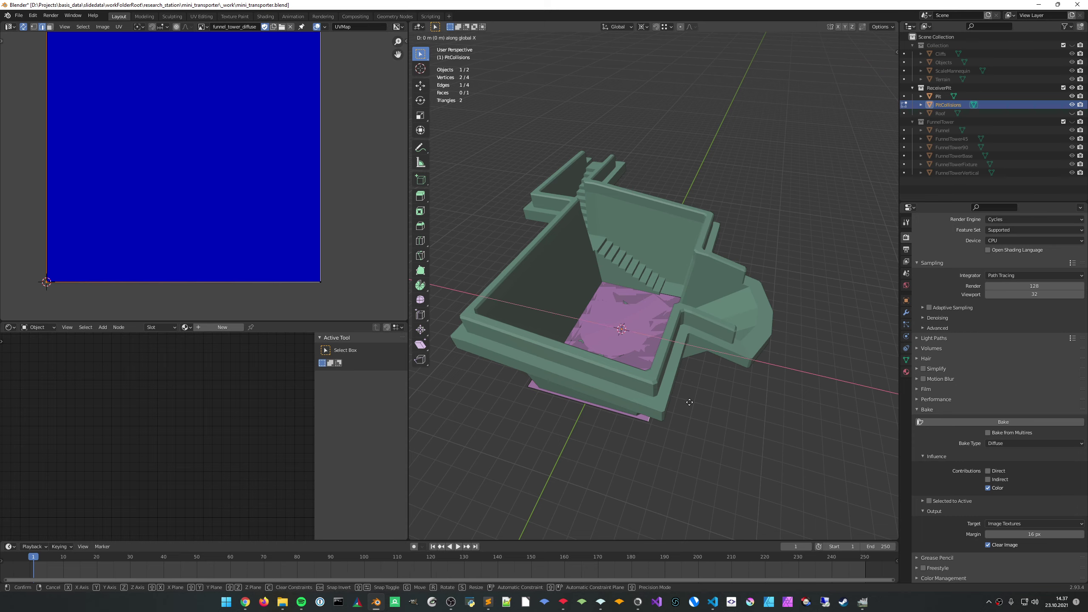
left_click(680, 400)
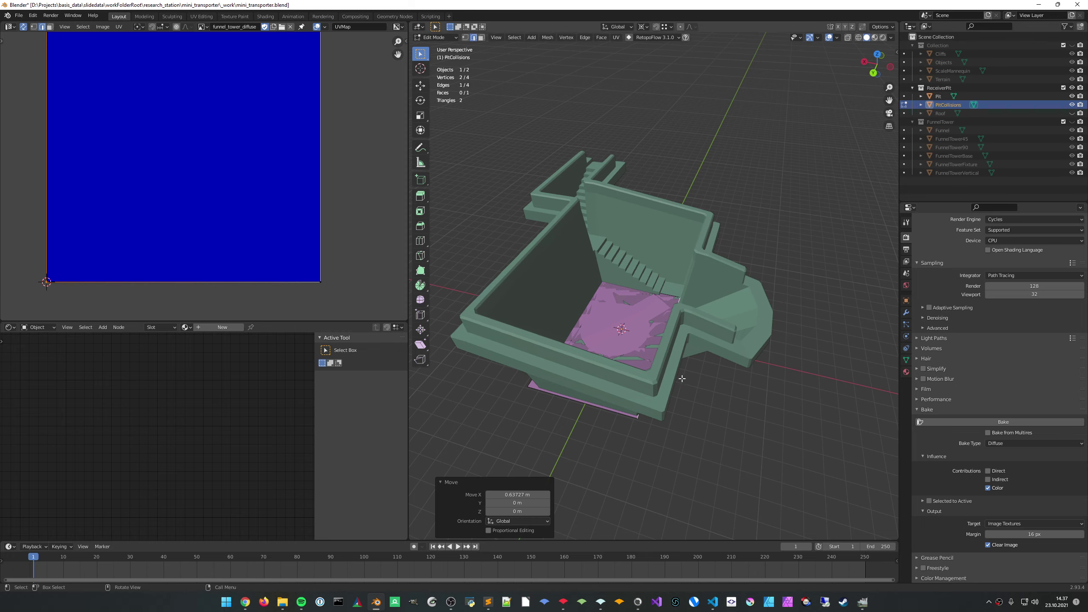
Move the plane's edge opposite the ramp inward along X to the base of the pit wall
middle_click_drag(682, 378, 762, 378)
scroll(717, 371, "up", 1)
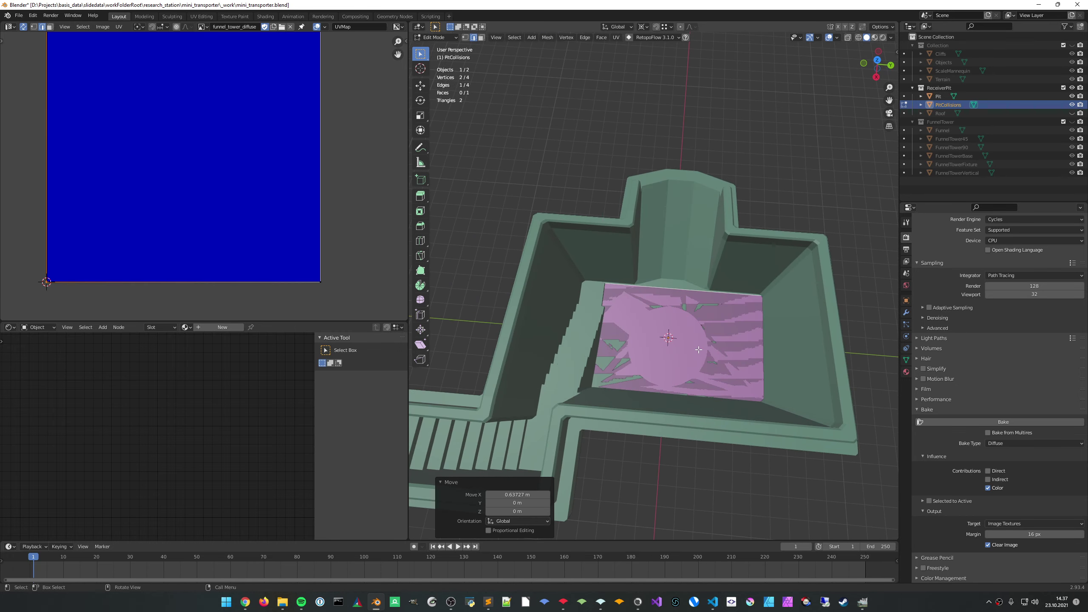
middle_click_drag(725, 404, 615, 403)
key("g")
key("x")
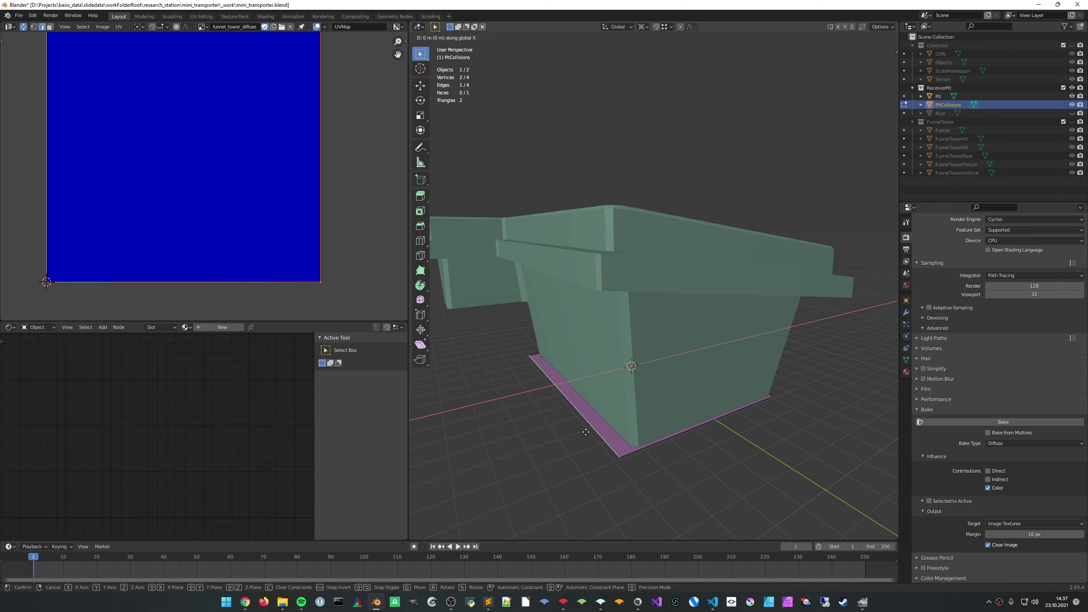
left_click(596, 431)
Move the plane's edge opposite the stairs inward about 0.16 m along Y to align with the pit wall
middle_click_drag(595, 433, 507, 399)
key("g")
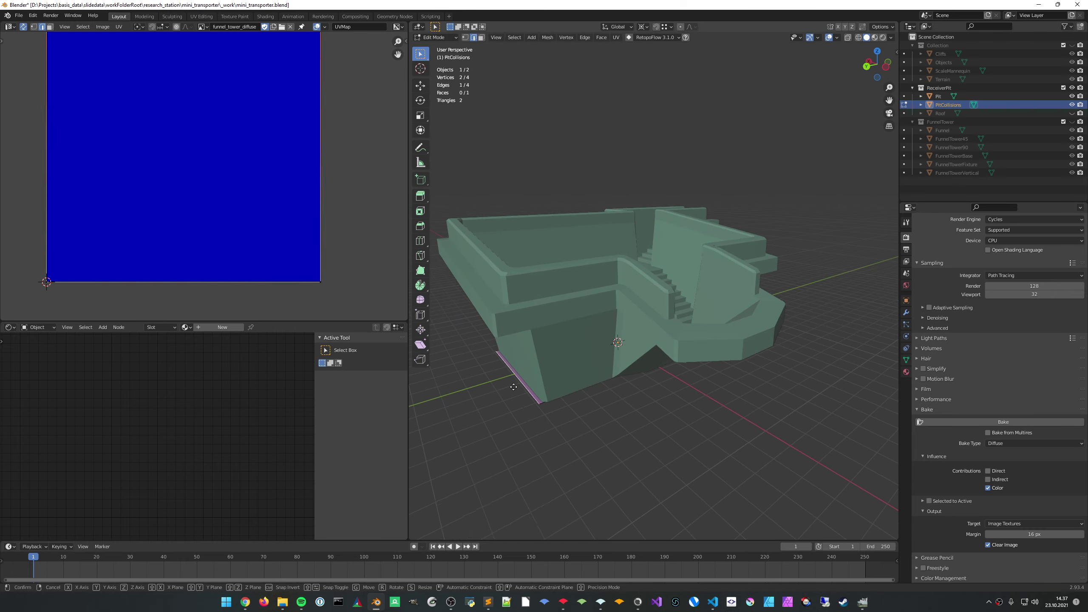
key("y")
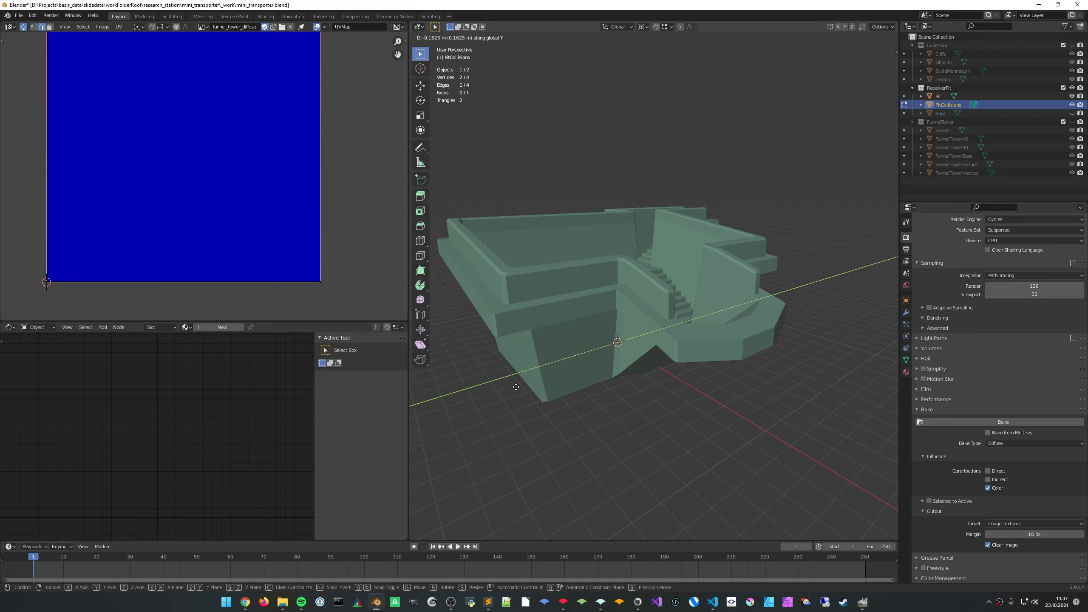
left_click(515, 387)
middle_click_drag(516, 387, 641, 410)
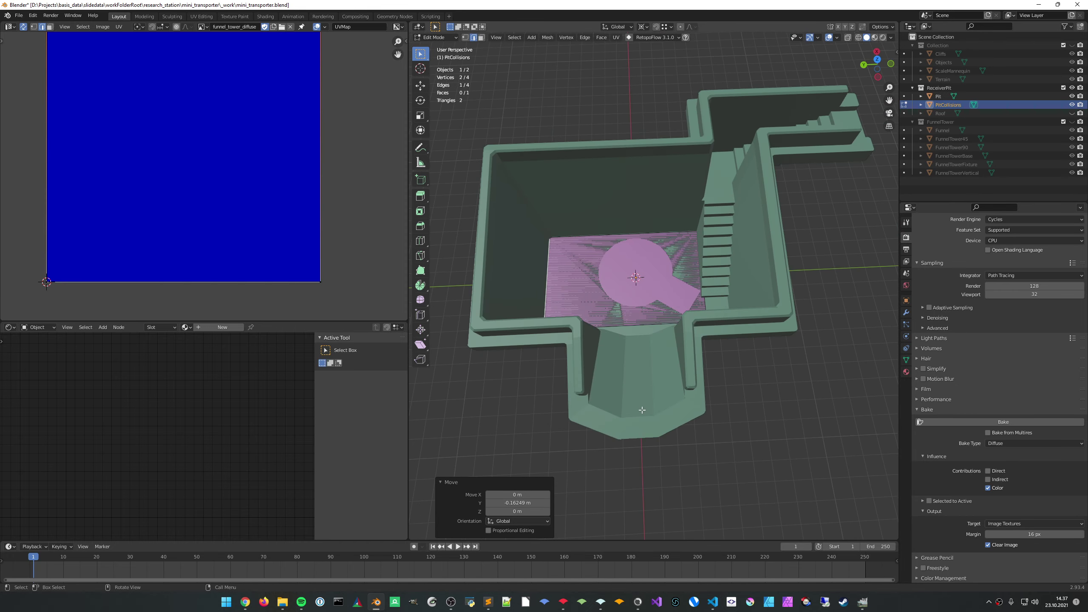
Add one lengthwise loop cut to the floor plane and slide it by a factor of about 0.5 toward the ramp side
scroll(681, 328, "up", 2)
middle_click_drag(662, 306, 735, 305)
key("ctrl+r")
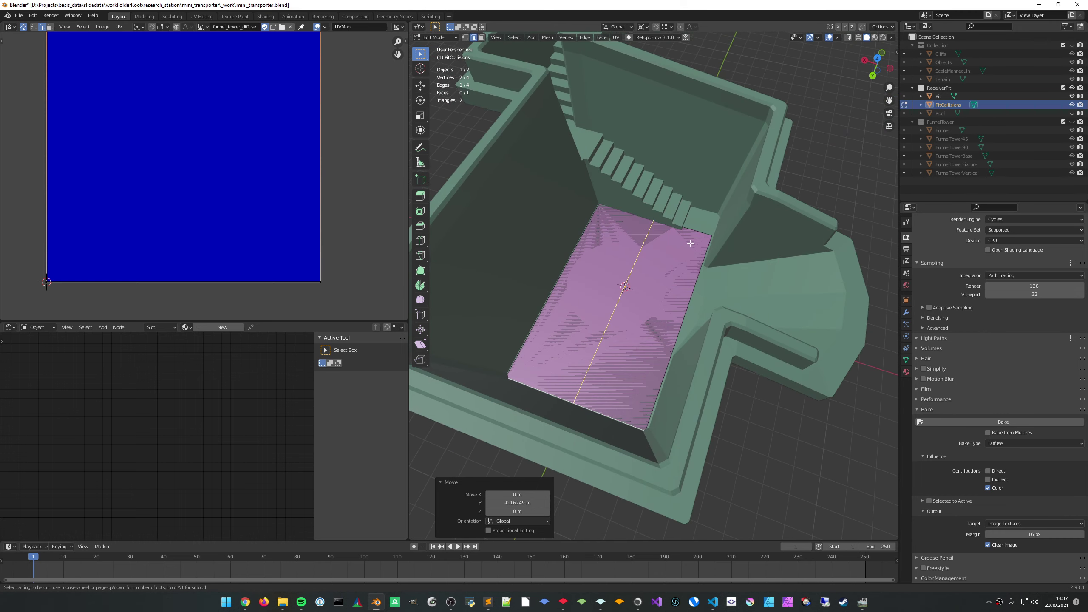
left_click(690, 243)
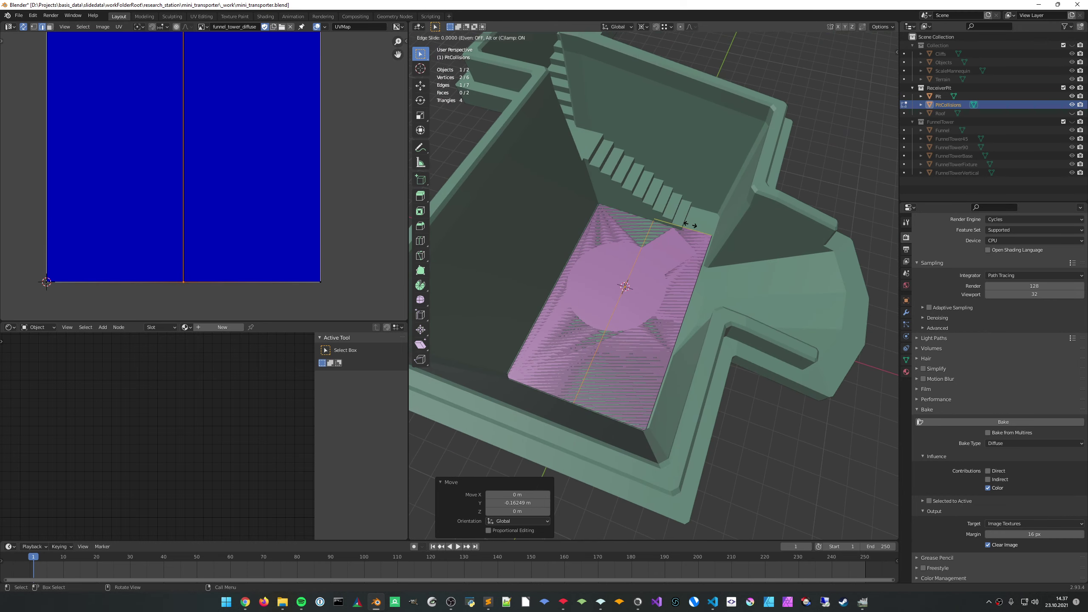
left_click(719, 229)
Add two crosswise loop cuts to the floor plane, slid into line with the two sides of the ramp opening
middle_click_drag(719, 229, 585, 326)
key("ctrl+r")
left_click(585, 326)
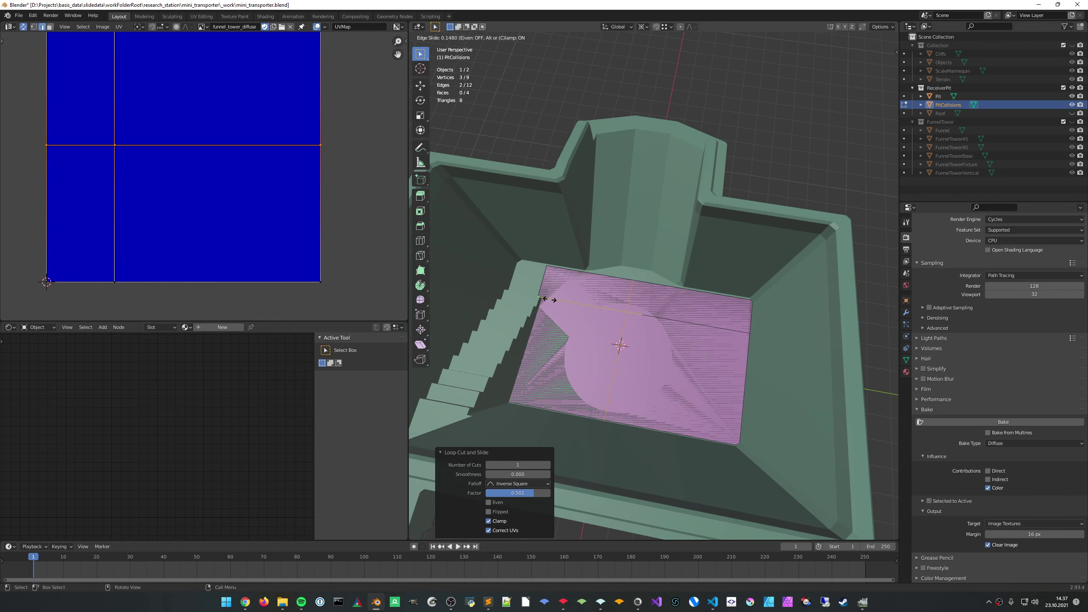
left_click(510, 297)
key("ctrl+r")
left_click(687, 307)
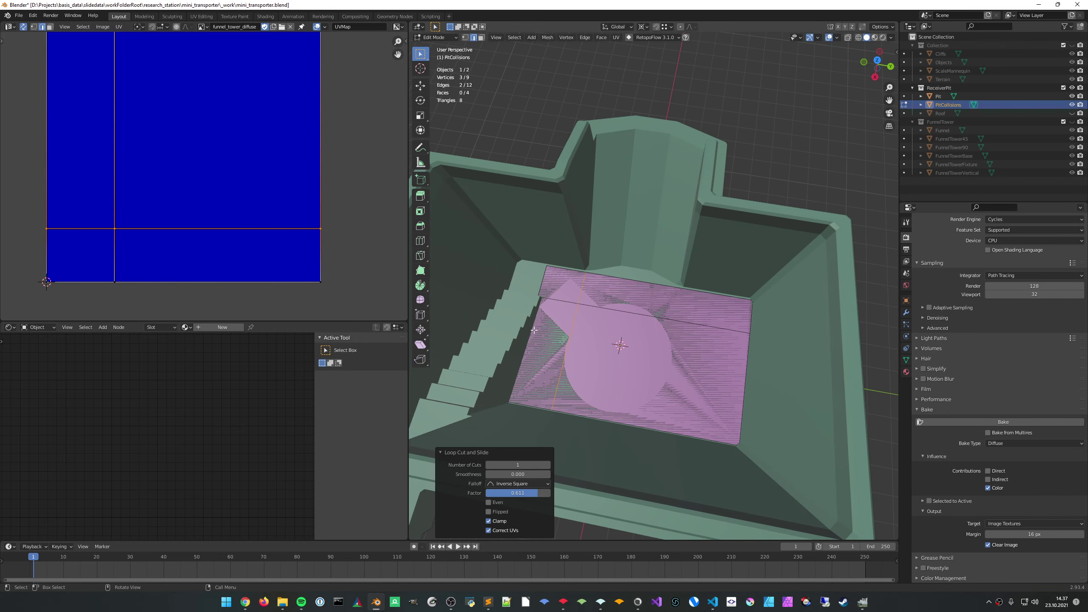
left_click(699, 310)
Select the floor plane's outer edges around the pit and extrude them upward about 6.46 m along Z as walls
middle_click_drag(698, 309, 762, 316)
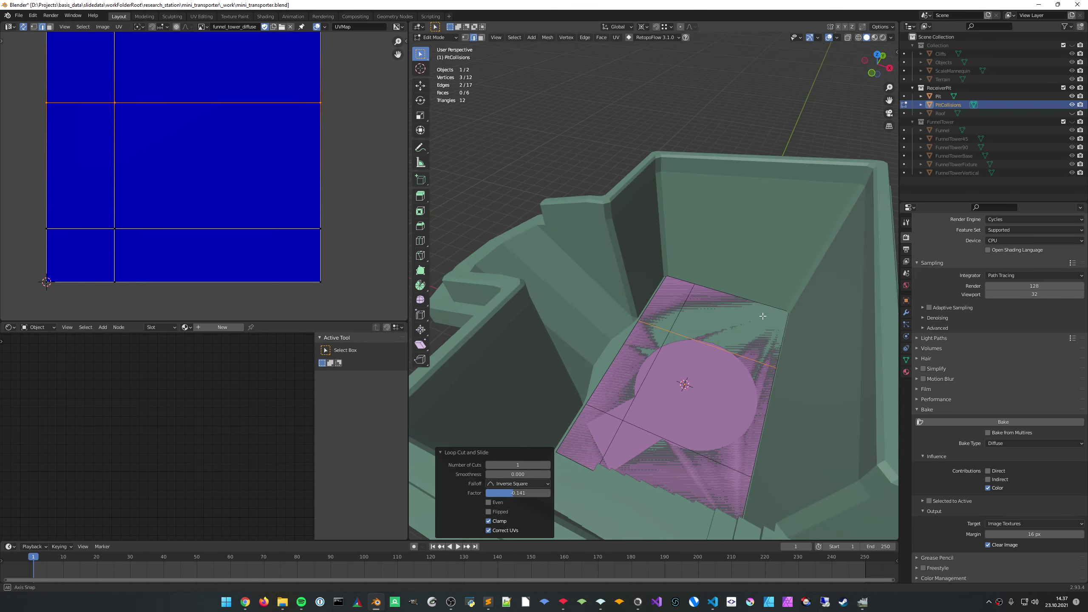
scroll(717, 335, "up", 1)
scroll(720, 334, "down", 3)
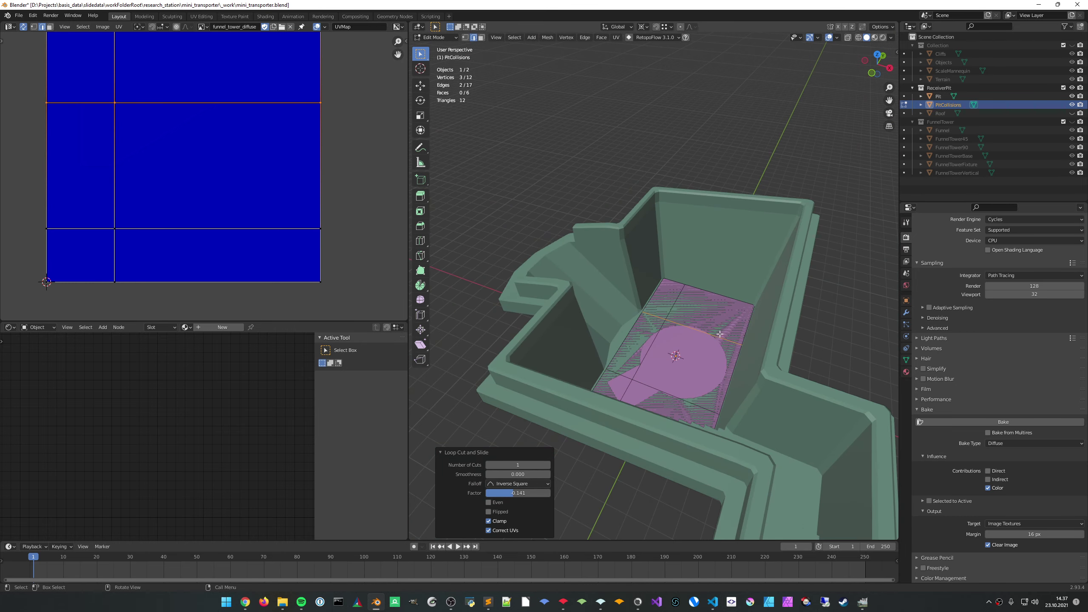
left_click(657, 292)
middle_click_drag(657, 291, 647, 418)
left_click(687, 409, "ctrl")
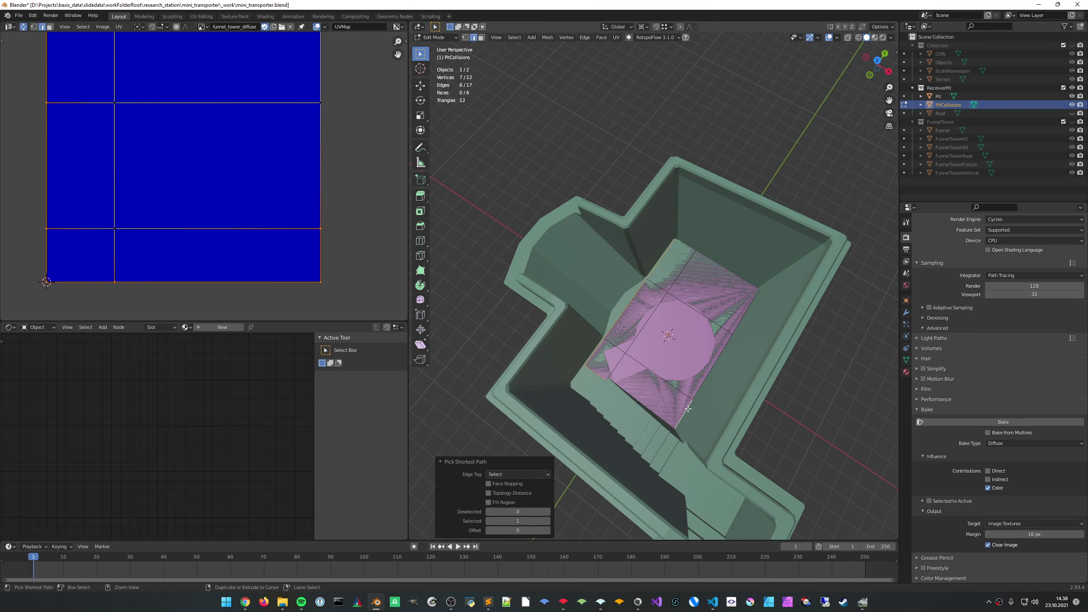
left_click(736, 311, "ctrl")
middle_click_drag(736, 310, 713, 309)
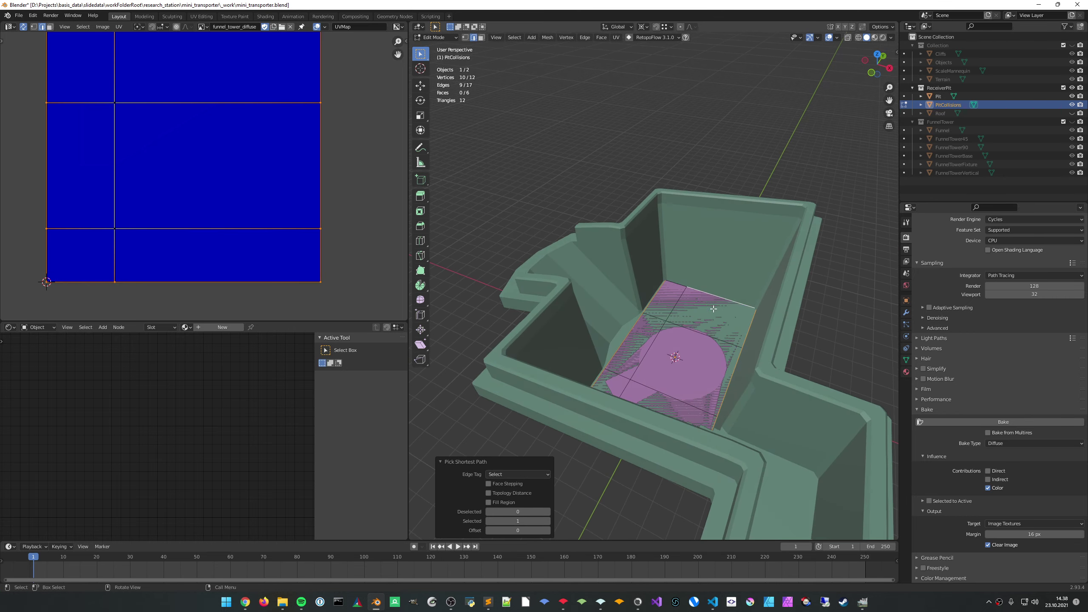
key("e")
key("z")
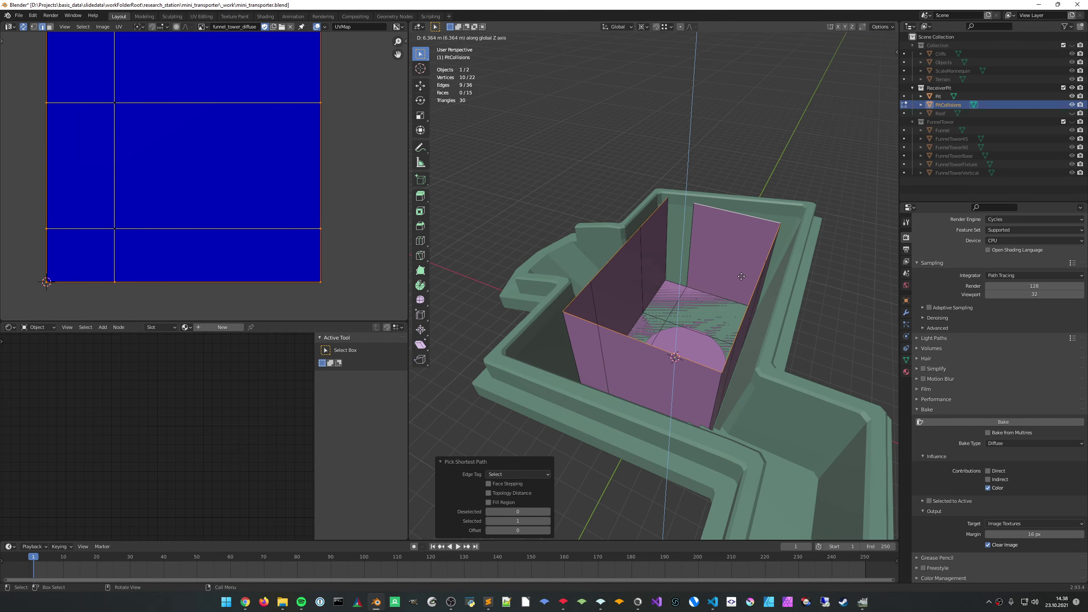
left_click(741, 275)
Try to delete the wall face that blocks the ramp opening
middle_click_drag(741, 275, 698, 302)
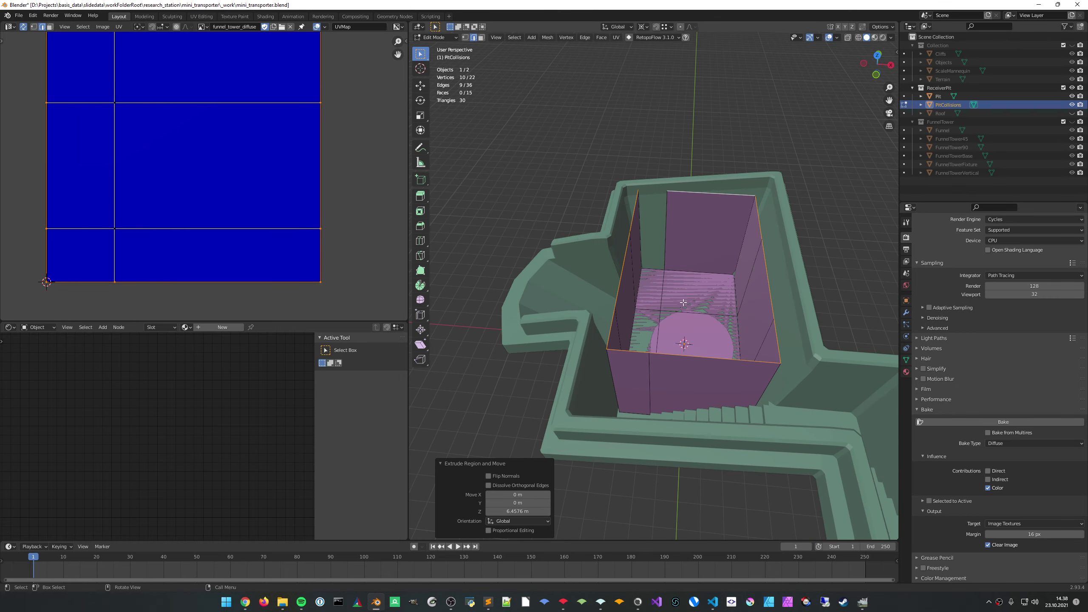
left_click(613, 329)
middle_click_drag(613, 329, 575, 329)
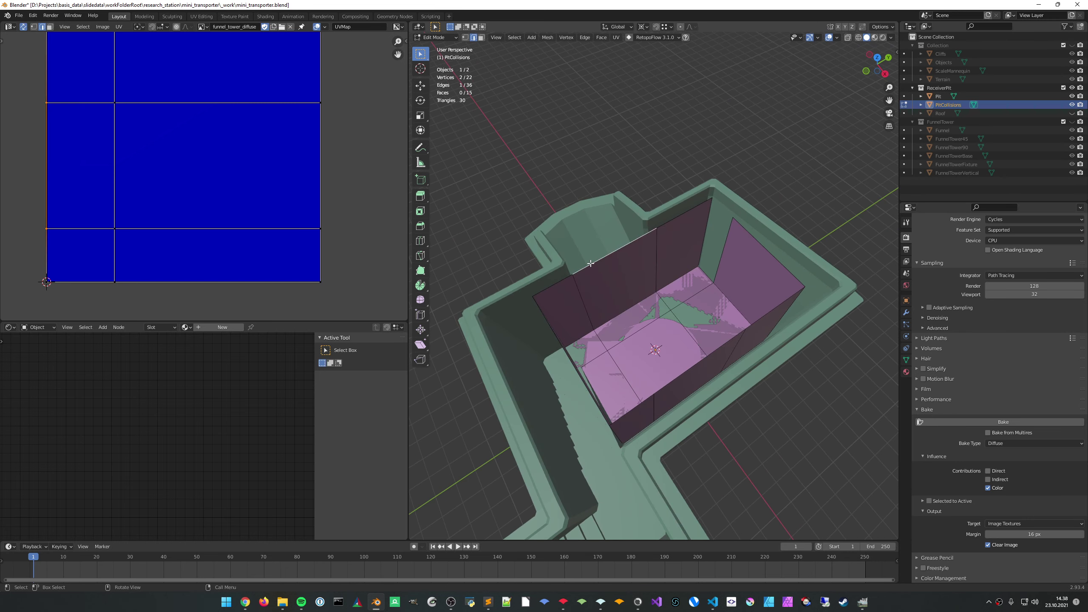
middle_click_drag(590, 263, 629, 298)
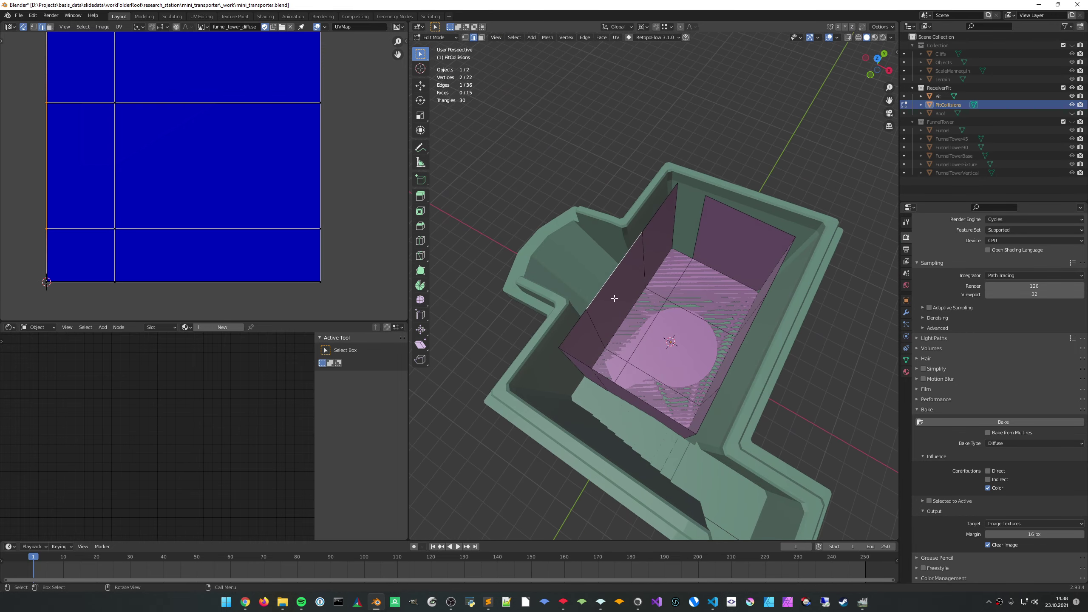
left_click(615, 296)
key("x")
left_click(616, 297)
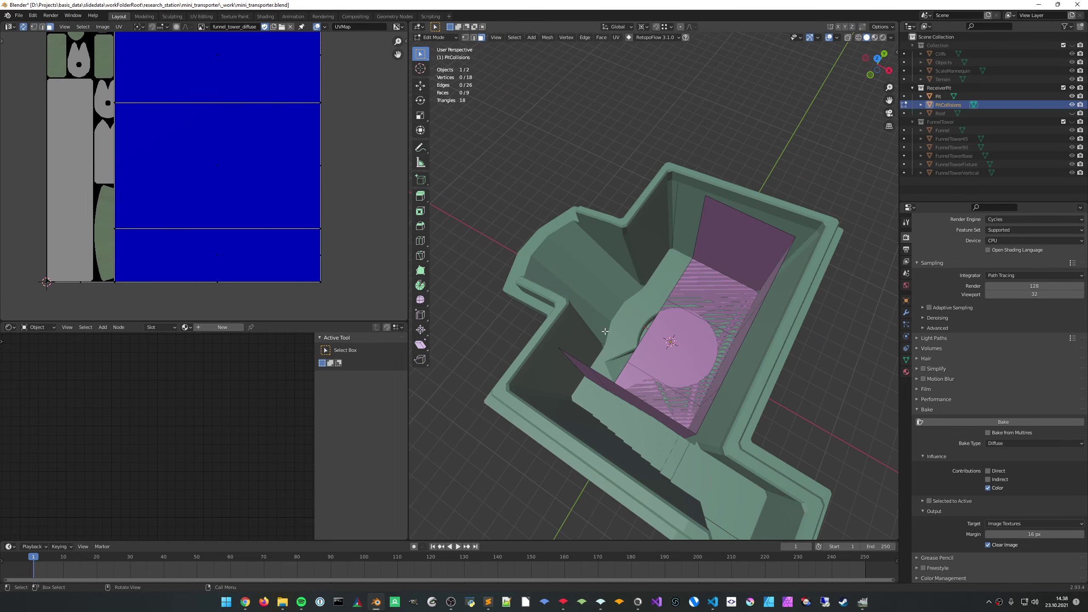
key("ctrl+z")
Delete only the single wall face across the ramp opening, keeping the floor and neighbouring walls
right_click(614, 303)
left_click(603, 323)
middle_click_drag(604, 323, 649, 312)
Extrude the floor edge at the ramp opening upward about 6.39 m along Z as a separate face
key("2")
key("e")
key("z")
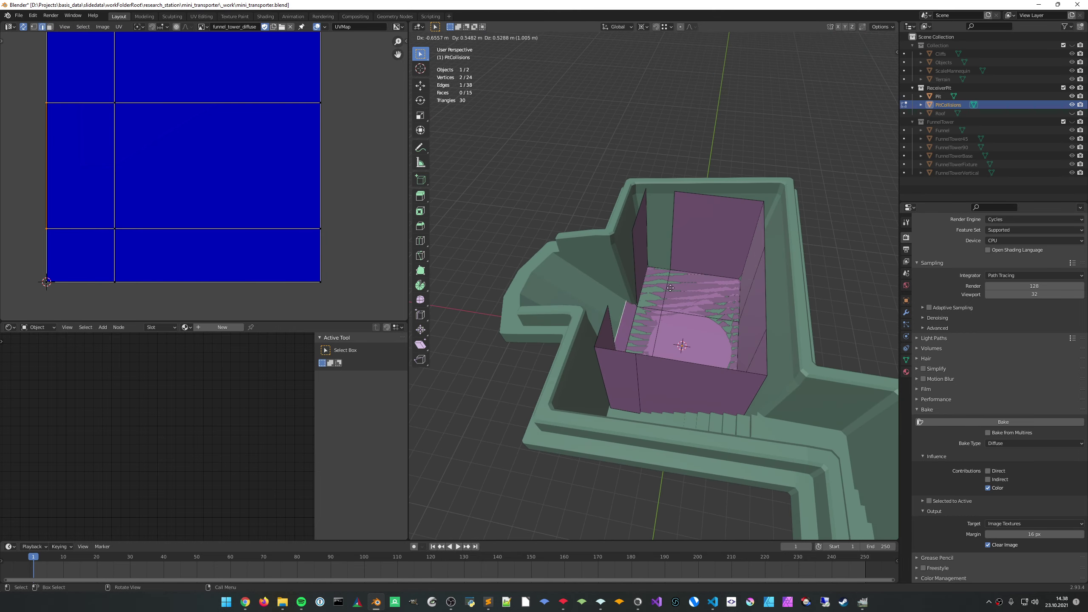
left_click(664, 236)
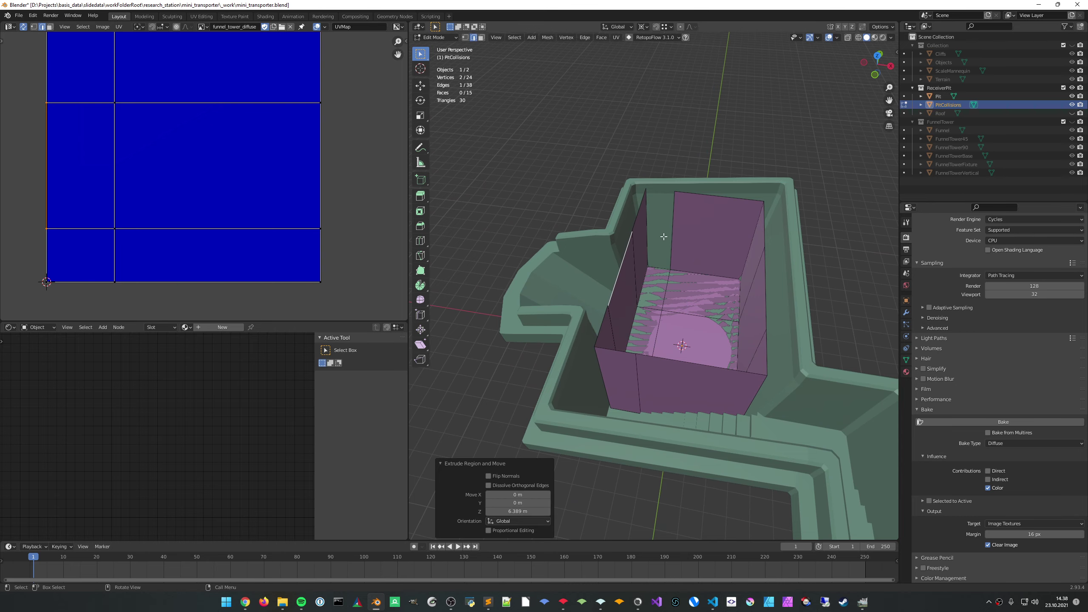
Move the new face's upper edge about 4.77 m outward along X to the outer end of the ramp
middle_click_drag(664, 238, 656, 275)
key("g")
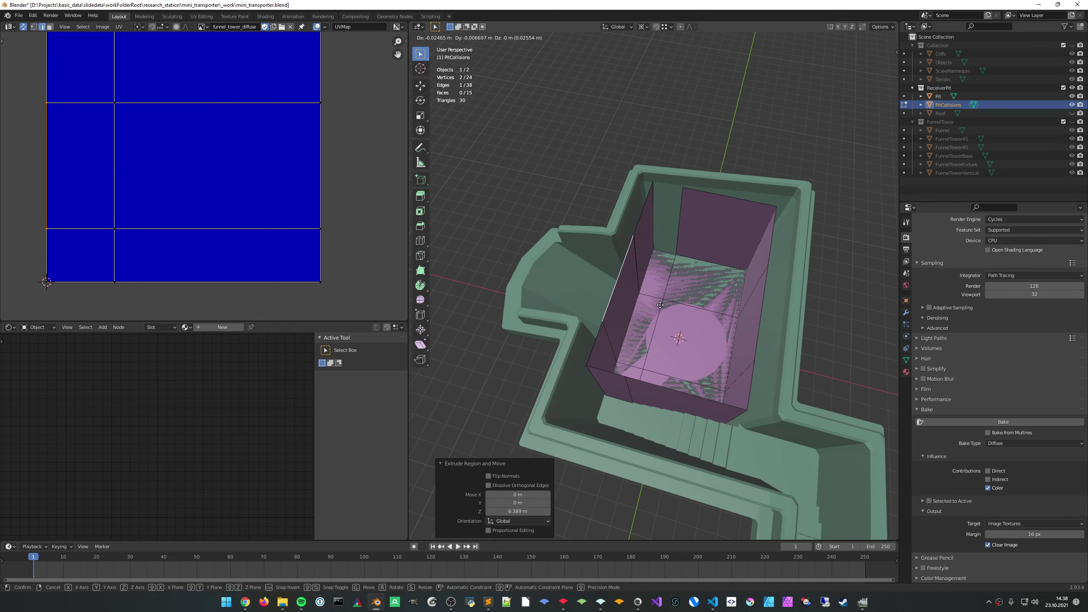
key("y")
key("x")
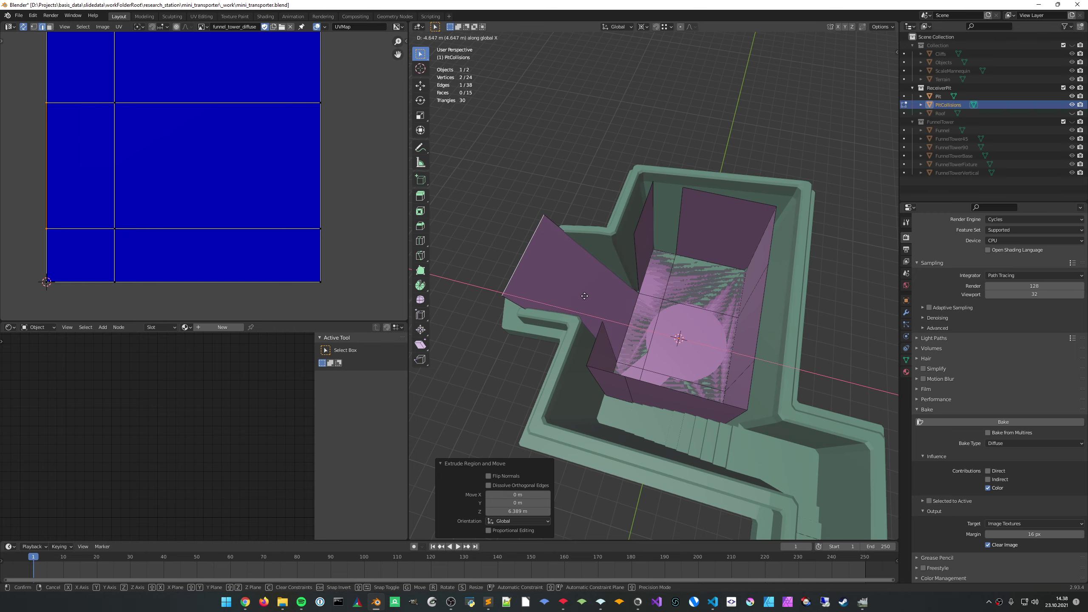
left_click(582, 298)
Lower the ramp face's outer edge about 2.26 m along Z to the height of the ramp's end
middle_click_drag(582, 298, 661, 273)
key("g")
key("z")
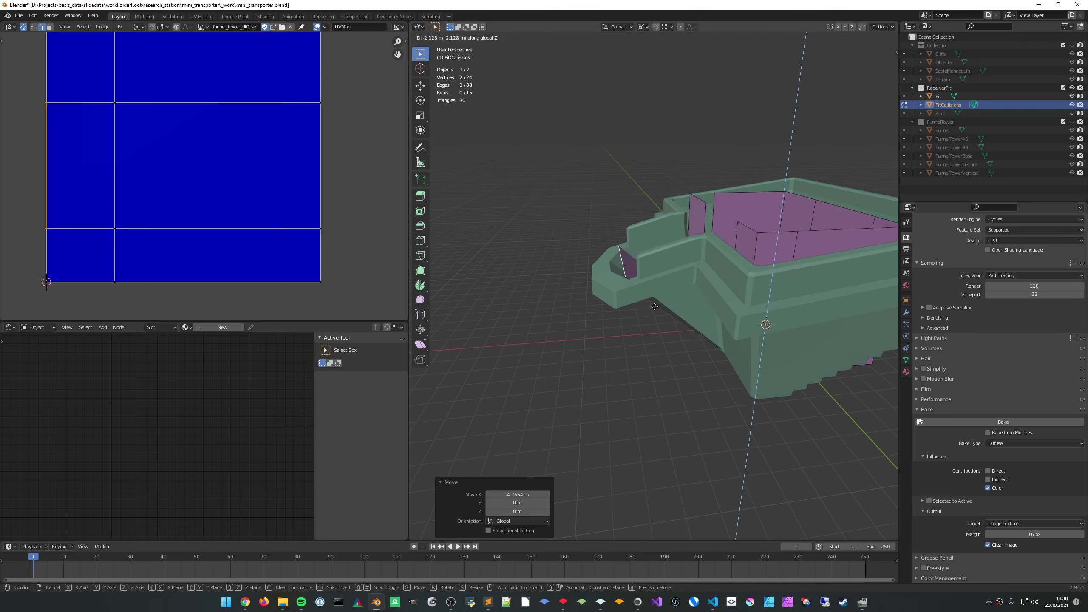
left_click(652, 307)
Examine how the outer edge of the collision ramp fits between the pit's ramp walls
middle_click_drag(665, 297, 804, 276)
scroll(651, 342, "up", 2)
scroll(688, 318, "down", 4)
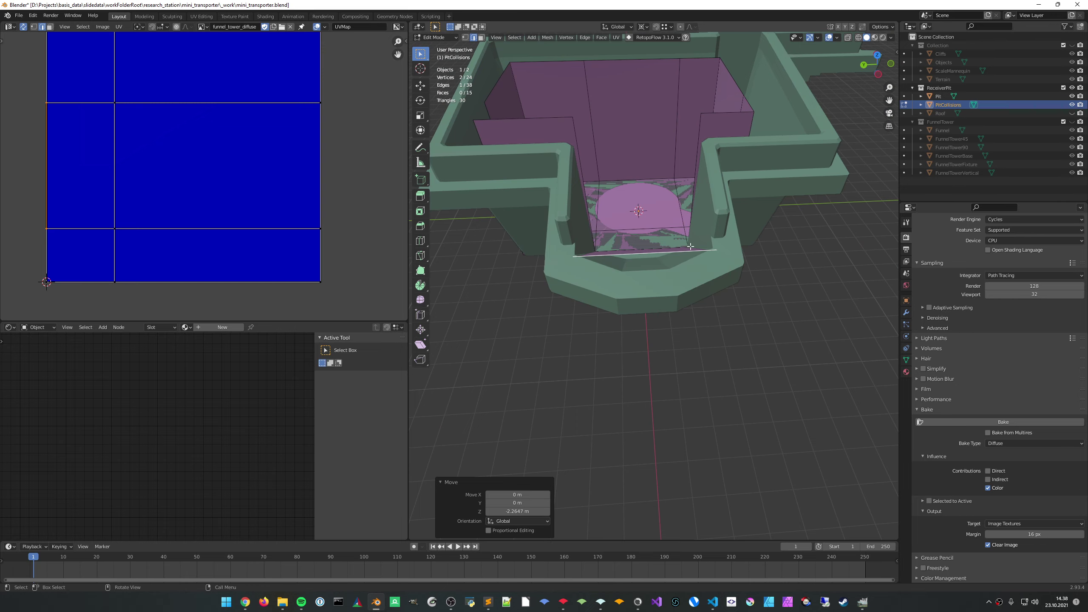
middle_click_drag(711, 253, 752, 277)
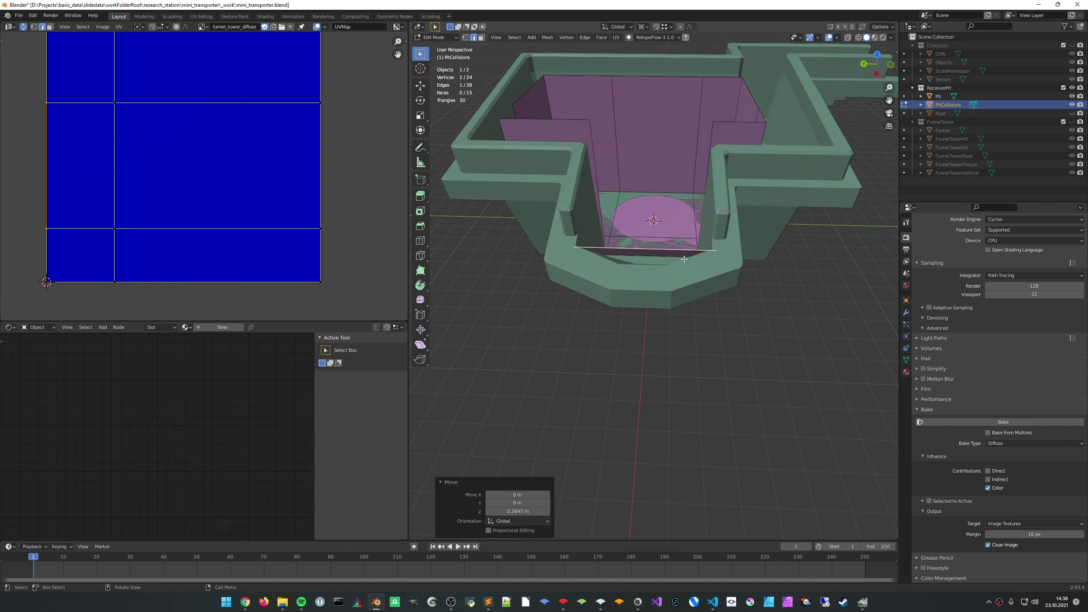
scroll(599, 257, "up", 3)
middle_click_drag(600, 257, 722, 246)
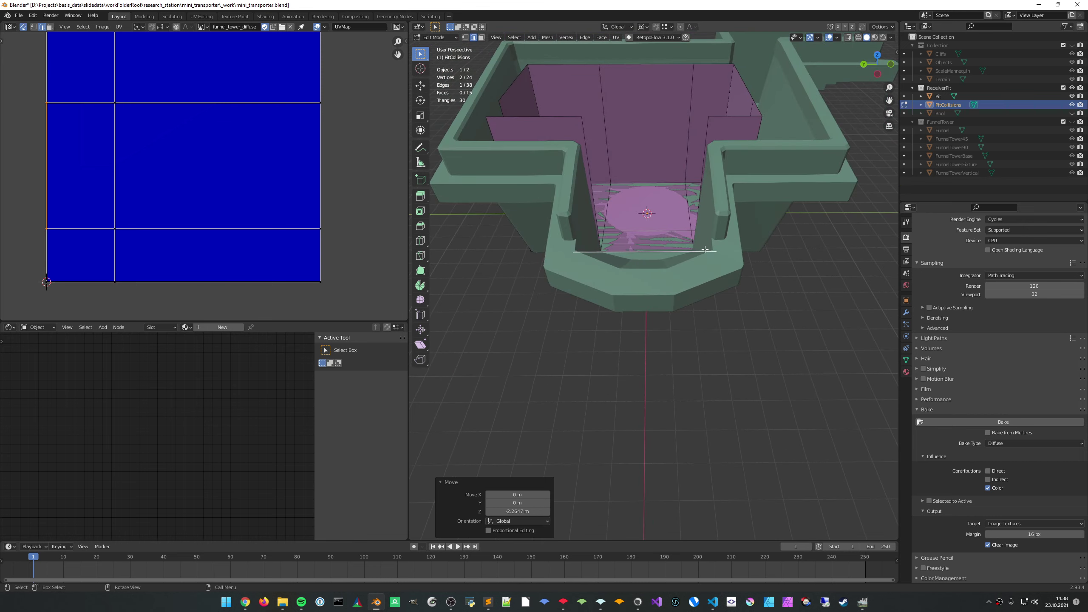
mouse_move(674, 268)
middle_mouse_down()
mouse_move(670, 338)
mouse_move(663, 265)
mouse_move(672, 278)
middle_mouse_up()
Move the top edges of the two wall sections flanking the ramp about 0.93 m outward along X
left_click(746, 375)
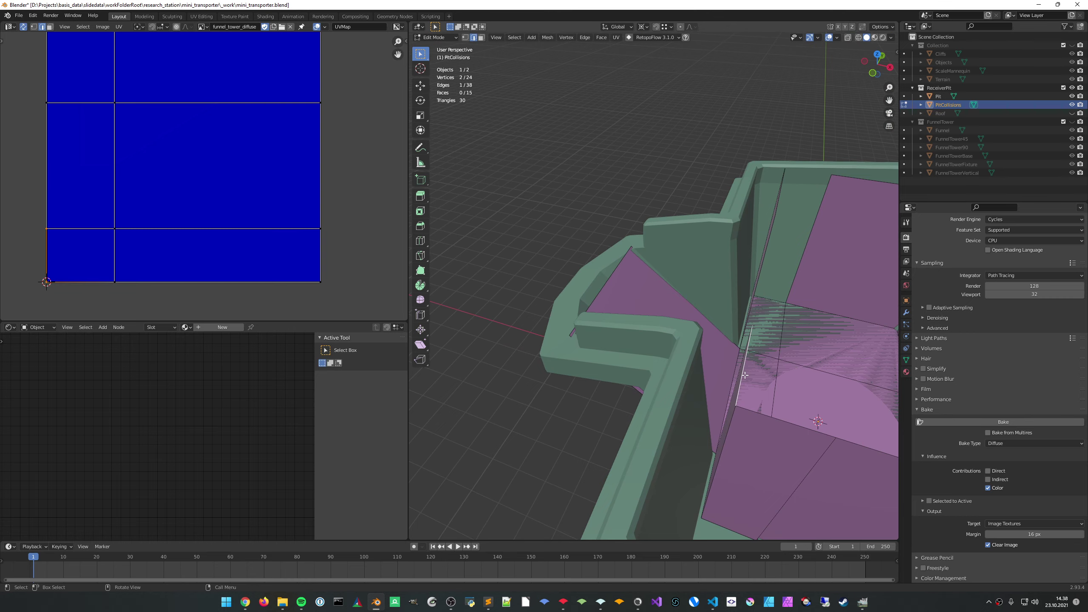
middle_click_drag(745, 375, 767, 369)
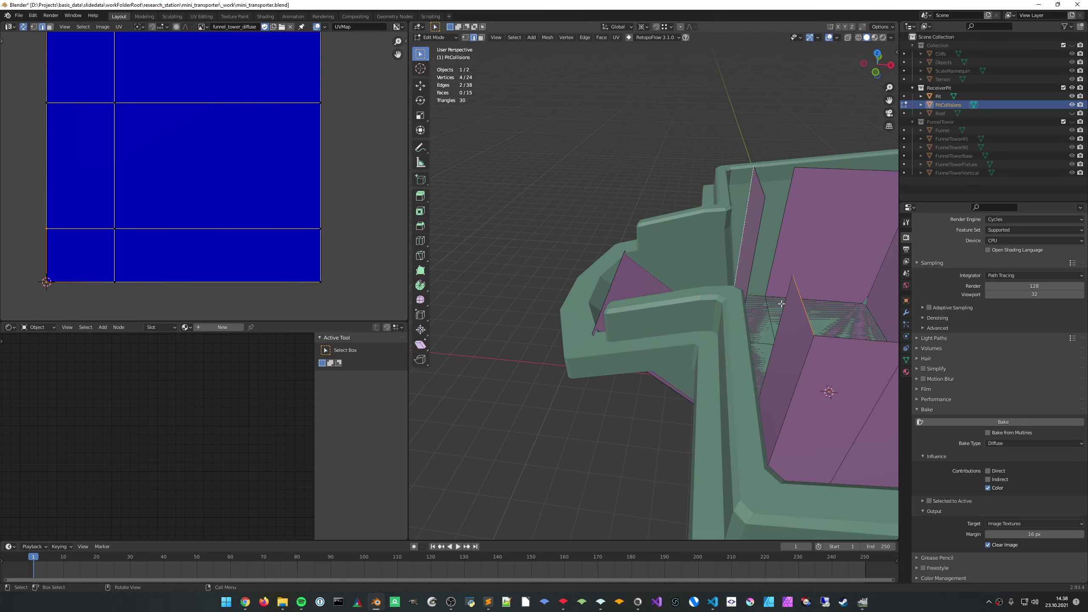
left_click(806, 319, "shift")
middle_click_drag(806, 321, 752, 290)
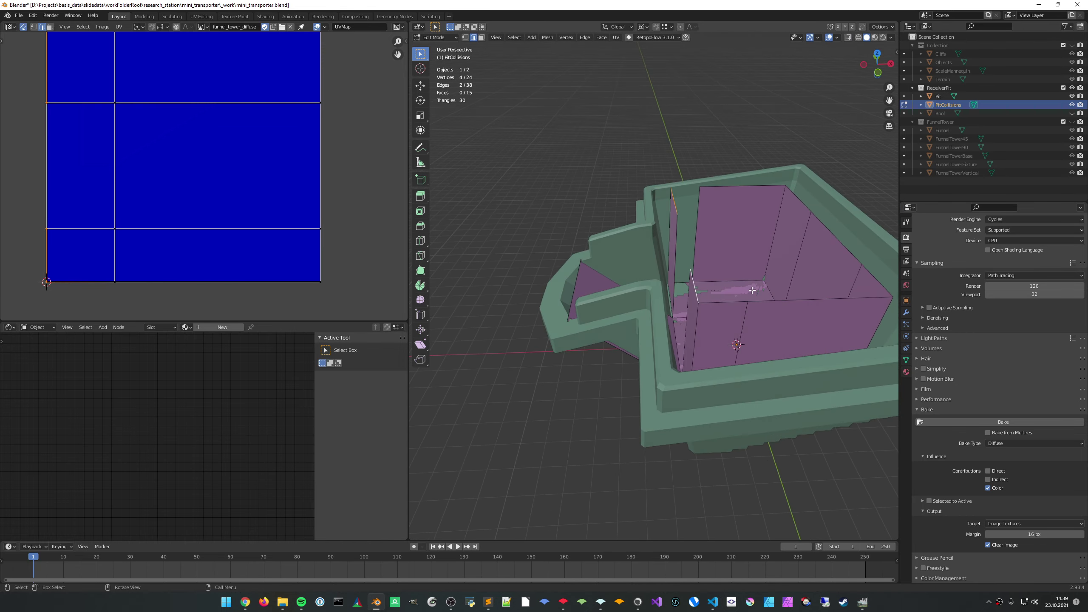
key("g")
key("x")
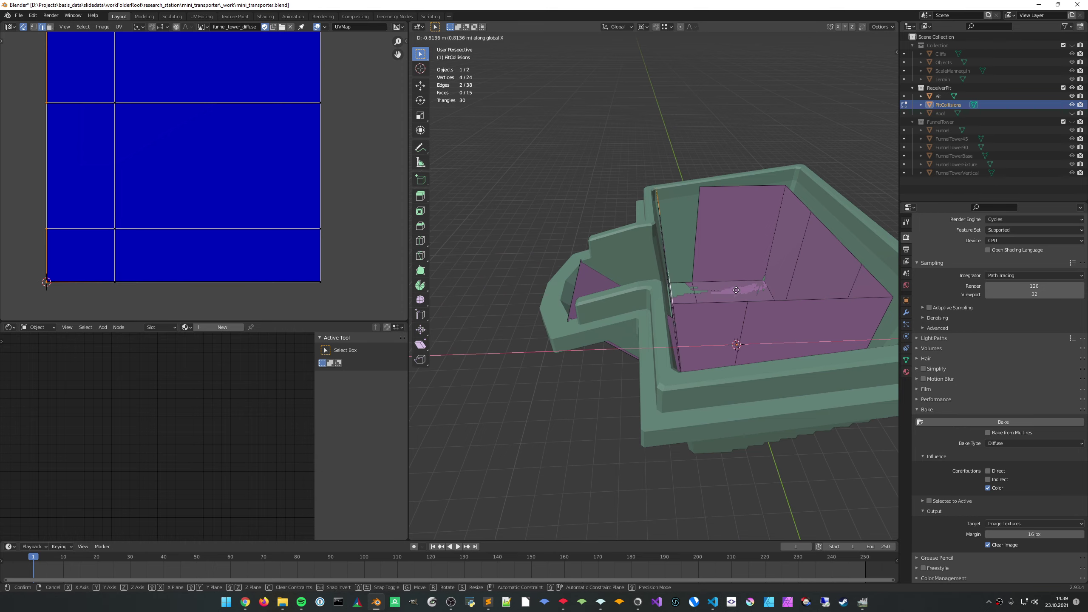
left_click(733, 291)
Lower the top edges of both ramp-flanking walls about 0.51 m along Z, below the pit rim
middle_click_drag(733, 291, 742, 279)
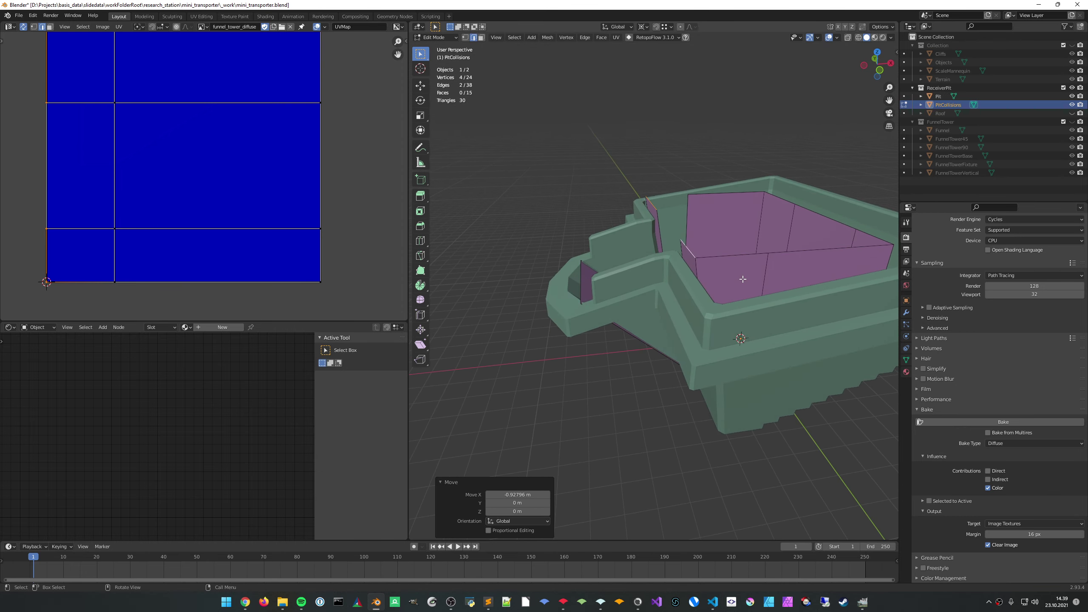
key("g")
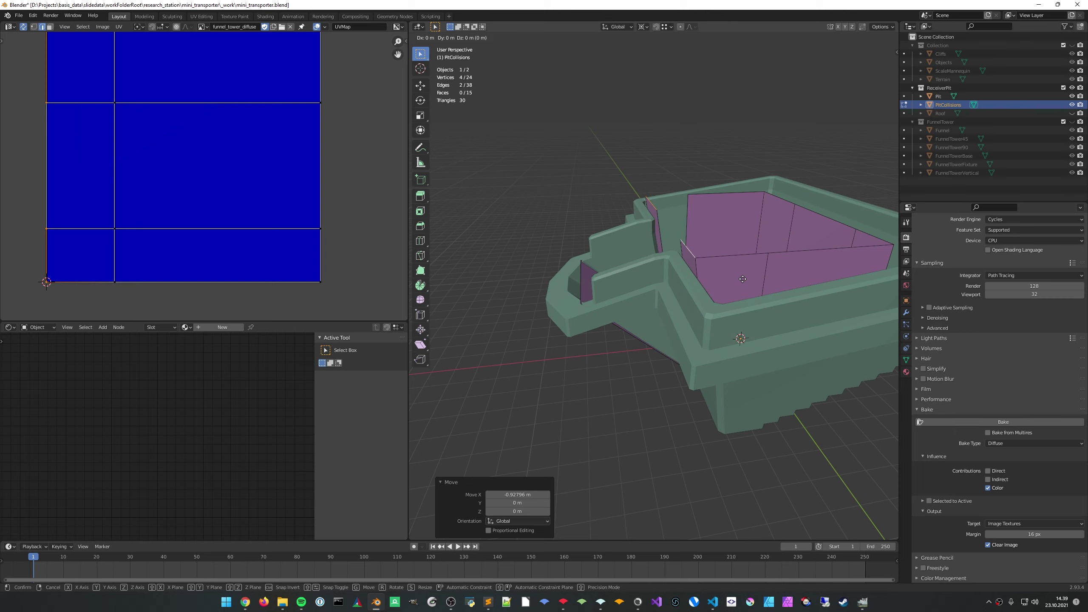
key("z")
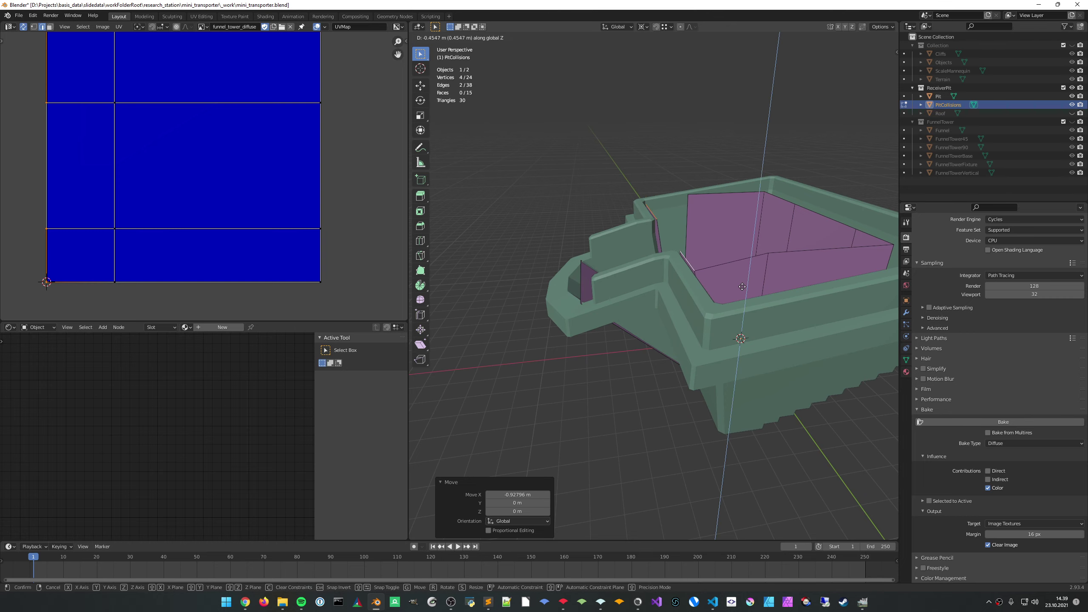
left_click(742, 288)
Fill a triangular face on each side of the ramp between the ramp face and the adjoining pit wall
middle_click_drag(742, 288, 680, 306)
scroll(726, 287, "down", 4)
scroll(778, 269, "up", 3)
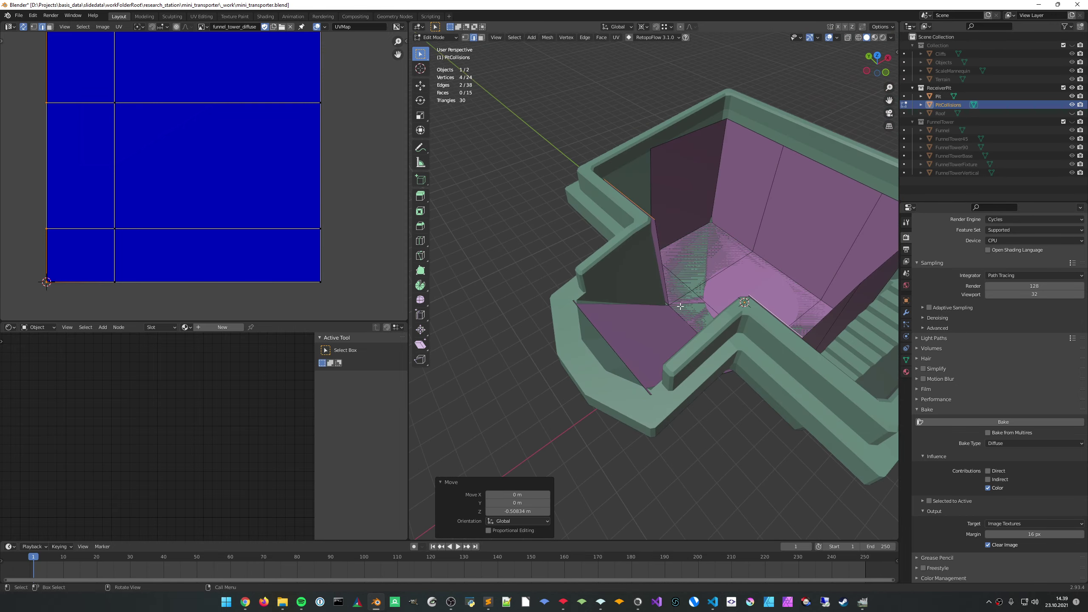
left_click(608, 304)
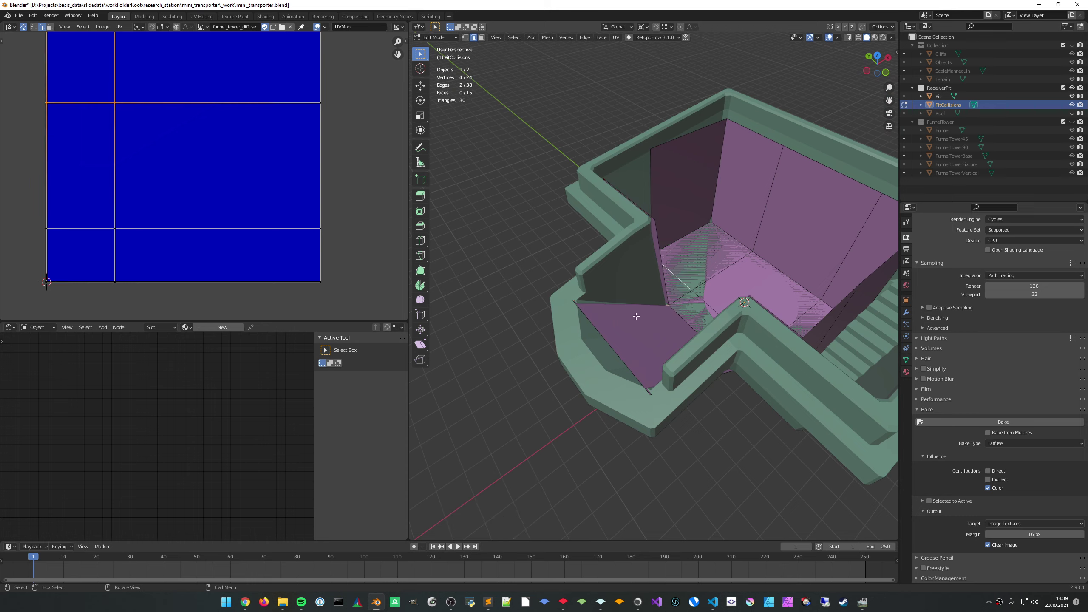
key("f")
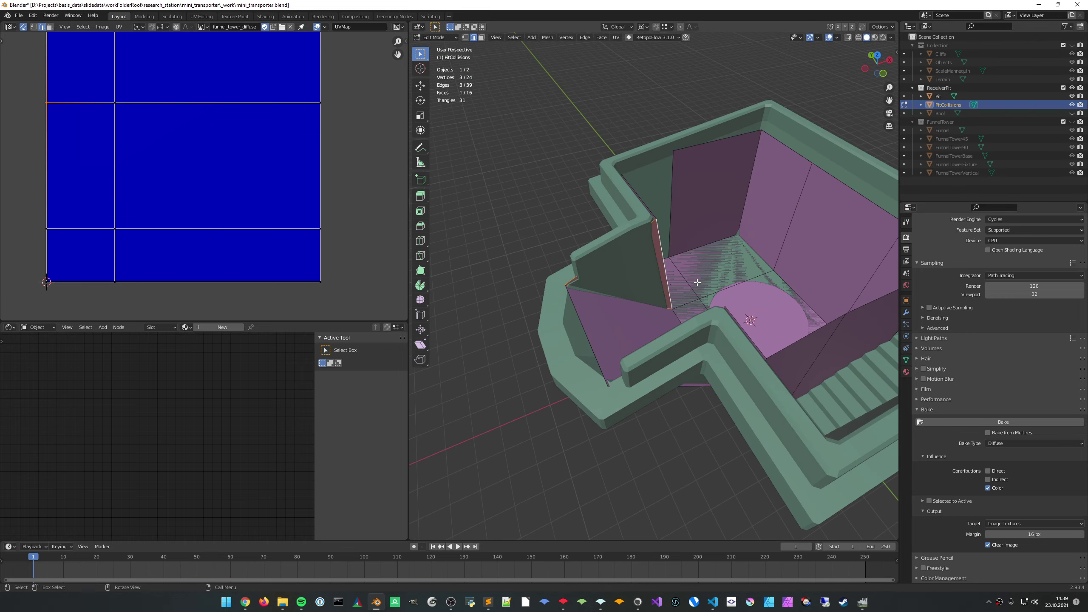
middle_click_drag(710, 280, 663, 266)
middle_click_drag(676, 307, 640, 312)
middle_click_drag(605, 268, 672, 237)
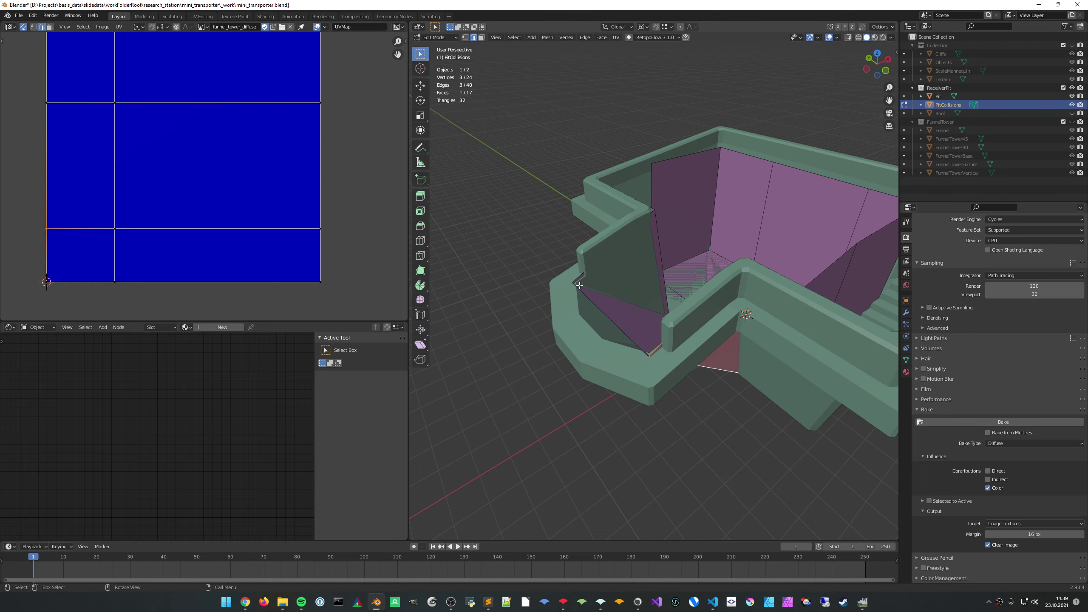
Move the ramp face's outer edge about 0.49 m inward along X so it ends at the ramp's side walls
left_click(602, 312)
middle_click_drag(602, 312, 634, 282)
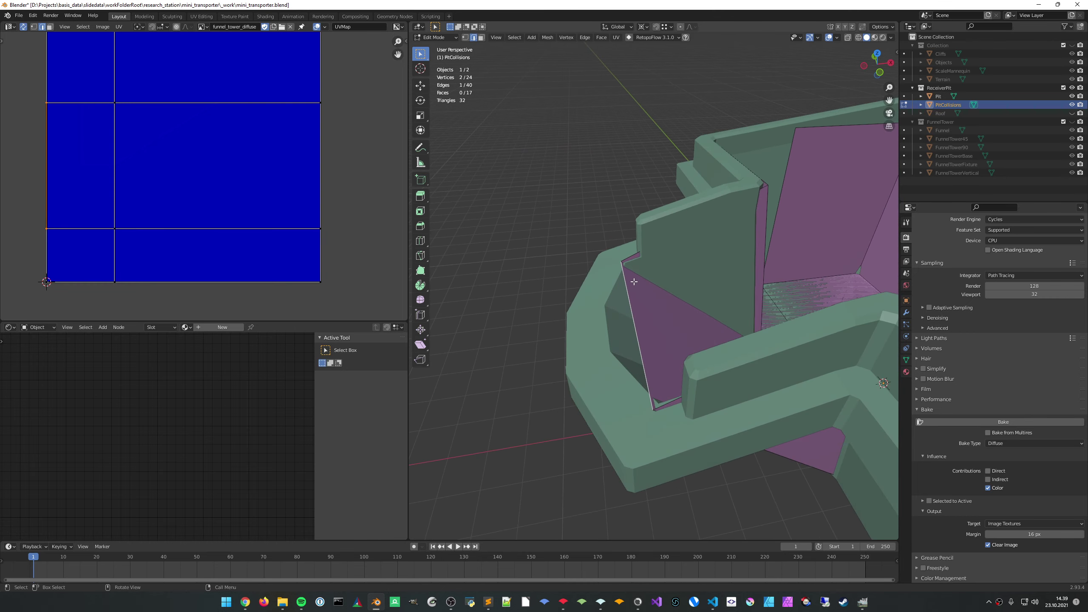
key("g")
key("x")
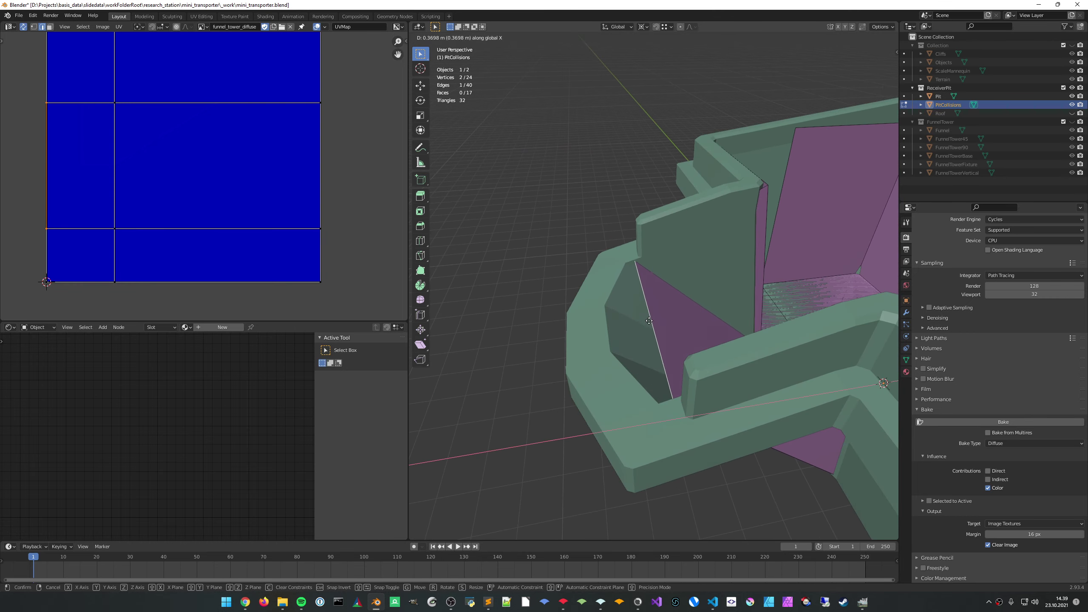
left_click(652, 320)
mouse_move(652, 321)
middle_mouse_down()
mouse_move(643, 323)
mouse_move(652, 313)
middle_mouse_up()
middle_click_drag(638, 237, 704, 286)
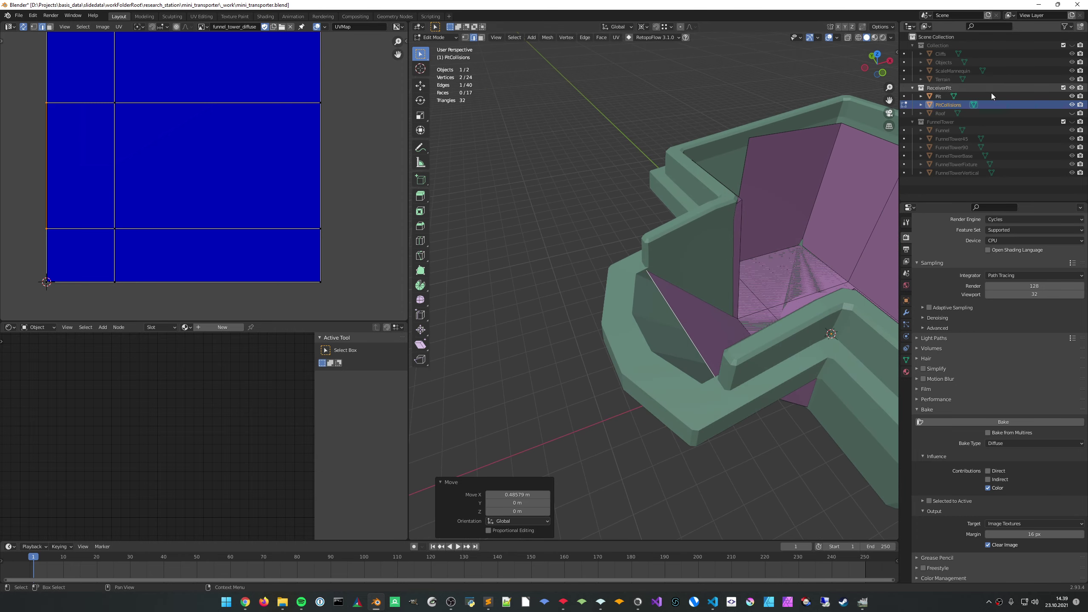
Hide the detailed Pit model and subdivide the two sloping top edges of the ramp's side walls
left_click(1071, 96)
middle_click_drag(783, 249, 775, 244)
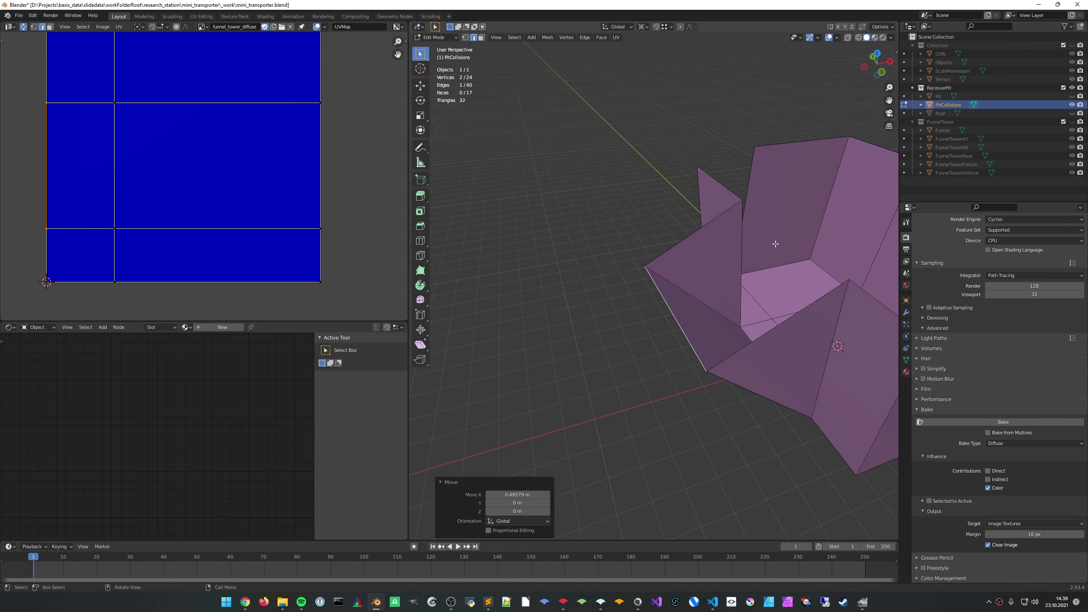
left_click(683, 243)
right_click(769, 338)
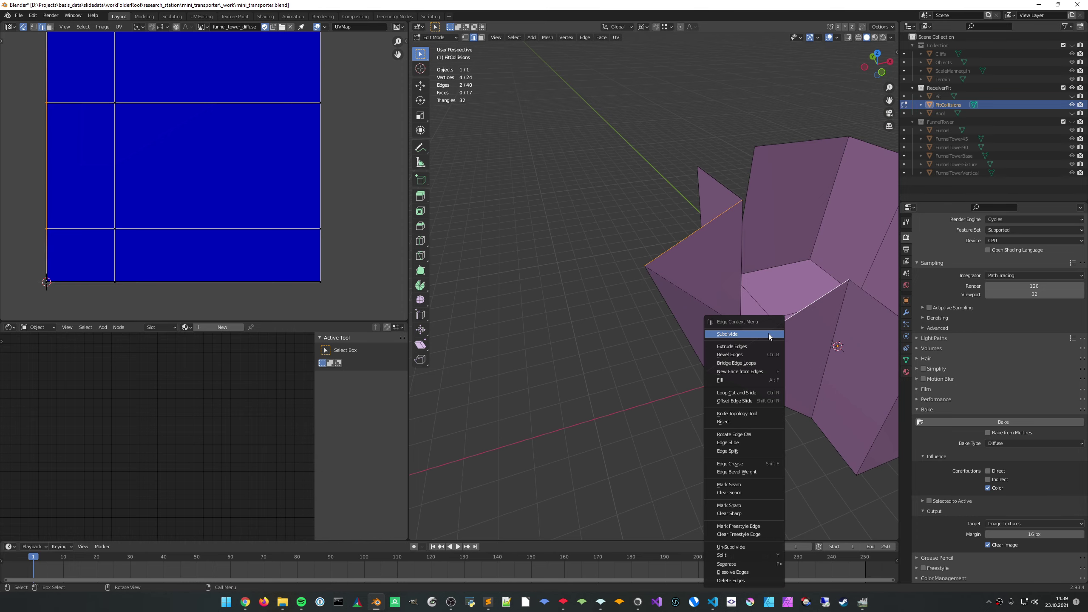
left_click(768, 333)
Move the new midpoint vertices on both ramp side walls about 1.68 m outward along X, above the ramp's outer corners
key("1")
left_click(780, 326)
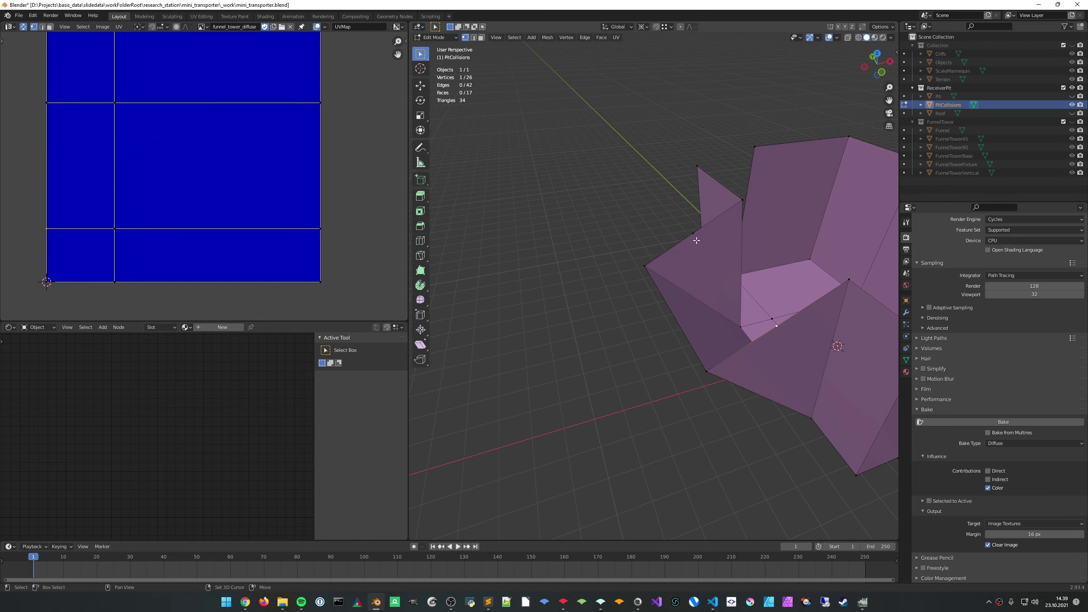
middle_click_drag(696, 267, 702, 326)
key("g")
key("x")
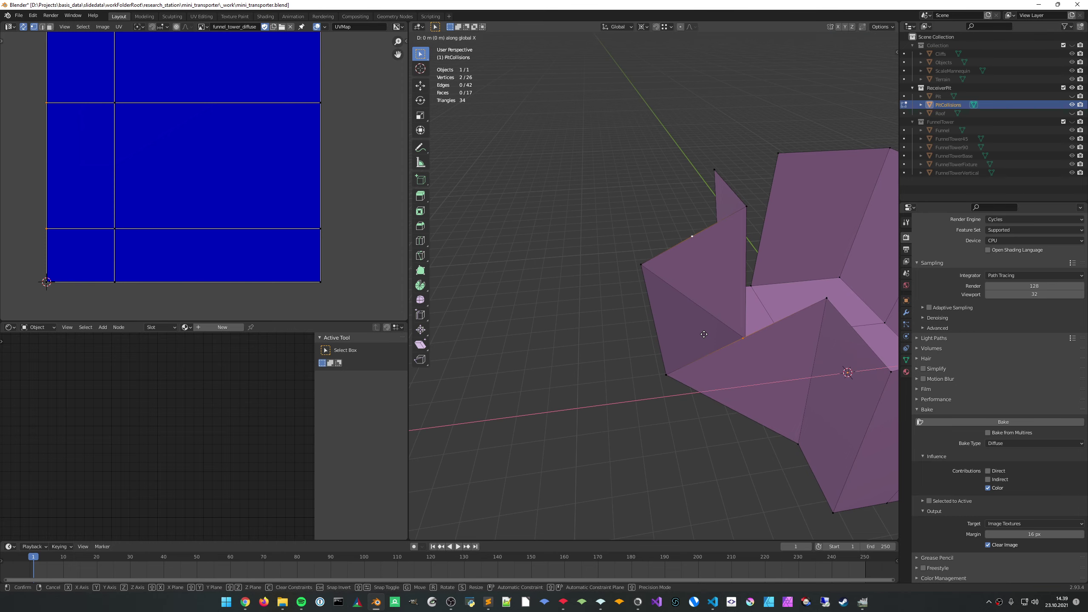
left_click(673, 371)
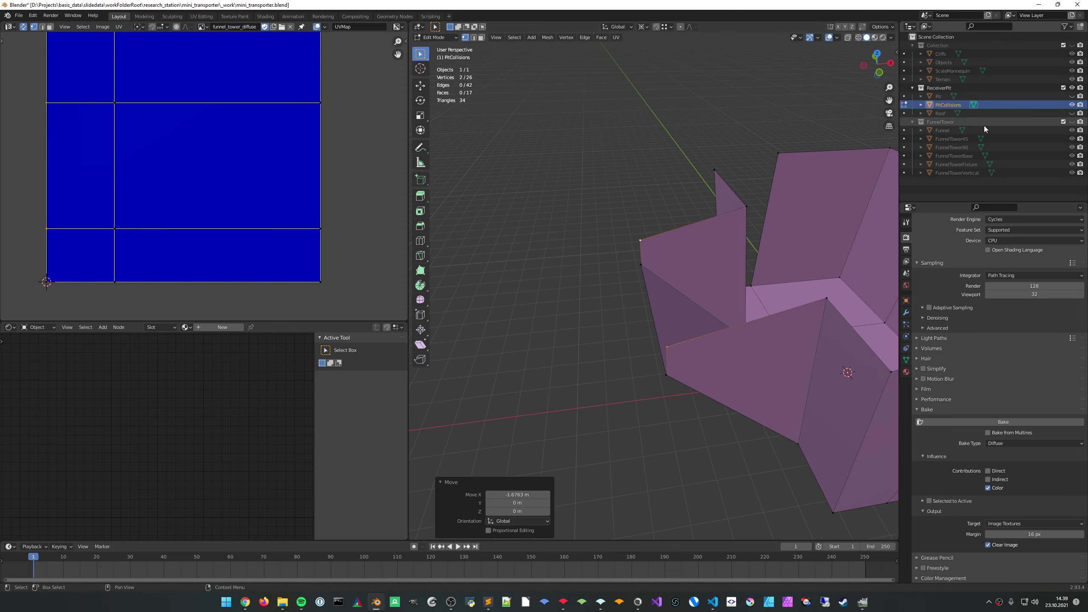
Show the Pit model again and raise the two moved vertices about 0.185 m along Z to meet the detailed rim
left_click(1071, 96)
middle_click_drag(719, 257, 709, 274)
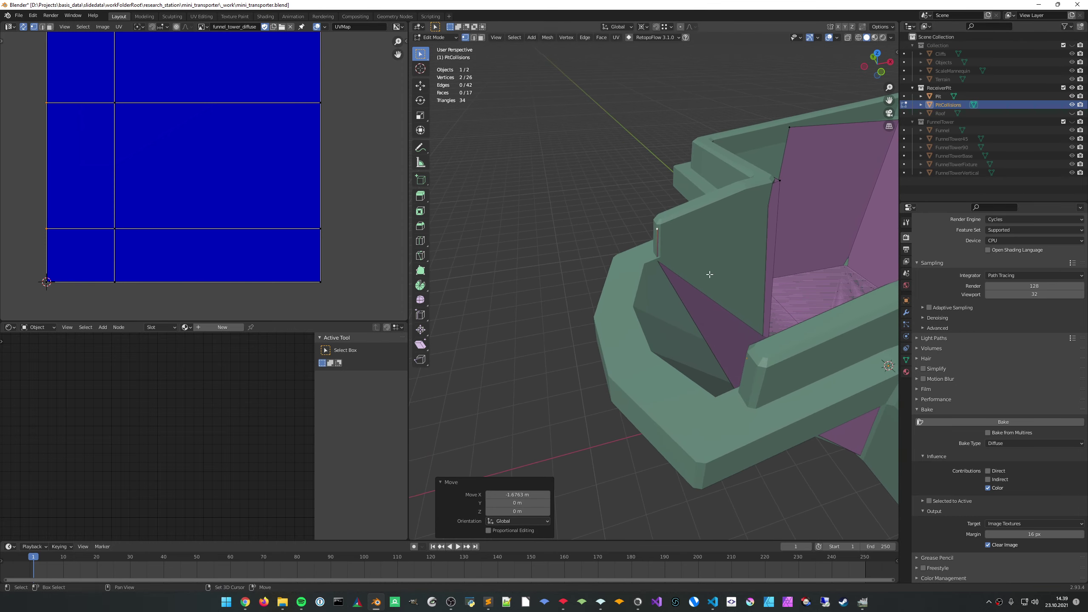
key("g")
key("z")
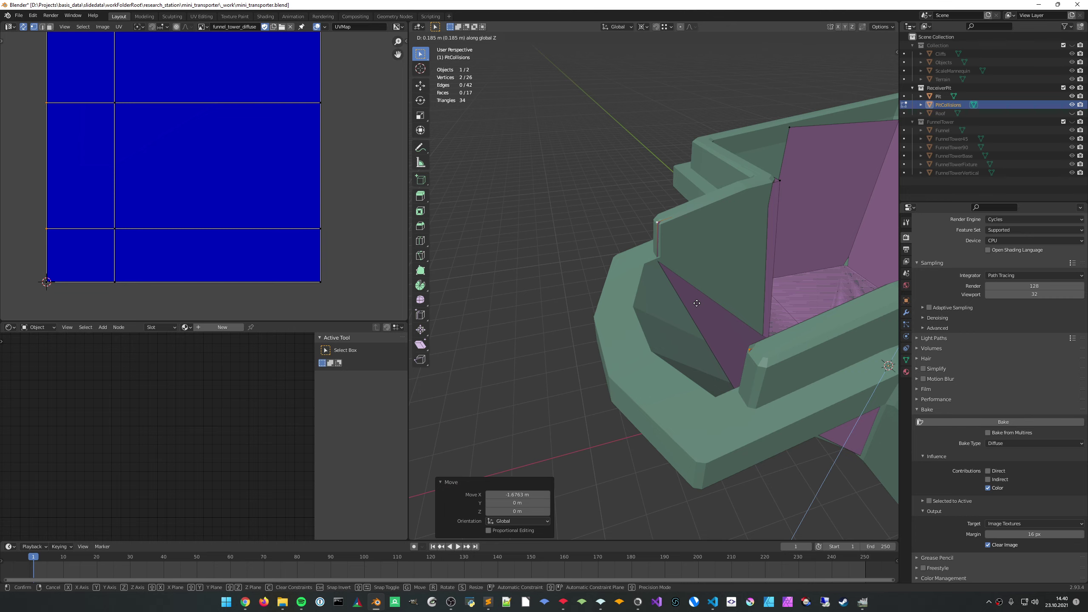
left_click(697, 303)
middle_click_drag(697, 303, 715, 262)
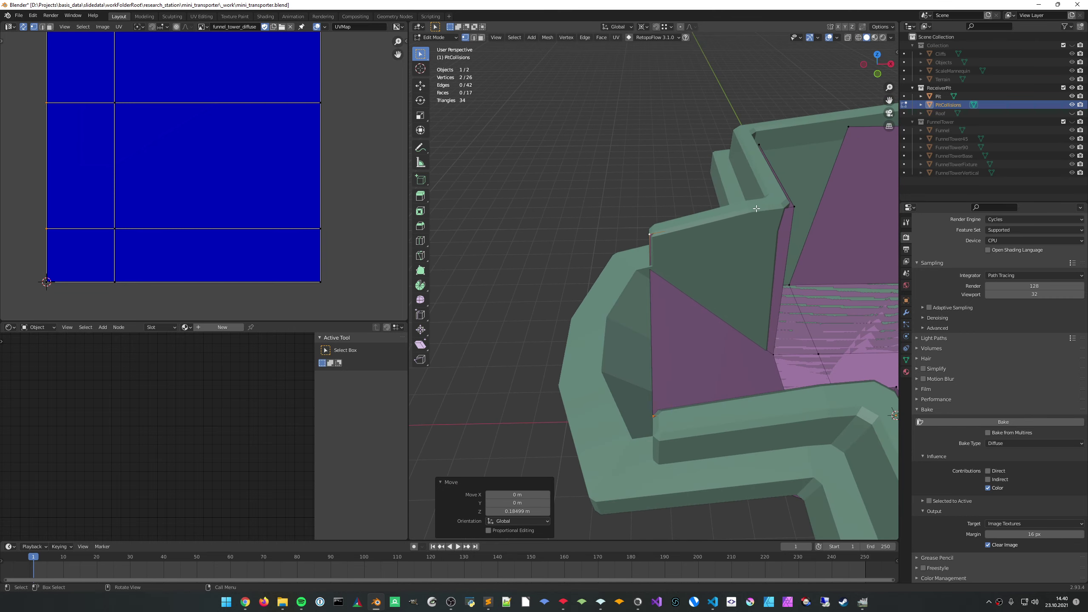
left_click(791, 210)
middle_click_drag(791, 211, 787, 295)
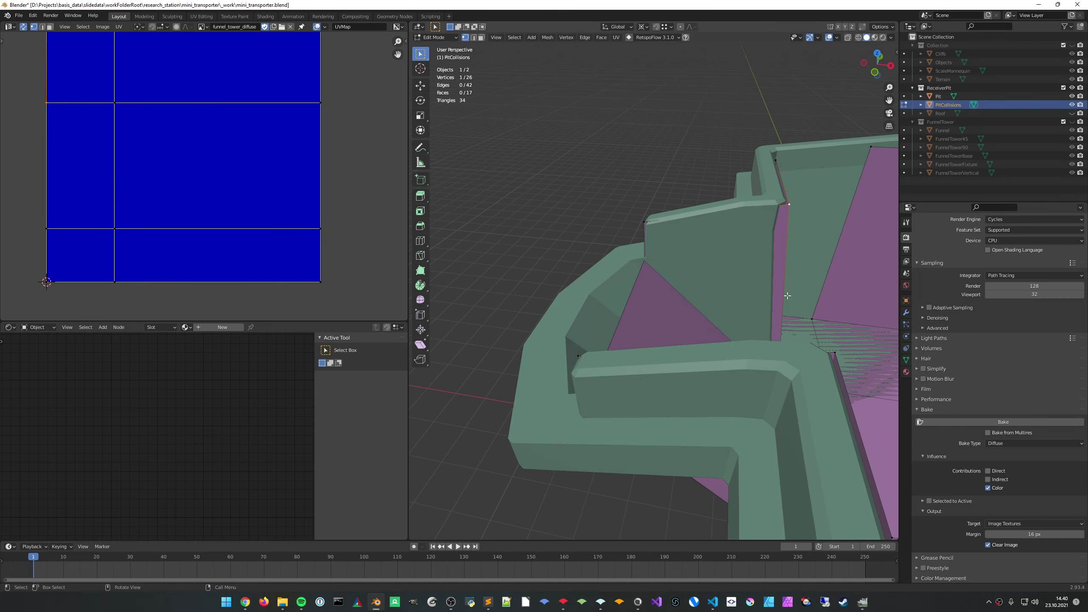
left_click(830, 352, "shift")
middle_click_drag(831, 351, 794, 338)
middle_click_drag(828, 283, 812, 251)
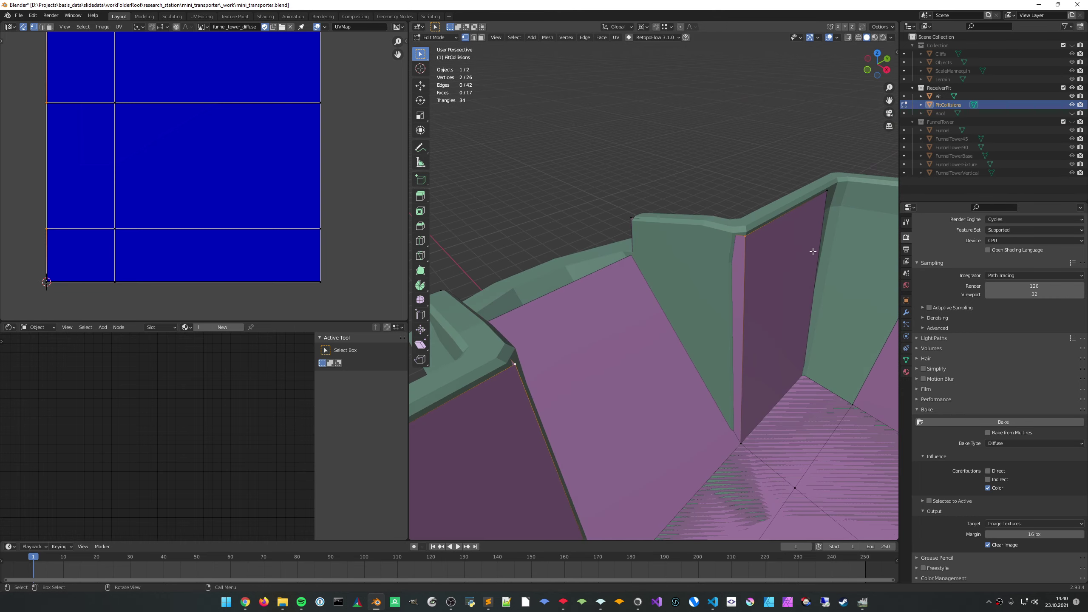
key("alt+a")
Raise the top edges of both wall sections flanking the ramp about 0.19 m along Z
left_click(776, 220)
middle_click_drag(703, 356, 807, 257, "shift")
left_click(591, 279, "shift")
middle_click_drag(656, 294, 723, 265)
key("g")
key("z")
left_click(681, 265)
Extrude the top edge of one ramp side wall about 0.37 m along Y to cover the rim
scroll(681, 265, "down", 4)
scroll(702, 240, "up", 2)
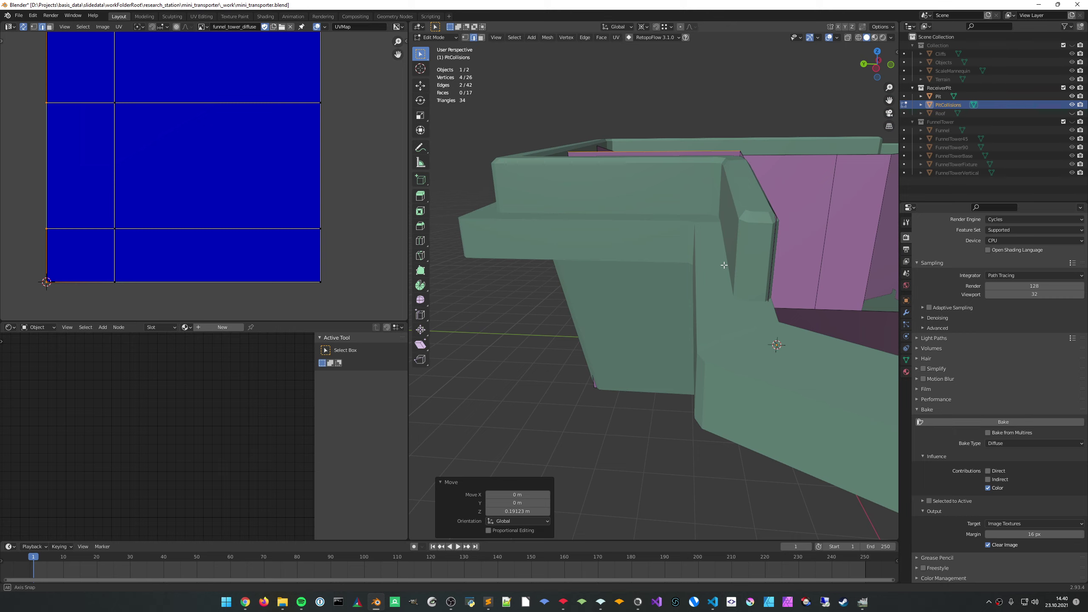
middle_click_drag(735, 185, 770, 259)
left_click(698, 249)
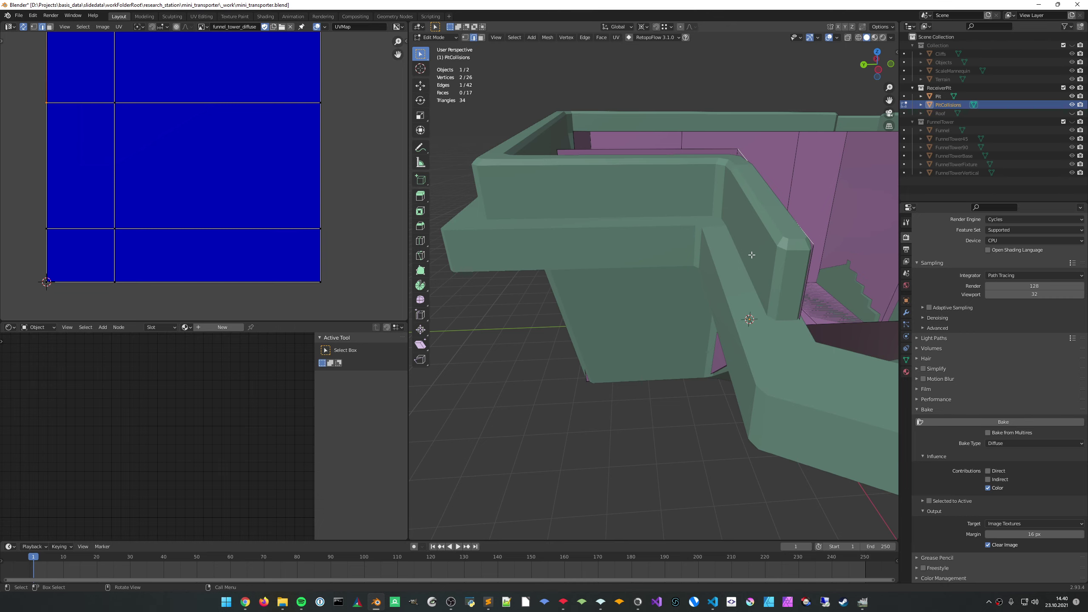
middle_click_drag(692, 318, 733, 267)
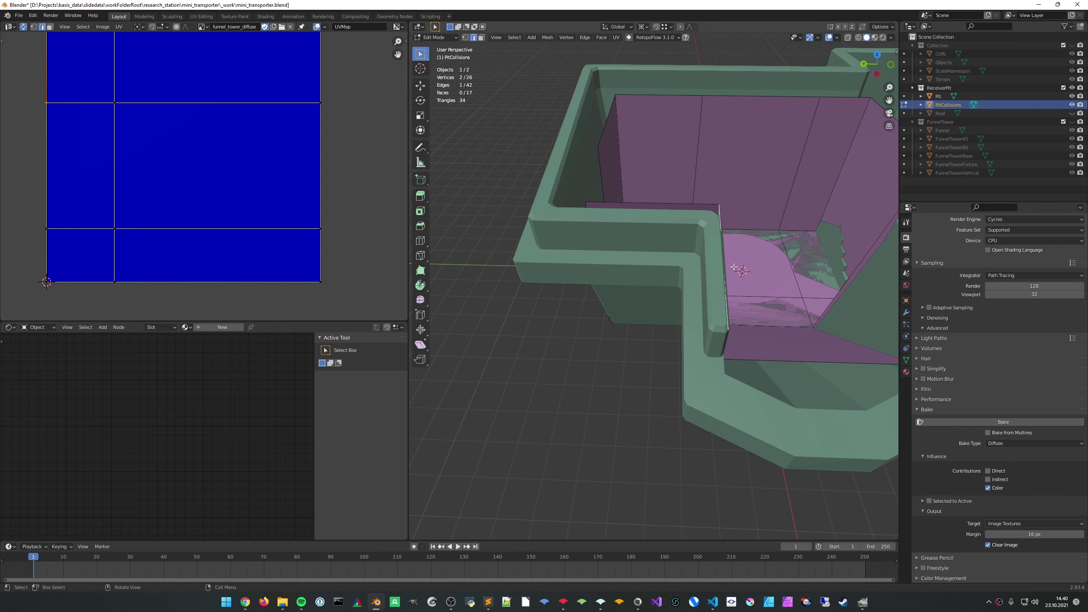
key("e")
key("y")
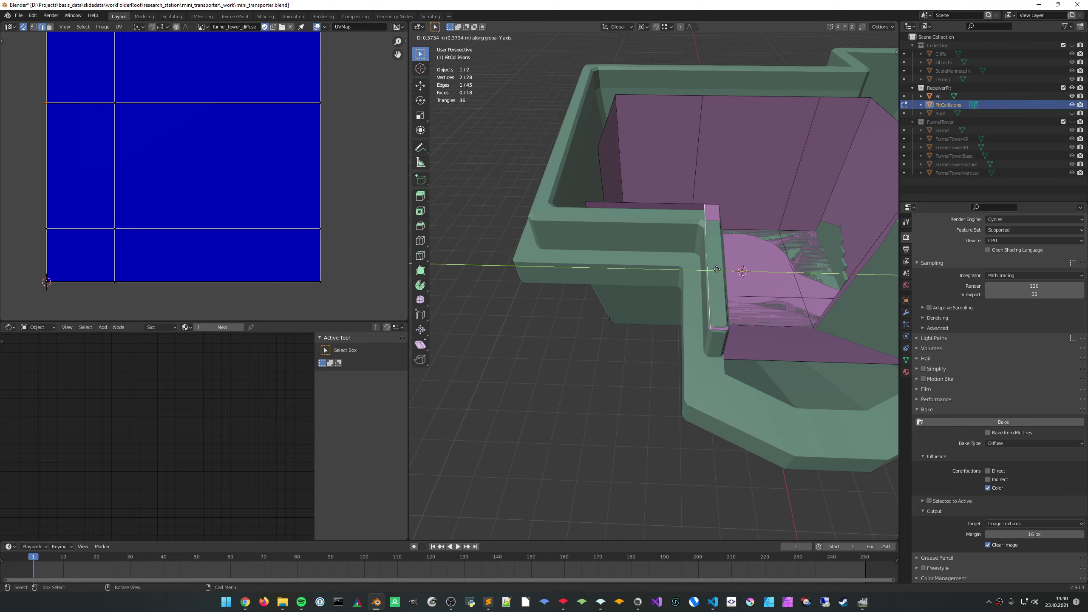
left_click(717, 269)
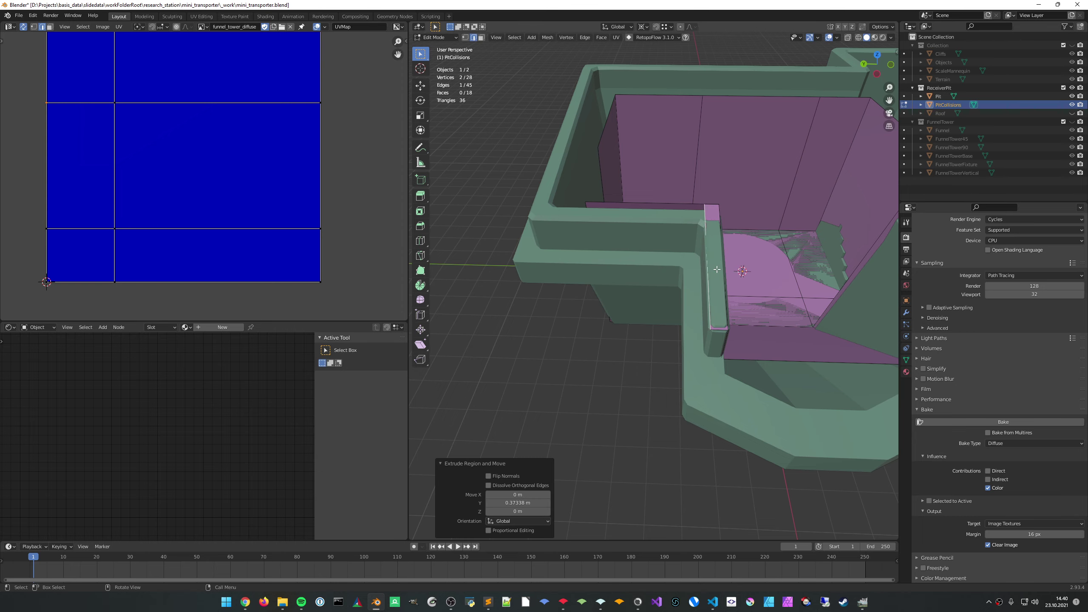
Move the extruded rim strip's inner corner vertex about 0.31 m along X and 0.13 m down to follow the rim's corner
middle_click_drag(710, 218, 706, 247)
scroll(705, 247, "up", 2)
left_click(749, 210)
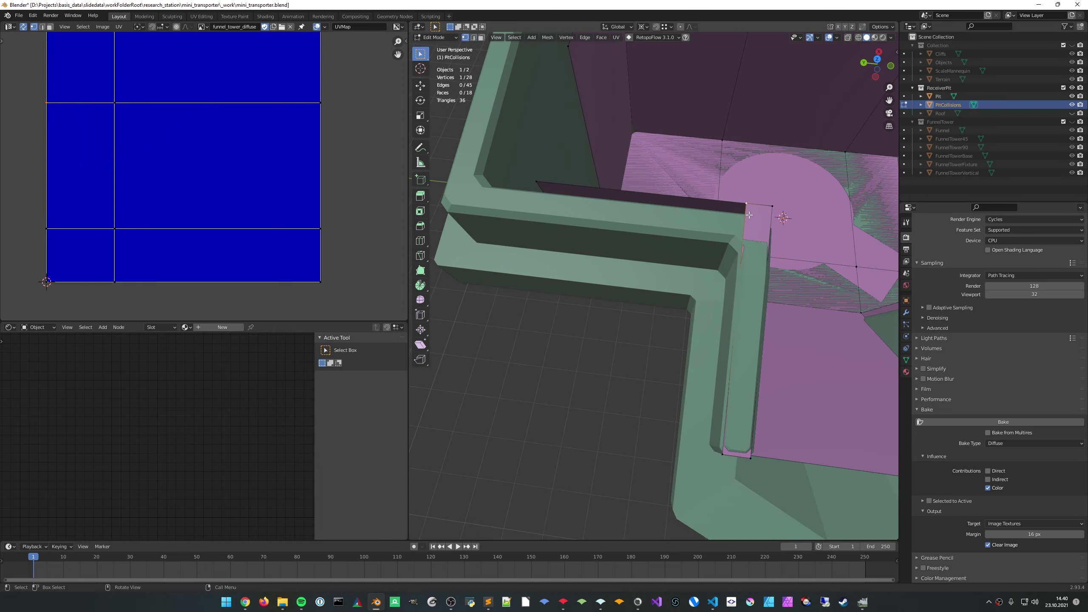
key("g")
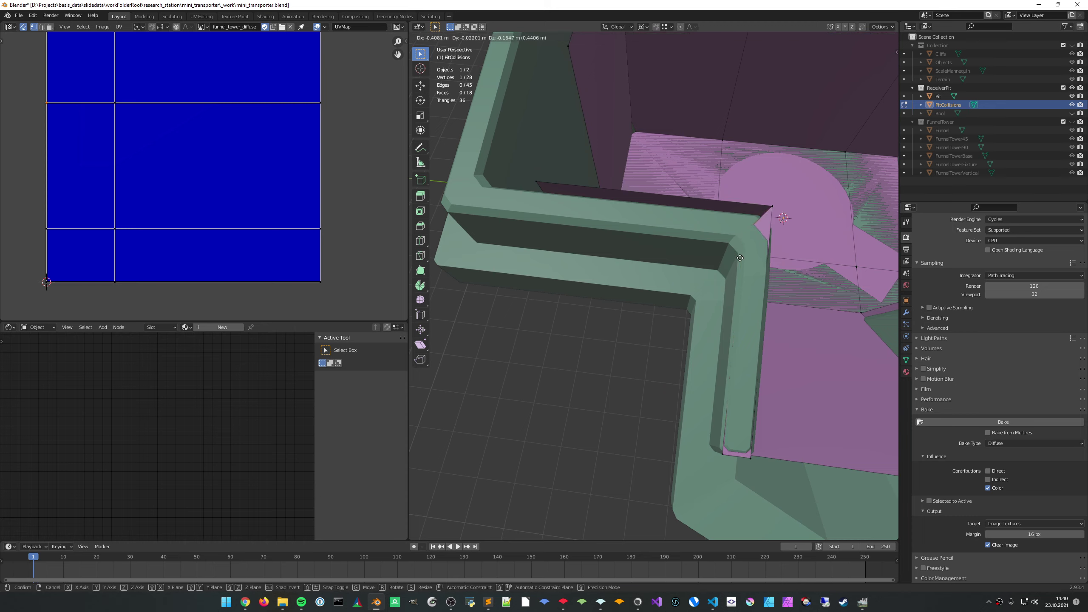
left_click(740, 254)
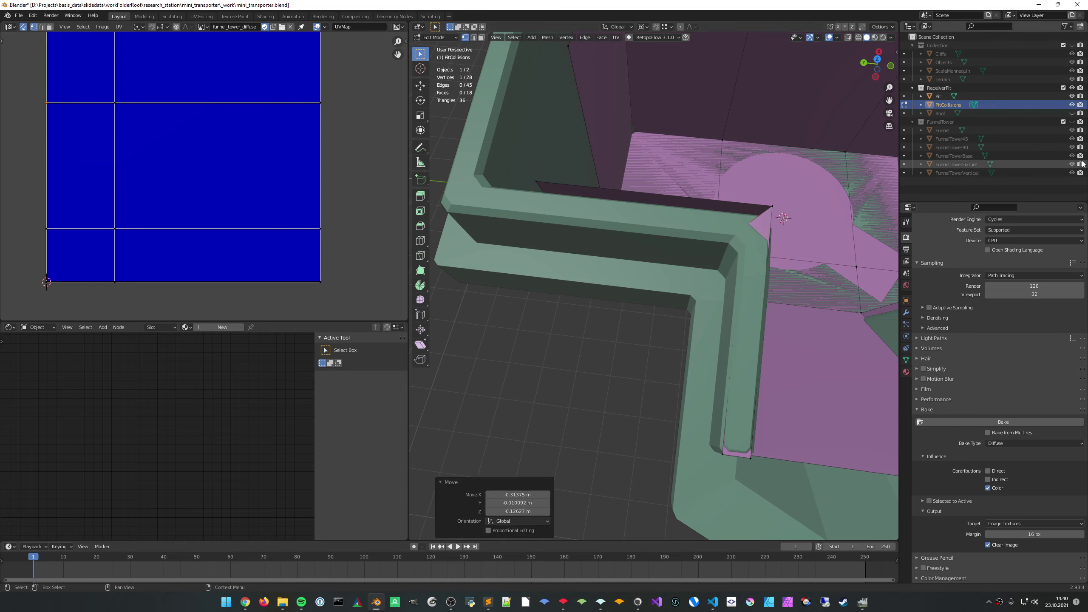
Hide the Pit model and extrude the adjoining wall section's top edge outward into a rim strip
left_click(1071, 97)
middle_click_drag(784, 218, 676, 236)
left_click(721, 164)
key("2")
left_click(656, 161)
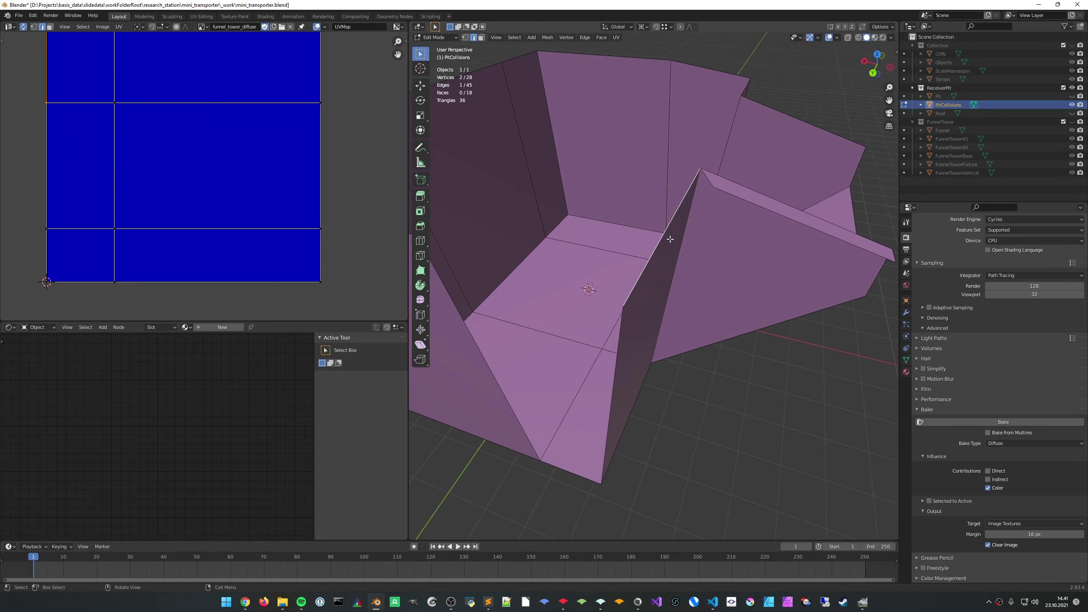
key("e")
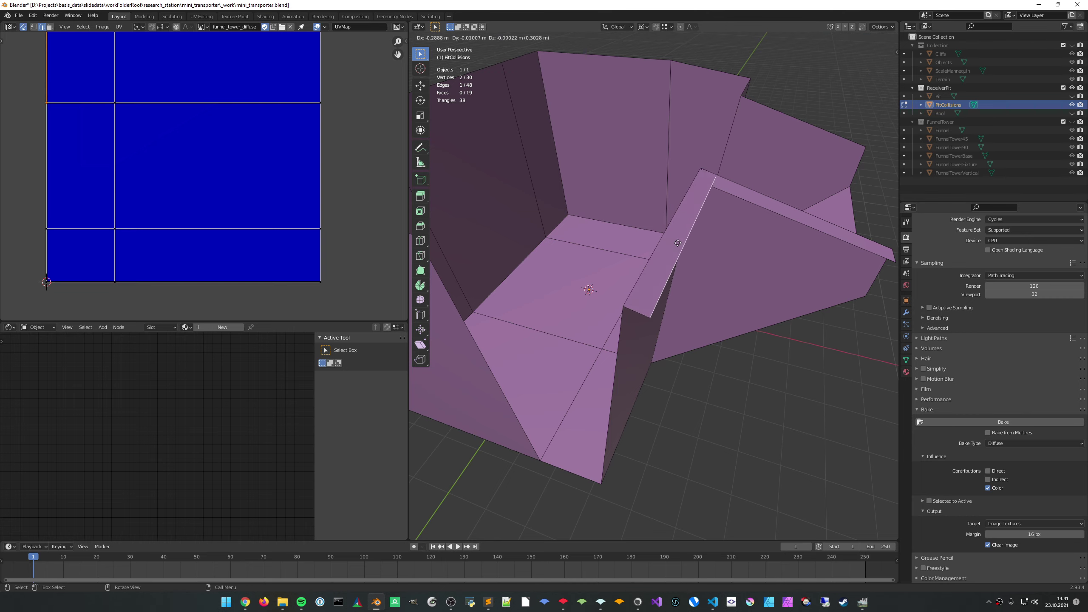
left_click(680, 232)
Raise the two outer vertices of the extruded rim strips about 0.07 m along Z
middle_click_drag(680, 232, 657, 203)
key("1")
left_click(739, 216)
middle_click_drag(741, 223, 713, 245)
scroll(724, 240, "up", 3)
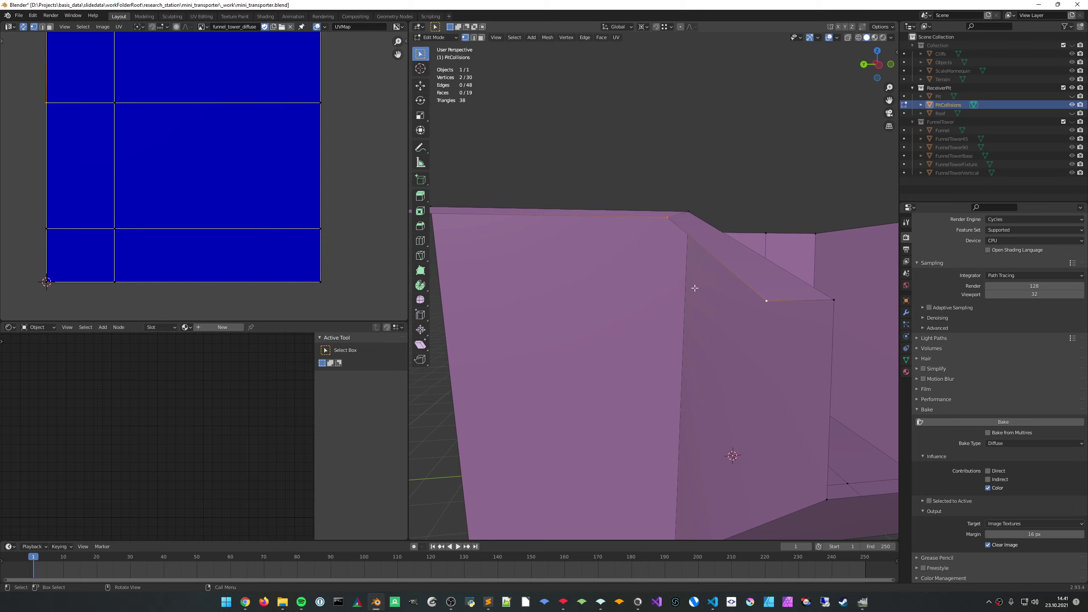
key("g")
key("z")
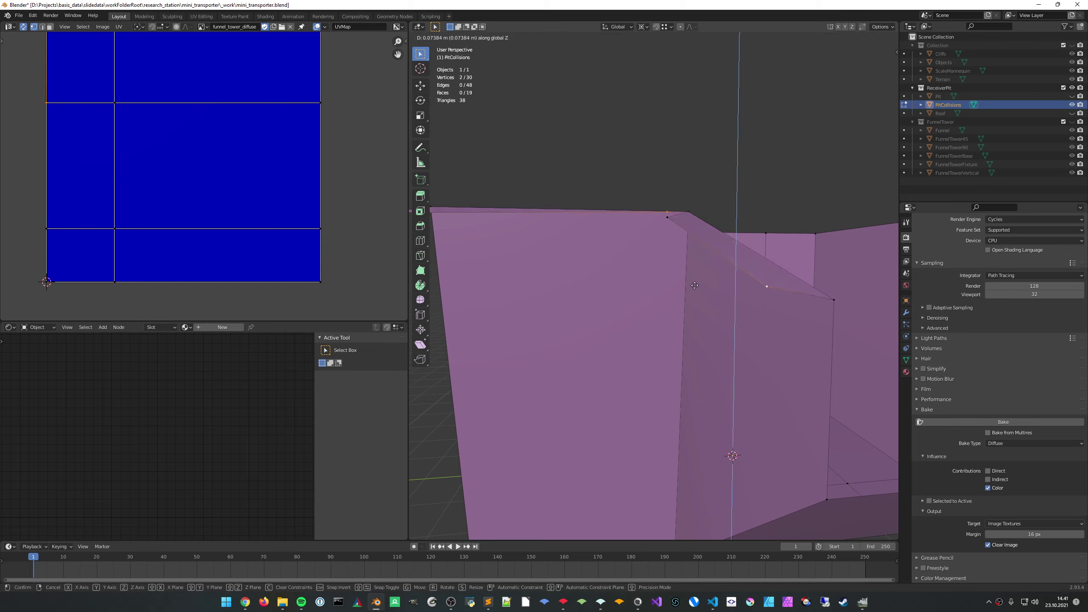
left_click(694, 286)
Show the Pit model again and undo the rim strip extrusions and their vertex moves
middle_click_drag(695, 286, 835, 300)
scroll(707, 306, "down", 5)
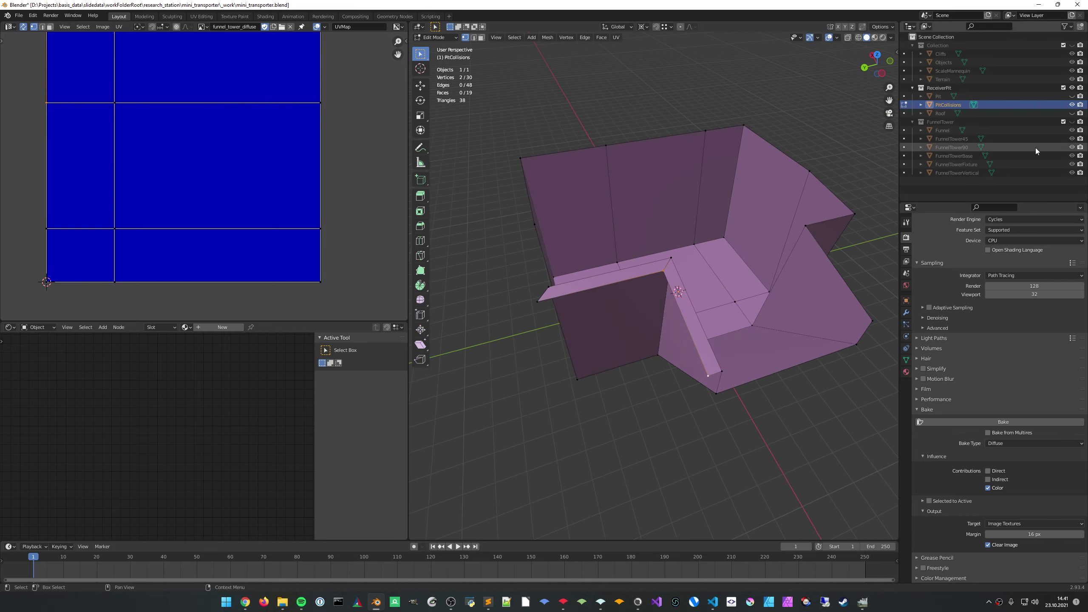
left_click(1071, 96)
middle_click_drag(871, 242, 723, 292)
key("ctrl+z")
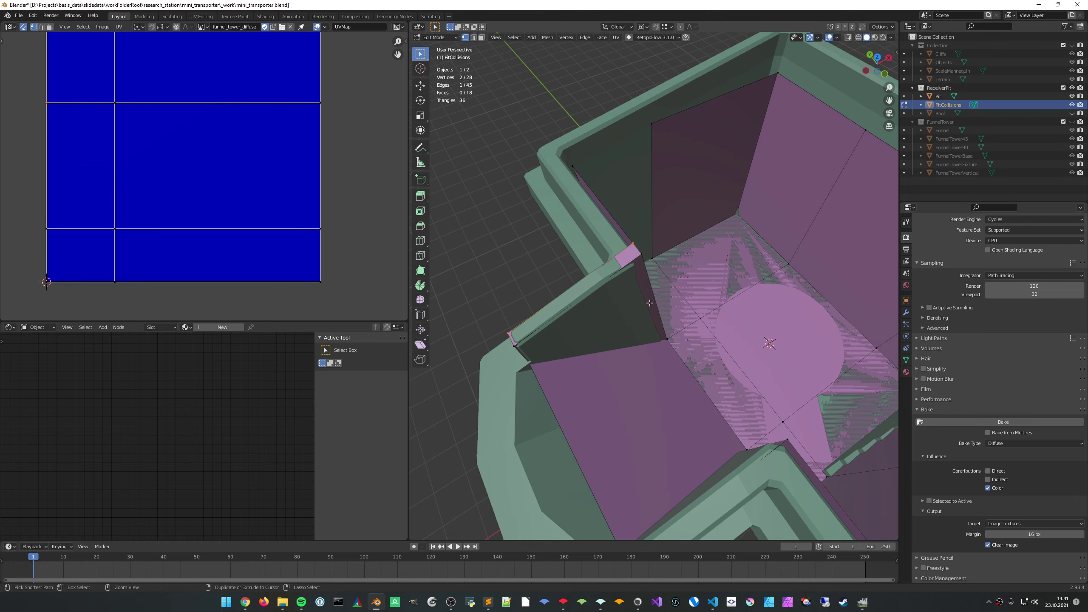
key("ctrl+z")
Raise the top edges of the wall opposite the ramp about 0.52 m along Z
middle_click_drag(650, 303, 691, 307)
scroll(652, 275, "down", 3)
scroll(641, 304, "up", 2)
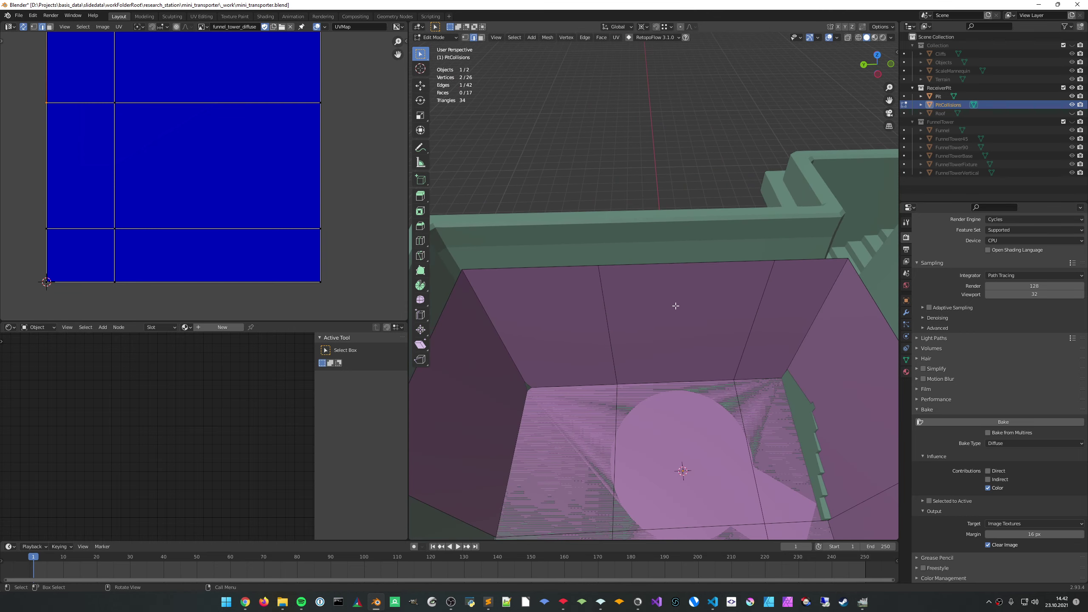
left_click(782, 253, "shift")
middle_click_drag(782, 254, 748, 292)
key("g")
key("z")
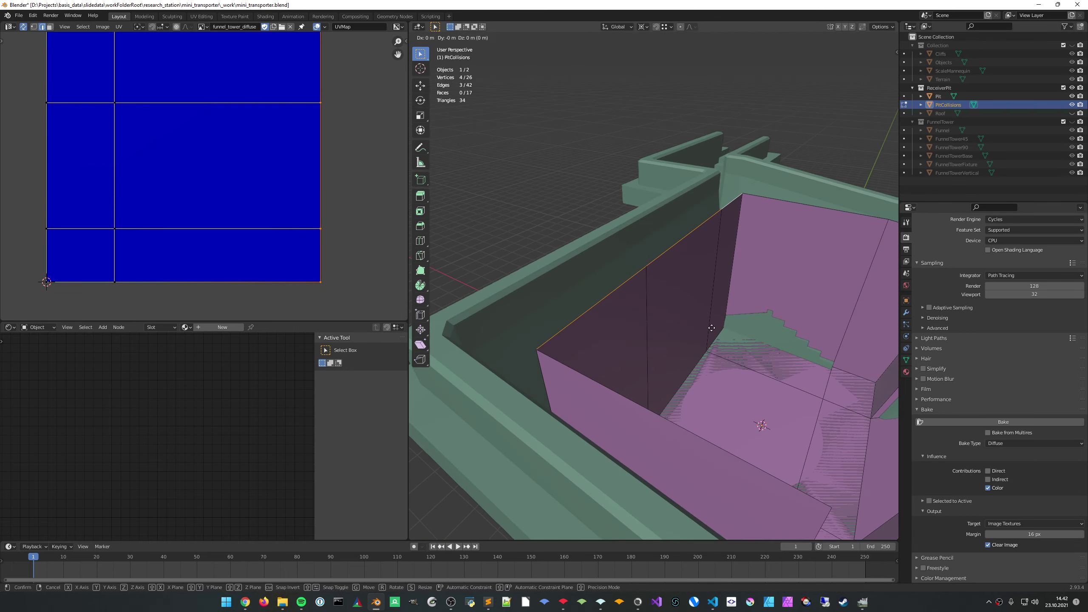
left_click(709, 316)
Raise the opposite wall's top edges a further 0.08 m or so along Z, using a front wireframe view for alignment
middle_click_drag(708, 316, 746, 299)
key("KP_1")
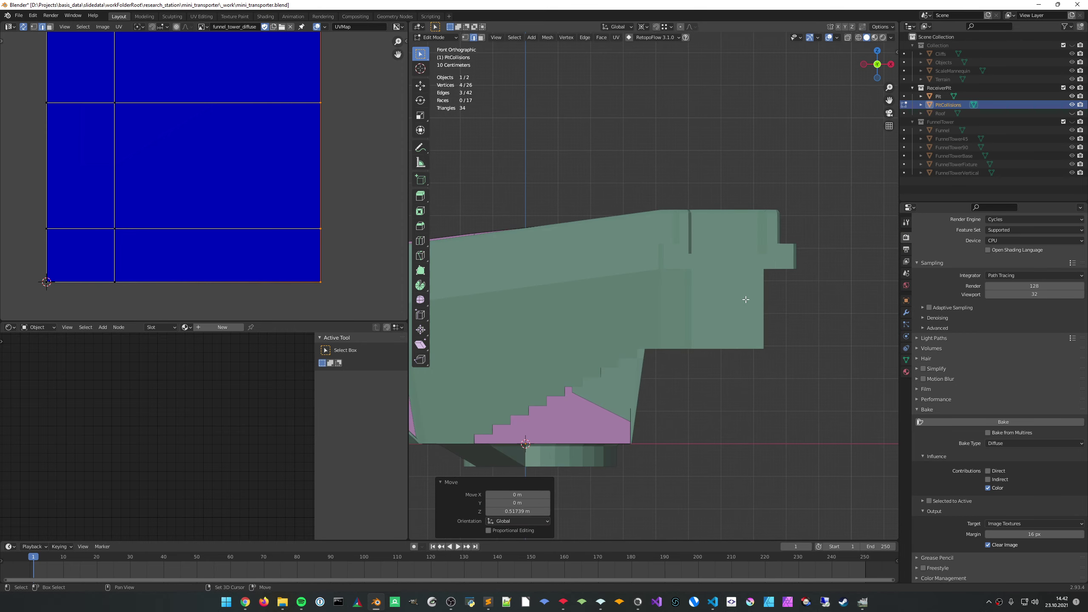
key("shift+z")
scroll(734, 253, "up", 1)
middle_click_drag(715, 258, 746, 322, "shift")
key("g")
key("z")
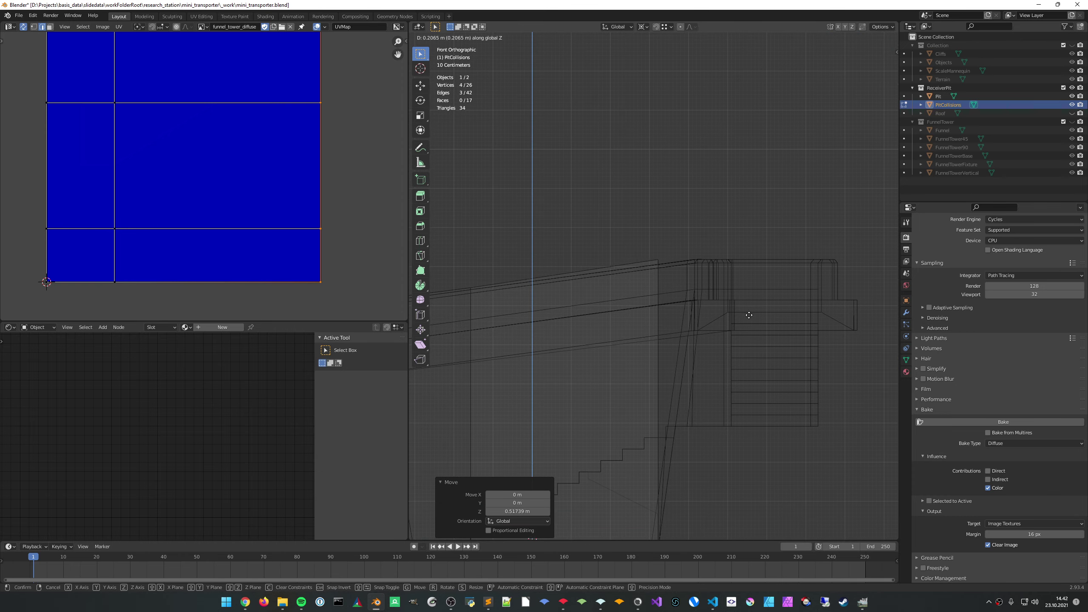
left_click(751, 319)
Move the opposite wall's top edges about 0.95 m along X and 0.15 m up, then restore solid shading
key("g")
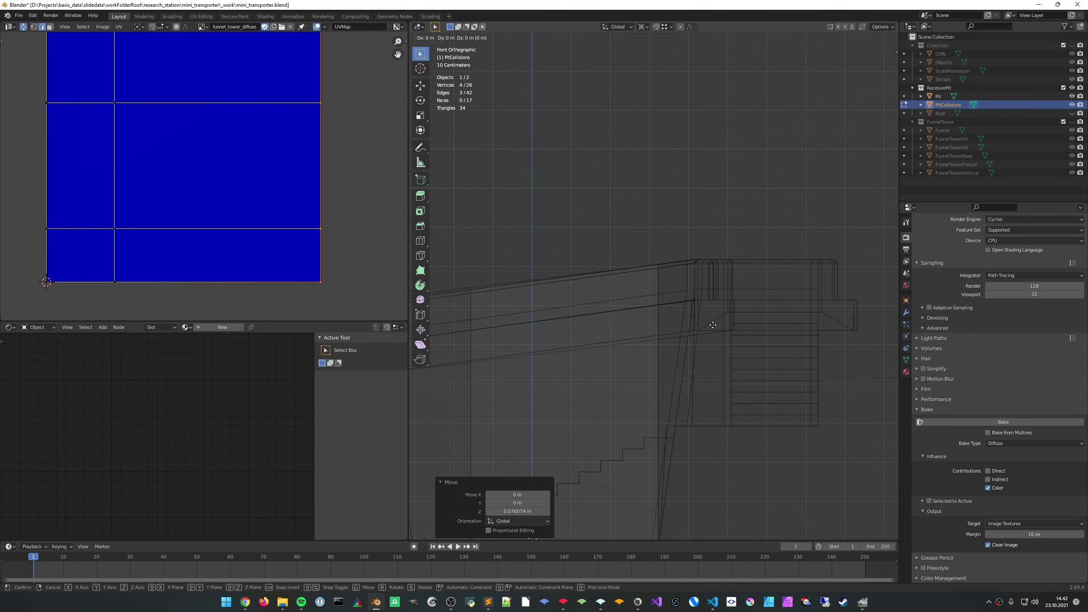
left_click(750, 324)
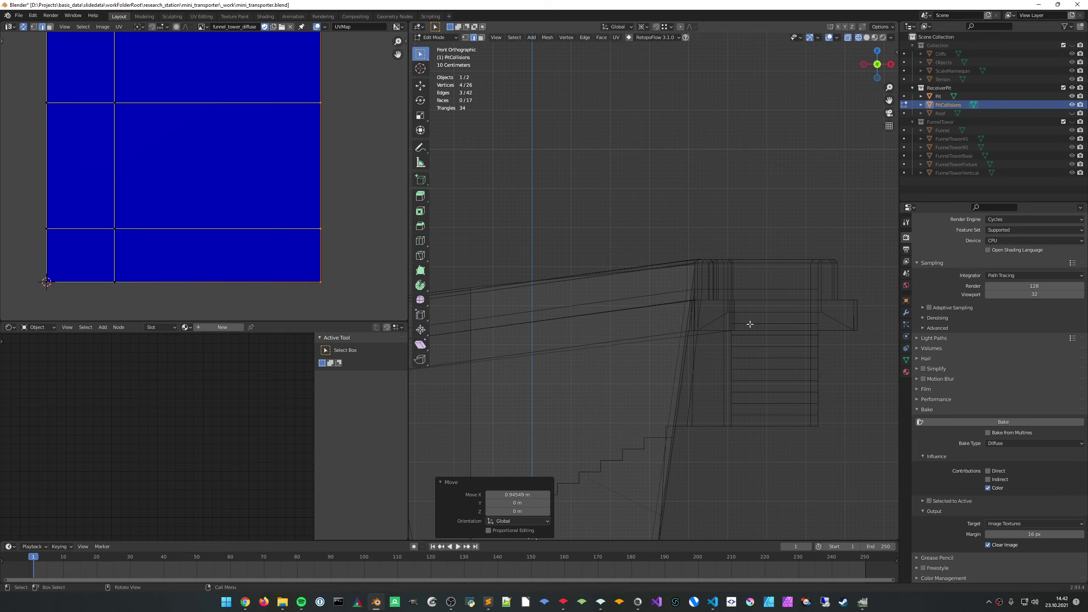
key("g")
left_click(733, 352)
mouse_move(733, 352)
middle_mouse_down()
mouse_move(702, 294)
mouse_move(719, 323)
mouse_move(773, 332)
middle_mouse_up()
key("shift+z")
scroll(720, 324, "down", 4)
scroll(718, 291, "up", 6)
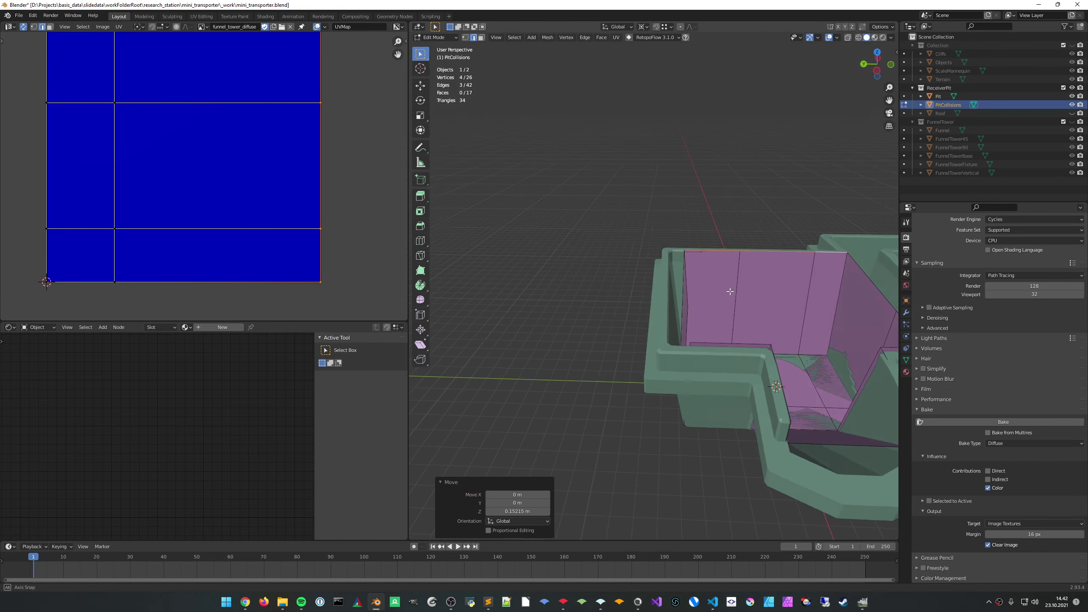
Fill the open section of the side wall with a four-sided face beside the ramp-flanking wall
left_click(717, 290)
middle_click_drag(717, 290, 692, 315)
left_click(693, 271)
middle_click_drag(693, 271, 688, 319)
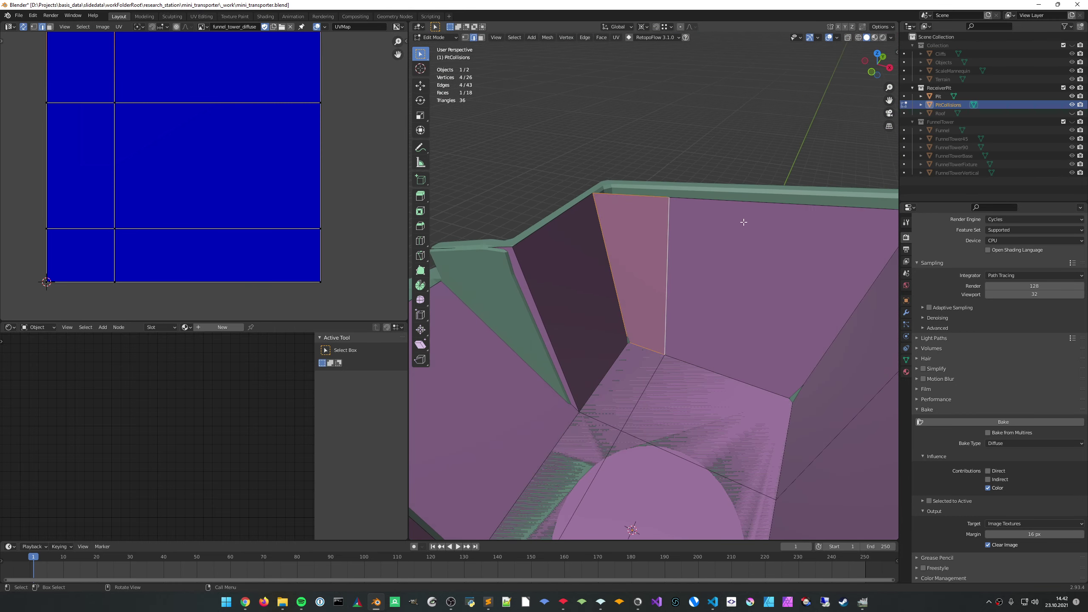
Move the two top edges of the side wall with the new face about 0.96 m outward along Y to the rim
middle_click_drag(700, 242, 762, 238)
key("g")
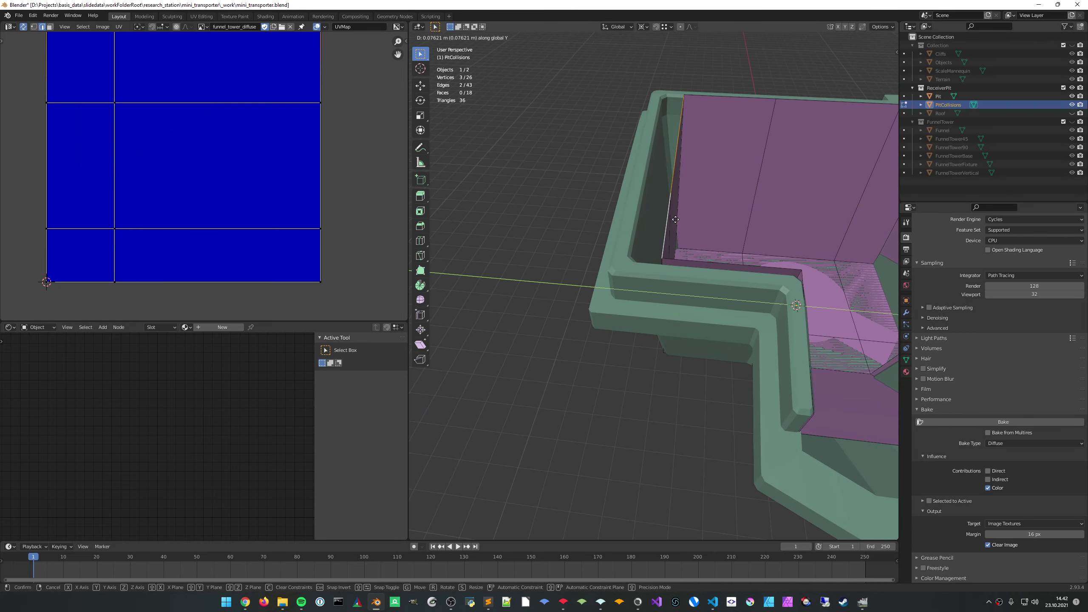
left_click(658, 218)
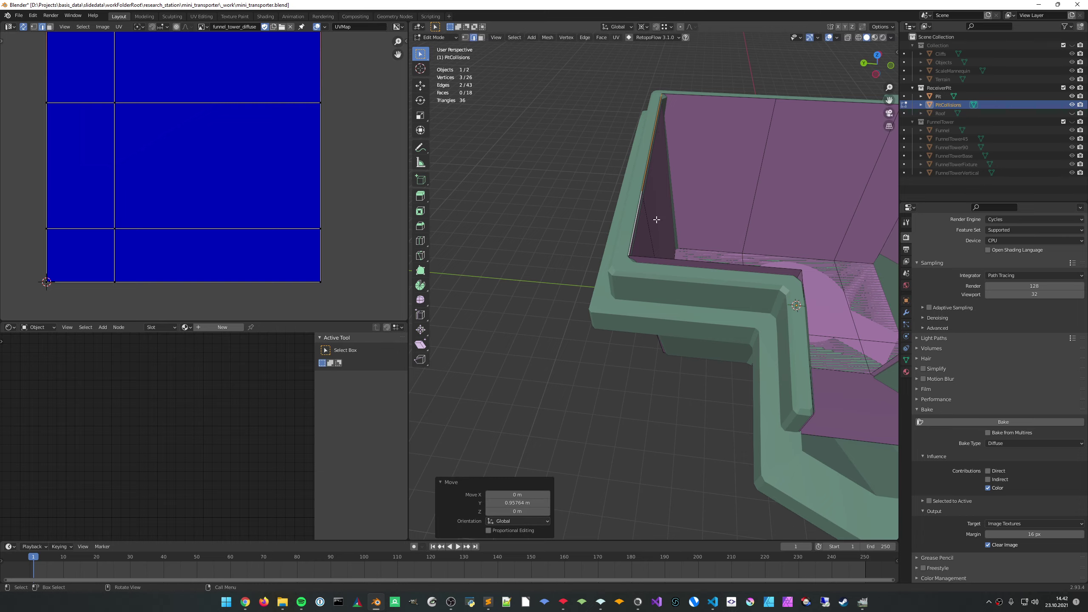
middle_click_drag(657, 218, 697, 358)
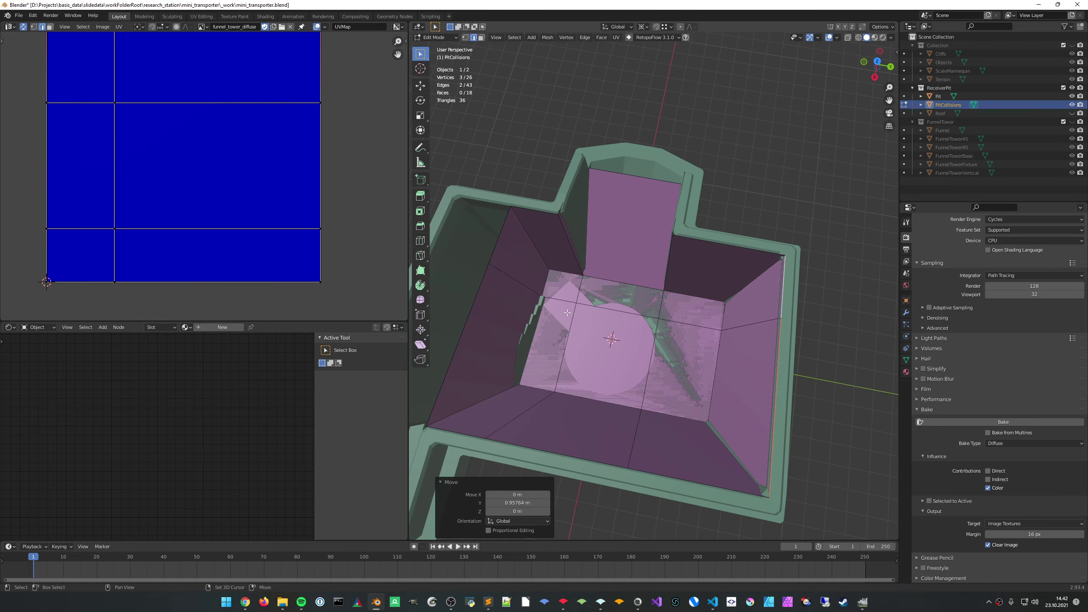
Extrude the two side wall faces along the staircase about 2.38 m outward to the pit's outer rim
middle_click_drag(567, 313, 711, 221)
middle_click_drag(694, 294, 645, 258)
key("3")
left_click(654, 254)
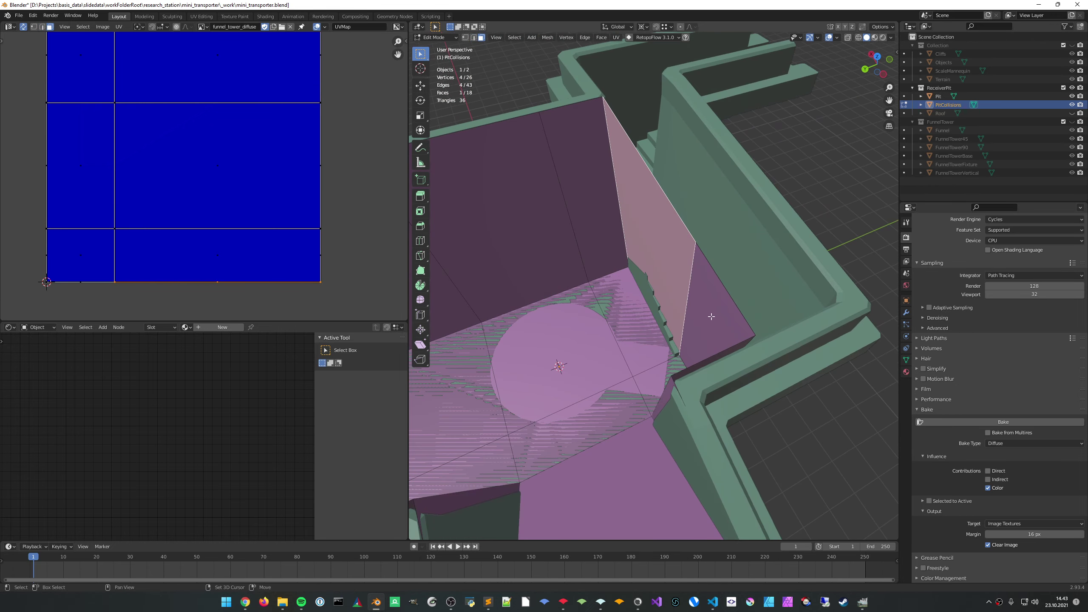
left_click(709, 316, "shift")
middle_click_drag(709, 316, 639, 269)
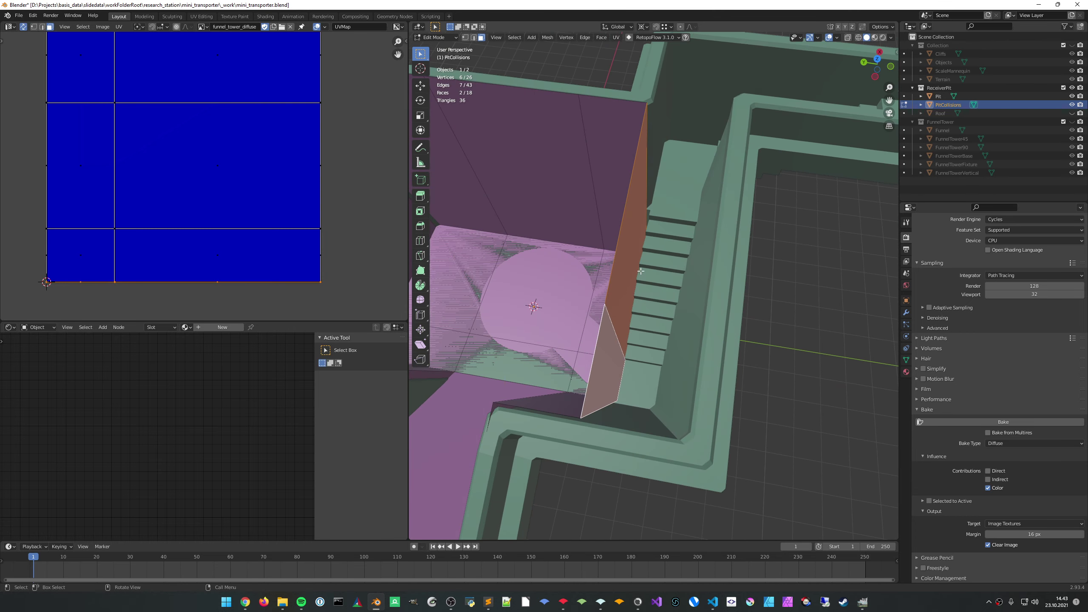
key("e")
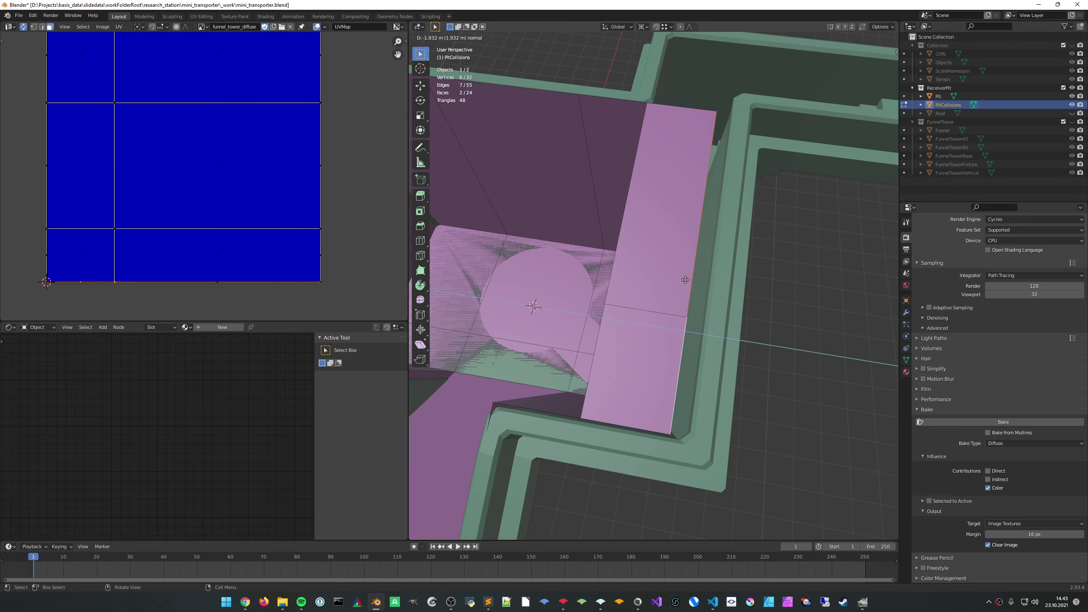
left_click(695, 279)
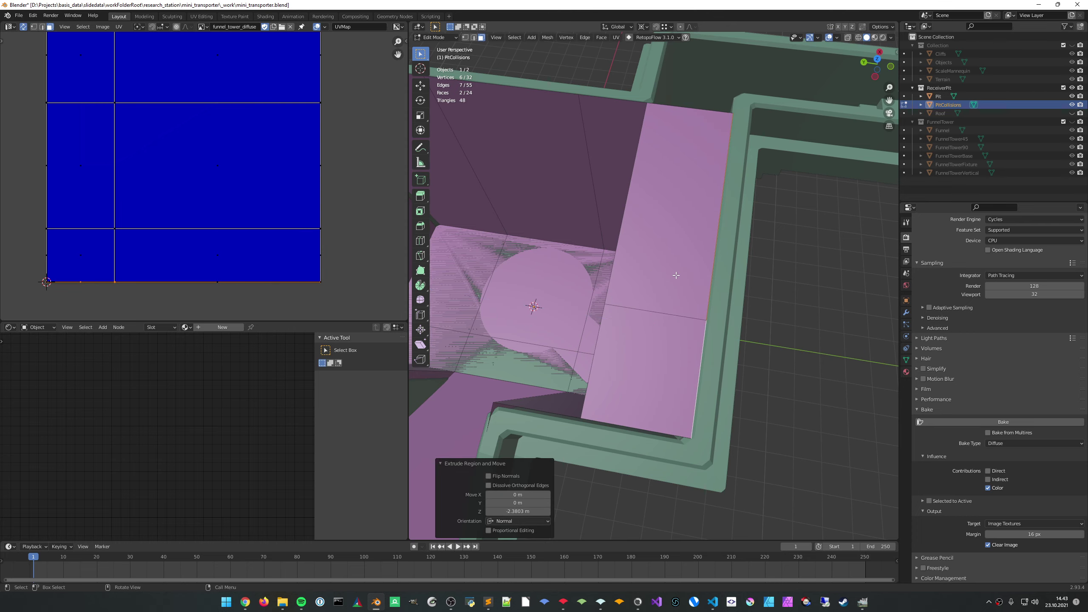
Delete the two top faces closing off the extruded side section
key("x")
left_click(671, 358)
middle_click_drag(672, 358, 729, 238)
Subdivide the two vertical edges of the wall section at the head of the stairs, adding a horizontal edge between them
scroll(737, 286, "up", 3)
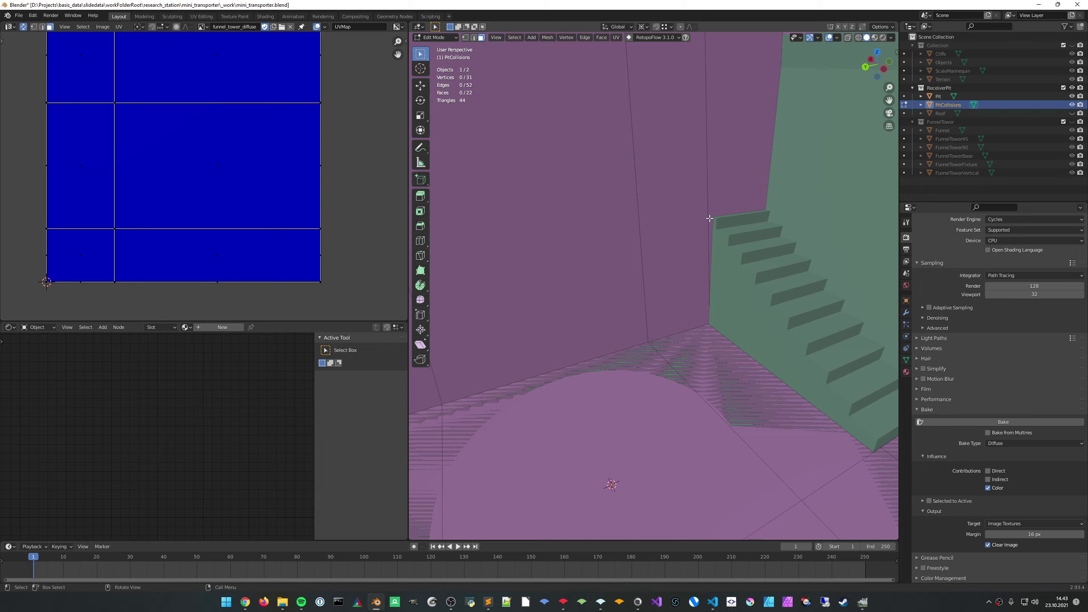
middle_click_drag(709, 166, 668, 171)
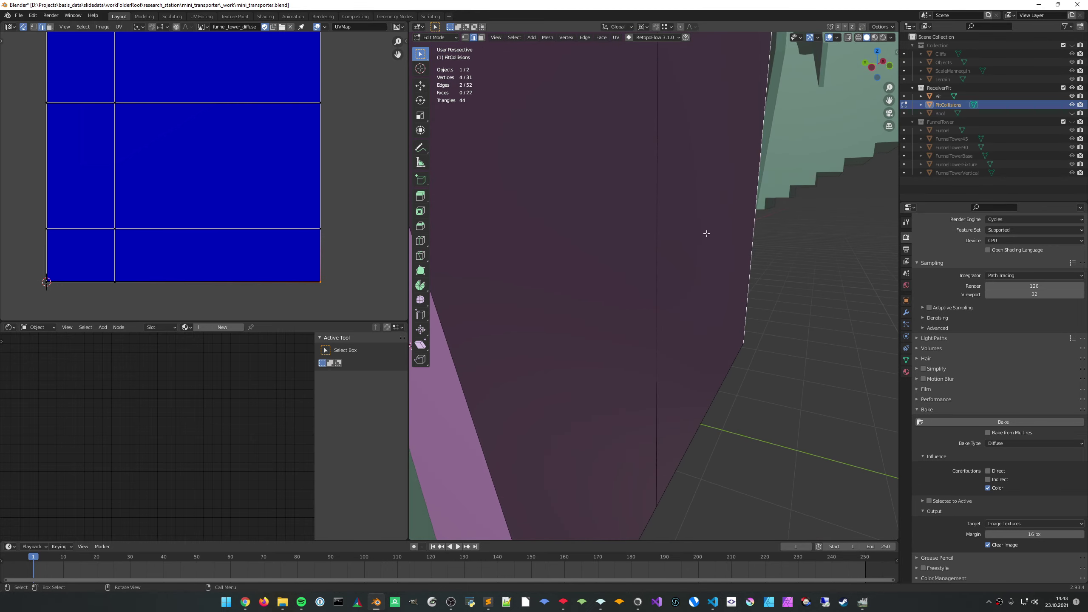
middle_click_drag(706, 234, 682, 245)
right_click(681, 246)
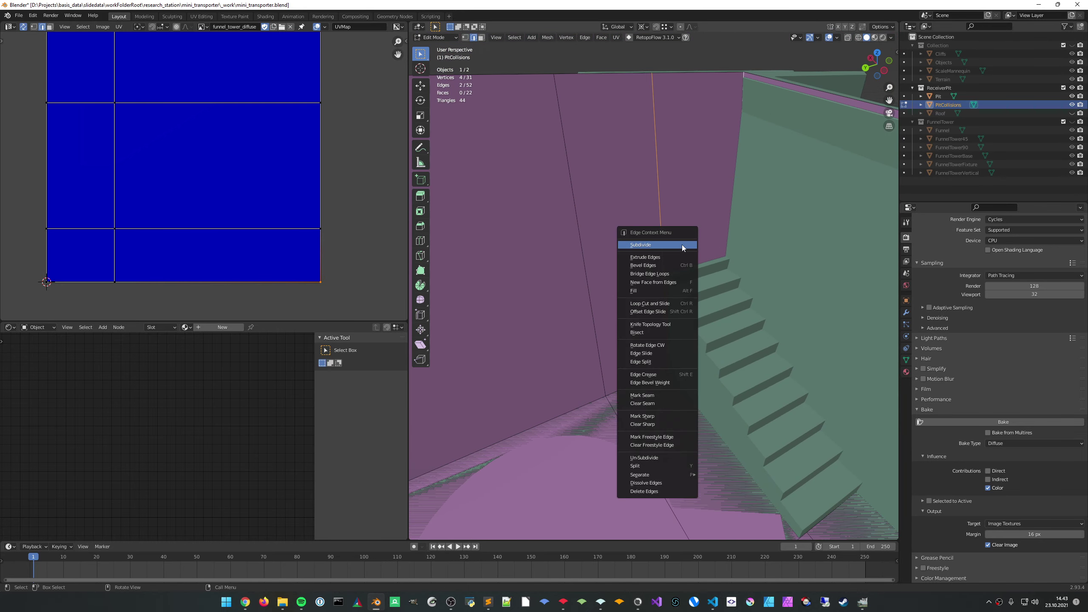
left_click(681, 245)
left_click(700, 241)
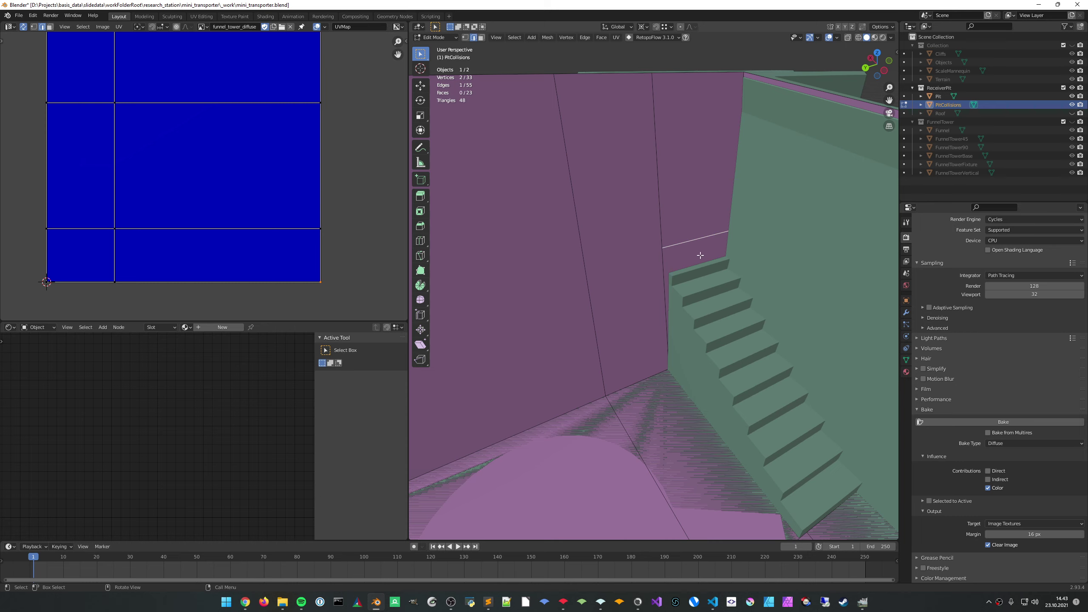
Lower the new horizontal edge about 0.60 m to the top stair, then adjust it by about 0.10 m along Z
key("g")
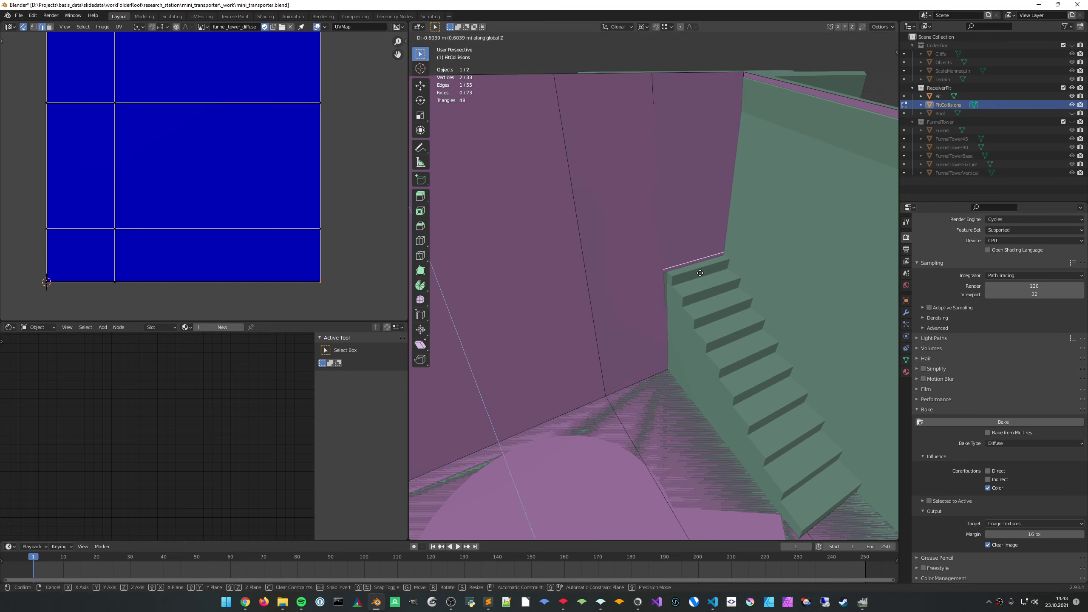
left_click(699, 273)
scroll(700, 274, "down", 5)
key("g")
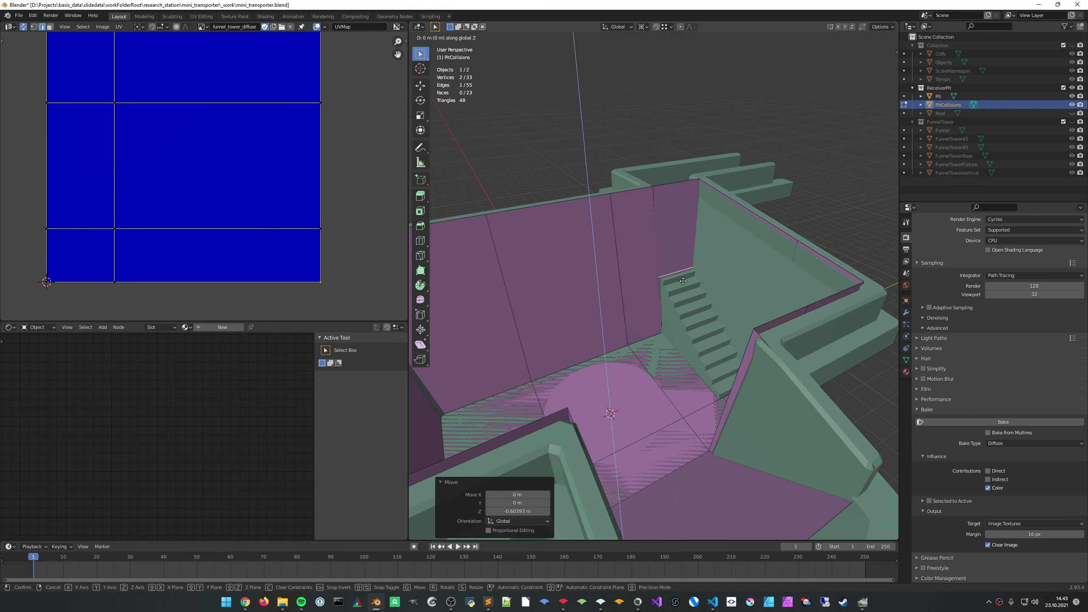
left_click(683, 279)
middle_click_drag(682, 279, 754, 312)
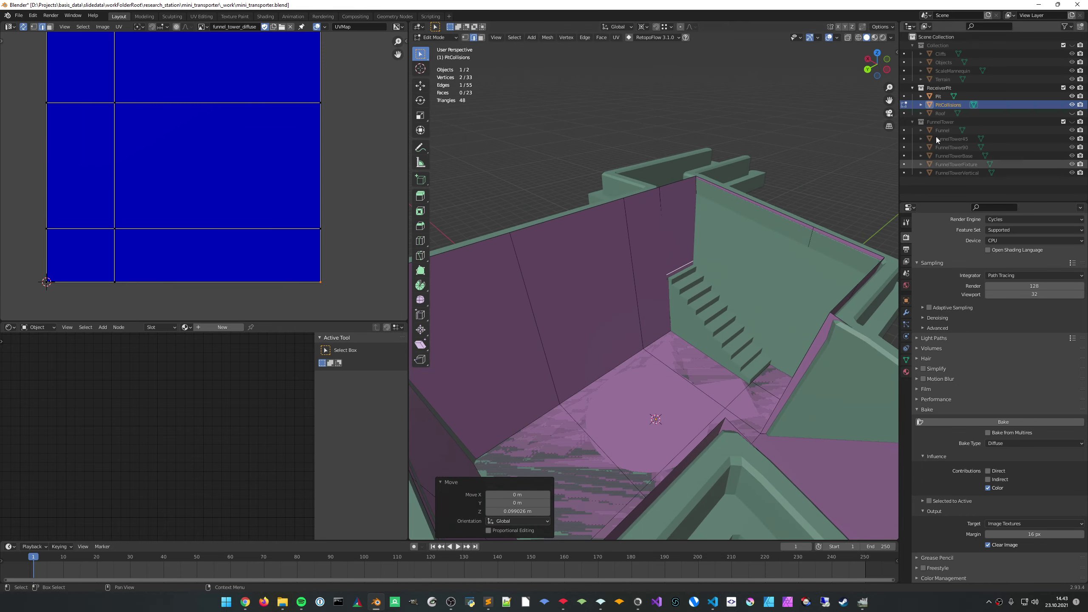
Hide the detailed Pit mesh and fill a sloped face from the stair-top edge down to the floor edge
left_click(1071, 88)
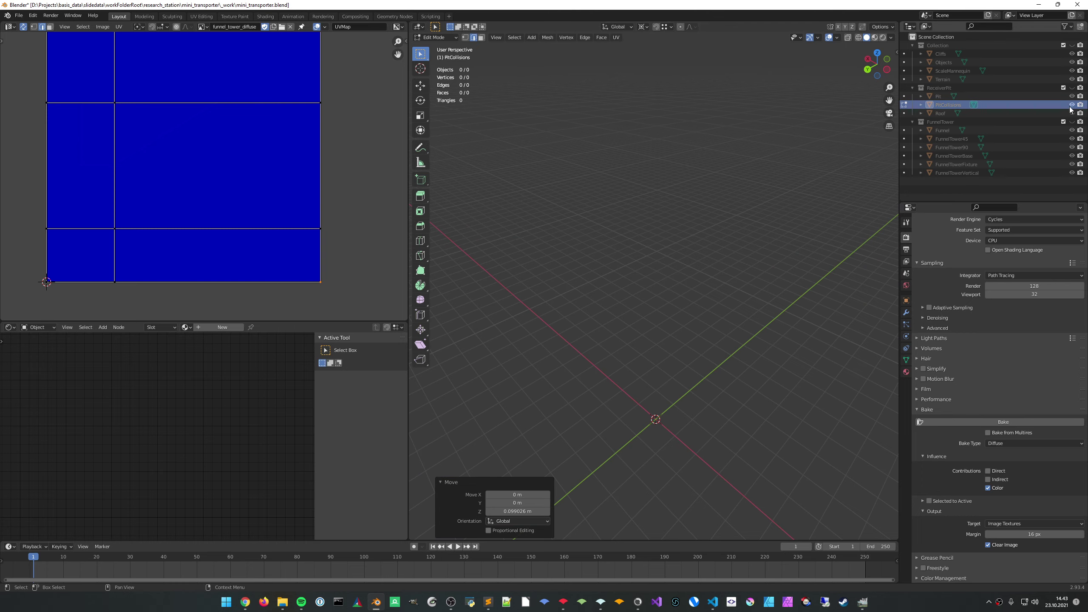
left_click(1072, 88)
left_click(1072, 97)
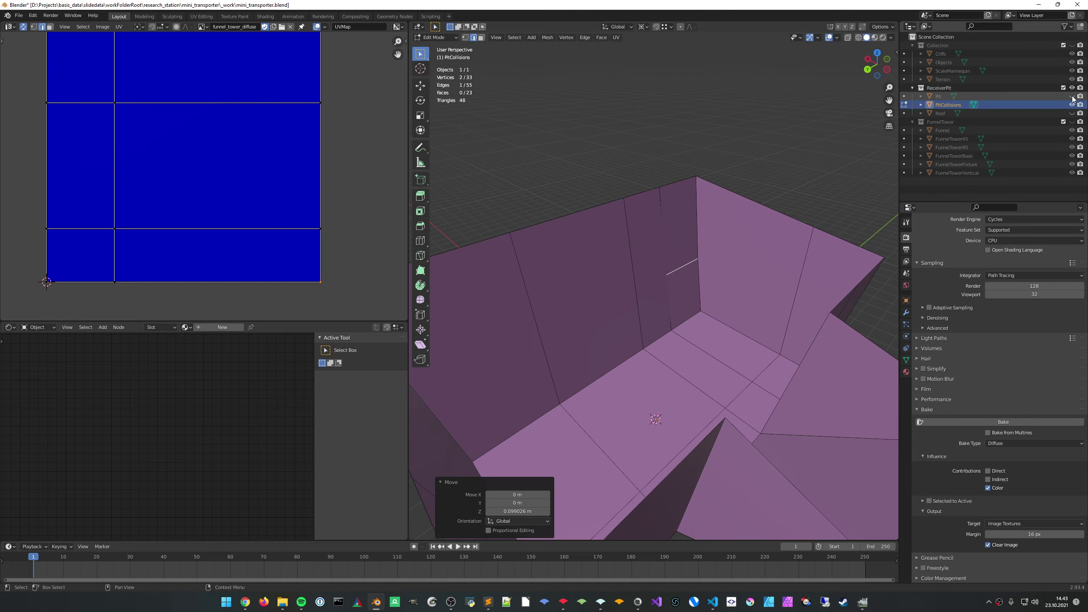
scroll(693, 338, "up", 1)
middle_click_drag(693, 338, 673, 267)
left_click(668, 261)
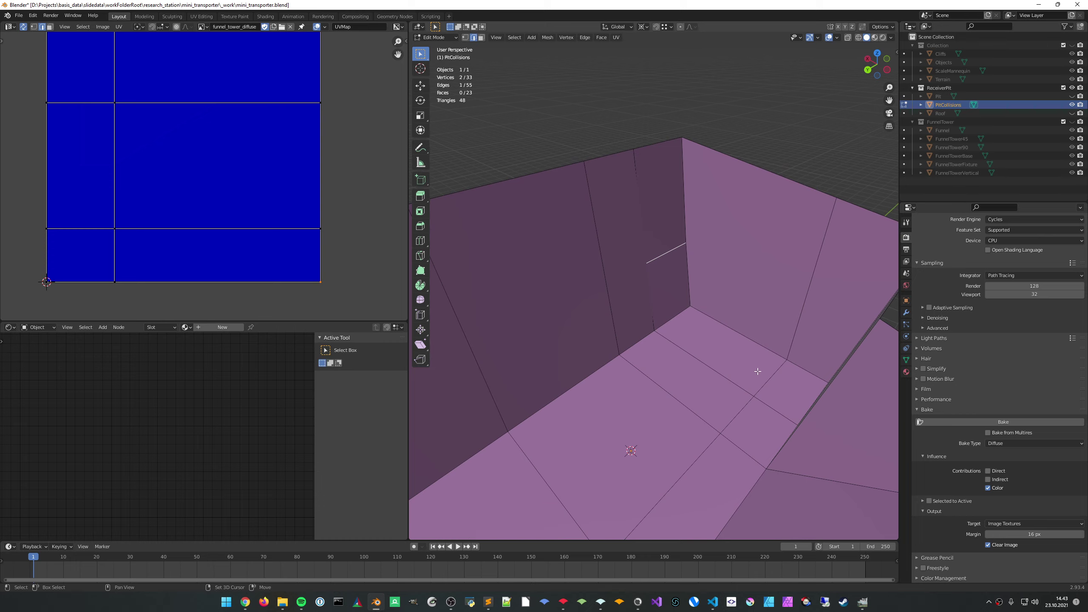
key("f")
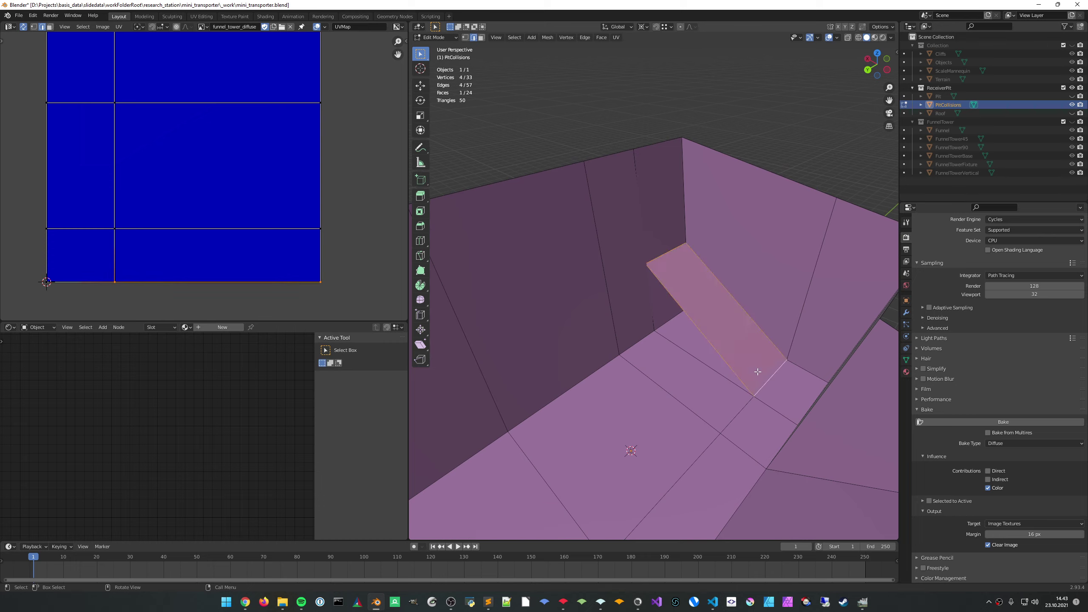
Delete the outer wall face beside the stair slope, plus the floor strip and lower wall face beneath it
key("3")
left_click(779, 280)
key("x")
left_click(779, 281)
middle_click_drag(779, 281, 586, 288)
key("x")
left_click(673, 295)
Examine the stair slope and the open area beneath it from the side and in perspective
key("1")
scroll(700, 291, "up", 4)
scroll(667, 288, "down", 4)
scroll(679, 309, "down", 4)
scroll(638, 311, "down", 3)
key("KP_1")
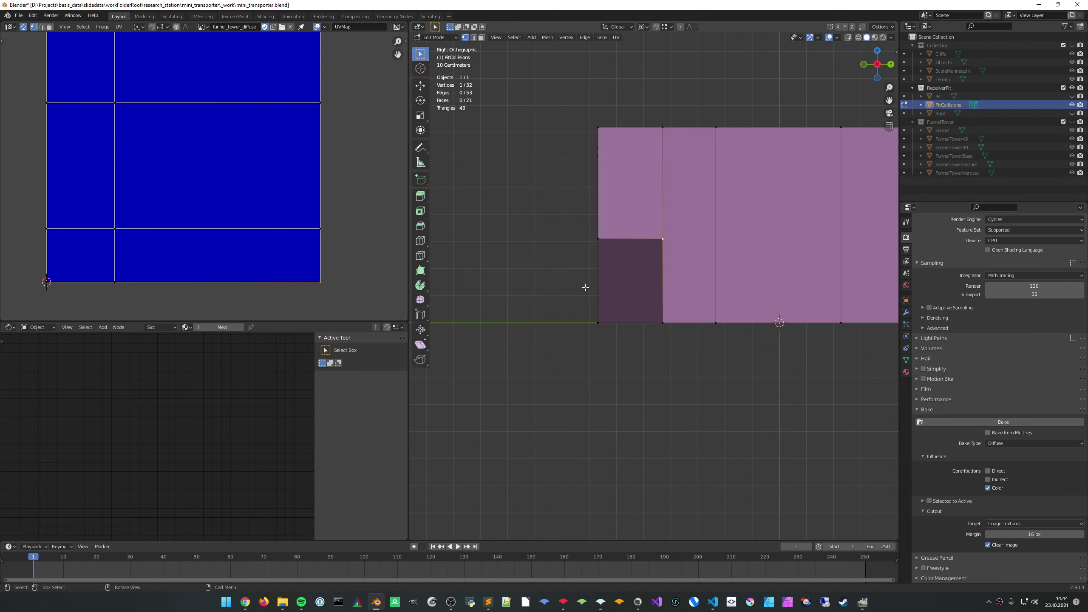
key("ctrl+KP_1")
middle_click_drag(586, 287, 595, 320)
scroll(606, 285, "down", 3)
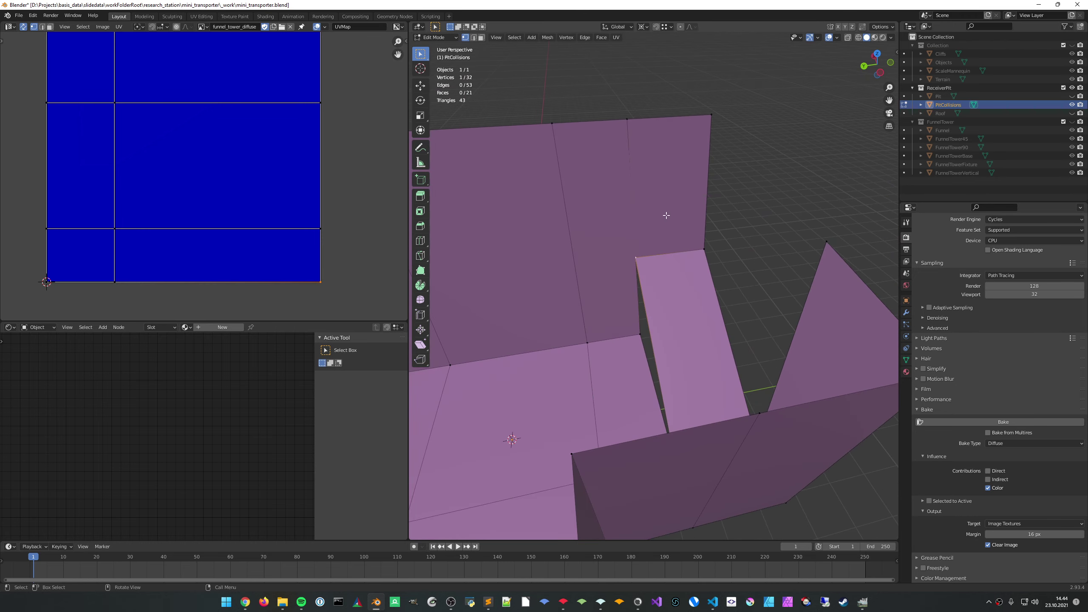
middle_click_drag(655, 159, 634, 286)
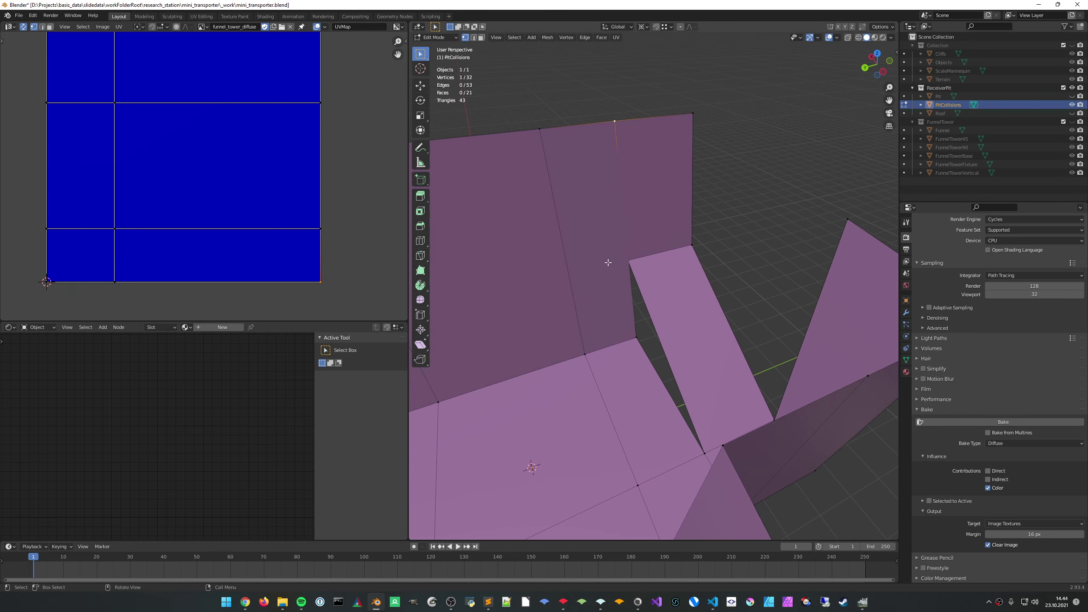
right_click(611, 289)
key("3")
left_click(595, 272)
left_click(645, 232, "shift")
key("x")
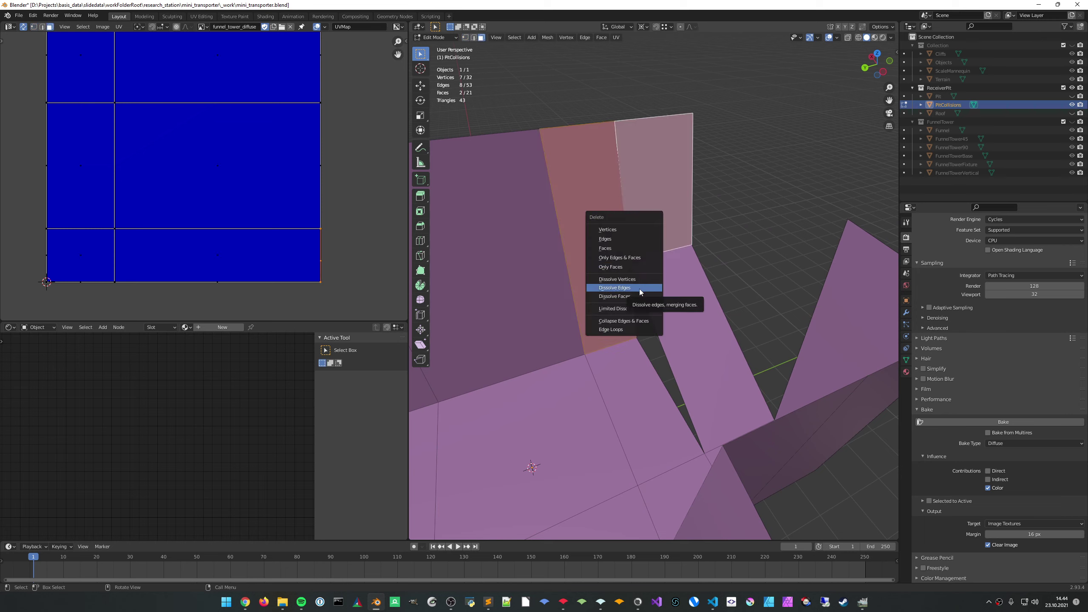
left_click(750, 232)
Extrude the stair slope's top edge down to the floor, about 0.47 m along -X and 3.10 m along -Z without Y movement
middle_click_drag(751, 231, 570, 249)
left_click(689, 235)
key("1")
left_click(682, 225)
scroll(818, 254, "up", 5)
scroll(719, 243, "up", 5)
middle_click_drag(718, 243, 657, 271)
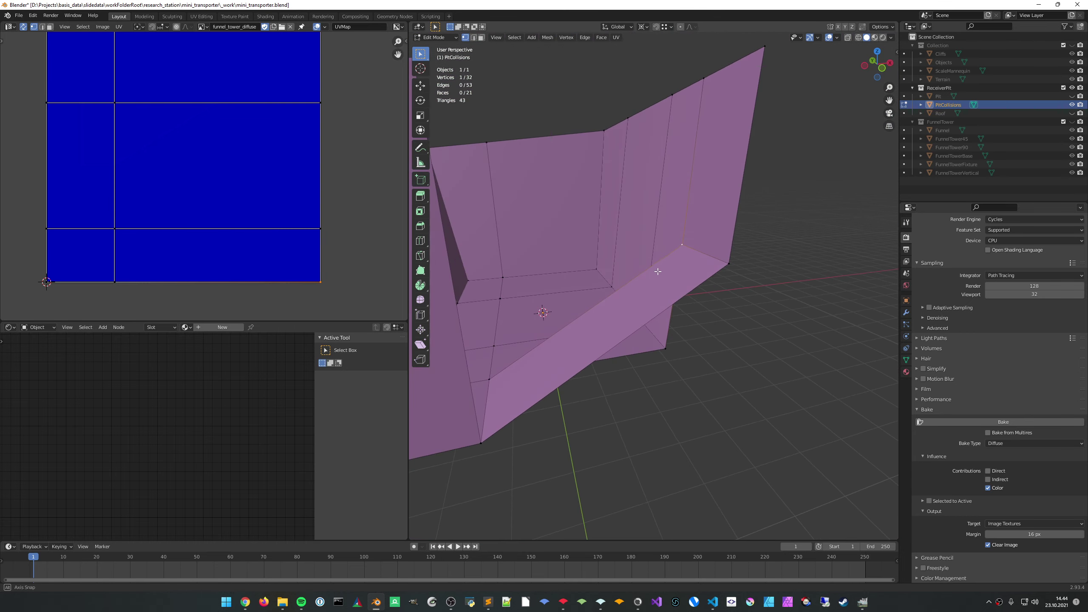
middle_click_drag(689, 310, 636, 292)
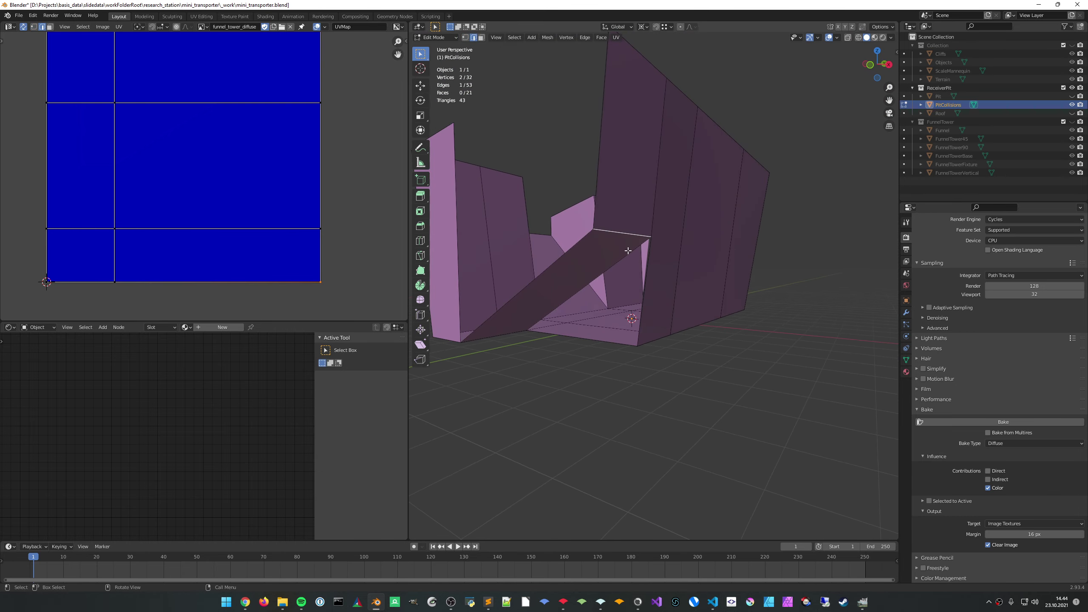
key("e")
key("shift+y")
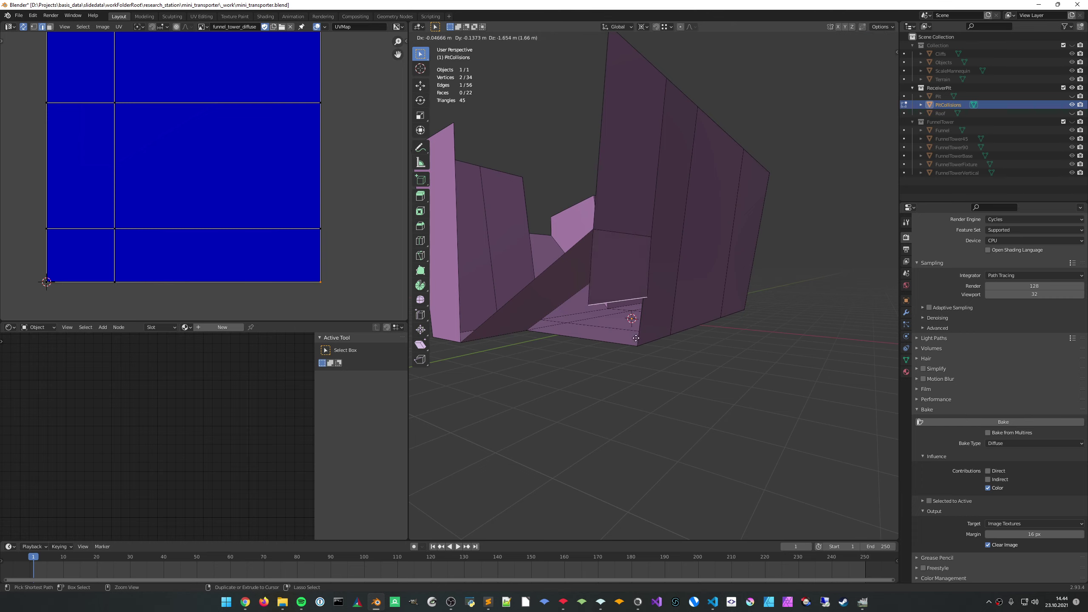
left_click(636, 349)
middle_click_drag(636, 350, 707, 360)
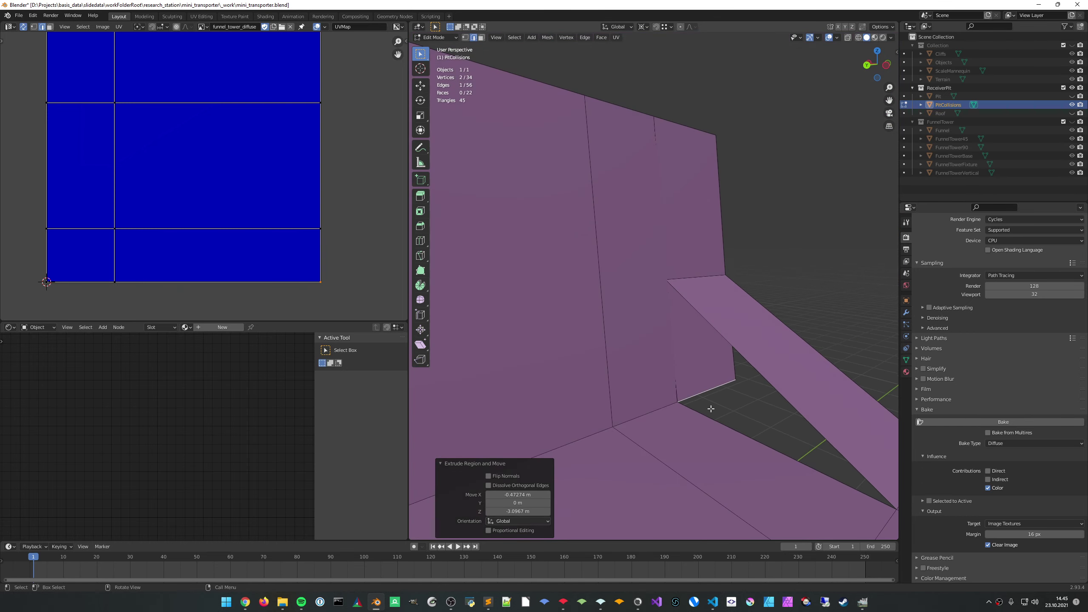
Merge all vertices of the PitCollisions mesh by distance
key("a")
key("m")
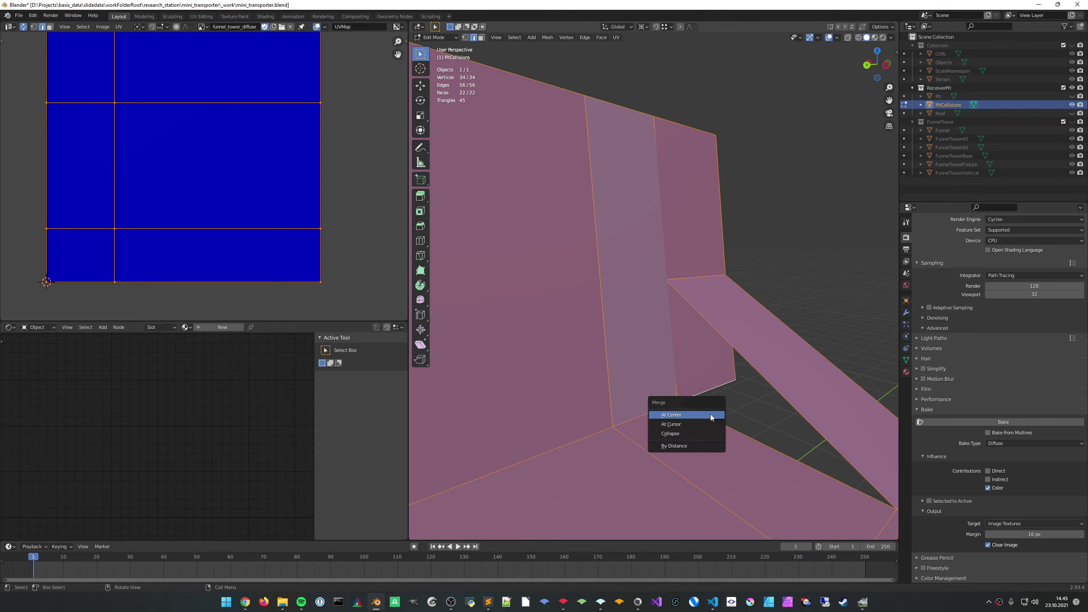
left_click(707, 449)
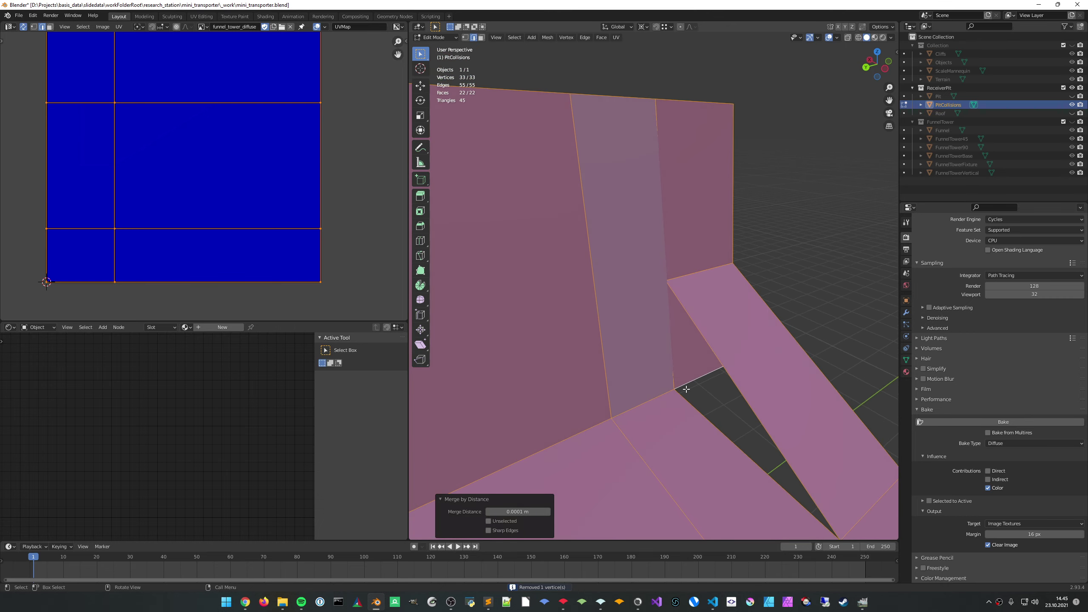
Show only the ReceiverPit collection to compare the collision slope with the detailed stairs, then hide the Pit mesh again
key("Tab")
key("h")
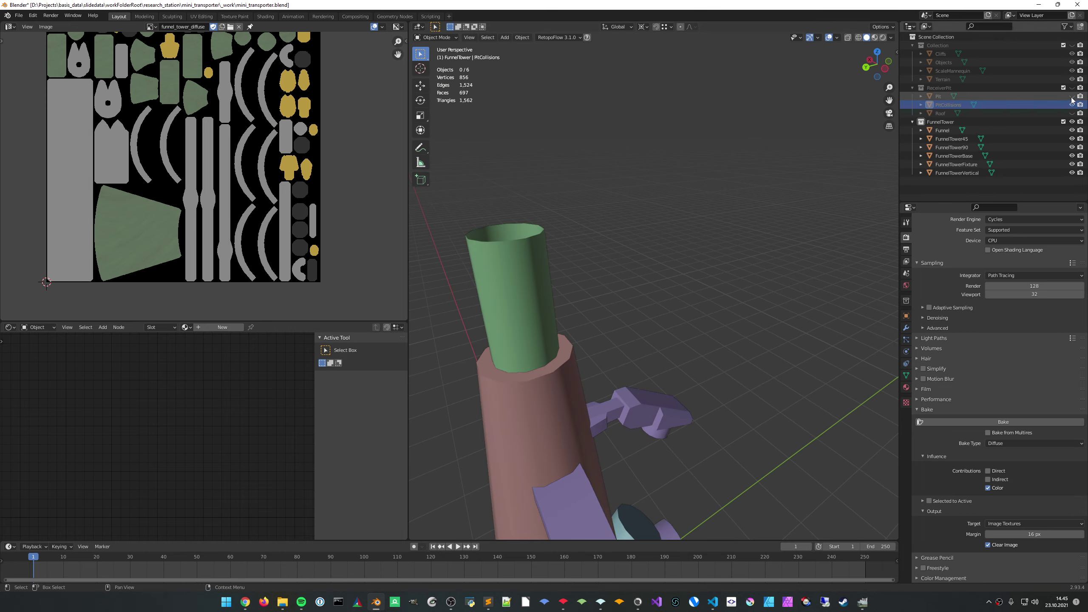
left_click(1071, 122)
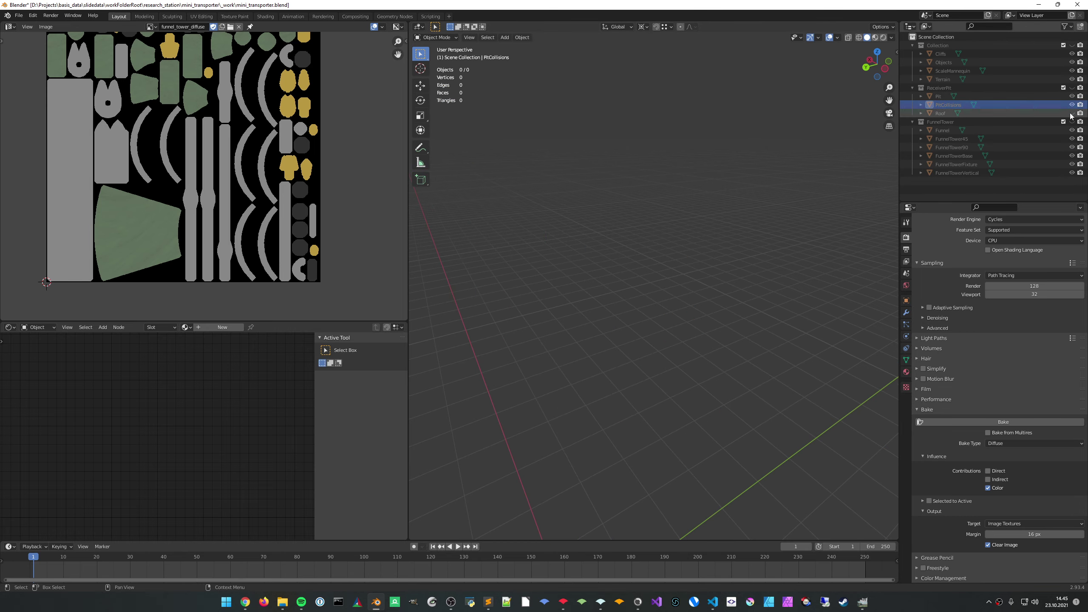
middle_click_drag(727, 250, 730, 252)
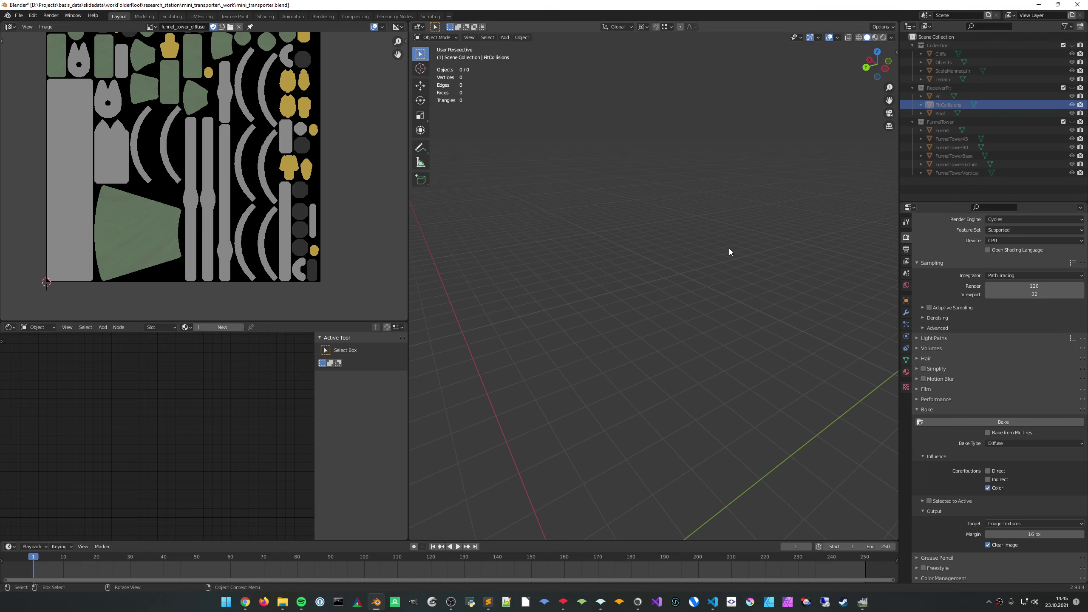
left_click(1072, 87)
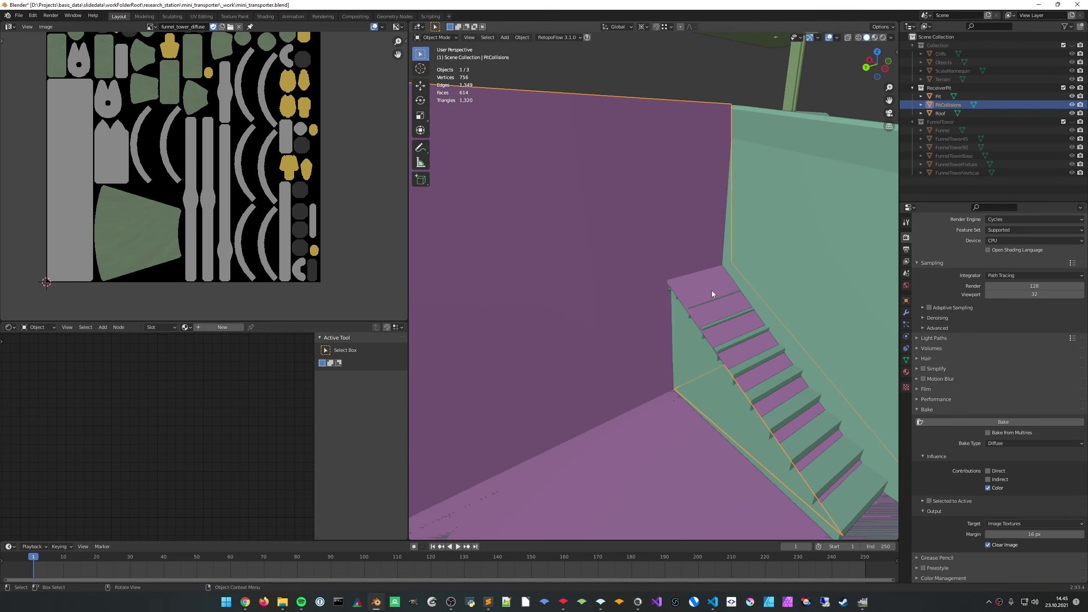
left_click(1072, 96)
Delete the wall panel adjoining the head of the stair slope in the PitCollisions mesh
middle_click_drag(681, 325, 655, 361)
key("Tab")
left_click(660, 368)
key("3")
left_click(655, 361)
key("x")
left_click(651, 352)
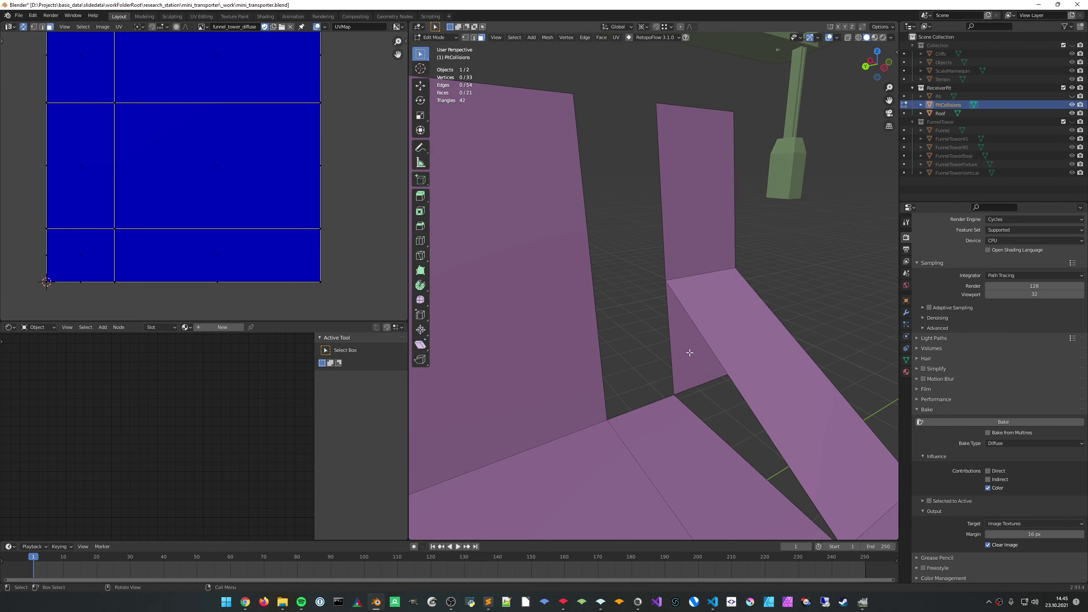
Remove only the faces of the wall sections below and above the stair slope's top edge, keeping their edges
left_click(690, 352)
key("x")
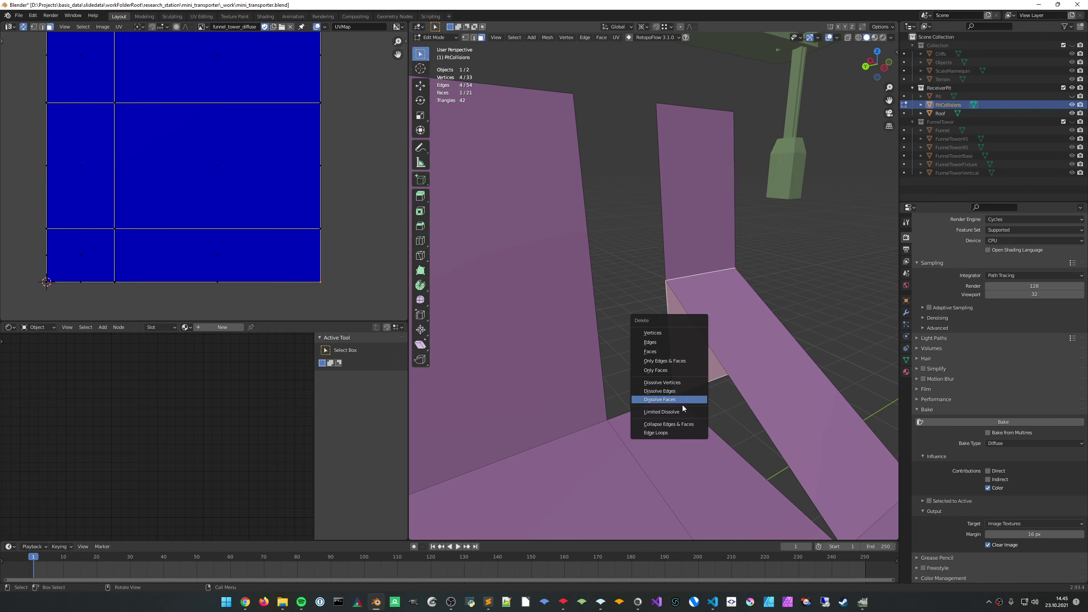
left_click(685, 369)
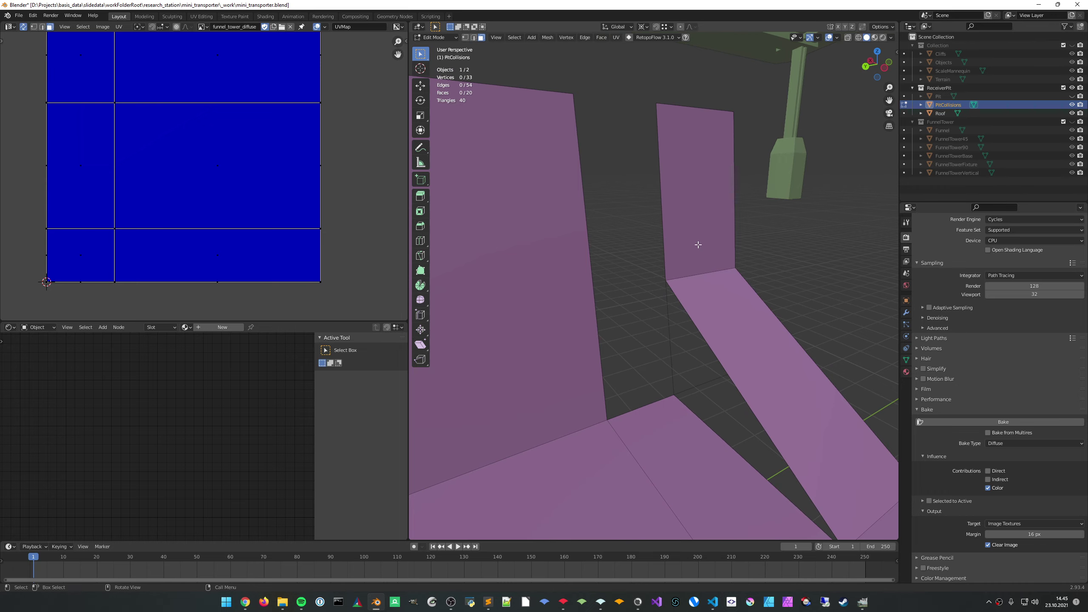
left_click(697, 243)
middle_click_drag(690, 266, 693, 285)
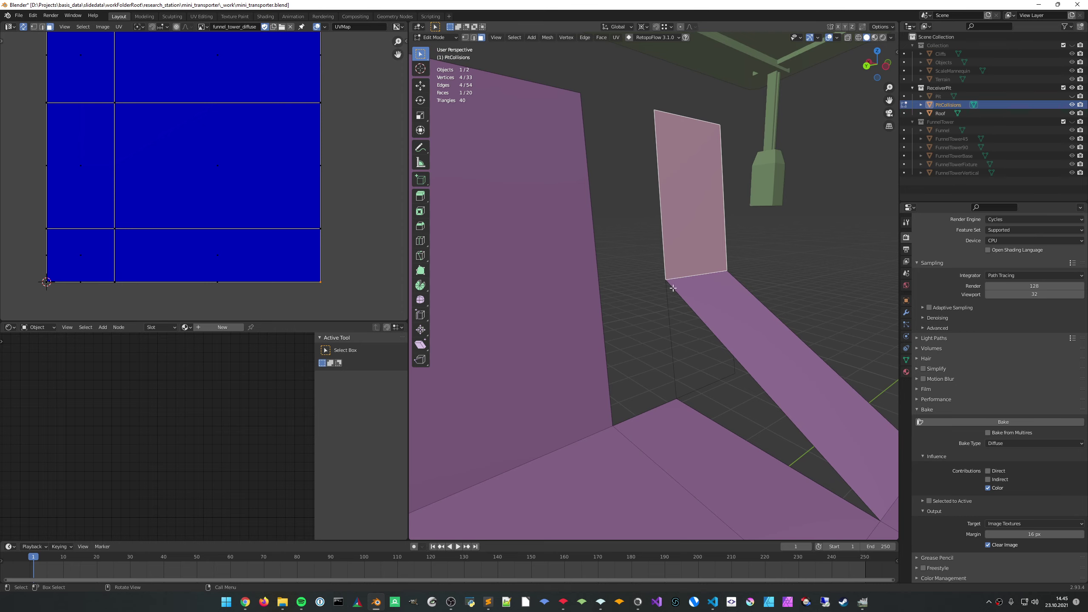
key("x")
left_click(682, 255)
Delete the sloped face covering the stairs
left_click(741, 333)
key("x")
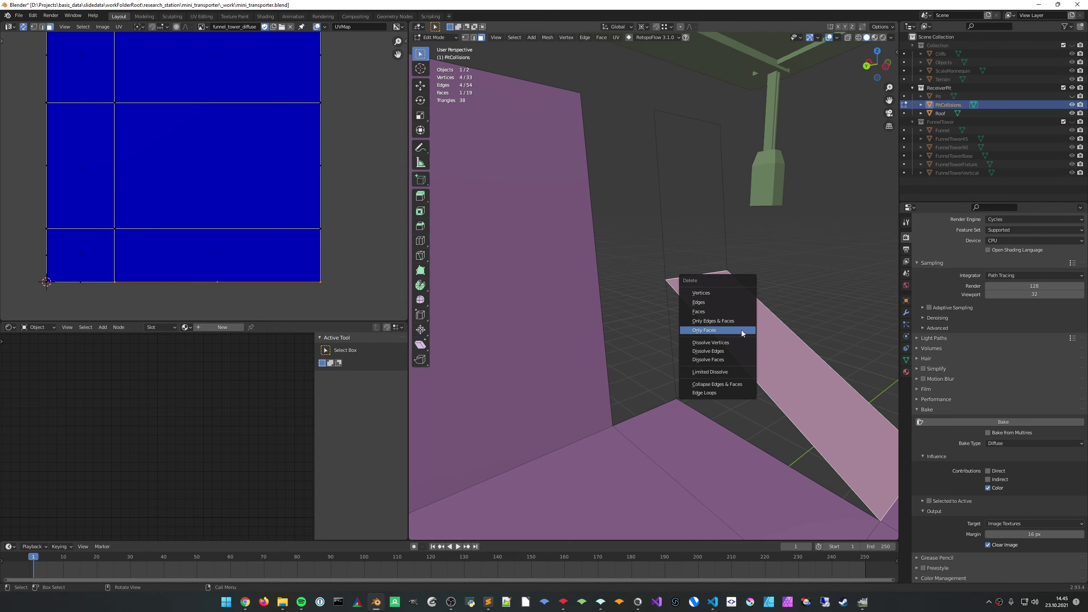
key("Escape")
mouse_move(741, 332)
middle_mouse_down()
mouse_move(740, 355)
mouse_move(736, 320)
middle_mouse_up()
key("x")
left_click(736, 337)
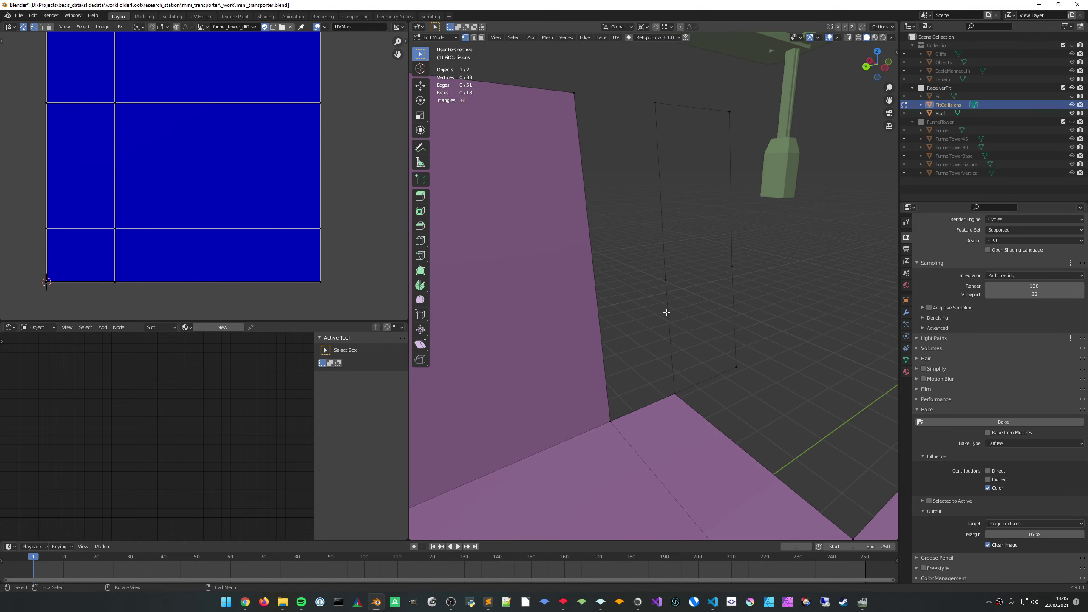
Undo the recent deletions around the stair slope and return to editing the PitCollisions mesh
key("x")
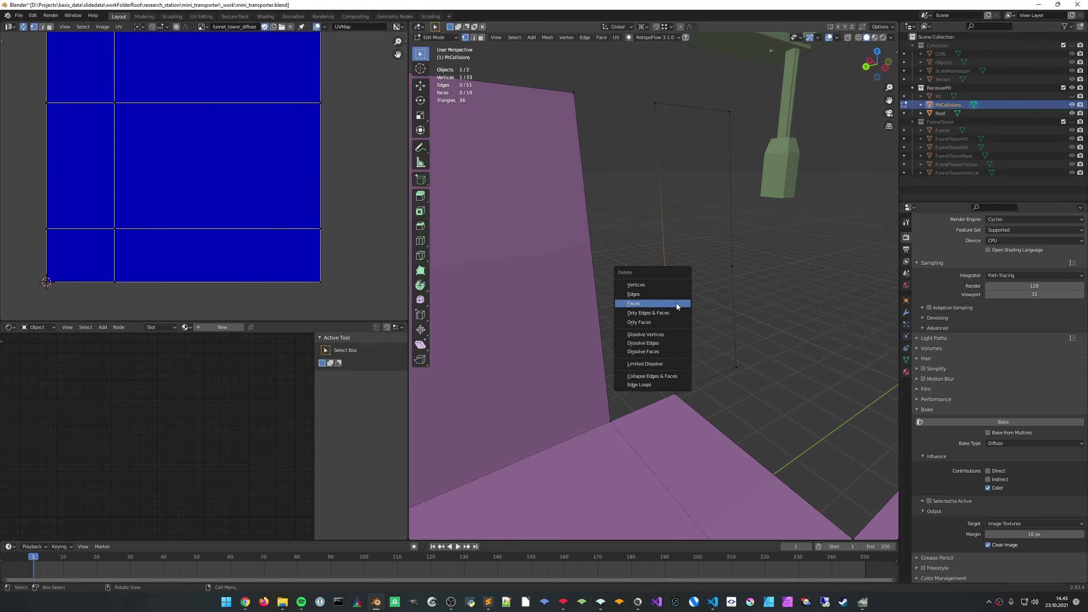
key("ctrl+z")
key("ctrl+z")
key("ctrl+z")
key("ctrl+z")
key("ctrl+z")
key("ctrl+z")
key("ctrl+z")
key("ctrl+z")
key("ctrl+z")
key("ctrl+z")
key("ctrl+z")
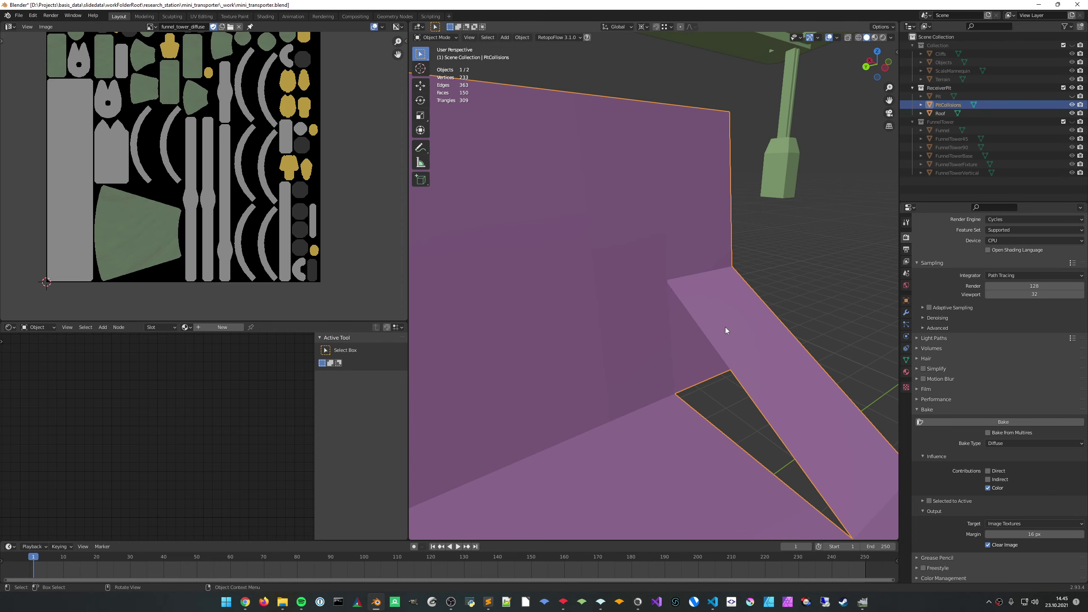
middle_click_drag(671, 344, 741, 334)
key("Tab")
key("Tab")
key("Tab")
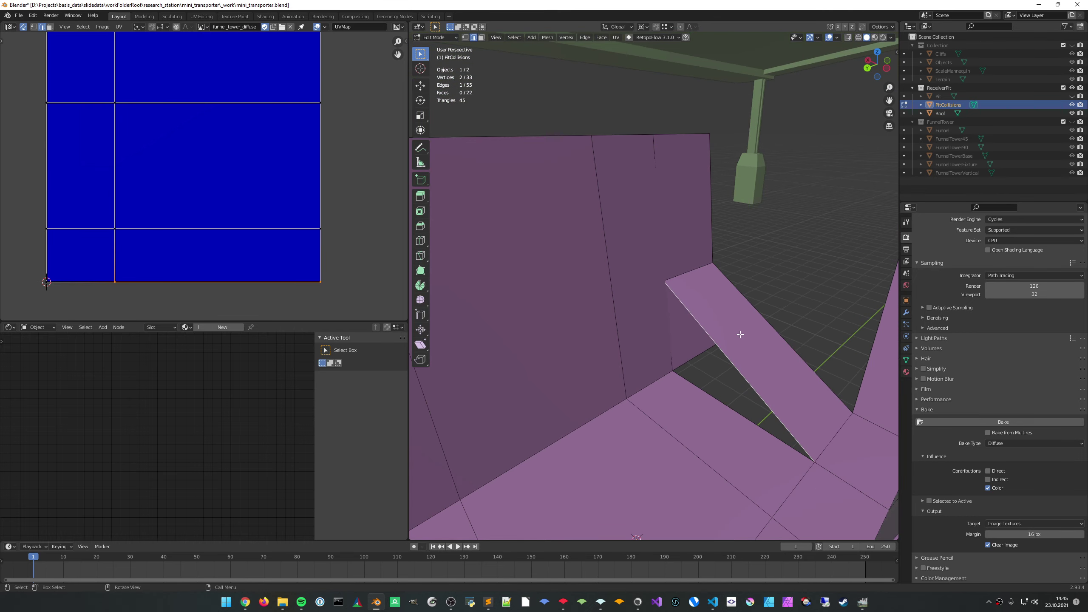
Delete the restored sloped stair face from the PitCollisions mesh
key("3")
left_click(740, 335)
key("x")
left_click(740, 339)
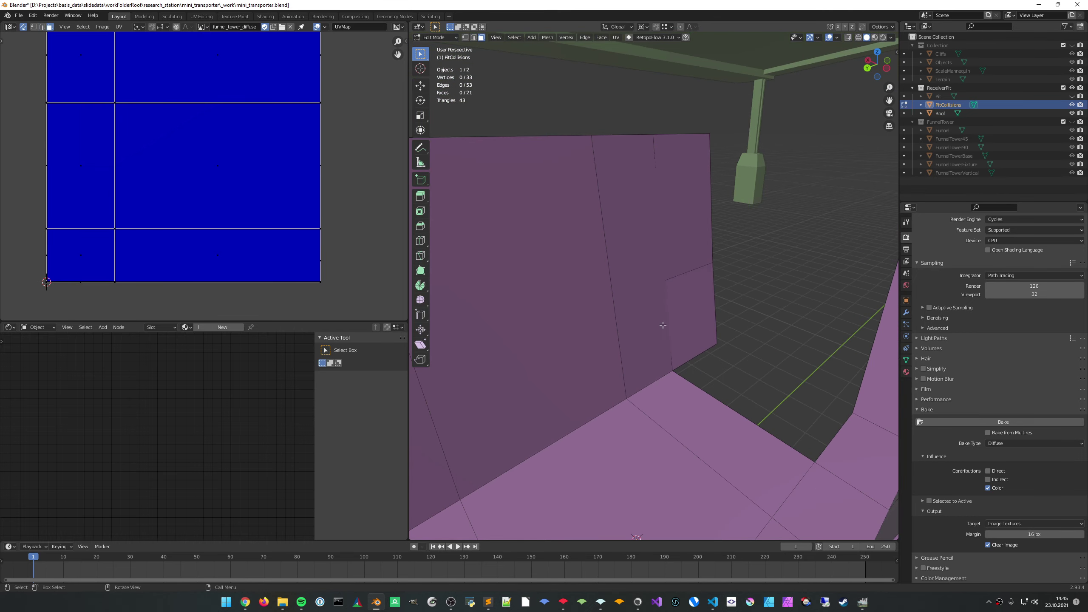
Try to dissolve the wall vertex at the inner end of the horizontal edge where the stair slope met the wall
middle_click_drag(658, 323, 683, 325)
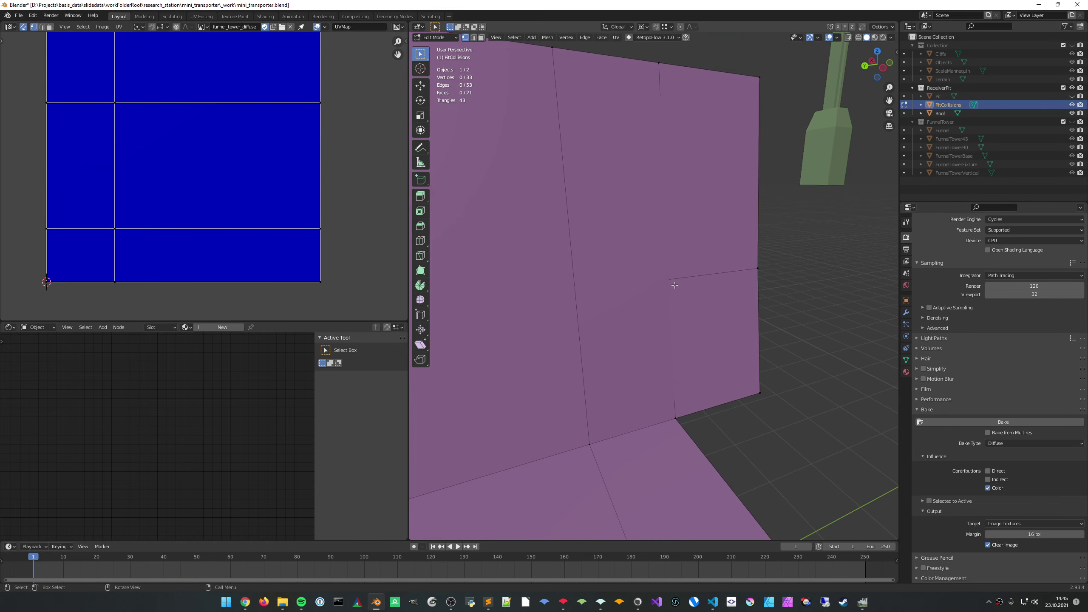
middle_click_drag(674, 285, 693, 318)
key("x")
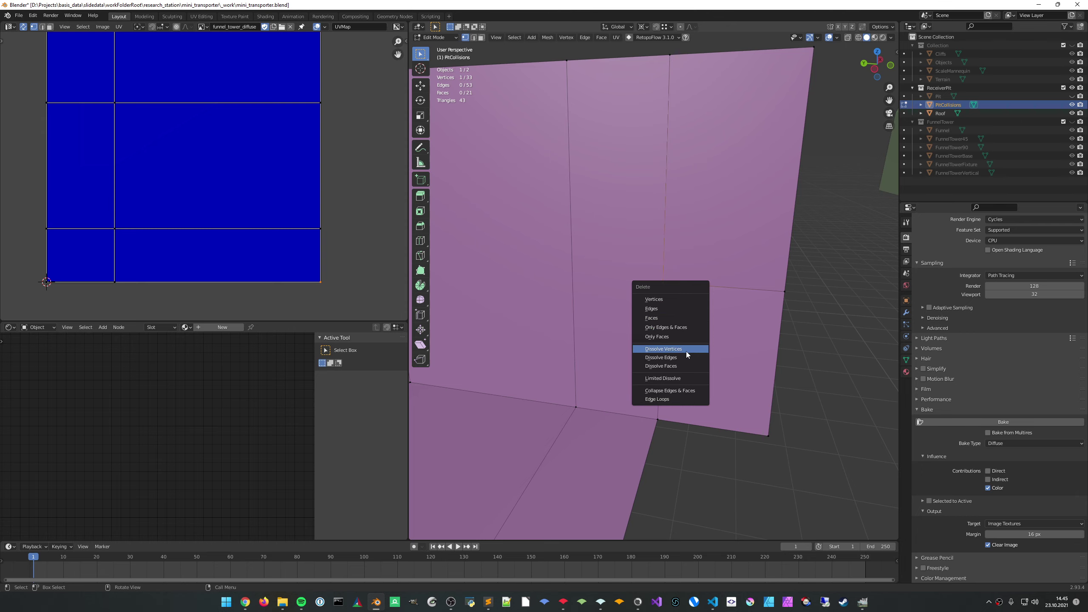
left_click(686, 349)
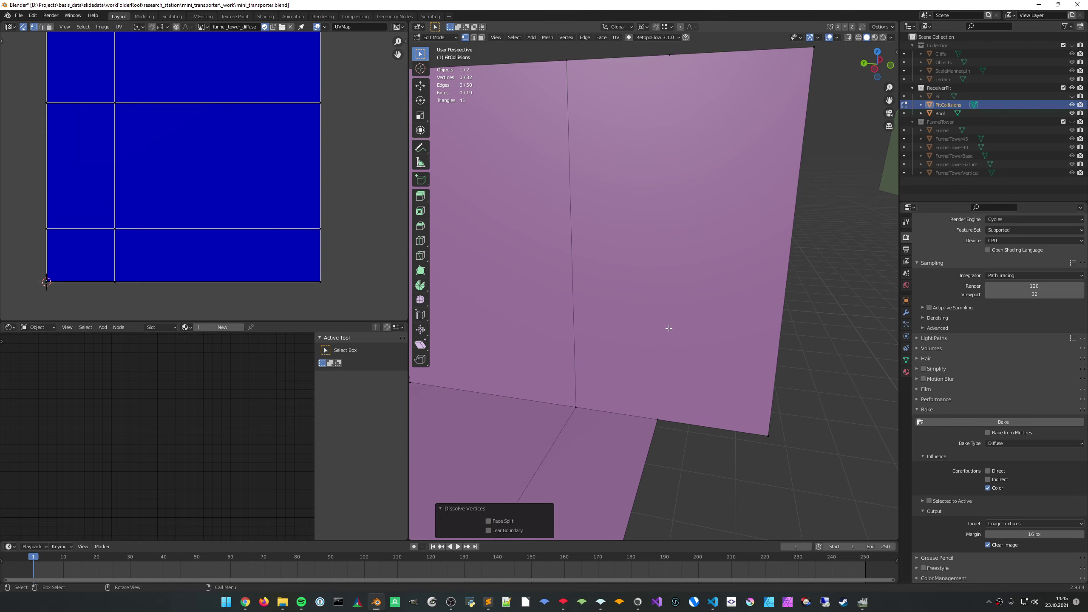
middle_click_drag(669, 328, 704, 323)
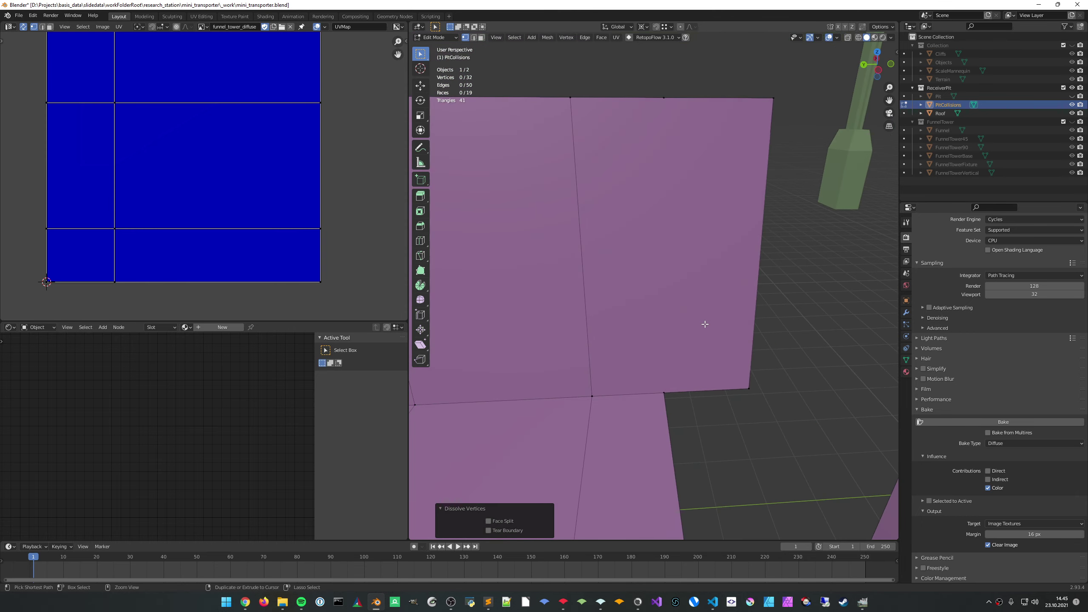
key("ctrl+z")
Delete the two wall faces above and below the horizontal edge at the slope's head
key("x")
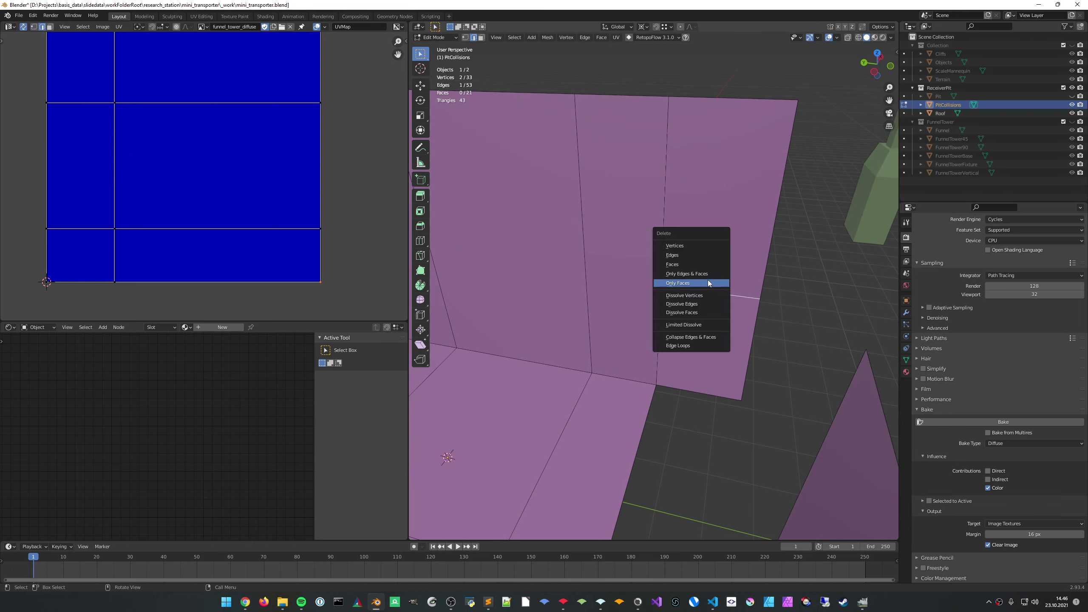
left_click(708, 263)
middle_click_drag(744, 313, 634, 330)
Try to delete the middle vertex on the open vertical edge of the remaining wall
left_click(747, 321)
key("x")
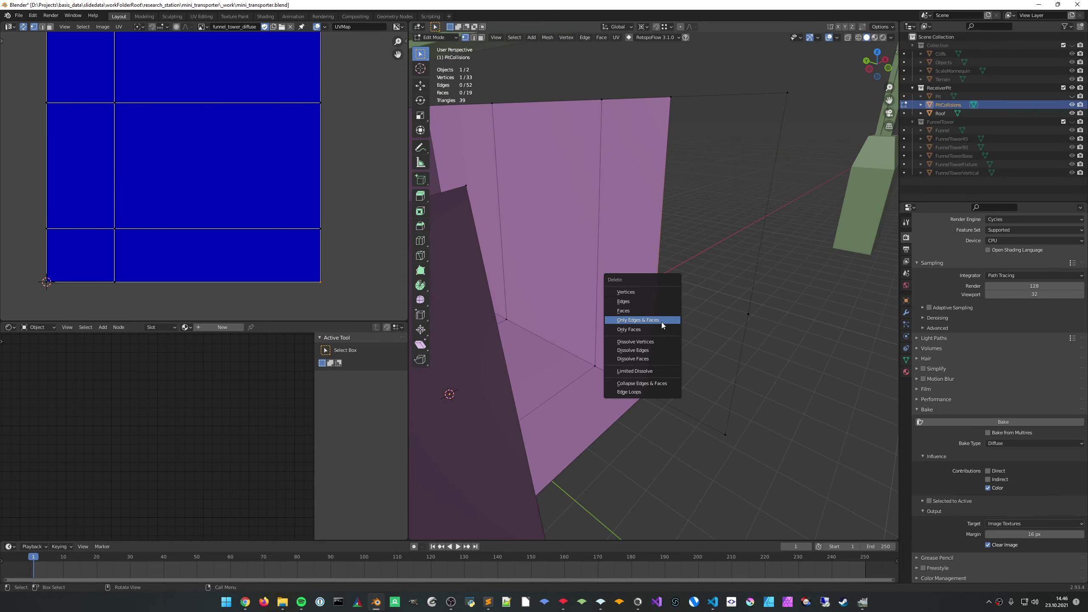
left_click(662, 295)
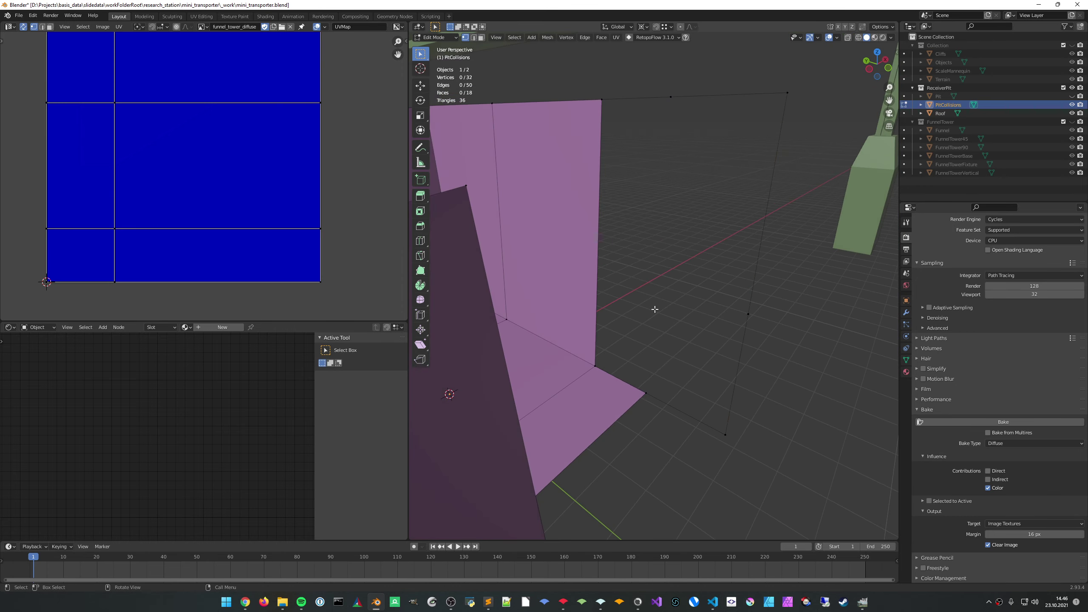
key("ctrl+z")
Dissolve the middle vertex on the open vertical edge of the remaining wall
key("x")
left_click(645, 359)
middle_click_drag(645, 359, 669, 321)
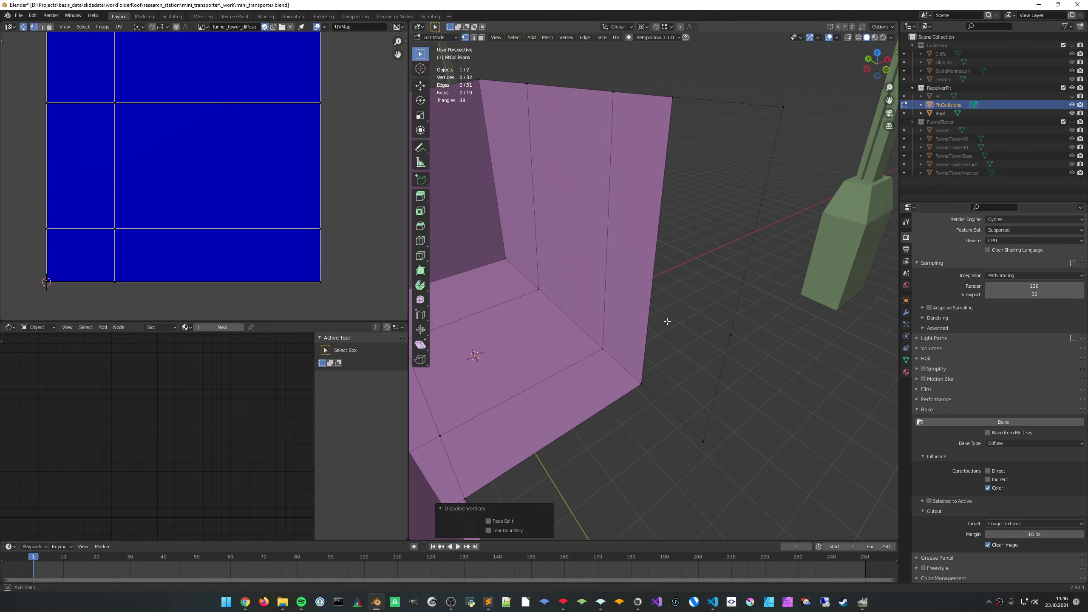
Subdivide the straightened open vertical edge of the remaining wall to add a new midpoint vertex
left_click(712, 339)
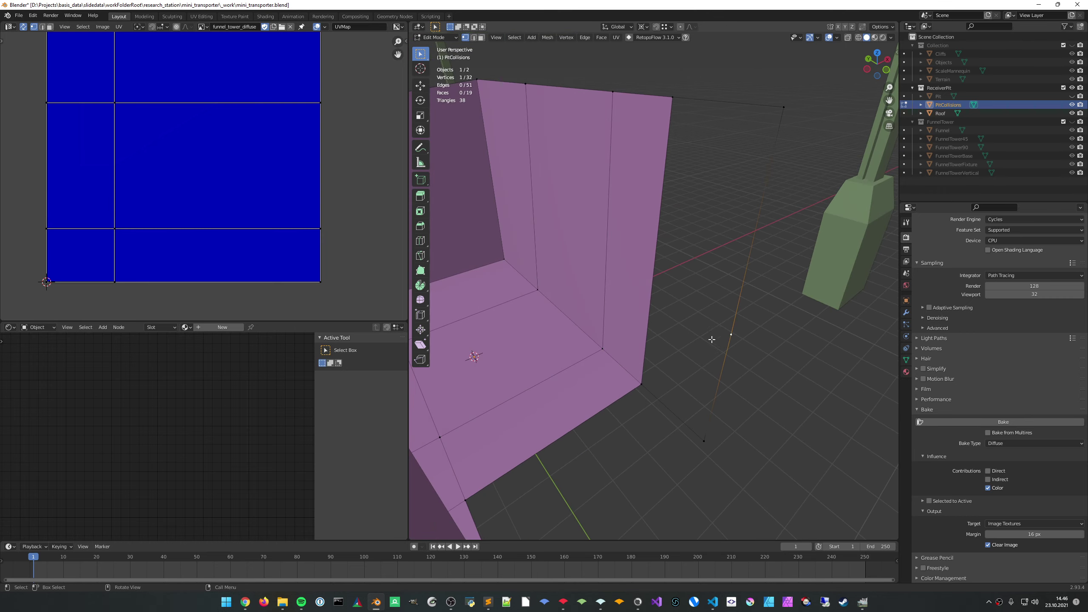
key("2")
left_click(649, 303)
right_click(650, 304)
left_click(650, 304)
mouse_move(651, 303)
middle_mouse_down()
mouse_move(690, 308)
mouse_move(657, 294)
middle_mouse_up()
key("1")
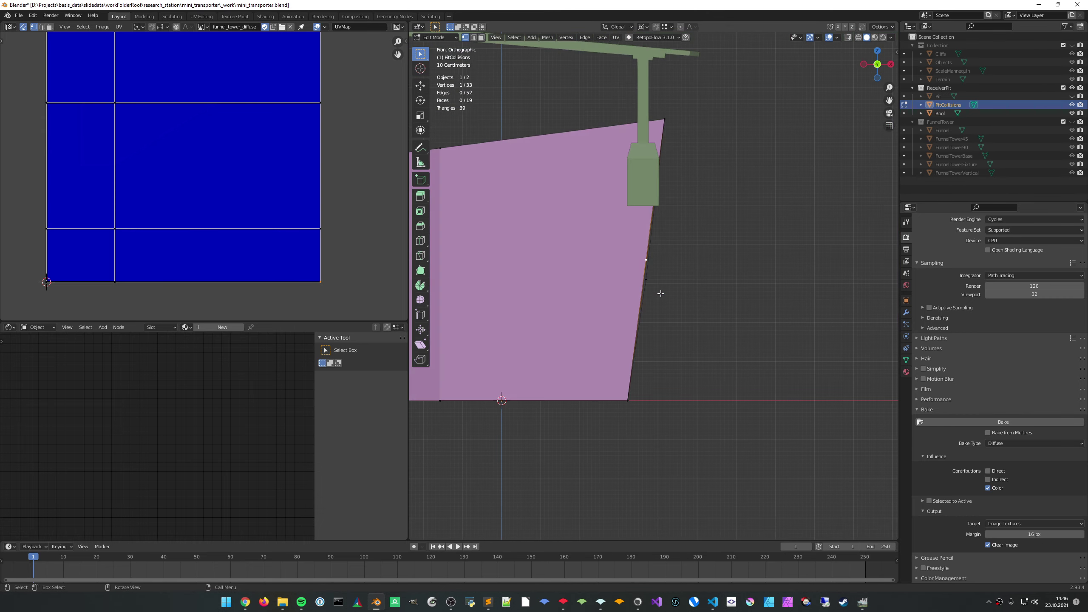
In front view, slide the new midpoint vertex along the slanted wall edge to the height of the outer edge's middle vertex
scroll(661, 293, "up", 7)
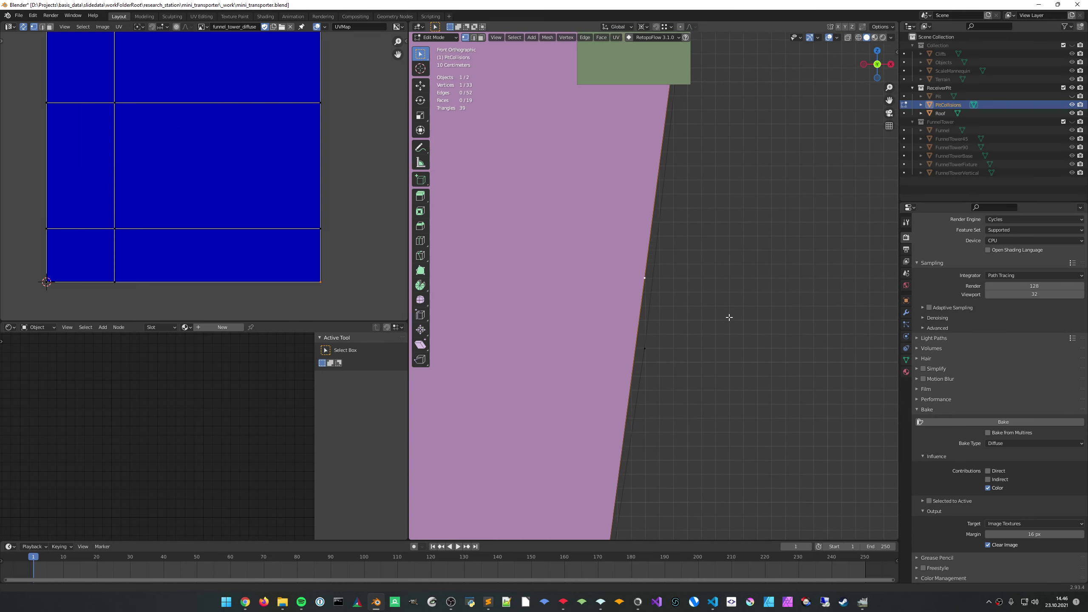
scroll(663, 369, "down", 2)
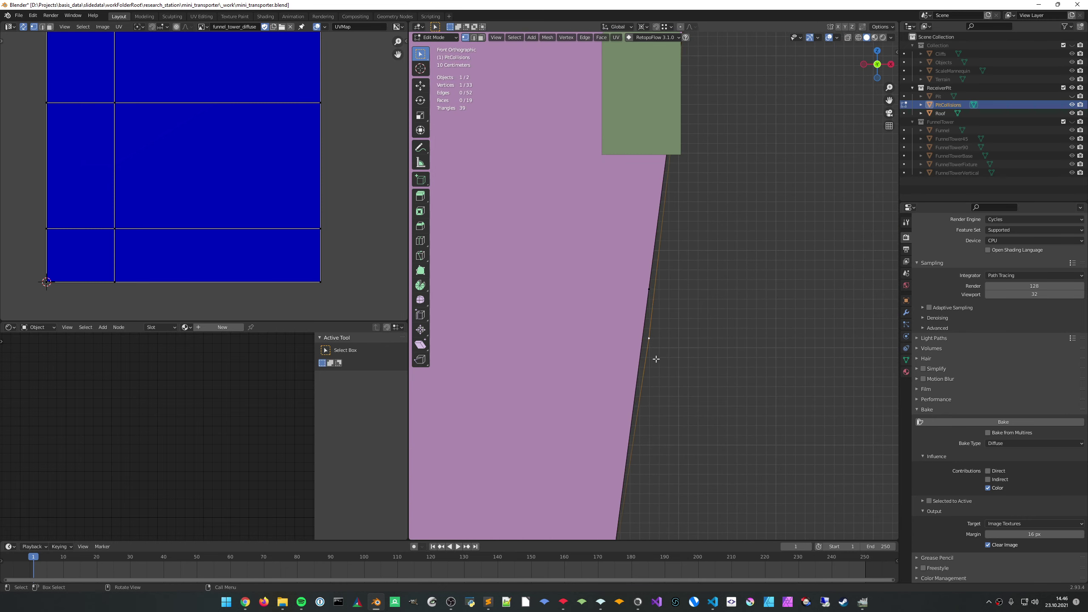
key("x")
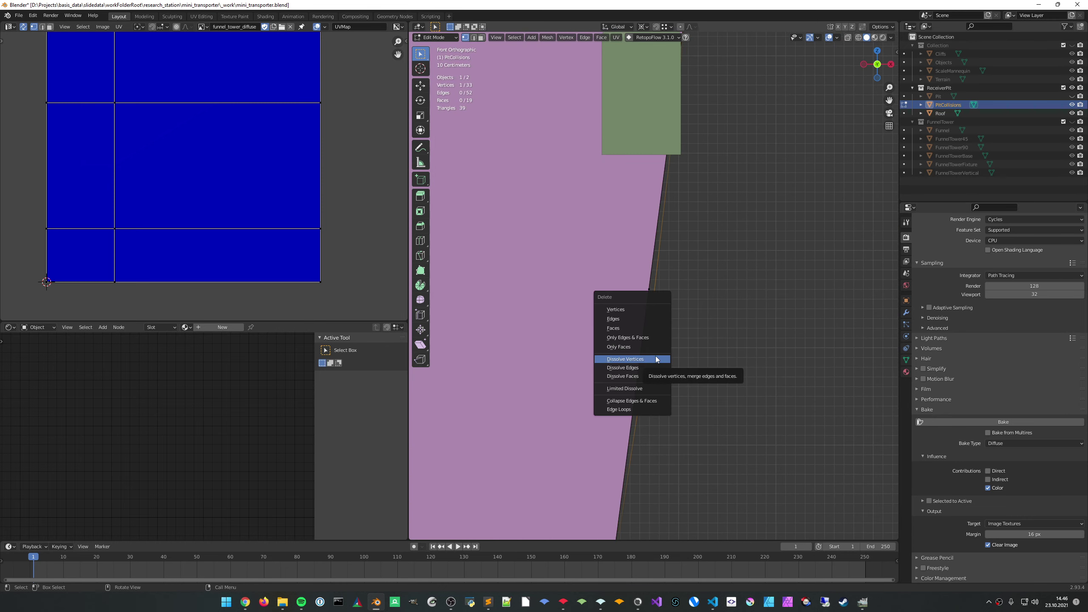
key("Escape")
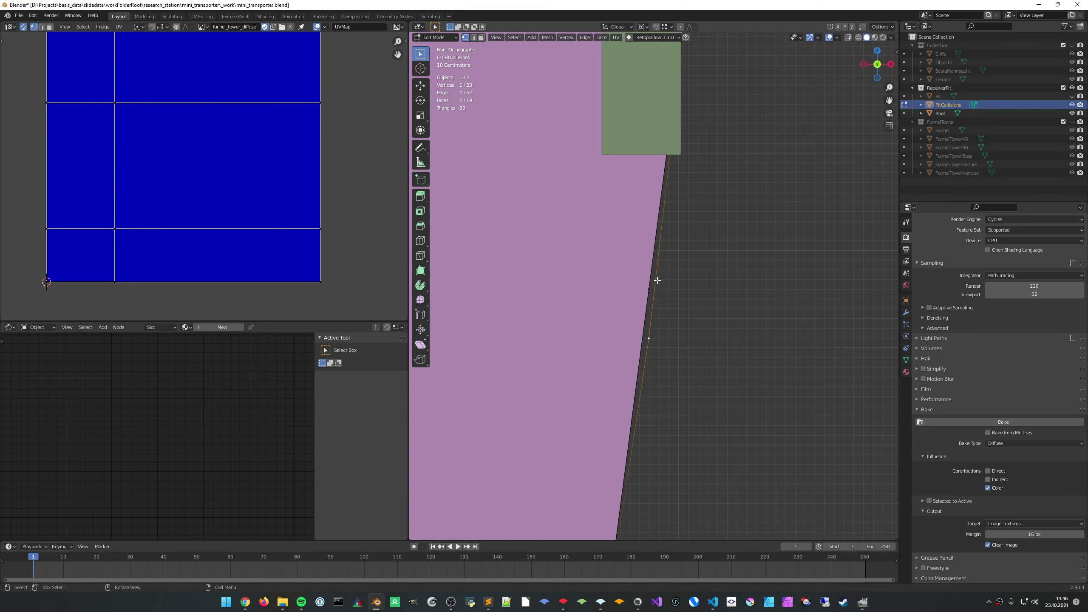
key("g")
key("g")
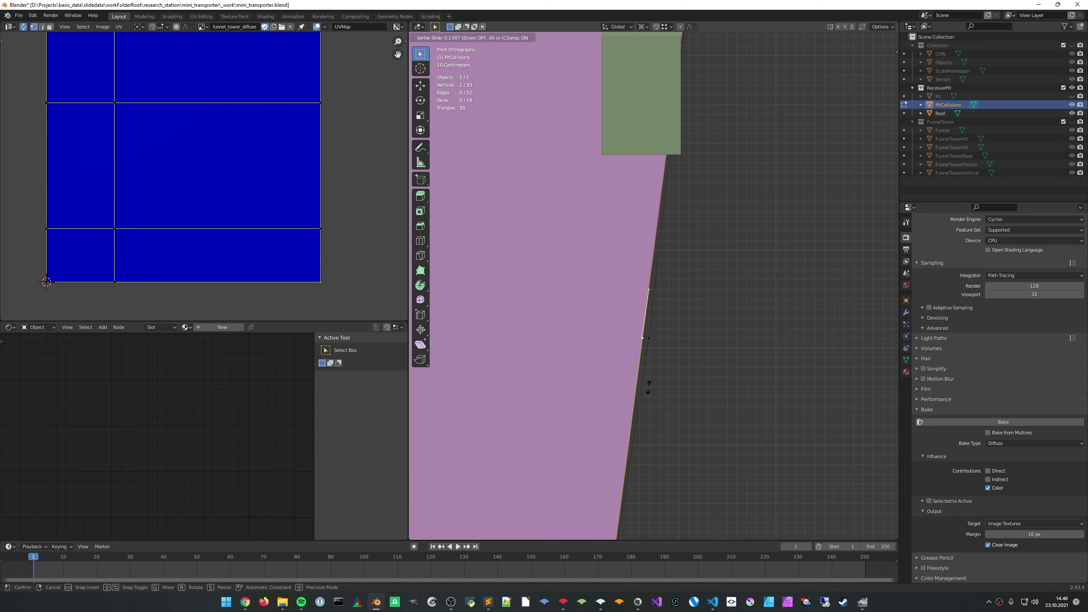
left_click(648, 387)
Dissolve the misaligned middle vertex on the free outer vertical edge
key("x")
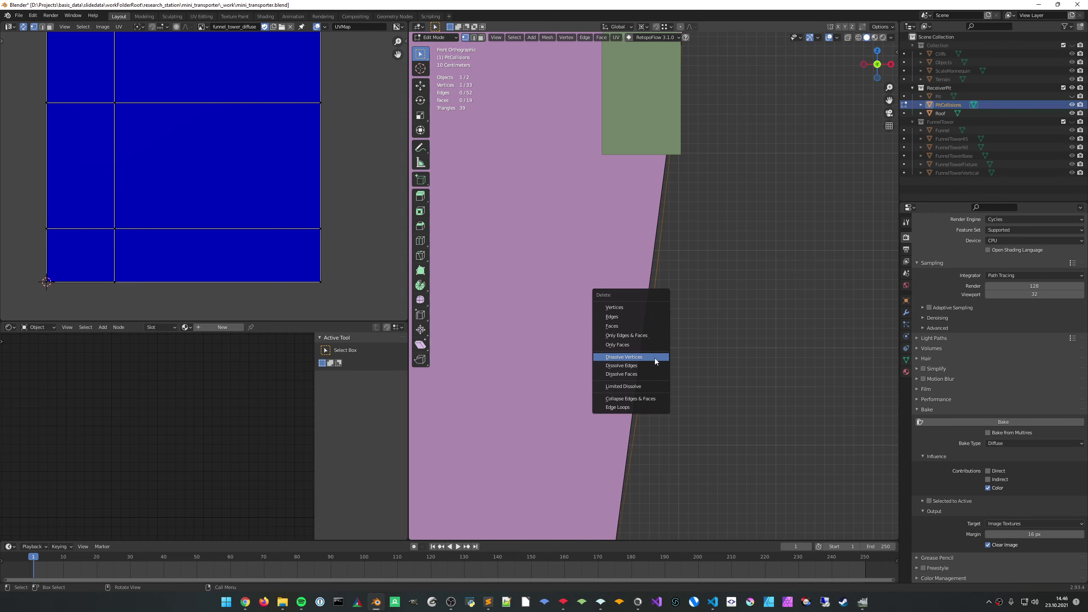
left_click(655, 357)
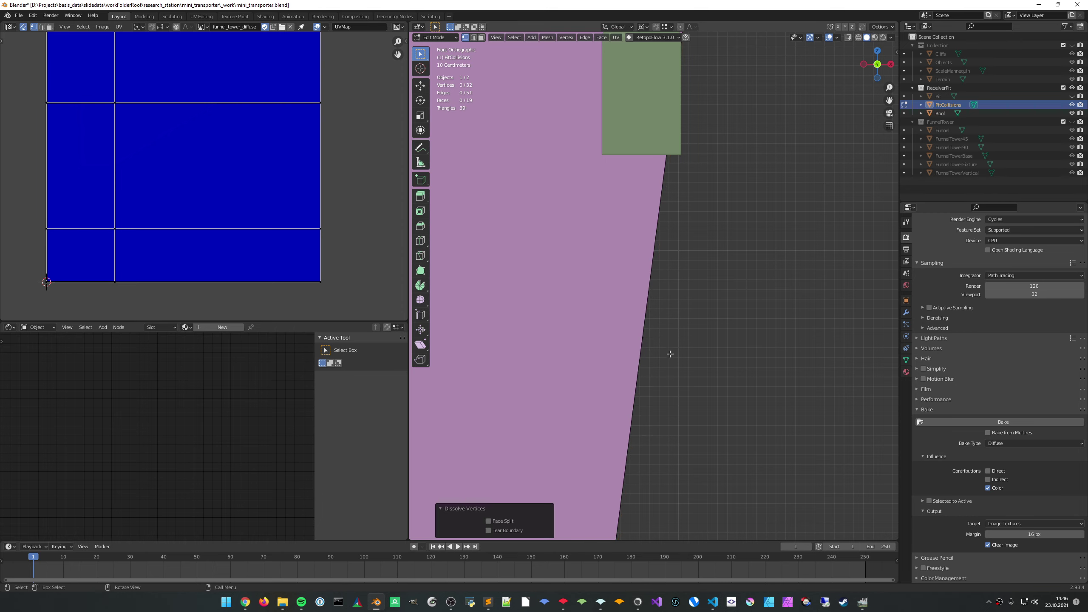
middle_click_drag(667, 352, 727, 384)
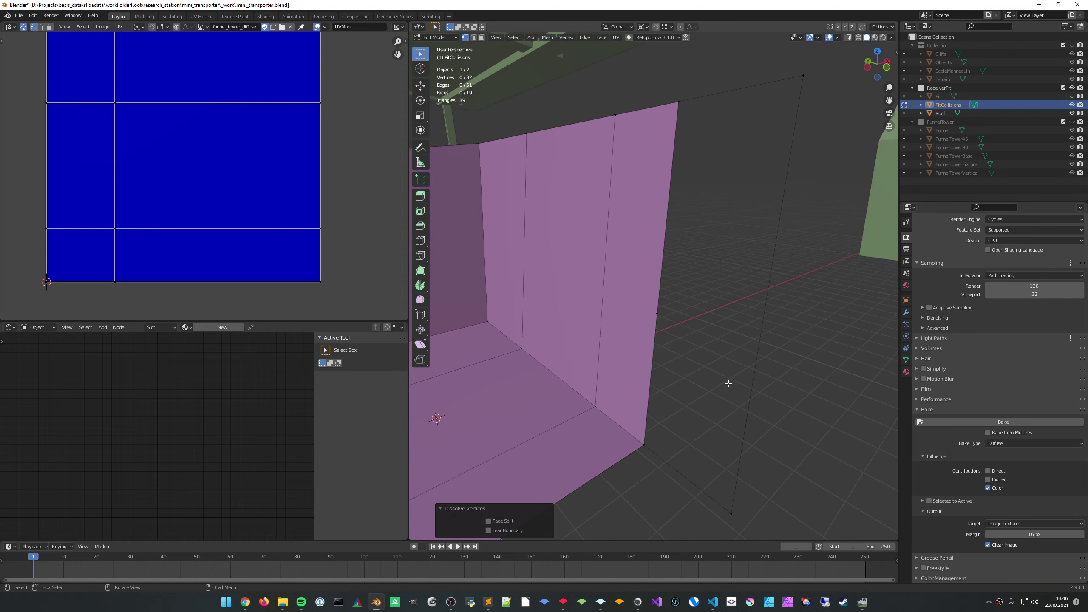
Subdivide the free outer vertical edge and slide its new vertex level with the one on the inner wall edge
key("2")
left_click(756, 365)
right_click(757, 364)
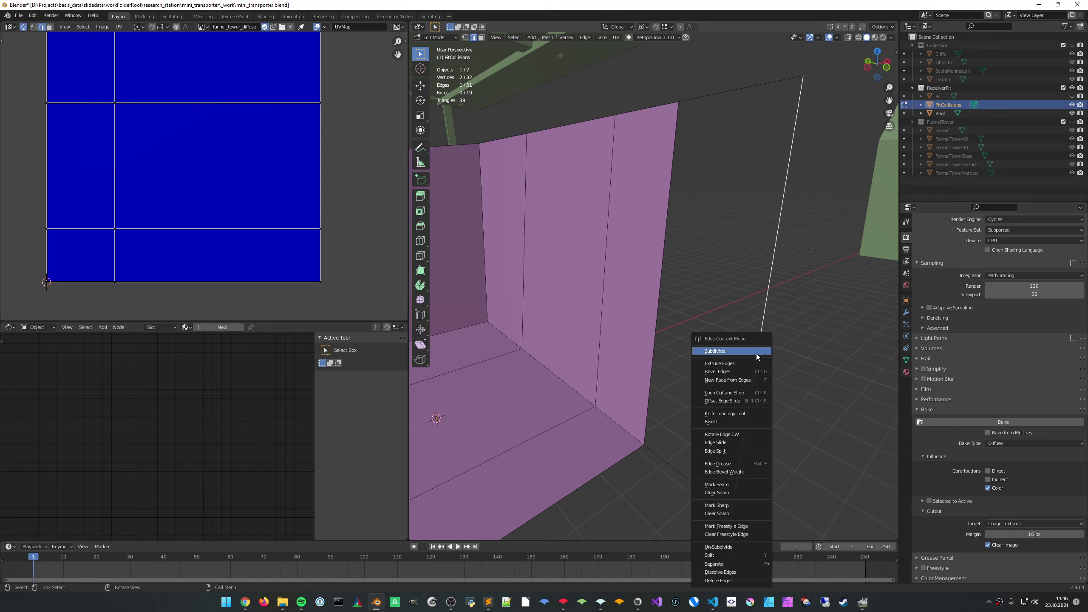
left_click(756, 353)
left_click(763, 333)
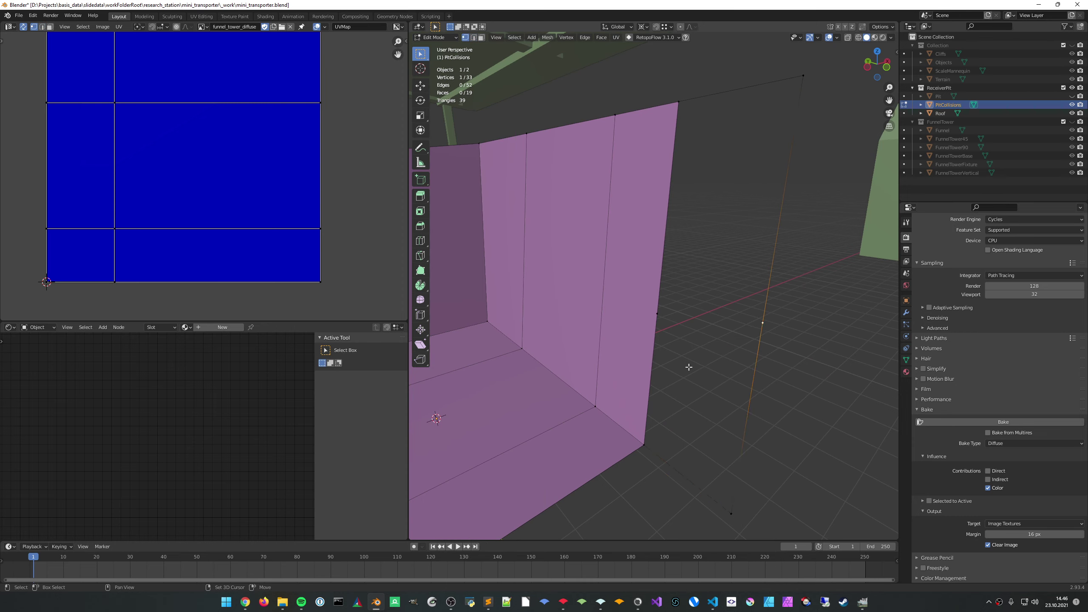
key("g")
key("g")
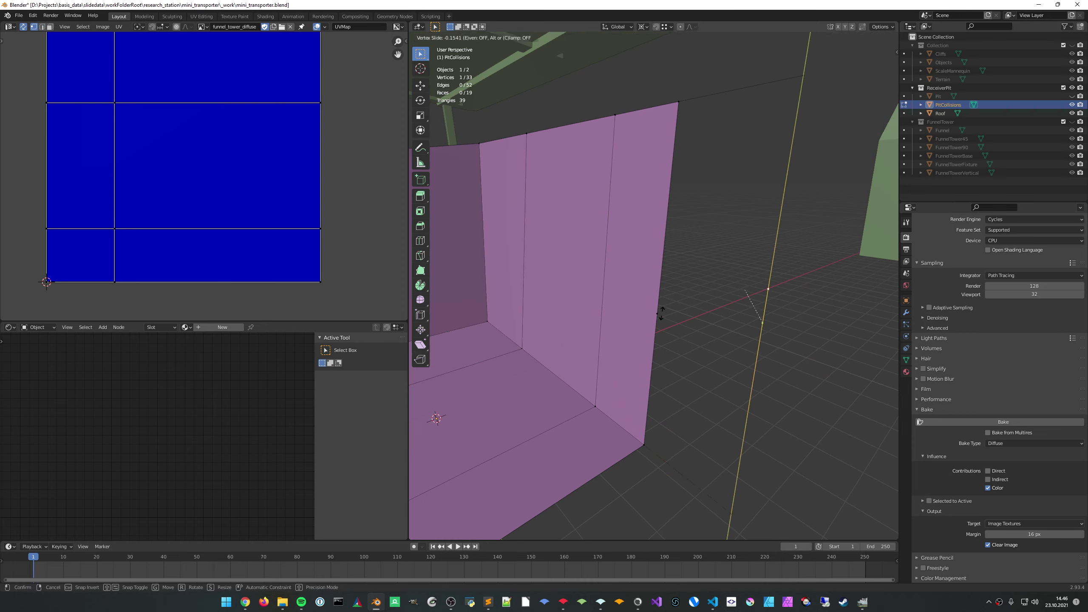
left_click(657, 320)
Fill the upper wall face between the upper segments of the inner and outer vertical edges
middle_click_drag(692, 360, 684, 307)
key("2")
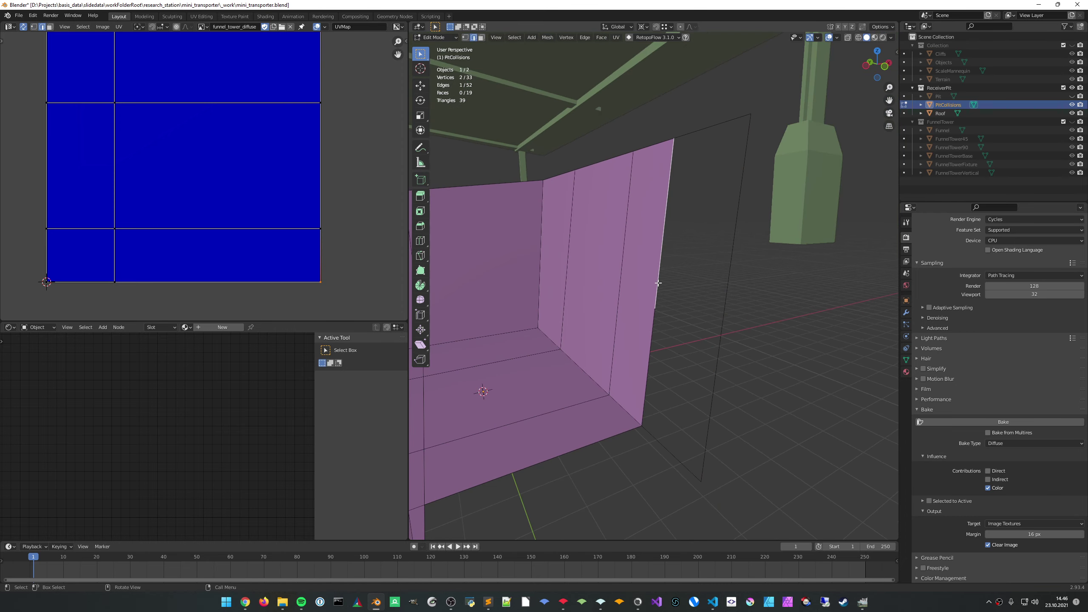
left_click(737, 201, "shift")
key("f")
key("ctrl+z")
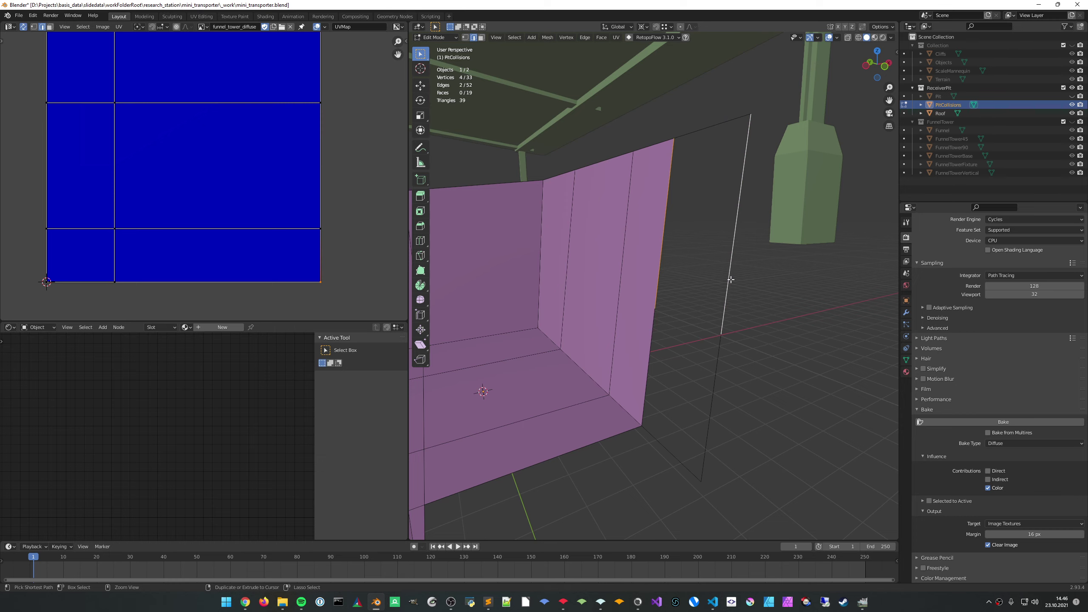
key("f")
Fill the lower wall face between the lower segments of the inner and outer vertical edges
left_click(648, 354)
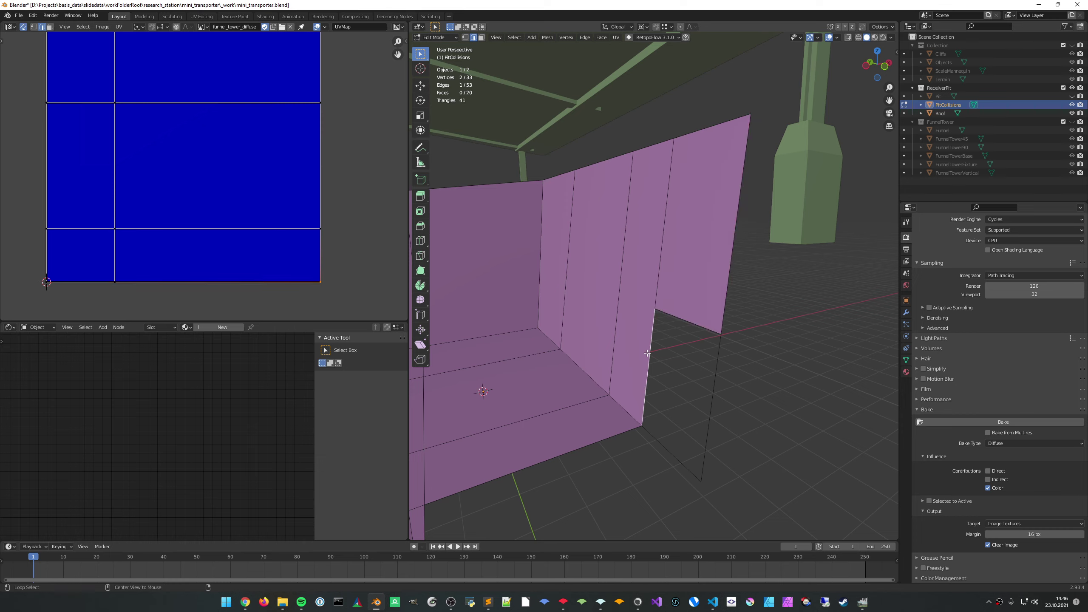
left_click(648, 354, "alt")
key("f")
key("ctrl+z")
left_click(655, 384)
key("f")
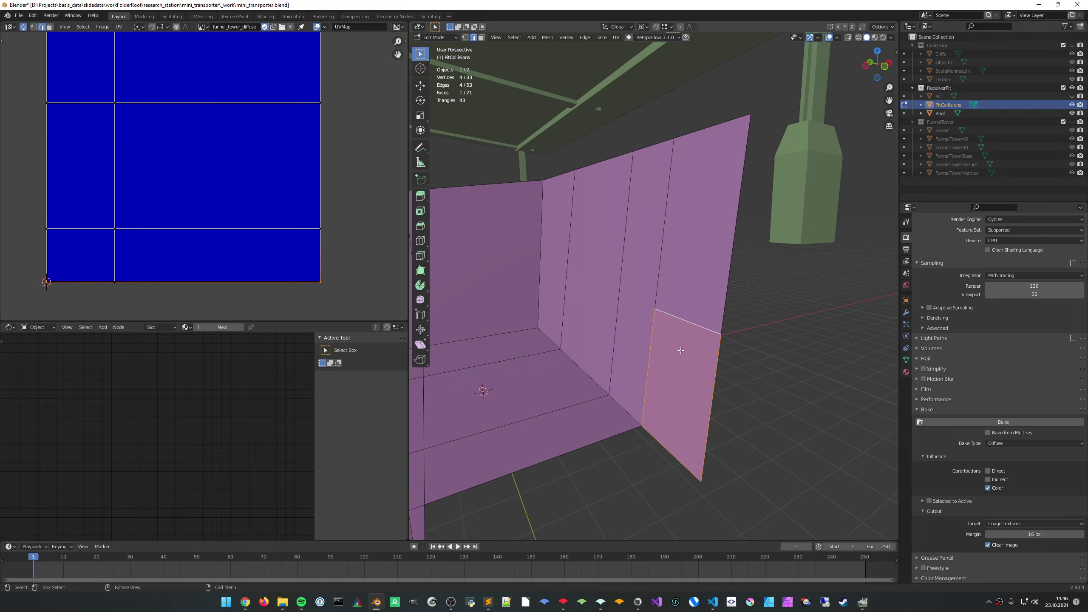
Examine the rebuilt wall faces in front view and wireframe for alignment with the slanted wall
mouse_move(681, 347)
middle_mouse_down()
mouse_move(782, 357)
mouse_move(770, 350)
mouse_move(804, 347)
mouse_move(677, 342)
middle_mouse_up()
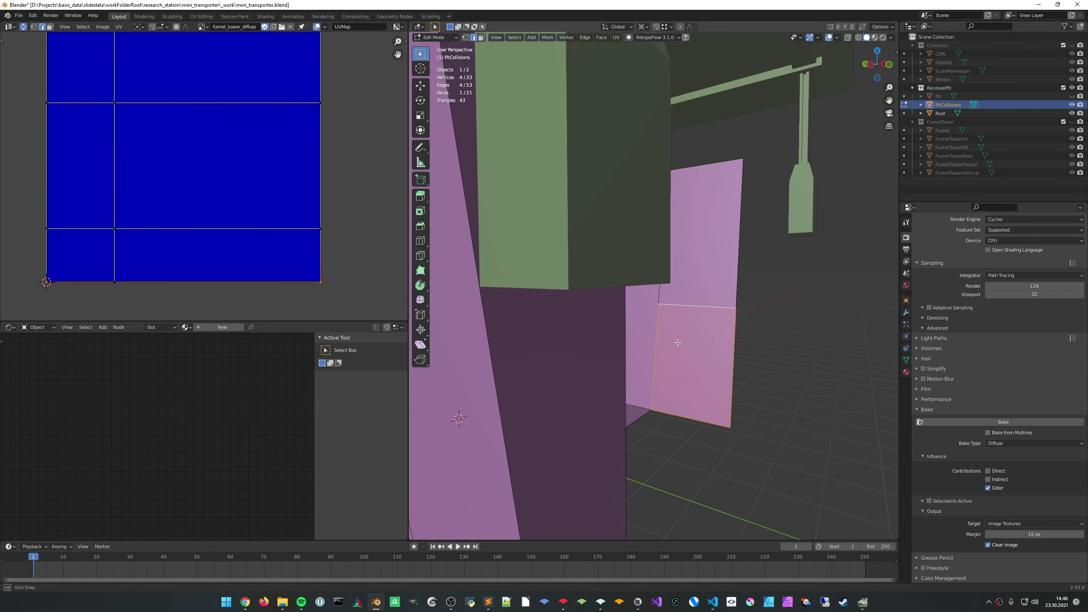
key("KP_1")
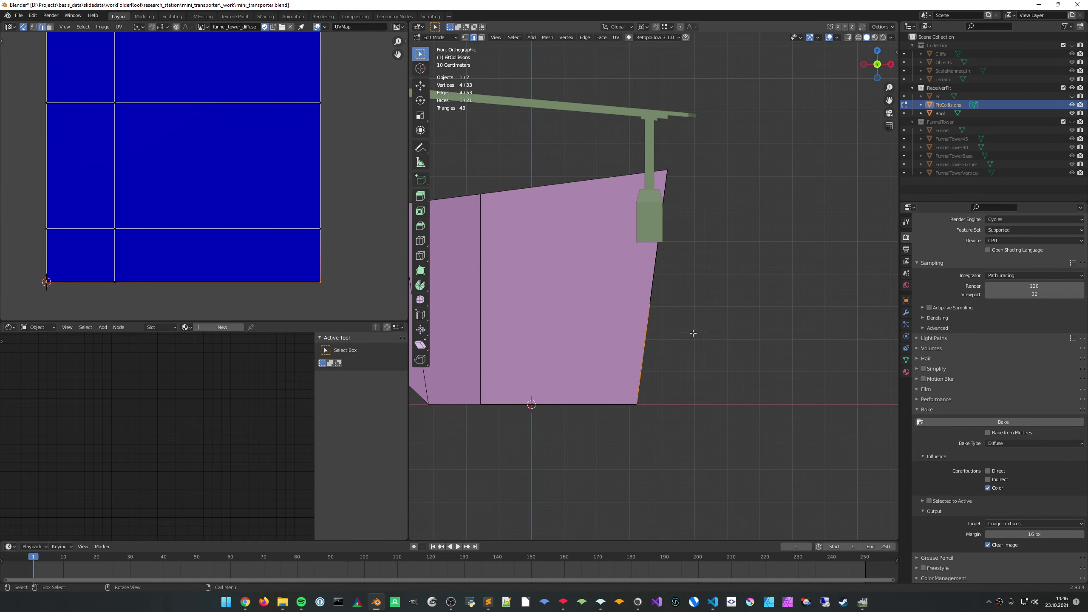
key("shift+z")
scroll(687, 366, "up", 3)
mouse_move(647, 373)
middle_mouse_down()
mouse_move(716, 394)
mouse_move(667, 345)
mouse_move(672, 323)
mouse_move(786, 338)
mouse_move(707, 339)
mouse_move(725, 369)
mouse_move(681, 315)
mouse_move(677, 329)
mouse_move(671, 320)
middle_mouse_up()
key("Tab")
key("shift+z")
key("Tab")
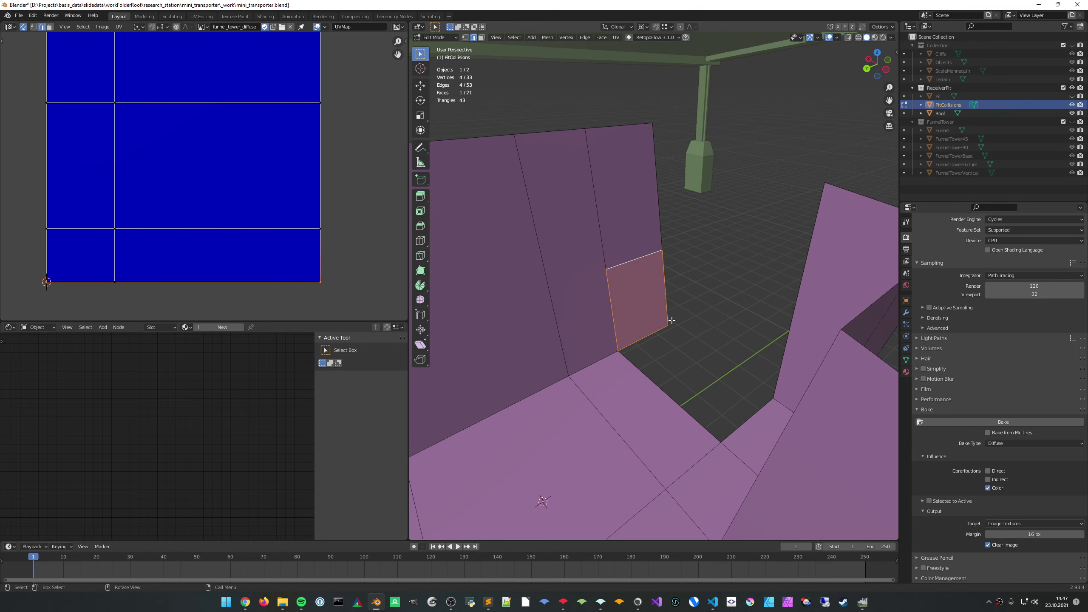
Fill a sloped stair face between the horizontal wall edge and the floor edge across the opening
scroll(668, 329, "up", 2)
left_click(628, 255)
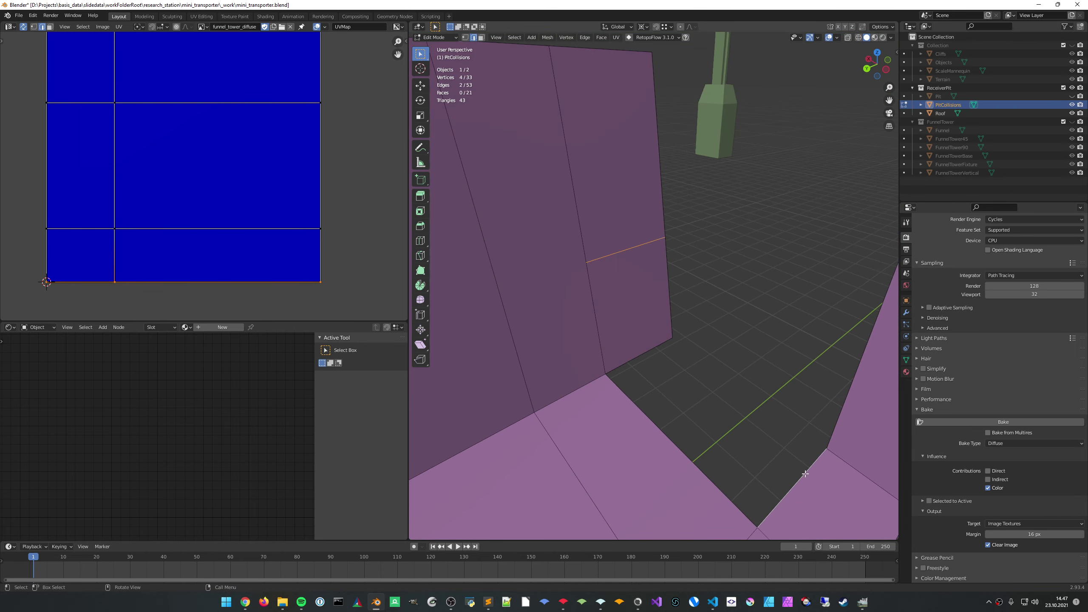
key("f")
Select the lower wall face beneath the stair slope and dissolve its vertices
left_click(625, 349)
key("3")
left_click(621, 351)
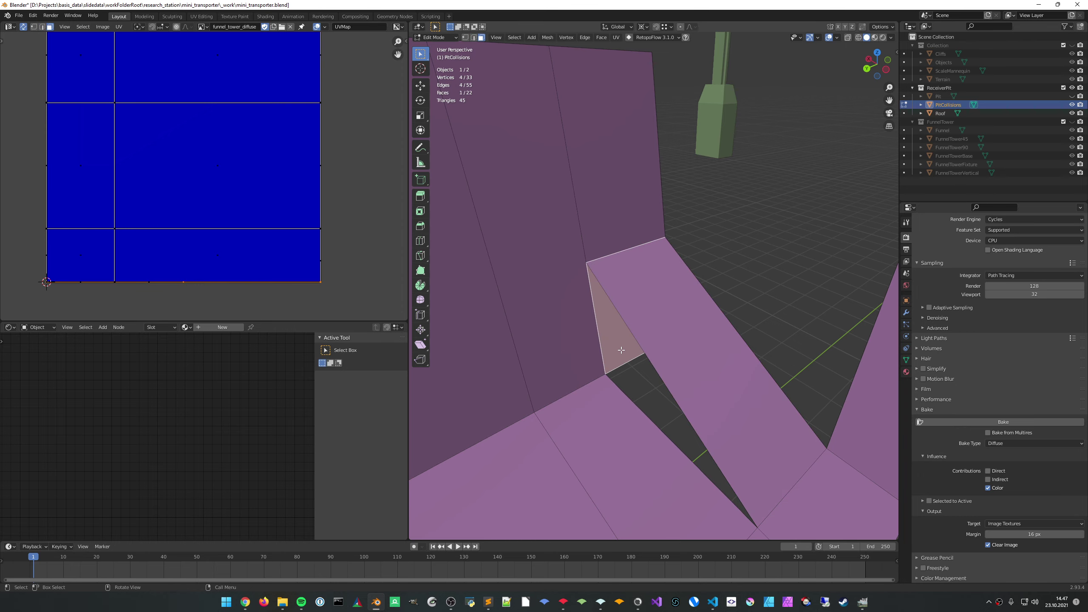
key("x")
left_click(623, 351)
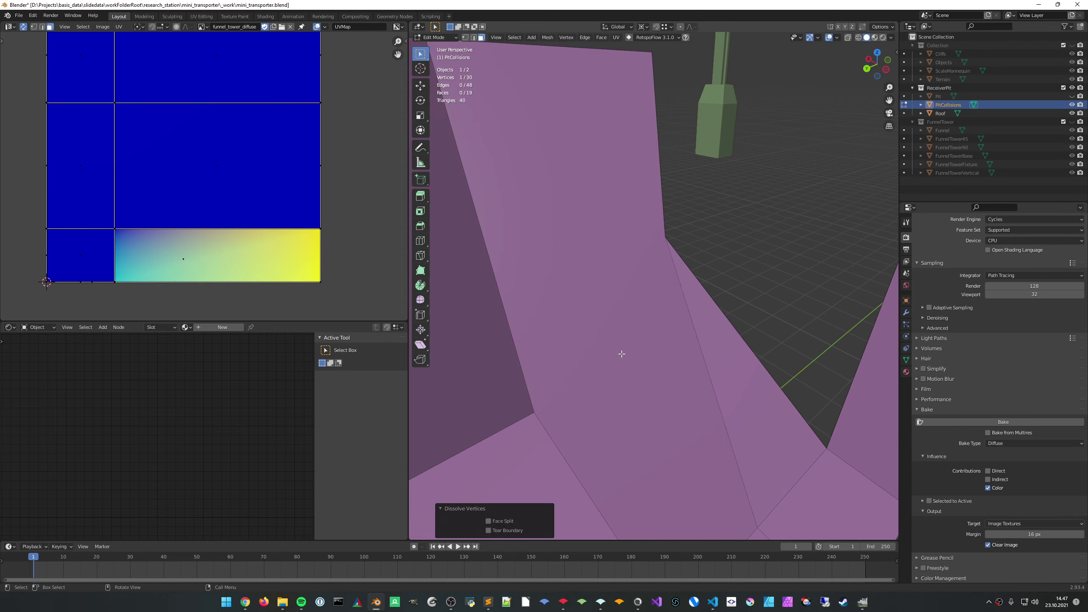
Undo the vertex dissolve and delete the lower wall face beneath the stair slope instead
key("ctrl+z")
key("x")
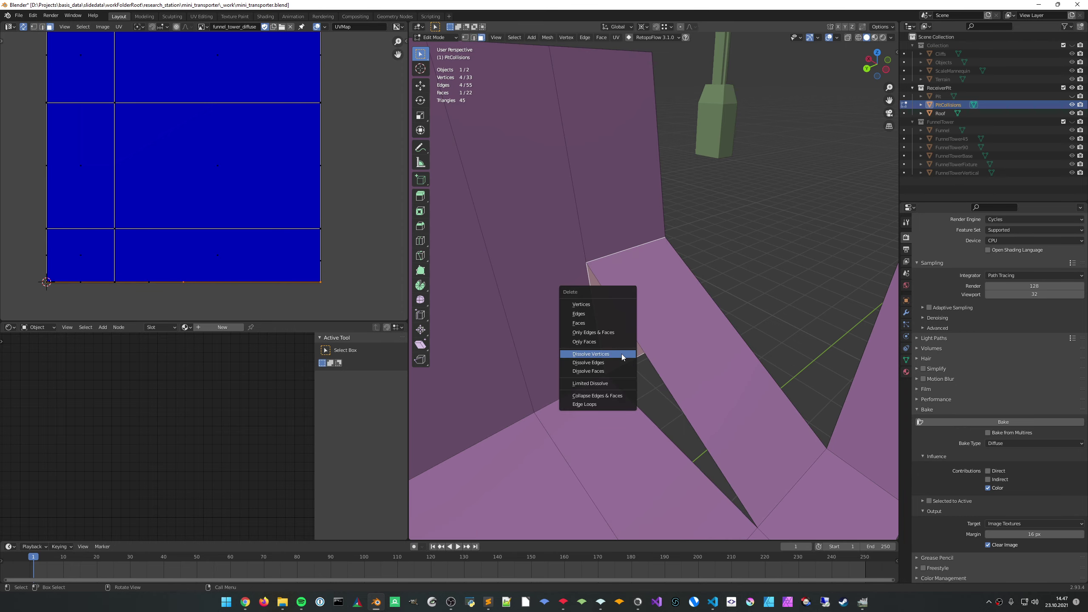
left_click(612, 316)
Fill the openings left around the stair slope with new faces
key("2")
left_click(655, 376)
middle_click_drag(655, 376, 764, 347)
key("f")
left_click(627, 358, "alt")
key("f")
Delete the upper wall face standing above the top edge of the stair slope
key("3")
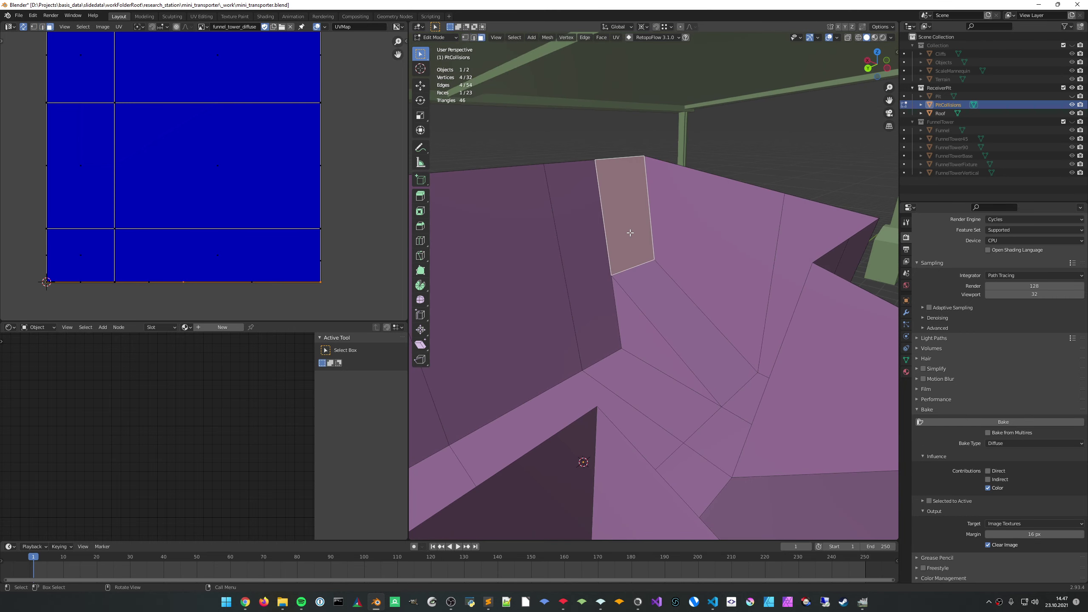
key("x")
left_click(631, 233)
scroll(630, 233, "down", 6)
middle_click_drag(630, 233, 724, 276)
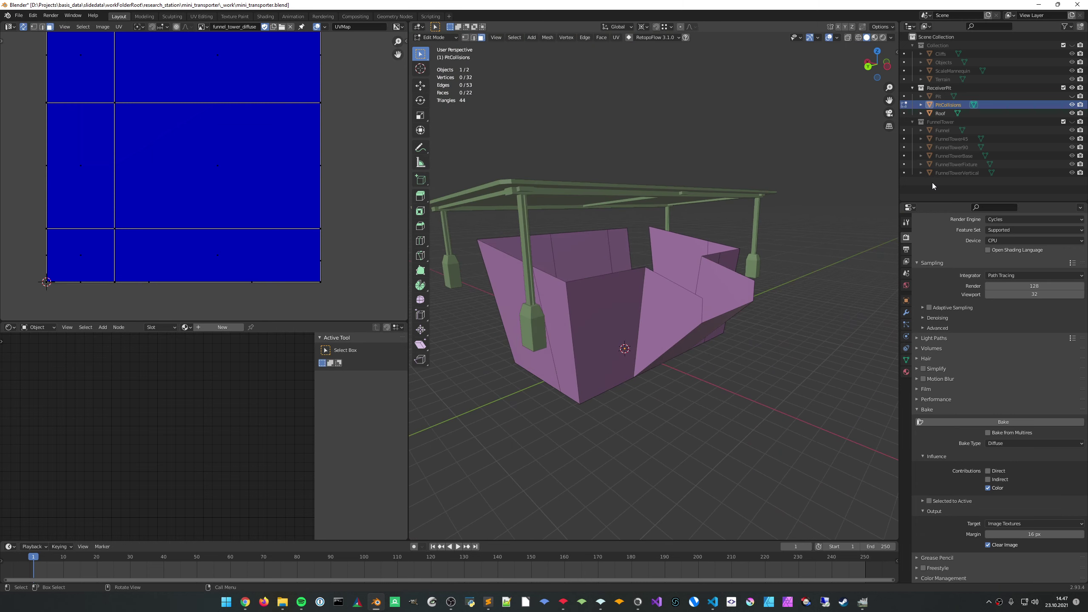
Hide the Roof object and show the Pit object as a reference around the collision mesh
left_click(1072, 113)
middle_click_drag(754, 205, 681, 242)
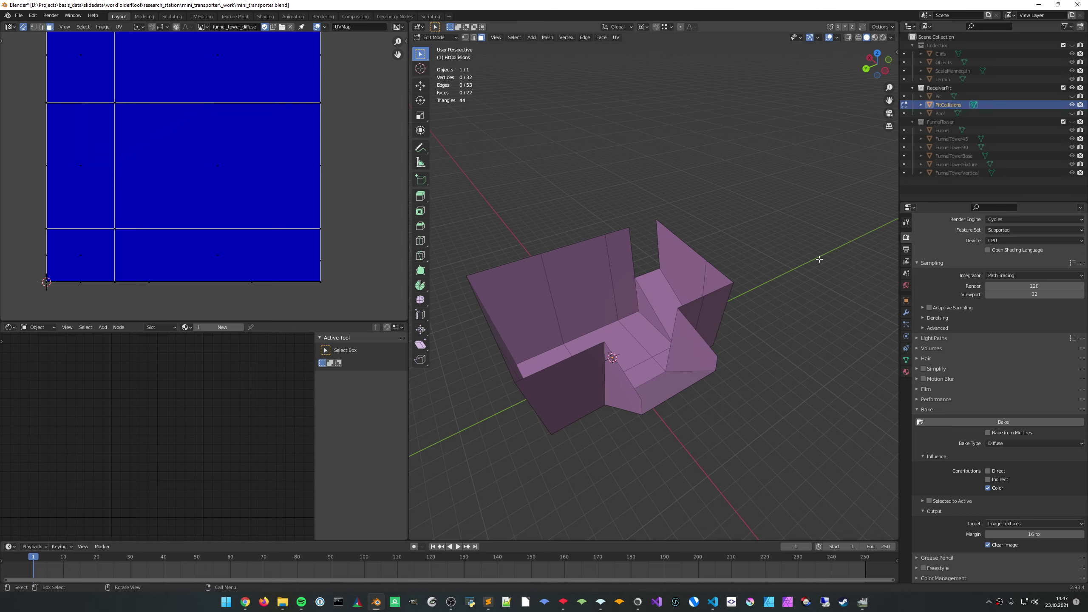
left_click(1072, 96)
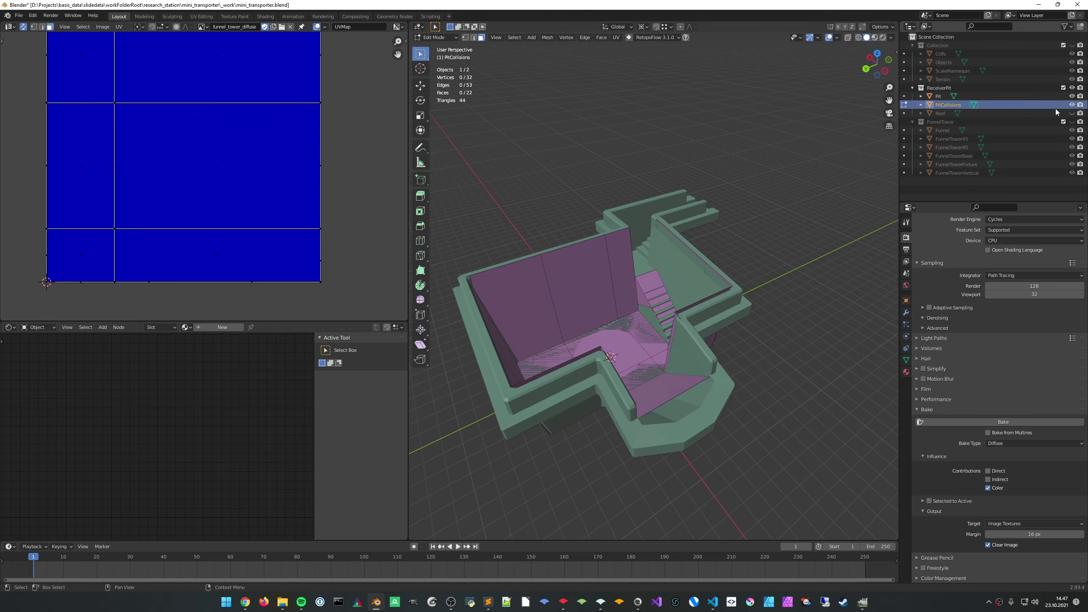
middle_click_drag(728, 240, 694, 275)
scroll(685, 274, "up", 8)
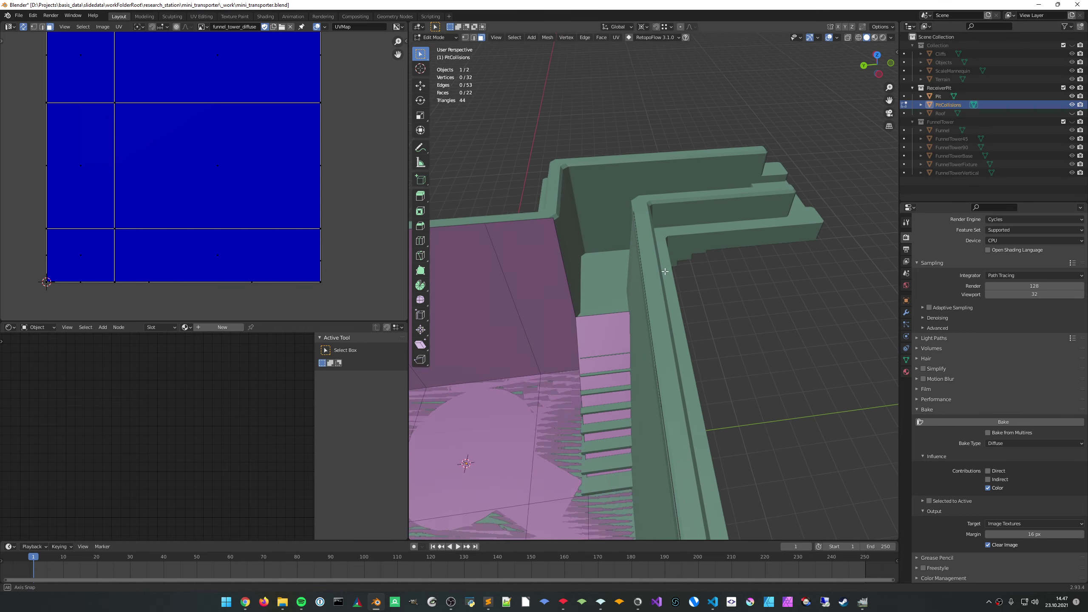
scroll(674, 273, "up", 4)
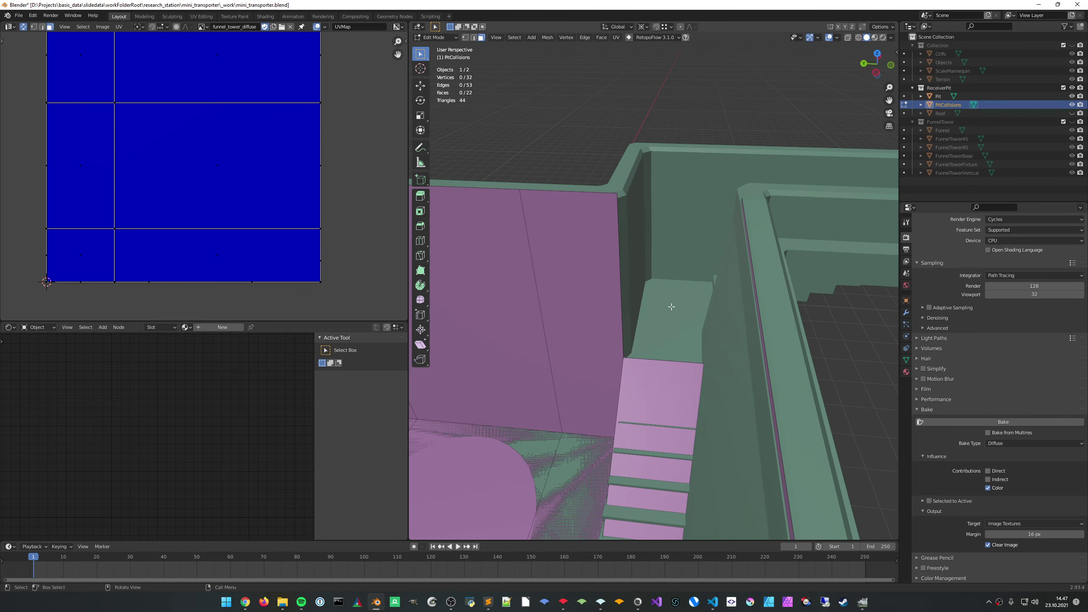
Move the vertical wall edge beside the stair landing about 0.17 m along negative Y
middle_click_drag(647, 344, 697, 291)
scroll(645, 315, "up", 1)
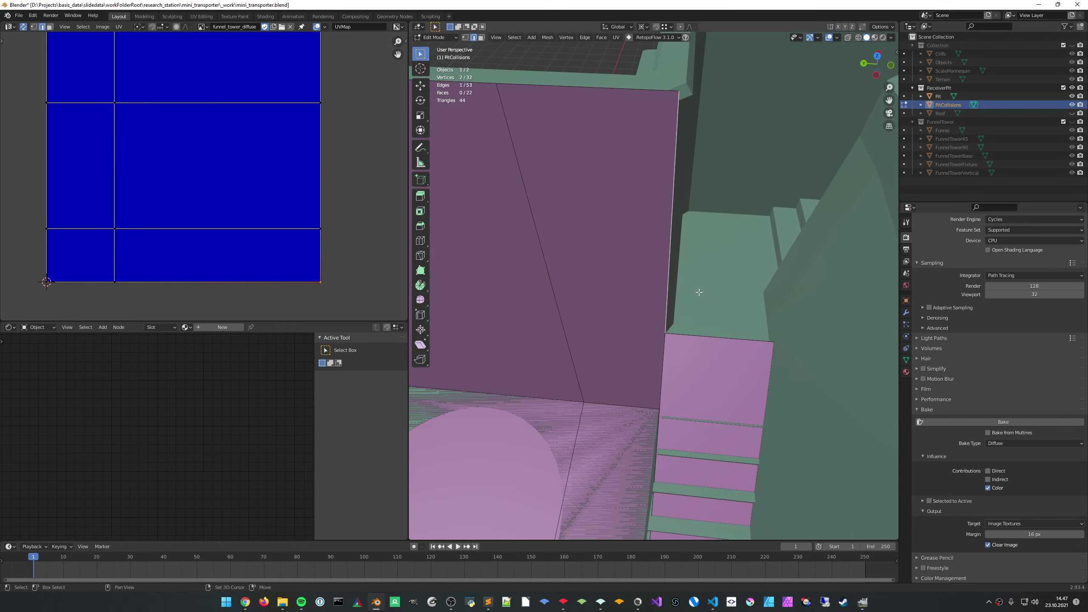
scroll(685, 302, "up", 2)
key("g")
key("y")
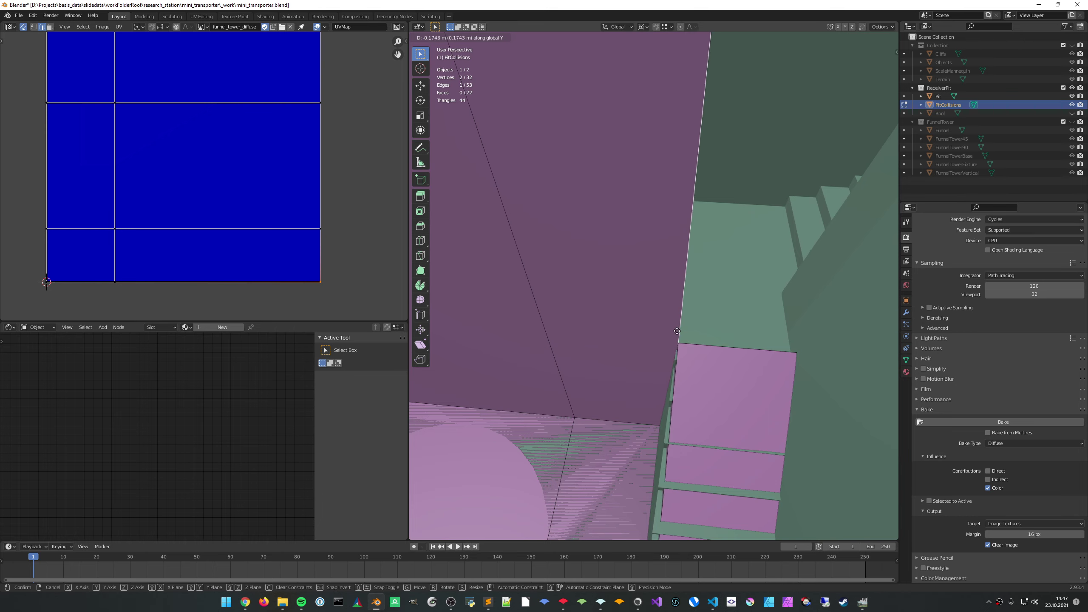
left_click(677, 328)
Move the floor vertex at the inner foot of the stairs about 0.18 m along Y
middle_click_drag(677, 327, 692, 442)
left_click(671, 495)
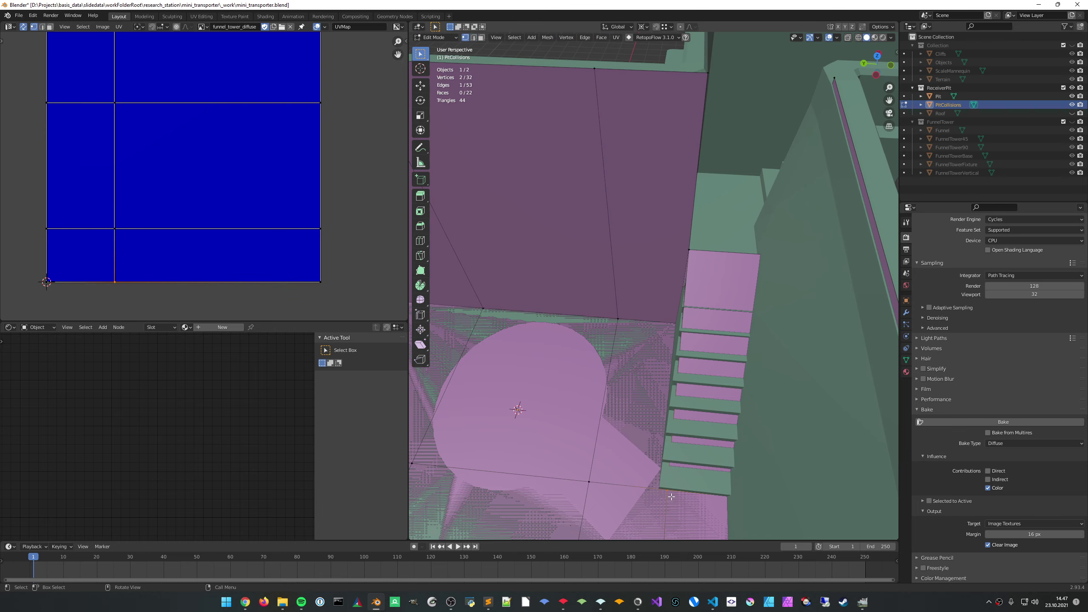
key("g")
key("y")
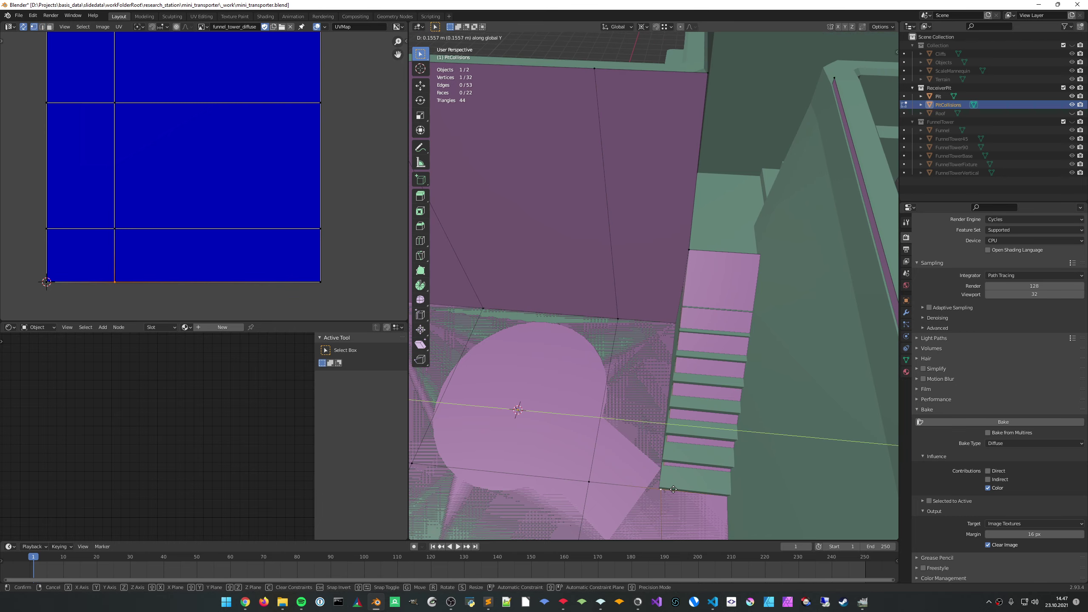
left_click(672, 489)
middle_click_drag(672, 489, 700, 363)
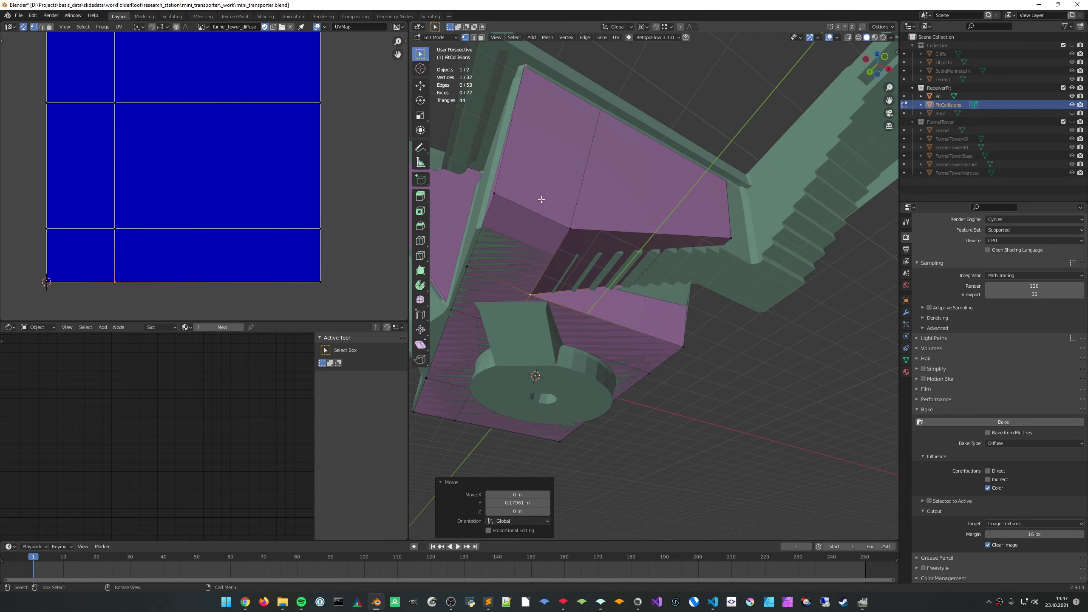
Move the short outer floor edge at the foot of the stairs along Y toward the pit wall
key("2")
middle_click_drag(590, 224, 709, 228)
key("g")
key("y")
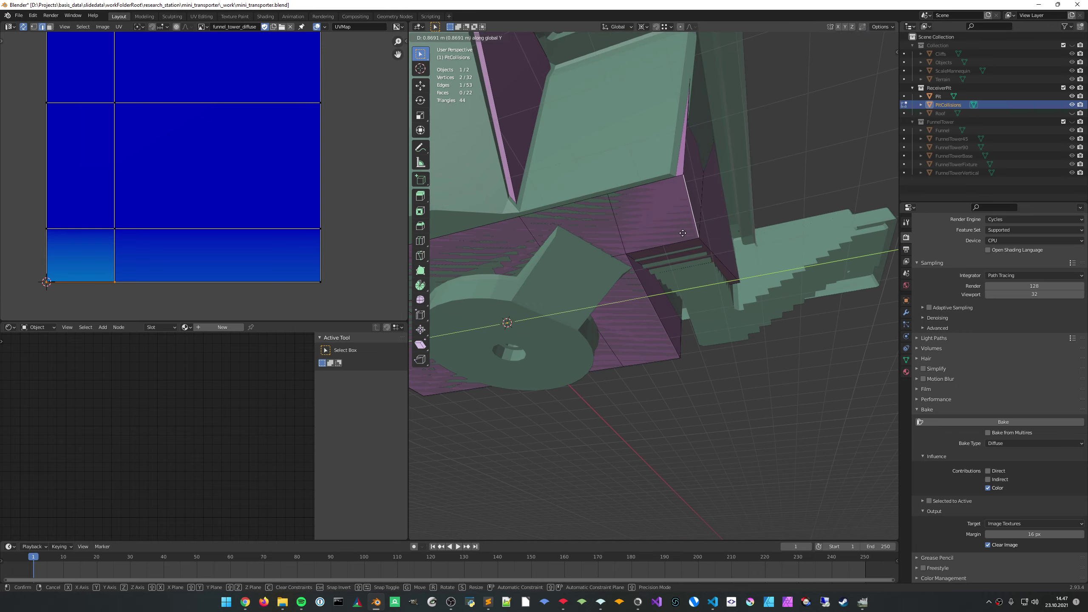
left_click(678, 233)
middle_click_drag(678, 233, 594, 272)
Move the outer top vertex of the stair slope about 0.36 m along Y
key("1")
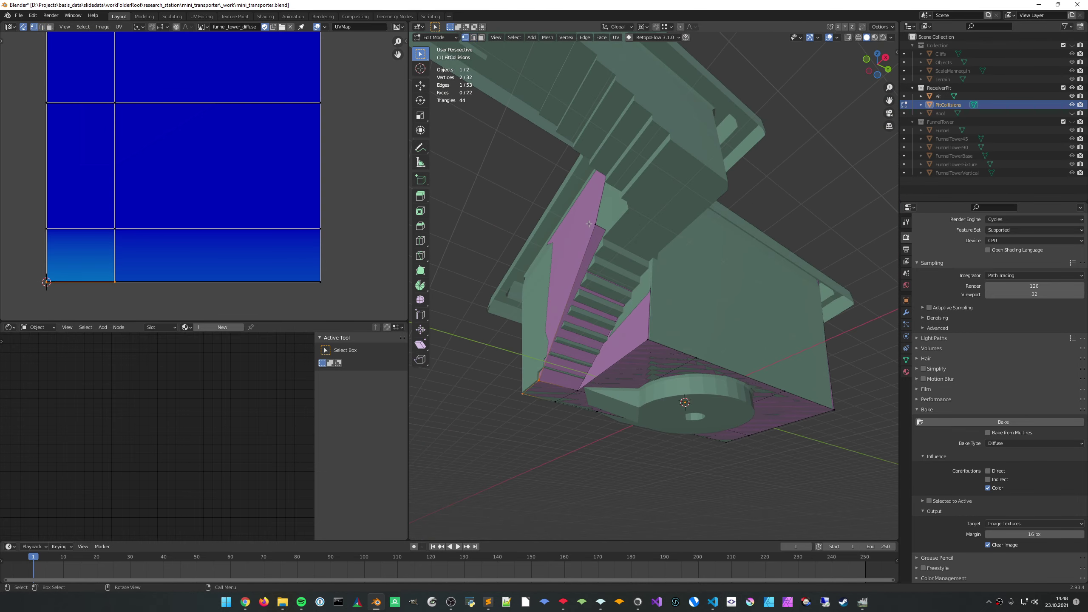
left_click(590, 224)
middle_click_drag(590, 224, 576, 253)
middle_click_drag(576, 253, 711, 257, "shift")
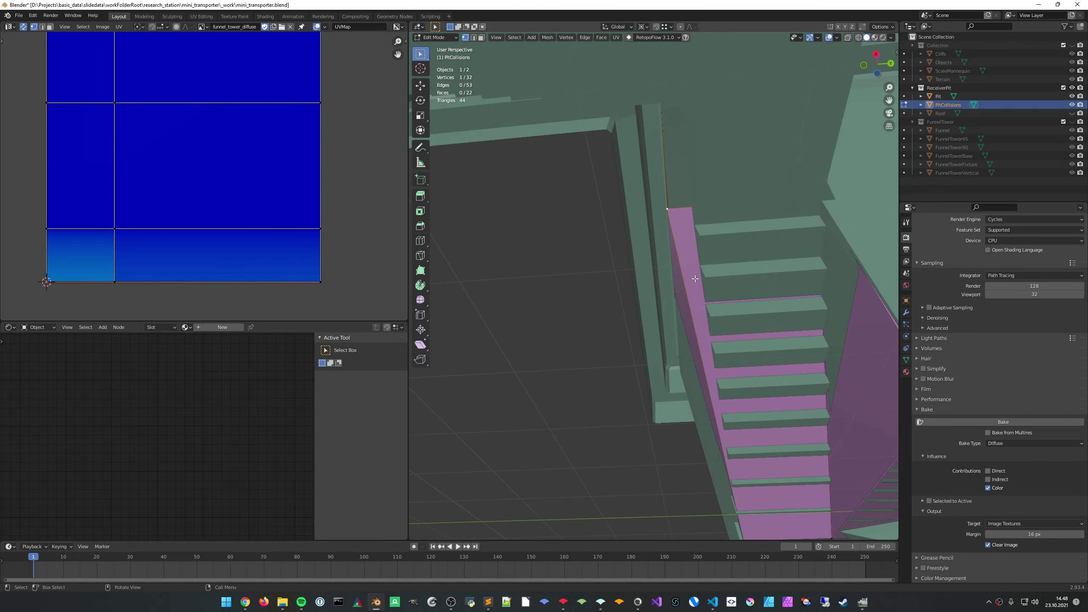
key("g")
key("y")
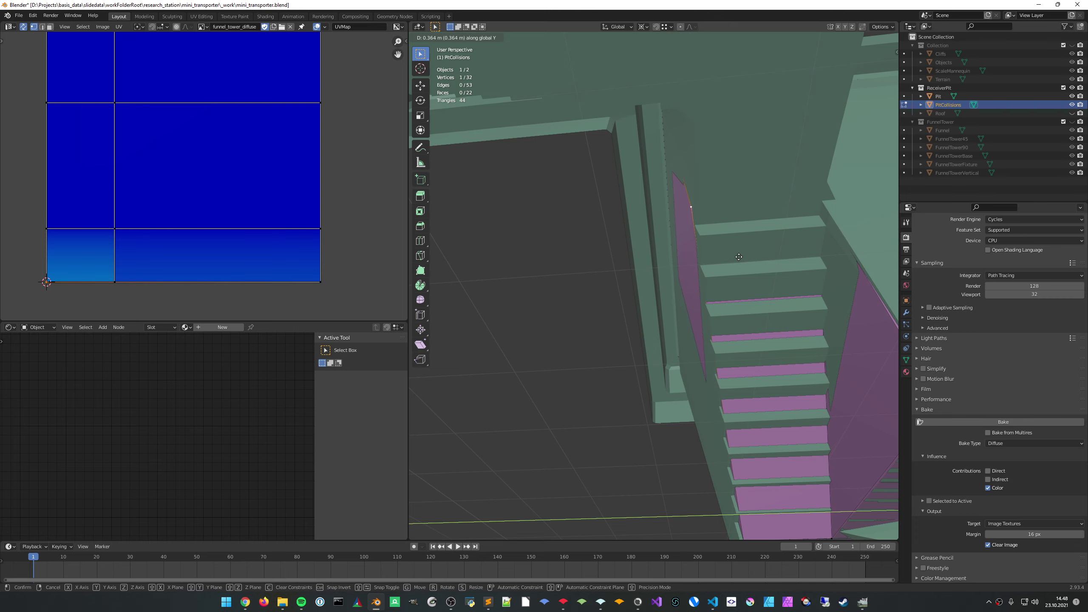
left_click(739, 257)
Extrude the upper vertical wall edge along X toward the corner of the upper staircase
middle_click_drag(739, 256, 667, 384)
middle_click_drag(640, 329, 640, 371)
key("alt+a")
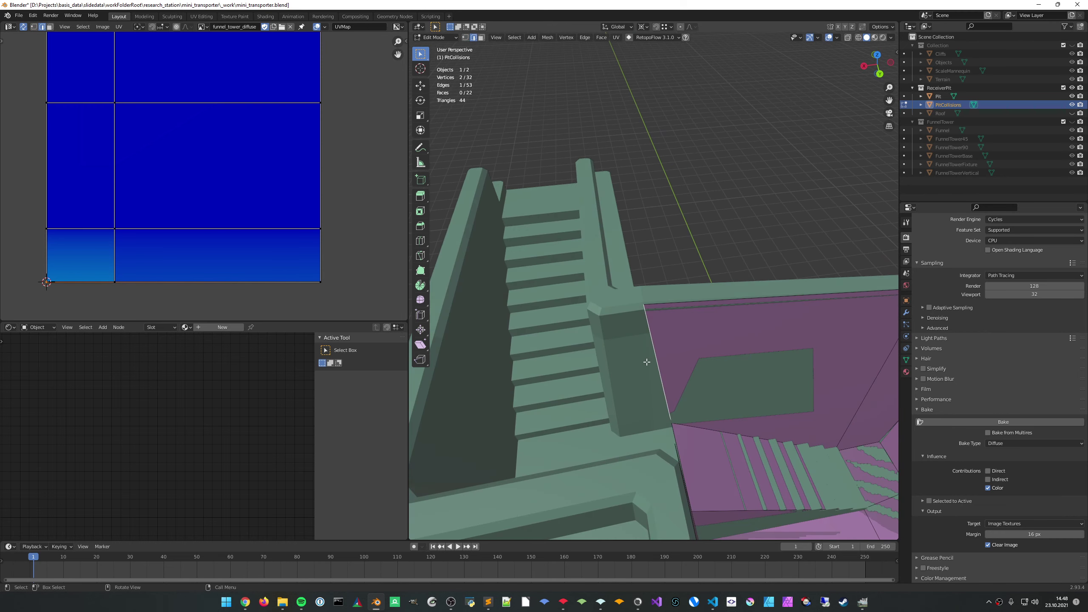
key("e")
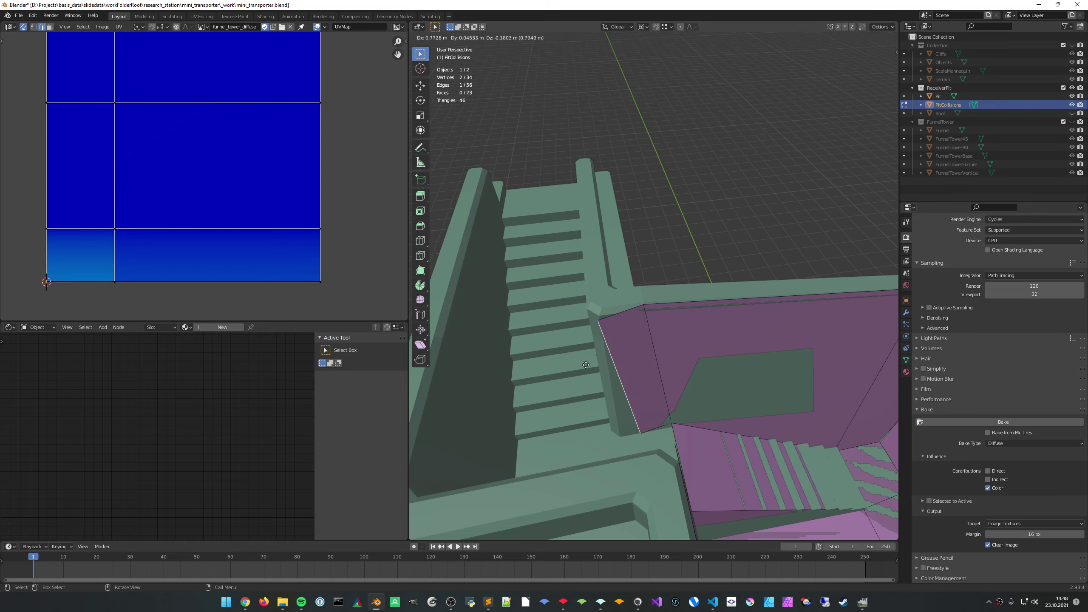
key("x")
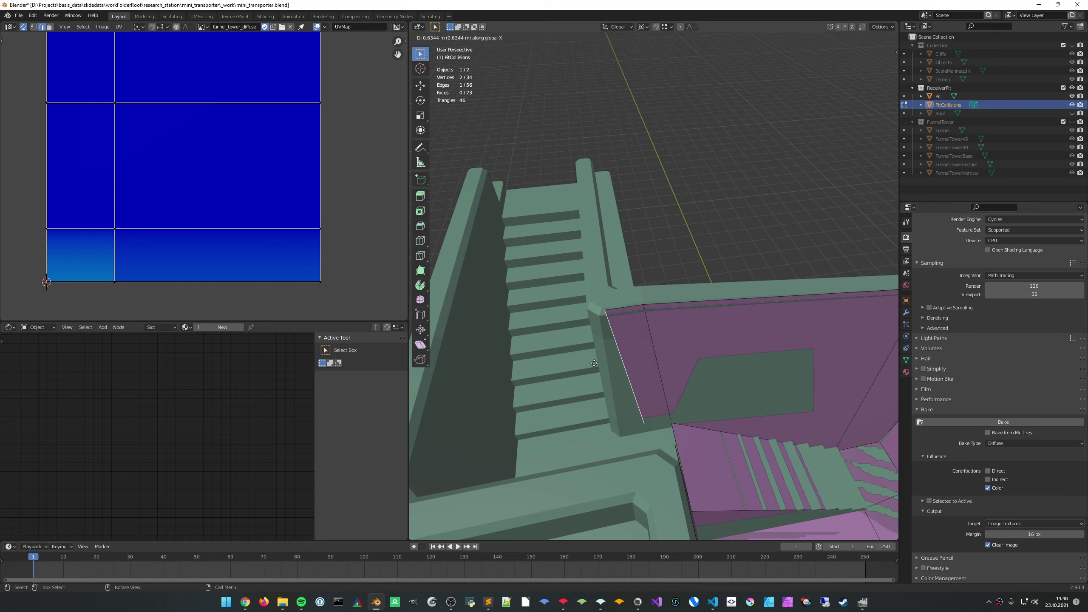
left_click(590, 363)
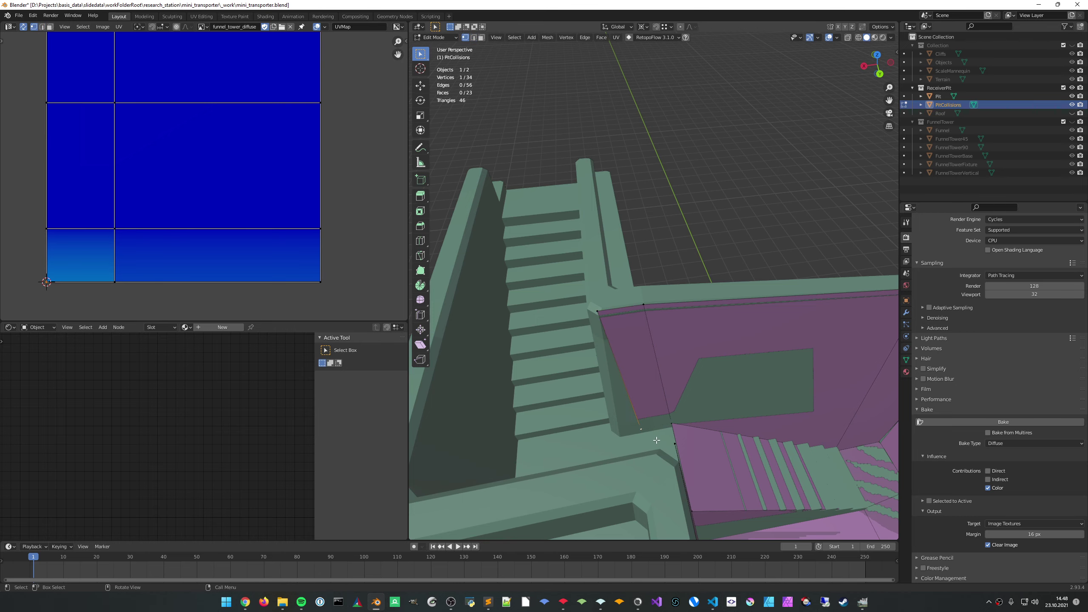
Try to snap the extruded edge's lower vertex horizontally to its upper vertex with Z locked
middle_click_drag(655, 441, 654, 436)
key("g")
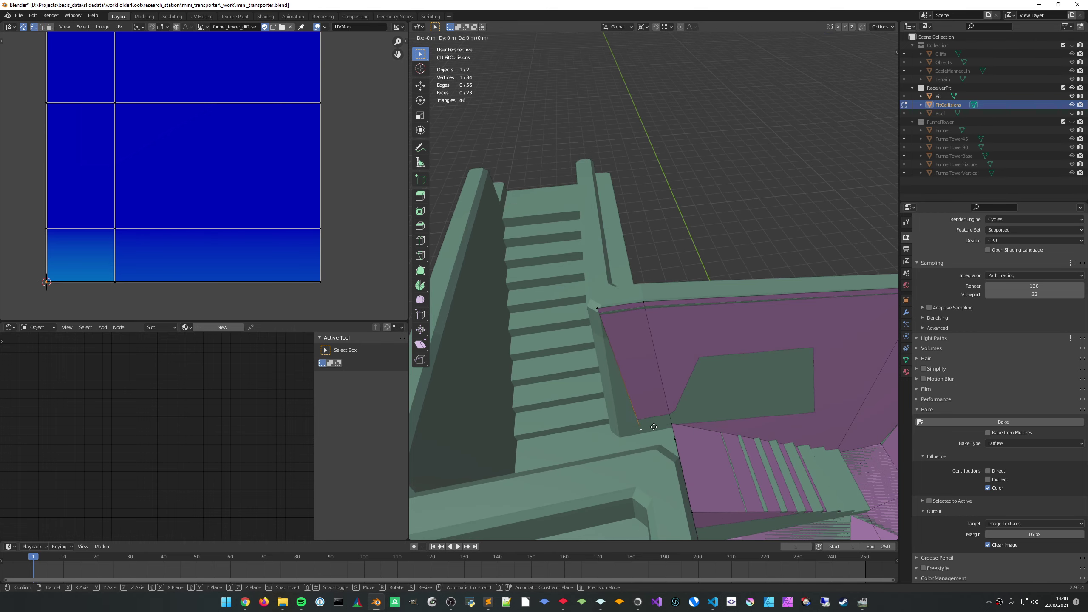
key("shift+z")
key("ctrl")
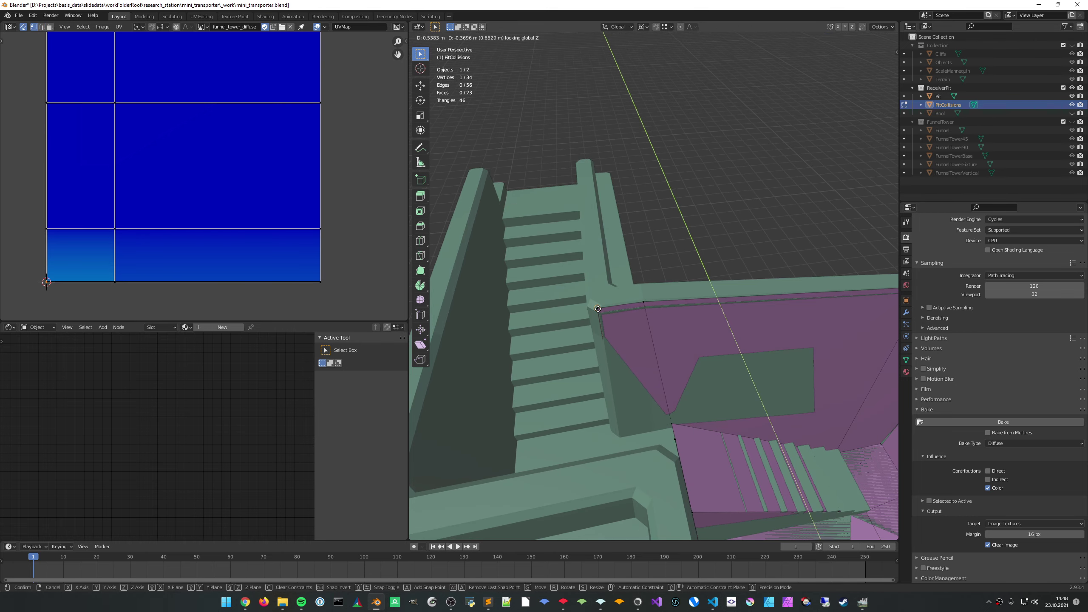
left_click(636, 441)
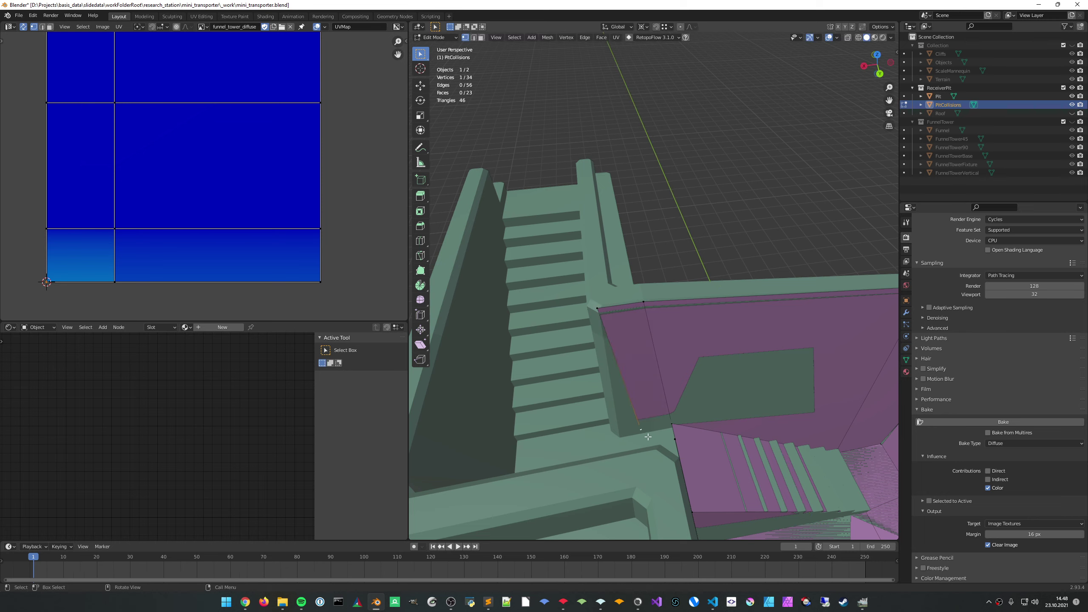
key("g")
key("z")
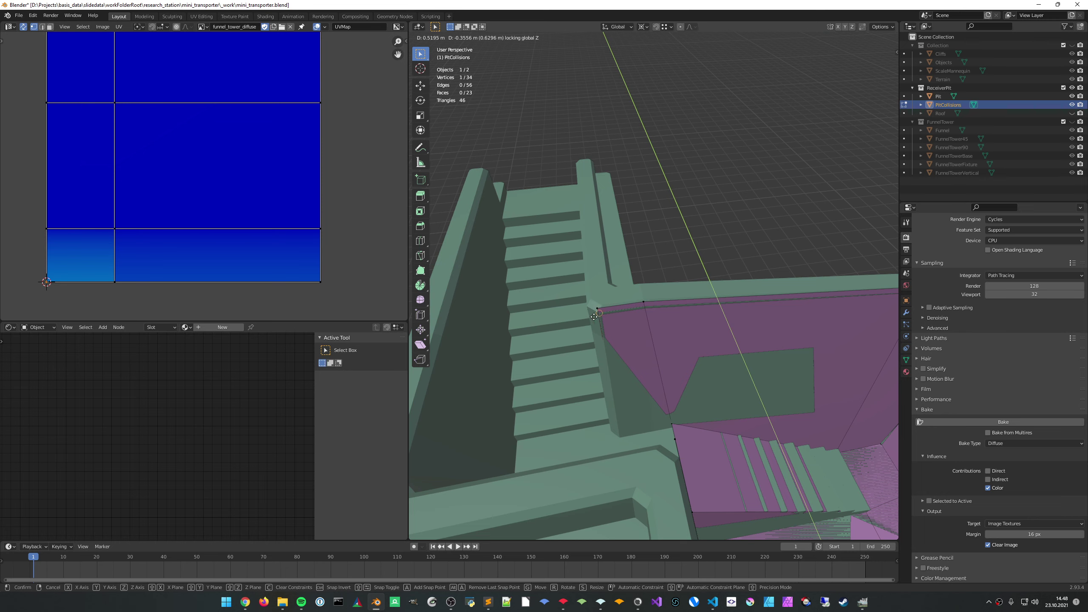
left_click(641, 377)
middle_click_drag(642, 377, 659, 354)
middle_click_drag(699, 399, 709, 343)
key("a")
left_click(692, 388)
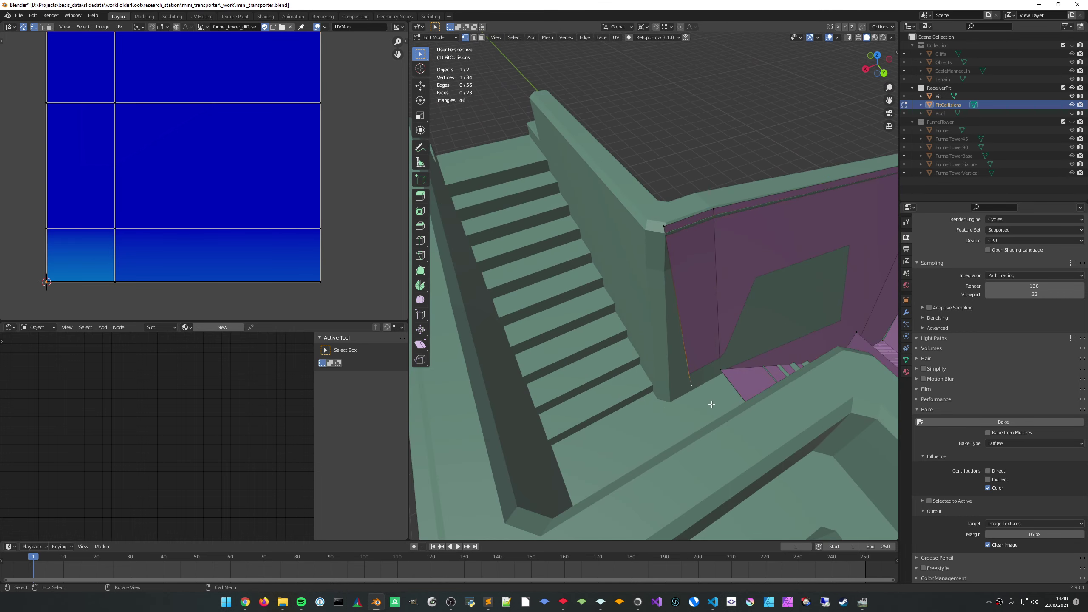
Align the extruded edge's lower vertex with the vertex above it, keeping Z locked, about 0.54 m in X and -0.37 m in Y
key("g")
key("shift+z")
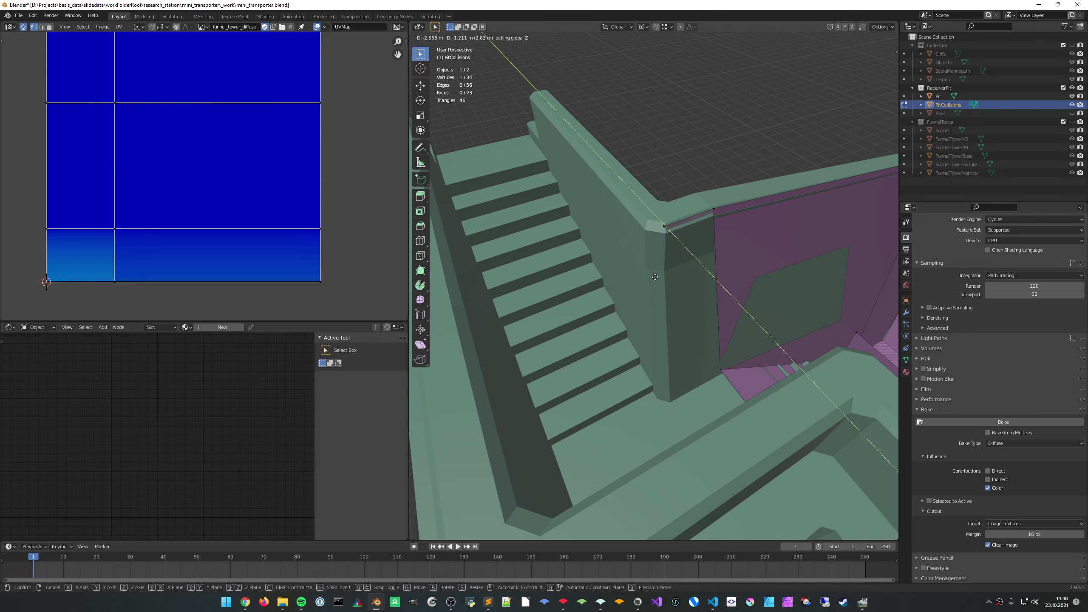
left_click(663, 226)
middle_click_drag(674, 253, 664, 403)
key("g")
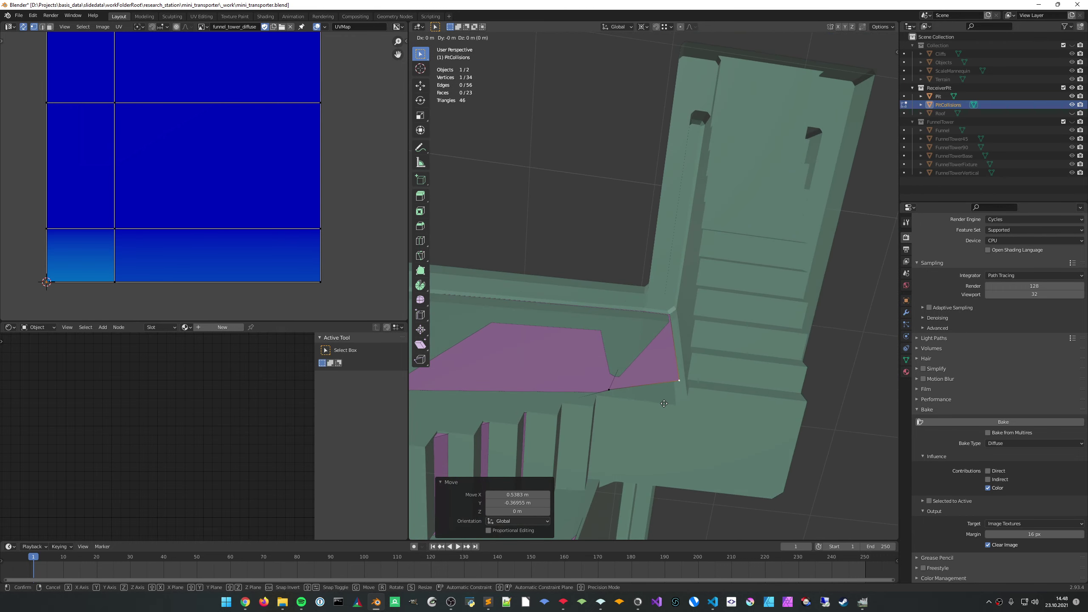
key("x")
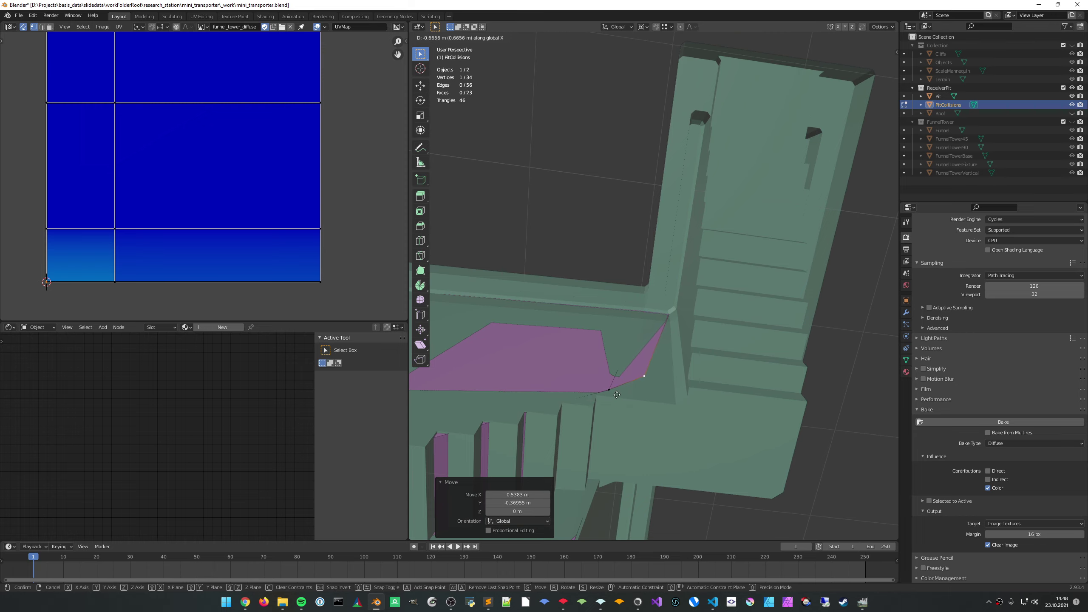
key("y")
Move the extruded wall edge about 0.16 m along X to the staircase corner
middle_click_drag(629, 397, 647, 326)
key("2")
left_click(637, 281)
scroll(647, 325, "up", 2)
key("g")
key("x")
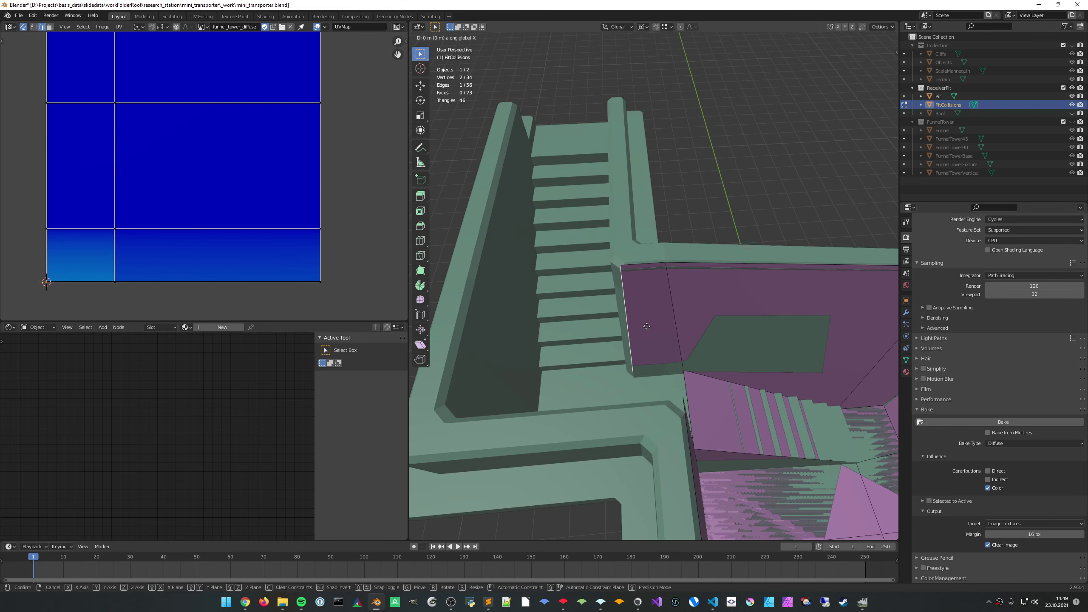
left_click(641, 326)
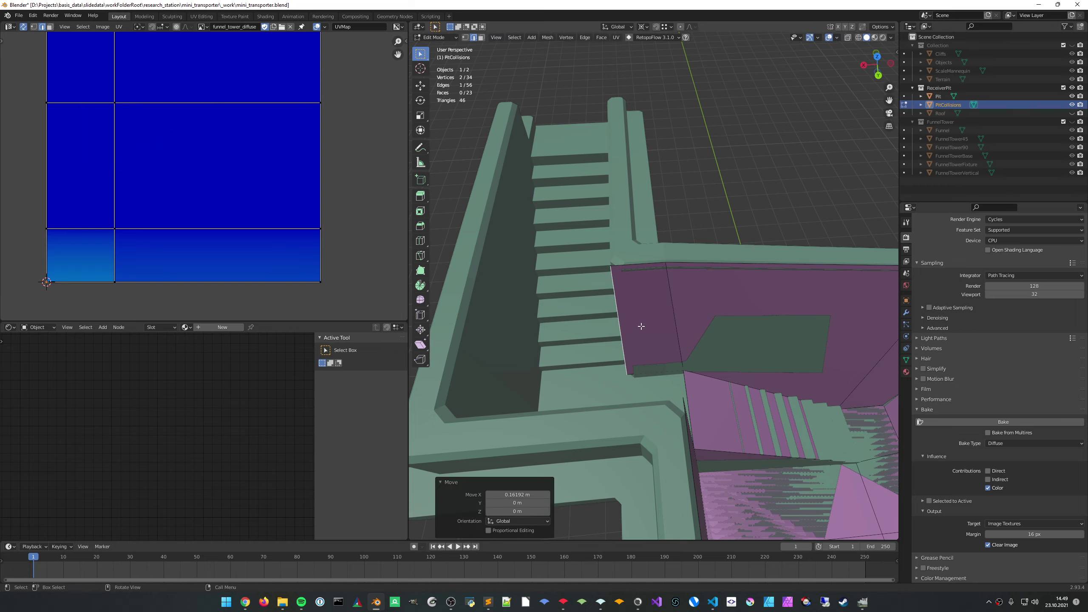
Extrude the opposite vertical wall edge about 3.02 m along X to cover the landing's back wall
middle_click_drag(642, 326, 621, 315)
middle_click_drag(594, 145, 752, 322)
left_click(682, 257)
key("g")
key("y")
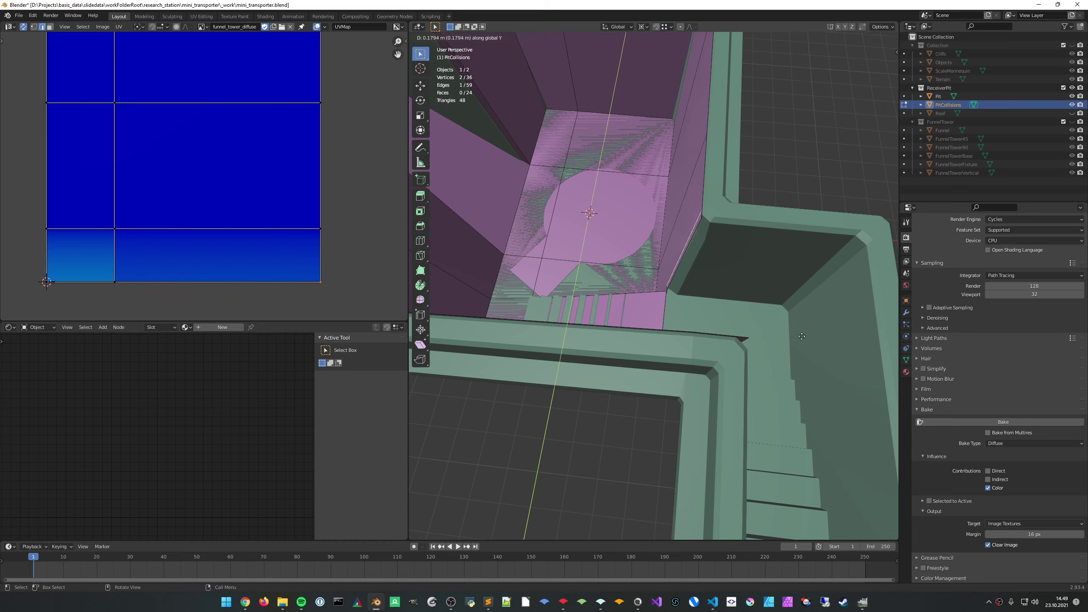
key("x")
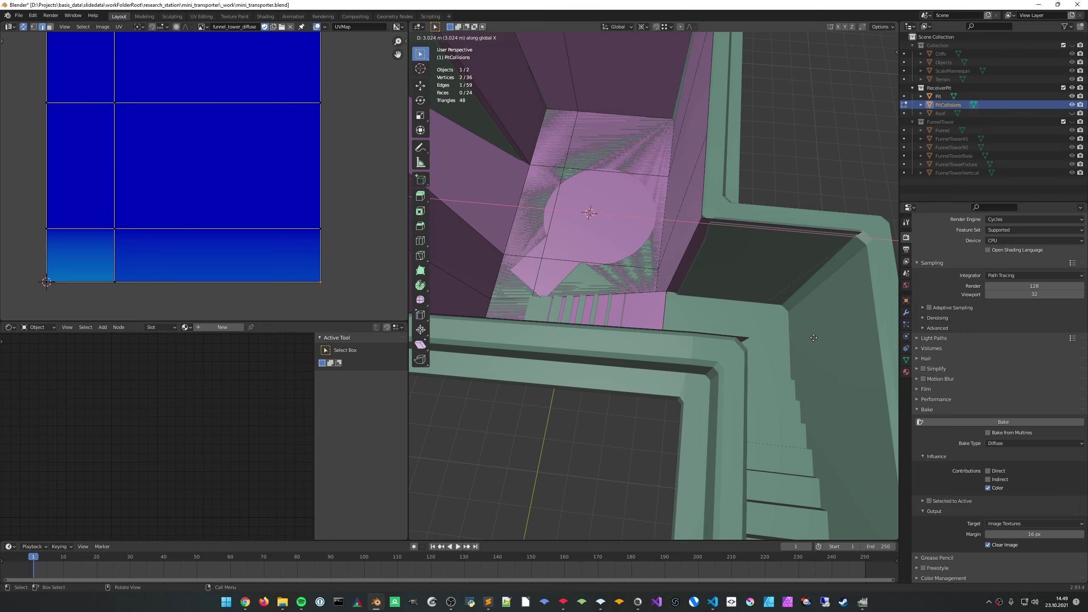
left_click(814, 338)
Move the landing wall's new outer edge about 0.14 m further along X
middle_click_drag(813, 337, 793, 323)
key("g")
key("x")
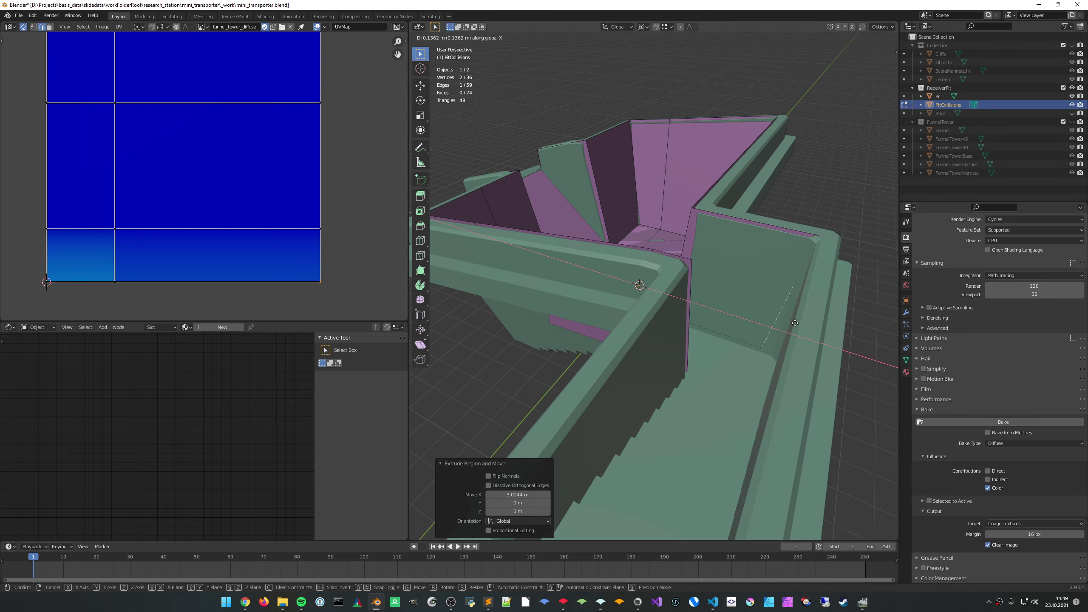
left_click(794, 323)
Move the landing wall's lower outer vertex about 0.6 m along X toward the landing's back corner, keeping Z locked
middle_click_drag(794, 322, 718, 309)
key("1")
left_click(702, 357)
key("g")
key("z")
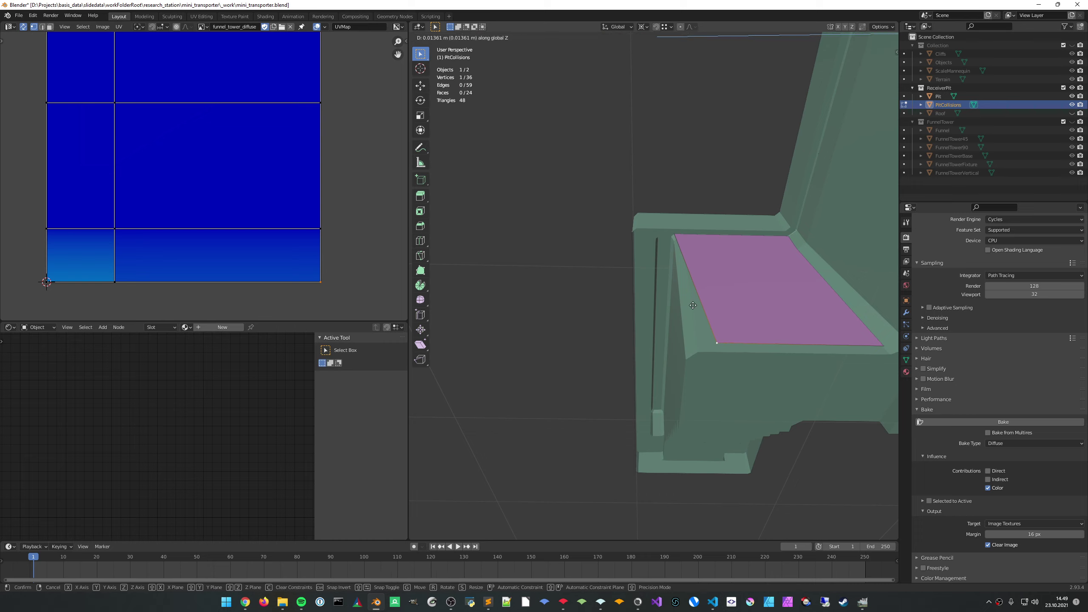
left_click(675, 232)
key("g")
key("shift+z")
left_click(698, 300)
middle_click_drag(707, 337, 732, 351)
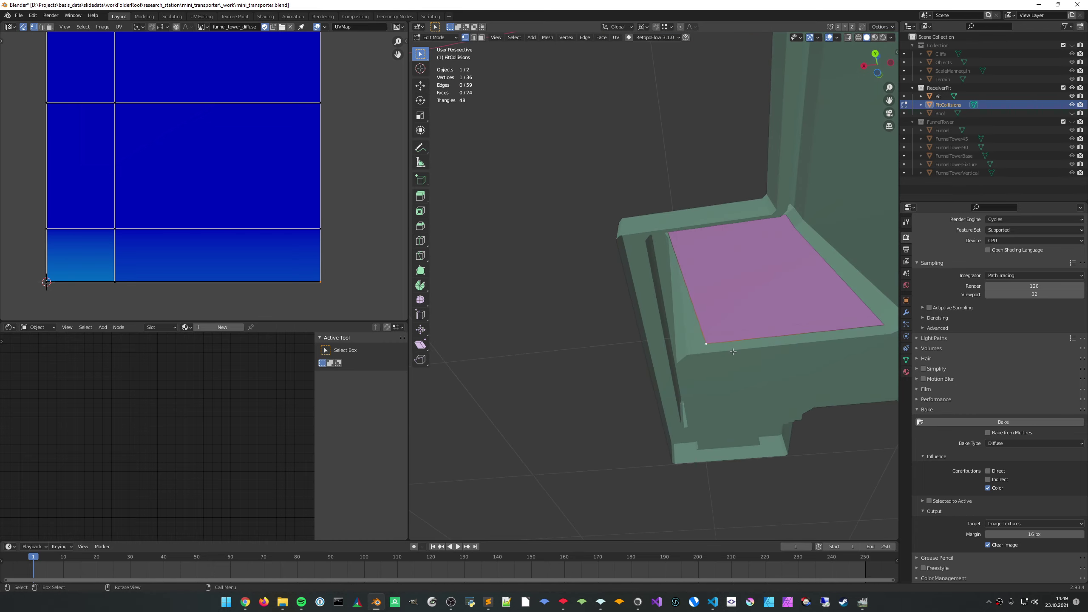
key("g")
key("shift+z")
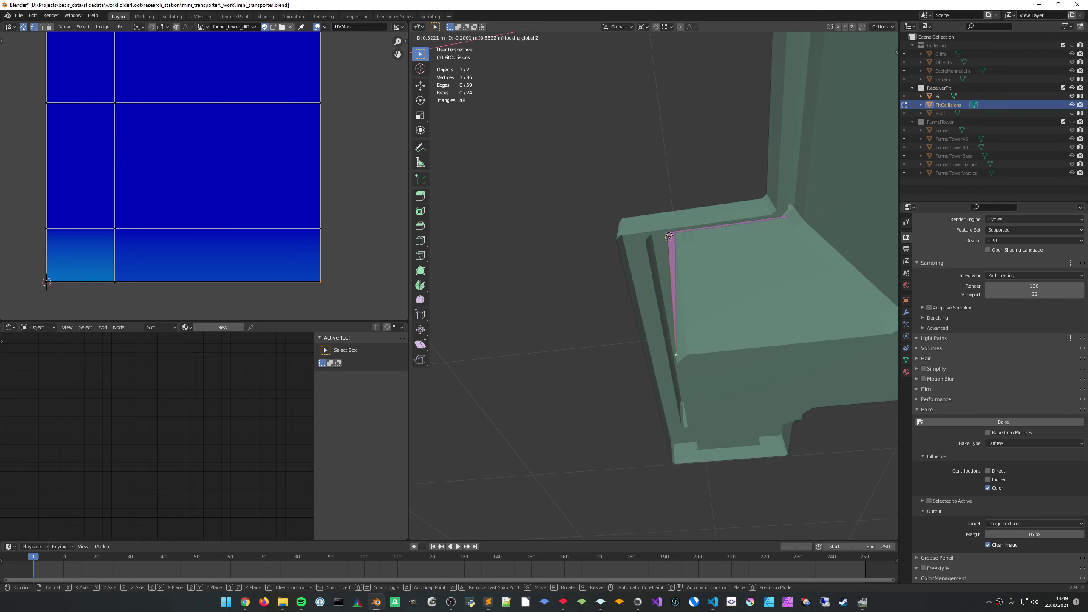
left_click(719, 269)
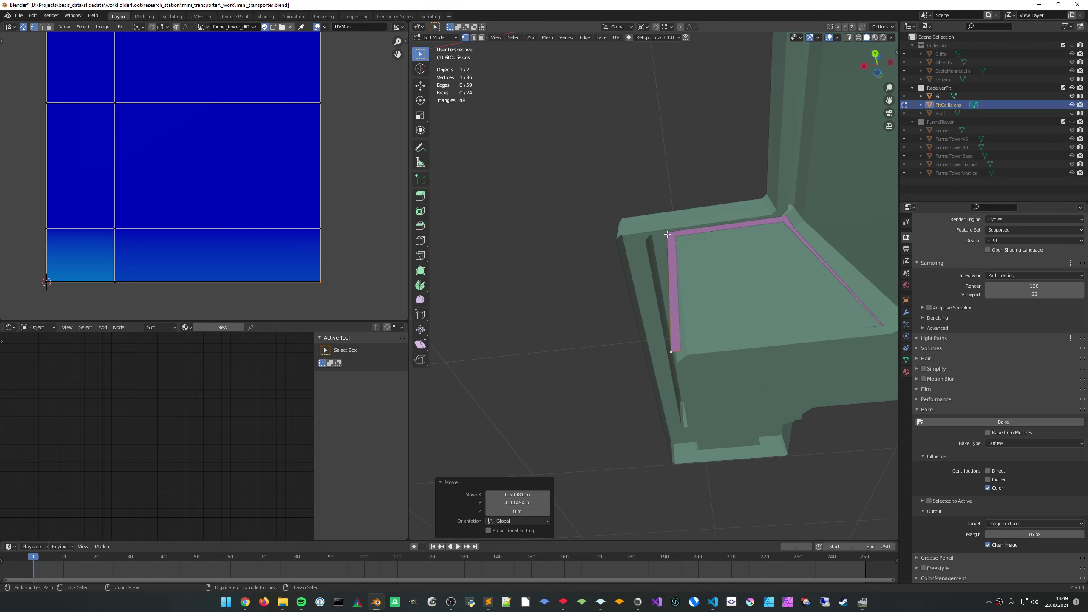
Hide the Pit object and align the landing wall's lower outer vertex with the vertex above it in front view, keeping Z locked
middle_click_drag(720, 269, 687, 342)
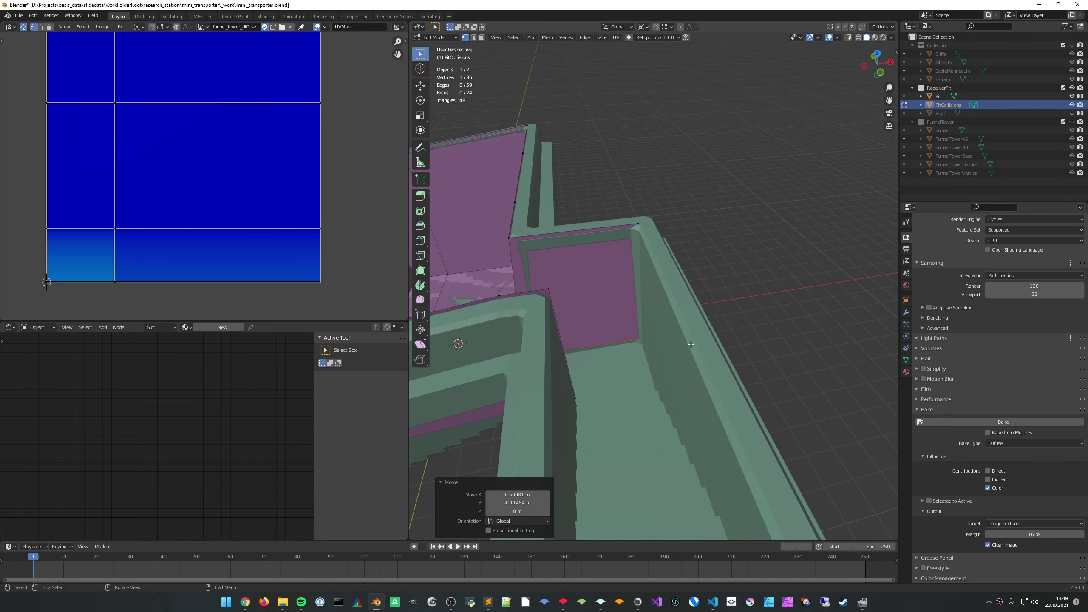
left_click(1072, 96)
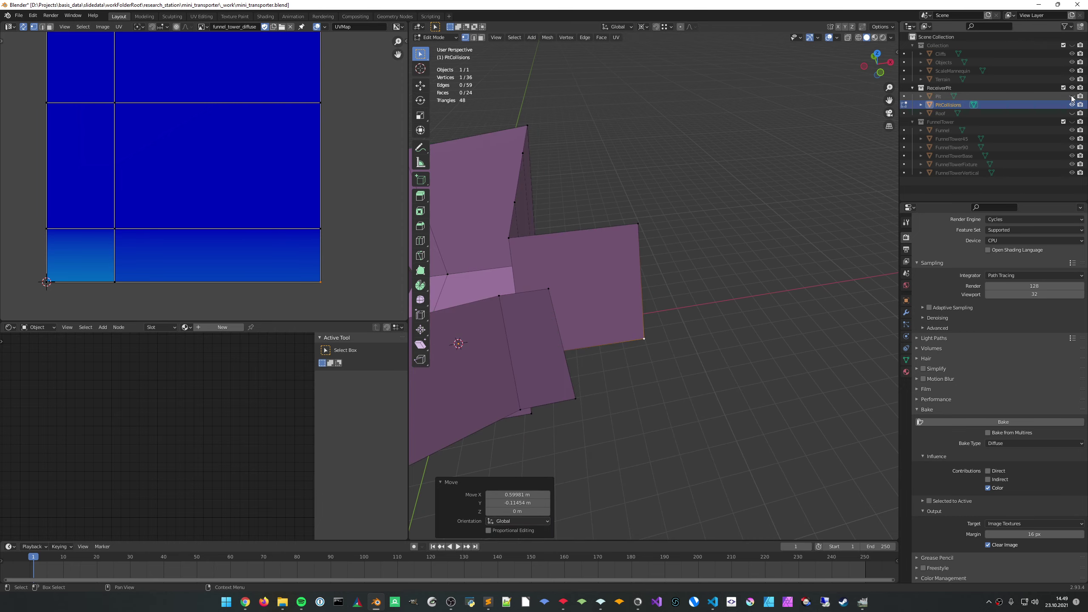
middle_click_drag(710, 308, 686, 294)
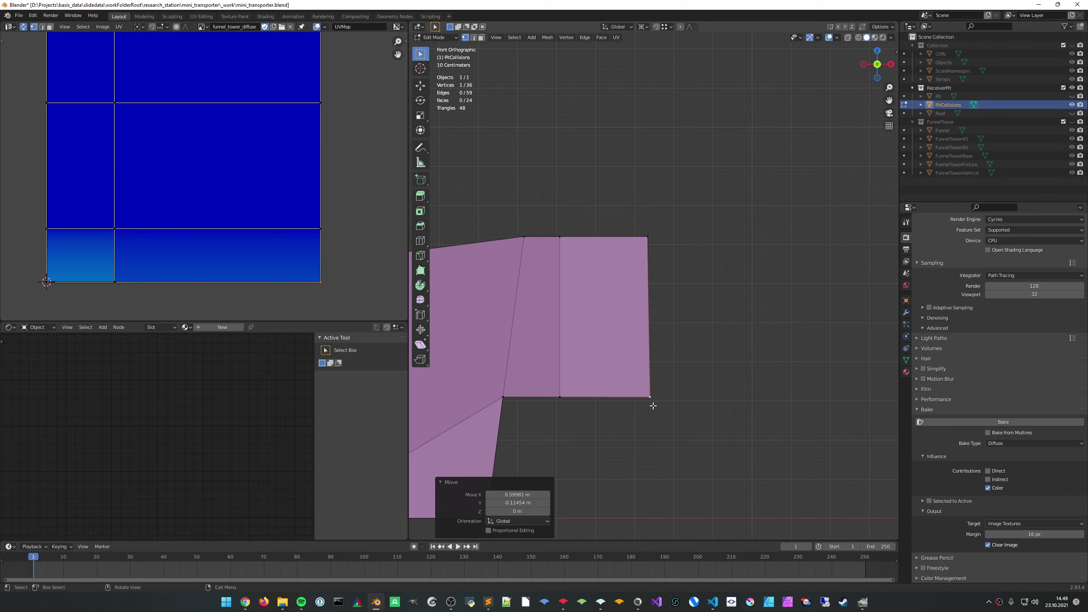
key("g")
key("z")
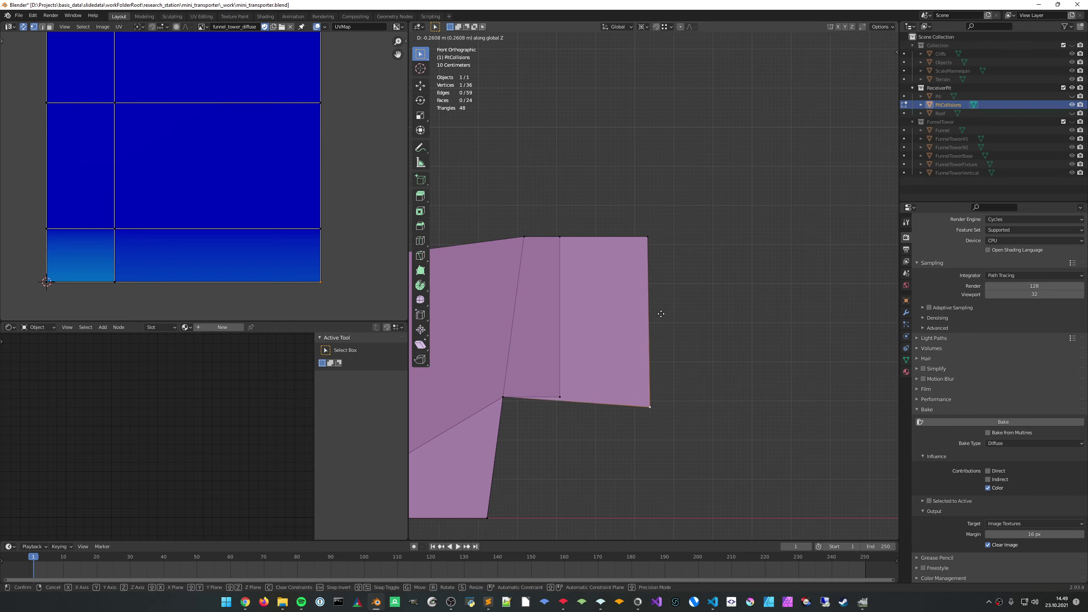
key("shift+z")
left_click(648, 237, "ctrl")
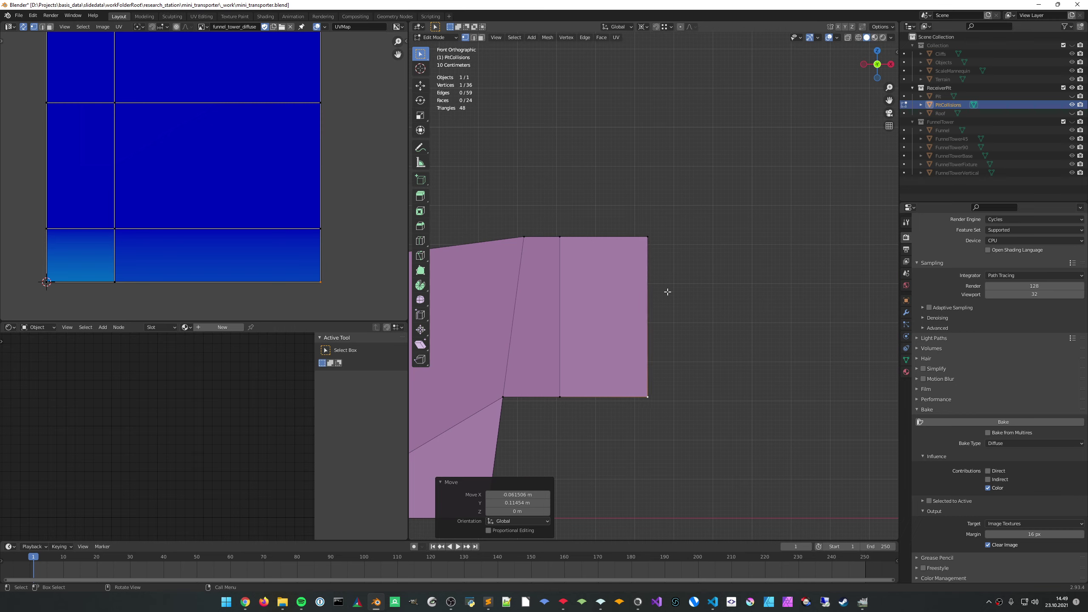
Align the opposite wall's lower outer vertex with the vertex above it, about 0.37 m along Y with Z locked
middle_click_drag(602, 314, 619, 358)
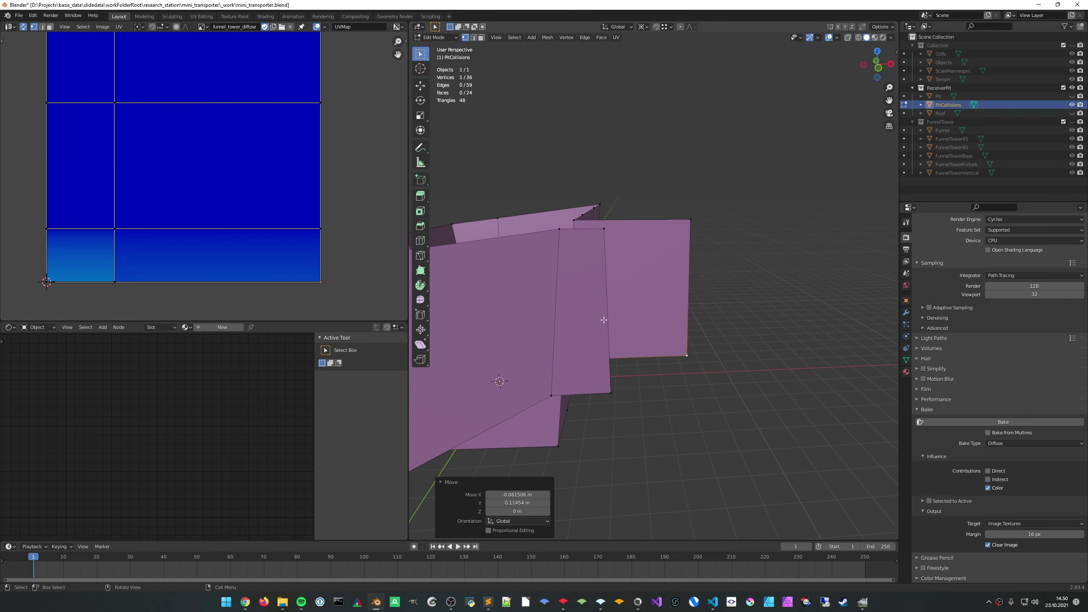
left_click(620, 393)
key("KP_1")
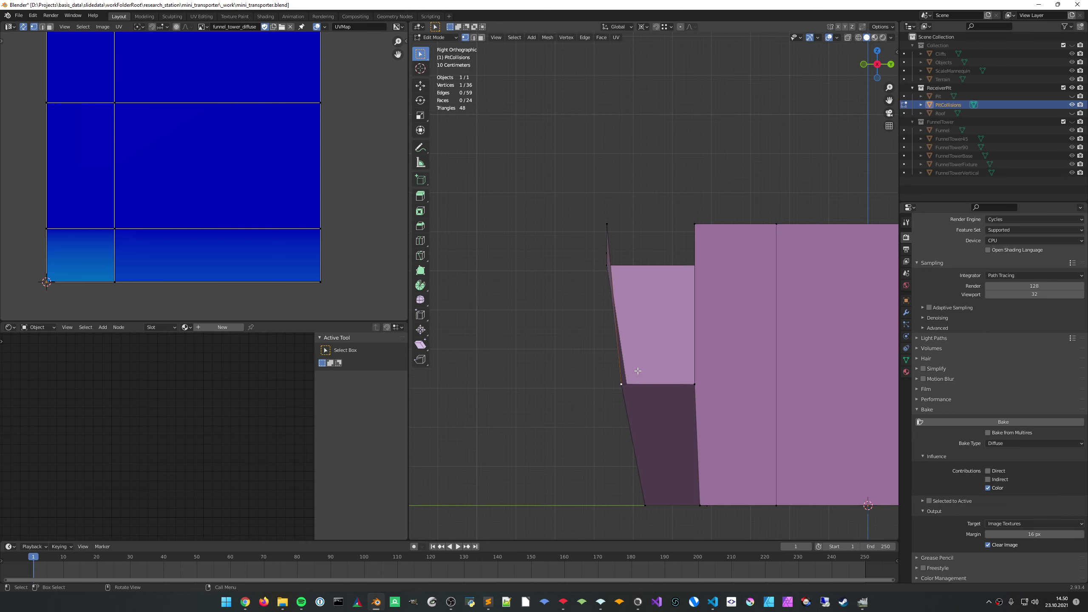
key("g")
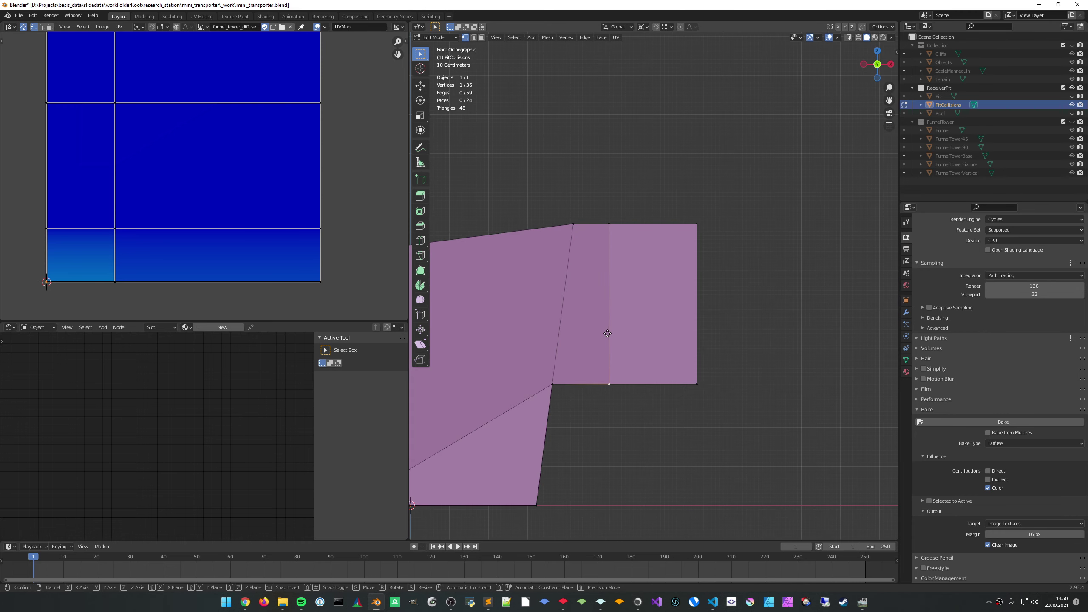
key("shift+z")
left_click(609, 223)
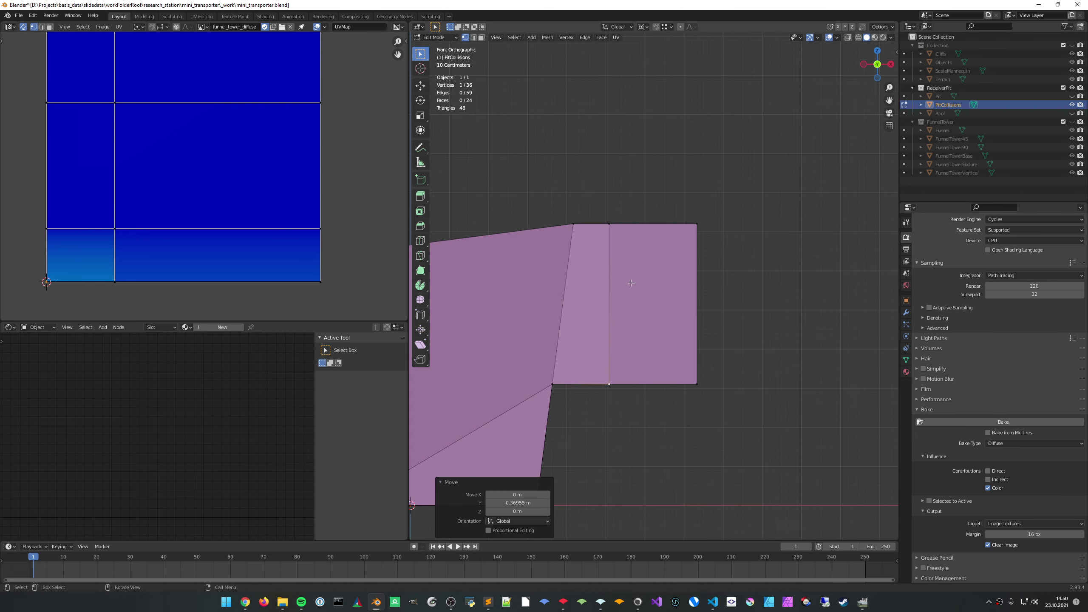
middle_click_drag(629, 282, 654, 306)
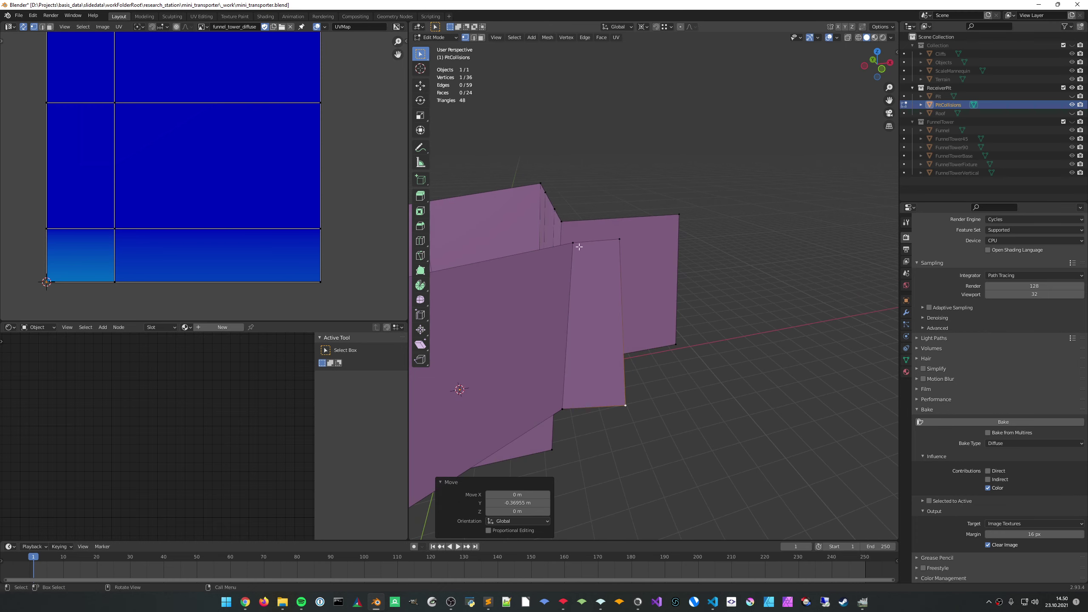
Check the wall edges in side and front view, and show the Pit object again around the stair landing
middle_click_drag(662, 379, 648, 349)
key("KP_3")
key("KP_1")
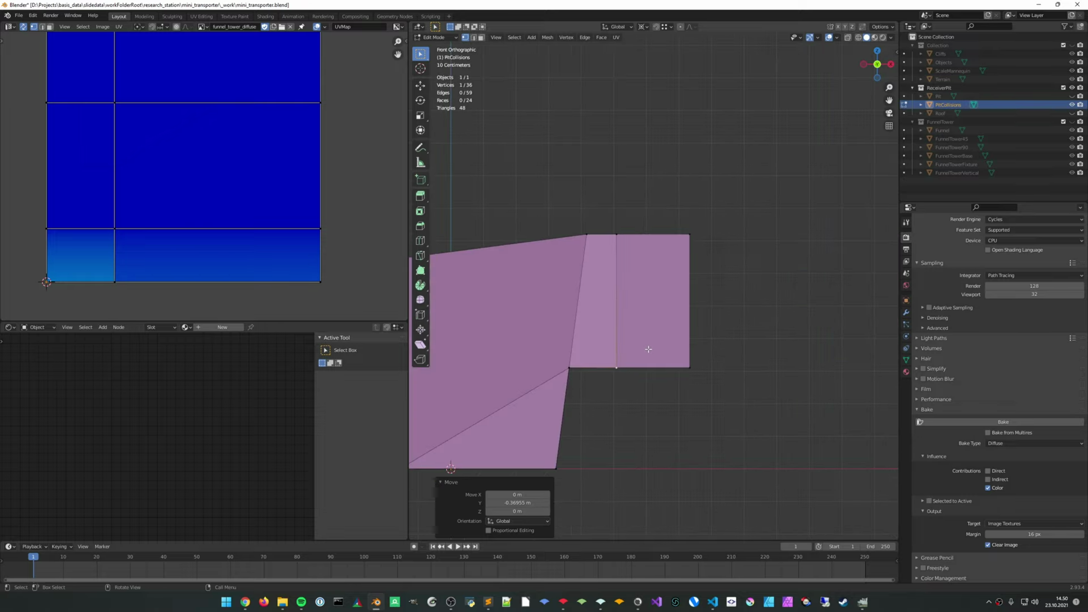
middle_click_drag(650, 306, 662, 294)
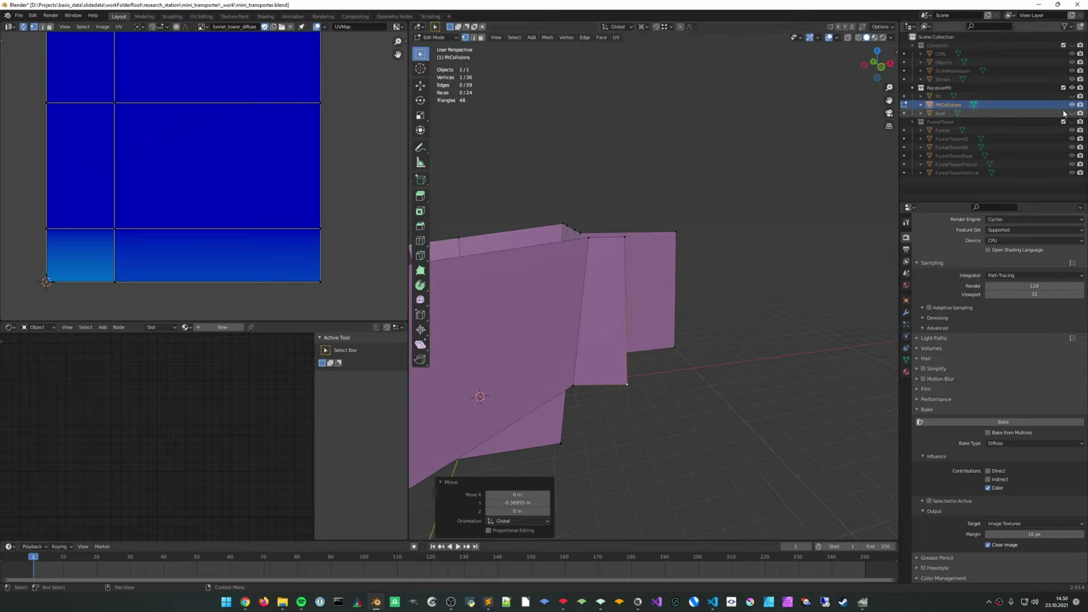
left_click(1072, 96)
middle_click_drag(612, 185, 605, 279)
scroll(604, 278, "up", 2)
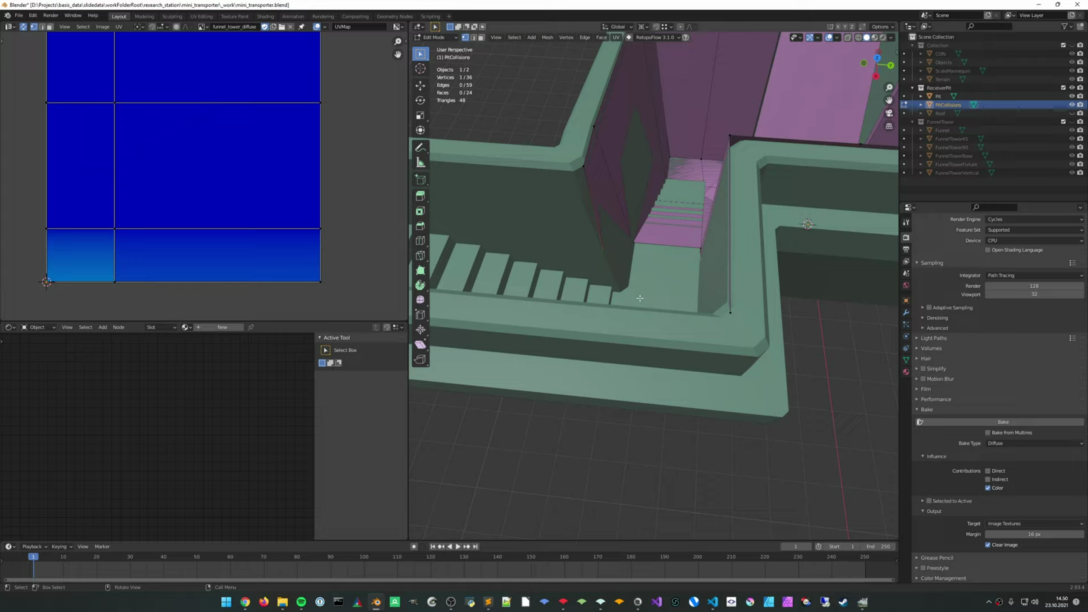
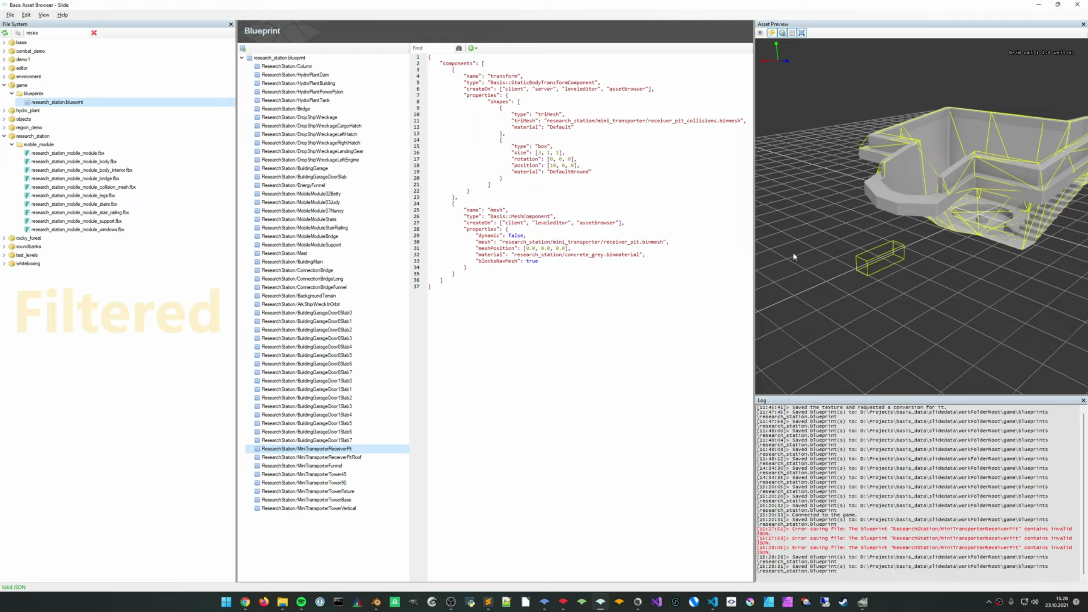
Switch to the Basis Asset Browser and set the receiver pit blueprint's box shape position to [0, 0, 20]
left_click(571, 165)
type("20")
key("BackSpace")
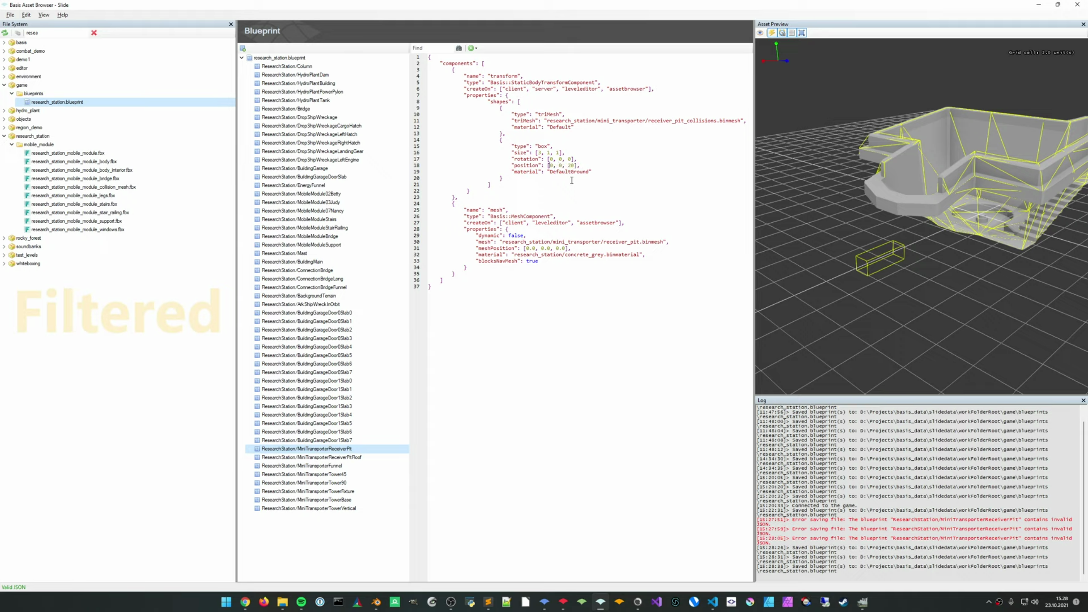
middle_click_drag(915, 235, 829, 247)
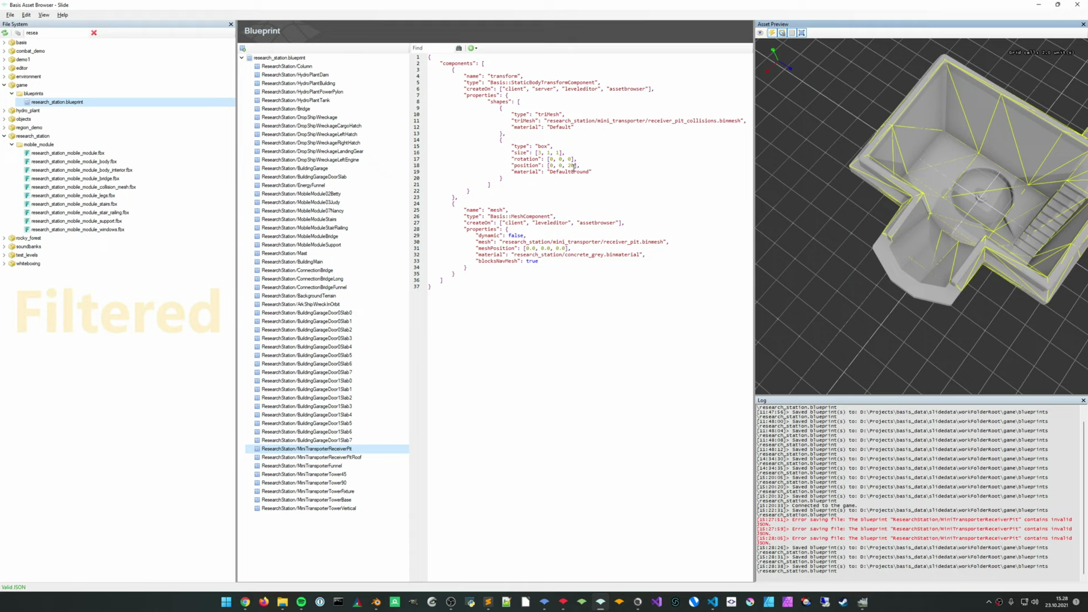
Change the box shape's position to [10, 0, -20] in the receiver pit blueprint
left_click(567, 166)
type("-")
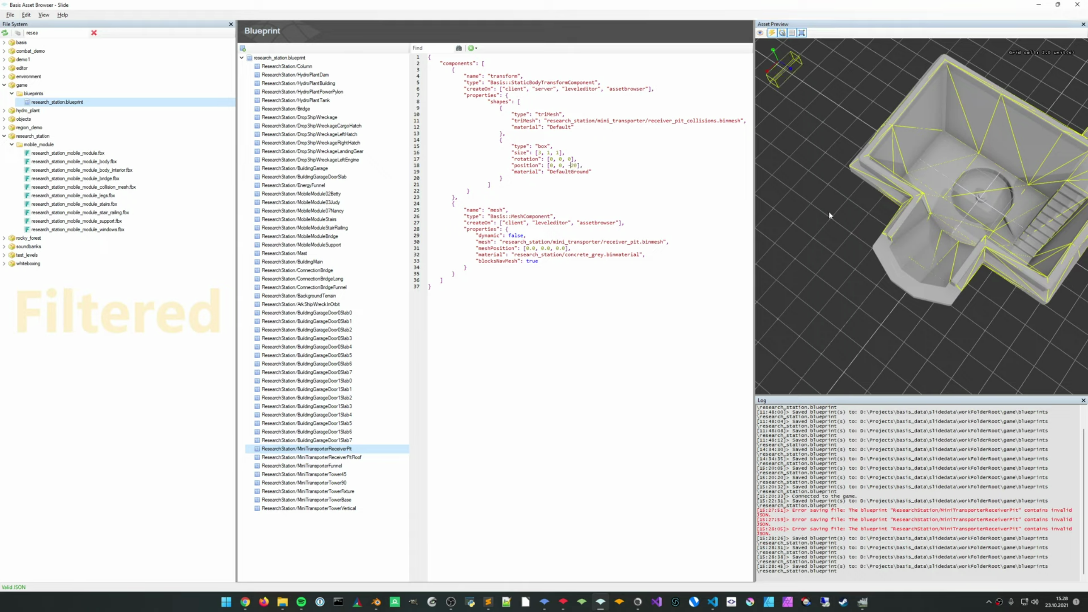
left_click(551, 166)
type("1")
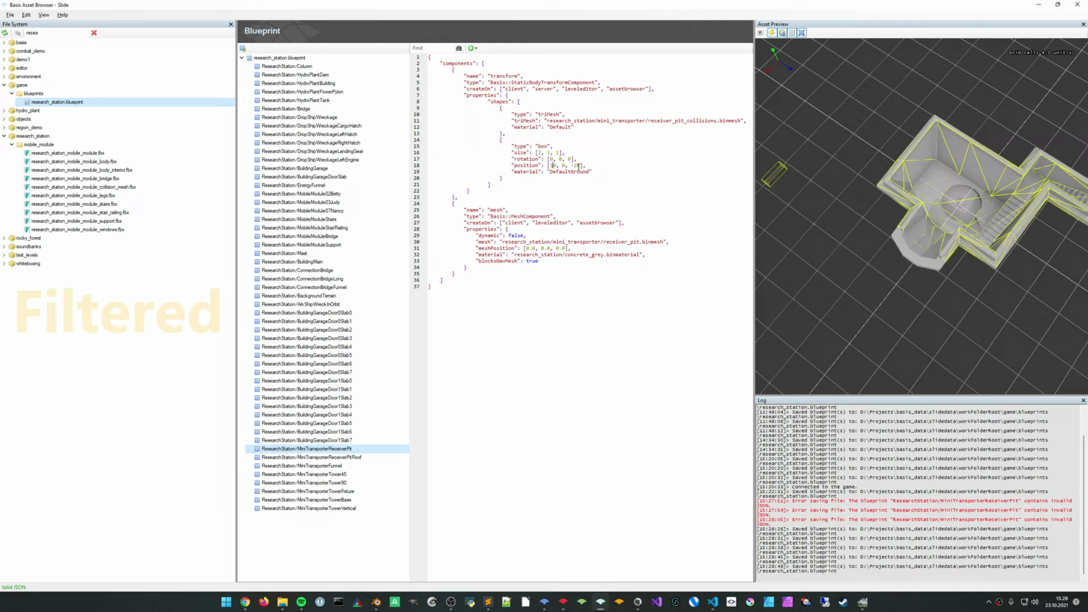
Reset the box shape's position to [0, 0, 0] in the receiver pit blueprint
left_click(576, 165)
key("BackSpace")
type("2")
key("BackSpace")
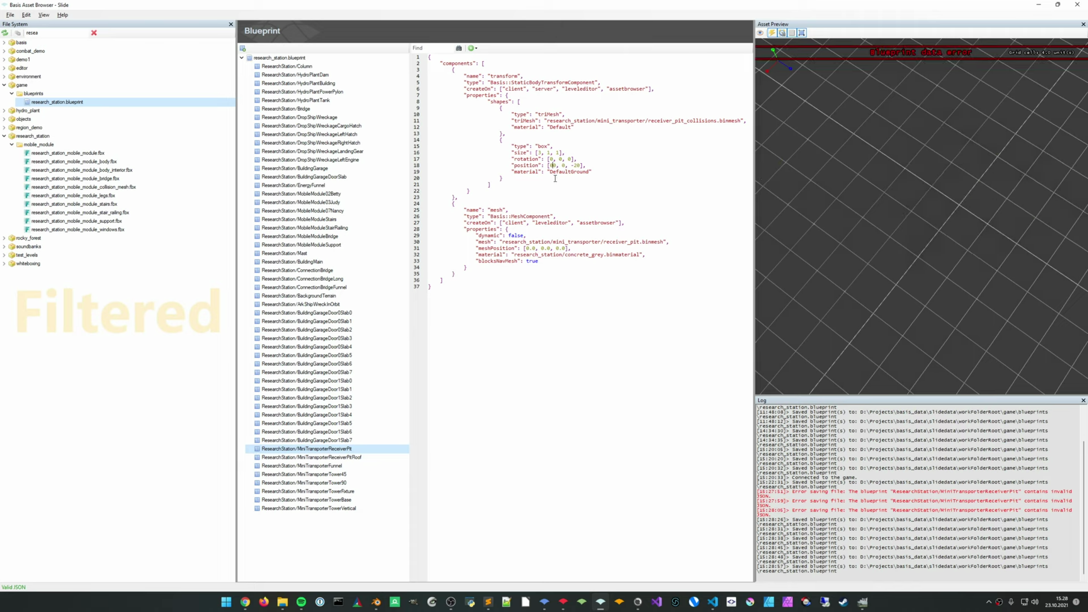
key("BackSpace")
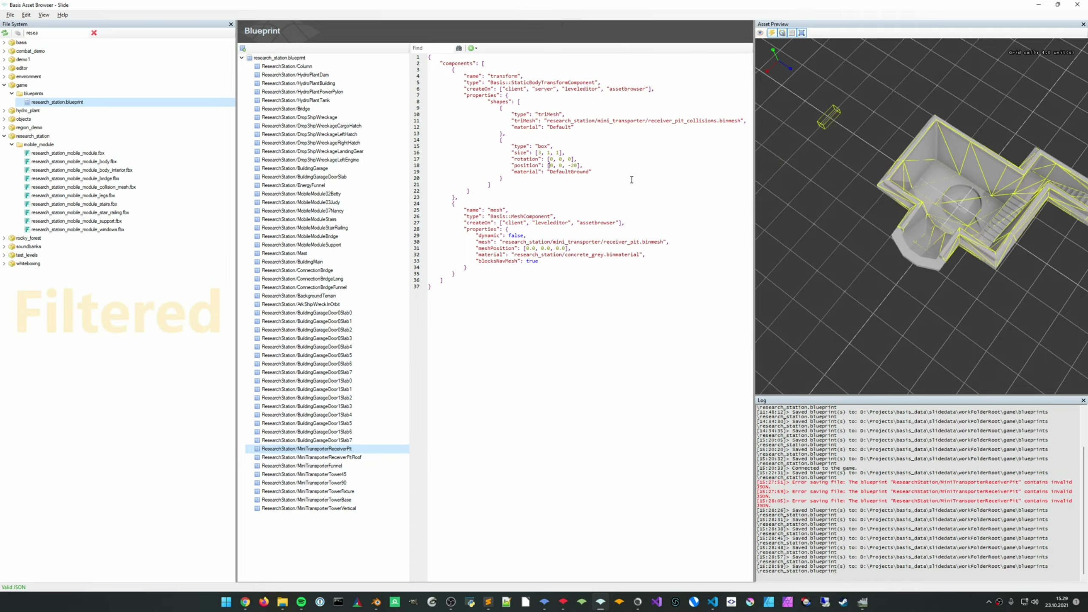
middle_click_drag(813, 208, 812, 206)
left_click(574, 165)
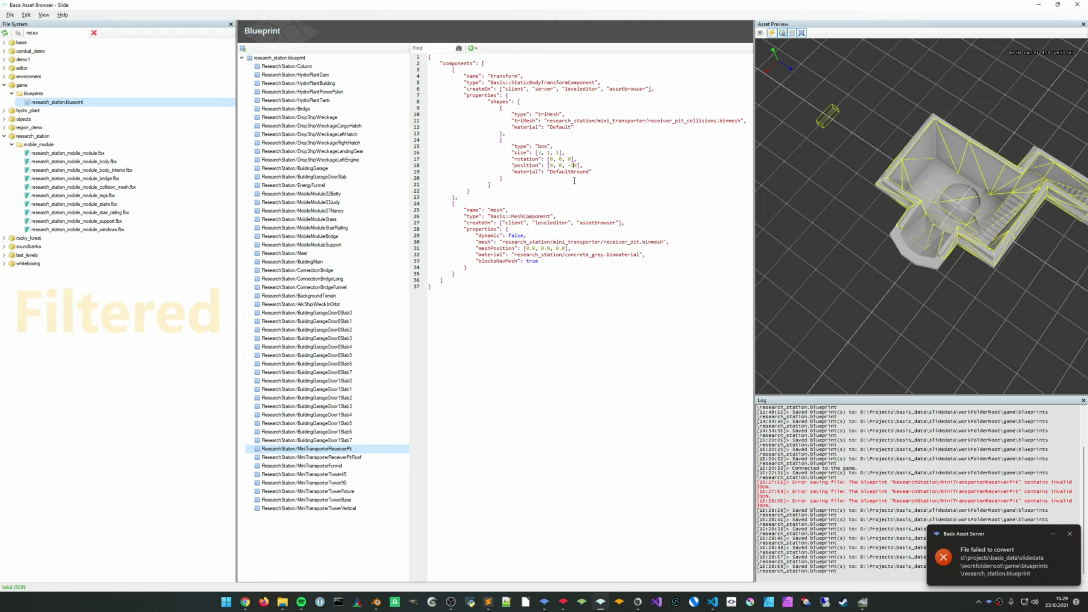
key("BackSpace")
key("BackSpace")
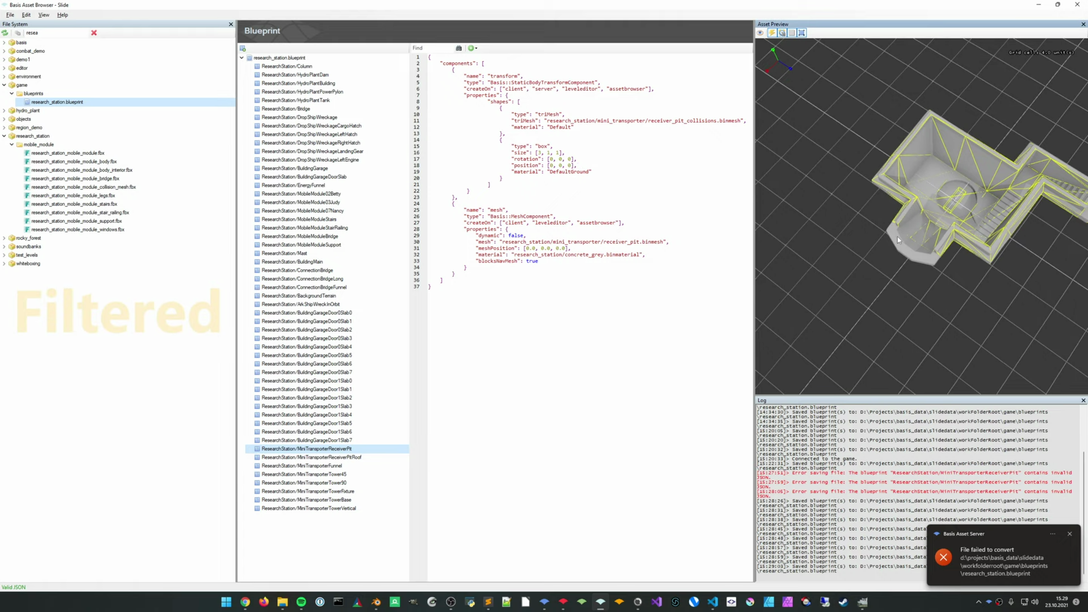
Set the box shape's size to [3, 1, 10] and view it in the asset preview
left_click(541, 152)
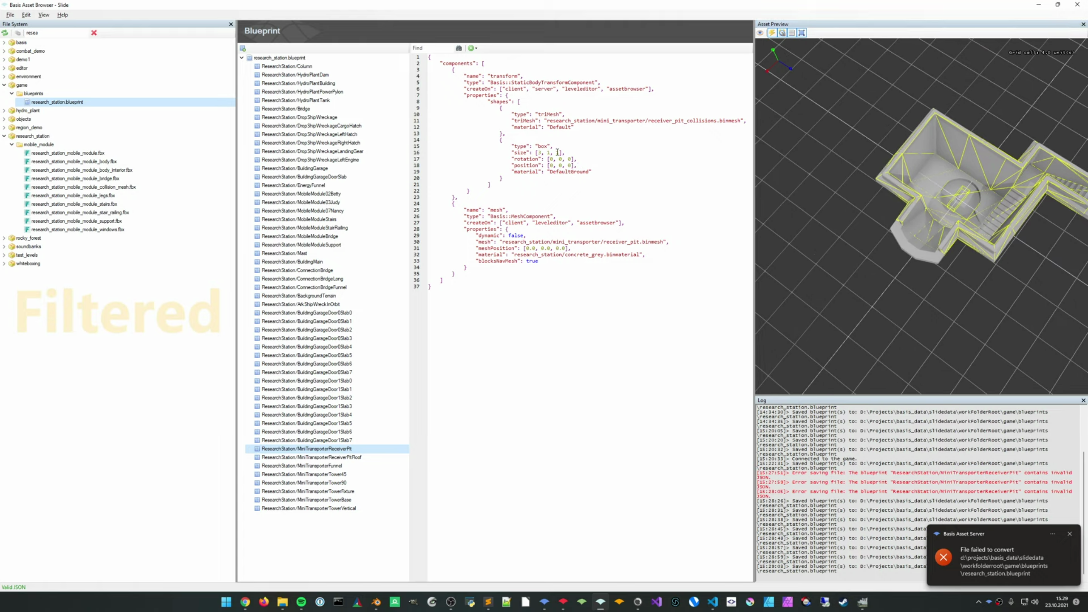
left_click(558, 153)
type("0")
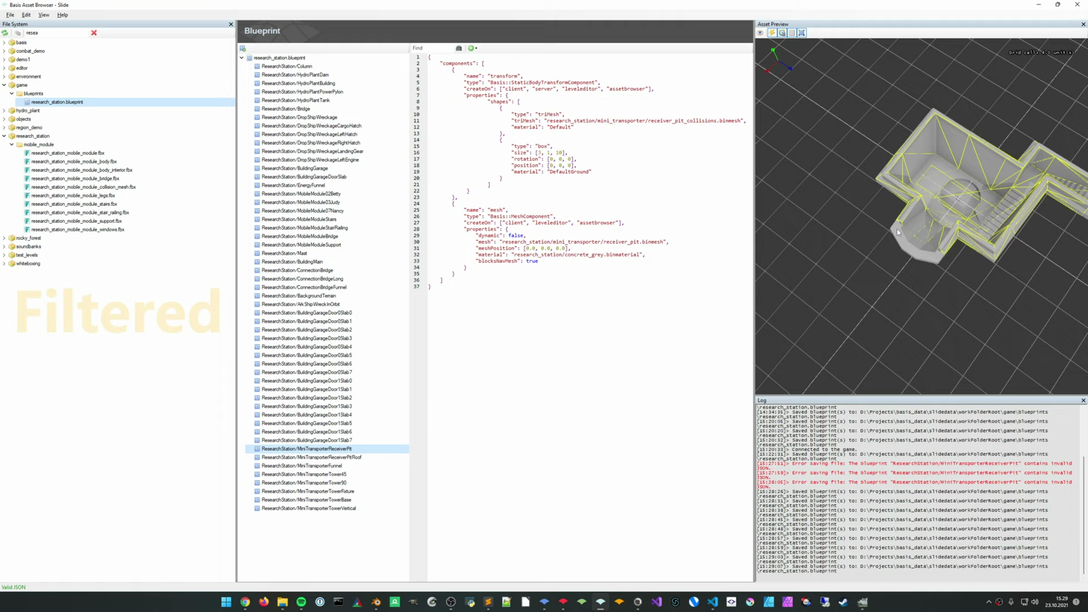
middle_click_drag(899, 233, 911, 240)
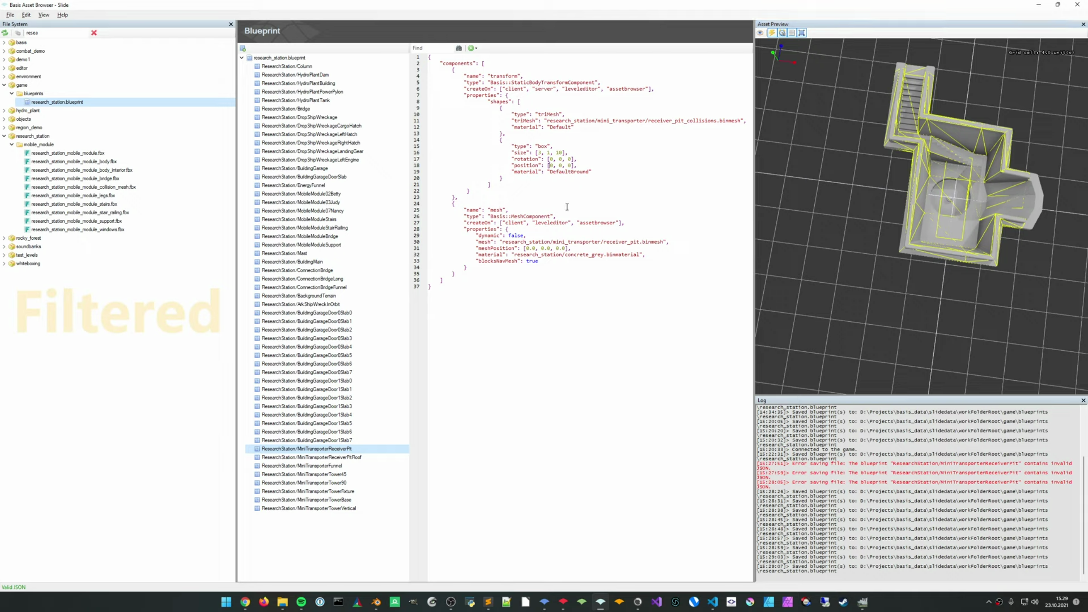
Set the box shape's position to [10, 10, 0] and save the blueprint
type("1")
key("ctrl+s")
middle_click_drag(868, 201, 788, 309)
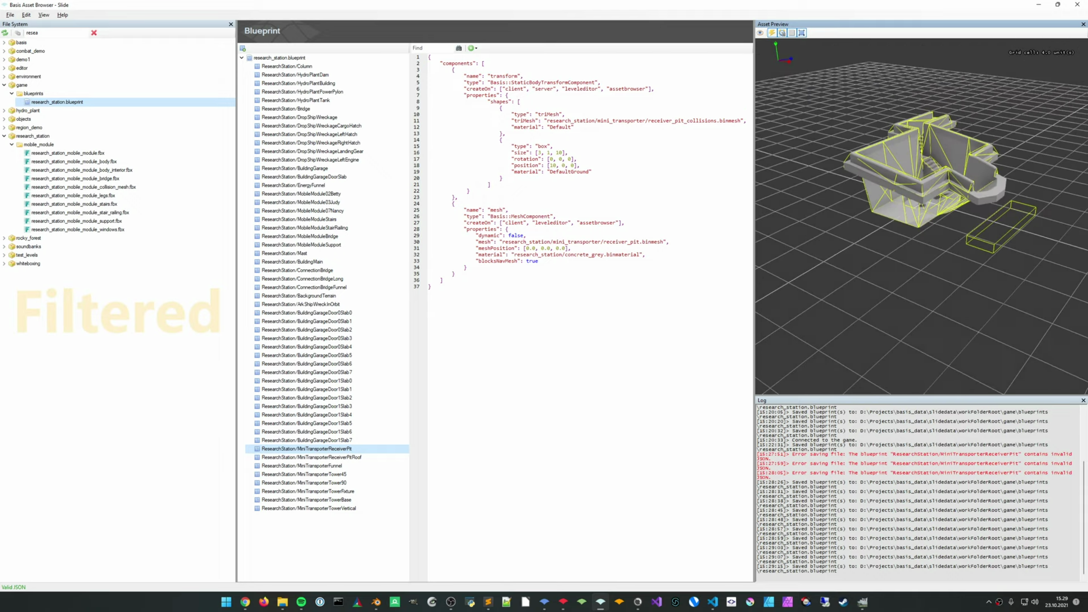
left_click(565, 165)
type("1")
key("ctrl+s")
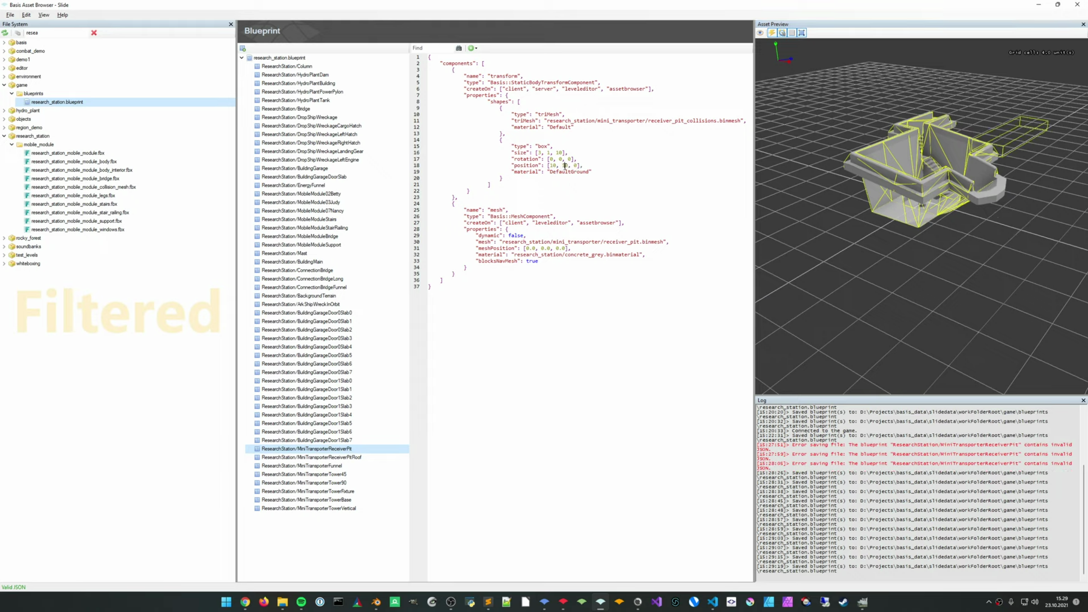
Set the box shape's Y position to 4, save the blueprint and inspect its height against the pit
key("BackSpace")
key("ctrl+s")
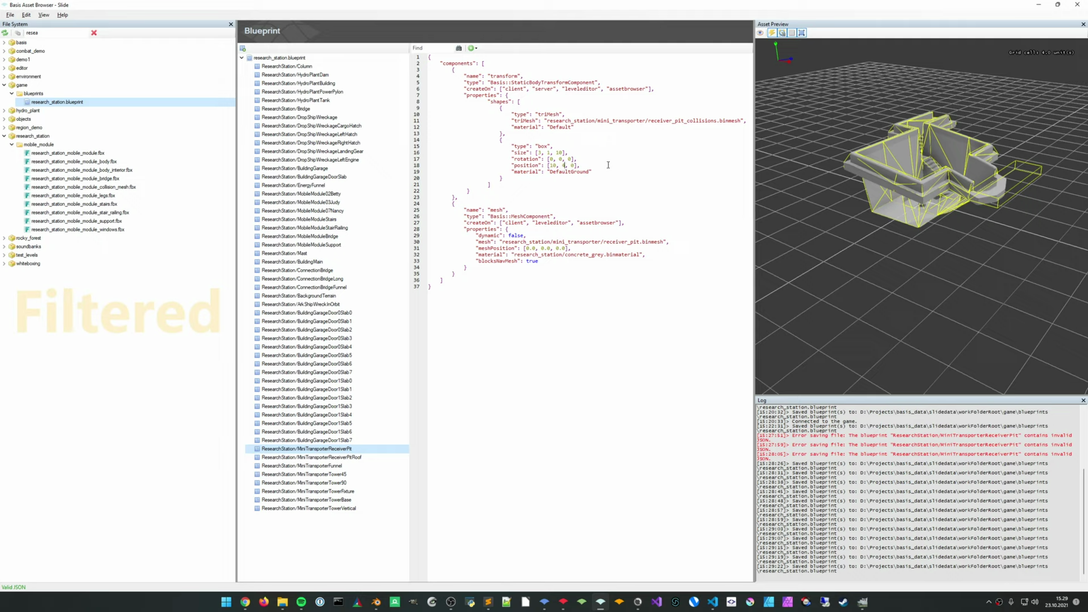
key("ctrl+s")
middle_click_drag(985, 261, 886, 233)
scroll(936, 179, "up", 5)
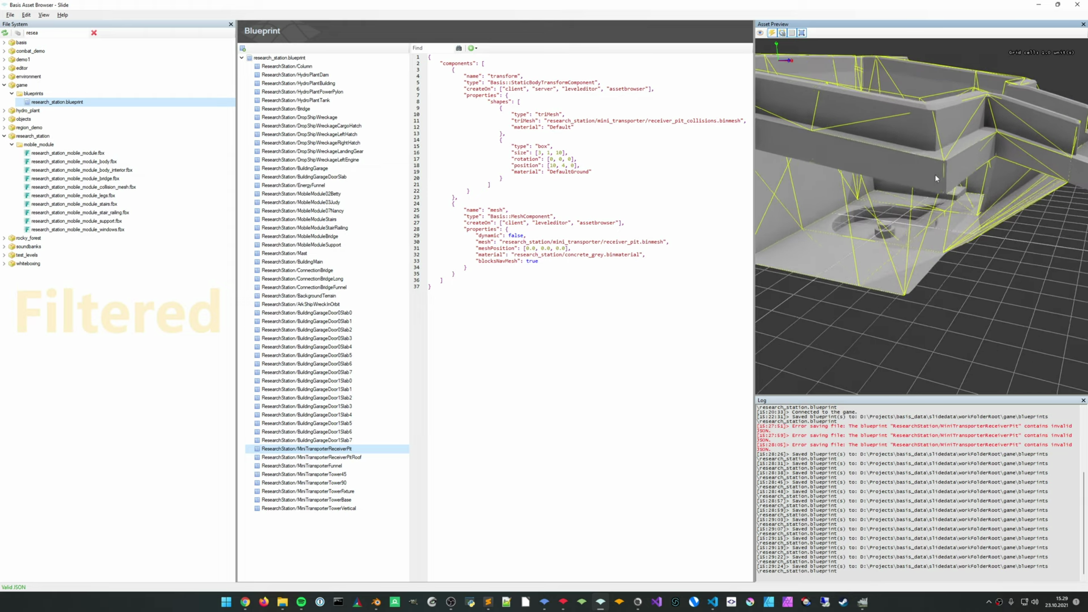
Set the box shape's X position to 8.8 in the receiver pit blueprint and save it
left_click_drag(936, 178, 861, 238)
scroll(896, 195, "up", 1)
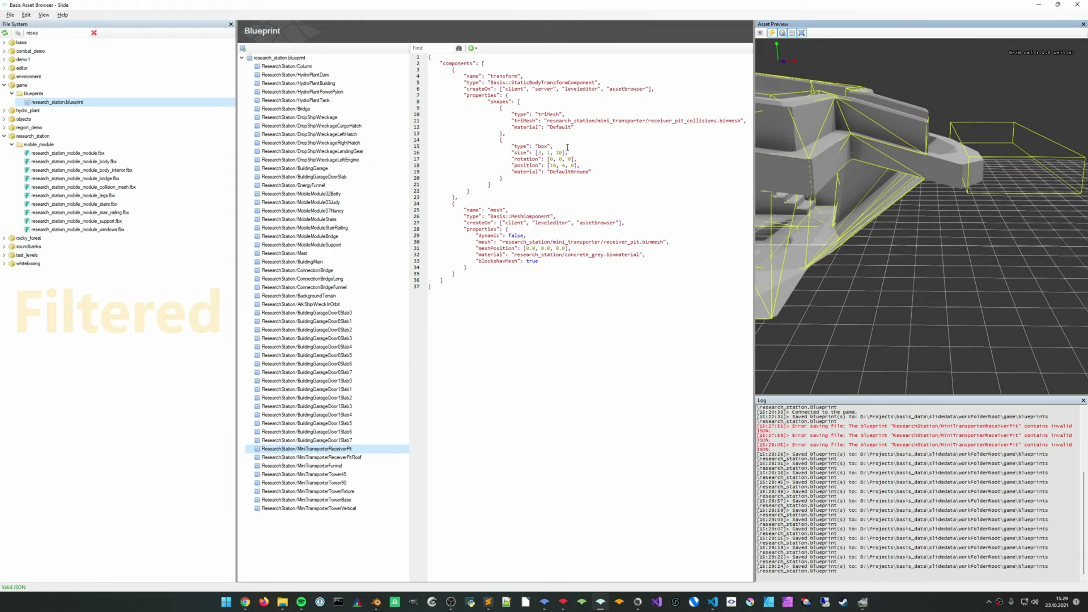
double_click(553, 165)
type("9")
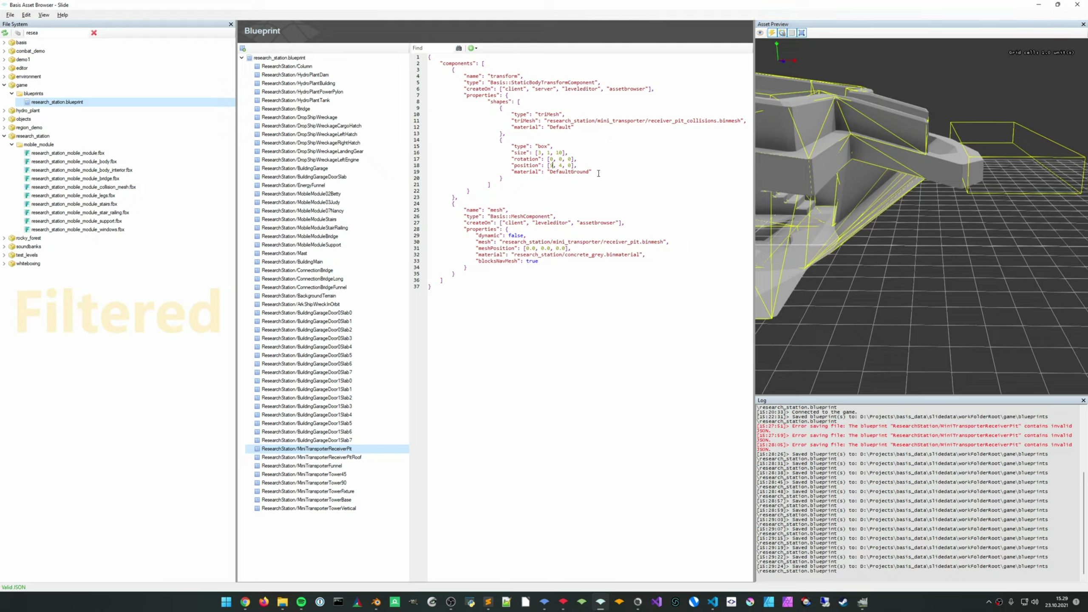
key("ctrl+s")
left_click_drag(910, 199, 885, 165)
double_click(551, 165)
type("8.8")
key("ctrl+s")
Set the box shape's Y position to 3.7 and save the blueprint
double_click(568, 165)
type("3.")
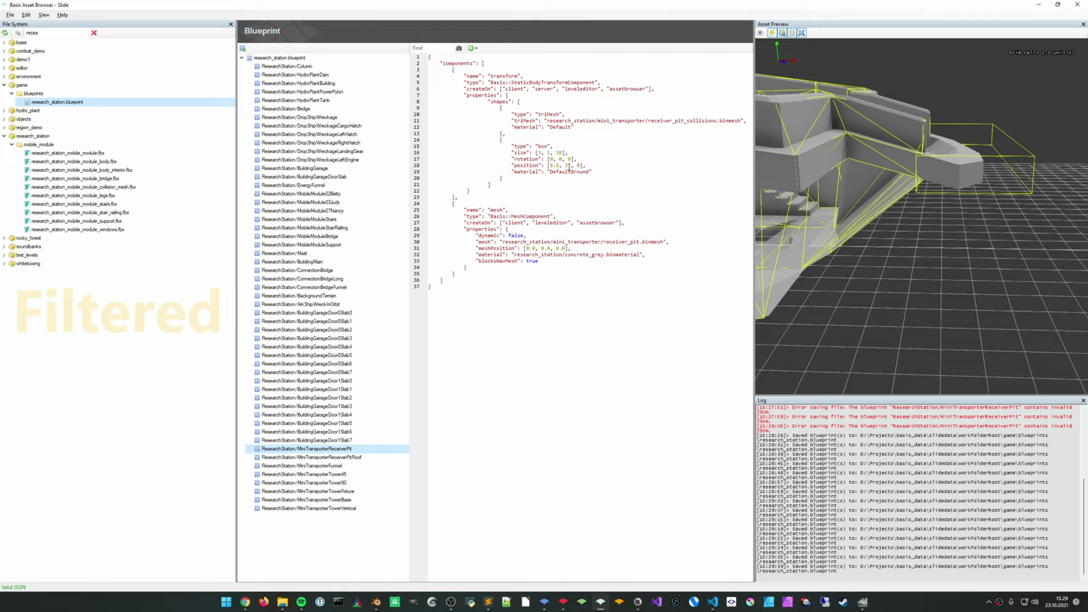
type(".7")
key("ctrl+s")
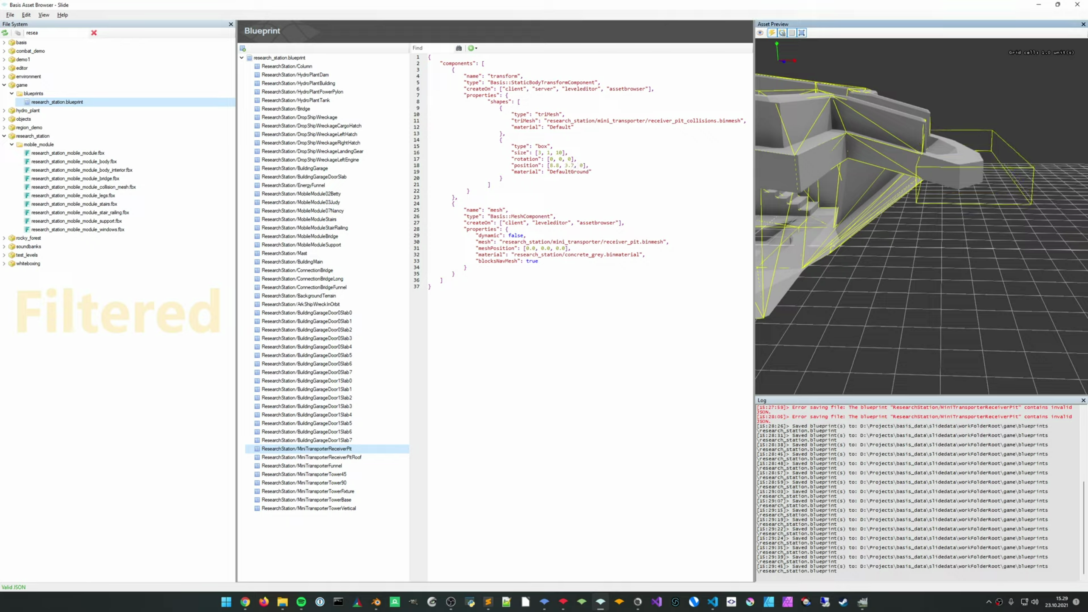
Reduce the box shape's Z size to 6 and save the blueprint
left_click_drag(869, 185, 906, 152)
left_click_drag(916, 203, 934, 197)
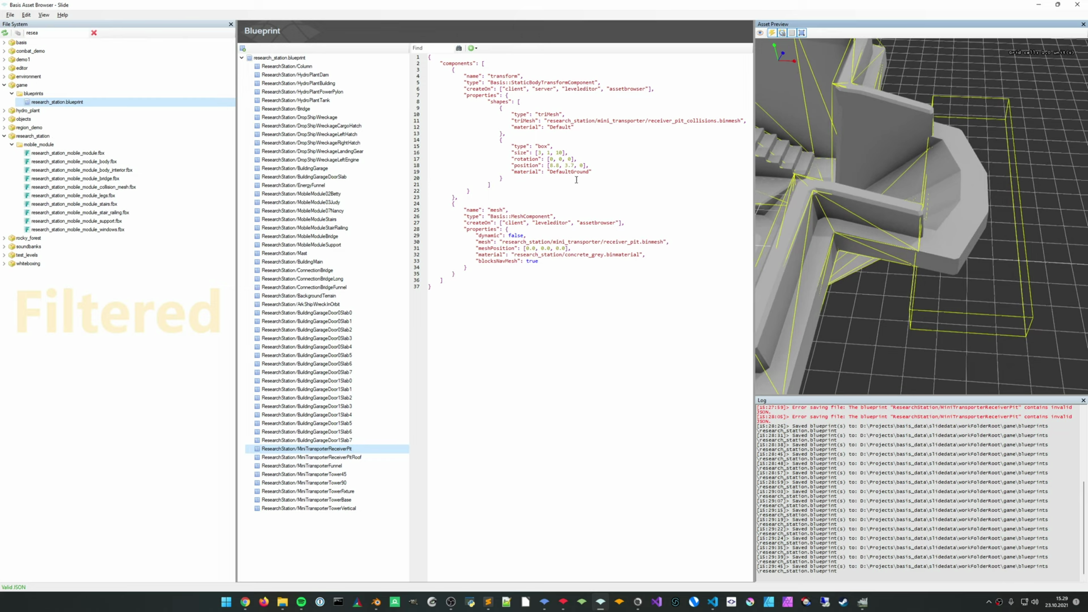
left_click(559, 153)
key("BackSpace")
key("BackSpace")
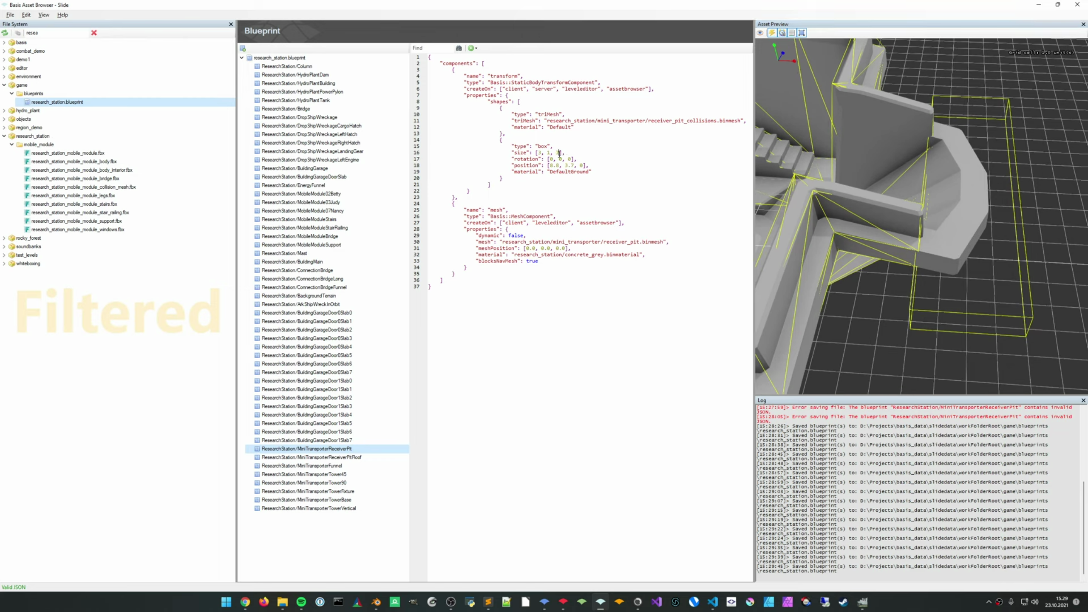
type("7")
left_click_drag(862, 249, 892, 212)
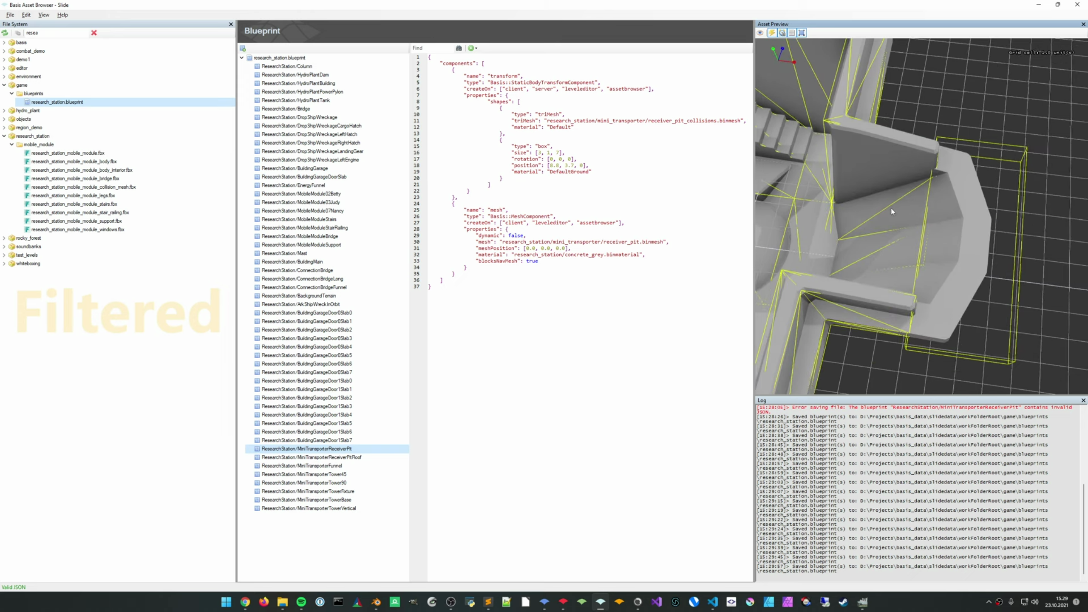
left_click(558, 152)
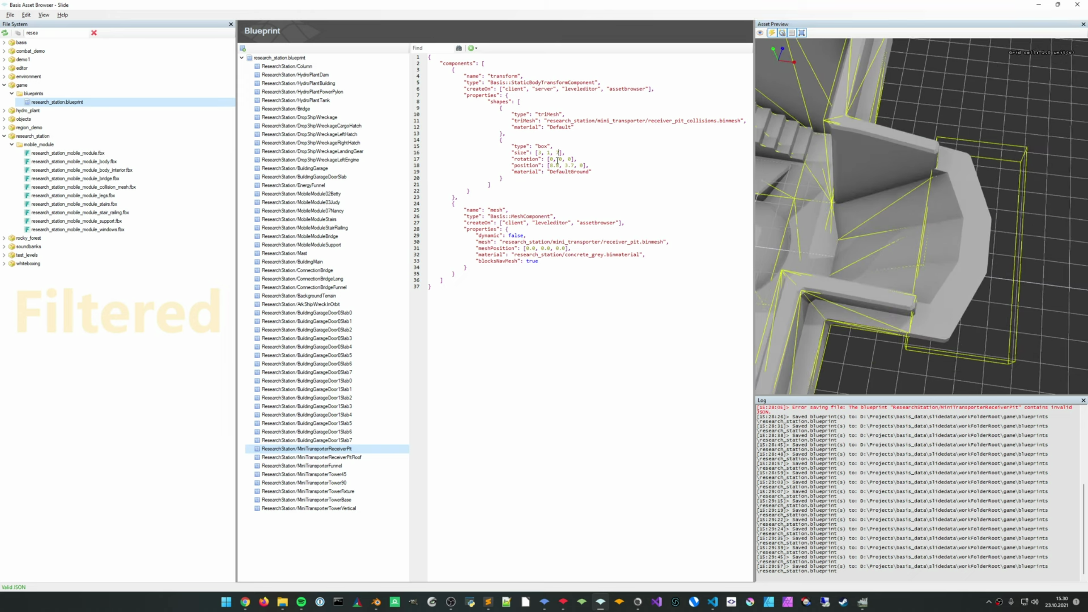
key("ctrl+s")
left_click(887, 289)
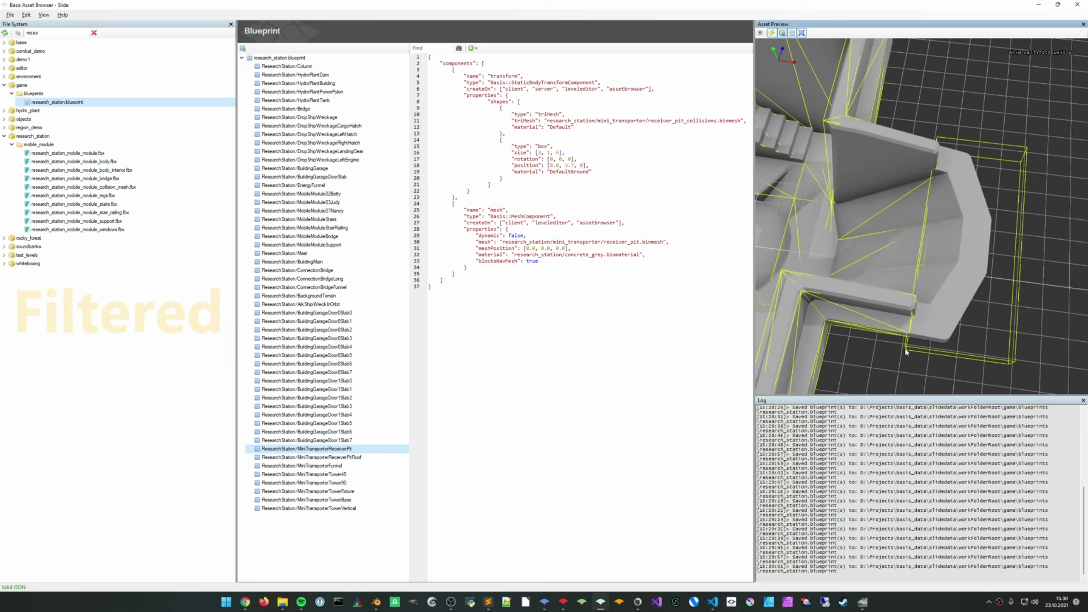
Bring up the Asset Browser's debug output window and restart the asset preview
left_click(613, 169)
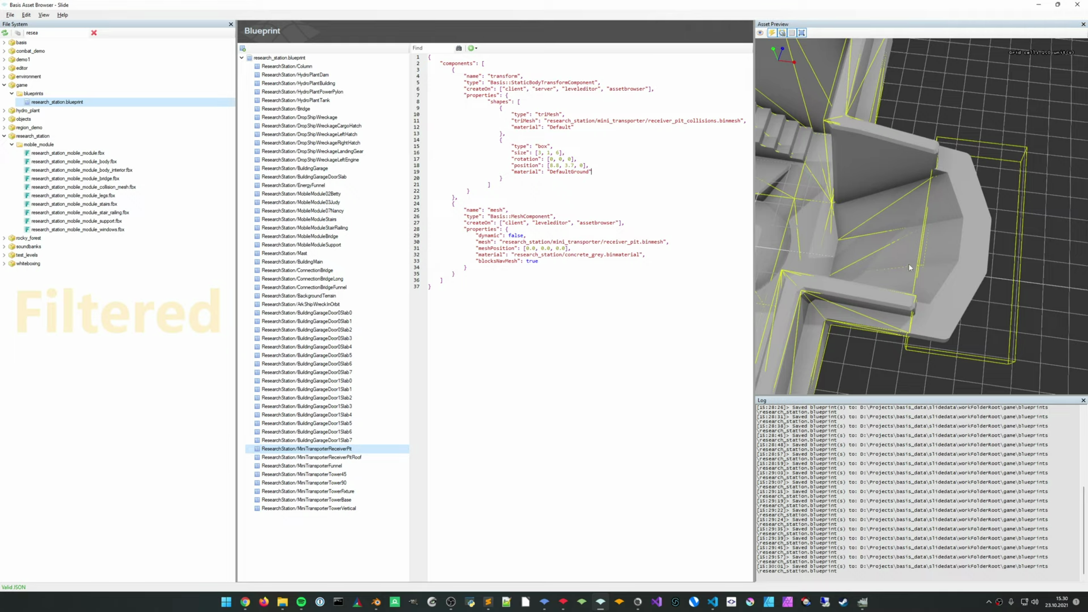
left_click(904, 263)
mouse_move(638, 602)
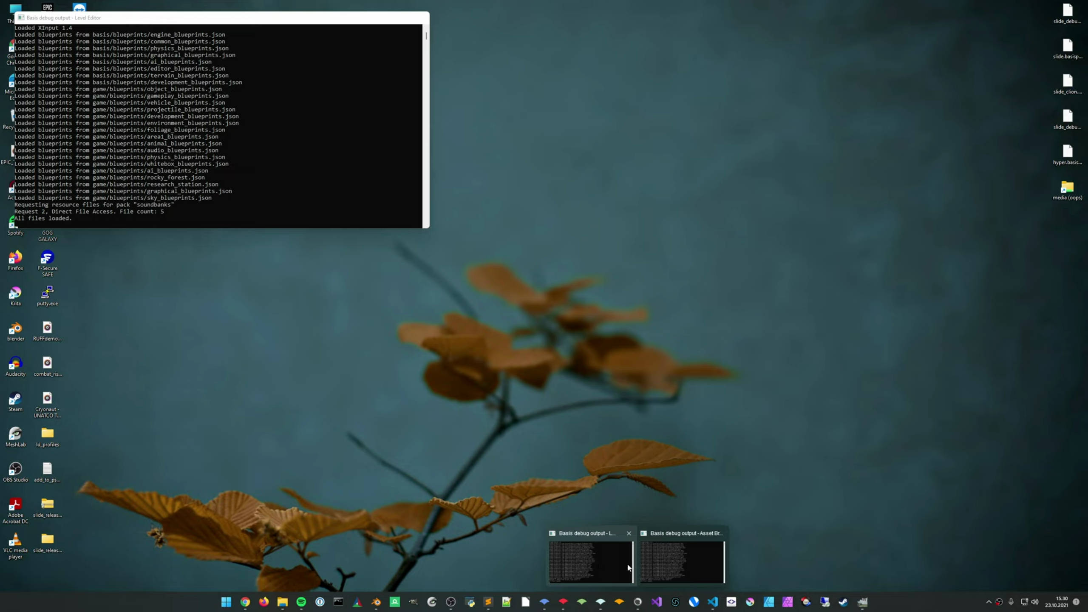
left_click(655, 564)
left_click(464, 62)
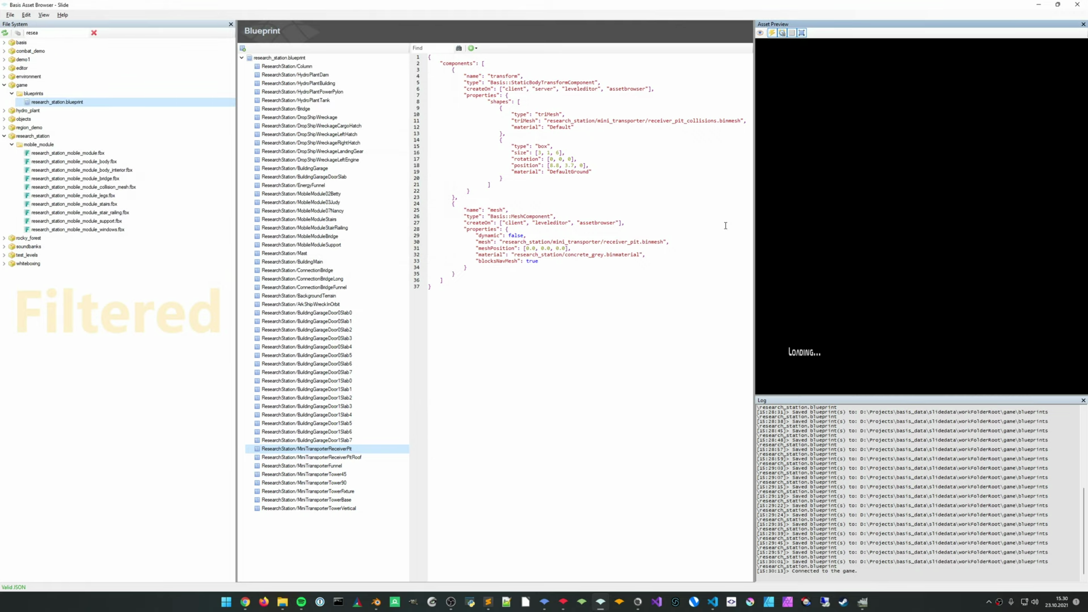
Tilt the box shape along the pit's sloped ledge by setting its rotation to [0, 0, -14]
middle_click_drag(898, 269, 861, 236)
scroll(860, 232, "up", 5)
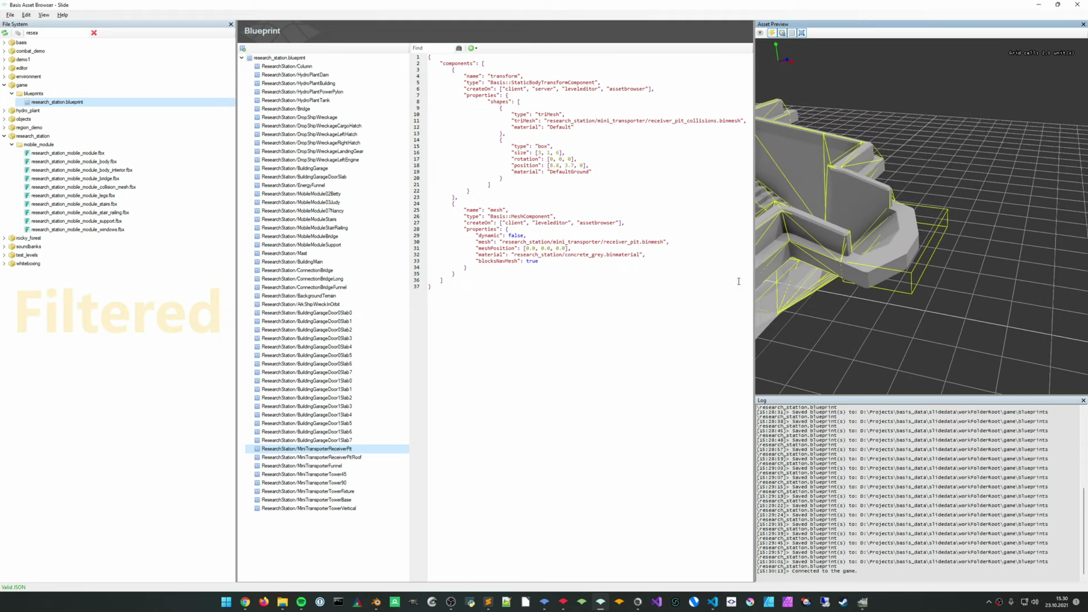
scroll(898, 285, "up", 5)
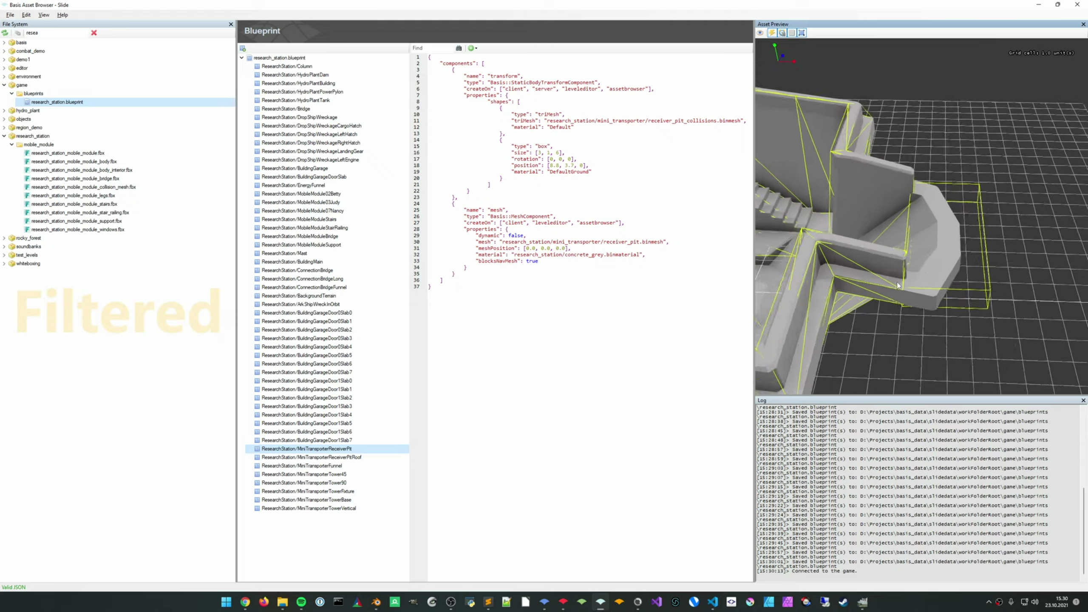
left_click_drag(897, 285, 872, 222)
scroll(888, 263, "down", 2)
scroll(888, 263, "up", 1)
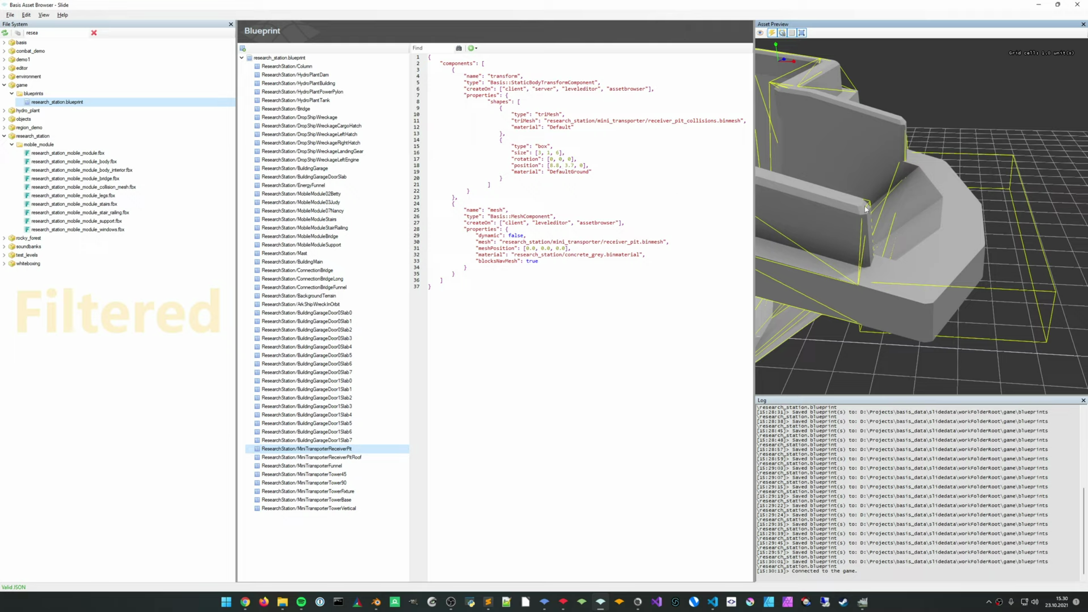
left_click(567, 158)
type("1")
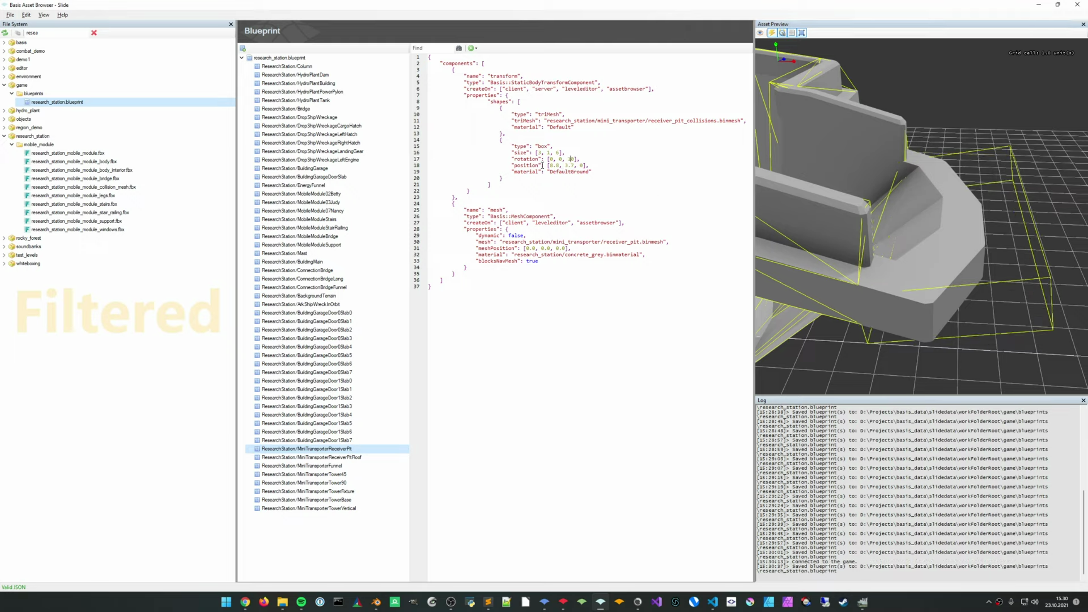
key("Left")
type("-")
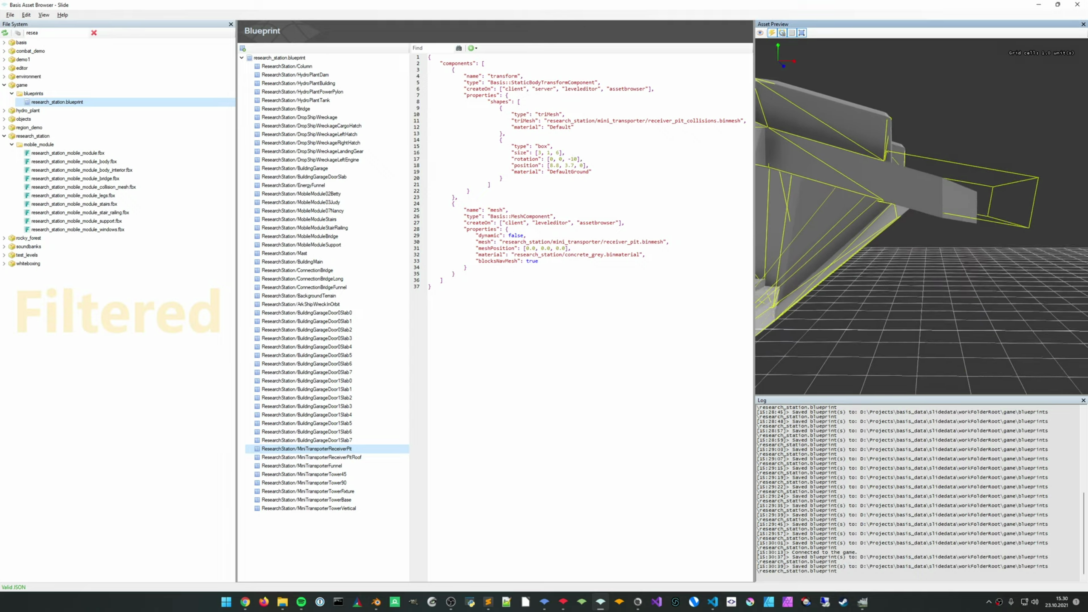
left_click(576, 159)
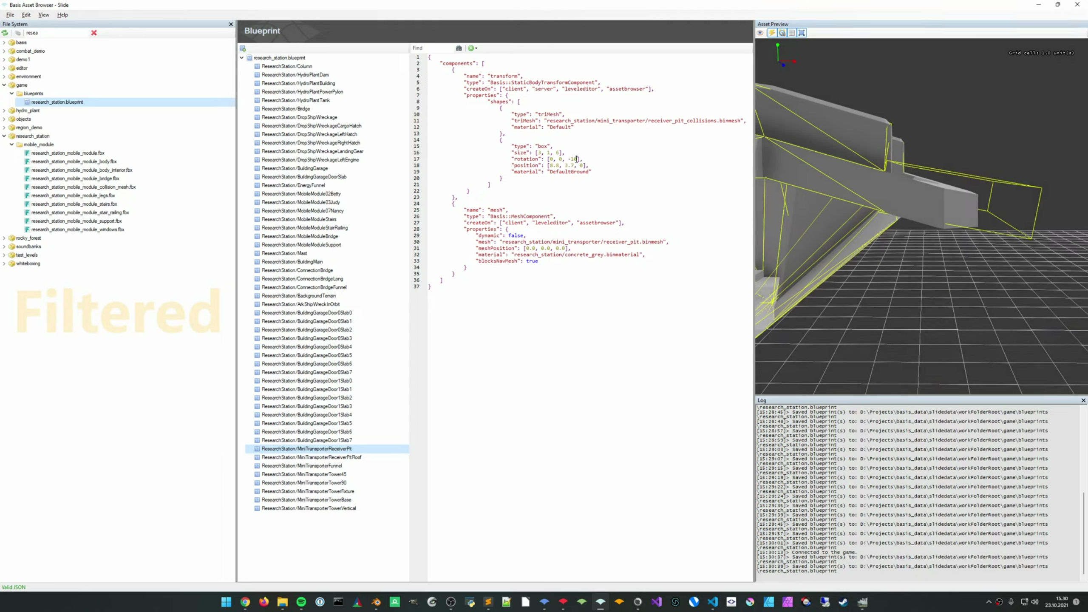
key("BackSpace")
type("2")
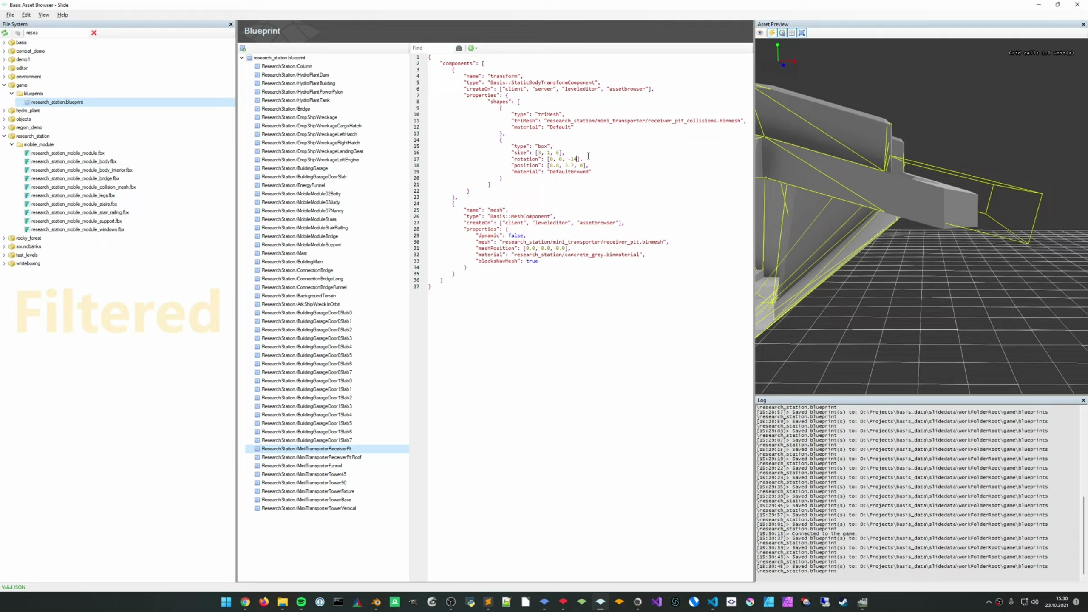
Set the box shape's position to [8.7, 3.4, 0], save the blueprint and check its fit against the ledge
left_click(574, 165)
key("BackSpace")
type("2")
key("ctrl+s")
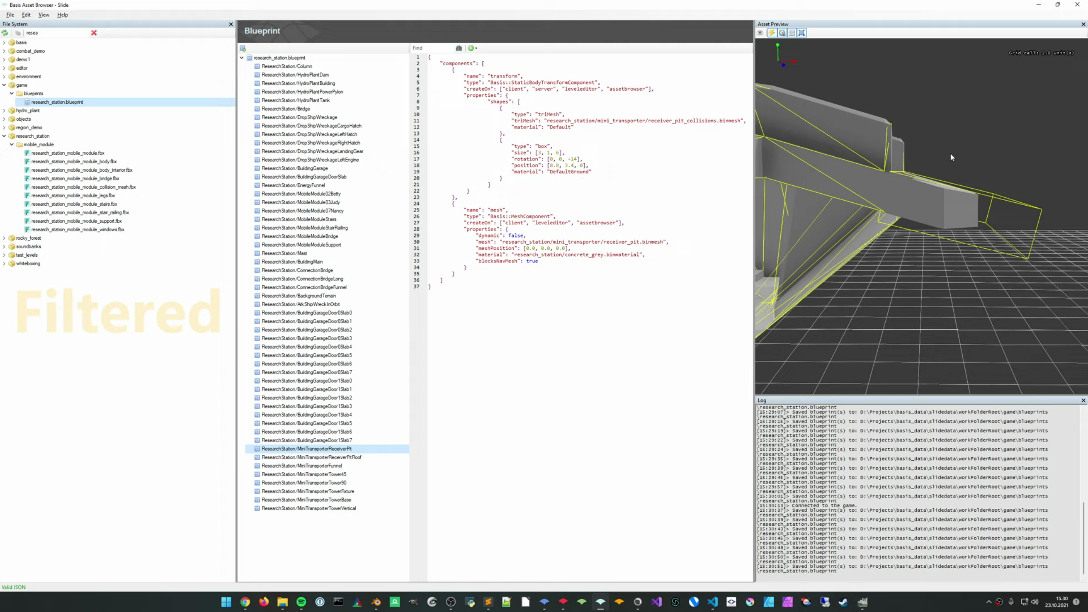
middle_click_drag(950, 155, 950, 227)
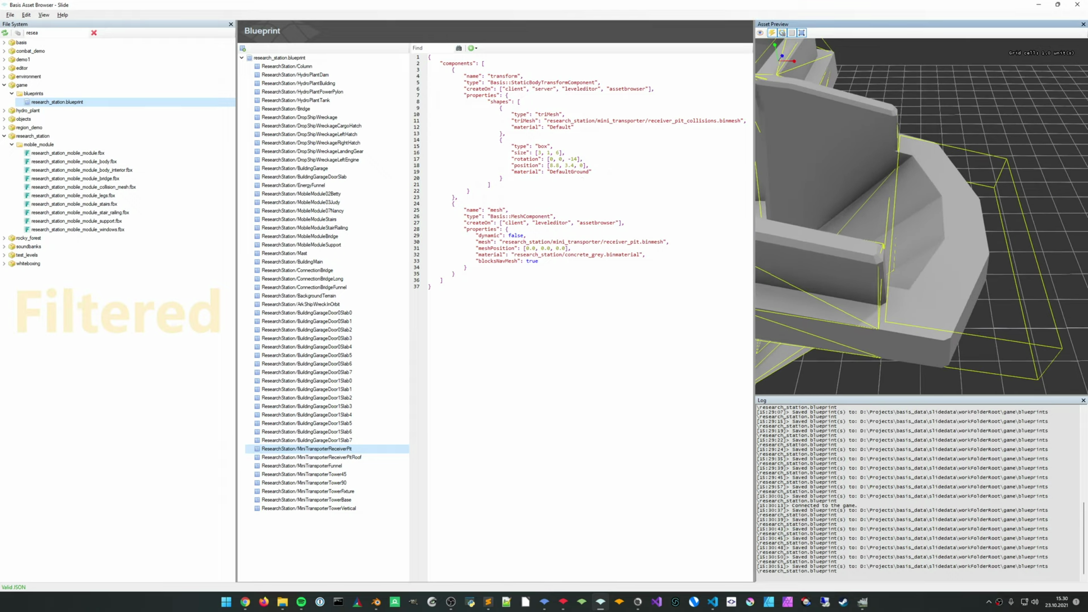
left_click(557, 166)
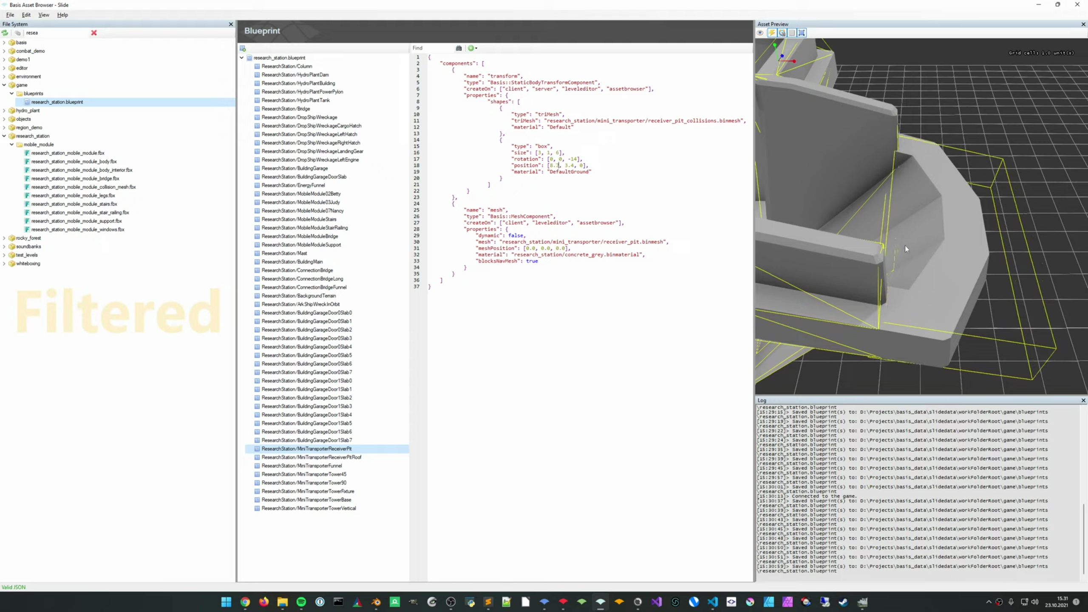
left_click_drag(906, 249, 844, 216)
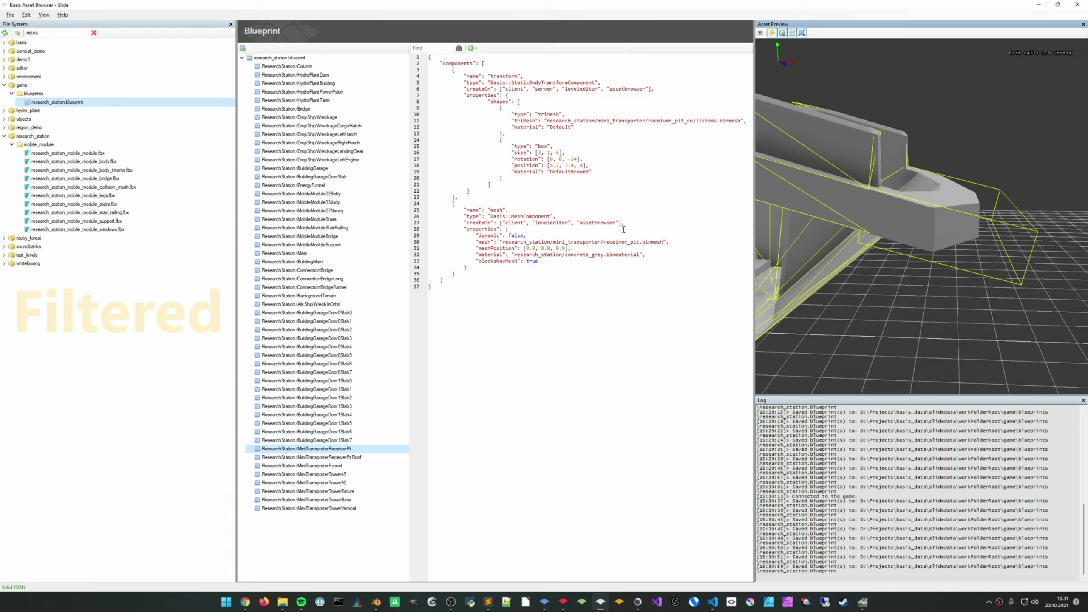
Try a smaller Z size for the box shape, restore it to 6 and save the blueprint
left_click(557, 153)
key("ctrl+s")
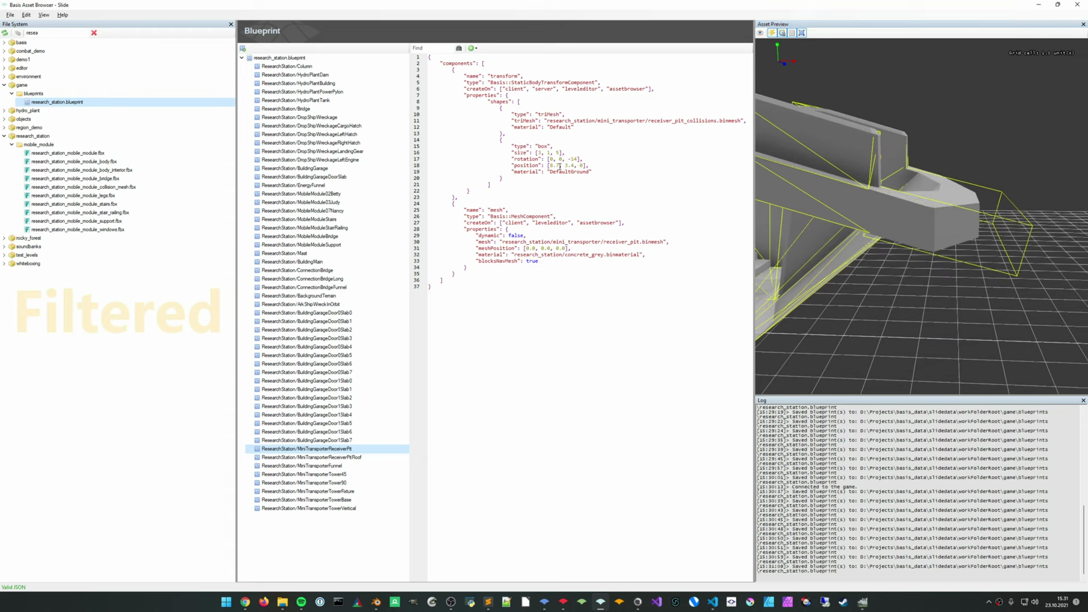
key("BackSpace")
type("6")
key("ctrl+s")
Set the box shape's X size to 2.5 and save the blueprint
left_click_drag(543, 151, 539, 153)
type("4")
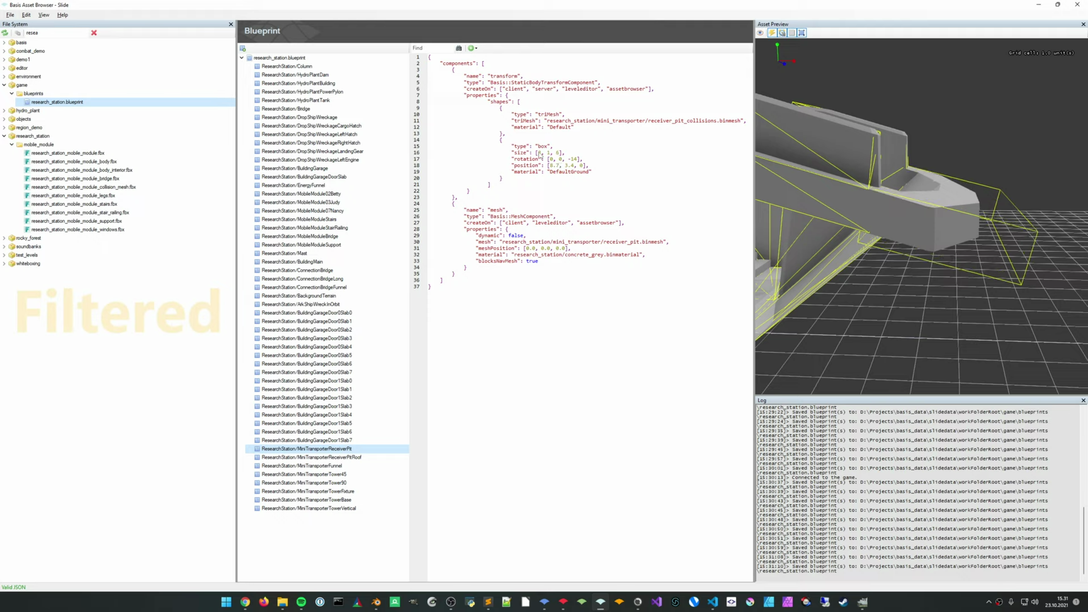
key("BackSpace")
type("2")
key("ctrl+s")
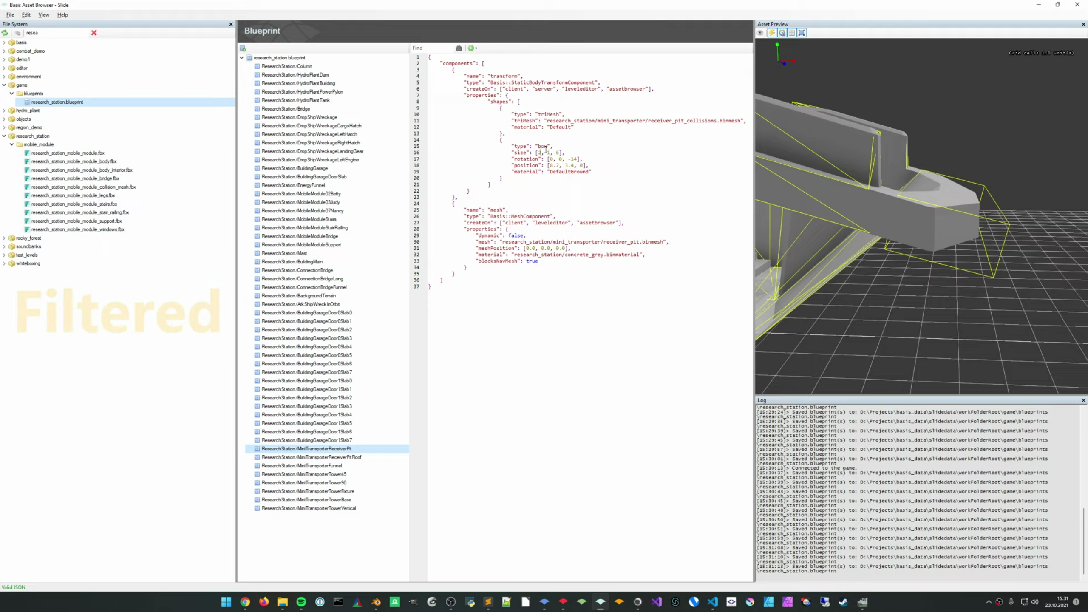
type(".5")
key("ctrl+s")
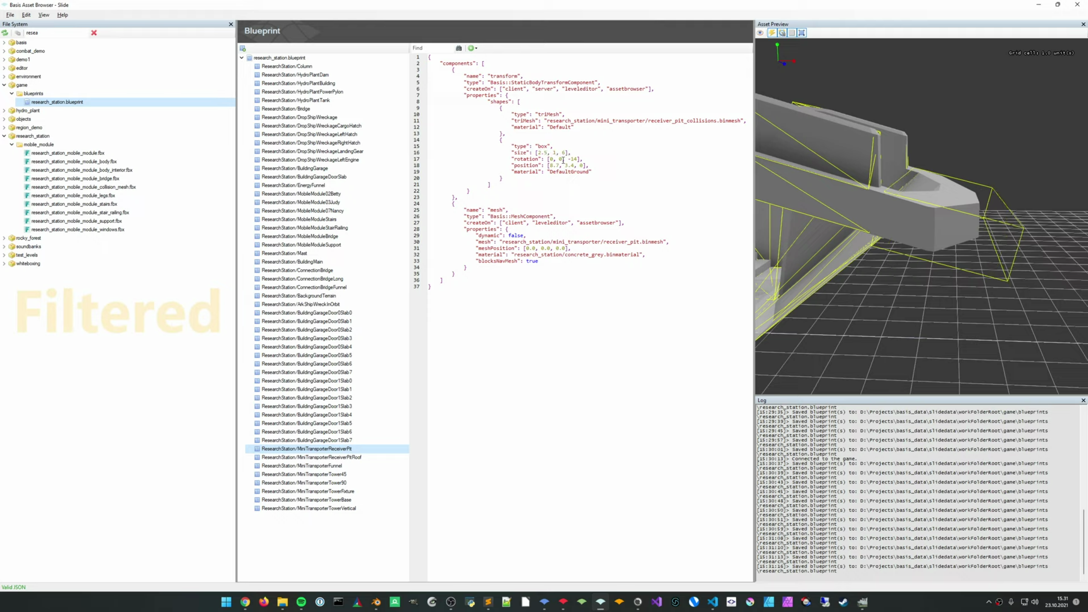
Set the box shape's position to [8.5, 3.5, 0], save the blueprint and inspect the box around the ledge
left_click(554, 166)
key("BackSpace")
type("5")
key("ctrl+s")
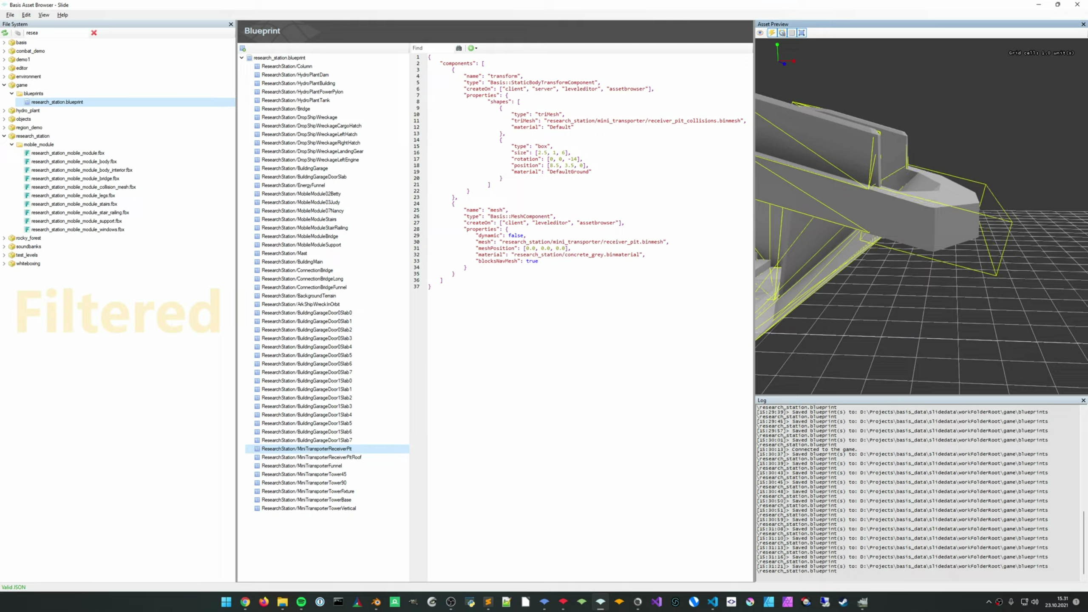
left_click_drag(927, 223, 923, 193)
left_click_drag(846, 210, 937, 218)
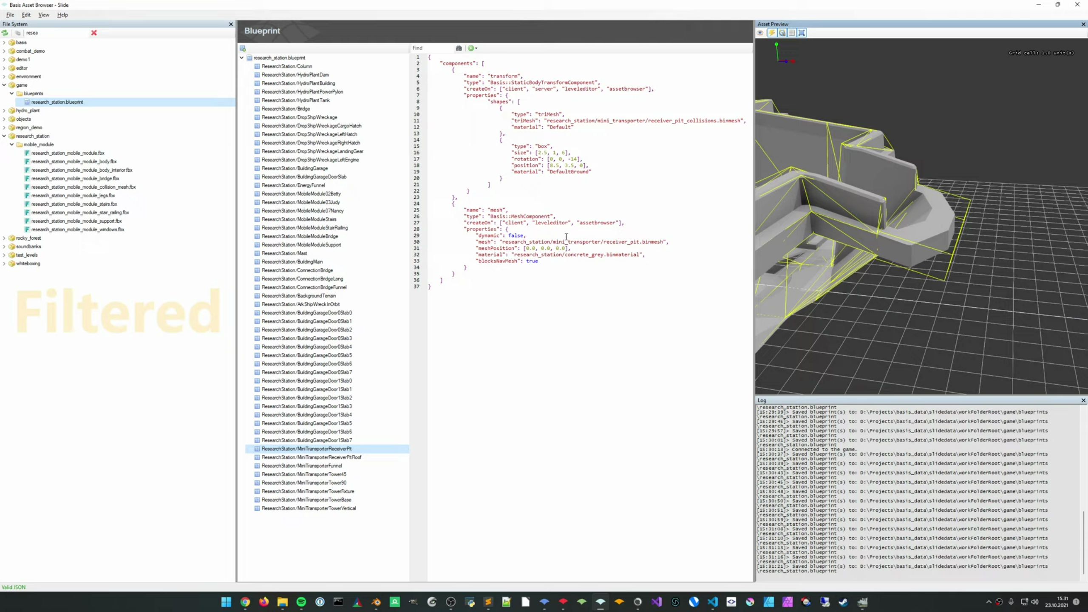
Compare the material entries of the box and triMesh shapes and examine the collision outlines in the asset preview
double_click(564, 173)
left_click(542, 182)
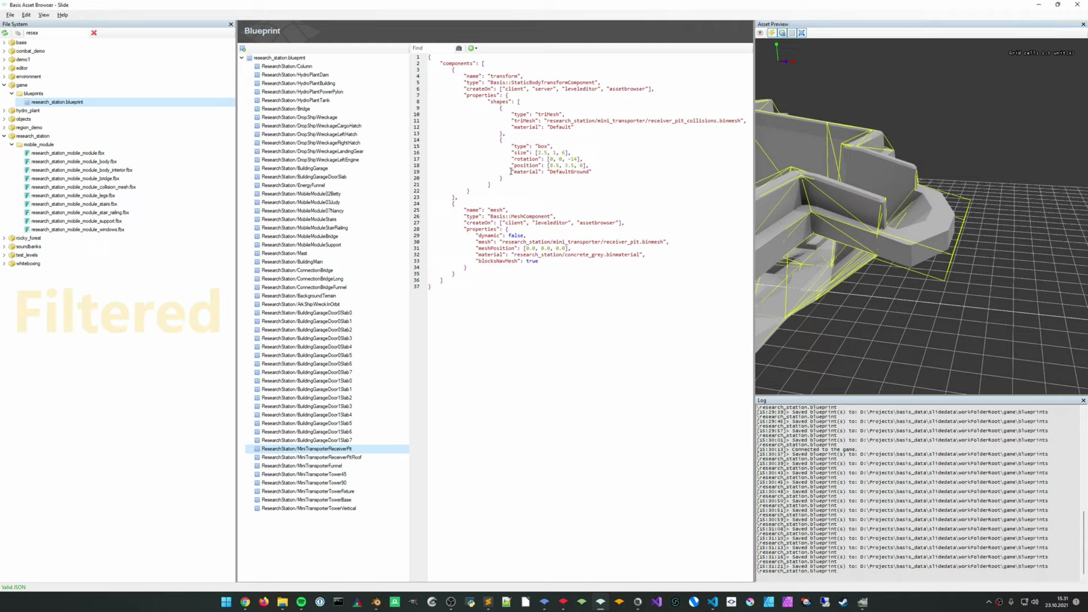
left_click_drag(511, 171, 632, 172)
left_click_drag(512, 127, 529, 127)
left_click(603, 129, "shift")
scroll(871, 243, "up", 3)
middle_click_drag(914, 253, 910, 208)
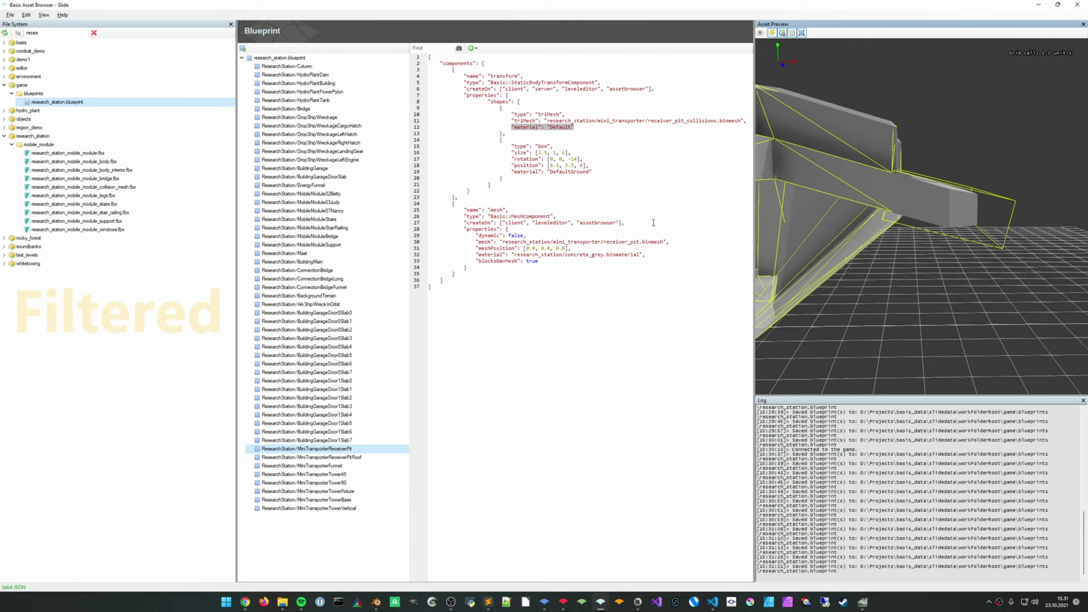
Set the box collision shape's Y position to 3.4 in the MiniTransporterReceiverPit blueprint, save it and check its placement in the preview
left_click(576, 165)
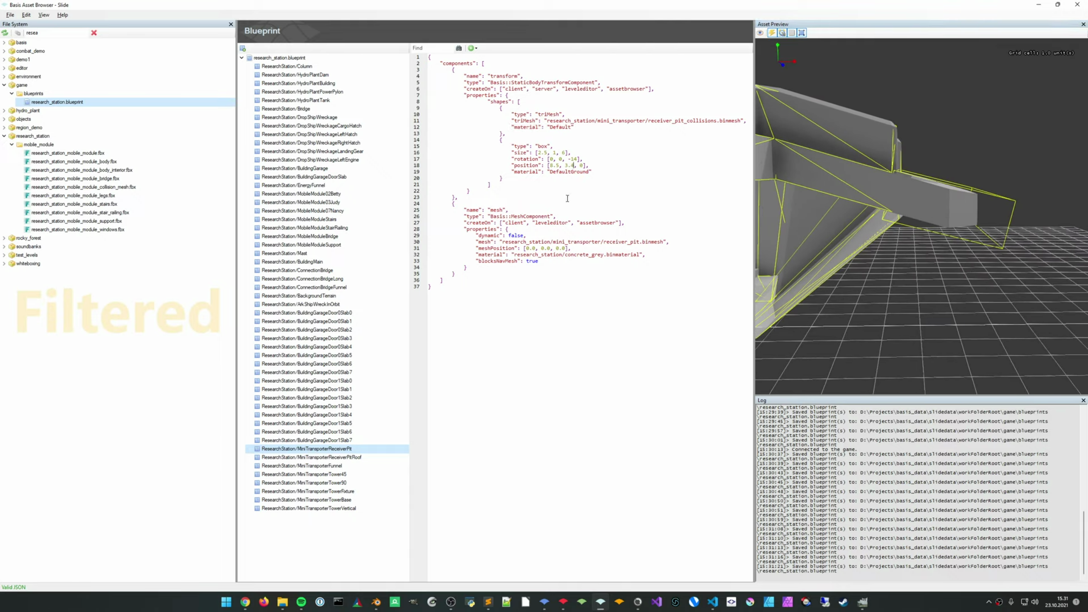
key("ctrl+s")
middle_click_drag(806, 170, 883, 277)
scroll(870, 253, "down", 3)
left_click_drag(884, 278, 992, 229)
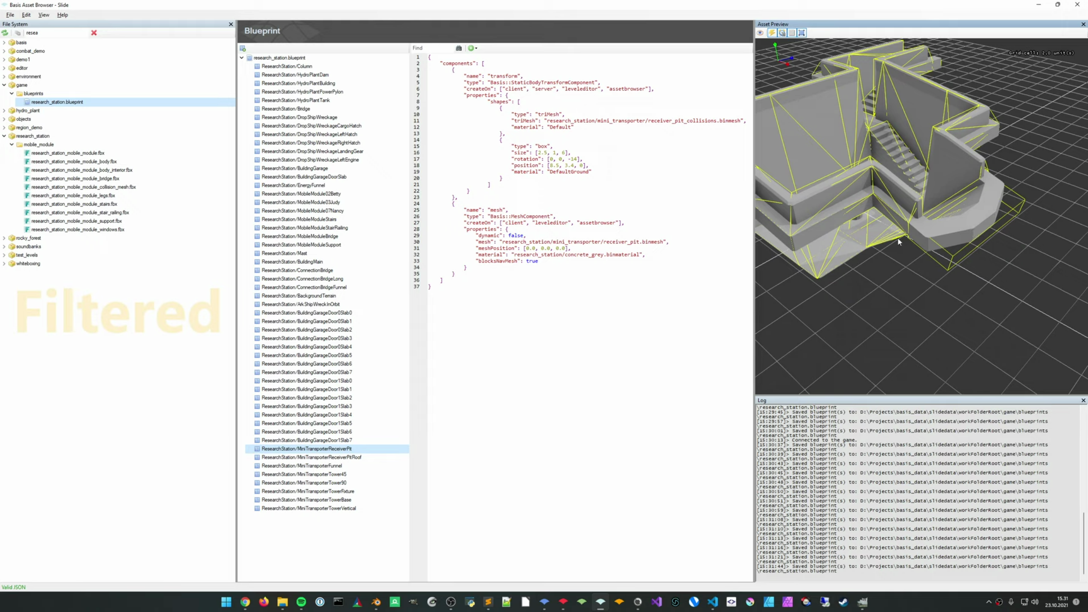
Switch to Basis Editor and launch the demo1 level in the game
left_click(1038, 4)
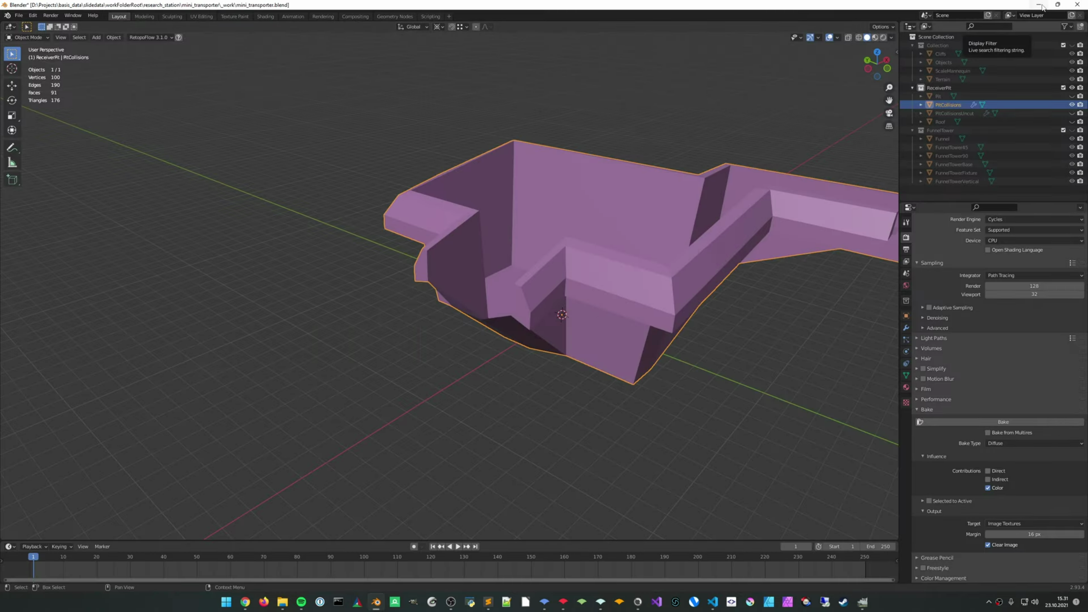
left_click(1038, 5)
middle_click_drag(636, 299, 654, 298)
key("F5")
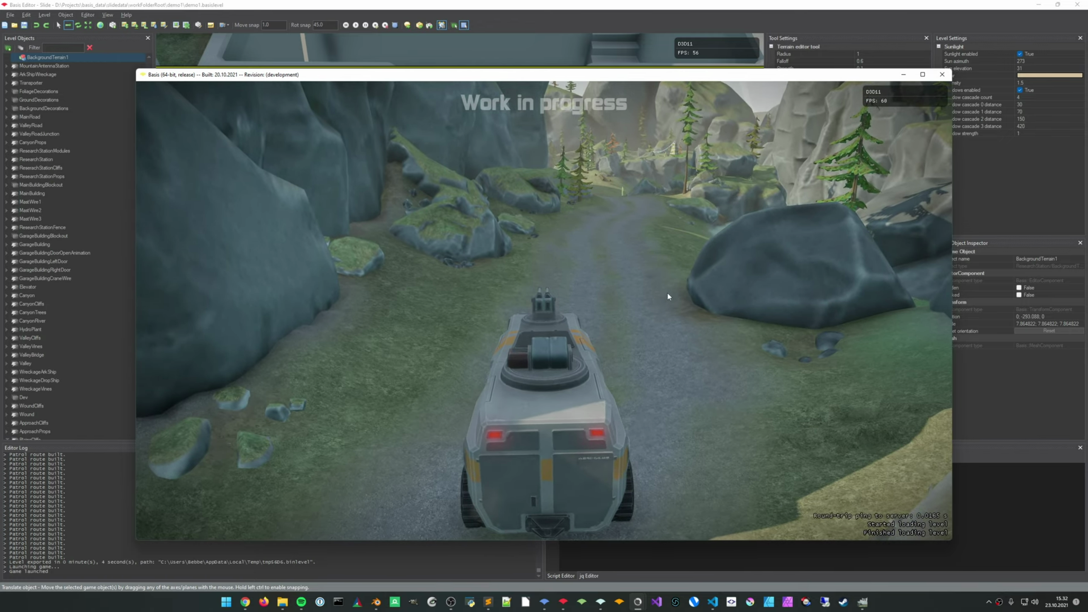
Rerun the previous audio.mastervolume command in the game console and close the console
key("grave")
key("Up")
key("Return")
key("grave")
key("grave")
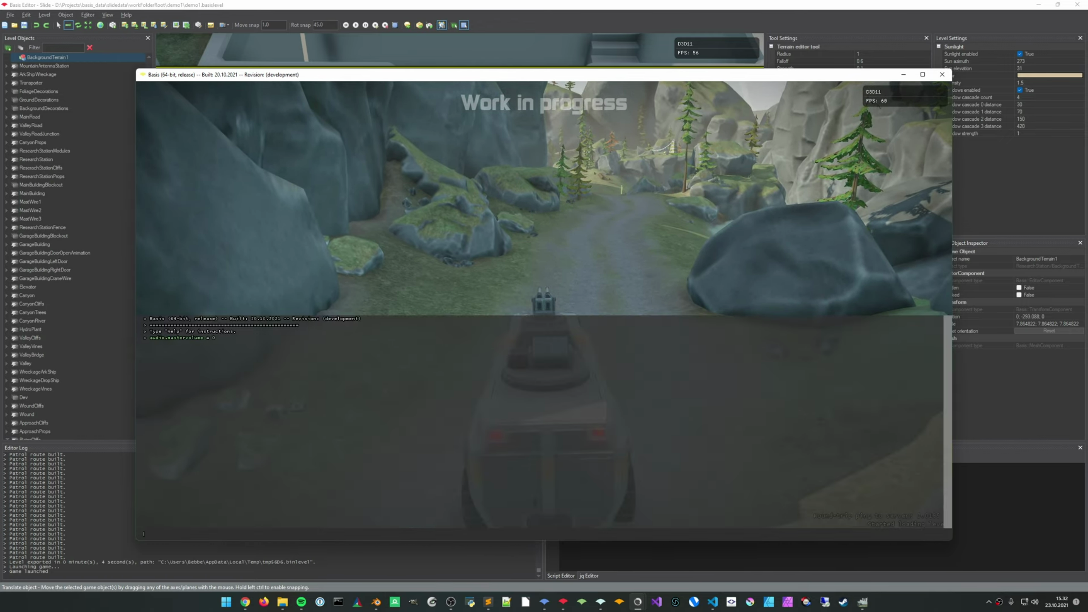
key("grave")
Drive the six-wheeled vehicle along the dirt road past the lake toward the research station
key("w")
key("w")
key("a")
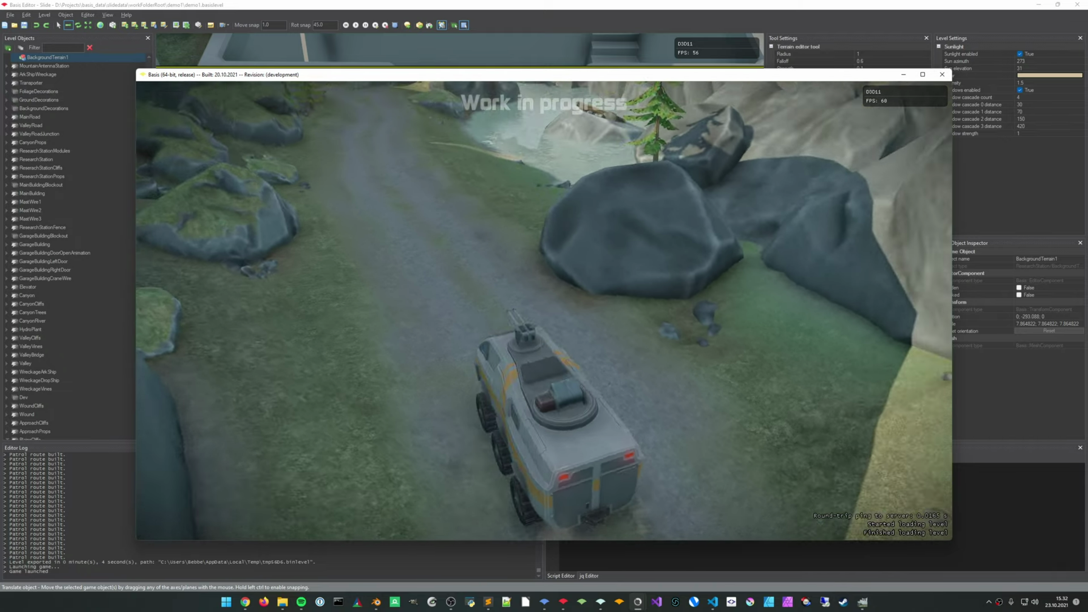
key("w")
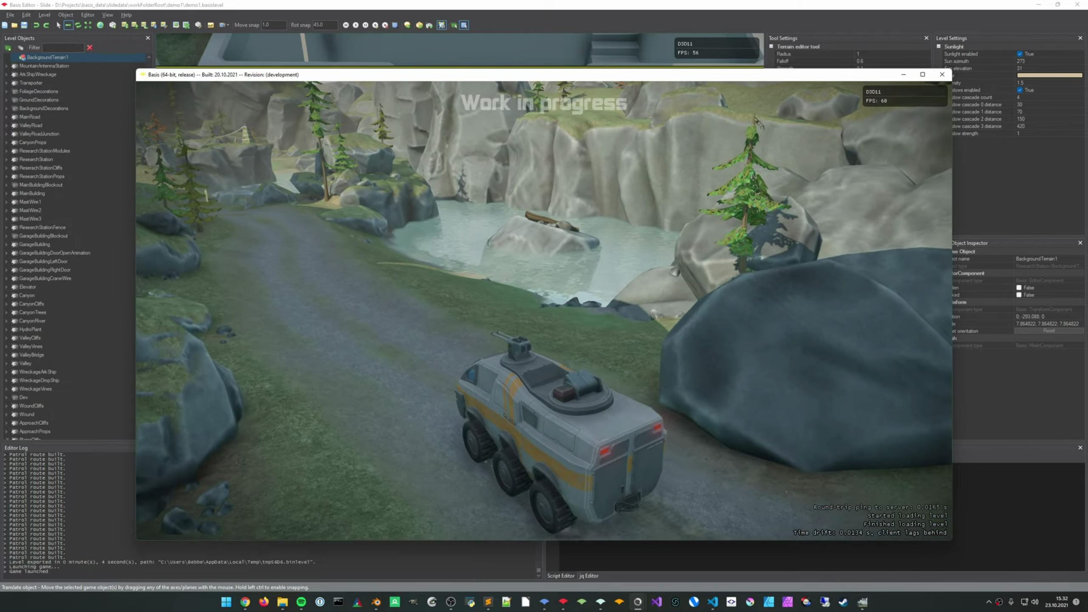
key("w")
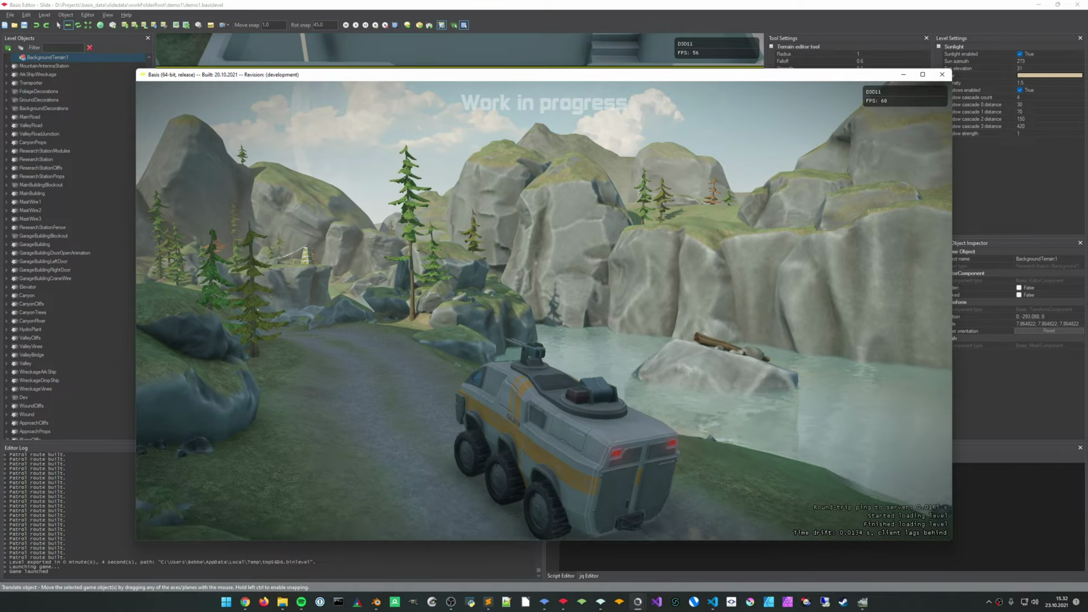
key("w")
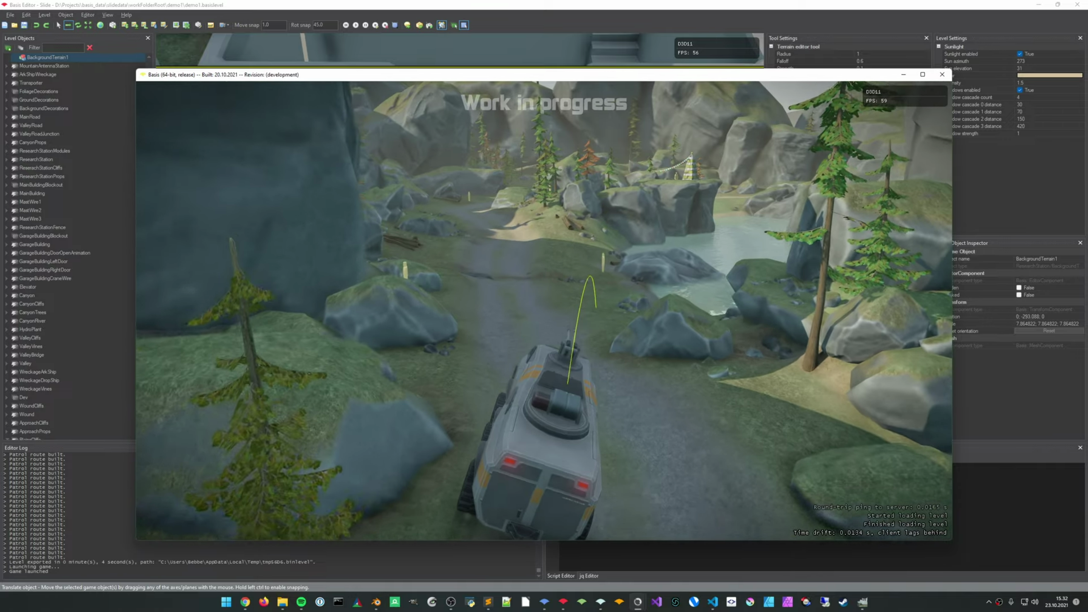
key("w")
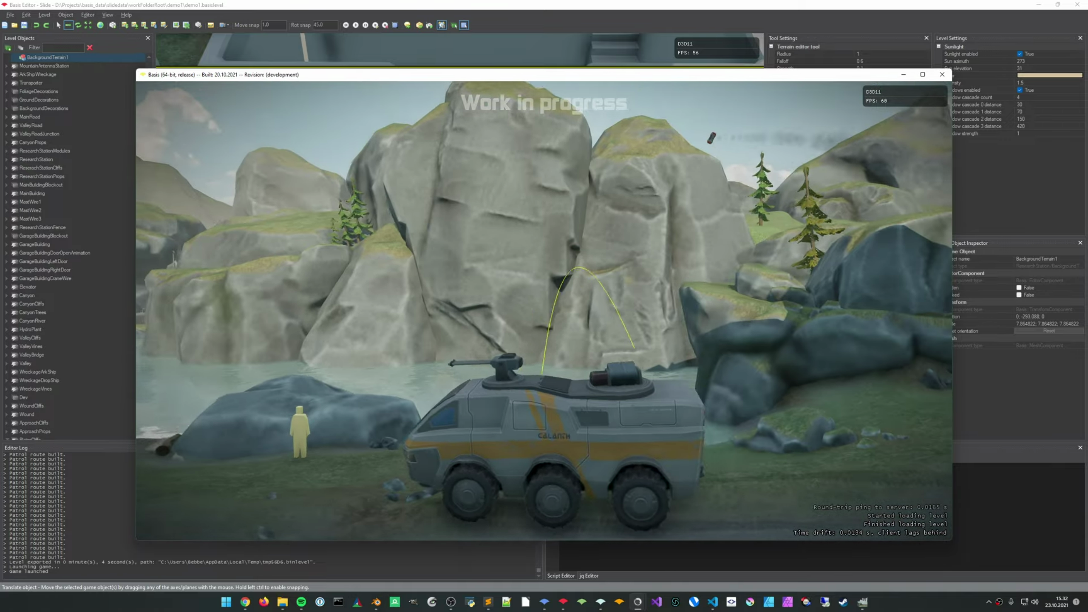
key("w")
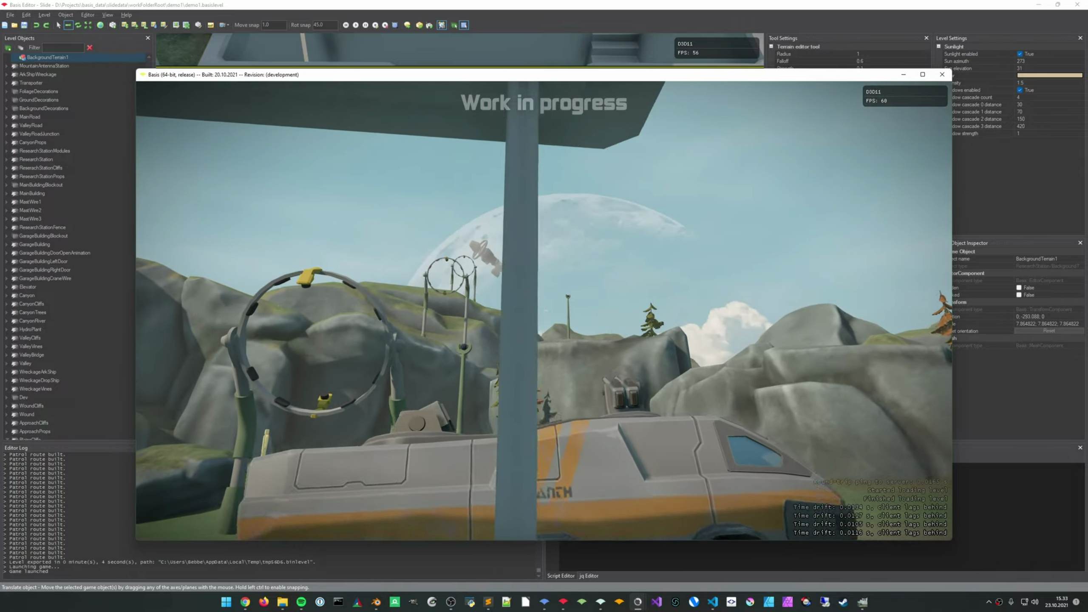
Examine the roofed receiver pit on foot and get back into the six-wheeled vehicle
key("a")
key("s")
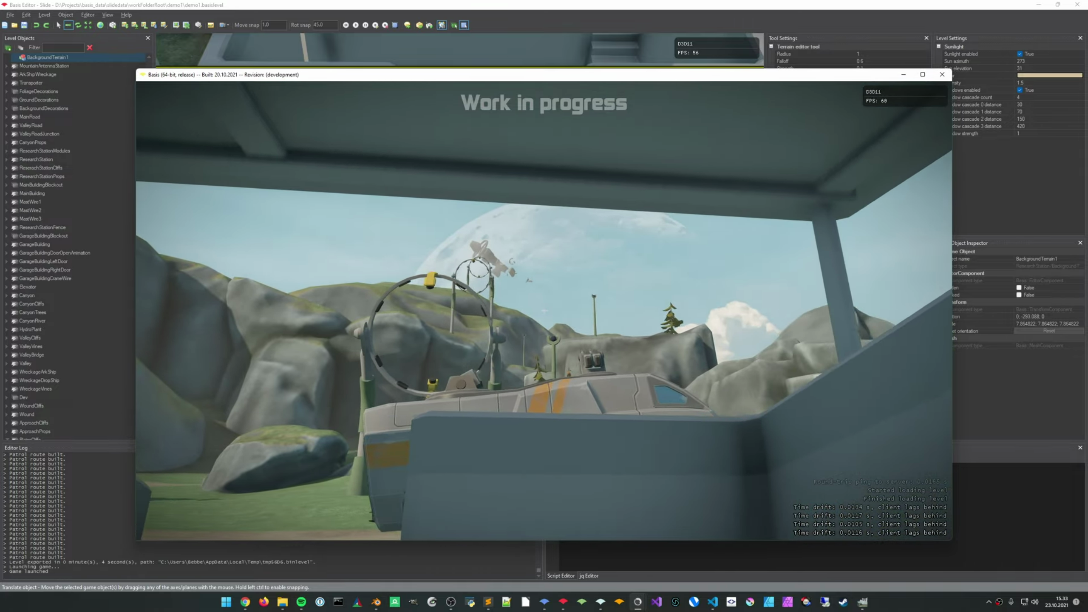
key("d")
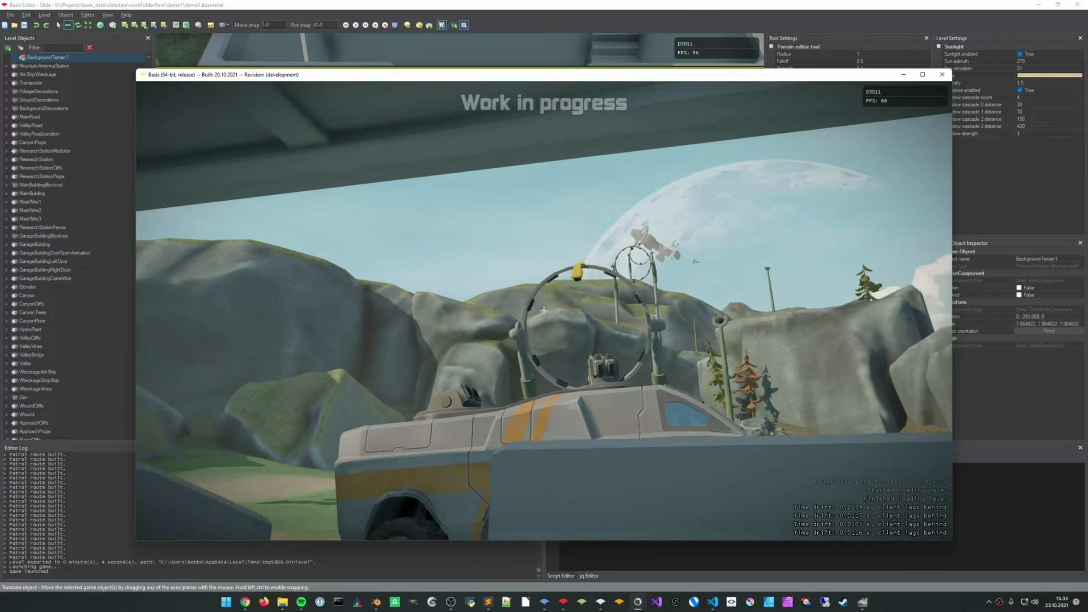
key("a")
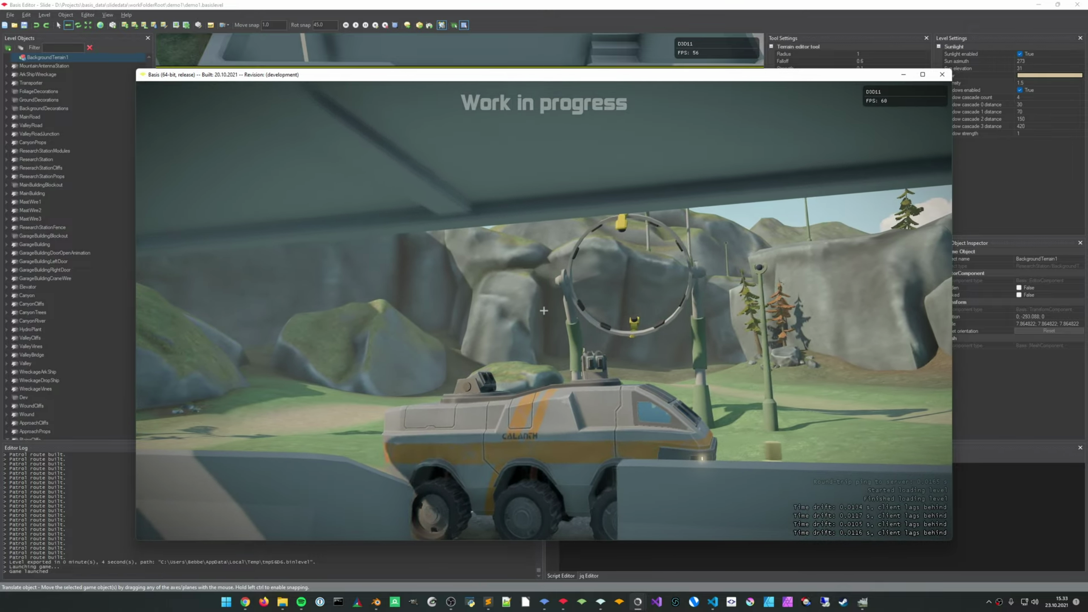
key("e")
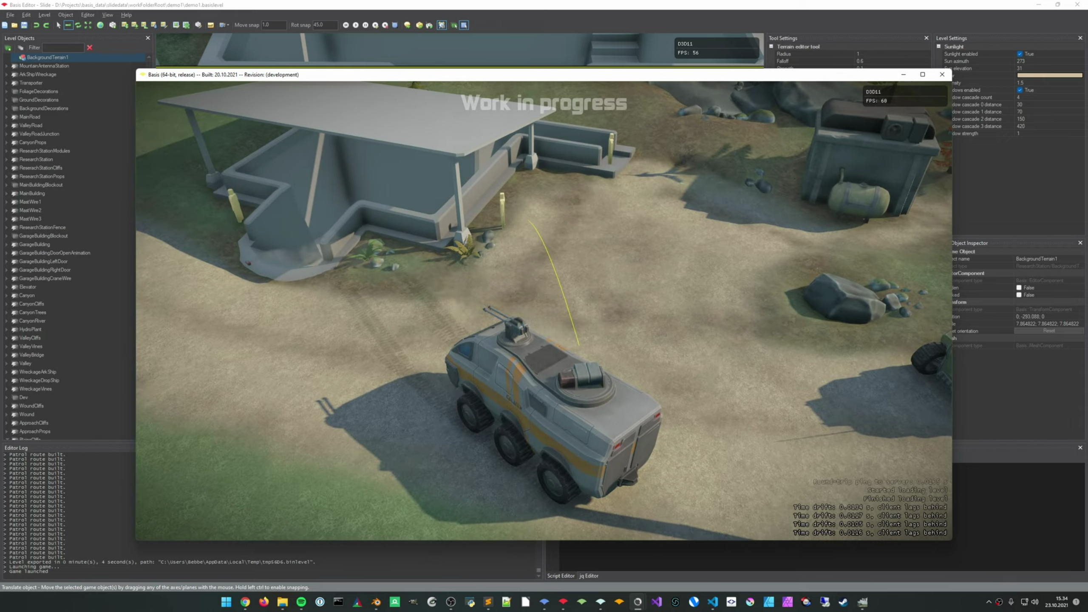
Manoeuvre the six-wheeled vehicle toward the rounded entrance of the receiver pit to test its collisions
key("a")
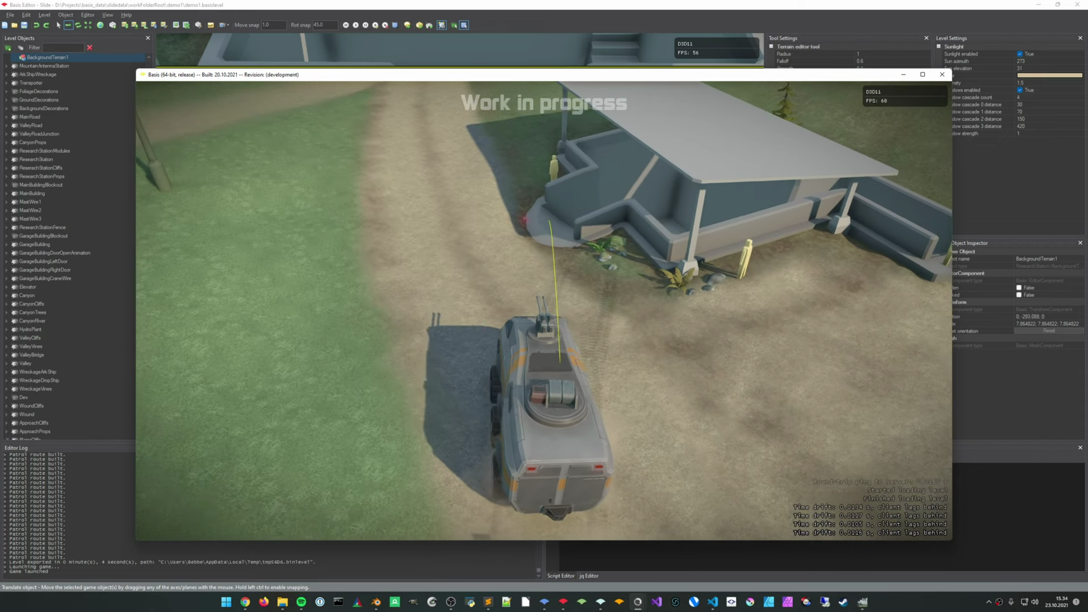
key("s")
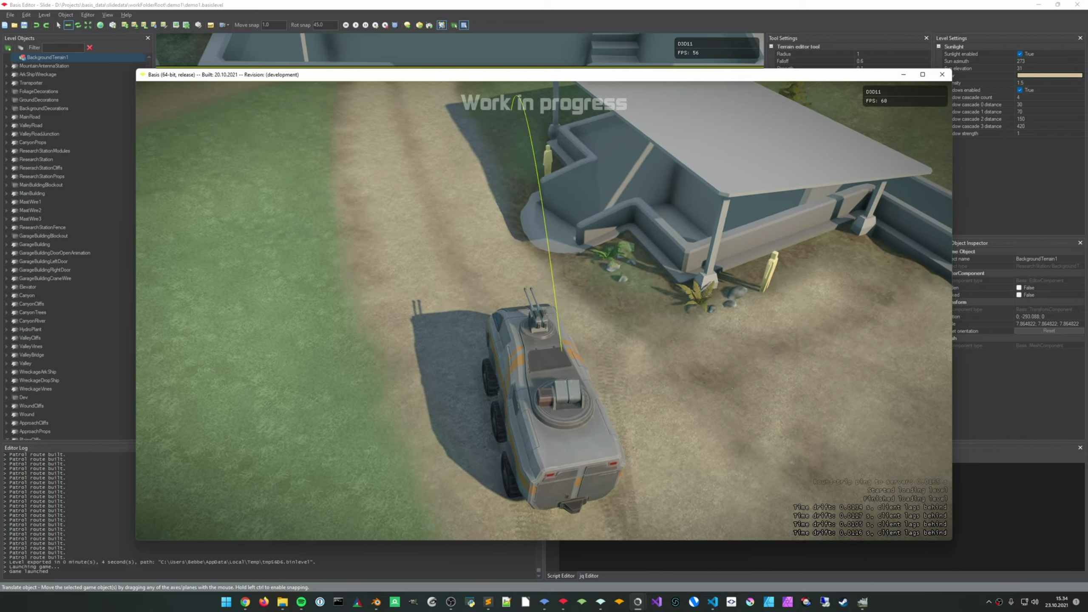
key("s")
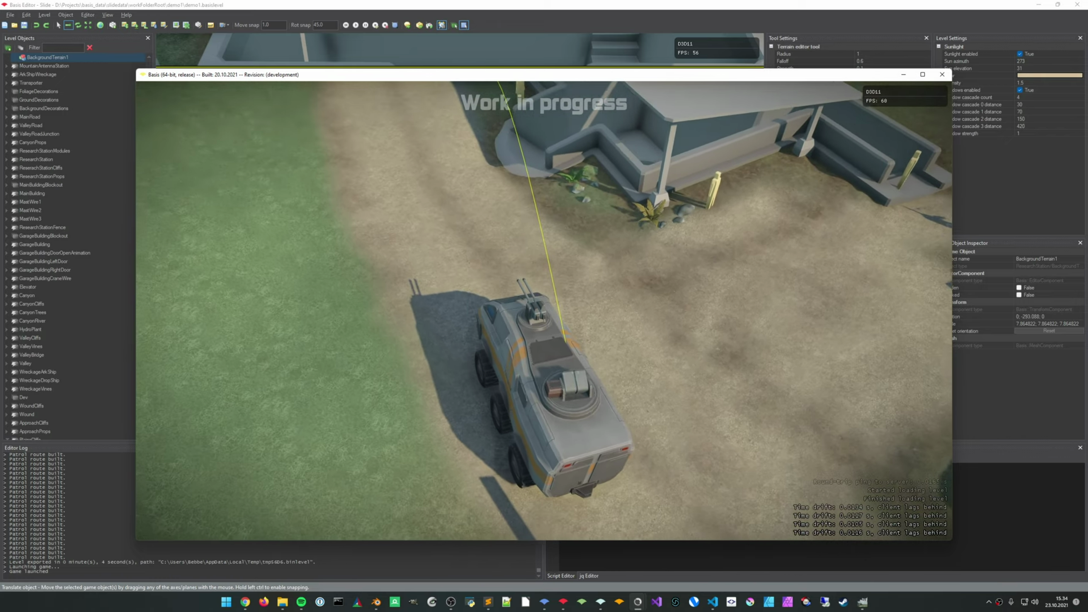
key("s")
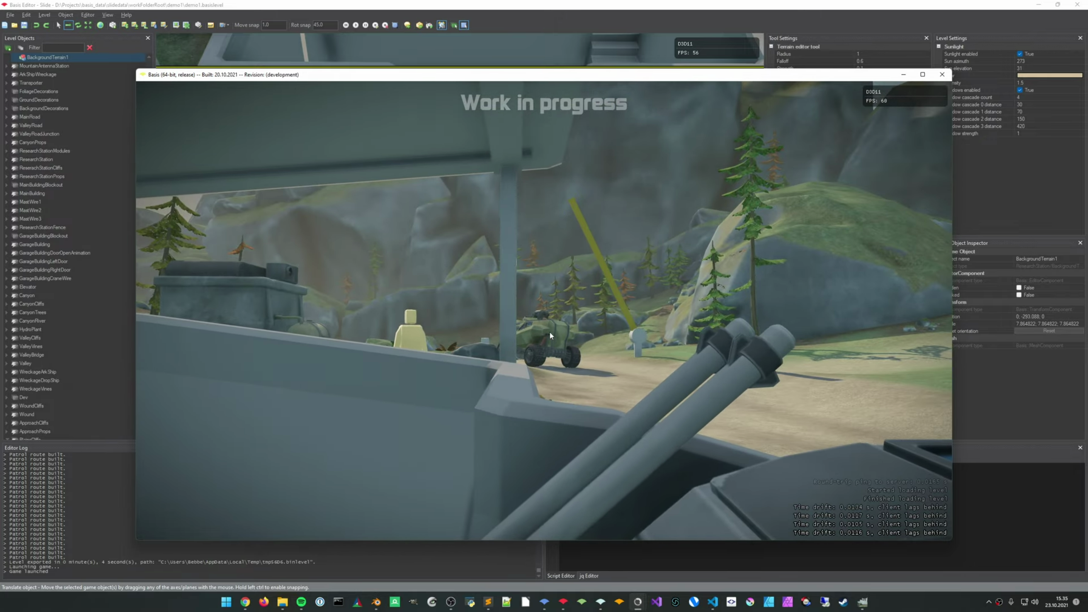
Set MiniTransporter:Car3 as the avatar, drive it around the receiver pit and ring tower, and exit the game
right_click(553, 333)
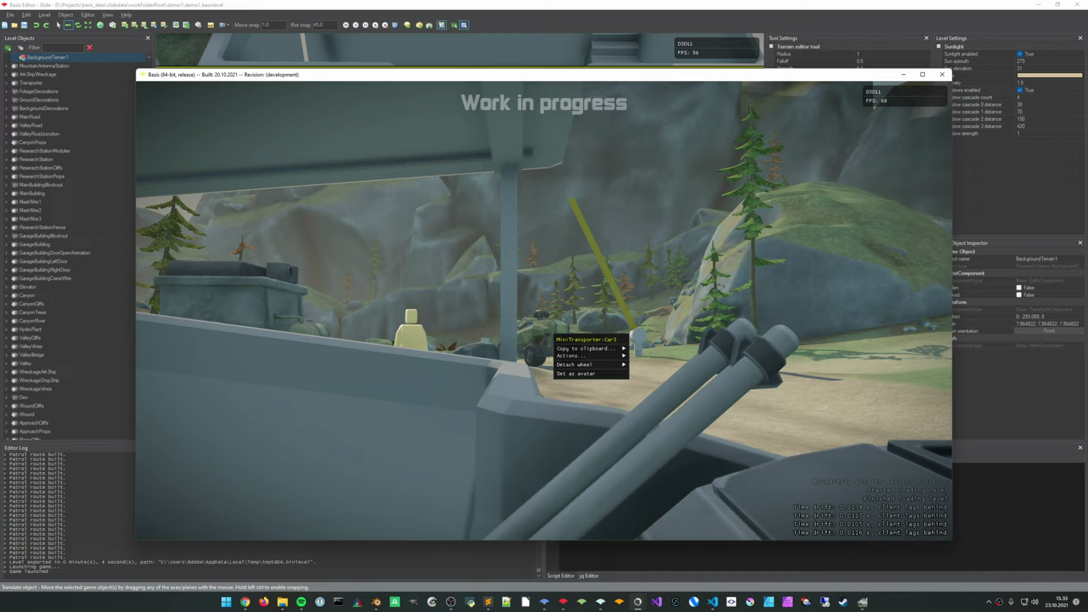
left_click(584, 373)
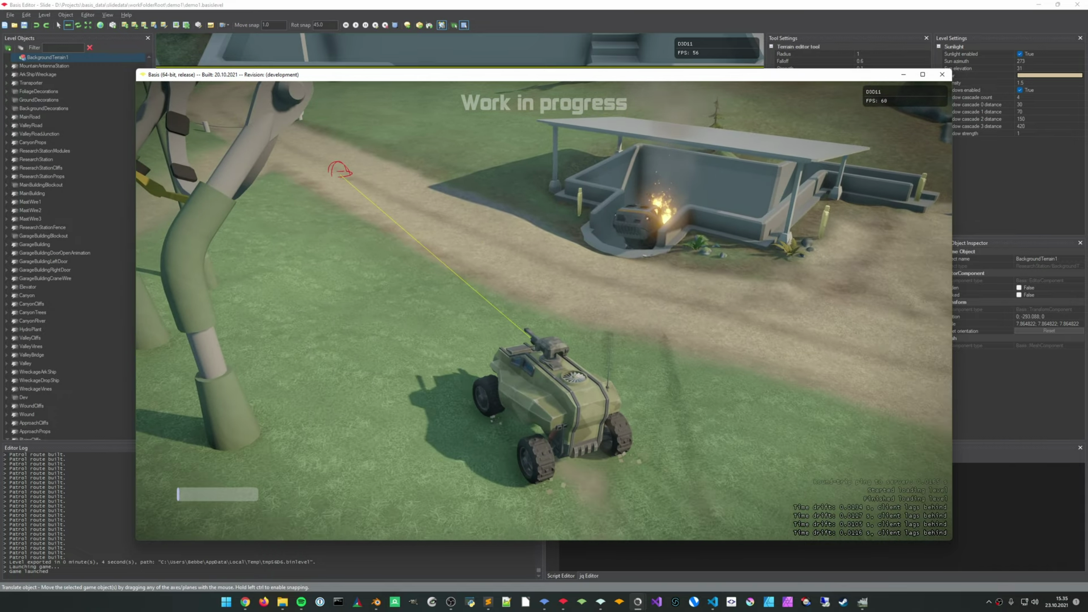
key("w")
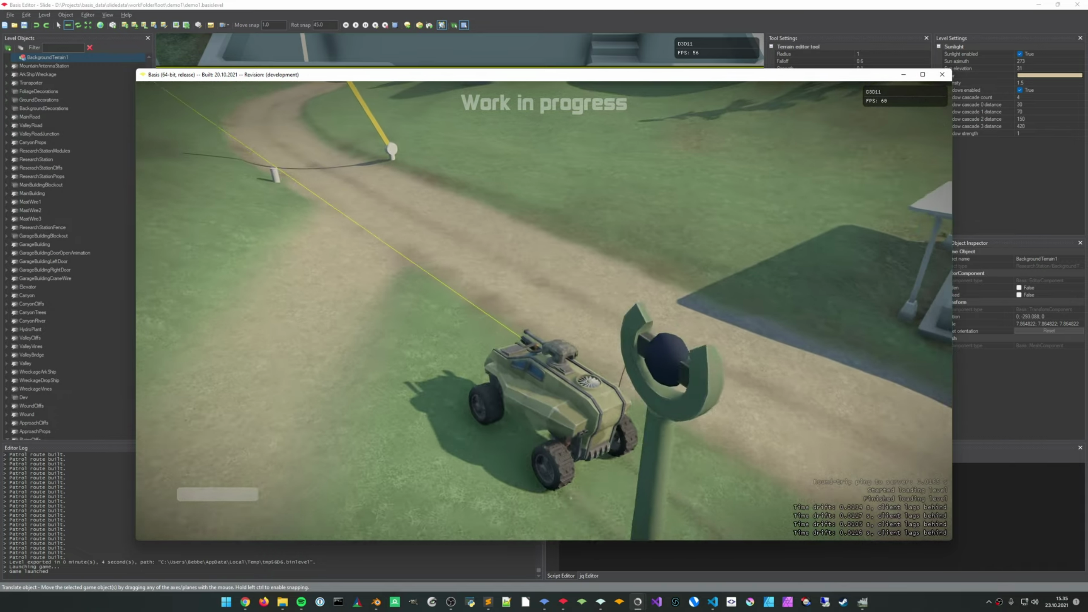
key("d")
key("w")
key("d")
key("2")
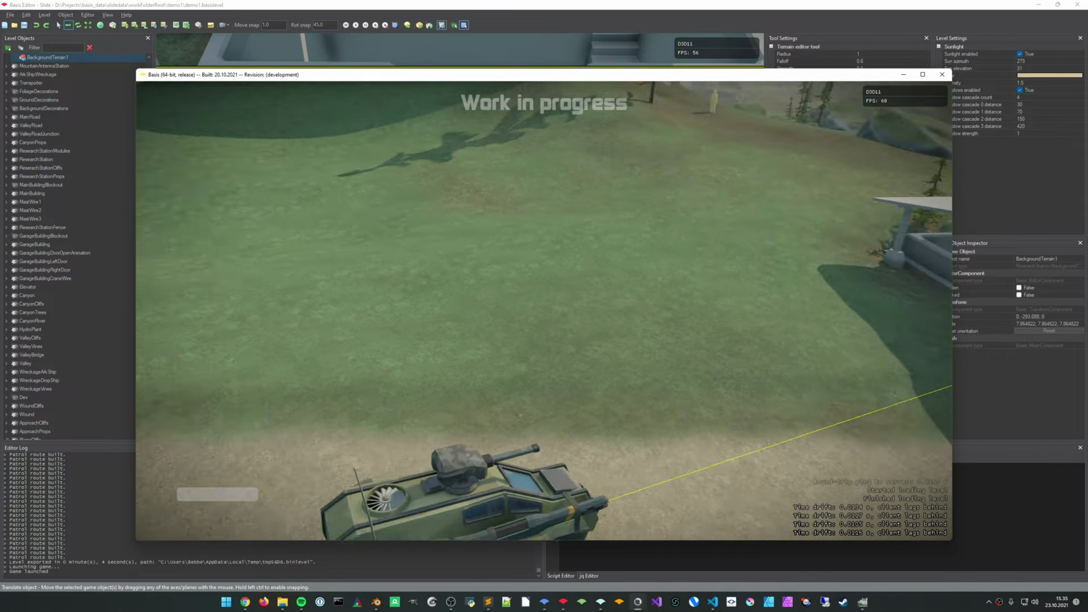
key("w")
key("d")
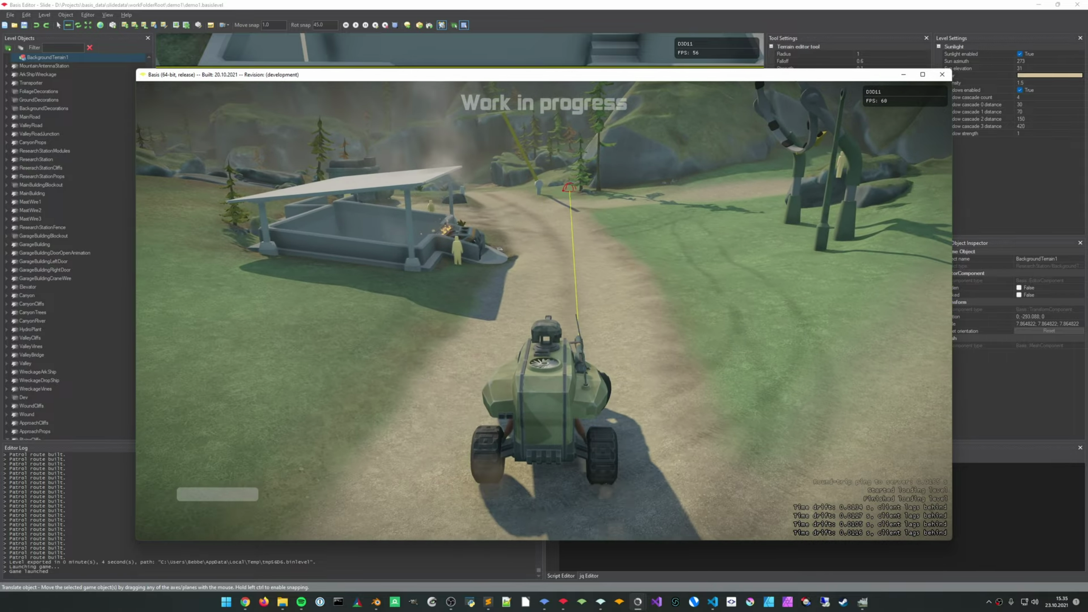
key("d")
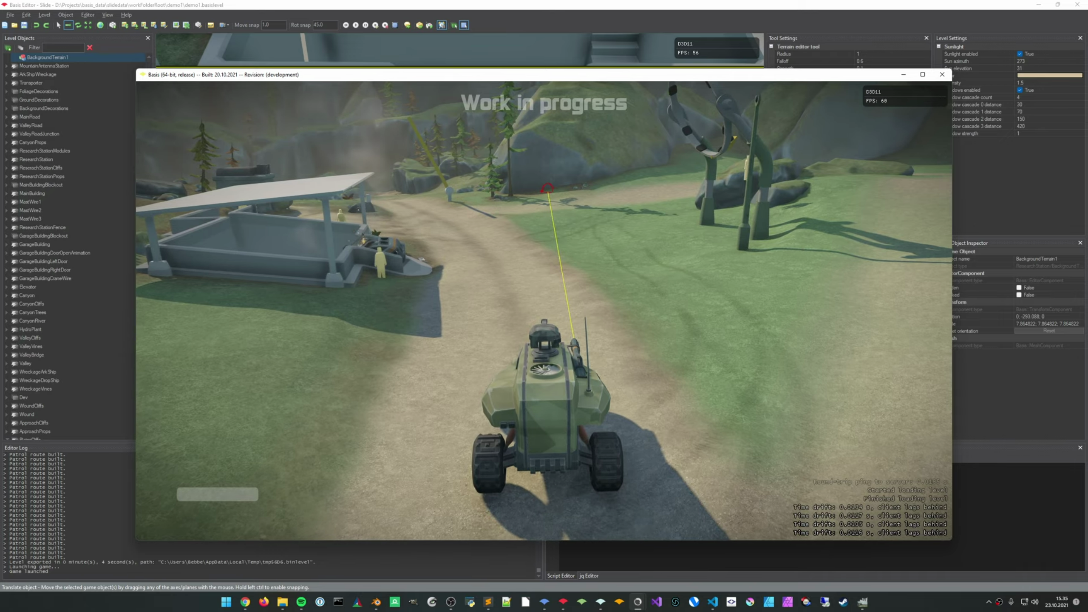
key("w")
key("d")
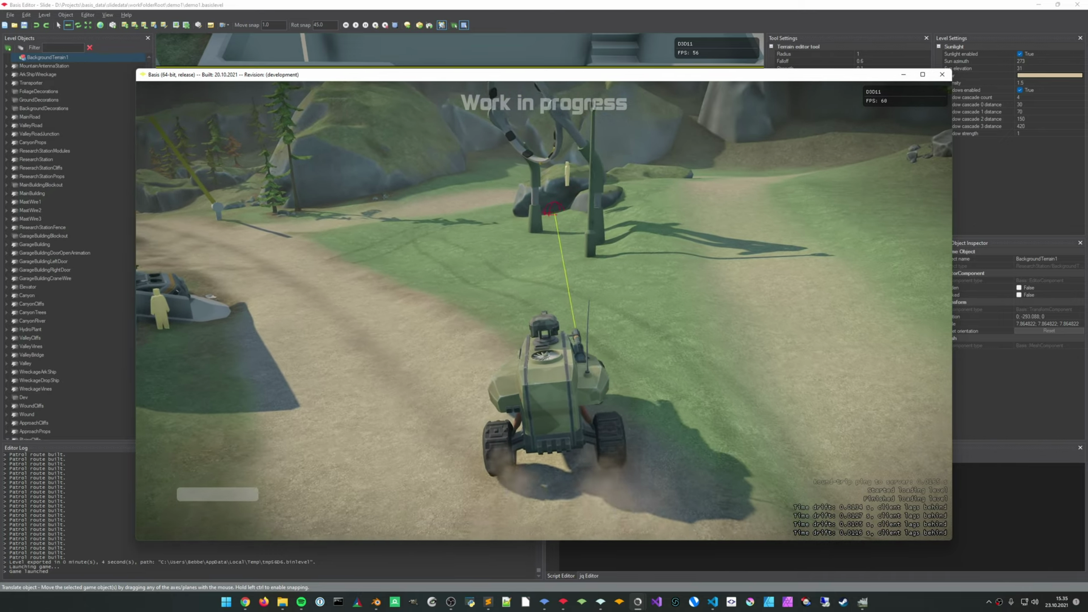
key("d")
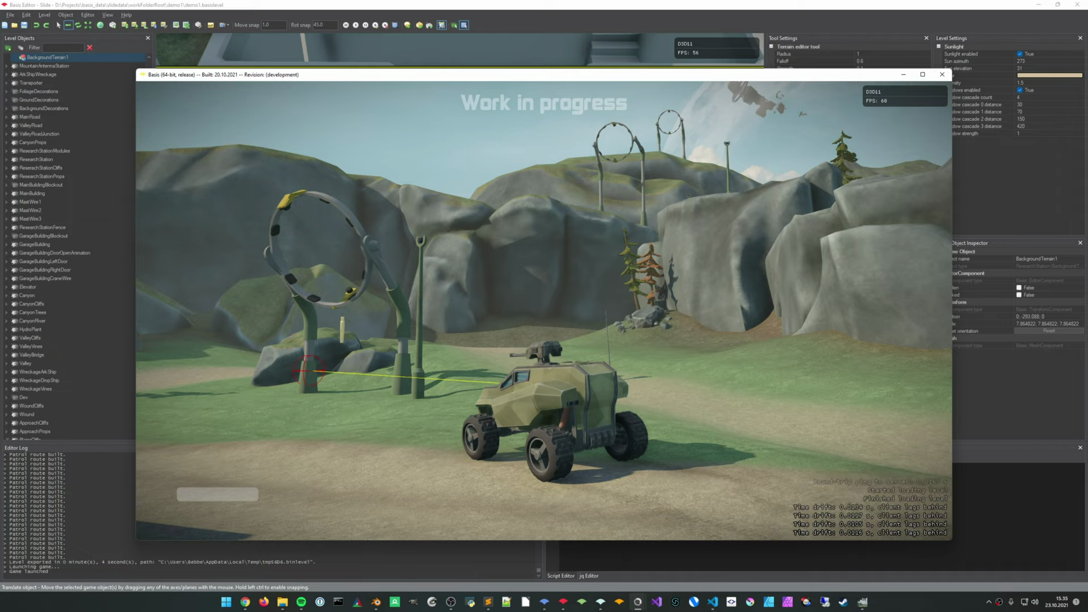
key("Escape")
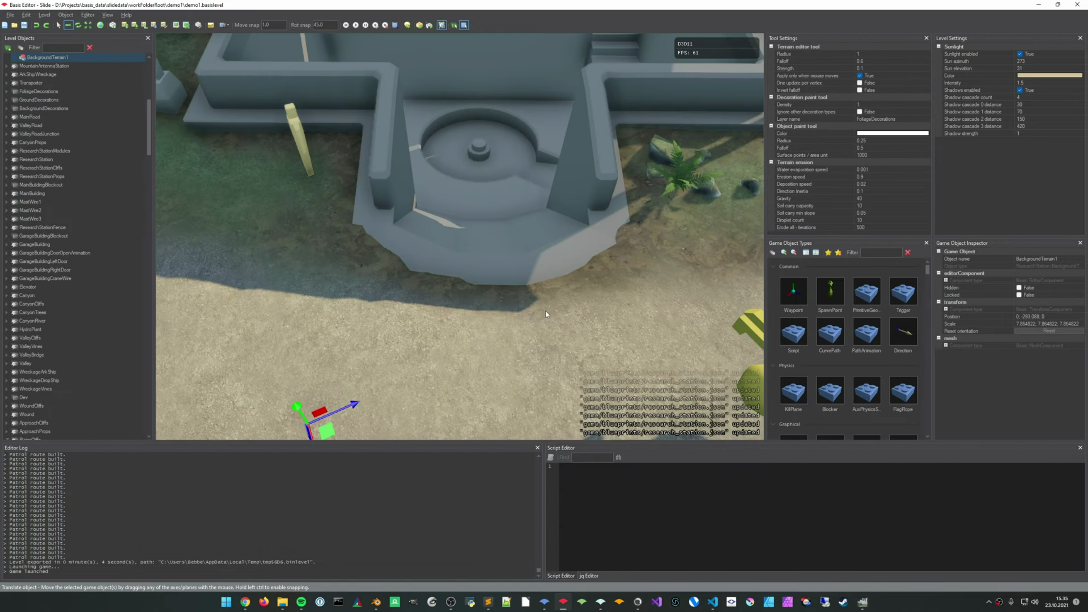
Examine the transporter ring and its support towers in the level from several angles
right_click_drag(546, 311, 612, 274)
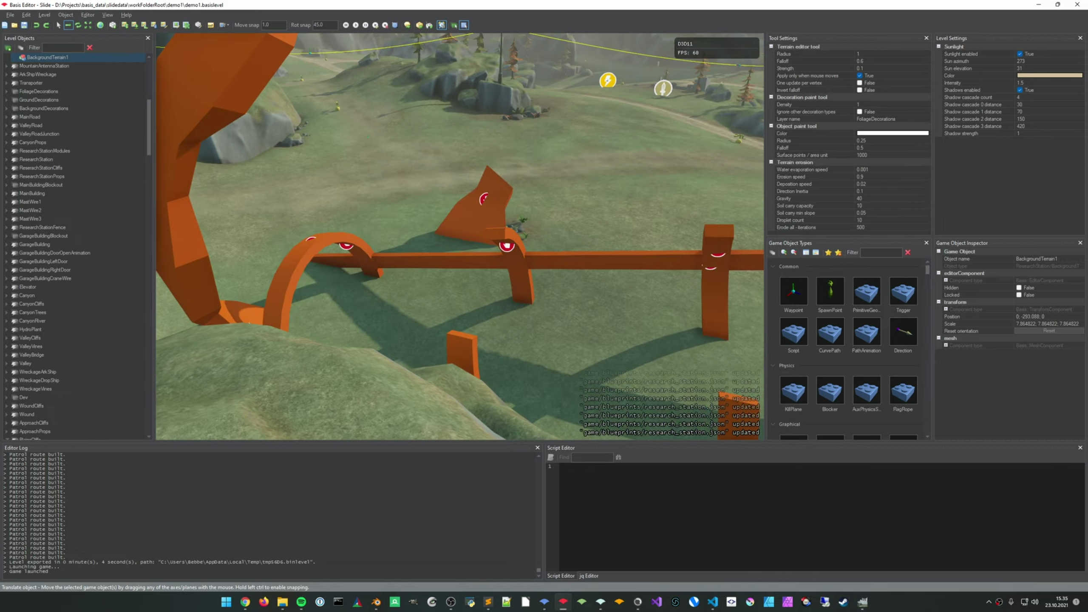
left_click(598, 265)
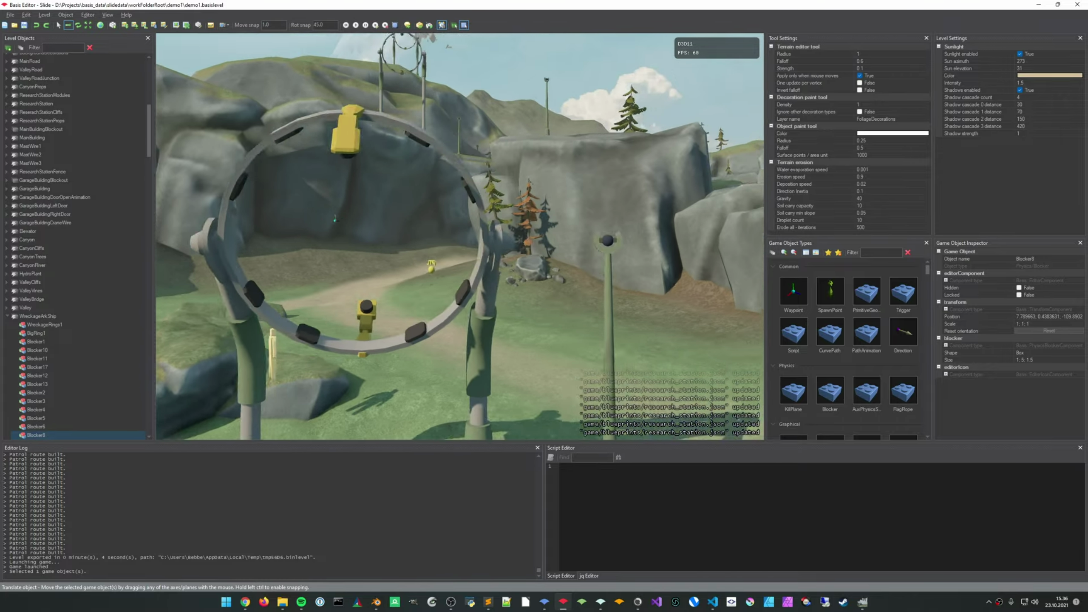
right_click_drag(620, 362, 641, 348)
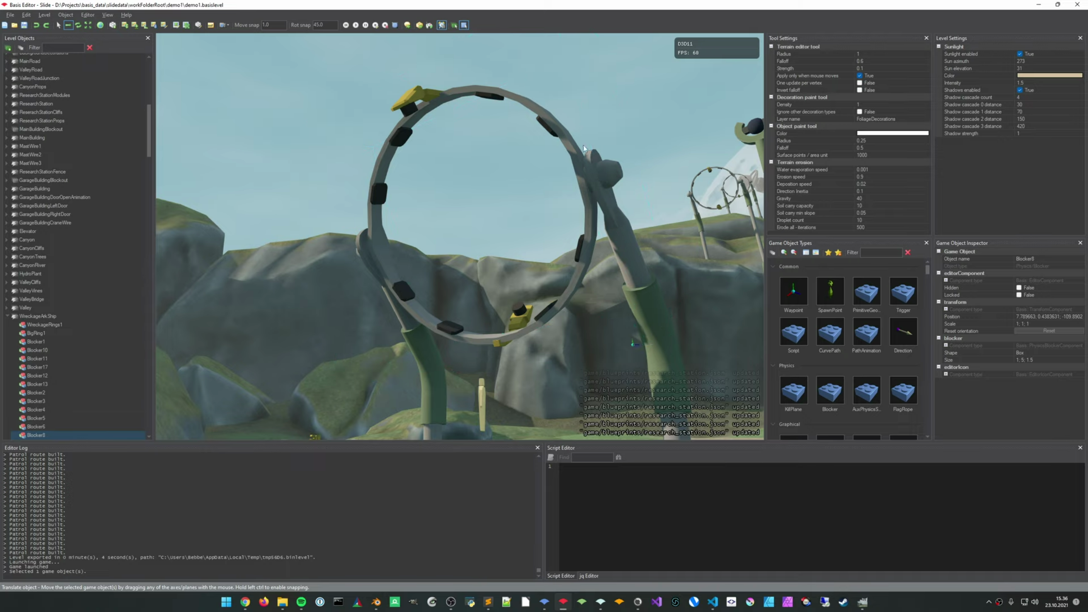
right_click_drag(366, 138, 341, 161)
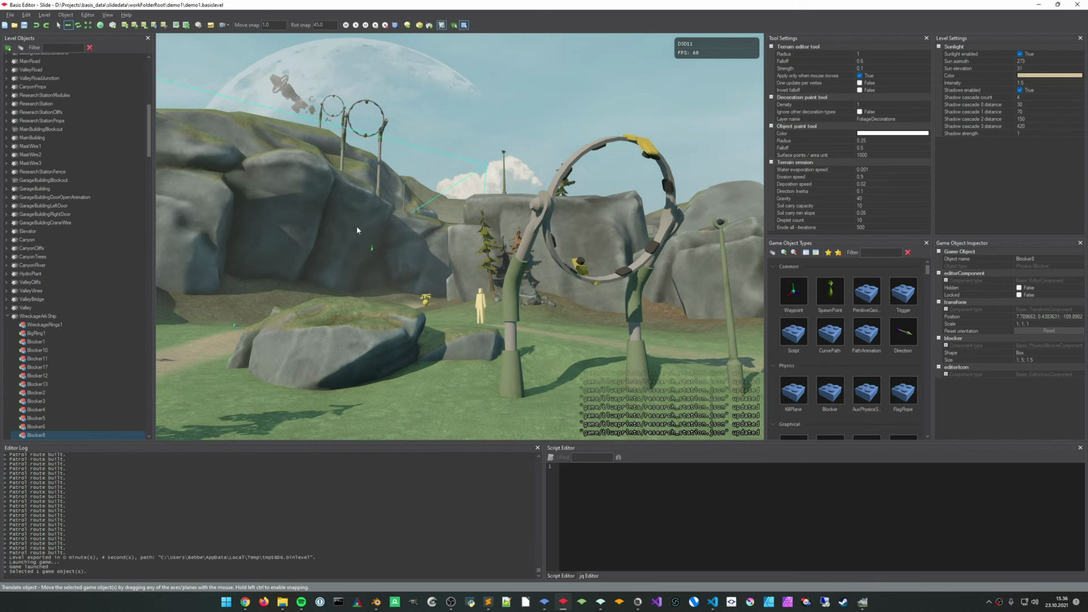
Switch to Blender, hide the PitCollisions object and show the FunnelTower collection
left_click(376, 602)
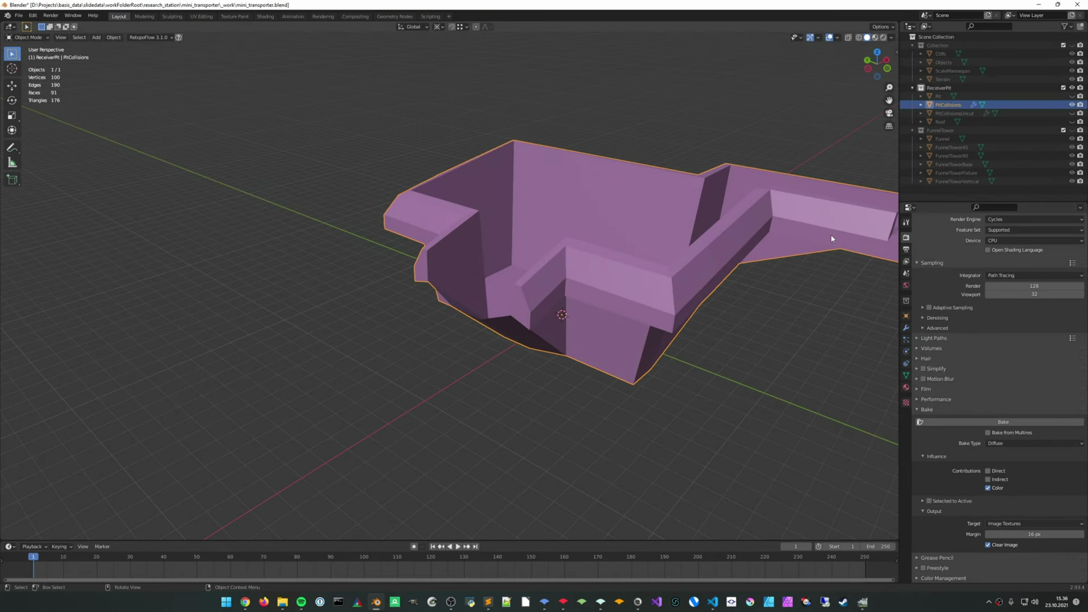
left_click(1072, 105)
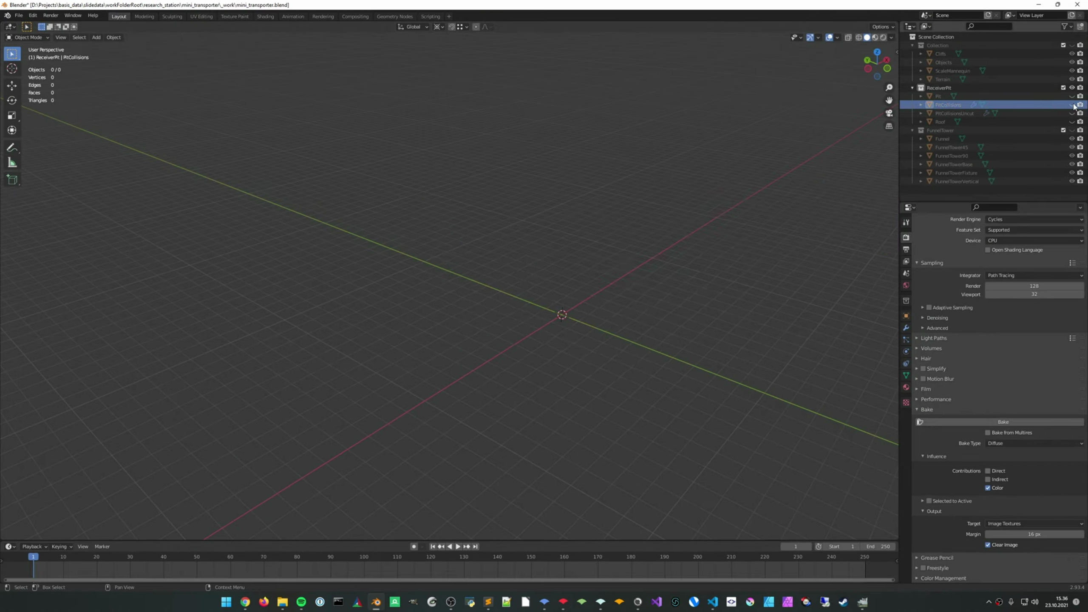
left_click(1072, 131)
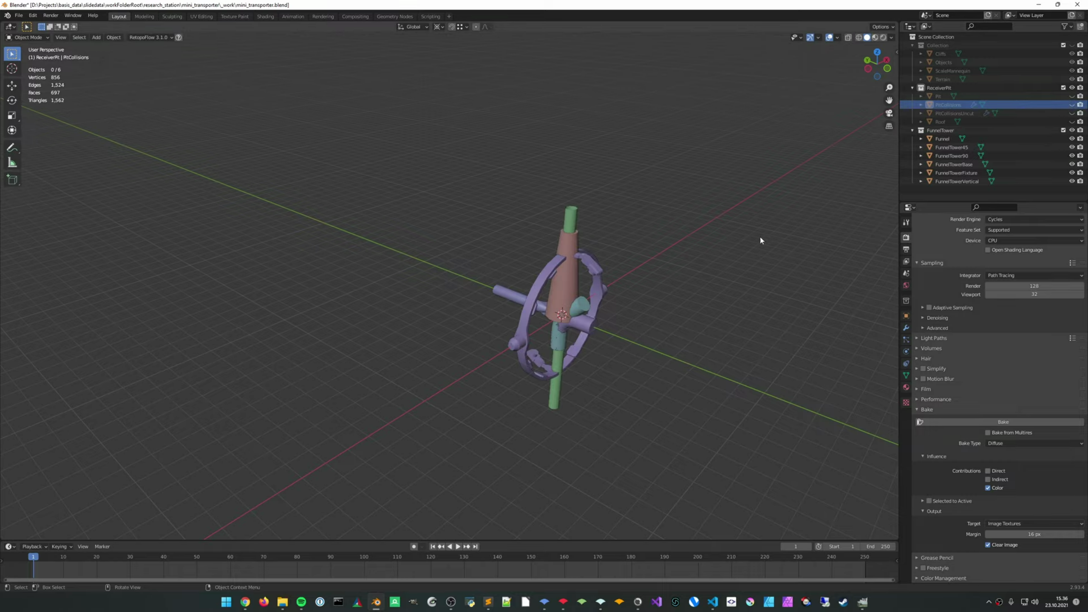
Hide all FunnelTower collection objects except Funnel and select the Funnel ring
left_click_drag(1071, 148, 1071, 182)
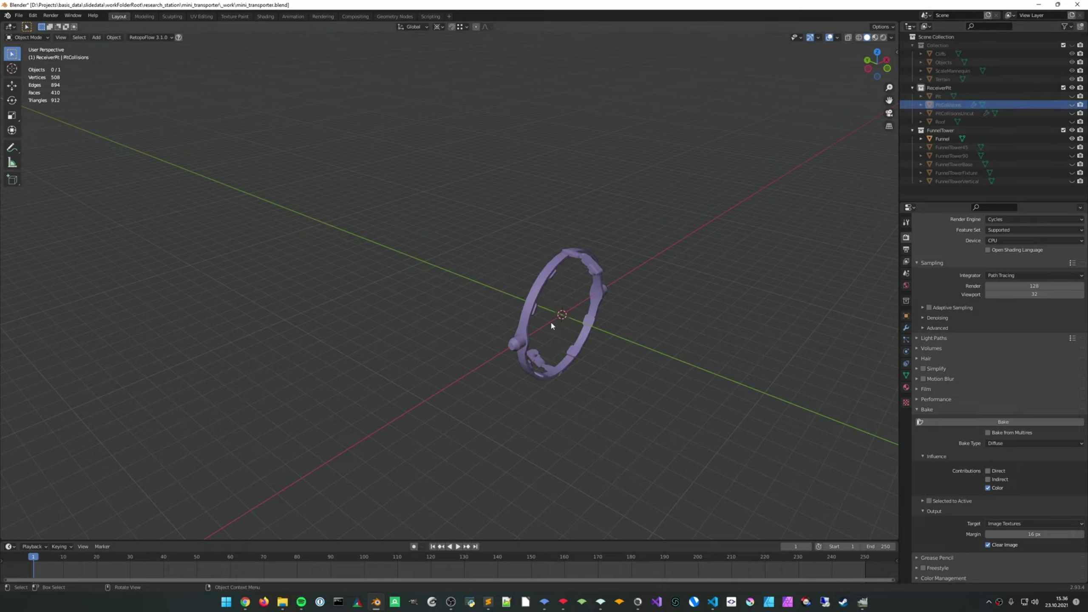
middle_click_drag(550, 320, 537, 311)
left_click(537, 311)
middle_click_drag(725, 337, 645, 235, "shift")
scroll(640, 247, "up", 3)
middle_click_drag(645, 236, 594, 250, "shift")
Add a cylinder at the ring's centre, rotated 90° about X, with a radius of about 3.53 m
key("shift+a")
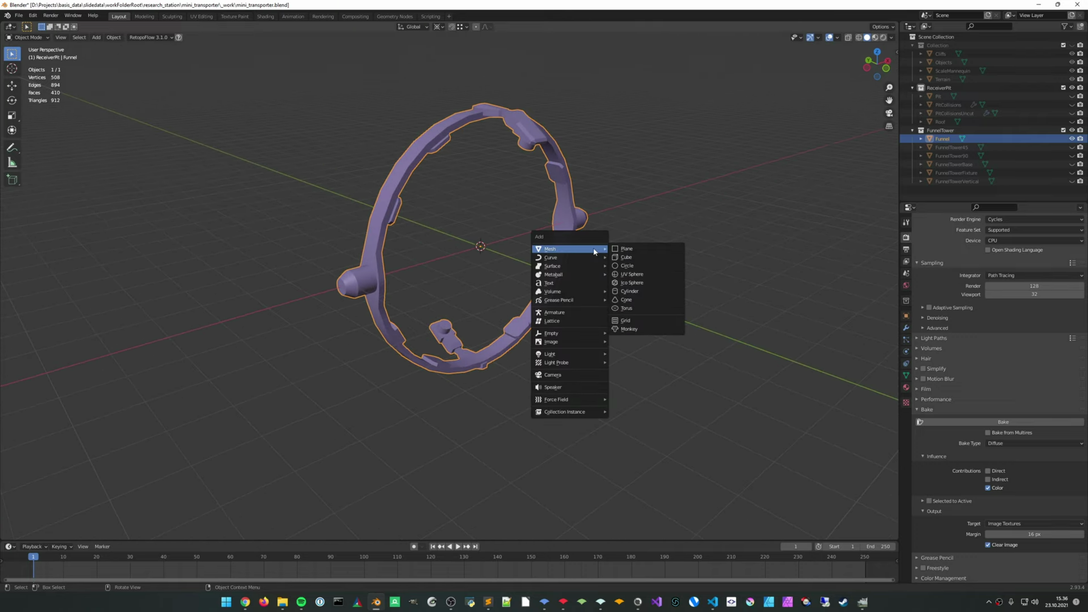
left_click(636, 292)
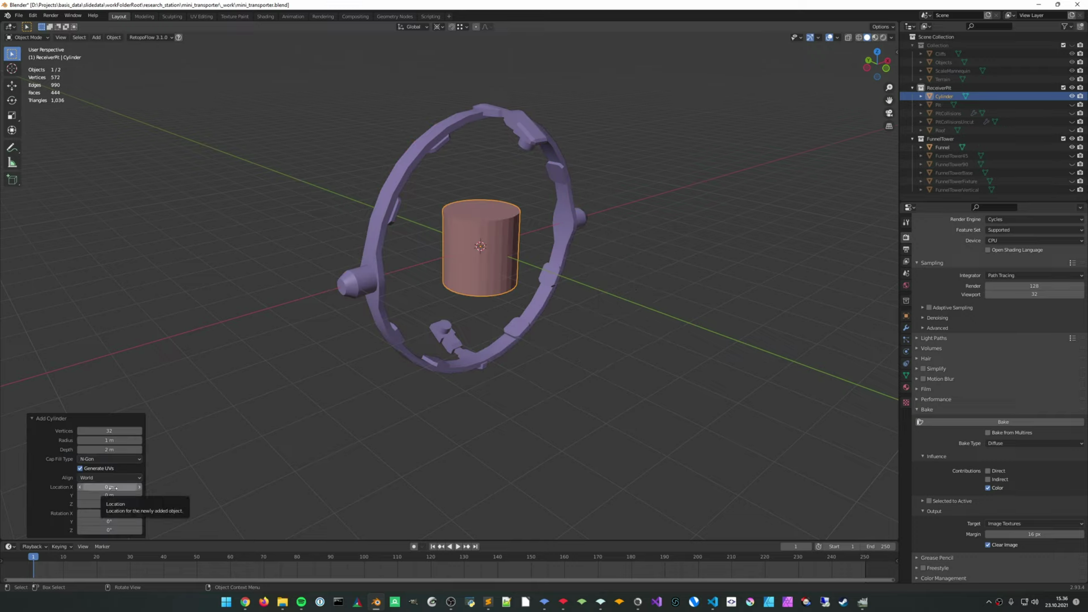
left_click(113, 513)
type("0d")
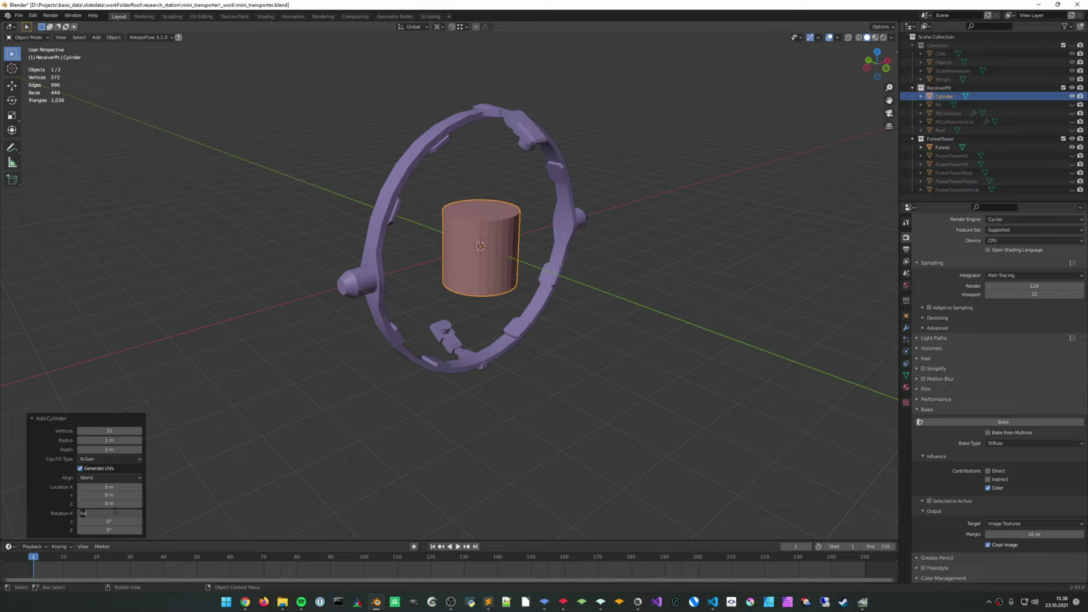
type("0")
key("Return")
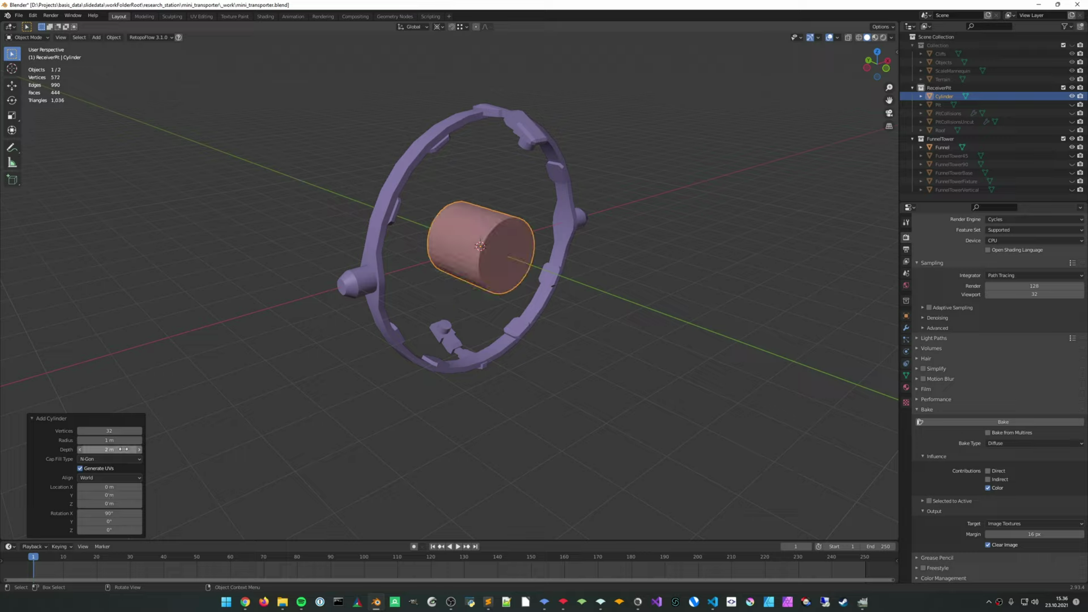
left_click_drag(118, 441, 227, 448)
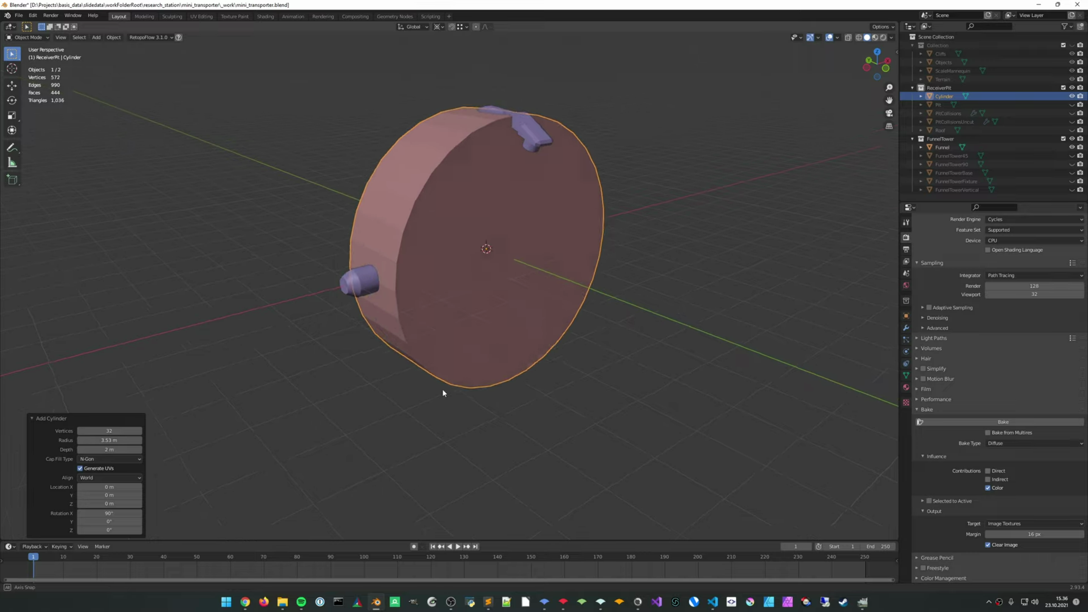
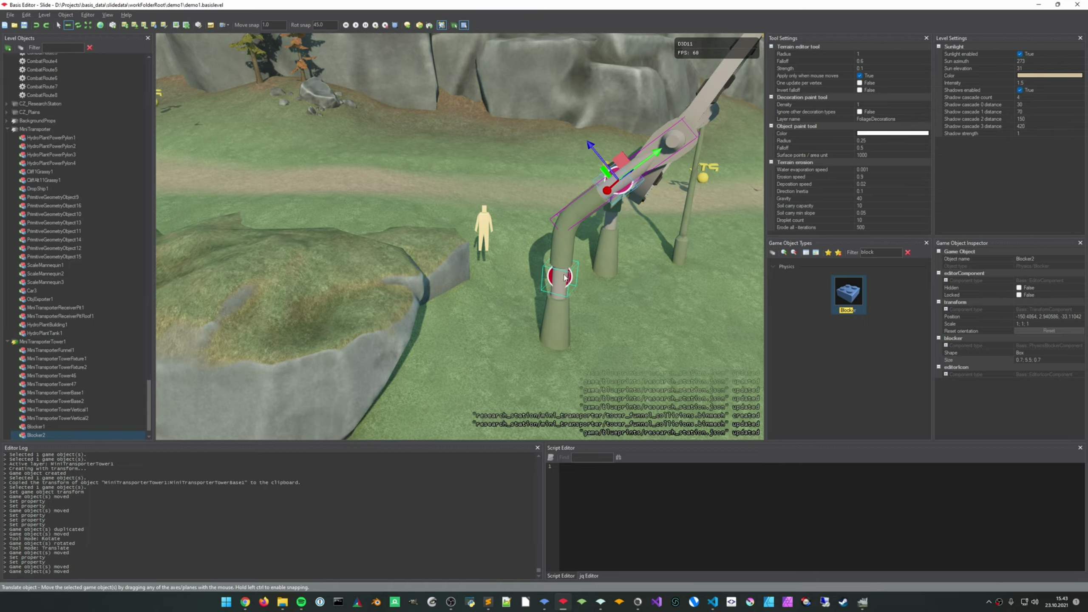
In Basis Editor, duplicate both blockers of the finished tower leg, move the copies onto the opposite leg, and clear the selection
left_click(569, 280, "shift")
right_click_drag(569, 281, 548, 263)
key("ctrl+d")
left_click_drag(420, 230, 638, 254)
mouse_move(665, 307)
right_mouse_down()
mouse_move(649, 305)
mouse_move(635, 281)
mouse_move(668, 328)
right_mouse_up()
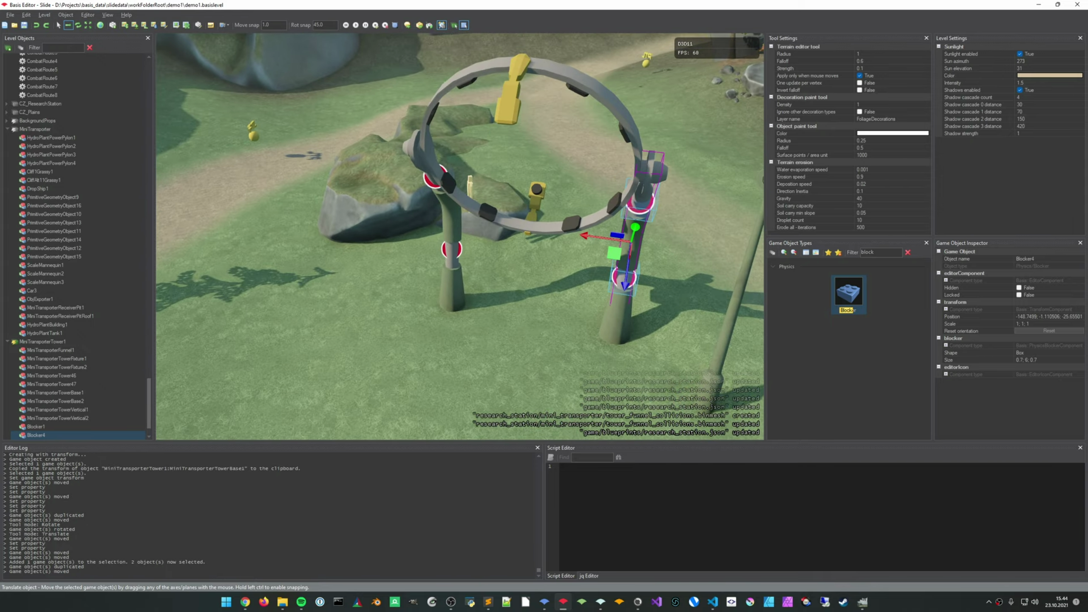
left_click(573, 375)
right_click_drag(570, 329, 559, 324)
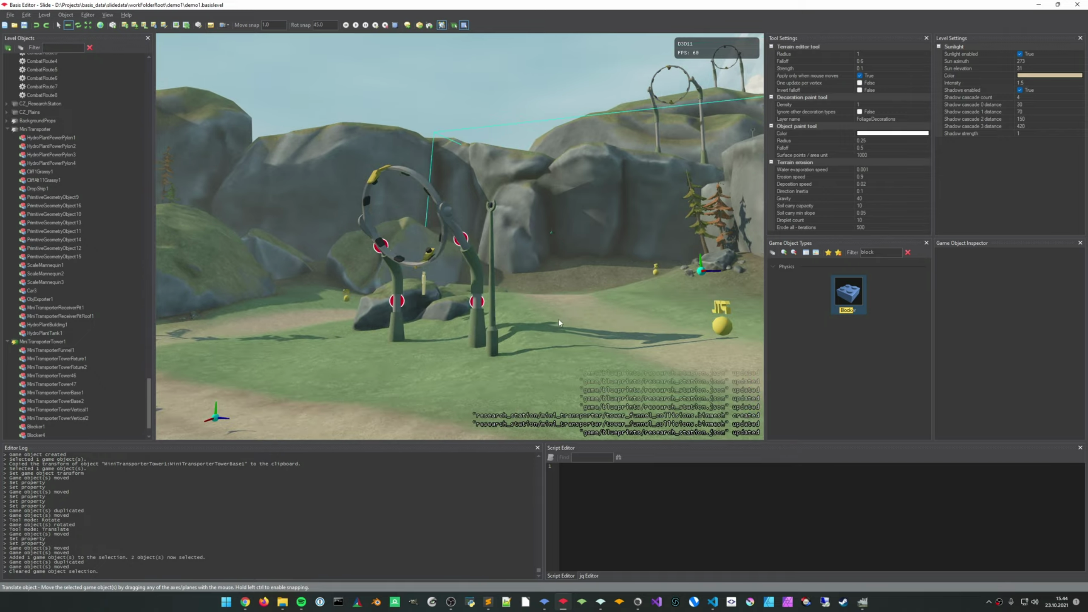
Save the level, launch it in the game, and run the lancerByGarage server script
key("ctrl+s")
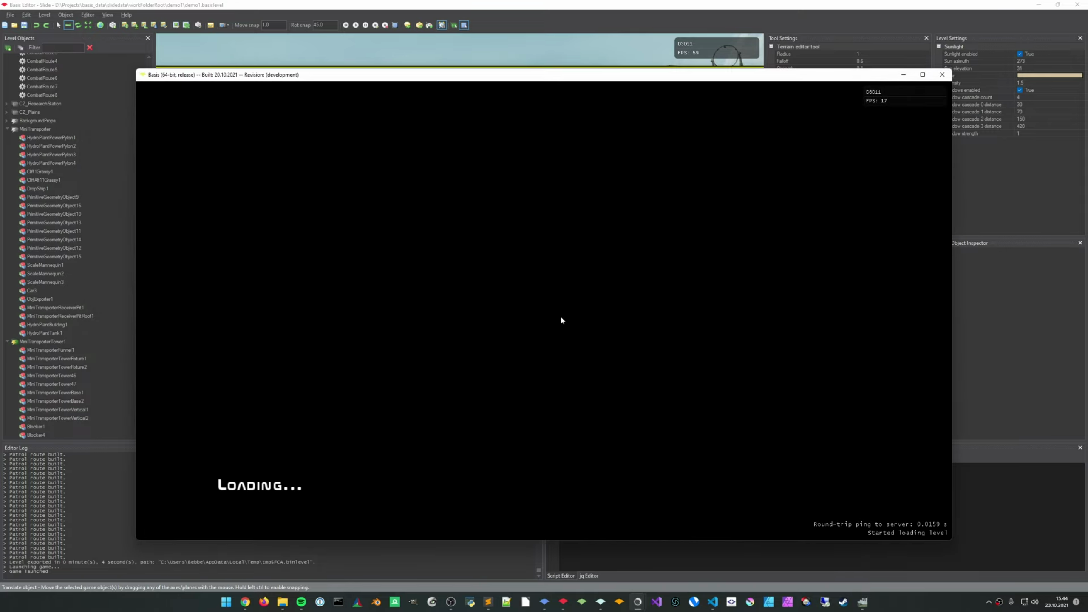
key("grave")
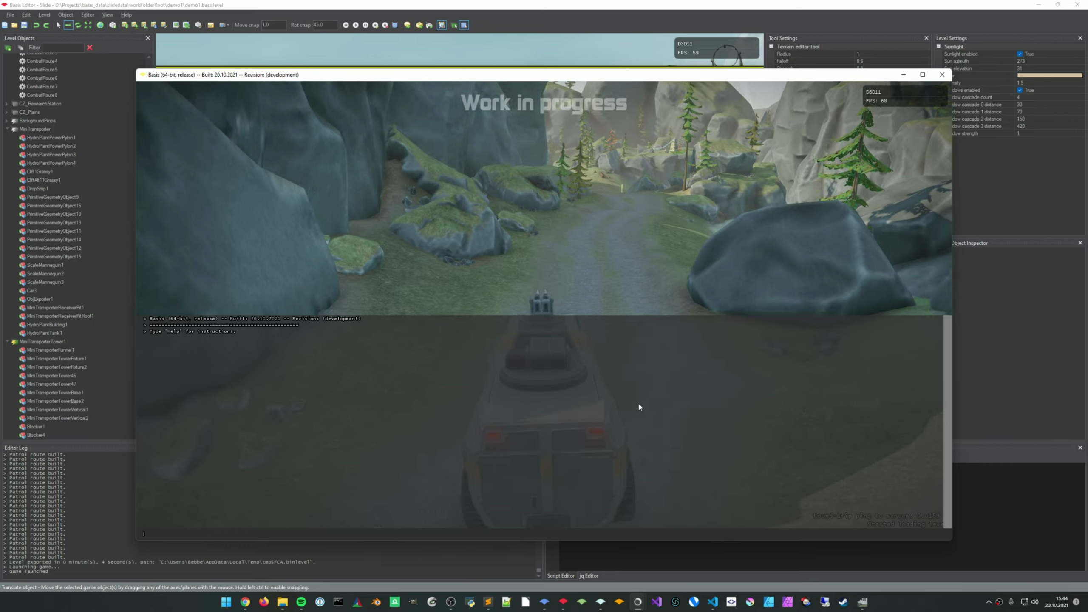
key("grave")
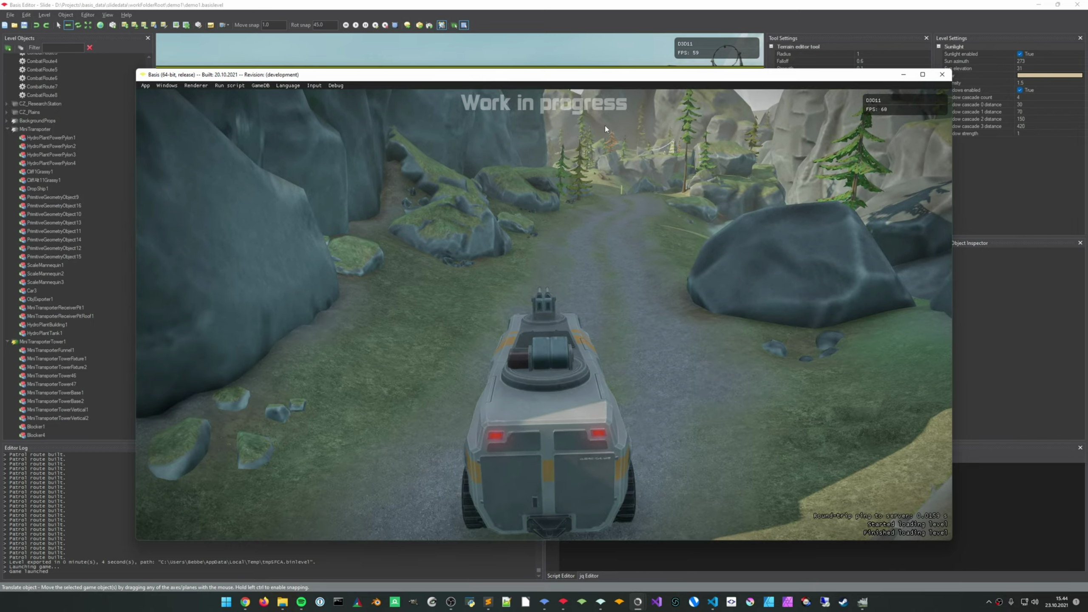
left_click(229, 86)
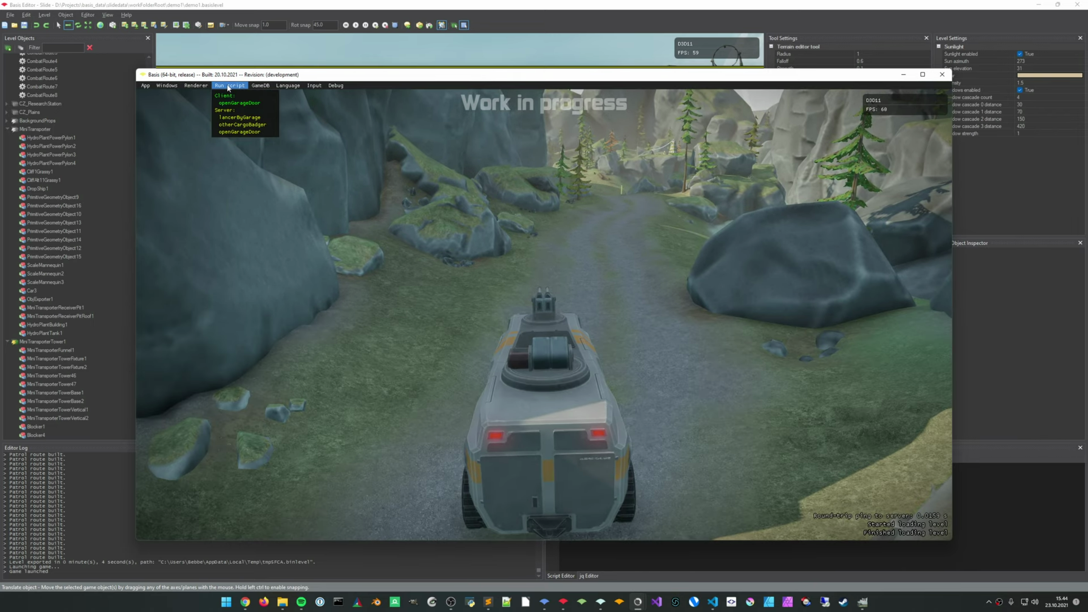
left_click(249, 118)
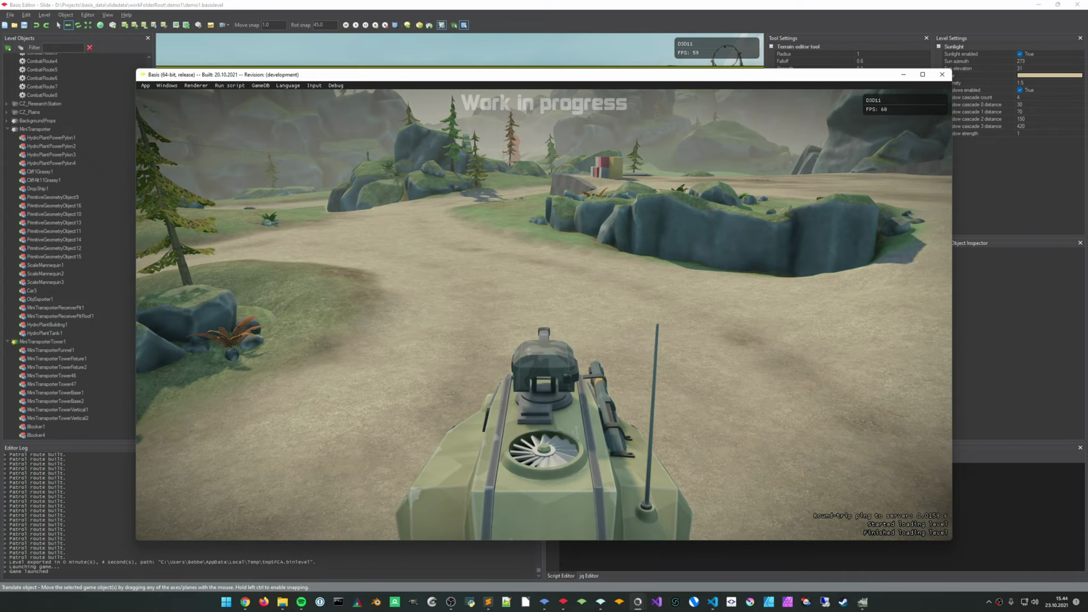
Drive the green four-wheeled vehicle from the garage area along the road to the transporter ring tower
key("w")
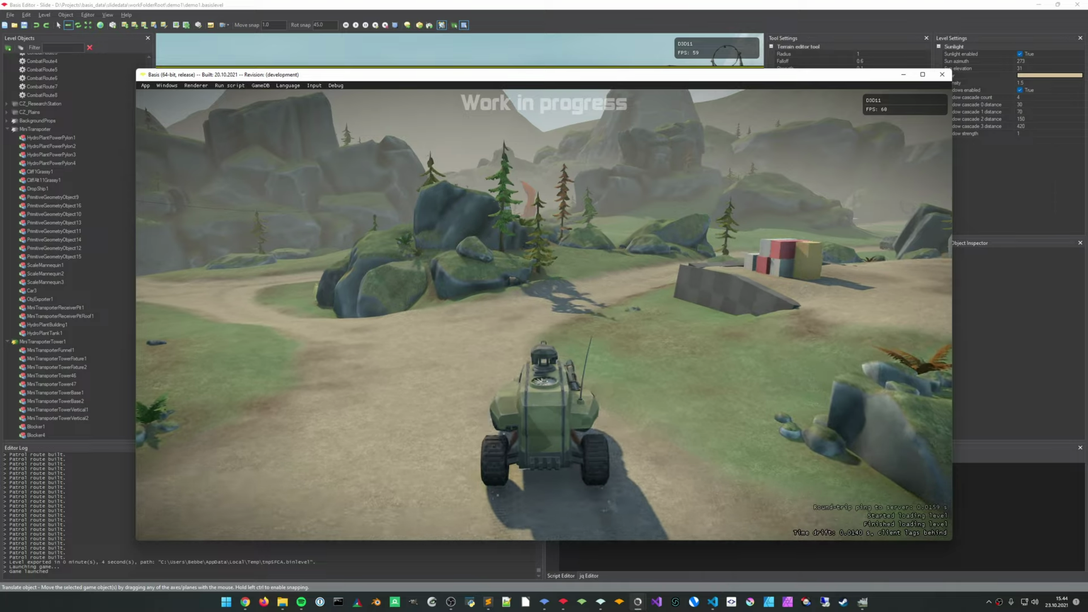
key("d")
key("w")
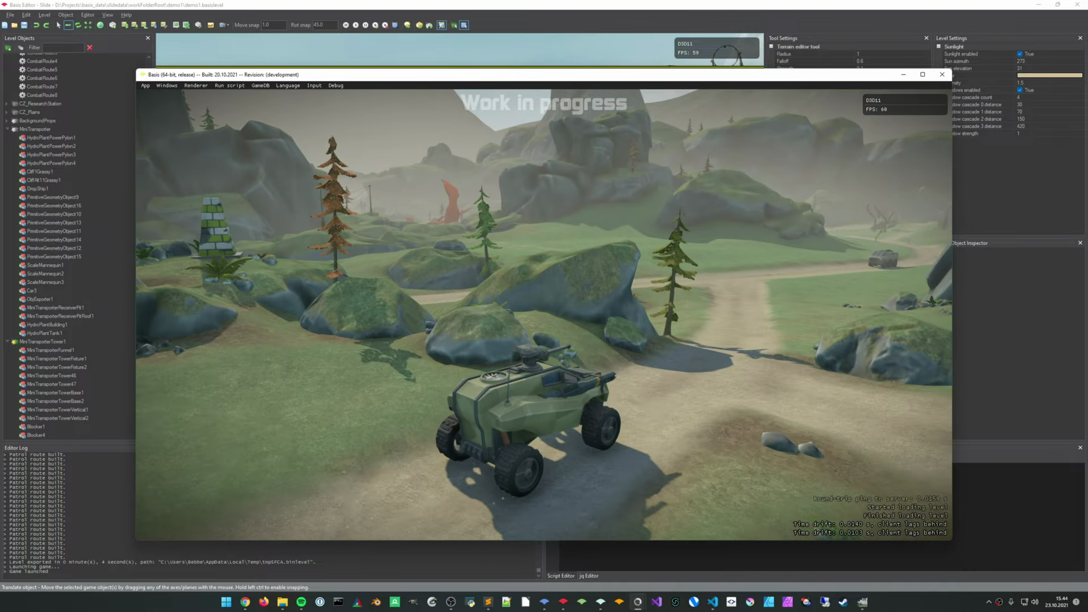
key("d")
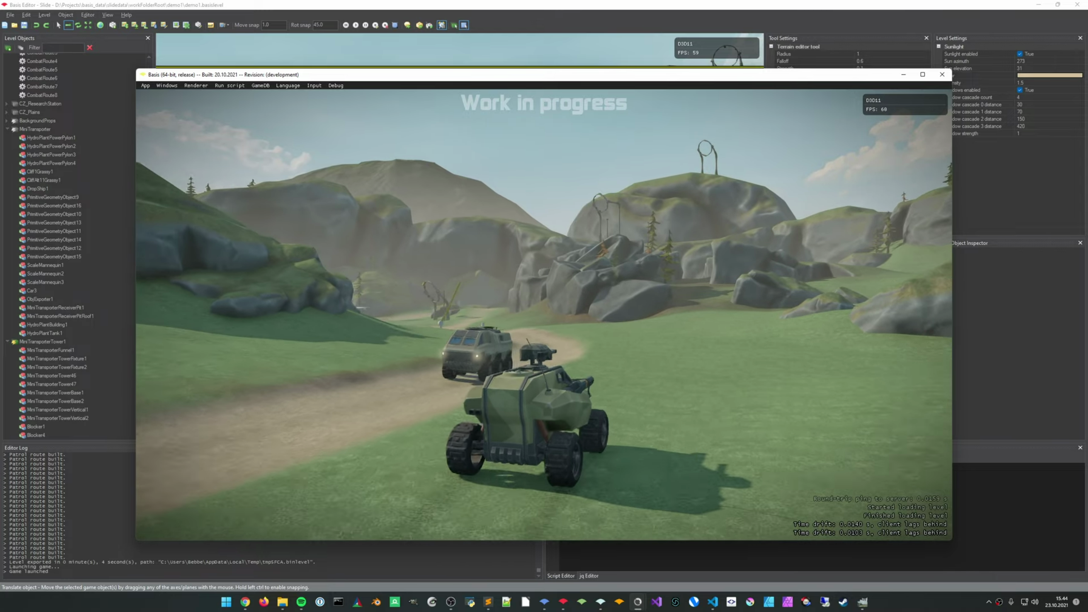
key("a")
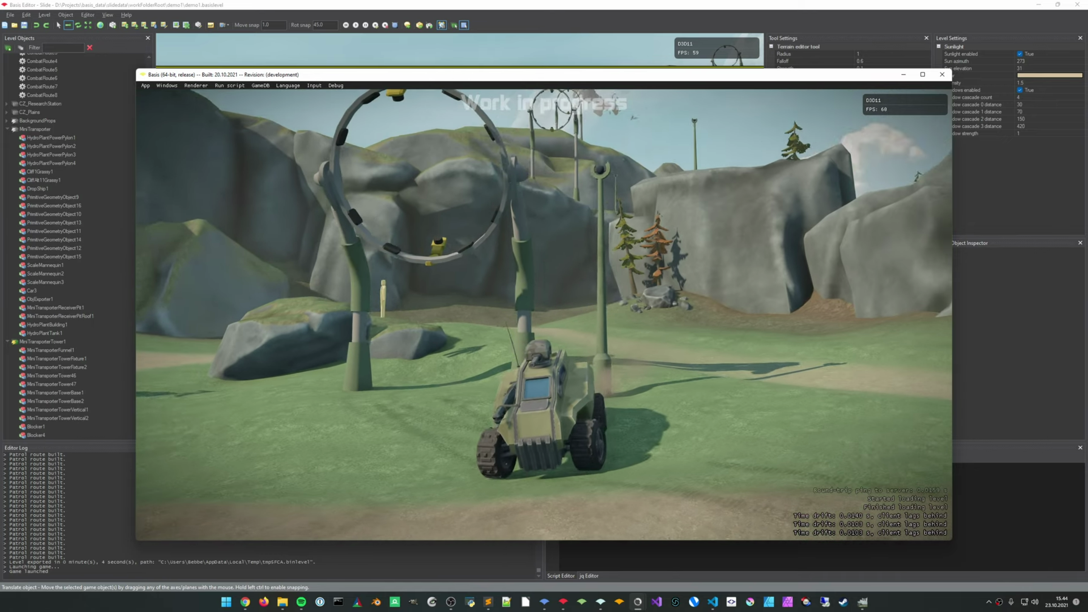
Drive the vehicle around the ring tower and up against its support legs to test the blocker collisions
key("a")
key("w")
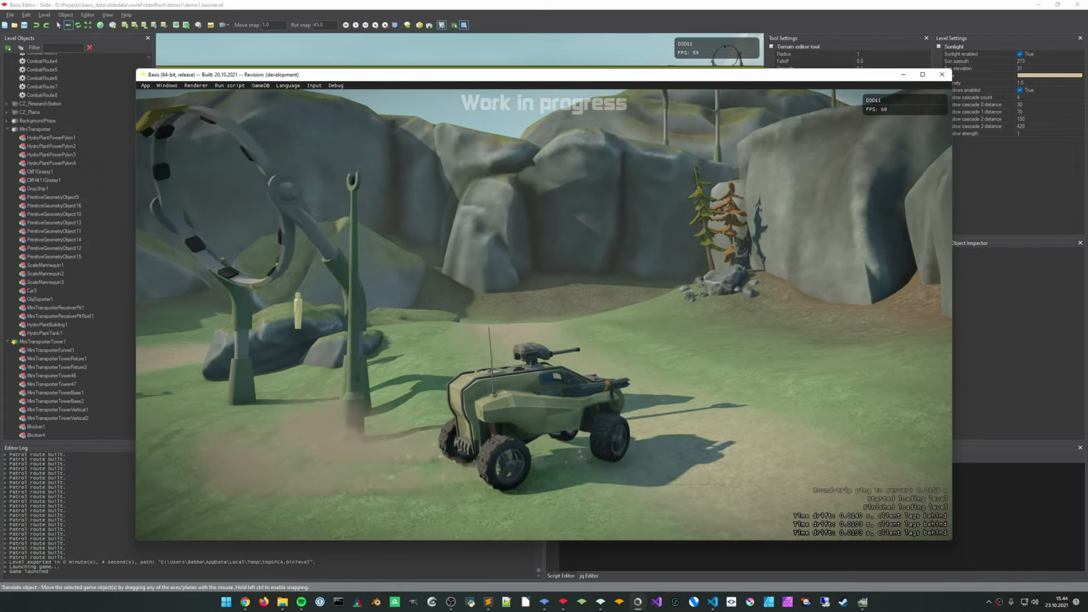
key("a")
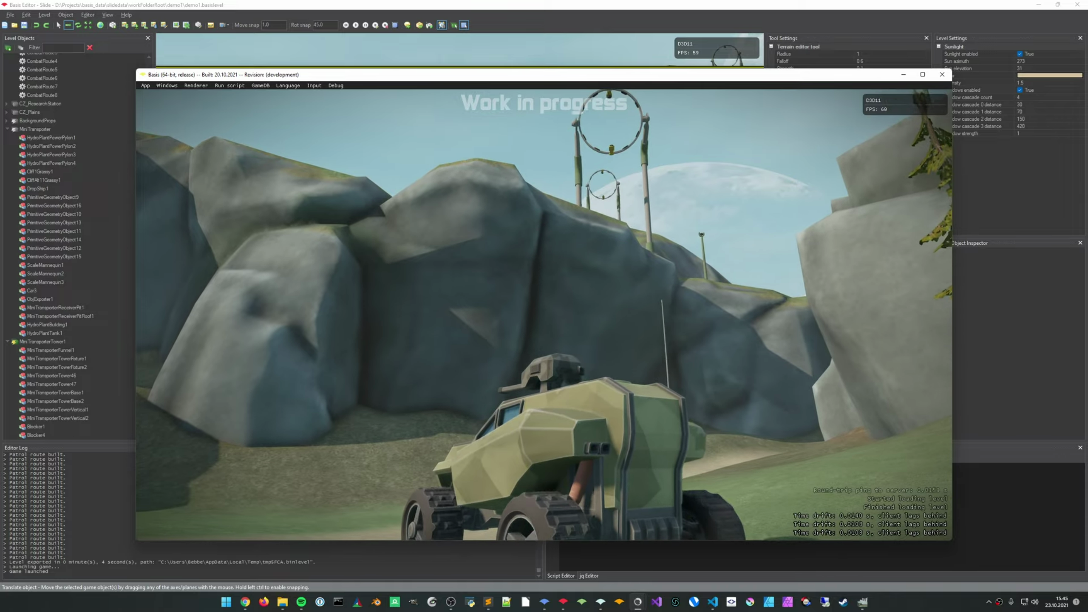
key("d")
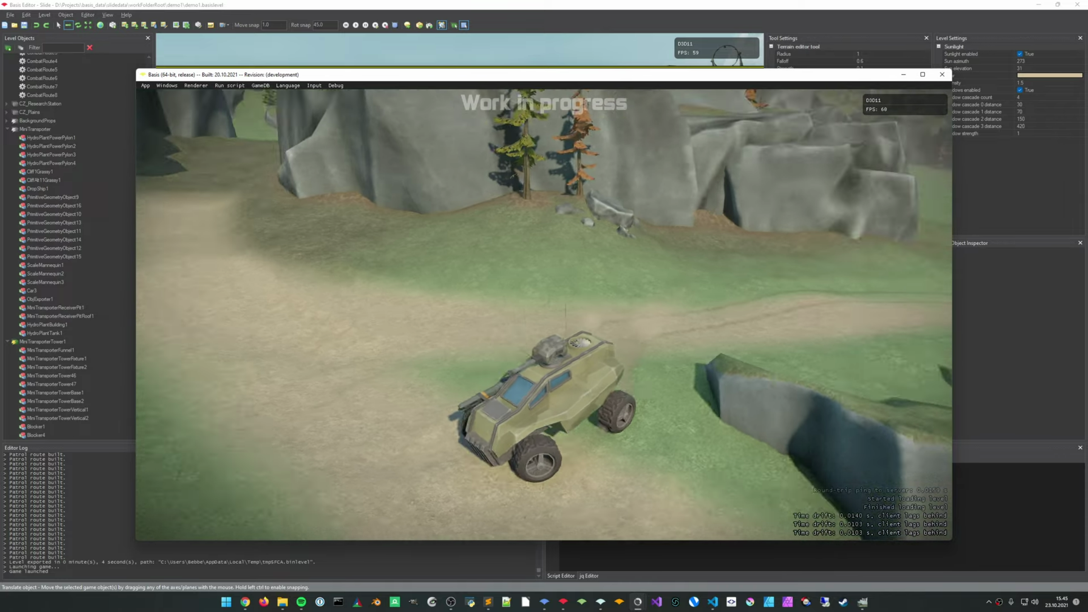
key("d")
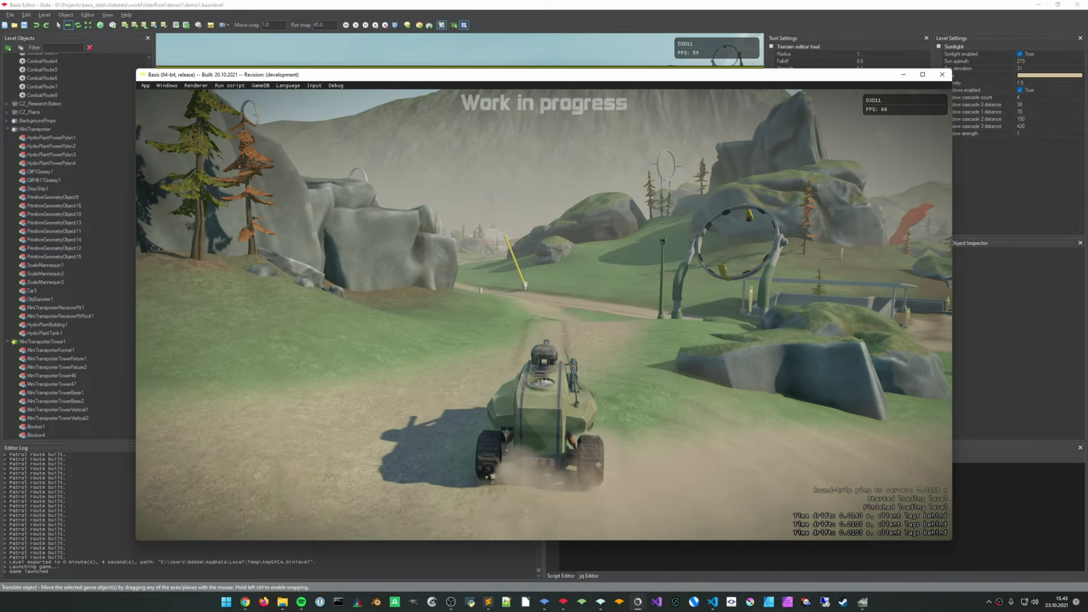
key("a")
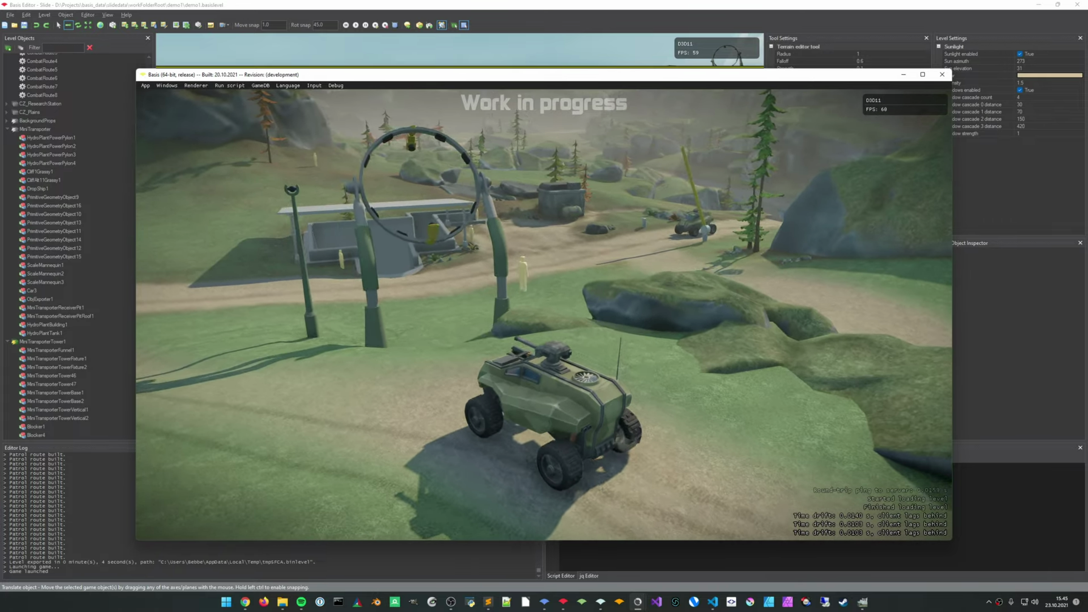
key("w")
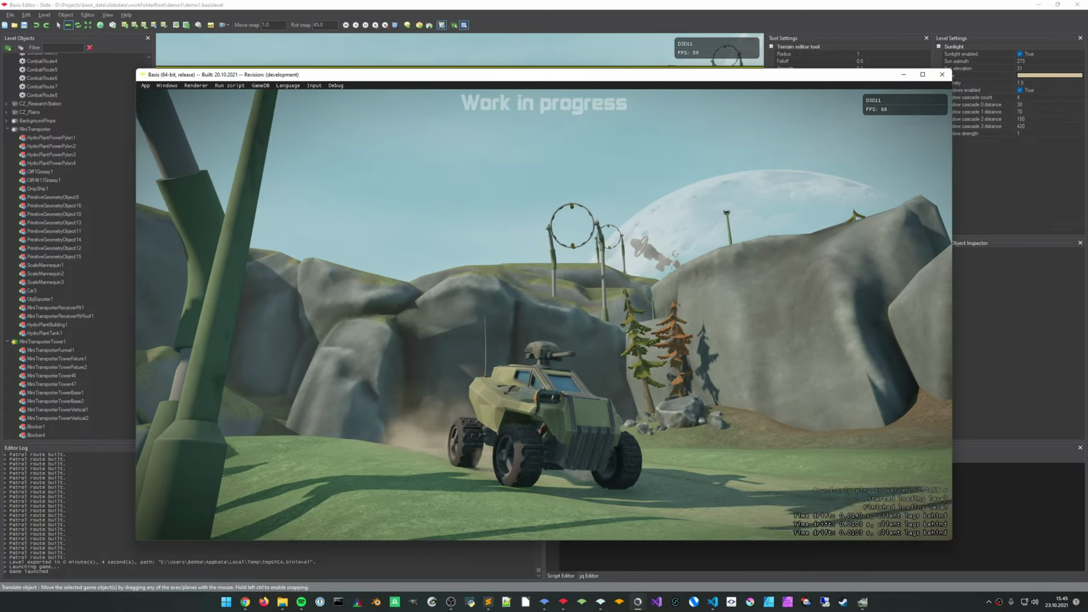
key("w")
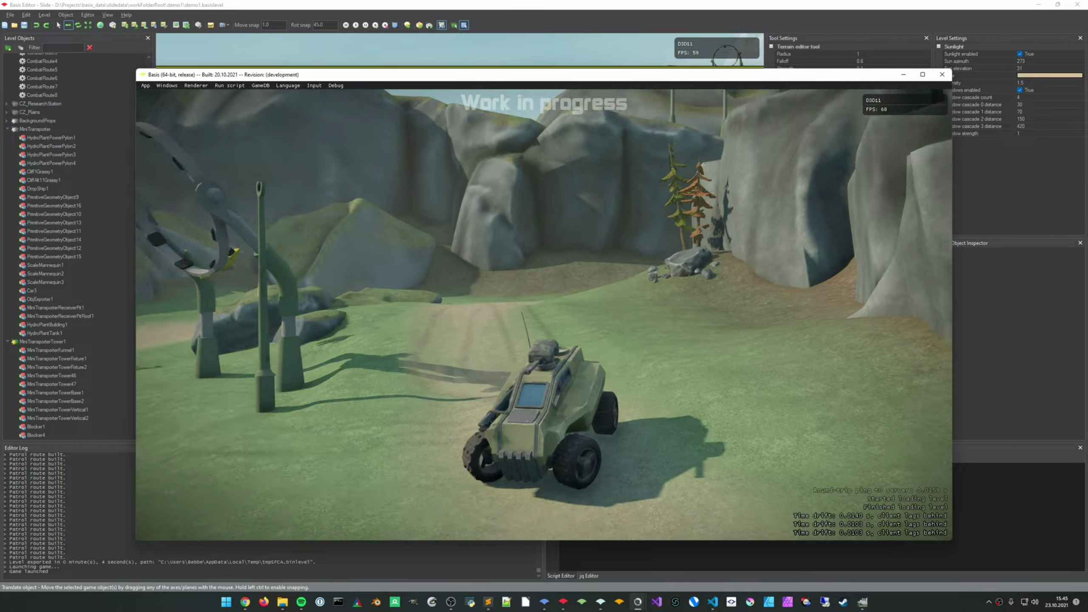
key("a")
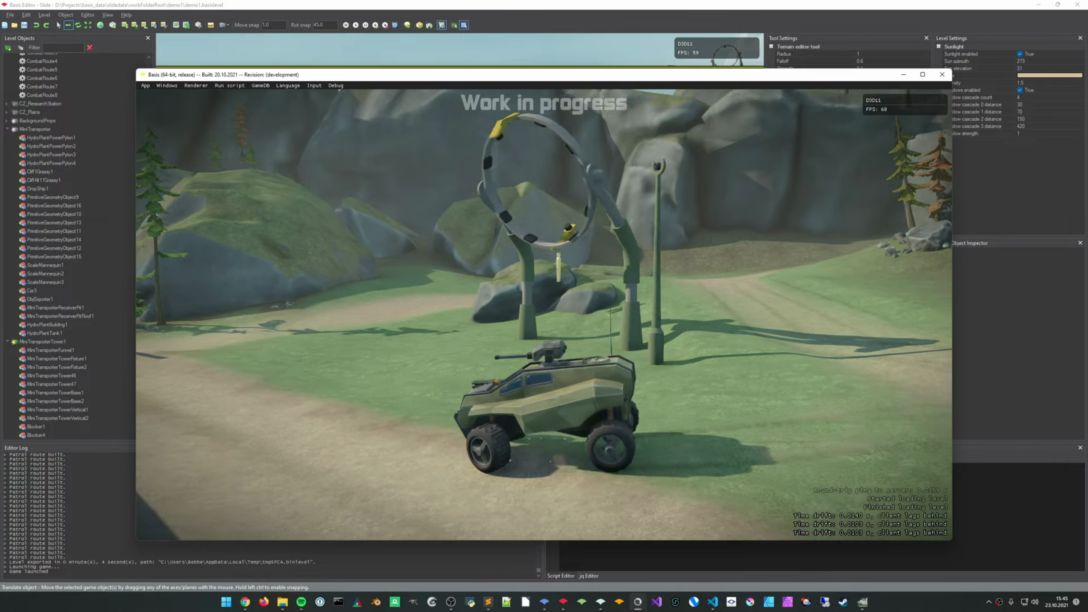
key("w")
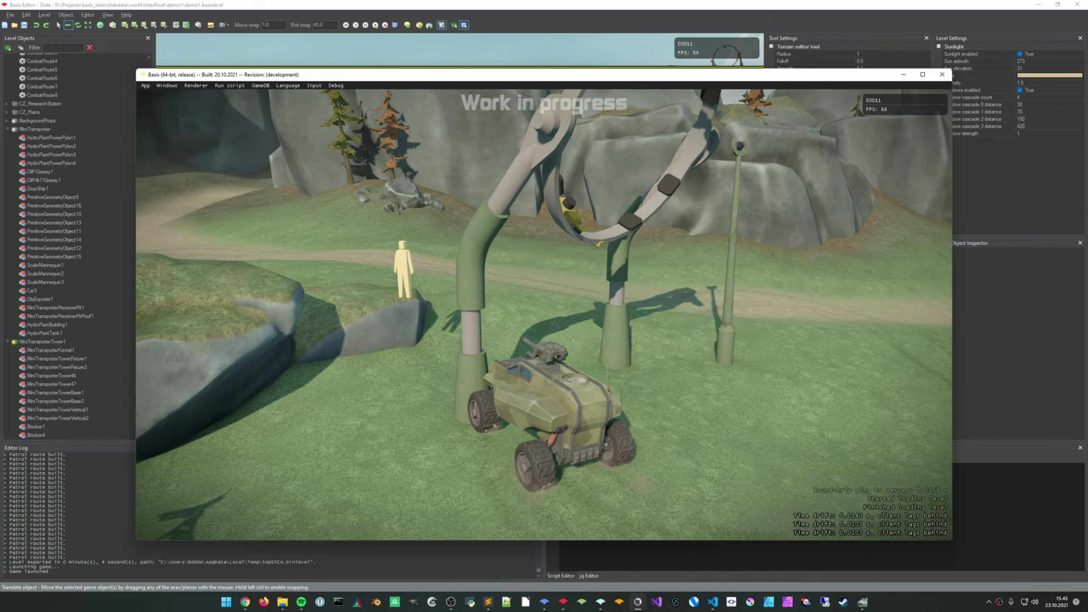
Exit the game and place a Car3 vehicle on the grass near the ring tower in the level
key("Escape")
key("s")
right_click_drag(500, 277, 668, 285)
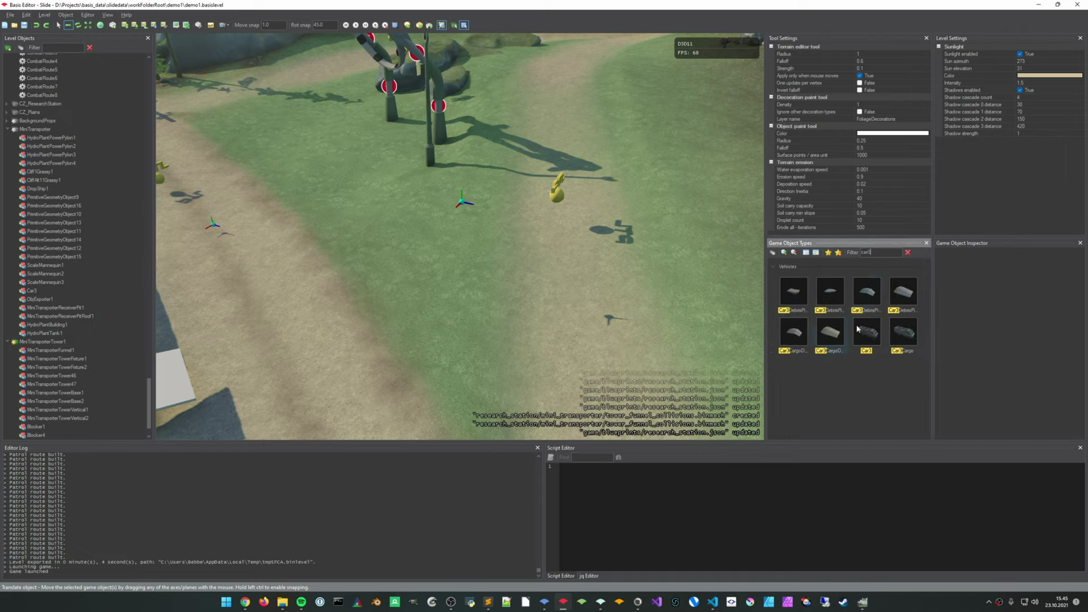
left_click(480, 303)
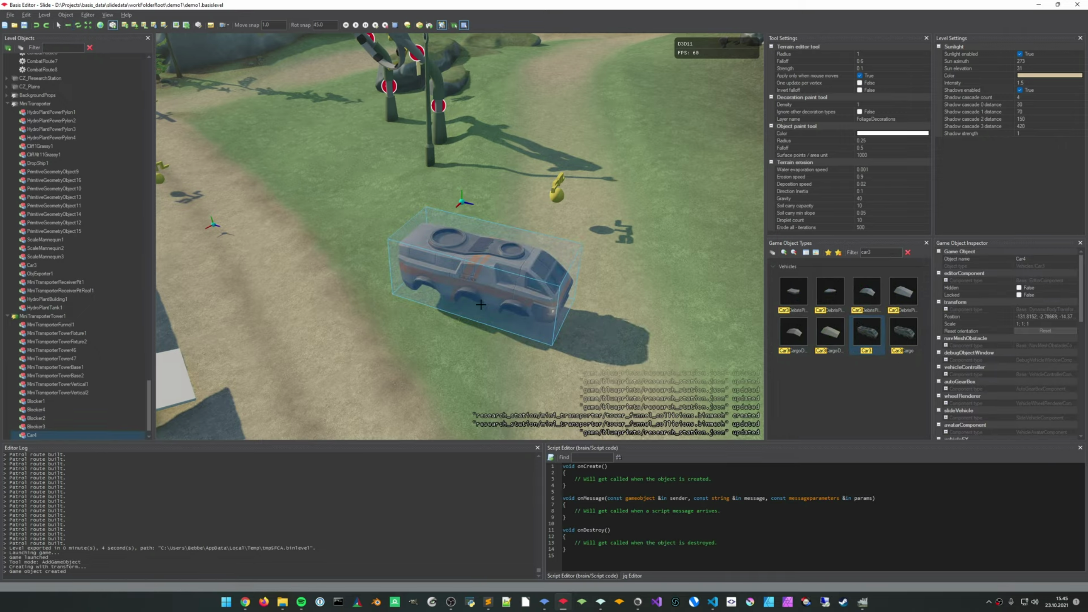
Launch the game without saving the level and set audio.mastervolume in the console
key("F5")
key("Right")
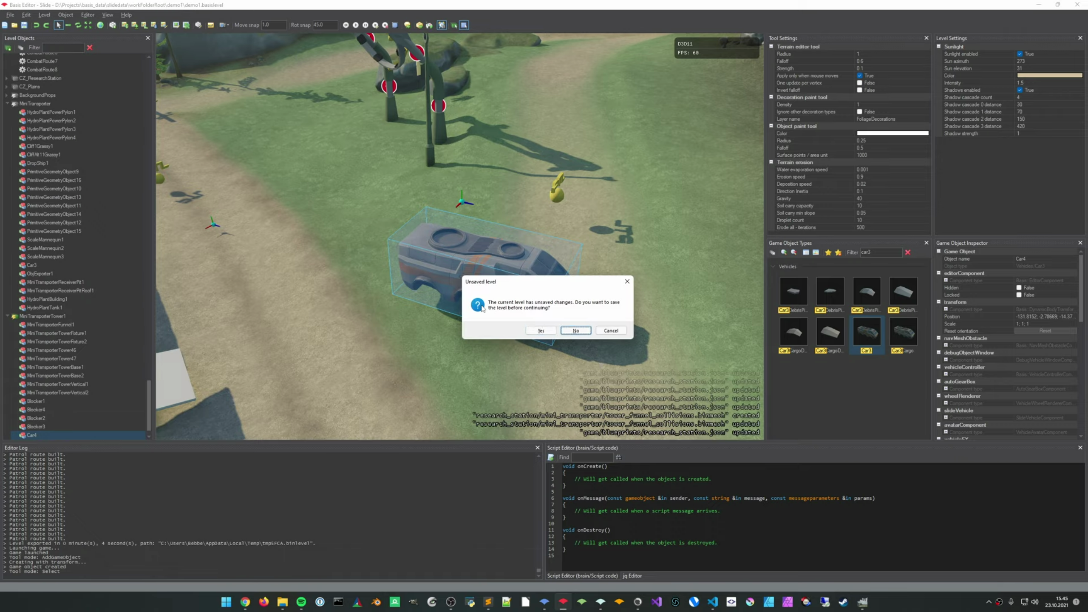
key("Return")
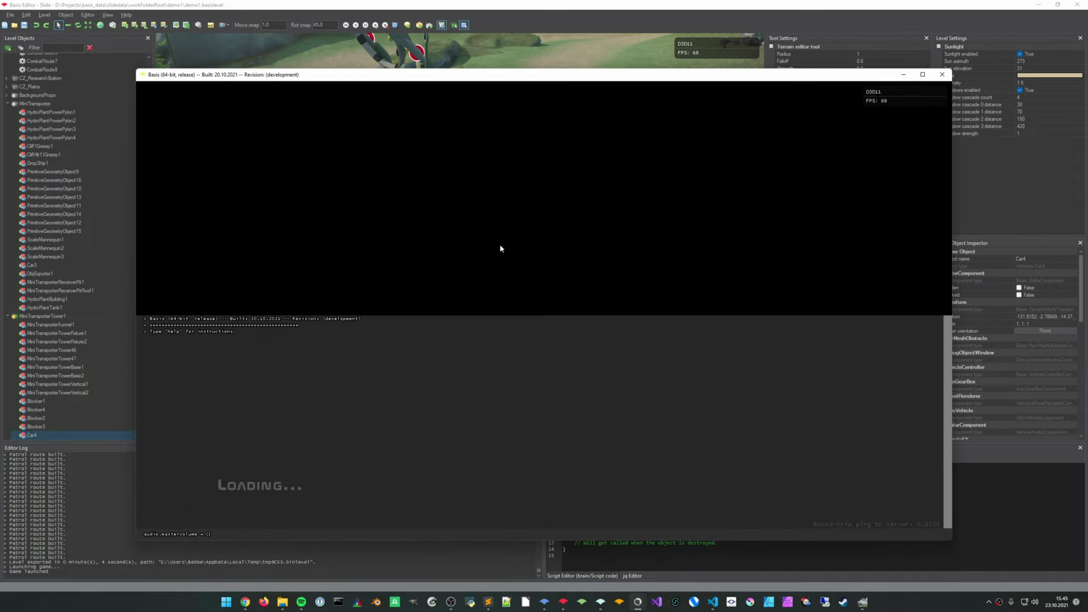
key("Return")
key("grave")
Fly the free camera over the level to the ring tower and view the six-wheeled vehicle parked beside it
key("c")
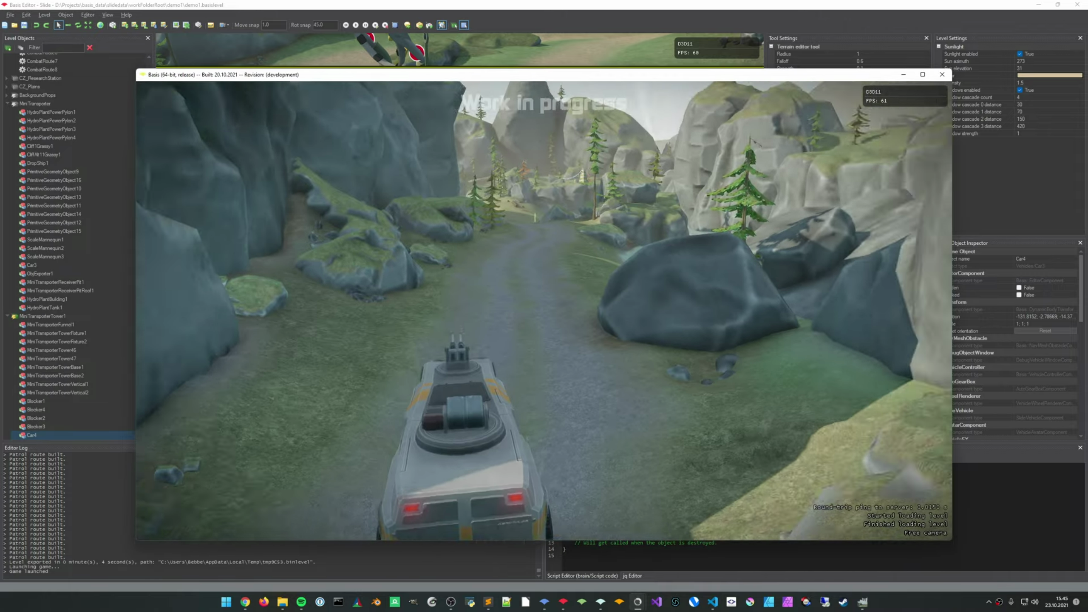
key("w")
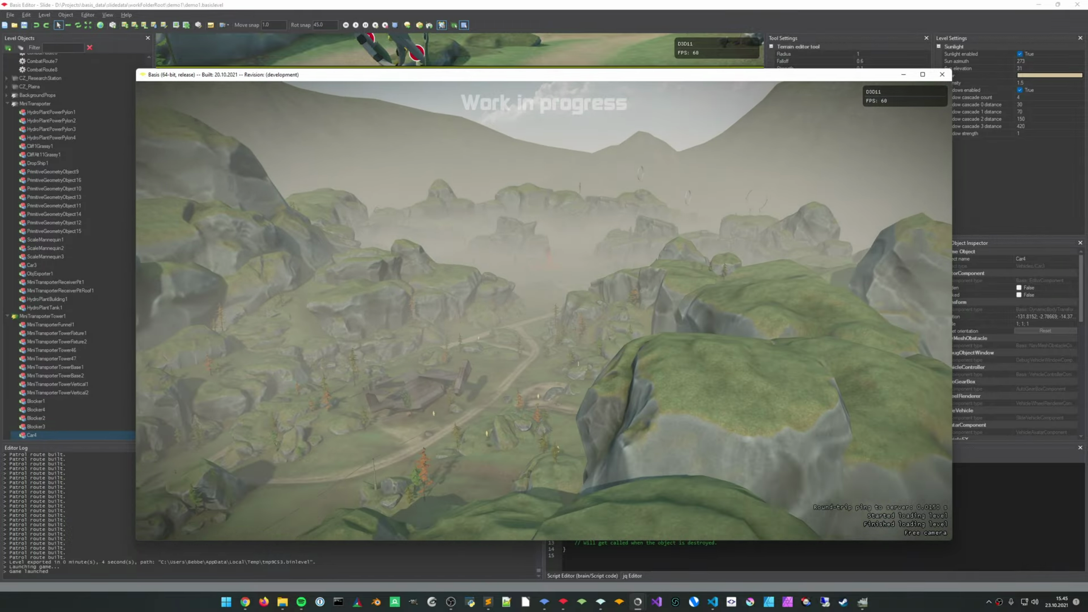
key("w")
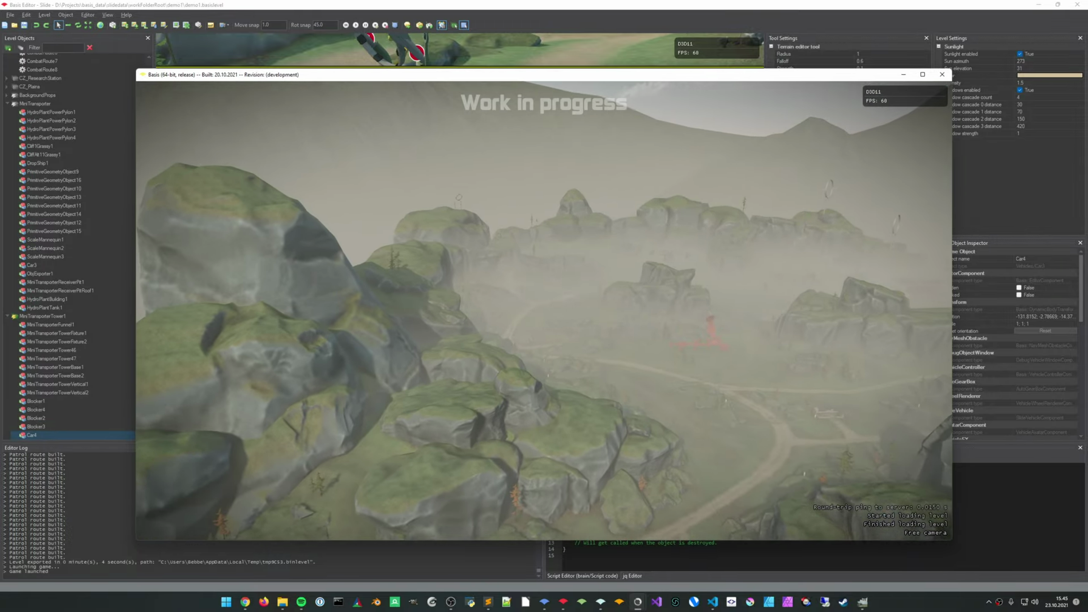
key("w")
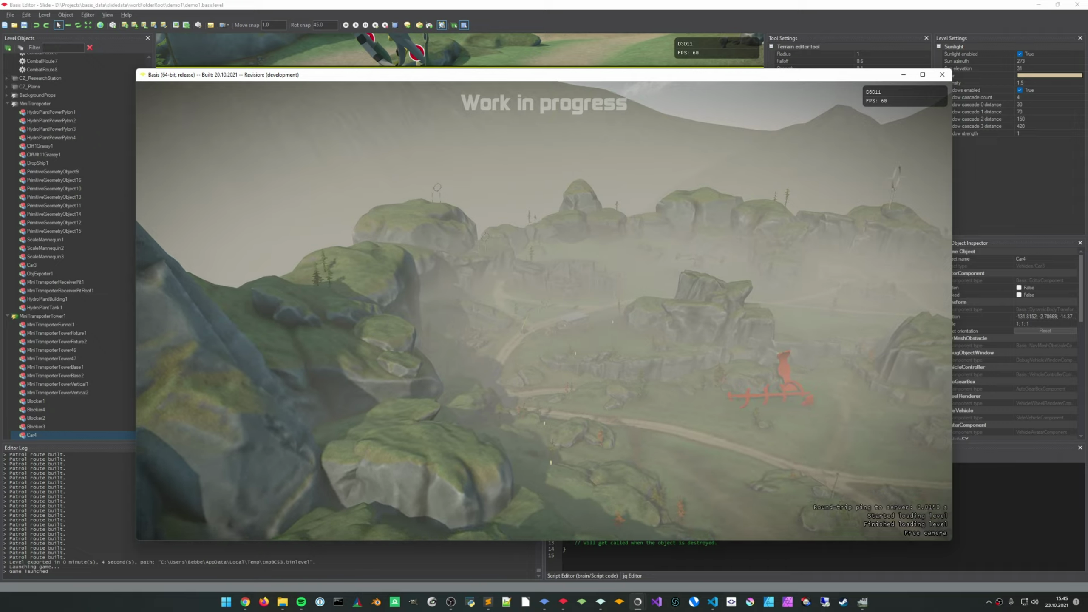
key("w")
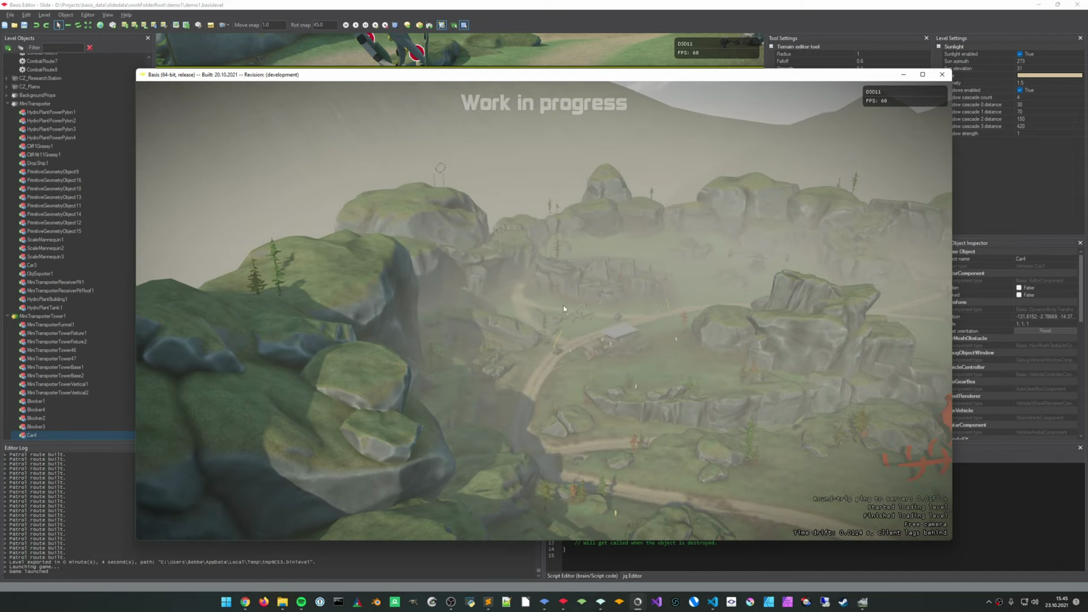
left_click(642, 356)
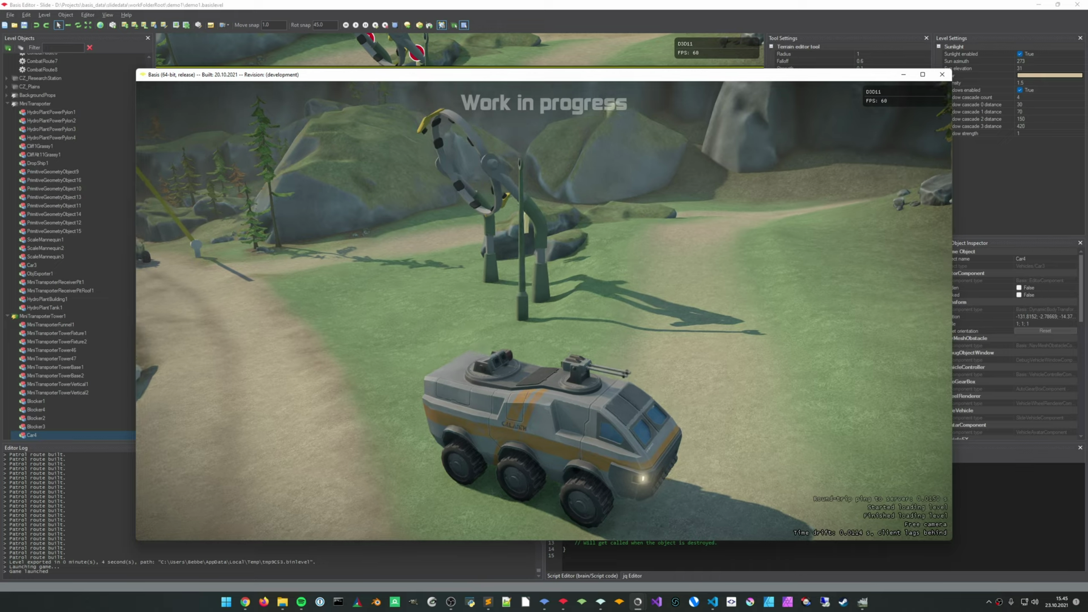
Drive the six-wheeled vehicle over the grass beside the ring tower to compare its size with the tower
key("w")
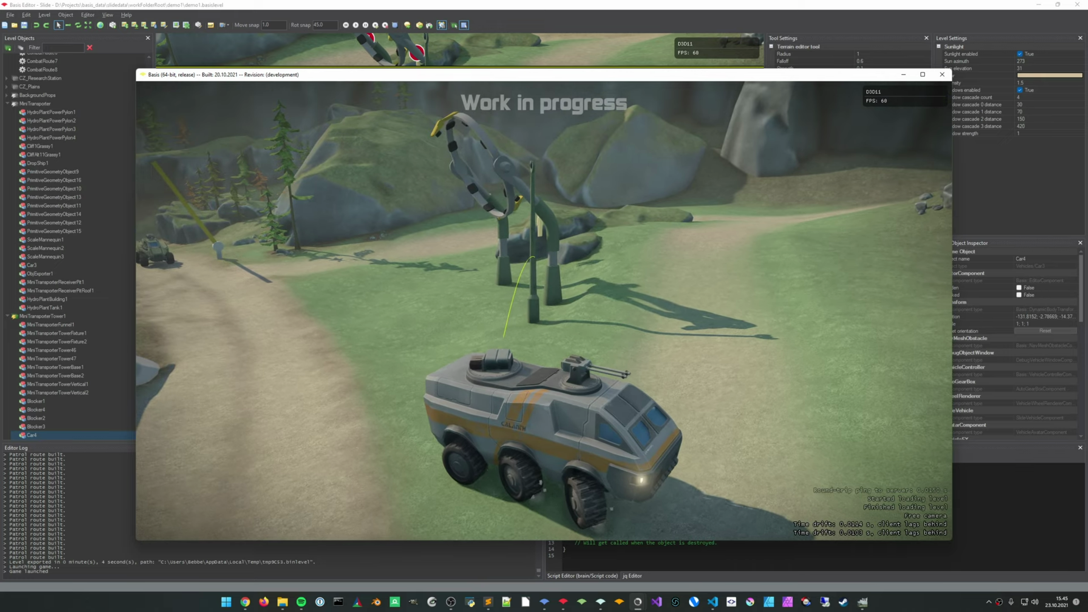
key("w")
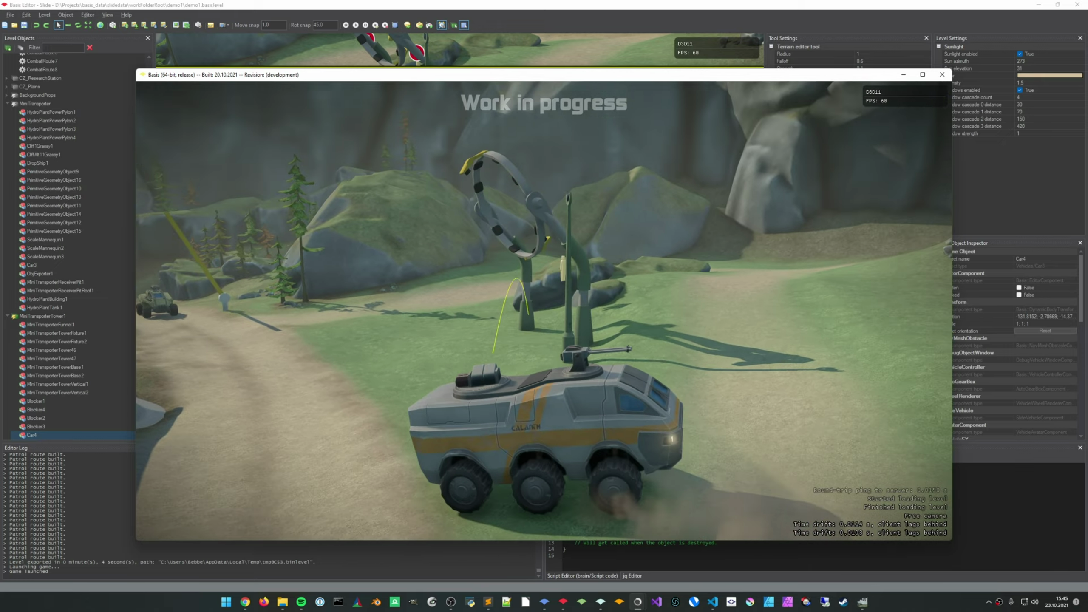
key("w")
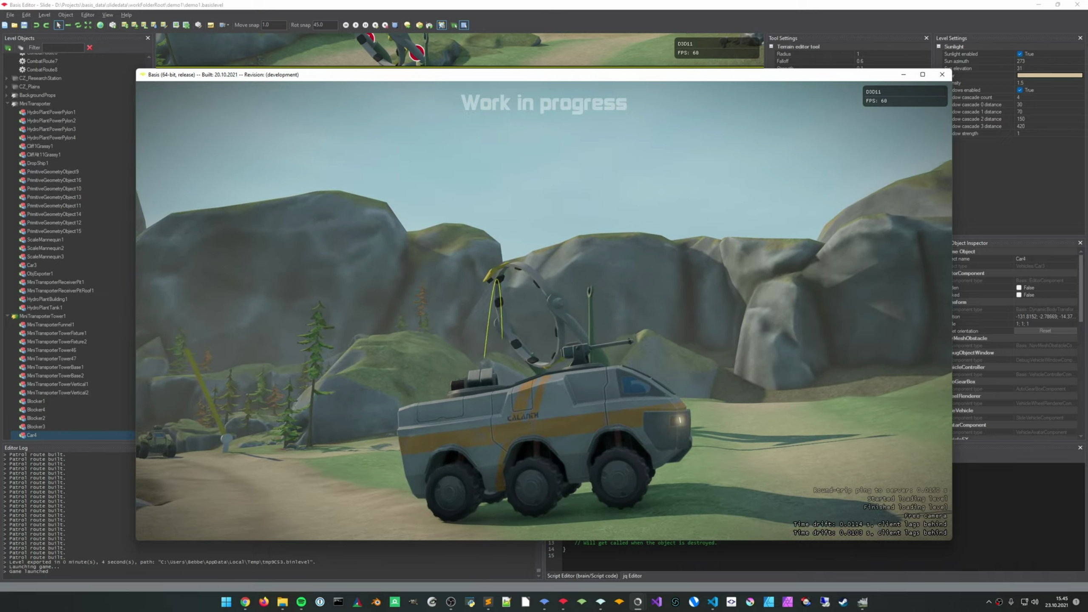
key("w")
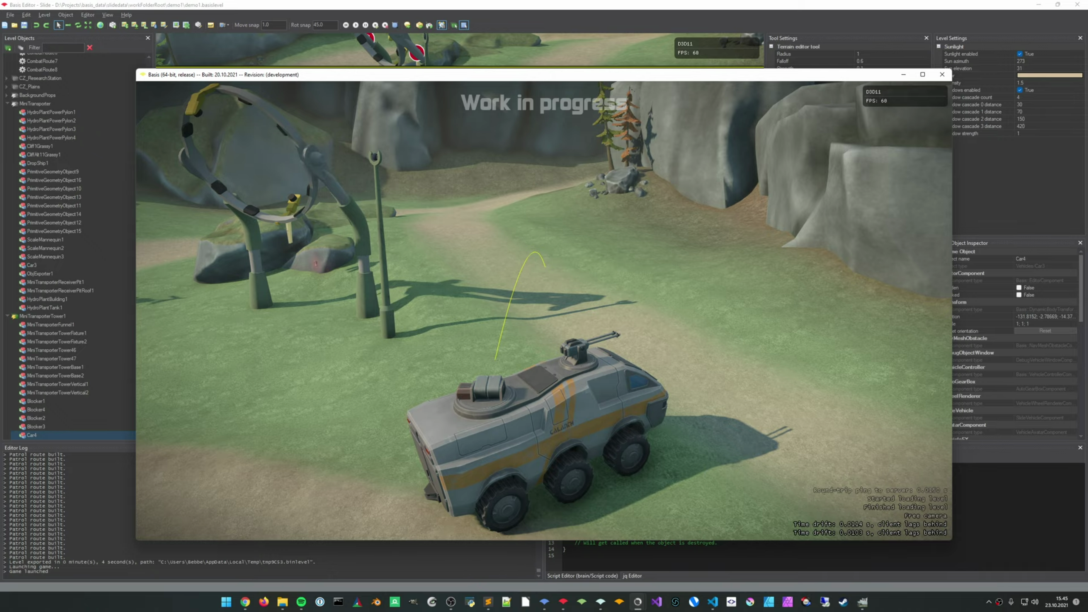
key("w")
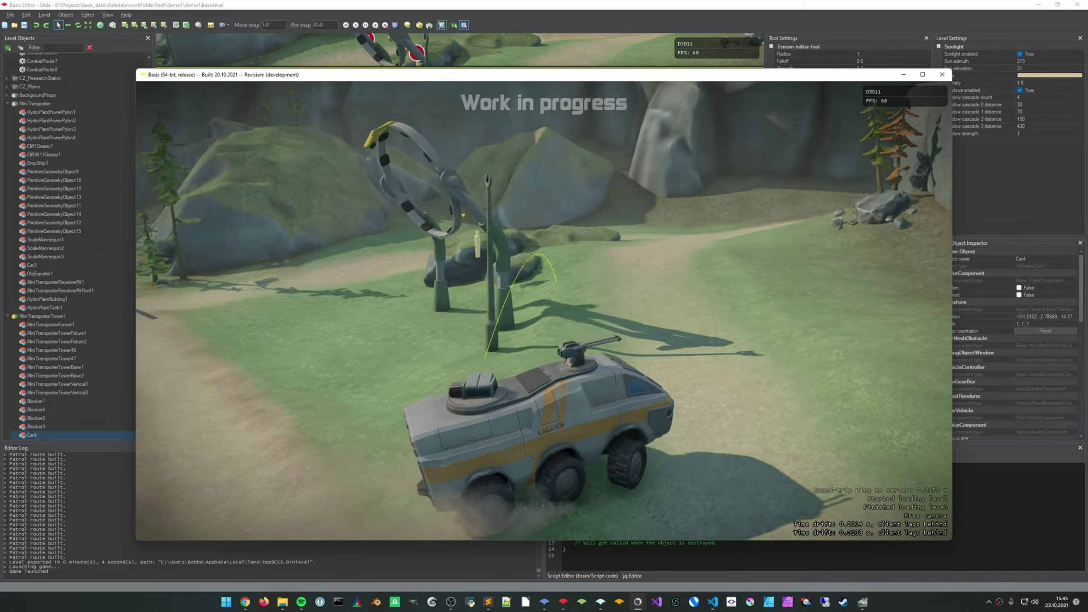
key("w")
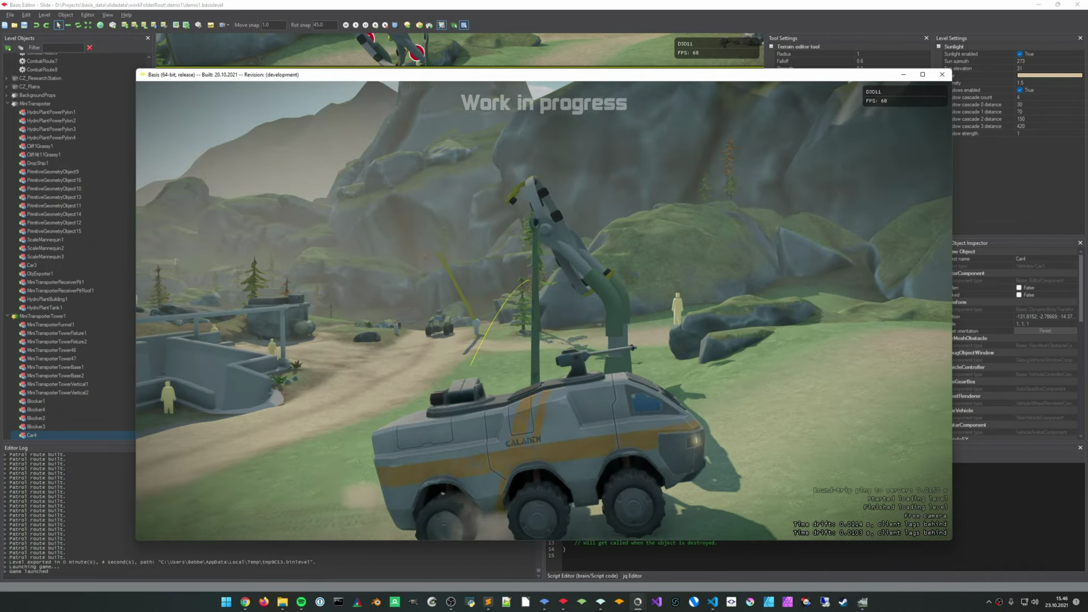
key("w")
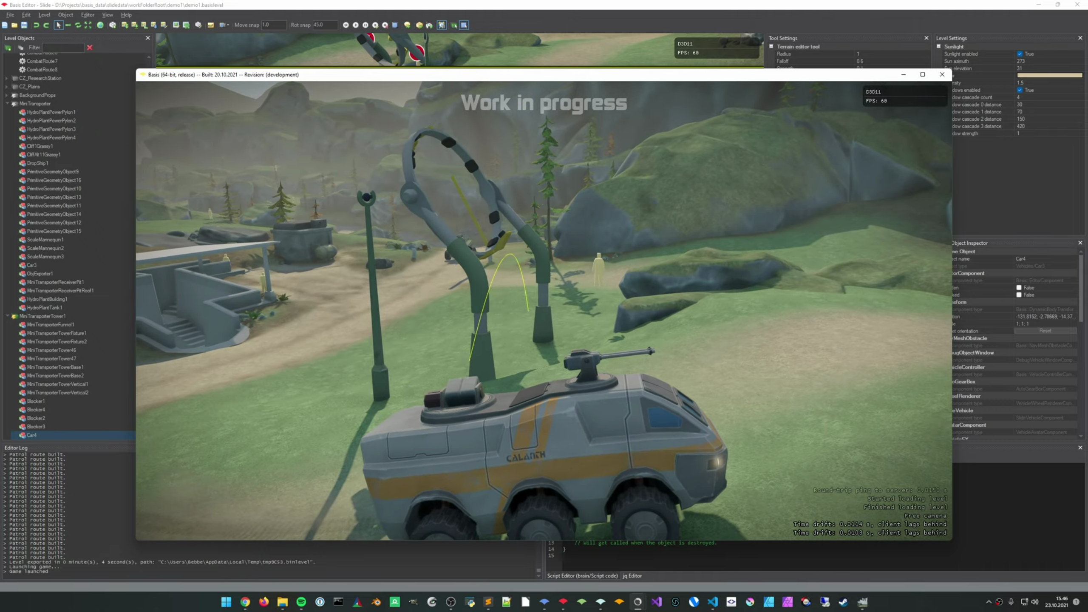
Inspect the ring with the free camera and drive the six-wheeled vehicle between the tower's support legs
key("d")
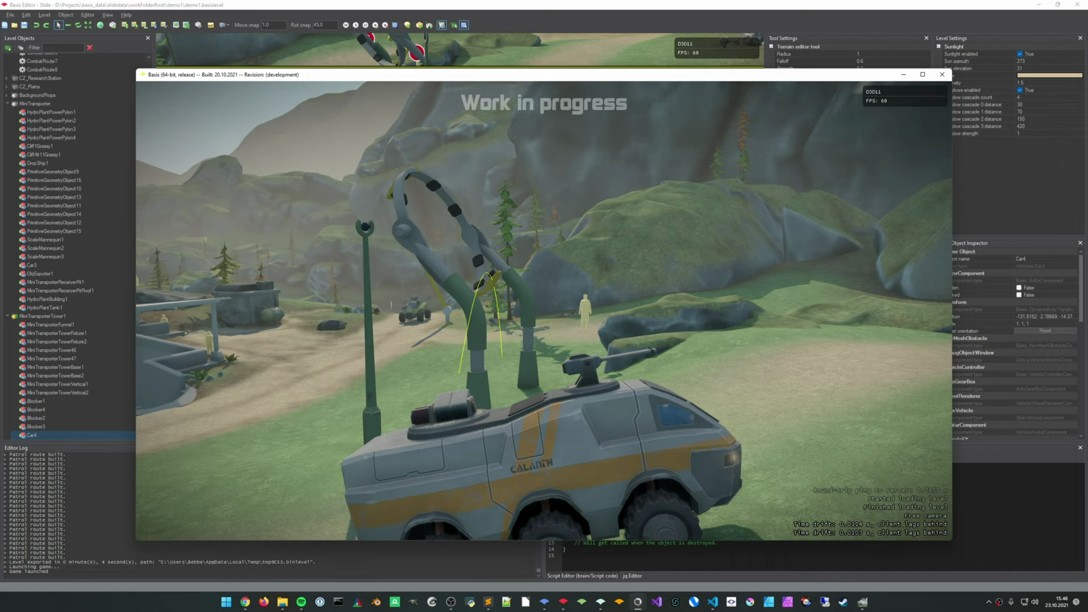
key("d")
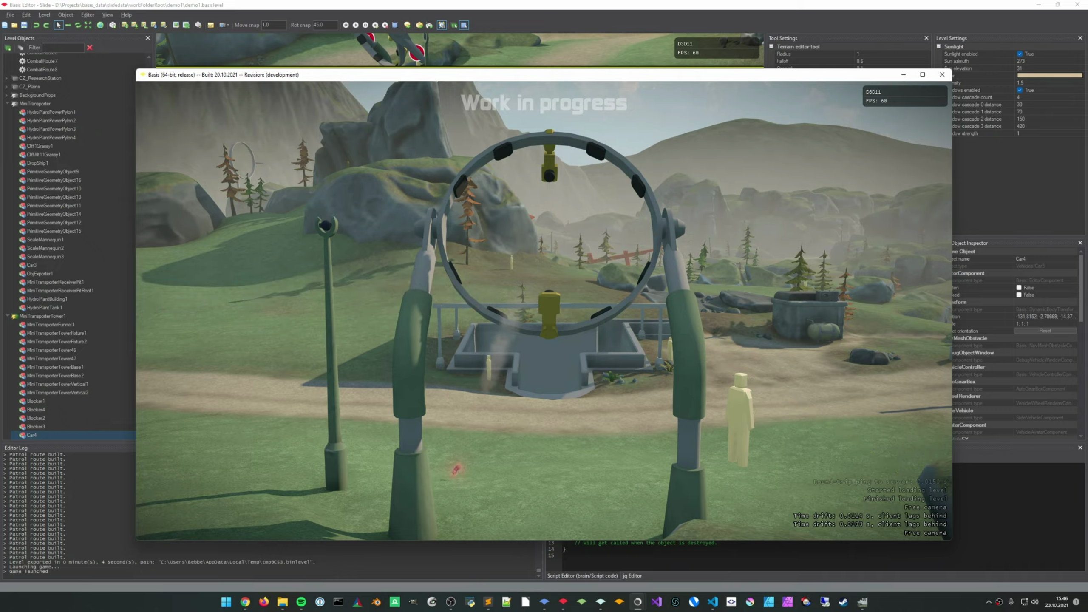
key("c")
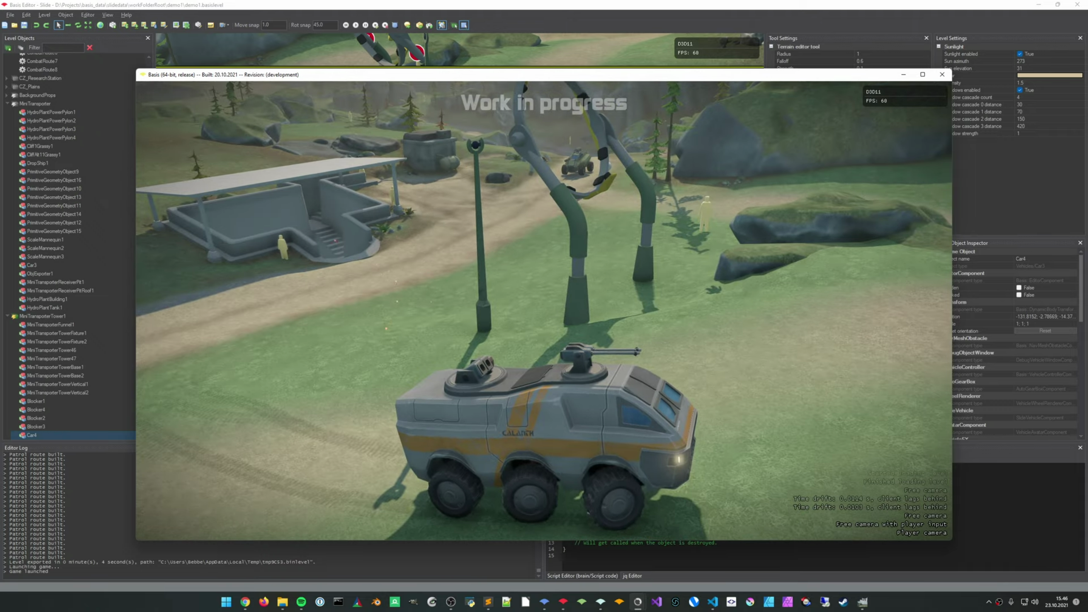
key("w")
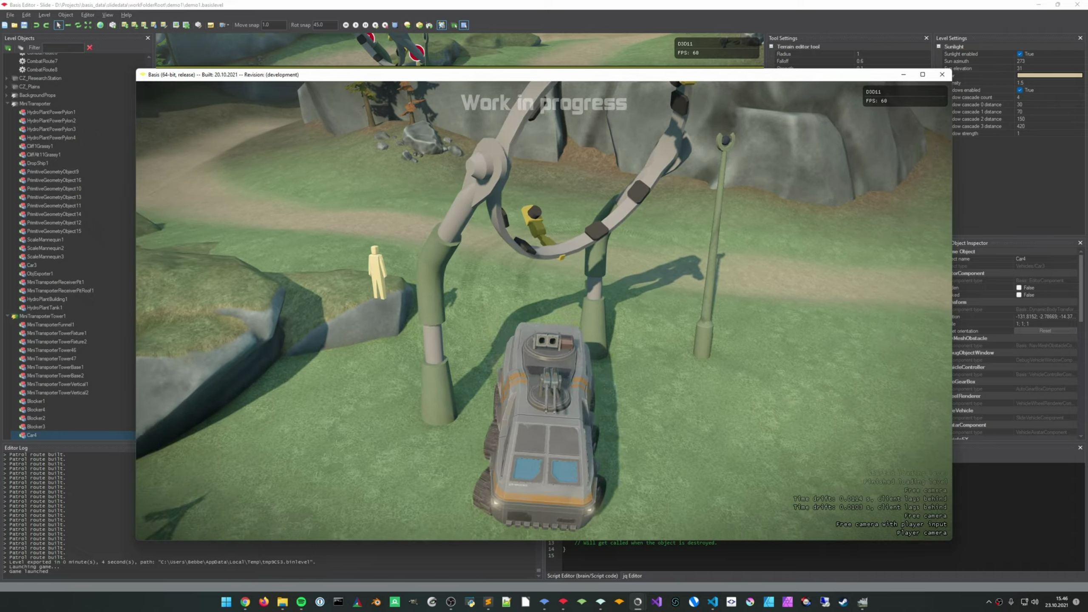
Switch to the level editor and move ScaleMannequin2 from beside the rock to the grass farther behind the ring tower
key("alt+Tab")
key("w")
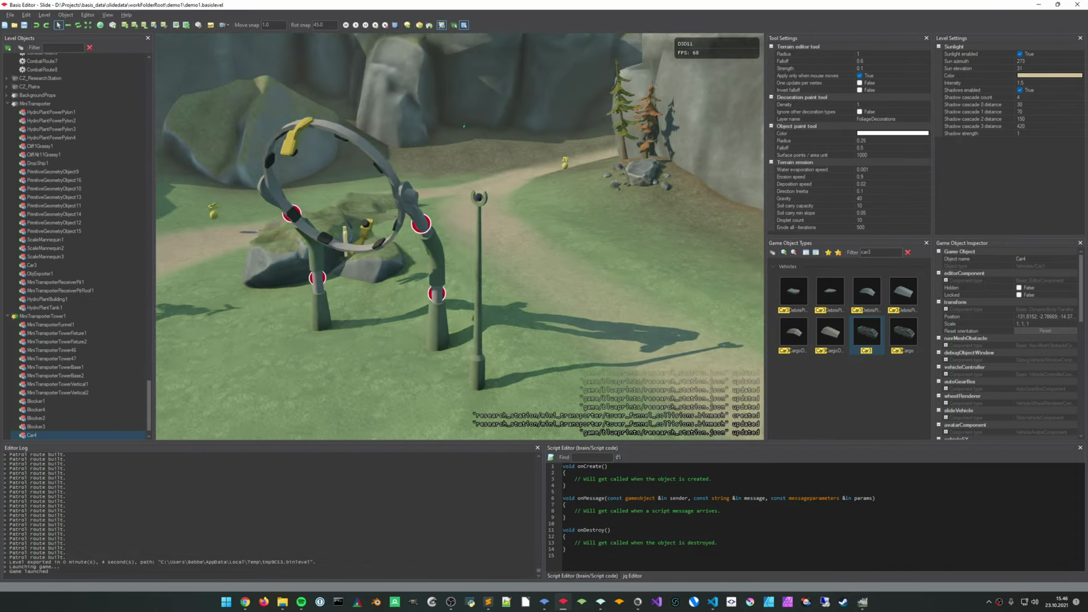
key("a")
right_click_drag(472, 223, 551, 249)
key("w")
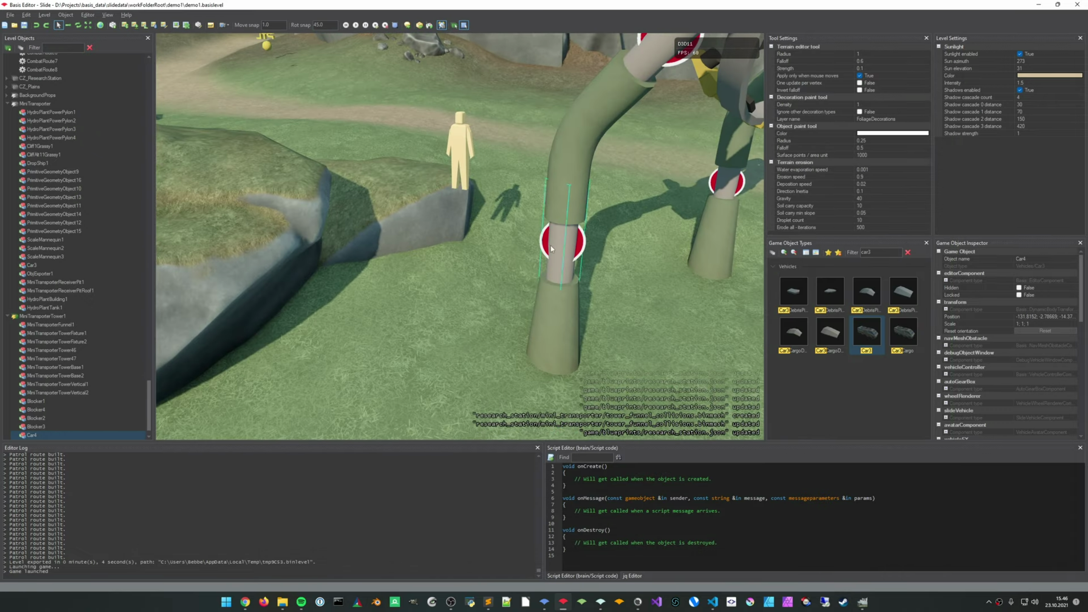
left_click(470, 162)
key("w")
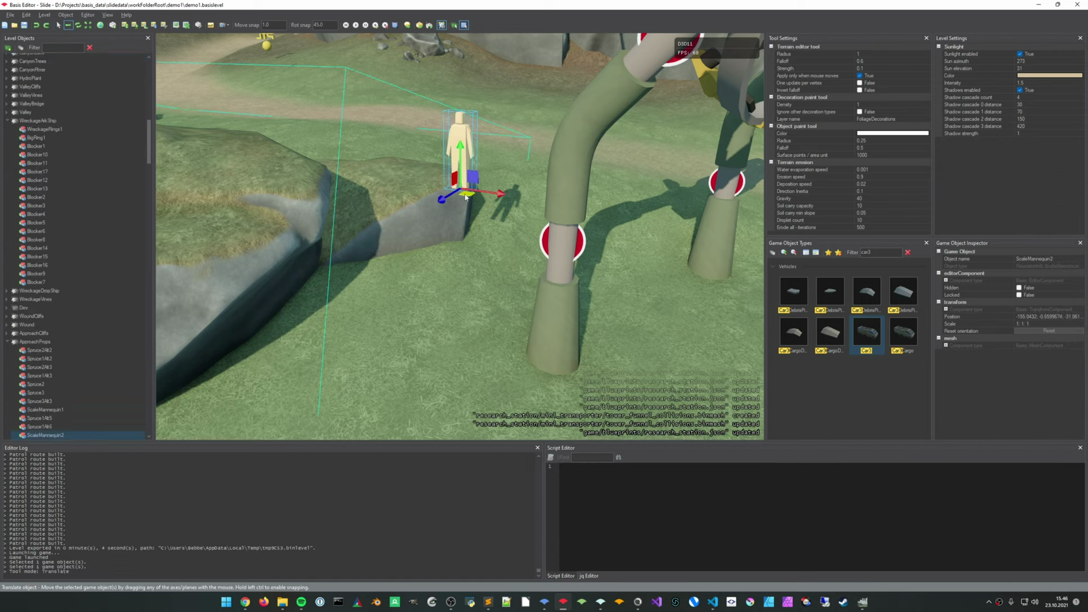
left_click_drag(507, 143, 507, 113)
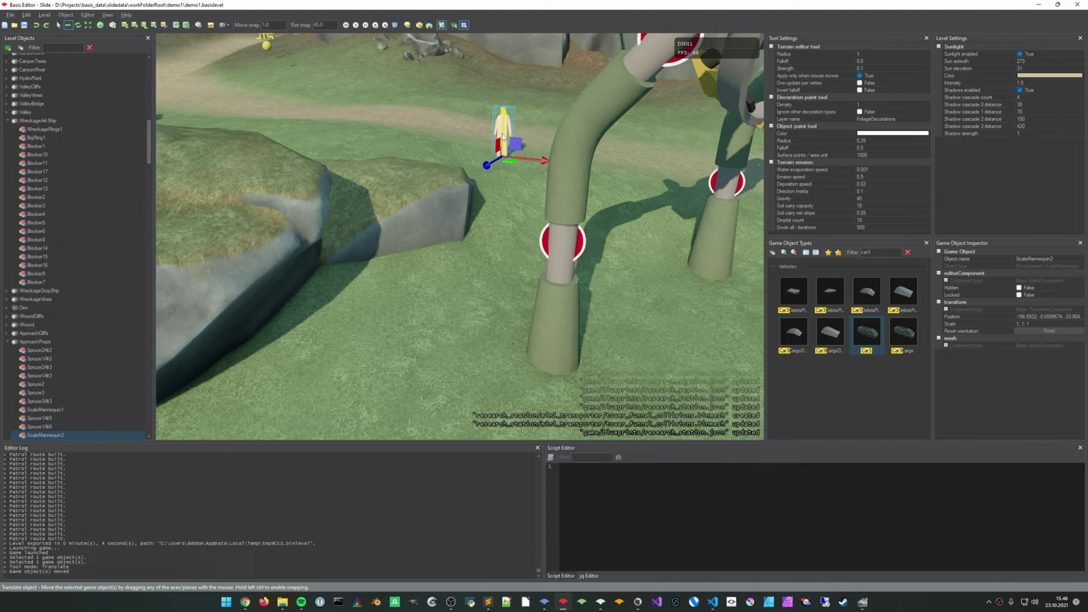
left_click_drag(503, 137, 503, 137)
Clear the object selection and save the level
key("Escape")
key("s")
right_click_drag(503, 138, 467, 318)
key("d")
right_click_drag(371, 263, 371, 263)
right_click_drag(503, 333, 503, 333)
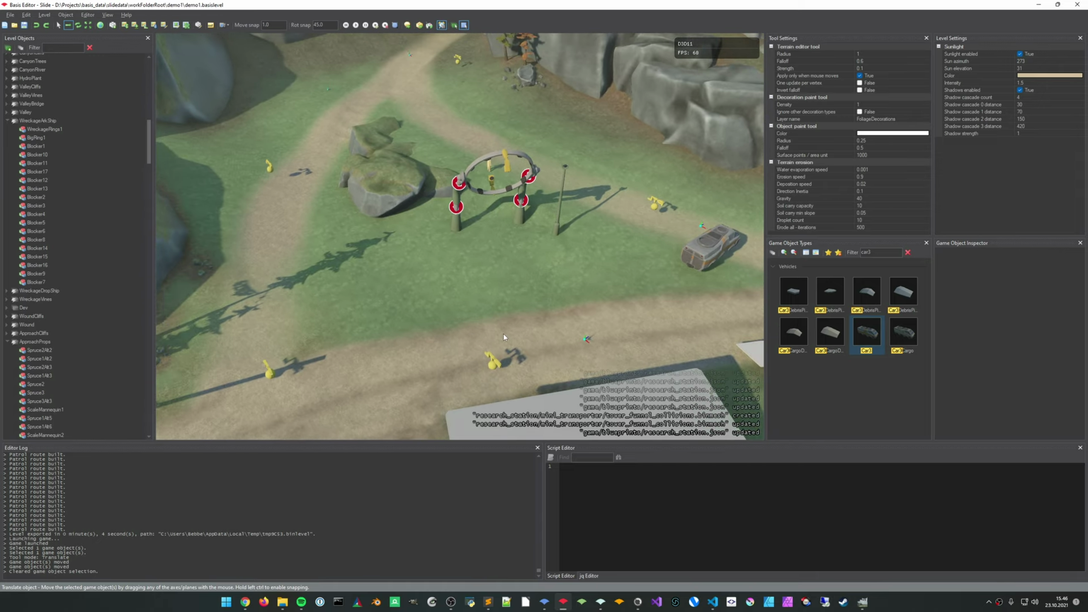
key("ctrl+s")
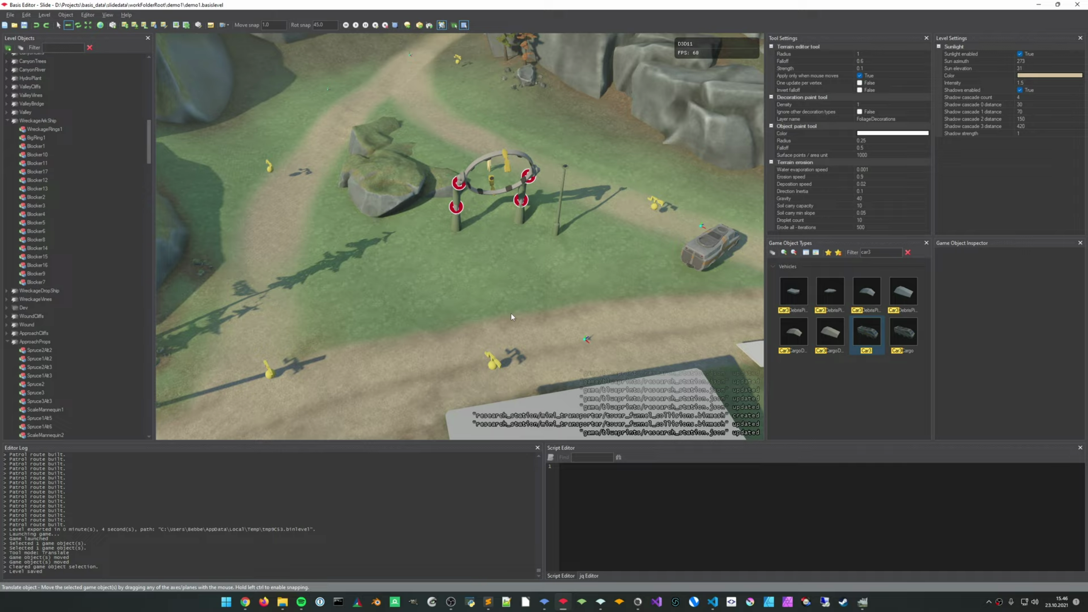
Delete the Car4 test vehicle parked on the grass near the ring tower
right_click_drag(539, 279, 538, 289)
left_click(602, 268)
key("Delete")
key("Return")
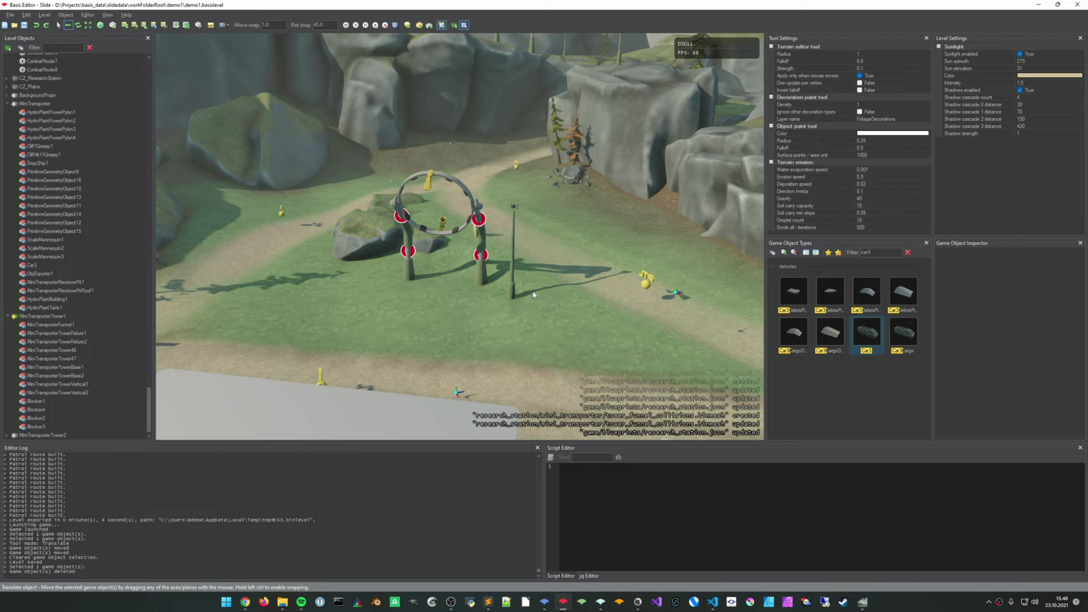
Start painting terrain materials on Terrain1 with a brush radius of 5 and Gravel as the active material
right_click_drag(511, 300, 502, 321)
middle_click_drag(453, 216, 458, 197)
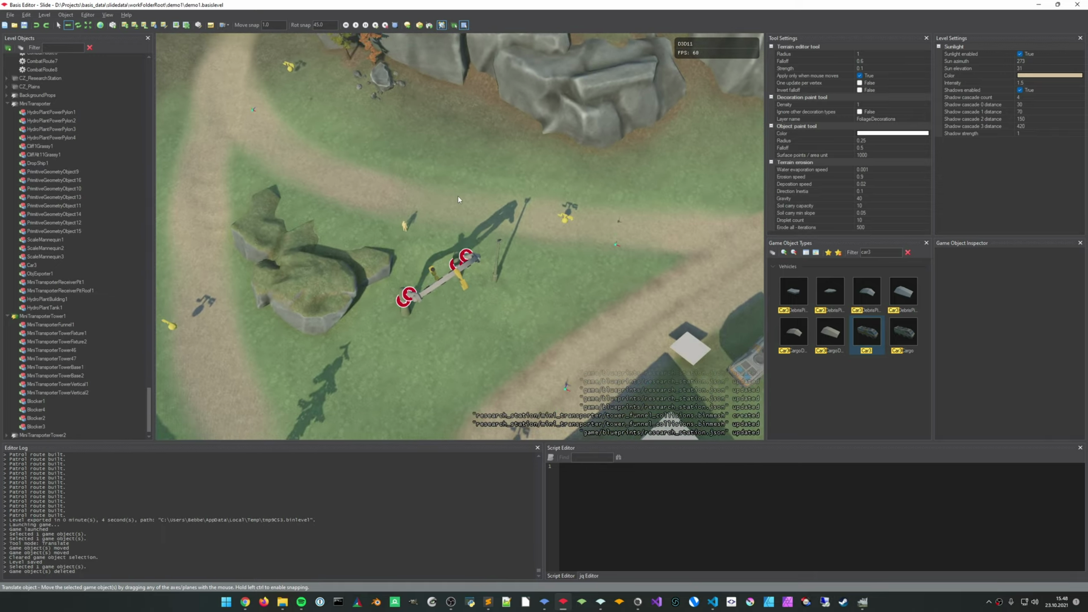
middle_click_drag(374, 172, 535, 217)
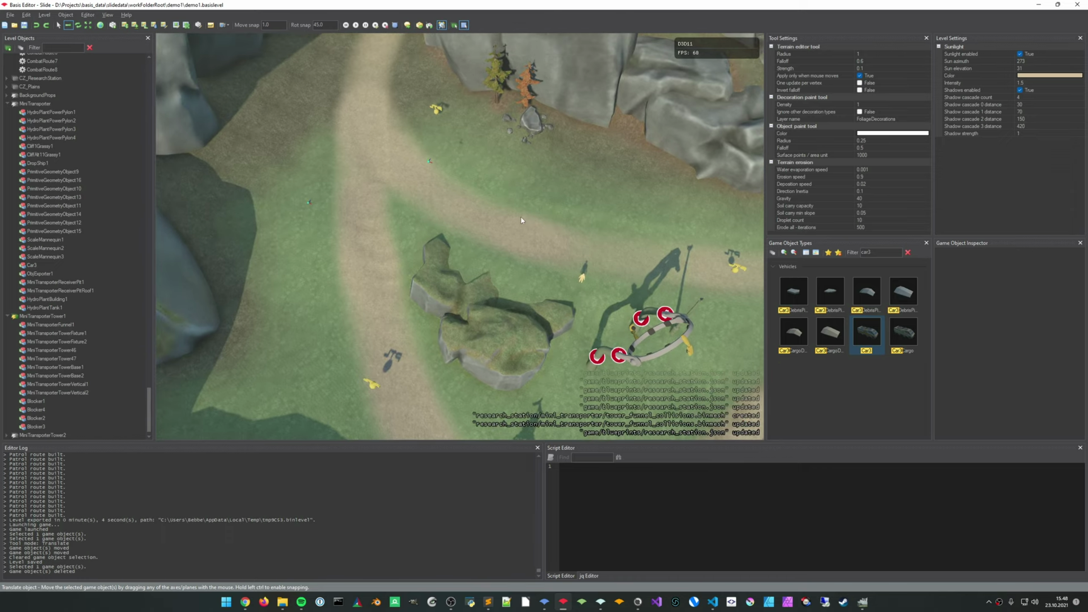
key("5")
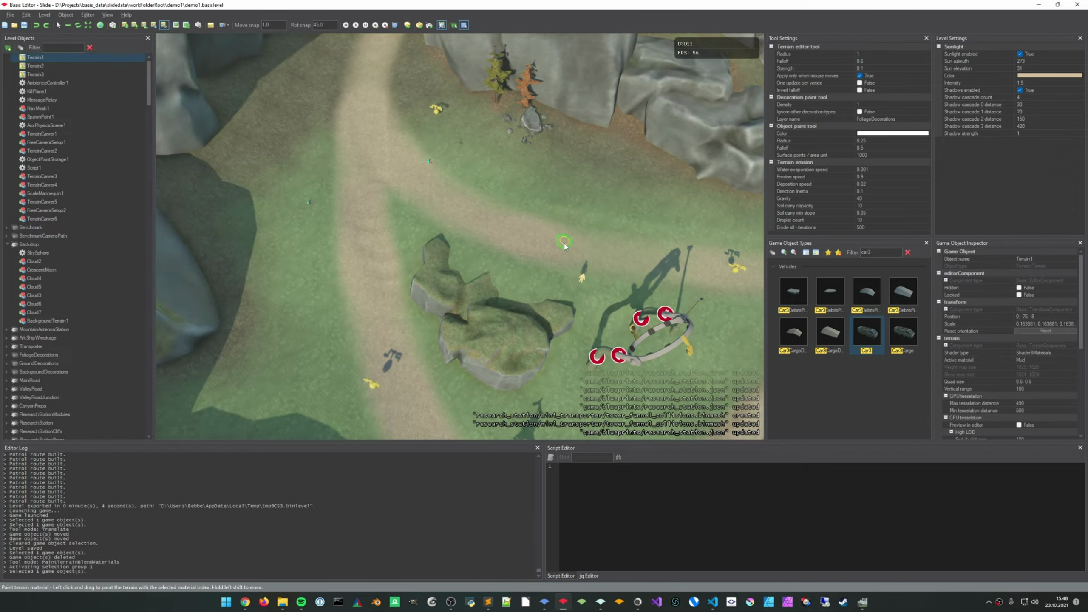
scroll(559, 248, "up", 3)
middle_click_drag(558, 248, 514, 212)
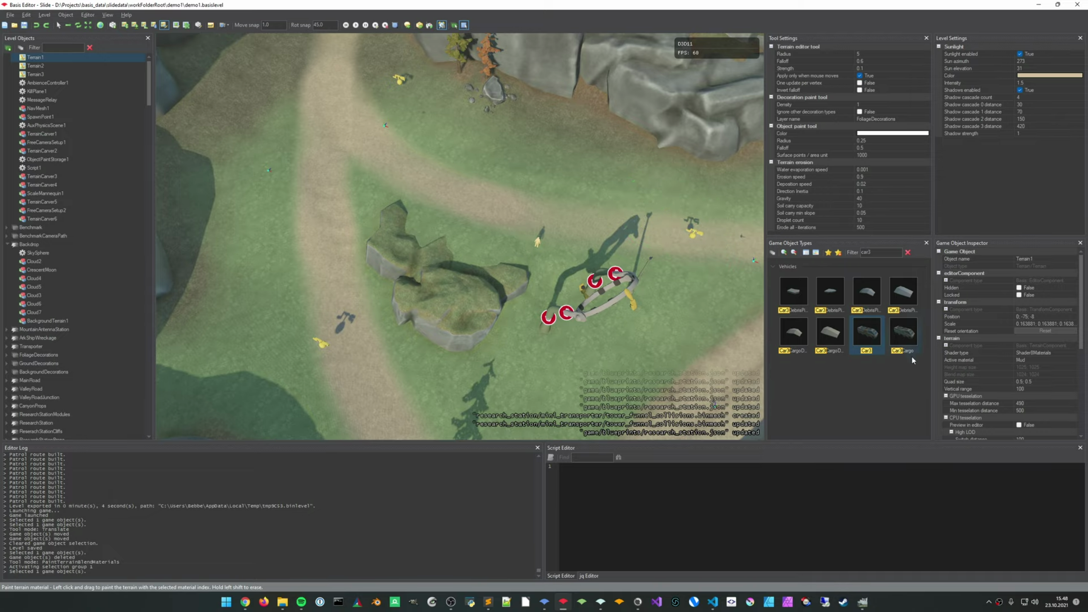
double_click(1042, 362)
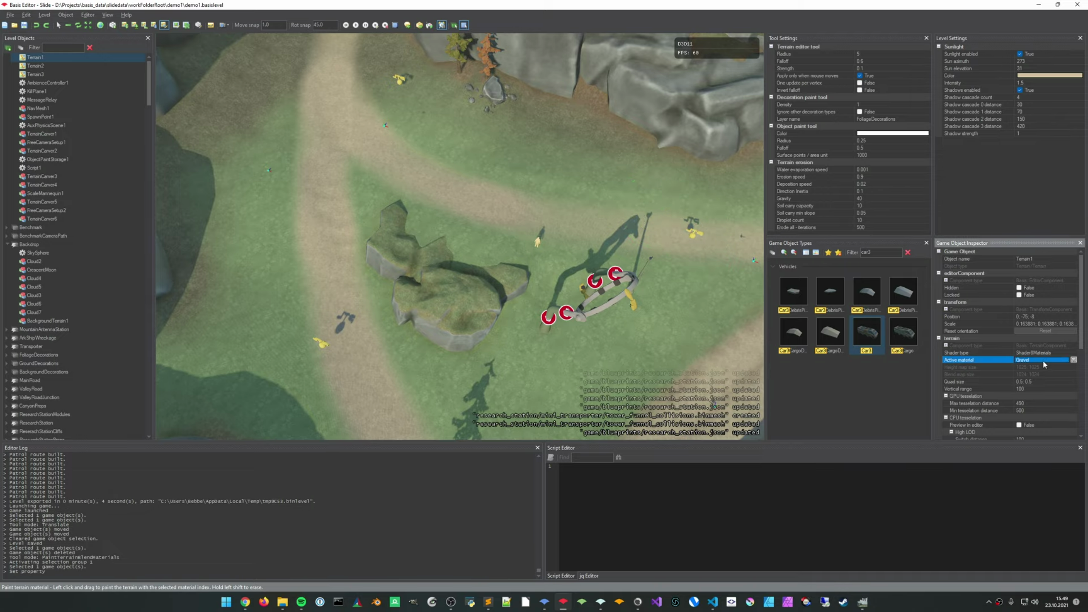
Erase the gravel path running across the grass behind the ring tower between the two roads
middle_click_drag(434, 194, 435, 242)
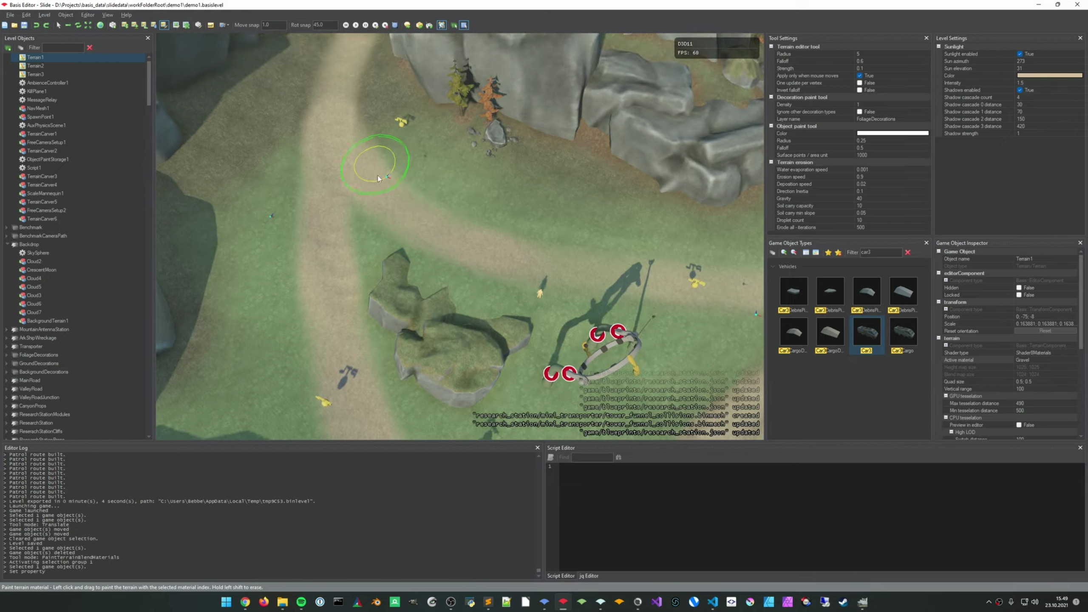
mouse_move(417, 226)
left_mouse_down()
mouse_move(449, 214)
mouse_move(539, 250)
mouse_move(505, 258)
mouse_move(583, 265)
left_mouse_up()
middle_click_drag(583, 266, 404, 211)
mouse_move(394, 205)
left_mouse_down("shift")
mouse_move(430, 225)
mouse_move(618, 232)
left_mouse_up("shift")
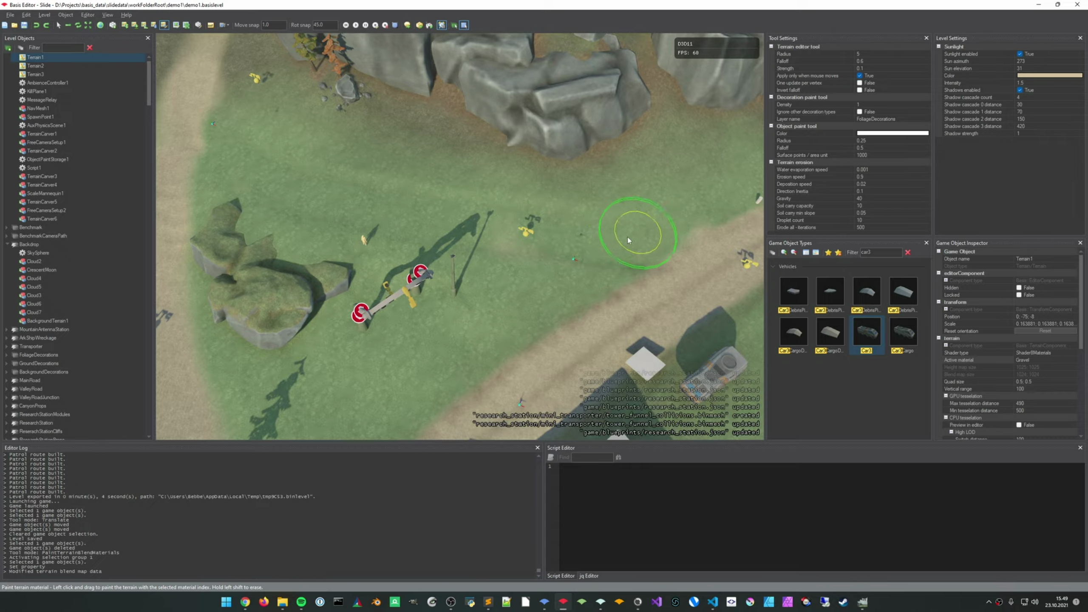
left_click_drag(684, 213, 677, 206, "shift")
left_click_drag(459, 236, 529, 226, "shift")
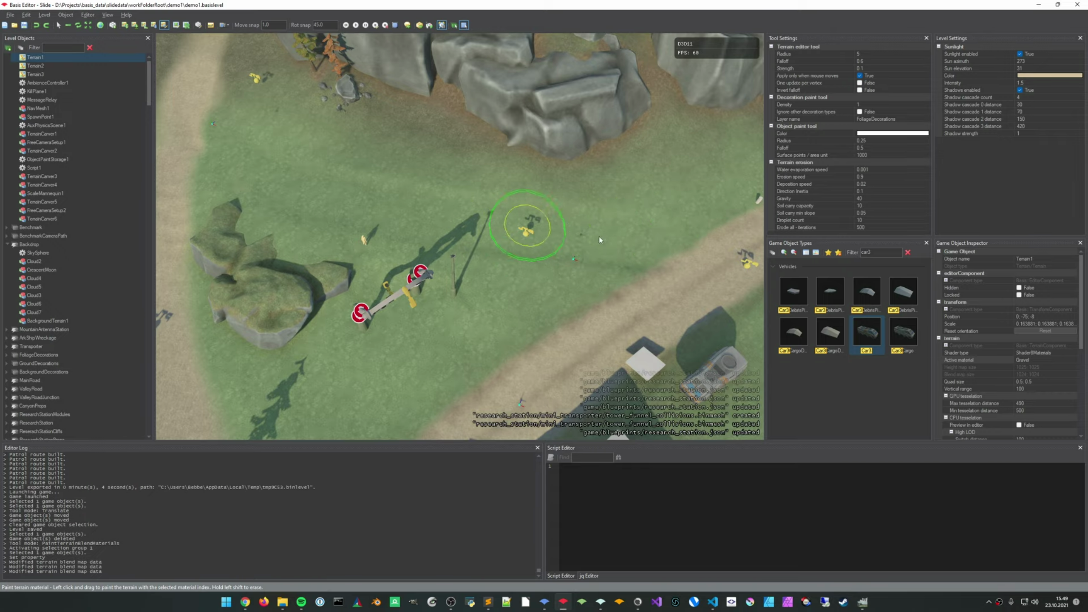
Touch up the gravel road's edge near the trees where the removed path branched off, undoing one stroke
middle_click_drag(532, 226, 634, 240)
middle_click_drag(402, 186, 522, 262)
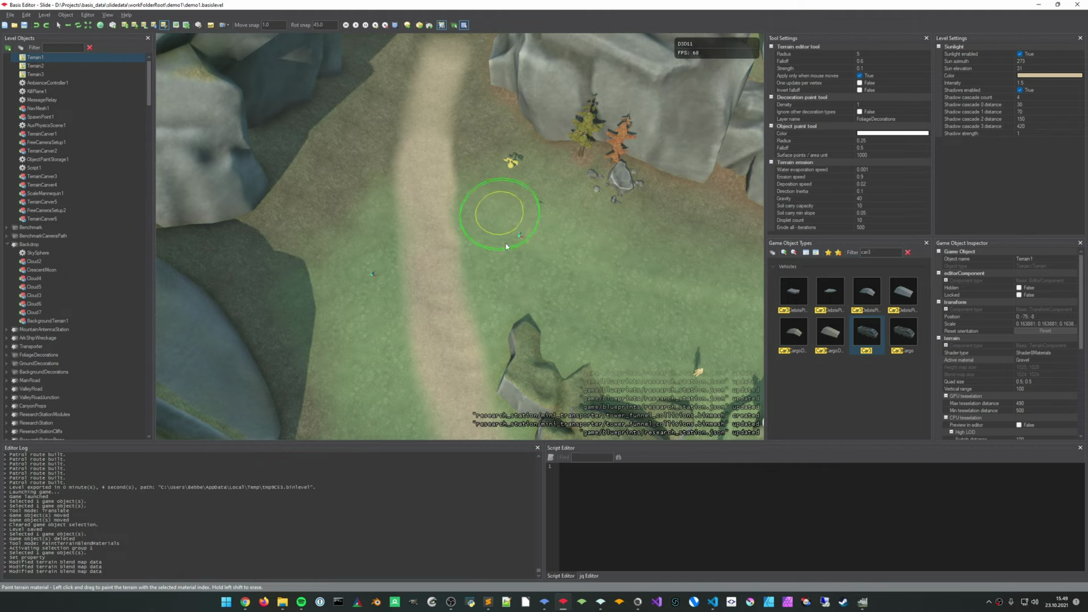
left_click(490, 193)
mouse_move(566, 292)
middle_mouse_down()
mouse_move(570, 185)
mouse_move(545, 205)
mouse_move(529, 250)
middle_mouse_up()
key("ctrl+z")
left_click(530, 250)
left_click(481, 155)
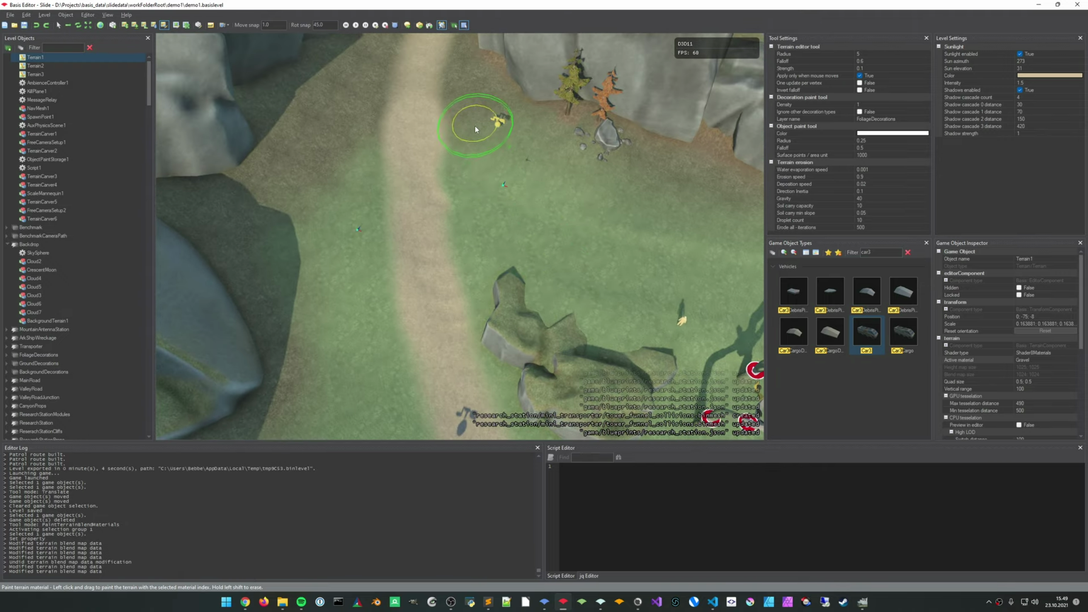
left_click(475, 128)
left_click_drag(499, 225, 509, 253)
Paint gravel with a brush radius of 4 at the road junction in front of the ring tower
middle_click_drag(587, 295, 541, 107)
mouse_move(557, 286)
middle_mouse_down()
mouse_move(532, 224)
mouse_move(498, 186)
middle_mouse_up()
scroll(473, 265, "down", 1)
mouse_move(457, 255)
left_mouse_down()
mouse_move(514, 272)
mouse_move(527, 333)
mouse_move(551, 306)
left_mouse_up()
mouse_move(420, 210)
left_mouse_down()
mouse_move(437, 231)
mouse_move(506, 255)
left_mouse_up()
left_click_drag(454, 232, 587, 283)
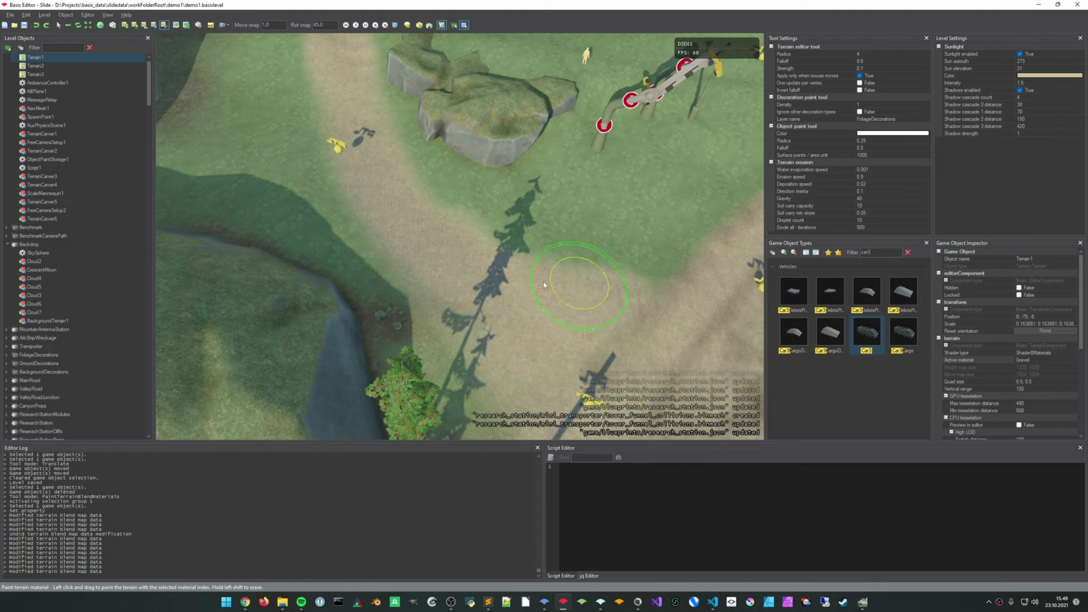
Touch up the gravel junction from the ring tower's front over to the yellow pole beside the parked vehicle, using short radius 4 strokes
left_click_drag(703, 289, 672, 283)
left_click_drag(672, 283, 642, 285)
middle_click_drag(612, 354, 600, 218)
right_click_drag(599, 218, 634, 181)
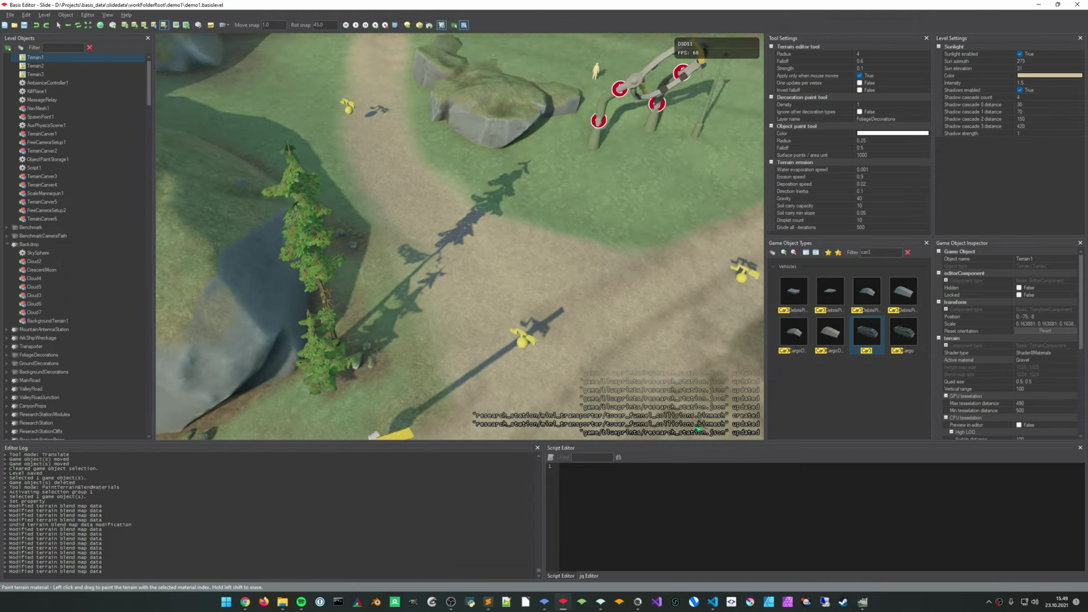
mouse_move(500, 305)
left_mouse_down()
mouse_move(491, 328)
mouse_move(477, 327)
left_mouse_up()
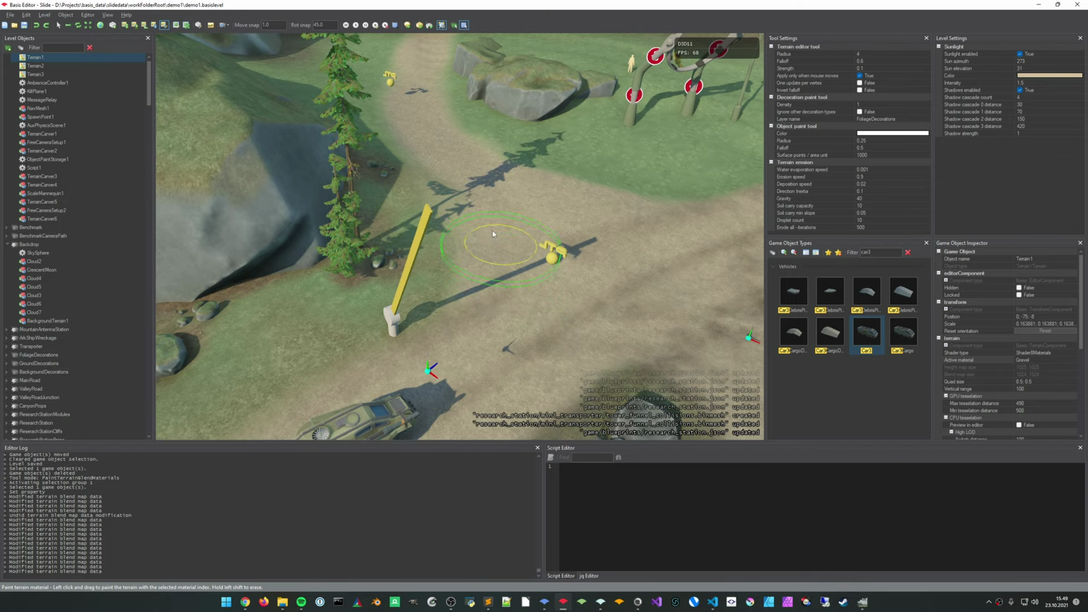
left_click_drag(493, 233, 551, 242)
middle_click_drag(546, 242, 568, 370)
left_click_drag(485, 257, 492, 259)
middle_click_drag(492, 260, 567, 346)
right_click_drag(568, 346, 702, 330)
middle_click_drag(548, 240, 475, 218)
mouse_move(476, 219)
right_mouse_down()
mouse_move(484, 172)
mouse_move(463, 146)
mouse_move(480, 112)
mouse_move(476, 142)
mouse_move(398, 171)
mouse_move(420, 193)
mouse_move(433, 248)
right_mouse_up()
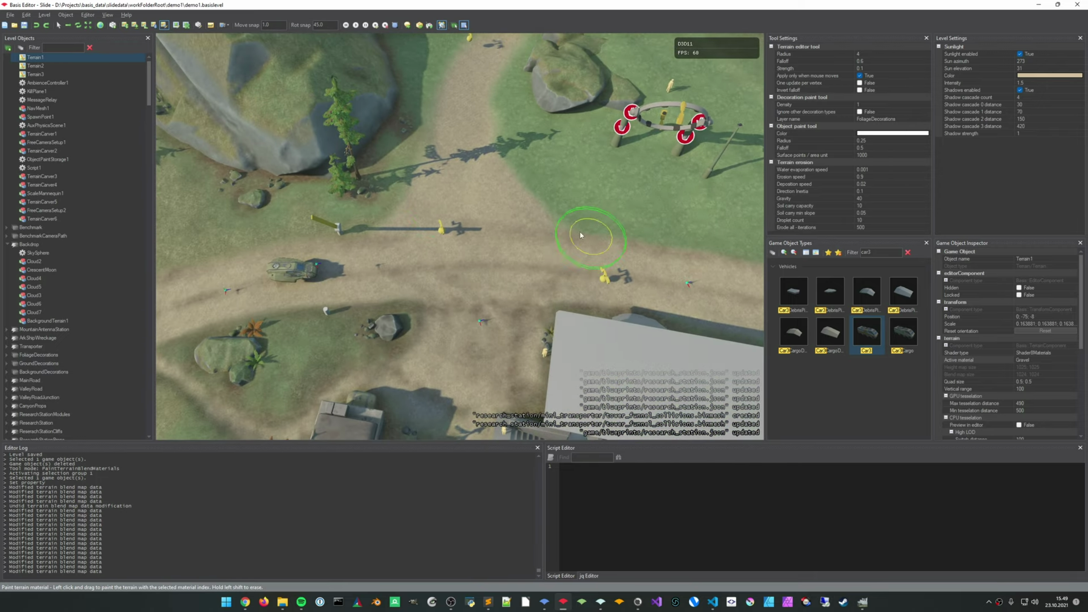
Inspect the gravel roads and props around the ring tower, the flat-roofed building and the path behind the rocks
right_click_drag(581, 235, 545, 299)
middle_click_drag(524, 99, 560, 271)
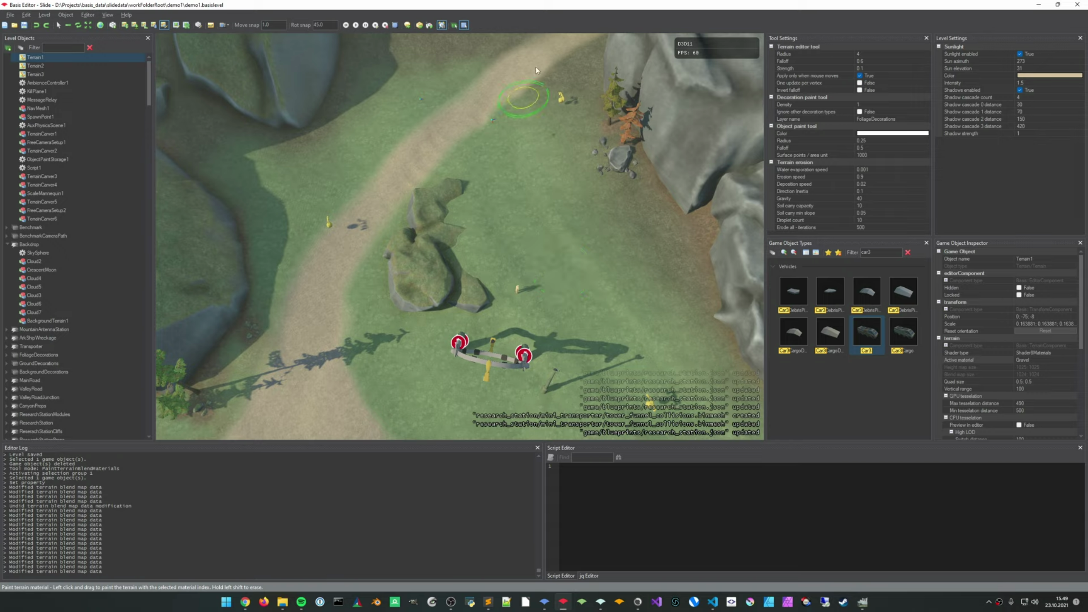
middle_click_drag(614, 340, 488, 96)
mouse_move(632, 296)
right_mouse_down()
mouse_move(703, 296)
mouse_move(700, 327)
right_mouse_up()
right_click_drag(603, 334, 603, 334)
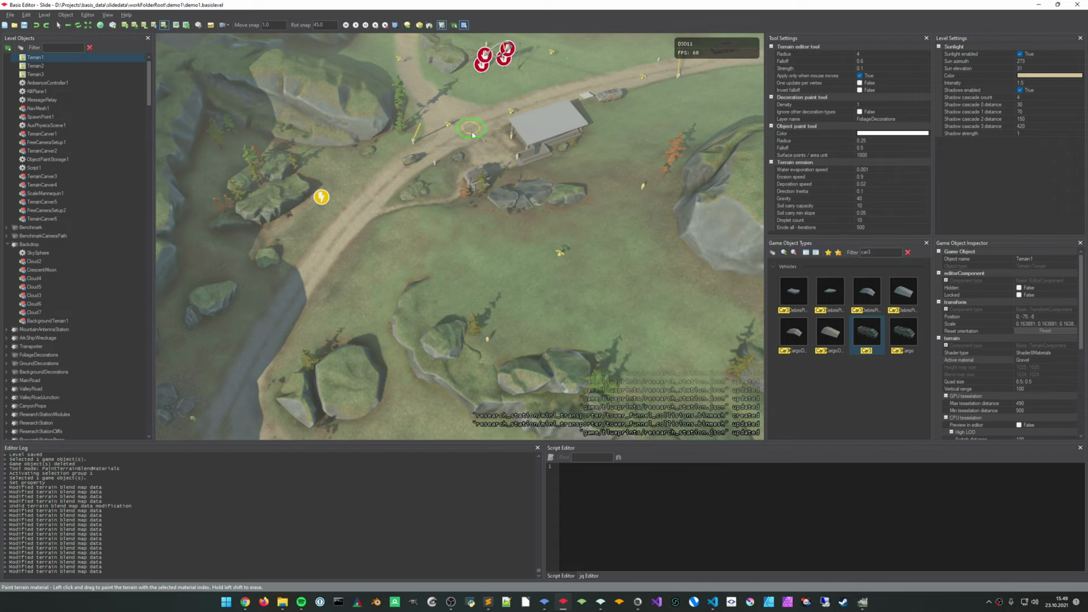
right_click_drag(628, 253, 628, 253)
right_click_drag(517, 219, 518, 219)
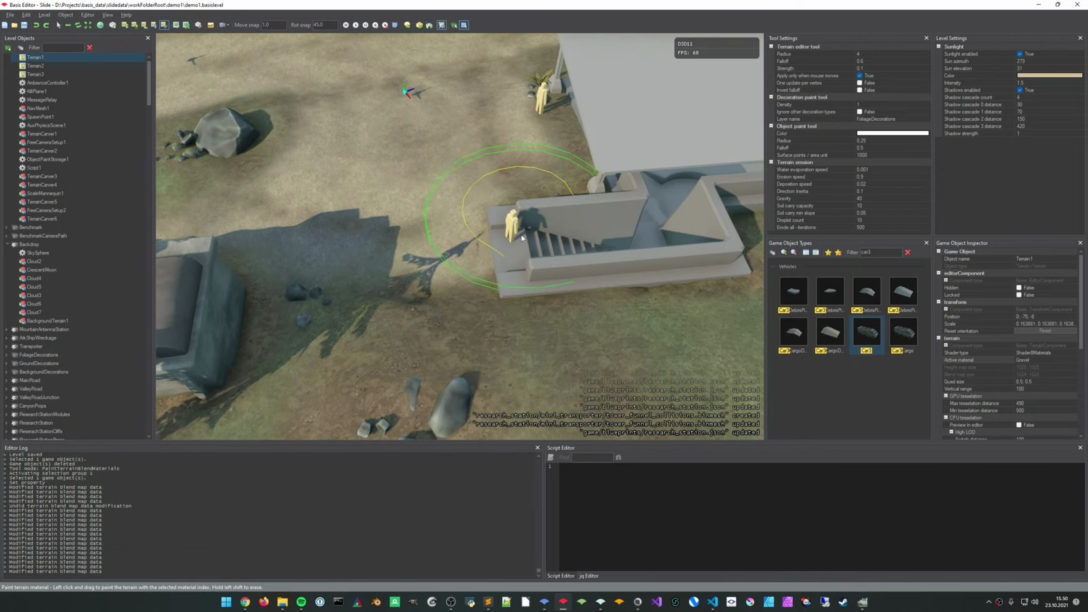
middle_click_drag(419, 149, 375, 325)
right_click_drag(375, 325, 376, 328)
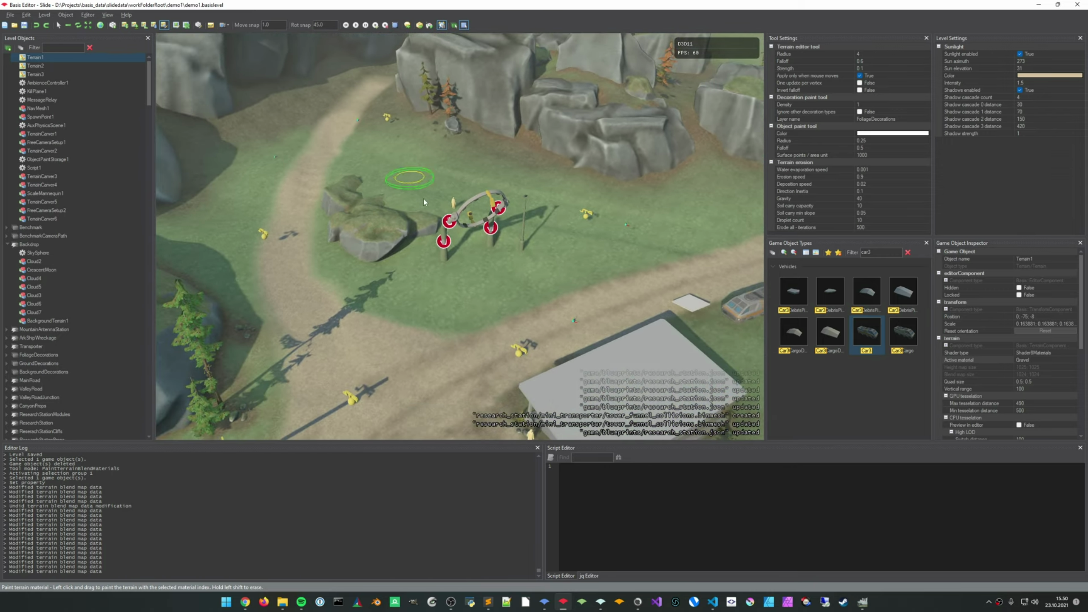
middle_click_drag(394, 338, 414, 288)
right_click_drag(337, 260, 337, 260)
mouse_move(431, 245)
middle_mouse_down()
mouse_move(541, 305)
mouse_move(531, 325)
middle_mouse_up()
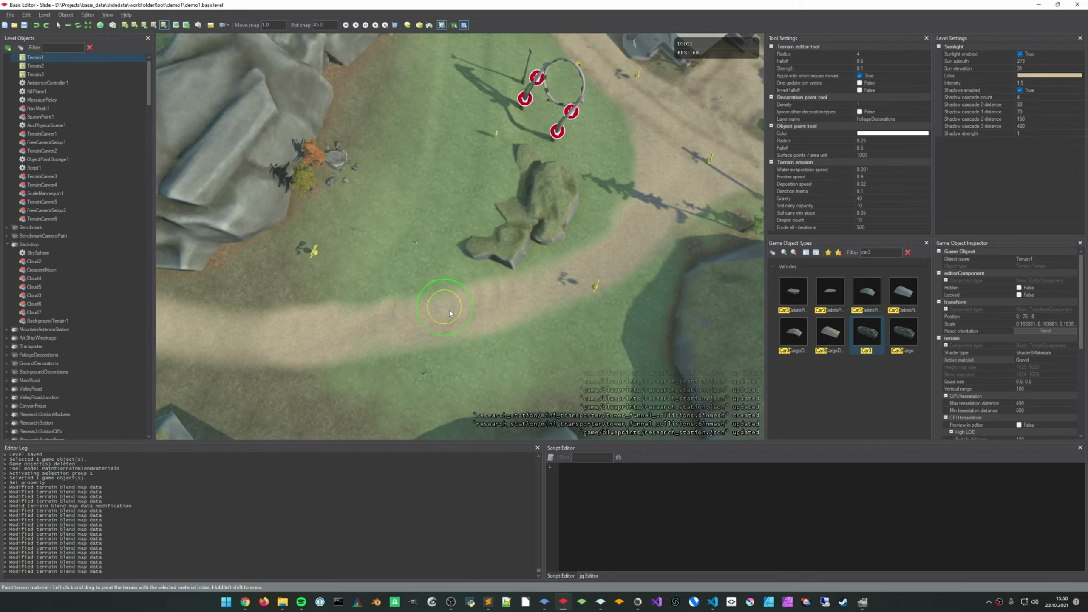
Paint gravel along the outer edge of the curved road, on the side away from the ring tower rocks
right_click_drag(487, 351, 487, 352)
middle_click_drag(487, 352, 403, 300)
middle_click_drag(336, 268, 435, 285)
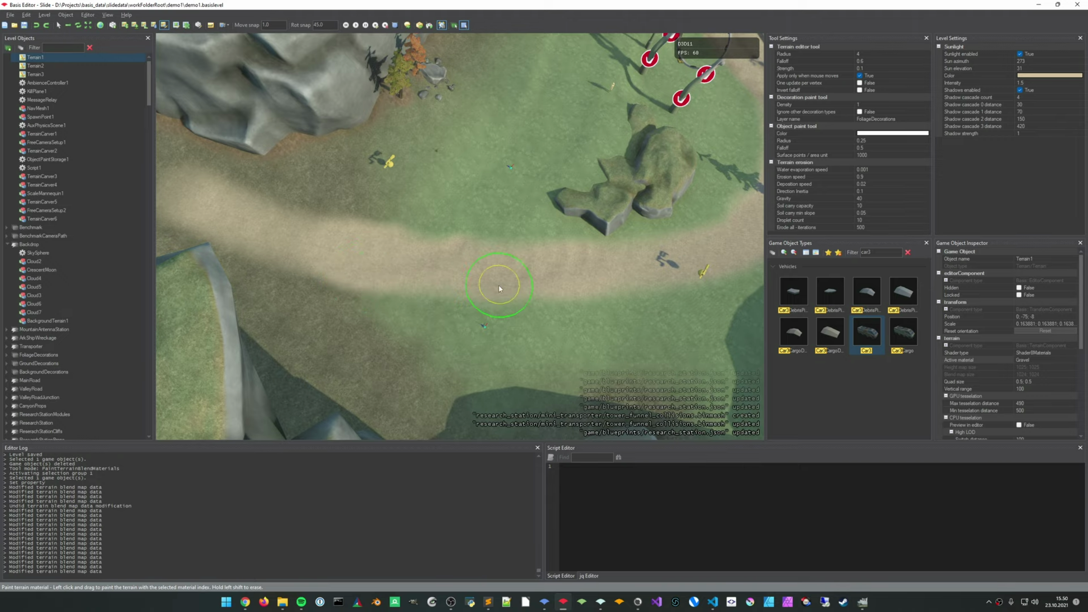
left_click_drag(498, 286, 504, 286)
left_click_drag(388, 273, 578, 285)
left_click_drag(516, 297, 681, 287)
middle_click_drag(720, 295, 557, 313)
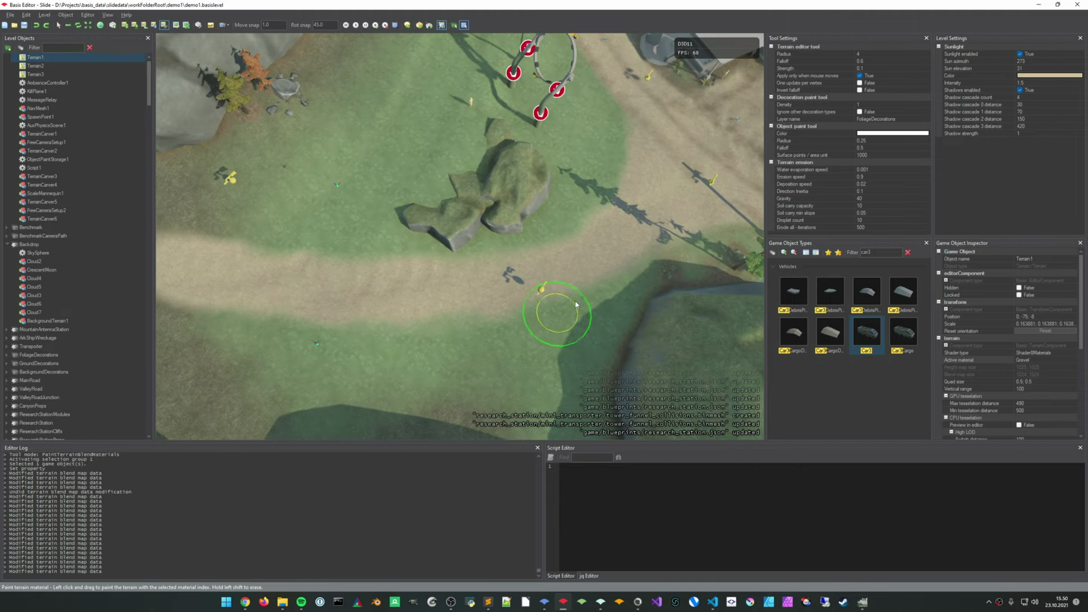
mouse_move(611, 256)
left_mouse_down()
mouse_move(490, 326)
mouse_move(412, 322)
left_mouse_up()
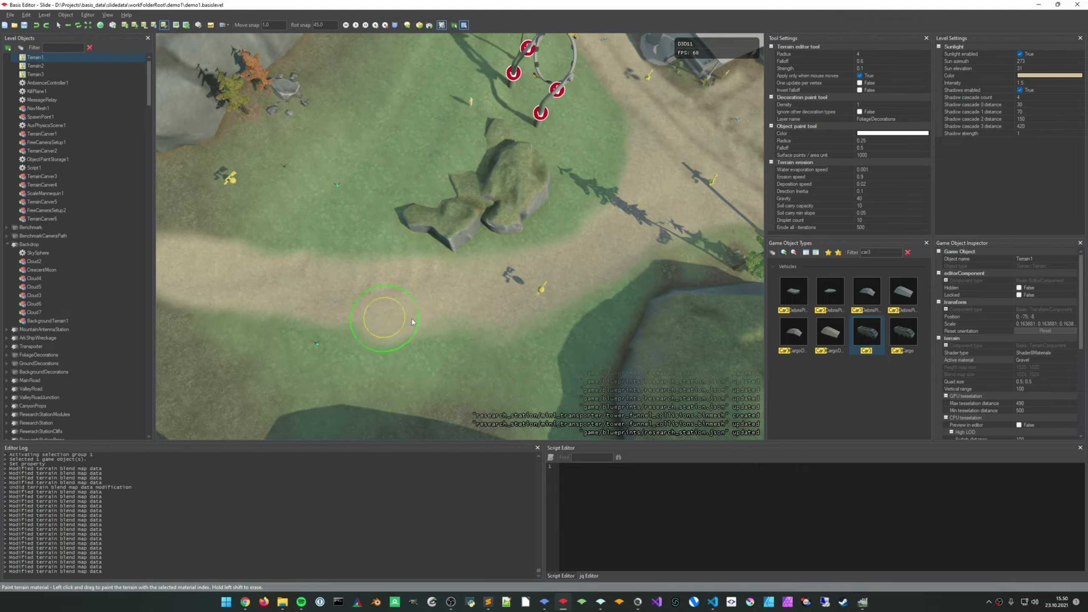
middle_click_drag(494, 294, 613, 260)
left_click_drag(362, 278, 550, 288)
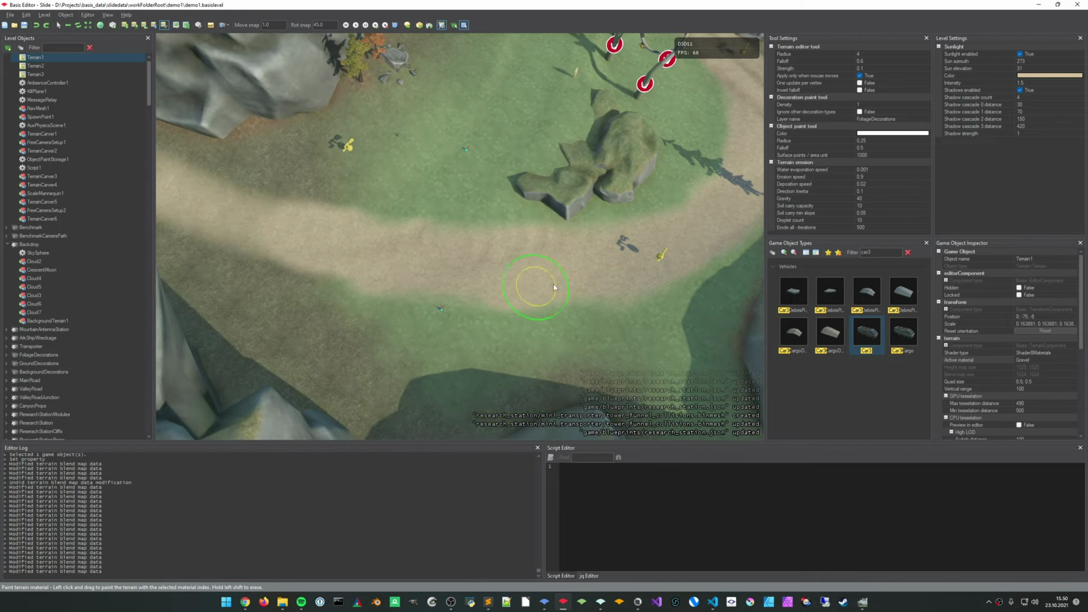
left_click_drag(390, 282, 328, 257)
Erase gravel along the curved road's inner edge beside the rocks and lower the brush falloff to about 0.05
left_click_drag(311, 195, 476, 213)
left_click_drag(398, 210, 499, 219)
left_click_drag(449, 218, 535, 219)
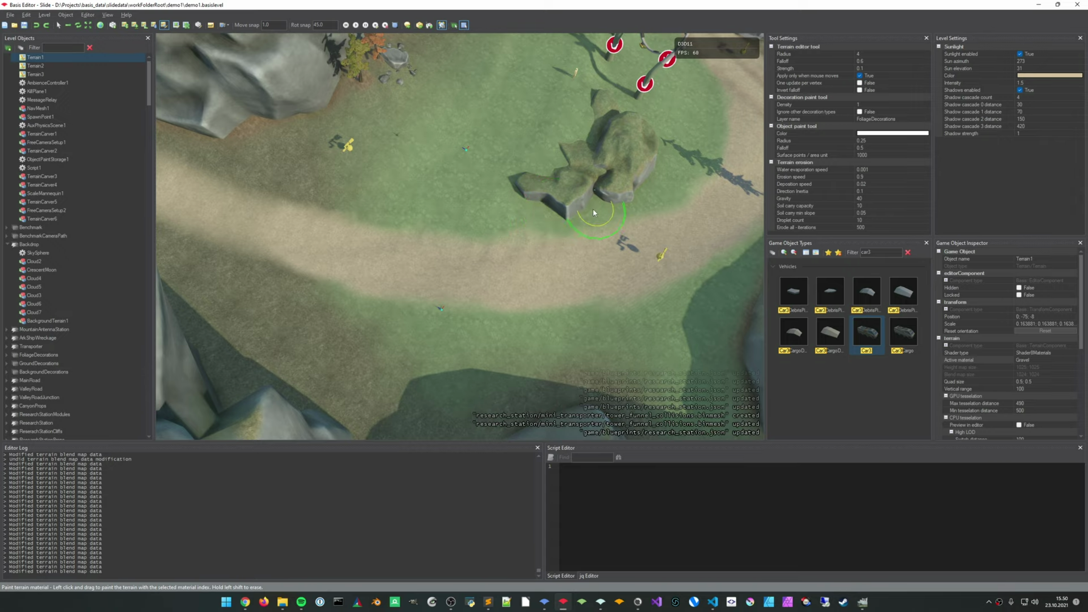
left_click_drag(380, 214, 581, 218)
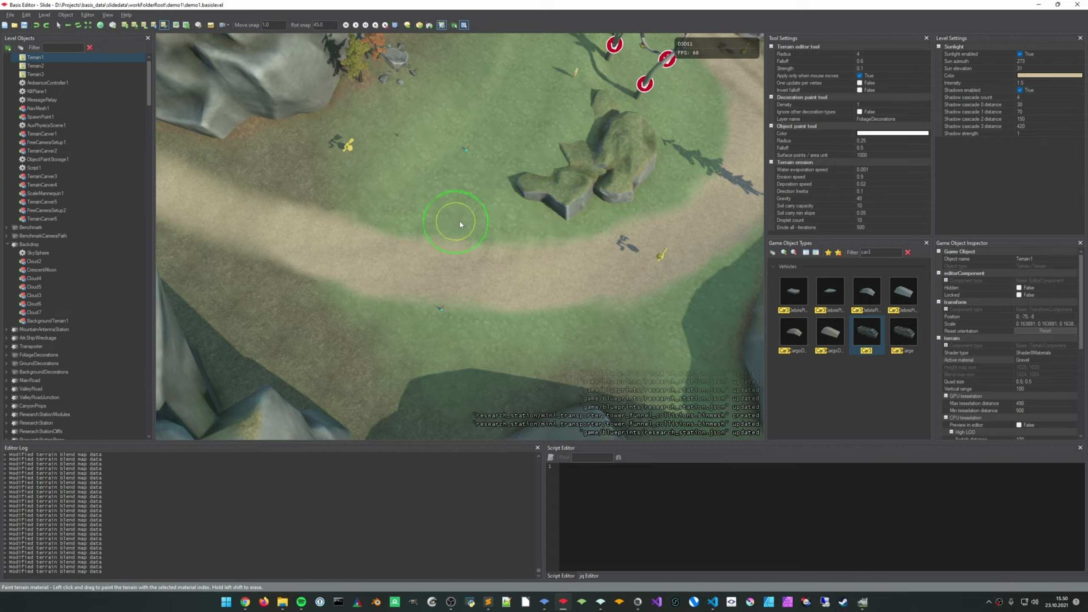
scroll(463, 221, "up", 2, "shift")
Examine the shape and slope of the gravel road where it curves past the rocks toward the cliffs
mouse_move(463, 220)
middle_mouse_down()
mouse_move(518, 229)
mouse_move(373, 207)
middle_mouse_up()
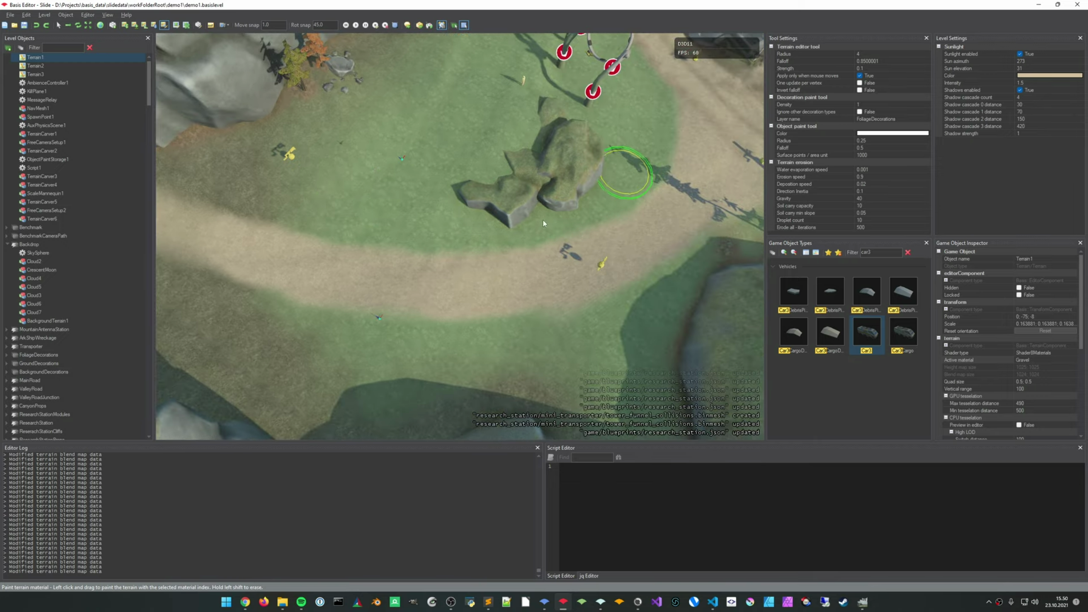
mouse_move(525, 219)
right_mouse_down()
mouse_move(491, 205)
mouse_move(472, 324)
right_mouse_up()
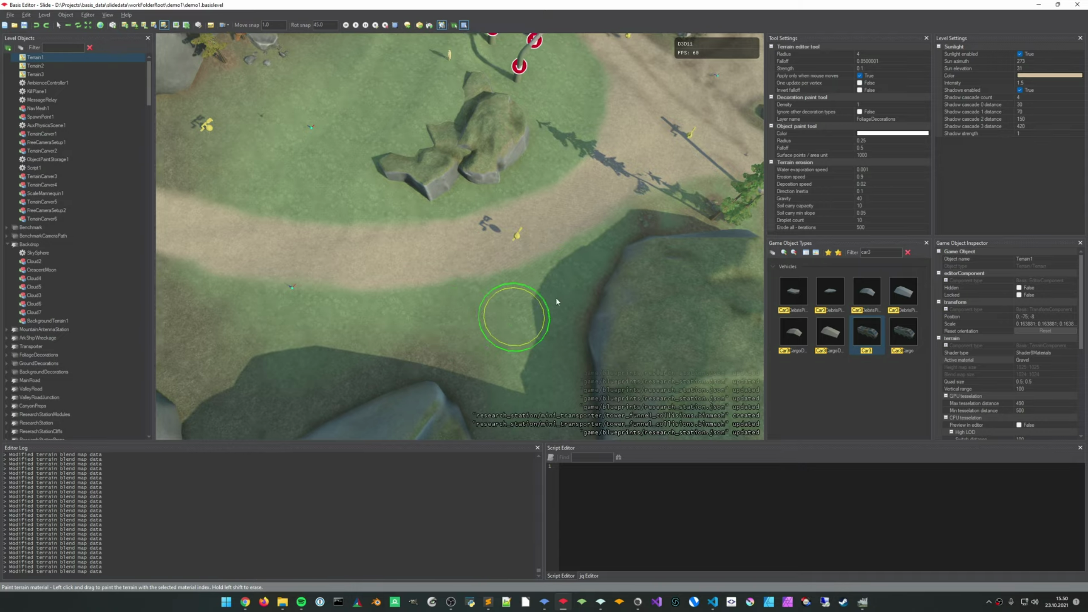
middle_click_drag(536, 311, 679, 271)
mouse_move(449, 285)
right_mouse_down()
mouse_move(406, 296)
mouse_move(505, 274)
mouse_move(513, 205)
mouse_move(462, 215)
right_mouse_up()
key("w")
right_click_drag(536, 240, 549, 317)
middle_click_drag(549, 317, 523, 301)
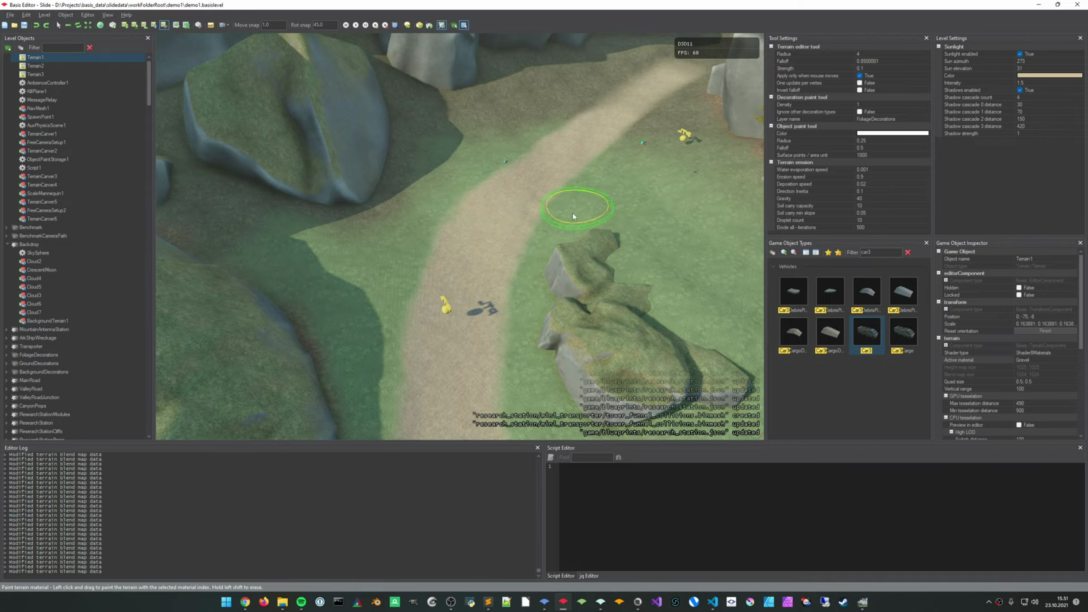
middle_click_drag(474, 234, 477, 299)
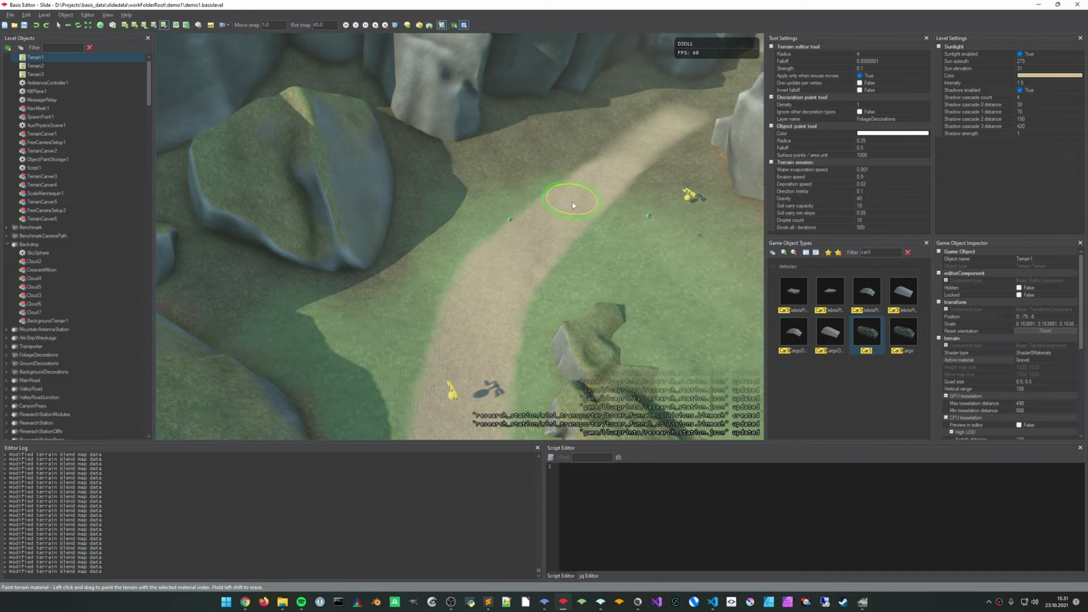
mouse_move(577, 283)
right_mouse_down()
mouse_move(571, 188)
mouse_move(531, 188)
mouse_move(585, 185)
mouse_move(566, 201)
mouse_move(567, 190)
mouse_move(584, 219)
mouse_move(523, 234)
right_mouse_up()
key("s")
key("d")
key("w")
key("w")
key("w")
key("w")
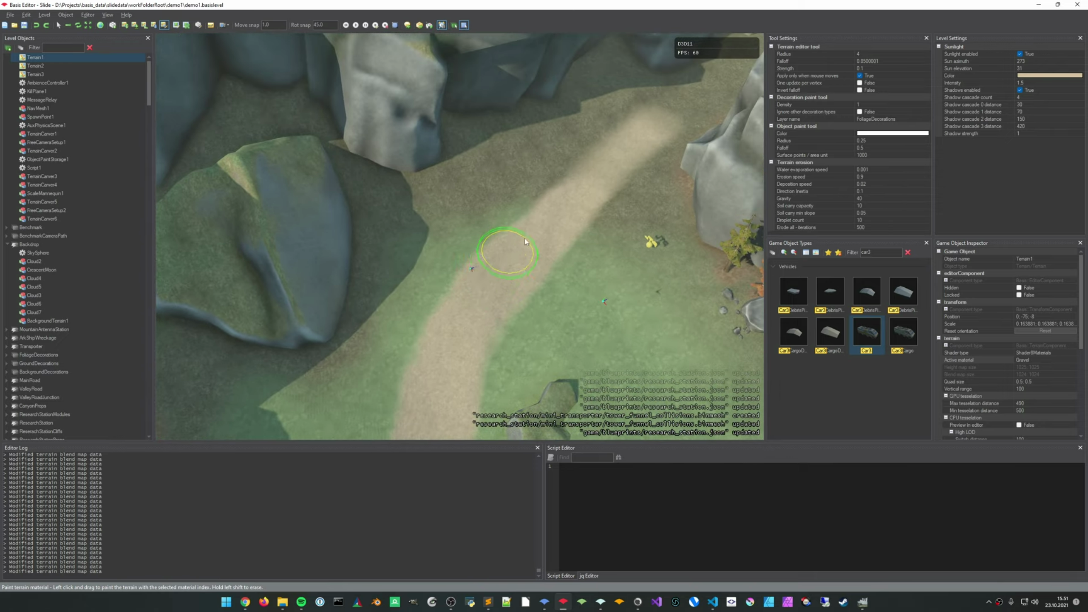
Reshape the terrain height at the gravel road's bend with the Raise/Lower Terrain tool at radius 5, reducing the strength to 0.05
middle_click_drag(505, 261, 532, 182)
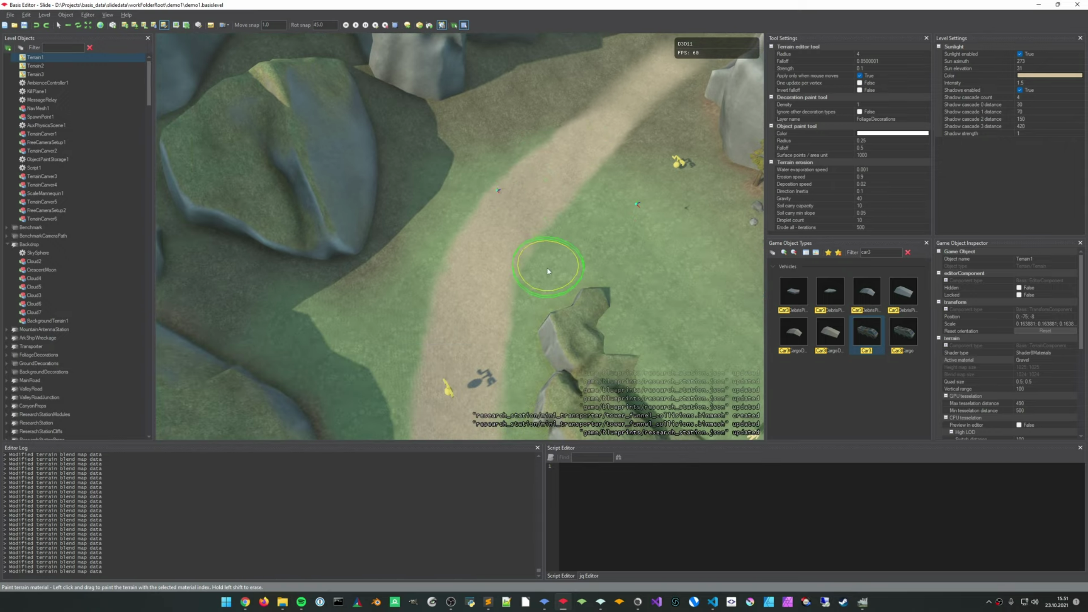
right_click_drag(615, 202, 673, 264)
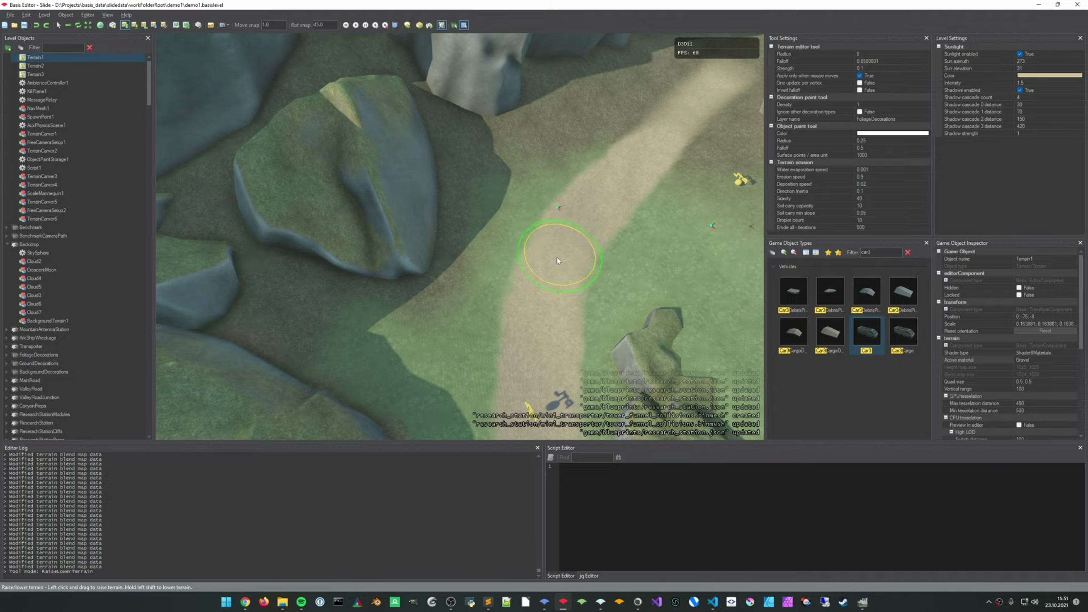
left_click_drag(534, 238, 530, 255)
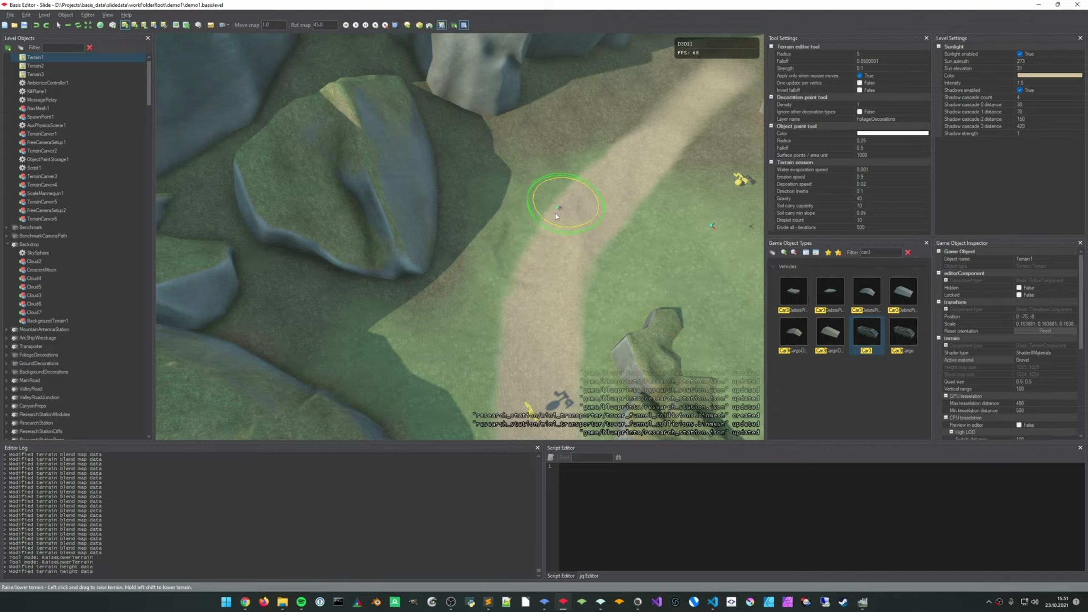
scroll(536, 308, "down", 1)
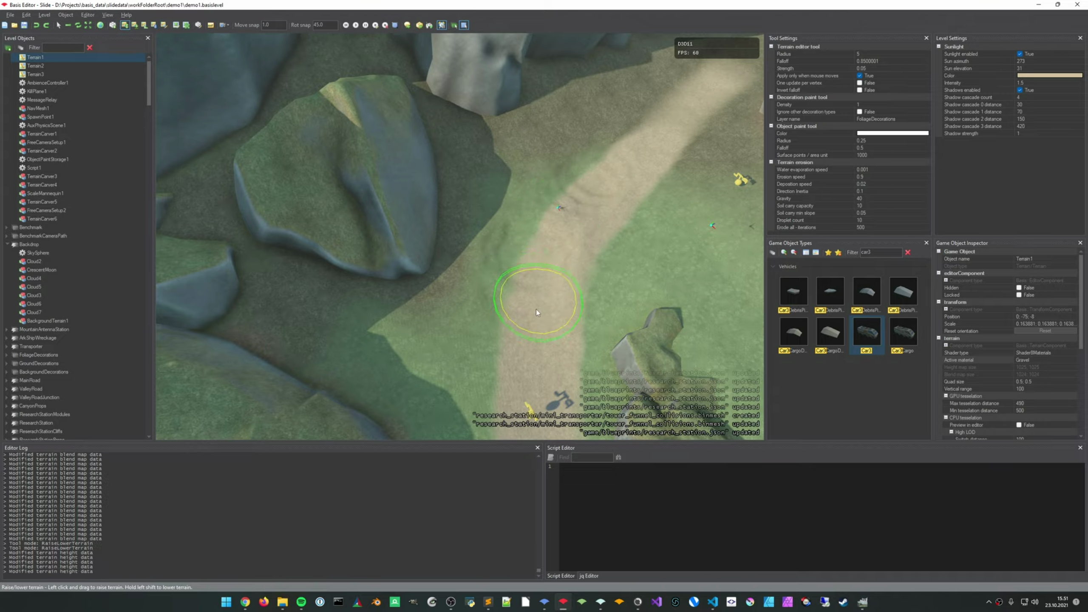
key("s")
mouse_move(536, 309)
right_mouse_down()
mouse_move(535, 244)
mouse_move(522, 316)
mouse_move(520, 298)
right_mouse_up()
key("w")
scroll(516, 292, "down", 1)
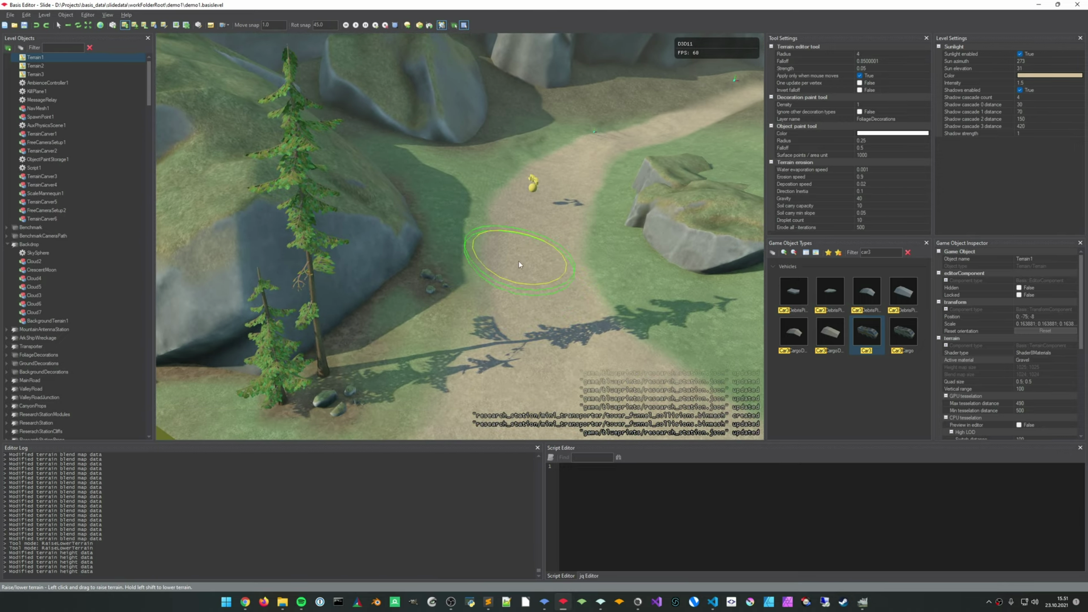
scroll(518, 264, "down", 1)
scroll(505, 236, "down", 2)
key("Escape")
Find the TerrainCarver object type with the filter "carver" and place one on the gravel road near the pine trees
key("s")
mouse_move(532, 227)
right_mouse_down()
mouse_move(531, 182)
mouse_move(528, 269)
right_mouse_up()
key("w")
key("a")
right_click_drag(533, 168, 510, 162)
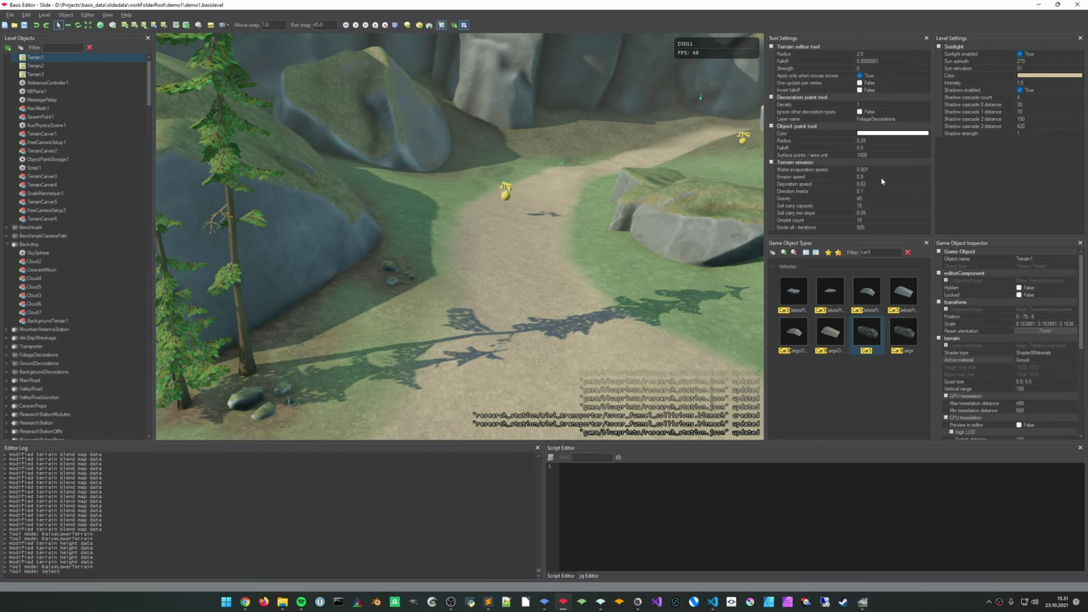
left_click(908, 252)
type("carver")
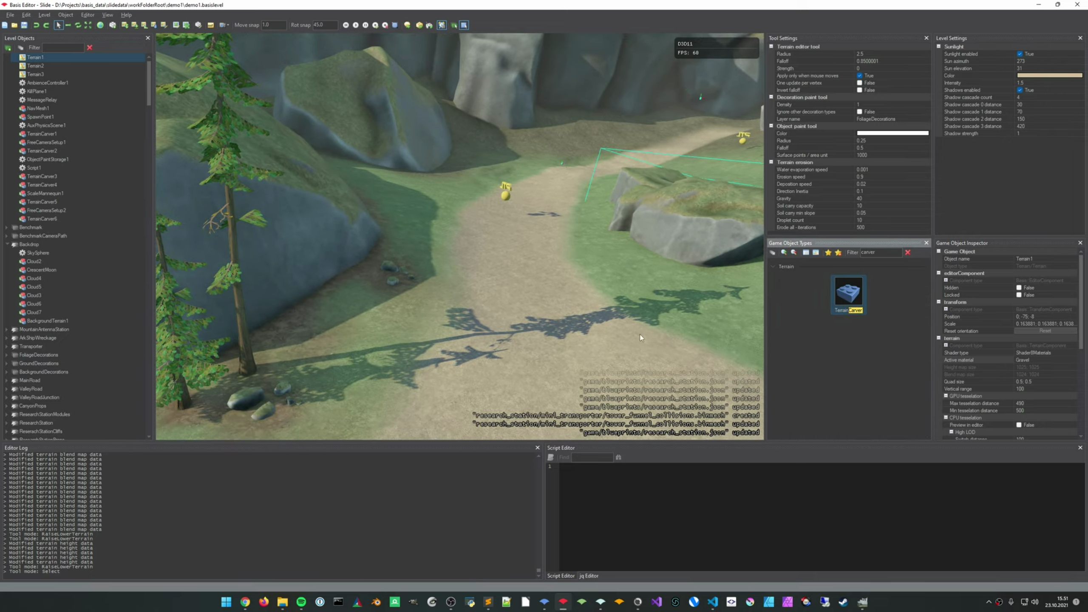
type("a")
left_click(506, 245)
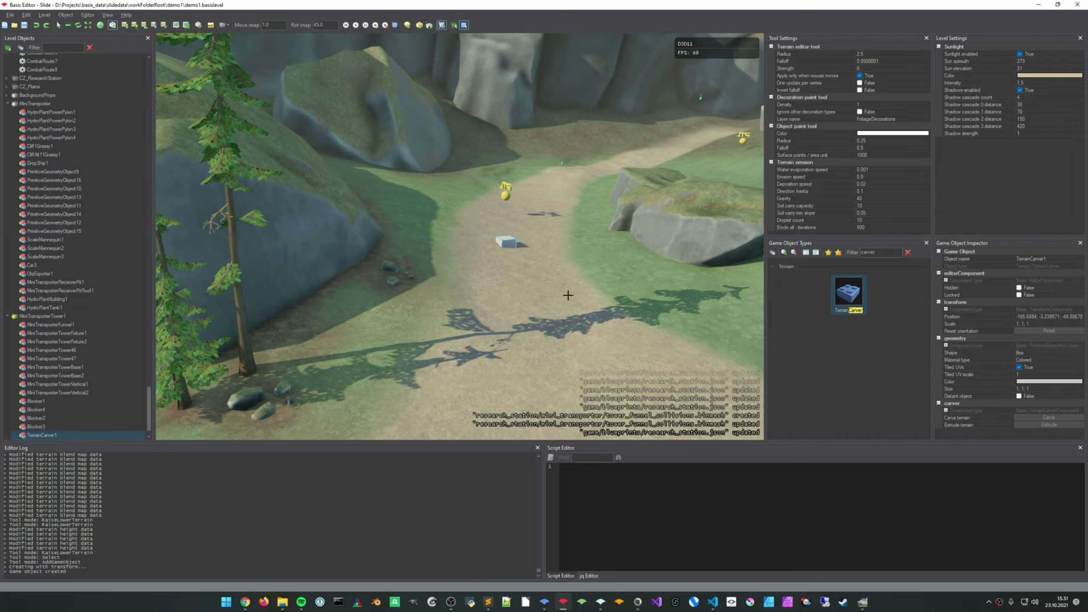
Size the terrain carver to 5; 0.1; 15 and rotate it to line up with the gravel road
left_click(1028, 388)
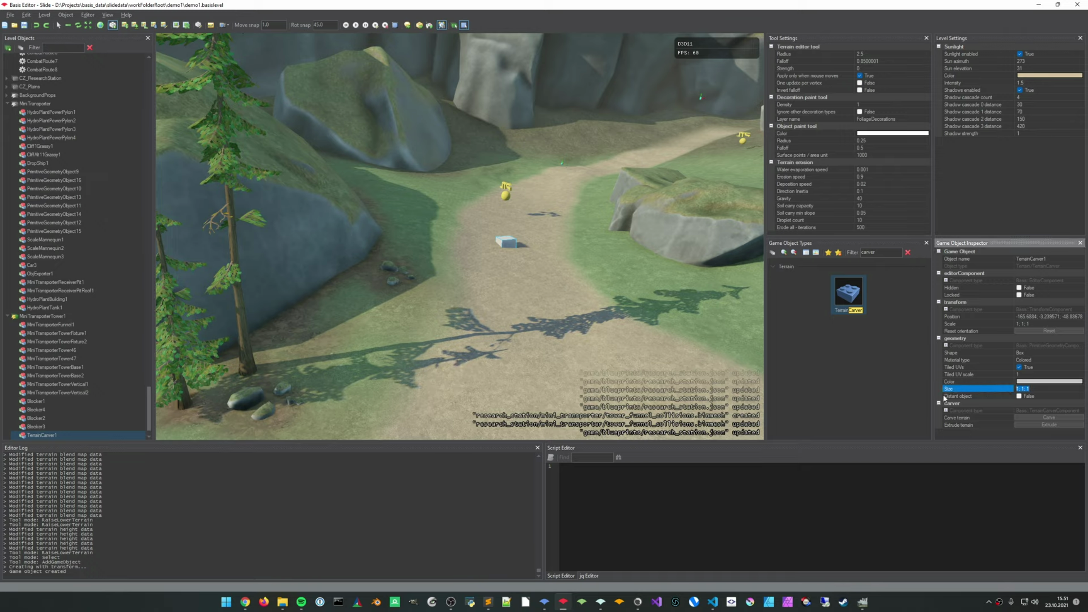
type("3")
key("Return")
key("e")
mouse_move(512, 252)
left_mouse_down()
mouse_move(476, 267)
mouse_move(510, 250)
left_mouse_up()
left_click(1019, 390)
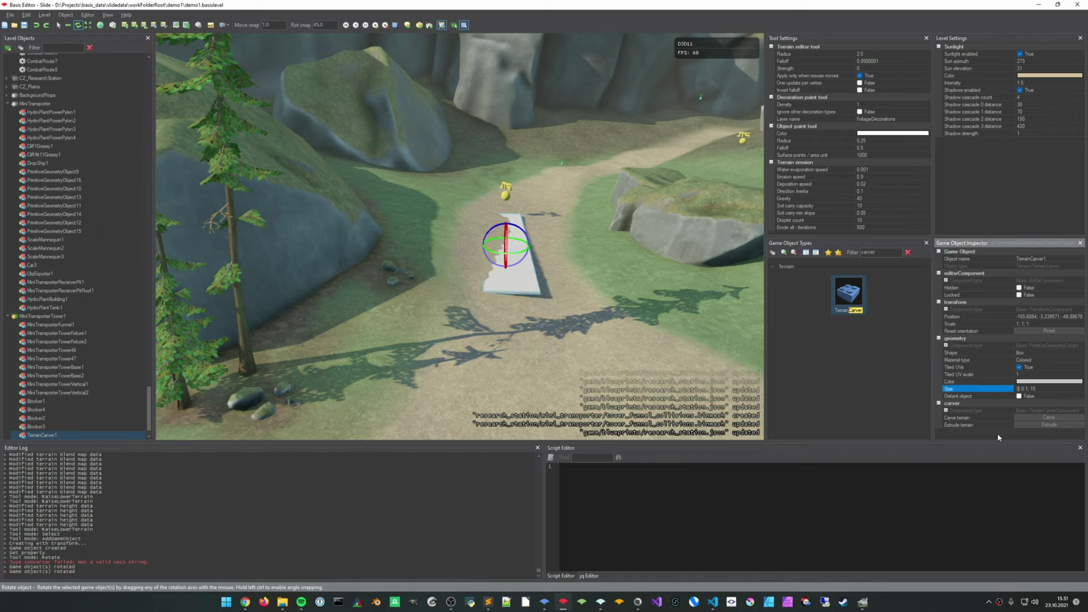
key("Return")
Reposition the carver slab on the gravel road and carve the terrain with it
key("w")
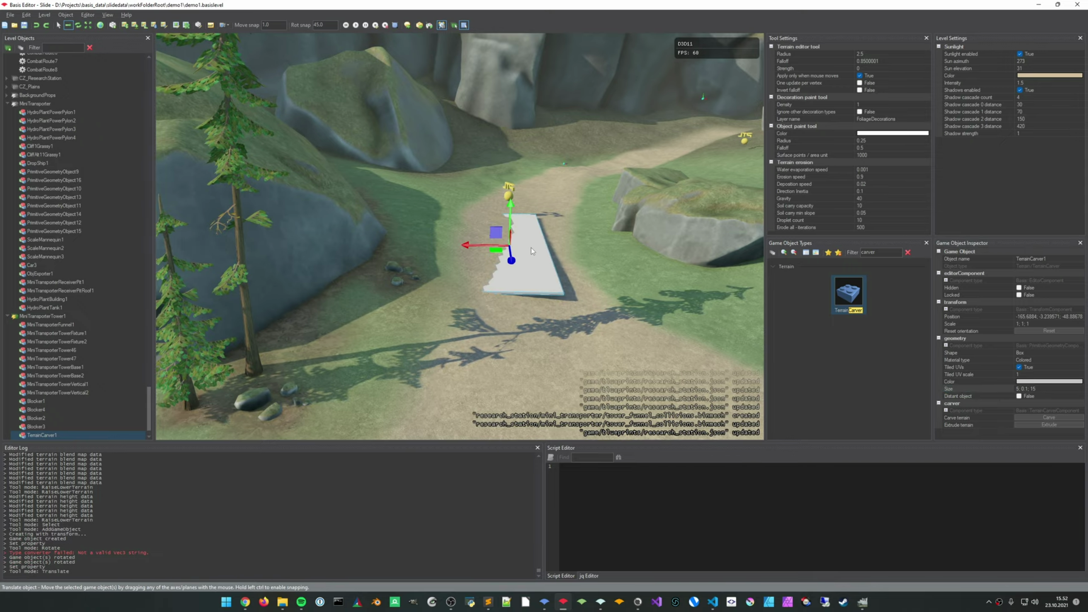
right_click_drag(468, 277, 368, 270)
mouse_move(599, 284)
right_mouse_down()
mouse_move(574, 296)
mouse_move(599, 285)
right_mouse_up()
left_click_drag(546, 267, 519, 238)
left_click(1064, 418)
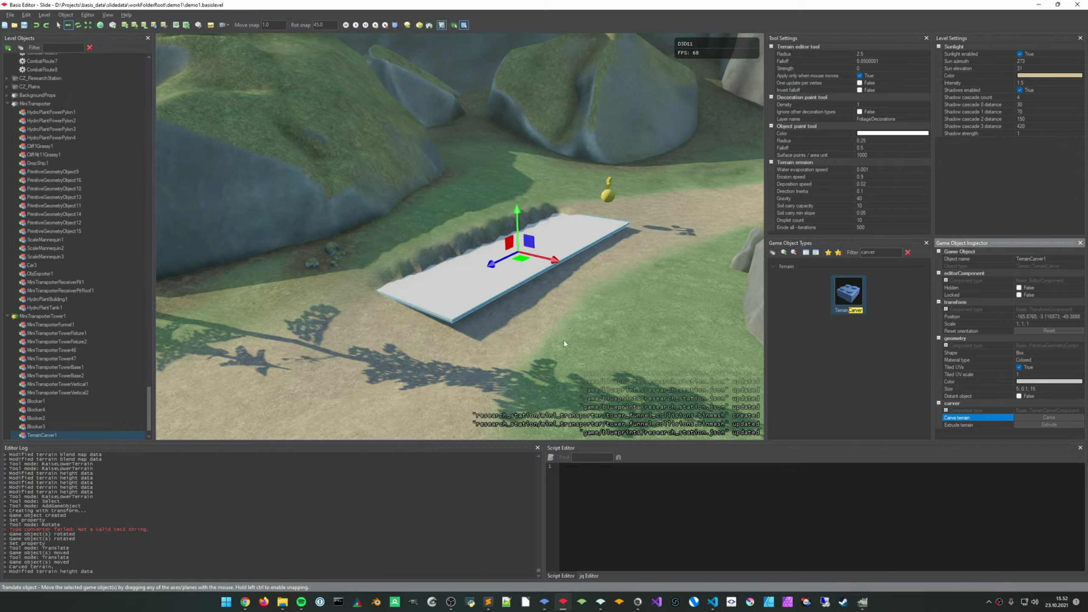
Move the carver farther along the road toward the yellow mannequin and carve the terrain there
right_click_drag(552, 301, 563, 299)
left_click_drag(565, 261, 633, 237)
left_click(1065, 418)
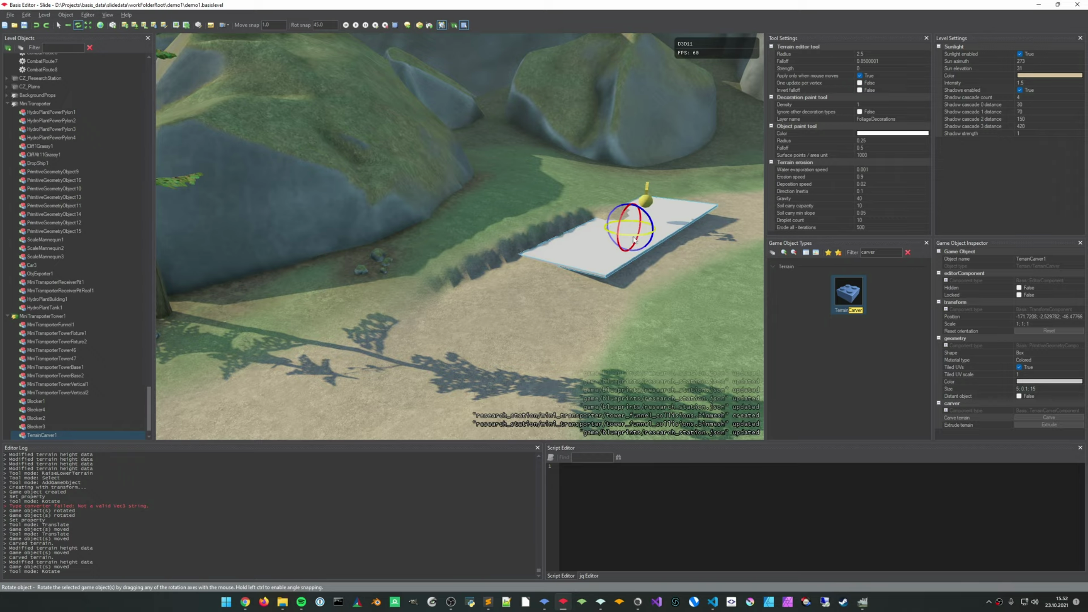
Rotate the carver to follow the road's bend, move it onward and carve that stretch of terrain
left_click_drag(634, 237, 682, 217)
key("w")
left_click(1030, 418)
Move the carver back along the road beside the rocks and extrude the terrain to its shape
right_click_drag(668, 300, 754, 253)
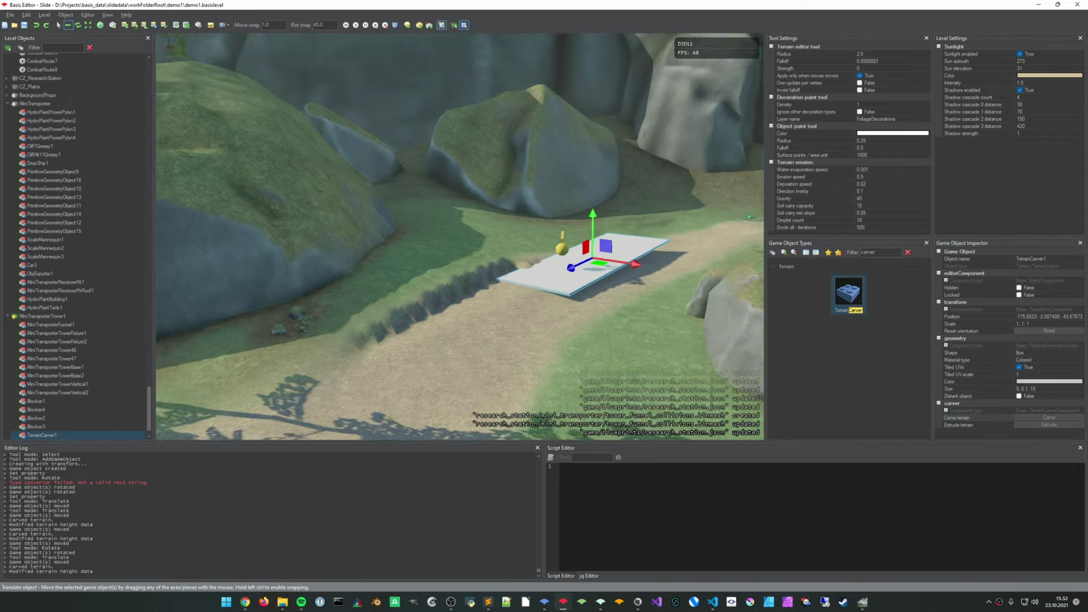
mouse_move(517, 262)
right_mouse_down()
mouse_move(570, 257)
mouse_move(543, 274)
mouse_move(516, 263)
right_mouse_up()
left_click_drag(517, 265, 542, 291)
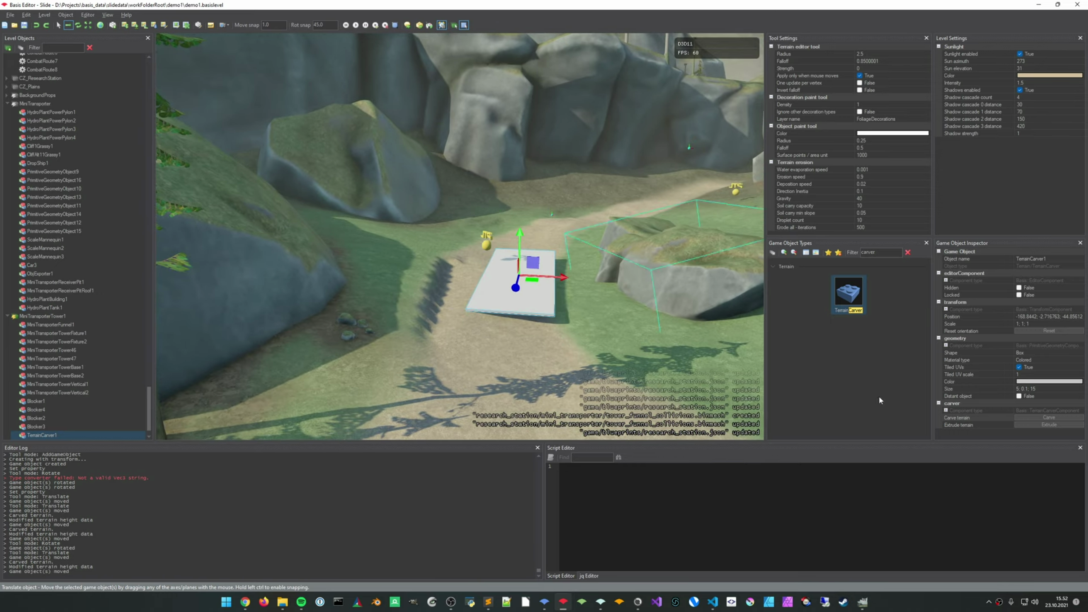
left_click(1040, 425)
right_click_drag(685, 317, 591, 338)
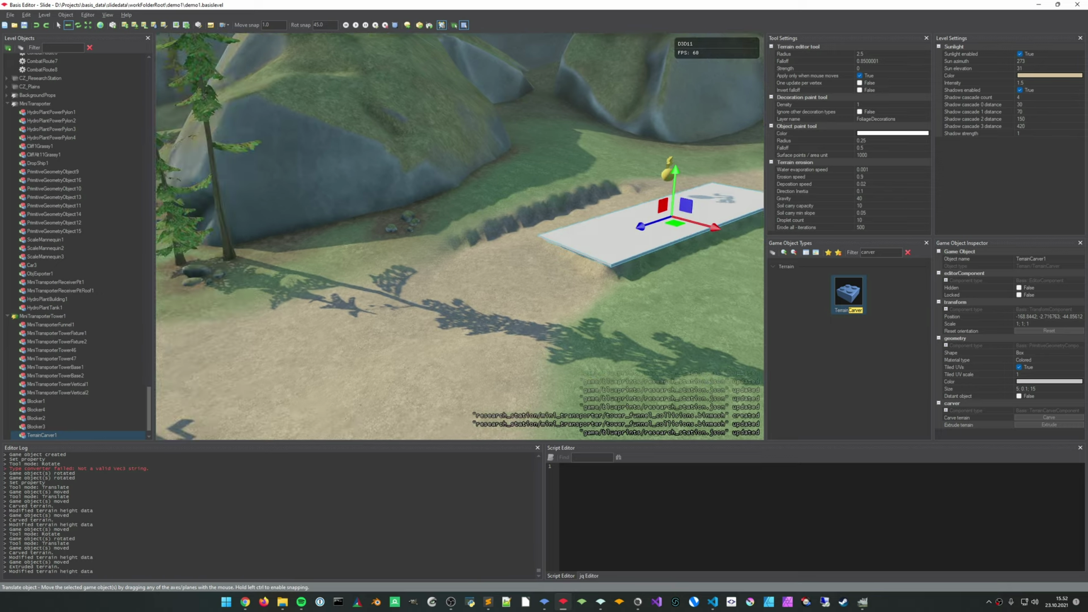
Move the carver back along the road toward the tree shadow, rotate it to the road's direction and extrude the terrain
left_click_drag(671, 225, 530, 242)
key("e")
key("w")
key("e")
key("w")
left_click(1059, 425)
right_click_drag(659, 381, 569, 292)
Rotate the carver into the road junction by the tree shadow, fine-tune its position and extrude the terrain to its shape
key("ctrl+z")
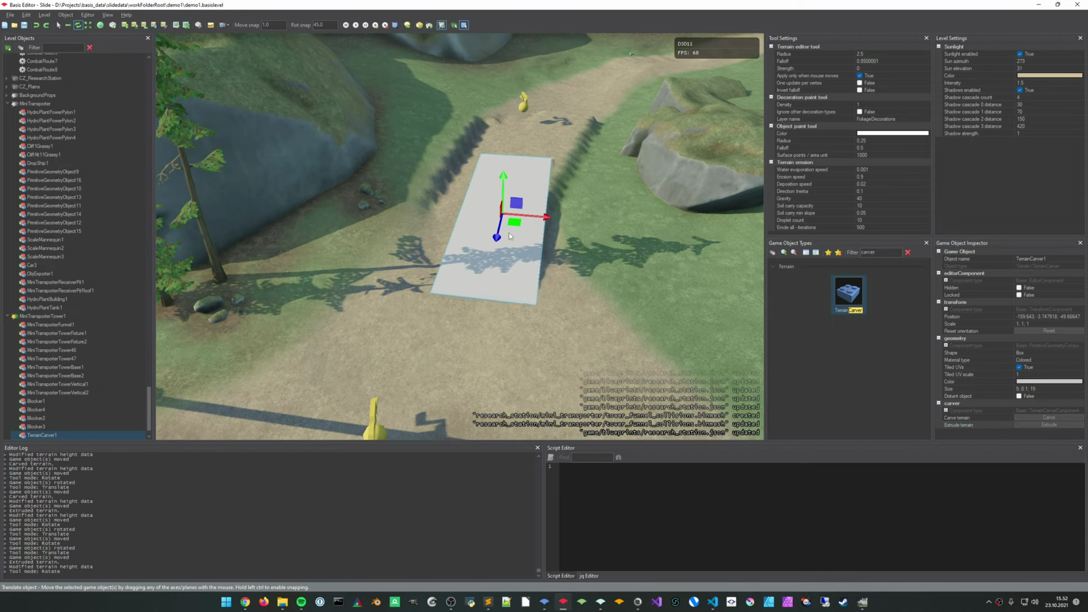
mouse_move(512, 226)
left_mouse_down()
mouse_move(501, 226)
mouse_move(517, 254)
mouse_move(527, 217)
left_mouse_up()
key("w")
left_click(492, 233)
left_click(493, 232)
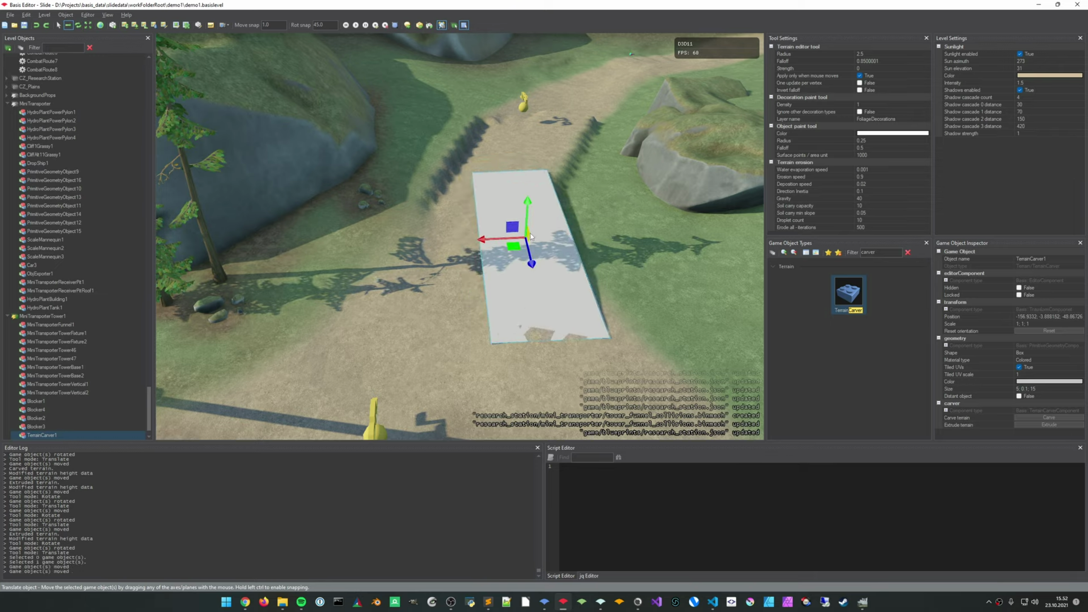
key("e")
left_click(528, 245)
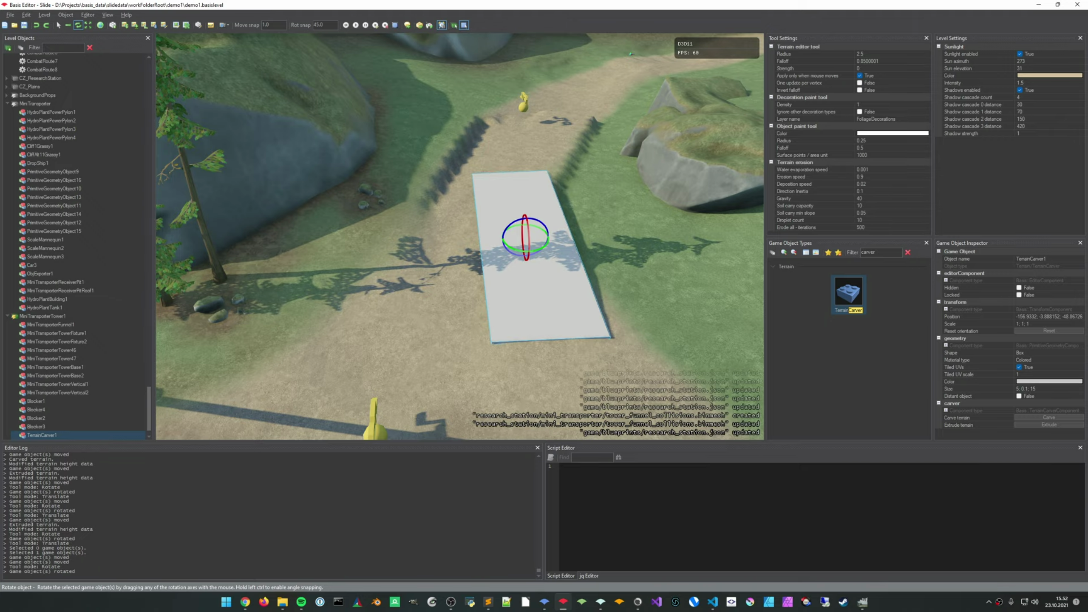
left_click(1065, 424)
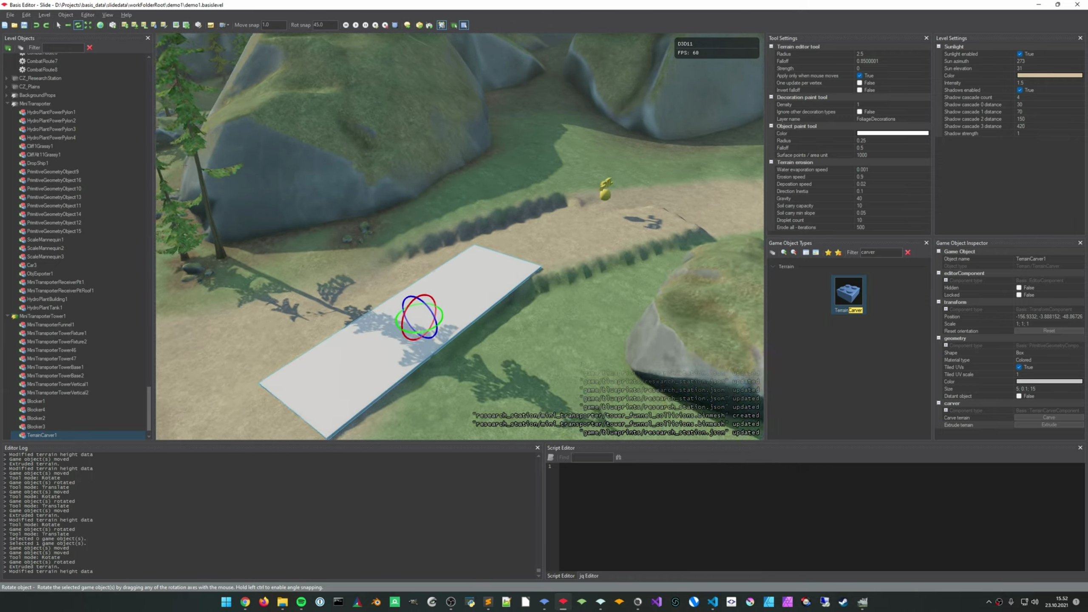
Move the carver past the yellow mannequin beside the rocks and adjust its rotation and position along the road
key("w")
left_click_drag(419, 339, 655, 215)
right_click_drag(655, 215, 492, 276)
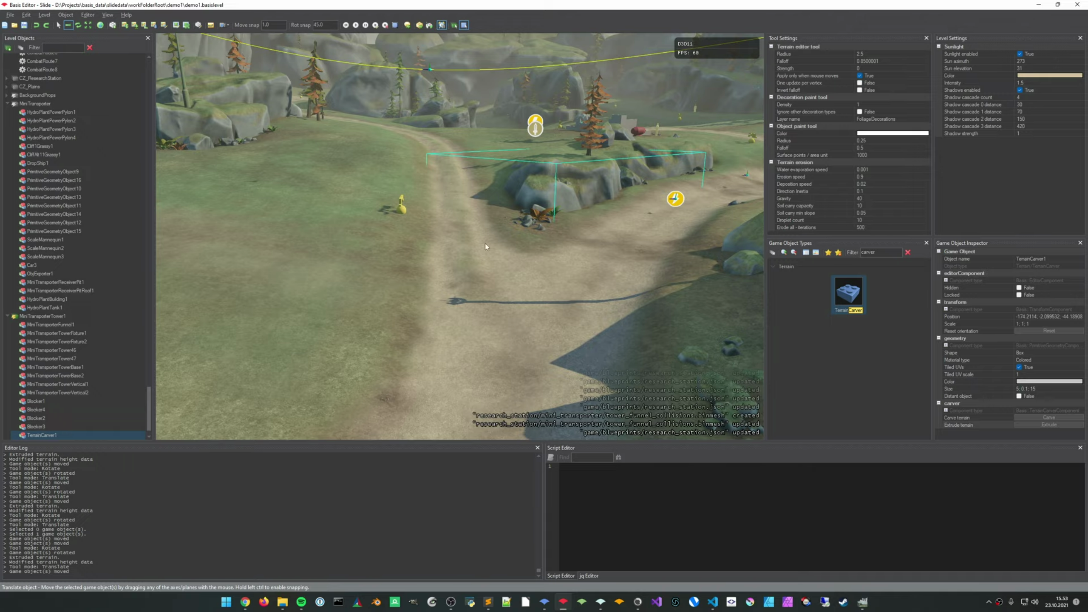
right_click_drag(485, 247, 455, 314)
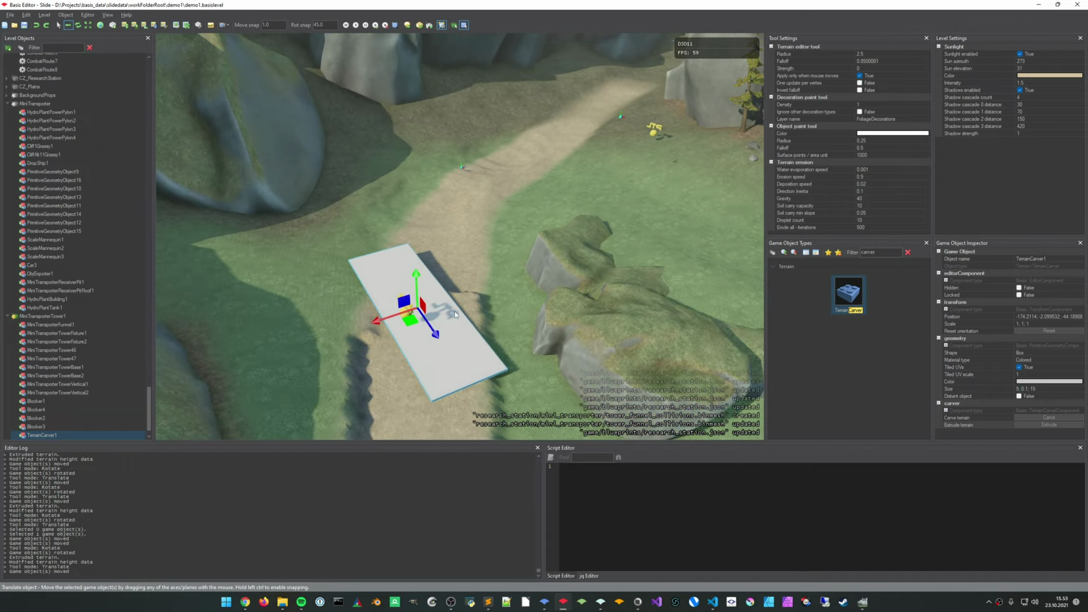
left_click_drag(420, 327, 428, 281)
key("e")
key("w")
right_click_drag(428, 282, 371, 279)
Turn and lower the carver onto the road stretch beyond the mannequin, and both extrude and carve the terrain there
key("e")
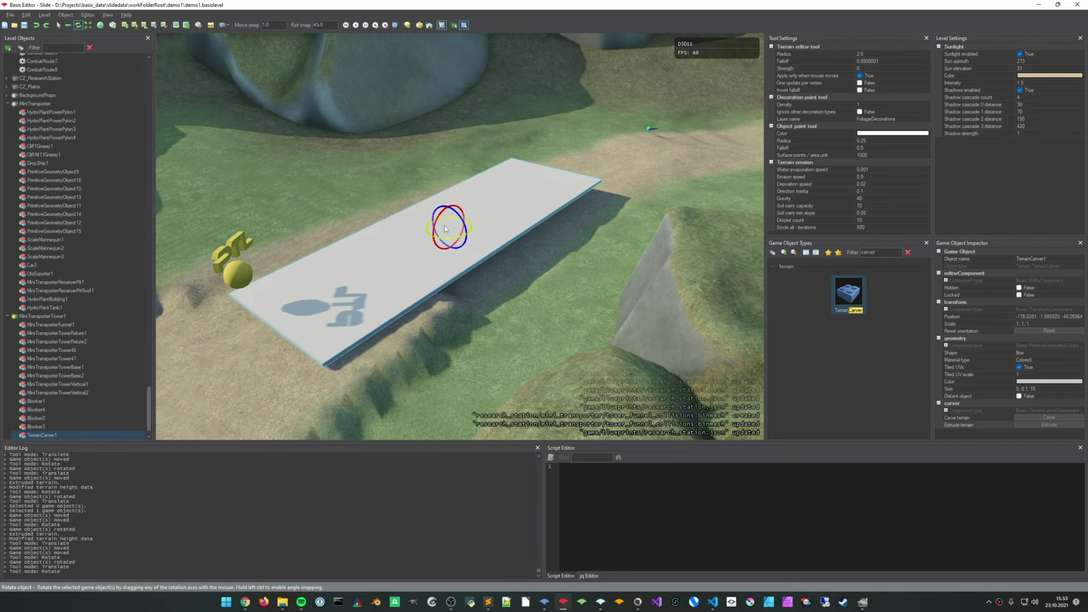
left_click_drag(442, 227, 521, 210)
key("w")
key("e")
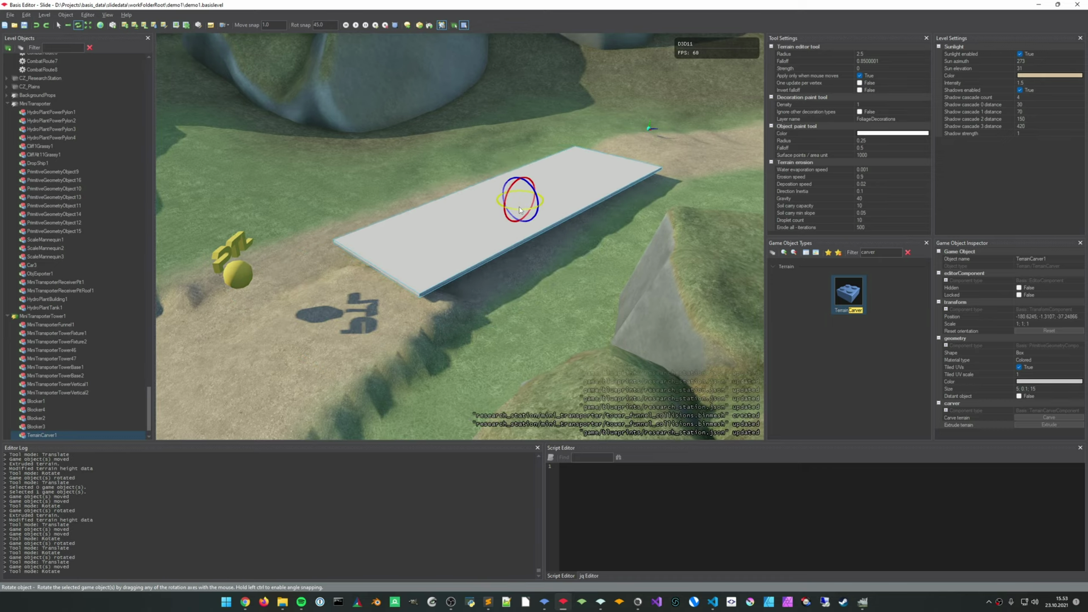
left_click(519, 210)
key("w")
left_click_drag(522, 171, 555, 214)
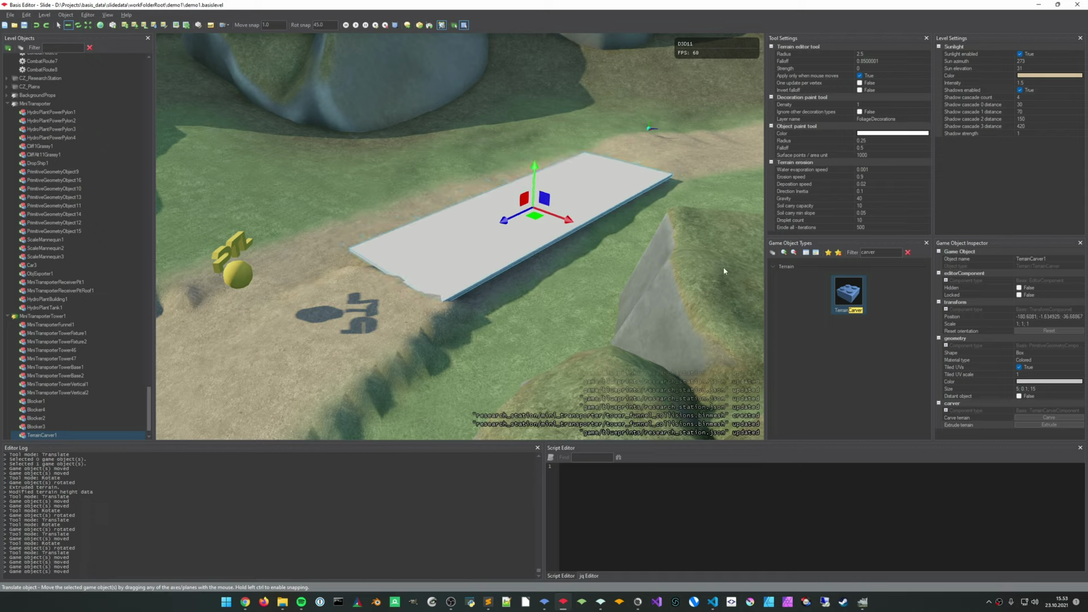
left_click(1062, 425)
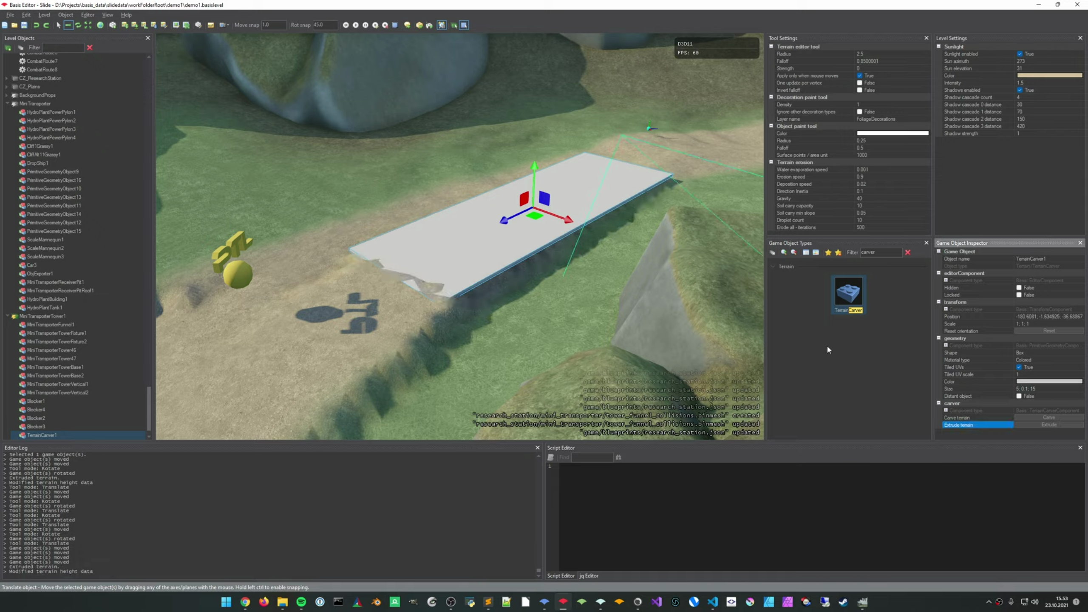
left_click(1045, 417)
Move the carver across to the opposite edge of the road beyond the yellow mannequin
left_click_drag(537, 221, 472, 197)
mouse_move(503, 224)
right_mouse_down()
mouse_move(570, 224)
mouse_move(557, 171)
mouse_move(608, 227)
mouse_move(638, 232)
mouse_move(501, 229)
right_mouse_up()
key("s")
key("w")
key("w")
key("a")
key("w")
mouse_move(454, 212)
left_mouse_down()
mouse_move(517, 190)
mouse_move(473, 201)
left_mouse_up()
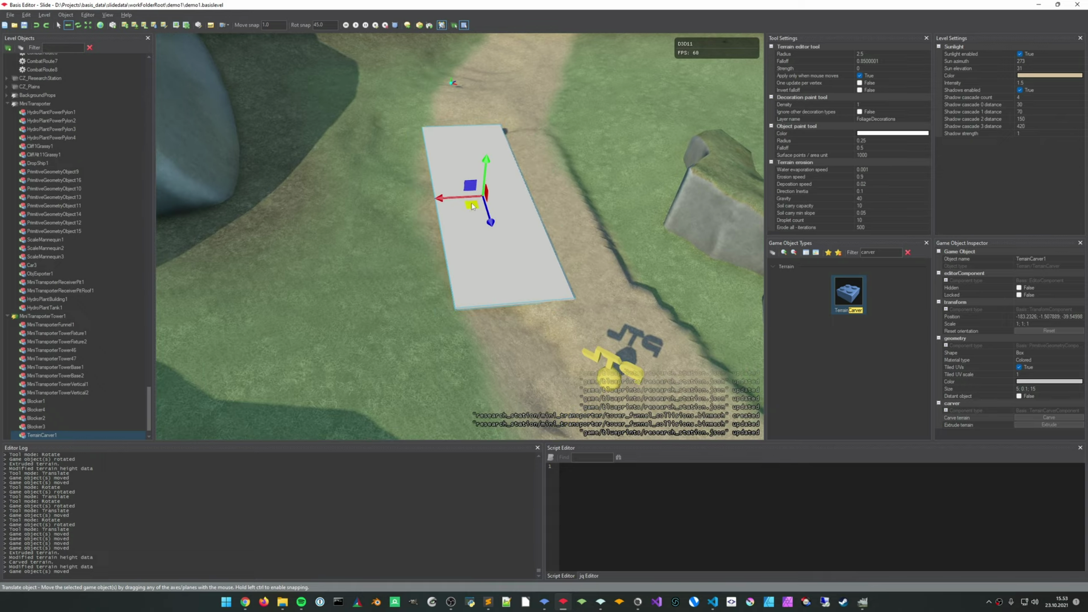
Fine-tune the carver's rotation and height at that road edge, and both carve and extrude the terrain
key("e")
left_click(470, 189)
key("w")
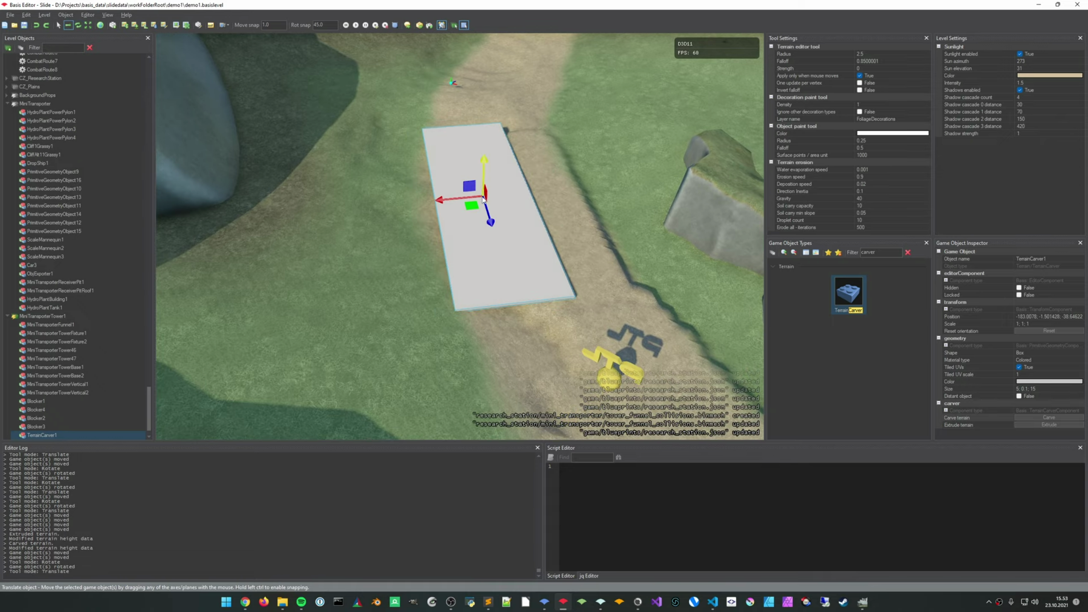
left_click_drag(474, 185, 472, 190)
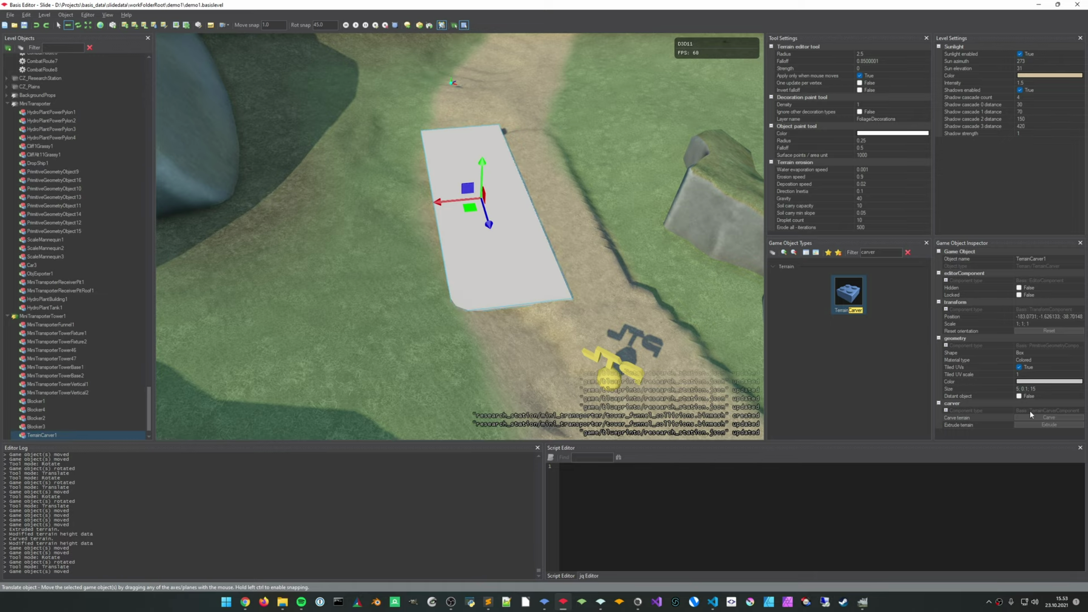
left_click(1049, 418)
left_click(1051, 424)
Move the carver back beside the yellow mannequin, rotate it along the road's edge and carve the terrain
middle_click_drag(467, 235, 412, 168)
left_click_drag(418, 139, 443, 219)
key("e")
key("w")
key("e")
key("w")
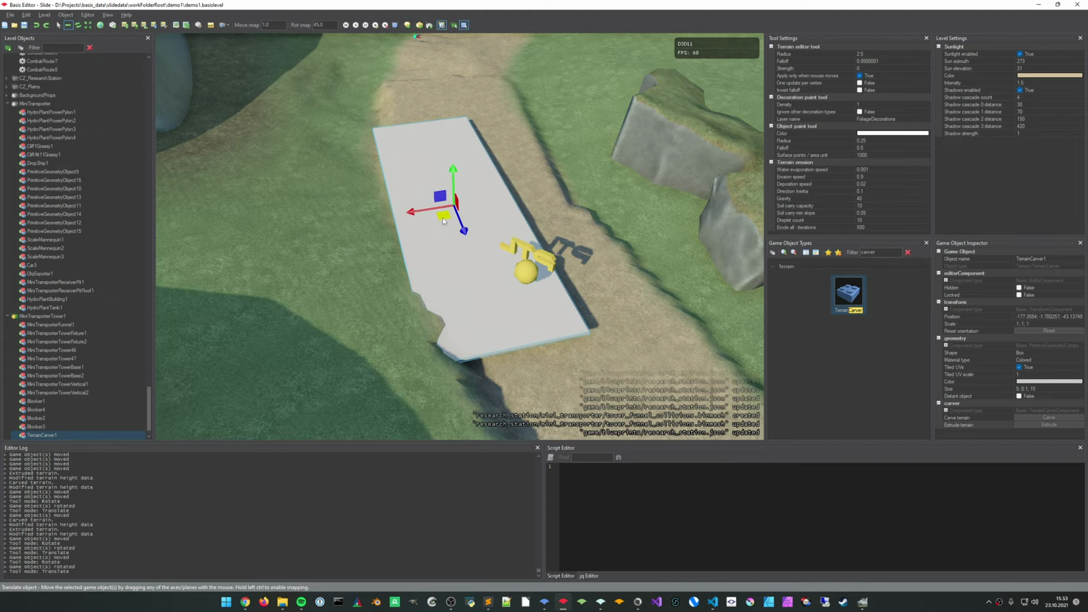
left_click(1055, 418)
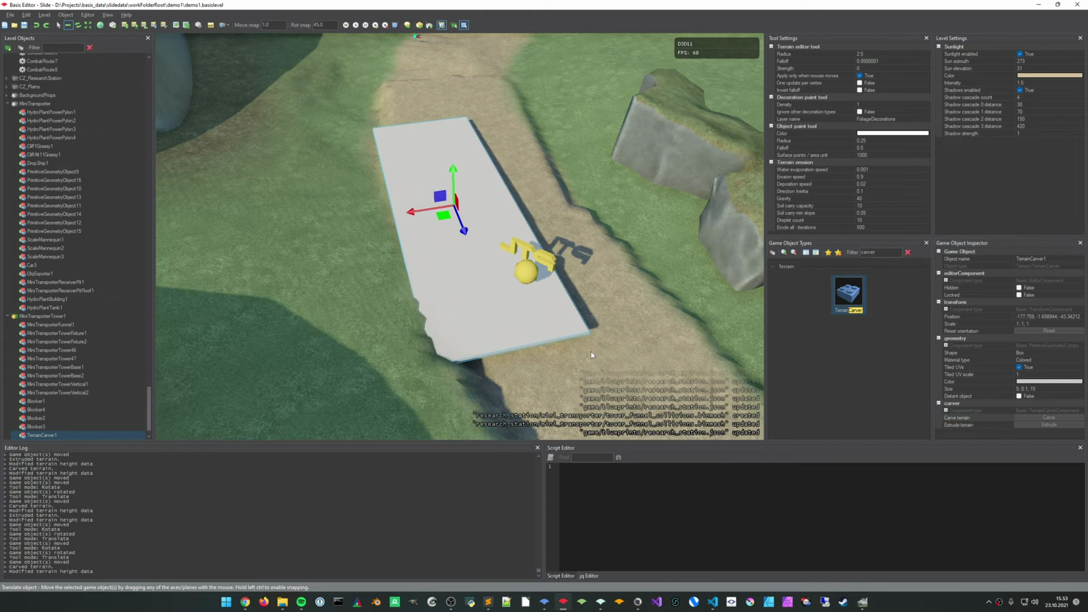
Move the carver off the road onto the grass beyond the yellow mannequin
right_click_drag(591, 353, 735, 345)
left_click_drag(505, 248, 629, 126)
right_click_drag(628, 126, 678, 150)
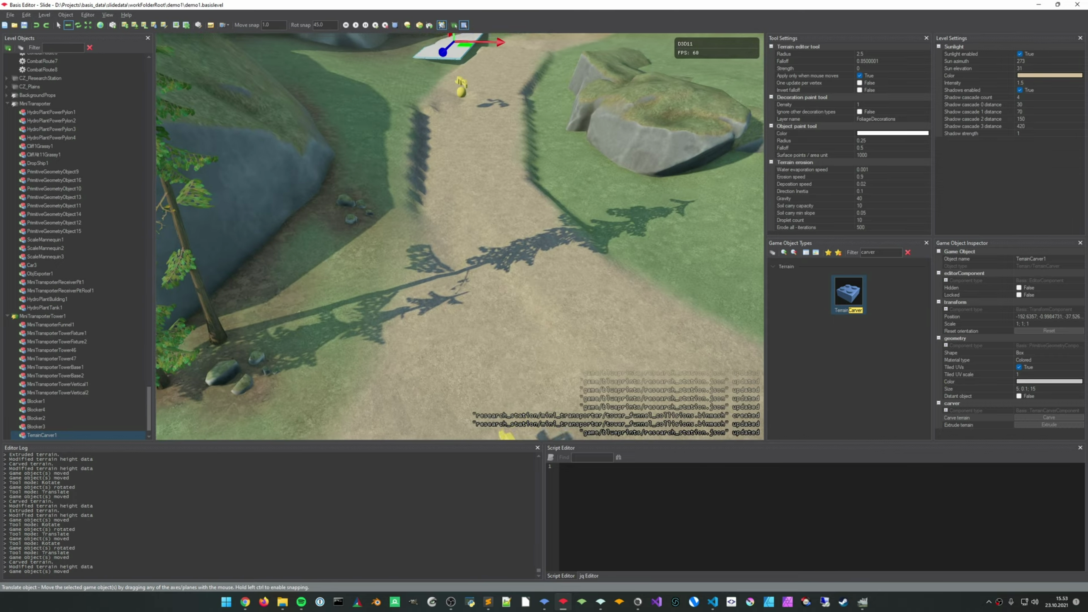
Smooth the carved road between the junction and the mannequin with the Smooth terrain tool at radius 3 and falloff 0.75
right_click_drag(565, 268, 553, 285)
key("7")
scroll(525, 309, "up", 1)
scroll(526, 311, "down", 2, "shift")
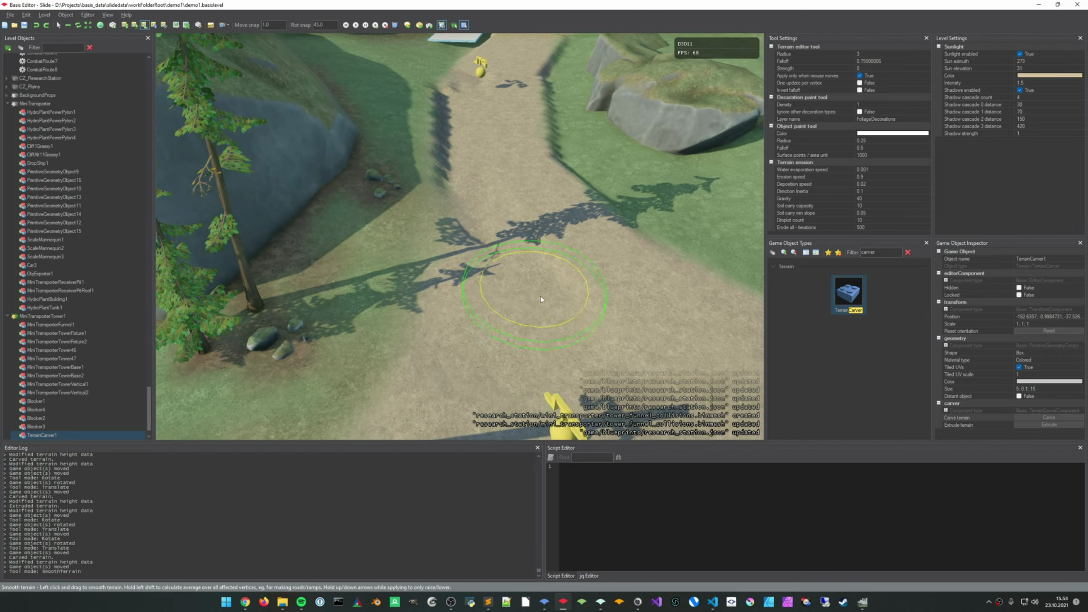
left_click_drag(491, 201, 490, 204)
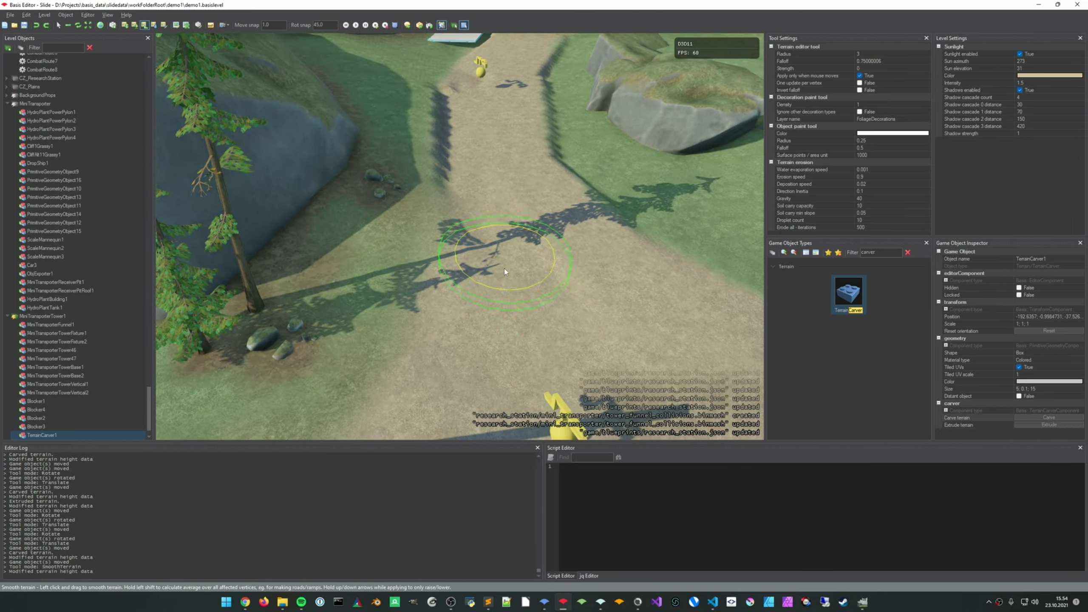
left_click_drag(501, 260, 501, 242)
right_click_drag(502, 240, 496, 219)
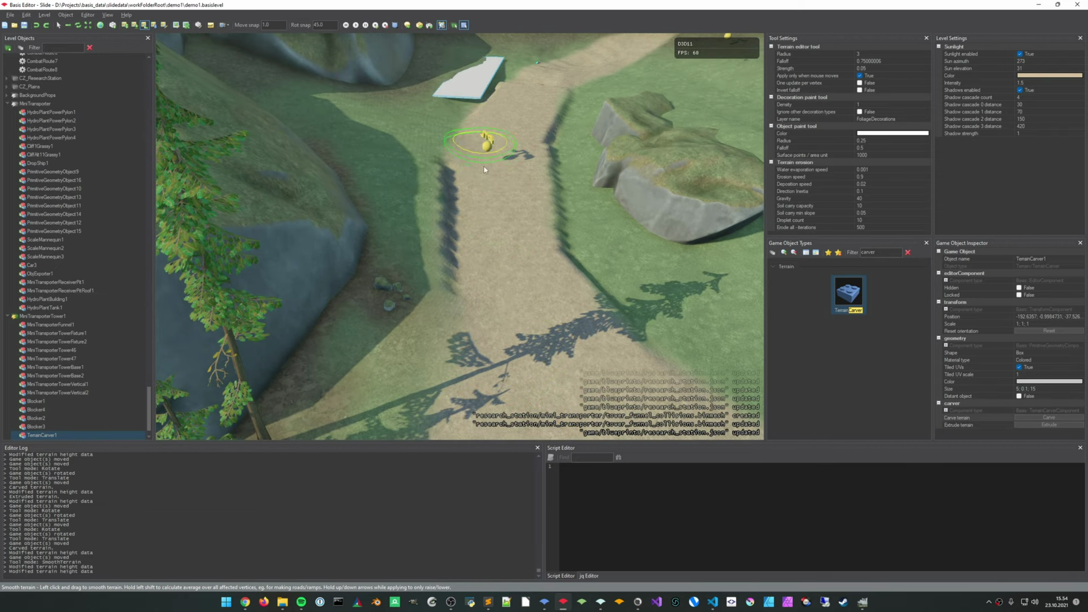
left_click_drag(485, 170, 513, 240)
Reduce the smoothing radius to 2.5 and smooth the steep road edge facing the large cliff rock
right_click_drag(531, 259, 519, 275)
scroll(496, 329, "down", 1)
mouse_move(495, 330)
left_mouse_down()
mouse_move(476, 313)
mouse_move(536, 231)
mouse_move(522, 236)
mouse_move(542, 248)
left_mouse_up()
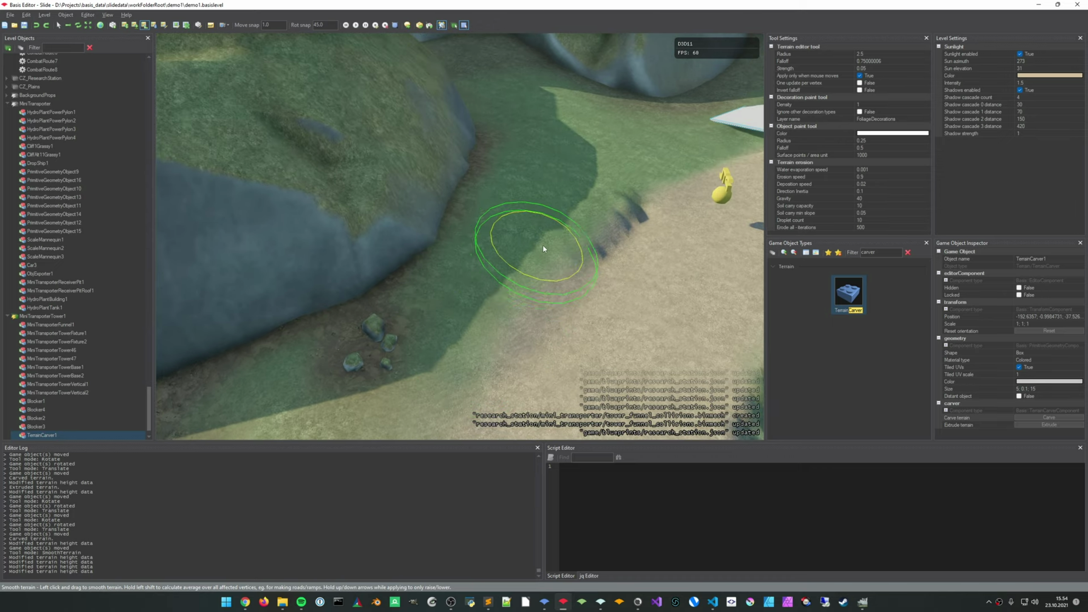
left_click_drag(601, 200, 561, 265)
key("s")
right_click_drag(556, 278, 484, 296)
mouse_move(480, 296)
left_mouse_down()
mouse_move(422, 296)
mouse_move(593, 207)
left_mouse_up()
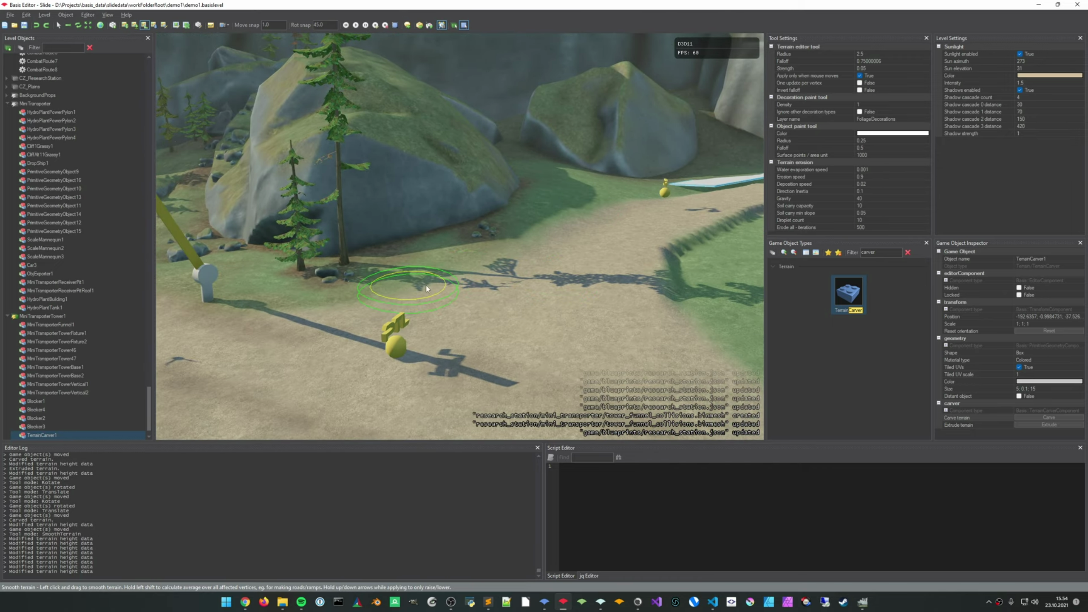
Smooth the terrain across the junction's tree shadow and along the road toward the mannequin
left_click_drag(377, 294, 504, 256)
left_click_drag(605, 205, 456, 286)
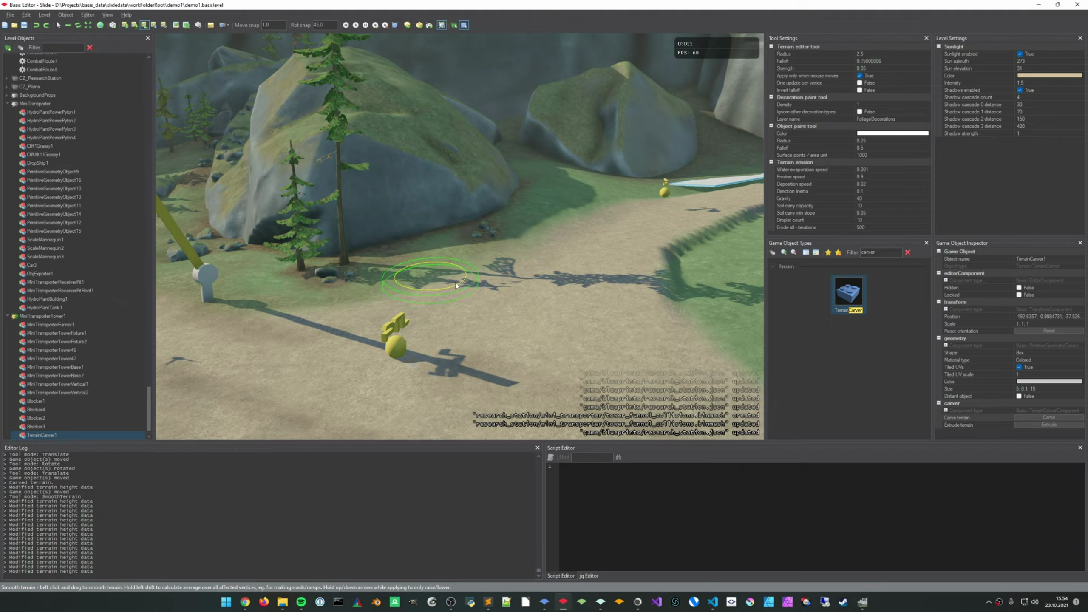
left_click_drag(568, 289, 563, 290)
Smooth the jagged road edge on the side of the low mossy rocks, from the junction to past the mannequin
right_click_drag(563, 291, 561, 354)
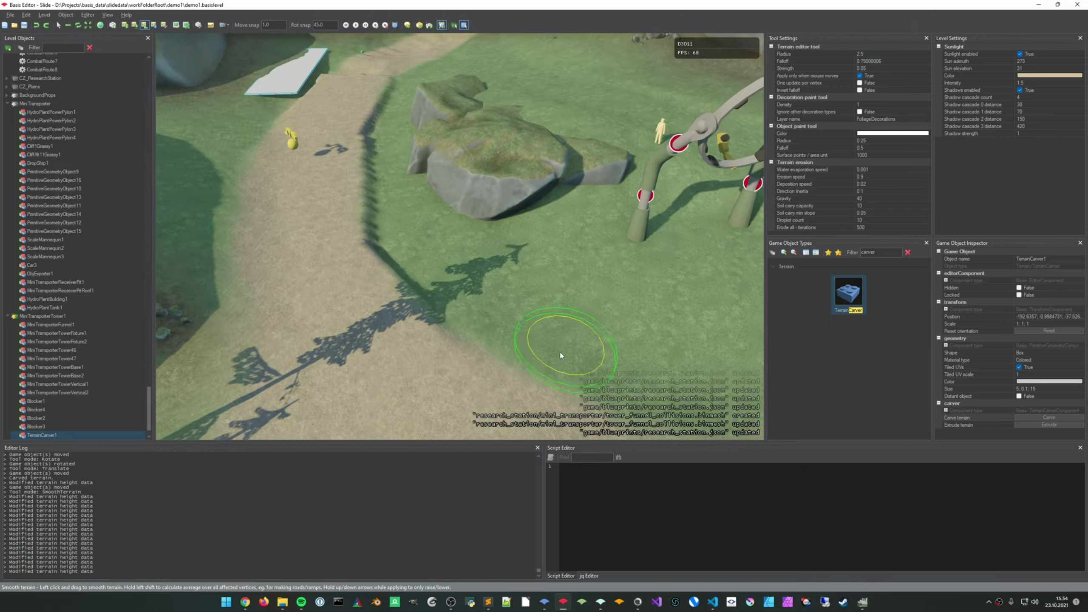
right_click_drag(562, 311, 563, 310)
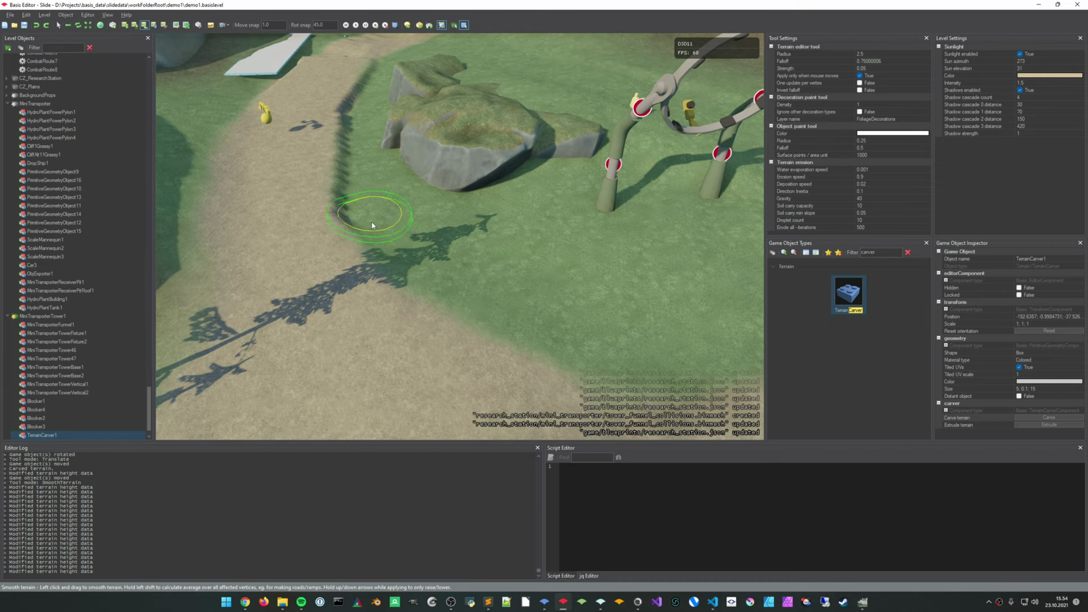
mouse_move(419, 239)
right_mouse_down()
mouse_move(422, 251)
mouse_move(495, 272)
mouse_move(514, 295)
right_mouse_up()
left_click_drag(487, 270, 448, 219)
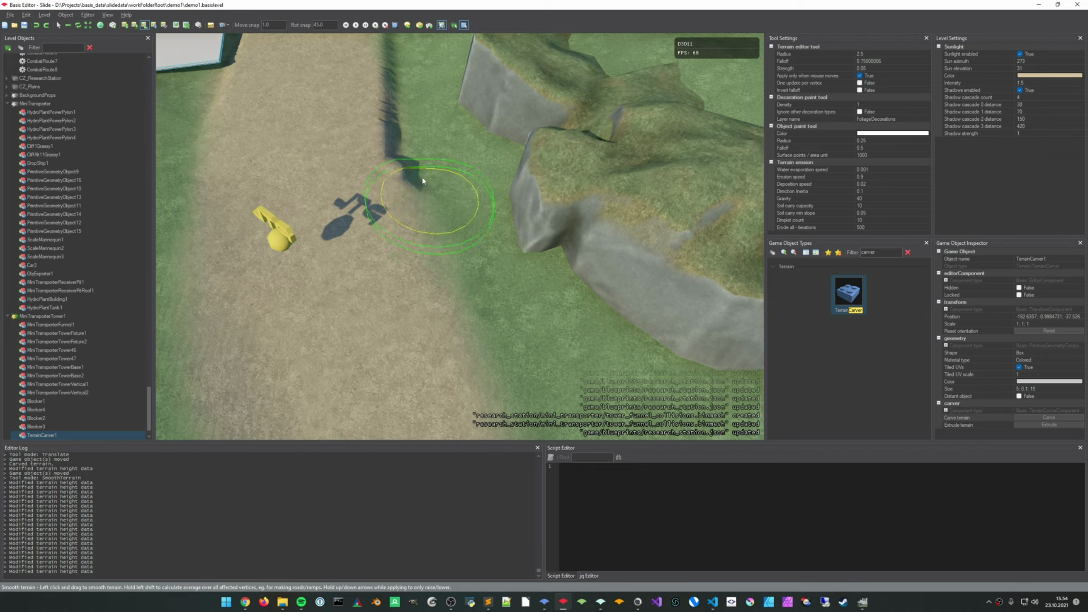
right_click_drag(422, 181, 449, 170)
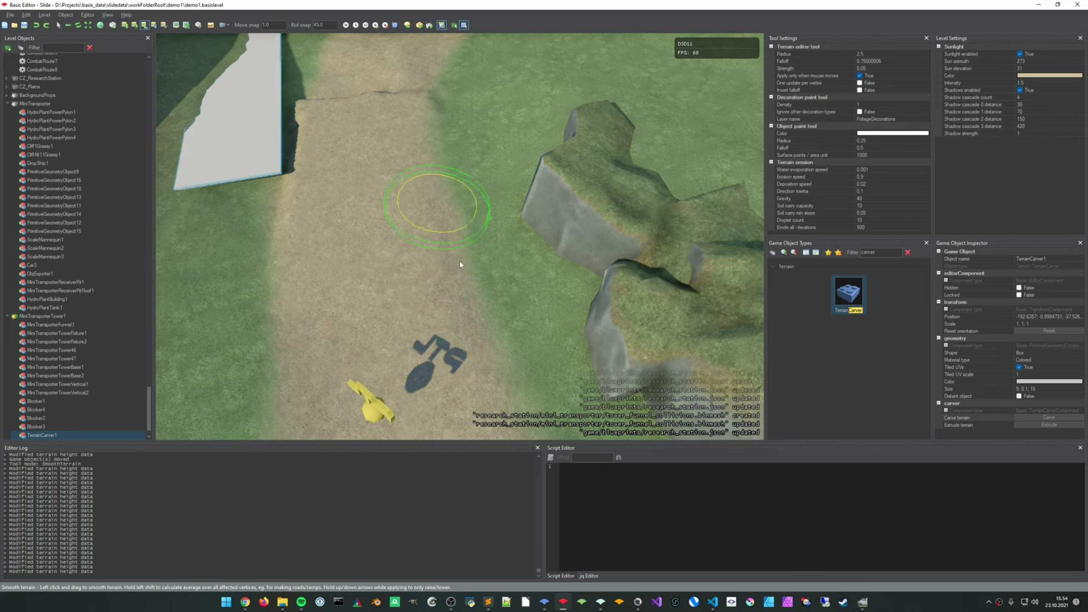
left_click_drag(474, 221, 528, 272)
mouse_move(528, 272)
right_mouse_down()
mouse_move(516, 171)
mouse_move(480, 146)
mouse_move(483, 219)
right_mouse_up()
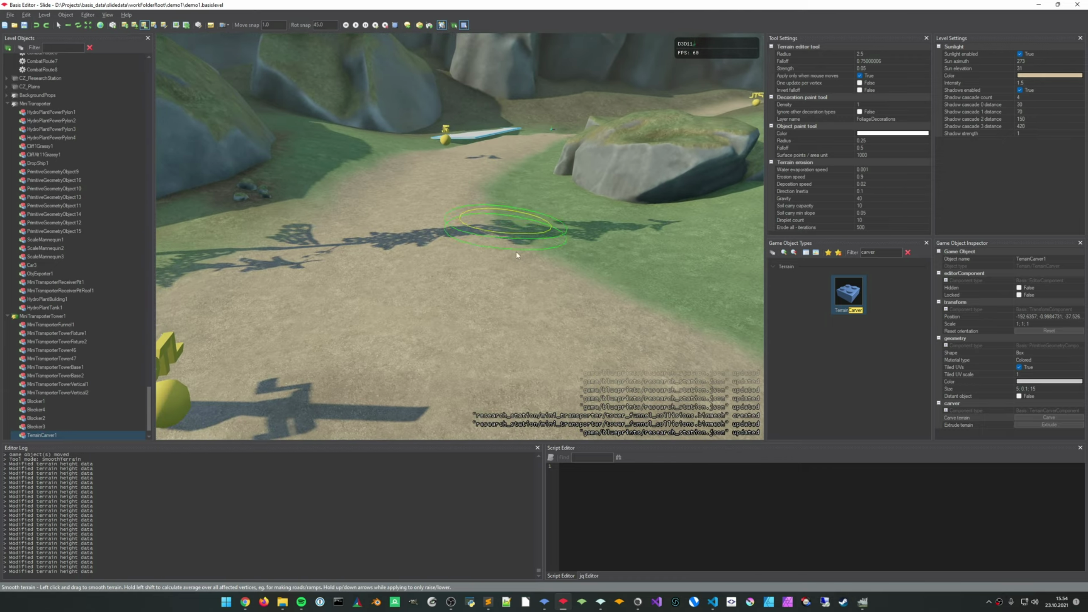
mouse_move(543, 201)
left_mouse_down()
mouse_move(528, 179)
mouse_move(540, 253)
left_mouse_up()
mouse_move(540, 252)
right_mouse_down()
mouse_move(523, 317)
mouse_move(411, 325)
mouse_move(529, 259)
right_mouse_up()
left_click_drag(543, 331, 632, 265)
key("ctrl+z")
Paint the terrain material along the road's edge facing the large cliff rock with the radius 2.5 brush
key("5")
mouse_move(617, 253)
middle_mouse_down()
mouse_move(611, 232)
mouse_move(554, 205)
middle_mouse_up()
left_click_drag(458, 275, 597, 187)
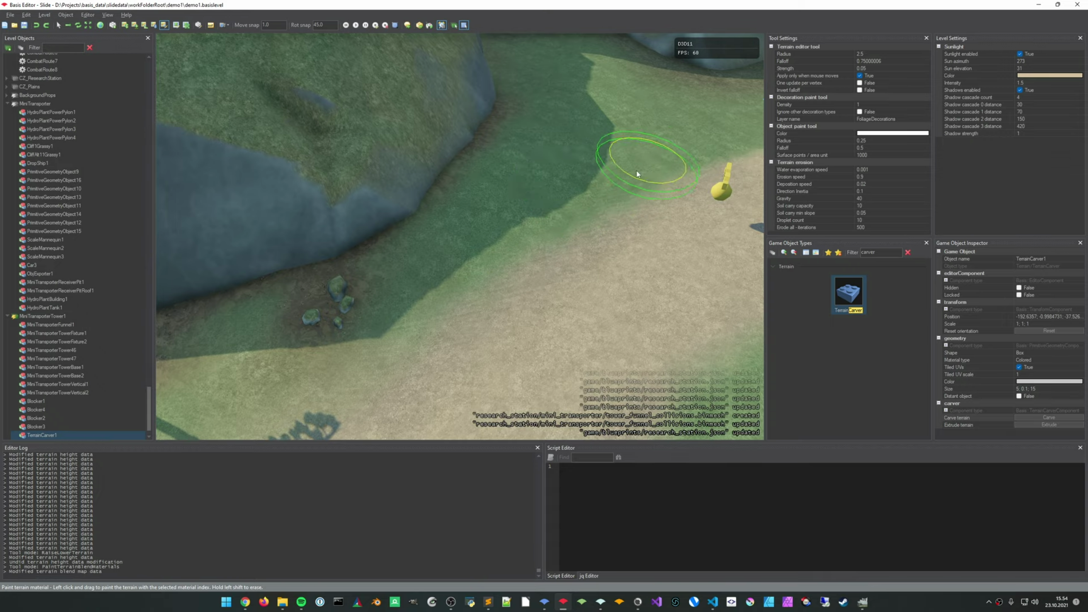
left_click_drag(519, 250, 386, 316)
key("s")
mouse_move(385, 315)
right_mouse_down()
mouse_move(383, 300)
mouse_move(520, 318)
right_mouse_up()
key("w")
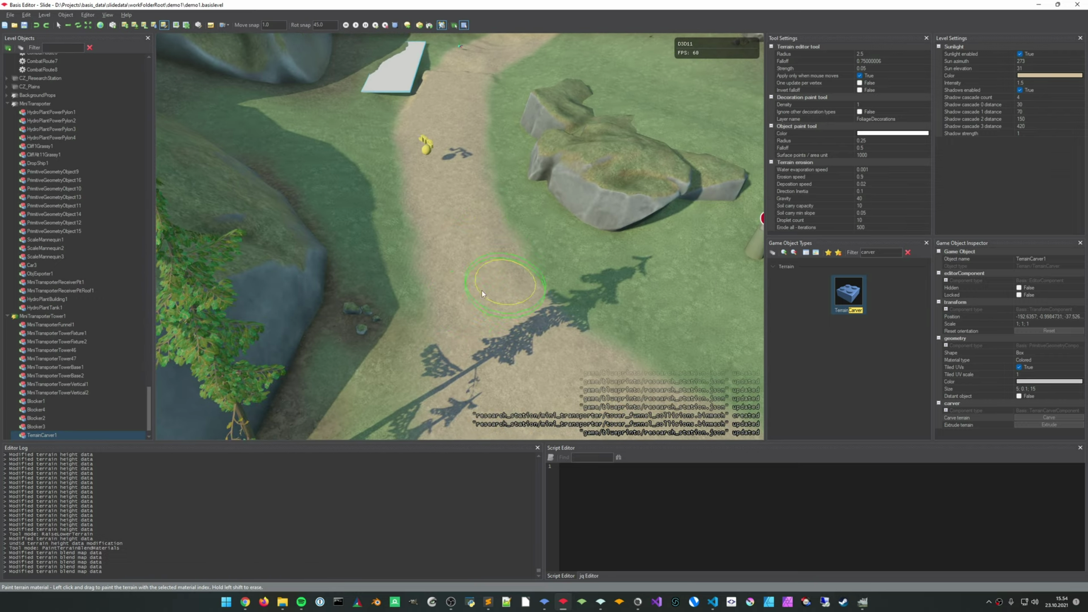
left_click_drag(482, 291, 442, 301)
middle_click_drag(442, 300, 455, 240)
key("ctrl+z")
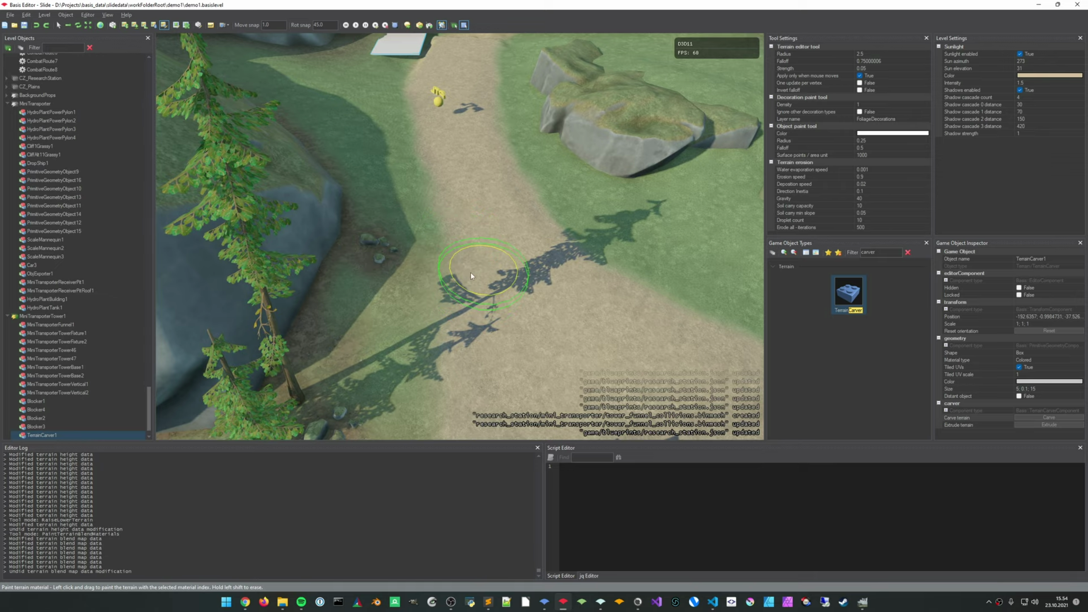
Touch up the terrain material on the road's edge at the junction by the pine tree's shadow
left_click_drag(467, 328, 467, 336)
key("s")
right_click_drag(468, 336, 558, 321)
key("a")
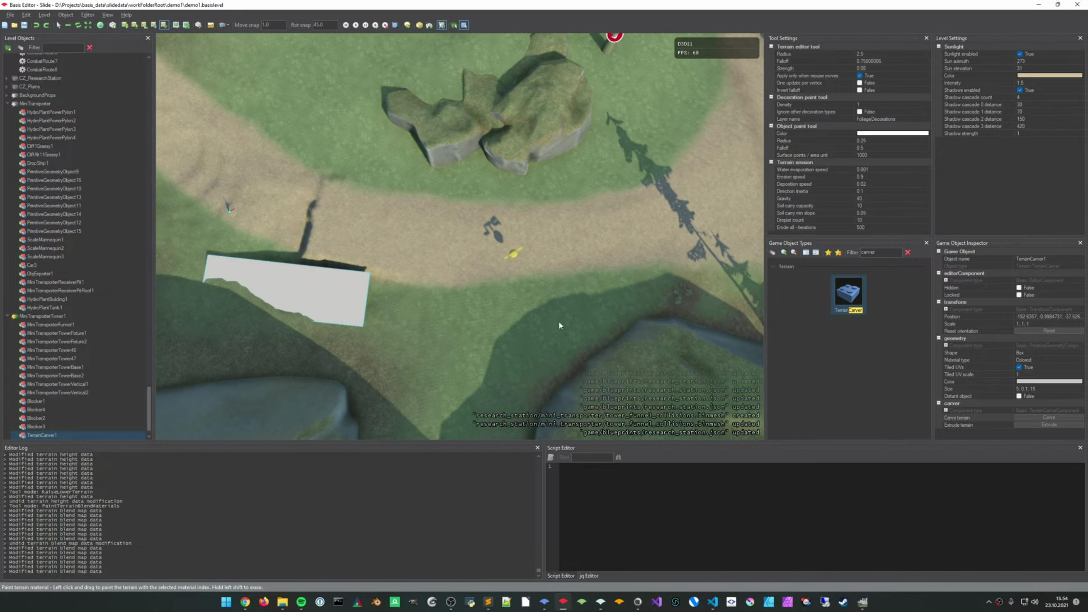
key("d")
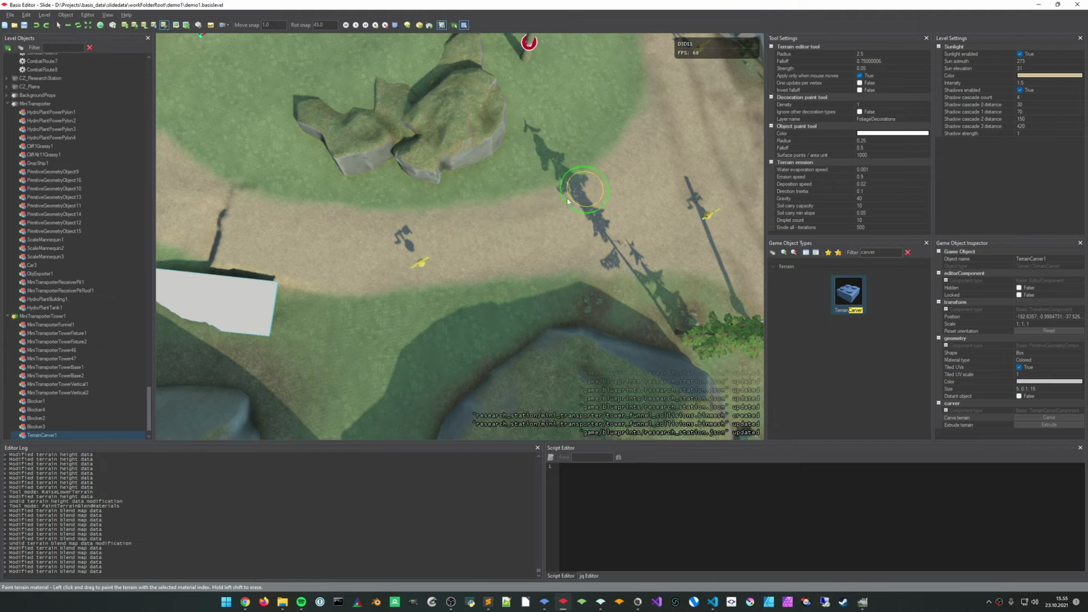
Smooth the terrain along the road bend beside the carver slab with the Smooth terrain tool at radius 3
right_click_drag(529, 236, 485, 226)
key("7")
scroll(485, 224, "up", 1)
left_click_drag(486, 224, 435, 210)
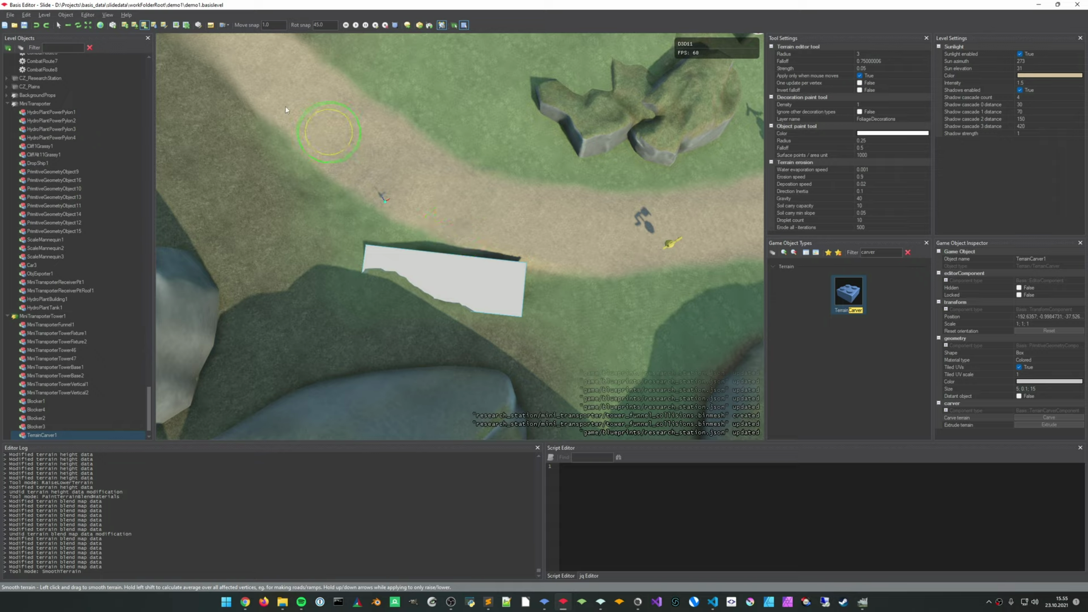
left_click_drag(329, 159, 406, 196)
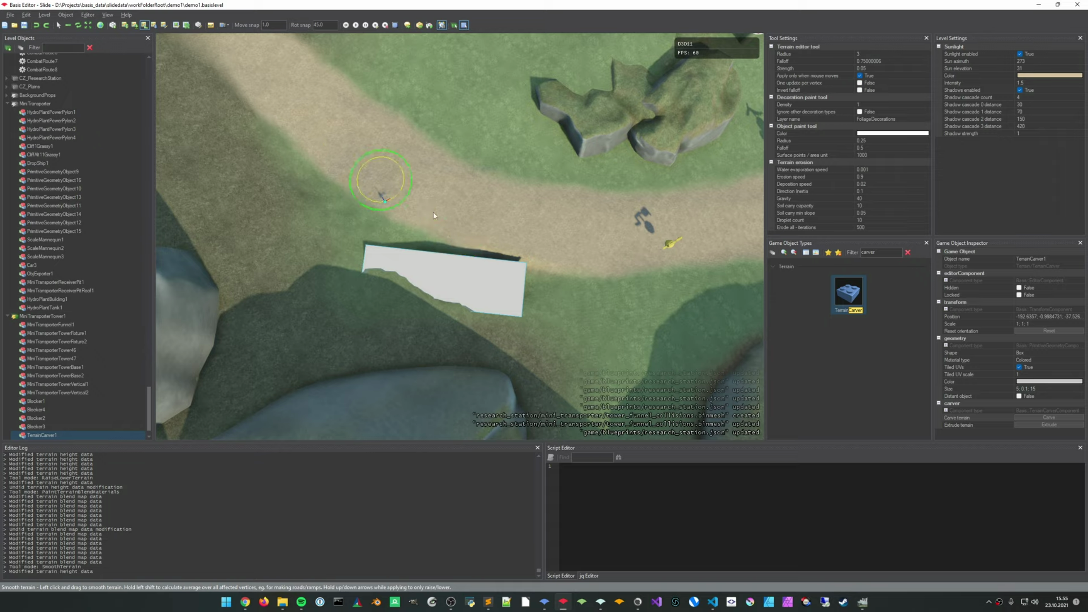
left_click_drag(492, 224, 491, 223)
Smooth the road surface beside the carver slab with the Smooth terrain brush at radius 3.5
mouse_move(492, 224)
right_mouse_down()
mouse_move(432, 188)
mouse_move(415, 218)
mouse_move(493, 245)
mouse_move(544, 281)
right_mouse_up()
key("7")
scroll(509, 251, "up", 1)
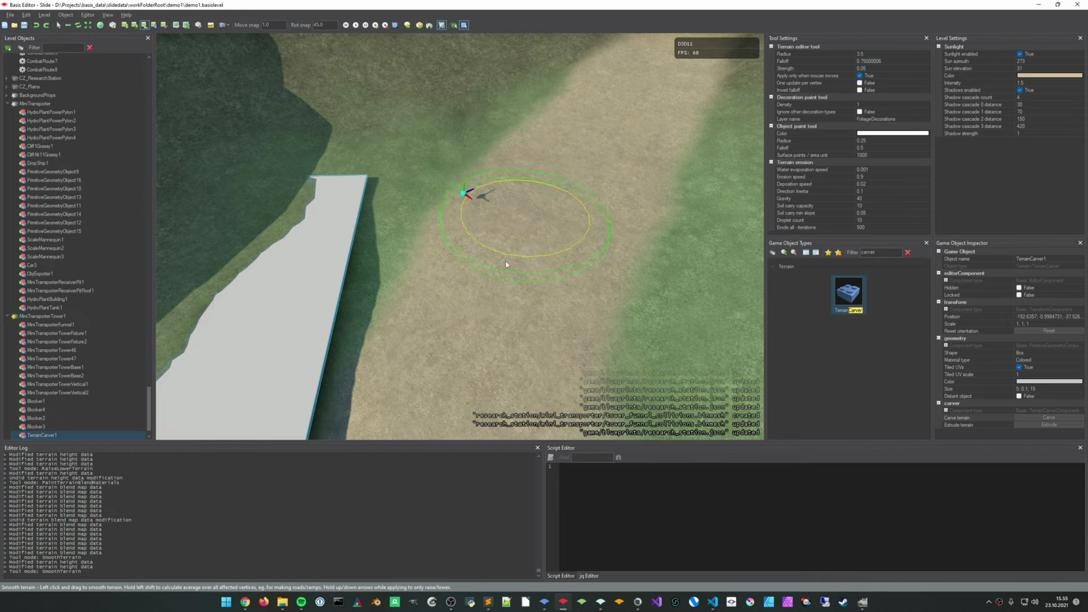
left_click_drag(506, 265, 491, 323)
mouse_move(491, 323)
right_mouse_down()
mouse_move(492, 274)
mouse_move(458, 276)
mouse_move(573, 281)
right_mouse_up()
mouse_move(365, 309)
right_mouse_down()
mouse_move(445, 300)
mouse_move(420, 274)
mouse_move(497, 297)
mouse_move(484, 296)
mouse_move(474, 269)
right_mouse_up()
Move the terrain carver slab onto the gravel road past the bend and rotate it to follow the road
key("w")
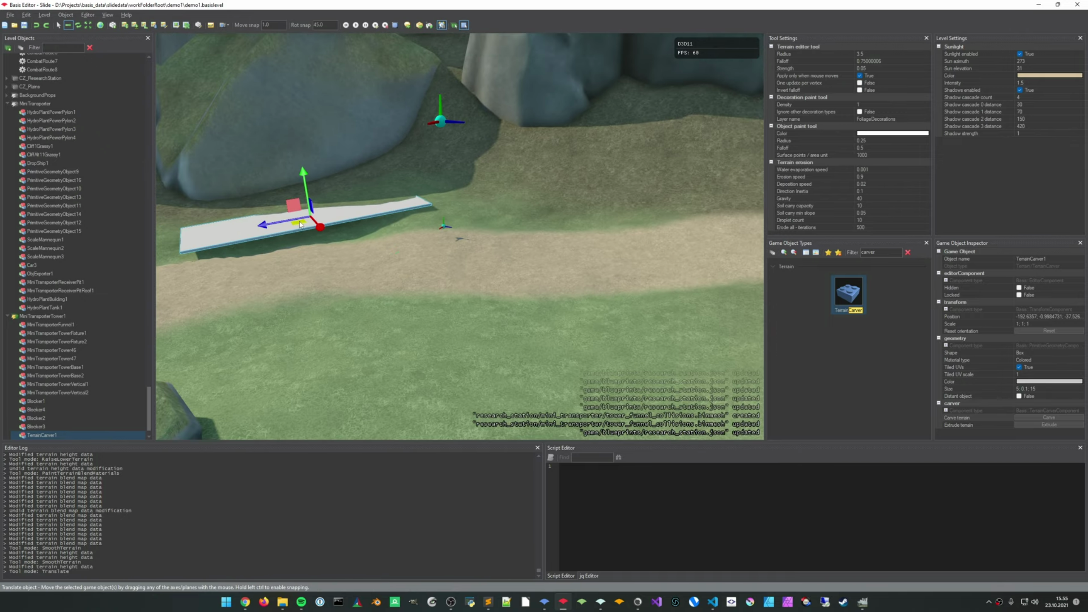
left_click_drag(300, 224, 564, 254)
key("e")
key("w")
key("e")
left_click_drag(574, 243, 585, 262)
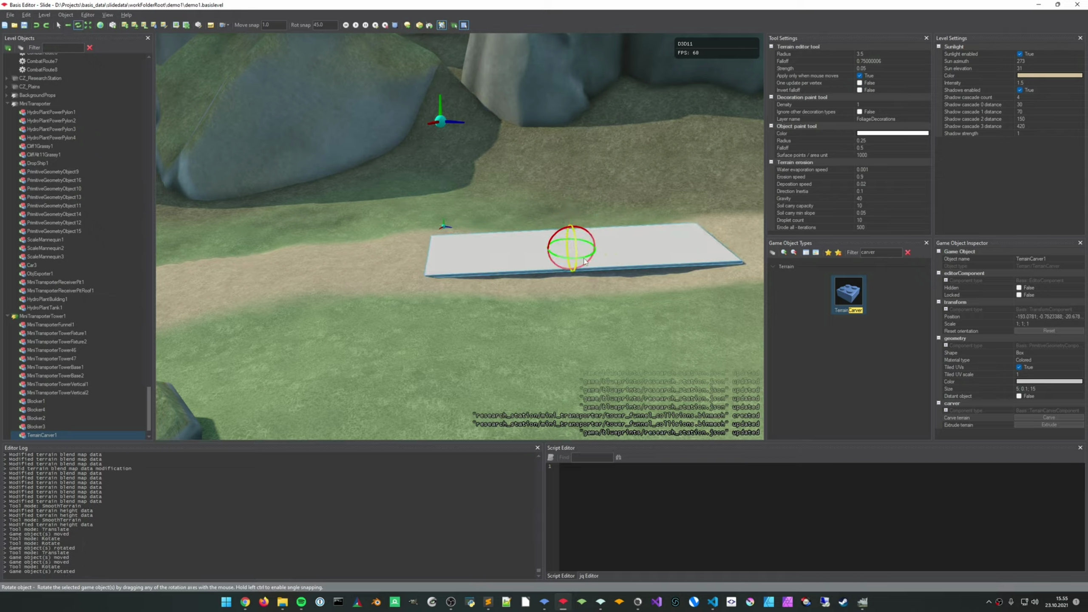
Set the carver's size to 10, 0.1, 15, and extrude and carve the terrain with it
left_click(1021, 389)
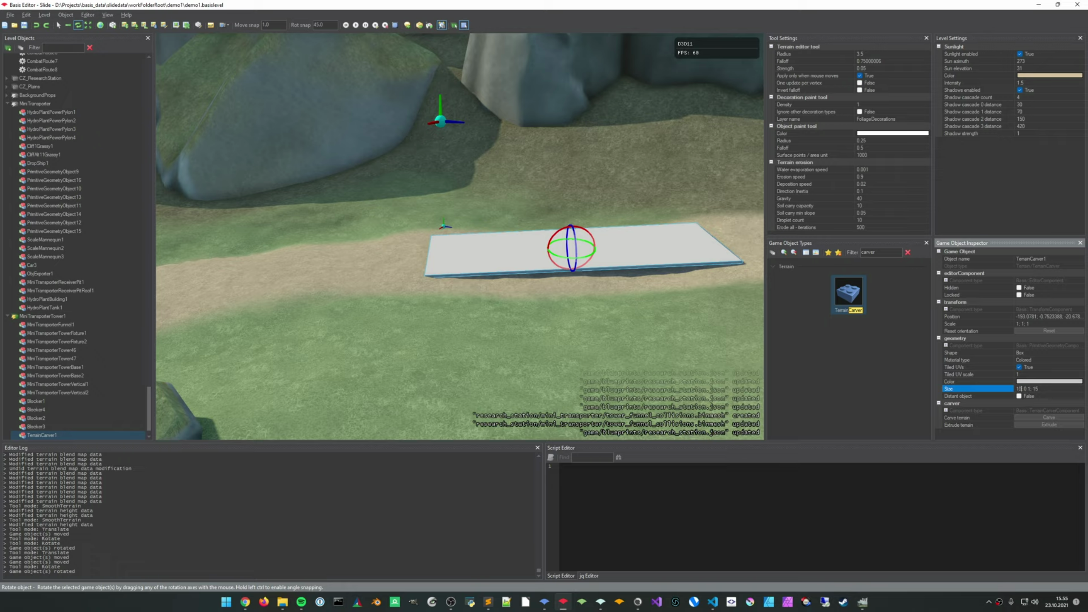
key("Return")
left_click(1053, 425)
left_click(1048, 417)
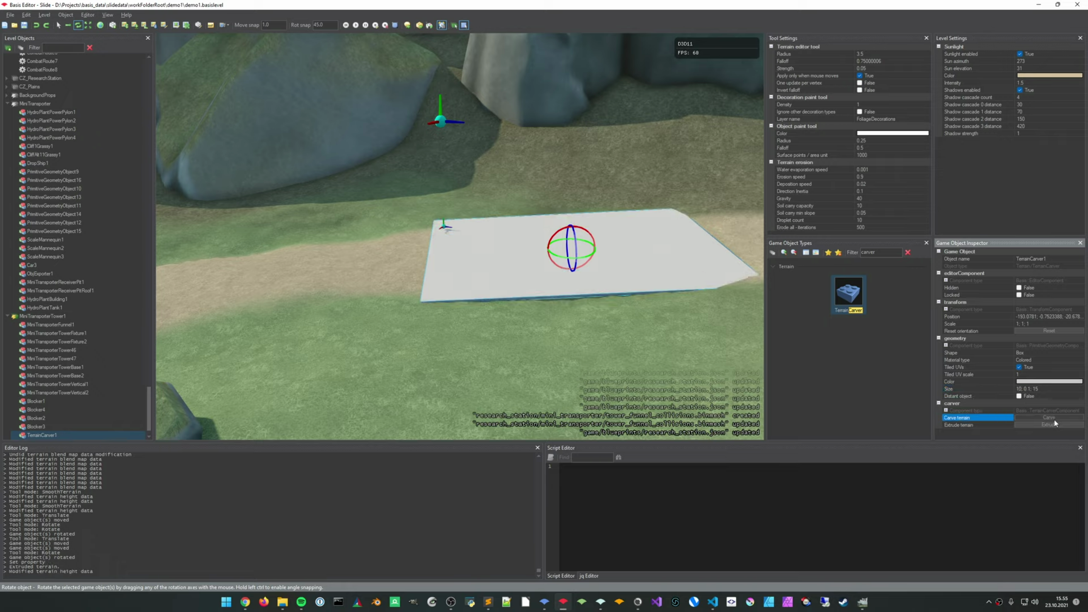
Move the carver slab off the road onto the slope beside the bend and deselect it
key("w")
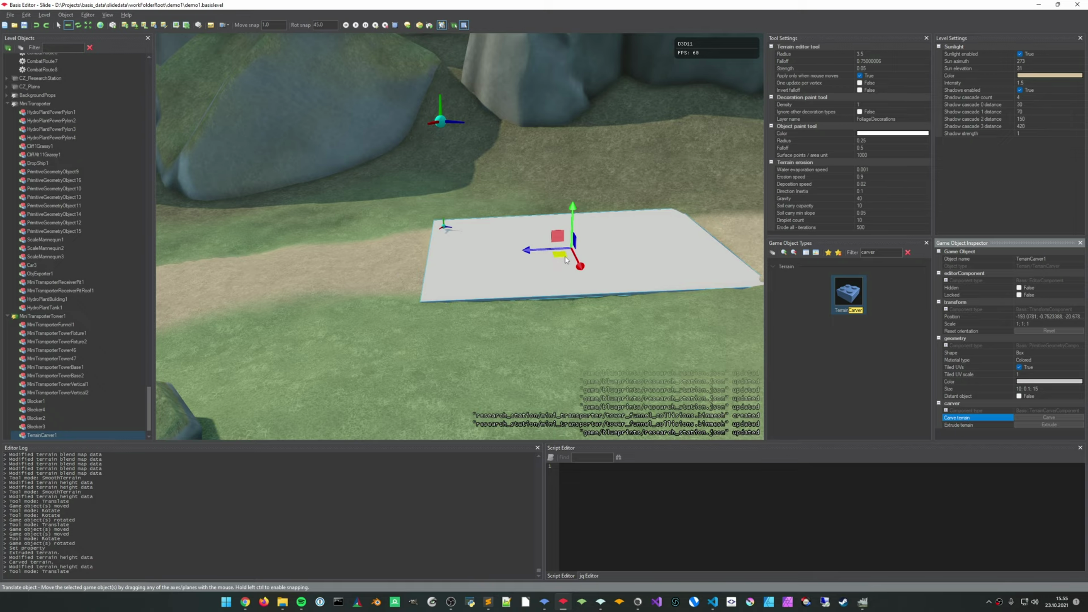
left_click_drag(564, 257, 401, 205)
key("Escape")
Smooth the seams and raised edges of the newly leveled road section with a smoothing radius of 3
middle_click_drag(444, 227, 514, 229)
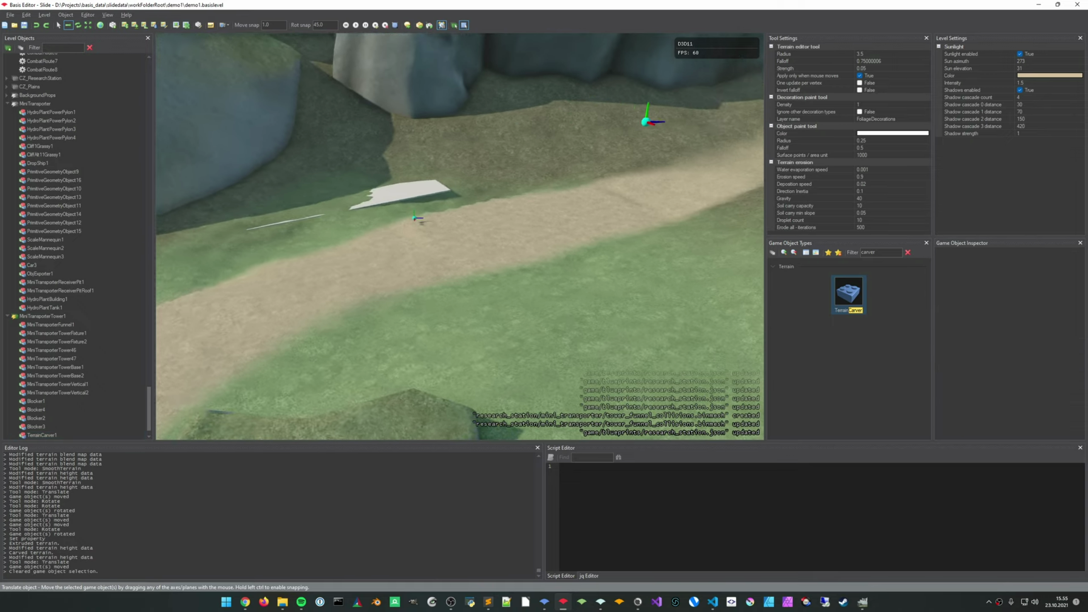
right_click_drag(514, 229, 600, 326)
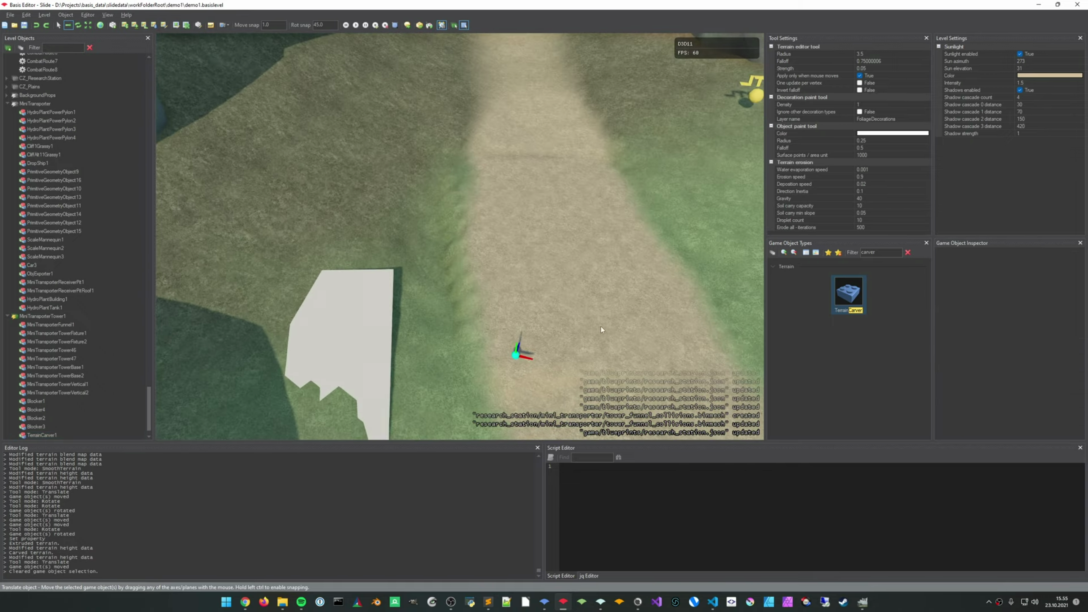
middle_click_drag(601, 326, 585, 338)
key("s")
scroll(487, 311, "down", 1)
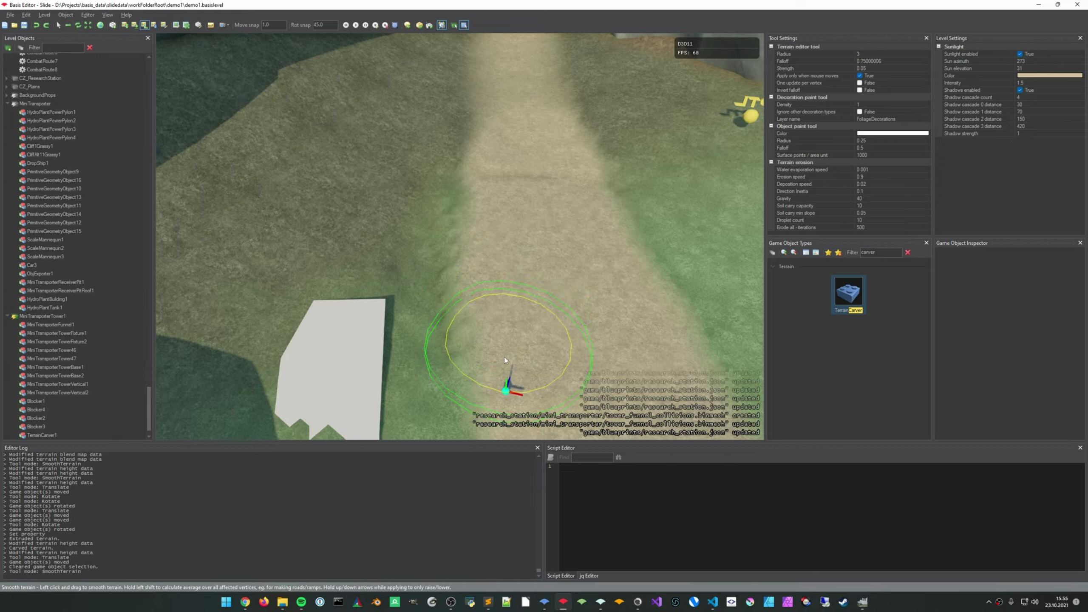
mouse_move(504, 357)
left_mouse_down()
mouse_move(475, 284)
mouse_move(481, 371)
mouse_move(499, 198)
left_mouse_up()
middle_click_drag(498, 198, 466, 181)
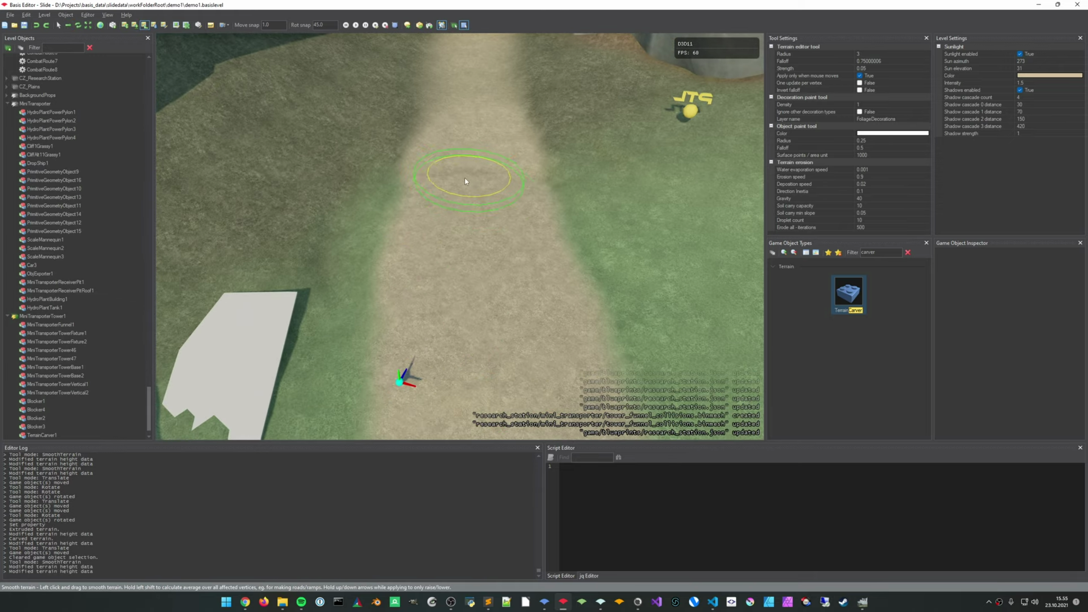
left_click_drag(505, 153, 509, 176)
left_click_drag(415, 150, 364, 247)
left_click_drag(341, 205, 411, 317)
mouse_move(503, 323)
right_mouse_down()
mouse_move(501, 332)
mouse_move(528, 307)
right_mouse_up()
middle_click_drag(529, 306, 487, 382)
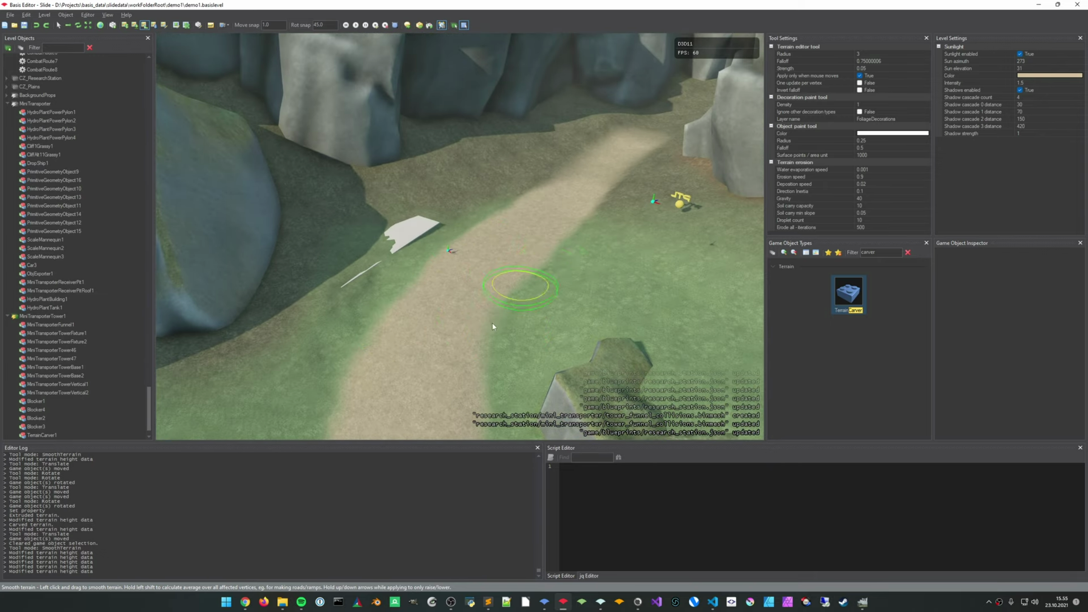
Smooth the grassy slope between the road bend and the large cliff rock, starting beside the carver slab
right_click_drag(516, 356, 483, 311)
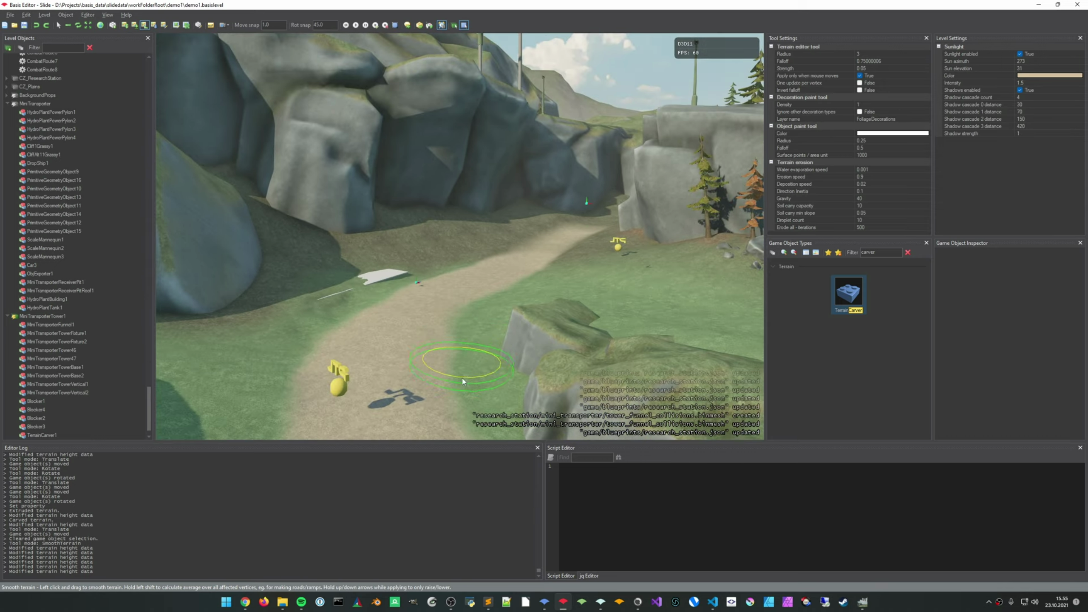
right_click_drag(463, 380, 537, 274)
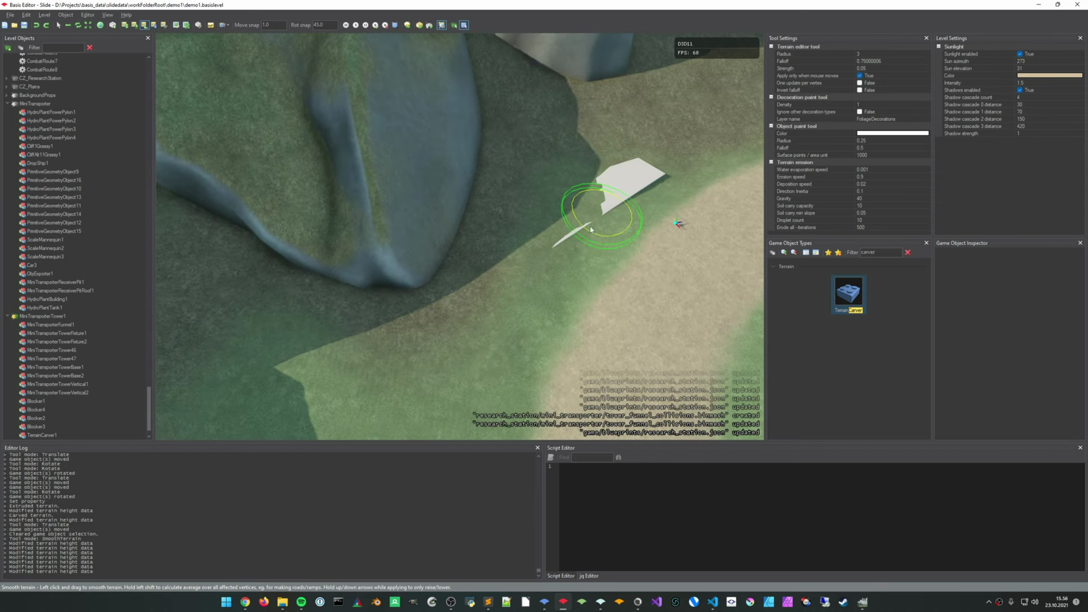
mouse_move(590, 226)
left_mouse_down()
mouse_move(514, 305)
mouse_move(687, 153)
mouse_move(448, 349)
mouse_move(432, 376)
left_mouse_up()
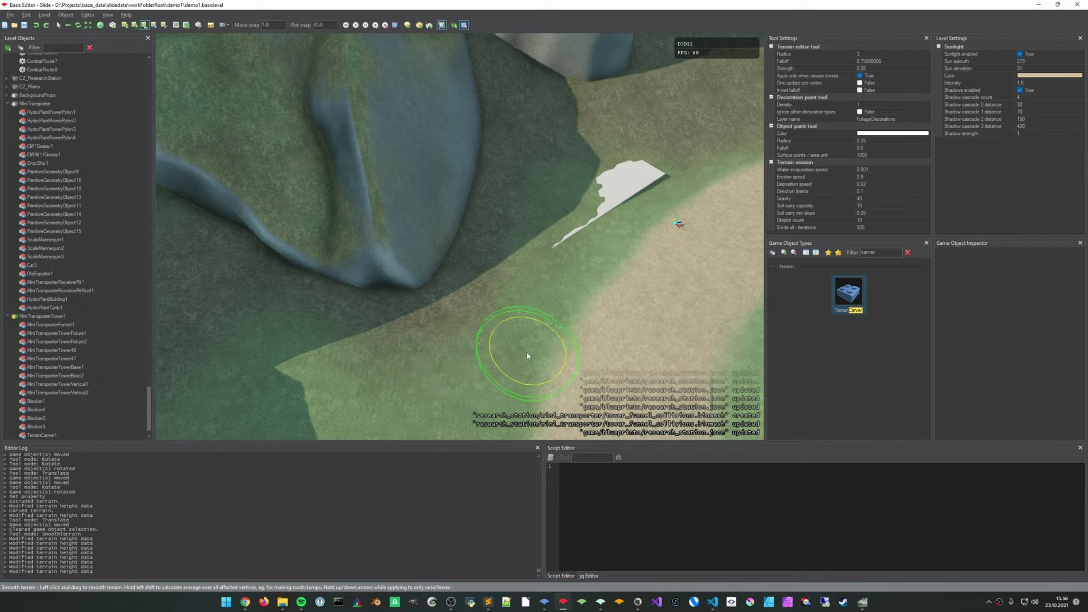
right_click_drag(527, 357, 518, 207)
mouse_move(517, 208)
left_mouse_down()
mouse_move(493, 198)
mouse_move(539, 216)
left_mouse_up()
mouse_move(539, 216)
right_mouse_down()
mouse_move(552, 184)
mouse_move(535, 180)
mouse_move(552, 186)
mouse_move(544, 223)
mouse_move(540, 214)
right_mouse_up()
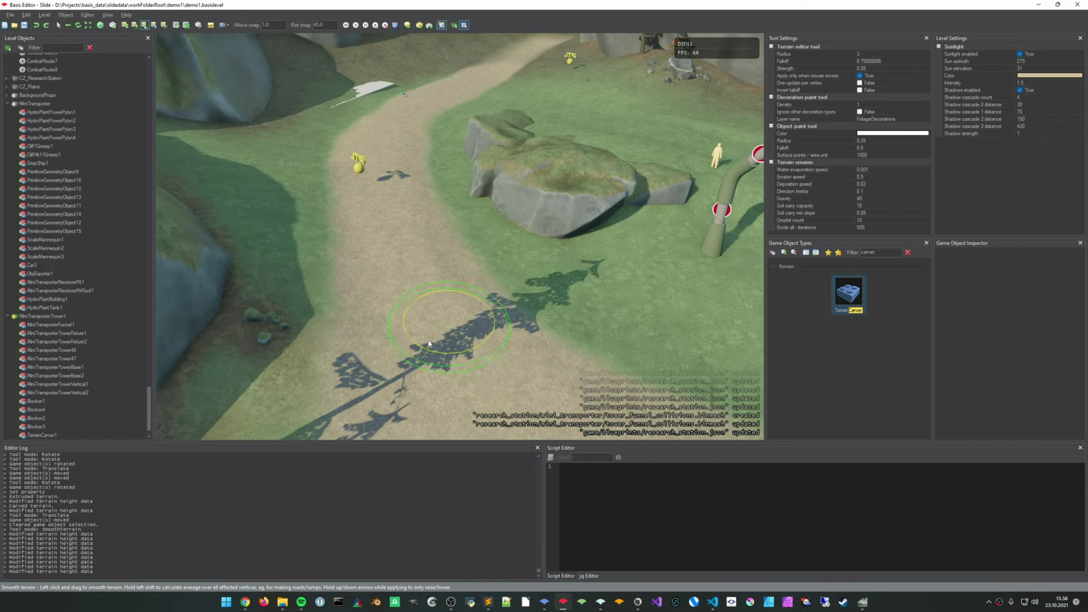
Smooth the road surface at the junction around the pine tree's shadow
left_click(474, 378)
right_click_drag(474, 379, 481, 301)
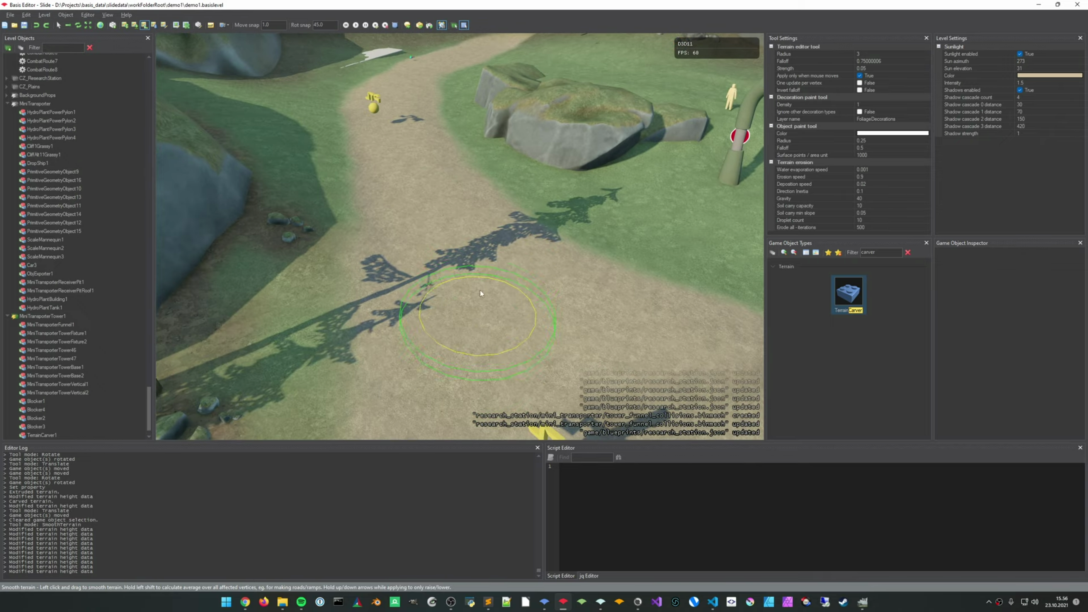
left_click_drag(480, 298, 494, 293)
right_click_drag(574, 319, 567, 316)
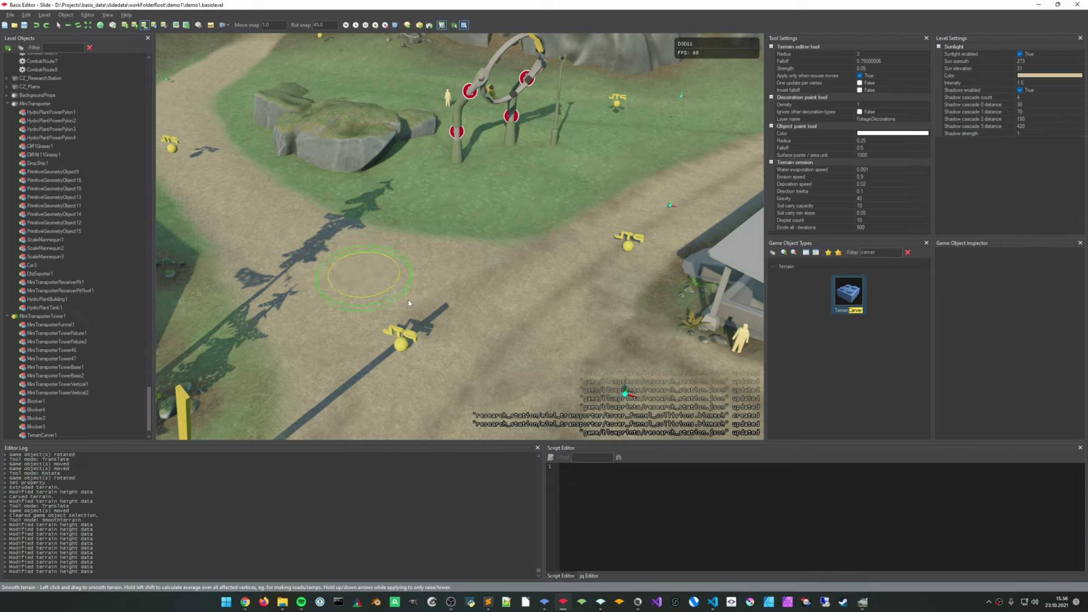
left_click(397, 282)
Smooth the remaining unevenness on the road bend alongside the carver slab
right_click_drag(396, 281, 292, 221)
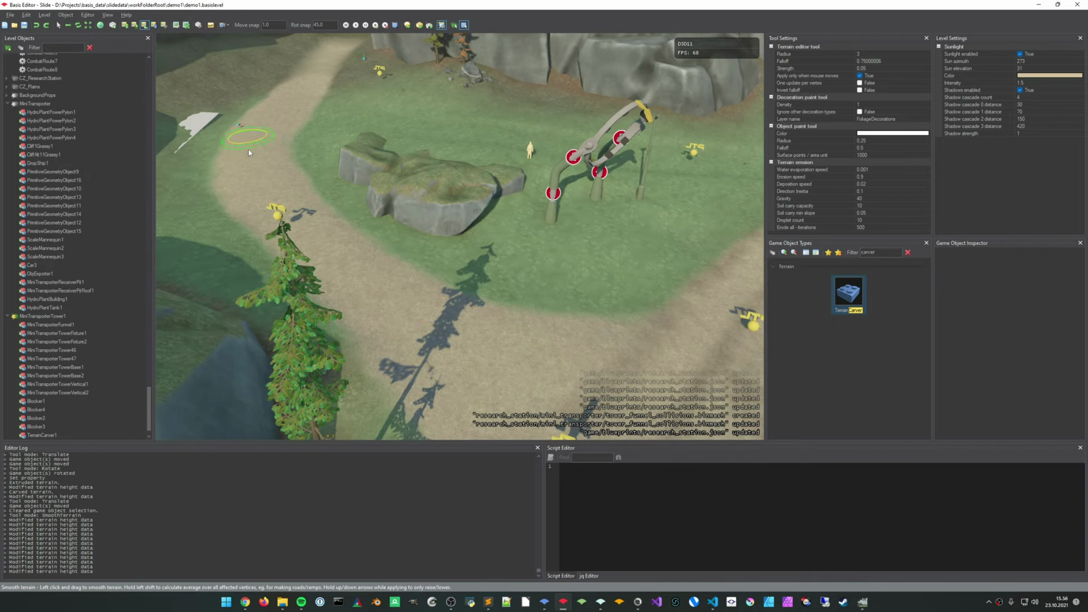
left_click_drag(248, 150, 257, 156)
right_click_drag(257, 156, 257, 156)
key("d")
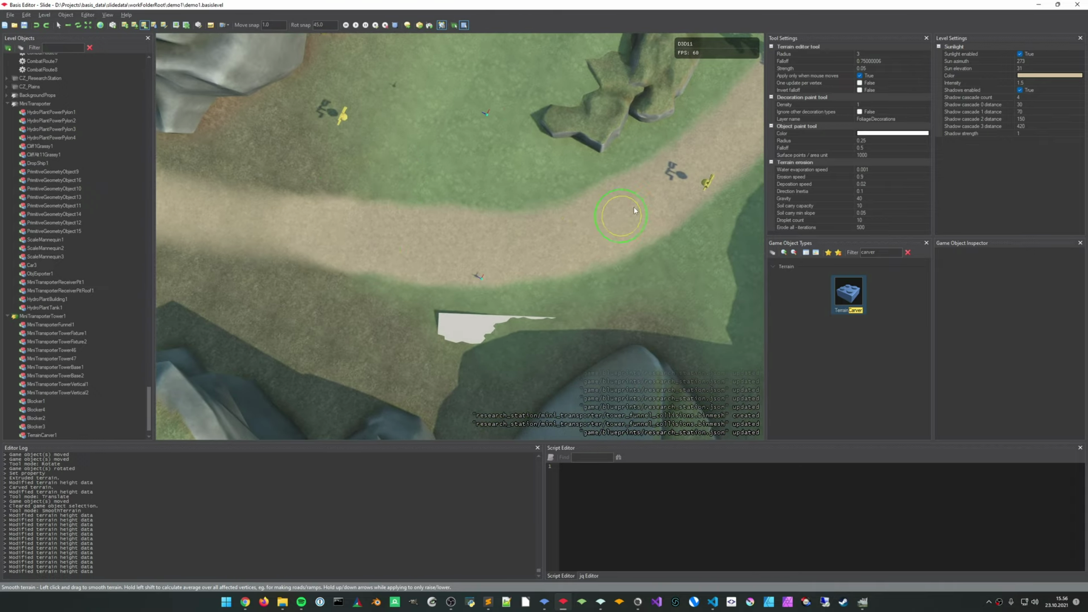
left_click_drag(438, 256, 428, 255)
mouse_move(428, 256)
right_mouse_down()
mouse_move(467, 288)
mouse_move(456, 333)
mouse_move(451, 286)
mouse_move(474, 192)
mouse_move(464, 304)
mouse_move(457, 266)
mouse_move(467, 313)
mouse_move(583, 282)
mouse_move(527, 294)
right_mouse_up()
Select Terrain1 and paint its Gravel material along the road leading into the cliff pass
key("5")
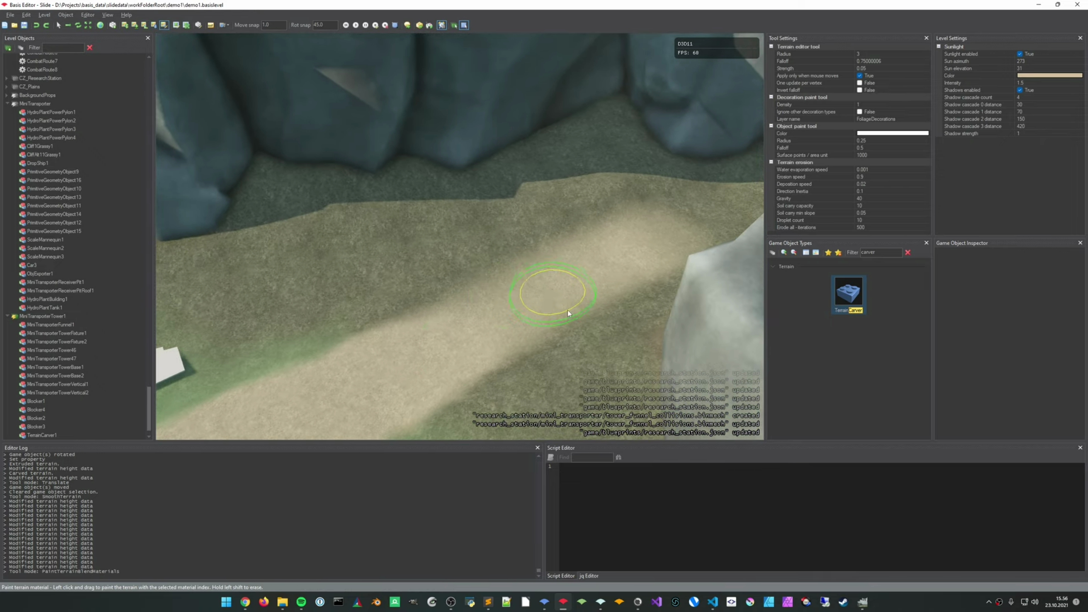
key("1")
mouse_move(554, 278)
left_mouse_down()
mouse_move(496, 295)
mouse_move(505, 291)
left_mouse_up()
left_click_drag(610, 254, 565, 266)
mouse_move(561, 270)
left_mouse_down()
mouse_move(600, 257)
mouse_move(552, 285)
mouse_move(510, 339)
left_mouse_up()
left_click_drag(531, 334, 479, 362)
left_click_drag(492, 343, 475, 329)
mouse_move(475, 330)
right_mouse_down()
mouse_move(578, 309)
mouse_move(435, 326)
right_mouse_up()
mouse_move(450, 301)
left_mouse_down()
mouse_move(428, 300)
mouse_move(421, 283)
mouse_move(433, 298)
mouse_move(434, 264)
mouse_move(450, 270)
mouse_move(451, 296)
mouse_move(462, 173)
mouse_move(477, 304)
left_mouse_up()
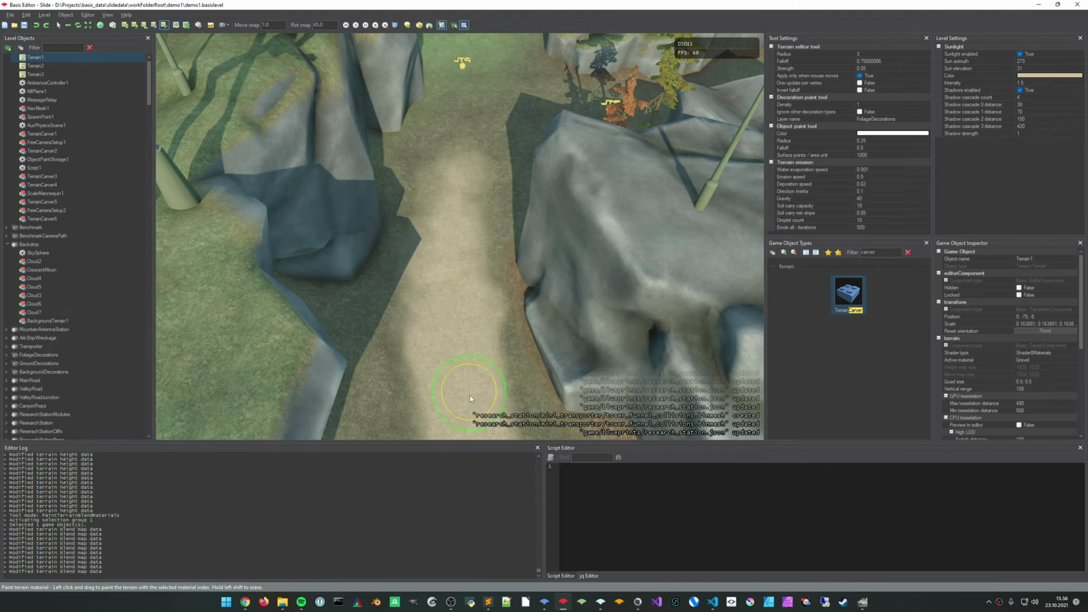
Widen the gravel path through the narrow pass between the cliffs with the terrain material brush
left_click_drag(470, 396, 470, 396)
middle_click_drag(470, 396, 458, 261)
mouse_move(508, 207)
left_mouse_down()
mouse_move(508, 222)
mouse_move(501, 208)
left_mouse_up()
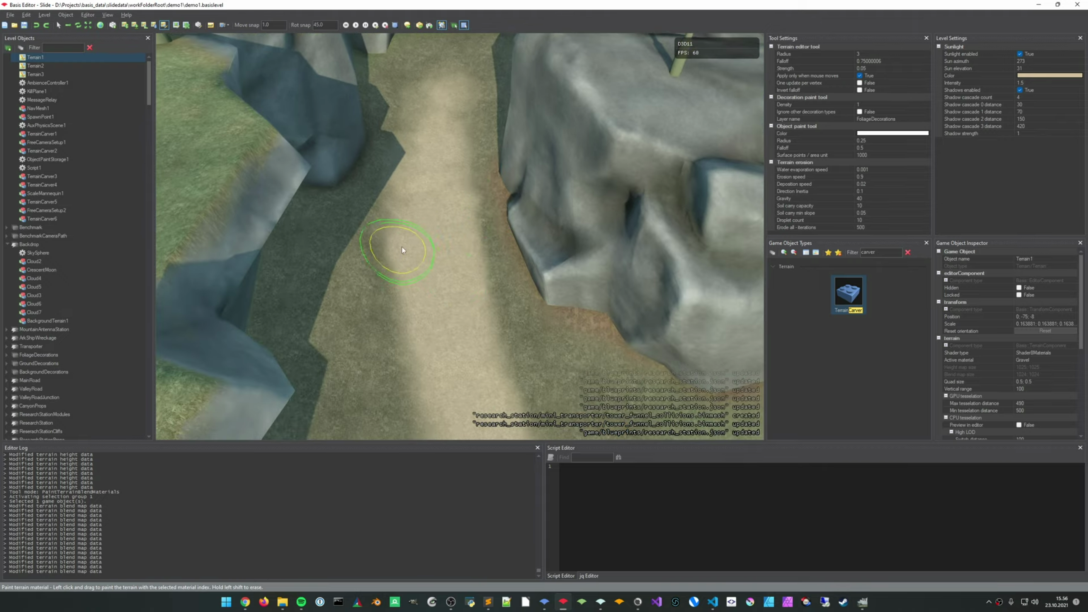
mouse_move(419, 137)
left_mouse_down()
mouse_move(424, 120)
mouse_move(405, 189)
mouse_move(433, 296)
left_mouse_up()
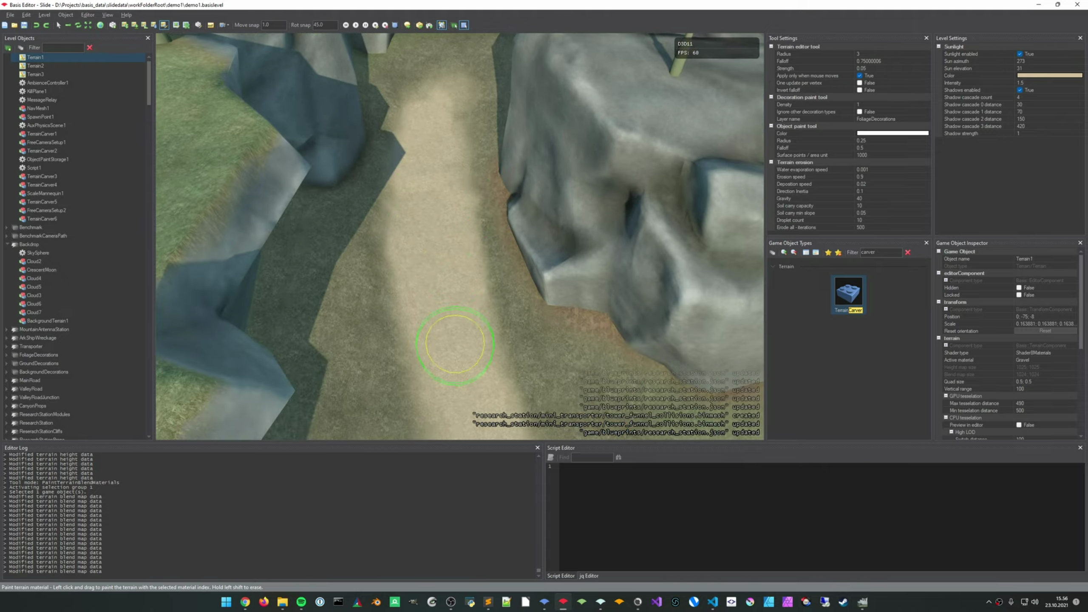
right_click_drag(486, 315, 469, 184)
middle_click_drag(464, 294, 454, 364)
Paint gravel along the road's edge on the stretch before the cliff pass to even out its width
scroll(454, 343, "up", 3)
right_click_drag(454, 274, 445, 309)
left_click_drag(430, 235, 415, 328)
left_click_drag(426, 270, 432, 216)
left_click_drag(429, 304, 440, 330)
mouse_move(516, 373)
right_mouse_down()
mouse_move(510, 339)
mouse_move(489, 356)
right_mouse_up()
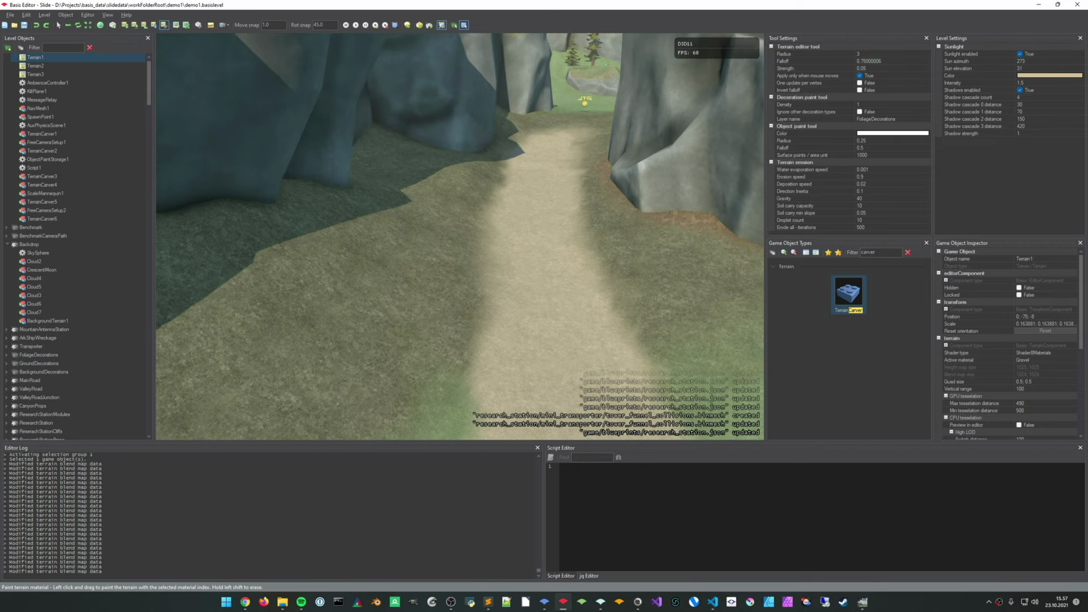
left_click_drag(467, 222, 470, 192)
mouse_move(433, 338)
left_mouse_down()
mouse_move(466, 214)
mouse_move(455, 284)
left_mouse_up()
Inspect the repainted road from the cliff pass to the mini transporter and the parked cars
right_click_drag(534, 307, 489, 199)
middle_click_drag(489, 199, 490, 187)
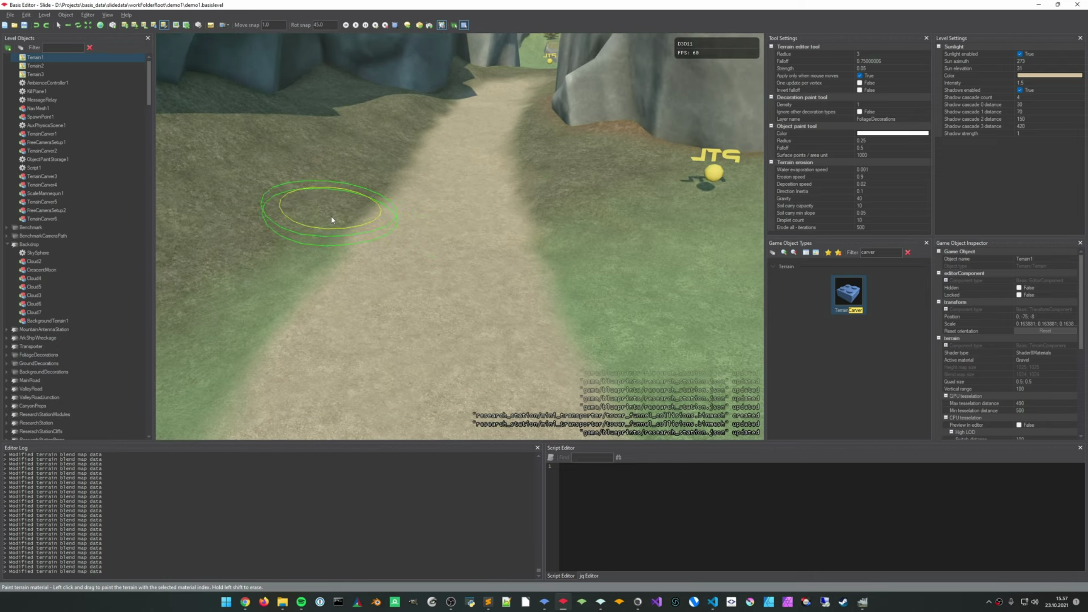
right_click_drag(307, 226, 349, 92)
mouse_move(638, 182)
right_mouse_down()
mouse_move(598, 199)
mouse_move(477, 343)
mouse_move(471, 253)
mouse_move(445, 240)
mouse_move(502, 308)
right_mouse_up()
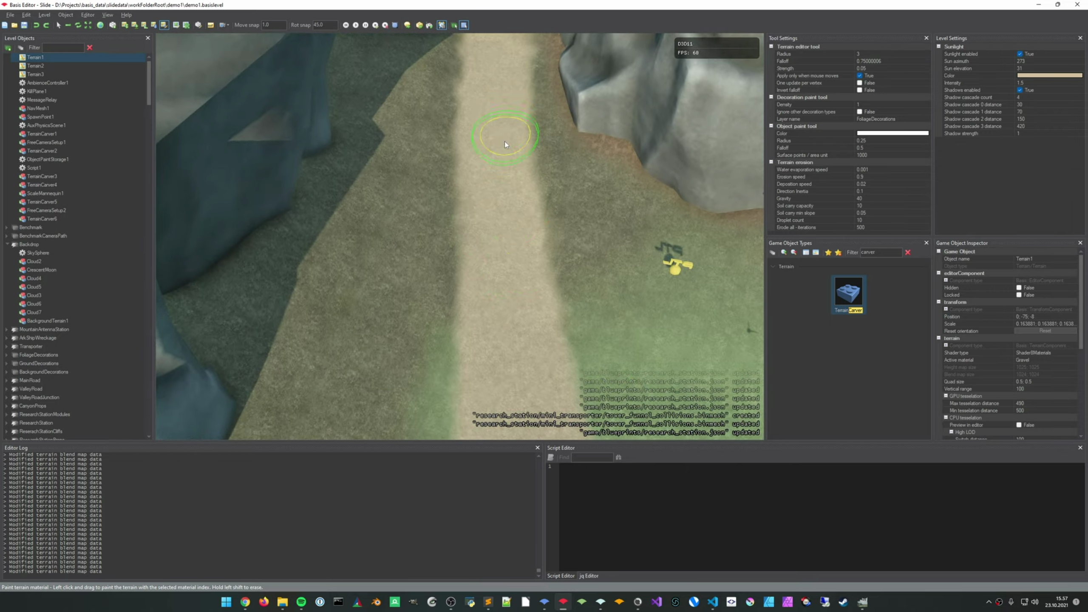
mouse_move(505, 142)
right_mouse_down()
mouse_move(496, 103)
mouse_move(501, 118)
mouse_move(521, 102)
mouse_move(518, 73)
mouse_move(516, 107)
mouse_move(491, 128)
mouse_move(489, 170)
mouse_move(476, 173)
mouse_move(500, 141)
right_mouse_up()
key("w")
key("s")
key("s")
key("w")
key("s")
key("w")
middle_click_drag(491, 236, 461, 241)
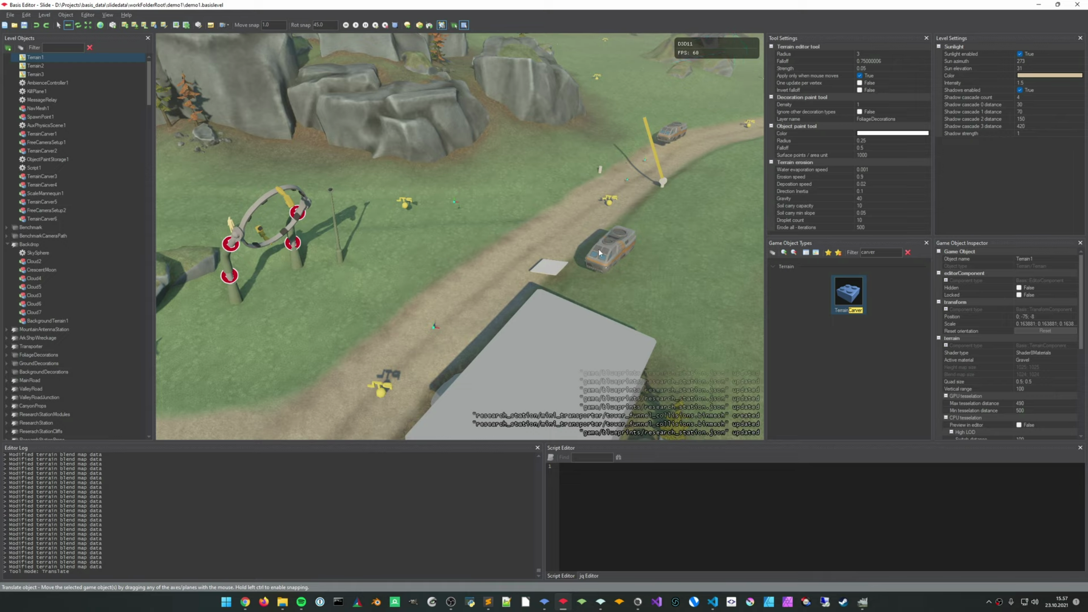
right_click_drag(599, 253, 762, 256)
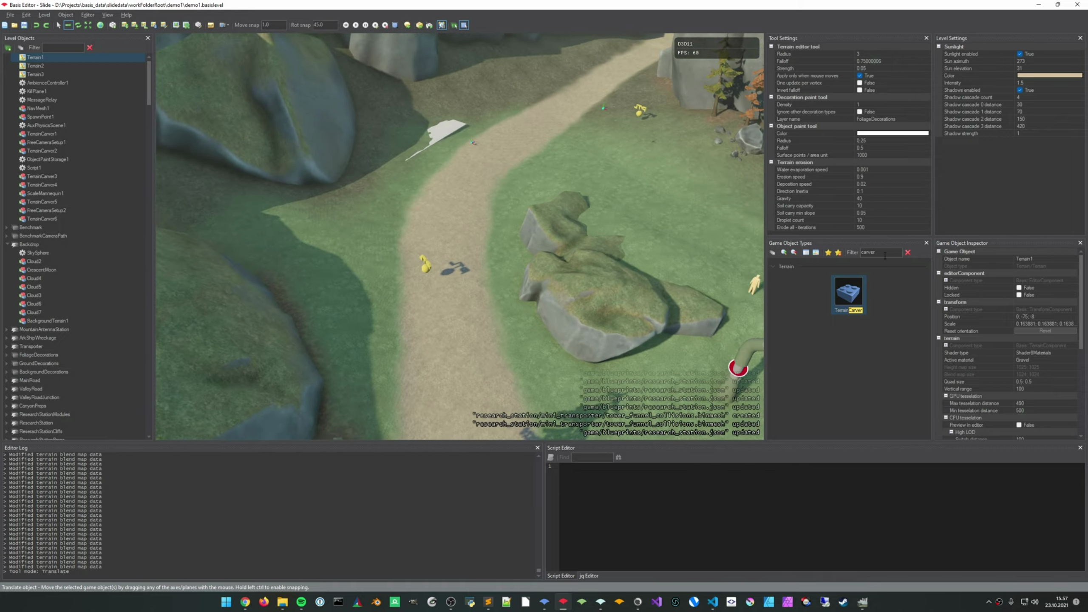
Filter the game object types by "car3" and choose the Car3 vehicle for placement
left_click(885, 256)
key("BackSpace")
key("BackSpace")
key("BackSpace")
type("34")
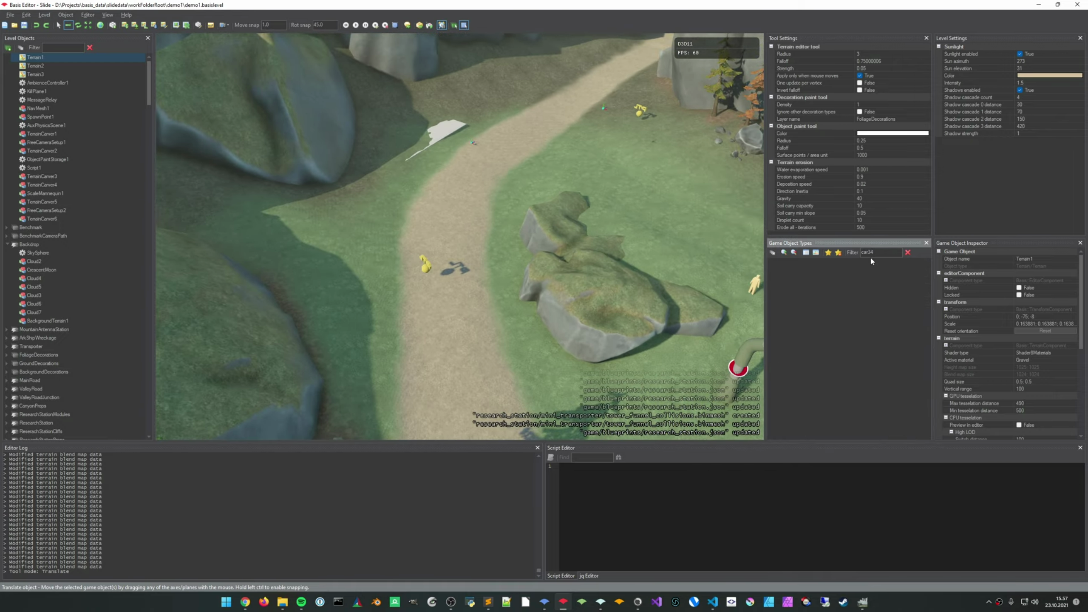
key("BackSpace")
left_click(866, 332)
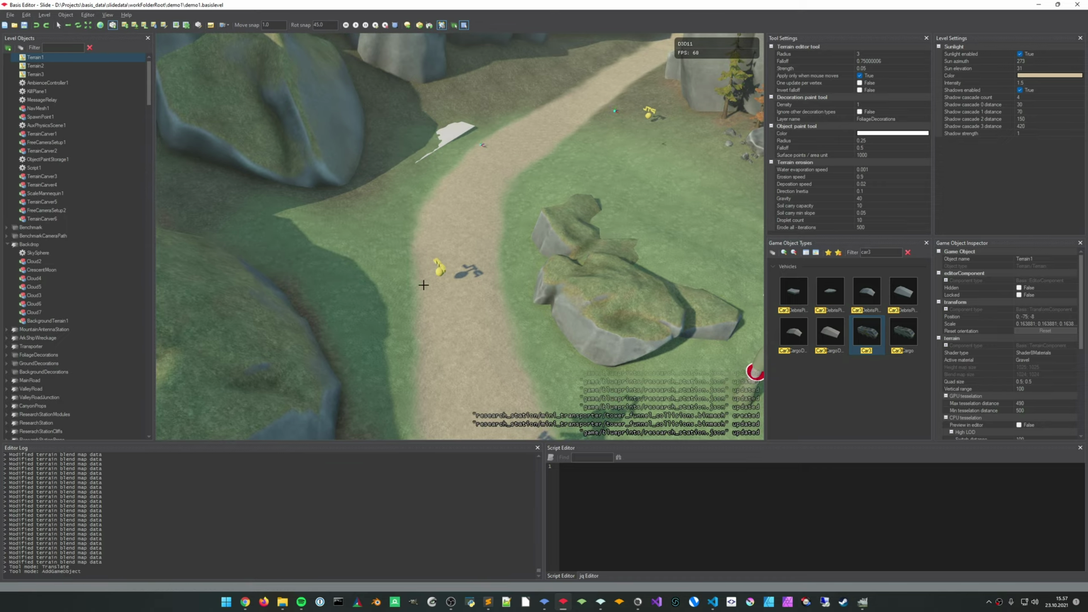
Place the Car3 vehicle on the gravel road, rotate it to face along the road, and deselect it
left_click(450, 231)
key("e")
left_click_drag(446, 228, 481, 214)
key("w")
key("Escape")
Move the placed car farther along the road past the carver slab and align it with the road's direction
right_click_drag(481, 214, 510, 370)
key("w")
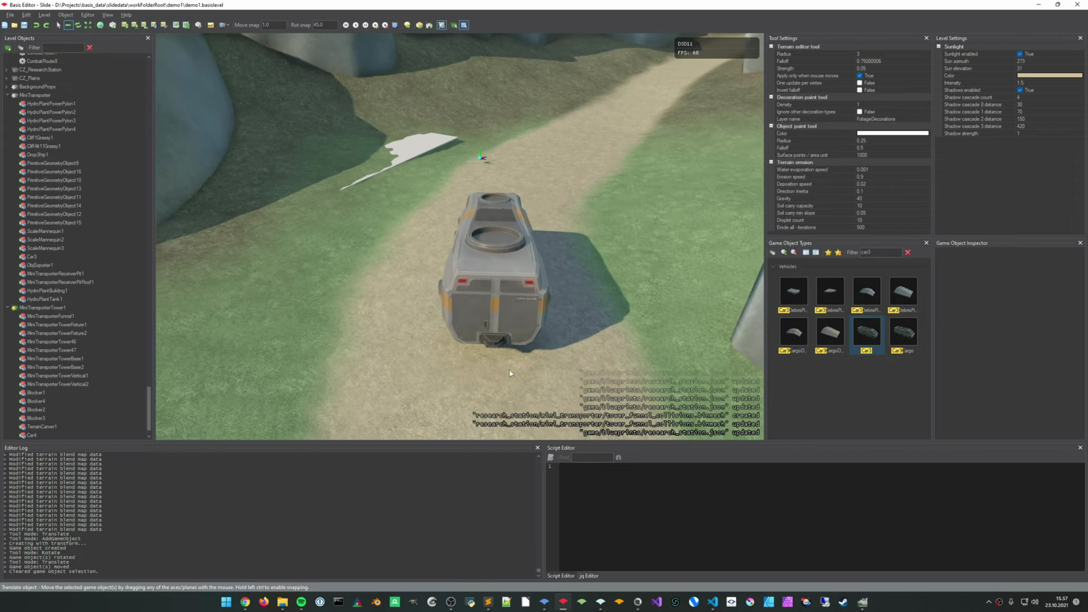
middle_click_drag(510, 371, 492, 361)
mouse_move(491, 361)
right_mouse_down()
mouse_move(491, 300)
mouse_move(491, 361)
mouse_move(492, 325)
mouse_move(509, 354)
right_mouse_up()
left_click(509, 354)
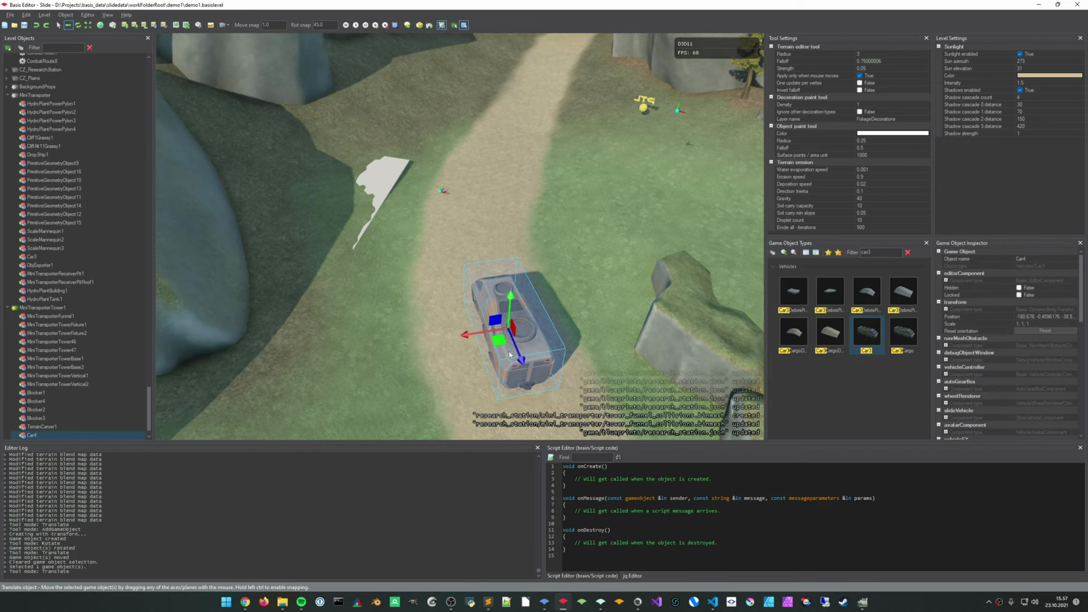
left_click_drag(509, 353, 515, 103)
key("e")
key("w")
key("e")
Delete the test car from the road
right_click_drag(510, 203, 484, 188)
mouse_move(517, 256)
right_mouse_down()
mouse_move(475, 259)
mouse_move(517, 257)
right_mouse_up()
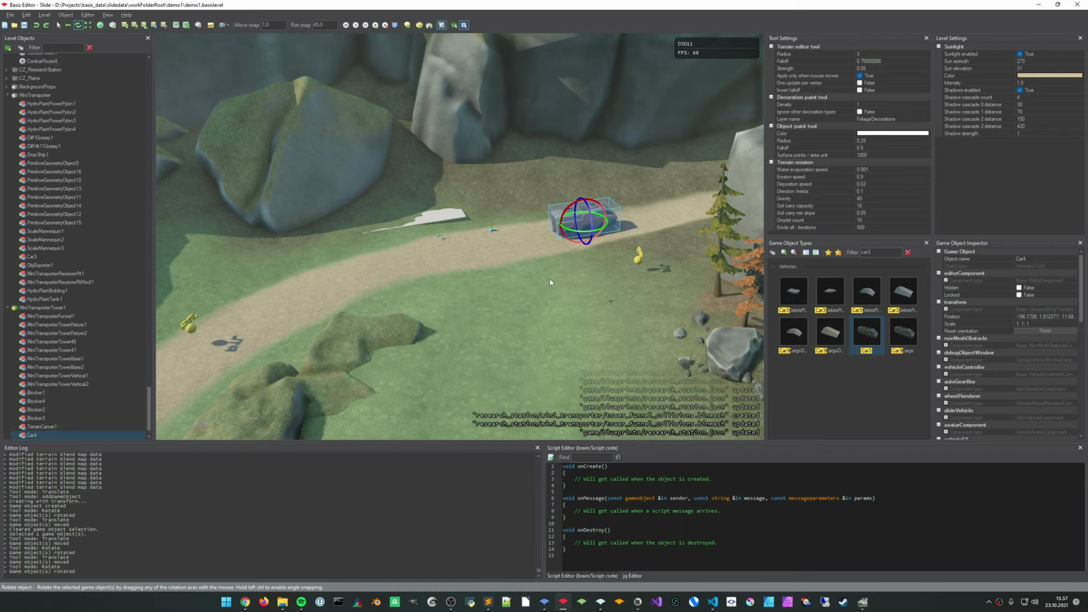
key("Delete")
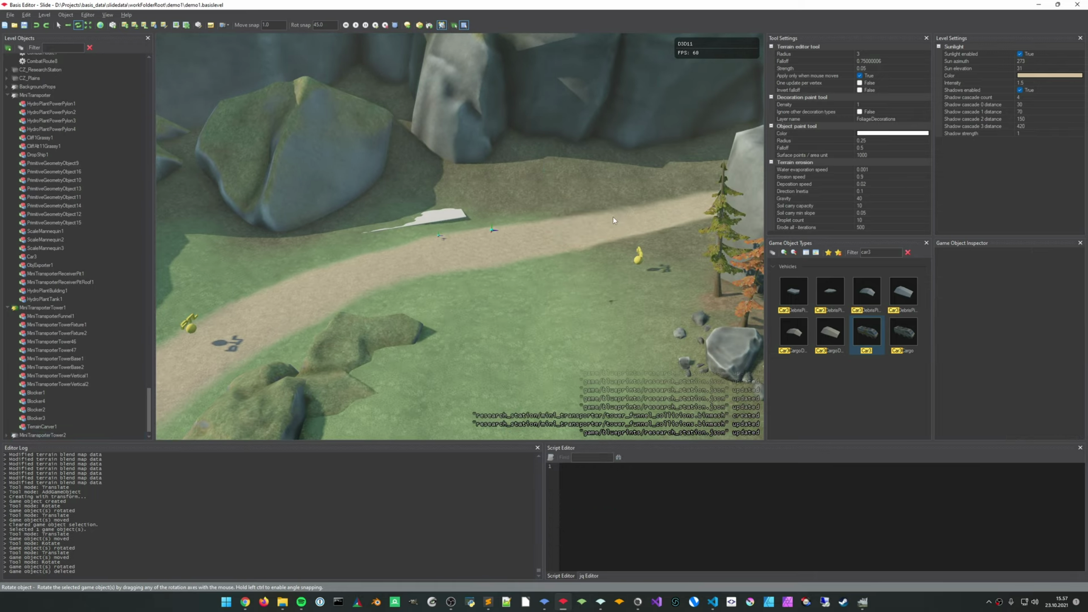
right_click_drag(518, 257, 647, 260)
right_click_drag(388, 262, 370, 267)
right_click_drag(502, 347, 471, 281)
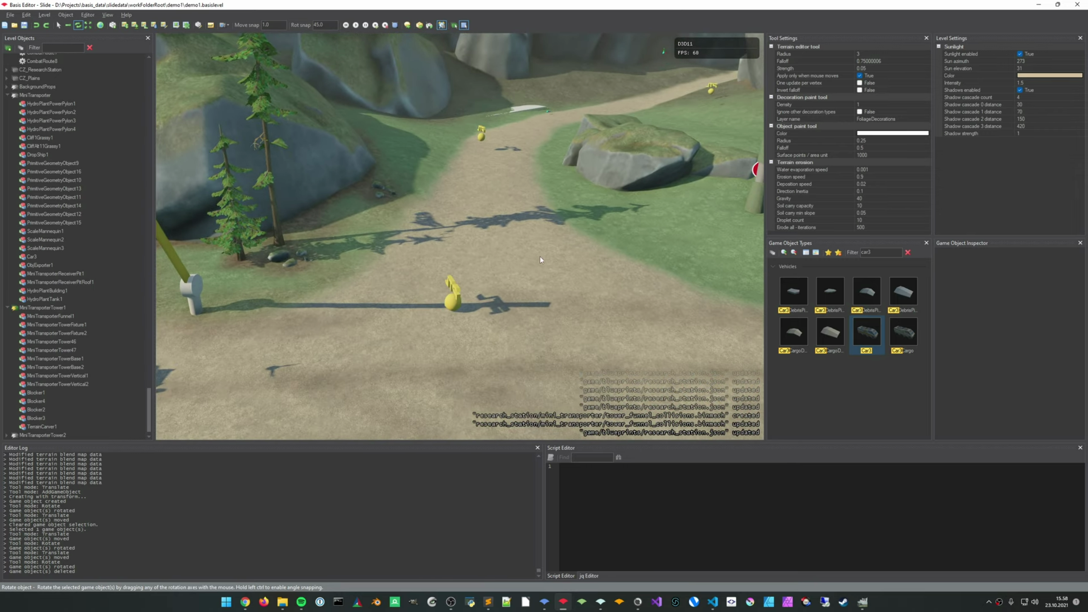
Enable one update per vertex for the terrain brush and set its falloff to 1
middle_click_drag(538, 256, 557, 289)
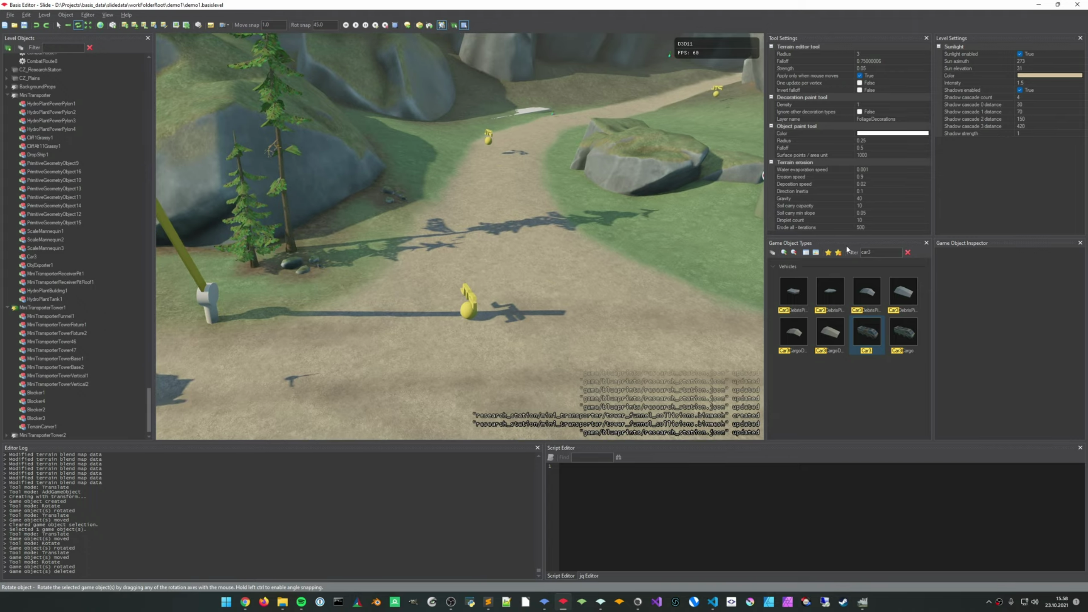
left_click(859, 83)
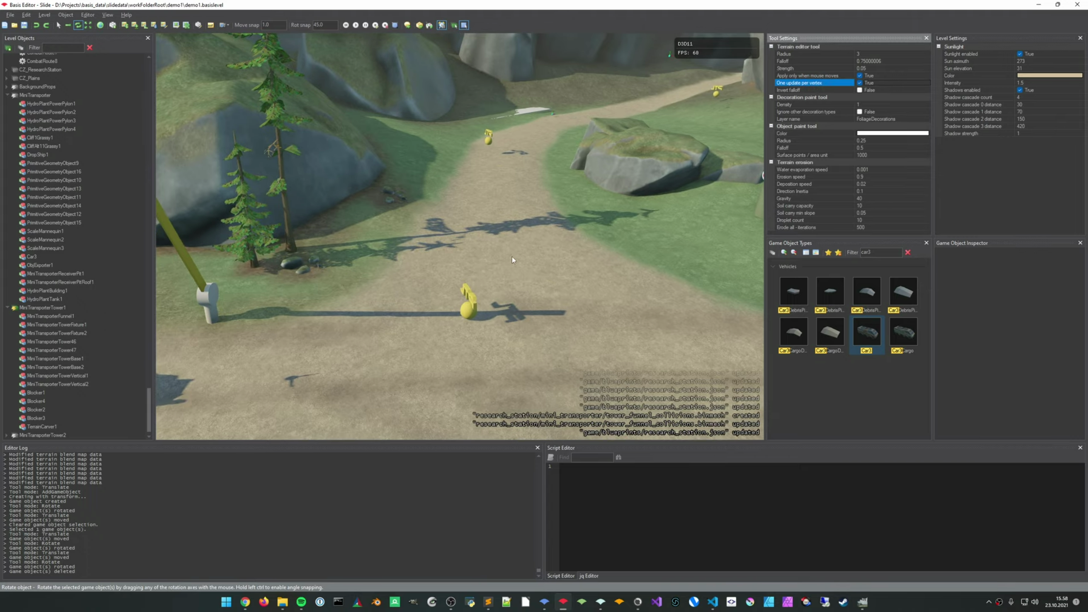
middle_click_drag(512, 252, 528, 258)
Try painting the terrain material on the gravel road near the junction, undoing the strokes
key("b")
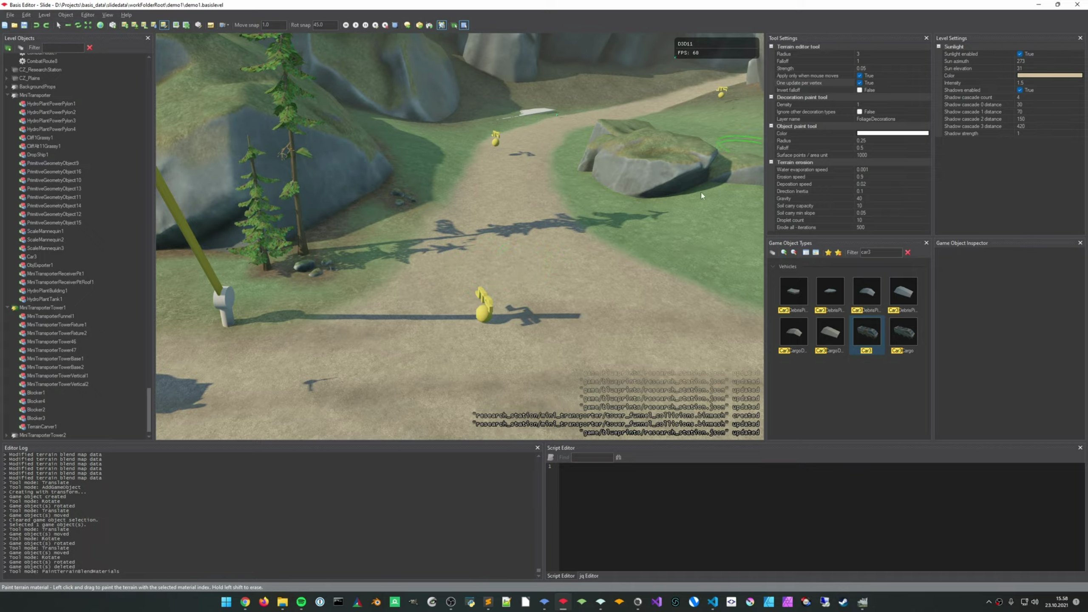
right_click_drag(701, 196, 671, 133)
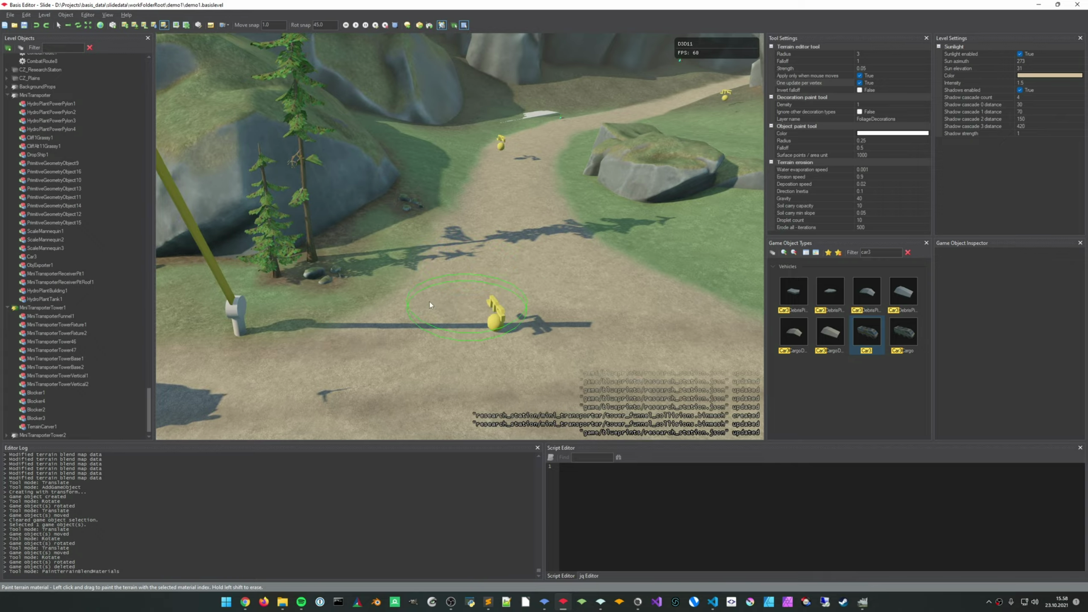
left_click_drag(526, 279, 530, 275)
mouse_move(533, 273)
right_mouse_down()
mouse_move(528, 281)
mouse_move(529, 267)
right_mouse_up()
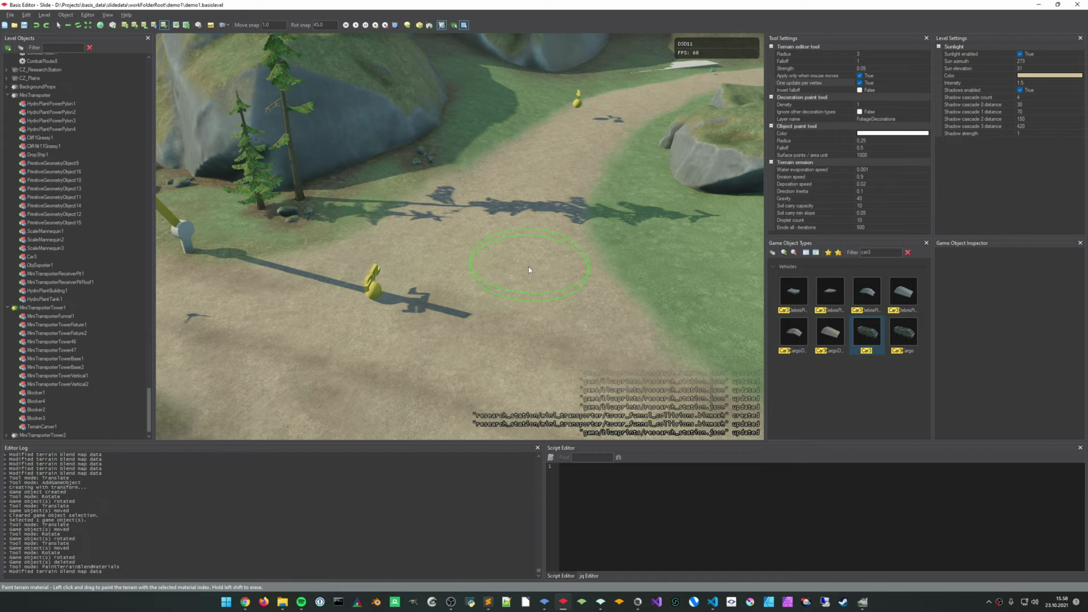
key("ctrl+z")
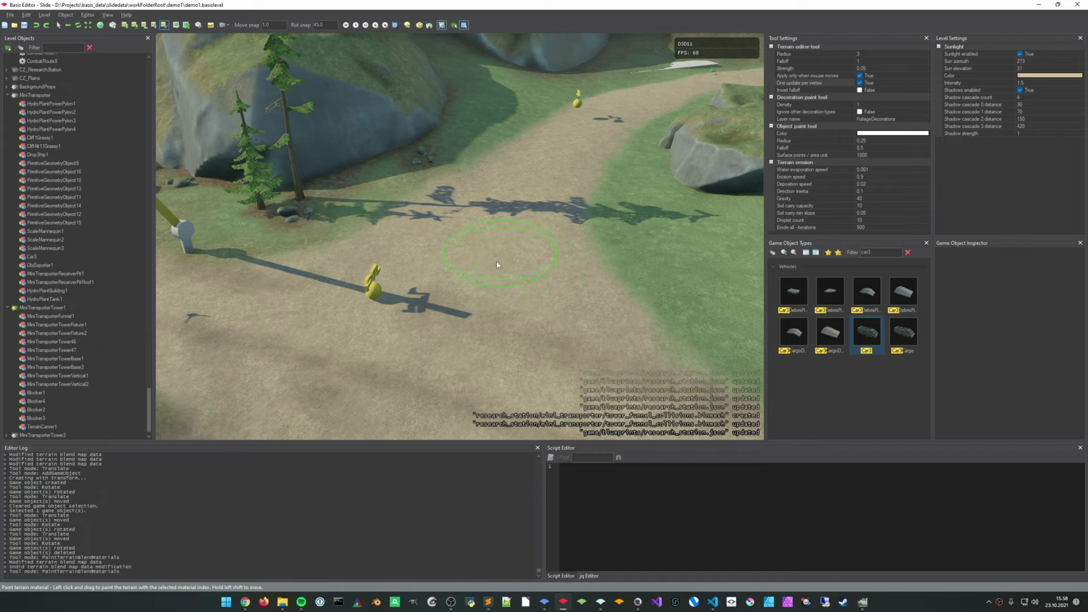
mouse_move(577, 306)
left_mouse_down()
mouse_move(552, 282)
mouse_move(540, 291)
left_mouse_up()
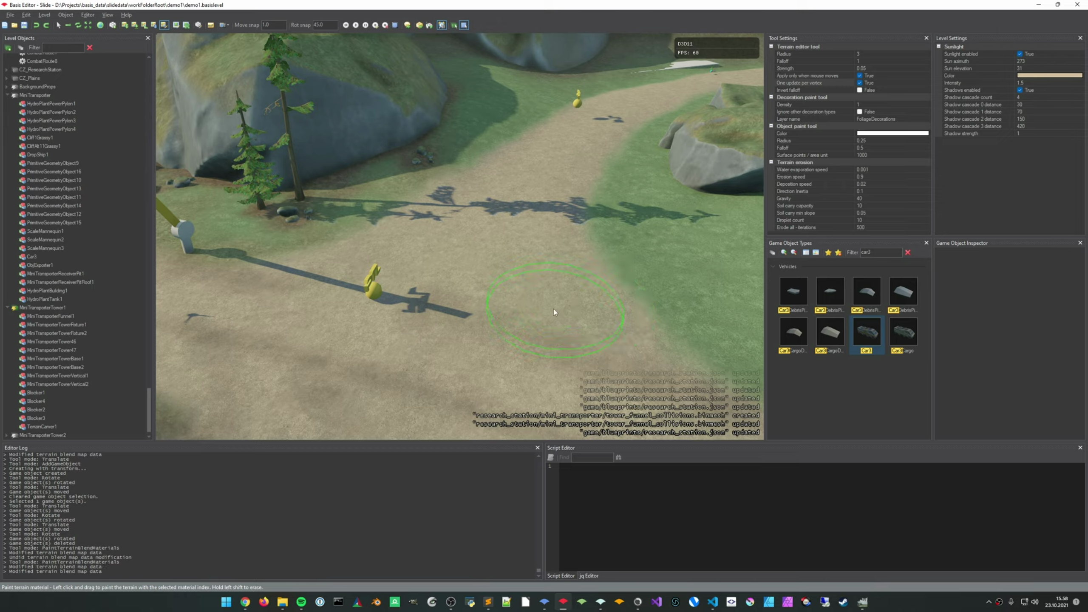
key("ctrl+z")
key("ctrl+z")
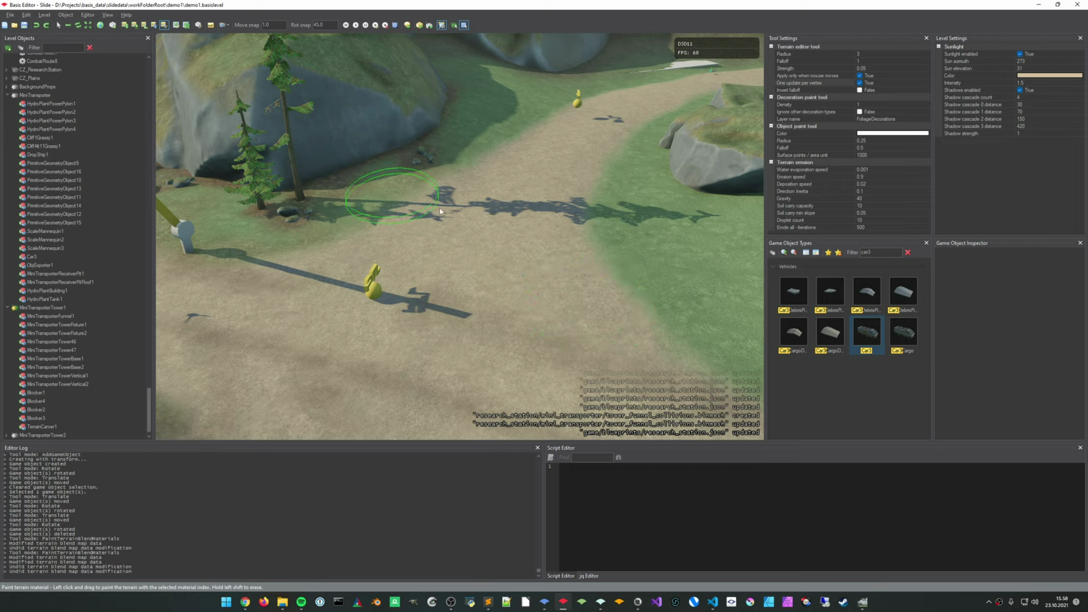
Undo the test car's deletion, rotations, movements and creation to get back to the Terrain1 selection
key("ctrl+z")
key("ctrl+z")
key("ctrl+z")
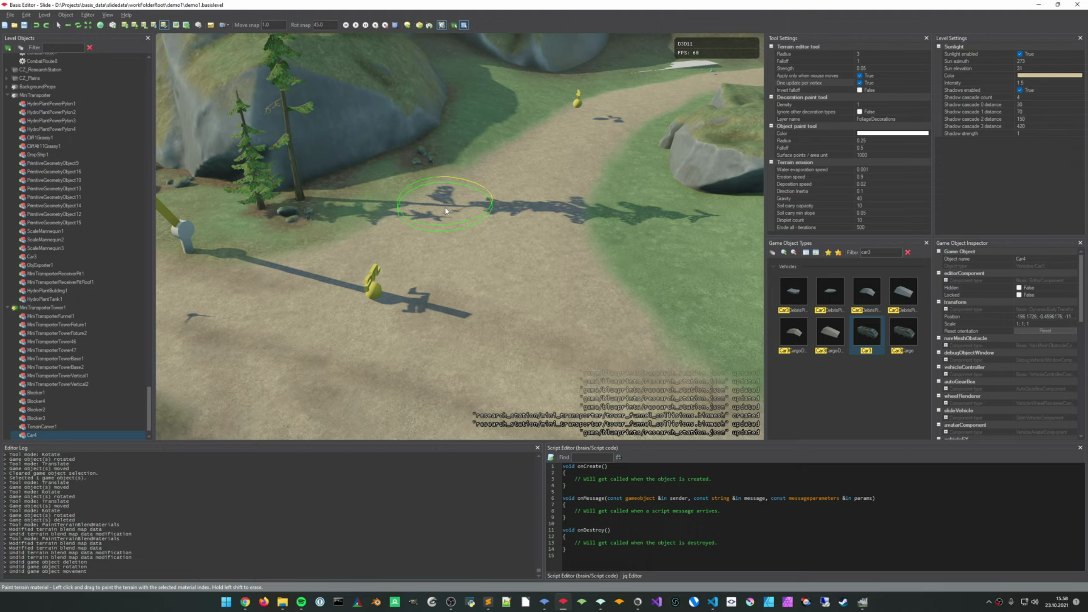
key("ctrl+z")
key("ctrl+z")
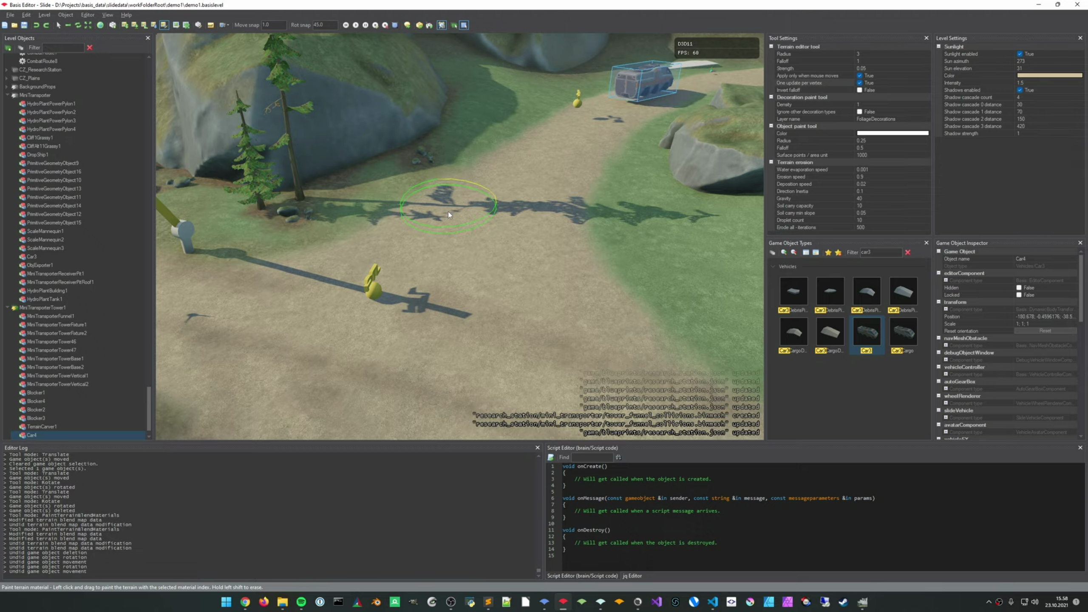
key("ctrl+z")
key("ctrl+z")
key("ctrl+z")
key("ctrl+z")
key("ctrl+z")
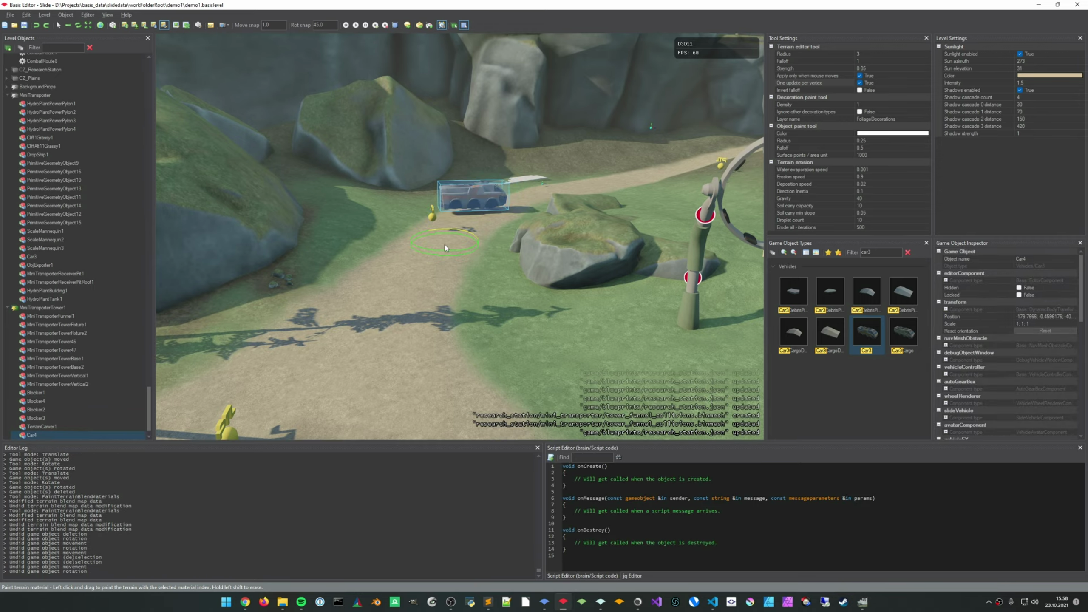
right_click_drag(437, 245, 450, 308)
Reshape the terrain height along the gravel road past the white slab with the raise/lower terrain tool
key("1")
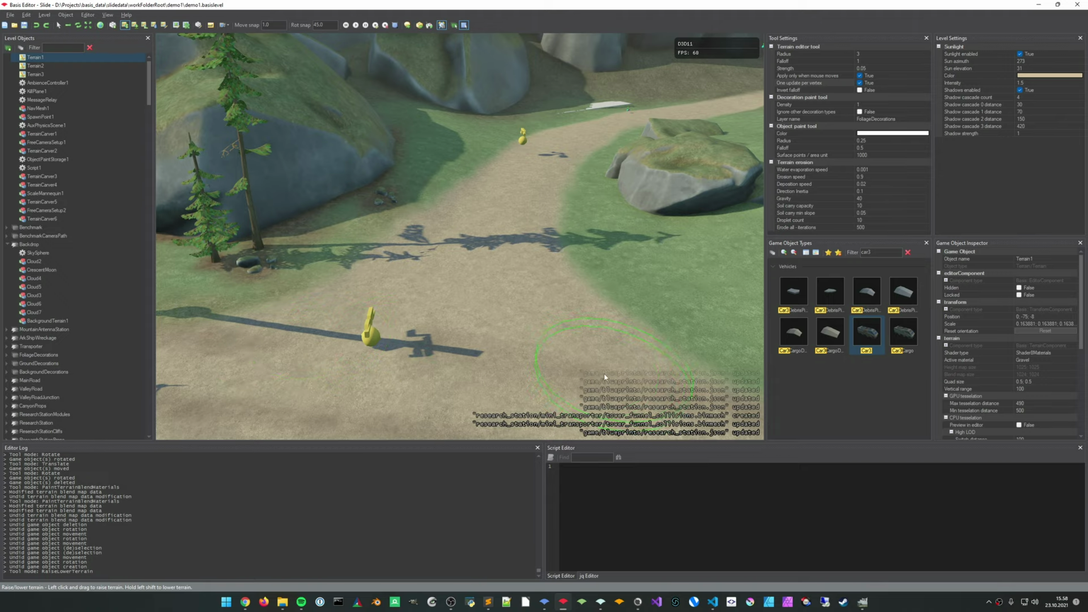
left_click(588, 130)
right_click_drag(523, 172, 549, 184)
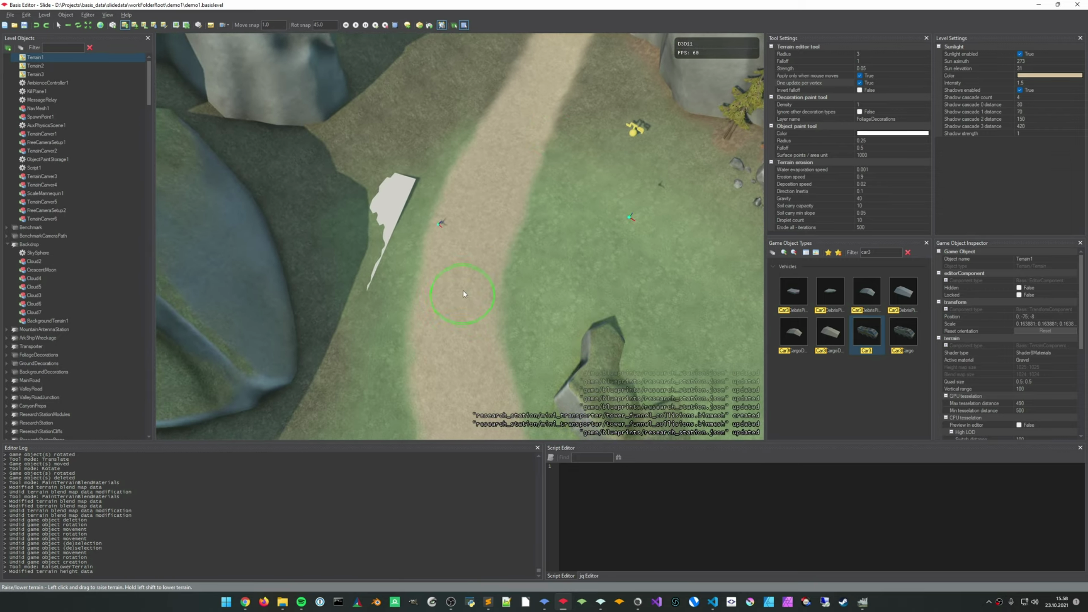
right_click_drag(462, 293, 464, 297)
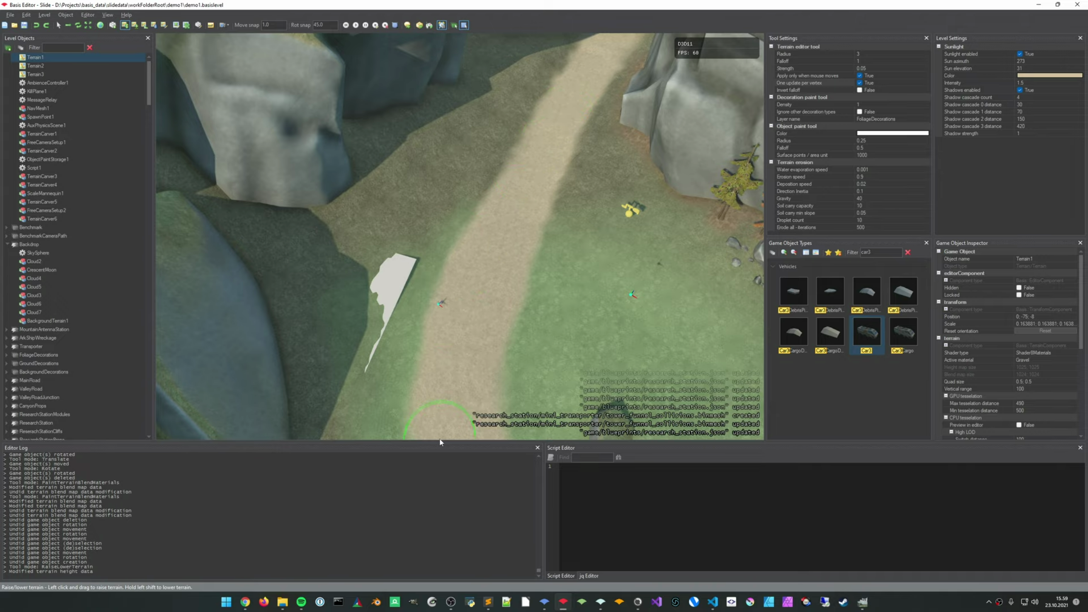
left_click_drag(441, 442, 441, 437)
Examine the shape of the gravel road from ground level and from above, comparing it with the neighboring roads
key("s")
mouse_move(441, 429)
right_mouse_down()
mouse_move(448, 368)
mouse_move(474, 356)
mouse_move(431, 353)
mouse_move(467, 319)
mouse_move(449, 306)
right_mouse_up()
key("w")
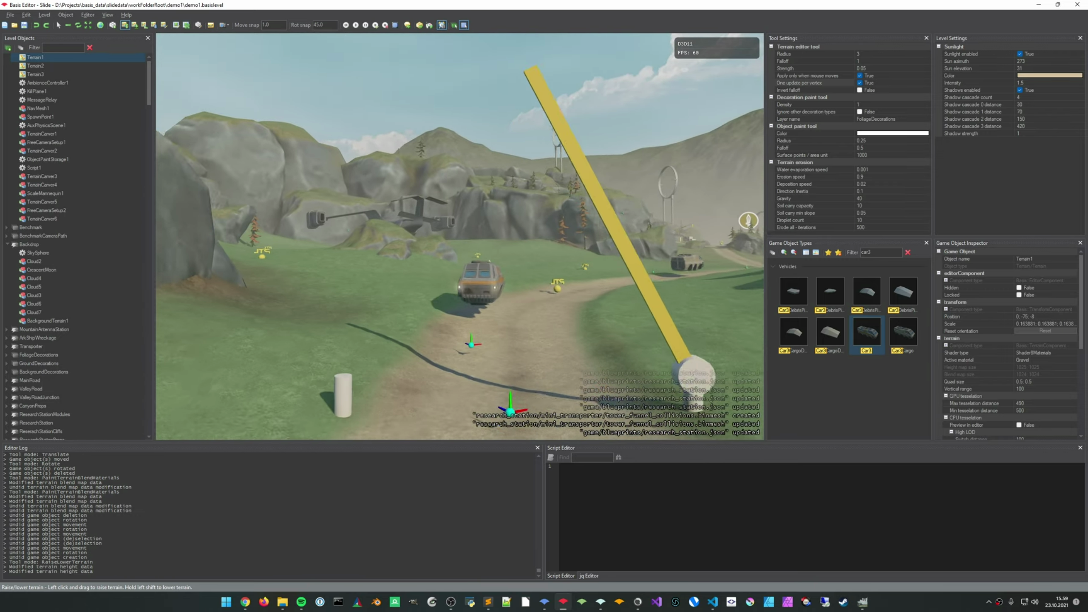
right_click_drag(450, 409, 466, 413)
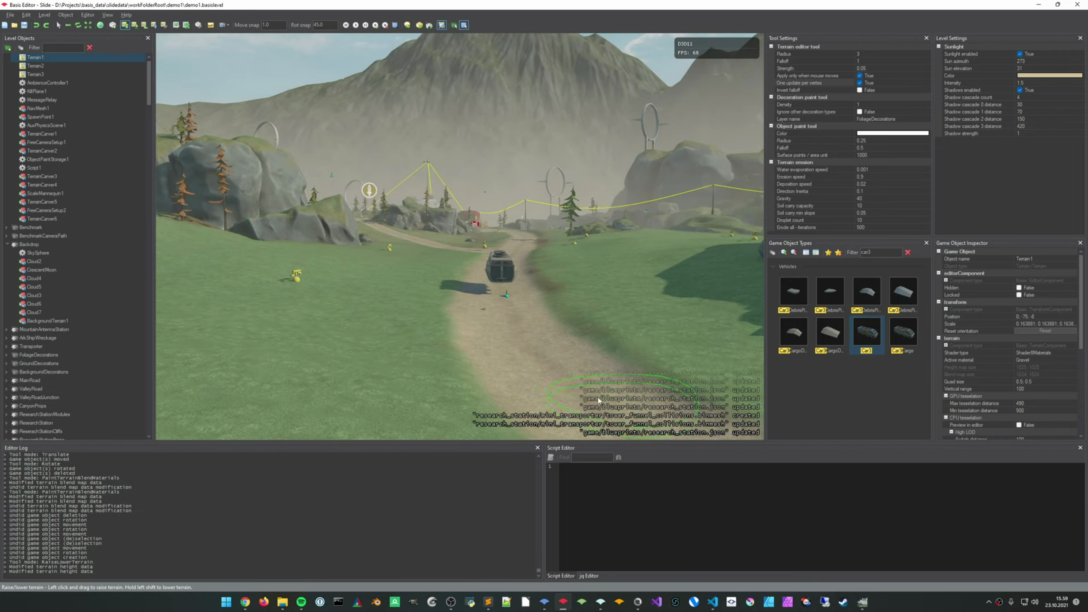
right_click_drag(528, 305, 528, 295)
right_click_drag(553, 364, 443, 326)
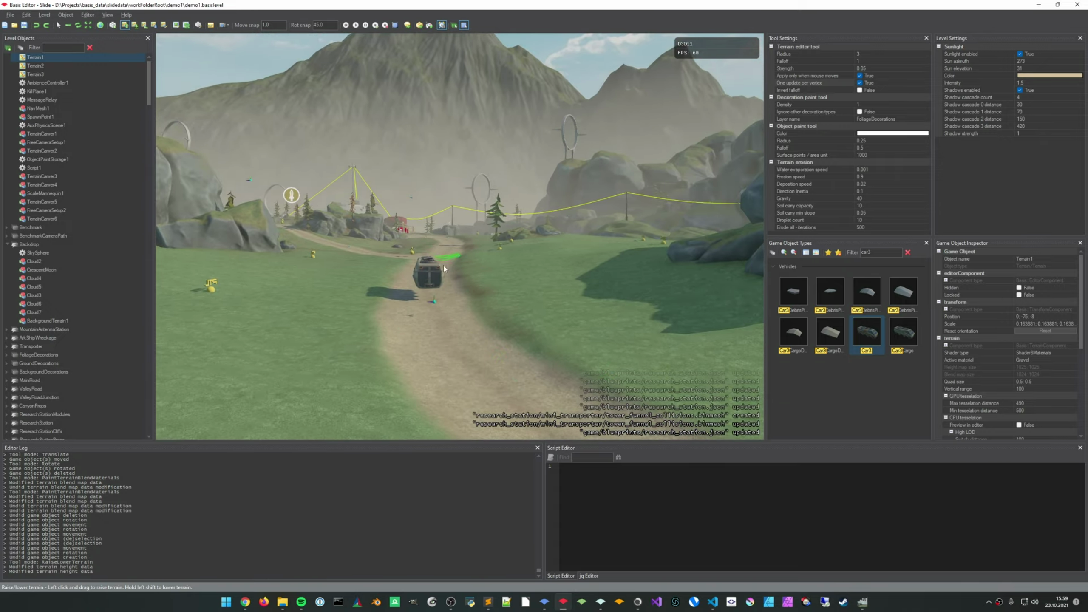
mouse_move(484, 370)
right_mouse_down()
mouse_move(553, 368)
mouse_move(428, 364)
right_mouse_up()
mouse_move(532, 373)
right_mouse_down()
mouse_move(514, 375)
mouse_move(707, 377)
mouse_move(516, 362)
mouse_move(489, 309)
mouse_move(470, 311)
mouse_move(483, 311)
mouse_move(491, 356)
mouse_move(477, 357)
mouse_move(463, 333)
mouse_move(493, 307)
mouse_move(516, 339)
mouse_move(535, 302)
mouse_move(433, 307)
mouse_move(441, 341)
mouse_move(480, 347)
mouse_move(509, 276)
right_mouse_up()
key("w")
key("s")
key("w")
key("s")
key("w")
key("w")
key("s")
Try painting terrain material on the gravel road near the junction and undo the last stroke
key("p")
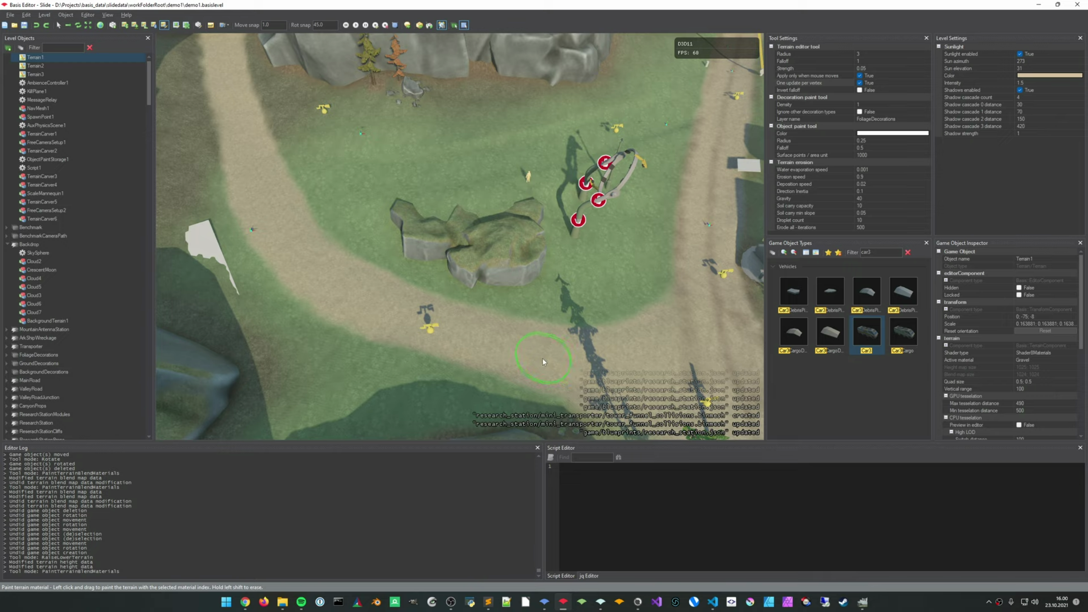
left_click_drag(542, 359, 542, 359)
right_click_drag(542, 359, 541, 300)
key("w")
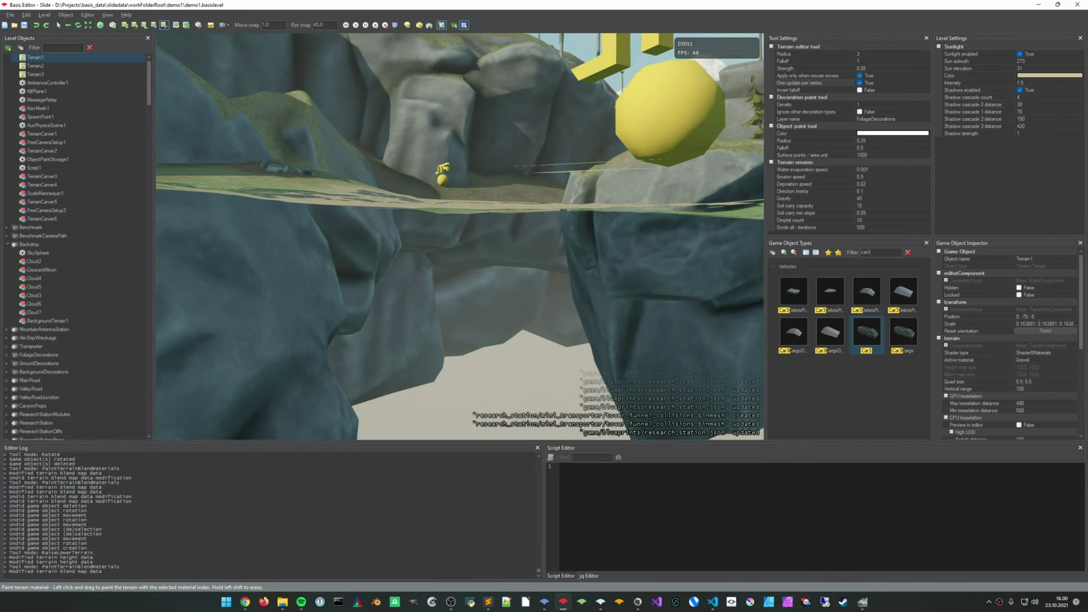
key("e")
right_click_drag(576, 399, 576, 400)
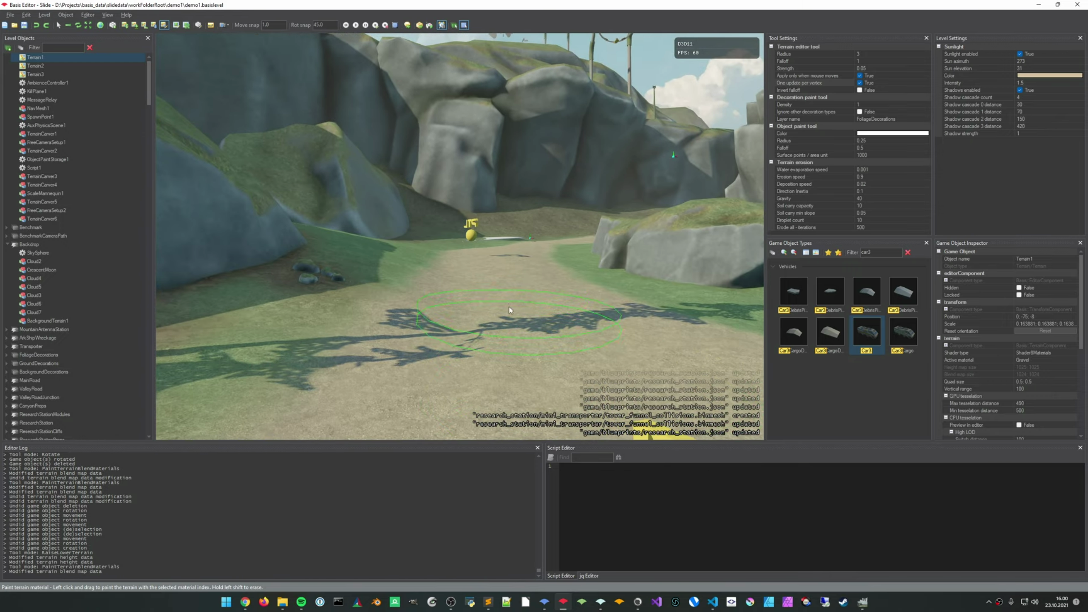
left_click(533, 330)
key("ctrl+z")
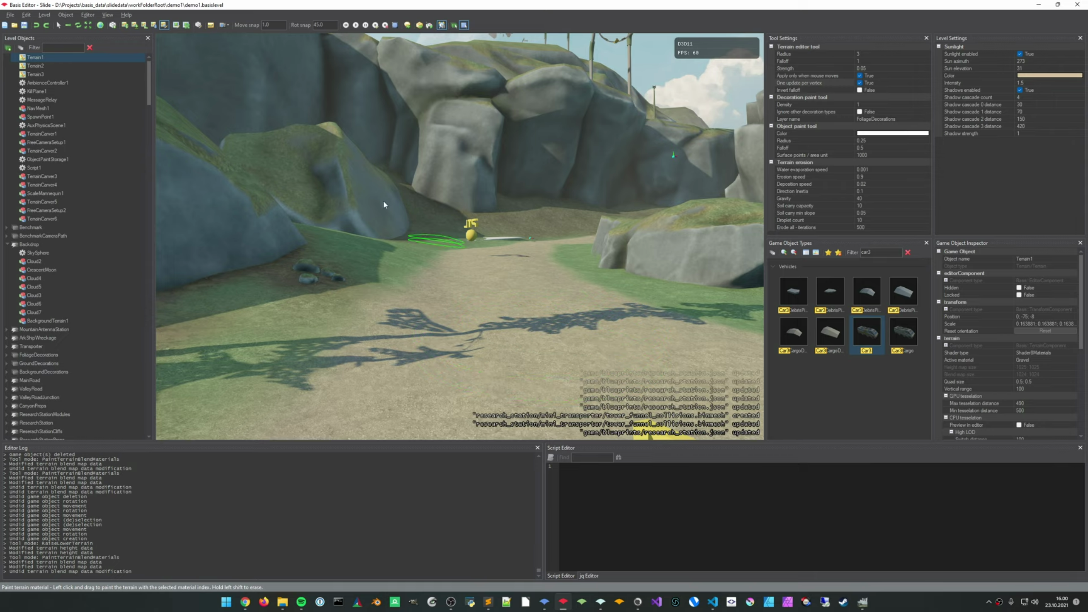
Return to the raise/lower terrain tool and undo the remaining material stroke and the last height change
key("5")
key("e")
right_click_drag(547, 331, 647, 332)
key("ctrl+z")
key("ctrl+z")
Apply a raise/lower height stroke to the gravel road beside the flat rocks near the junction
key("s")
mouse_move(480, 326)
right_mouse_down()
mouse_move(509, 316)
mouse_move(504, 277)
right_mouse_up()
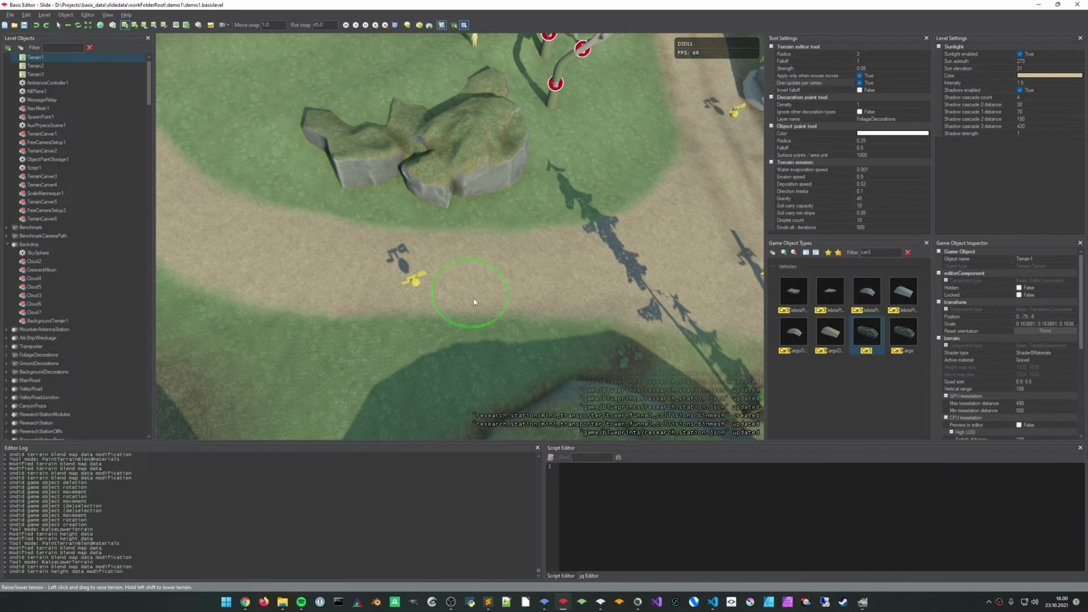
middle_click_drag(514, 293, 503, 293)
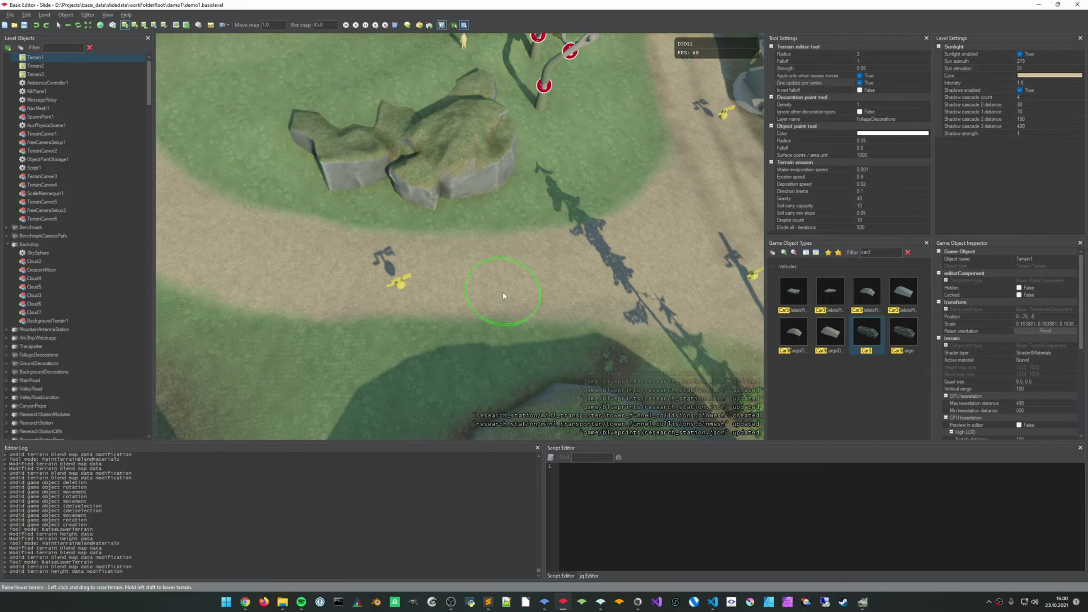
left_click(504, 294)
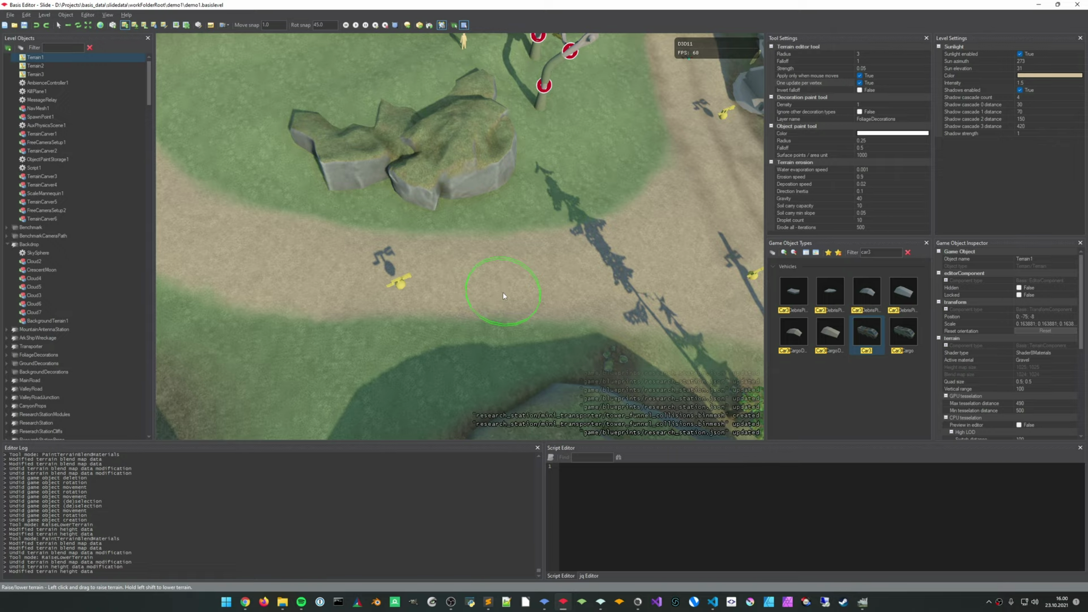
middle_click_drag(503, 293, 537, 283)
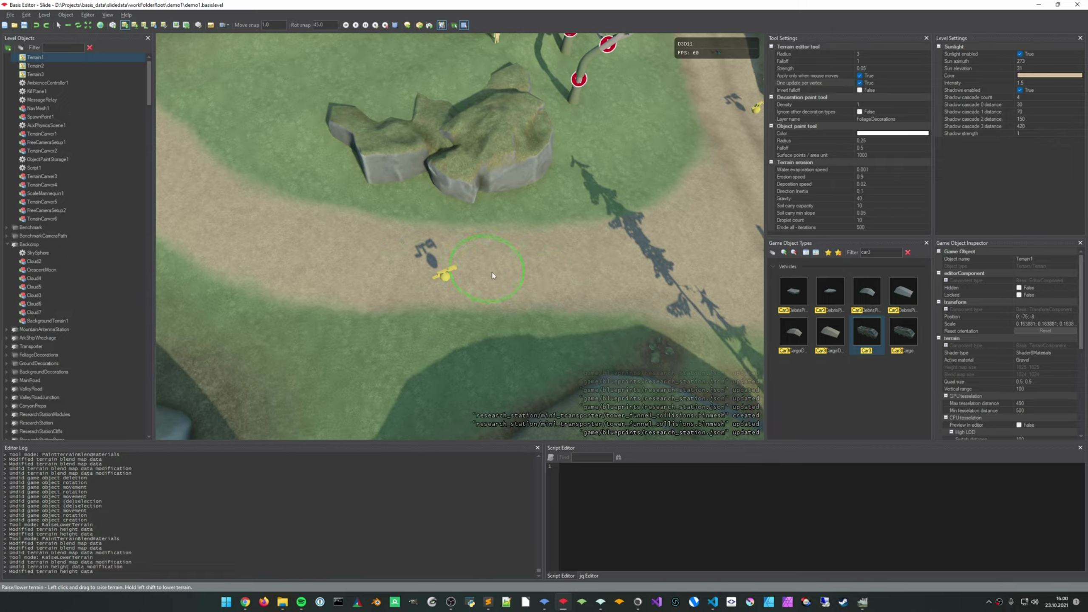
Set the terrain brush strength to 0.12 and rework the gravel road's height around the bend
left_click(915, 69)
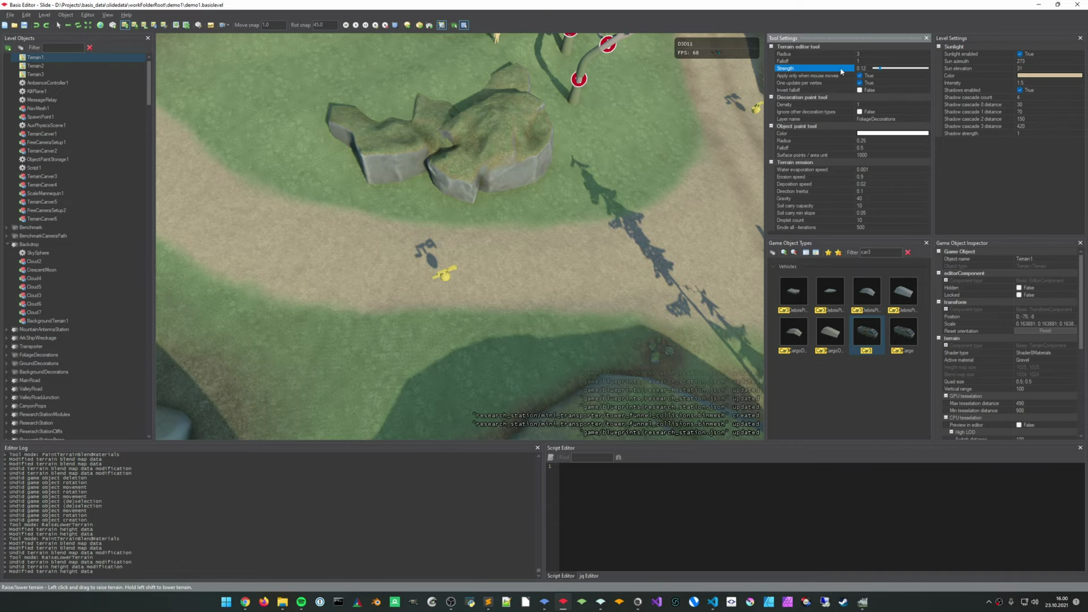
middle_click_drag(557, 251, 552, 255)
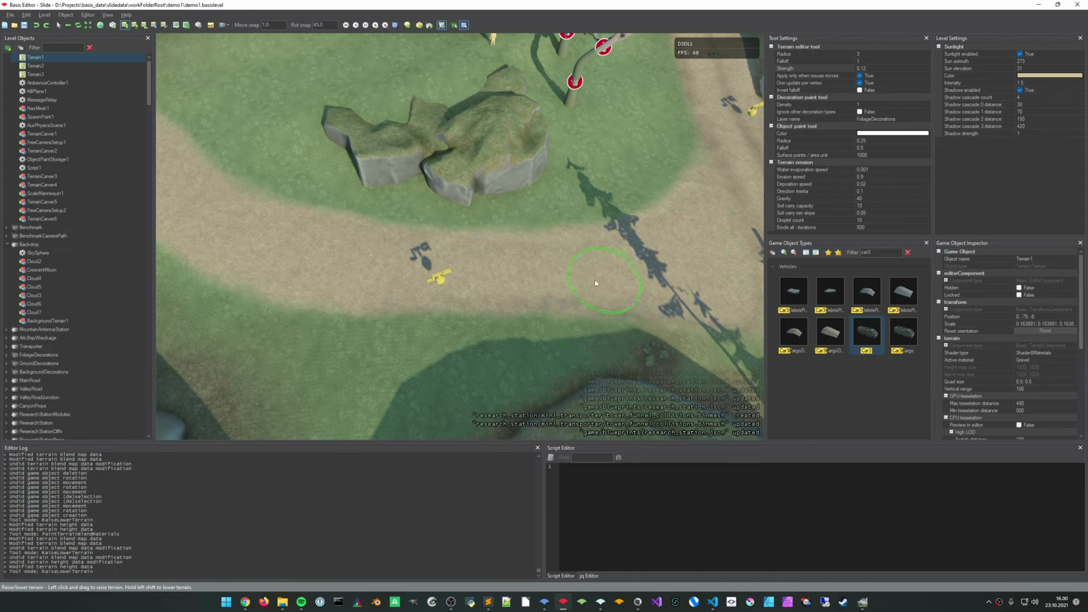
mouse_move(458, 282)
right_mouse_down()
mouse_move(339, 258)
mouse_move(341, 205)
mouse_move(340, 243)
mouse_move(363, 267)
mouse_move(451, 278)
right_mouse_up()
left_click(450, 278)
right_click_drag(553, 272, 551, 287)
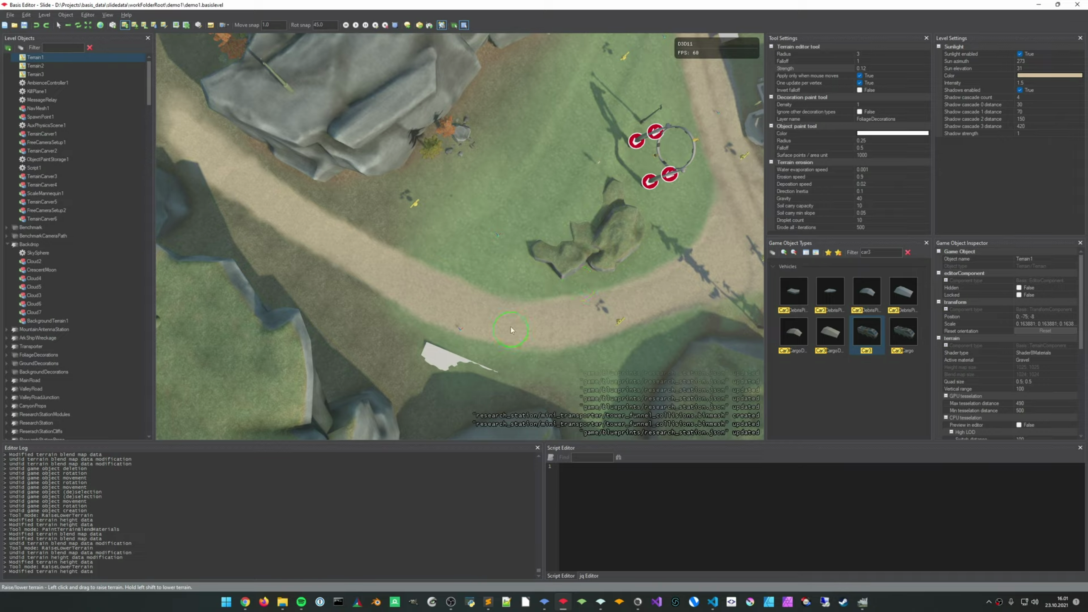
Set the terrain brush radius to 2.5 and strength to 0.08, and reshape the height along the gravel road to the junction
left_click(860, 67)
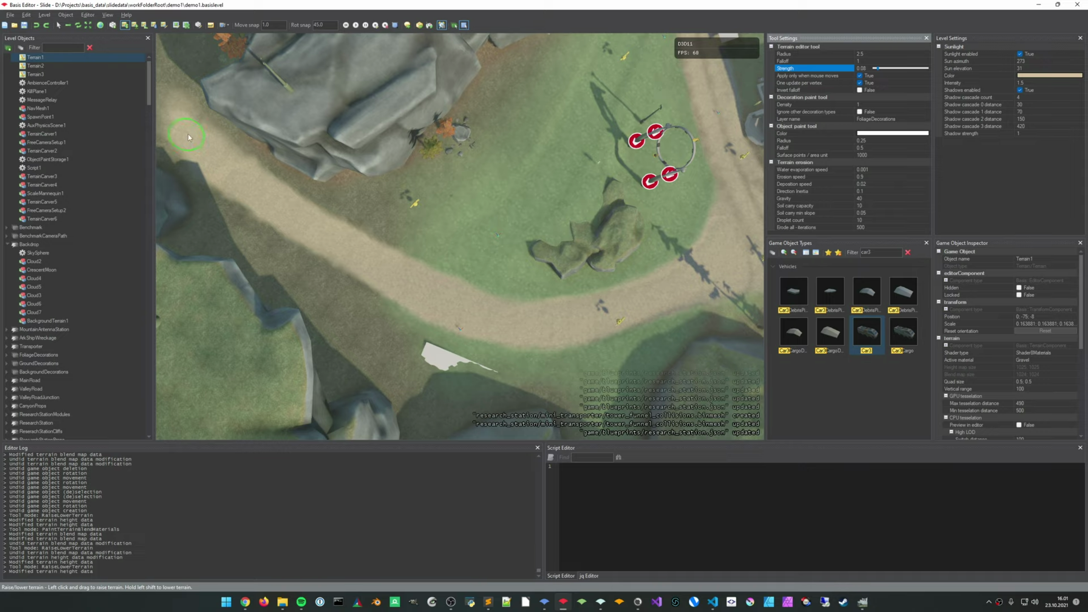
left_click_drag(187, 132, 198, 143)
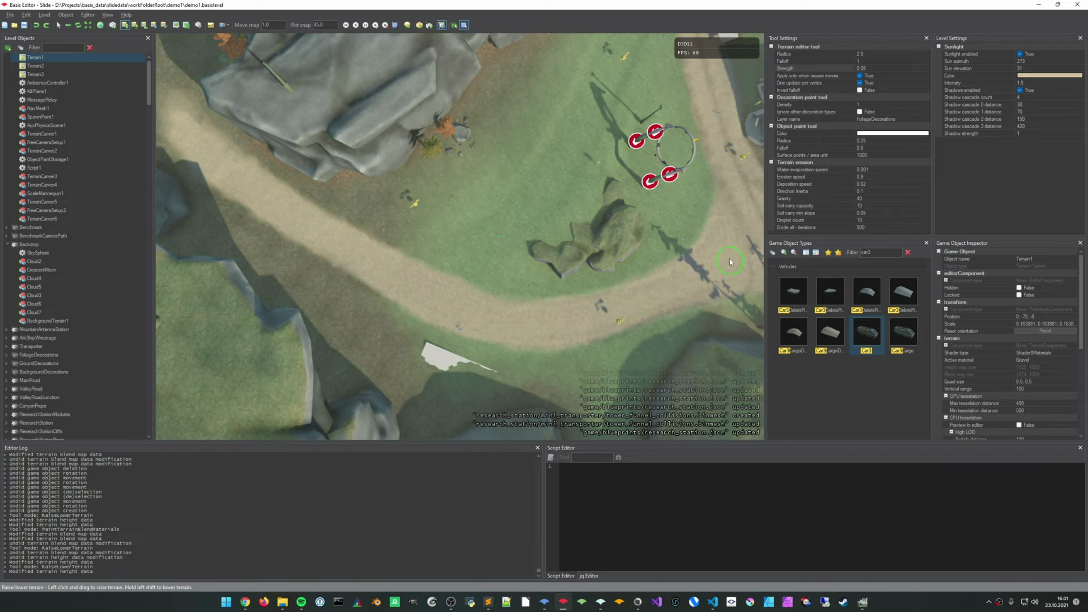
left_click_drag(710, 282, 703, 288)
Try further height strokes on the road bend beyond the white slab and undo them
right_click_drag(702, 288, 616, 222)
key("w")
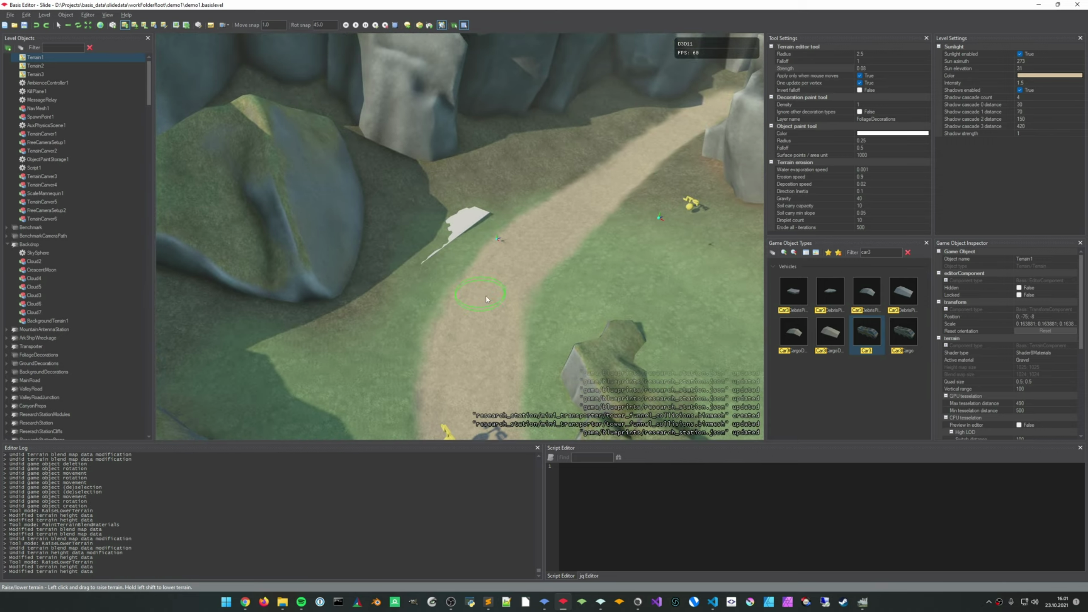
left_click(607, 166)
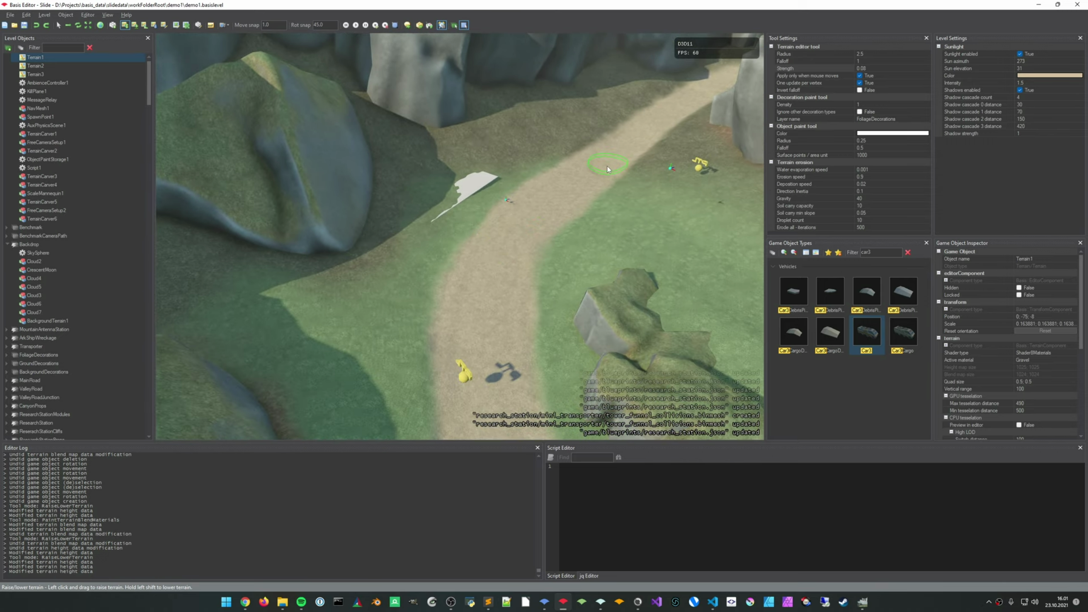
left_click(606, 166)
key("ctrl+z")
key("ctrl+z")
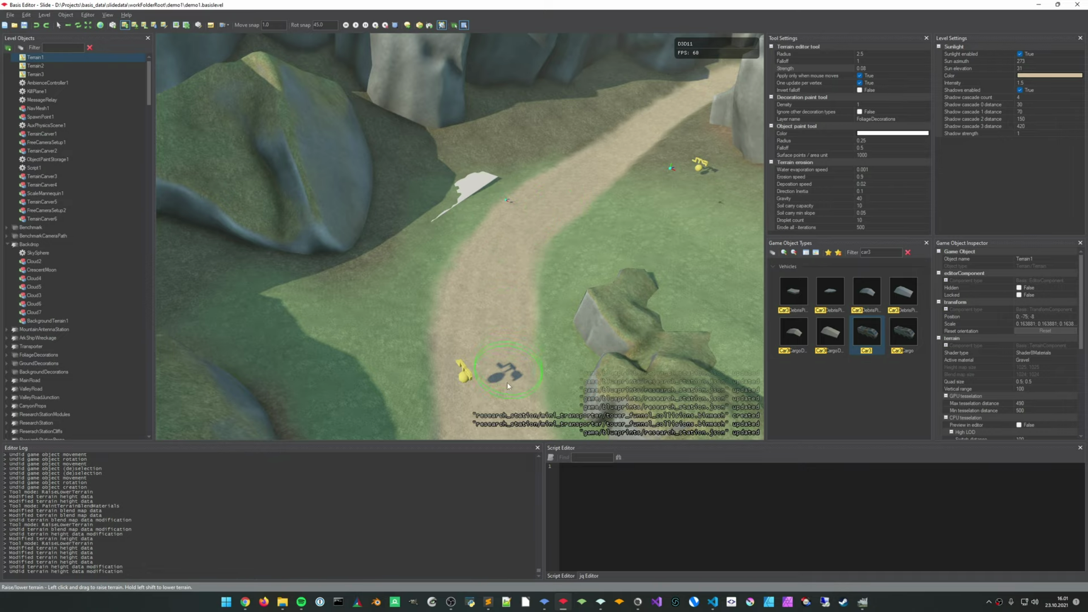
Apply another raise/lower height stroke down the gravel road bend toward the junction and inspect its shape
left_click_drag(511, 448, 512, 449)
key("s")
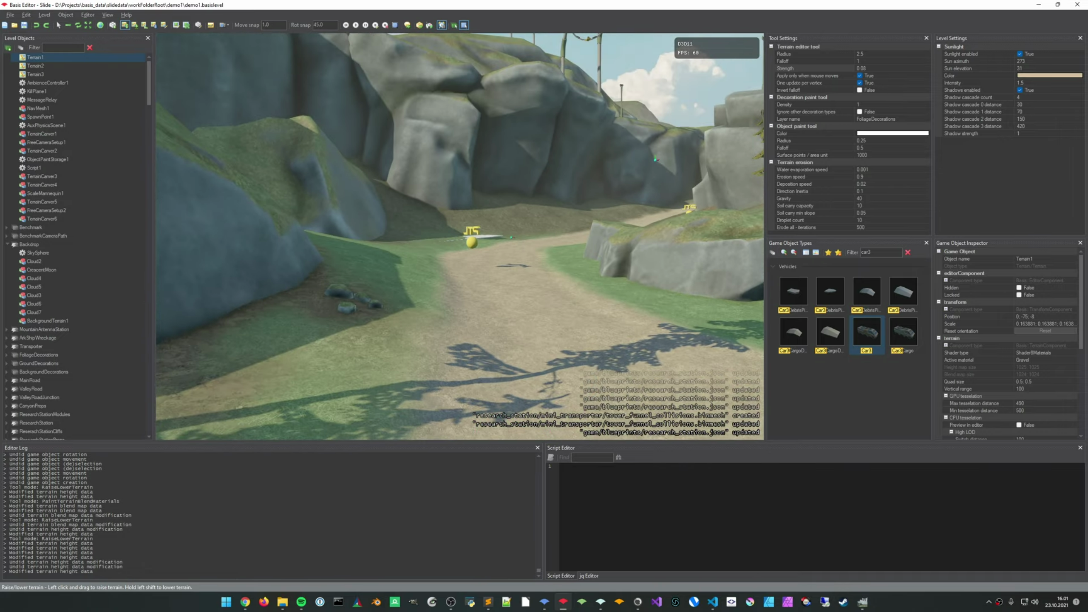
key("w")
key("s")
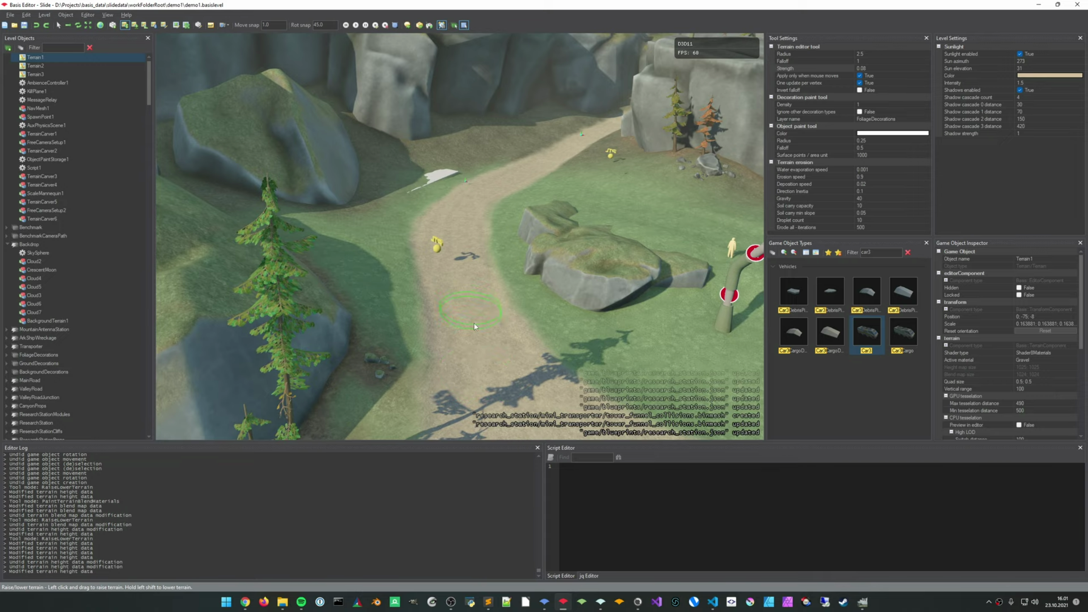
Apply further raise/lower height strokes along the gravel road from the bend to the narrow gap between the cliffs
left_click(516, 398)
key("w")
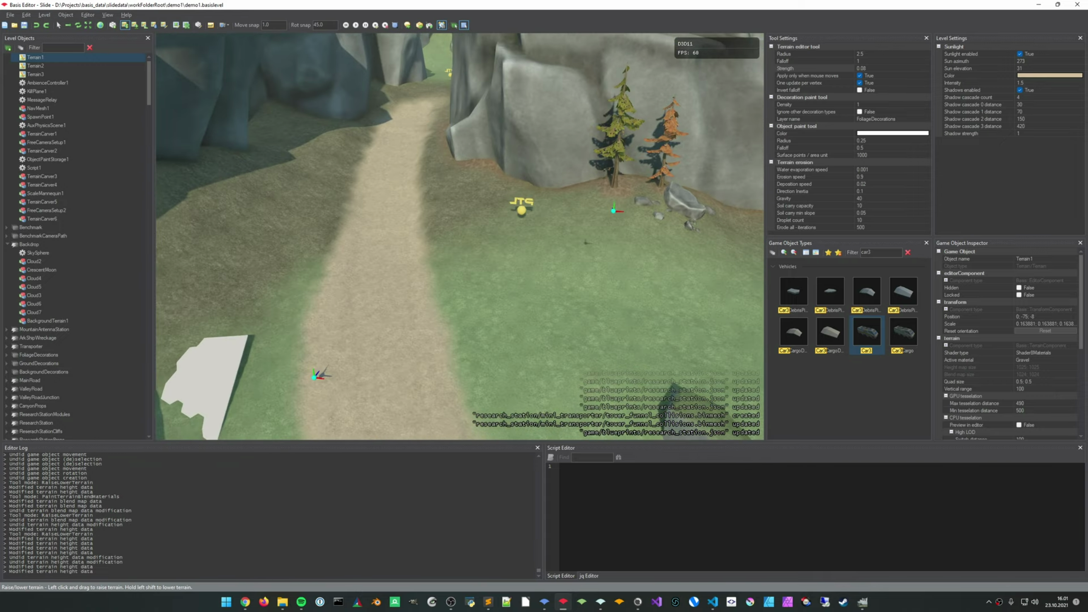
key("a")
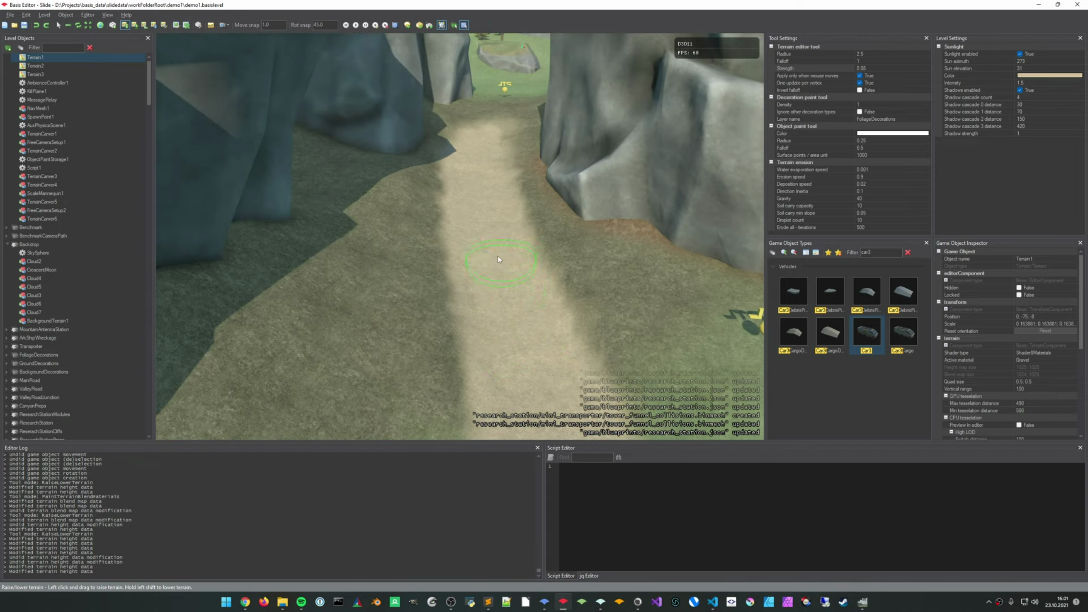
left_click_drag(479, 152, 485, 133)
key("s")
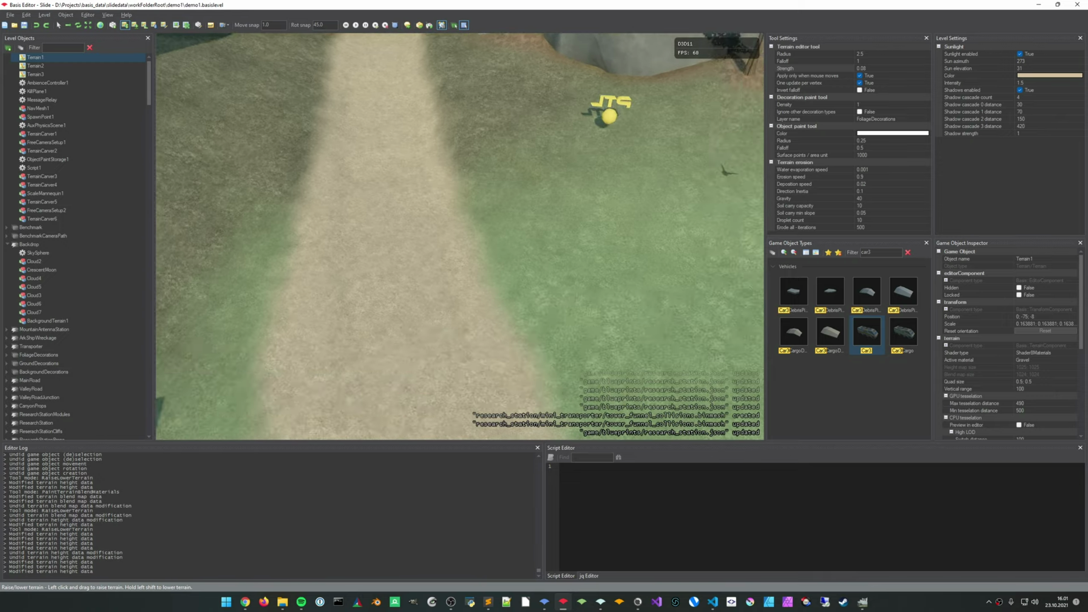
Set the terrain brush falloff to 0.7 and turn off one update per vertex
mouse_move(485, 133)
right_mouse_down()
mouse_move(517, 180)
mouse_move(516, 272)
right_mouse_up()
key("w")
scroll(525, 277, "down", 1, "ctrl")
scroll(525, 278, "down", 2, "ctrl")
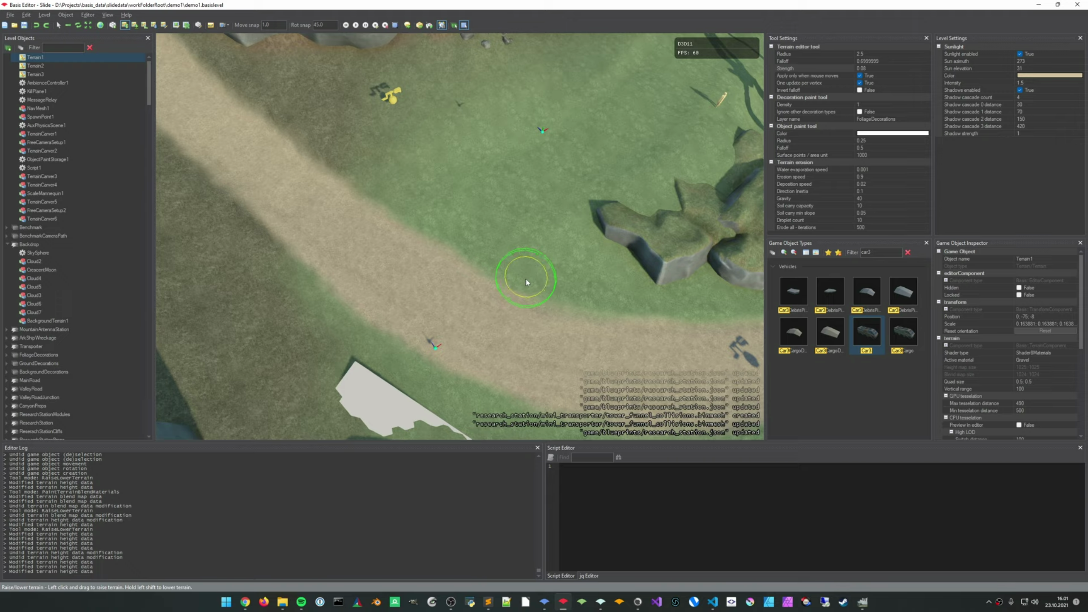
left_click(859, 83)
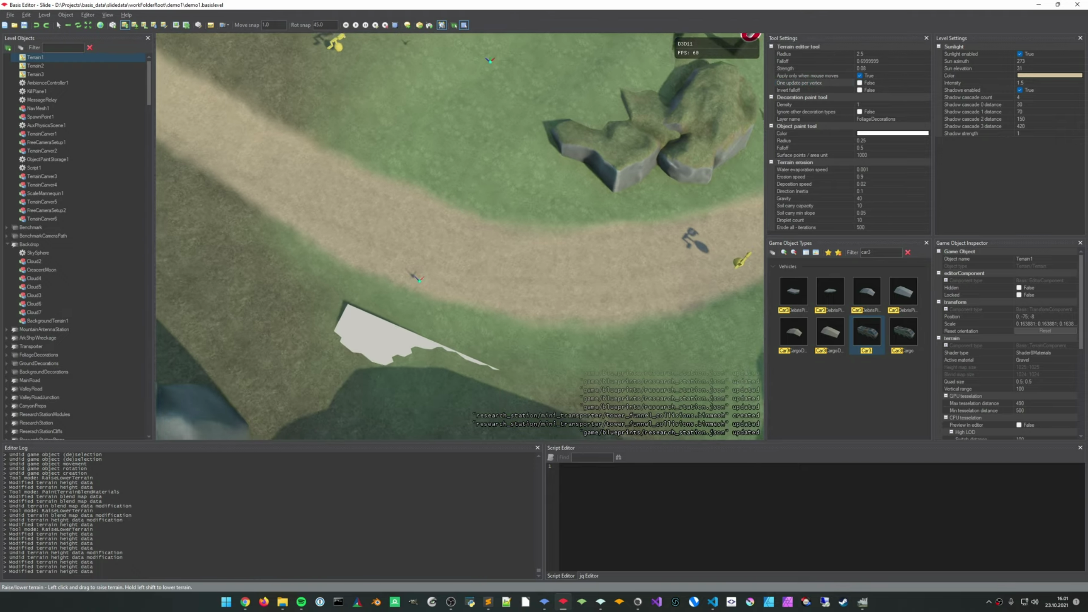
Smooth the gravel road's terrain around the bend beside the white slab, using brush radius 2
key("3")
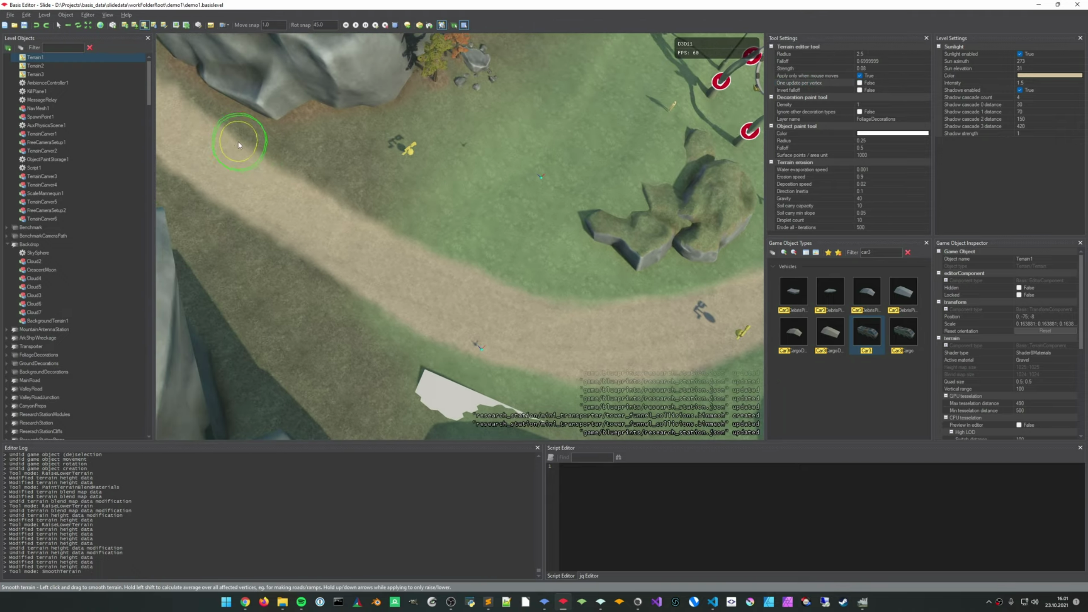
mouse_move(280, 156)
left_mouse_down()
mouse_move(456, 268)
mouse_move(556, 300)
mouse_move(634, 304)
left_mouse_up()
mouse_move(634, 304)
right_mouse_down()
mouse_move(600, 274)
mouse_move(488, 245)
right_mouse_up()
mouse_move(603, 223)
right_mouse_down()
mouse_move(574, 214)
mouse_move(587, 205)
mouse_move(603, 216)
right_mouse_up()
mouse_move(540, 242)
left_mouse_down()
mouse_move(432, 360)
mouse_move(419, 276)
mouse_move(433, 173)
left_mouse_up()
right_click_drag(433, 174, 446, 236)
mouse_move(446, 236)
left_mouse_down()
mouse_move(471, 348)
mouse_move(477, 203)
left_mouse_up()
right_click_drag(497, 207, 524, 163)
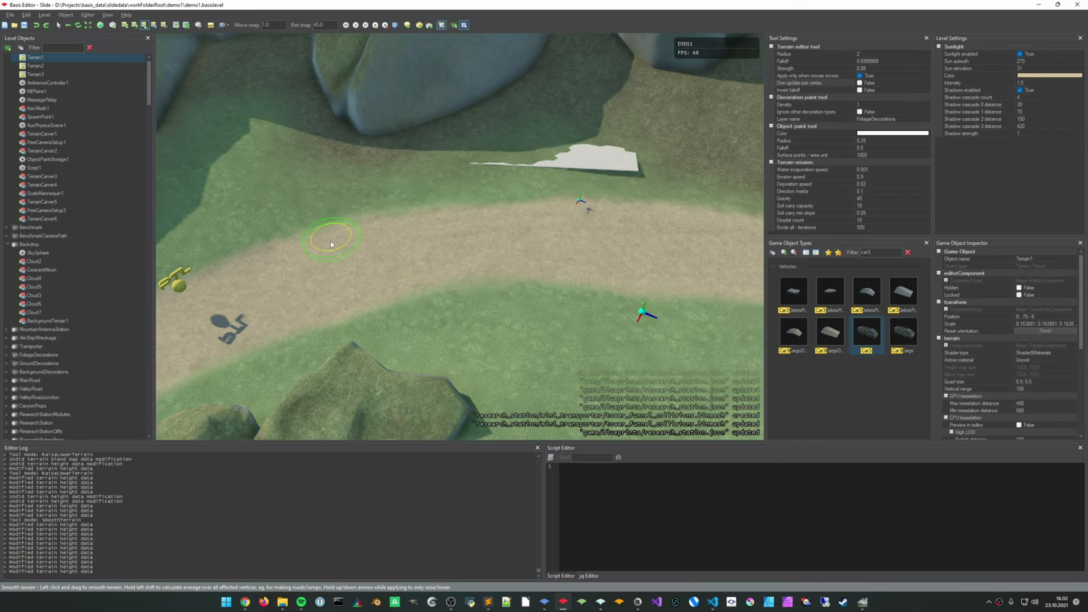
Smooth the gravel road's height from the white slab up through the narrow cliff gap
right_click_drag(643, 225, 394, 222)
middle_click_drag(610, 236, 477, 226)
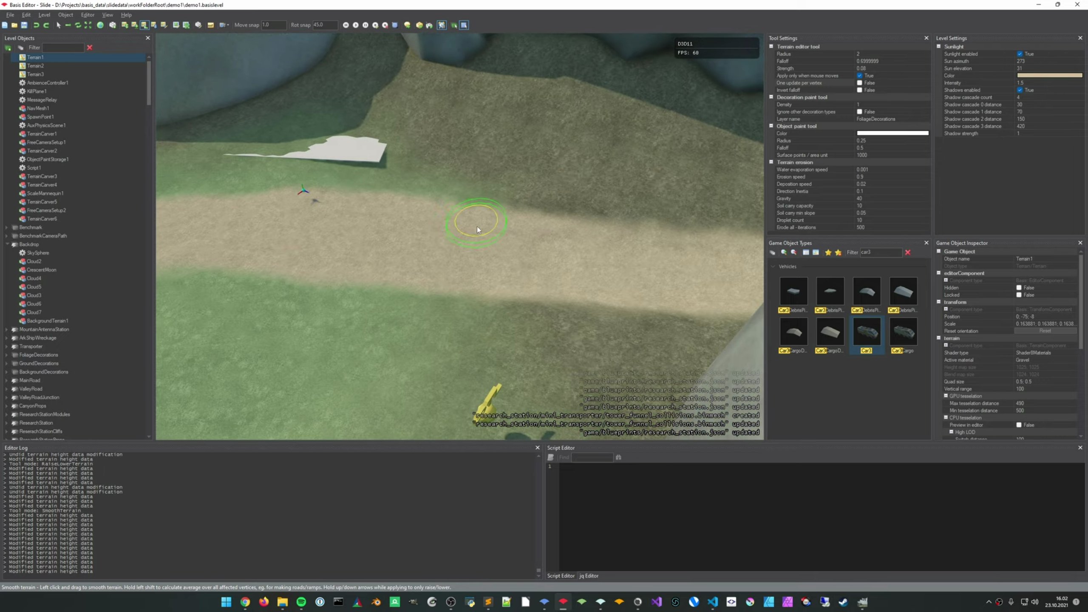
left_click_drag(645, 247, 645, 247)
middle_click_drag(645, 246, 316, 155)
scroll(476, 266, "up", 3)
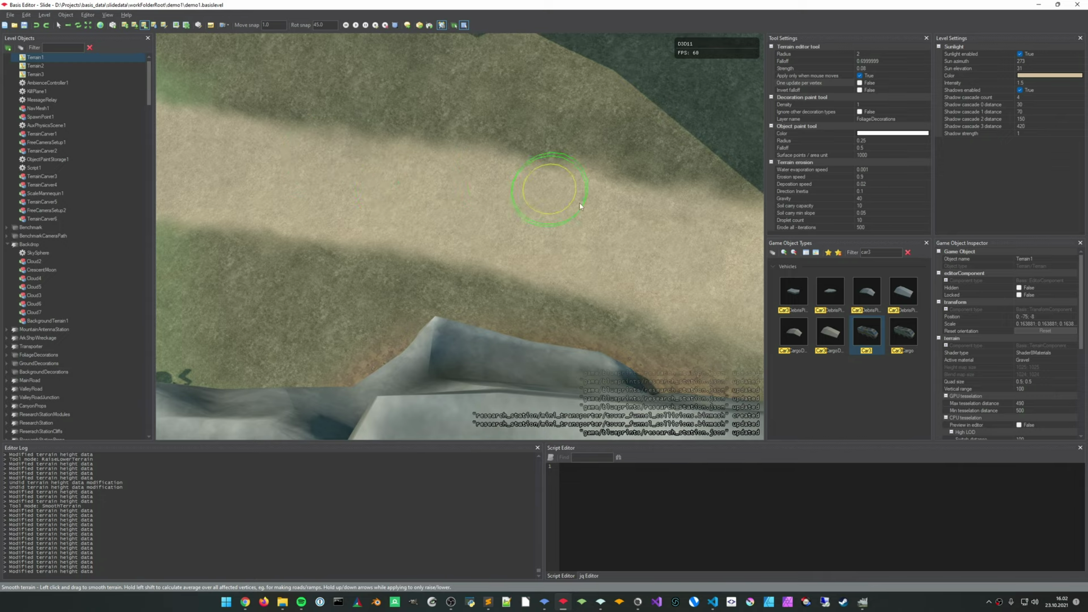
mouse_move(715, 249)
middle_mouse_down()
mouse_move(452, 204)
mouse_move(462, 198)
middle_mouse_up()
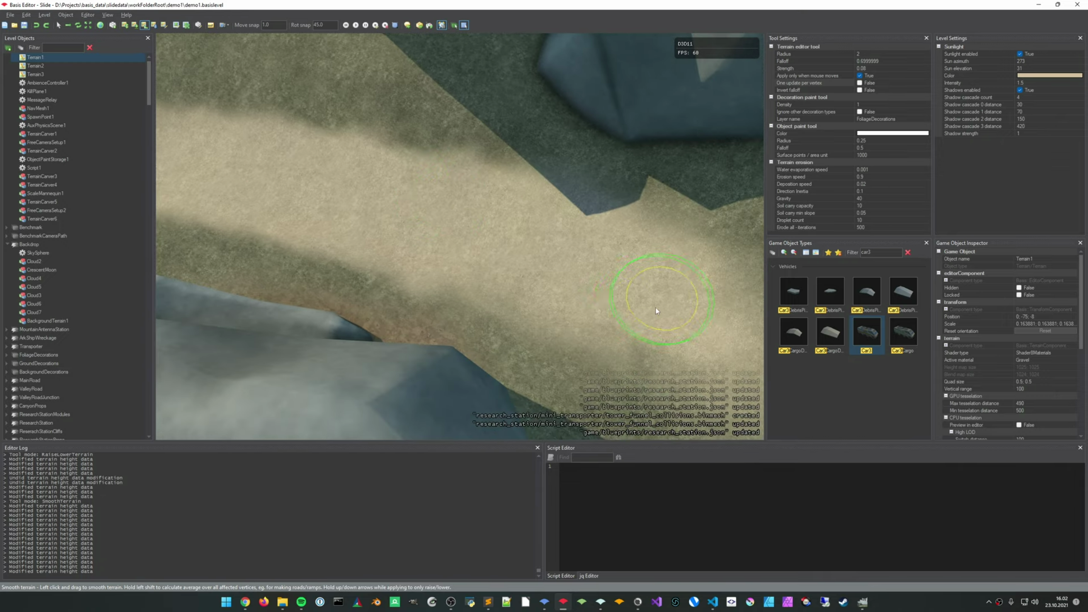
left_click_drag(527, 258, 521, 256)
middle_click_drag(520, 257, 720, 283)
Smooth the gravel road stretch between the bend and the junction, around the tree's shadow
mouse_move(483, 243)
right_mouse_down()
mouse_move(446, 240)
mouse_move(483, 242)
right_mouse_up()
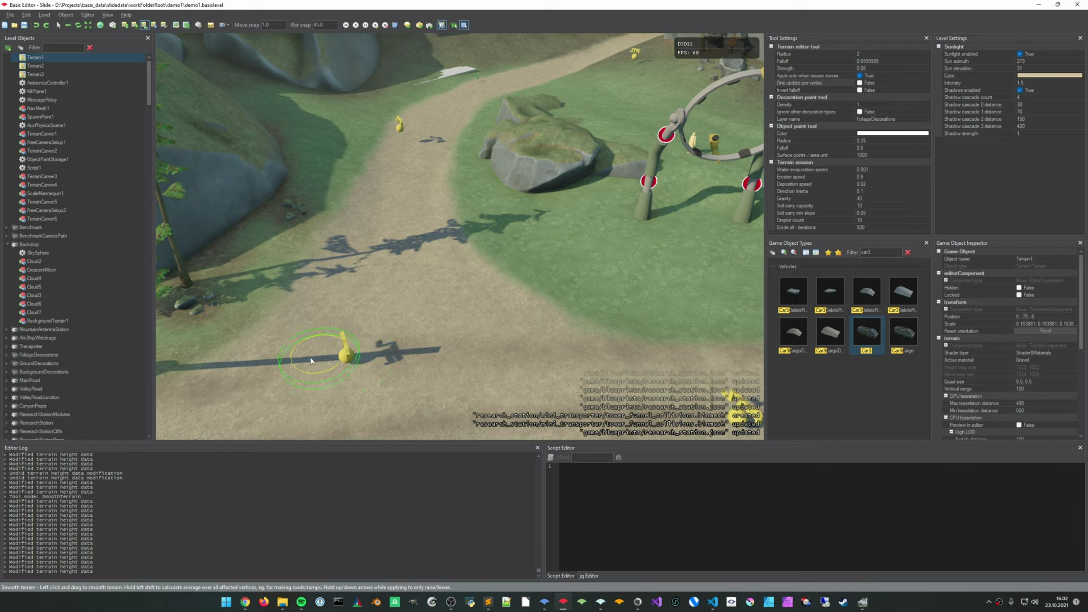
left_click_drag(379, 286, 381, 291)
right_click_drag(381, 291, 364, 210)
key("w")
right_click_drag(473, 257, 473, 304)
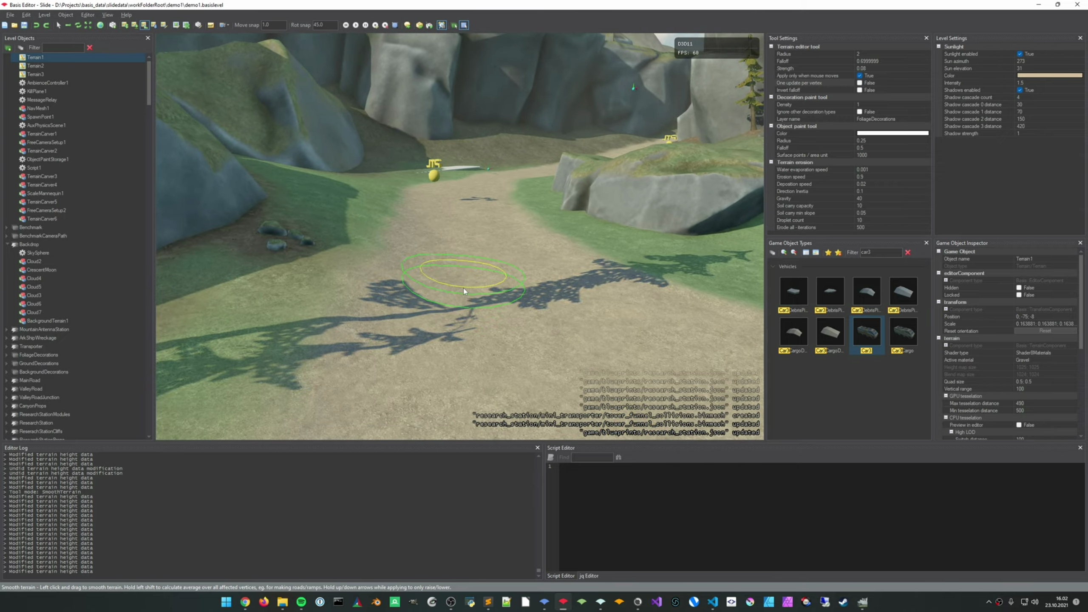
mouse_move(466, 239)
right_mouse_down()
mouse_move(445, 296)
mouse_move(493, 309)
mouse_move(457, 307)
mouse_move(449, 240)
right_mouse_up()
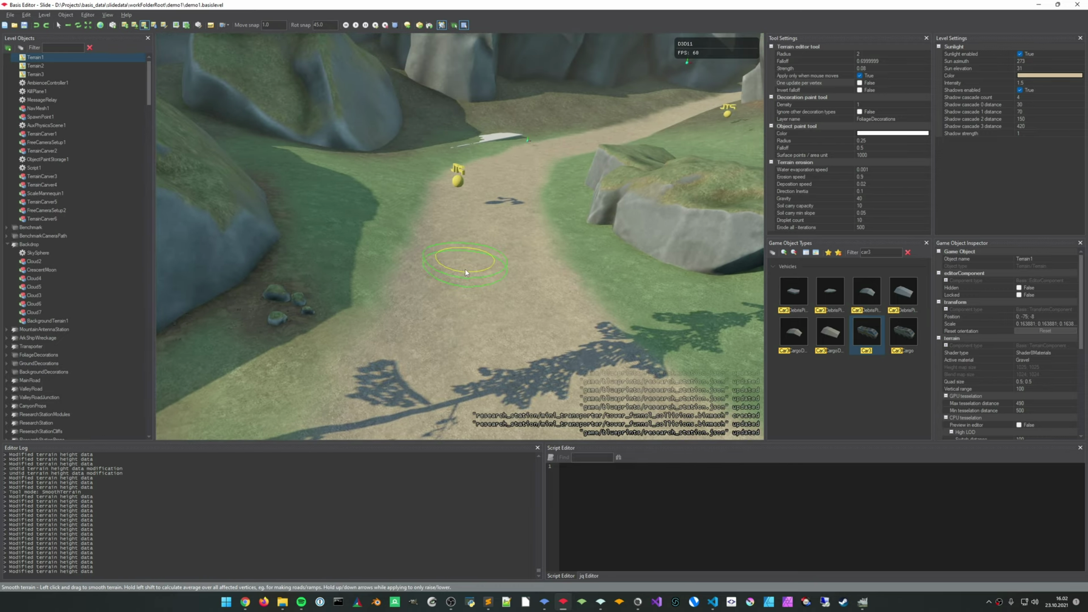
Rework the height along the road's edges before the junction with raise/lower strokes, and smooth them at strength 0.05
key("5")
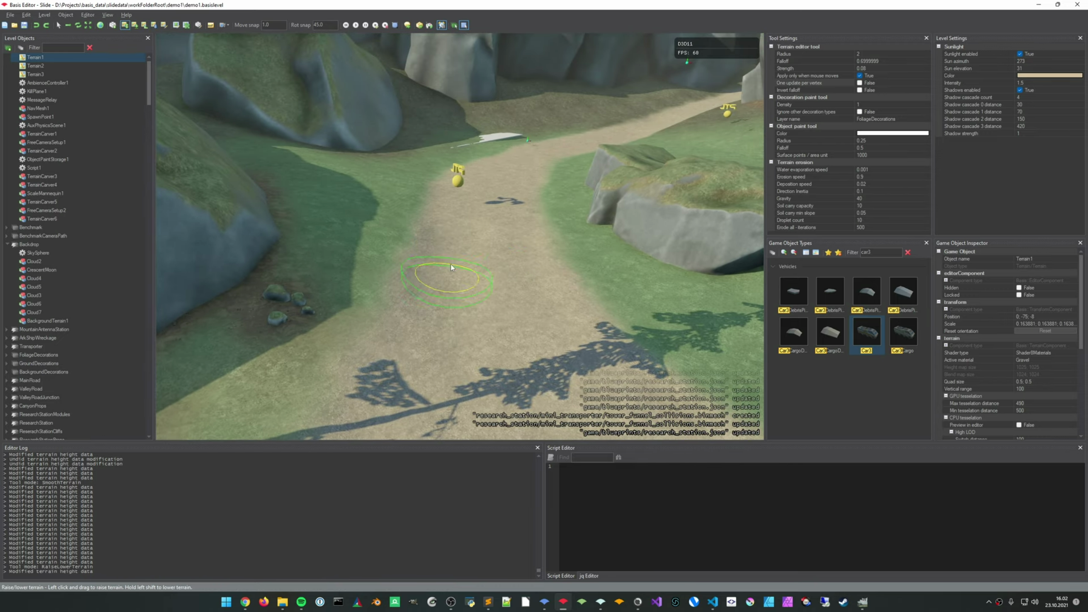
left_click_drag(413, 369, 429, 330)
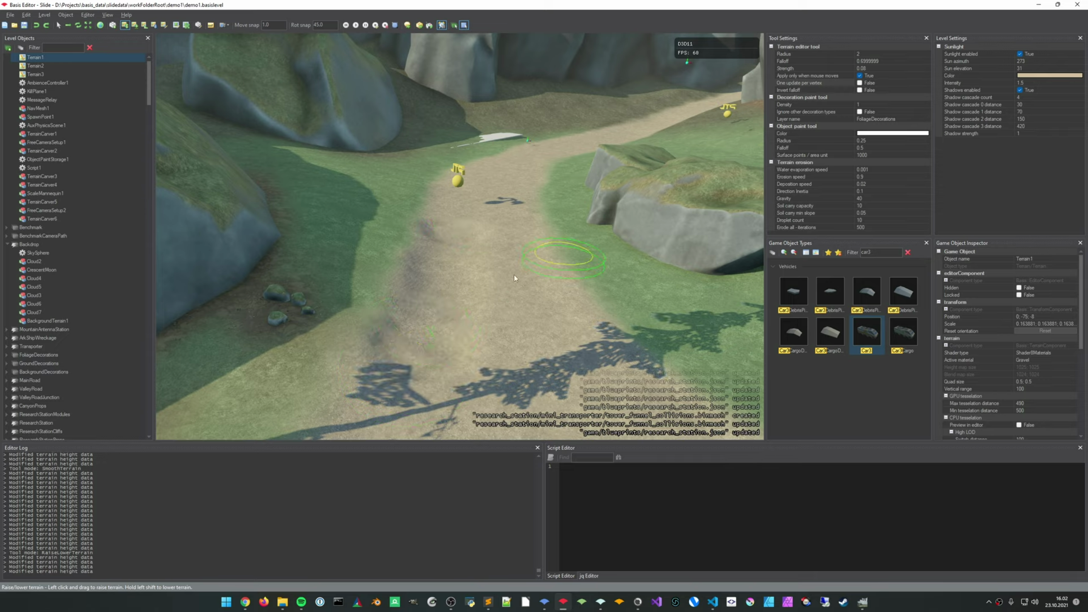
scroll(492, 278, "down", 3)
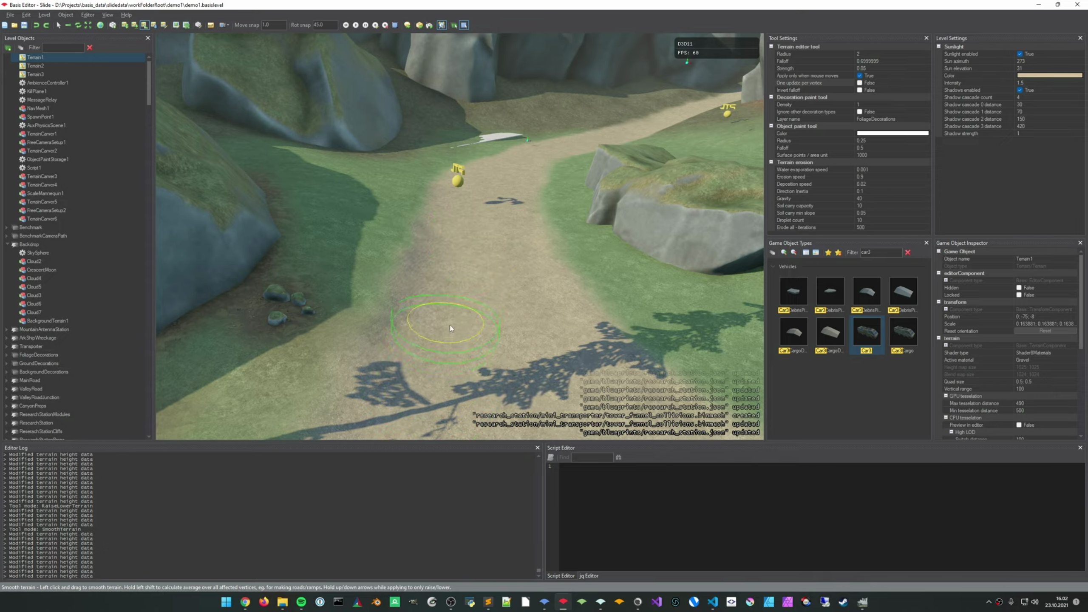
Smooth the terrain across the gravel road where it meets the junction beside the tree
mouse_move(487, 346)
right_mouse_down()
mouse_move(484, 364)
mouse_move(411, 360)
right_mouse_up()
key("s")
mouse_move(617, 205)
right_mouse_down()
mouse_move(612, 232)
mouse_move(641, 240)
right_mouse_up()
key("s")
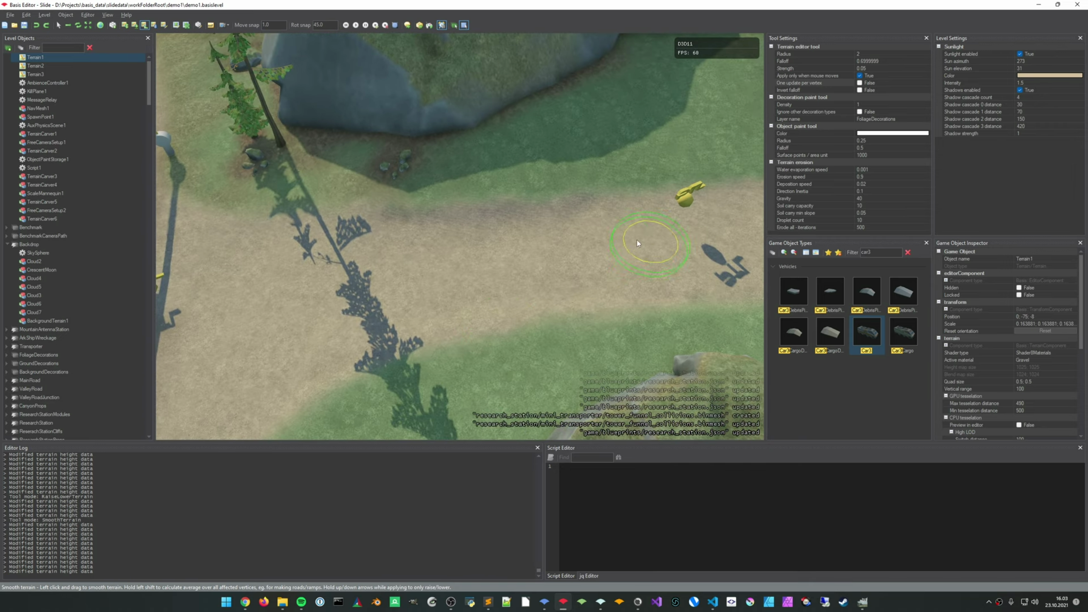
key("d")
left_click_drag(336, 251, 325, 254)
Examine the reshaped roads and the mini transporter's surroundings from several viewpoints, including the view through the launch channel
mouse_move(325, 253)
right_mouse_down()
mouse_move(282, 176)
mouse_move(347, 348)
mouse_move(340, 357)
mouse_move(326, 349)
mouse_move(353, 315)
mouse_move(321, 330)
mouse_move(386, 360)
mouse_move(302, 289)
right_mouse_up()
key("s")
key("w")
key("s")
key("a")
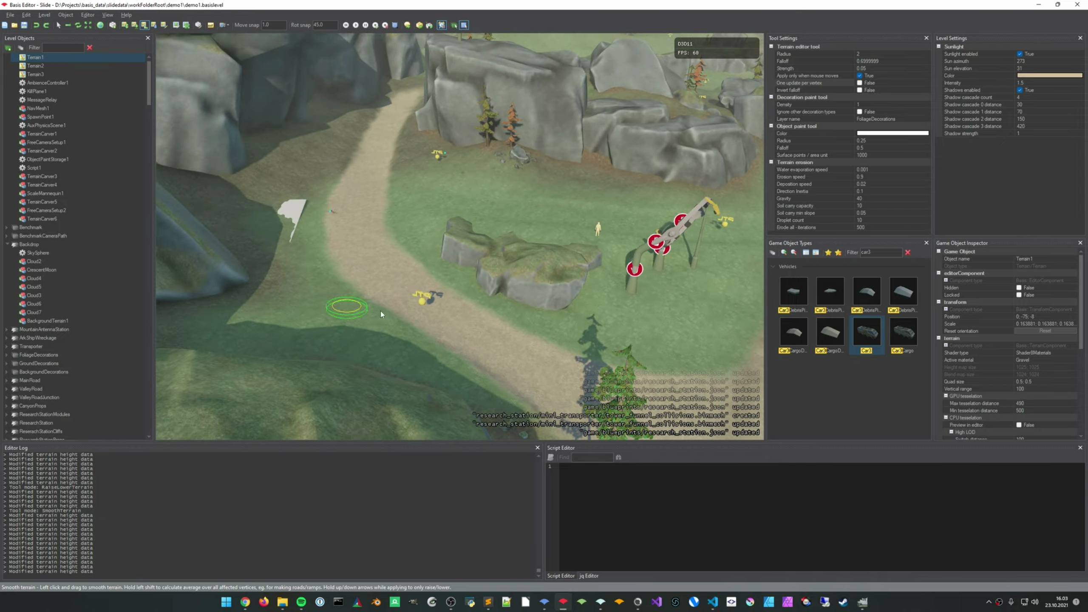
middle_click_drag(422, 309, 334, 255)
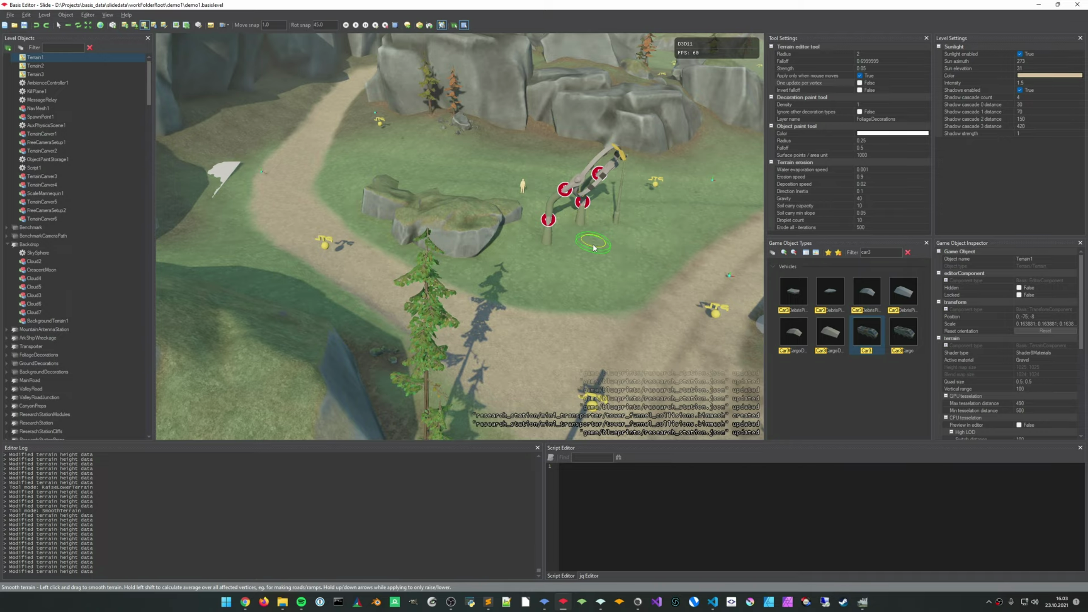
mouse_move(604, 243)
right_mouse_down()
mouse_move(561, 240)
mouse_move(548, 189)
mouse_move(574, 265)
mouse_move(596, 250)
right_mouse_up()
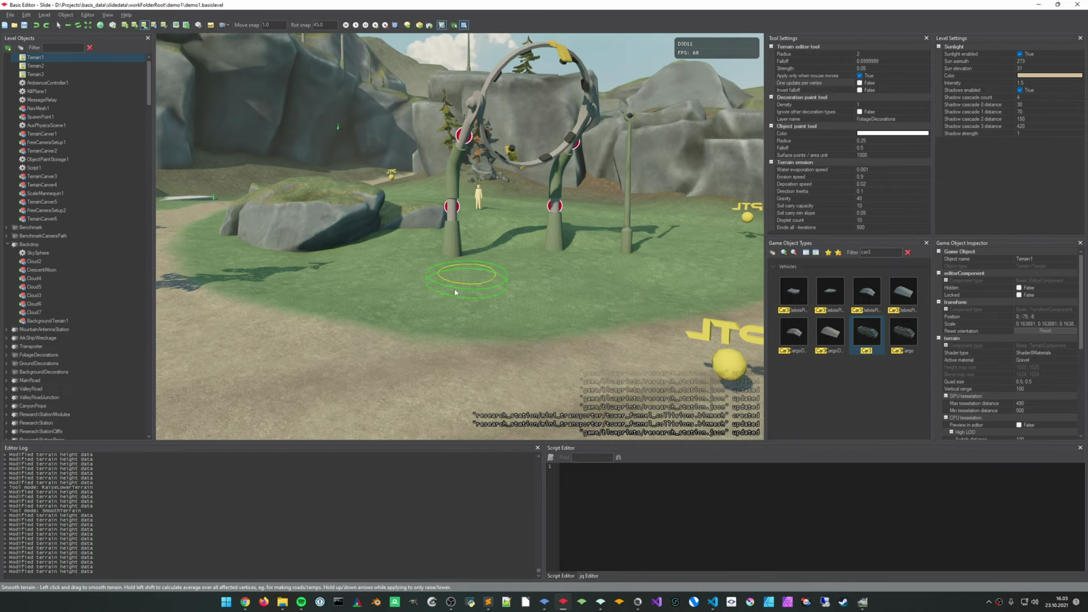
key("d")
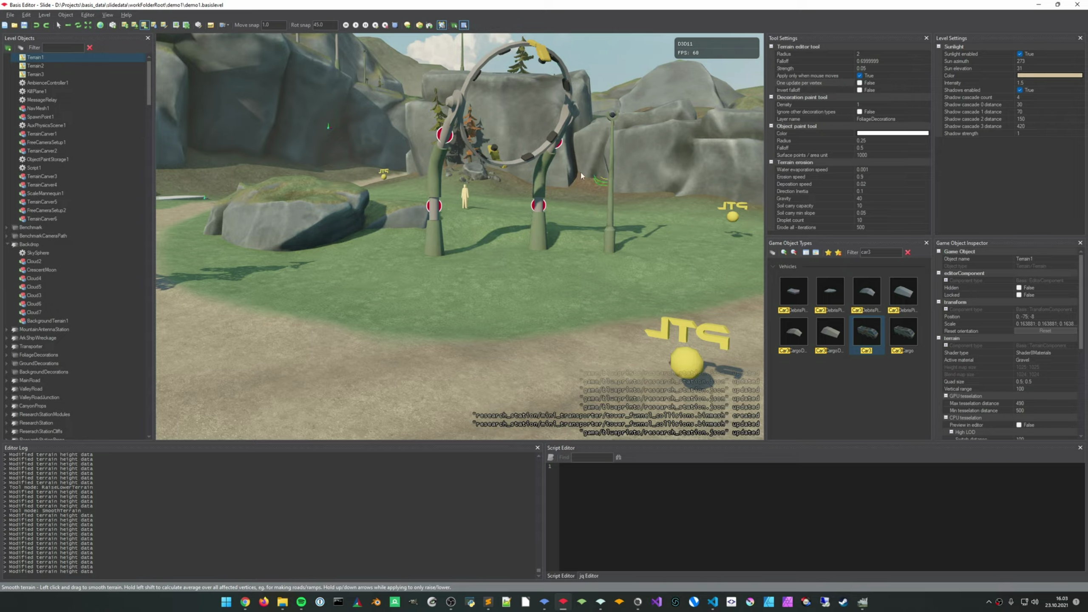
mouse_move(686, 243)
right_mouse_down()
mouse_move(617, 262)
mouse_move(685, 278)
mouse_move(685, 244)
mouse_move(672, 274)
mouse_move(655, 253)
mouse_move(659, 283)
mouse_move(592, 296)
right_mouse_up()
middle_click_drag(505, 335, 549, 214)
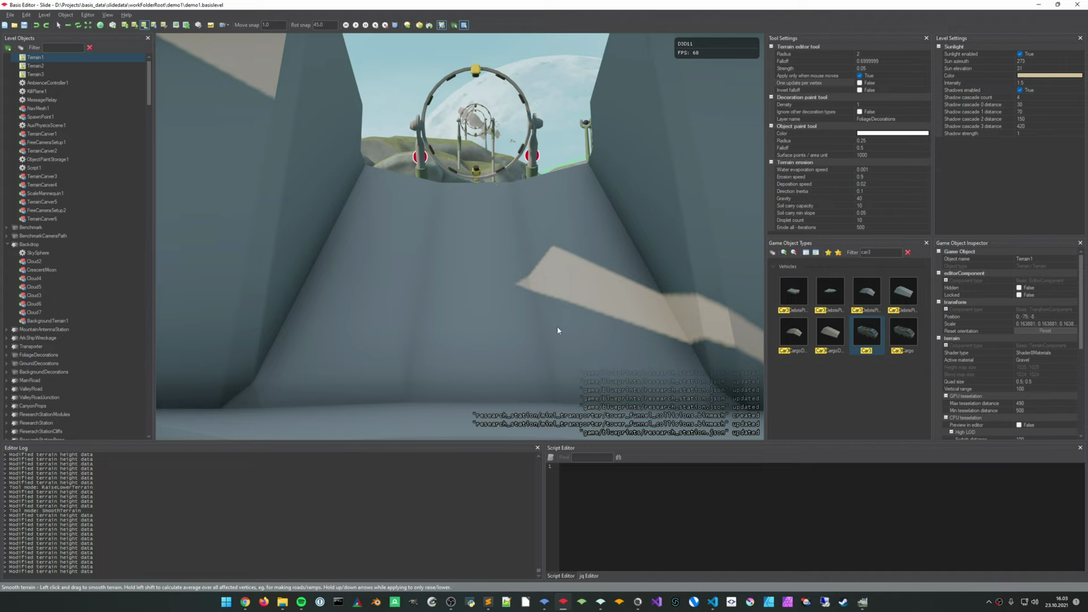
mouse_move(557, 330)
right_mouse_down()
mouse_move(556, 304)
mouse_move(548, 356)
mouse_move(546, 339)
right_mouse_up()
middle_click_drag(510, 349, 567, 346)
mouse_move(535, 335)
right_mouse_down()
mouse_move(557, 337)
mouse_move(537, 335)
mouse_move(537, 348)
right_mouse_up()
Try duplicating the grassy cliff rock beside the transporter and moving the copy next to the ring's supports
key("Escape")
left_click(282, 280)
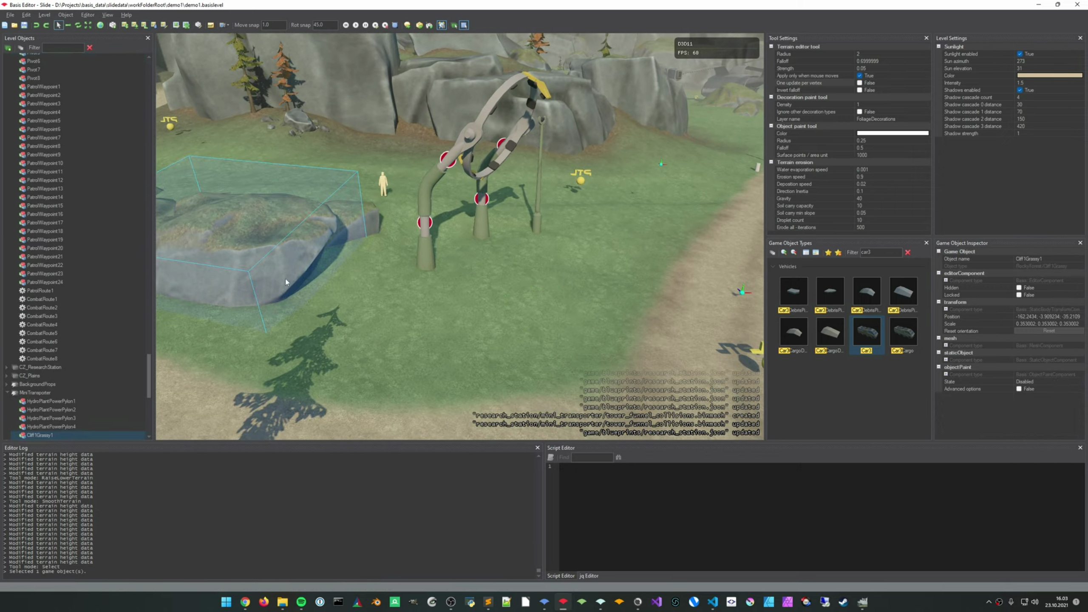
middle_click_drag(378, 322, 407, 320)
key("w")
key("x")
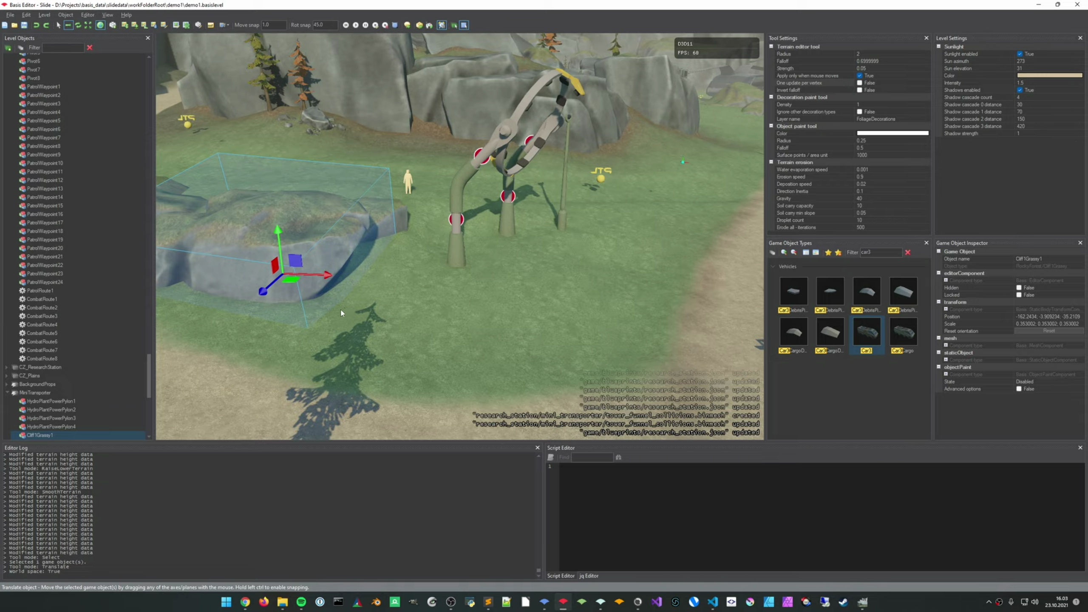
left_click_drag(291, 285, 605, 333)
Review the duplicated grassy cliff rock's placement, reselect it and delete it
key("Escape")
right_click_drag(605, 333, 643, 317)
key("w")
right_click_drag(398, 296, 487, 347)
key("s")
key("w")
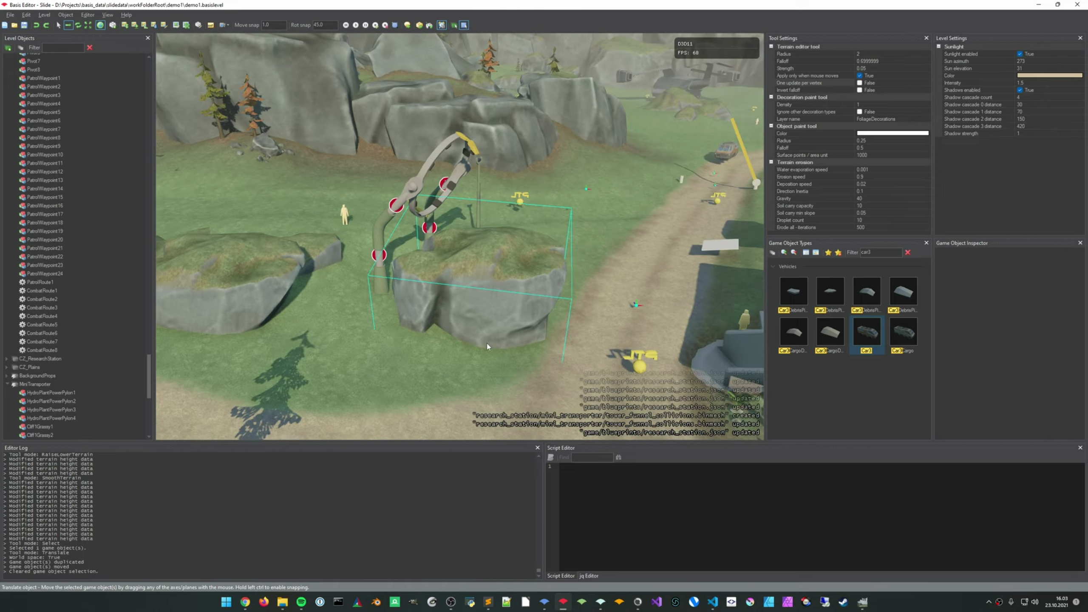
key("ctrl+z")
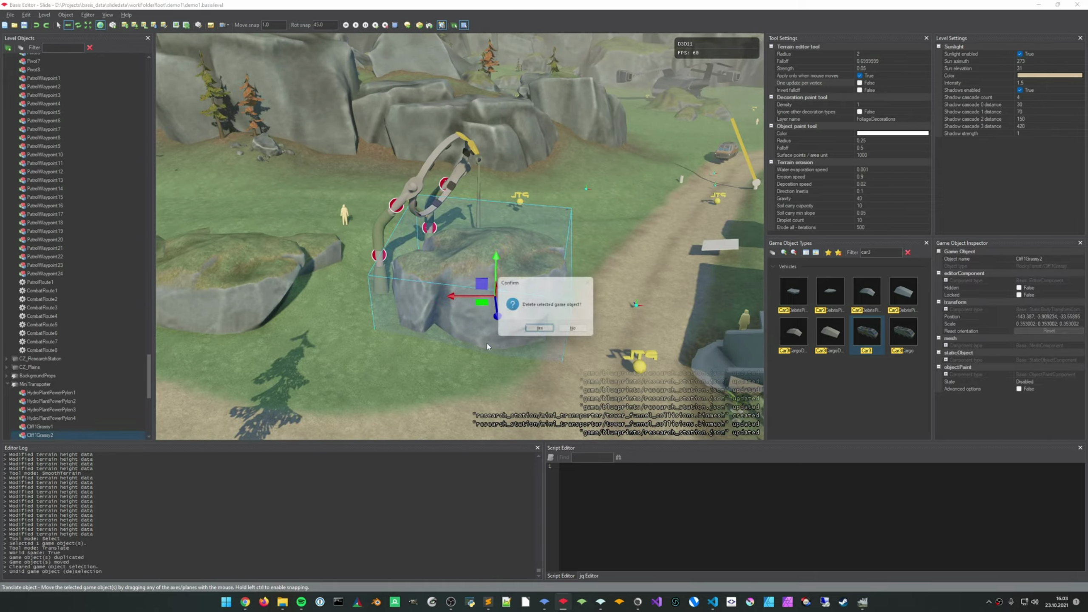
key("Return")
Examine the grass patch around the transporter ring, the nearby building and the rocks for open areas
right_click_drag(510, 362, 441, 283)
right_click_drag(599, 263, 558, 317)
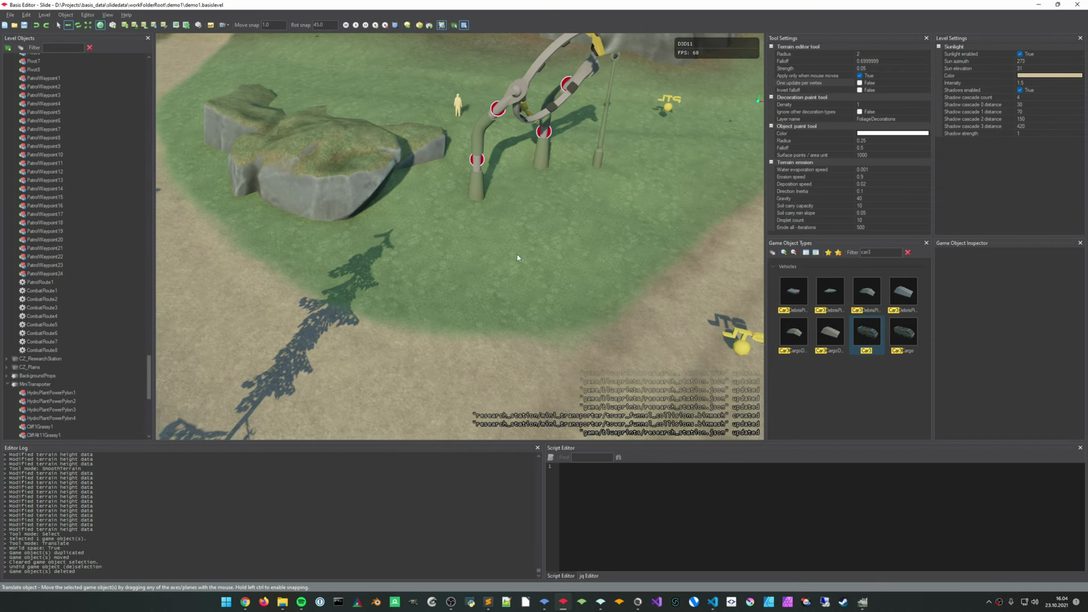
right_click_drag(517, 254, 544, 218)
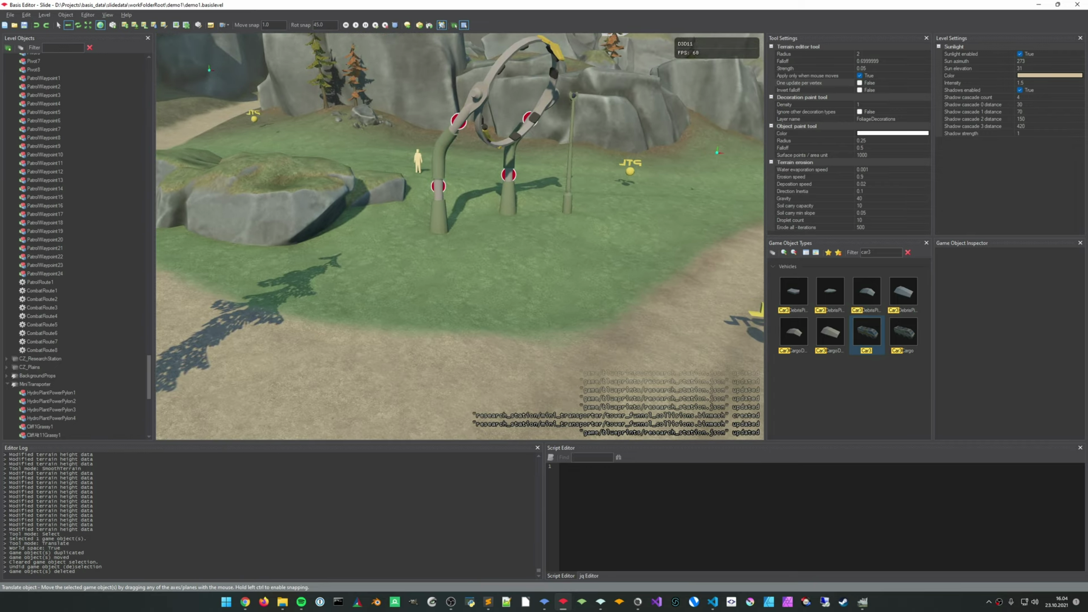
right_click_drag(565, 305, 703, 288)
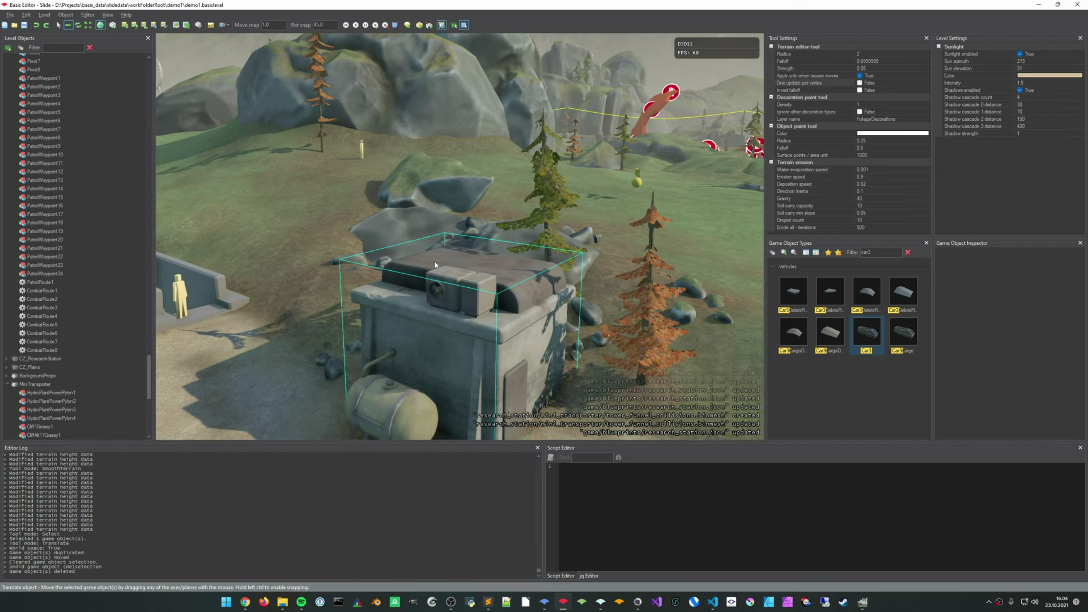
right_click_drag(435, 264, 409, 300)
left_click(571, 296)
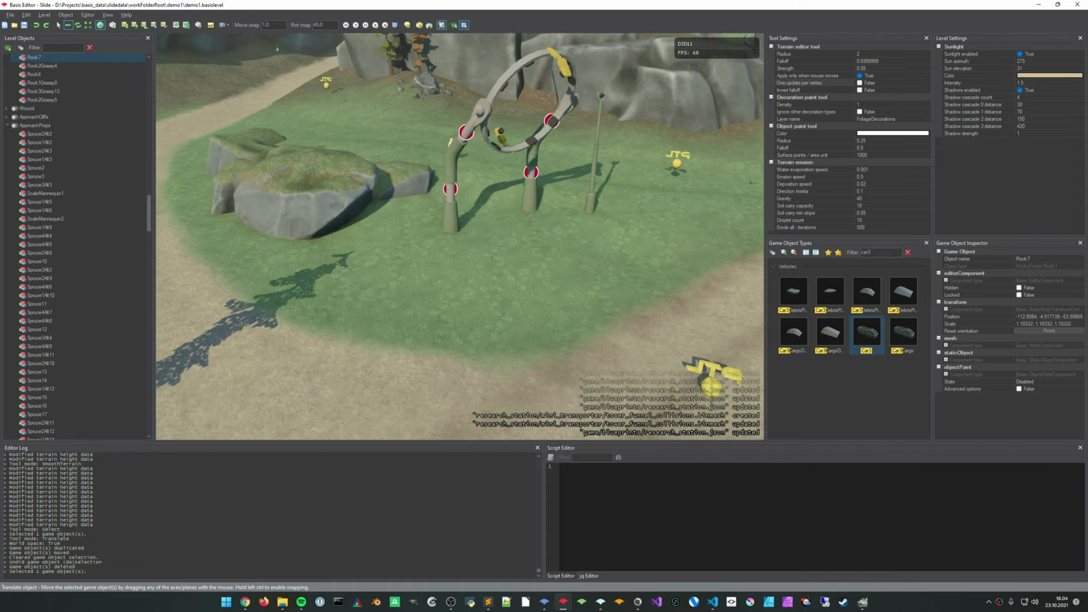
right_click_drag(509, 296, 538, 266)
right_click_drag(534, 223, 506, 221)
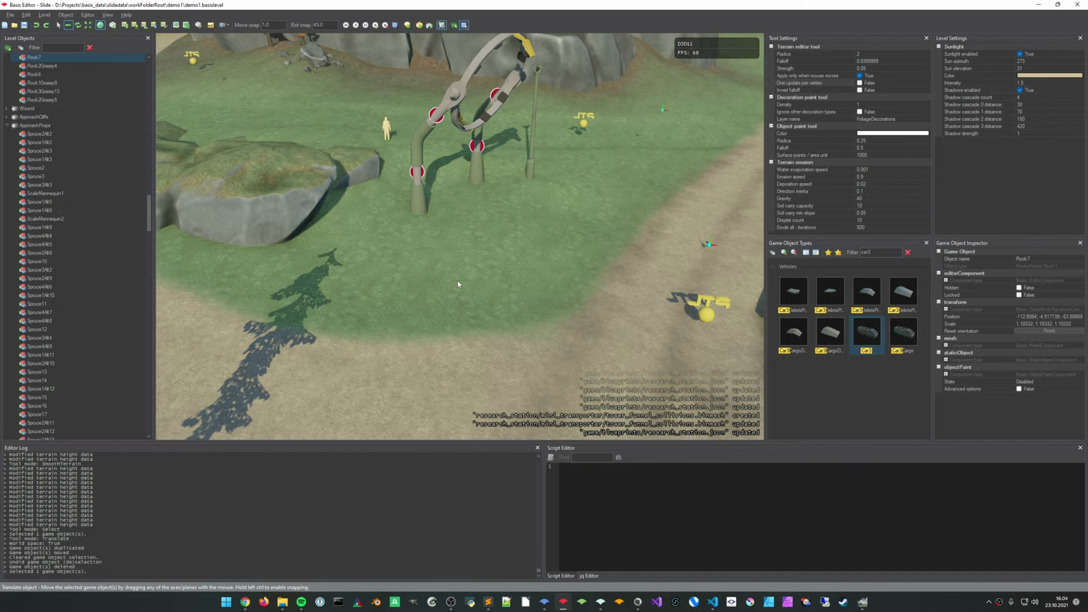
right_click_drag(457, 281, 421, 237)
key("w")
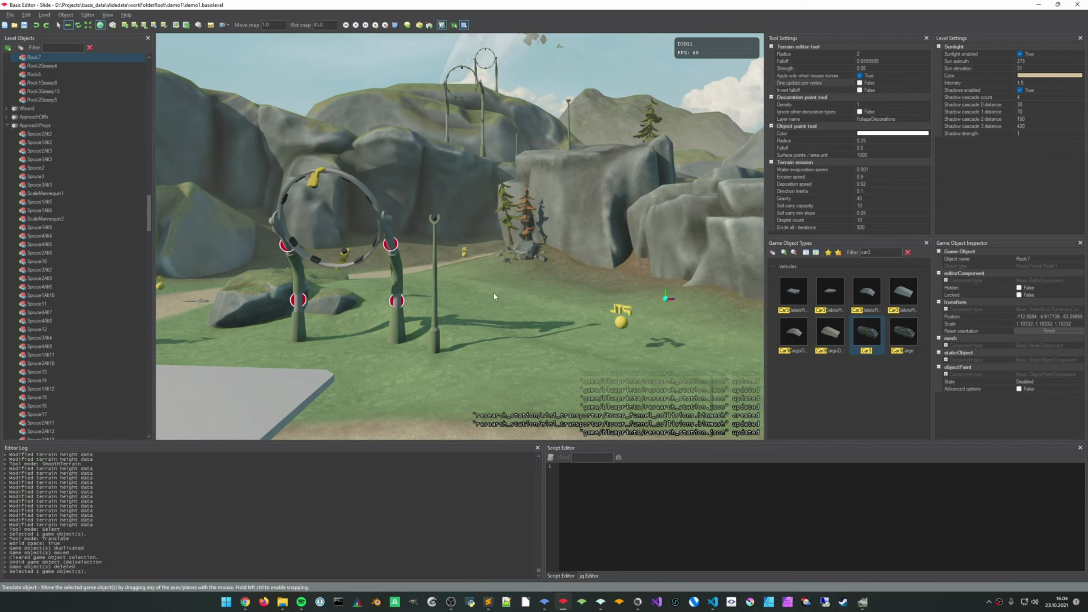
Inspect the power pylon beside the transporter ring and the terrain leading toward the research station
left_click(436, 299)
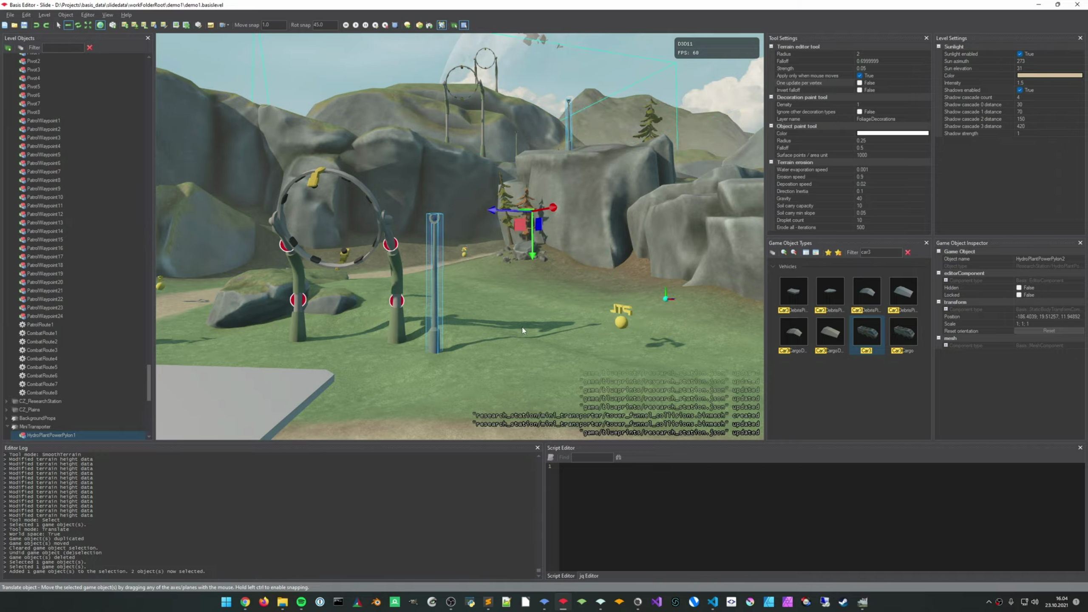
left_click(513, 314)
right_click_drag(514, 313, 349, 302)
key("w")
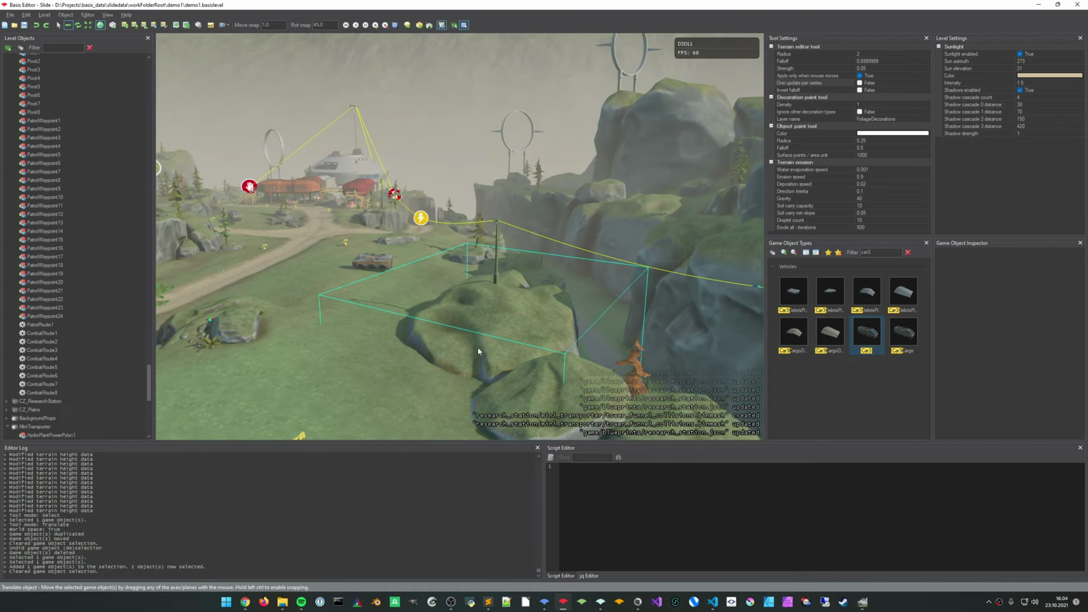
Save the level, launch it in the game and mute the sound with the console command audio.mastervolume = 0
key("F5")
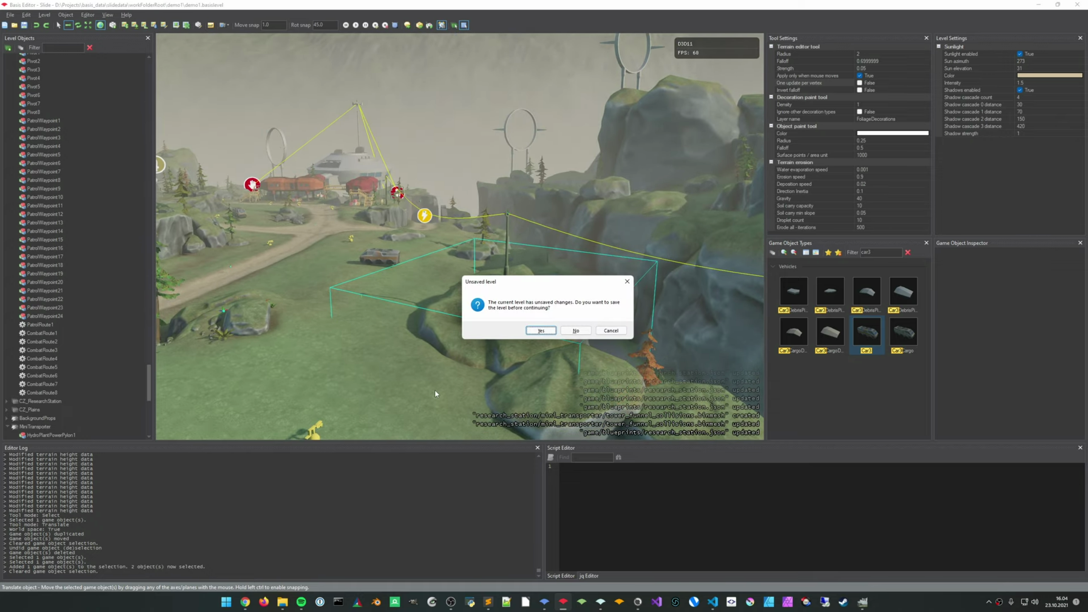
key("Return")
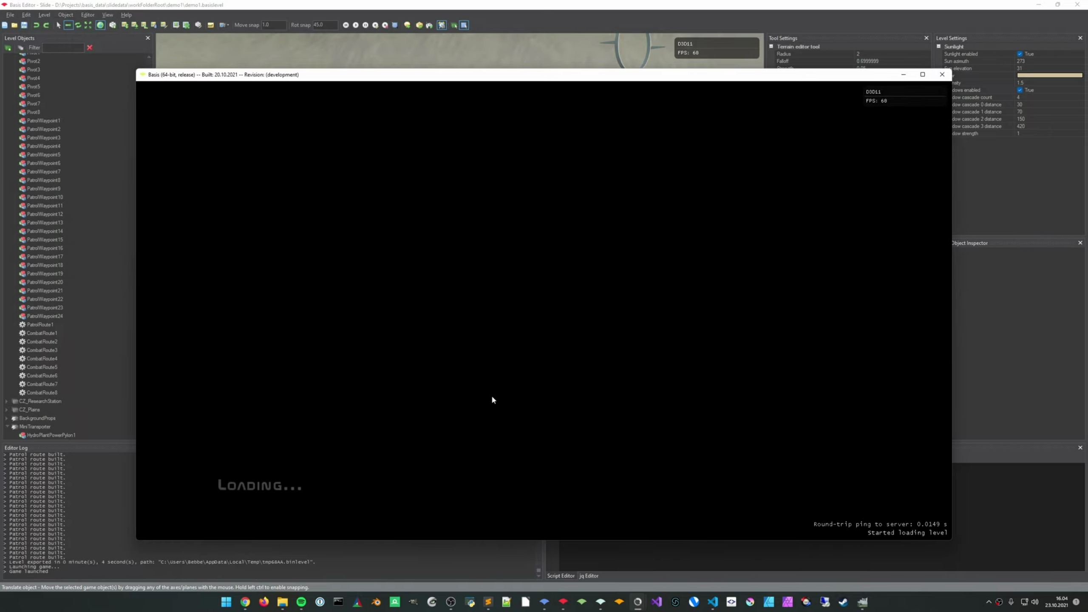
key("grave")
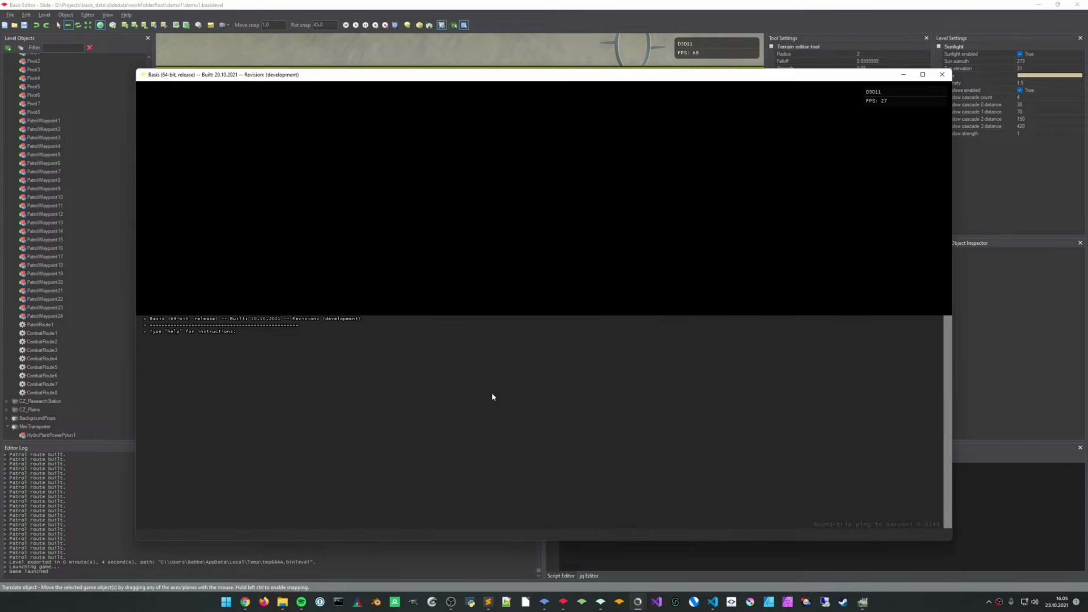
type("audio.mastervolume = 0")
key("Return")
key("grave")
Switch to the free camera and survey the valley road and power line from the start area past the crashed ship
key("c")
key("w")
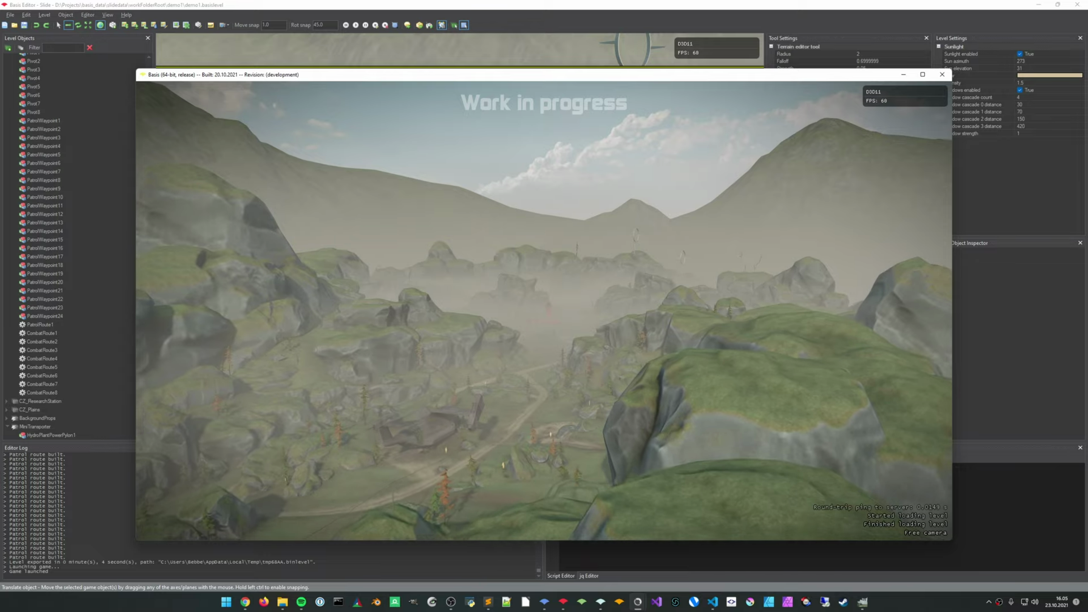
key("w")
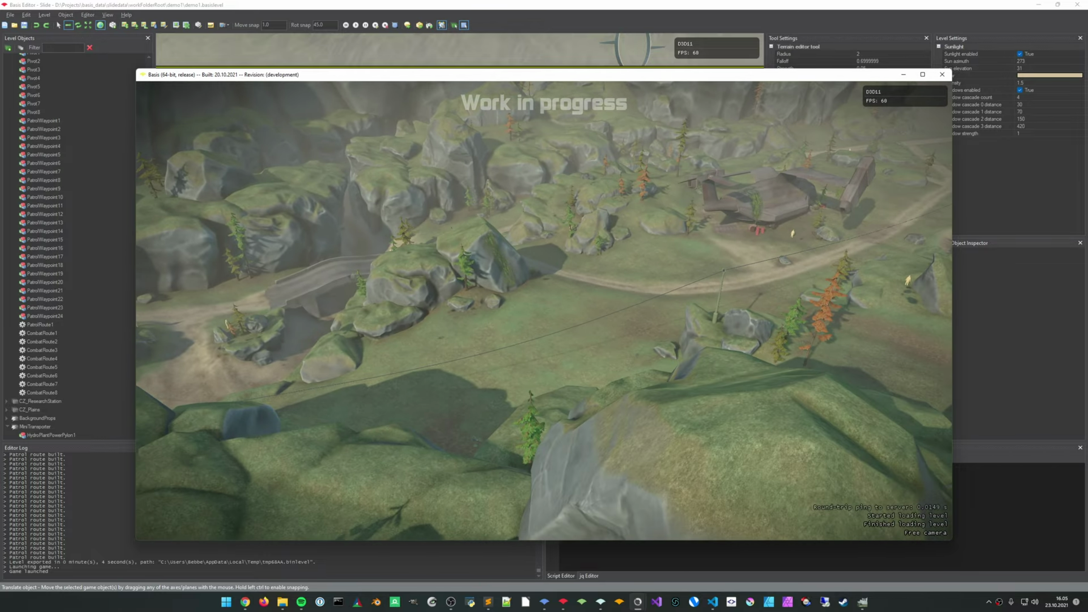
key("w")
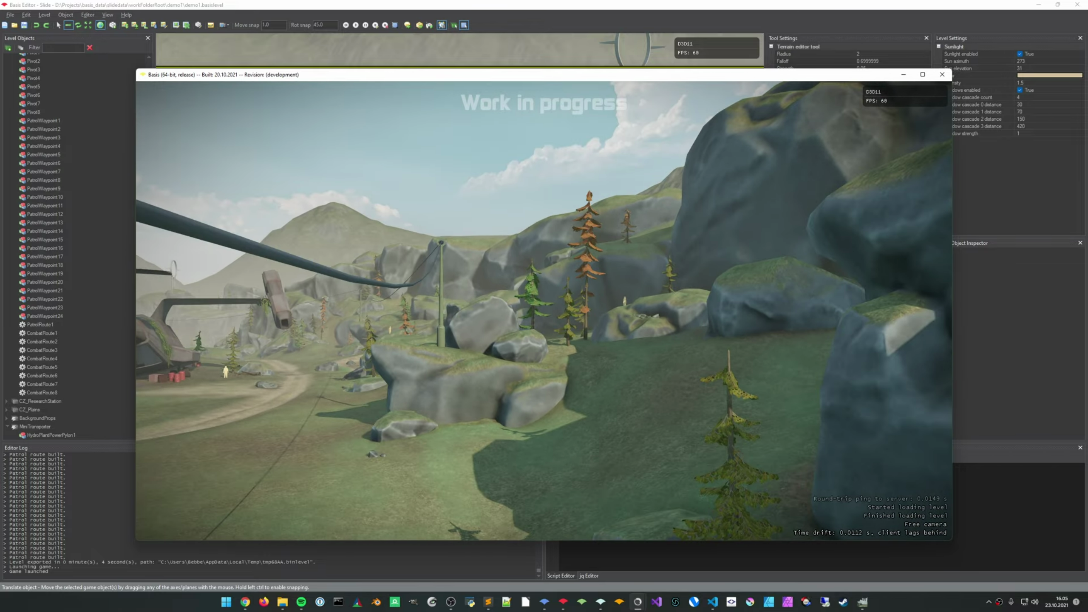
key("a")
key("a")
key("w")
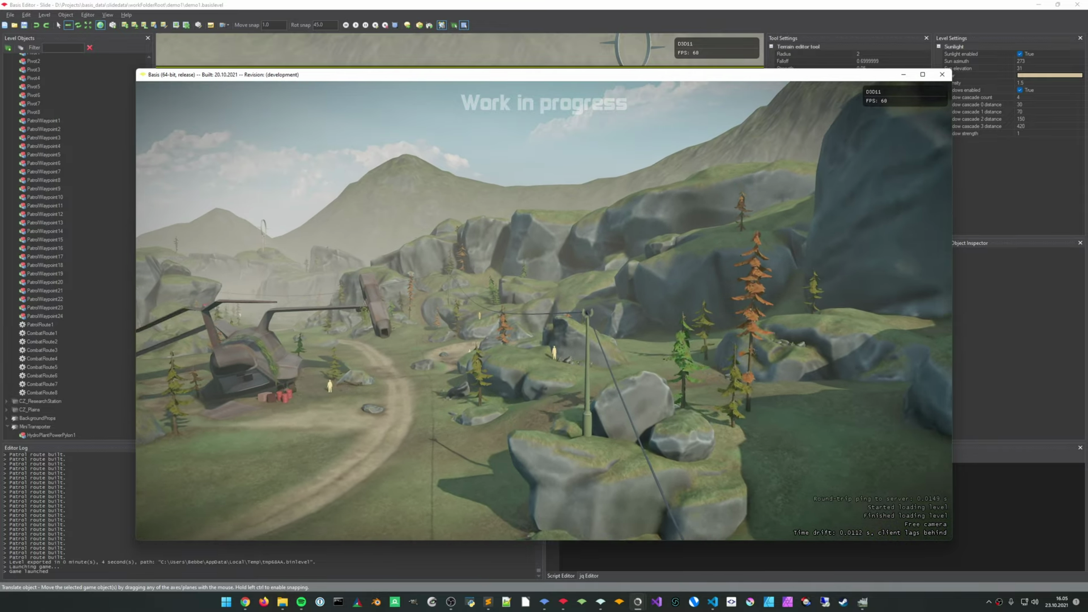
key("w")
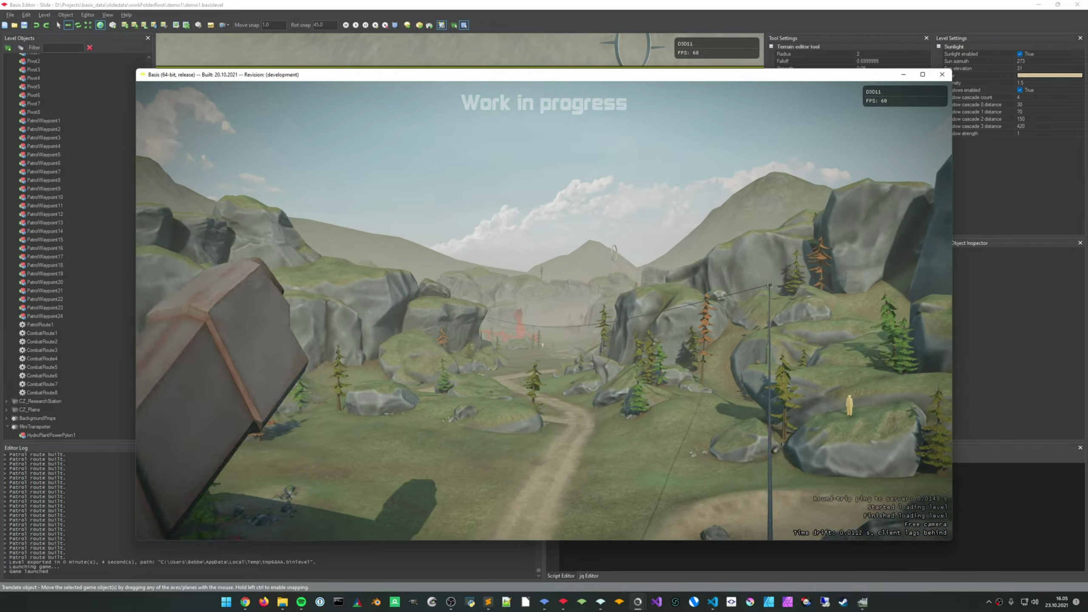
key("w")
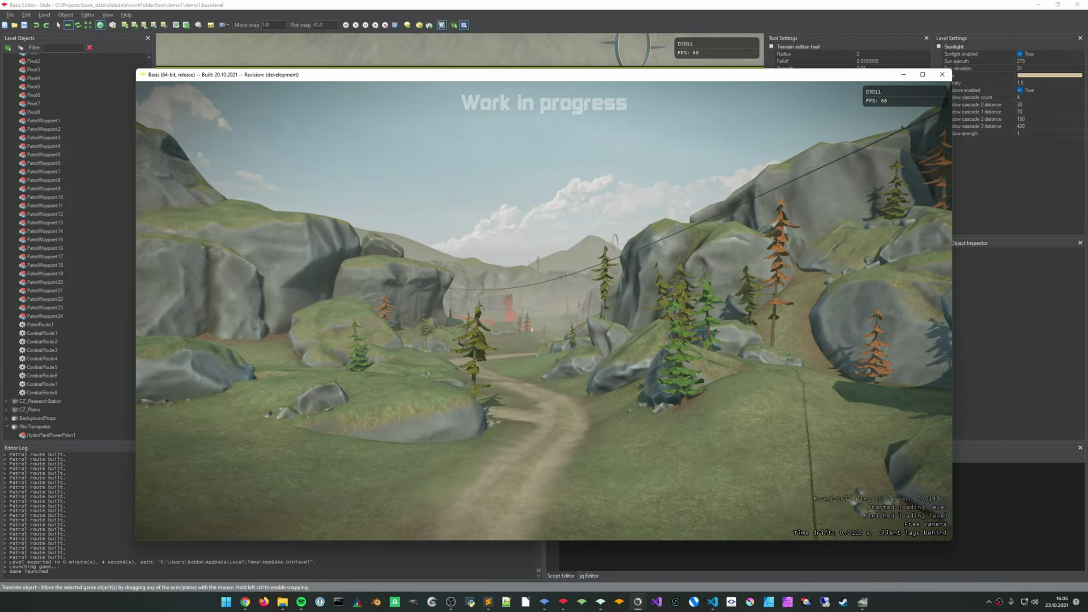
key("a")
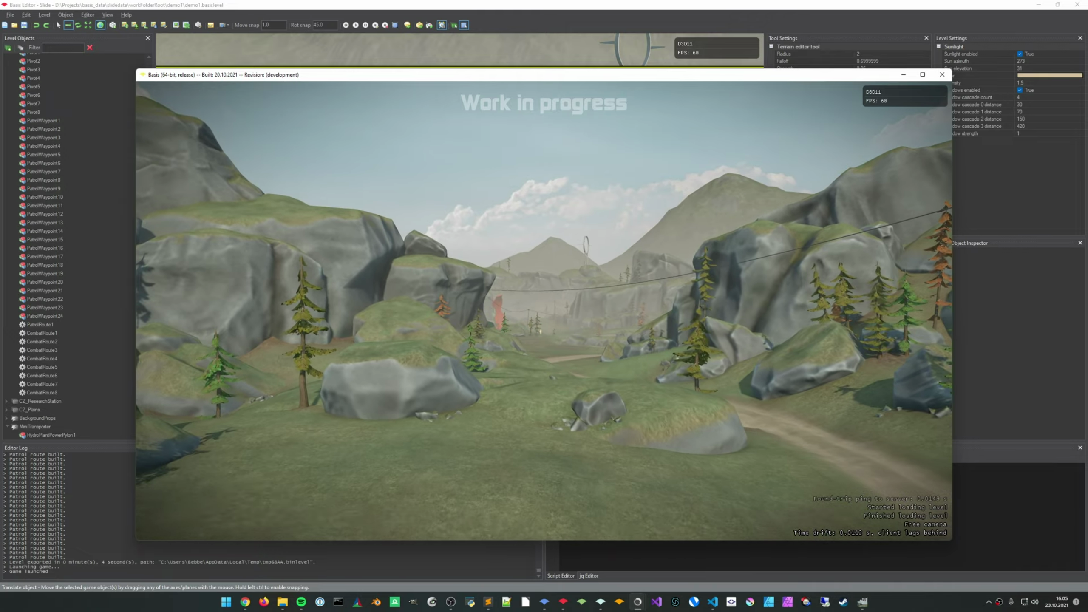
key("w")
key("w")
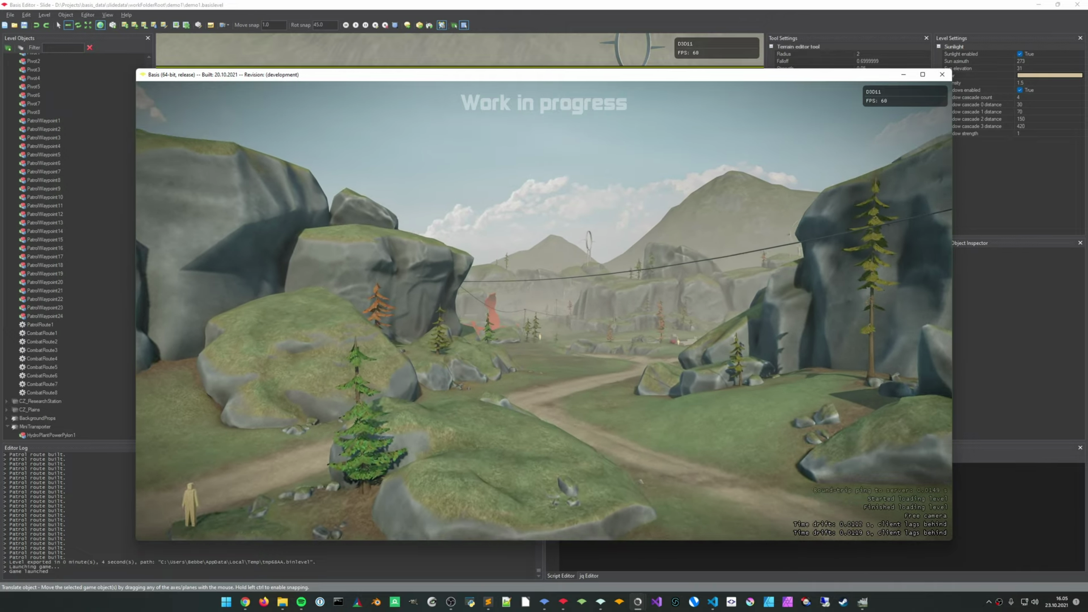
key("w")
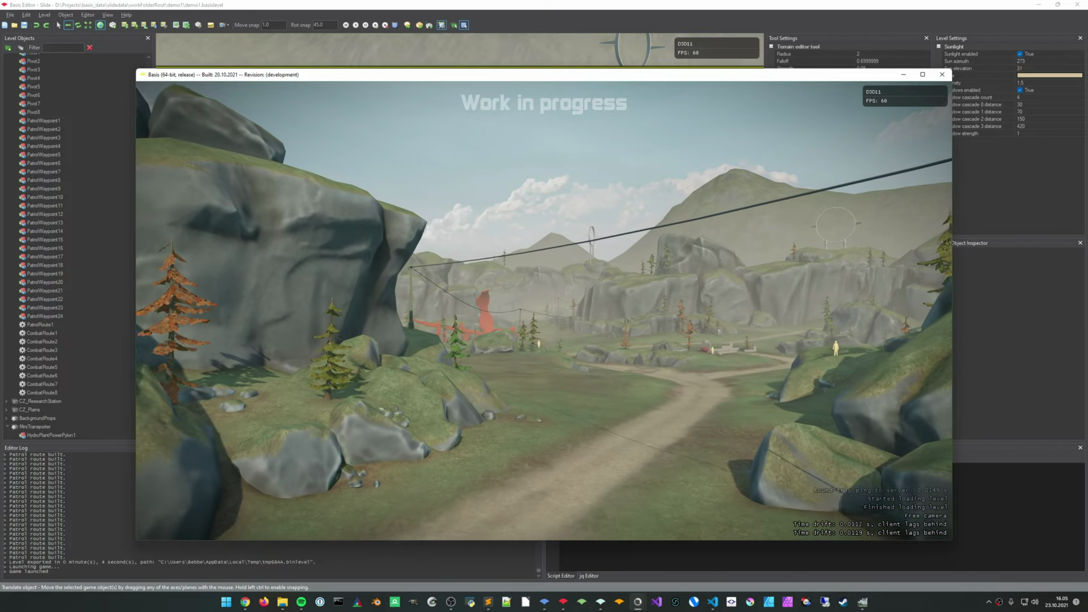
key("w")
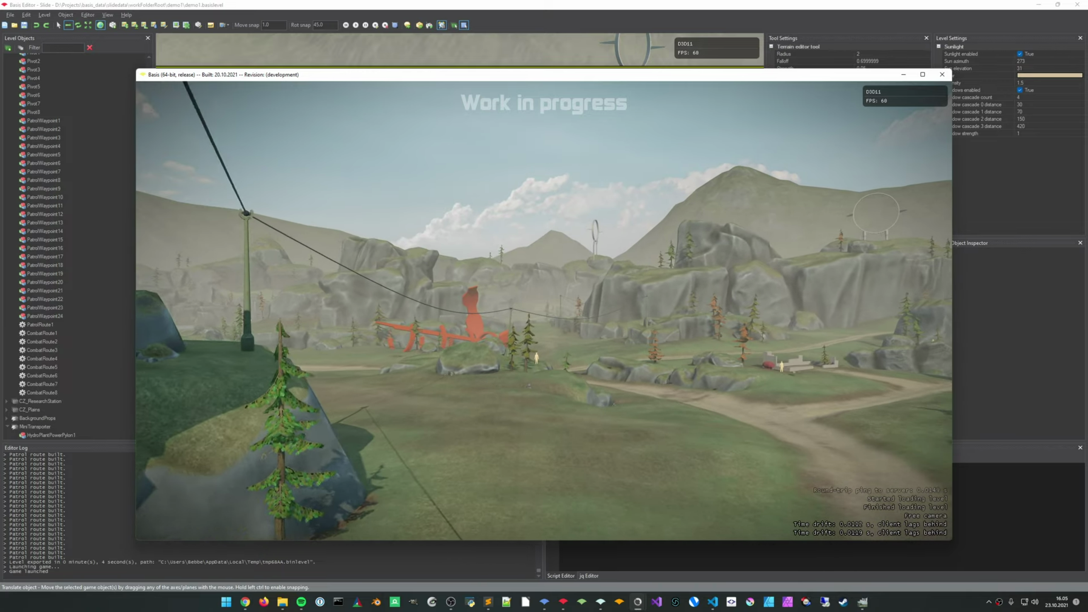
Examine the landscape around the orange placeholder structure and the approach to the research station
key("a")
key("w")
key("a")
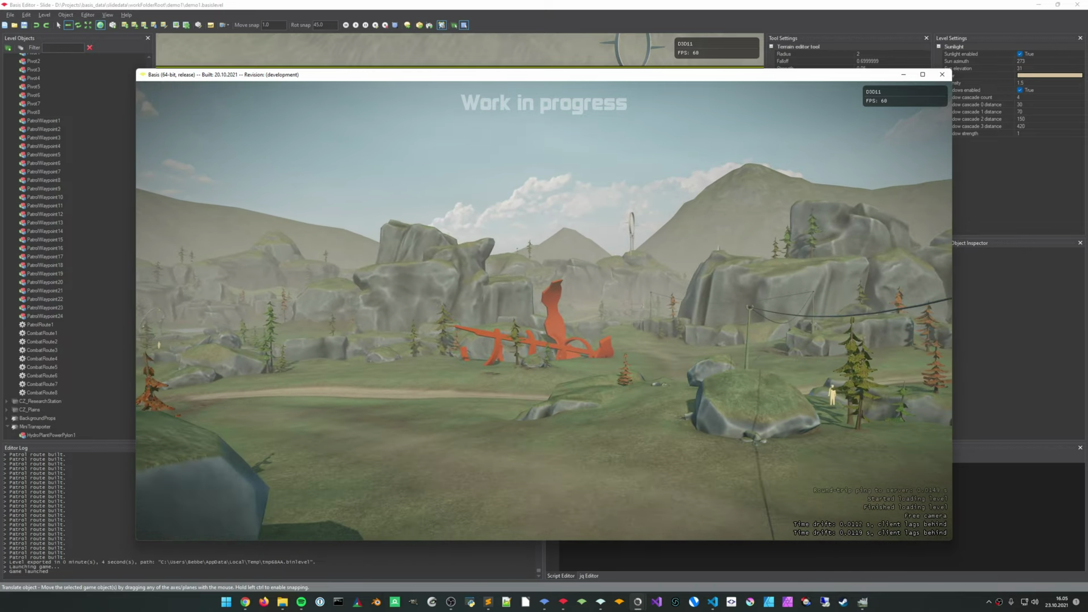
key("w")
key("a")
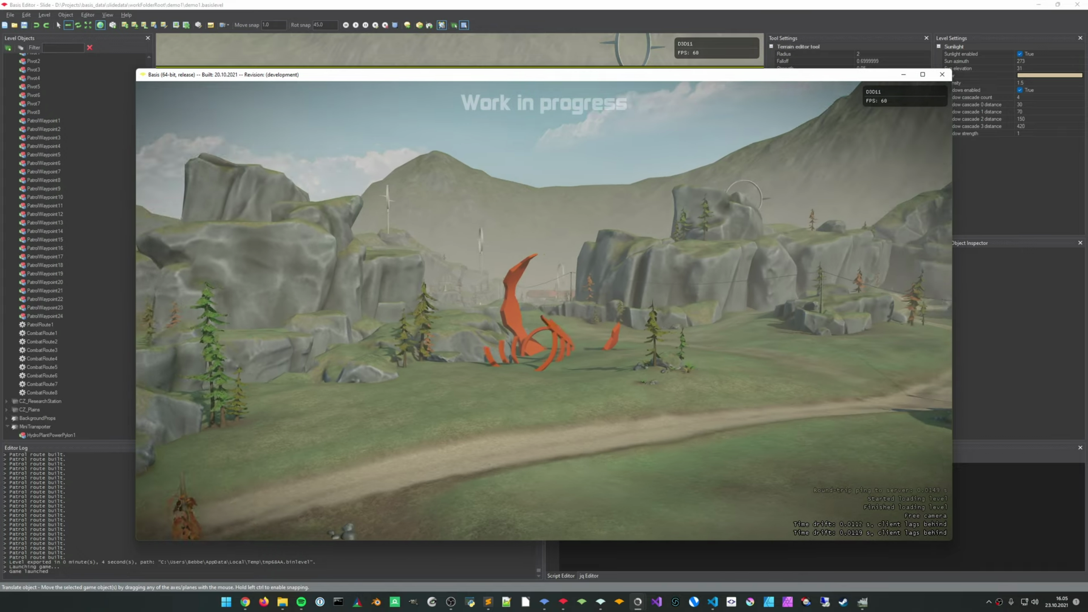
key("w")
key("a")
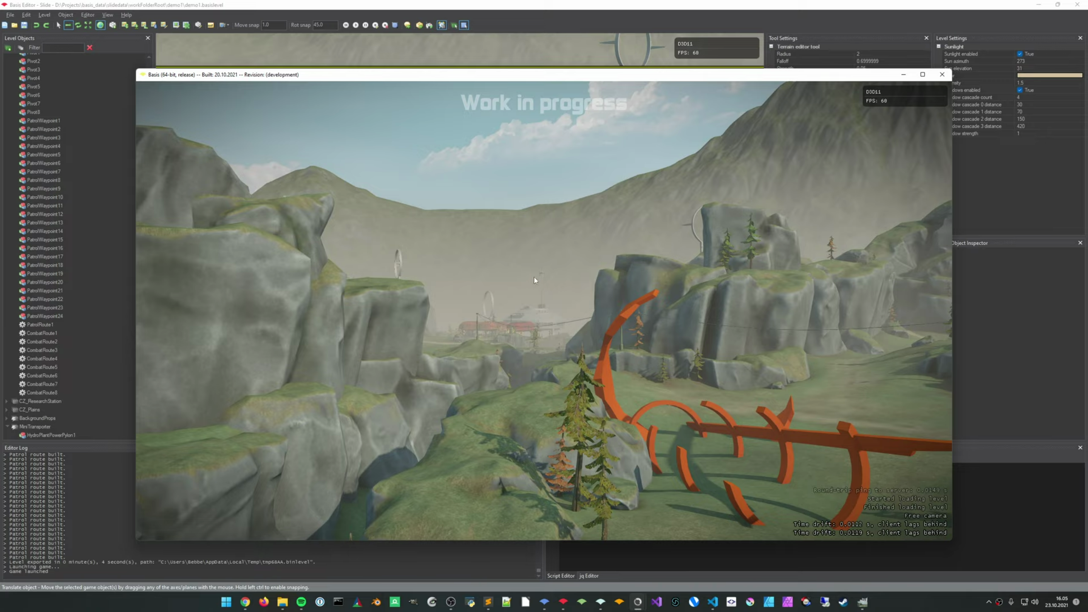
key("w")
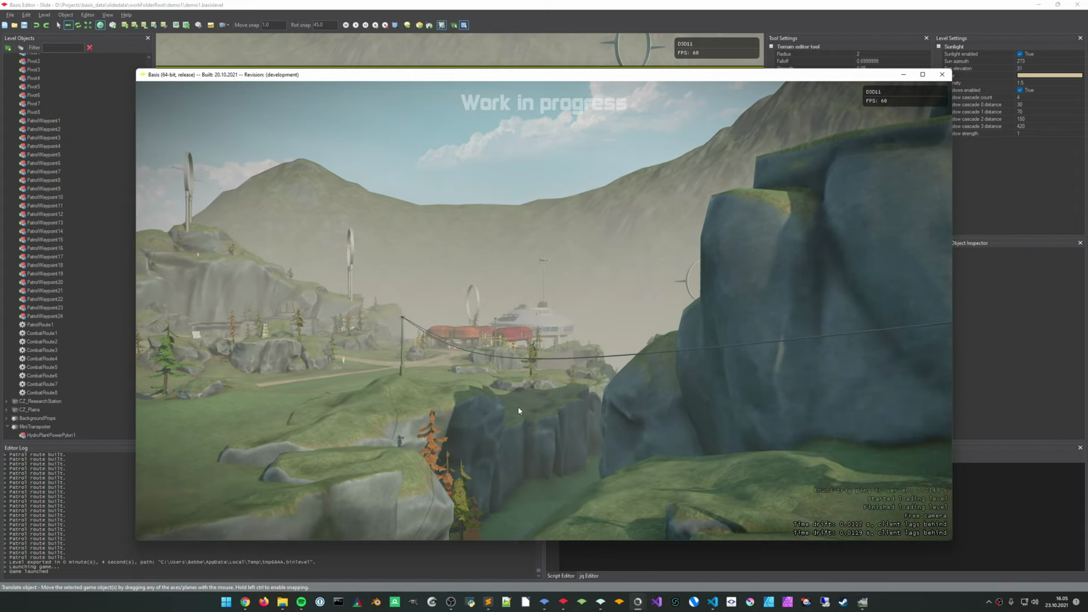
key("w")
key("a")
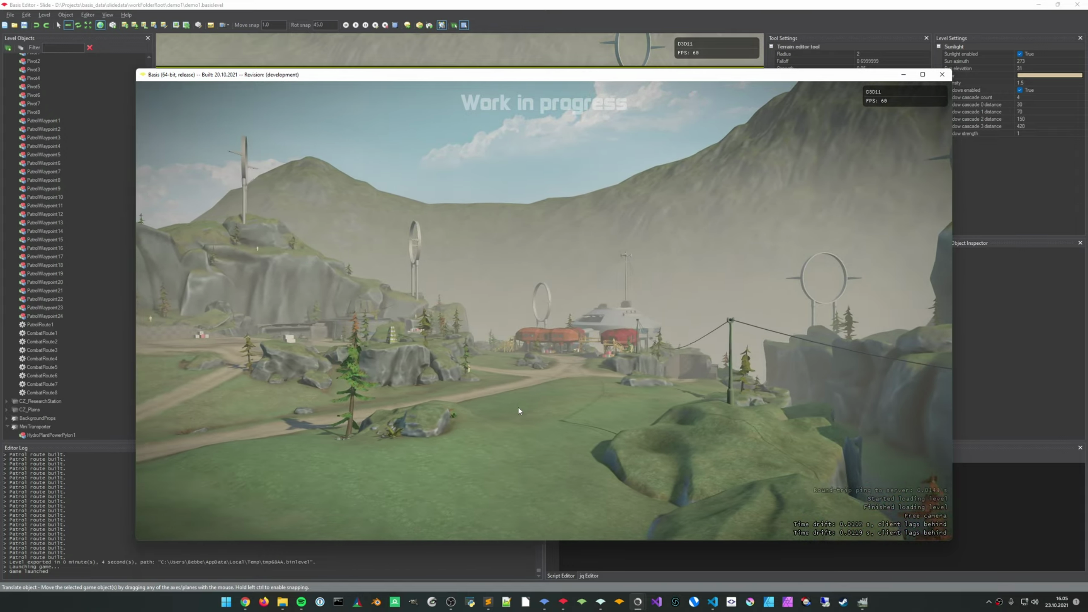
key("a")
Examine the roofed building, the gravel road and the grass around the mini transporter ring in the running game
right_click_drag(519, 408, 468, 362)
key("w")
key("w")
key("w")
key("w")
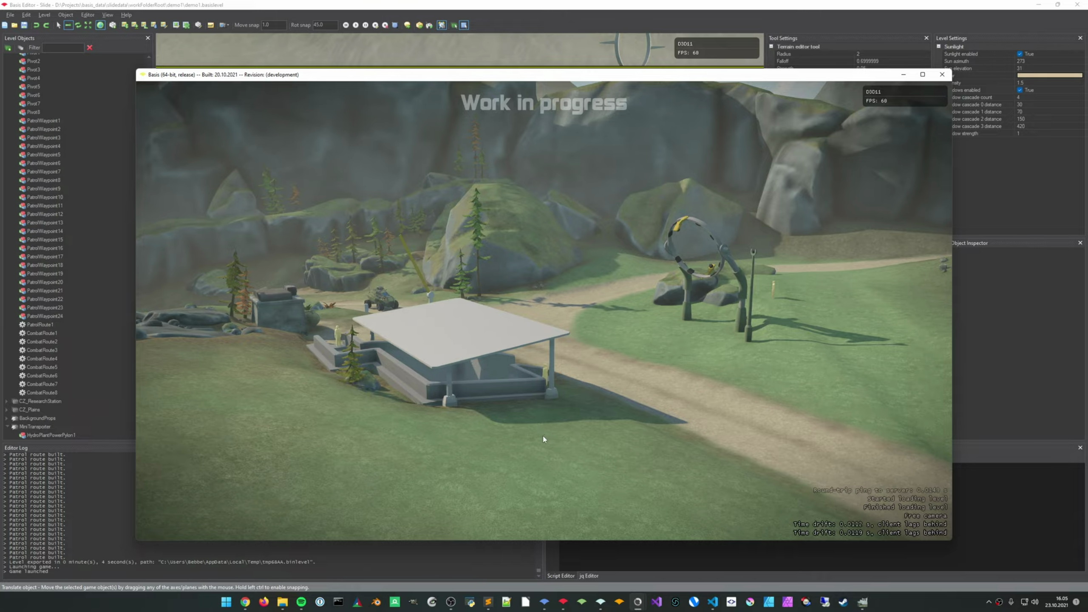
key("d")
key("w")
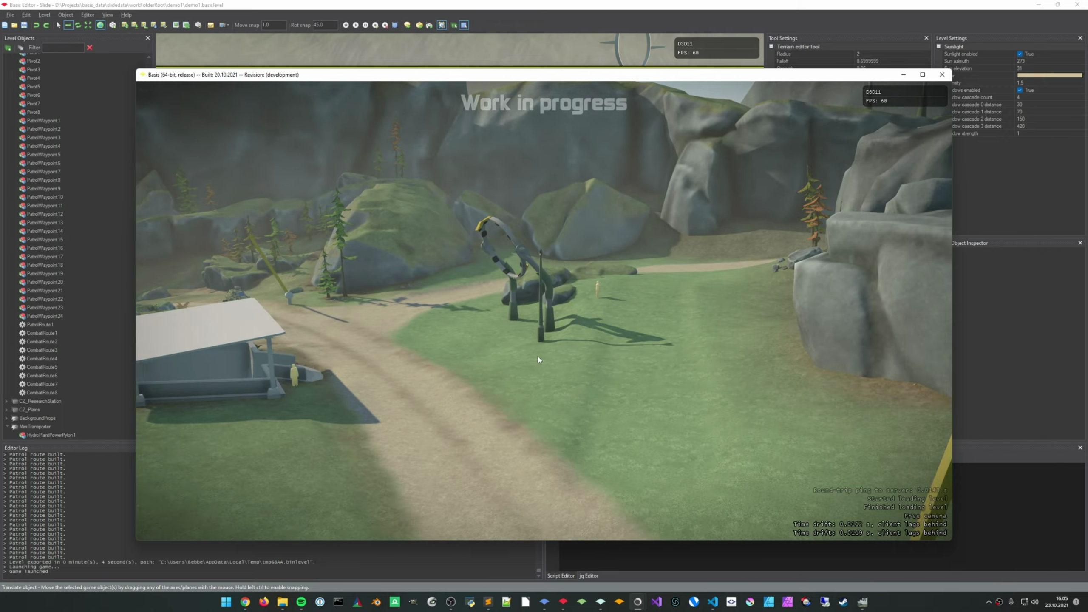
key("a")
key("s")
right_click_drag(682, 380, 882, 279)
key("w")
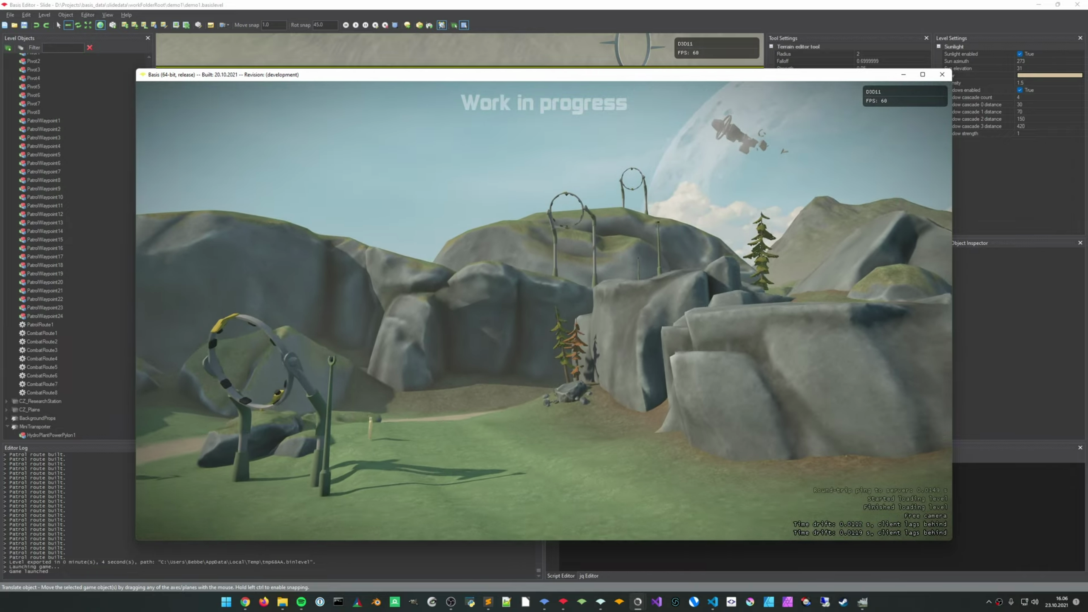
Follow the transporter's route up the cliff and inspect the upper rings and power pylons
key("w")
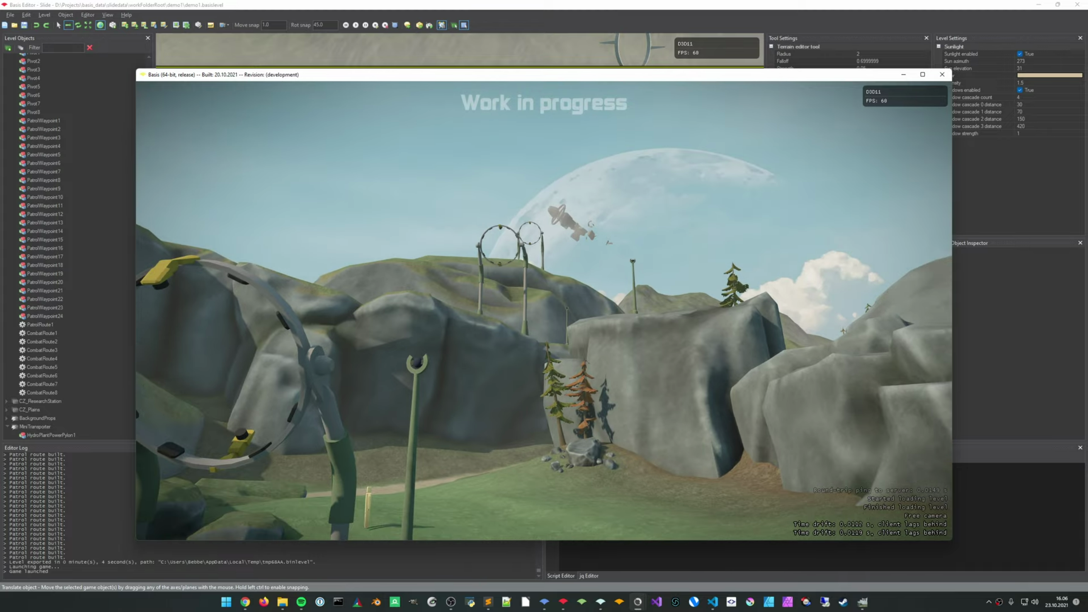
key("a")
key("a")
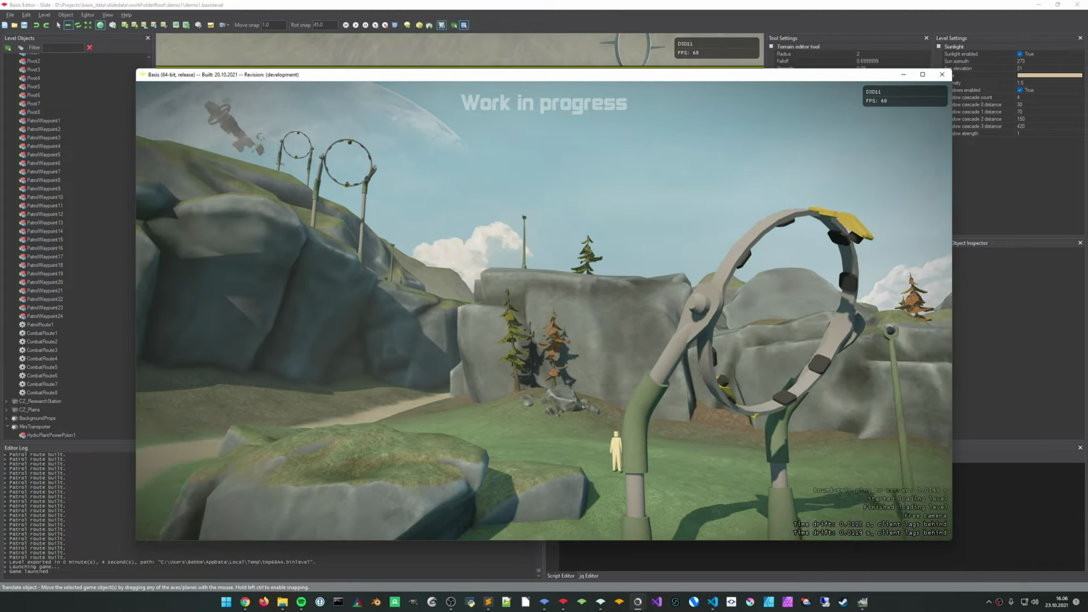
key("w")
key("w")
key("d")
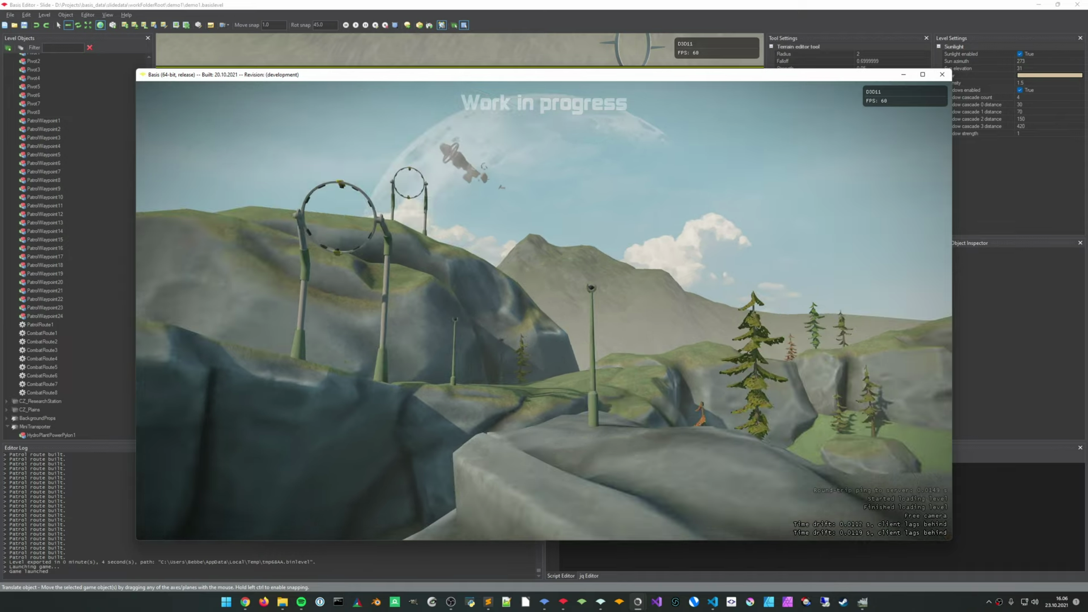
key("d")
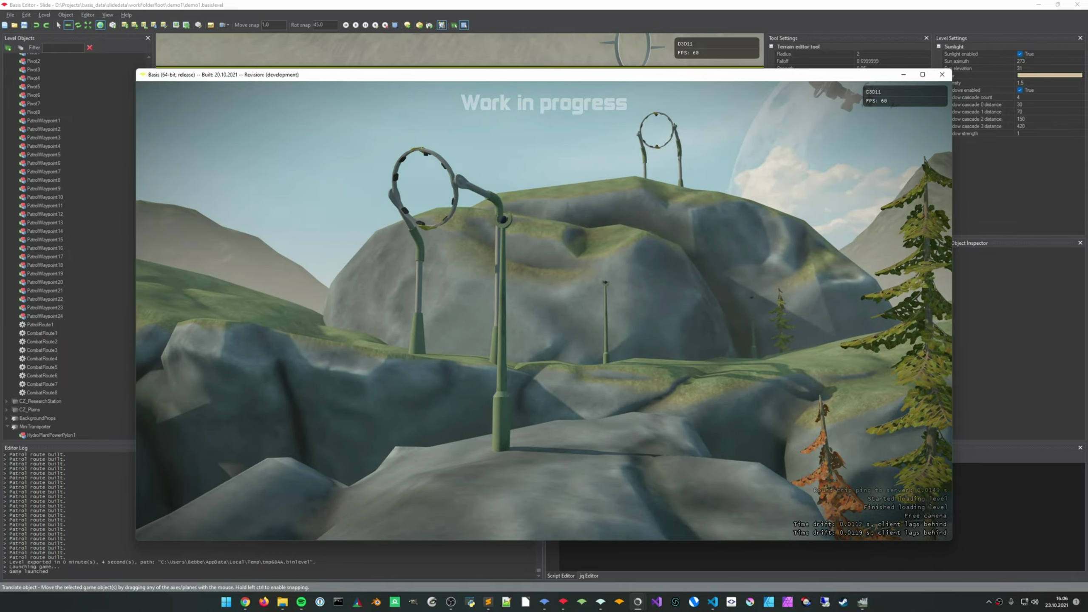
key("w")
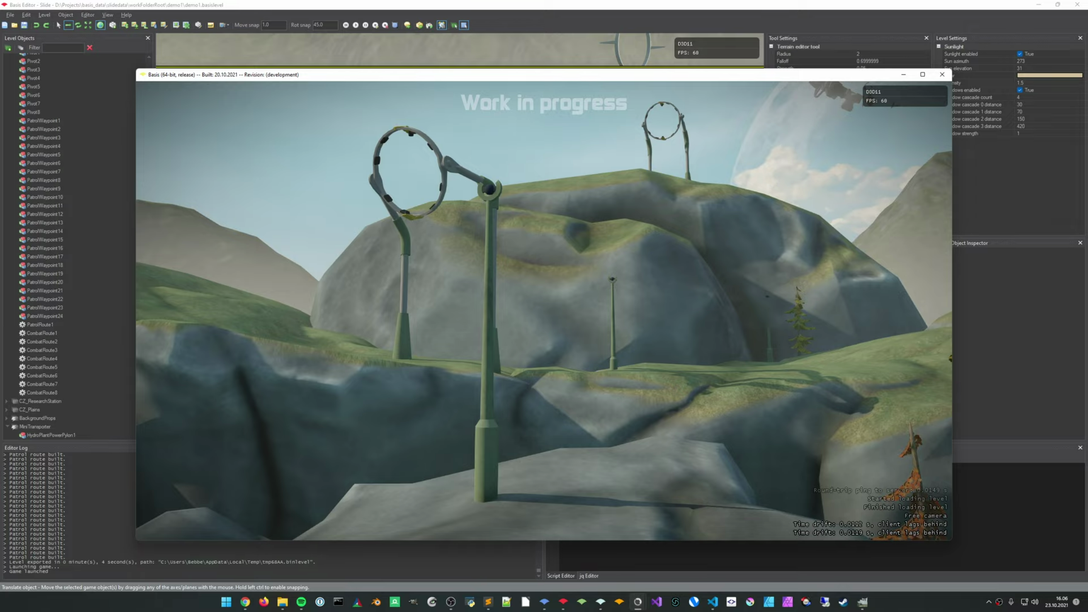
Inspect the lower transporter ring and its adjacent pylon from several sides, including the line toward the cliff rings
key("a")
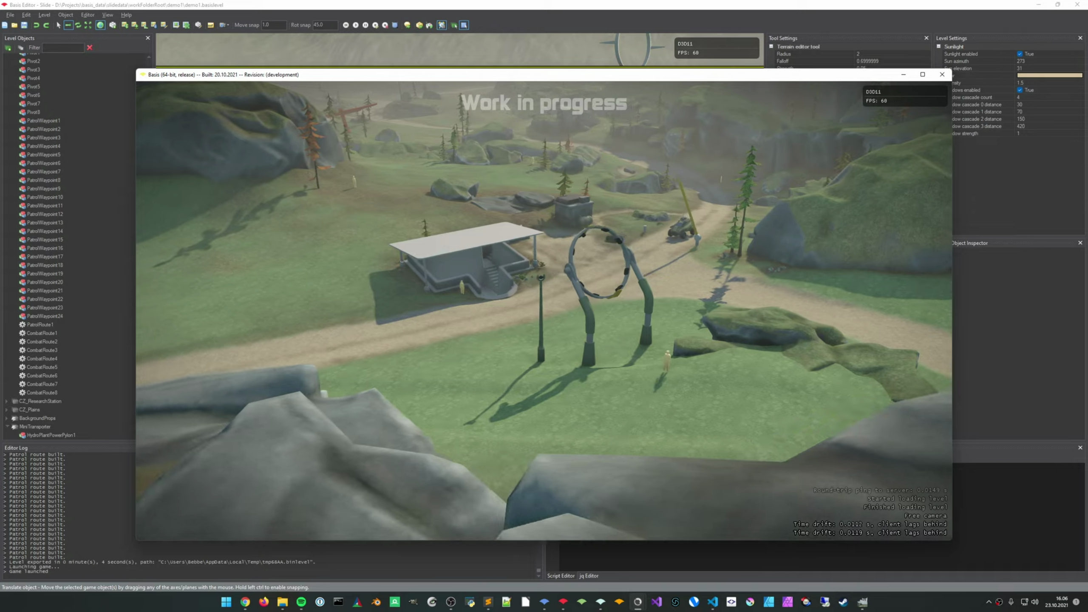
key("w")
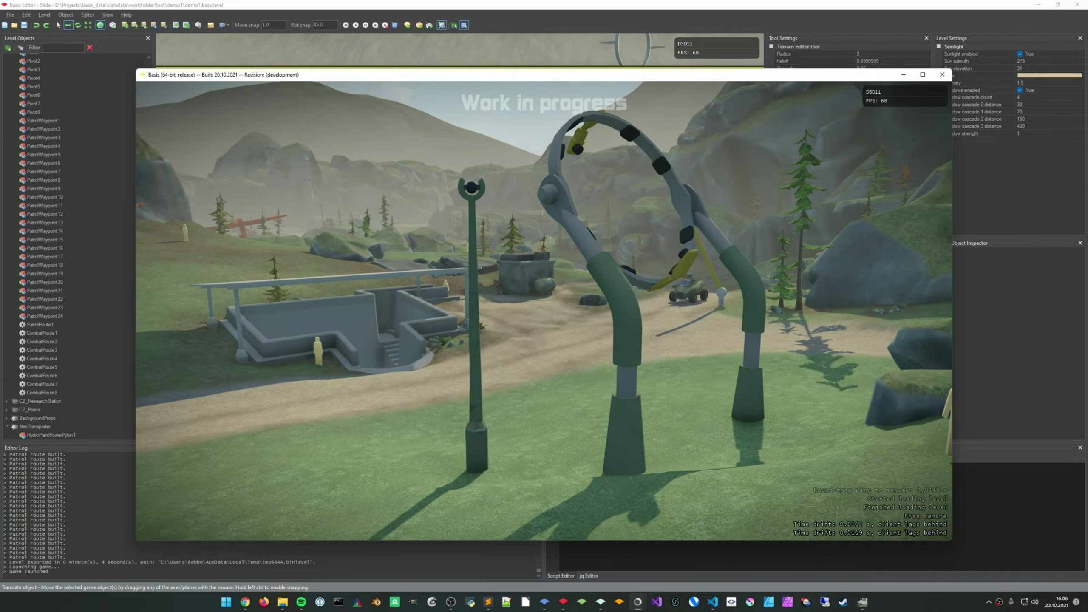
key("w")
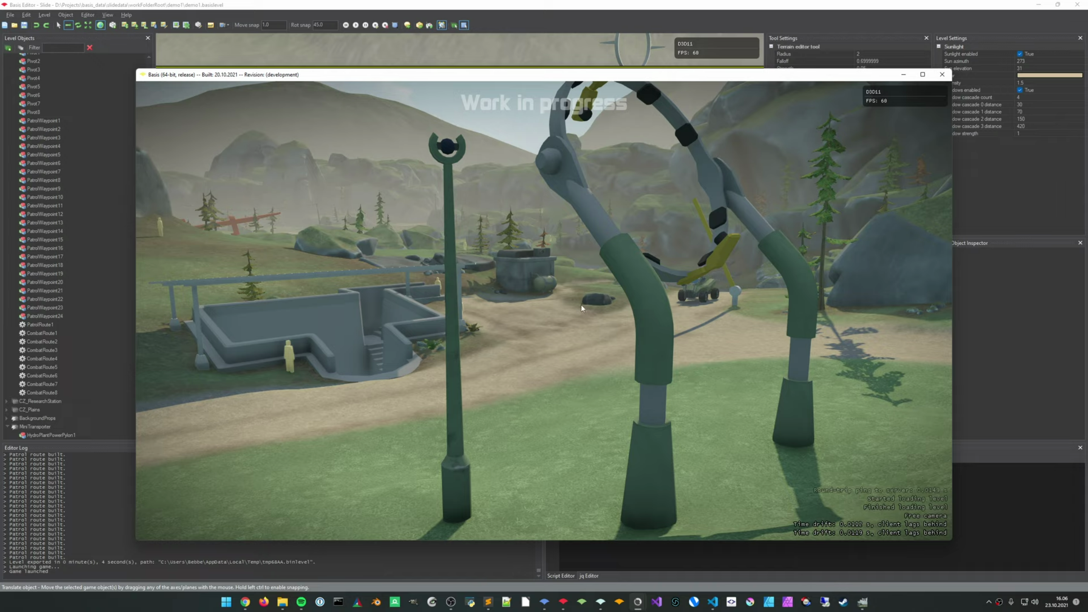
key("s")
key("a")
right_click_drag(582, 307, 655, 313)
key("a")
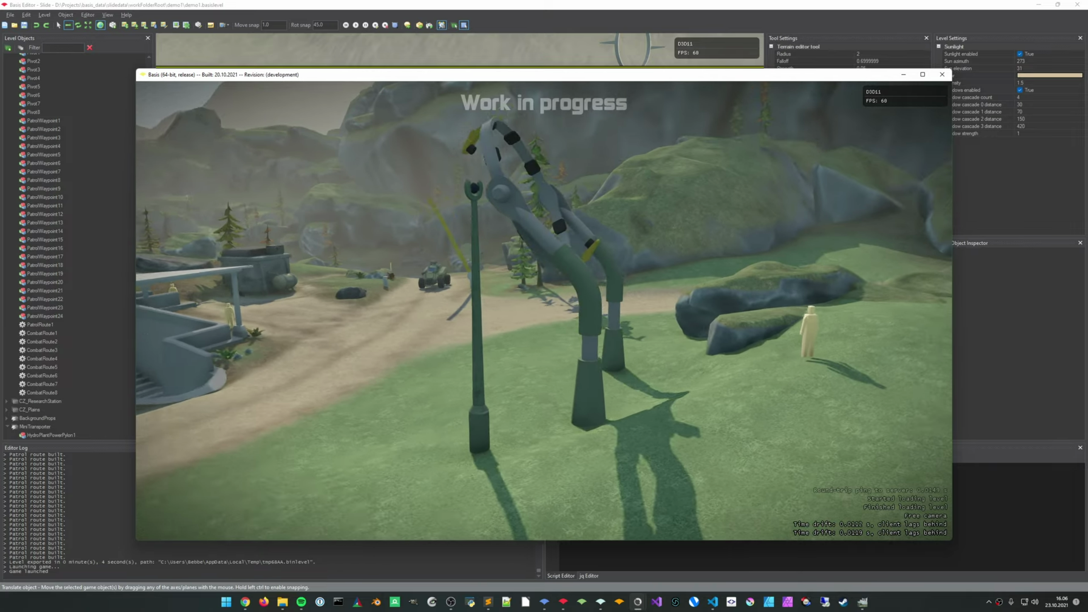
key("a")
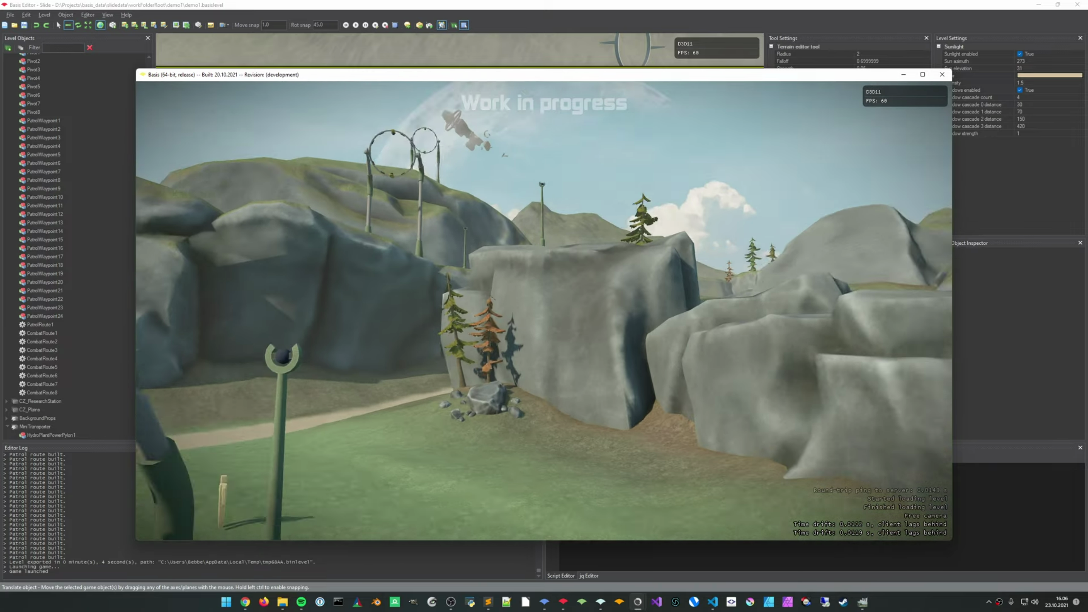
key("s")
key("d")
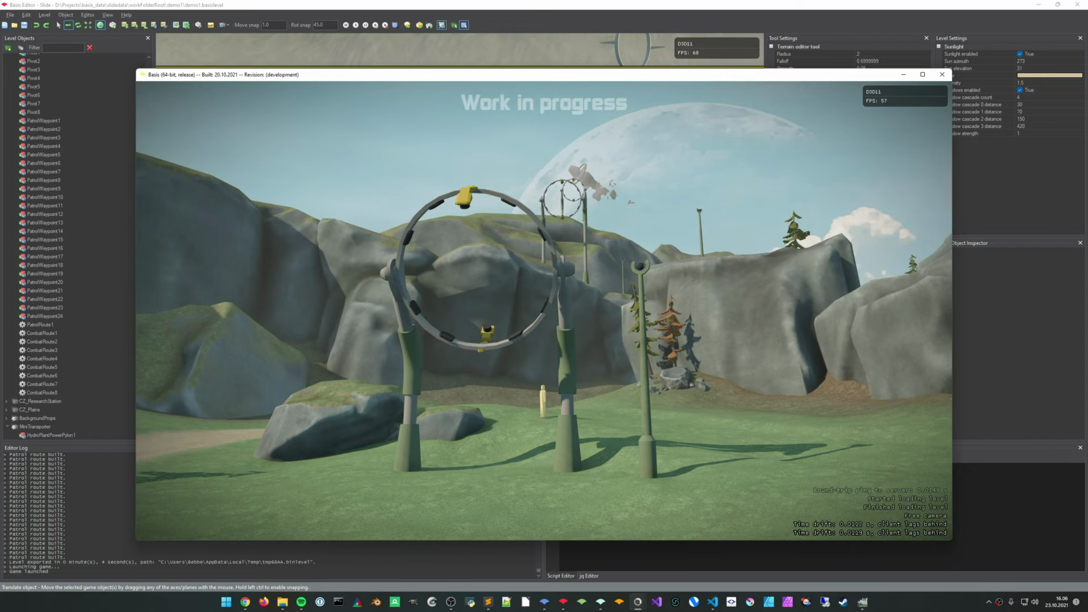
Fly around the running game preview to examine the ring tower, the pylon and the shelter from several sides
key("w")
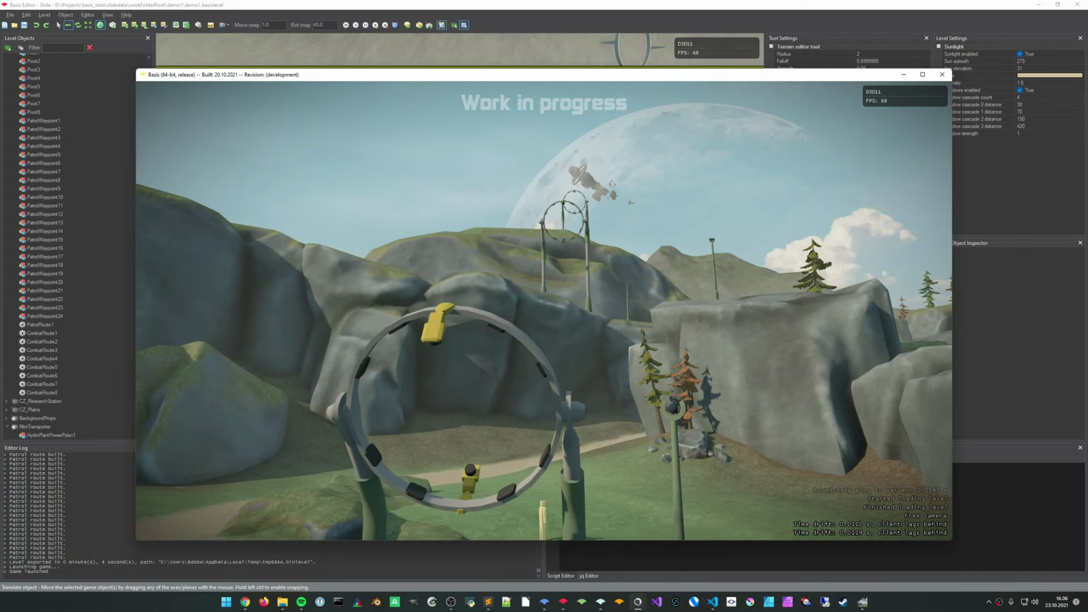
key("d")
key("s")
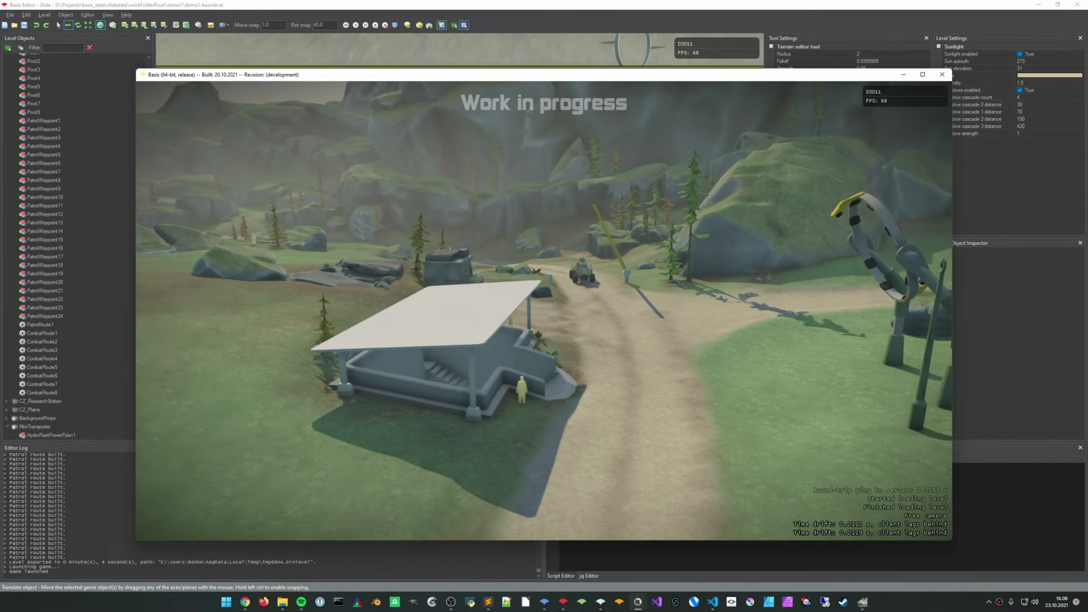
key("a")
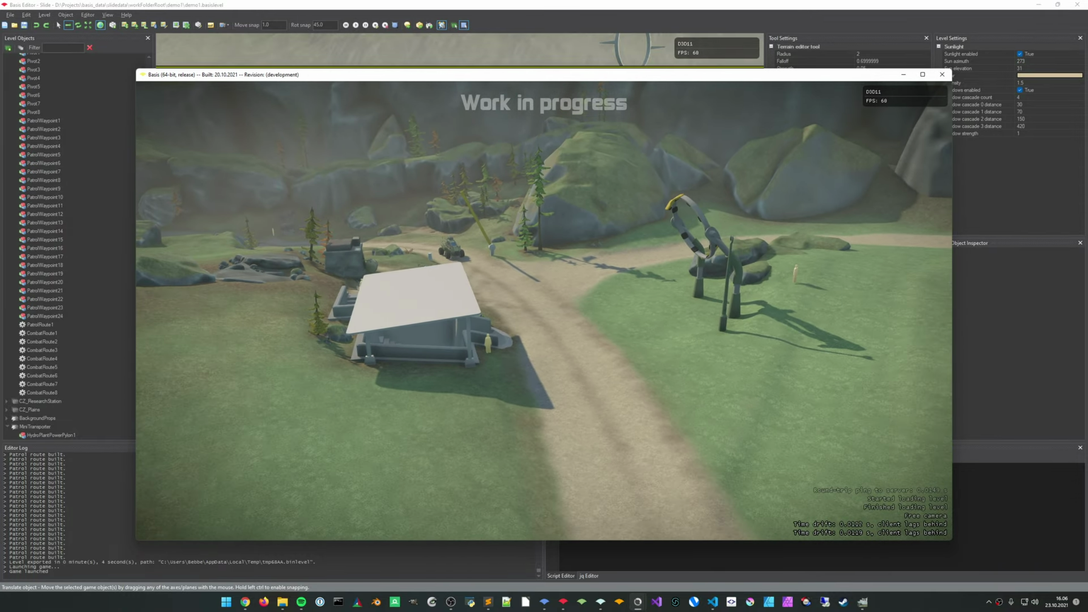
key("a")
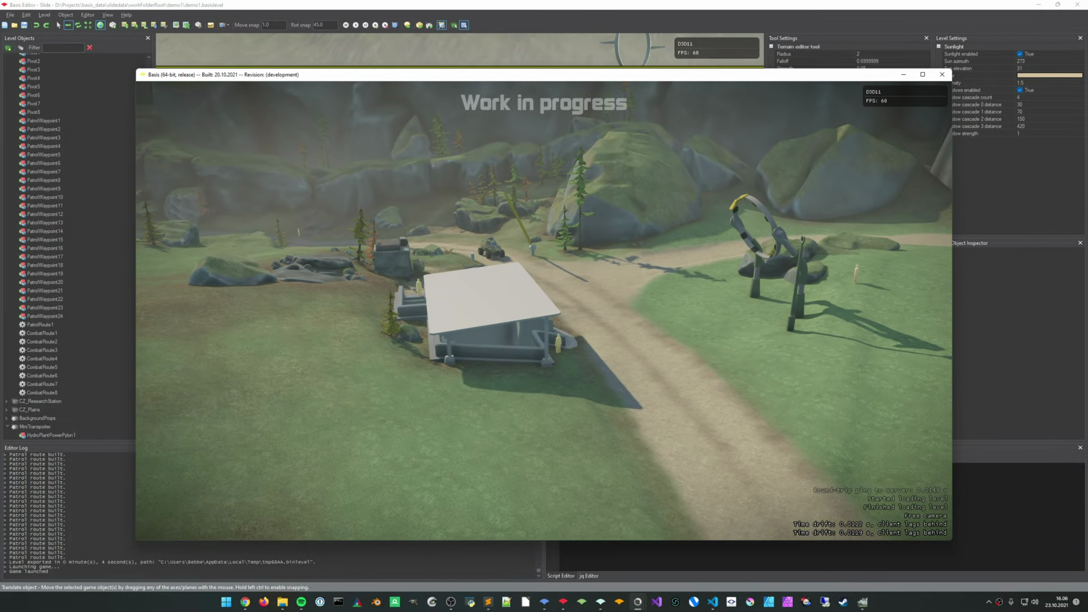
key("a")
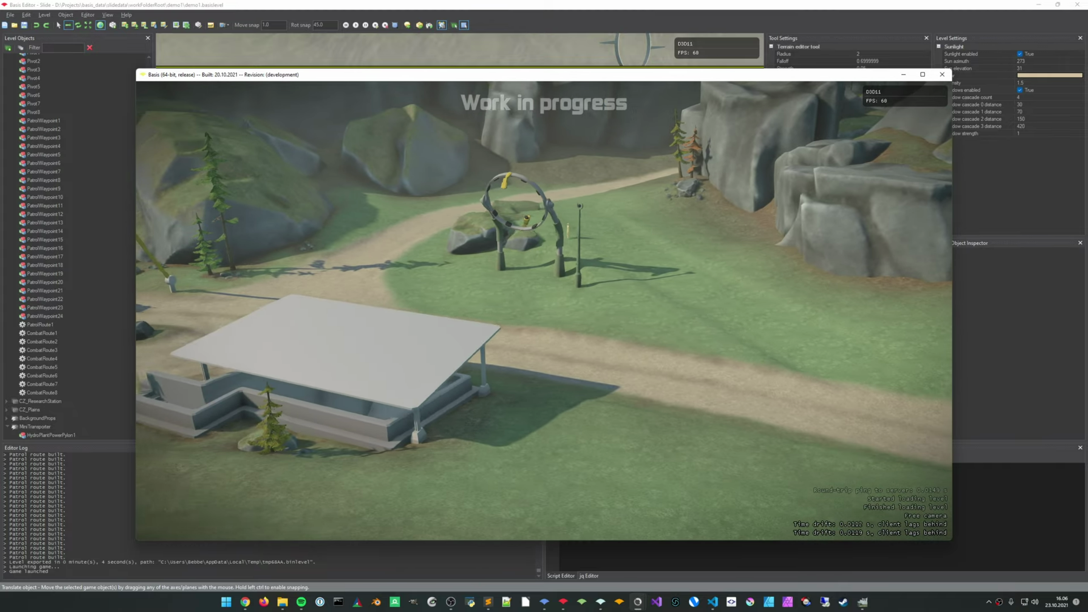
key("a")
key("w")
key("s")
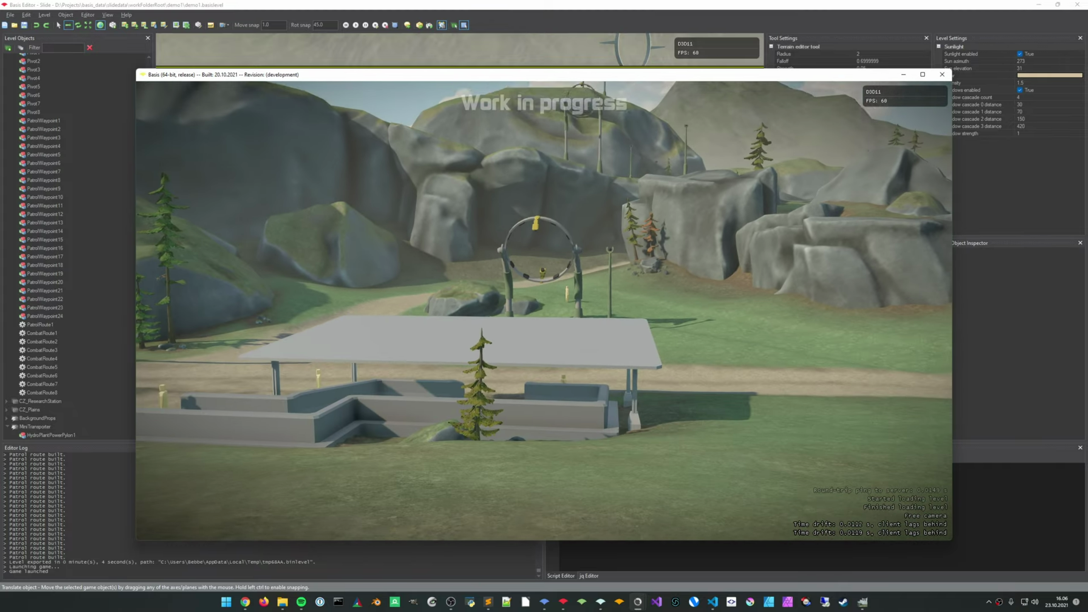
key("a")
key("w")
key("s")
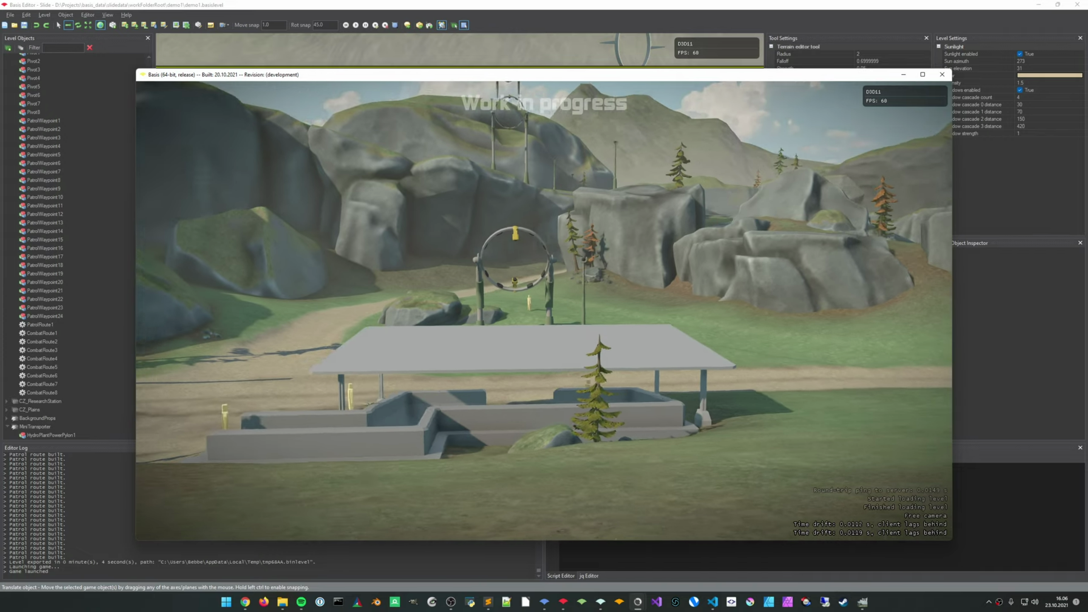
key("d")
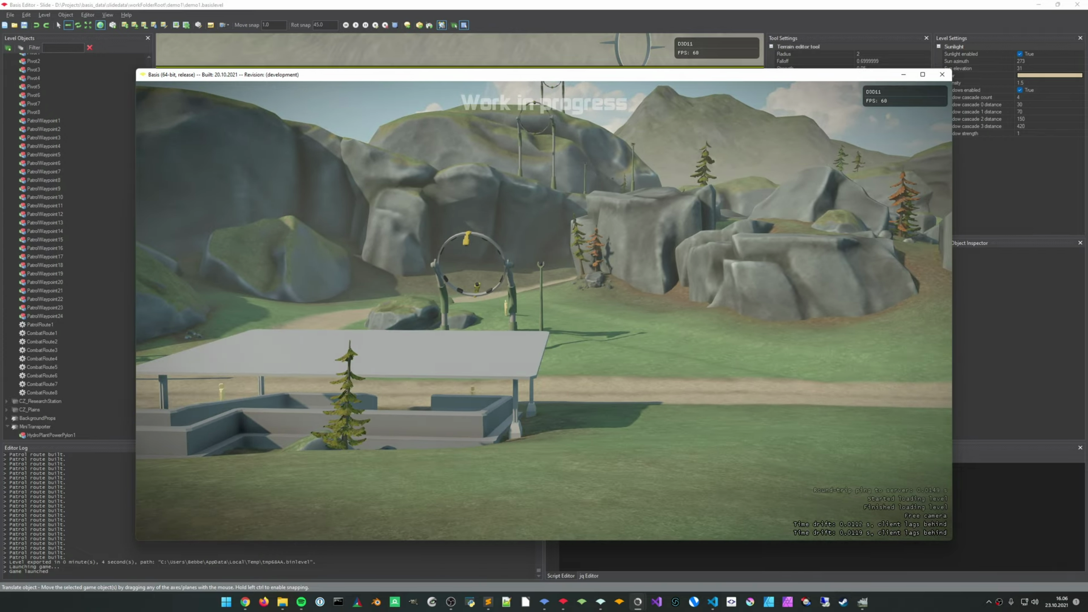
Switch back to the level editor and duplicate the power pylon standing beside the ring tower
key("alt+Tab")
key("w")
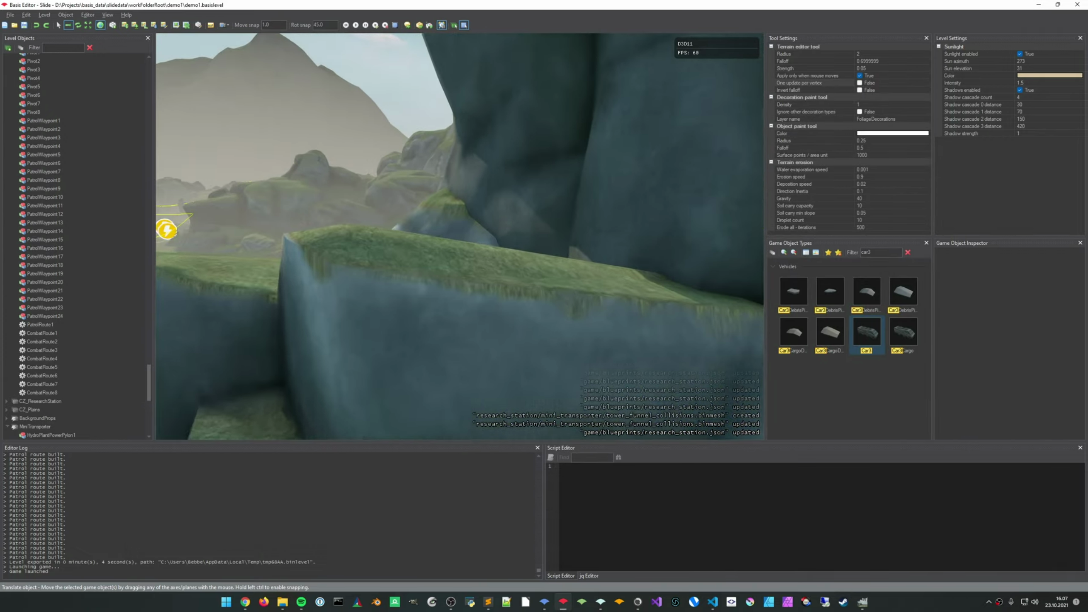
key("w")
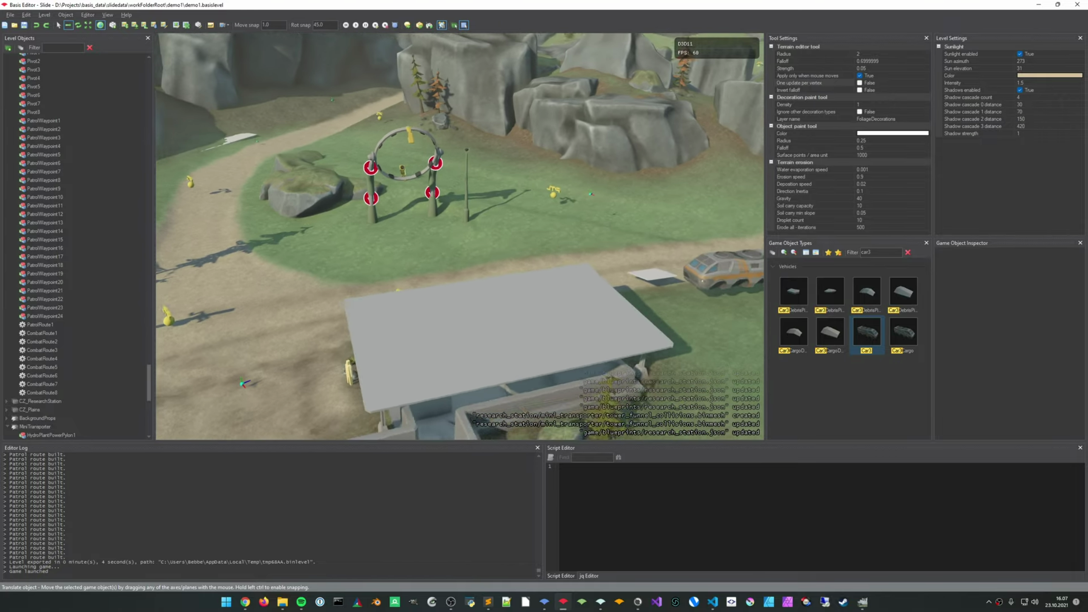
key("s")
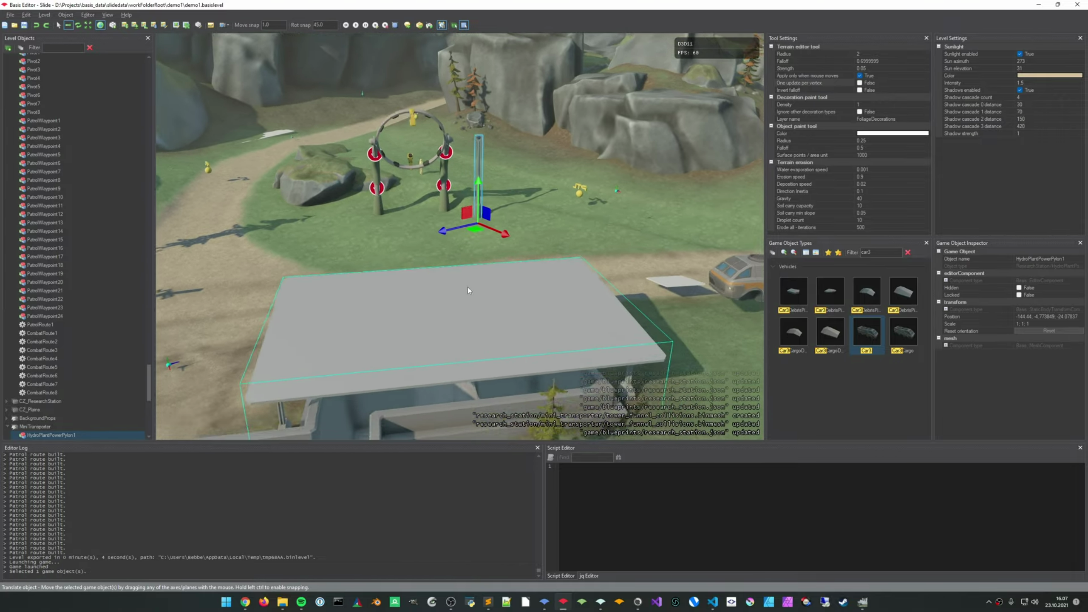
middle_click_drag(416, 167, 447, 185)
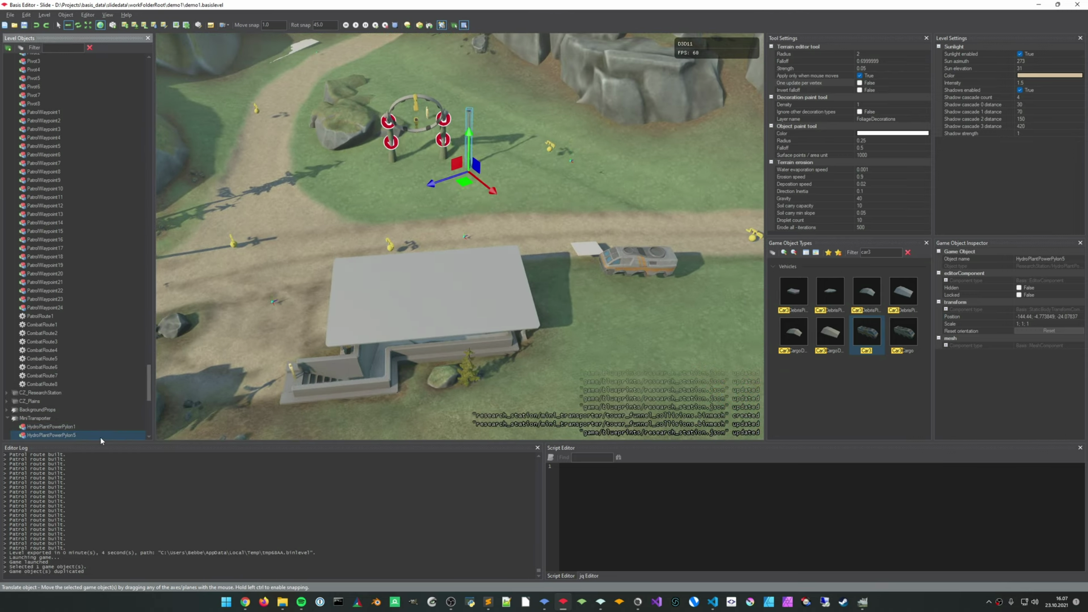
Rename the duplicated pylon HydroPlantPowerPylon0
key("F2")
key("End")
key("BackSpace")
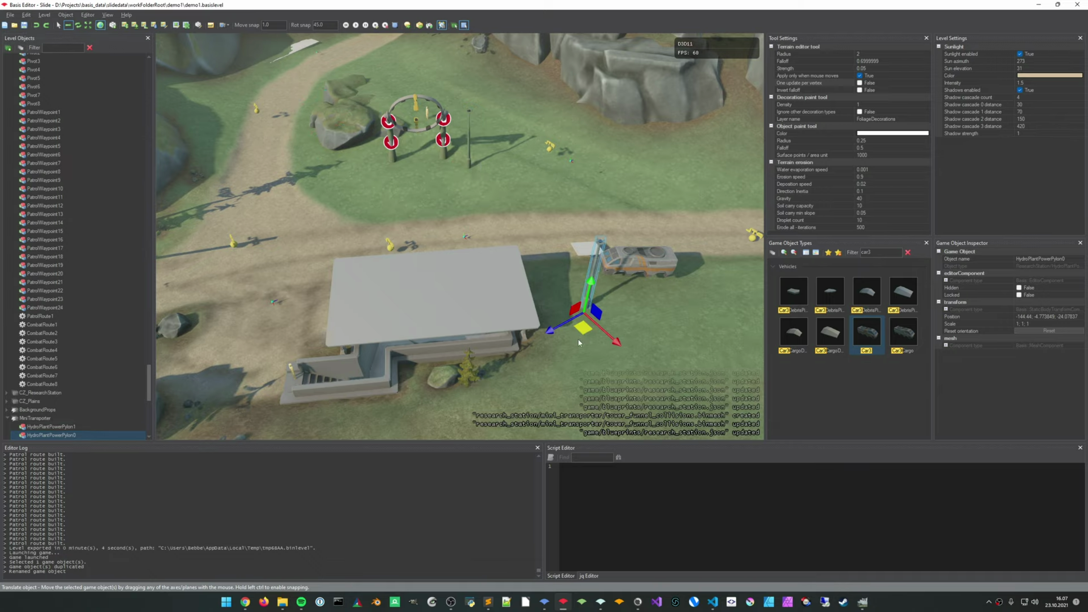
Move HydroPlantPowerPylon0 onto the grass beside the shelter's corner and adjust its height to the ground
left_click_drag(550, 367, 552, 368)
key("d")
right_click_drag(552, 369, 562, 321)
key("w")
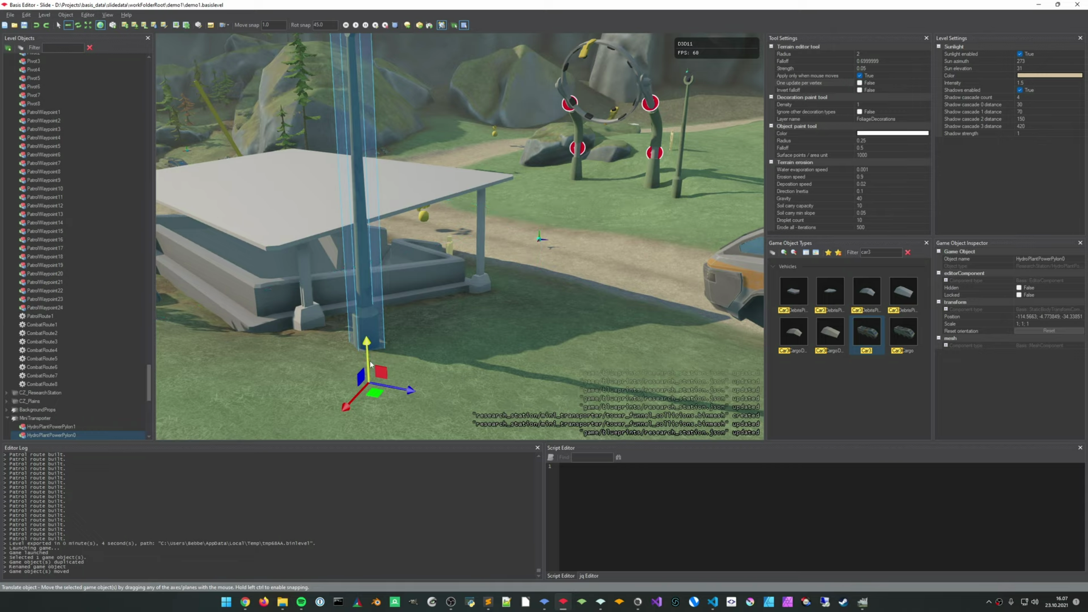
left_click(482, 386)
Examine the new pylon's placement relative to the shelter, the parked vehicle and the ring tower
key("d")
right_click_drag(481, 386, 465, 363)
key("s")
right_click_drag(406, 310, 390, 307)
key("a")
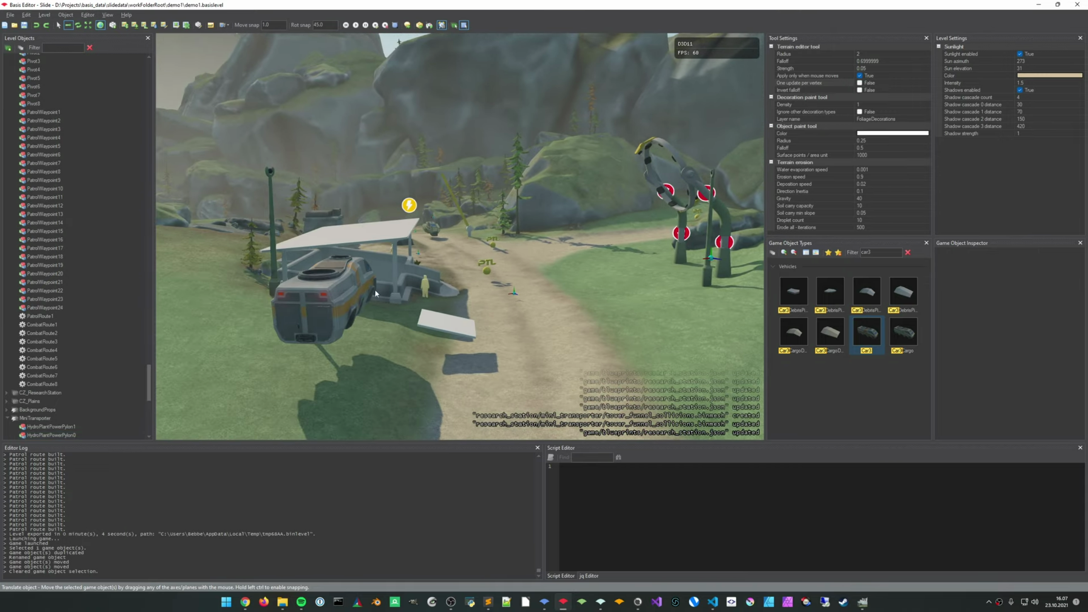
right_click_drag(535, 257, 293, 242)
key("a")
key("w")
key("w")
key("w")
right_click_drag(415, 264, 450, 307)
Rotate HydroPlantPowerPylon0 beside the shelter, then deselect it
key("w")
right_click_drag(391, 270, 388, 277)
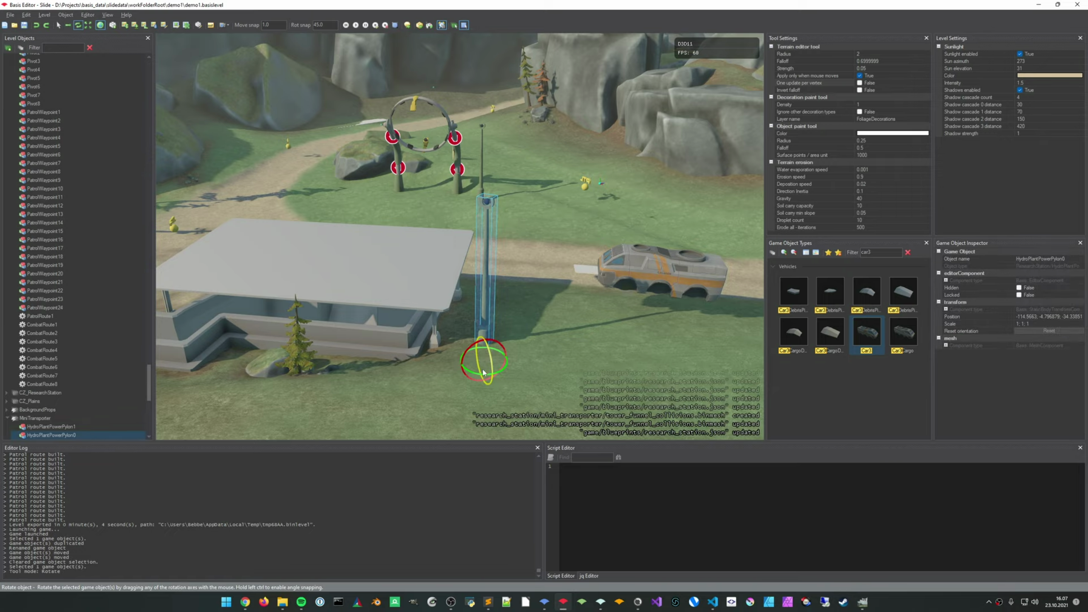
left_click_drag(489, 375, 499, 373)
left_click(571, 364)
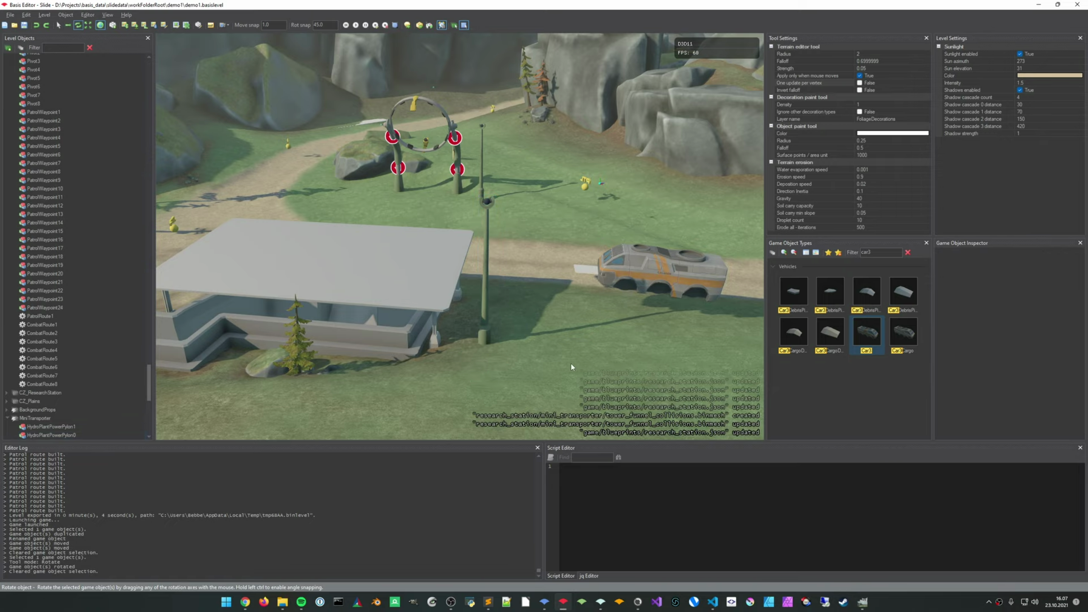
Examine the other power pylons on the cliffs and the line they form with the ring towers
mouse_move(571, 363)
right_mouse_down()
mouse_move(572, 343)
mouse_move(506, 347)
mouse_move(557, 336)
mouse_move(570, 364)
mouse_move(552, 369)
right_mouse_up()
right_click_drag(595, 313, 668, 321)
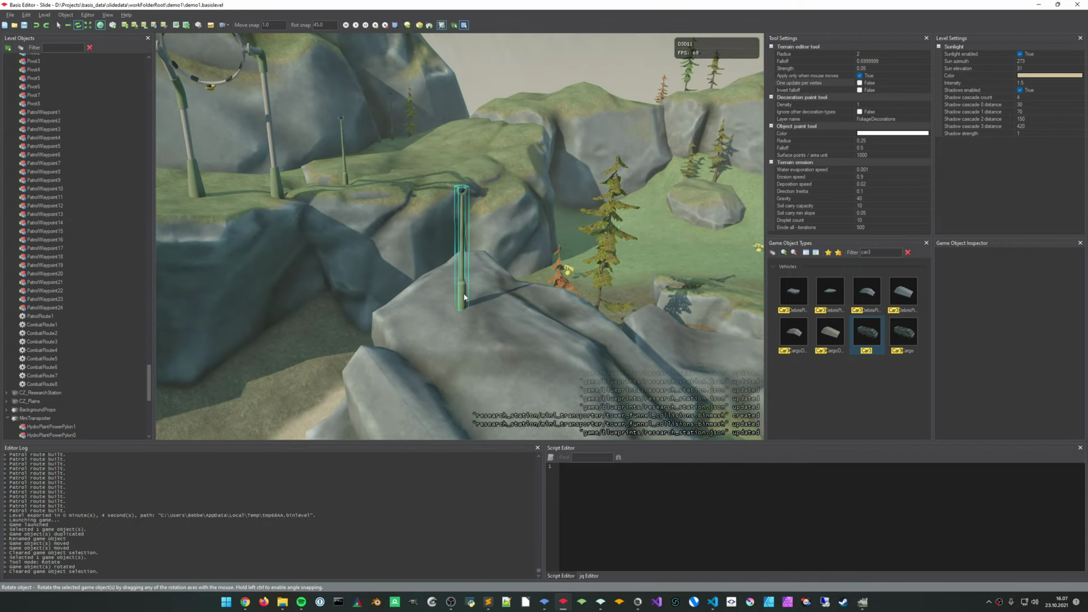
right_click_drag(461, 257, 437, 247)
mouse_move(681, 305)
right_mouse_down()
mouse_move(680, 317)
mouse_move(698, 312)
right_mouse_up()
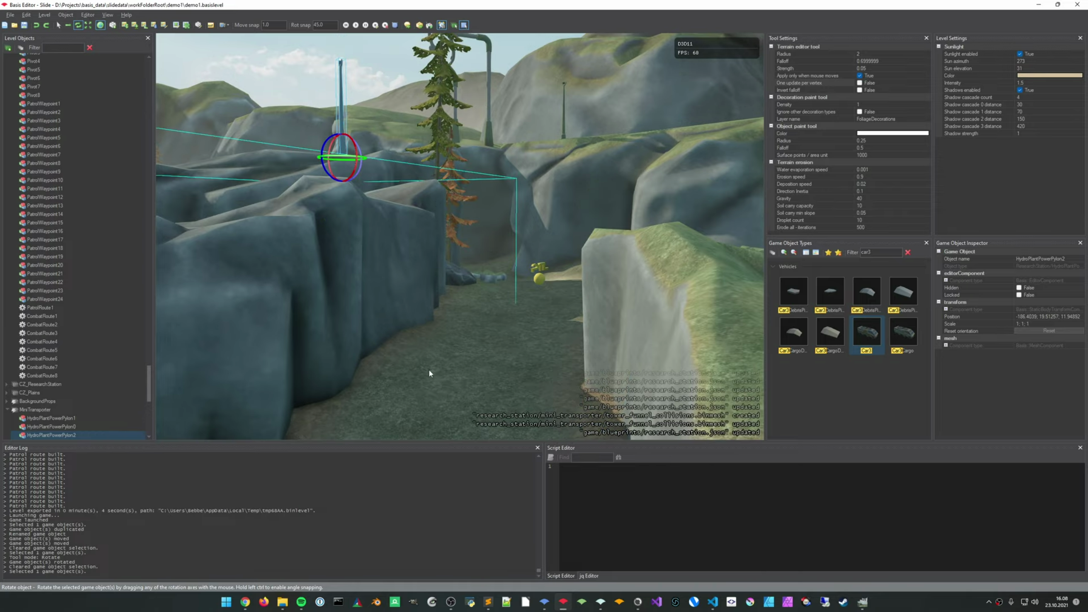
left_click(429, 370)
right_click_drag(430, 370, 429, 325)
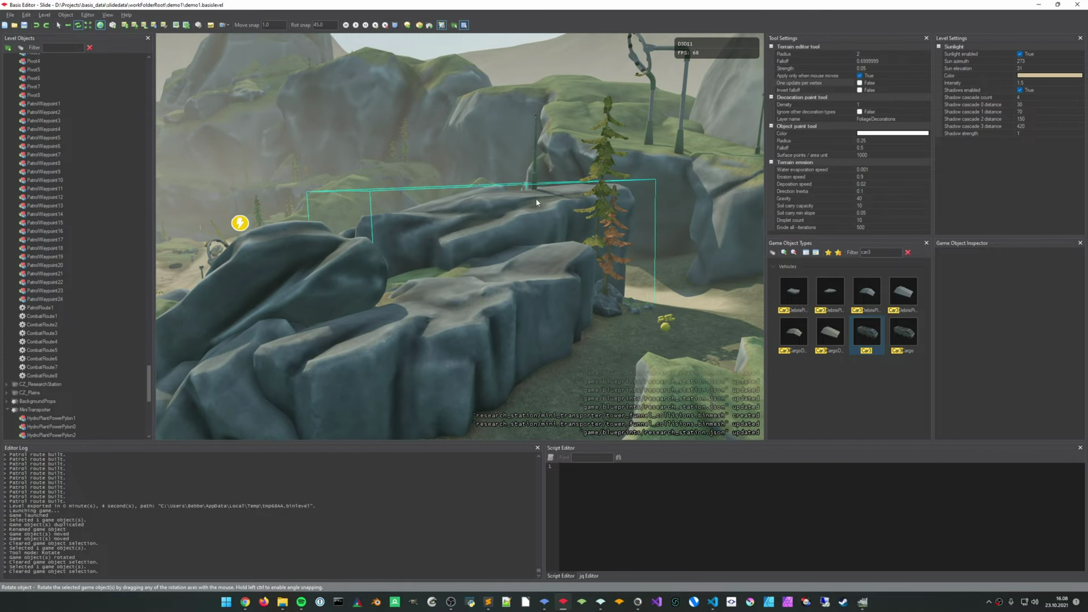
right_click_drag(517, 224, 481, 284)
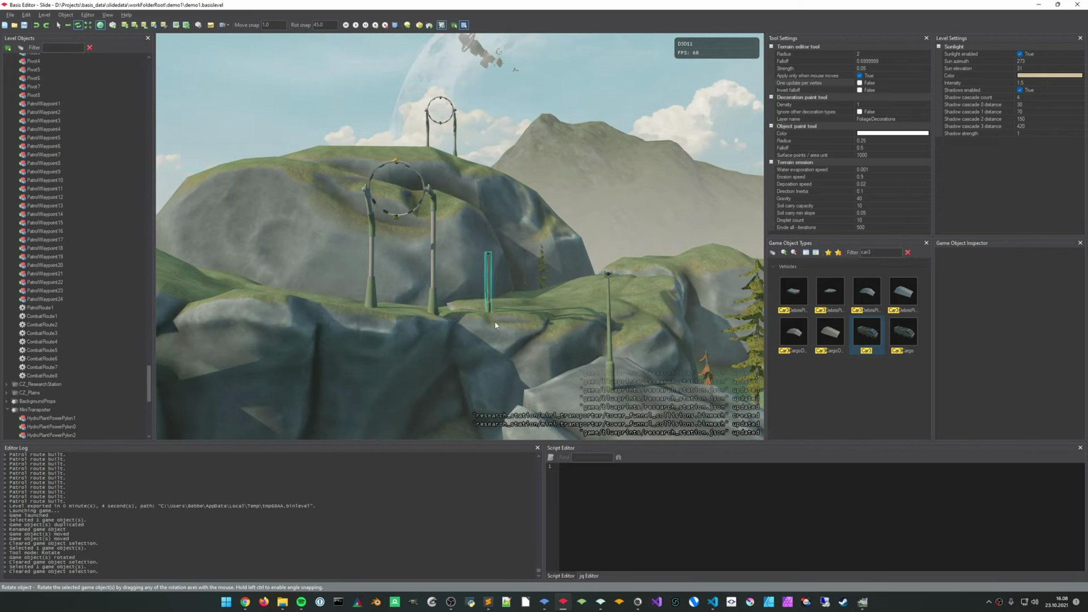
right_click_drag(495, 324, 515, 264)
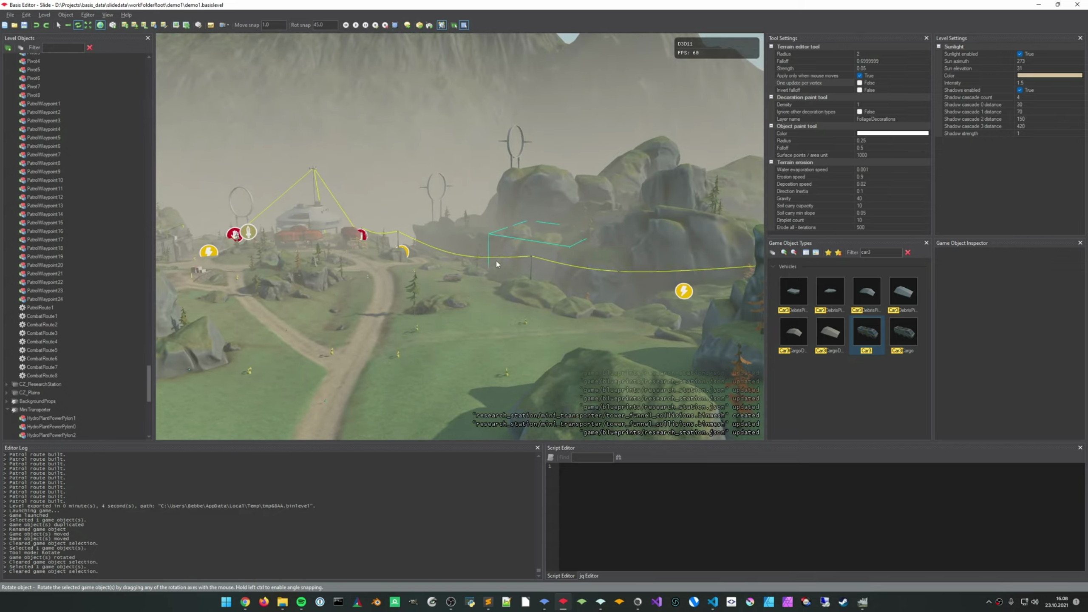
right_click_drag(514, 329, 582, 360)
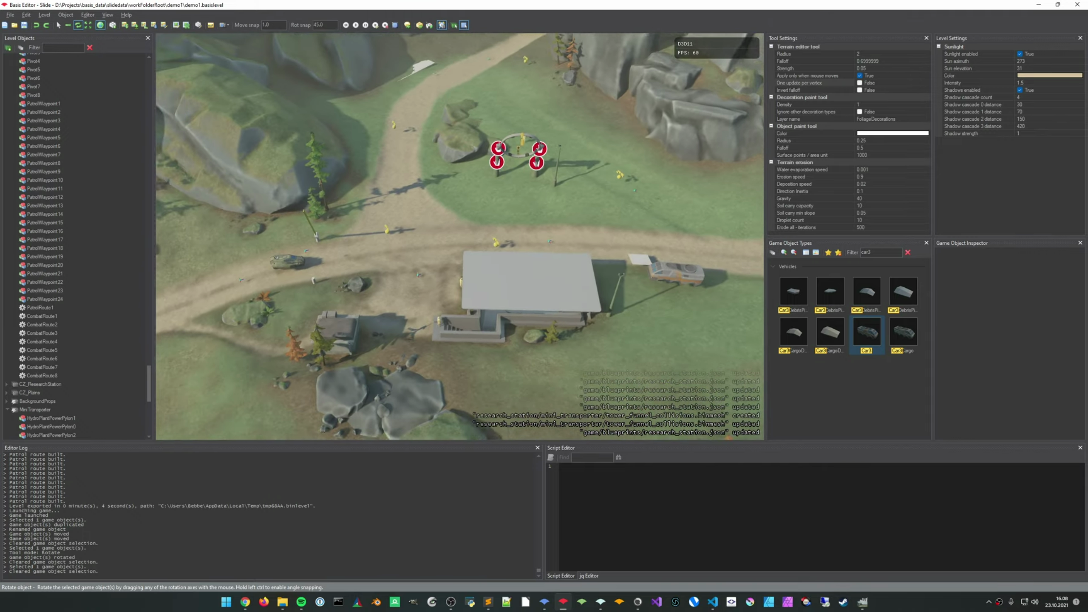
Filter the level objects by "road" and select NavMeshAreaPath1 in the MainRoad layer to examine the road's path
right_click_drag(398, 225, 363, 245)
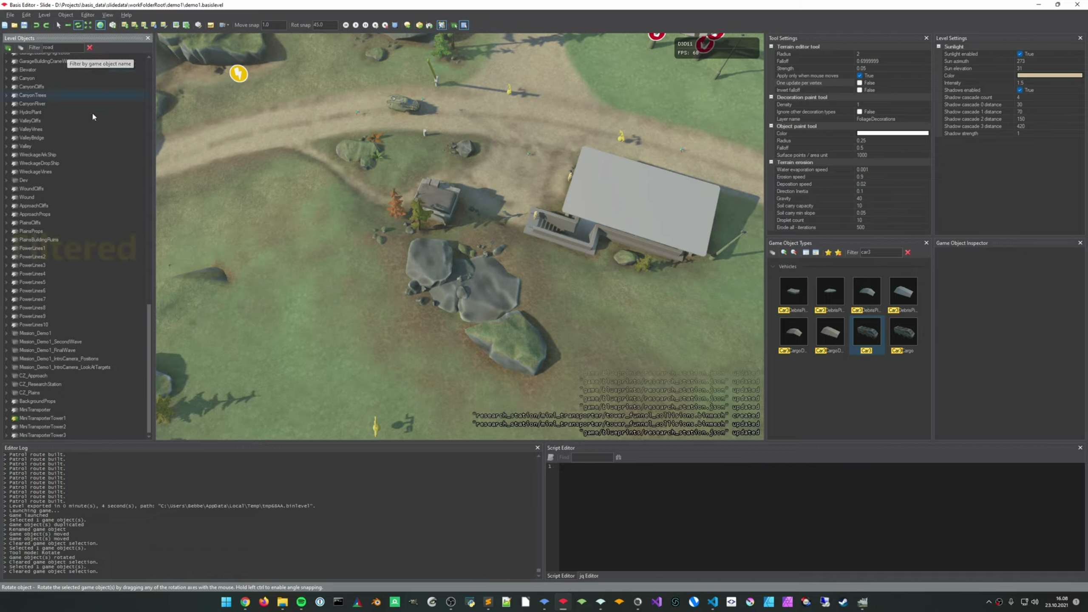
right_click_drag(386, 257, 625, 248)
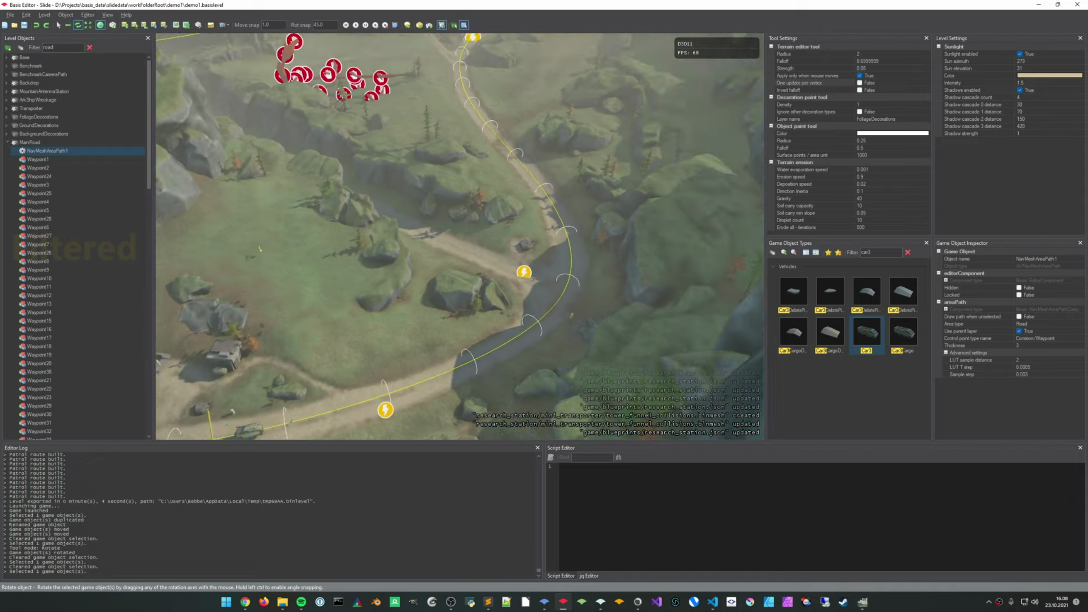
mouse_move(459, 237)
right_mouse_down()
mouse_move(406, 210)
mouse_move(325, 206)
mouse_move(411, 202)
mouse_move(460, 225)
right_mouse_up()
key("d")
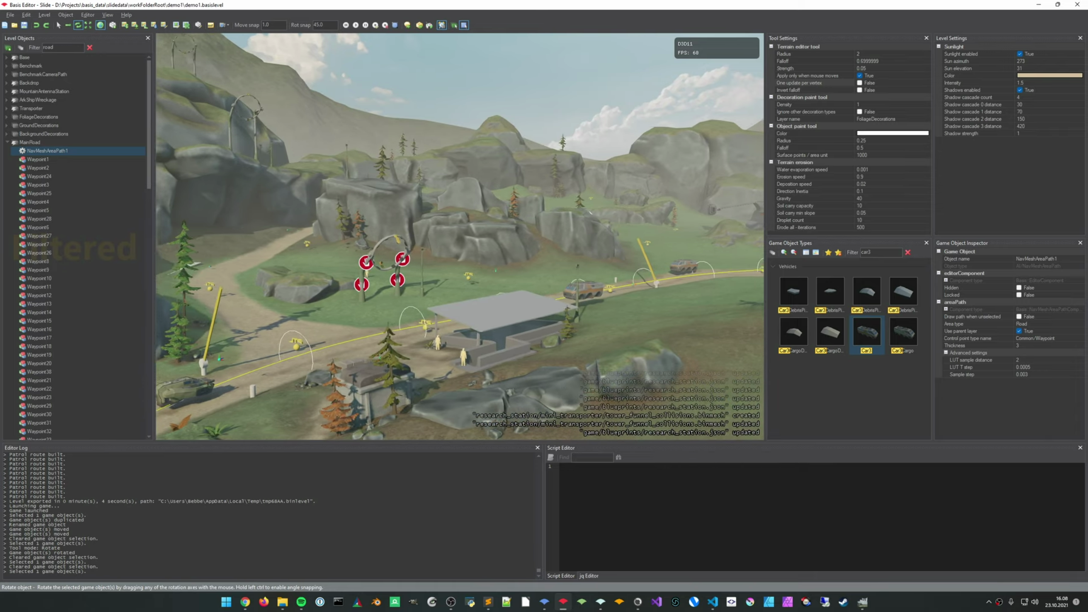
left_click(581, 333)
Examine the pylon beside the ring tower up close and its position relative to the shelter and road
key("w")
mouse_move(581, 333)
right_mouse_down()
mouse_move(565, 354)
mouse_move(523, 364)
mouse_move(574, 316)
right_mouse_up()
key("s")
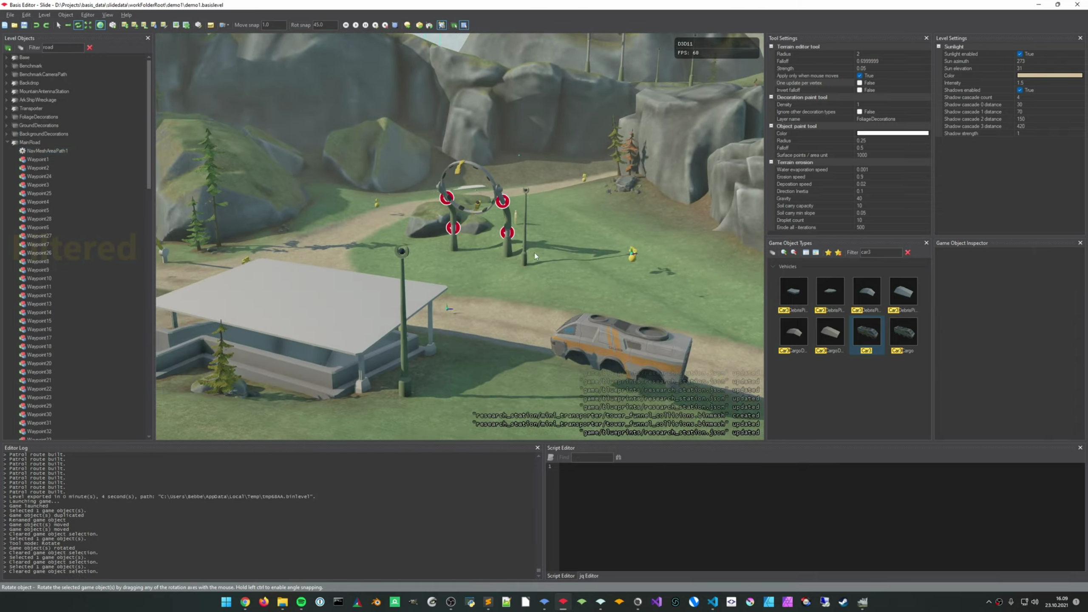
left_click(523, 255)
right_click_drag(524, 255, 554, 261)
key("w")
left_click(554, 254)
left_click(499, 251)
key("w")
key("a")
middle_click_drag(553, 283, 618, 233)
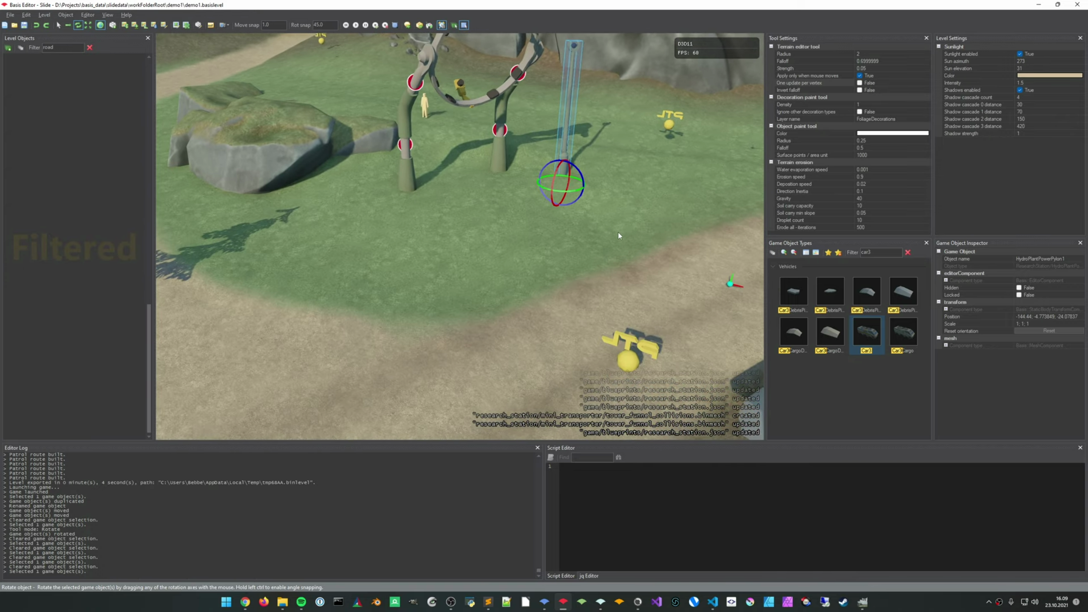
left_click(596, 275)
right_click_drag(595, 275, 578, 219)
key("s")
key("a")
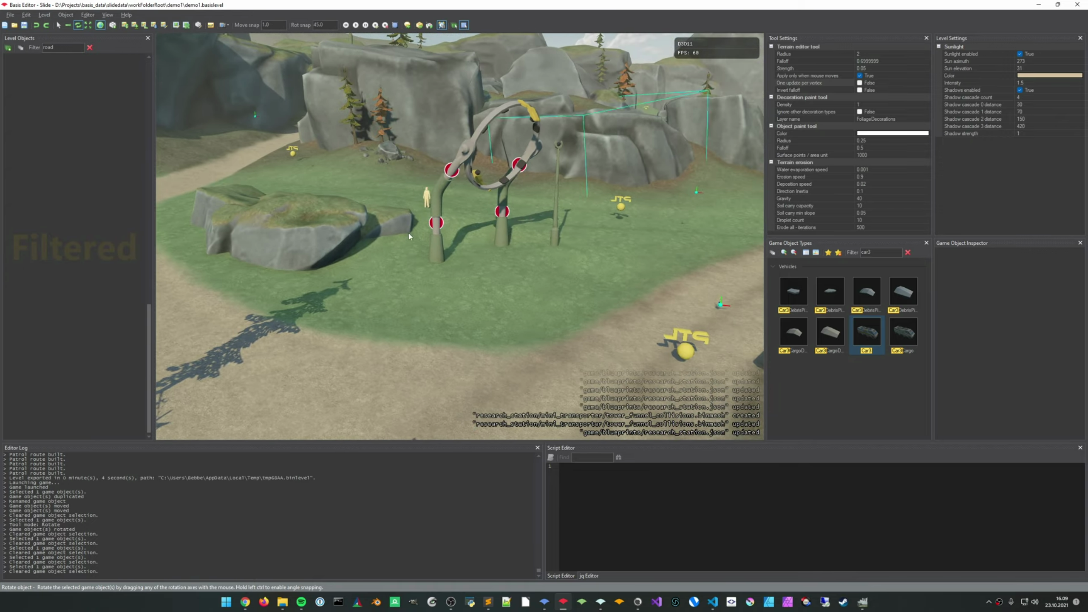
Make the MiniTransporter layer of the grassy rock beside the ring tower active, and clear the "road" filter to list its objects
left_click(283, 223)
key("l")
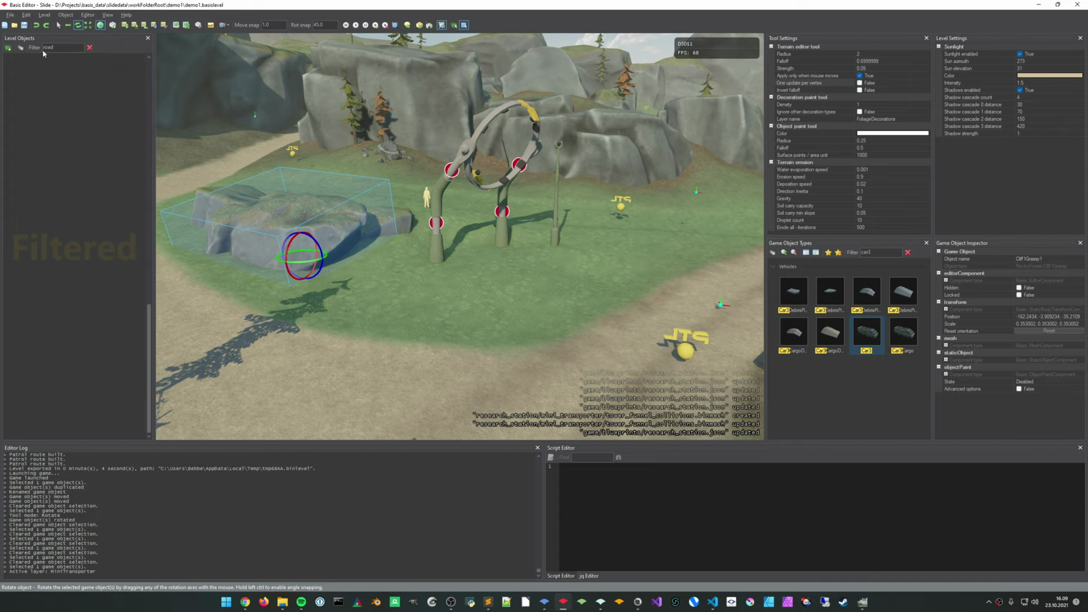
left_click(90, 48)
left_click(20, 47)
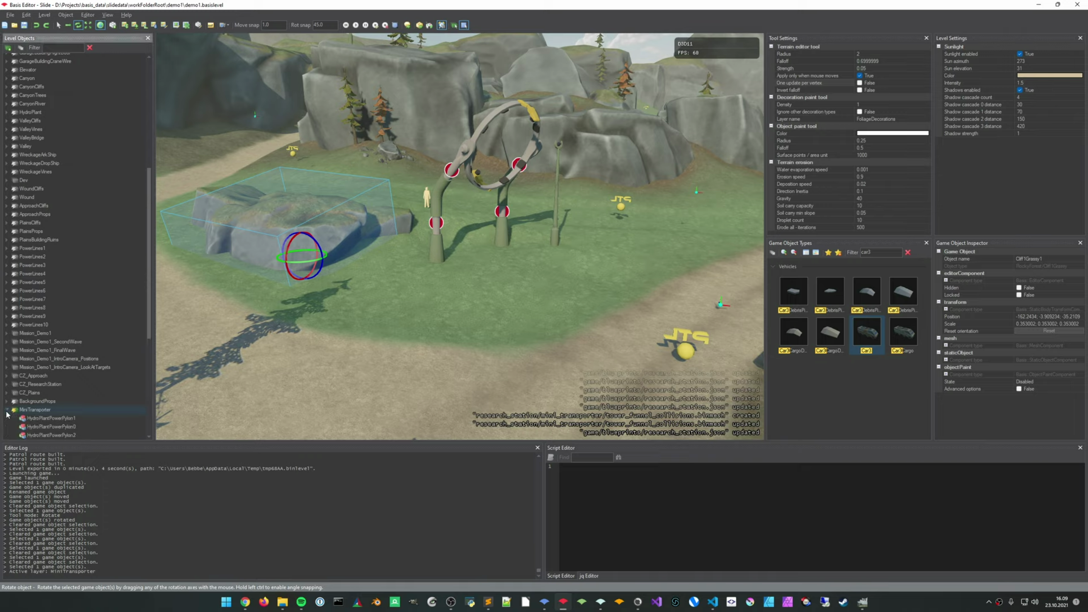
left_click(298, 238)
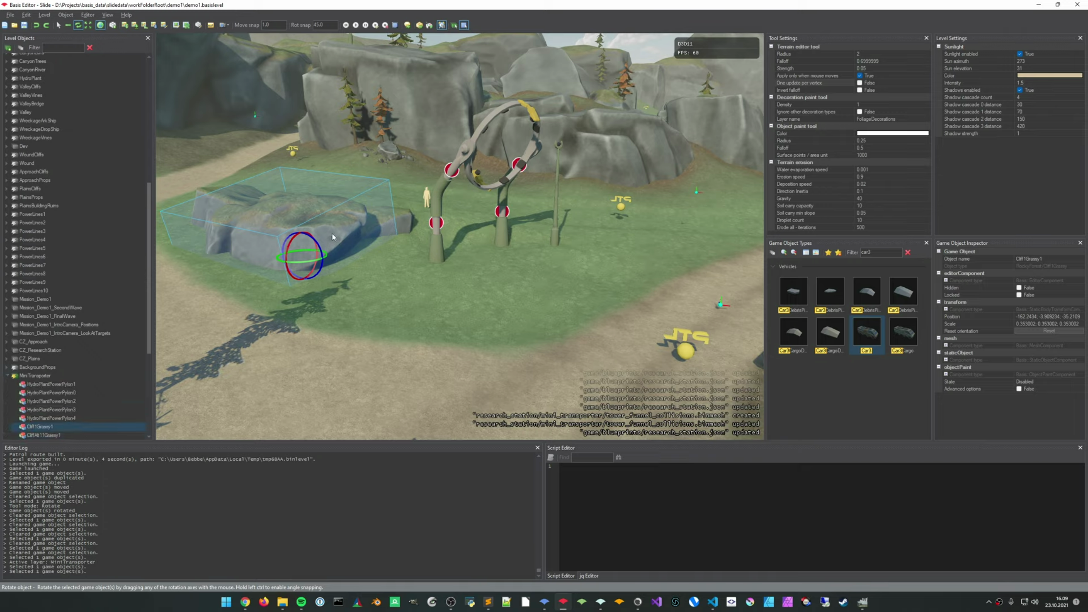
scroll(66, 378, "down", 4)
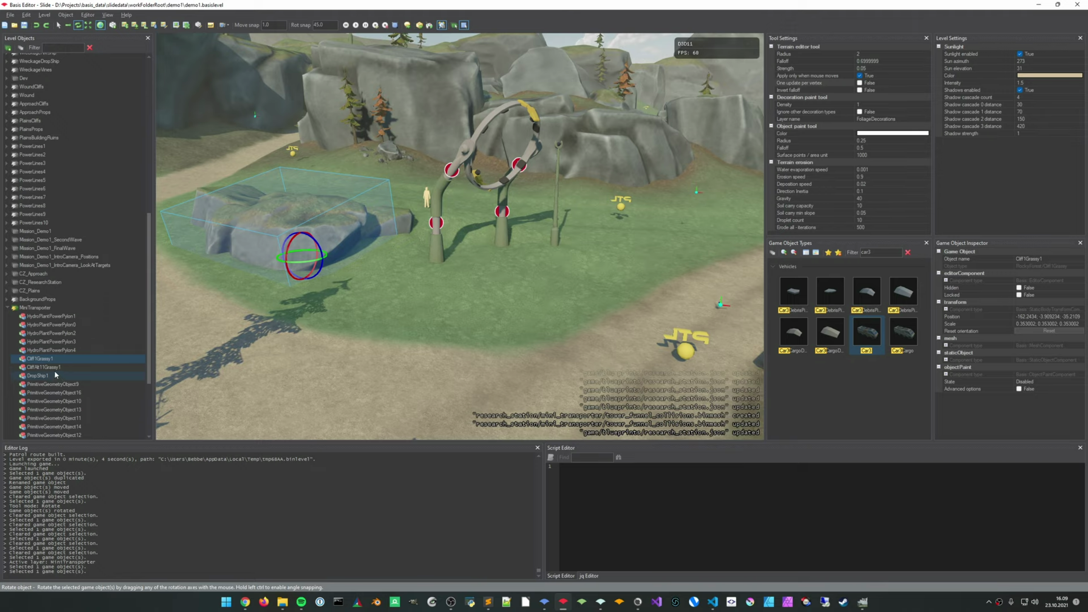
right_click_drag(351, 341, 425, 337)
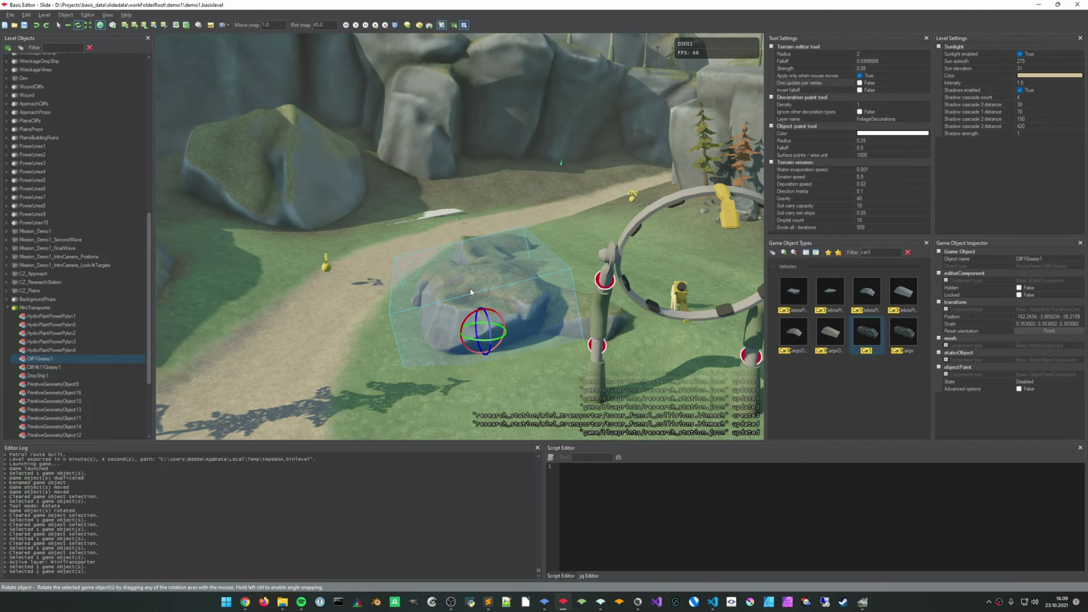
Make the ApproachCliffs layer of the large grassy cliff across the road active
left_click(328, 221)
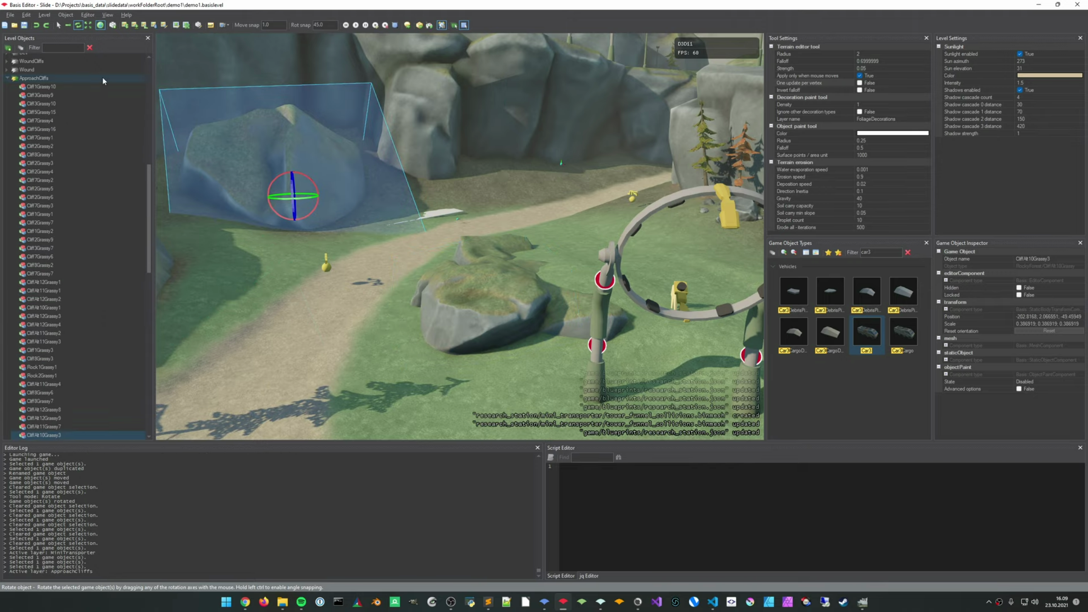
right_click_drag(343, 214, 424, 279)
key("s")
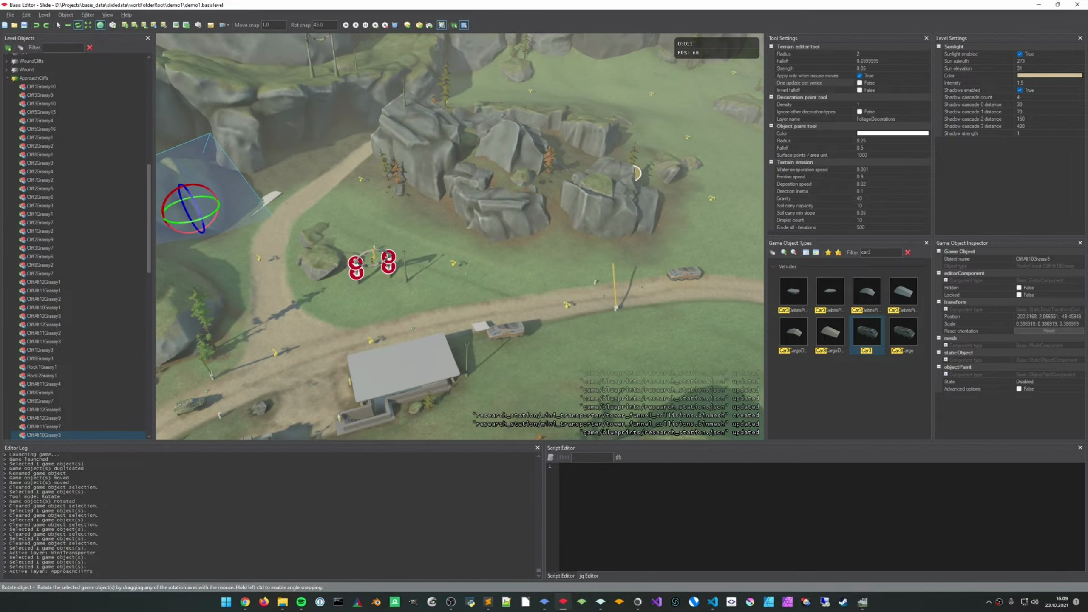
Move the two grassy rocks beside the ring tower to the active ApproachCliffs layer, generating new names for them
mouse_move(66, 16)
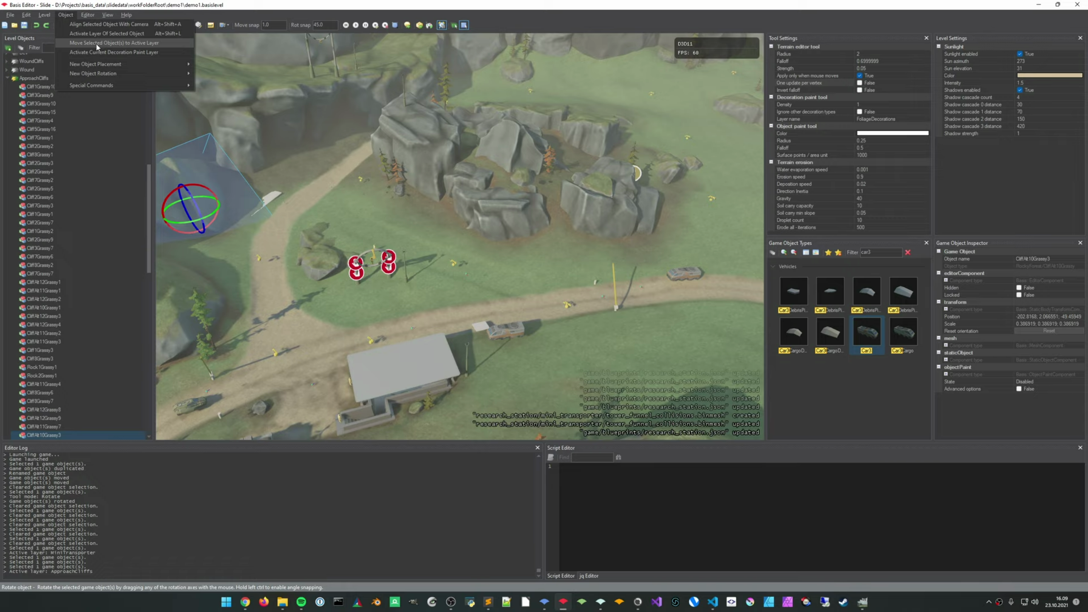
left_click(315, 265)
left_click(321, 272)
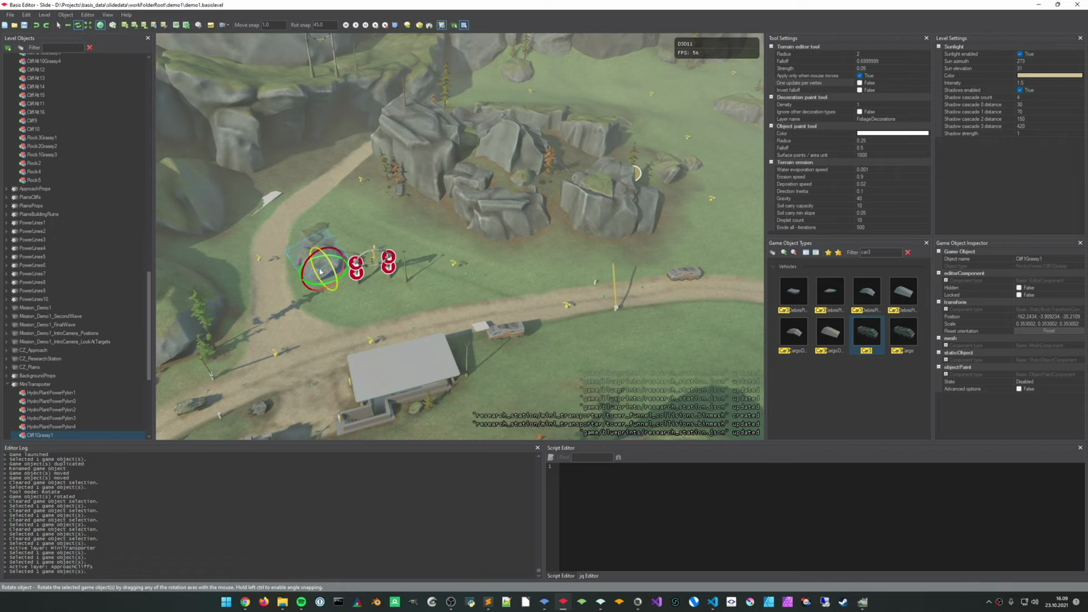
left_click(209, 92, "ctrl")
left_click(69, 15)
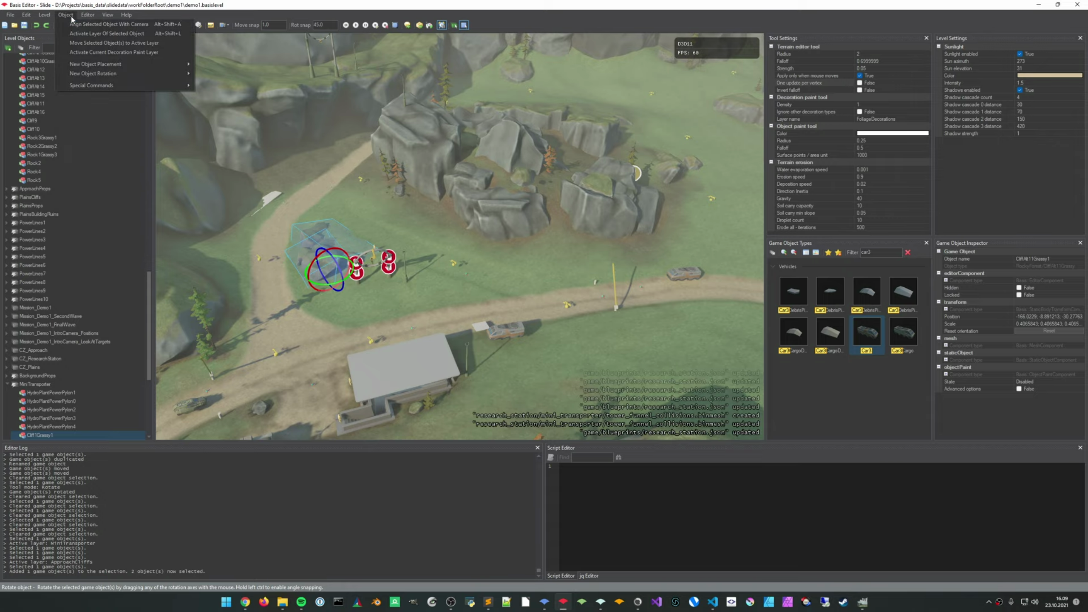
left_click(93, 45)
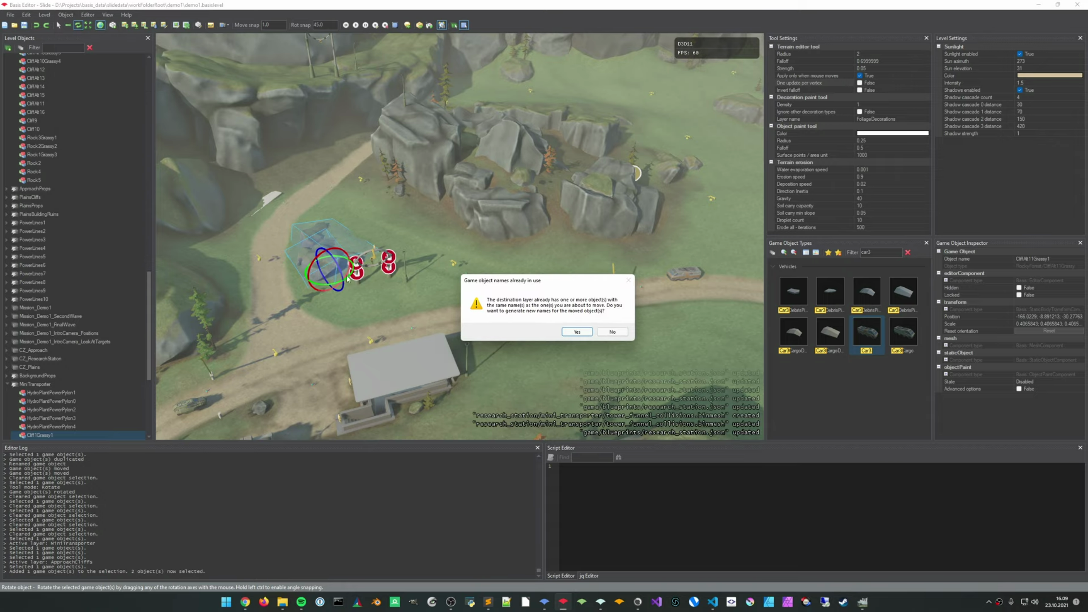
left_click(577, 331)
Select the smaller grassy rock beside the ring tower to check which layer it belongs to
scroll(407, 347, "up", 5)
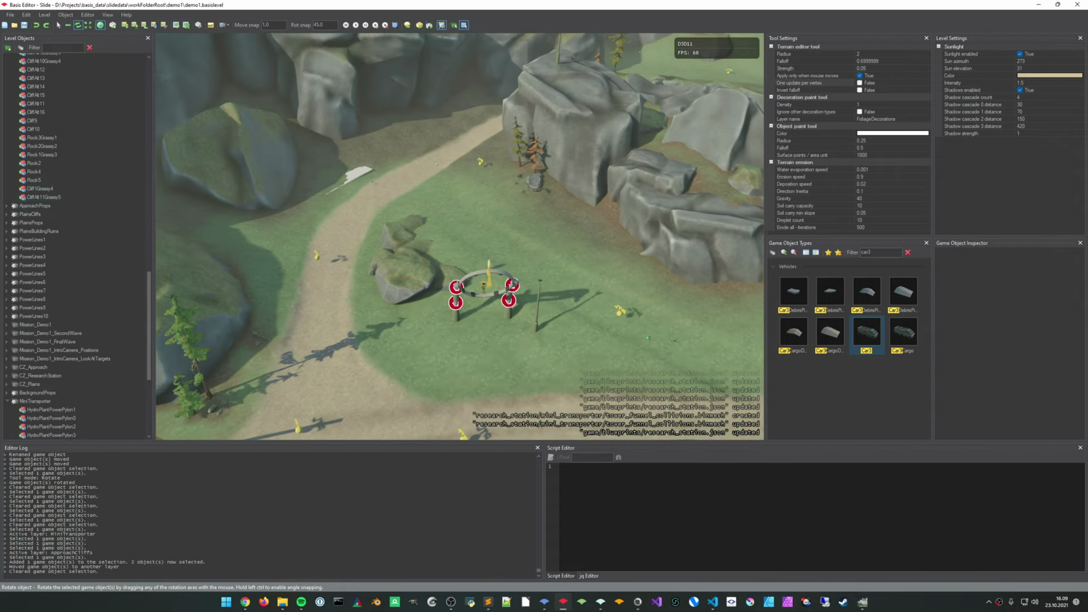
scroll(387, 313, "up", 4)
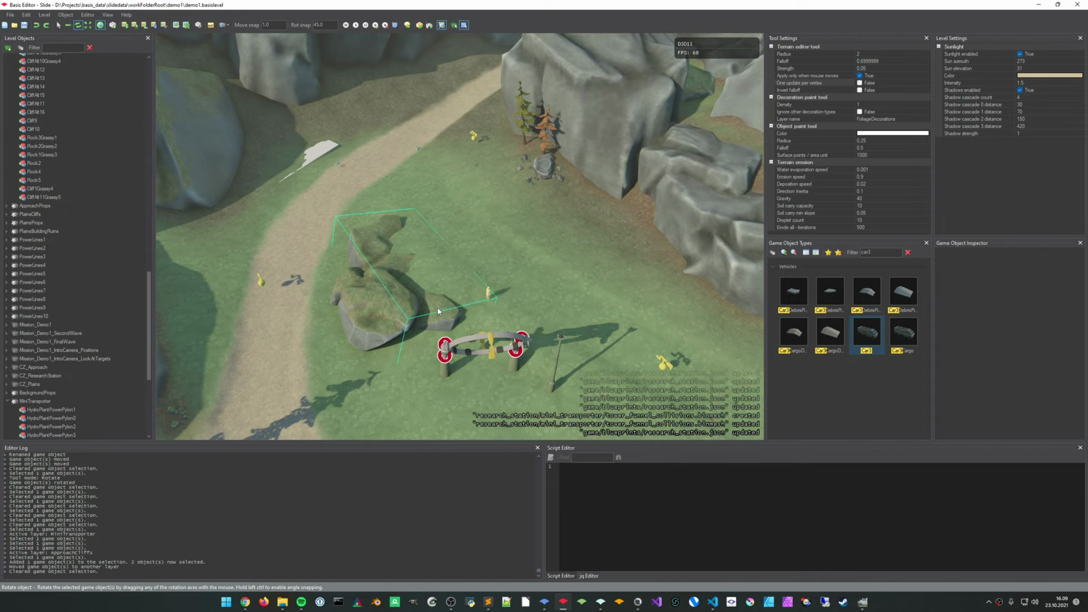
left_click(438, 311)
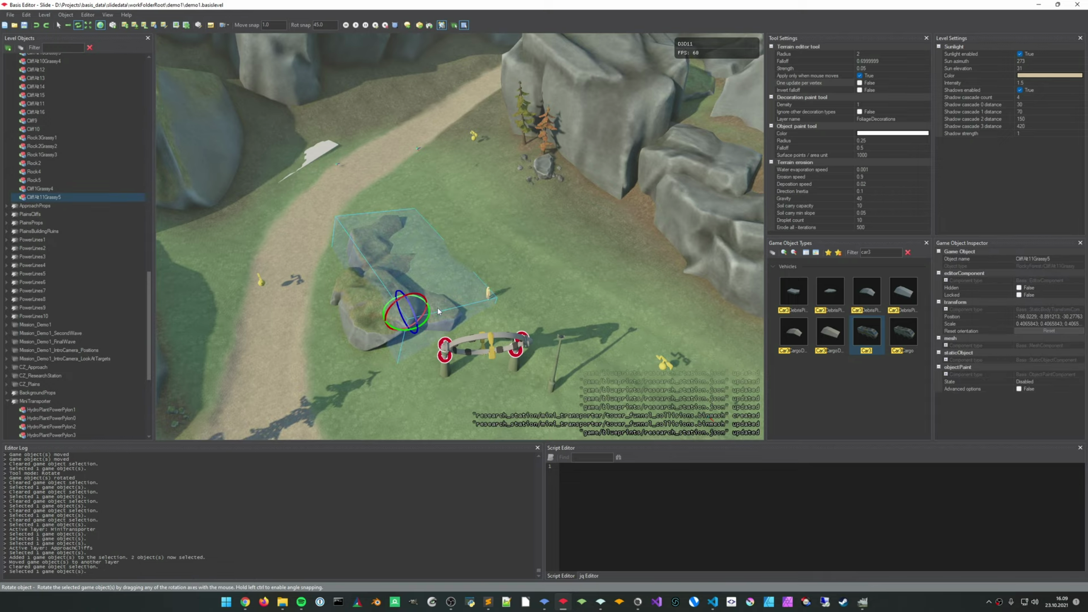
middle_click_drag(380, 380, 401, 318)
scroll(38, 320, "down", 4)
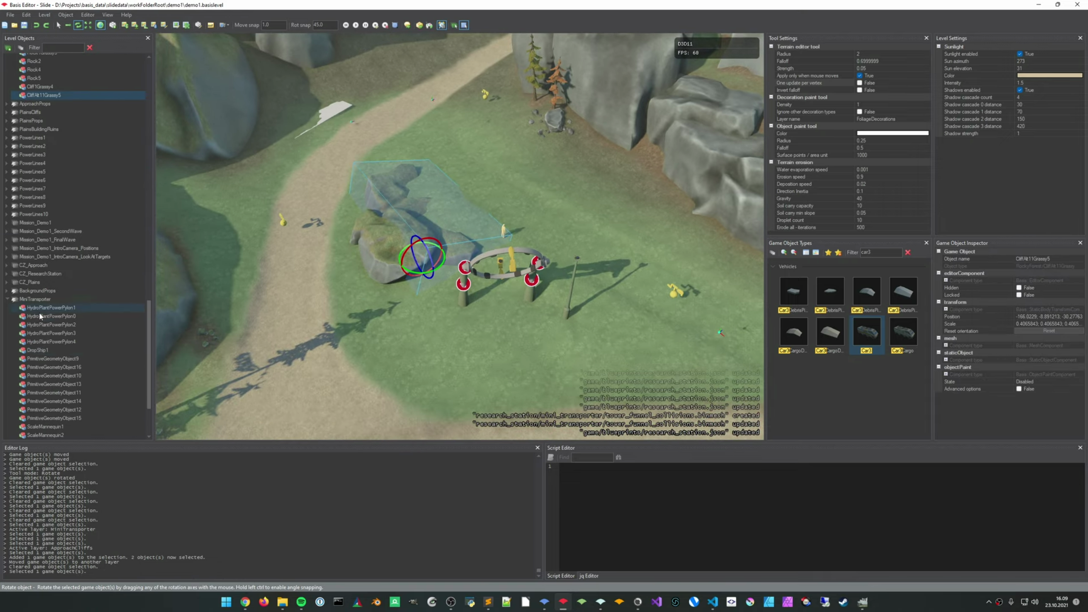
Locate DropShip1 from the MiniTransporter layer in the level and delete it
left_click(40, 316)
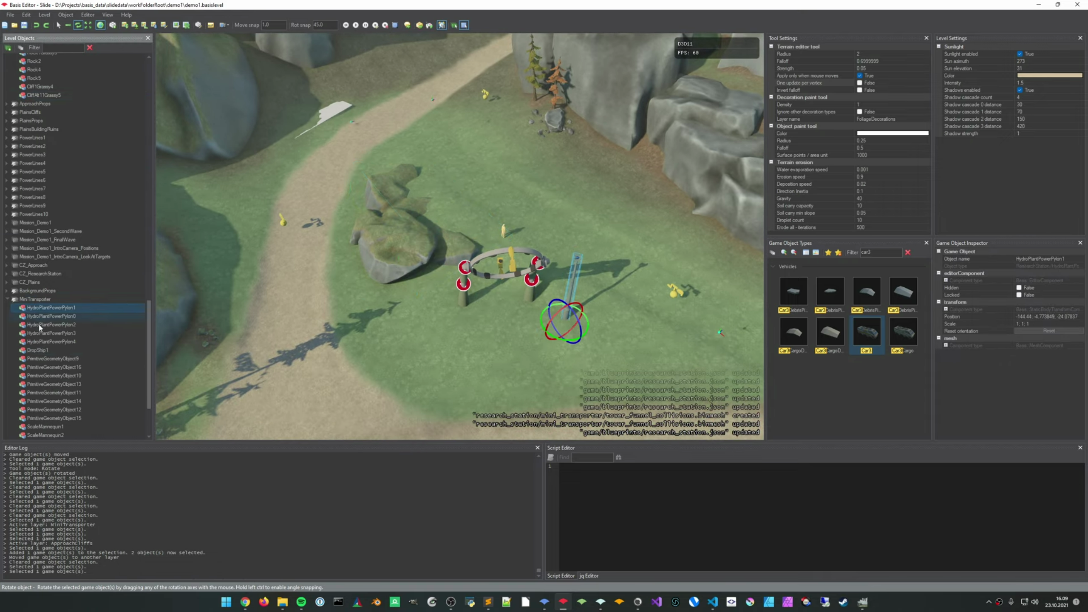
left_click(38, 351)
double_click(38, 352)
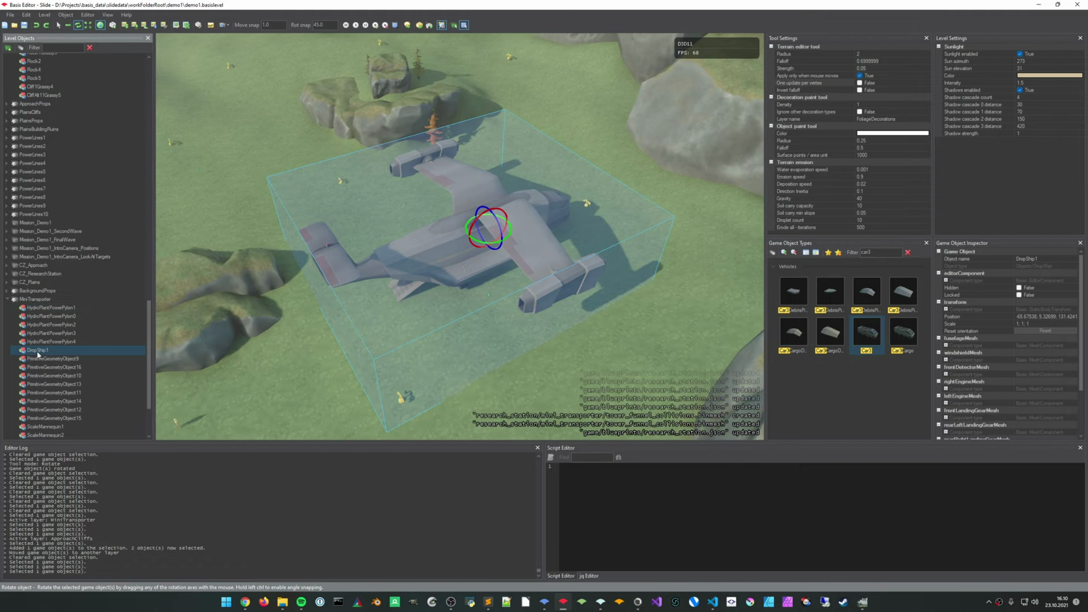
key("Delete")
key("Return")
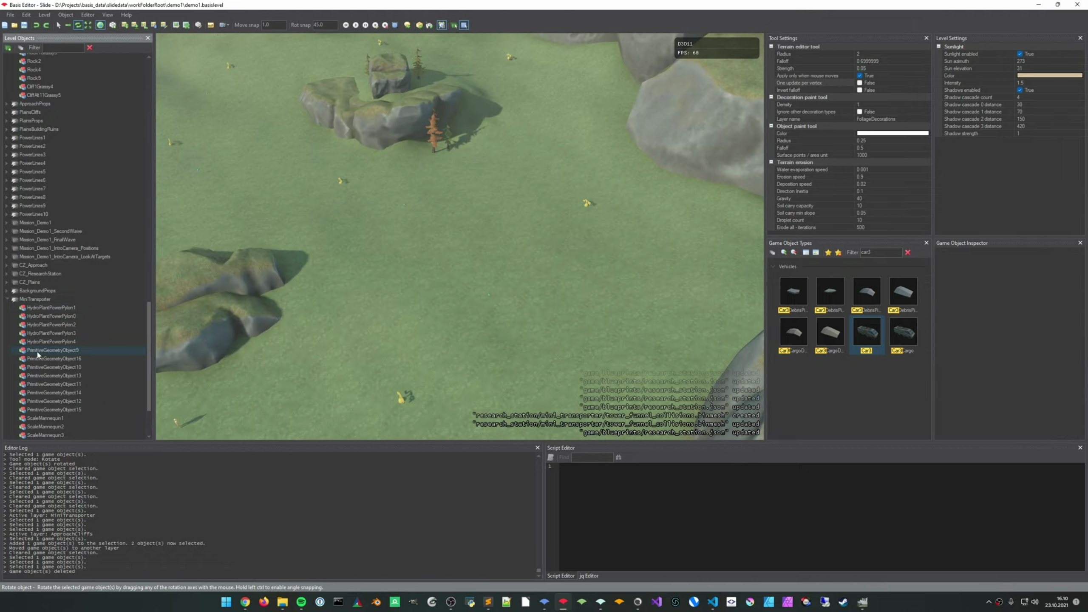
Delete the ObjExporter1 object from the MiniTransporter layer
left_click(87, 351)
scroll(124, 389, "down", 3)
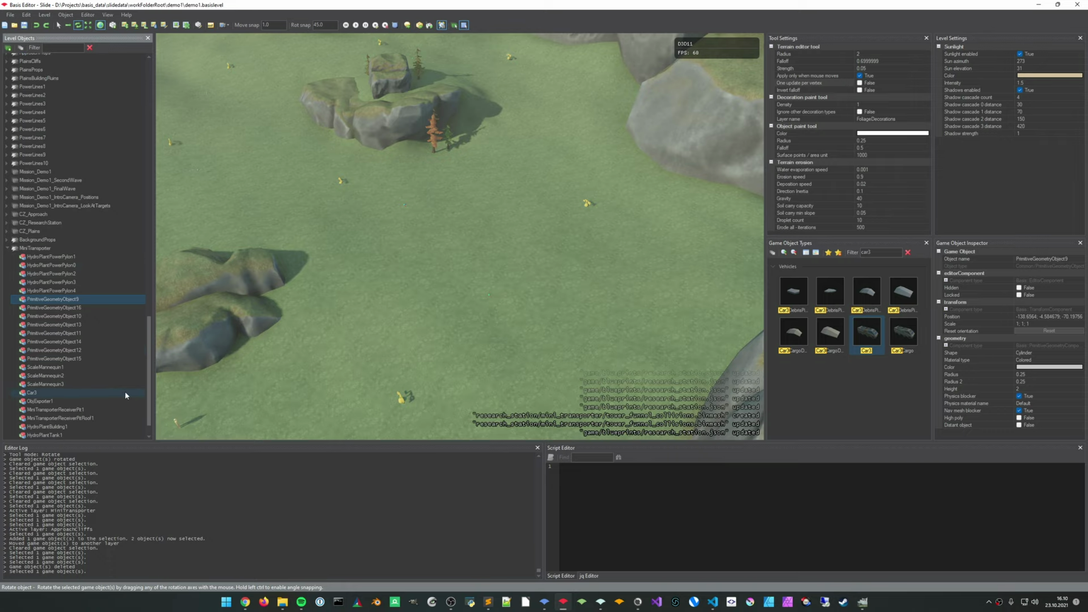
left_click(53, 376)
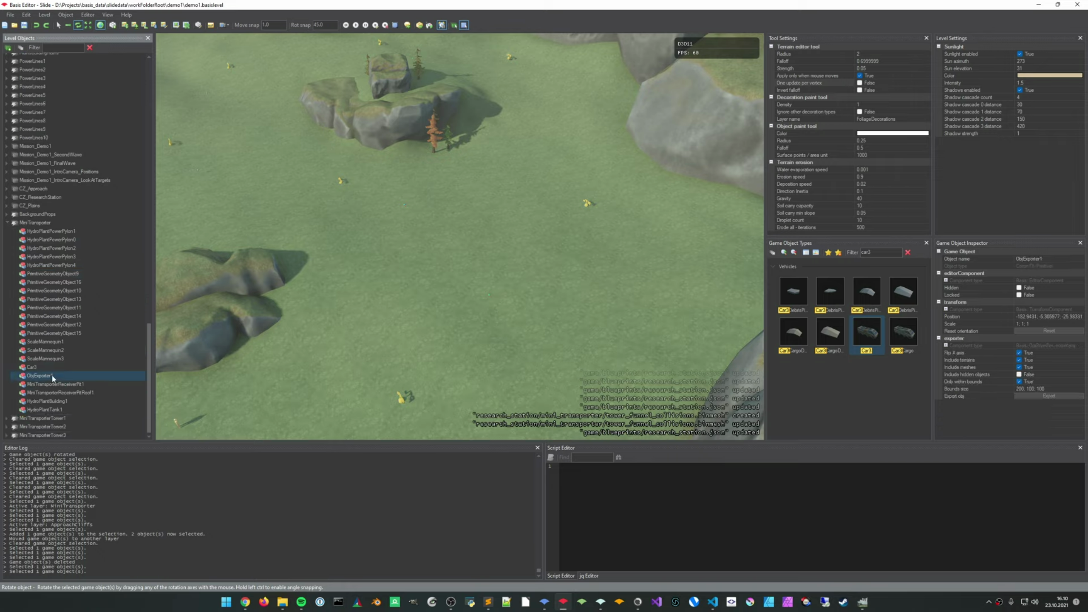
key("Delete")
key("Return")
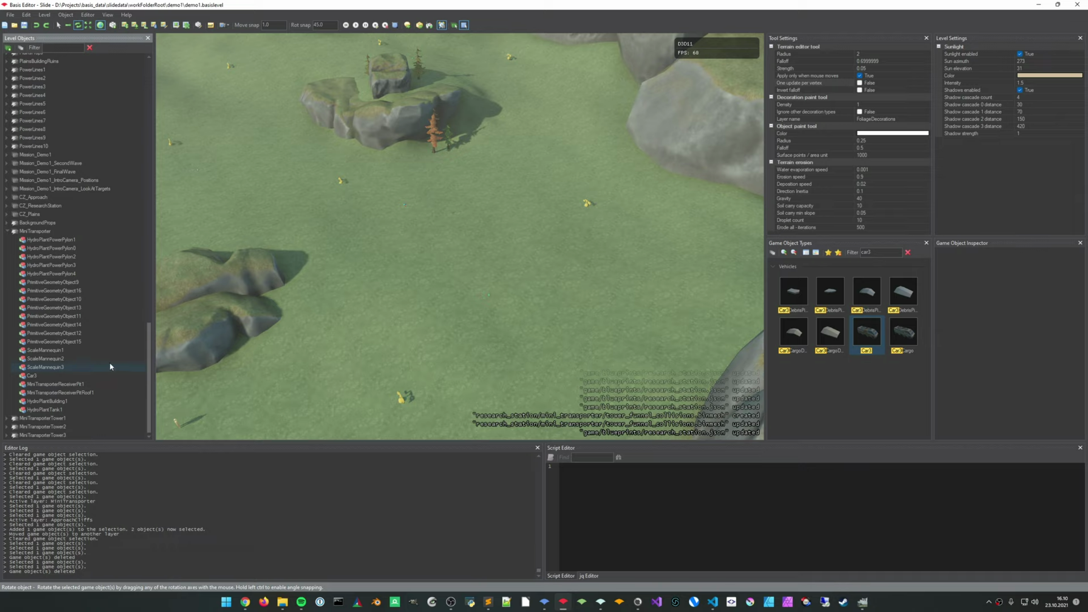
Delete the Car3 vehicle of the MiniTransporter layer and save the level
right_click_drag(325, 274, 193, 217)
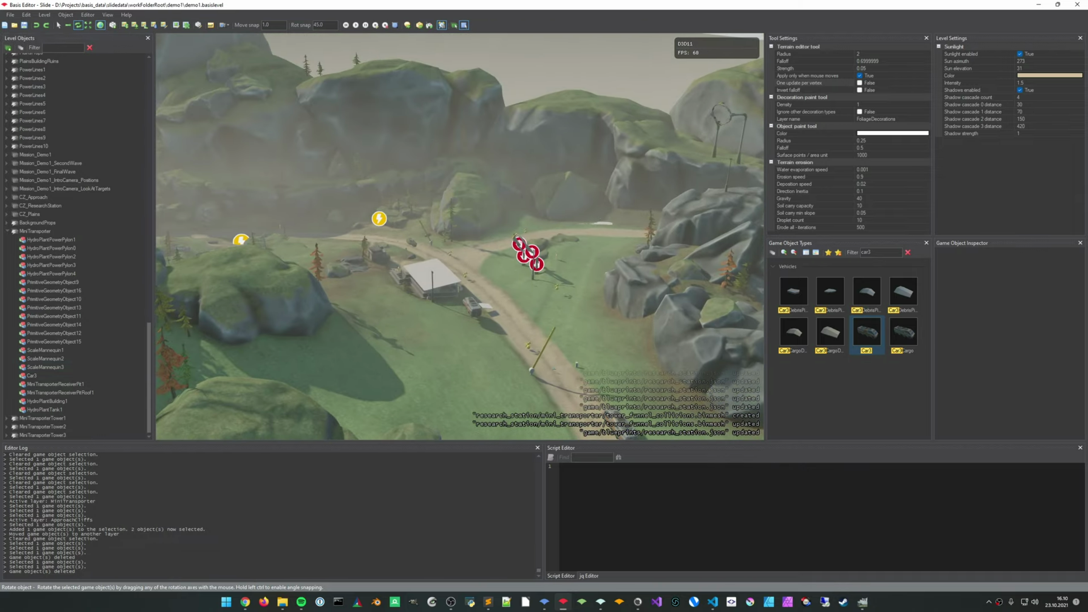
key("w")
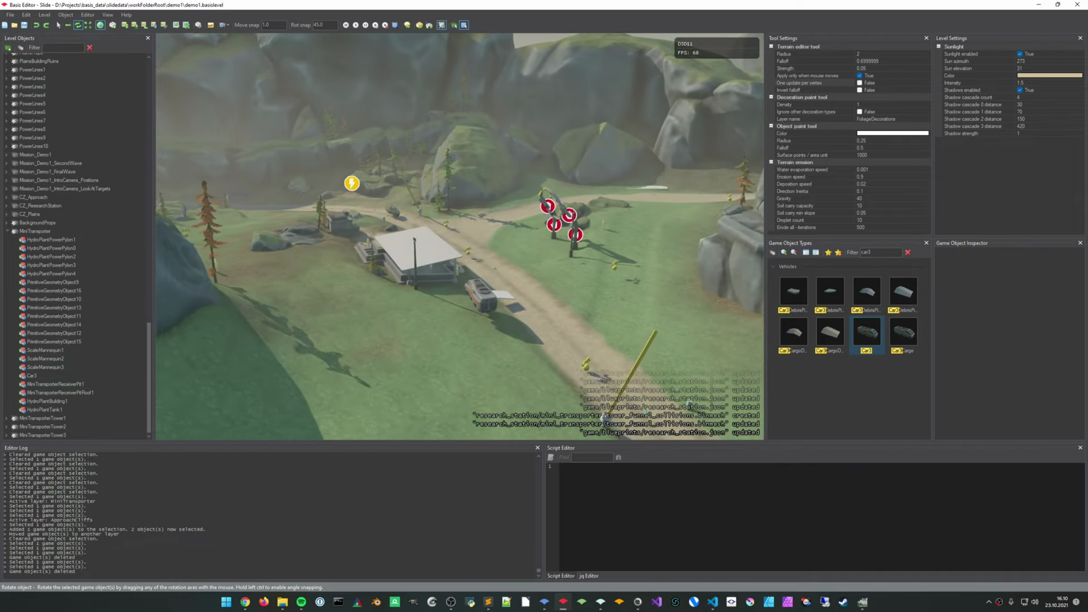
key("w")
right_click_drag(459, 236, 527, 240)
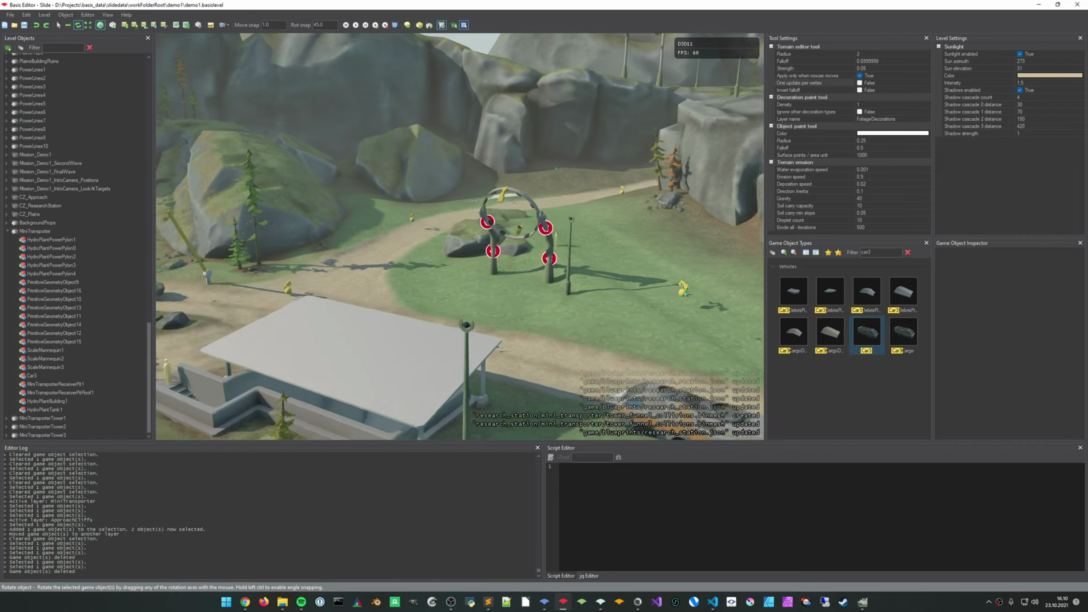
key("a")
right_click_drag(274, 343, 364, 348)
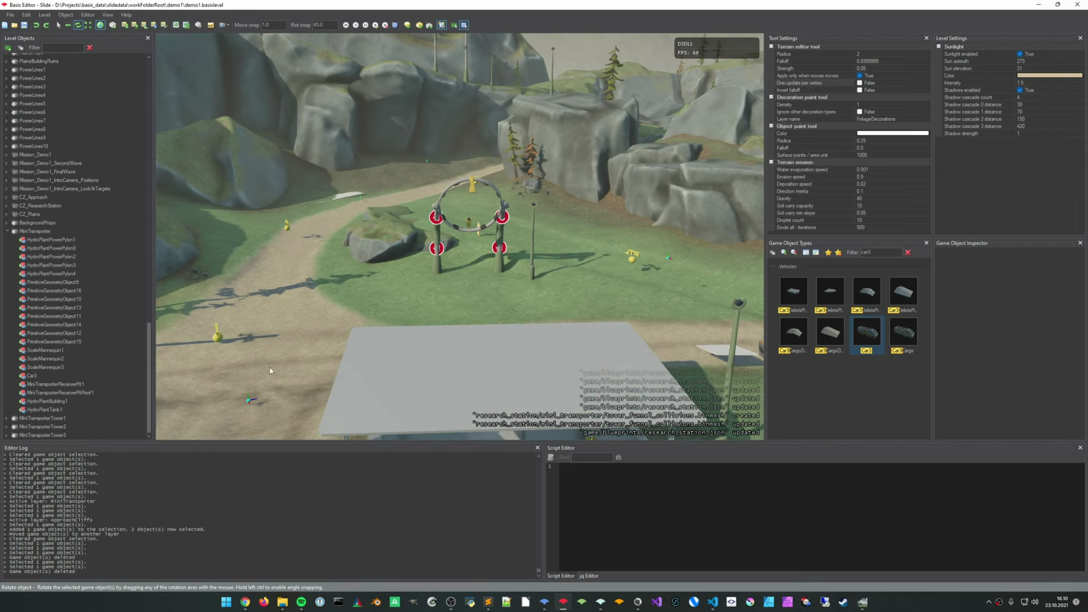
left_click(71, 378)
double_click(71, 379)
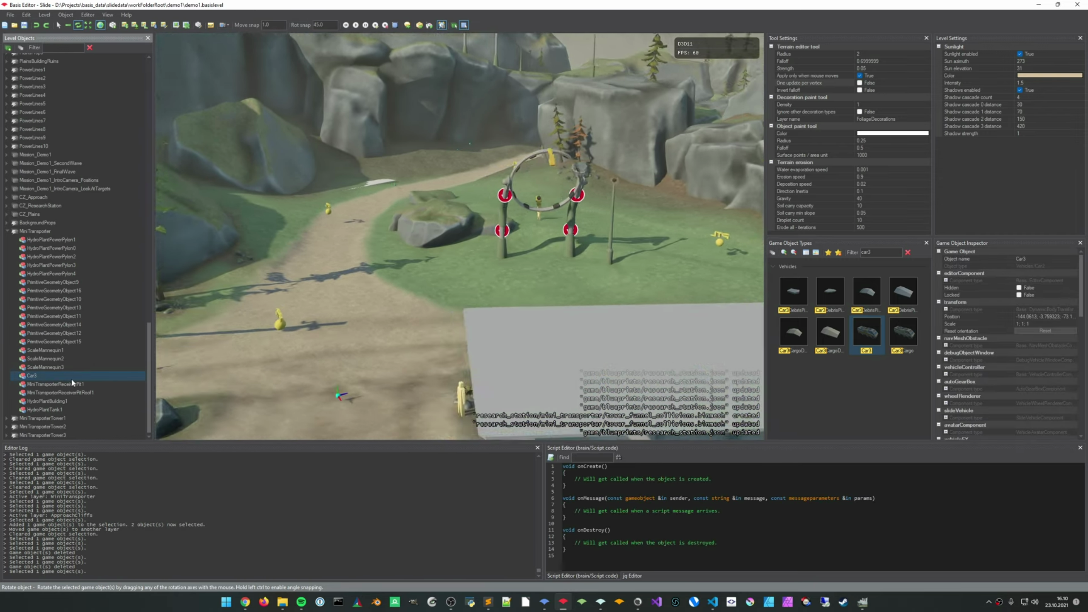
key("Delete")
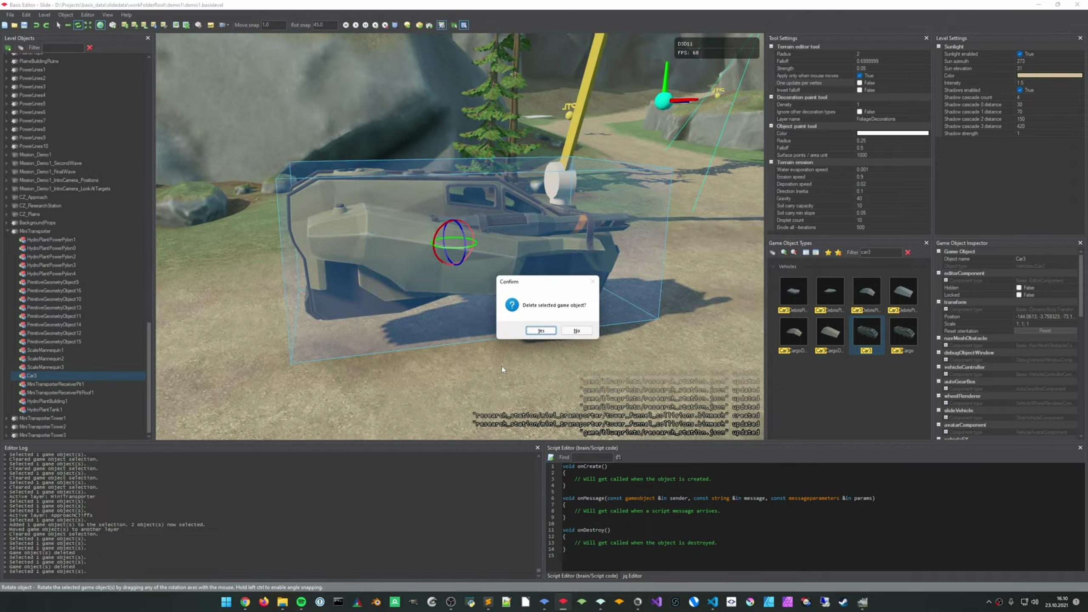
key("Return")
scroll(497, 317, "down", 5)
middle_click_drag(496, 316, 406, 377)
key("ctrl+s")
Activate the ApproachCliffs layer of the grassy rock by the ring tower and filter the game object types by "rocky"
right_click_drag(406, 375, 360, 365)
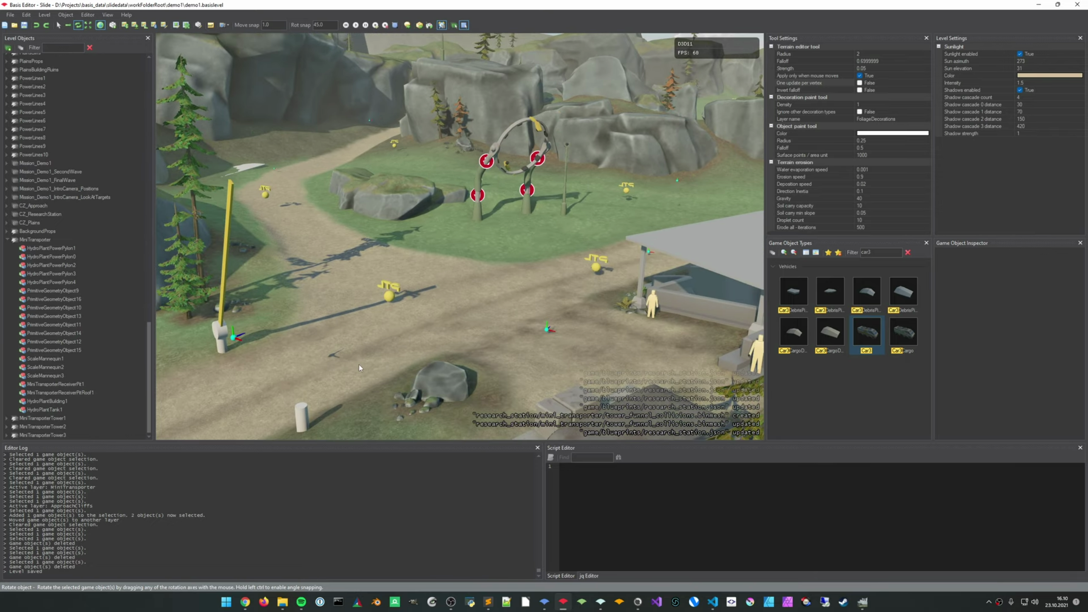
left_click(382, 204)
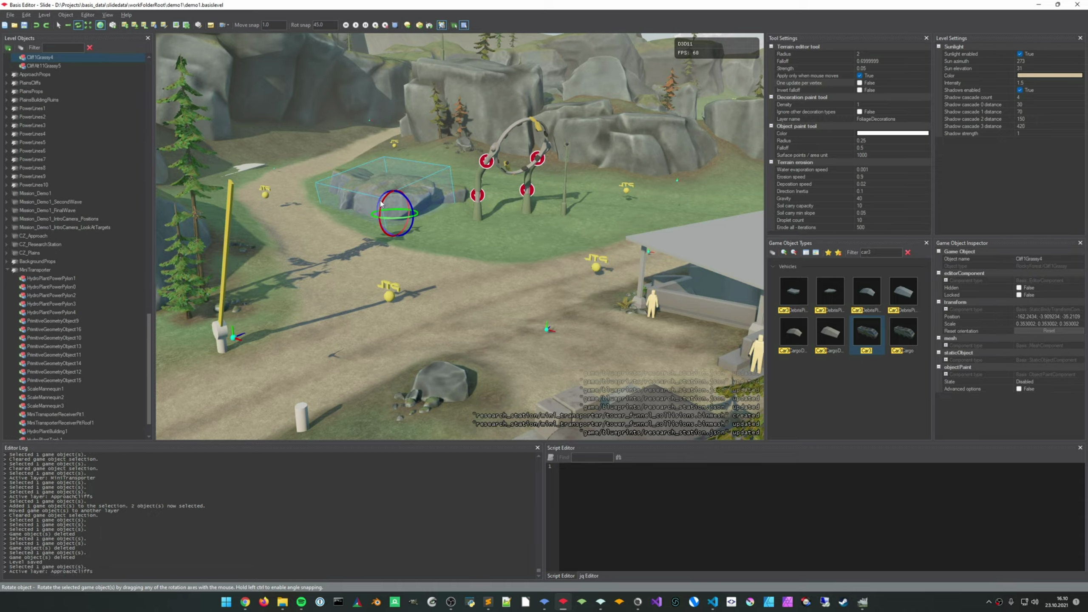
left_click(908, 252)
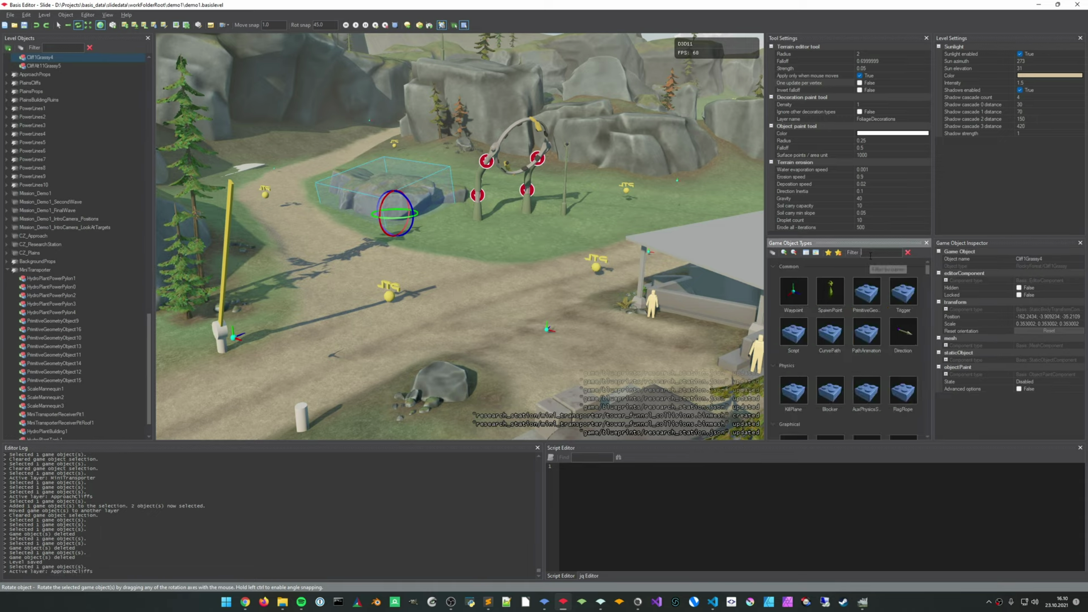
type("rocky")
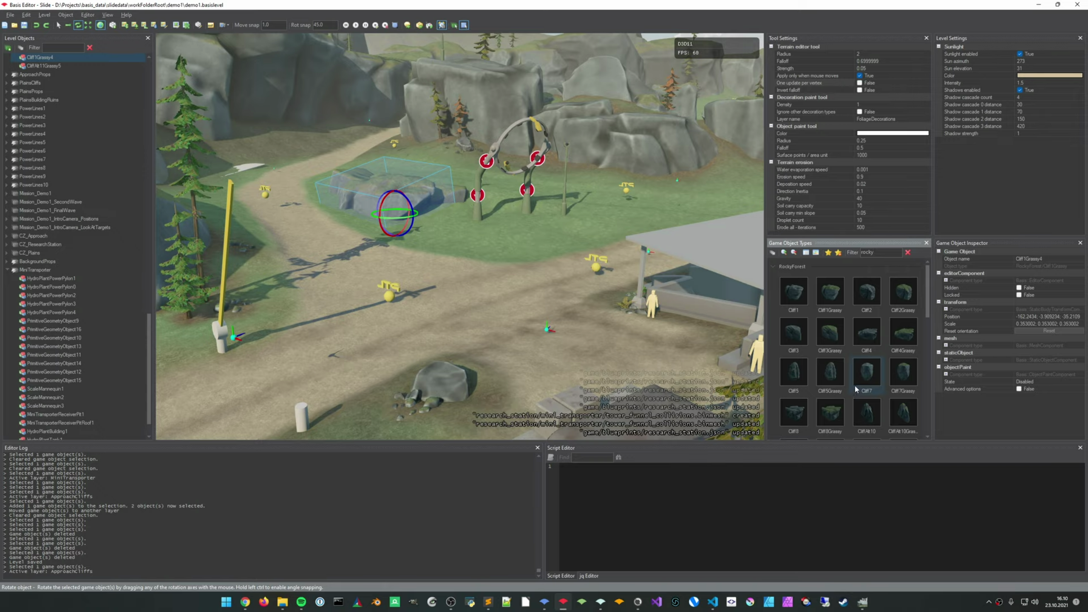
scroll(857, 388, "down", 5)
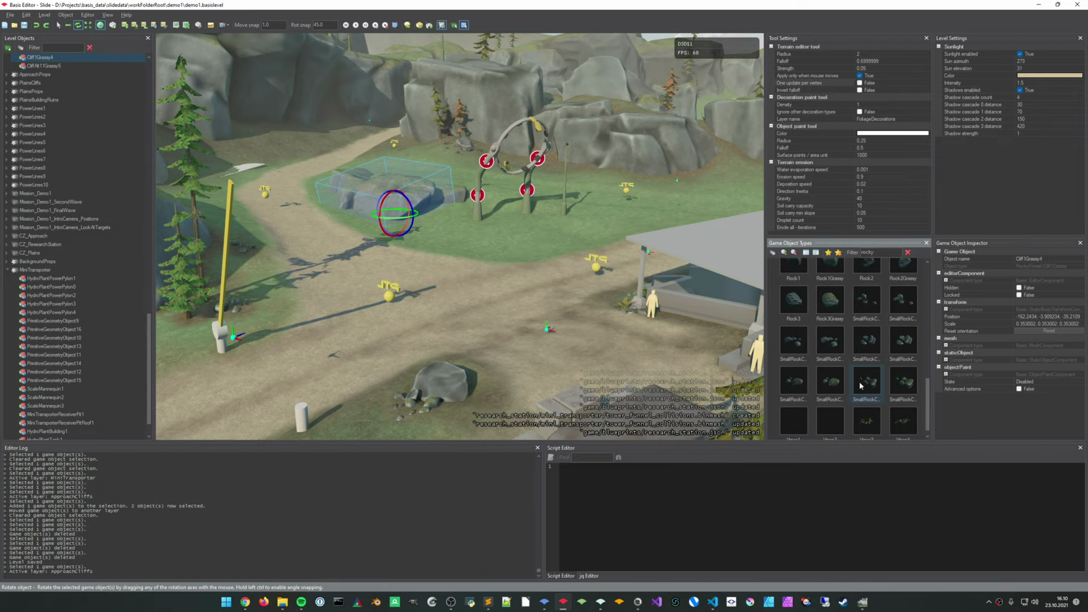
Place a Cliff4 rock on the grass in front of the ring tower, near the road's edge
right_click_drag(526, 294, 322, 244)
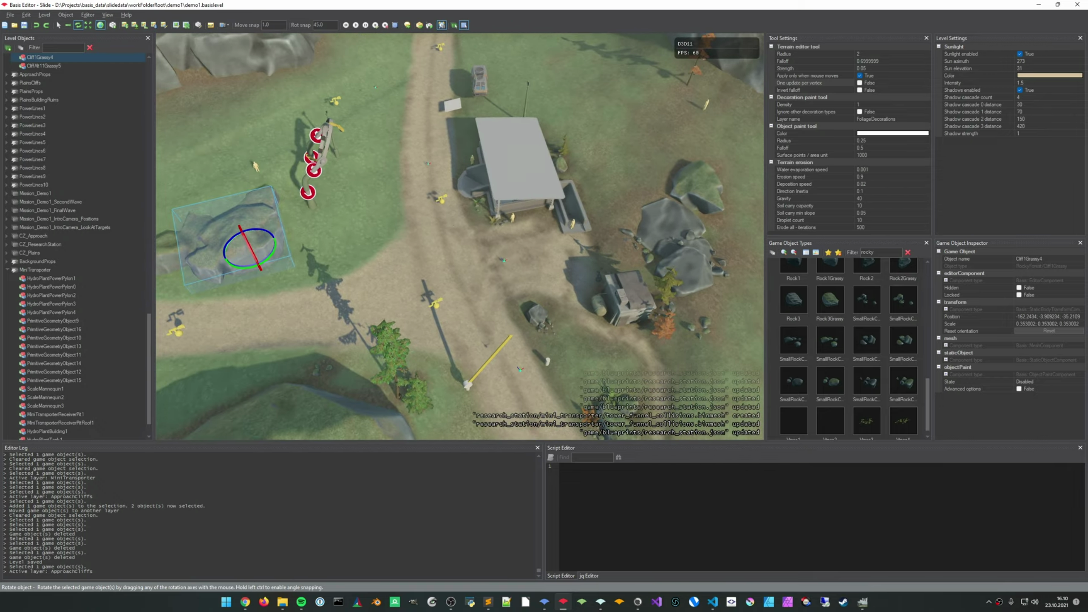
right_click_drag(460, 237, 476, 272)
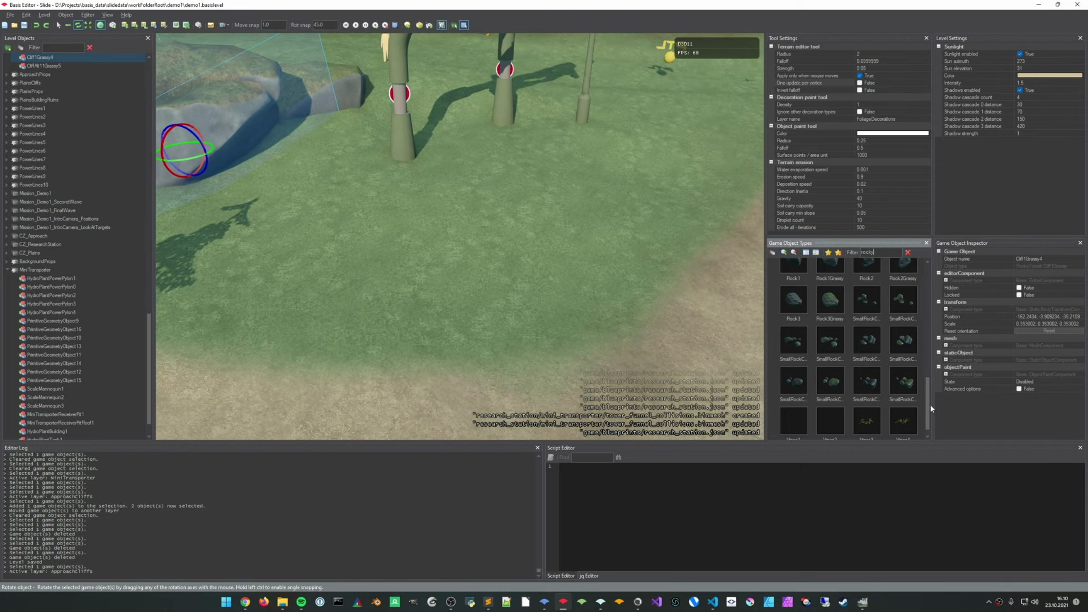
scroll(872, 365, "up", 1)
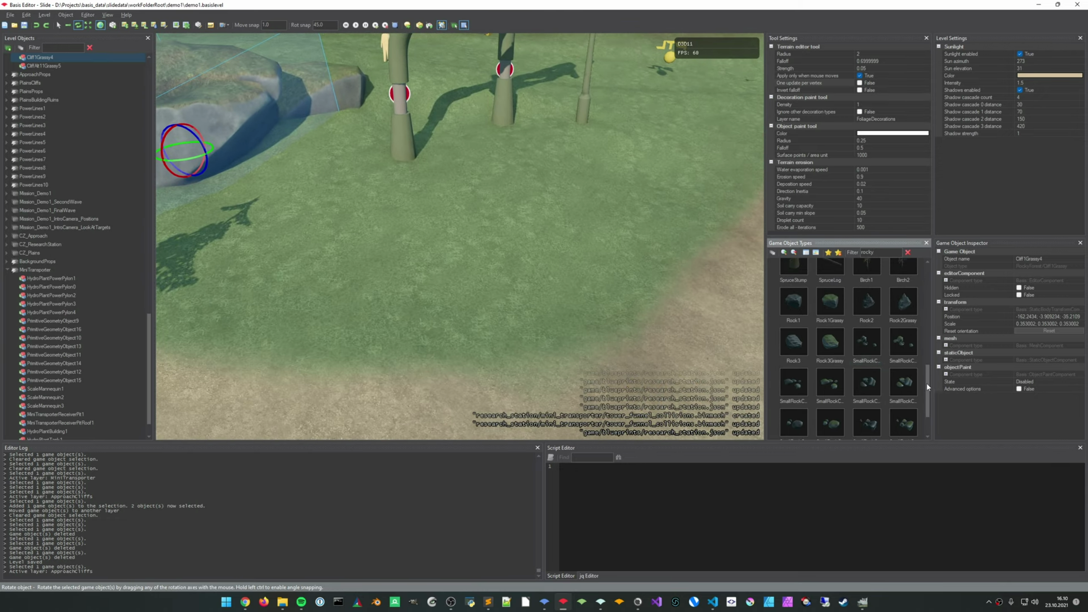
left_click_drag(927, 387, 934, 293)
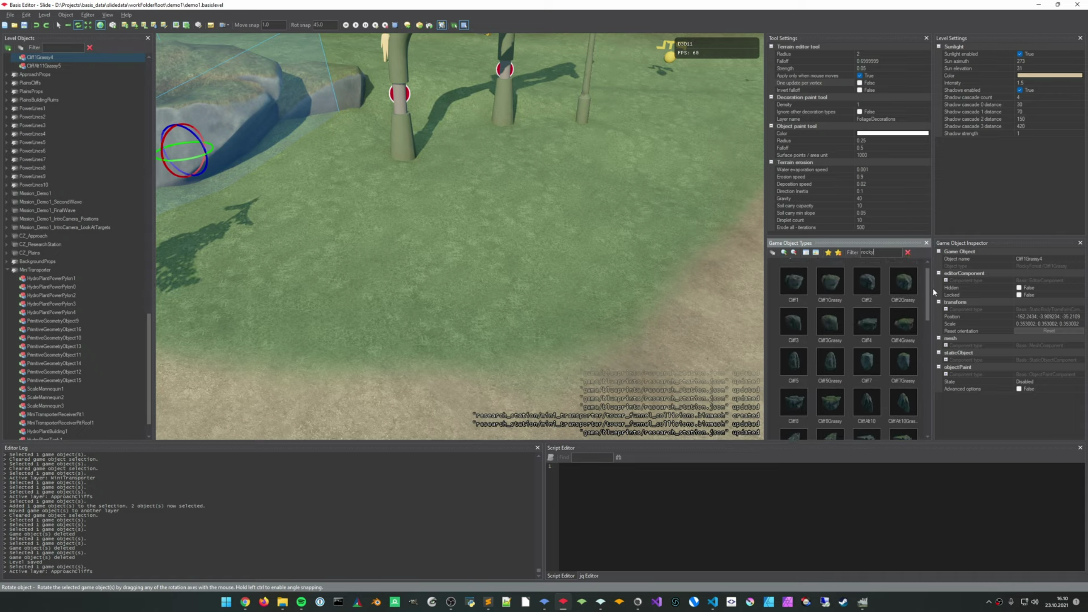
key("a")
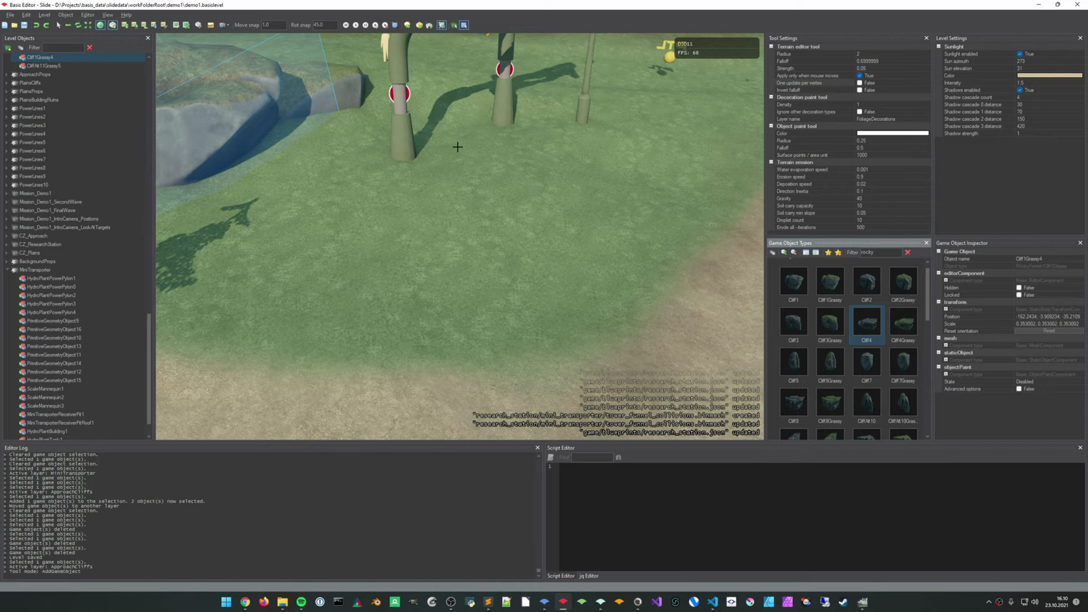
left_click(459, 189)
Scale, rotate and sink the new Cliff4 rock so it lies low in the grass between the ring tower and the road
key("r")
left_click_drag(495, 192, 405, 208)
key("r")
key("t")
key("r")
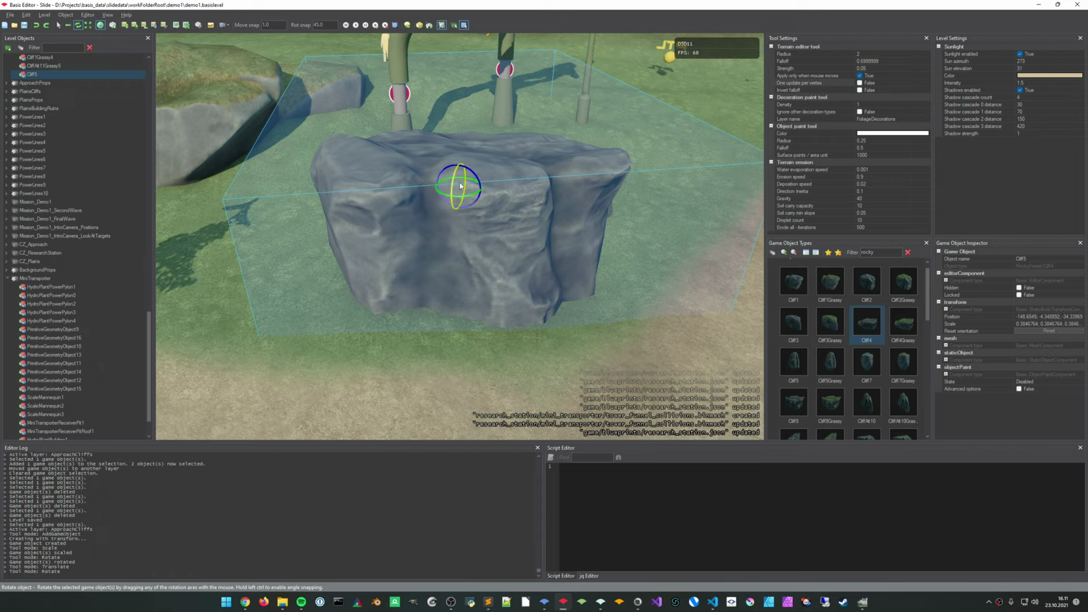
left_click_drag(460, 180, 479, 242)
key("r")
left_click(592, 350)
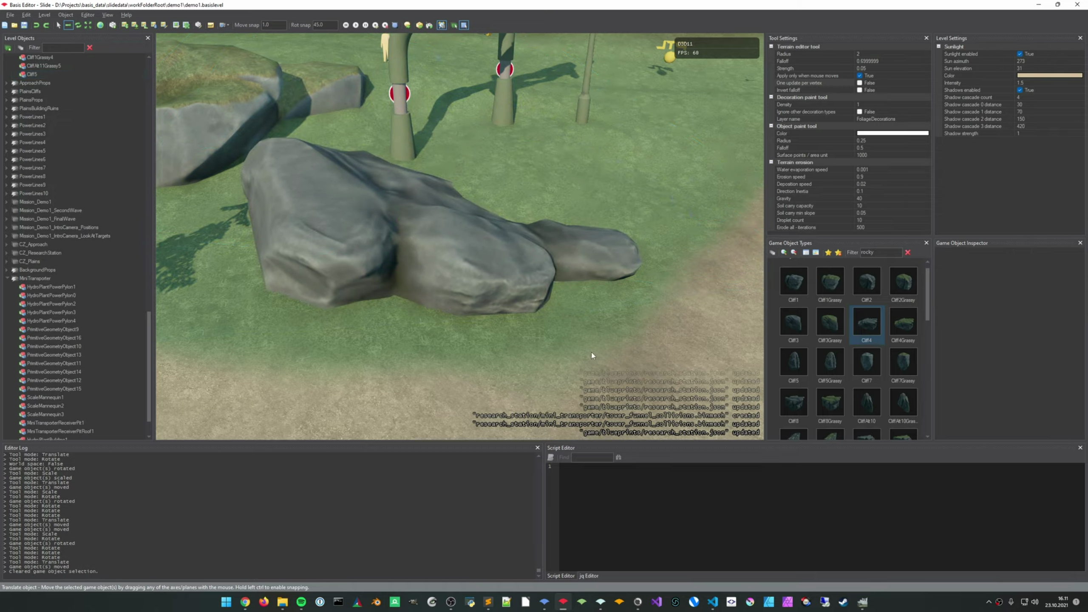
Shift the grey Cliff4 rock across the grass toward the grassy rock and the road's edge
right_click_drag(593, 351, 505, 324)
key("s")
key("w")
right_click_drag(548, 295, 546, 303)
left_click(546, 303)
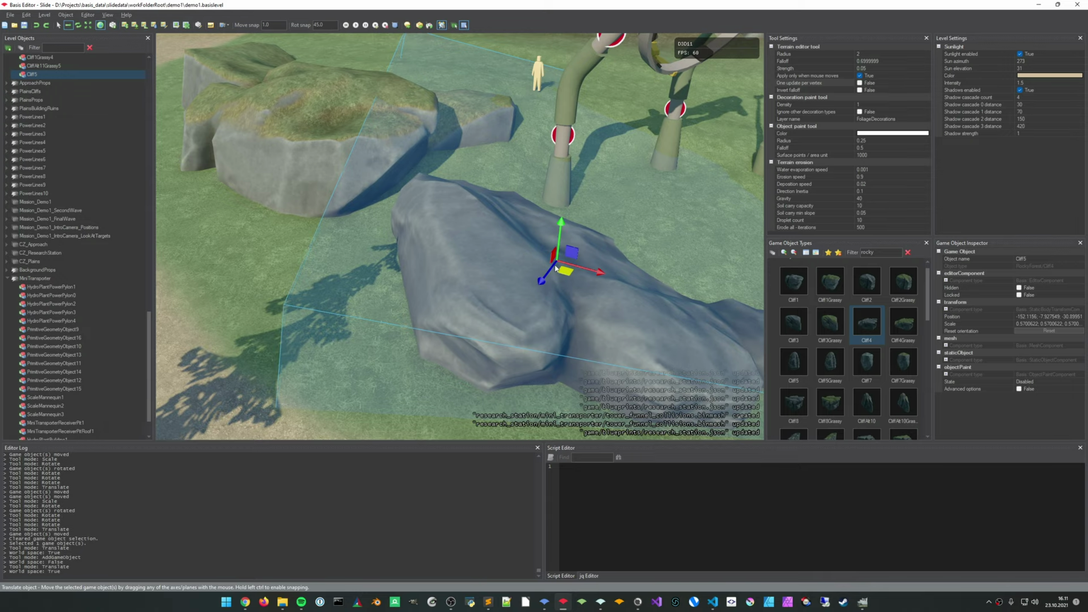
left_click_drag(555, 268, 515, 259)
left_click(342, 288)
Rotate the Cliff4 rock and move it closer to the road in front of the ring tower
right_click_drag(343, 288, 366, 283)
key("s")
key("w")
key("d")
key("a")
key("w")
right_click_drag(500, 263, 362, 255)
left_click(484, 260)
key("e")
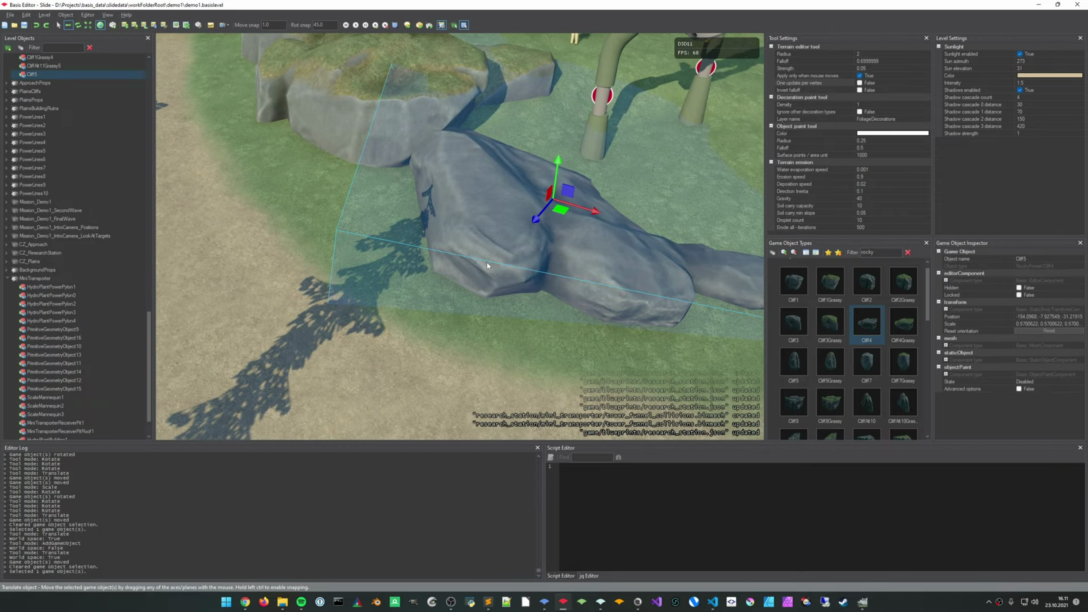
left_click_drag(566, 213, 496, 214)
key("w")
left_click(440, 300)
Replace the grey Cliff4 rock with a Cliff4Grassy rock, reusing the copied transform of the deleted one
mouse_move(440, 299)
right_mouse_down()
mouse_move(440, 309)
mouse_move(440, 274)
mouse_move(448, 283)
right_mouse_up()
key("s")
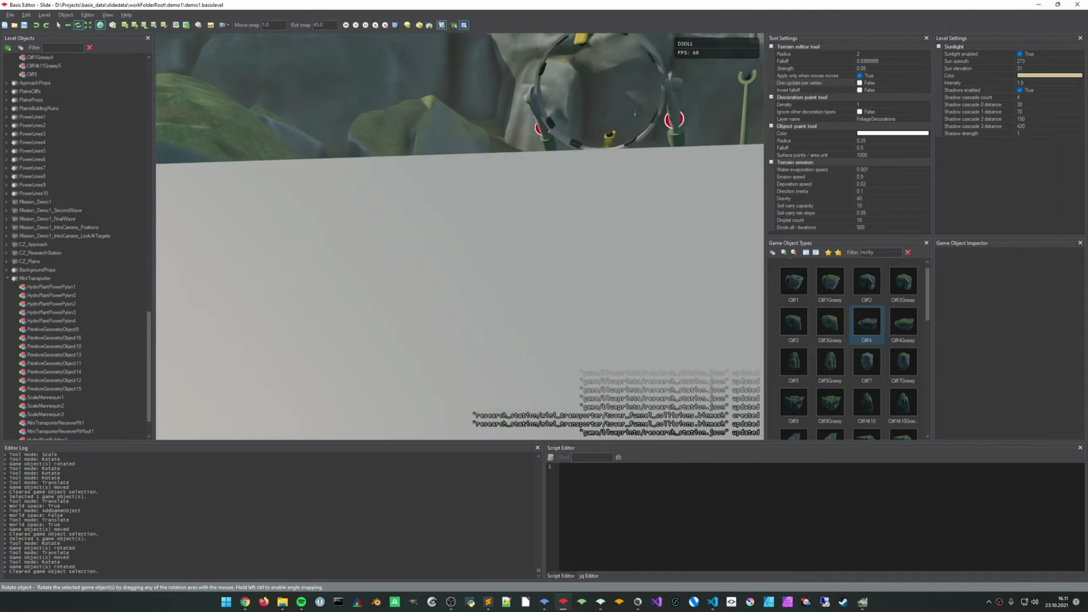
right_click_drag(635, 114, 690, 131)
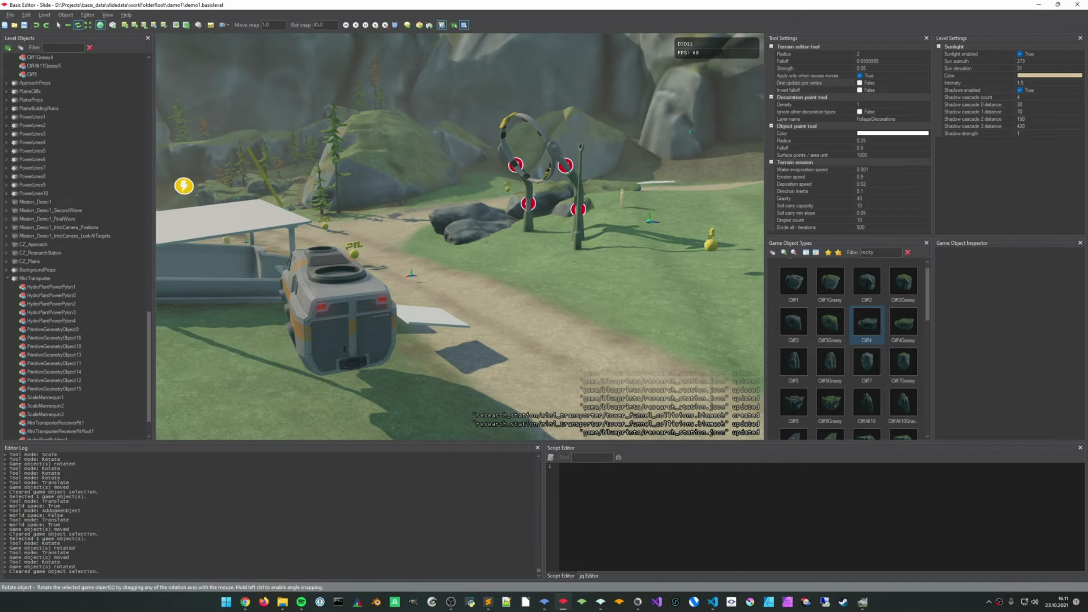
key("w")
mouse_move(501, 232)
right_mouse_down()
mouse_move(501, 253)
mouse_move(509, 249)
right_mouse_up()
left_click(508, 249)
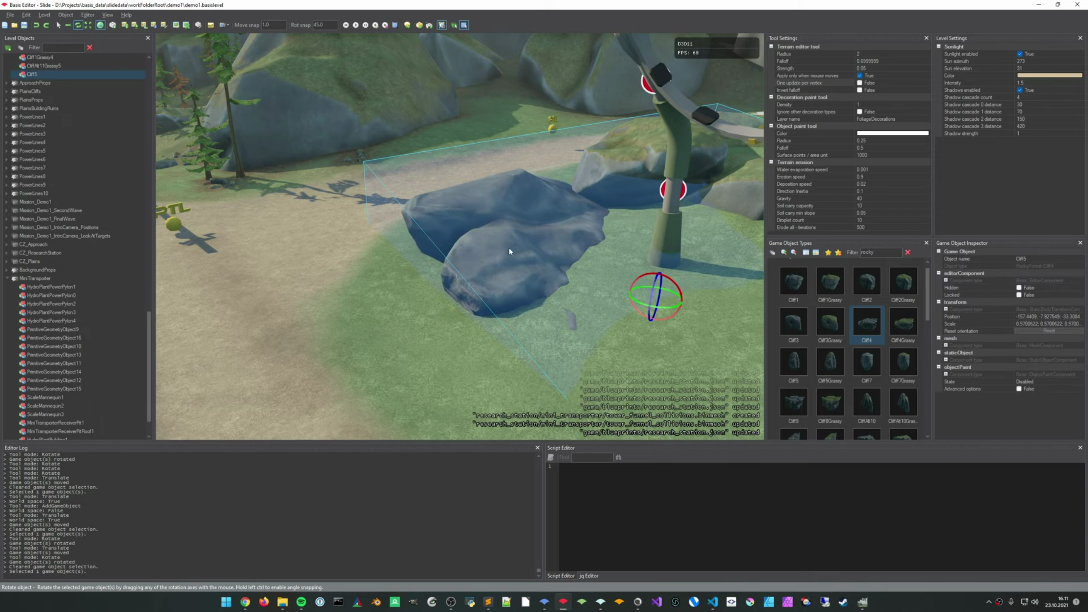
key("Delete")
key("Return")
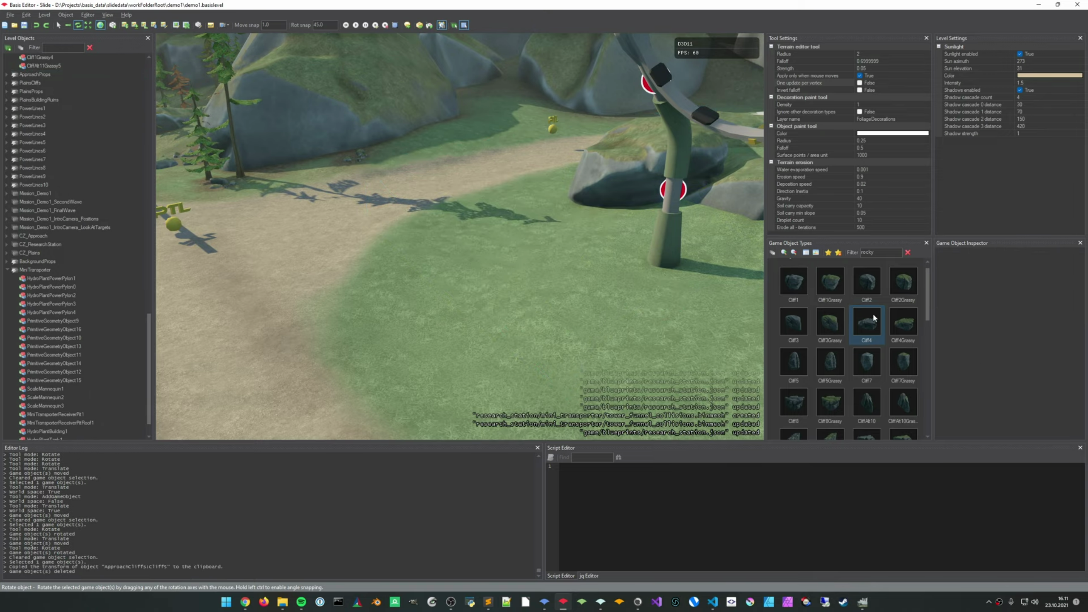
left_click(604, 338)
Rotate the Cliff4Grassy rock and move it into the grass between the ring tower and the road
key("a")
right_click_drag(605, 338, 642, 324)
key("s")
key("w")
left_click(499, 241)
middle_click_drag(498, 241, 446, 261)
left_click_drag(469, 307, 439, 311)
key("w")
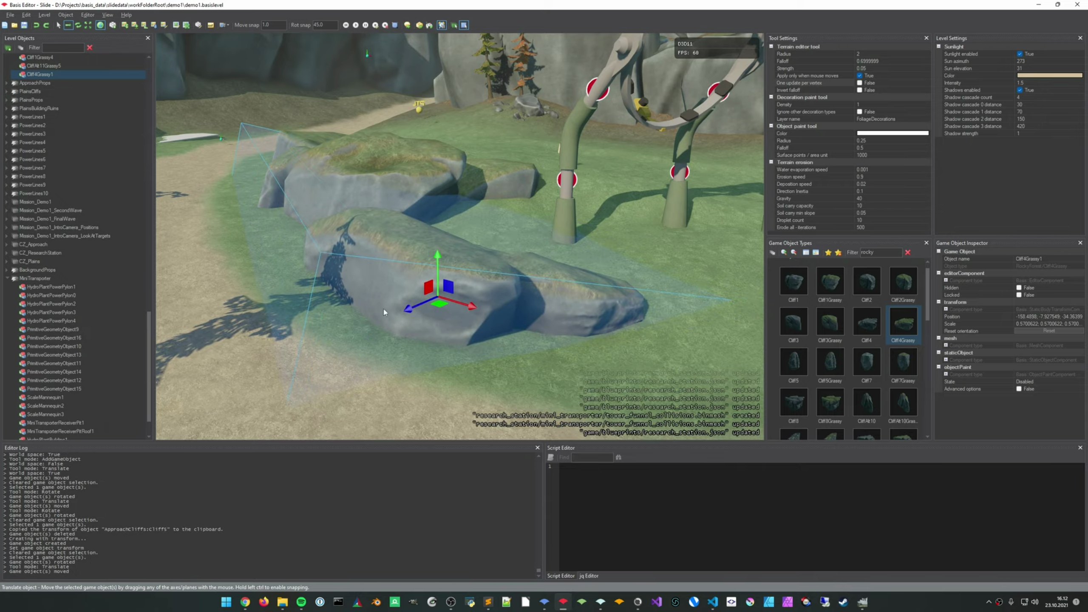
key("Escape")
Nudge the Cliff4Grassy rock along the ground, slightly away from the grassy rock behind it
key("a")
right_click_drag(383, 313, 295, 304)
key("s")
key("d")
right_click_drag(463, 287, 577, 300)
key("a")
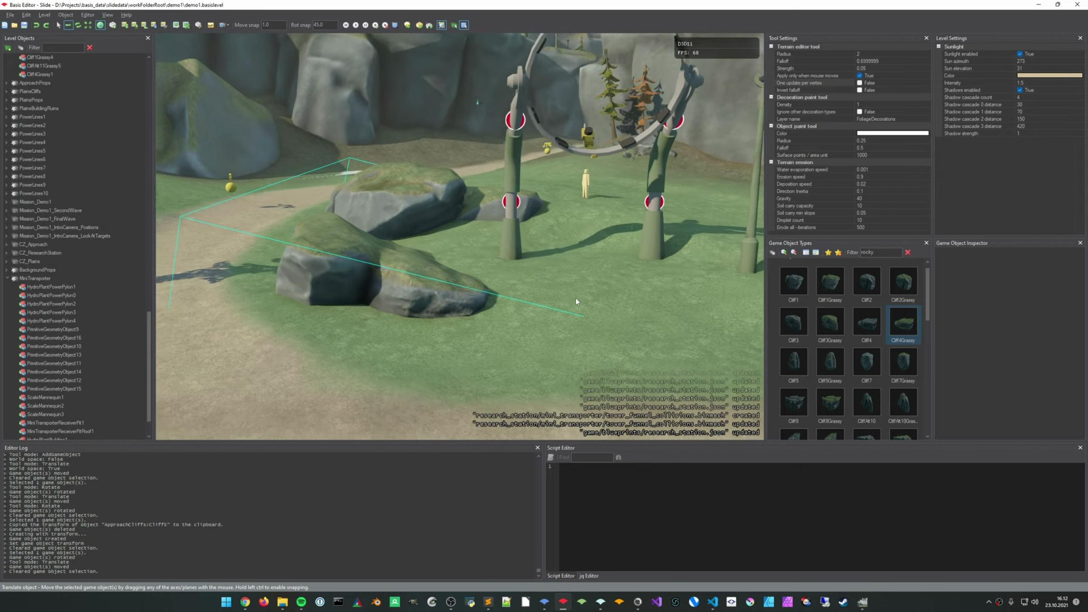
left_click(461, 295)
right_click_drag(461, 295, 463, 330)
middle_click_drag(515, 273, 514, 244)
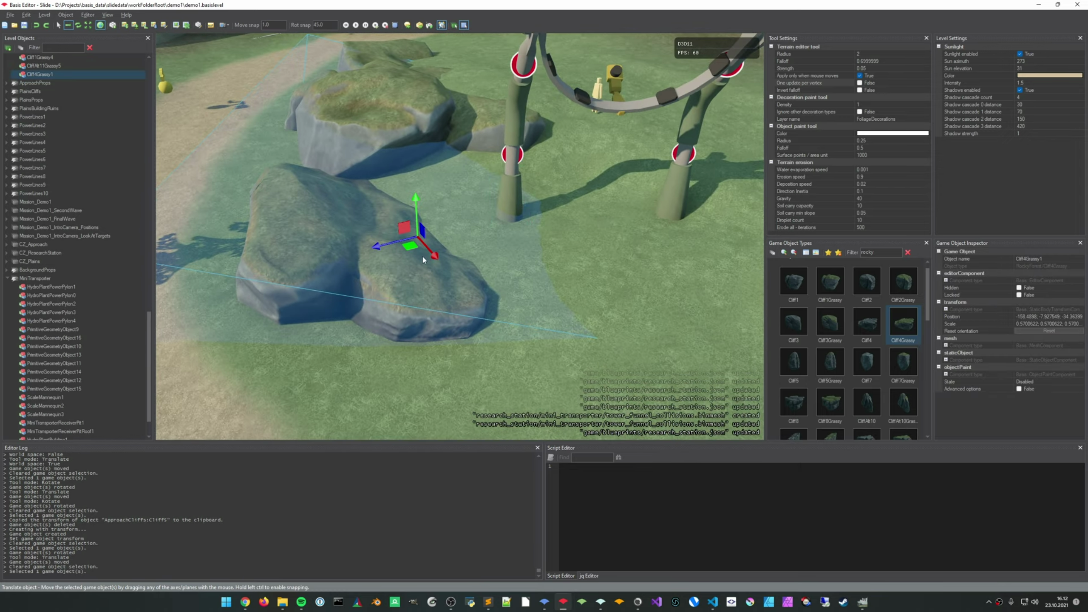
left_click_drag(411, 246, 411, 255)
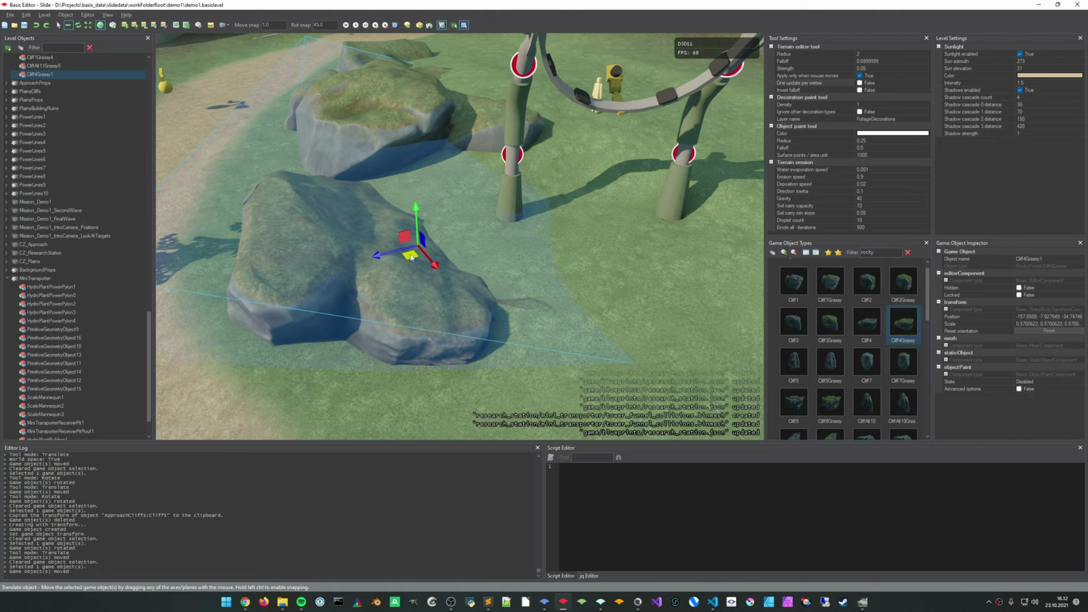
left_click(561, 285)
Smooth the terrain in the grass beside the Cliff4Grassy rock and the ring tower's legs
key("s")
right_click_drag(561, 285, 590, 286)
key("w")
middle_click_drag(590, 286, 476, 372)
right_click_drag(475, 335, 444, 360)
key("w")
key("w")
key("s")
key("d")
mouse_move(443, 300)
right_mouse_down()
mouse_move(437, 277)
mouse_move(430, 296)
right_mouse_up()
key("a")
key("3")
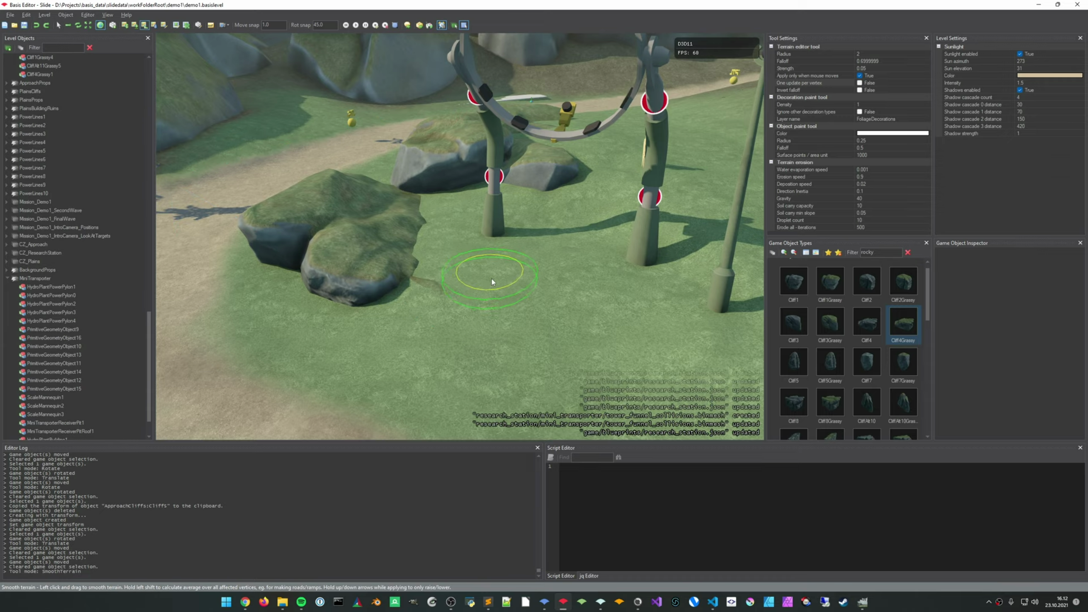
middle_click_drag(491, 279, 529, 330)
mouse_move(529, 330)
right_mouse_down()
mouse_move(533, 348)
mouse_move(538, 266)
right_mouse_up()
key("a")
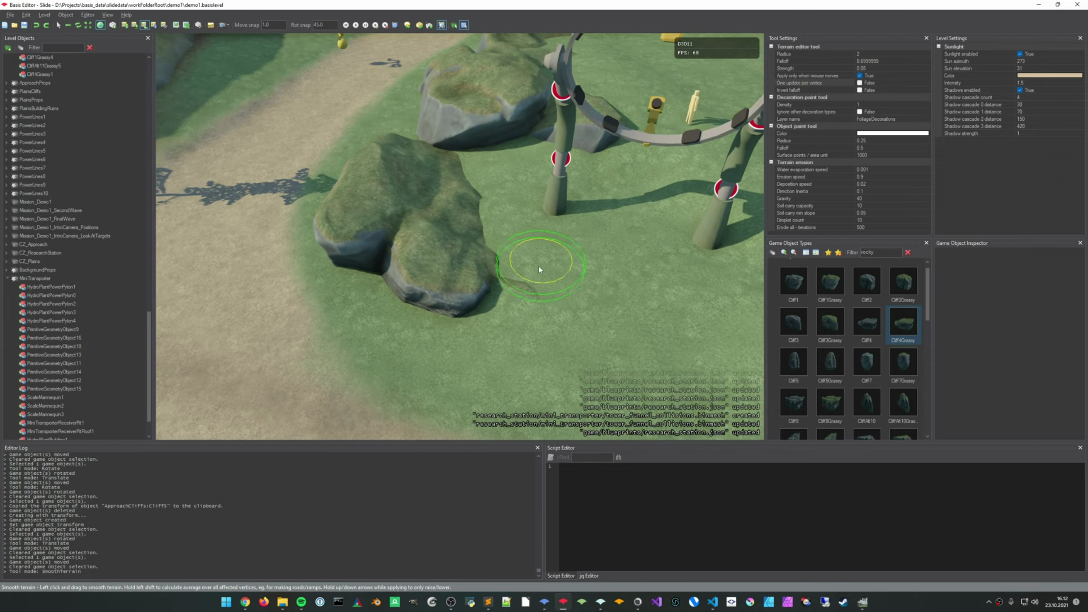
mouse_move(479, 191)
left_mouse_down()
mouse_move(413, 204)
mouse_move(474, 224)
mouse_move(531, 282)
mouse_move(630, 285)
mouse_move(667, 267)
mouse_move(604, 236)
left_mouse_up()
Raise the terrain around the rocks and the ring tower's legs, enlarging the brush radius to 3
key("2")
left_click_drag(492, 168, 482, 156)
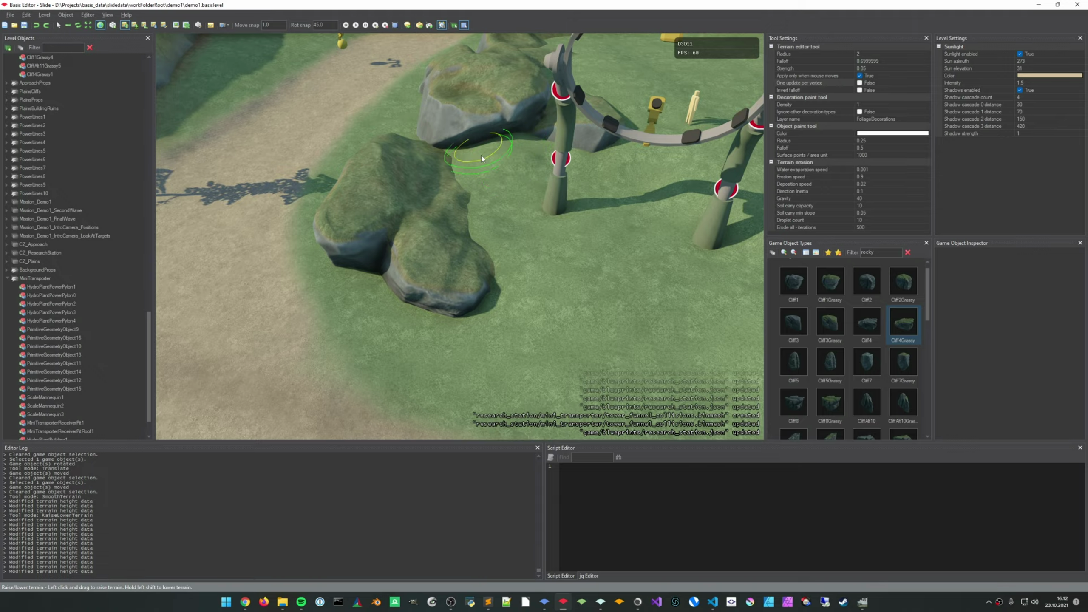
left_click_drag(545, 243, 580, 253)
left_click_drag(530, 179, 638, 205)
left_click_drag(600, 175, 653, 236)
left_click_drag(536, 328, 651, 303)
mouse_move(650, 303)
right_mouse_down()
mouse_move(672, 240)
mouse_move(645, 307)
right_mouse_up()
key("w")
left_click_drag(434, 233, 463, 214)
mouse_move(612, 307)
left_mouse_down()
mouse_move(650, 323)
mouse_move(656, 295)
left_mouse_up()
left_click_drag(599, 274, 535, 256)
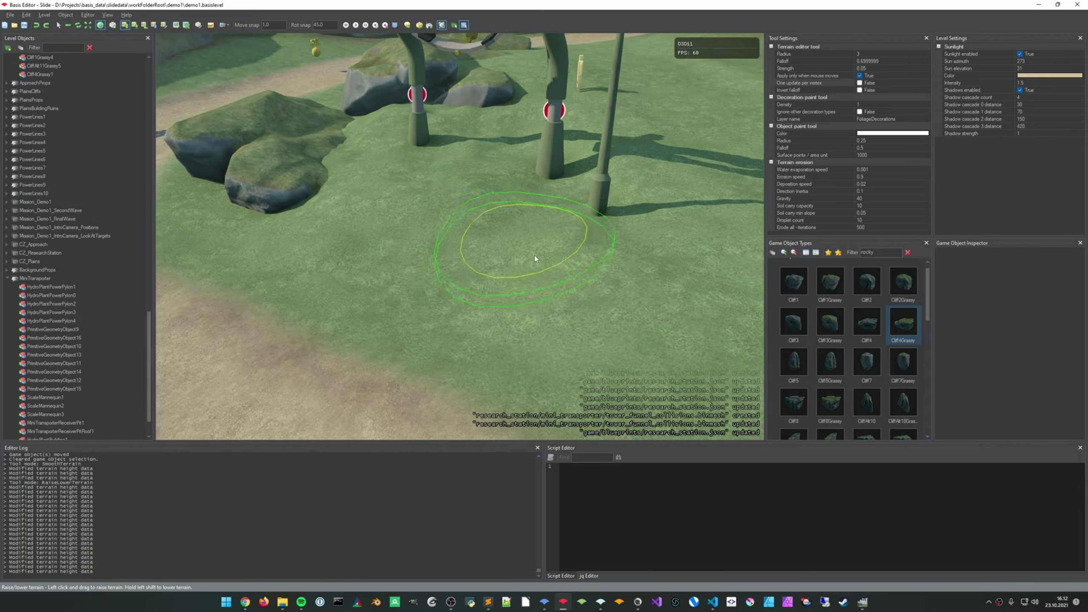
Examine the ring tower, its surrounding terrain, the road and the shelter from a distance and from above
mouse_move(520, 219)
right_mouse_down()
mouse_move(578, 180)
mouse_move(583, 232)
mouse_move(546, 201)
mouse_move(554, 239)
right_mouse_up()
key("s")
key("s")
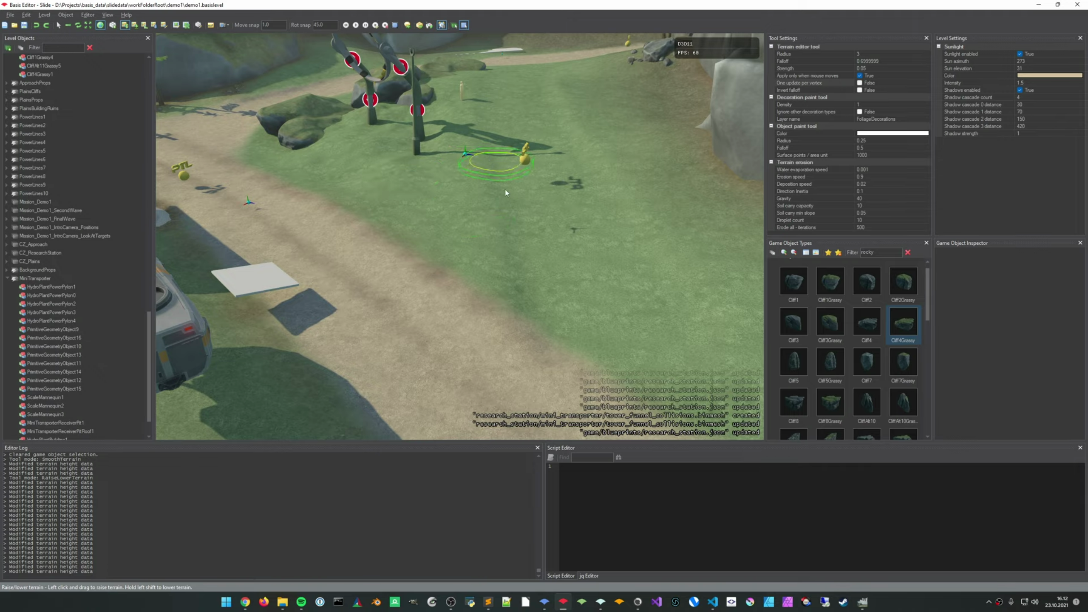
key("s")
mouse_move(564, 239)
right_mouse_down()
mouse_move(589, 257)
mouse_move(556, 173)
mouse_move(556, 223)
right_mouse_up()
key("s")
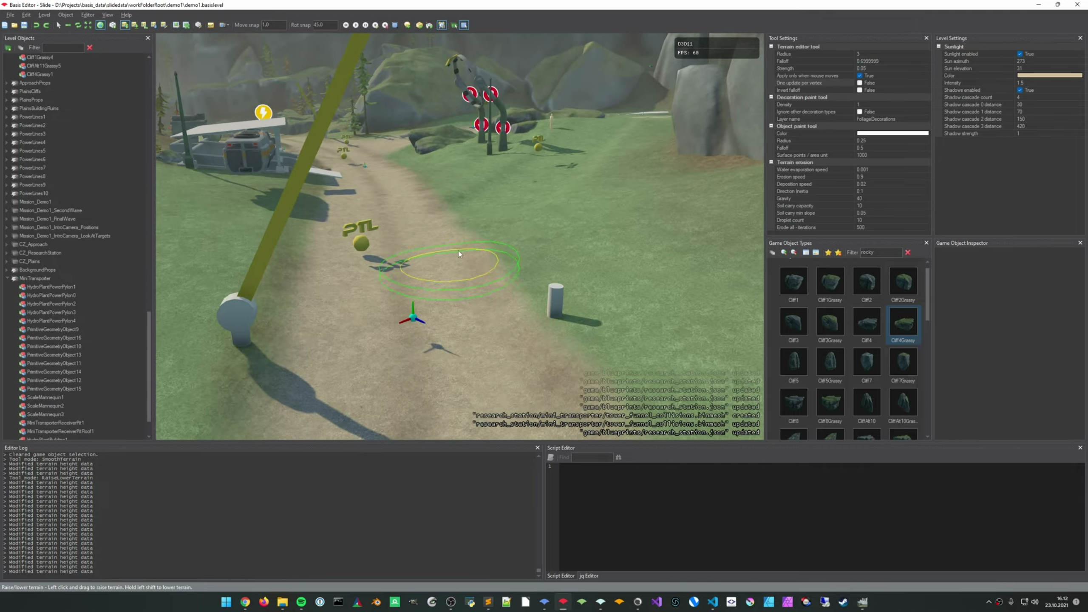
key("s")
right_click_drag(544, 226, 611, 248)
key("w")
key("a")
key("s")
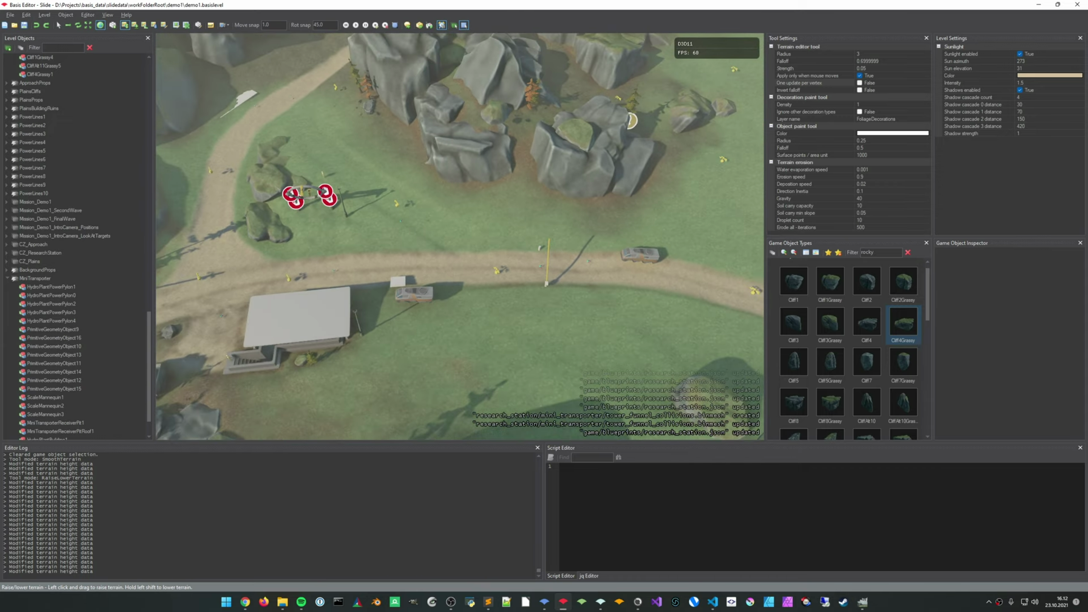
key("a")
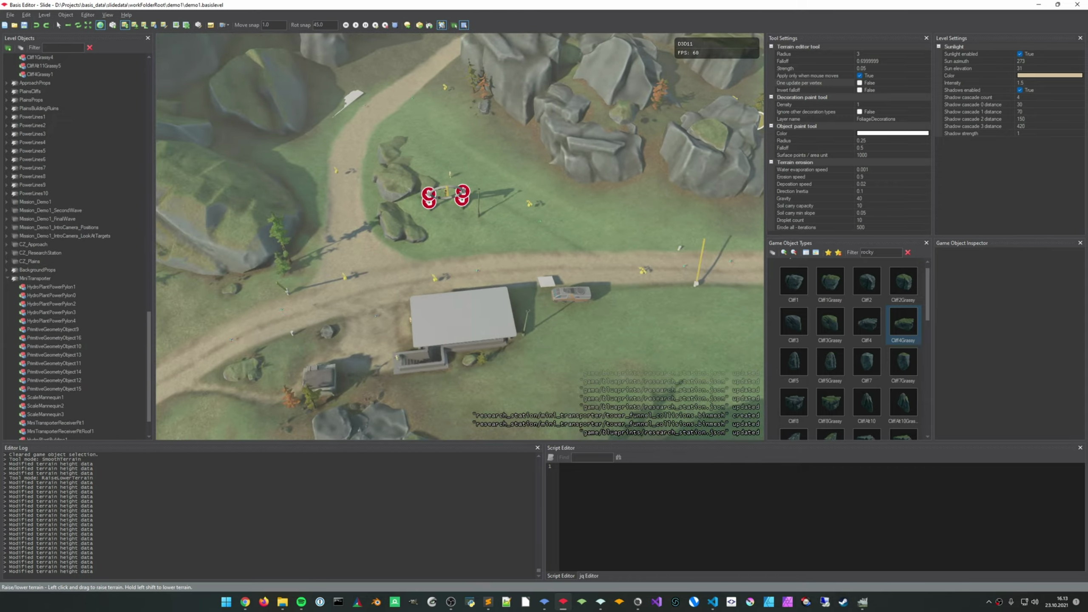
key("d")
right_click_drag(643, 254, 647, 274)
key("w")
right_click_drag(485, 269, 436, 253)
key("d")
key("w")
right_click_drag(555, 172, 540, 183)
key("w")
right_click_drag(470, 179, 490, 204)
right_click_drag(485, 314, 486, 301)
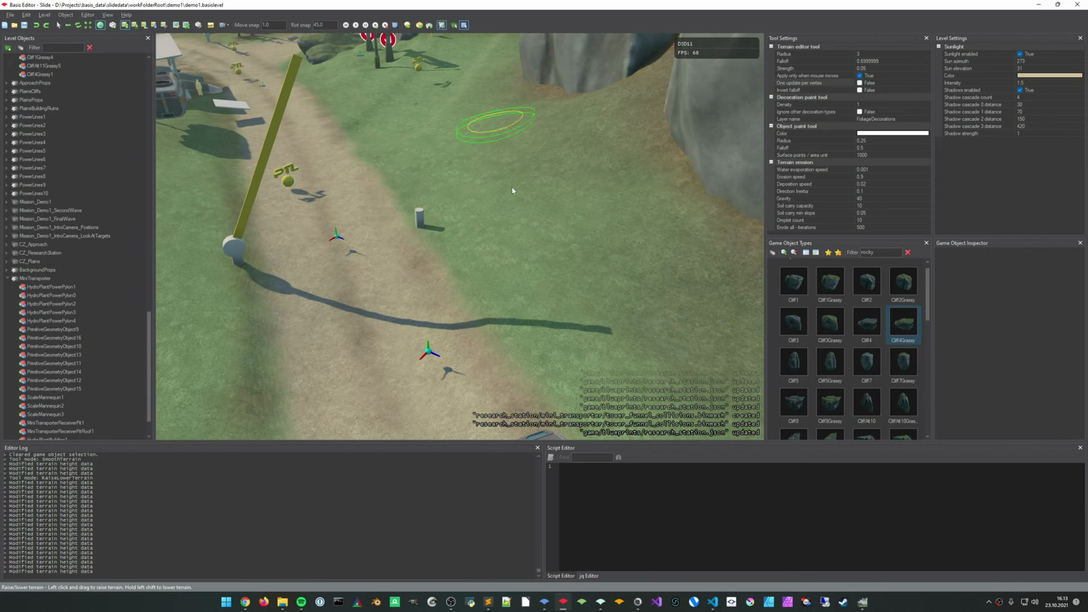
Smooth the grass slope between the ring tower and the large cliffs, using a brush radius of 5
key("w")
mouse_move(507, 262)
right_mouse_down()
mouse_move(510, 234)
mouse_move(512, 248)
mouse_move(526, 246)
right_mouse_up()
key("a")
key("w")
right_click_drag(503, 178, 492, 186)
key("7")
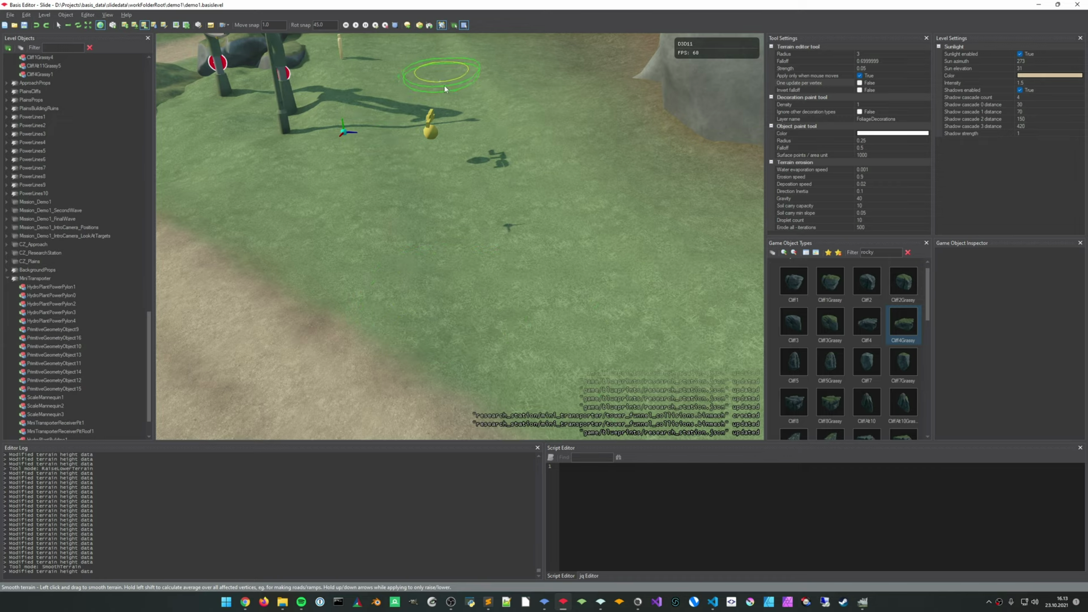
middle_click_drag(444, 89, 508, 345)
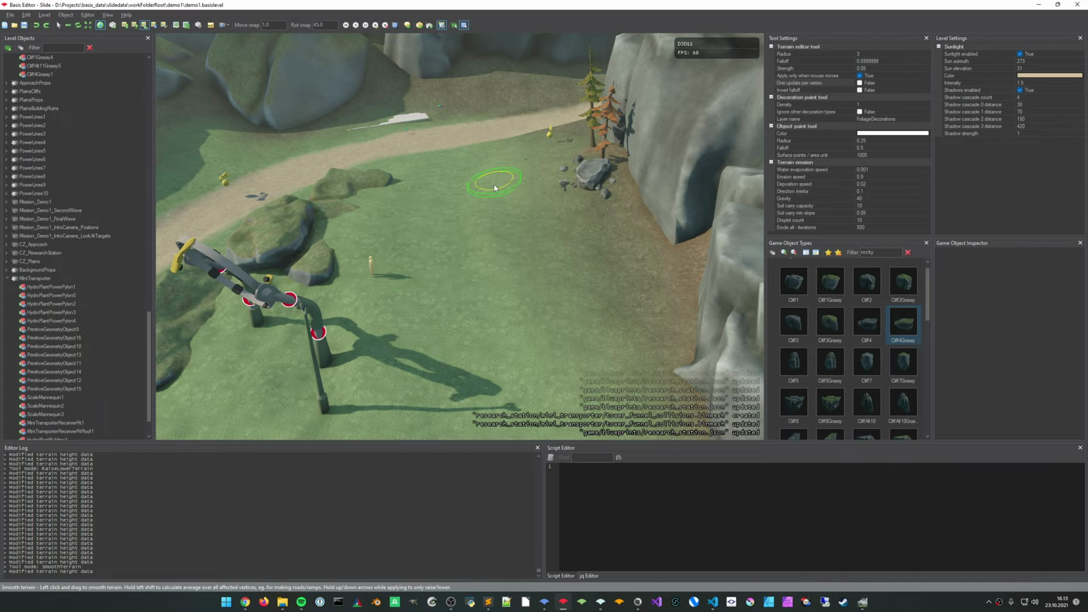
left_click(474, 245)
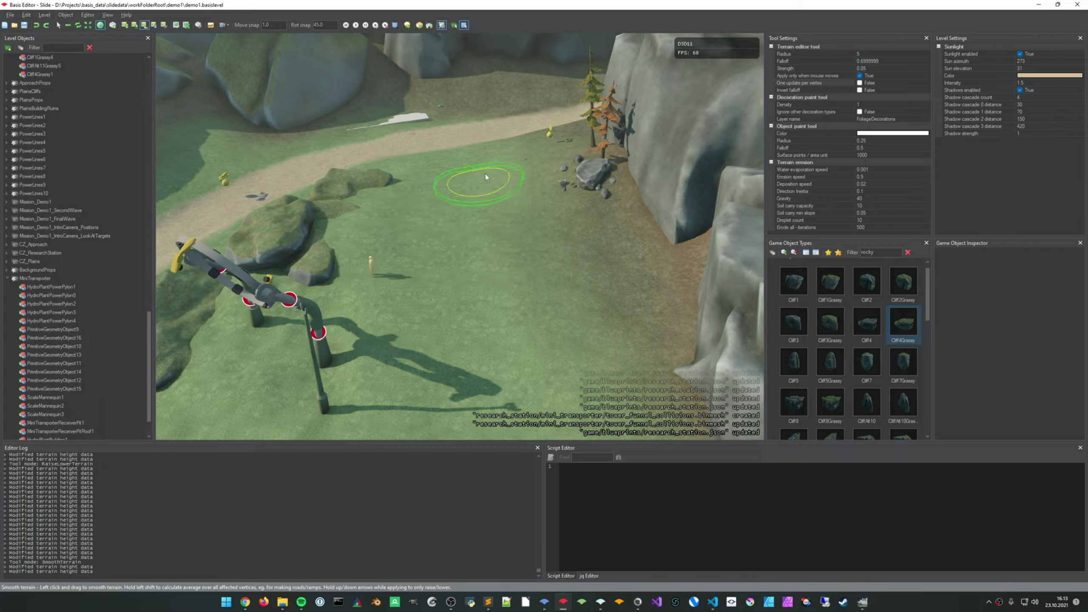
left_click_drag(500, 369, 496, 365)
right_click_drag(497, 365, 428, 321)
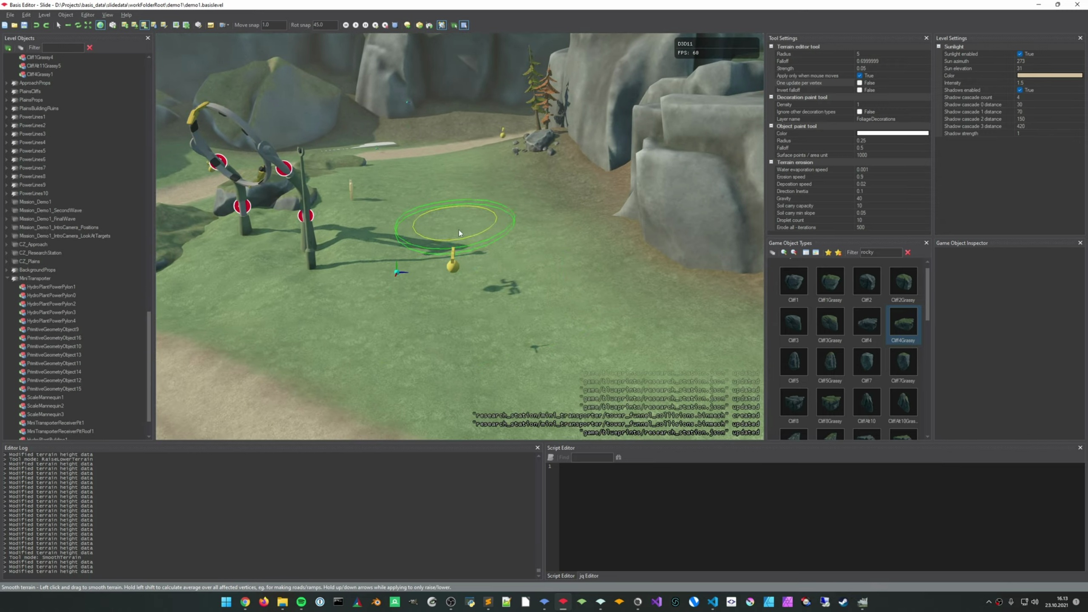
left_click_drag(458, 310, 446, 302)
Select the waypoint near the ring tower and display CurvePath1 of the BenchmarkCameraPath layer to inspect its route
key("q")
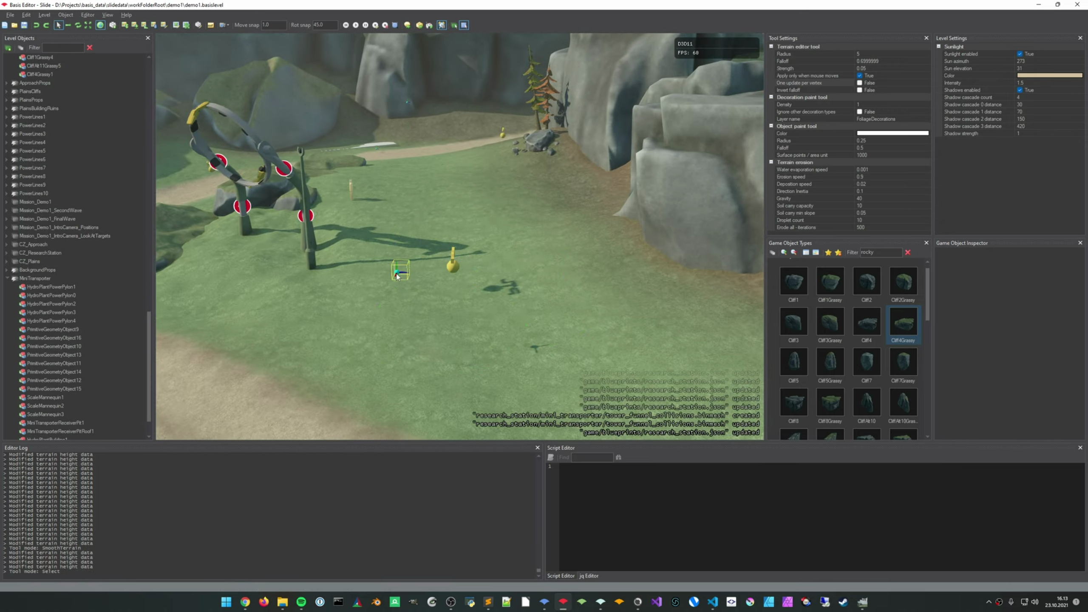
left_click(397, 276)
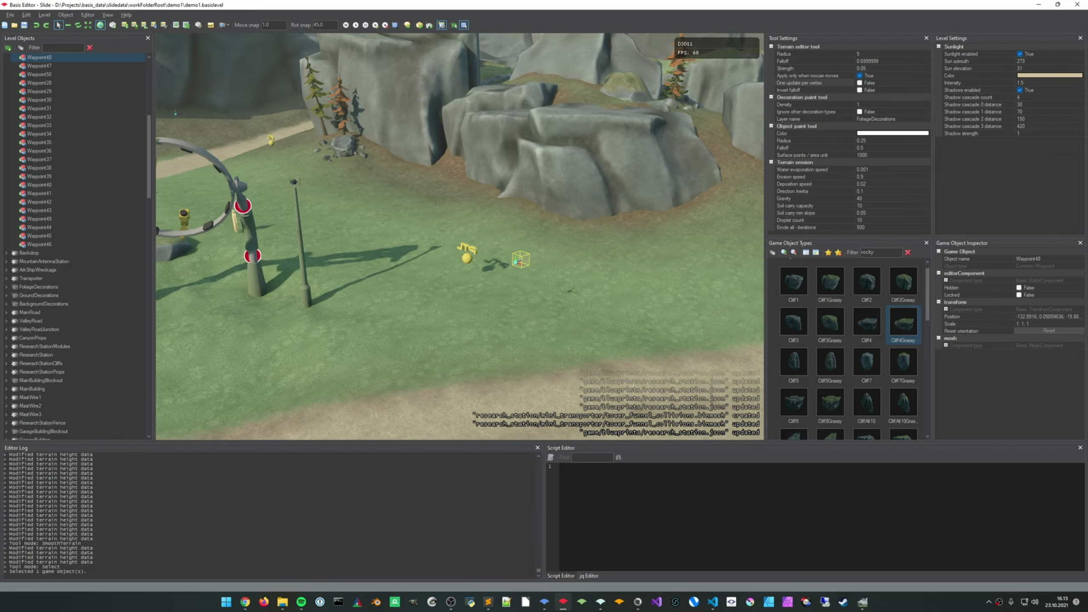
right_click_drag(493, 299, 470, 297)
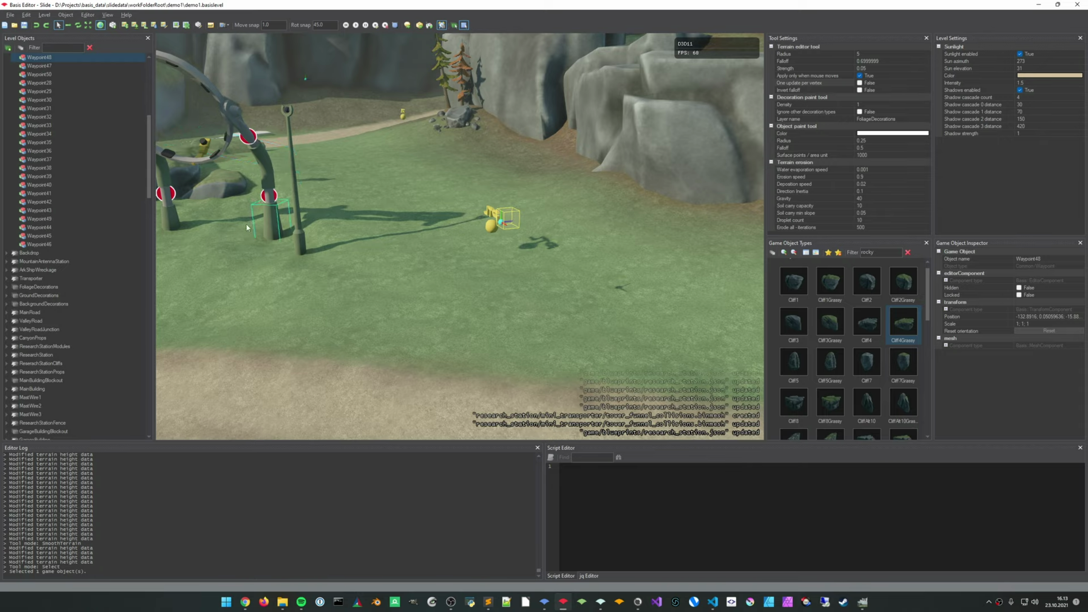
left_click_drag(149, 147, 143, 89)
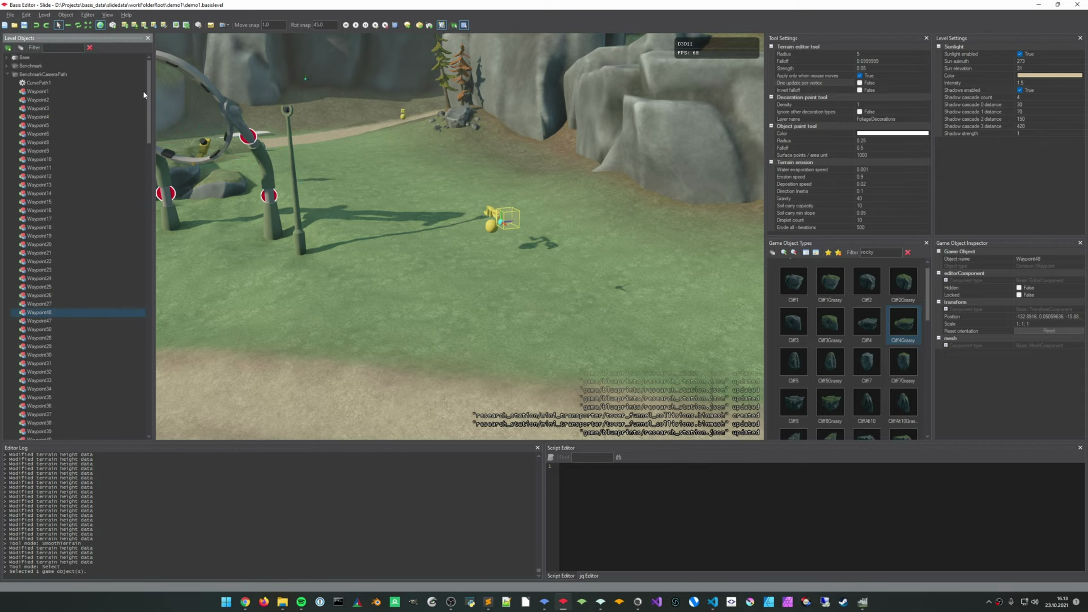
double_click(90, 83)
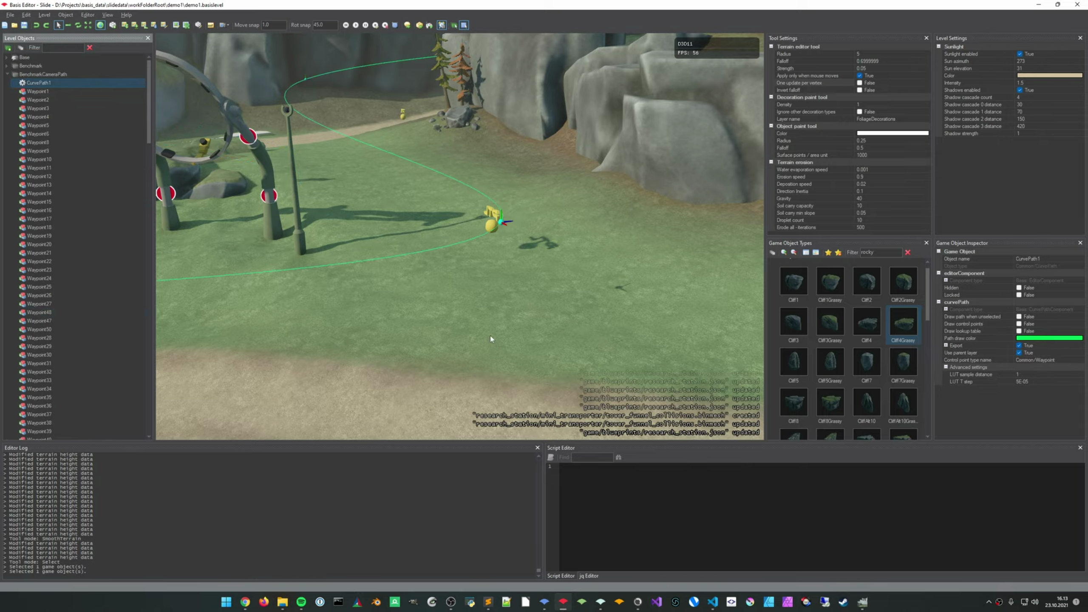
key("w")
right_click_drag(460, 237, 399, 210)
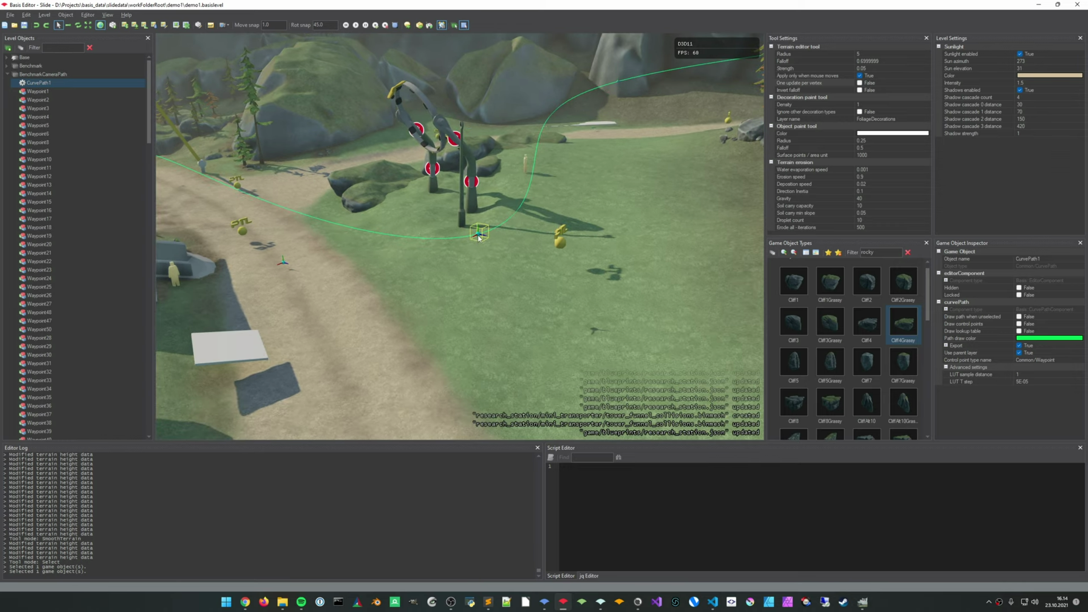
Move the BenchmarkCameraPath waypoint beside the lamp post away from the ring tower toward the cliffs
left_click(479, 239)
key("w")
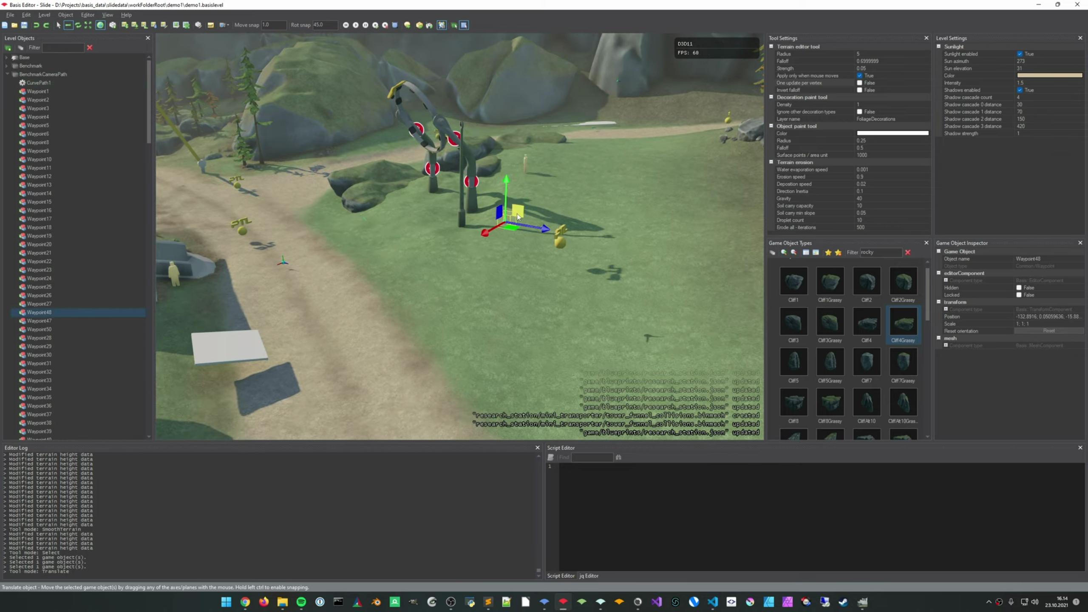
right_click_drag(550, 300, 591, 311)
left_click(551, 311)
right_click_drag(328, 269, 320, 280)
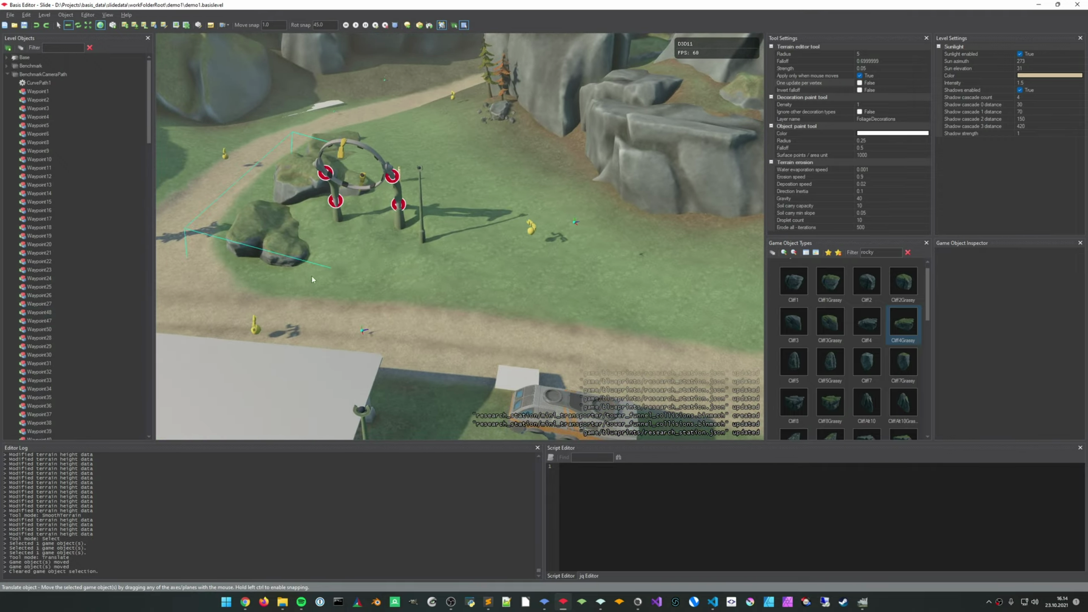
right_click_drag(394, 348, 408, 340)
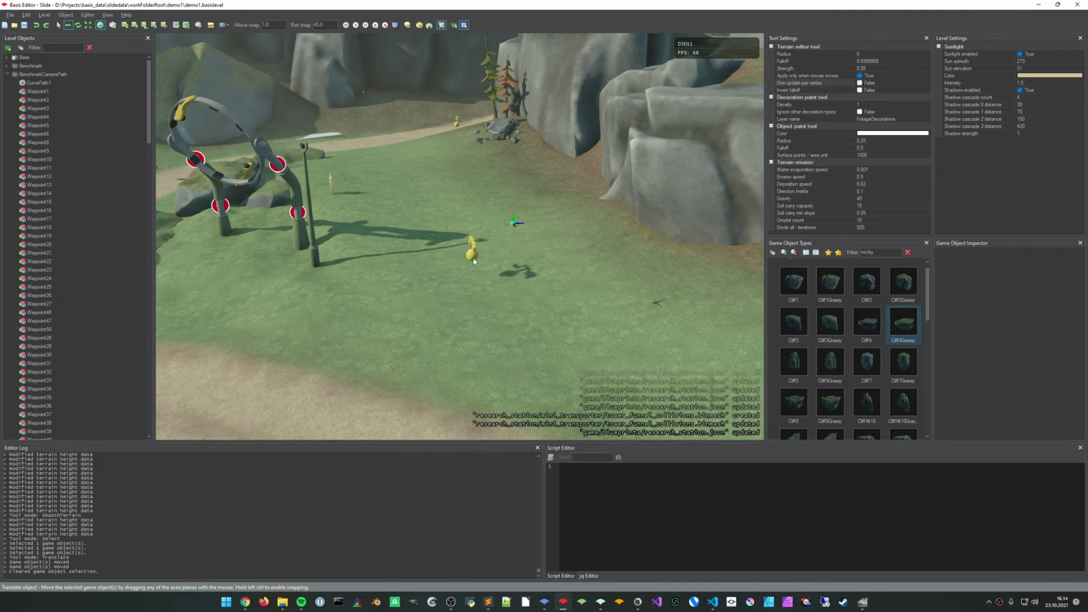
Move the yellow CZ_Approach patrol waypoint away from the ring tower toward the cliffs
left_click(472, 257)
left_click_drag(460, 249, 535, 237)
left_click(485, 330)
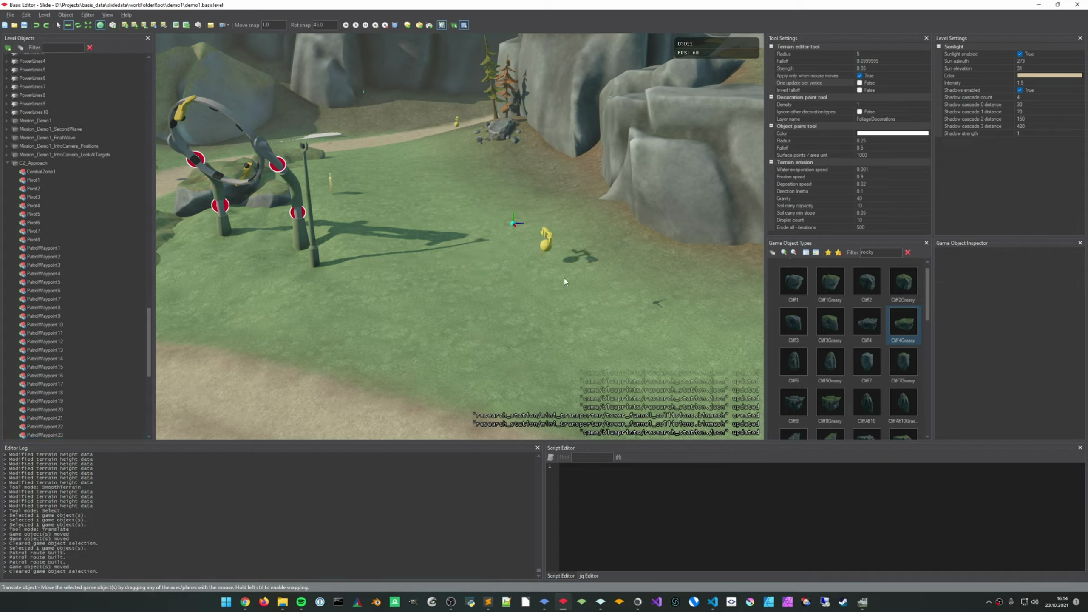
left_click_drag(571, 281, 551, 259)
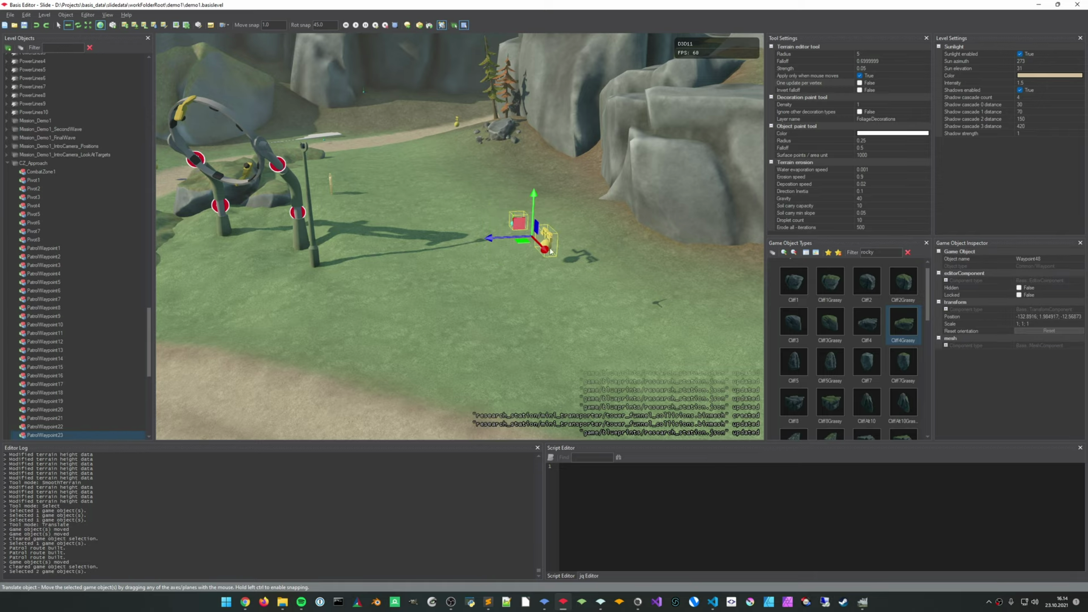
left_click(687, 168)
middle_click_drag(642, 269, 563, 284)
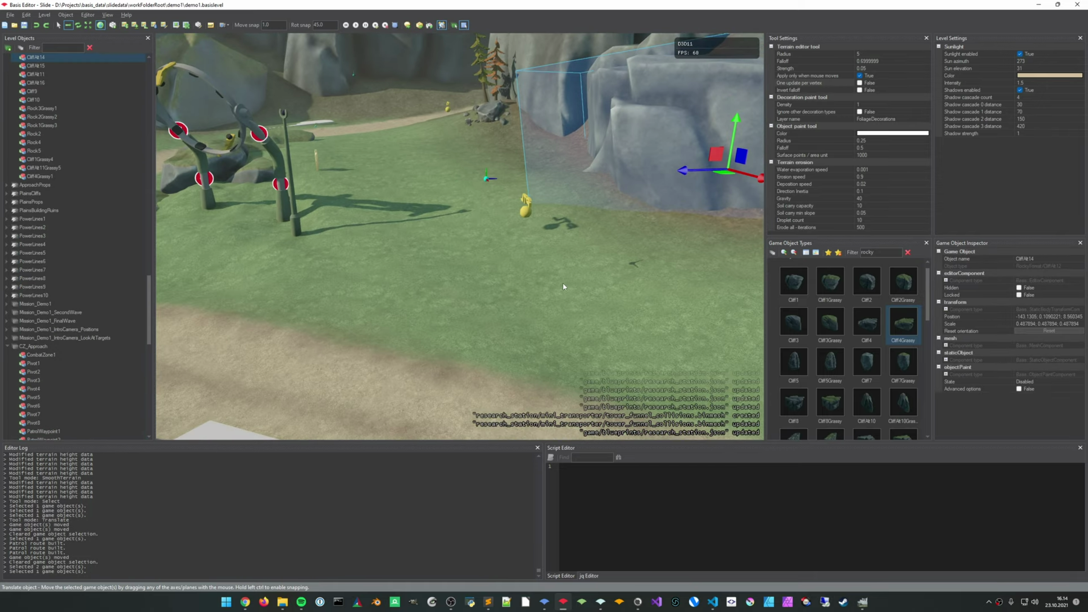
left_click(563, 287)
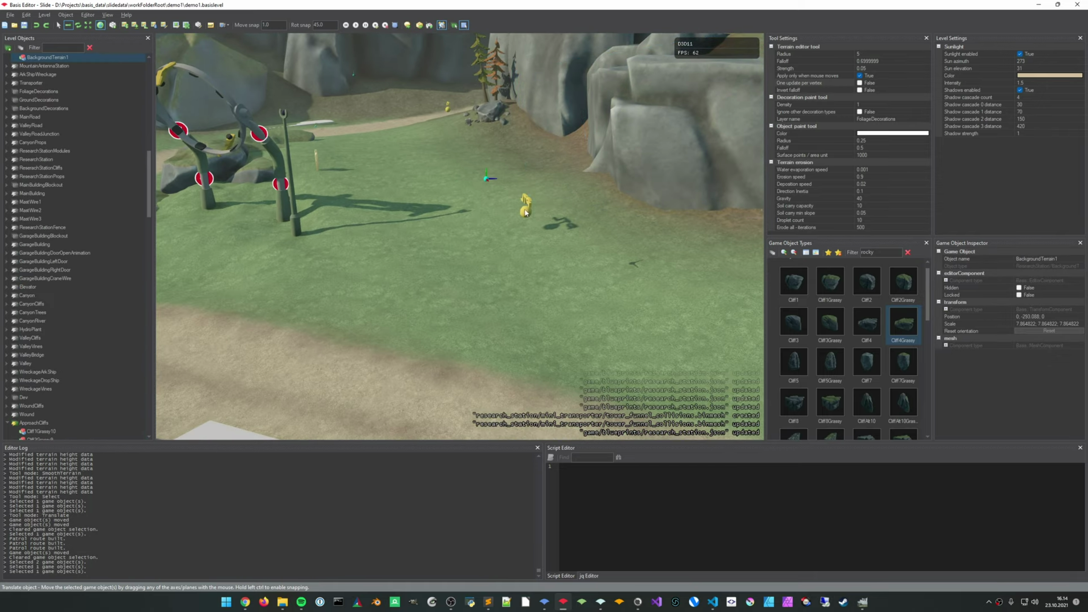
left_click(526, 210)
left_click(527, 211)
left_click_drag(469, 153, 500, 183)
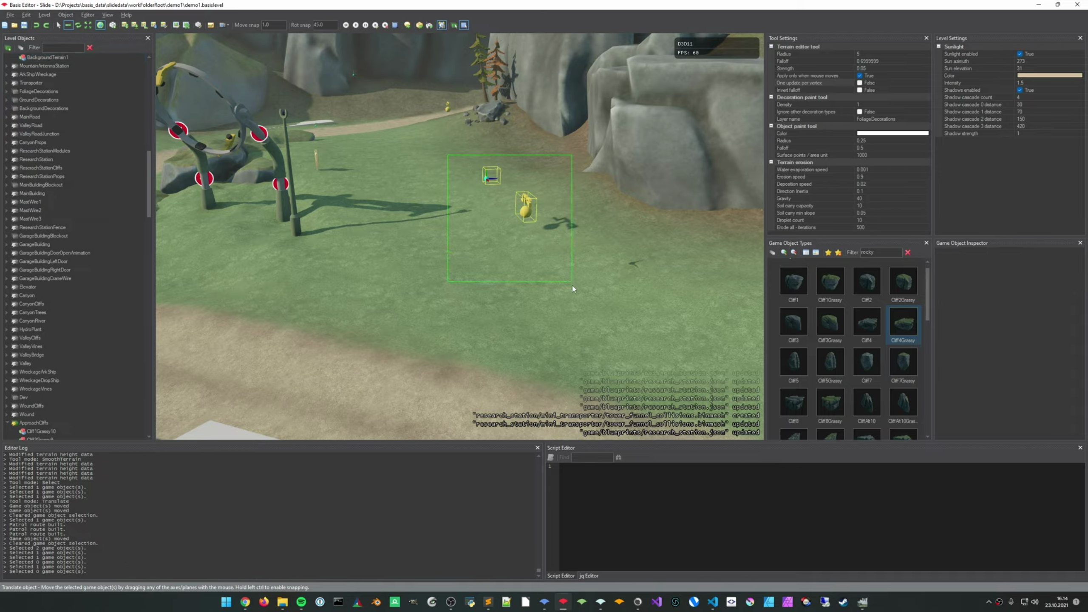
left_click_drag(572, 286, 572, 286)
left_click(519, 299)
key("Escape")
key("s")
mouse_move(519, 299)
right_mouse_down()
mouse_move(519, 283)
mouse_move(484, 281)
mouse_move(488, 302)
mouse_move(510, 311)
mouse_move(521, 293)
right_mouse_up()
key("w")
key("s")
right_click_drag(312, 303, 532, 250)
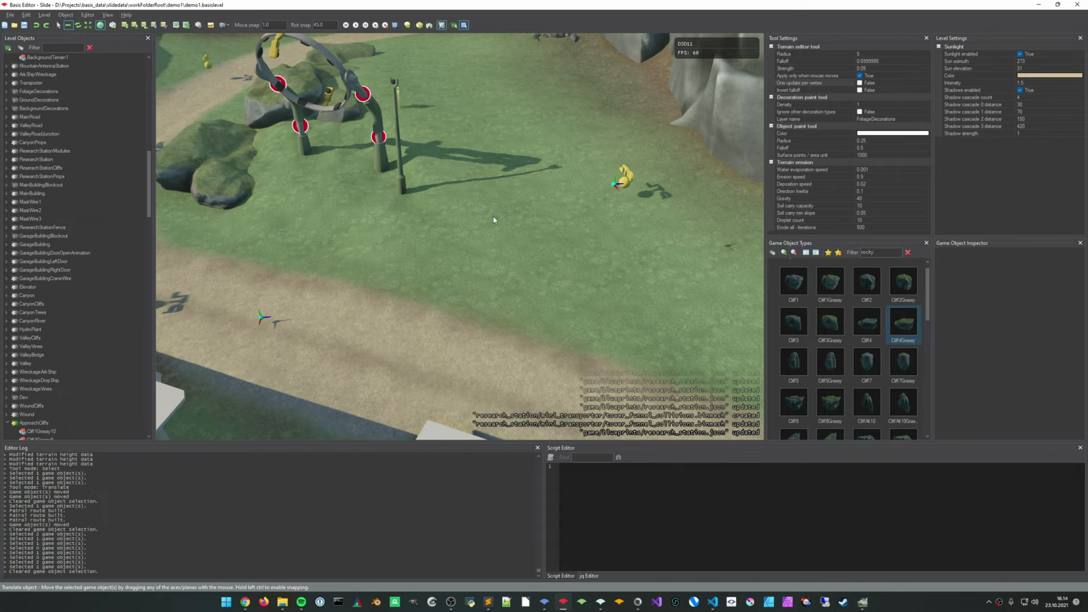
right_click_drag(493, 218, 665, 278)
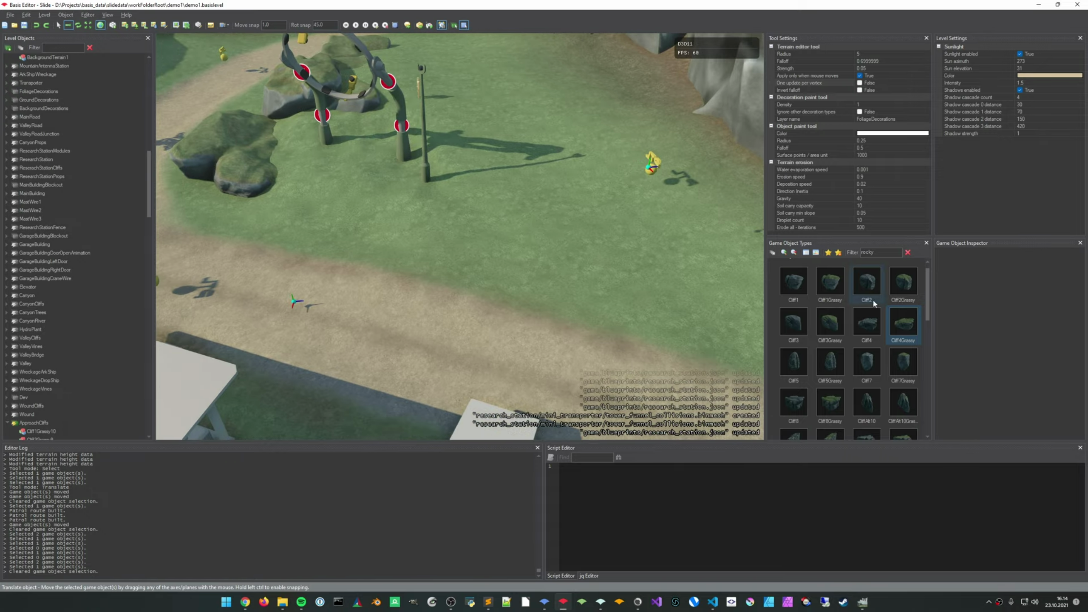
mouse_move(928, 292)
left_mouse_down()
mouse_move(936, 341)
mouse_move(933, 297)
left_mouse_up()
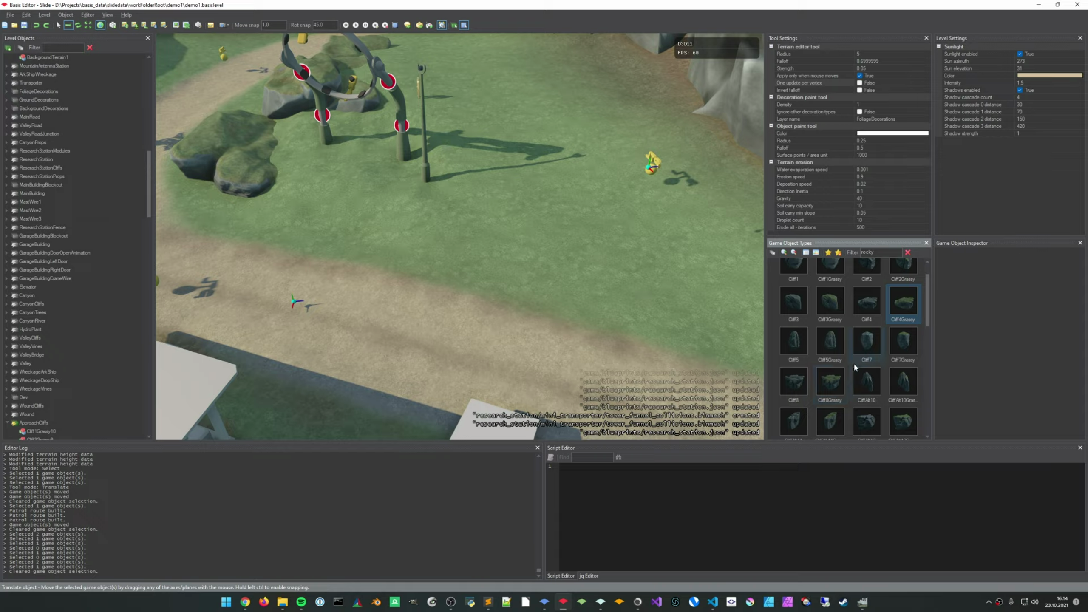
scroll(847, 369, "up", 1)
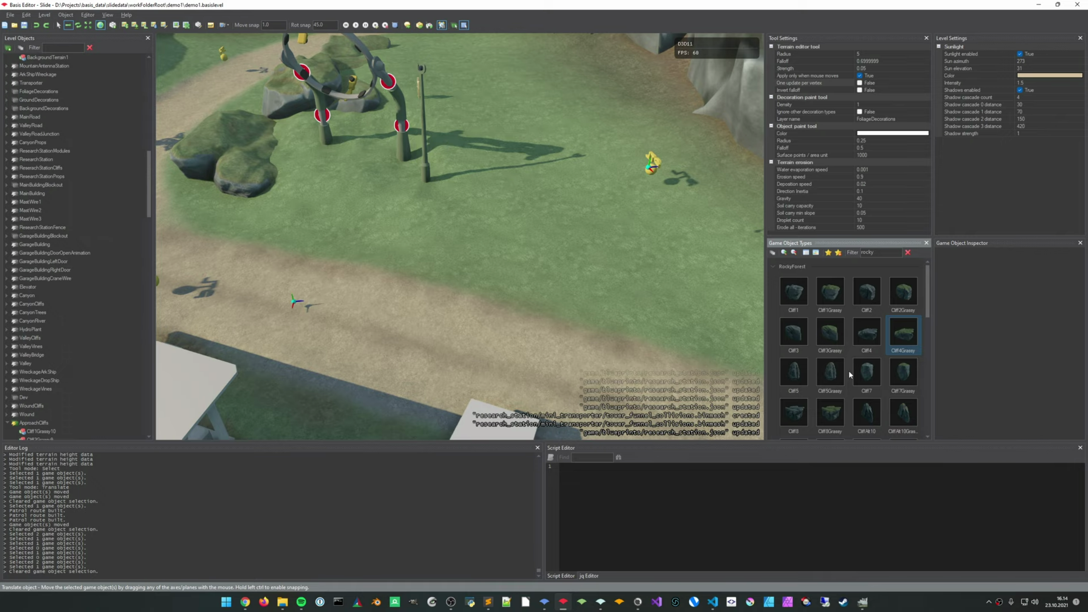
Move the HydroPlantPowerPylon1 lamp post behind the ring tower, farther from the road
left_click(427, 173)
middle_click_drag(500, 244, 553, 223)
left_click_drag(458, 181, 466, 84)
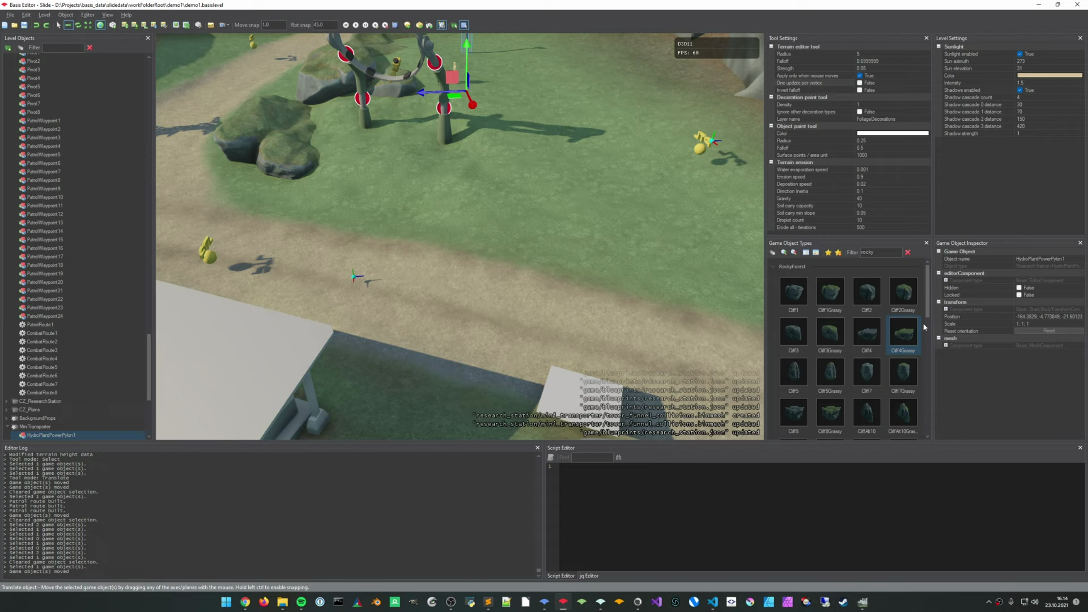
Place a CliffAlt12Grassy rock on the grass beside the ring tower, scaled to about 0.446, rotated and partly sunk into the ground
scroll(923, 327, "down", 3)
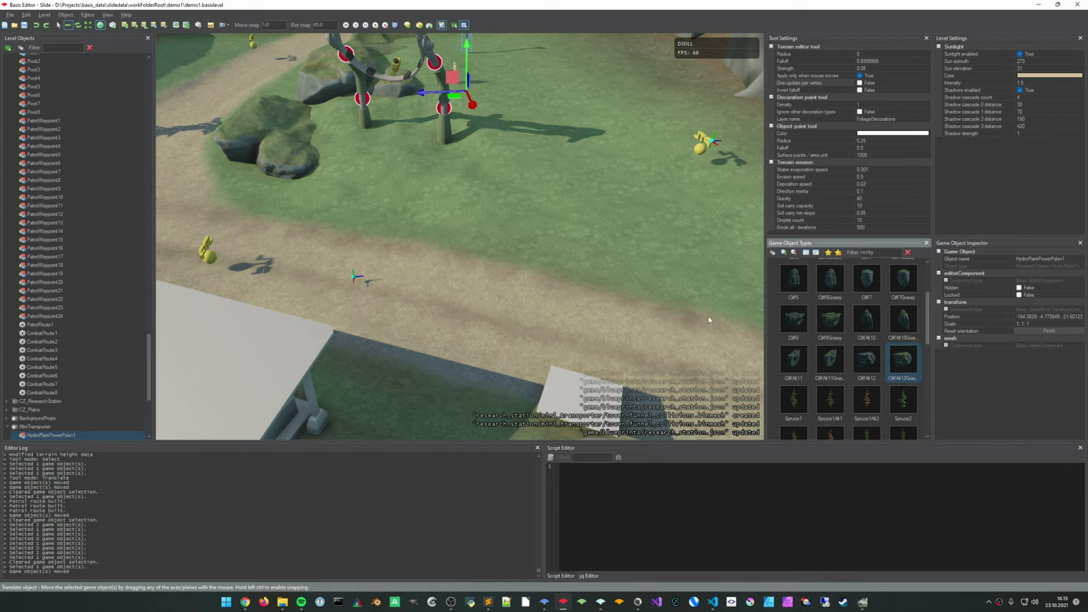
key("a")
left_click(517, 170)
key("r")
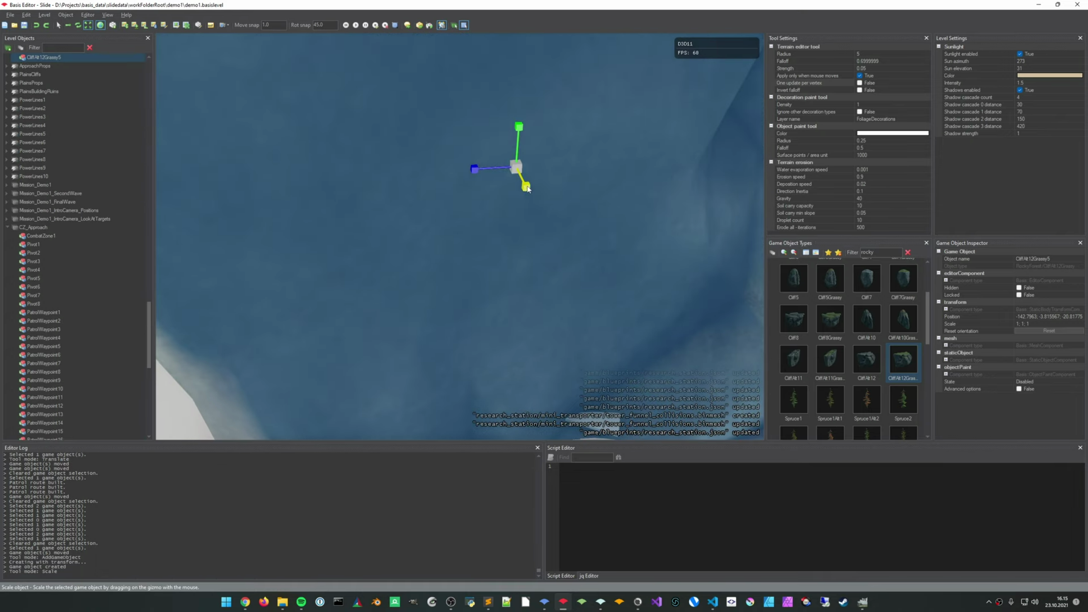
left_click_drag(527, 187, 536, 213)
key("e")
key("w")
left_click_drag(500, 249, 526, 239)
left_click(524, 289)
Shrink the new CliffAlt12Grassy rock to a scale of about 0.418, then delete it
right_click_drag(523, 289, 499, 316)
key("s")
key("w")
left_click(525, 242)
key("r")
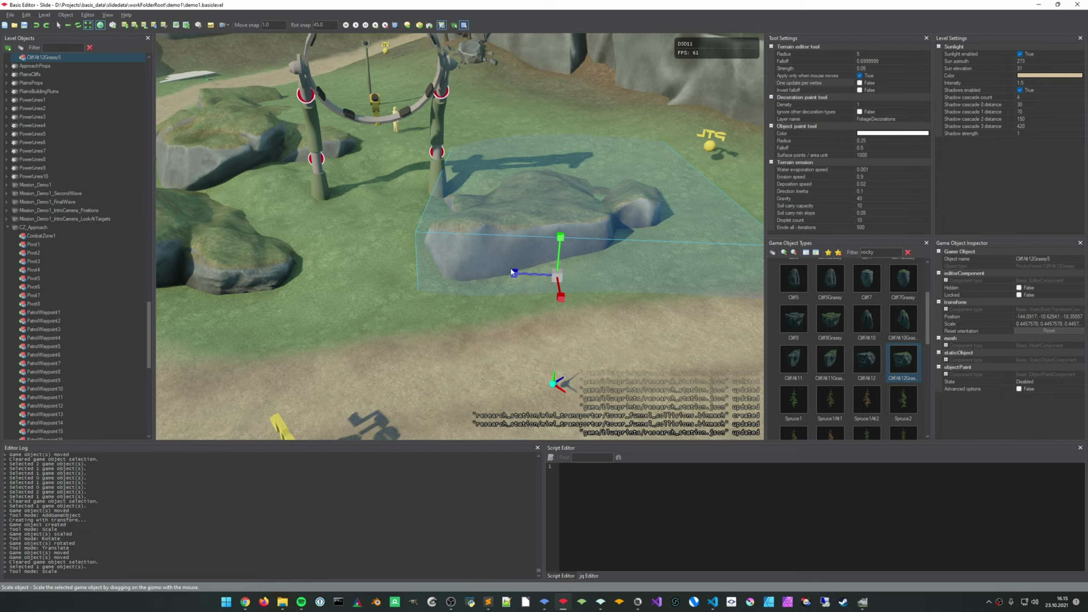
left_click(401, 337)
right_click_drag(401, 340, 400, 340)
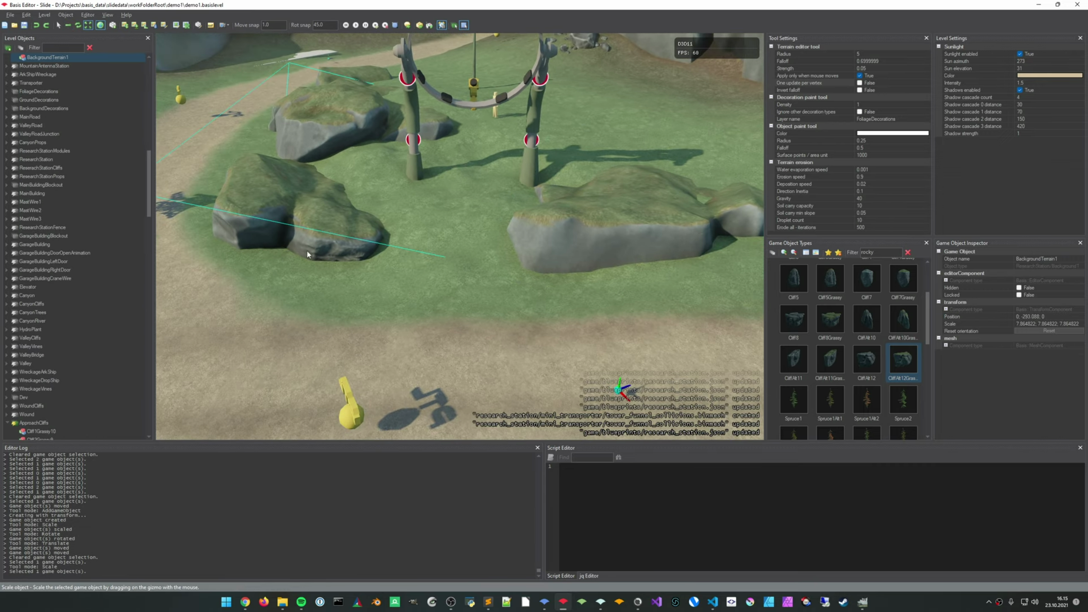
key("e")
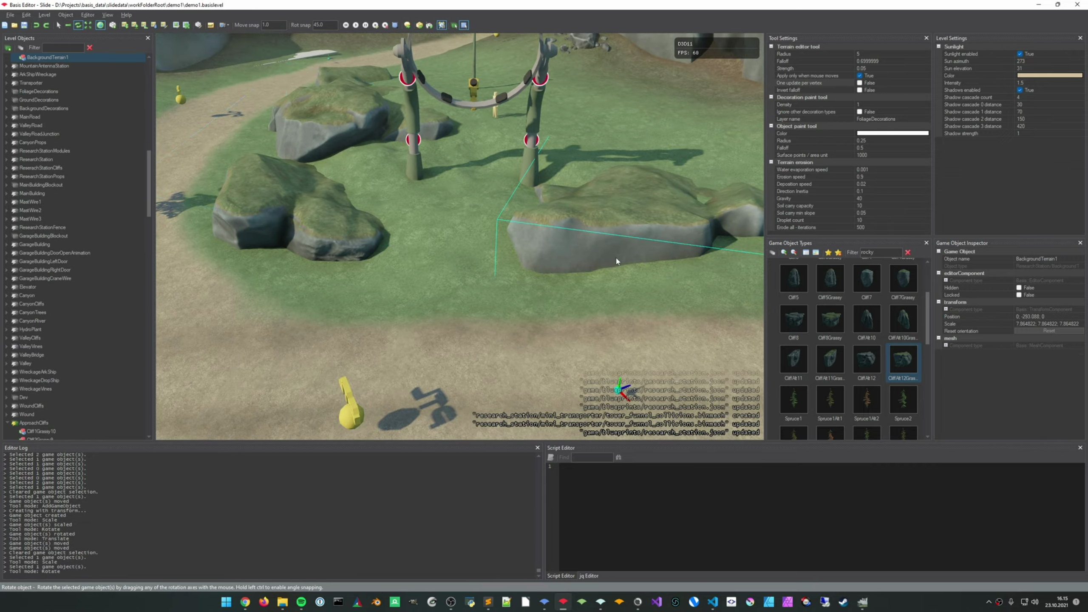
key("r")
left_click(597, 260)
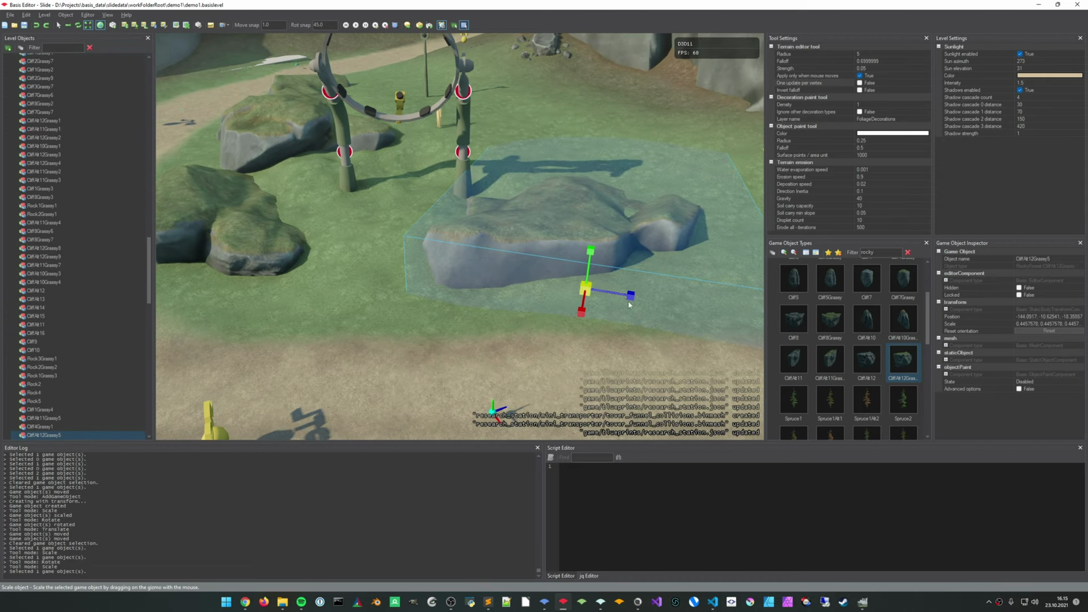
left_click_drag(630, 301, 625, 301)
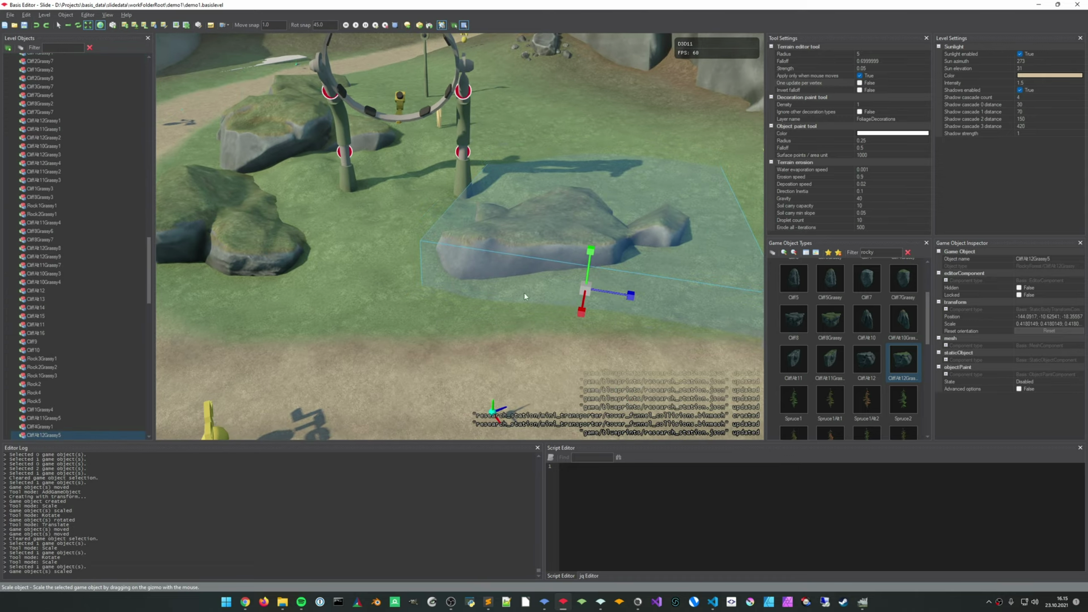
key("Return")
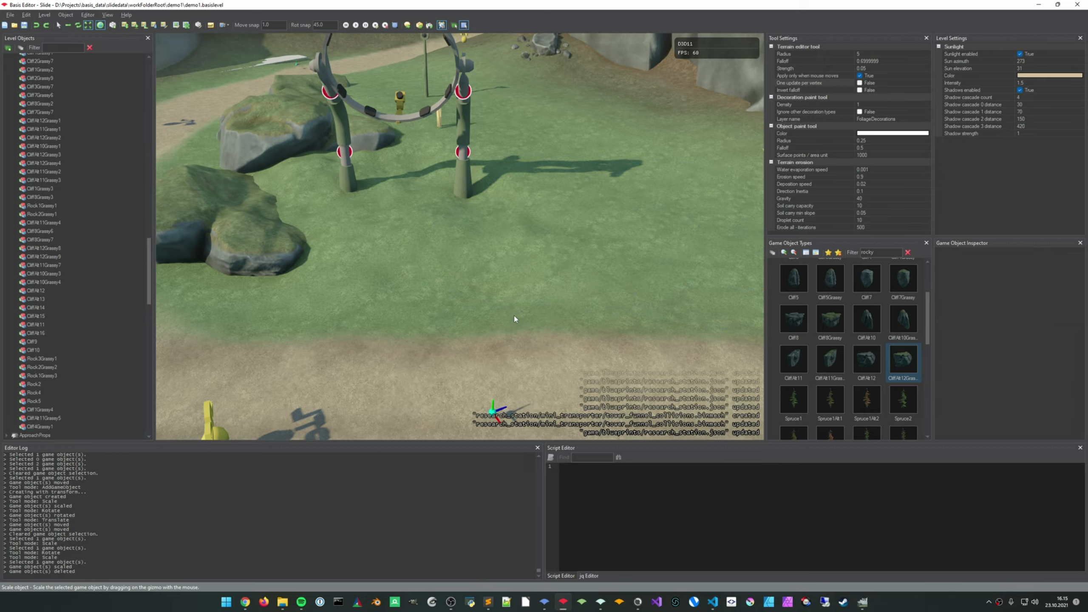
Duplicate the Cliff4Grassy1 rock and move the copy across the grass to the opposite side of the ring tower
left_click(262, 252)
right_click_drag(262, 252, 381, 281)
key("w")
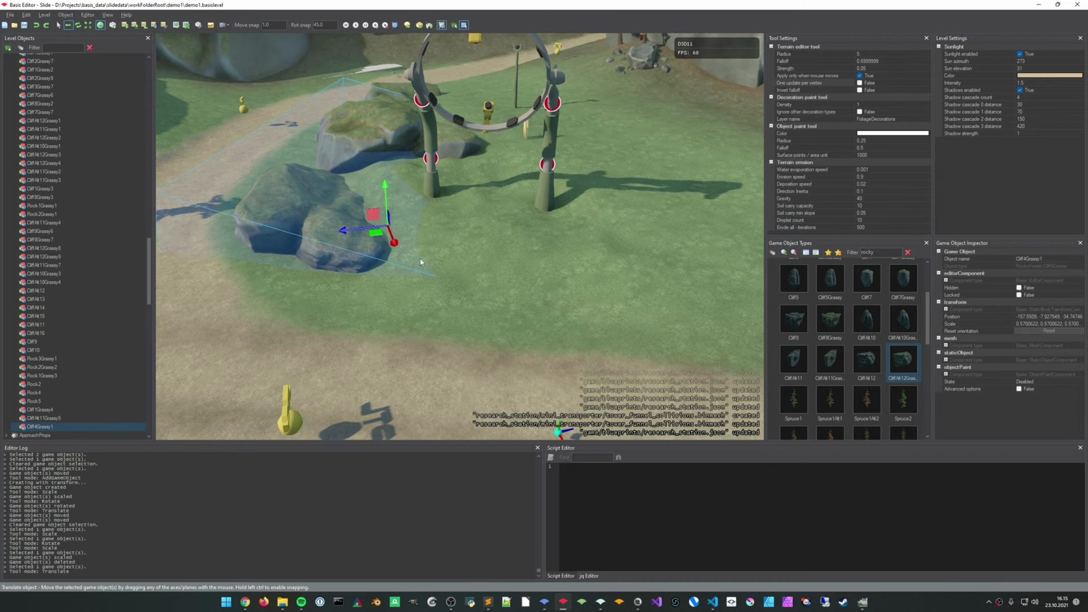
key("ctrl+d")
left_click_drag(384, 240, 613, 252)
Rotate the copied rock and raise it so more of it stands out of the grass
key("e")
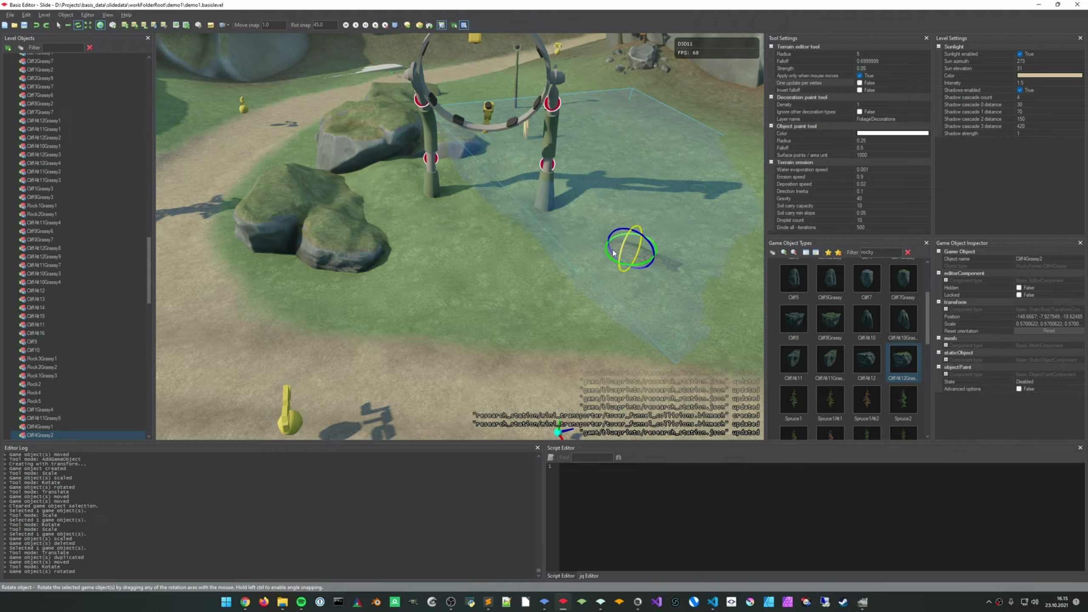
middle_click_drag(575, 309, 436, 294)
key("w")
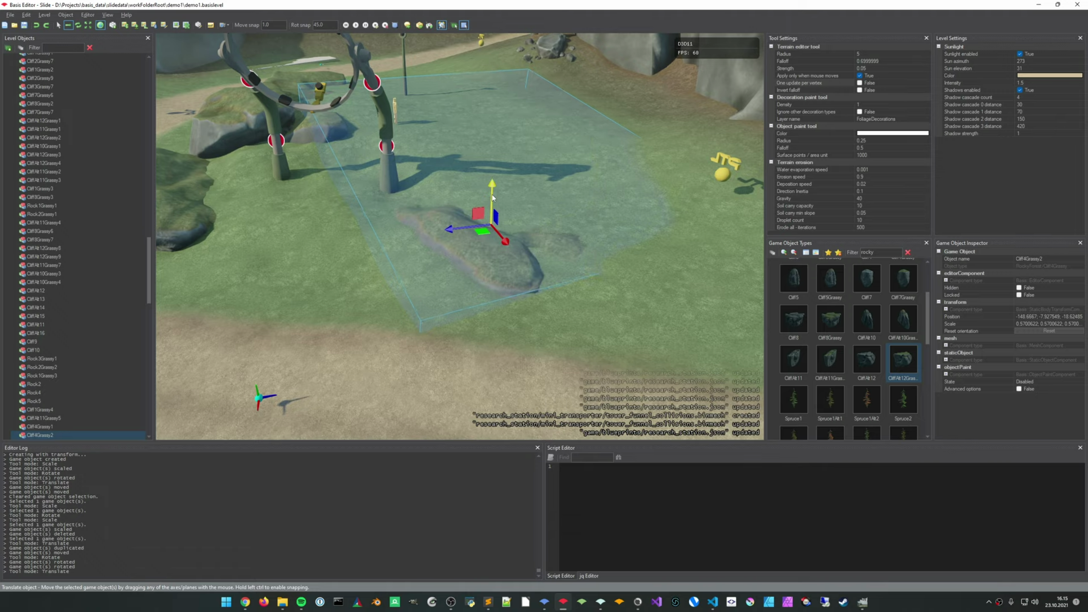
left_click_drag(493, 197, 478, 211)
key("e")
key("Escape")
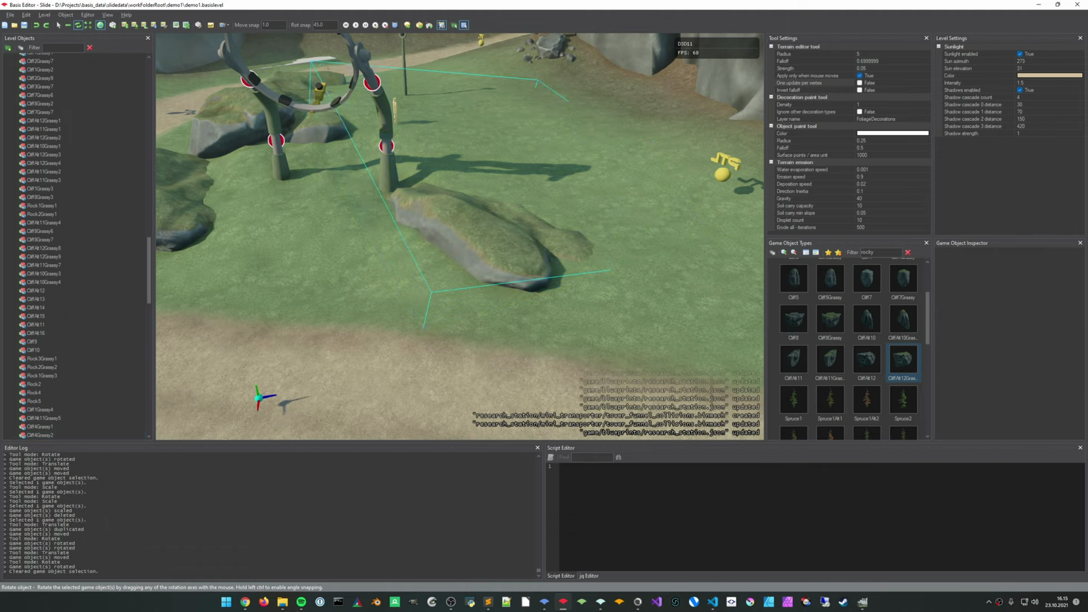
Rotate the copied rock further to vary its orientation beside the ring tower's leg
mouse_move(385, 249)
middle_mouse_down()
mouse_move(474, 321)
mouse_move(374, 263)
middle_mouse_up()
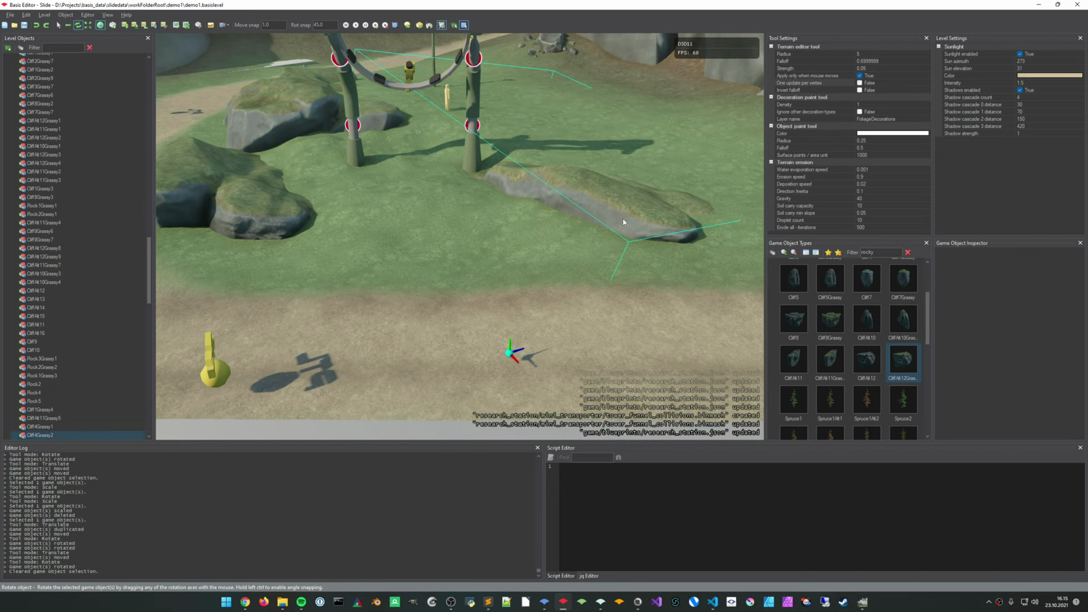
left_click(576, 218)
mouse_move(577, 218)
left_mouse_down()
mouse_move(547, 218)
mouse_move(574, 203)
mouse_move(571, 191)
mouse_move(537, 196)
mouse_move(556, 211)
left_mouse_up()
key("r")
key("e")
mouse_move(622, 234)
right_mouse_down()
mouse_move(634, 257)
mouse_move(620, 244)
right_mouse_up()
key("e")
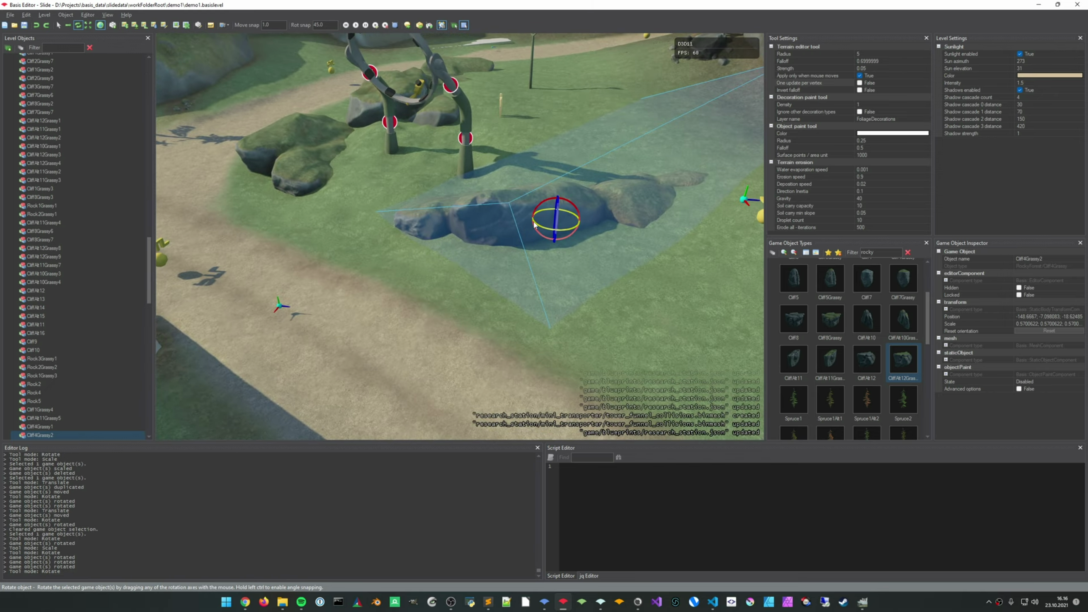
Tilt the copied rock in local space, then turn it in world space
key("x")
left_click_drag(542, 205, 539, 213)
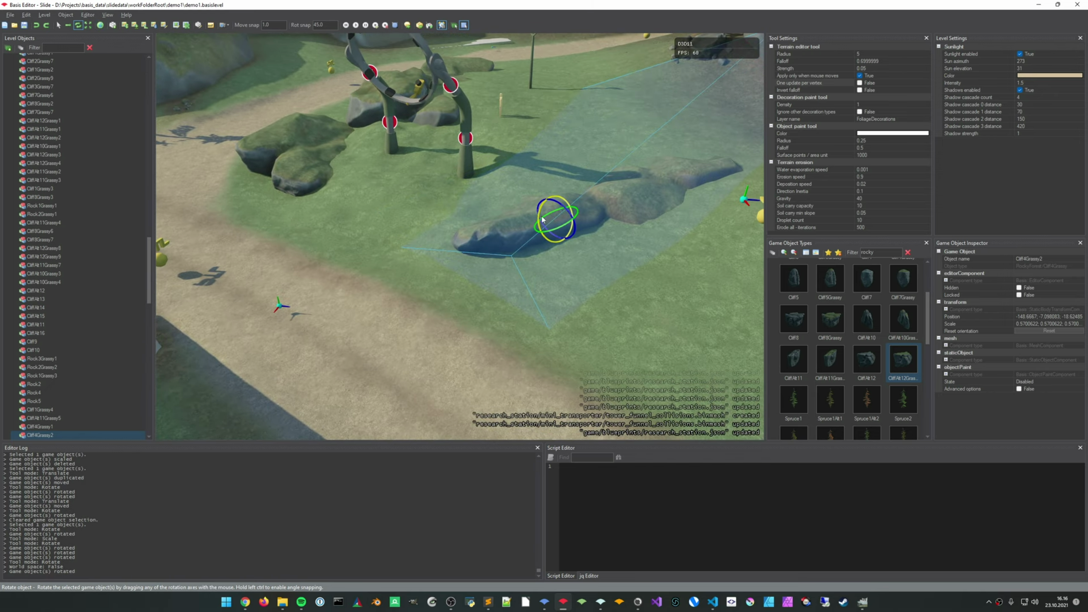
key("x")
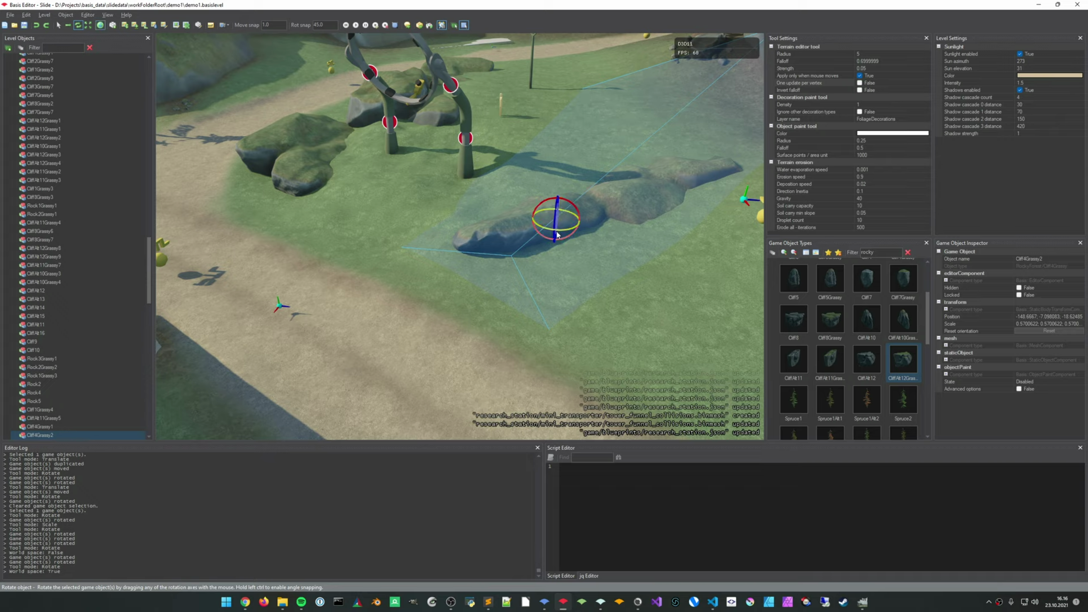
left_click_drag(551, 233, 491, 232)
Move the copied rock closer to the ring tower's legs, adjust its rotation and raise it slightly above the slope
key("w")
key("e")
key("w")
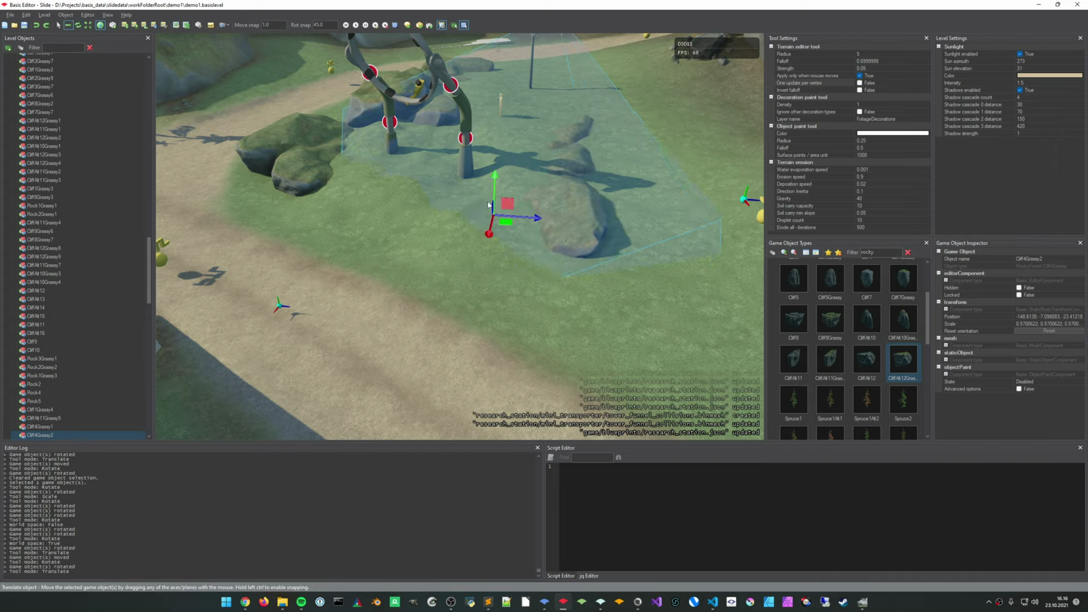
mouse_move(495, 194)
left_mouse_down()
mouse_move(470, 199)
mouse_move(495, 181)
left_mouse_up()
key("ctrl+z")
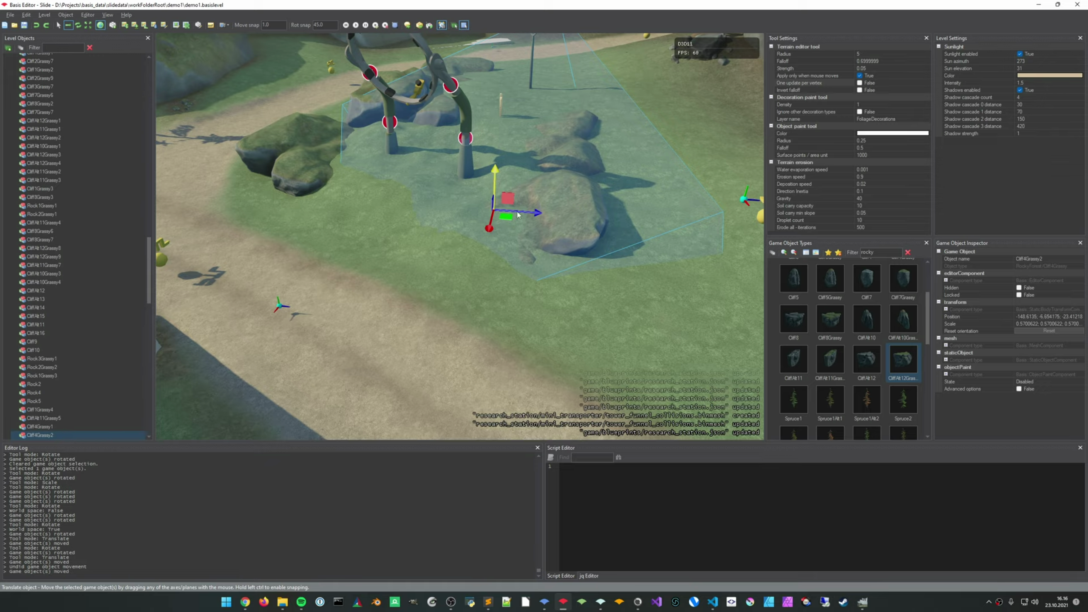
left_click(622, 314)
right_click_drag(622, 314, 674, 274)
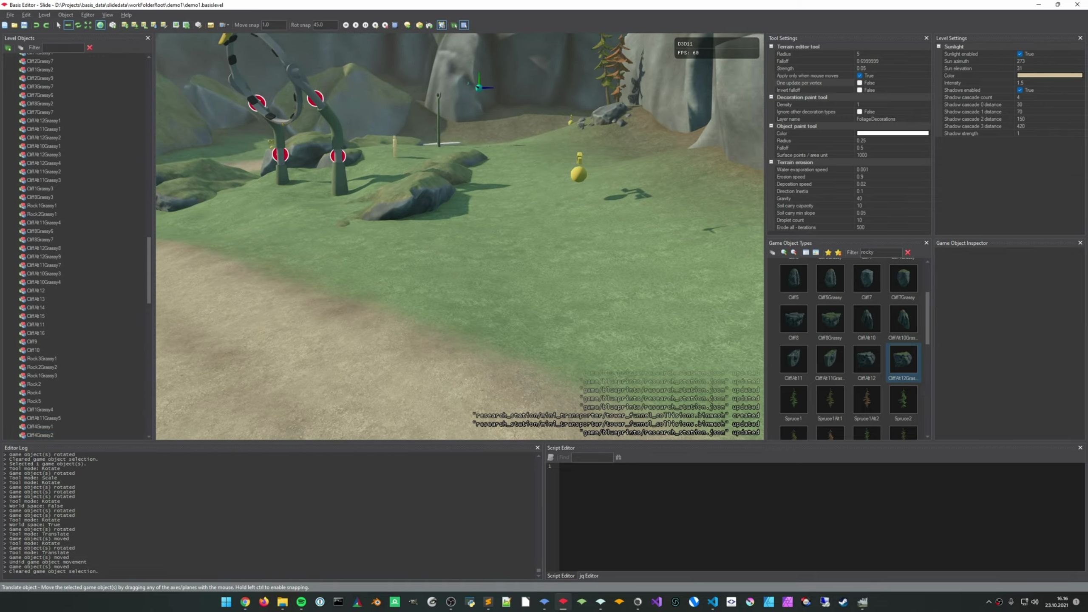
right_click_drag(542, 212, 513, 284)
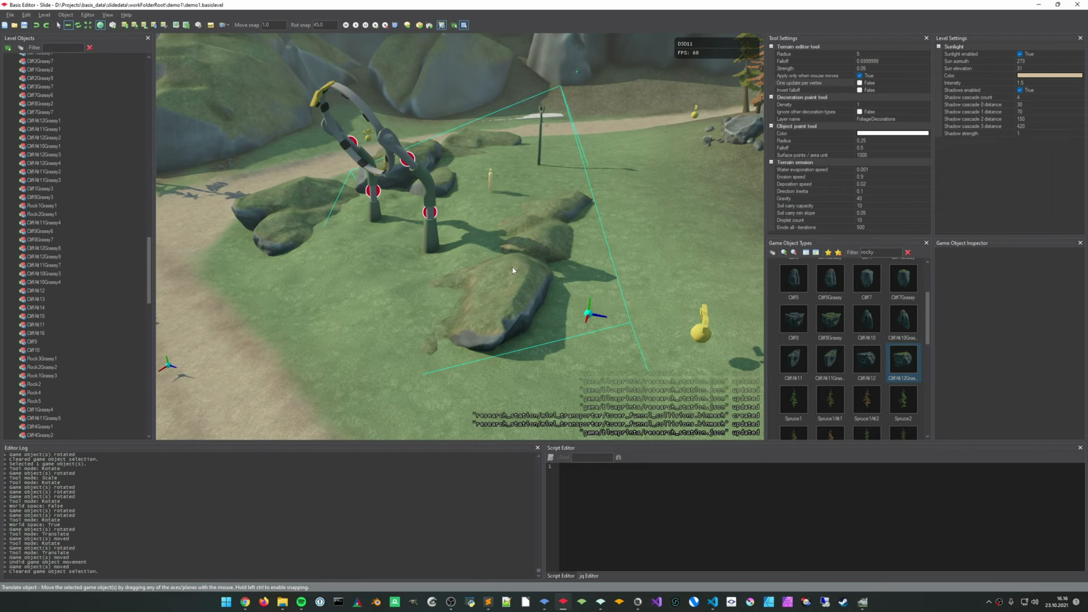
Tilt the copied rock in local space and raise it so its upper parts form a ridge beside the tower
left_click(513, 284)
key("t")
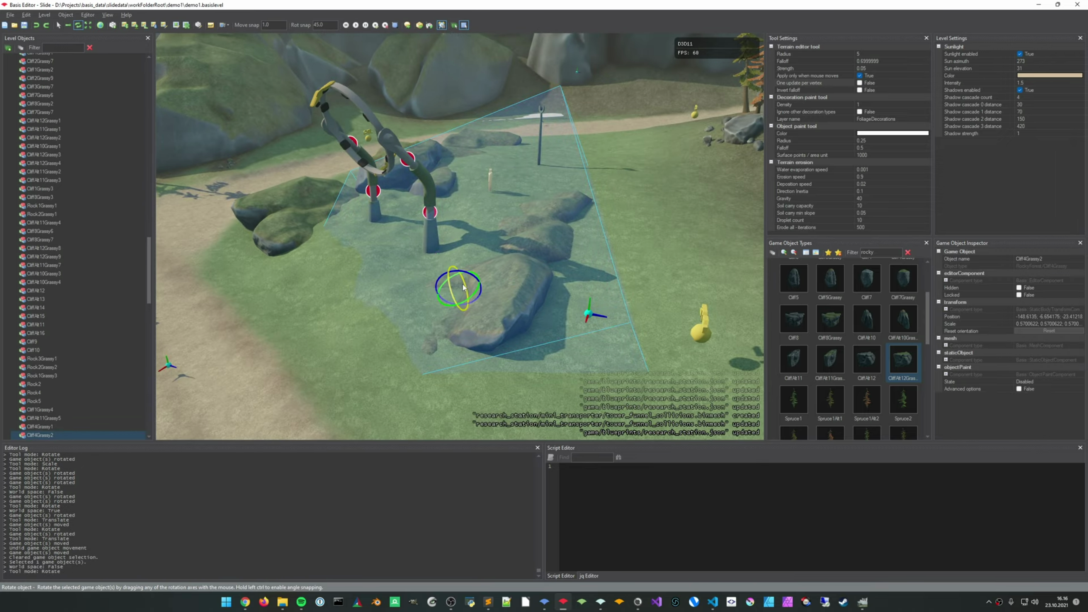
mouse_move(450, 282)
left_mouse_down()
mouse_move(460, 289)
mouse_move(440, 272)
left_mouse_up()
key("w")
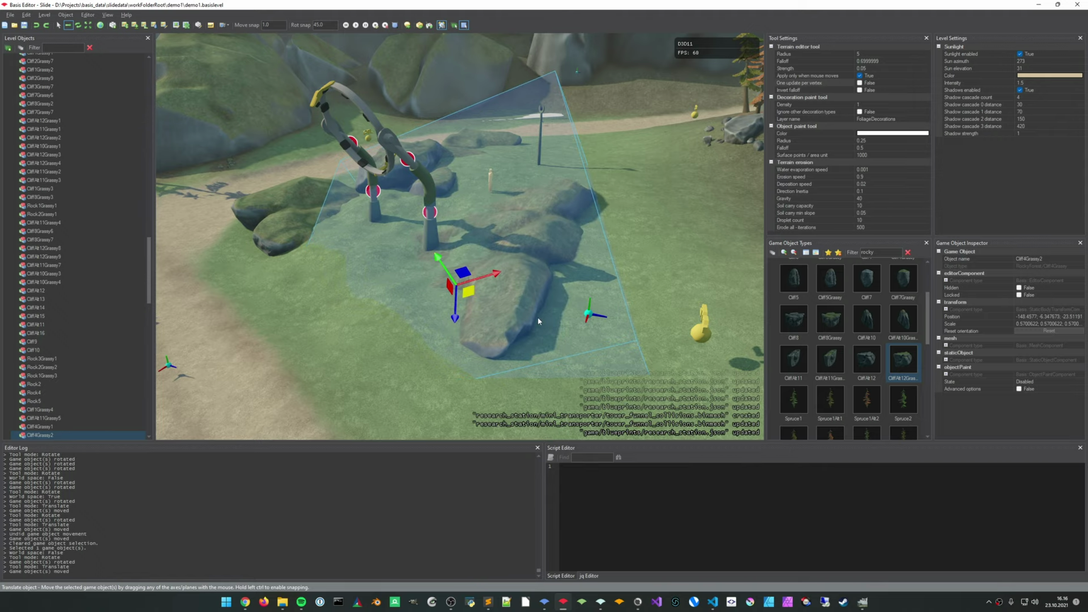
left_click(604, 345)
right_click_drag(605, 345, 653, 355)
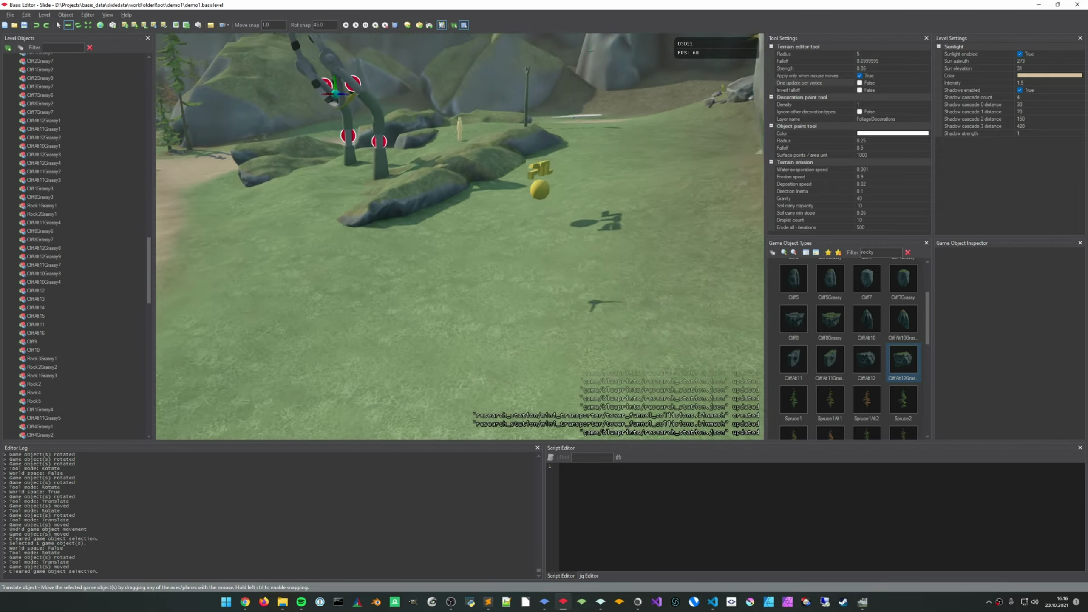
right_click_drag(389, 333, 424, 343)
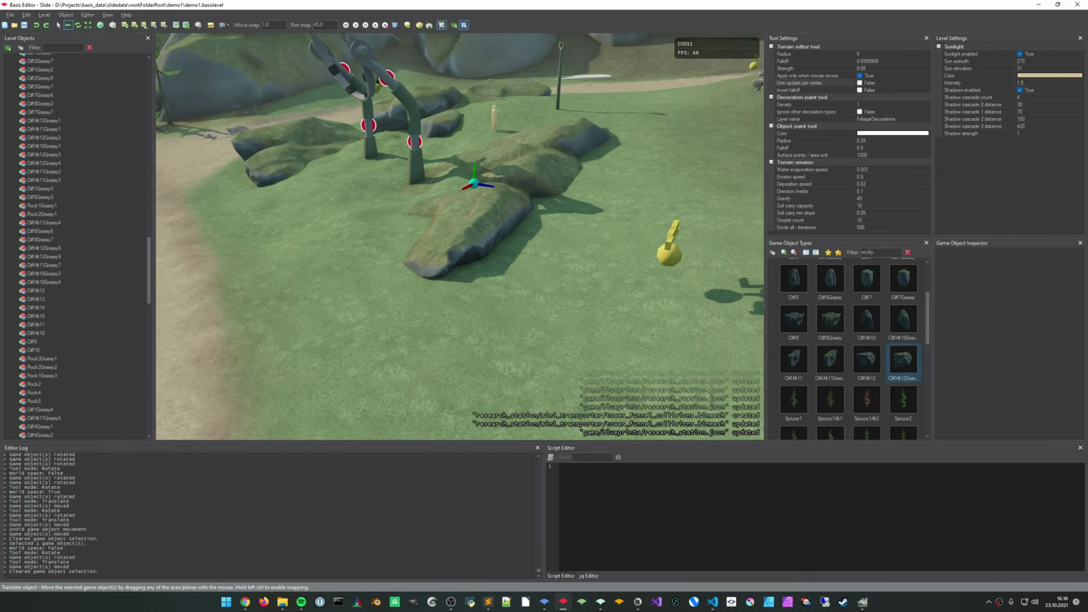
right_click_drag(605, 346, 605, 346)
Shift the copied rock slightly away from the ring tower and sink it lower into the grass
left_click(468, 234)
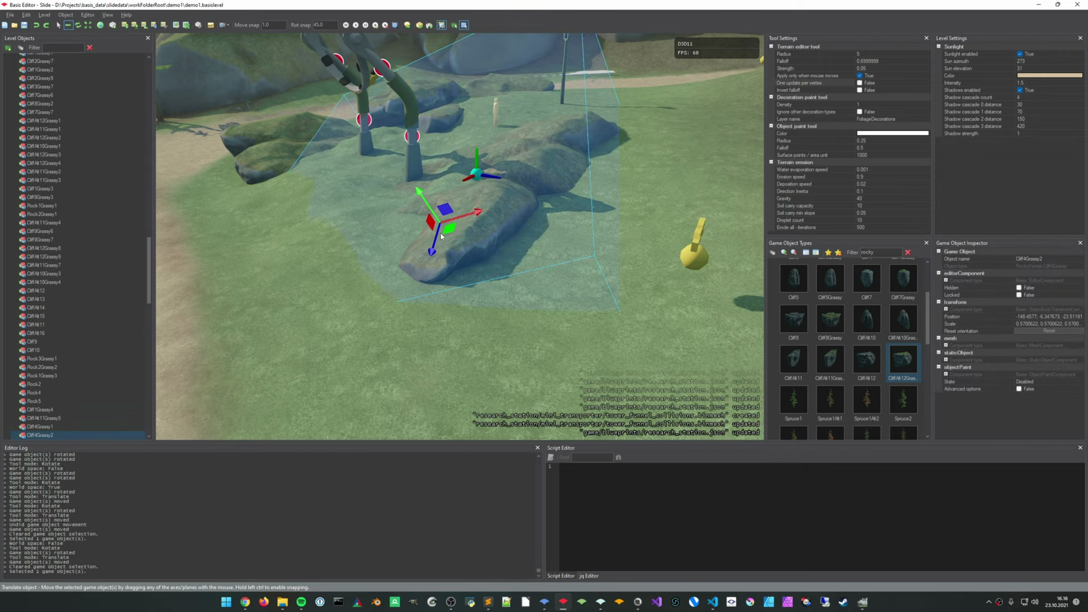
left_click_drag(441, 236, 435, 250)
key("ctrl+z")
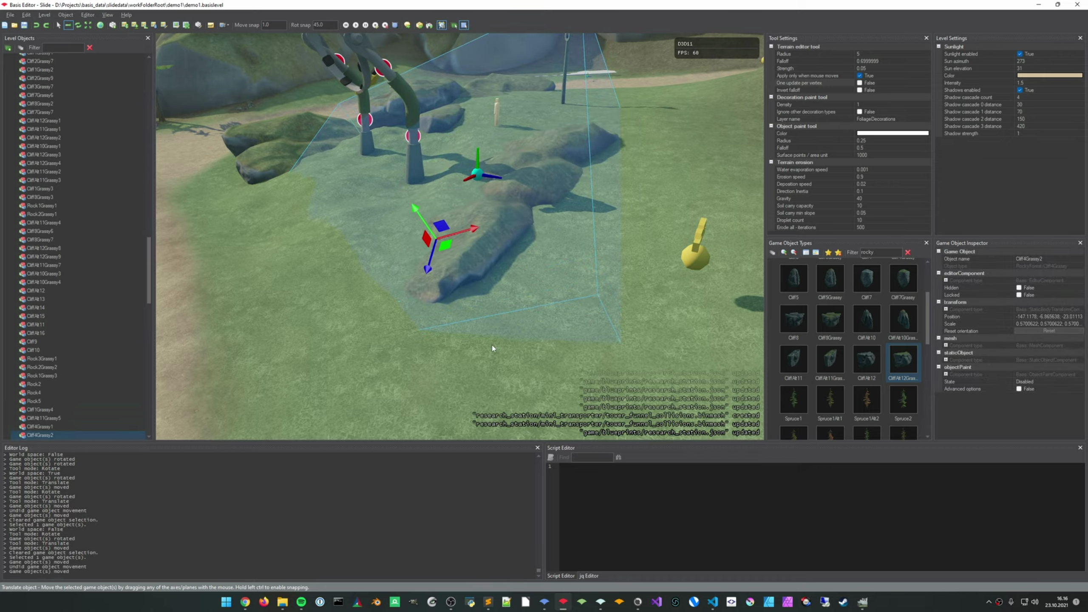
Lower the terrain along the outer side of the rock ridge beside the ring tower with a radius 4 brush
mouse_move(492, 429)
middle_mouse_down()
mouse_move(493, 341)
mouse_move(406, 395)
middle_mouse_up()
left_click(507, 310)
key("t")
scroll(499, 310, "down", 1)
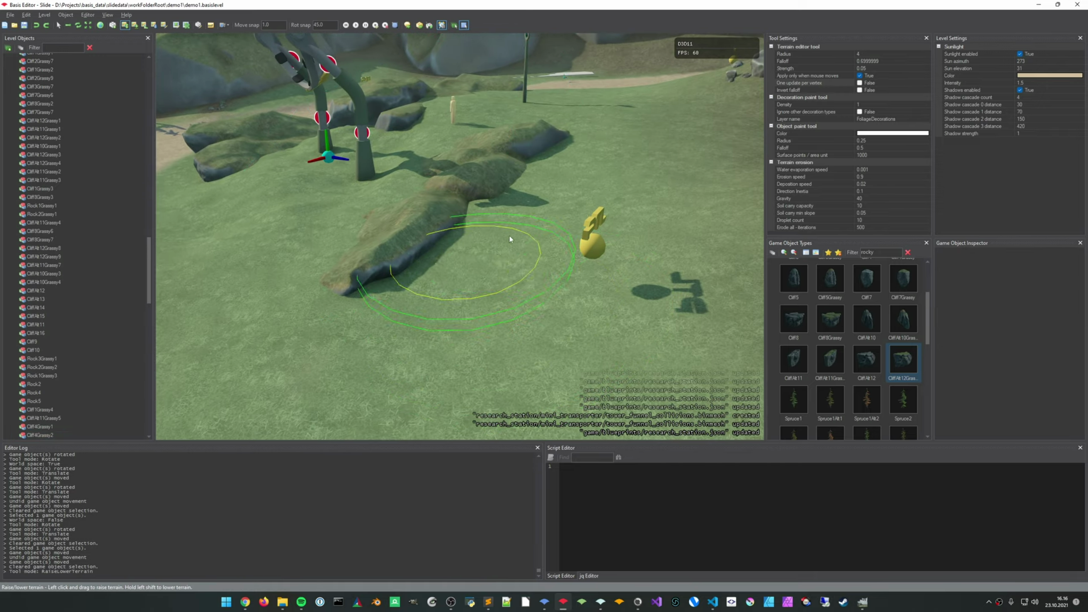
mouse_move(509, 239)
left_mouse_down()
mouse_move(544, 189)
mouse_move(474, 260)
mouse_move(557, 203)
mouse_move(532, 204)
mouse_move(563, 177)
mouse_move(545, 232)
mouse_move(535, 340)
mouse_move(643, 243)
mouse_move(628, 199)
left_mouse_up()
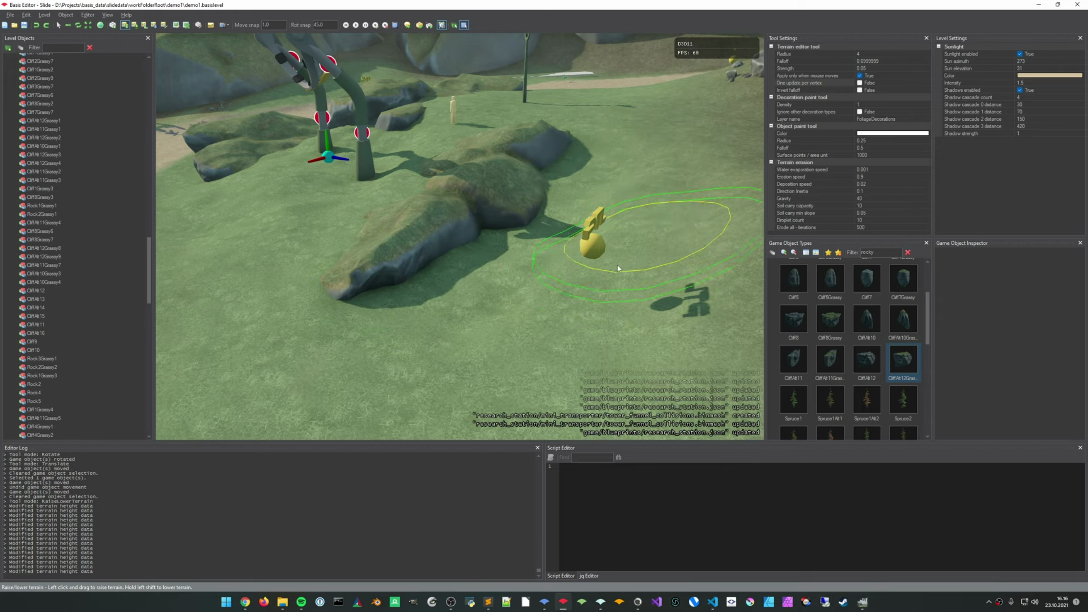
Select the elongated grassy rock at the lower end of the ridge and shift it in world space toward the ring tower
key("q")
left_click(453, 252)
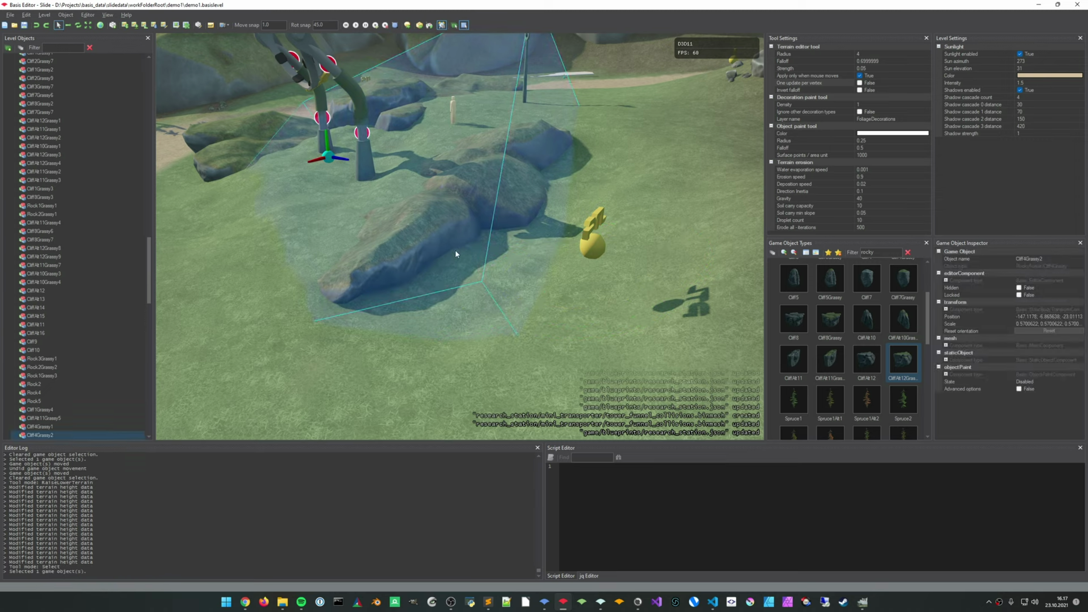
key("t")
key("w")
left_click_drag(386, 244, 362, 246)
left_click(514, 313)
Fine-tune the elongated rock's position along the ground beside the tower leg and deselect it
middle_click_drag(515, 314, 519, 249)
key("s")
mouse_move(519, 249)
right_mouse_down()
mouse_move(476, 242)
mouse_move(530, 240)
mouse_move(470, 239)
mouse_move(518, 247)
right_mouse_up()
key("w")
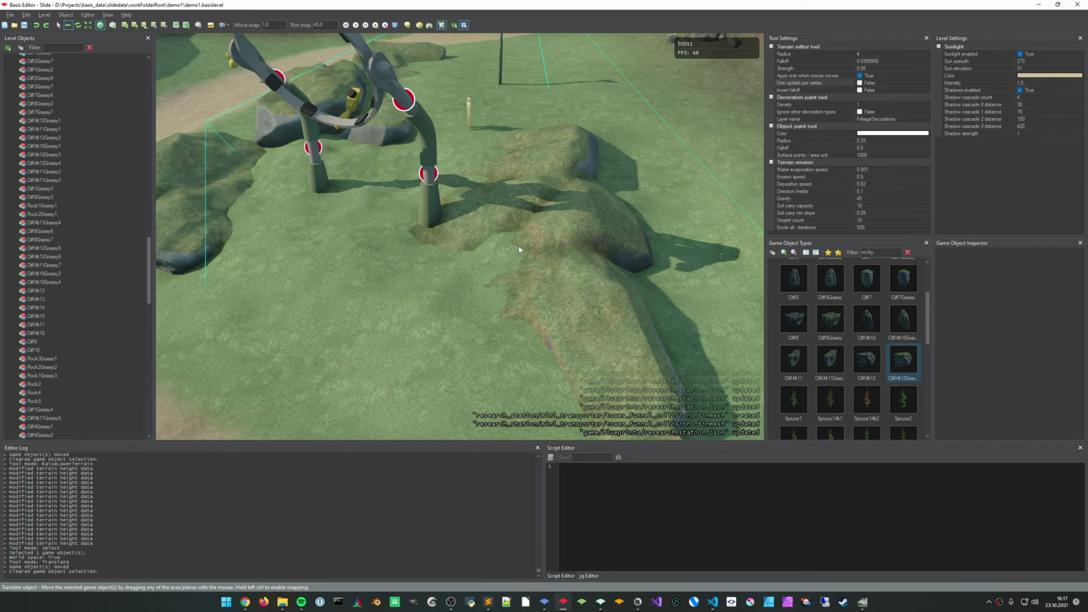
left_click(517, 248)
key("w")
left_click_drag(468, 303, 427, 286)
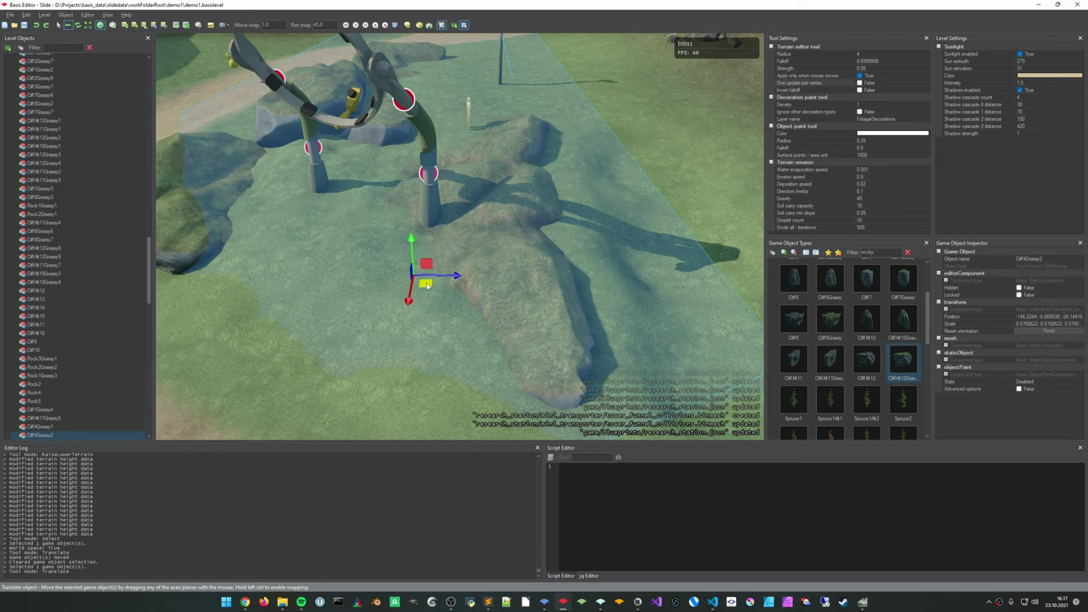
key("Escape")
Reshape the ground between the ring tower's legs and the inner side of the rock ridge with the raise/lower terrain brush
mouse_move(427, 286)
right_mouse_down()
mouse_move(377, 245)
mouse_move(412, 296)
mouse_move(517, 261)
right_mouse_up()
key("t")
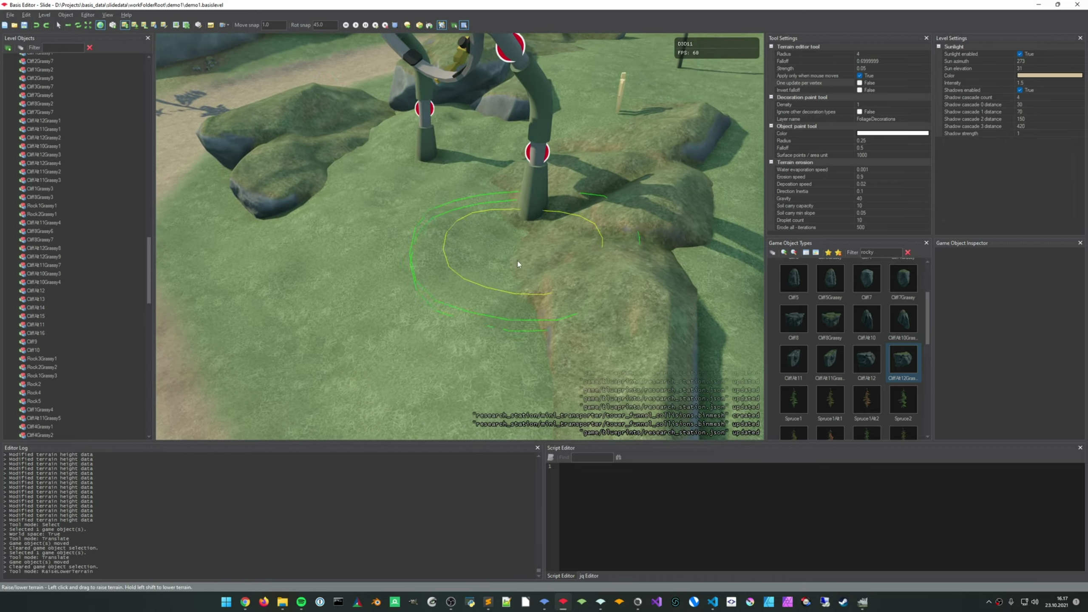
left_click_drag(522, 221, 539, 172)
right_click_drag(512, 257, 473, 269)
mouse_move(449, 221)
left_mouse_down()
mouse_move(436, 202)
mouse_move(371, 175)
left_mouse_up()
left_click_drag(465, 221, 492, 227)
right_click_drag(492, 227, 575, 248)
left_click_drag(575, 248, 525, 260)
Examine the grassy cliffs along the road, the rock mounds and the overall setting of the ring tower
mouse_move(525, 260)
right_mouse_down()
mouse_move(604, 235)
mouse_move(568, 291)
mouse_move(544, 289)
mouse_move(541, 325)
mouse_move(512, 341)
right_mouse_up()
key("w")
key("a")
key("w")
key("d")
key("s")
right_click_drag(376, 333, 325, 297)
key("d")
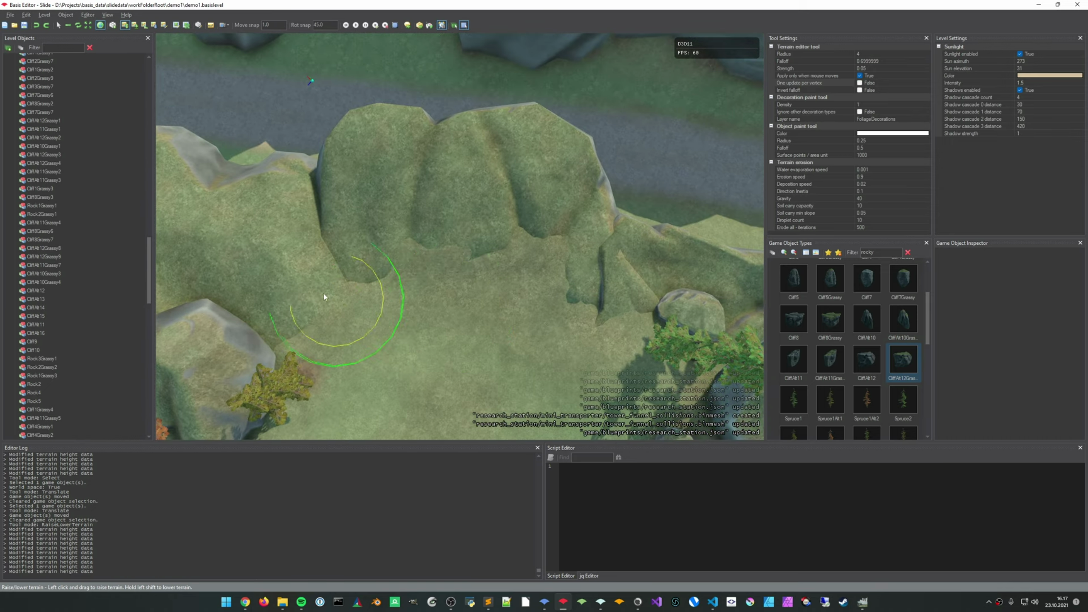
key("w")
right_click_drag(504, 171, 505, 146)
middle_click_drag(614, 261, 412, 169)
middle_click_drag(345, 161, 617, 239)
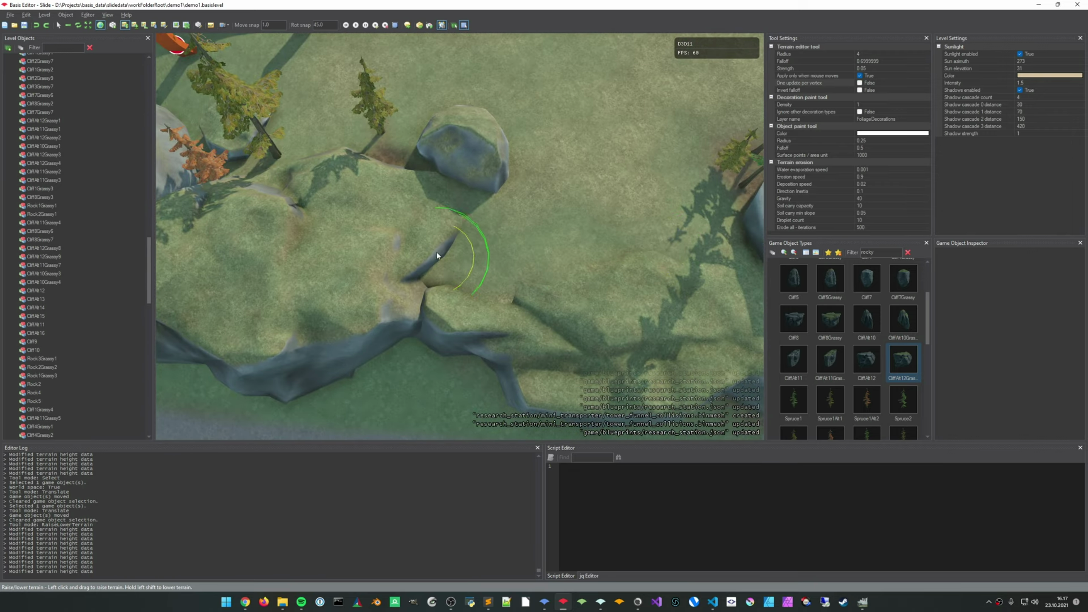
middle_click_drag(357, 138, 739, 273)
right_click_drag(740, 274, 492, 234)
right_click_drag(386, 240, 383, 176)
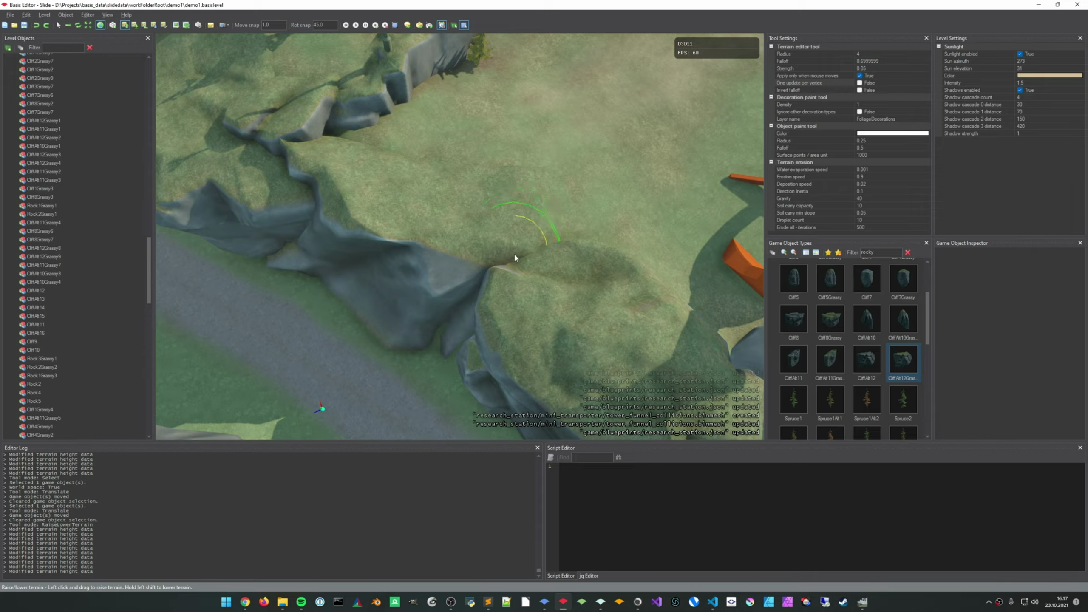
mouse_move(514, 258)
right_mouse_down()
mouse_move(511, 214)
mouse_move(476, 223)
mouse_move(488, 236)
mouse_move(471, 185)
mouse_move(442, 206)
right_mouse_up()
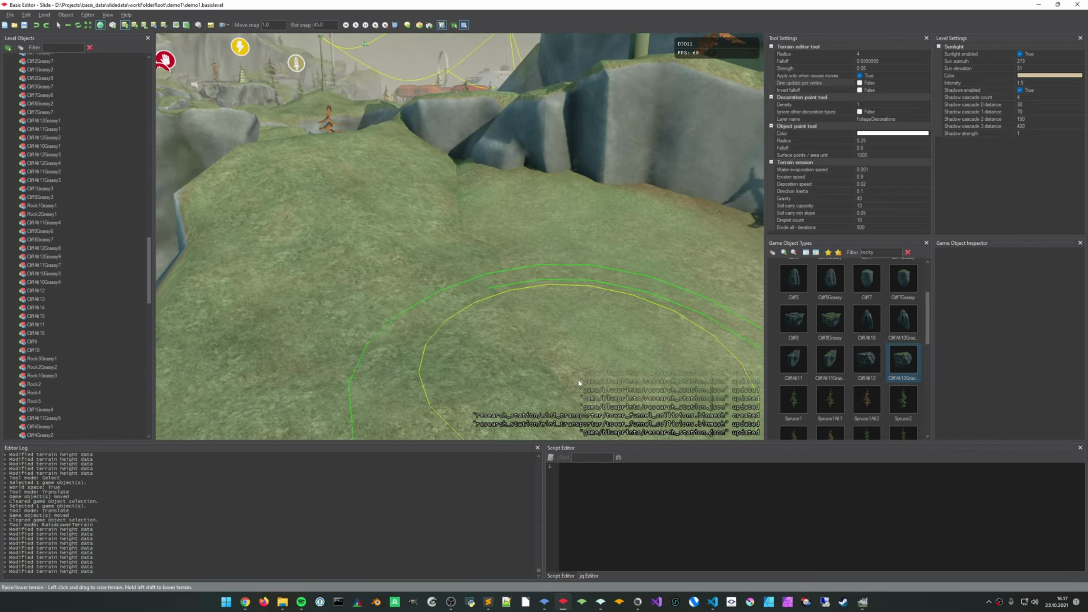
mouse_move(578, 379)
right_mouse_down()
mouse_move(454, 339)
mouse_move(386, 334)
mouse_move(373, 416)
mouse_move(372, 381)
mouse_move(402, 343)
mouse_move(392, 338)
mouse_move(396, 292)
mouse_move(364, 323)
right_mouse_up()
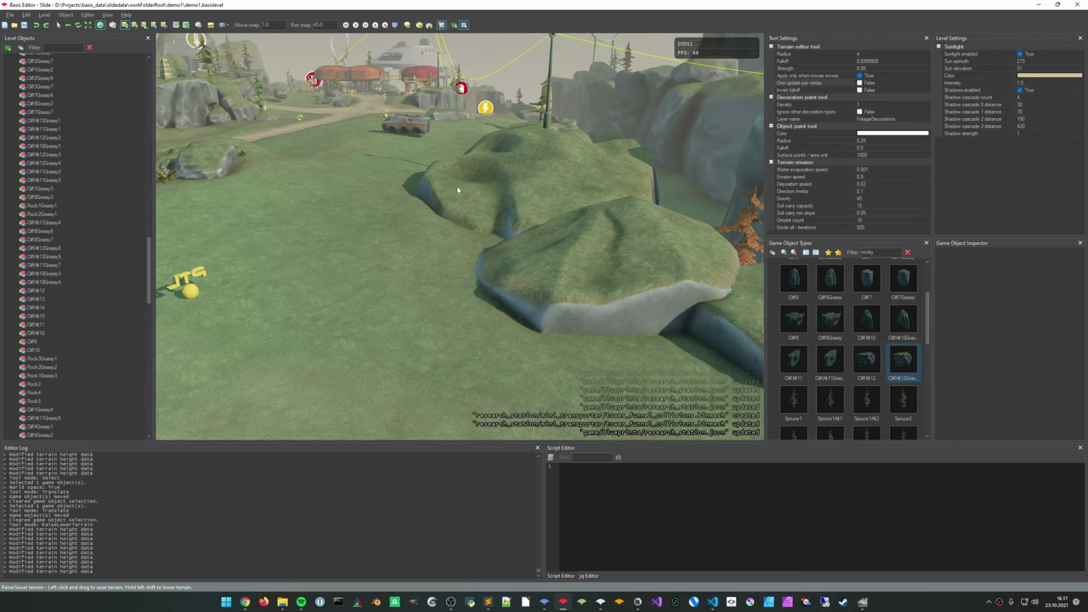
right_click_drag(449, 343, 449, 352)
right_click_drag(603, 257, 480, 278)
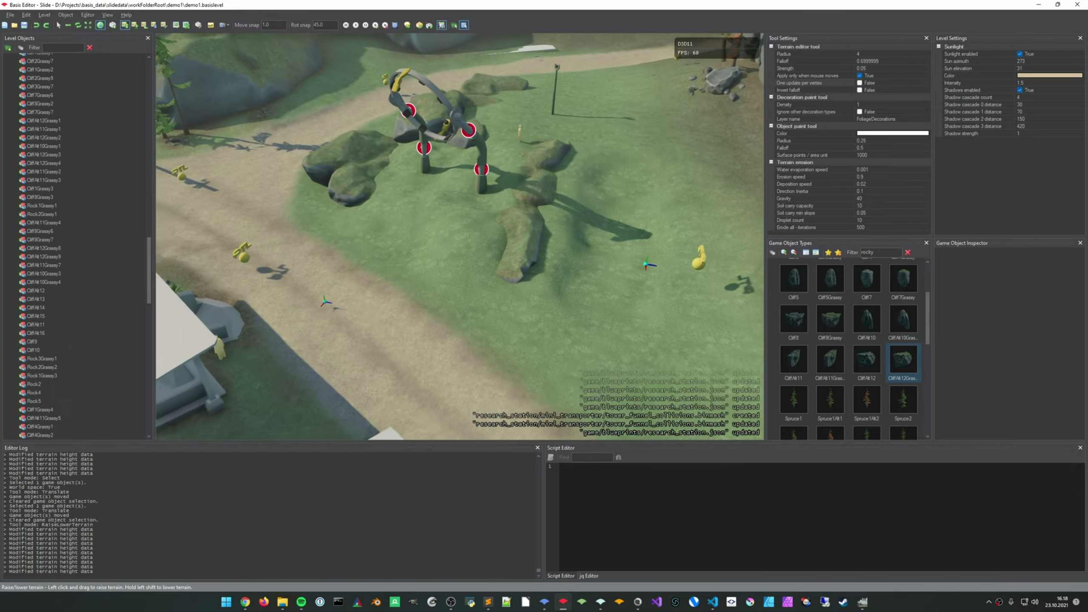
Smooth the terrain around the ring tower's legs and down the slope between the rock groups
mouse_move(600, 291)
right_mouse_down()
mouse_move(612, 297)
mouse_move(549, 274)
right_mouse_up()
right_click_drag(479, 252, 449, 243)
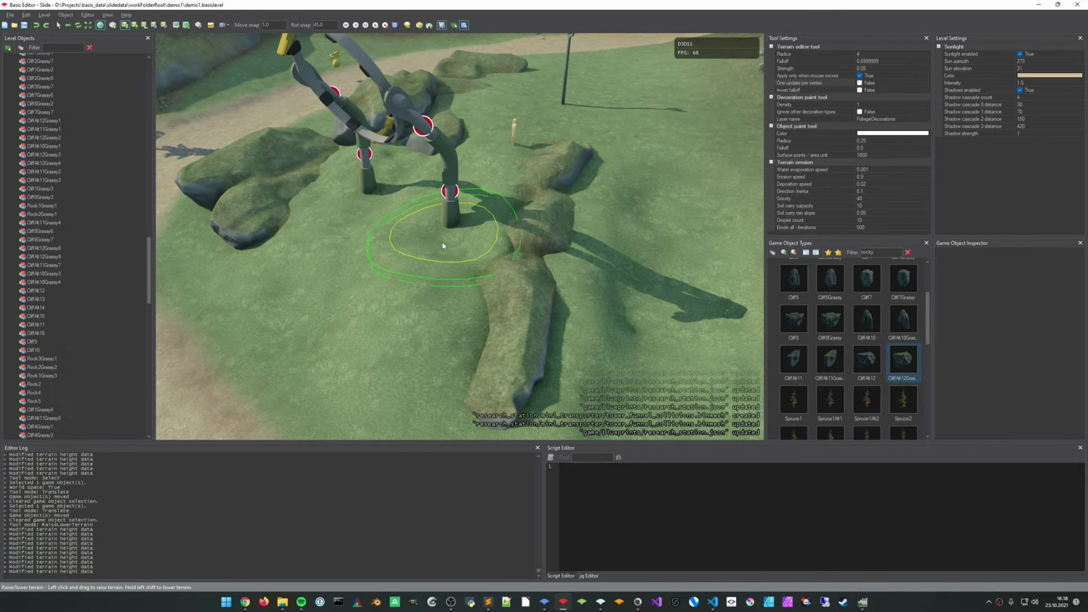
left_click_drag(444, 235, 389, 328)
mouse_move(371, 281)
left_mouse_down()
mouse_move(361, 273)
mouse_move(387, 274)
left_mouse_up()
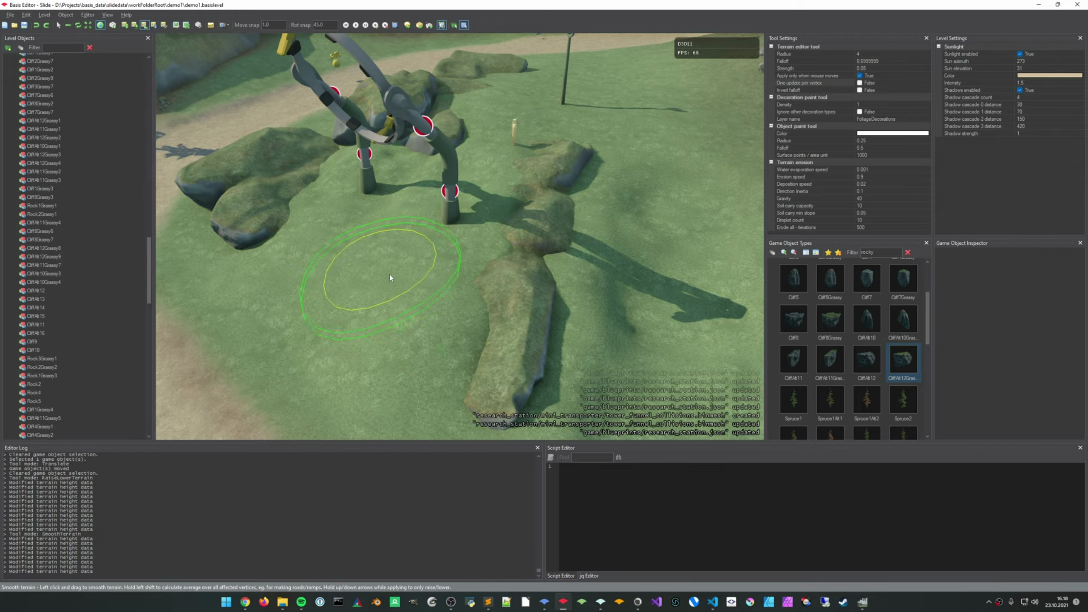
middle_click_drag(394, 276, 382, 314)
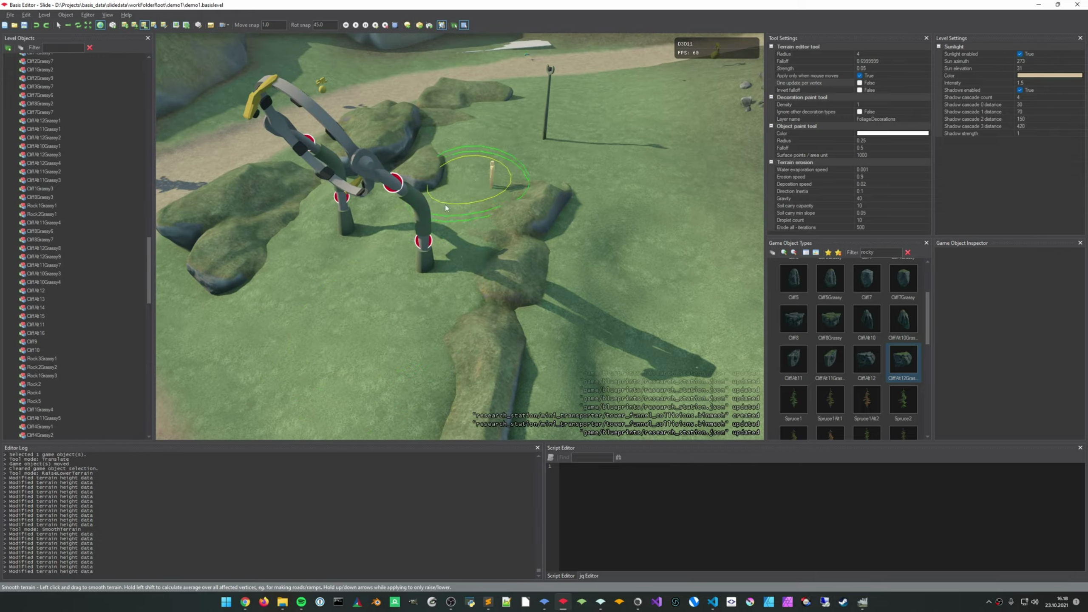
left_click_drag(452, 228, 432, 245)
Adjust the terrain height on the slope in front of the ring tower's legs with the raise/lower brush
middle_click_drag(402, 277, 485, 193)
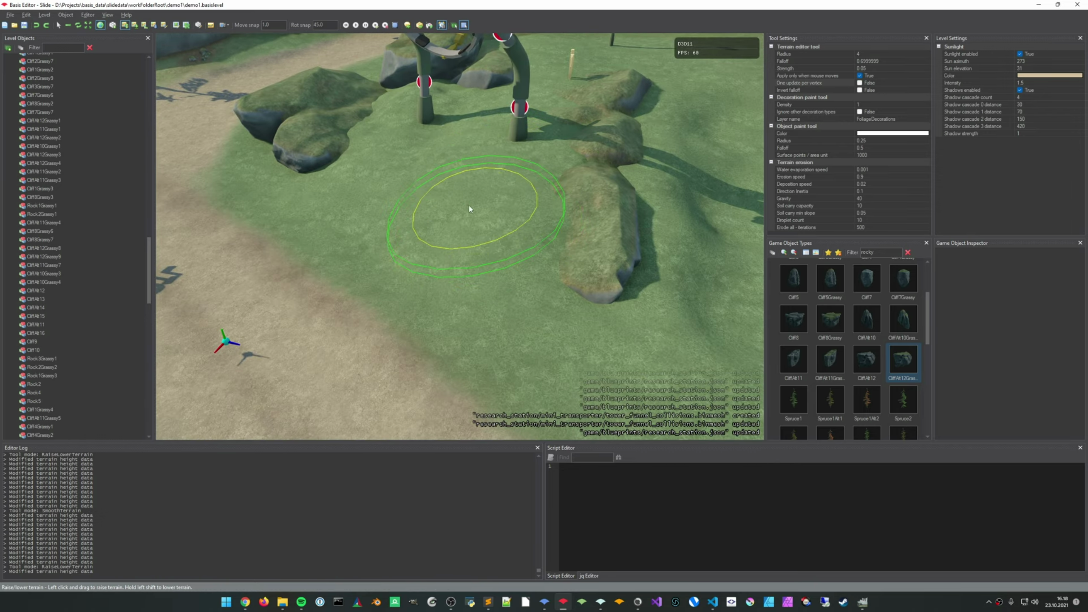
left_click_drag(477, 226, 496, 178)
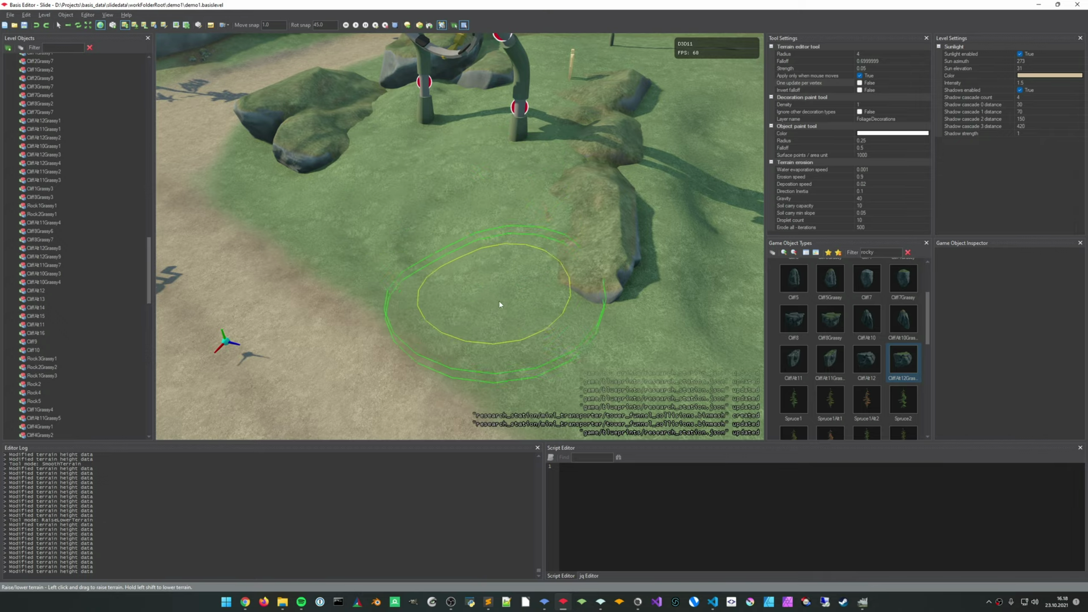
mouse_move(465, 224)
right_mouse_down()
mouse_move(424, 223)
mouse_move(454, 189)
mouse_move(510, 177)
mouse_move(492, 163)
mouse_move(458, 286)
right_mouse_up()
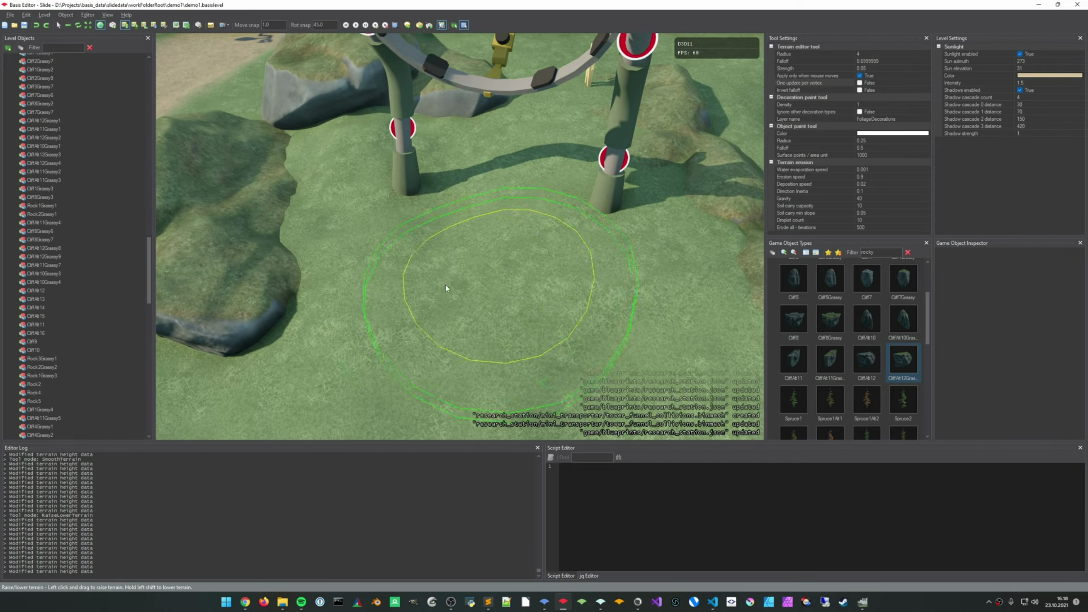
left_click_drag(480, 256, 434, 244)
Rework the ground behind the pair of grassy rocks near the tower leg and smooth it with a radius 3.5 brush
middle_click_drag(435, 244, 720, 264)
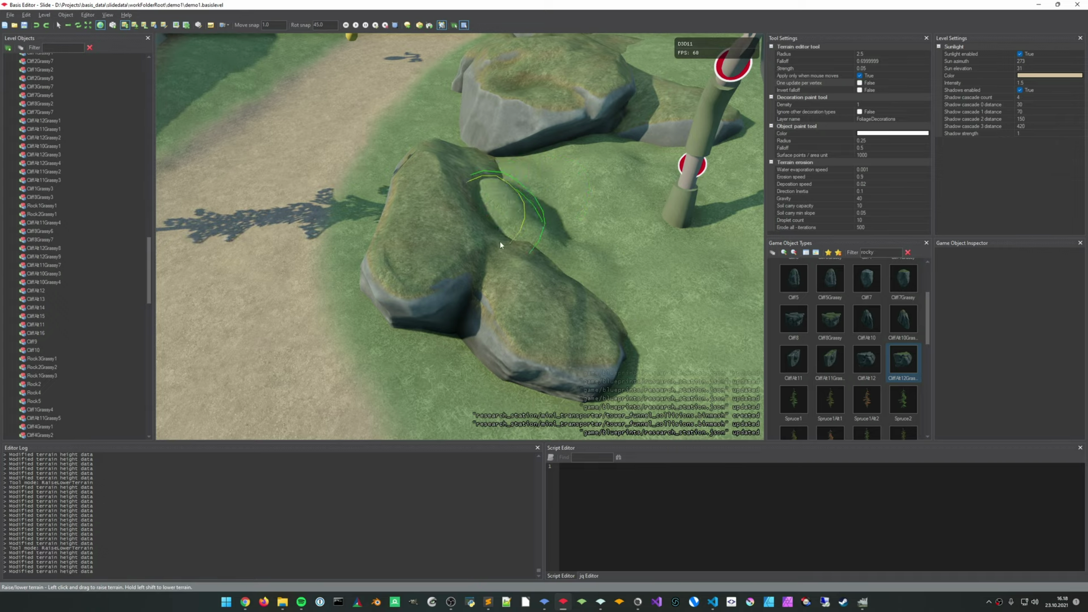
scroll(550, 244, "up", 2)
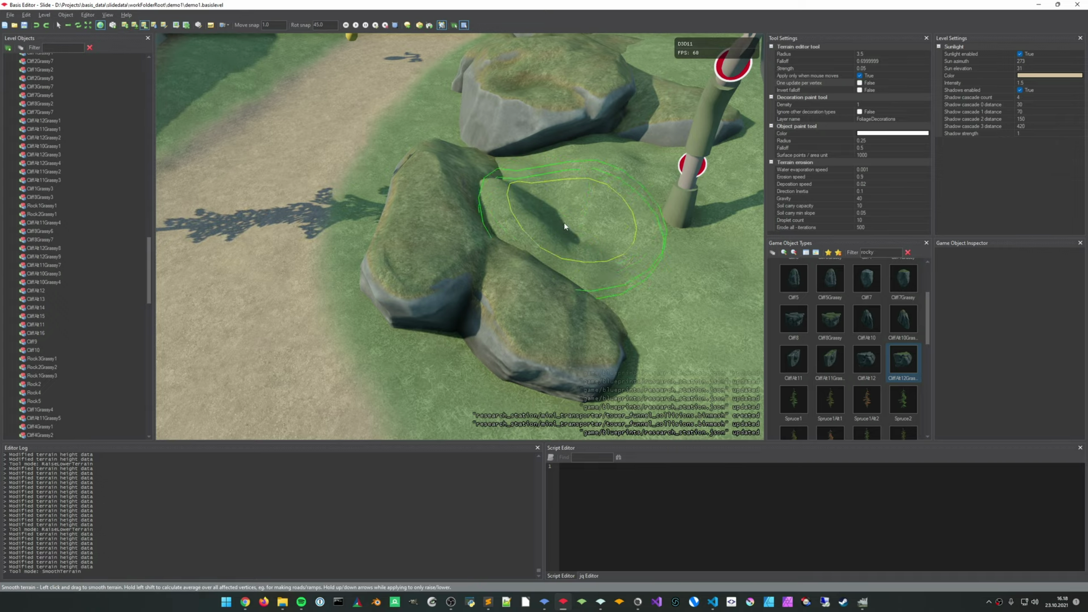
mouse_move(565, 225)
left_mouse_down()
mouse_move(553, 218)
mouse_move(579, 215)
left_mouse_up()
Try smoothing the ground where the large and small rocks meet beside the dirt path, and undo the strokes
mouse_move(579, 214)
right_mouse_down()
mouse_move(621, 180)
mouse_move(703, 172)
mouse_move(625, 229)
mouse_move(461, 233)
right_mouse_up()
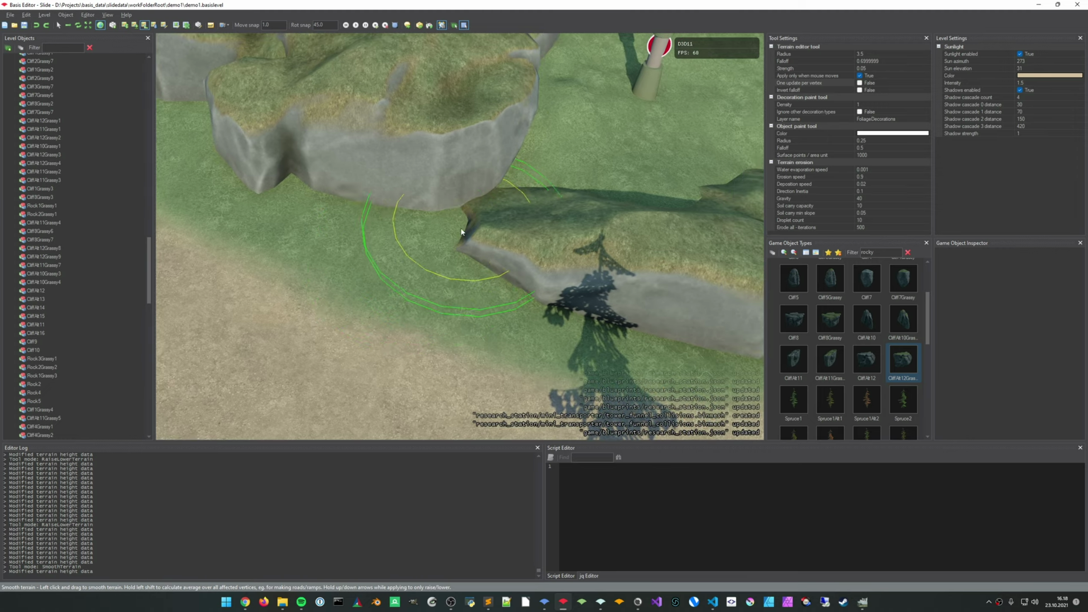
key("ctrl+z")
scroll(411, 216, "down", 1)
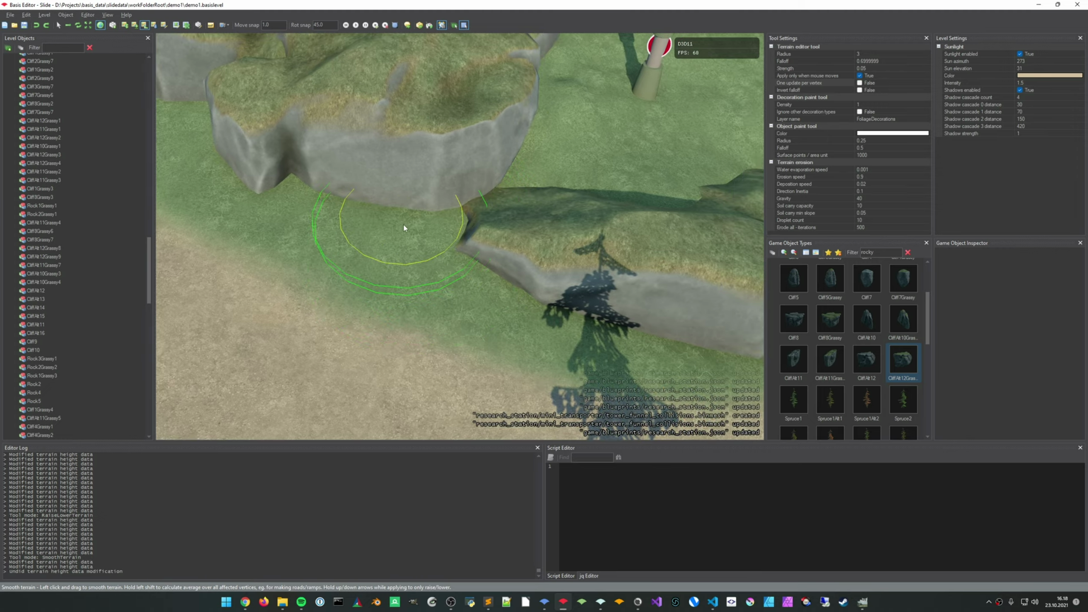
left_click_drag(419, 220, 407, 212)
key("ctrl+z")
Lower the terrain along the base of the large grassy rock facing the dirt path with a radius 3 brush
key("1")
left_click_drag(407, 212, 398, 209, "shift")
left_click_drag(395, 207, 359, 197, "shift")
middle_click_drag(360, 197, 506, 265)
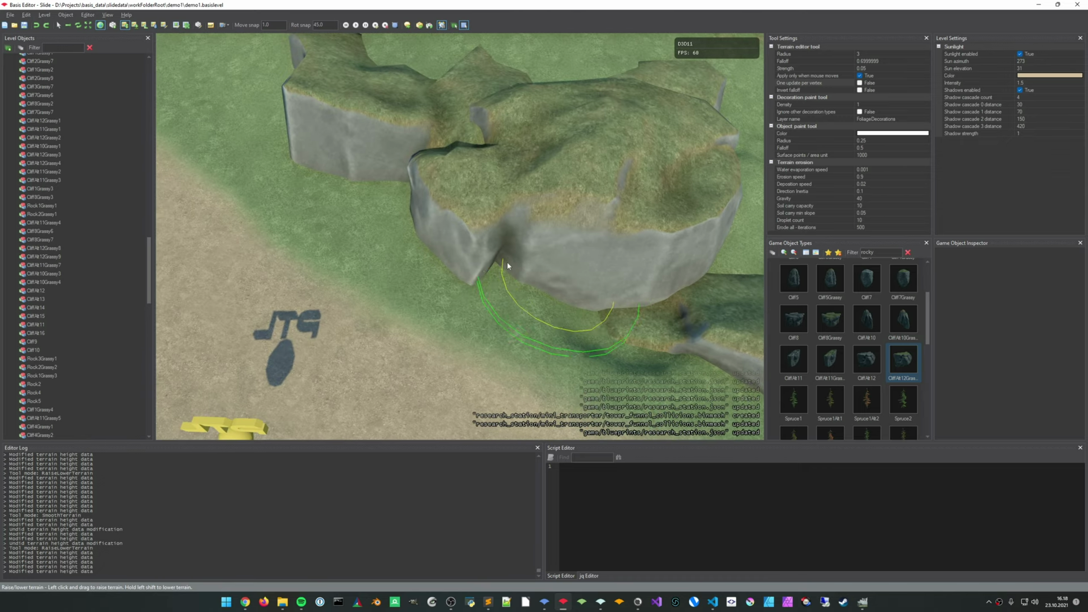
left_click_drag(506, 266, 488, 253, "shift")
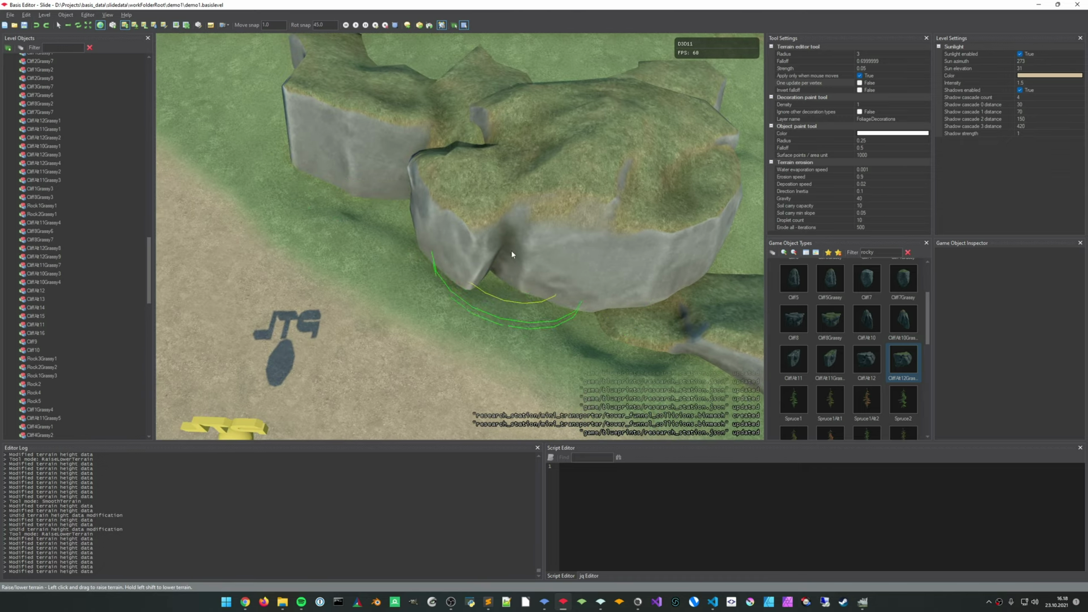
Continue lowering the ground from the far end of the large rock across to the smaller rock beside the path
middle_click_drag(511, 251, 544, 181)
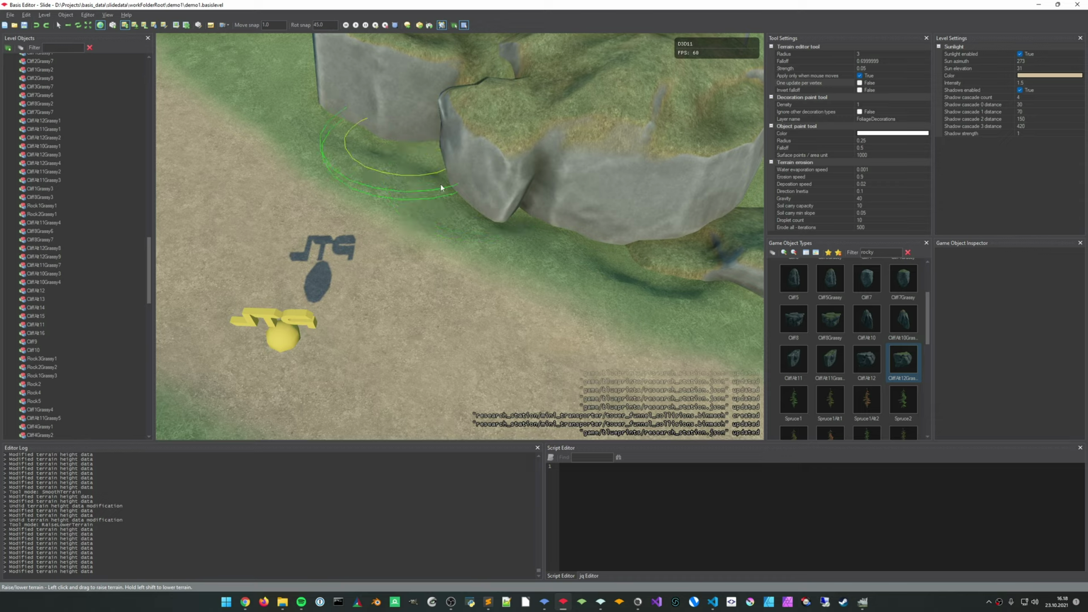
left_click_drag(440, 185, 484, 217, "shift")
middle_click_drag(499, 231, 297, 161)
left_click_drag(351, 176, 446, 202, "shift")
left_click_drag(476, 210, 539, 224, "shift")
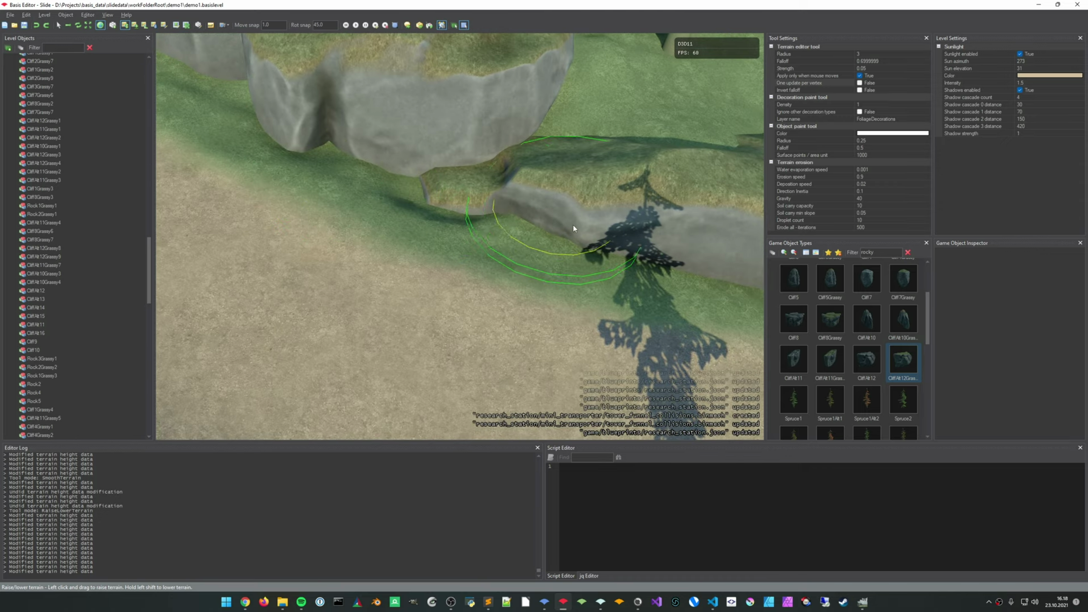
Lower the ground along the front of the smaller rocks with further raise/lower brush strokes
right_click_drag(573, 228, 418, 190)
left_click_drag(418, 190, 456, 200)
left_click_drag(563, 216, 626, 241)
left_click_drag(628, 241, 634, 241)
mouse_move(634, 241)
right_mouse_down()
mouse_move(552, 253)
mouse_move(574, 260)
right_mouse_up()
left_click_drag(573, 260, 472, 238)
mouse_move(472, 238)
right_mouse_down()
mouse_move(480, 184)
mouse_move(479, 210)
mouse_move(431, 232)
right_mouse_up()
Smooth the grassy strip between the base of the rocks and the dirt path with the radius 3 brush
key("3")
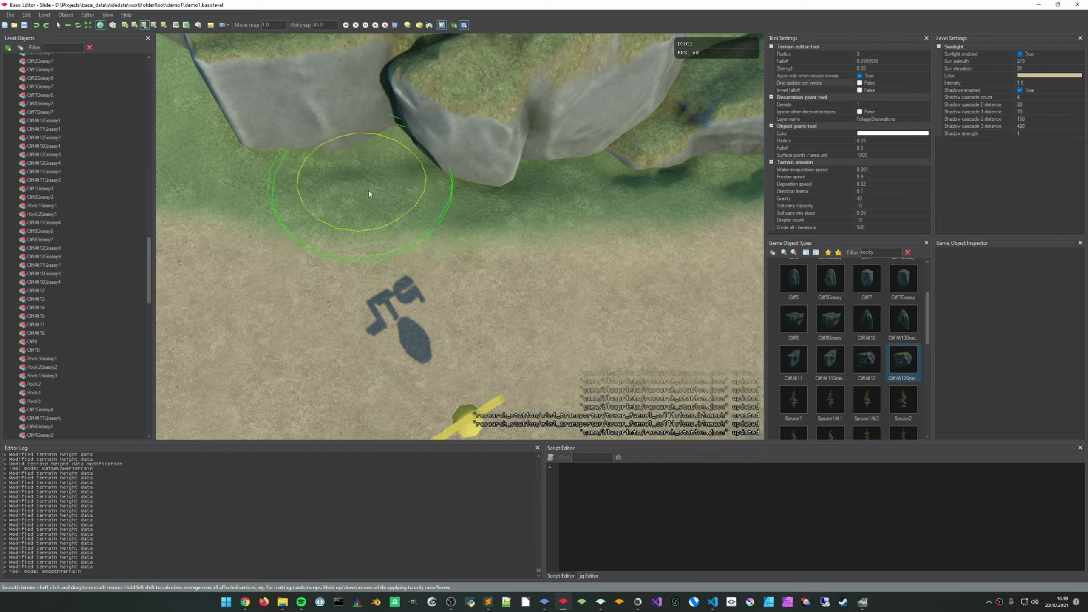
left_click_drag(449, 171, 559, 168)
middle_click_drag(559, 168, 366, 179)
mouse_move(366, 179)
left_mouse_down()
mouse_move(505, 159)
mouse_move(454, 166)
left_mouse_up()
middle_click_drag(454, 166, 233, 176)
mouse_move(240, 173)
left_mouse_down()
mouse_move(428, 138)
mouse_move(326, 172)
left_mouse_up()
middle_click_drag(327, 171, 615, 175)
scroll(414, 209, "down", 3)
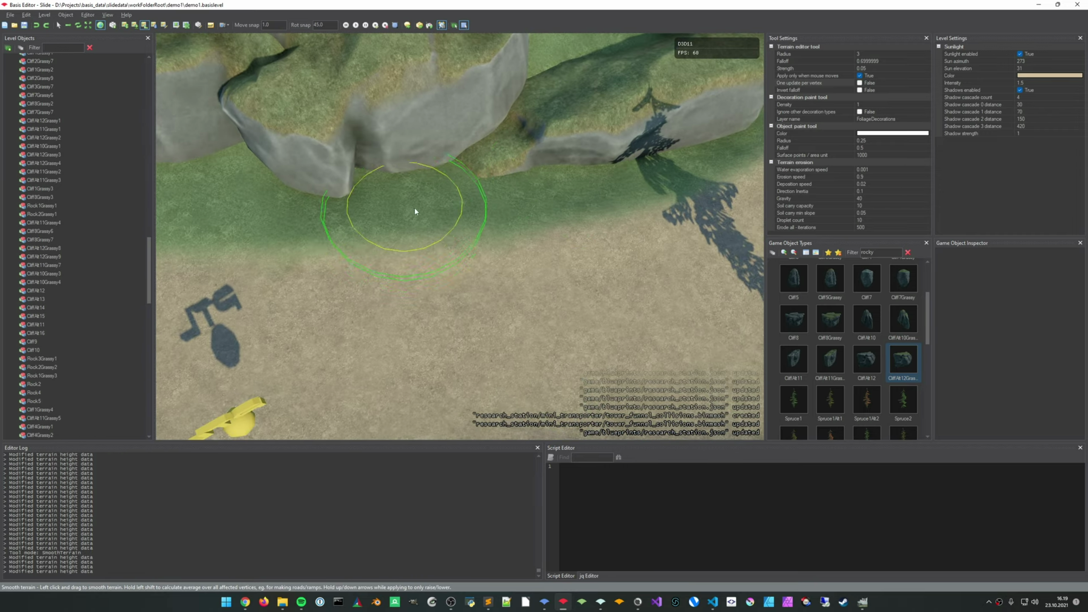
Deepen the ground around the rock bases along the path, finishing beneath the smaller rock with a radius 2.5 brush
right_click_drag(313, 237, 526, 237)
key("1")
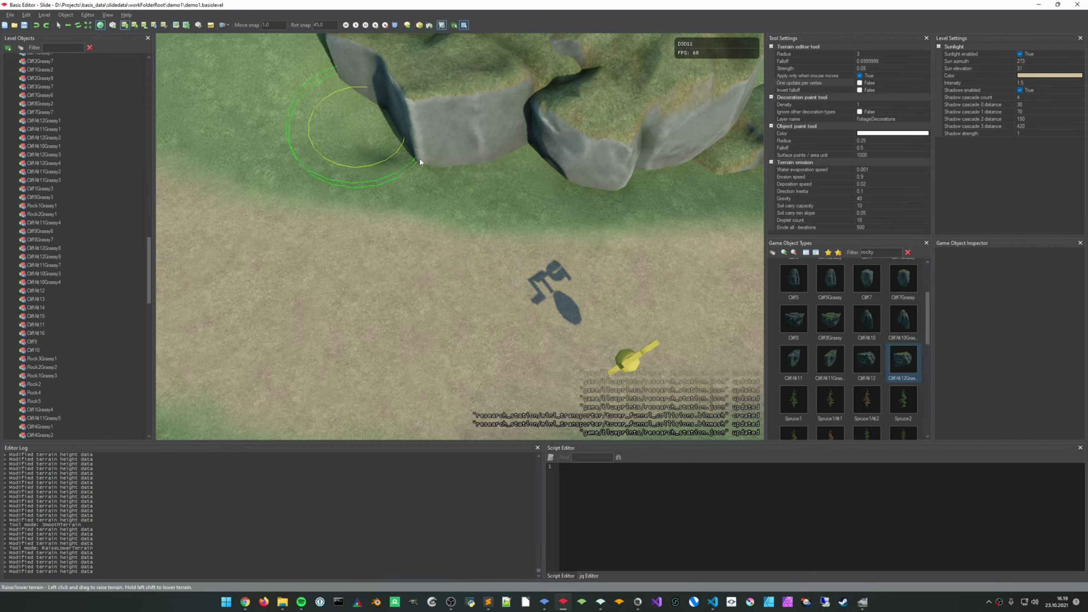
left_click_drag(421, 154, 562, 169)
middle_click_drag(600, 162, 354, 189)
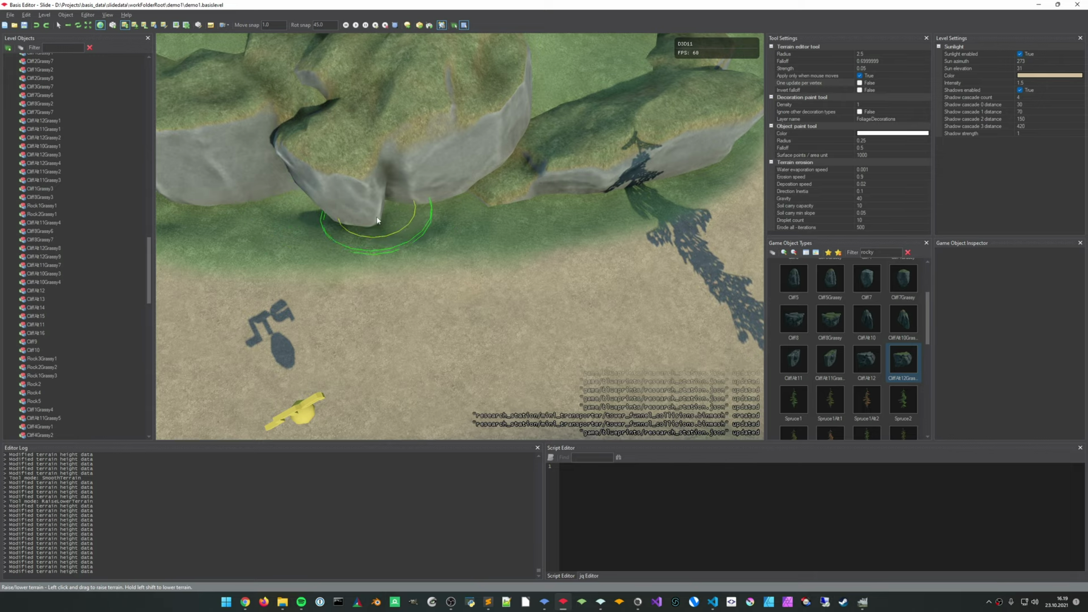
right_click_drag(493, 199, 328, 235)
left_click_drag(386, 235, 485, 207, "shift")
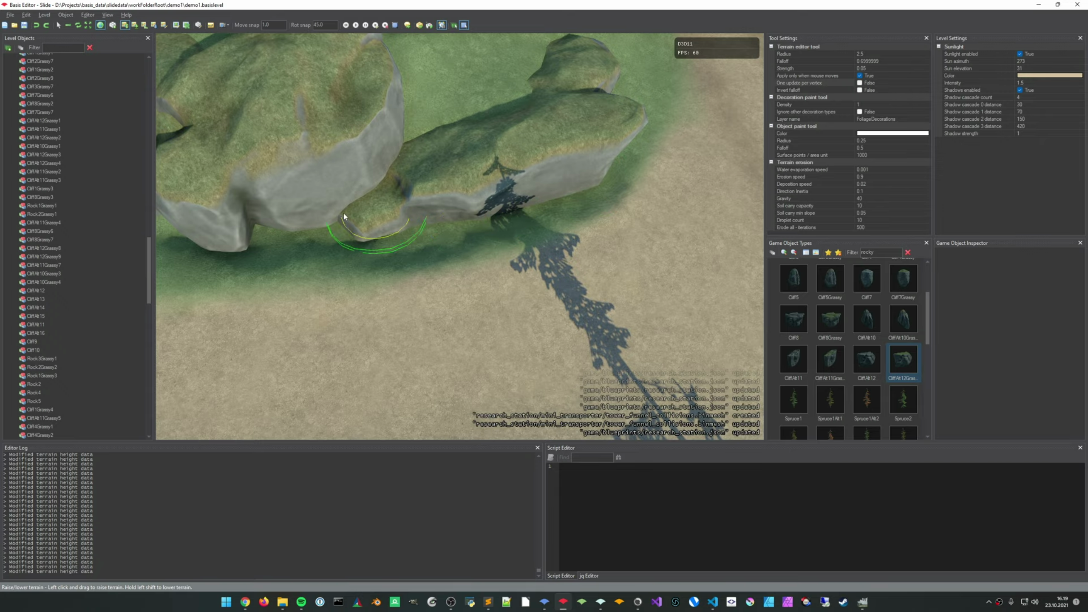
Smooth the lowered terrain around the rock bases along the path edge with the radius 2.5 brush
mouse_move(344, 217)
right_mouse_down()
mouse_move(432, 202)
mouse_move(489, 156)
mouse_move(402, 210)
mouse_move(342, 212)
right_mouse_up()
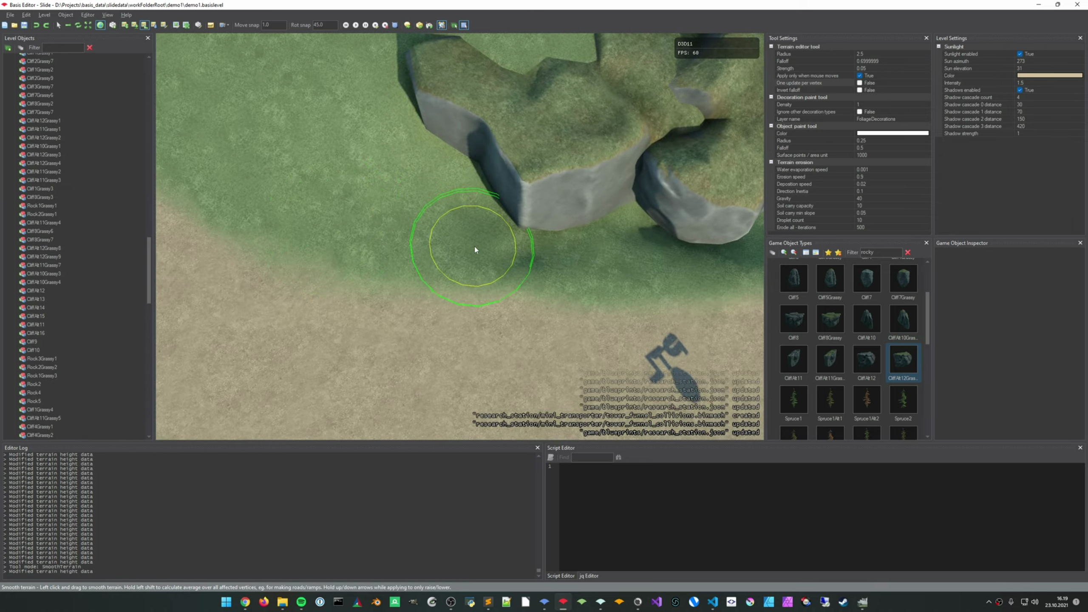
middle_click_drag(596, 251, 510, 243)
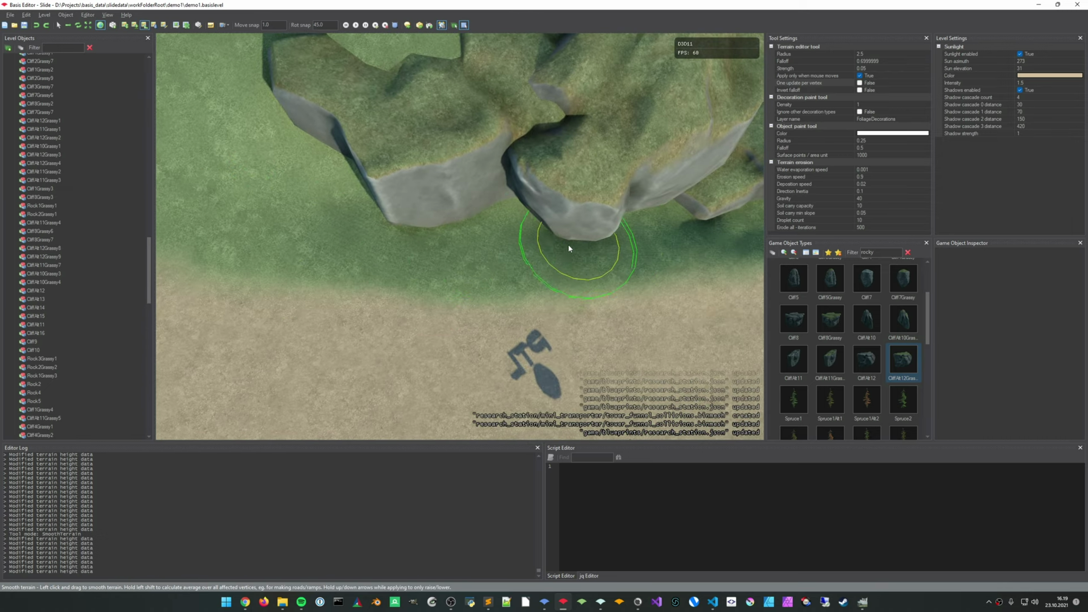
right_click_drag(568, 247, 500, 244)
left_click_drag(566, 223, 553, 234)
mouse_move(552, 234)
right_mouse_down()
mouse_move(561, 253)
mouse_move(435, 277)
mouse_move(460, 267)
right_mouse_up()
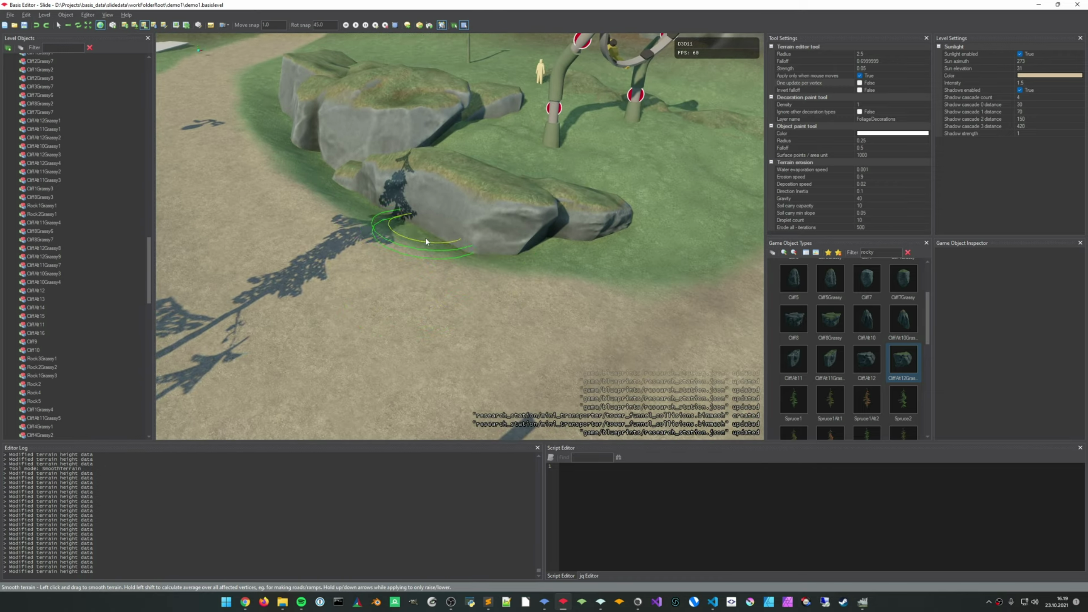
left_click_drag(509, 252, 463, 245)
mouse_move(462, 245)
right_mouse_down()
mouse_move(158, 284)
mouse_move(421, 242)
mouse_move(501, 281)
right_mouse_up()
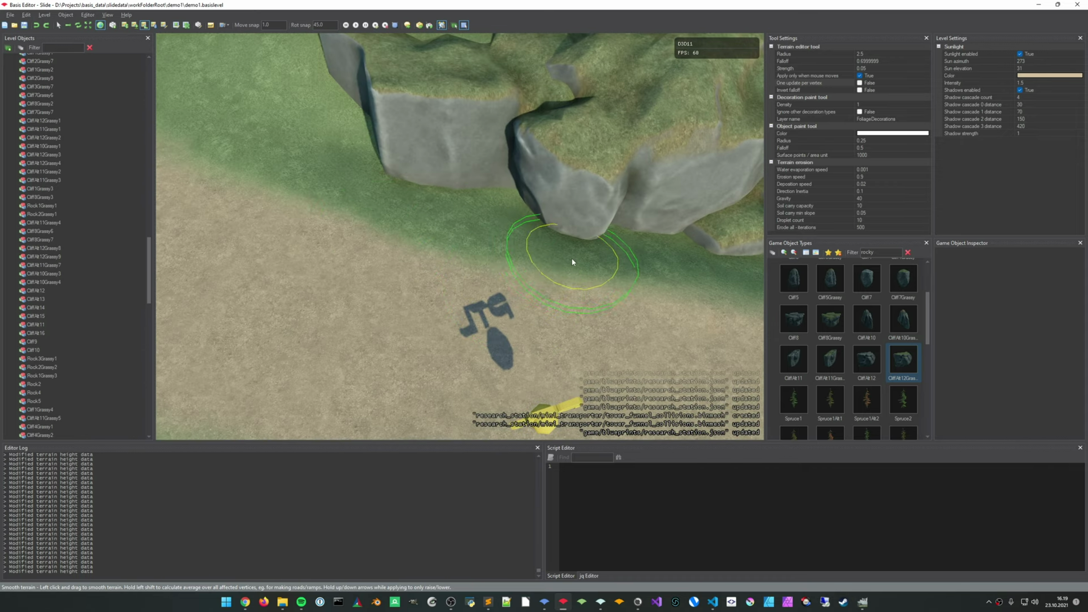
Paint the terrain material onto the ground around the rock bases along the dirt path edge
mouse_move(573, 261)
right_mouse_down()
mouse_move(514, 247)
mouse_move(556, 271)
right_mouse_up()
right_click_drag(685, 252, 434, 286)
mouse_move(628, 288)
right_mouse_down()
mouse_move(687, 343)
mouse_move(618, 302)
right_mouse_up()
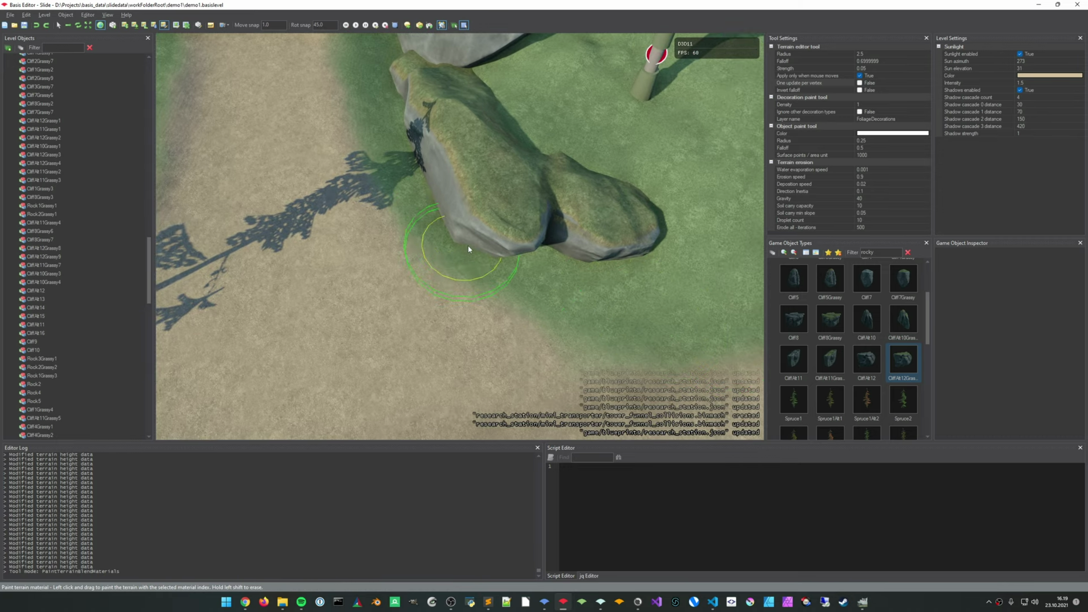
mouse_move(610, 304)
right_mouse_down()
mouse_move(477, 101)
mouse_move(682, 351)
right_mouse_up()
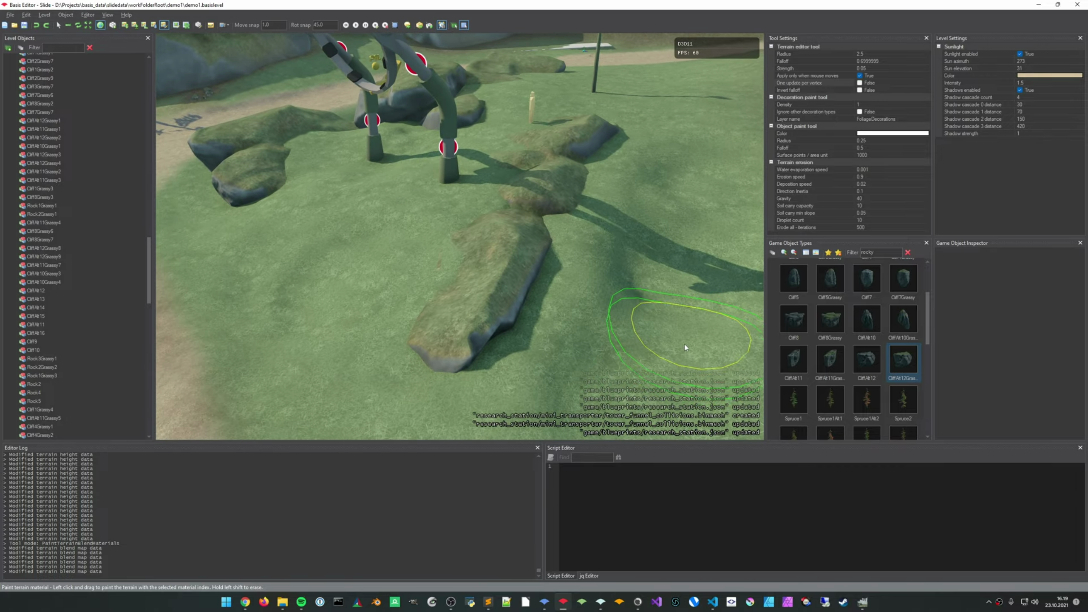
Lower the ground along the outer side of the long grassy rock with the radius 2.5 raise/lower brush
key("5")
mouse_move(509, 328)
left_mouse_down()
mouse_move(561, 238)
mouse_move(561, 314)
mouse_move(598, 302)
left_mouse_up()
mouse_move(598, 302)
left_mouse_down()
mouse_move(544, 351)
mouse_move(516, 360)
left_mouse_up()
mouse_move(516, 359)
right_mouse_down()
mouse_move(377, 351)
mouse_move(653, 311)
mouse_move(558, 288)
right_mouse_up()
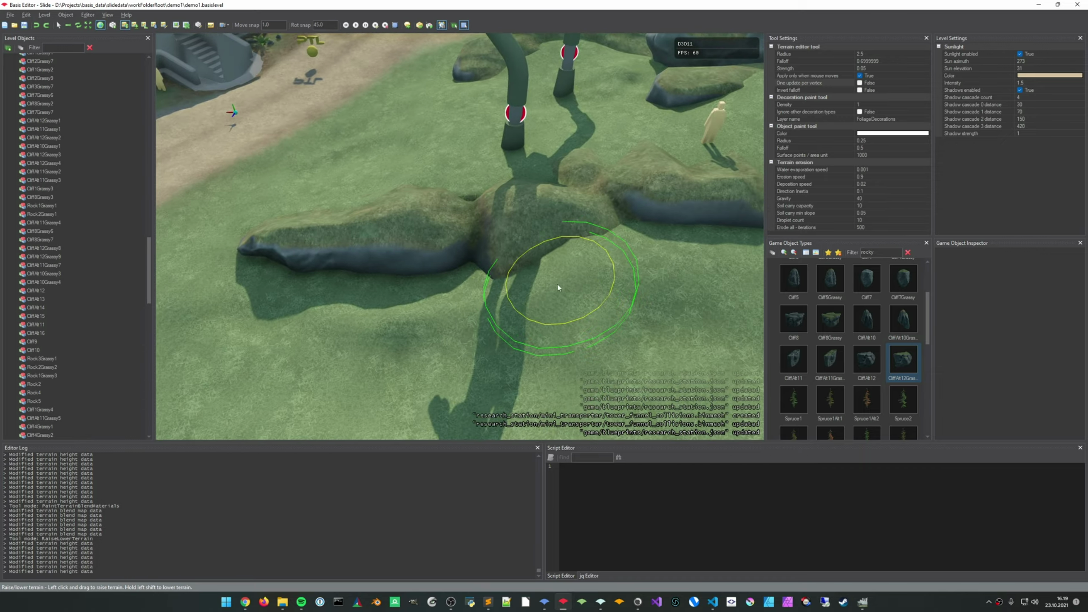
Lower the ground around the round boulder and its neighbouring rocks, finishing beneath the long rock with a radius 2 brush
mouse_move(558, 288)
left_mouse_down()
mouse_move(575, 259)
mouse_move(608, 279)
mouse_move(577, 291)
mouse_move(632, 291)
left_mouse_up()
right_click_drag(632, 291, 502, 306)
mouse_move(502, 306)
left_mouse_down()
mouse_move(447, 328)
mouse_move(489, 287)
mouse_move(620, 262)
left_mouse_up()
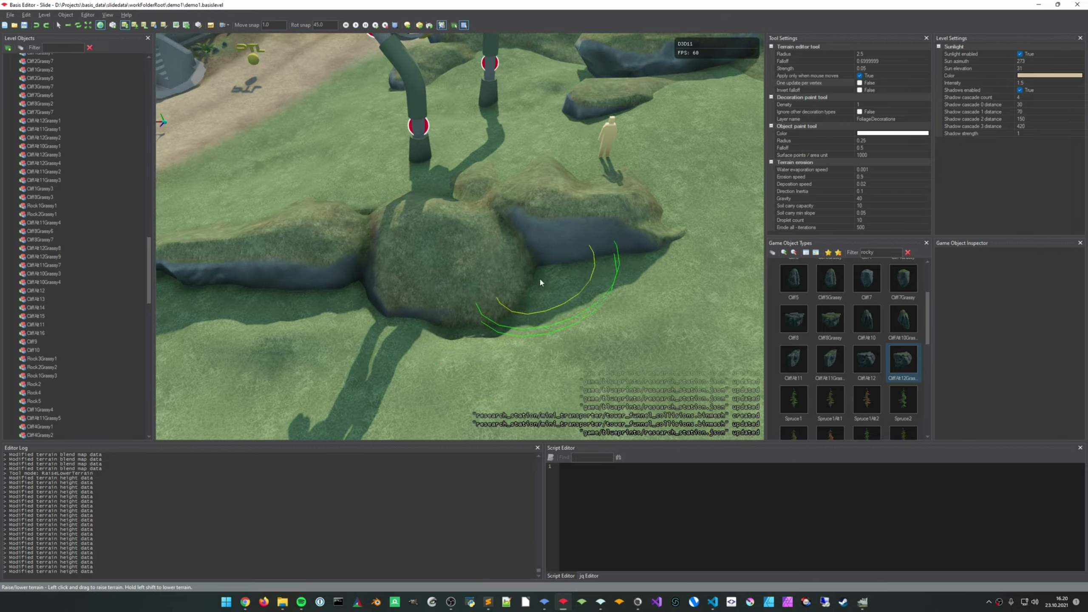
mouse_move(548, 296)
left_mouse_down()
mouse_move(535, 265)
mouse_move(539, 284)
mouse_move(588, 289)
mouse_move(484, 361)
left_mouse_up()
middle_click_drag(485, 361, 742, 299)
mouse_move(685, 296)
left_mouse_down()
mouse_move(512, 291)
mouse_move(650, 275)
left_mouse_up()
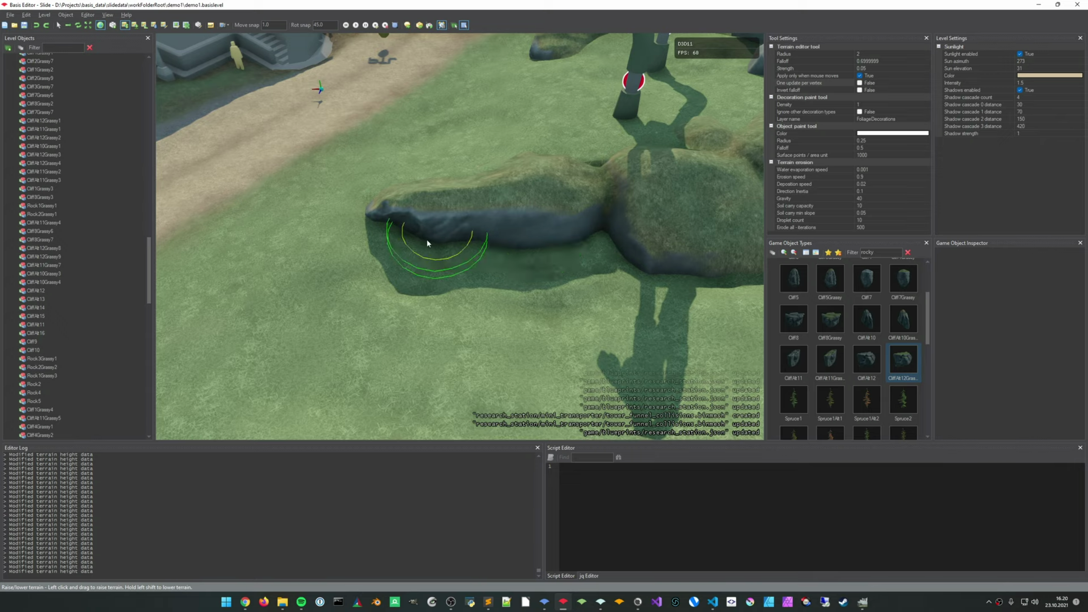
Smooth the lowered ground in front of the long rock and boulder with a radius 2.5 brush, undoing the last stroke
key("3")
scroll(481, 284, "up", 1)
left_click_drag(511, 291, 451, 295)
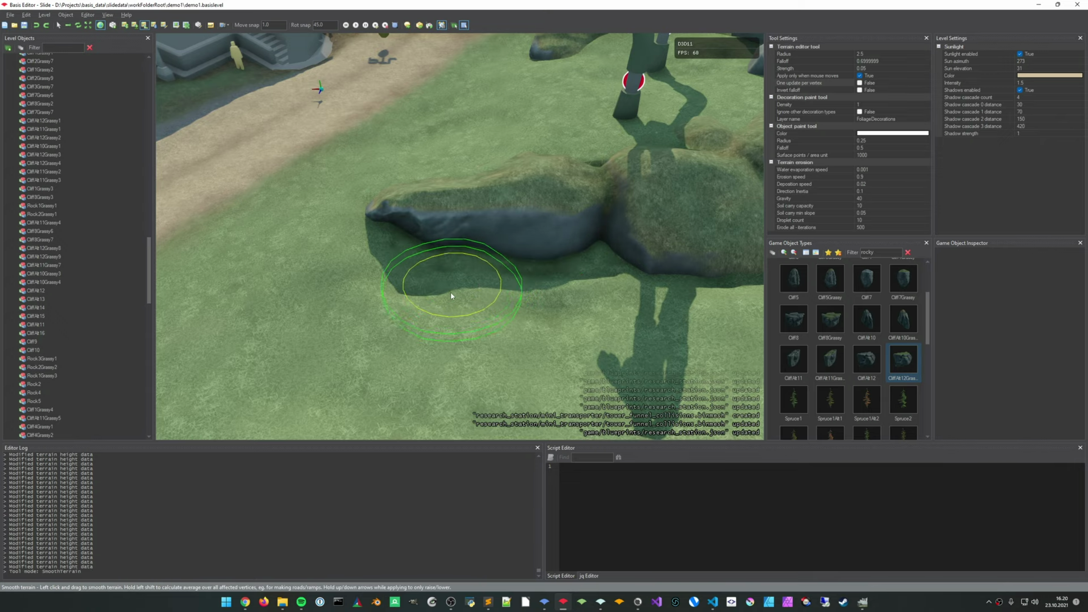
left_click_drag(609, 272, 617, 300)
middle_click_drag(616, 328, 295, 328)
left_click_drag(381, 386, 411, 377)
mouse_move(412, 377)
right_mouse_down()
mouse_move(643, 377)
mouse_move(561, 364)
mouse_move(617, 325)
mouse_move(569, 358)
mouse_move(516, 368)
right_mouse_up()
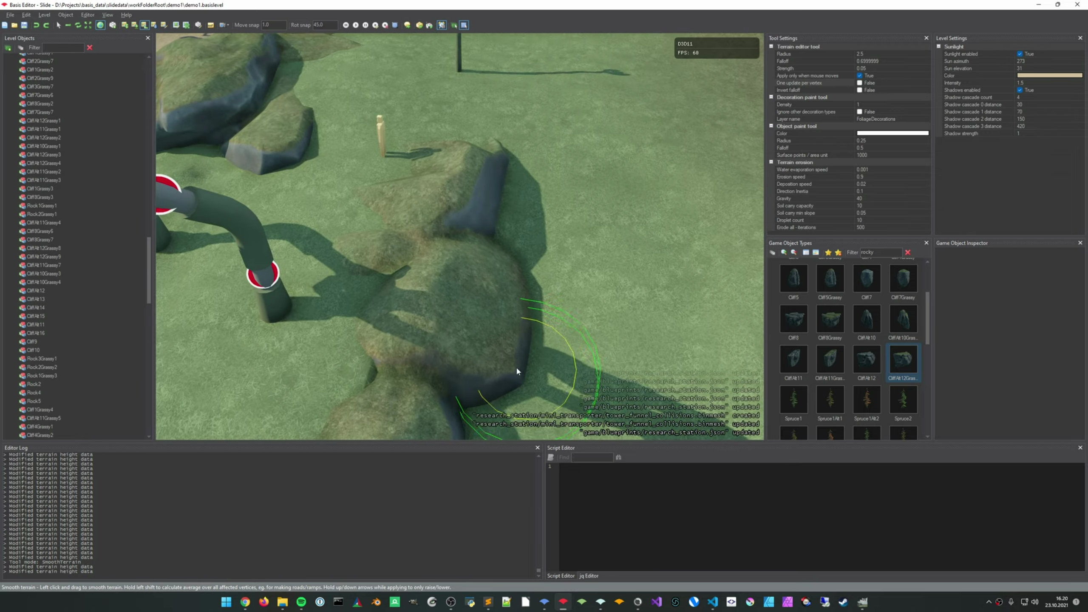
middle_click_drag(516, 368, 429, 390)
key("ctrl+z")
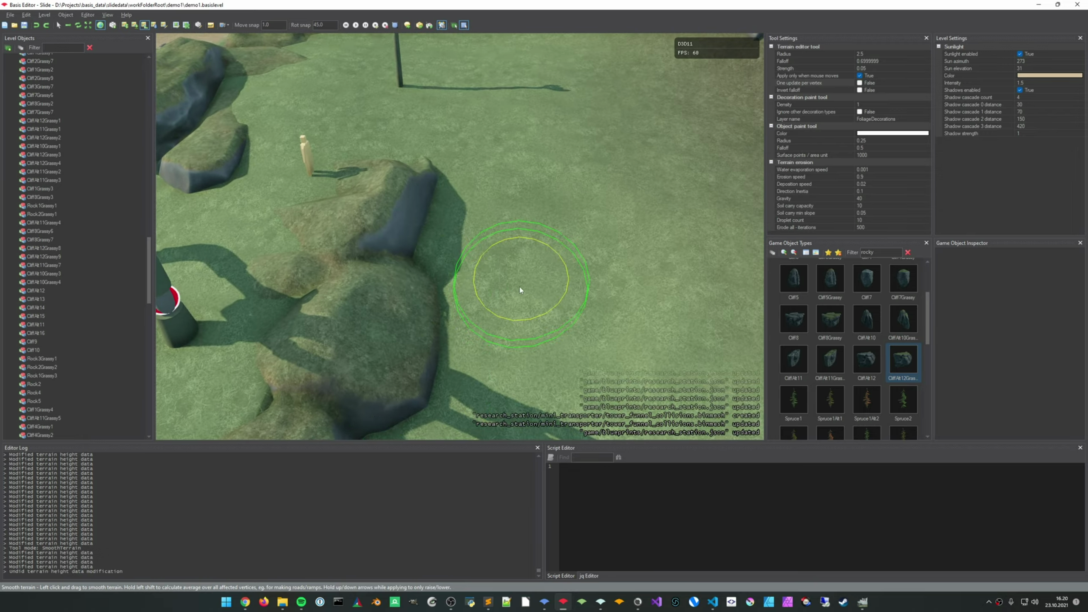
Lower the ground further around the far rock, the round boulder and the long rock with radius 2.5 raise/lower strokes
key("1")
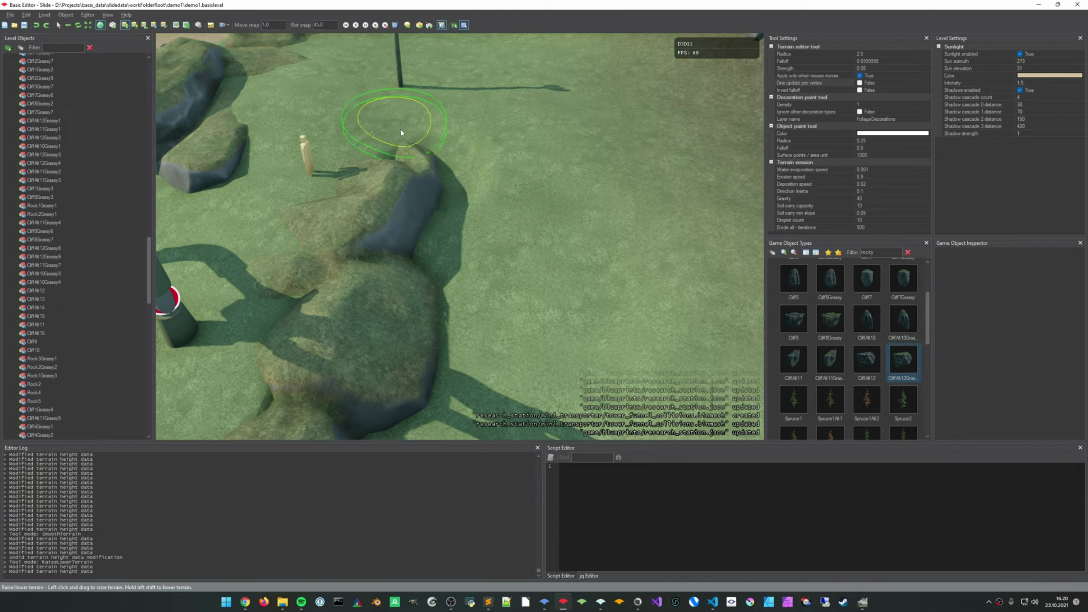
mouse_move(420, 339)
left_mouse_down()
mouse_move(431, 292)
mouse_move(392, 389)
mouse_move(441, 351)
left_mouse_up()
right_click_drag(441, 351, 598, 319)
middle_click_drag(599, 318, 631, 343)
left_click_drag(510, 346, 512, 346)
left_click_drag(512, 345, 477, 370)
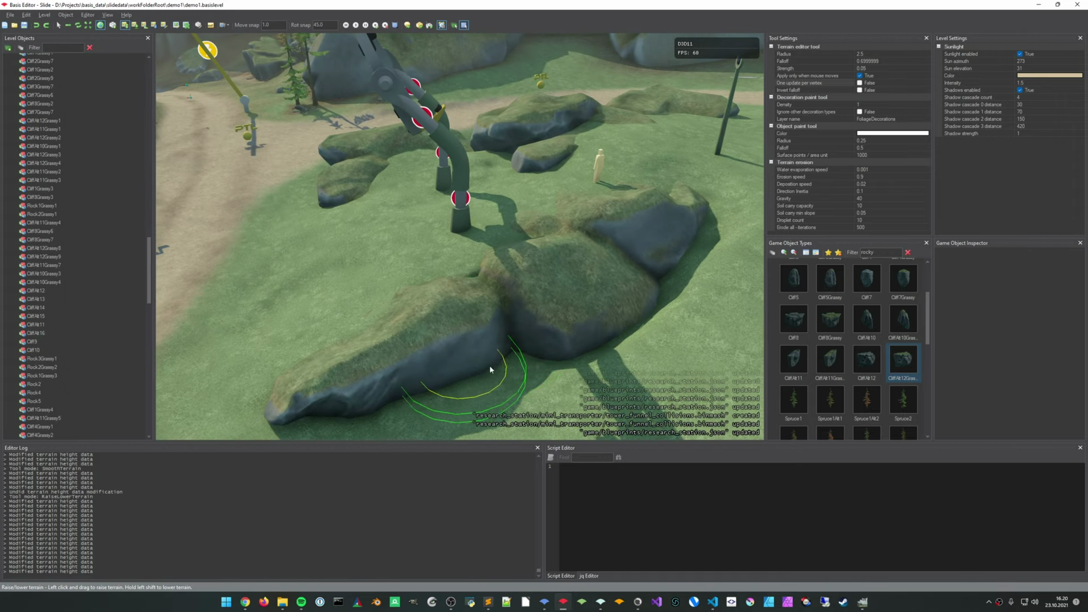
middle_click_drag(477, 370, 608, 309)
mouse_move(561, 339)
left_mouse_down()
mouse_move(411, 364)
mouse_move(432, 364)
left_mouse_up()
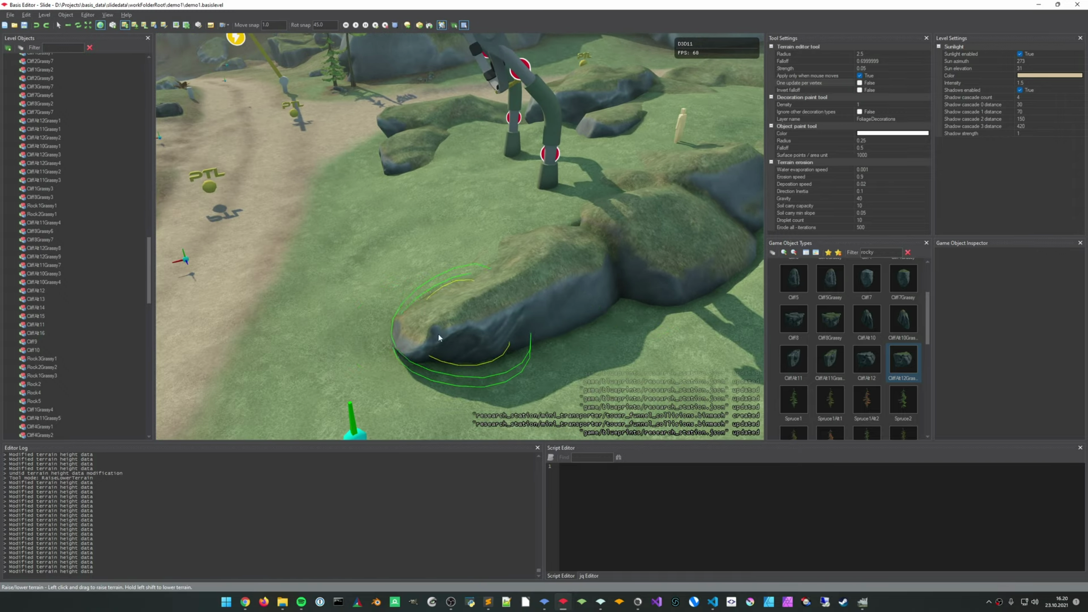
Smooth the open grass on the outer side of the rocks with a radius 5 brush
right_click_drag(432, 364, 655, 394)
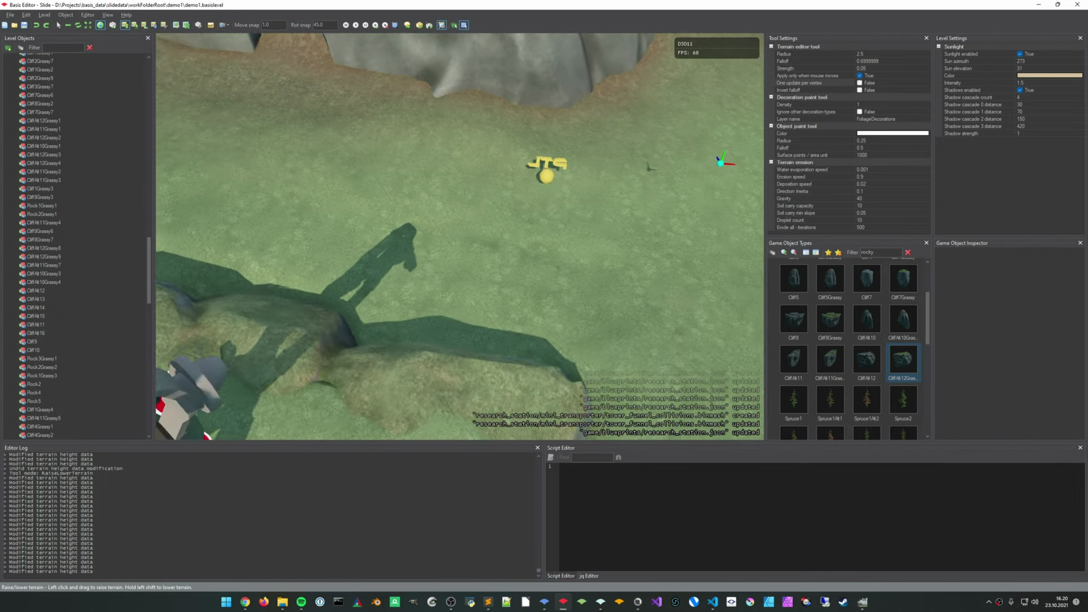
right_click_drag(306, 210, 371, 268)
scroll(386, 241, "up", 5)
key("3")
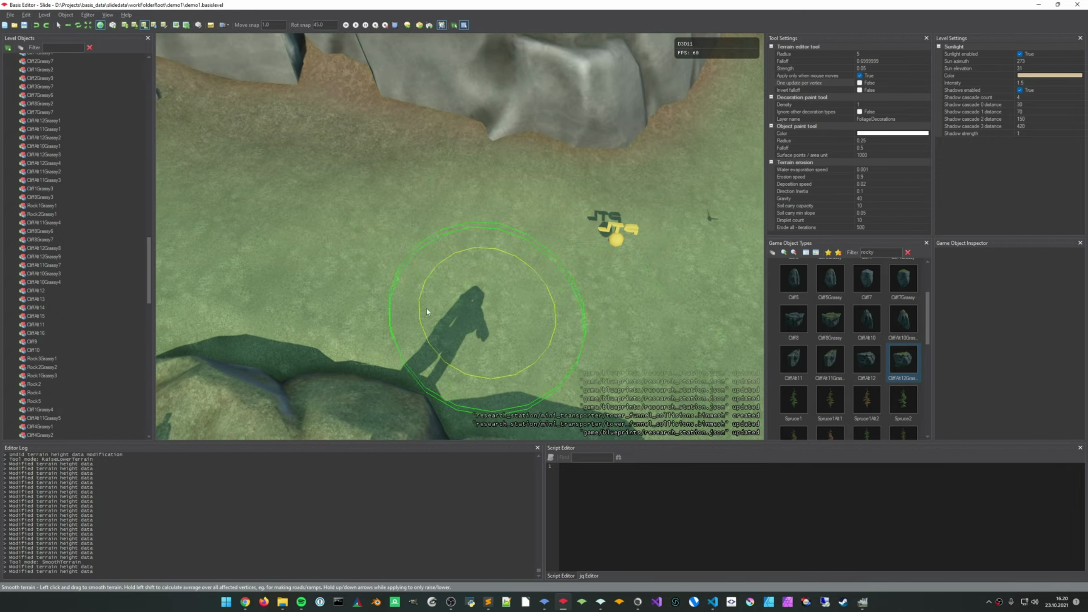
left_click_drag(426, 309, 406, 288)
right_click_drag(406, 288, 441, 259)
right_click_drag(545, 257, 258, 185)
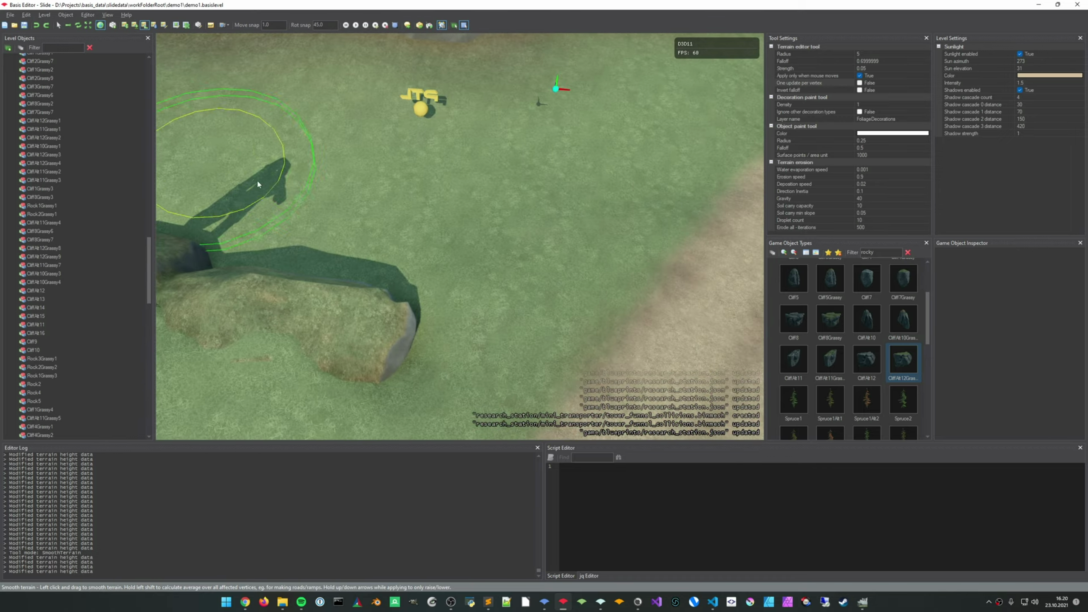
left_click_drag(424, 241, 541, 240)
Adjust the ground height behind the rocks beside the scale mannequin with raise/lower strokes at radius 3 and 2
right_click_drag(541, 240, 437, 164)
key("w")
key("d")
mouse_move(616, 224)
right_mouse_down()
mouse_move(571, 242)
mouse_move(634, 236)
mouse_move(525, 292)
right_mouse_up()
mouse_move(525, 291)
middle_mouse_down()
mouse_move(413, 273)
mouse_move(491, 277)
middle_mouse_up()
key("1")
scroll(427, 280, "down", 1)
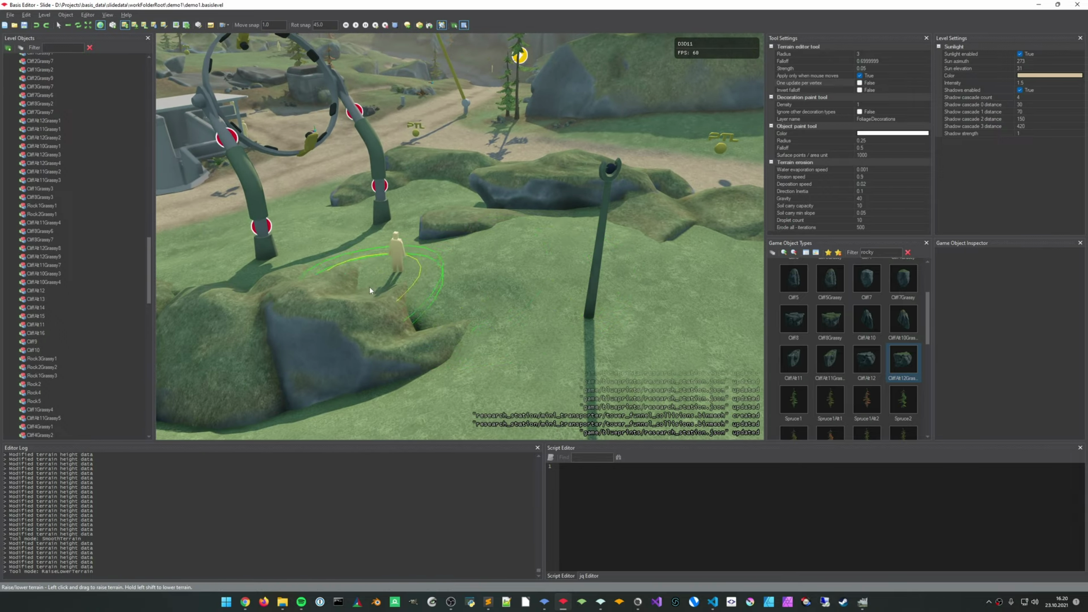
mouse_move(372, 290)
left_mouse_down()
mouse_move(413, 316)
mouse_move(408, 333)
left_mouse_up()
middle_click_drag(407, 333, 597, 358)
mouse_move(456, 343)
right_mouse_down()
mouse_move(600, 365)
mouse_move(454, 337)
right_mouse_up()
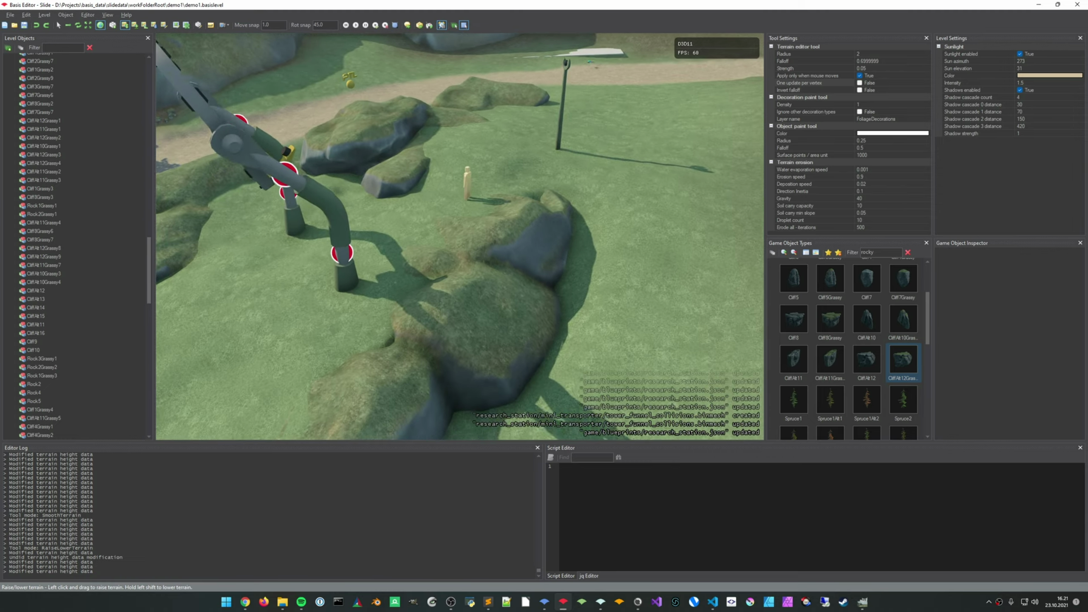
mouse_move(455, 341)
middle_mouse_down()
mouse_move(504, 301)
mouse_move(552, 296)
middle_mouse_up()
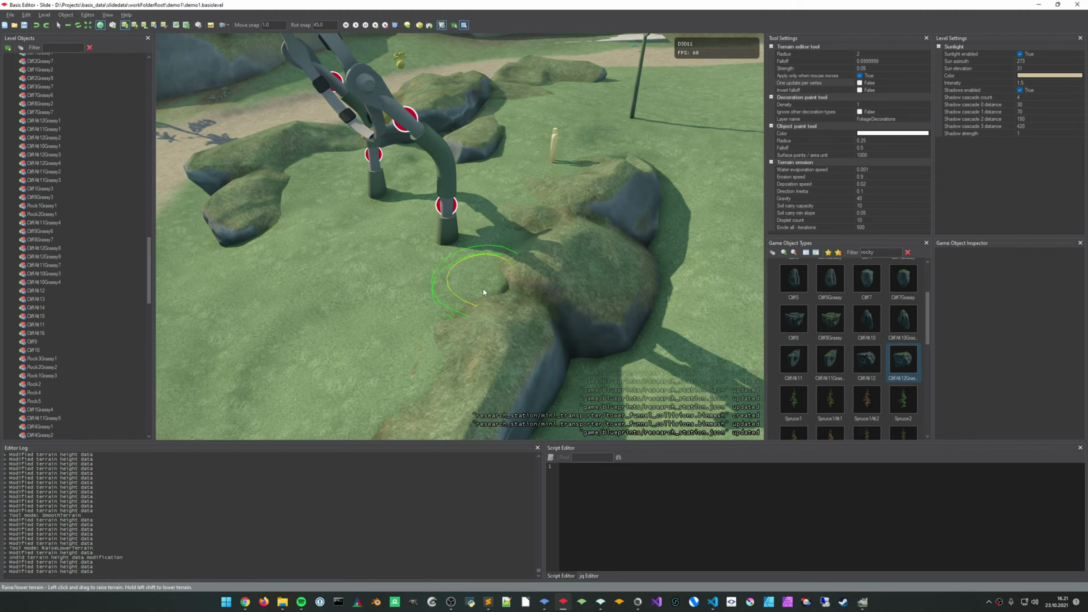
Smooth the ground where the boulder and long rock meet near the ring tower's leg with the radius 2 brush
key("t")
key("3")
left_click_drag(524, 311, 499, 299)
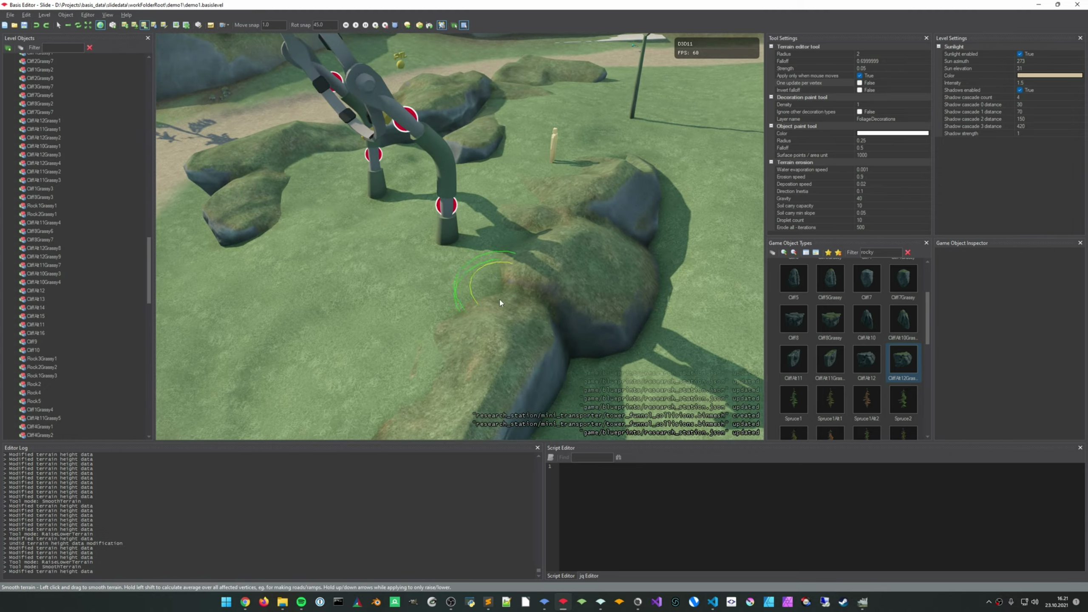
middle_click_drag(514, 238, 487, 290)
left_click_drag(498, 253, 493, 249)
left_click_drag(493, 249, 489, 245)
left_click_drag(489, 244, 490, 246)
Smooth the grass between the ring tower and the dirt path with a radius 2.5 brush
mouse_move(490, 247)
right_mouse_down()
mouse_move(513, 214)
mouse_move(484, 266)
mouse_move(475, 343)
right_mouse_up()
scroll(429, 317, "up", 1)
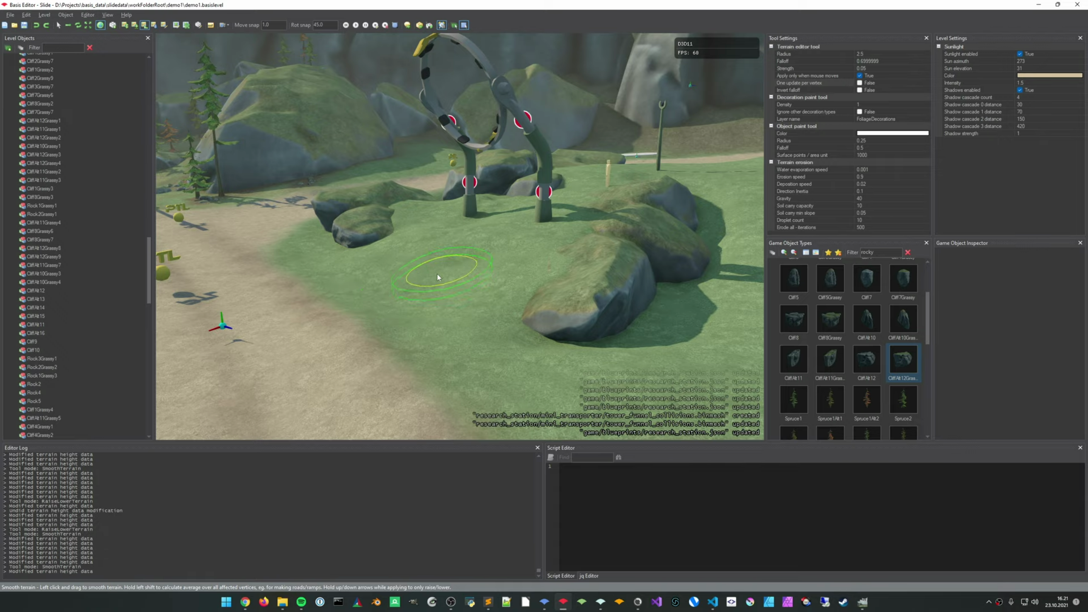
mouse_move(446, 261)
right_mouse_down()
mouse_move(433, 244)
mouse_move(265, 287)
mouse_move(325, 300)
mouse_move(329, 257)
mouse_move(445, 266)
mouse_move(425, 291)
right_mouse_up()
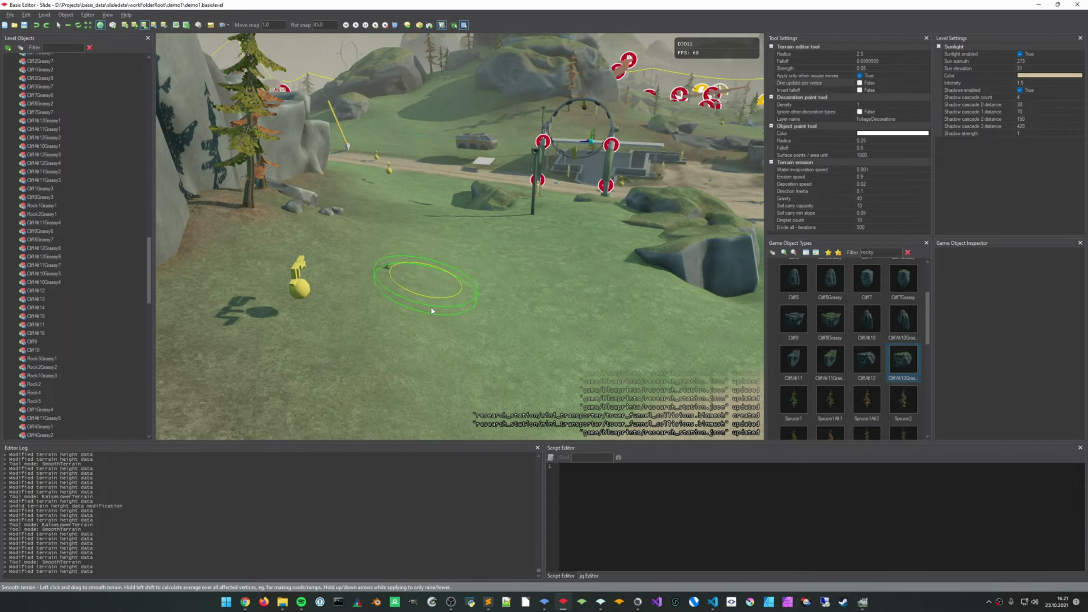
middle_click_drag(501, 291, 484, 236)
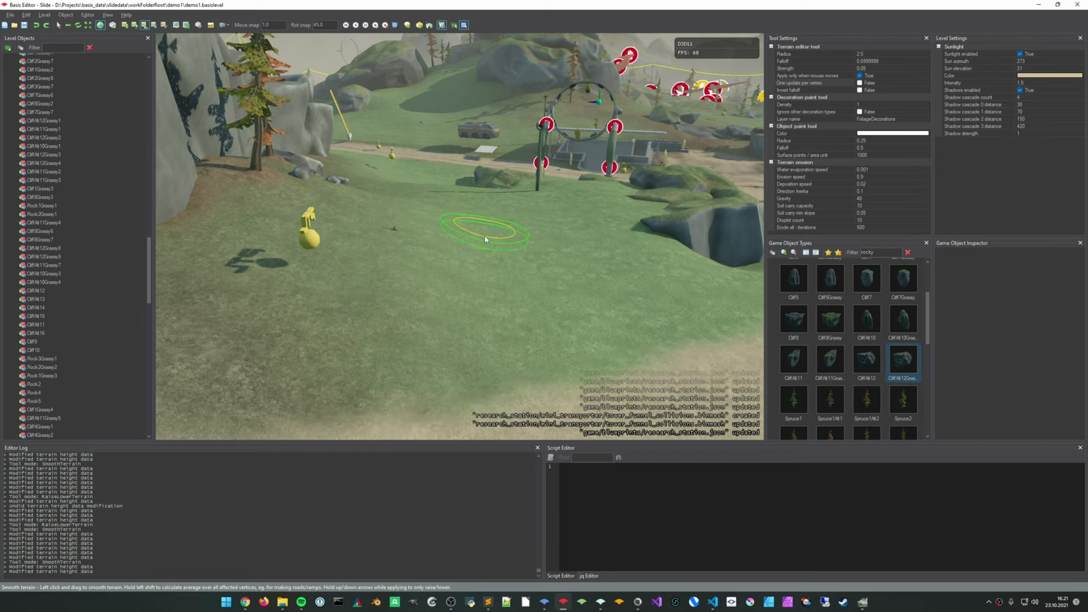
Sculpt a bank across the grass between the dirt path and the lamp pole with a radius 3.5 raise/lower brush
key("1")
left_click_drag(416, 215, 452, 252)
scroll(452, 252, "up", 2)
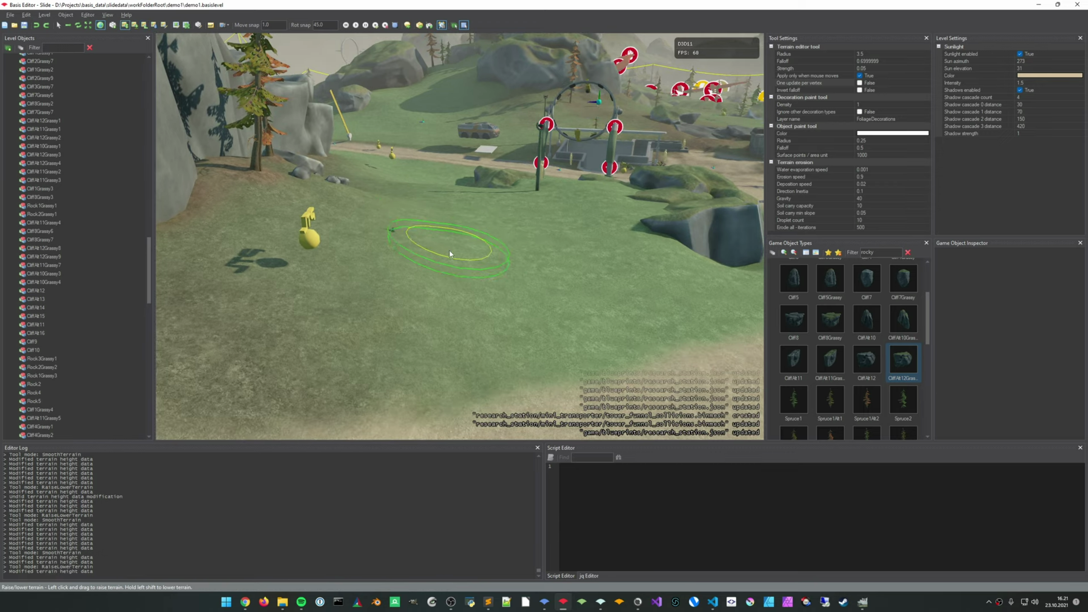
mouse_move(400, 286)
right_mouse_down()
mouse_move(291, 304)
mouse_move(402, 274)
mouse_move(514, 276)
mouse_move(475, 265)
mouse_move(304, 271)
right_mouse_up()
mouse_move(432, 266)
right_mouse_down()
mouse_move(422, 201)
mouse_move(507, 286)
right_mouse_up()
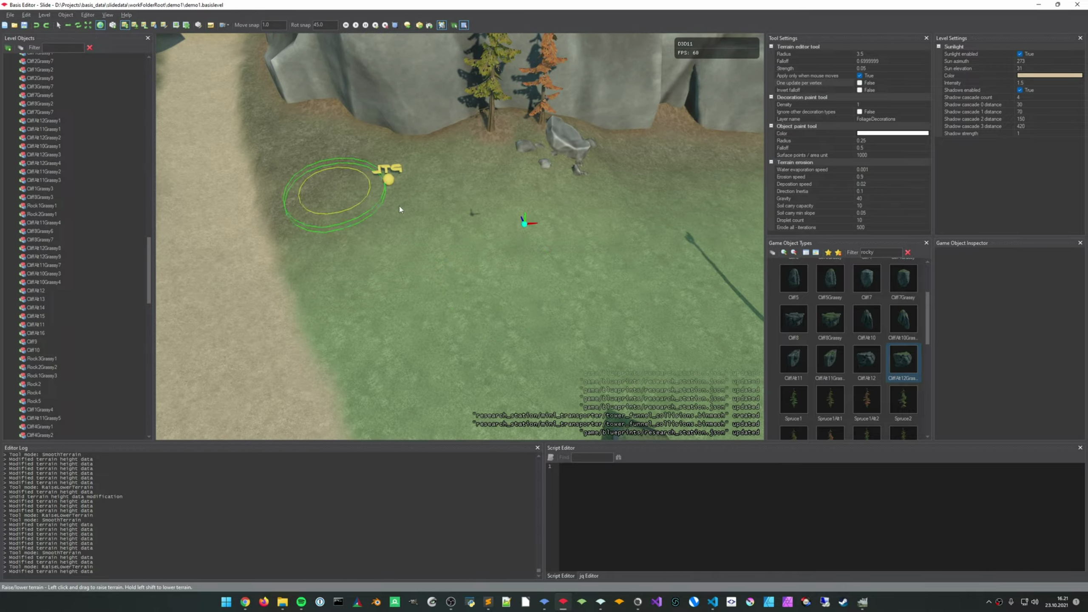
left_click_drag(431, 228, 613, 238)
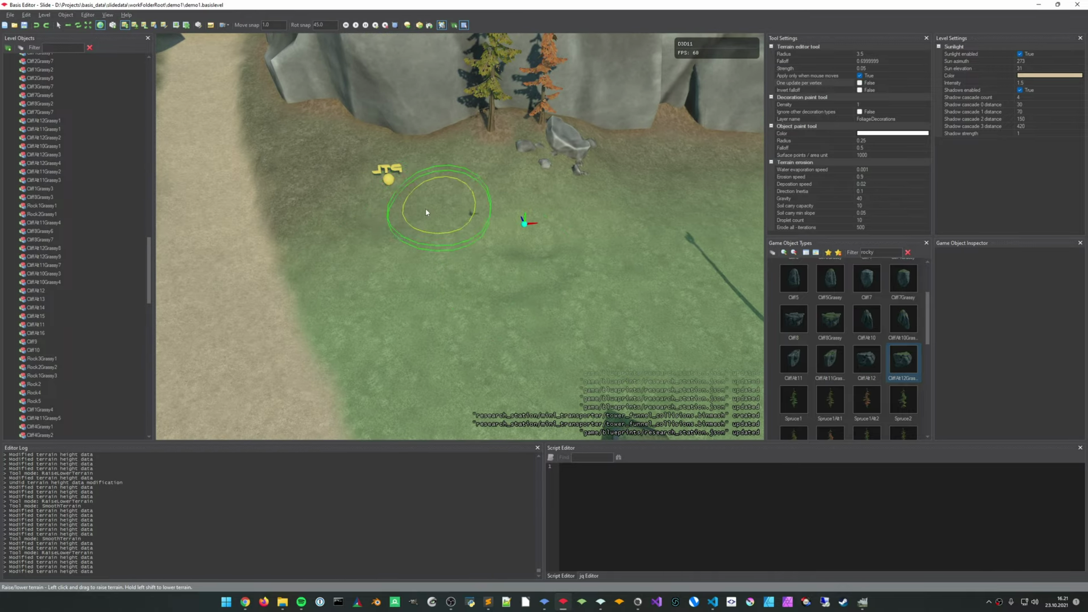
left_click_drag(426, 212, 553, 231)
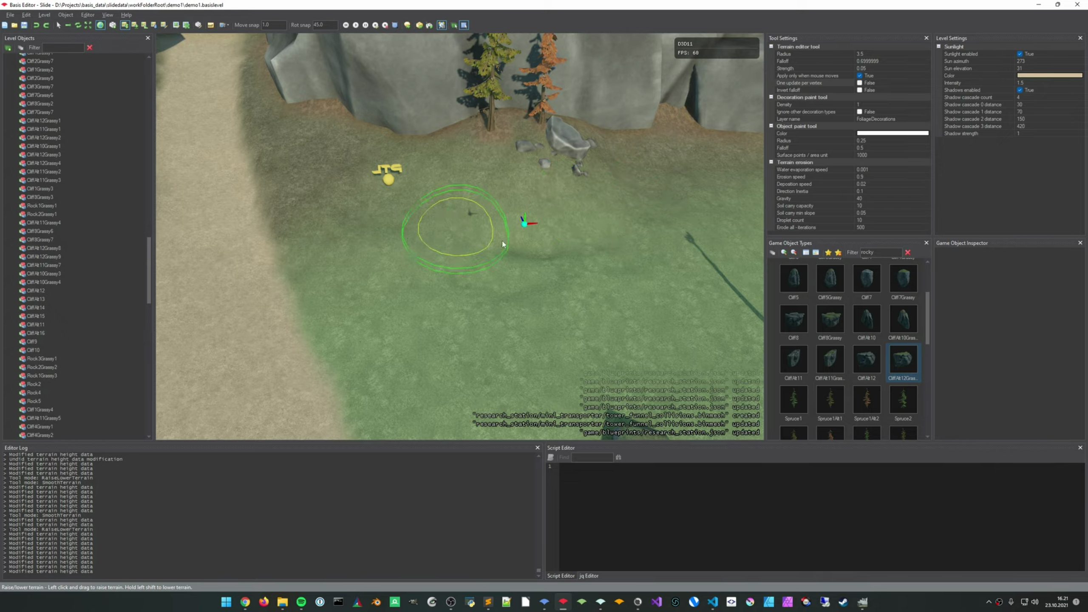
left_click_drag(320, 196, 412, 195)
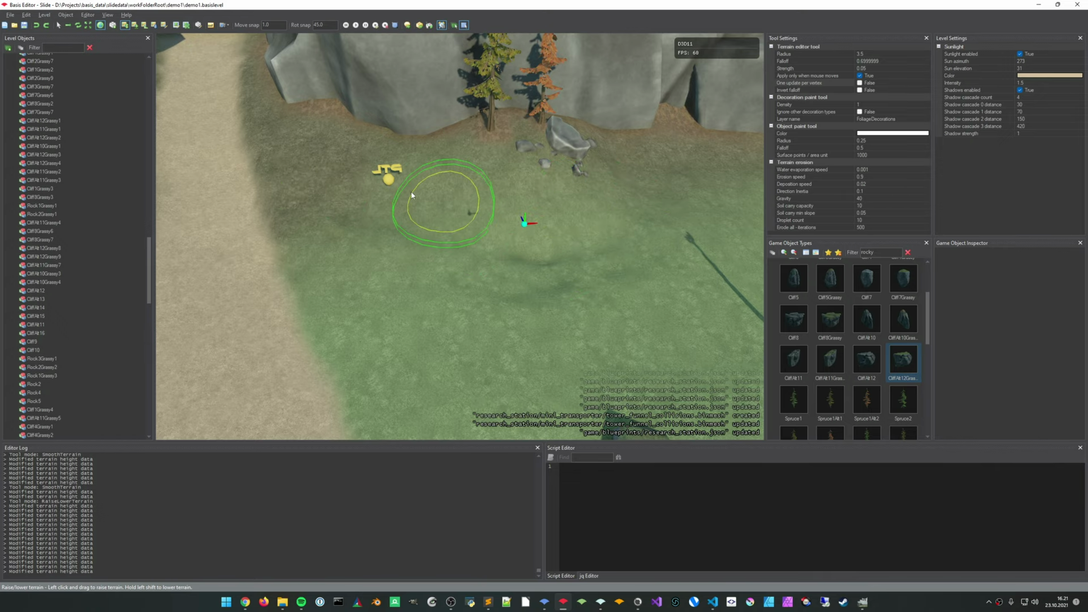
left_click_drag(492, 219, 632, 220)
Extend the sculpted bank past the lamp pole along the grass below the cliffs with further raise/lower strokes
middle_click_drag(632, 220, 349, 213)
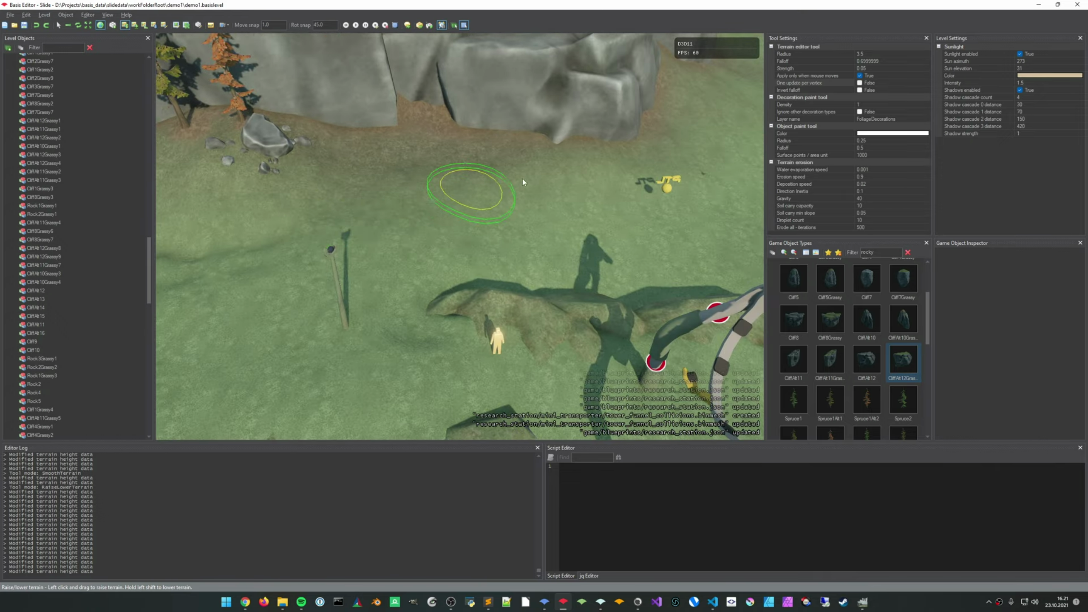
left_click_drag(232, 274, 300, 266)
mouse_move(300, 266)
right_mouse_down()
mouse_move(206, 249)
mouse_move(171, 227)
mouse_move(188, 219)
right_mouse_up()
right_click_drag(236, 175, 311, 283)
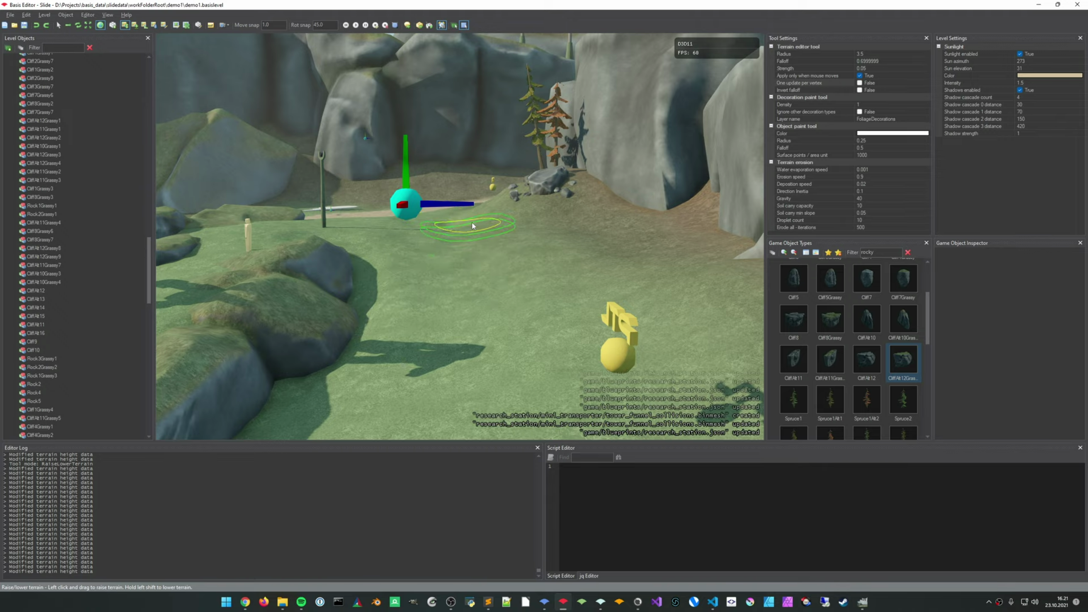
left_click_drag(443, 283, 429, 282)
mouse_move(428, 283)
right_mouse_down()
mouse_move(463, 329)
mouse_move(549, 351)
right_mouse_up()
right_click_drag(454, 270, 402, 262)
Select the TerrainCarver1 plane beside the dirt path and move it onto the grass below the cliffs
key("Escape")
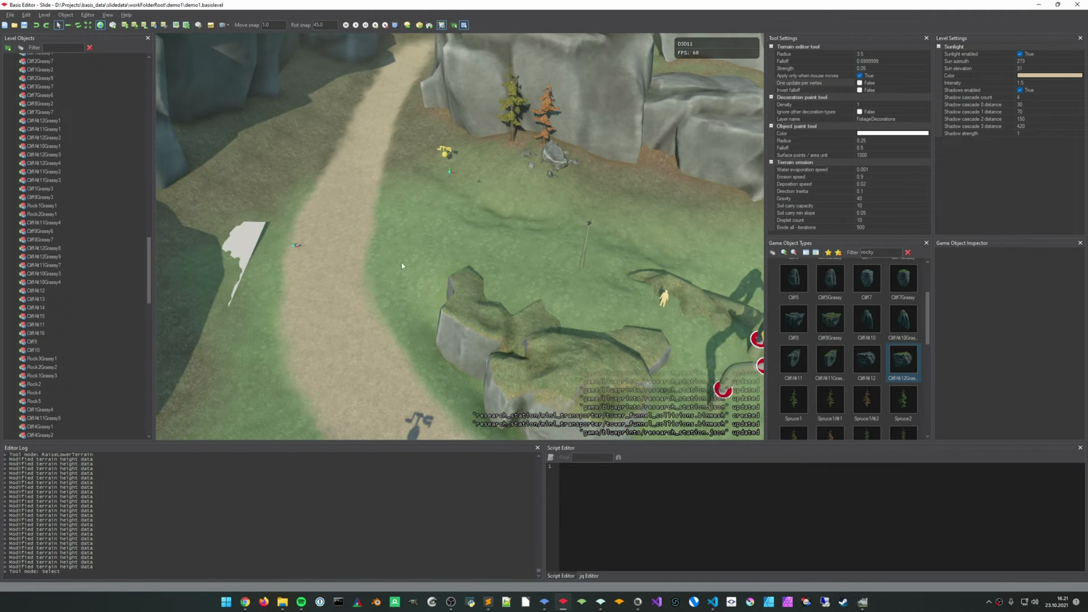
left_click(245, 242)
key("a")
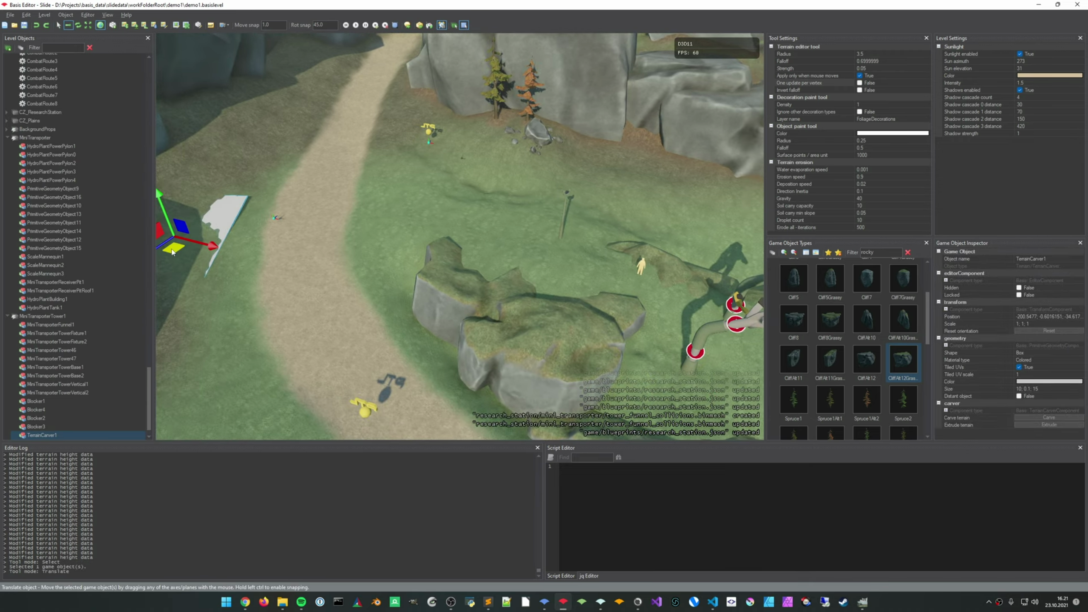
left_click_drag(171, 252, 472, 201)
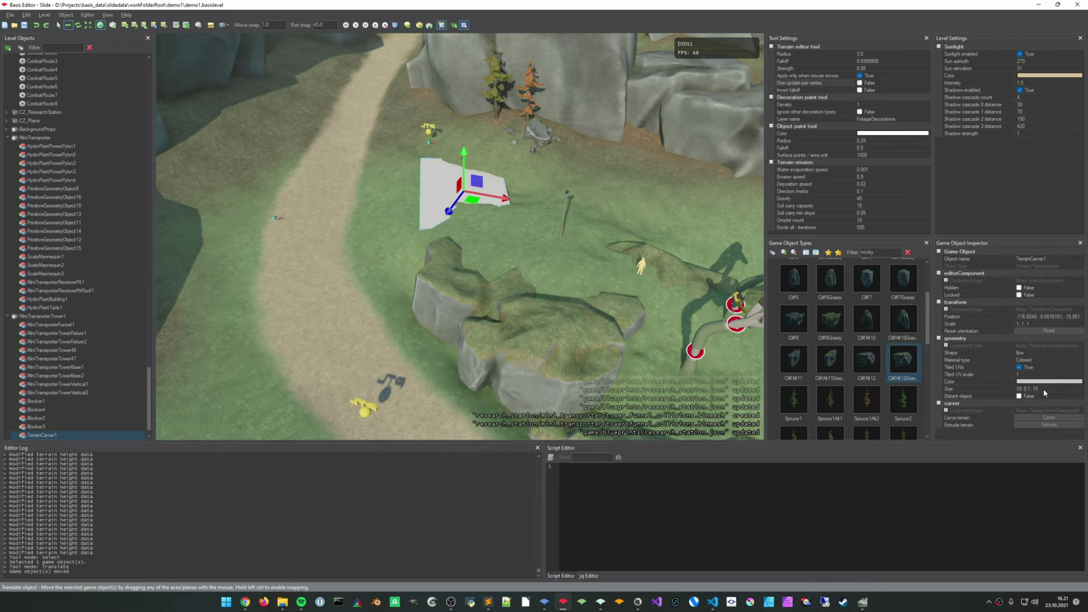
Reset the terrain carver's orientation and set its size to 30, 0.1, 10
left_click(1049, 331)
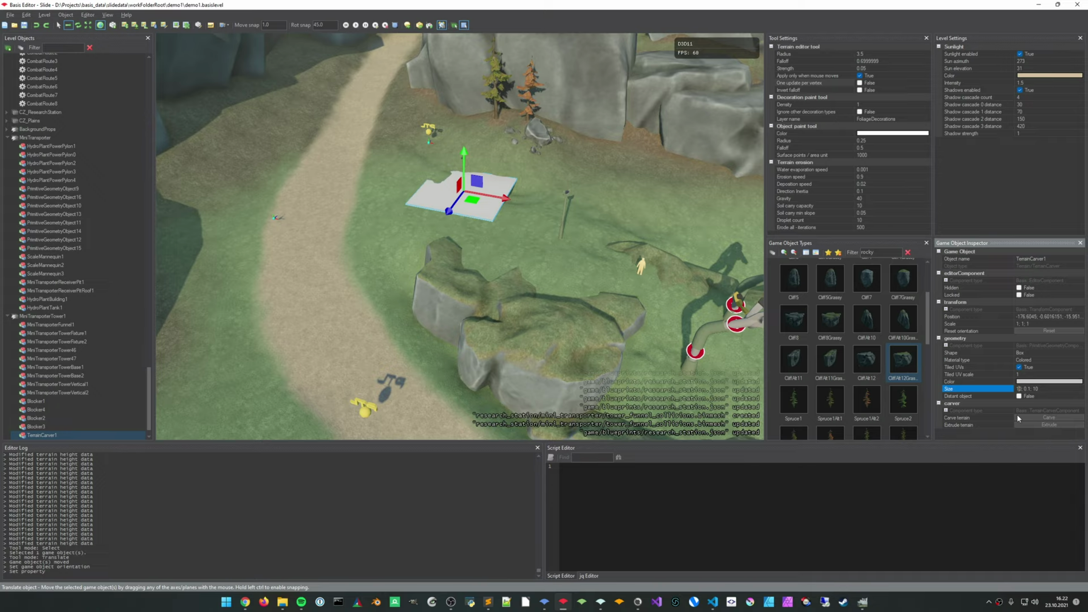
type("3")
key("Return")
right_click_drag(688, 306, 563, 274)
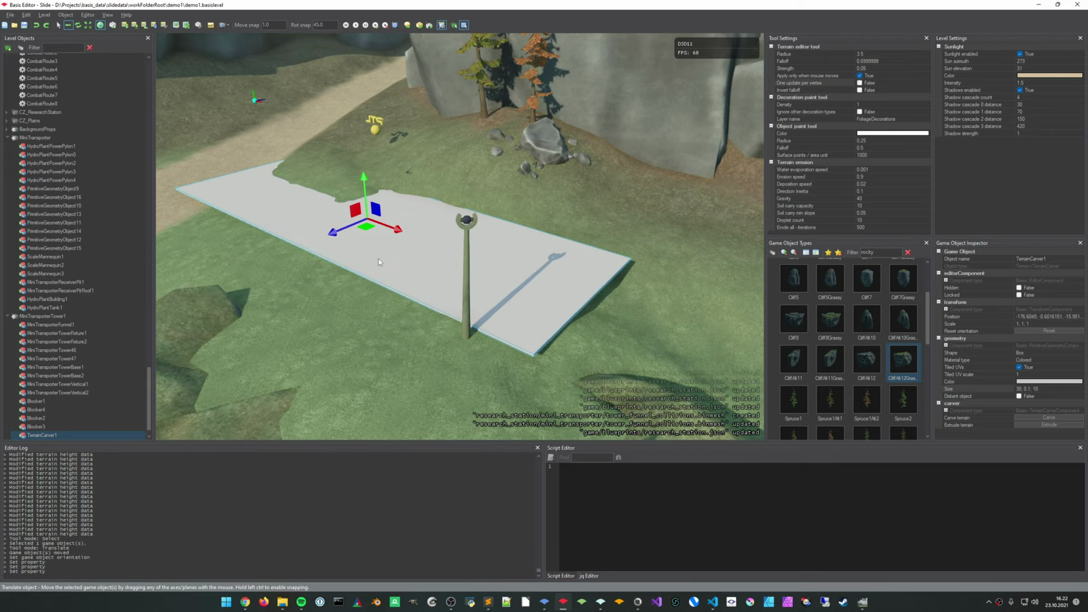
Rotate and move the terrain carver in local space so it lies along the grassy bank behind the rocks
left_click_drag(365, 227, 372, 225)
key("w")
key("e")
key("w")
key("w")
left_click_drag(376, 217, 444, 258)
key("e")
mouse_move(444, 258)
right_mouse_down()
mouse_move(460, 262)
mouse_move(465, 240)
mouse_move(452, 241)
right_mouse_up()
key("s")
middle_click_drag(360, 226, 472, 250)
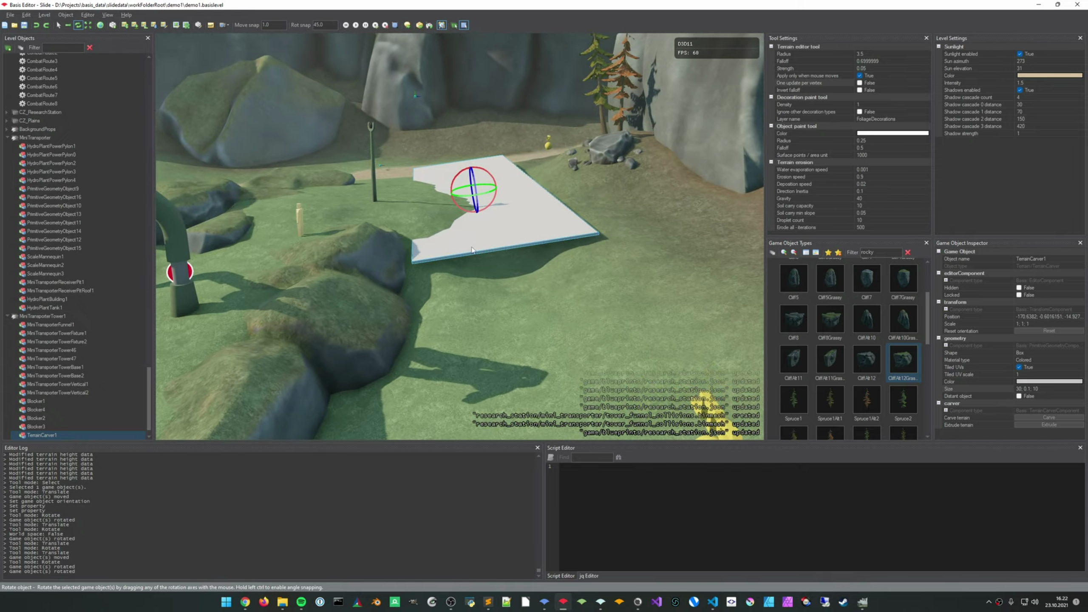
Undo the terrain carver's last rotation, then tilt it again and shift it lower into the slope
key("ctrl+z")
left_click_drag(476, 184, 487, 218)
key("w")
Set the terrain carver's size to 40, 0.1, 7
left_click(1021, 389)
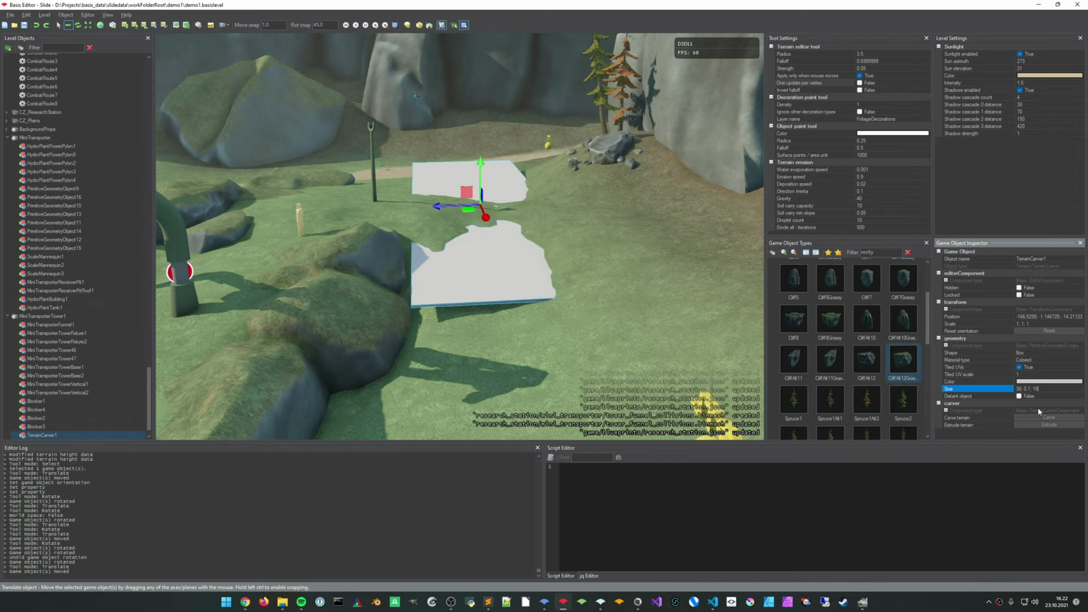
key("Return")
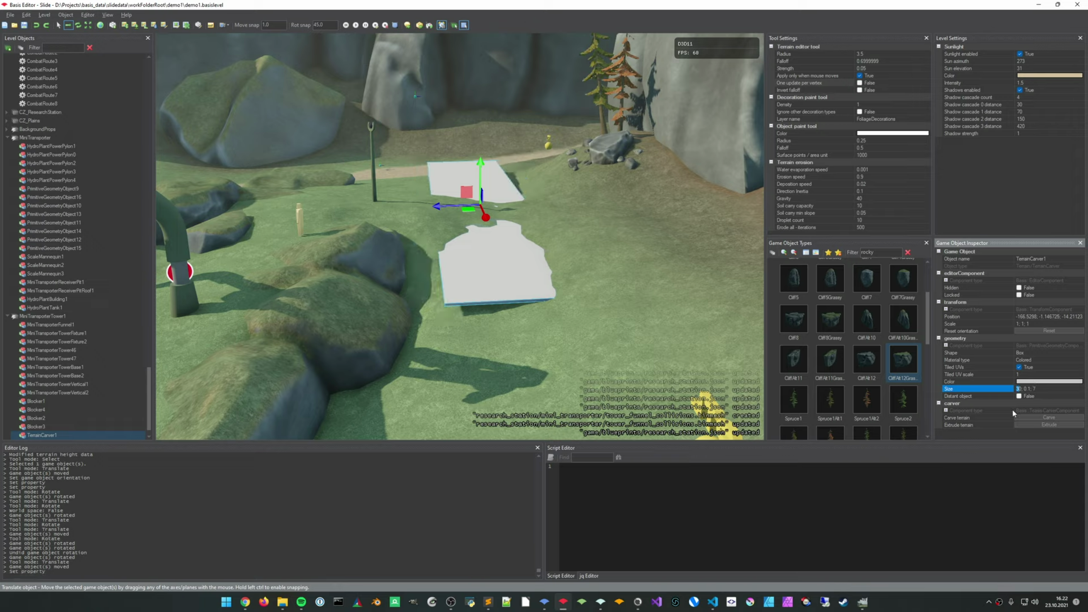
type("4")
key("Return")
Slide the terrain carver along its length so it extends farther down the grass behind the rocks
key("s")
right_click_drag(585, 300, 540, 283)
right_click_drag(587, 254, 590, 252)
key("w")
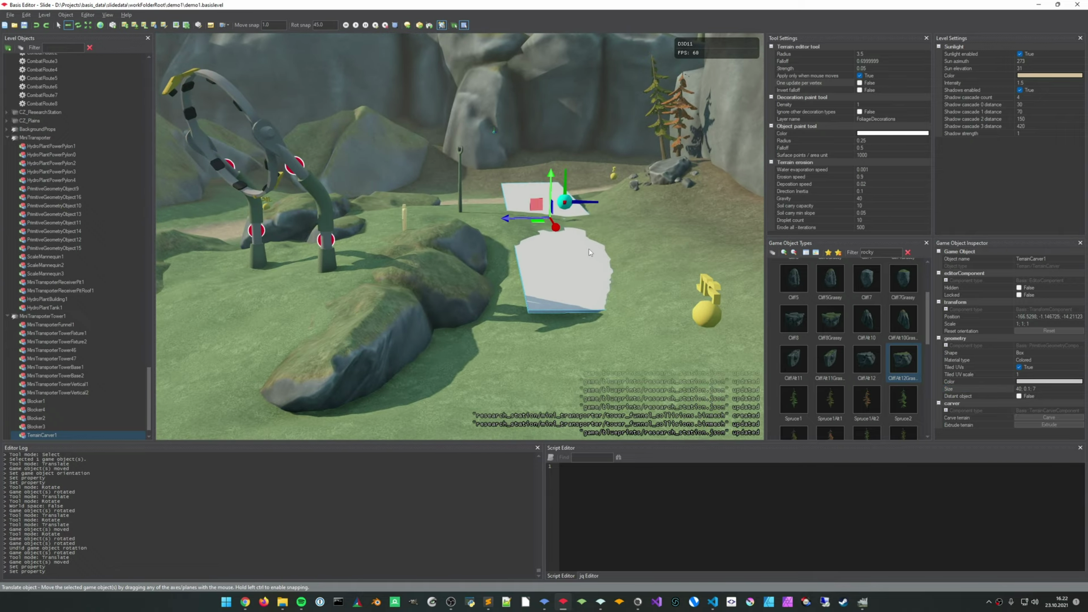
left_click_drag(557, 227, 562, 240)
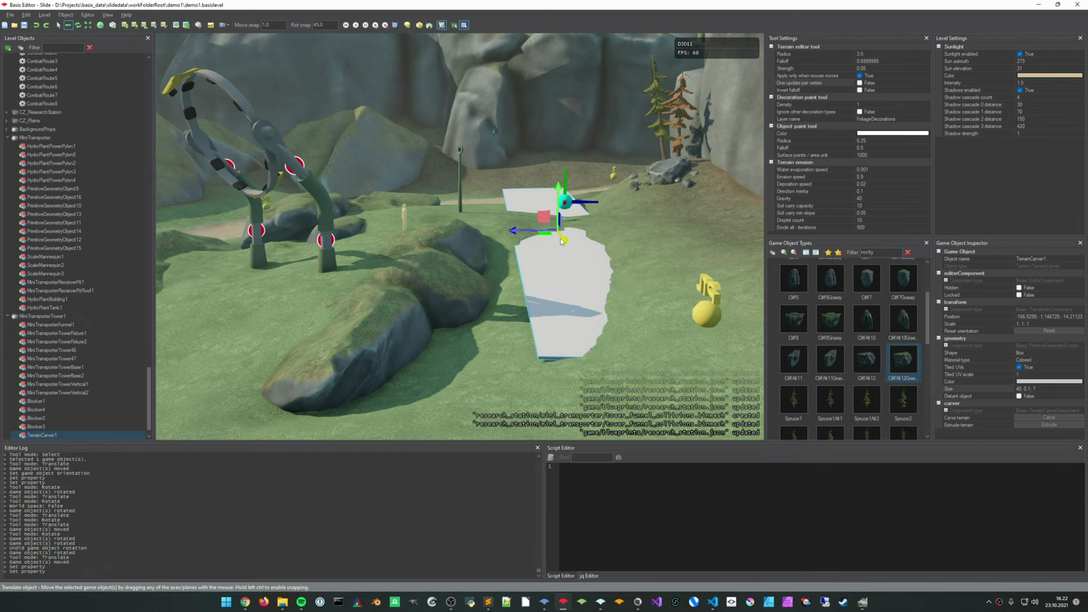
left_click_drag(567, 250, 568, 251)
key("a")
right_click_drag(568, 252, 672, 293)
key("q")
key("e")
key("e")
mouse_move(481, 198)
left_mouse_down()
mouse_move(495, 209)
mouse_move(487, 204)
left_mouse_up()
key("ctrl+z")
Carve the grassy slope with the terrain carver in world space, and delete TerrainCarver1
key("t")
key("w")
left_click(1059, 416)
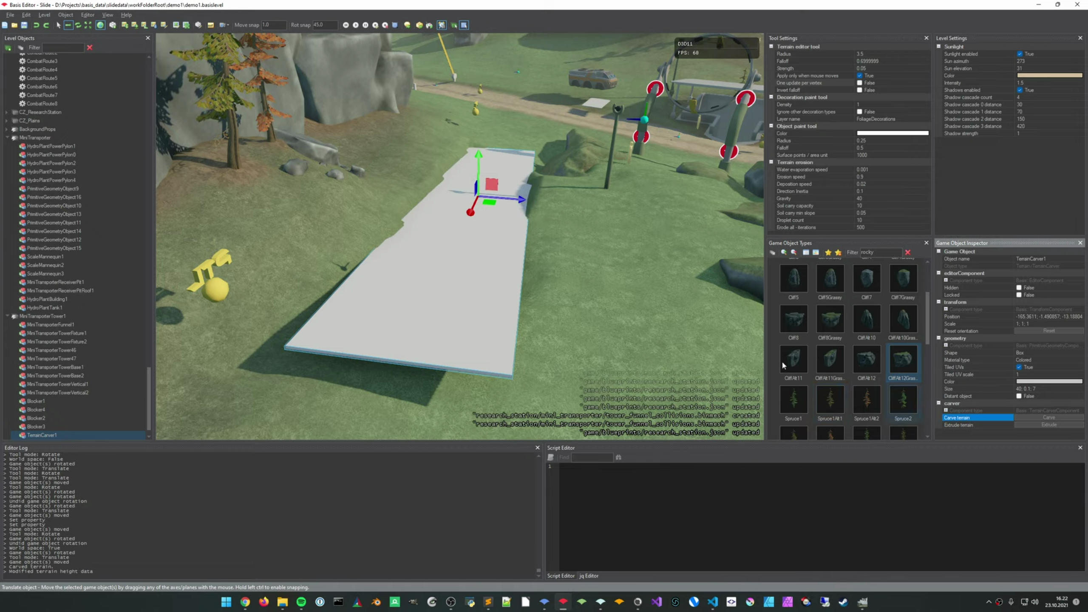
key("Delete")
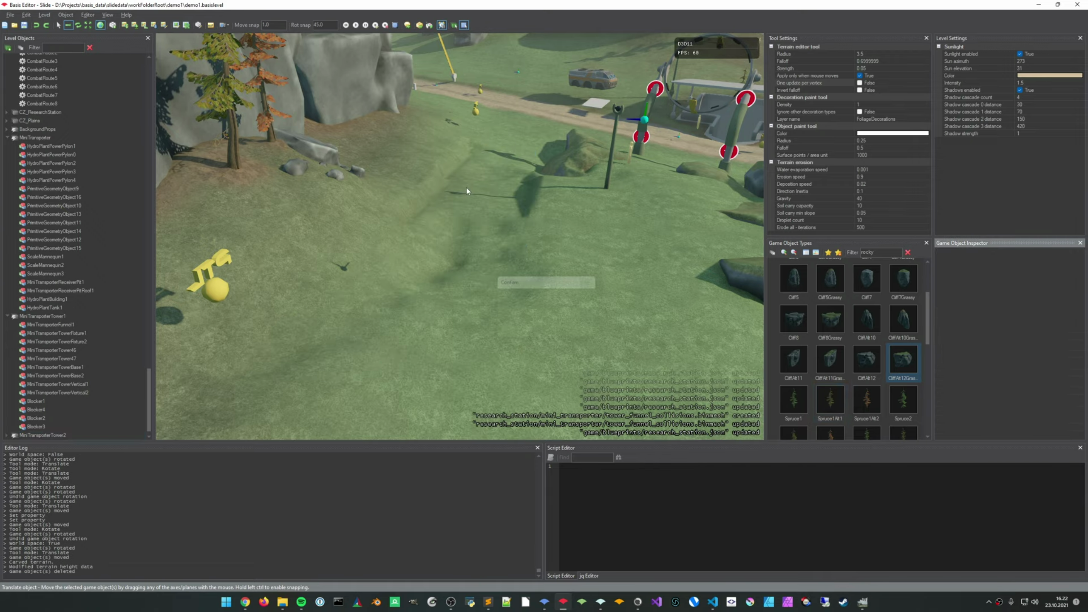
Smooth the edges of the freshly carved strip in the grass with the Smooth terrain brush at radius 3.5
mouse_move(536, 328)
right_mouse_down()
mouse_move(520, 291)
mouse_move(527, 309)
mouse_move(519, 298)
mouse_move(535, 296)
mouse_move(540, 333)
mouse_move(567, 316)
mouse_move(537, 314)
mouse_move(536, 343)
mouse_move(520, 345)
mouse_move(592, 289)
right_mouse_up()
key("s")
key("d")
key("7")
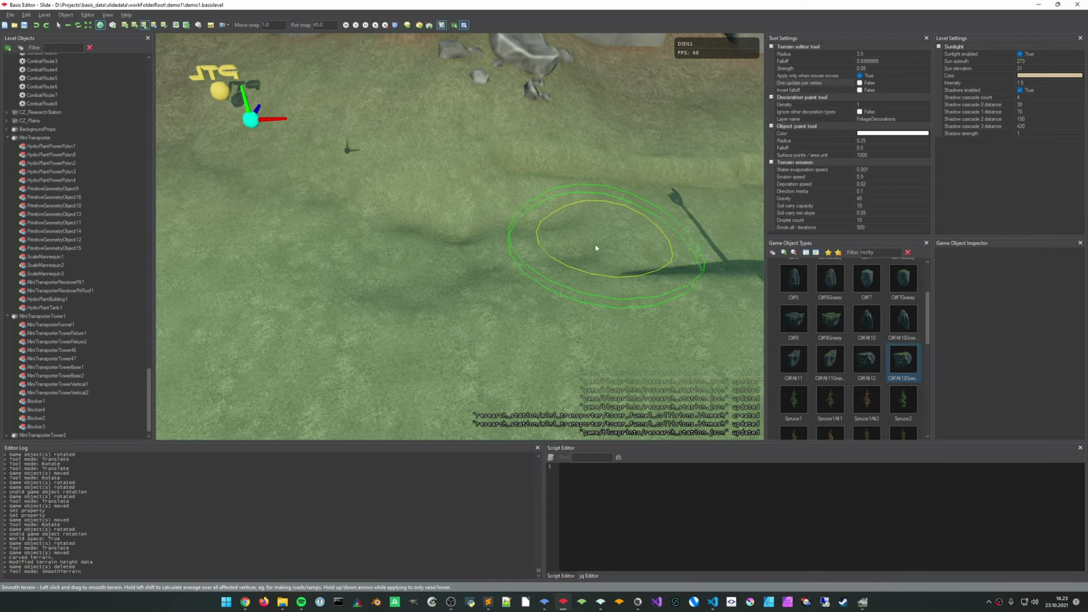
right_click_drag(594, 245, 383, 327)
middle_click_drag(383, 327, 395, 323)
left_click_drag(435, 221, 535, 217)
left_click_drag(538, 217, 570, 225)
mouse_move(568, 232)
middle_mouse_down()
mouse_move(440, 206)
mouse_move(334, 227)
middle_mouse_up()
left_click_drag(558, 207, 600, 213)
left_click_drag(599, 212, 638, 221)
middle_click_drag(522, 267, 607, 259)
Level the dark crease in the grass beside the lamp post with the Raise/lower terrain brush at radius 3
right_click_drag(607, 259, 685, 257)
right_click_drag(556, 193, 619, 214)
key("5")
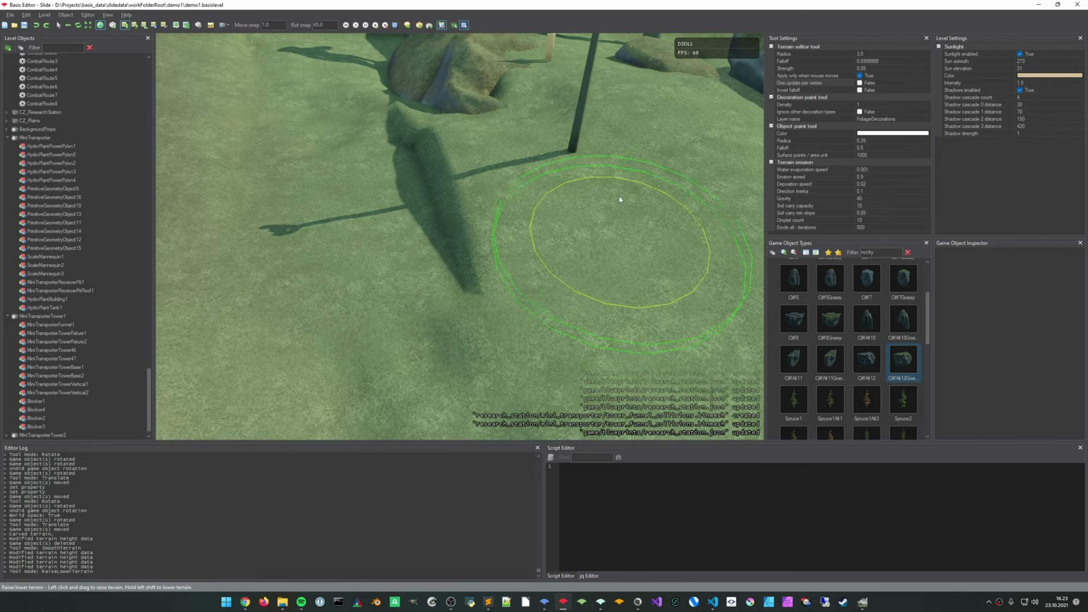
mouse_move(417, 128)
left_mouse_down()
mouse_move(507, 227)
mouse_move(475, 204)
mouse_move(467, 150)
mouse_move(413, 140)
mouse_move(435, 240)
mouse_move(505, 203)
mouse_move(397, 156)
mouse_move(469, 197)
left_mouse_up()
Smooth the grassy slope around the carved strip and the yellow PTL marker with a brush radius of 3
key("7")
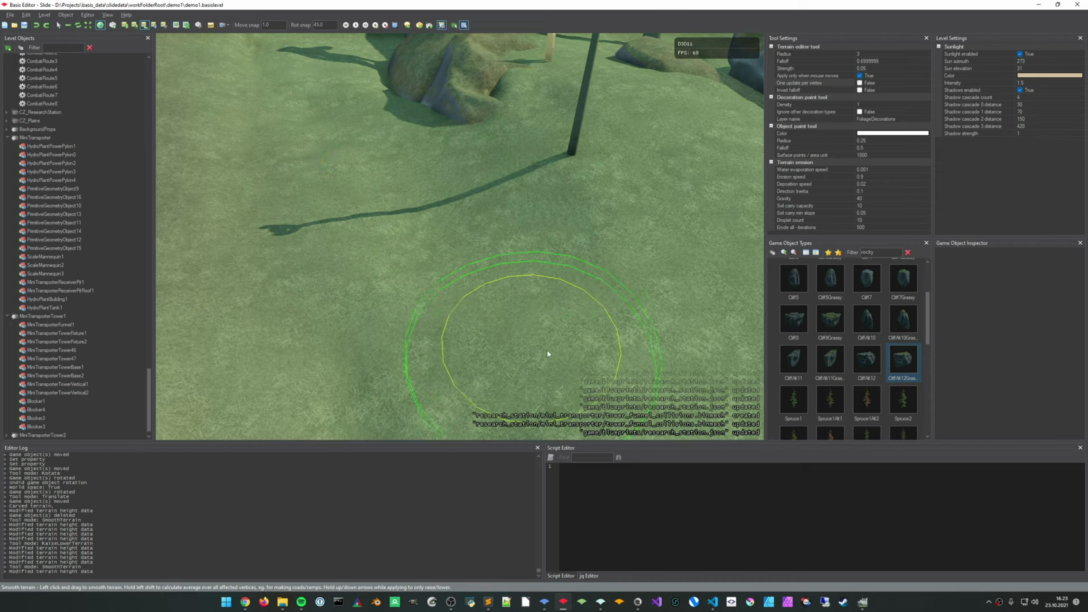
mouse_move(547, 350)
right_mouse_down()
mouse_move(506, 309)
mouse_move(315, 300)
right_mouse_up()
key("s")
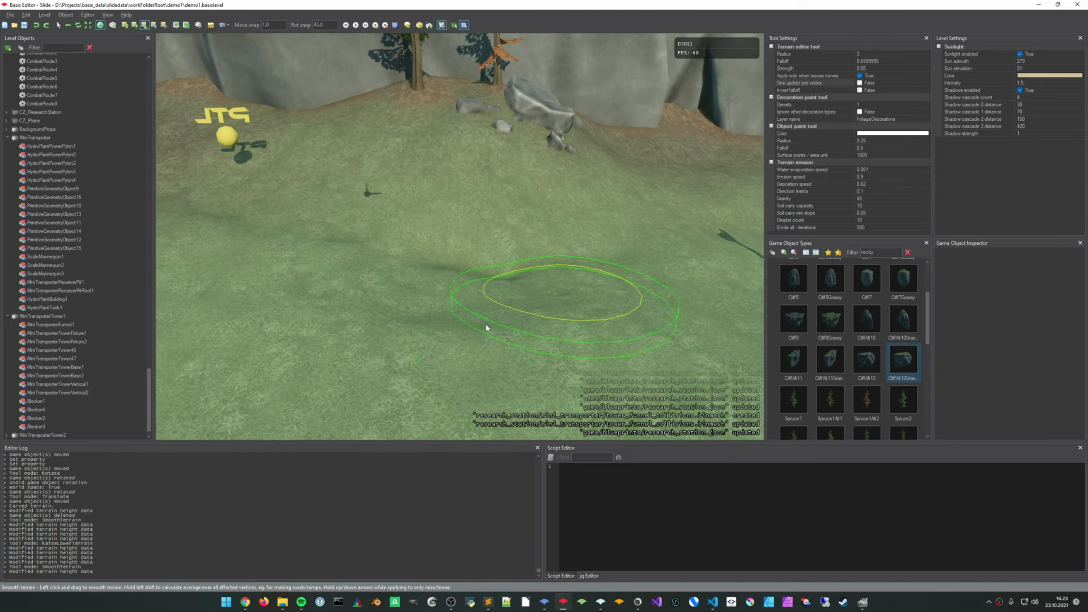
mouse_move(486, 324)
left_mouse_down()
mouse_move(520, 280)
mouse_move(608, 267)
mouse_move(538, 306)
left_mouse_up()
mouse_move(705, 302)
right_mouse_down()
mouse_move(600, 312)
mouse_move(694, 283)
mouse_move(704, 303)
mouse_move(510, 364)
right_mouse_up()
key("a")
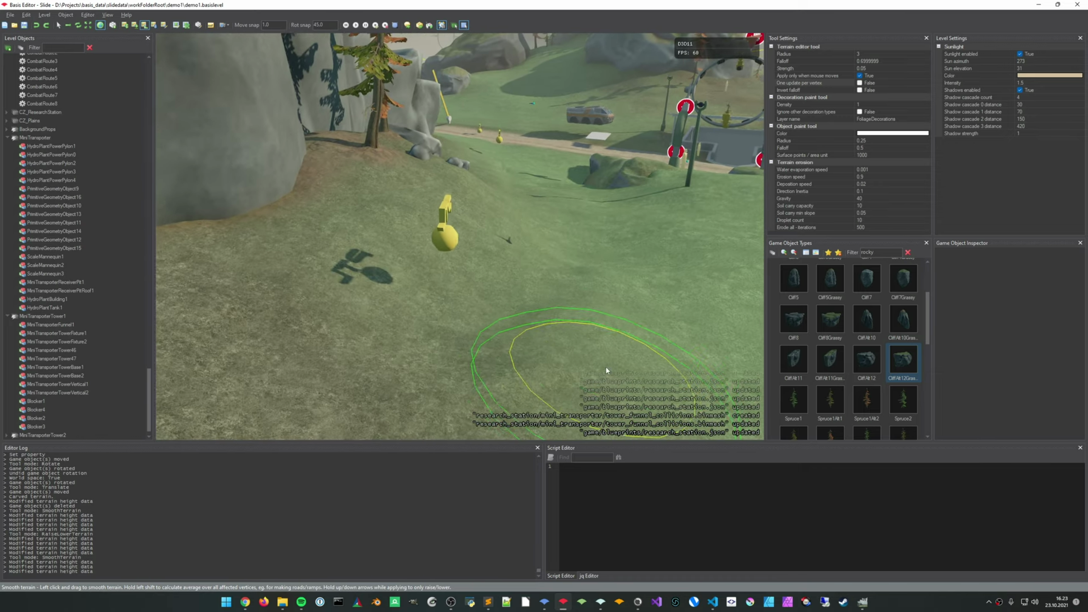
left_click_drag(507, 315, 297, 395)
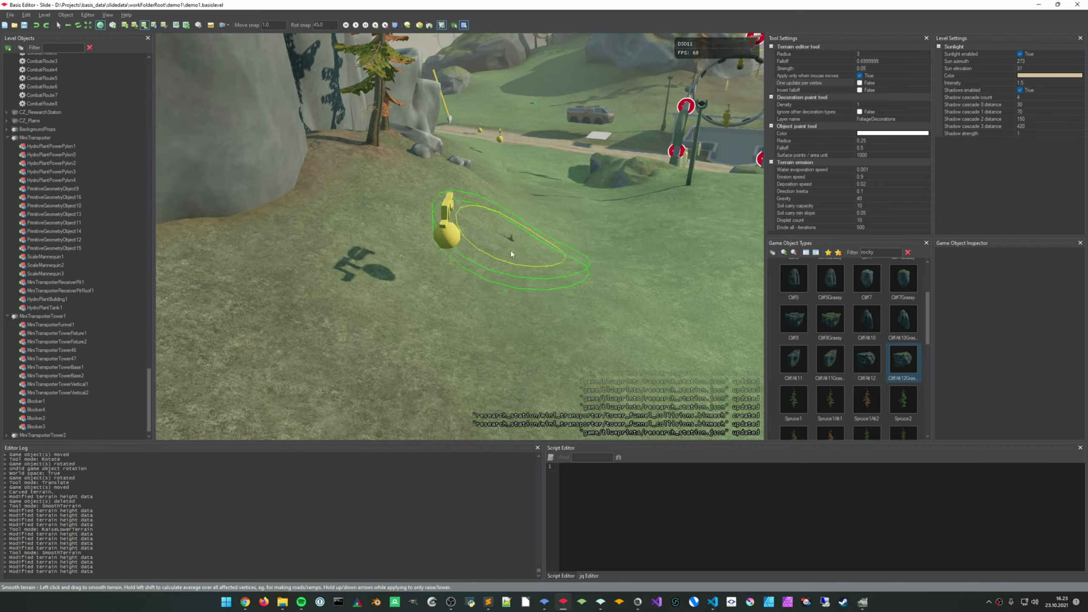
left_click_drag(512, 250, 538, 265)
left_click_drag(537, 268, 554, 275)
Reshape the slope beside the yellow PTL marker with the Raise/lower terrain brush at radius 2.5
right_click_drag(554, 275, 549, 279)
key("d")
key("5")
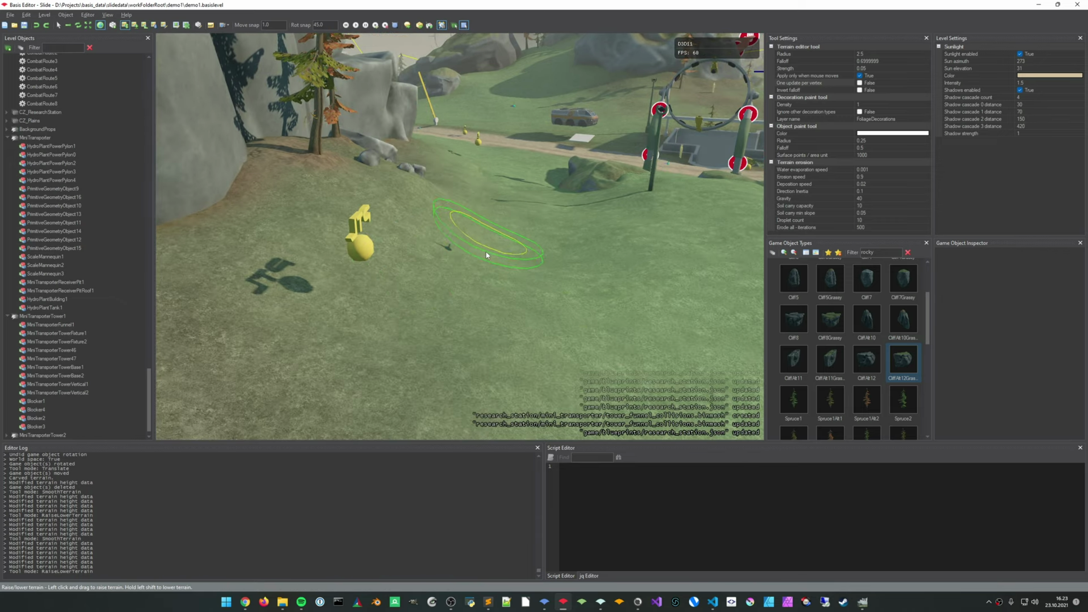
left_click_drag(370, 326, 507, 240)
mouse_move(507, 240)
left_mouse_down()
mouse_move(499, 245)
mouse_move(510, 238)
left_mouse_up()
mouse_move(509, 238)
left_mouse_down()
mouse_move(467, 252)
mouse_move(492, 244)
left_mouse_up()
Reshape the grassy slope just below the small rocks with the Raise/lower terrain brush at radius 2
key("d")
mouse_move(492, 245)
right_mouse_down()
mouse_move(445, 210)
mouse_move(377, 188)
mouse_move(445, 214)
mouse_move(433, 229)
right_mouse_up()
key("w")
key("a")
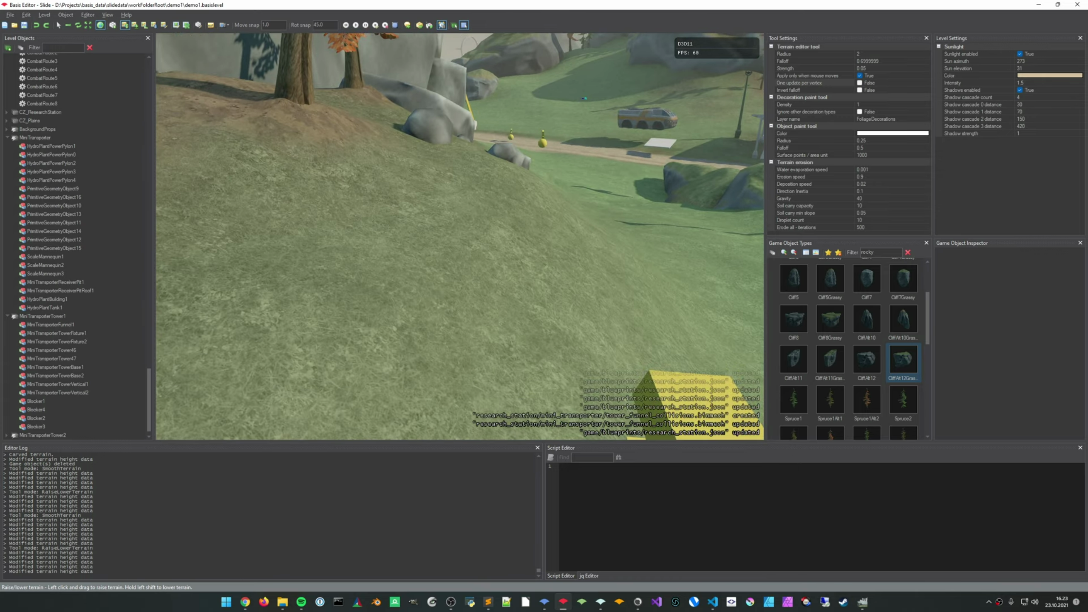
right_click_drag(599, 261, 584, 304)
key("d")
left_click_drag(471, 232, 491, 210)
left_click_drag(490, 210, 506, 194)
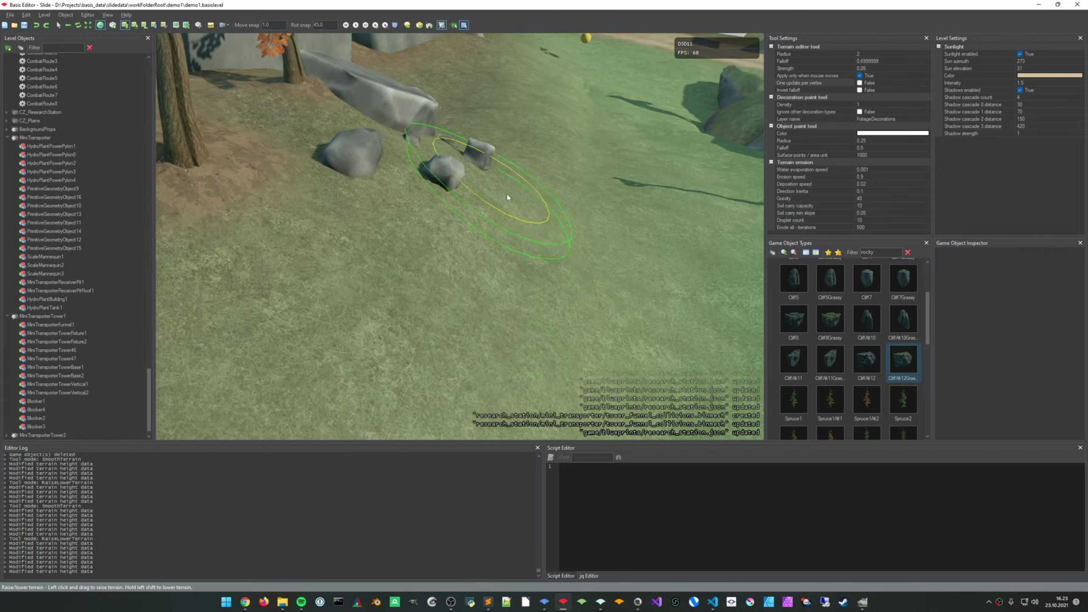
Lower the ground around the two spruces and the rocks at the cliff base with a brush radius of 7
key("d")
mouse_move(507, 194)
right_mouse_down()
mouse_move(454, 189)
mouse_move(450, 150)
mouse_move(394, 157)
mouse_move(391, 201)
right_mouse_up()
key("s")
middle_click_drag(541, 261, 511, 247)
scroll(511, 246, "up", 4)
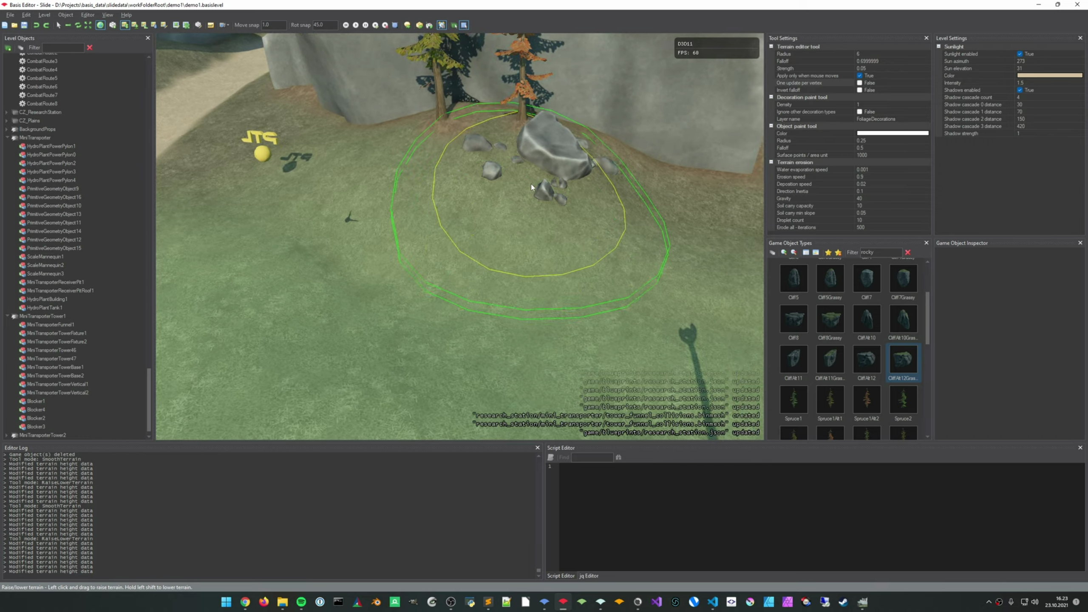
middle_click_drag(529, 204, 520, 266)
scroll(505, 246, "up", 1)
key("1")
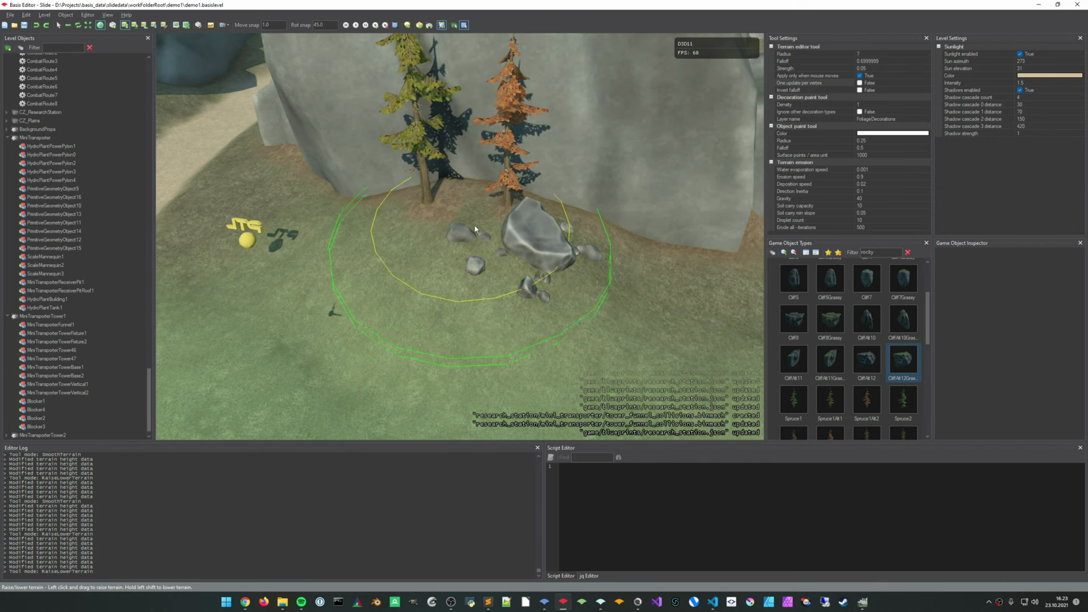
left_click_drag(480, 211, 505, 223)
Smooth the lowered ground around the rocks and along the cliff base with a brush radius of 3
key("3")
scroll(603, 244, "down", 2, "ctrl")
mouse_move(612, 239)
left_mouse_down()
mouse_move(605, 265)
mouse_move(498, 347)
mouse_move(370, 309)
left_mouse_up()
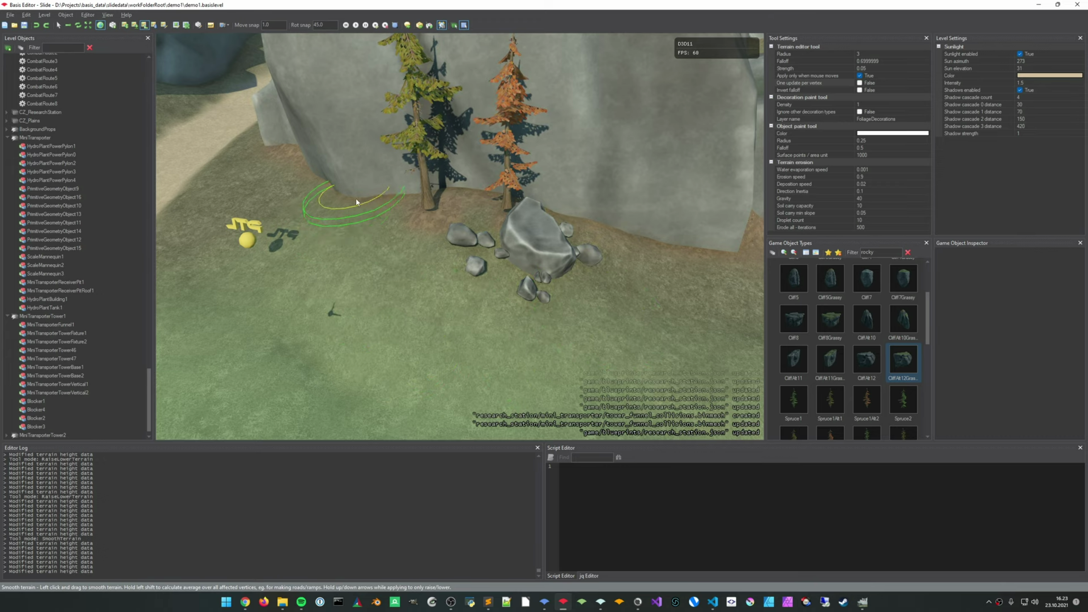
left_click_drag(632, 247, 456, 346)
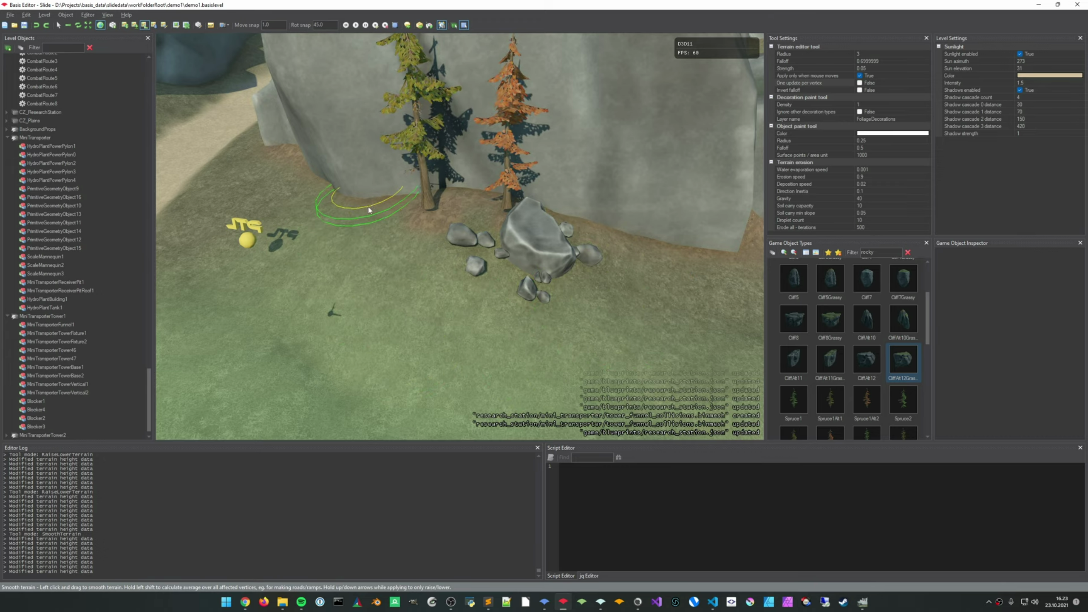
left_click_drag(368, 207, 387, 201)
Select the two spruce trees at the cliff base
key("q")
left_click(426, 186)
left_click(491, 219, "shift")
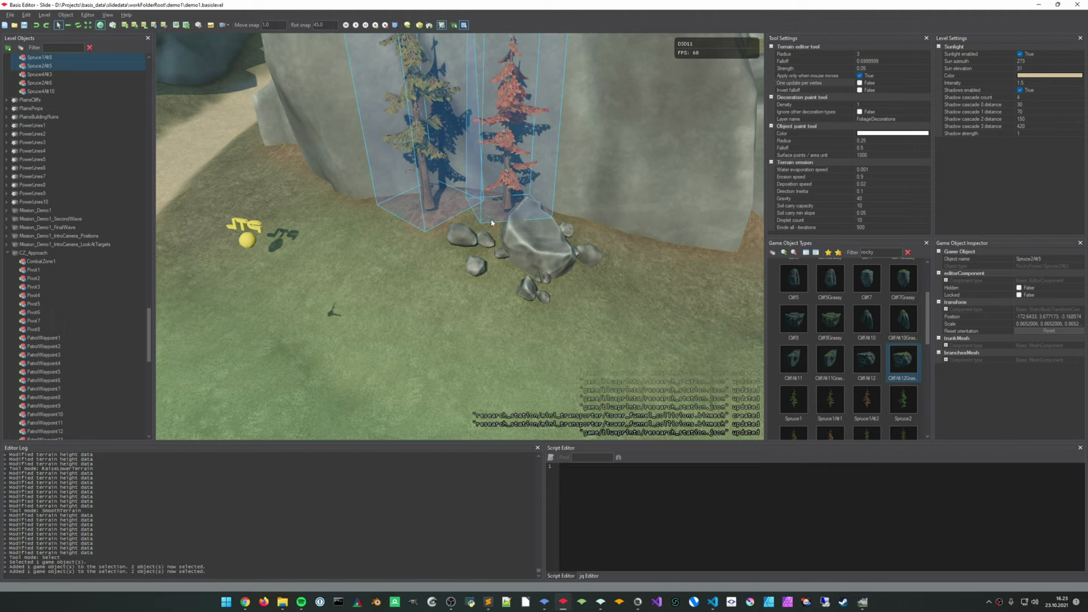
key("w")
mouse_move(467, 184)
left_mouse_down()
mouse_move(467, 171)
mouse_move(468, 187)
left_mouse_up()
left_click(467, 350)
right_click_drag(468, 351, 395, 286)
left_click(394, 283)
key("ctrl+z")
right_click_drag(632, 348, 455, 316)
key("ctrl+z")
key("ctrl+z")
Add the nearby rocks to the spruce selection and move everything down in world space onto the lowered ground
left_click(478, 277, "ctrl")
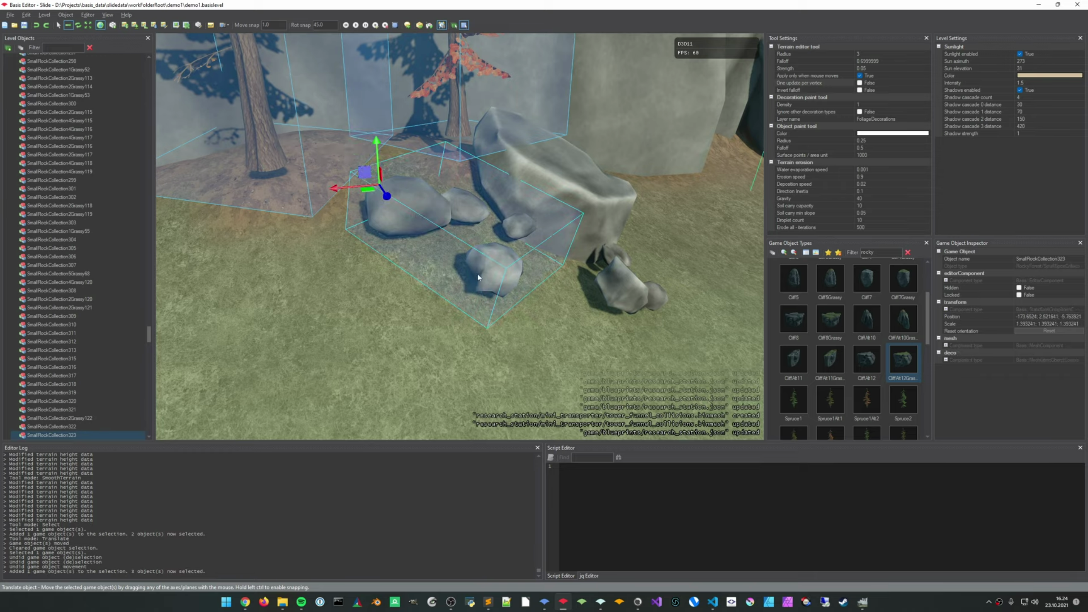
left_click(628, 300, "ctrl")
left_click(616, 242, "ctrl")
right_click_drag(617, 246, 578, 293)
left_click(672, 239, "ctrl")
left_click(694, 223, "ctrl")
key("w")
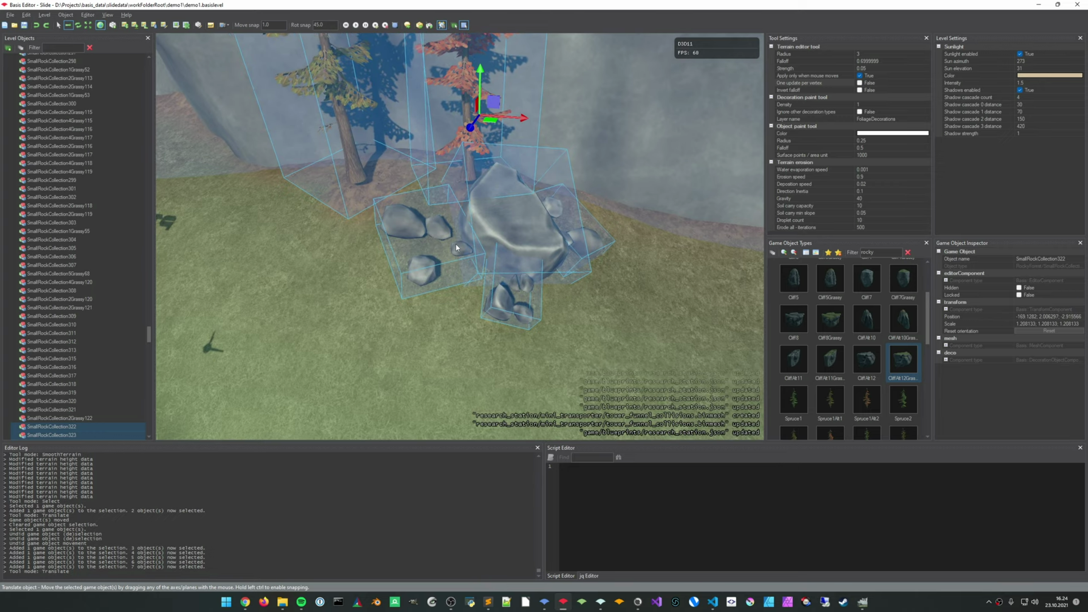
key("x")
key("x")
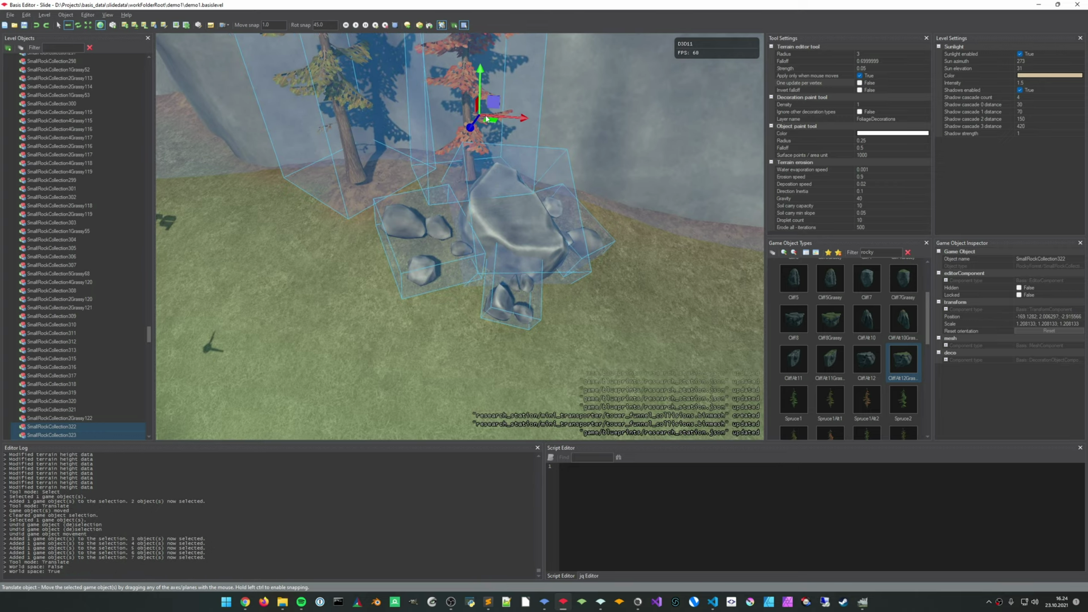
left_click_drag(481, 82, 482, 100)
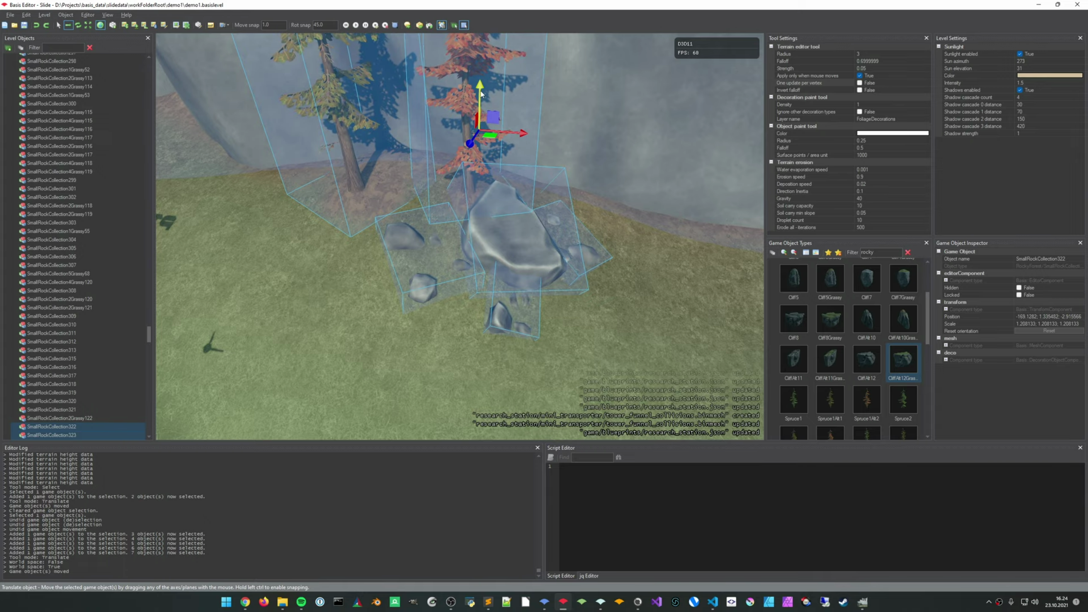
left_click(365, 310)
Reshape the grassy bank beside the dirt path with the Raise/lower terrain brush, reducing its radius to 2.5
right_click_drag(365, 310, 453, 325)
key("s")
key("a")
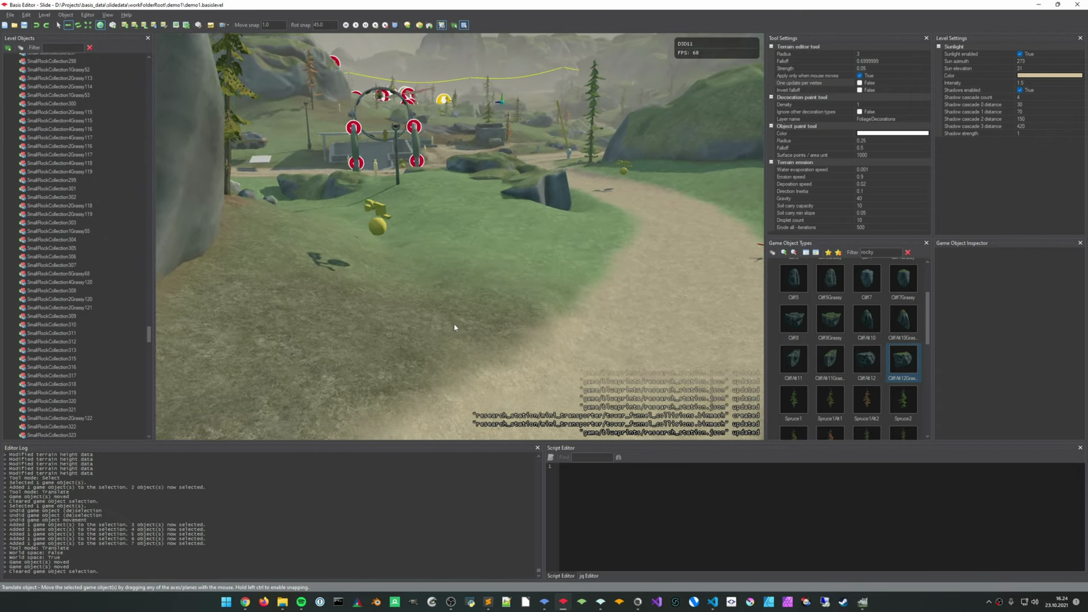
key("t")
mouse_move(500, 280)
left_mouse_down()
mouse_move(457, 319)
mouse_move(432, 307)
mouse_move(385, 343)
mouse_move(411, 327)
left_mouse_up()
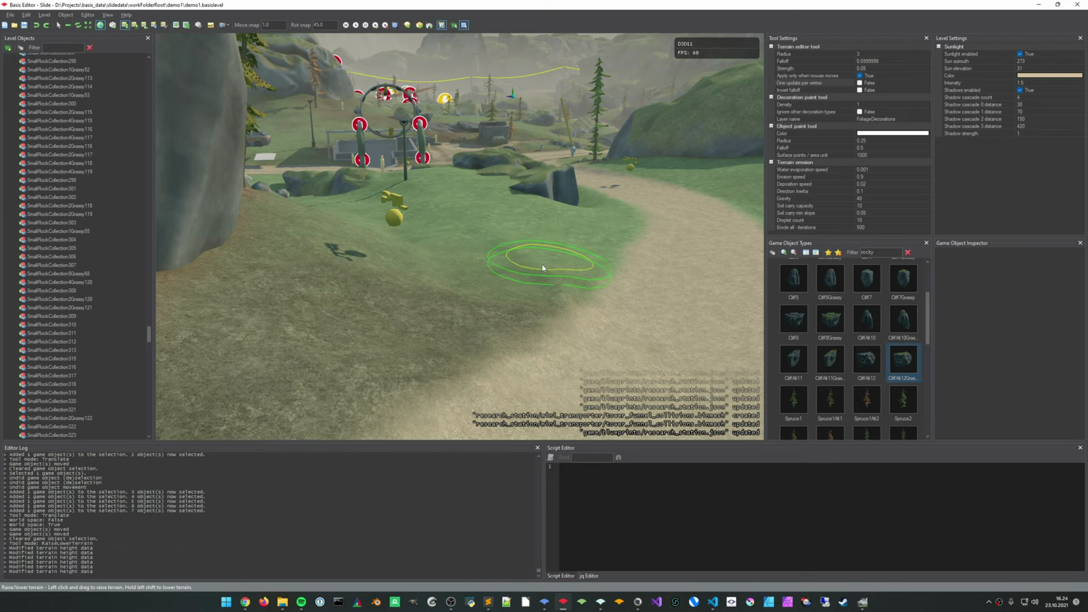
right_click_drag(542, 264, 439, 294)
mouse_move(440, 294)
left_mouse_down()
mouse_move(456, 272)
mouse_move(439, 270)
left_mouse_up()
mouse_move(439, 270)
left_mouse_down()
mouse_move(420, 261)
mouse_move(437, 304)
mouse_move(484, 334)
mouse_move(469, 260)
mouse_move(523, 277)
left_mouse_up()
mouse_move(523, 272)
right_mouse_down()
mouse_move(422, 276)
mouse_move(385, 302)
right_mouse_up()
right_click_drag(479, 277, 503, 308)
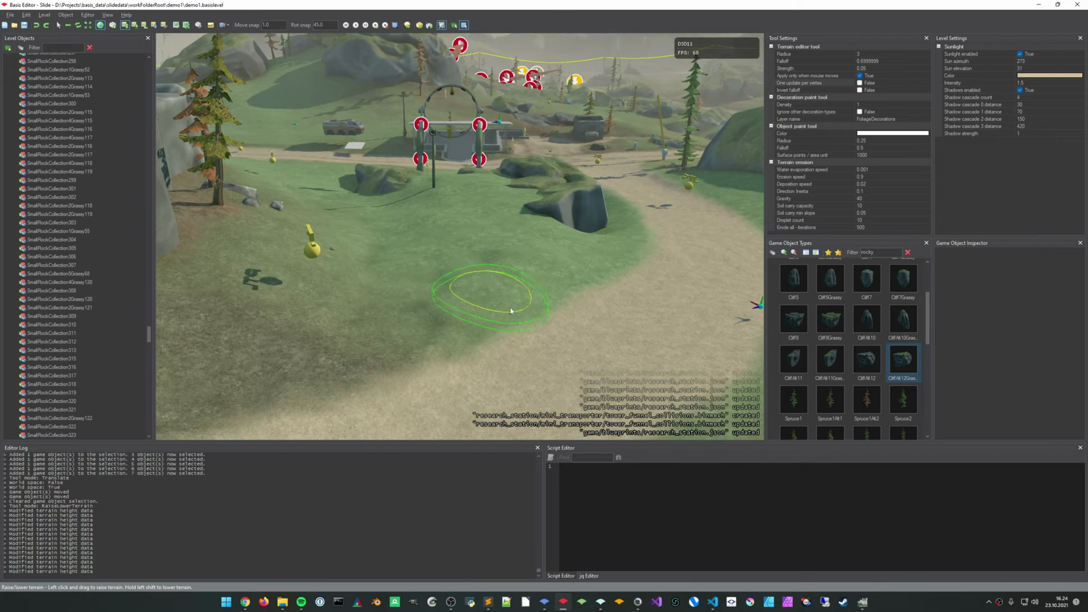
left_click_drag(508, 297, 516, 294)
mouse_move(531, 288)
left_mouse_down()
mouse_move(574, 269)
mouse_move(546, 279)
left_mouse_up()
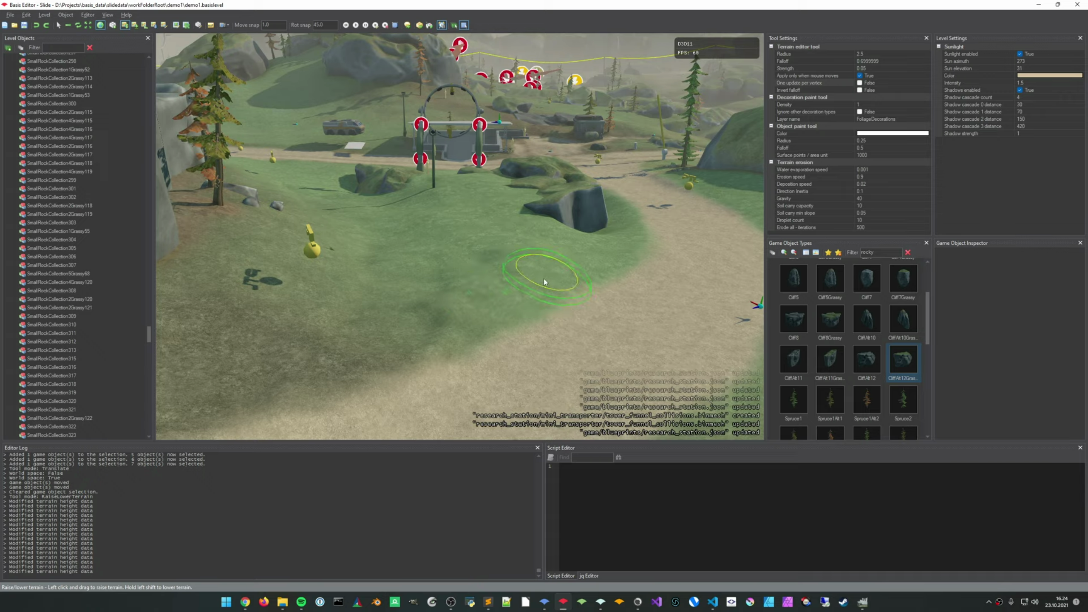
Smooth the reshaped bank beside the dirt path with a brush radius of 3
key("3")
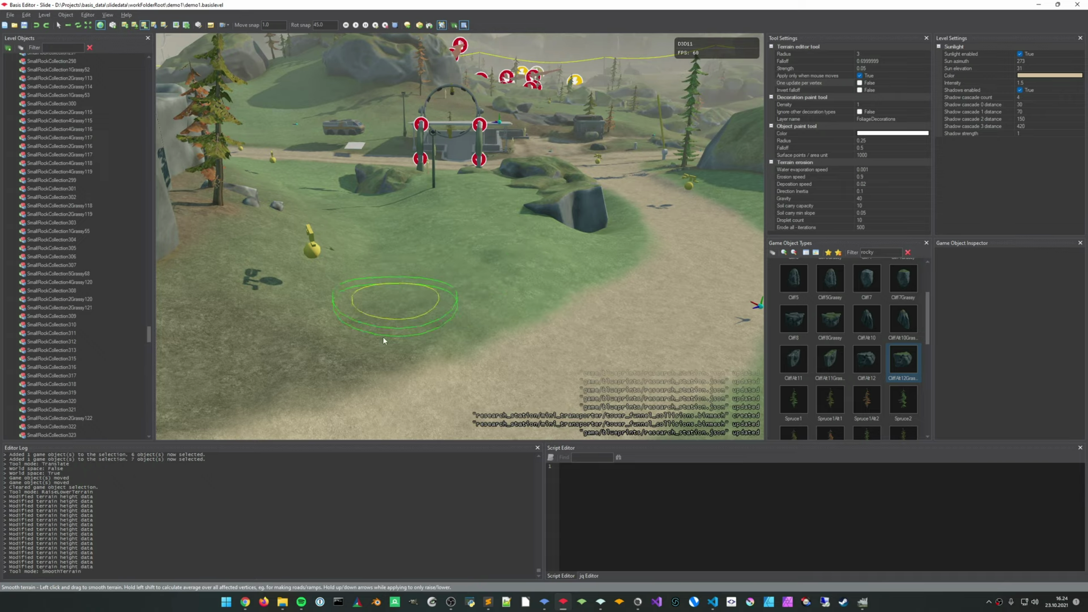
left_click_drag(383, 341, 353, 352)
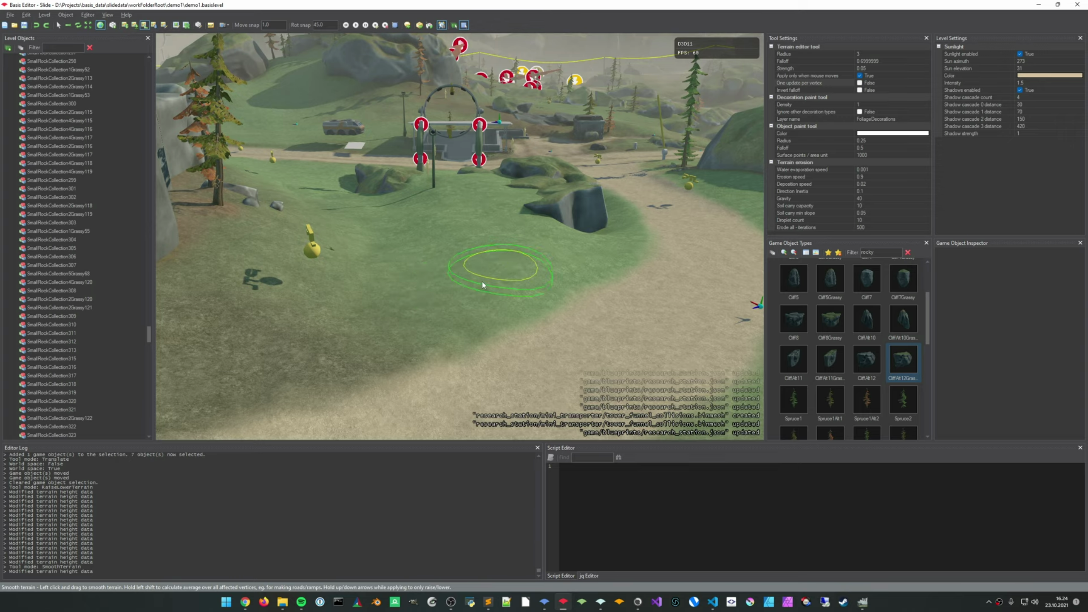
left_click_drag(482, 281, 479, 284)
mouse_move(479, 285)
right_mouse_down()
mouse_move(454, 281)
mouse_move(502, 274)
mouse_move(454, 307)
right_mouse_up()
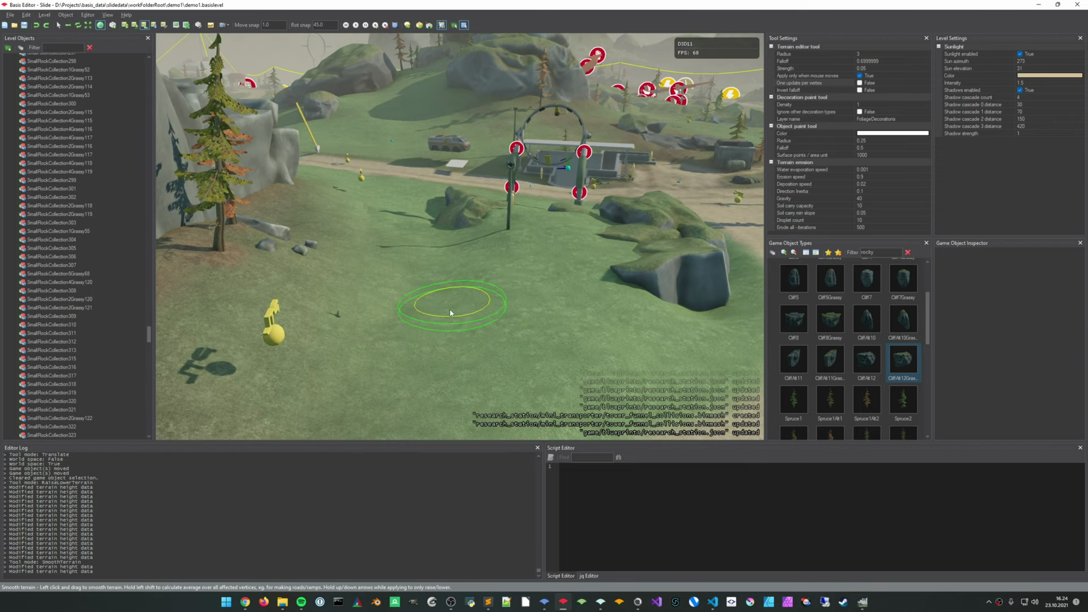
left_click(454, 308)
key("ctrl+z")
Reshape the grass between the small rocks and the large boulder, and smooth it with a brush radius of 2.5
key("1")
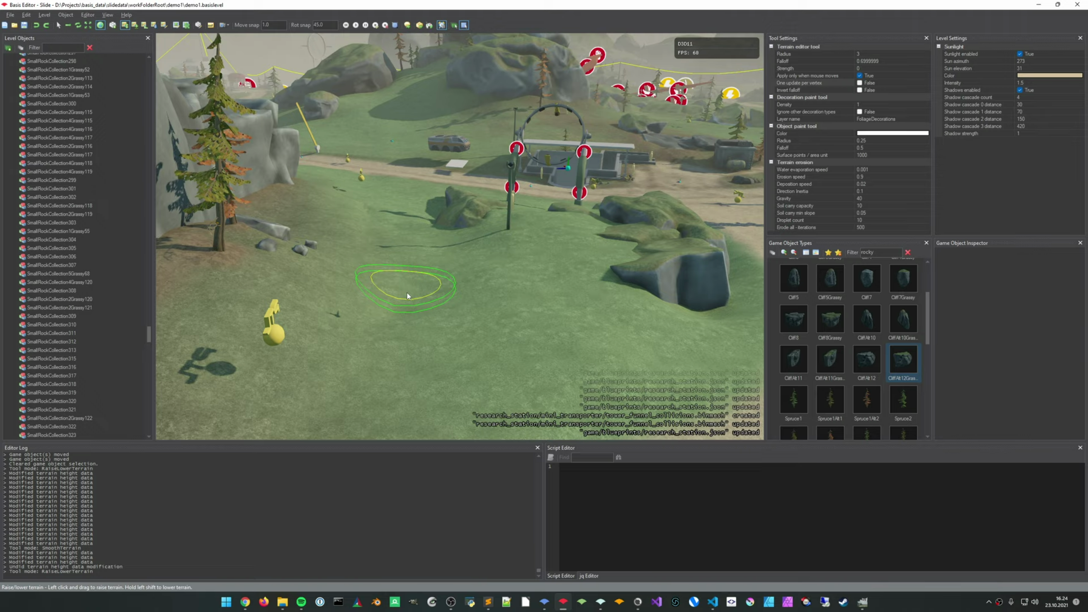
mouse_move(384, 271)
left_mouse_down()
mouse_move(363, 274)
mouse_move(453, 284)
mouse_move(479, 300)
left_mouse_up()
key("3")
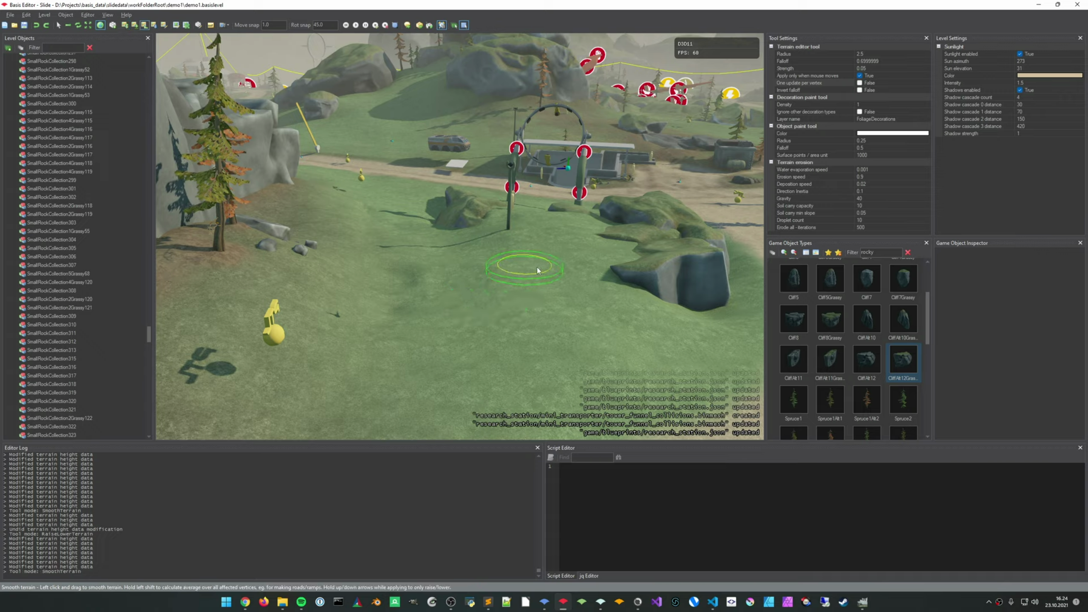
left_click_drag(579, 331, 487, 356)
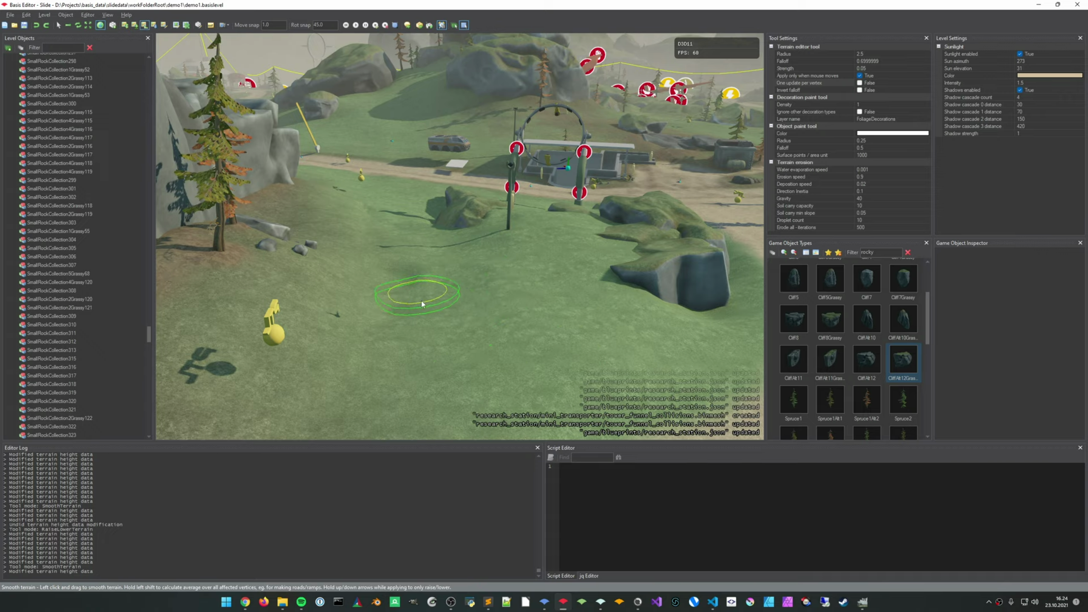
left_click_drag(453, 270, 475, 299)
Try to reshape the grass slope below the cliff with the Raise/lower terrain brush at a radius of 3.5
mouse_move(476, 299)
right_mouse_down()
mouse_move(565, 274)
mouse_move(581, 287)
mouse_move(493, 296)
mouse_move(455, 353)
right_mouse_up()
key("s")
key("w")
key("e")
middle_click_drag(476, 329, 473, 308)
key("t")
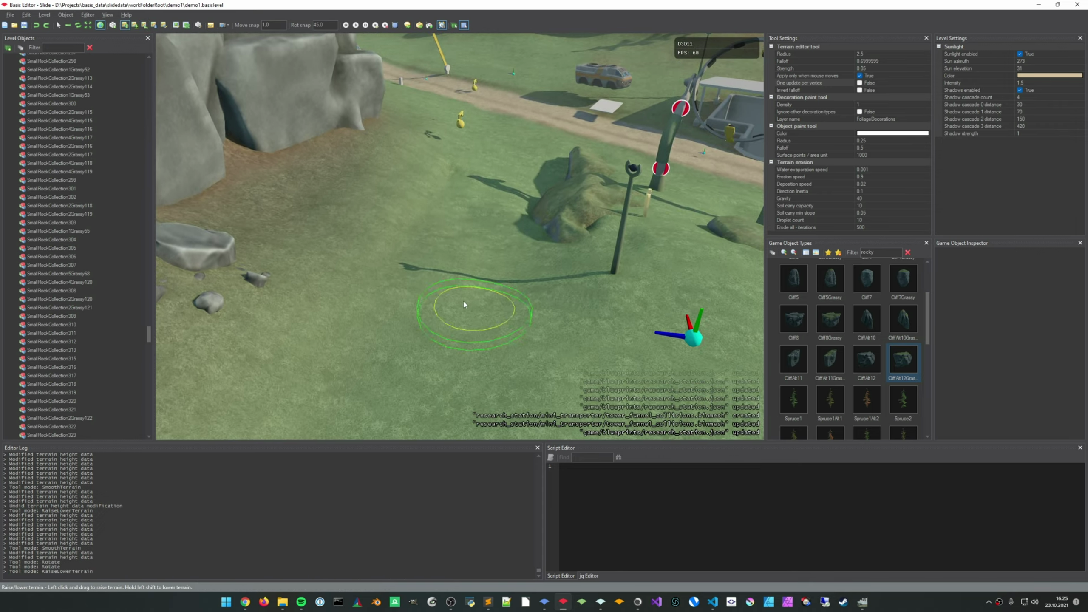
scroll(450, 302, "up", 2)
left_click_drag(422, 201, 439, 168)
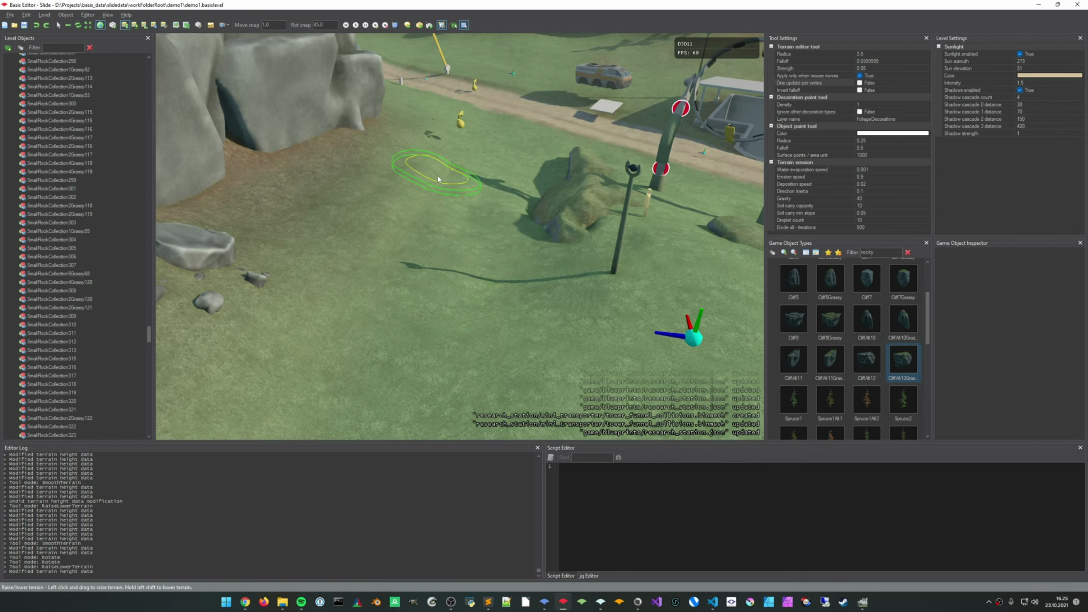
key("ctrl+z")
Select Terrain1 and smooth the grassy slope between the cliff and the lamp post with a brush radius of 3.5
key("u")
mouse_move(452, 210)
middle_mouse_down()
mouse_move(463, 206)
mouse_move(452, 203)
middle_mouse_up()
key("u")
middle_click_drag(452, 285, 454, 283)
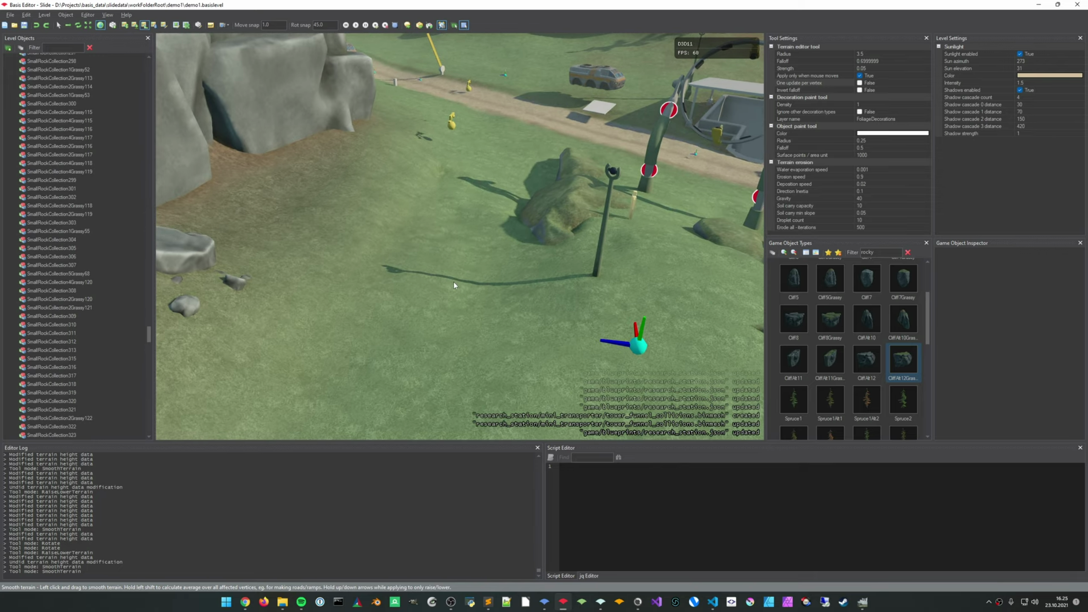
key("u")
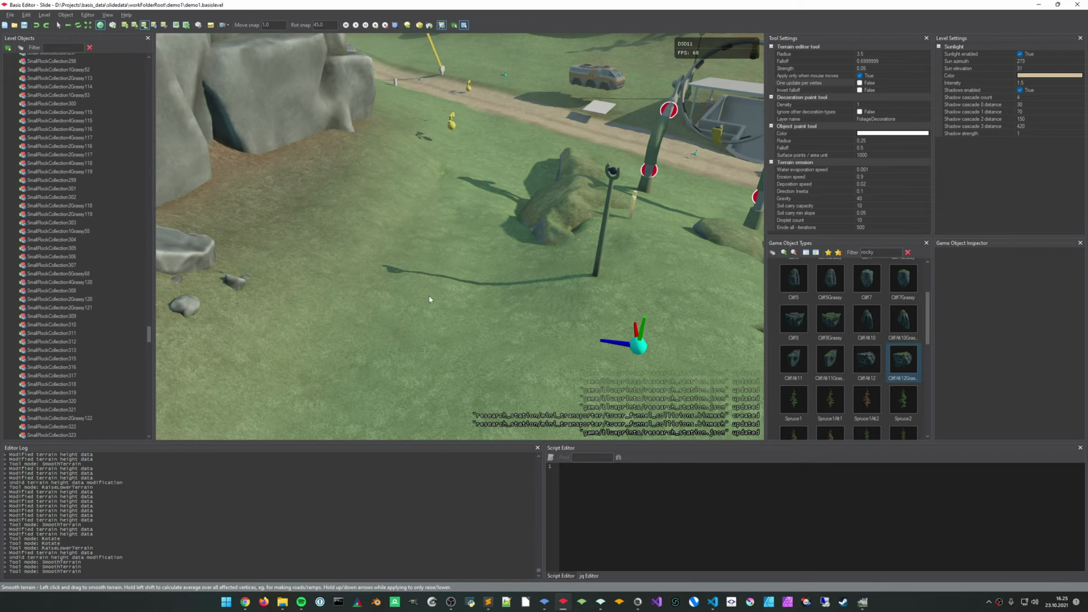
key("1")
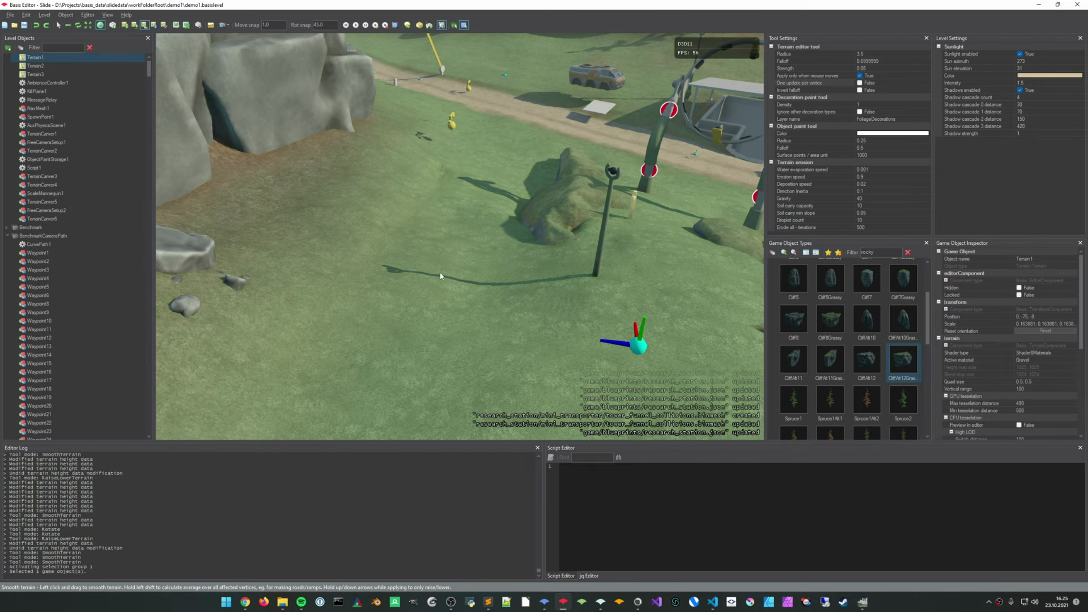
right_click_drag(438, 298, 486, 343)
middle_click_drag(486, 343, 460, 291)
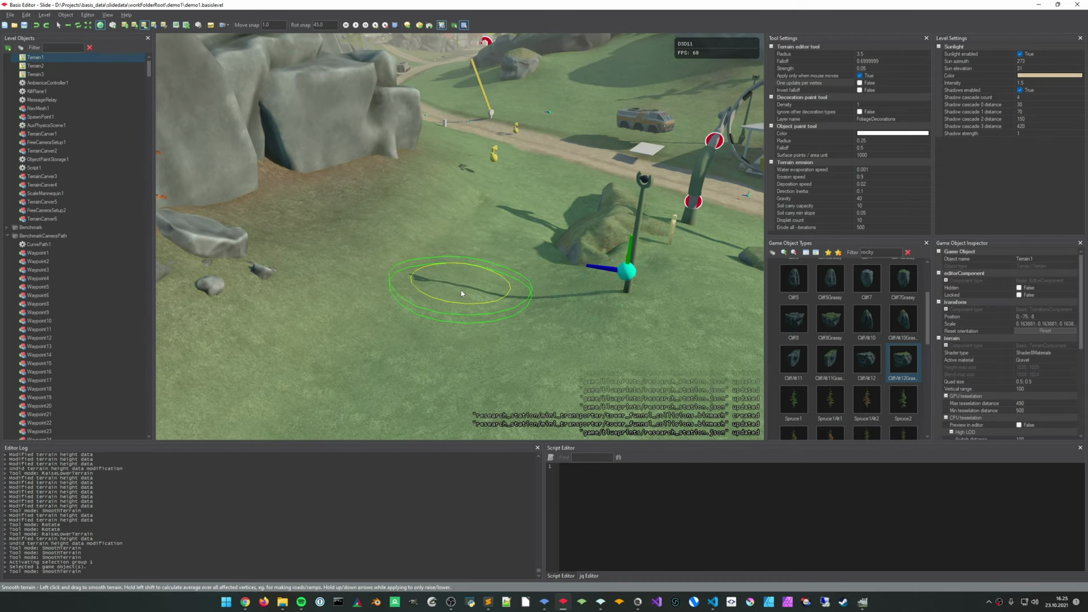
key("u")
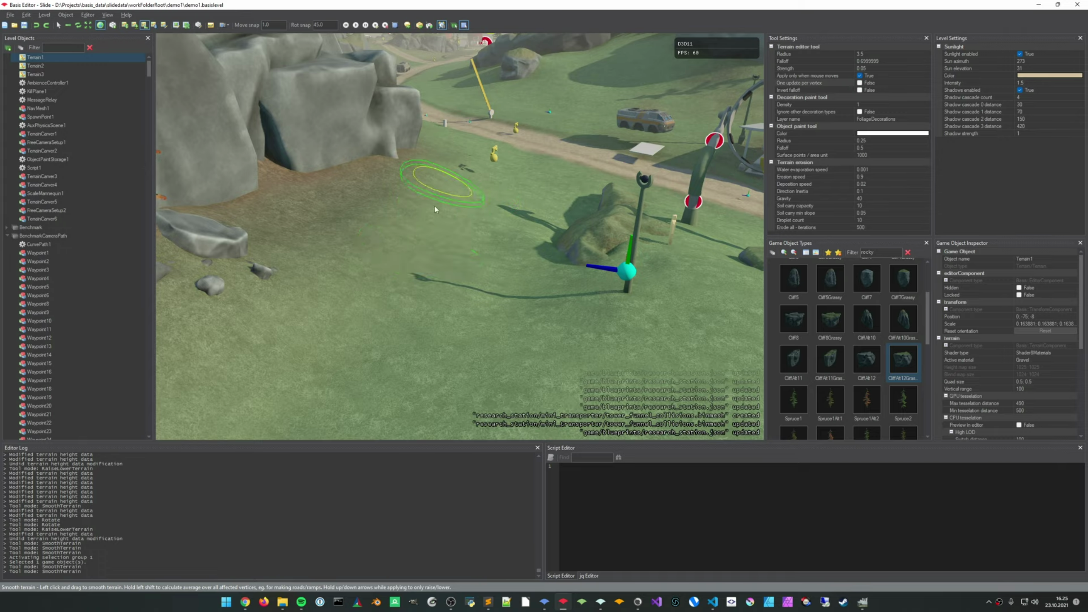
left_click_drag(380, 342, 504, 328)
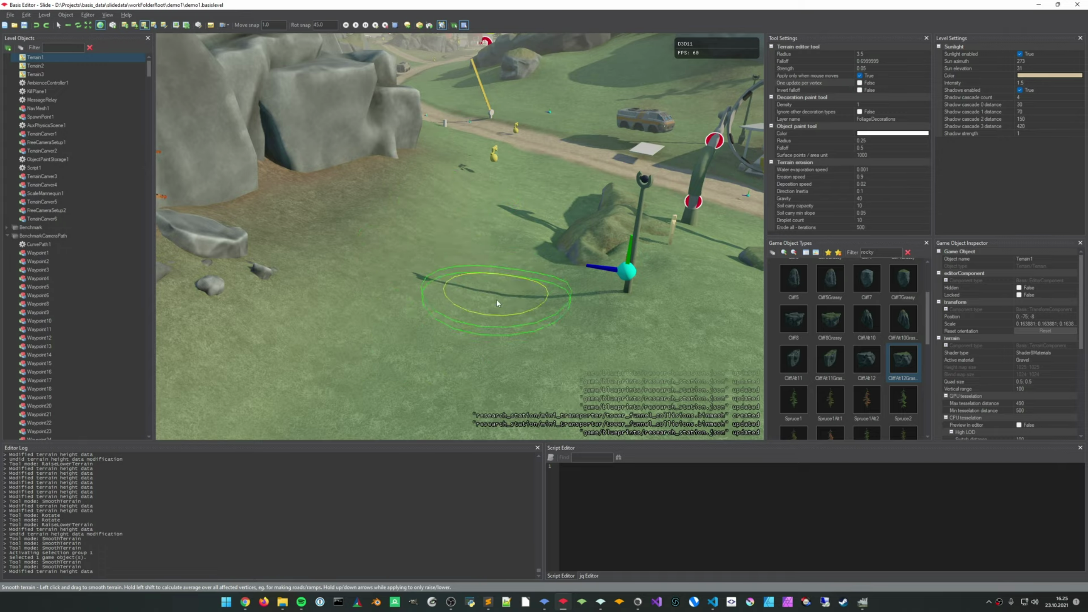
left_click_drag(492, 246, 504, 246)
Smooth the grass around the grassy boulders and the ring tower's legs, reducing the brush radius to 2
mouse_move(505, 247)
right_mouse_down()
mouse_move(548, 251)
mouse_move(608, 300)
mouse_move(352, 252)
right_mouse_up()
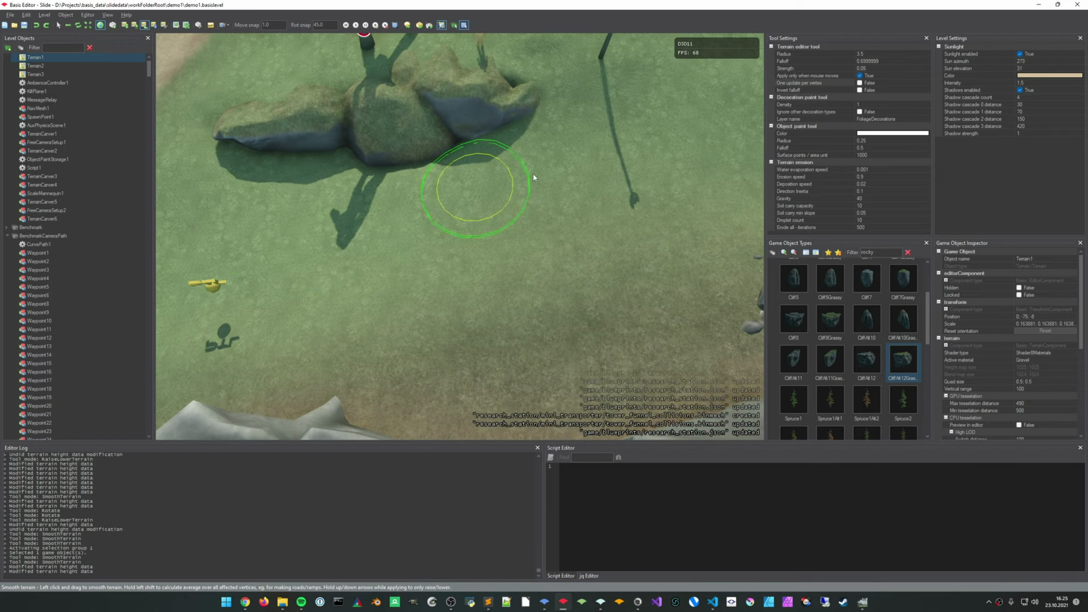
mouse_move(298, 248)
left_mouse_down()
mouse_move(588, 281)
mouse_move(576, 284)
left_mouse_up()
mouse_move(576, 283)
right_mouse_down()
mouse_move(462, 270)
mouse_move(428, 193)
mouse_move(342, 189)
mouse_move(313, 167)
right_mouse_up()
key("s")
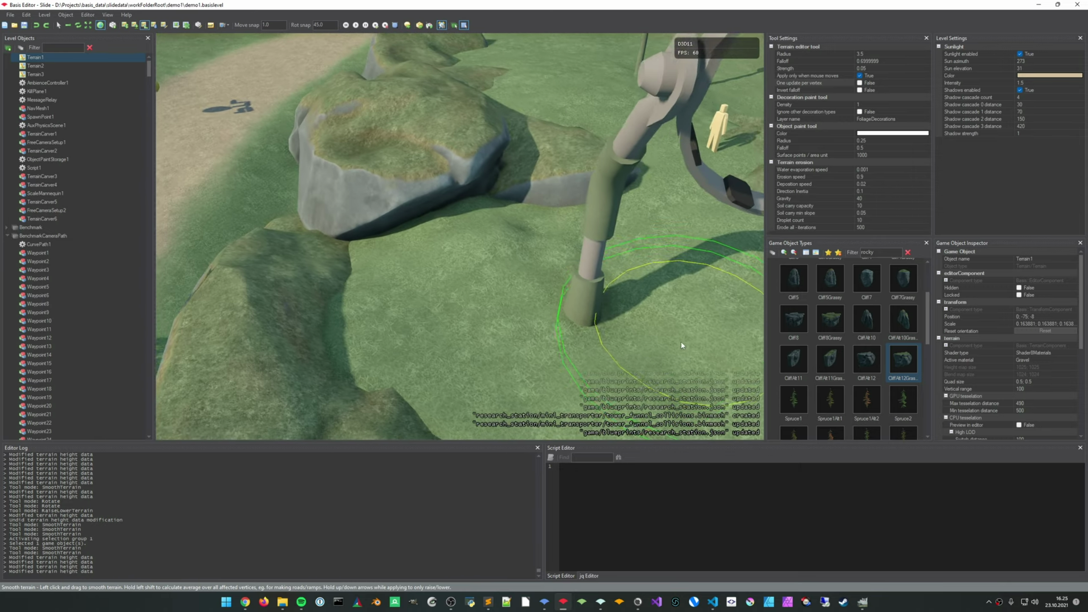
mouse_move(552, 295)
left_mouse_down()
mouse_move(484, 244)
mouse_move(535, 245)
mouse_move(479, 247)
left_mouse_up()
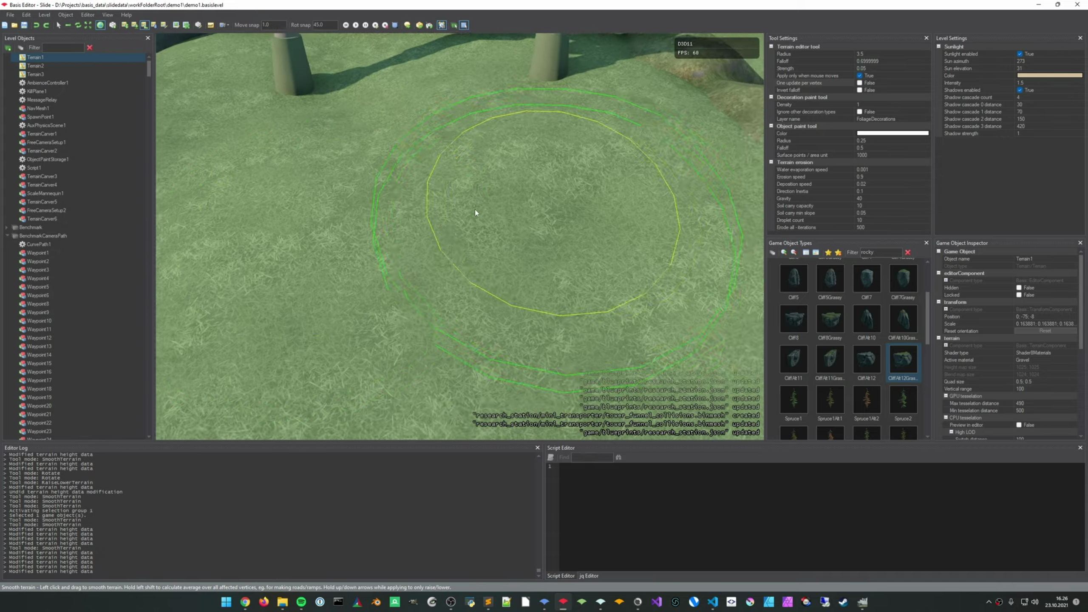
left_click_drag(451, 301, 422, 281)
right_click_drag(422, 281, 570, 283)
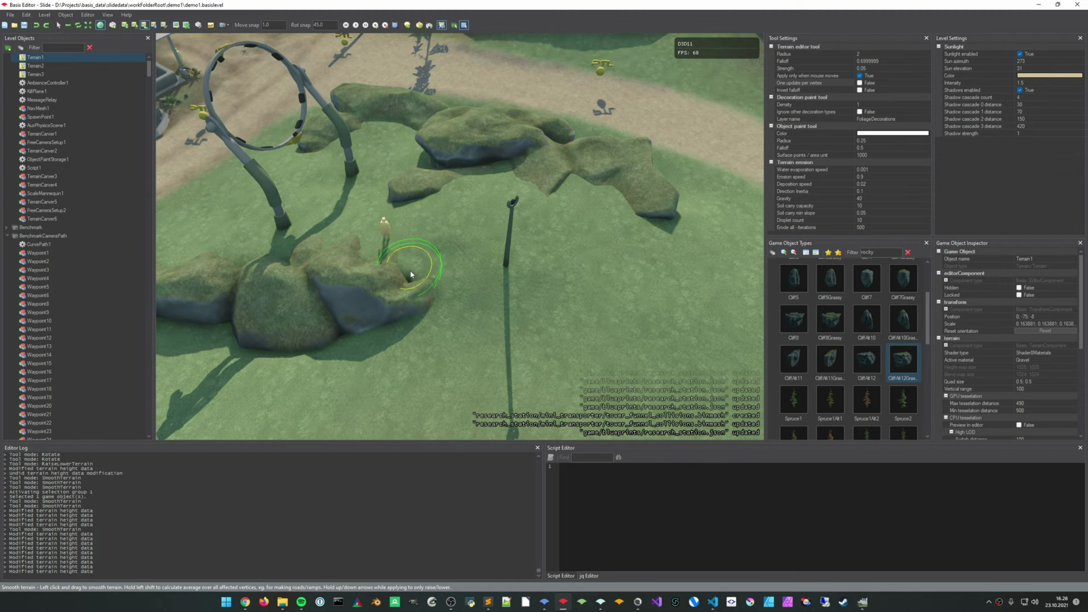
left_click(410, 274)
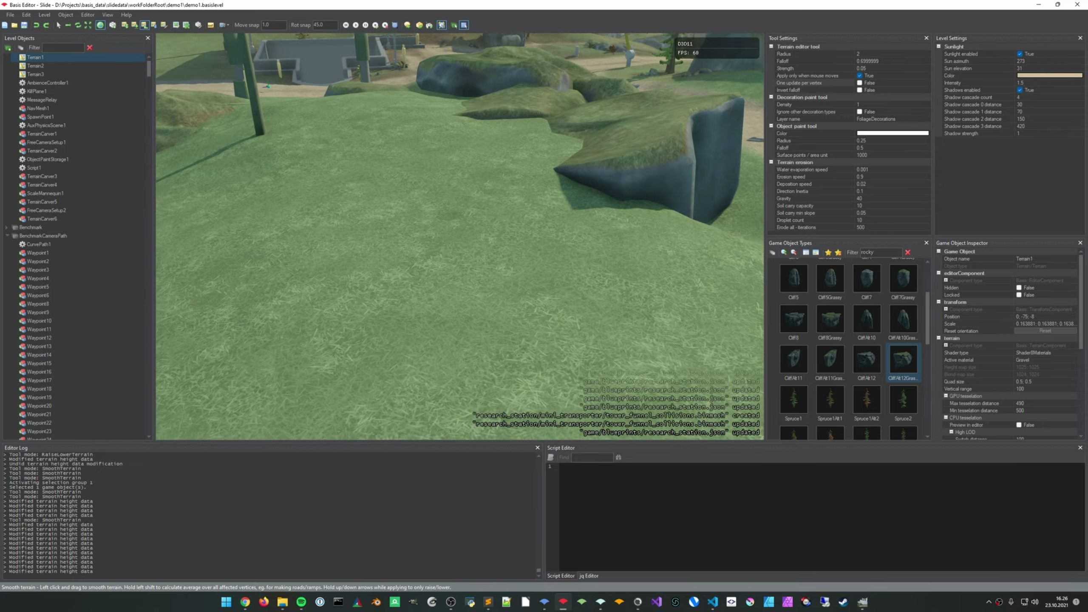
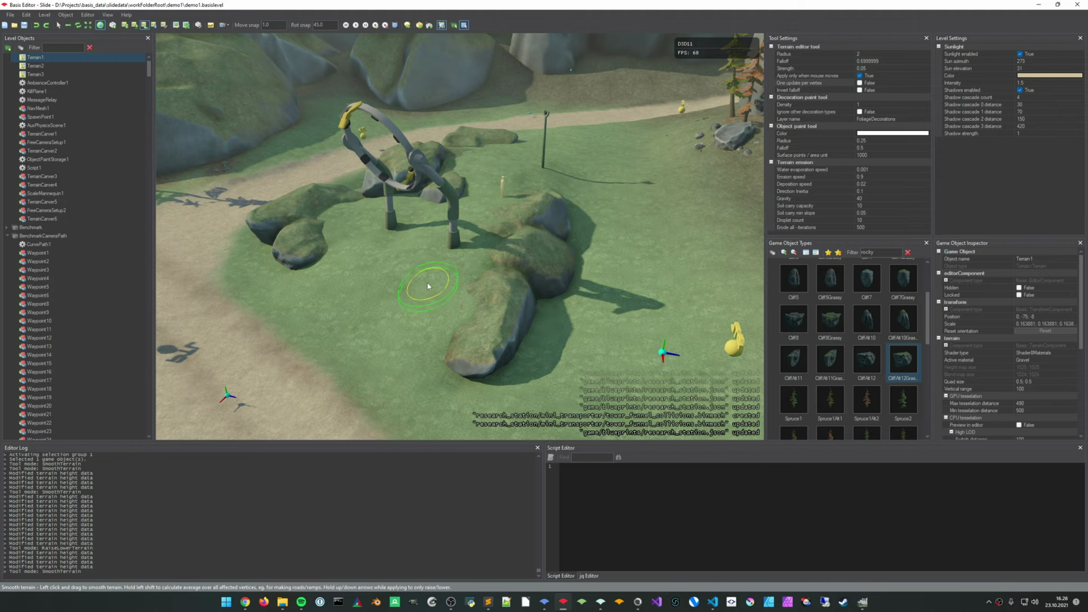
Set Terrain1's active material to Grass and paint it on the ground behind the boulders with a brush radius of 4
scroll(439, 293, "up", 1)
middle_click_drag(435, 291, 486, 279)
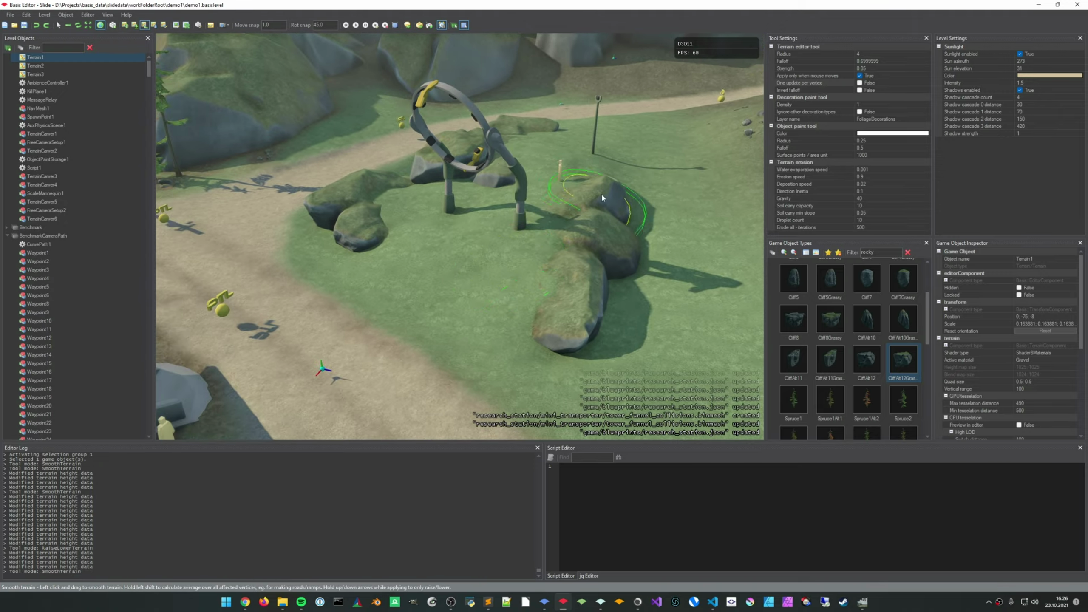
key("w")
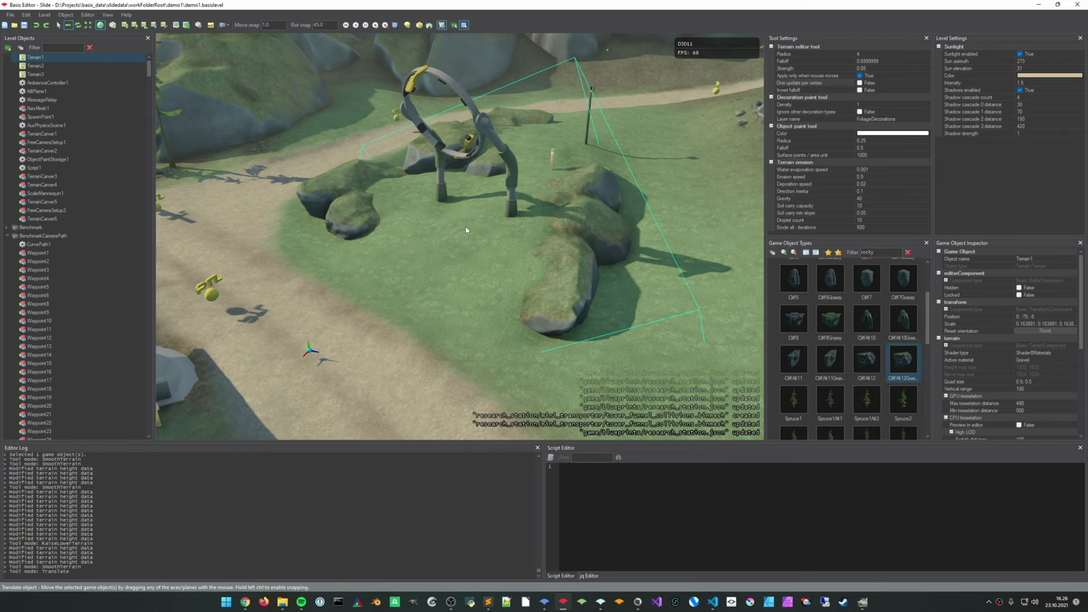
key("p")
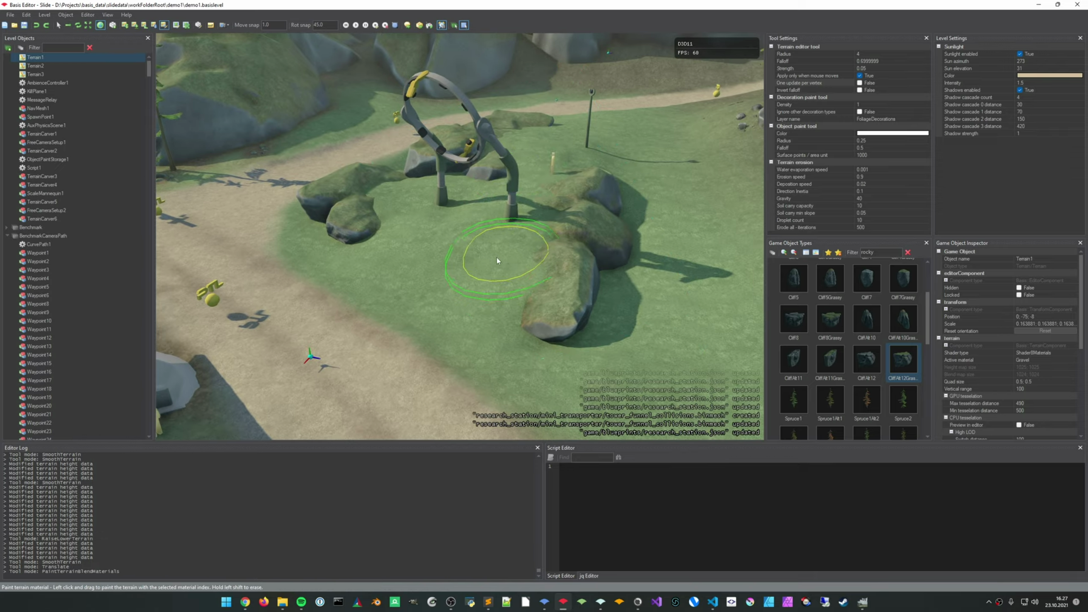
double_click(1049, 360)
right_click_drag(369, 181, 395, 203)
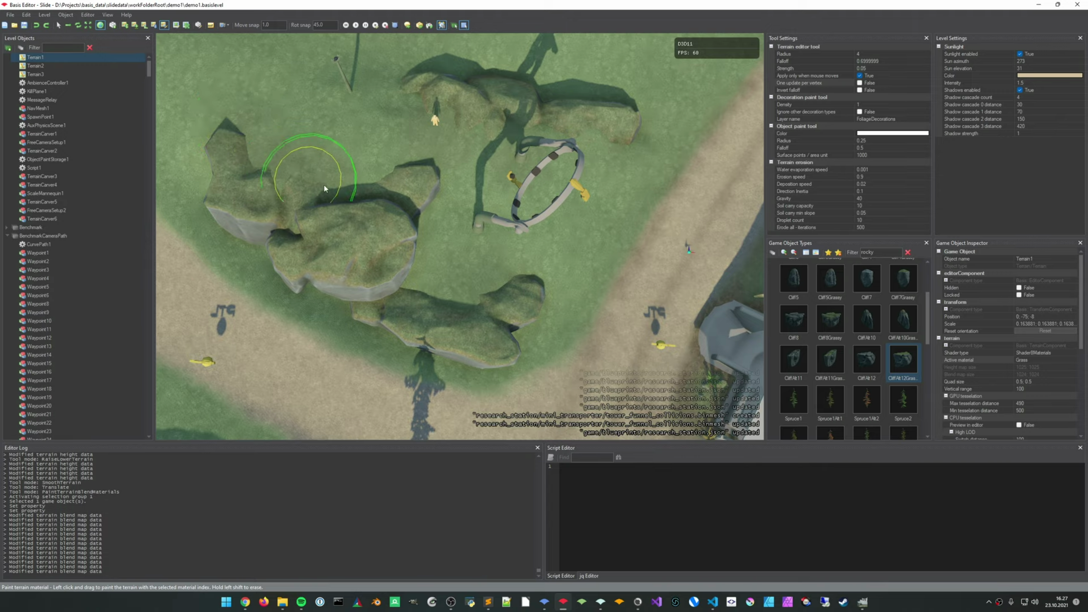
left_click_drag(324, 188, 362, 185)
left_click_drag(362, 185, 371, 186)
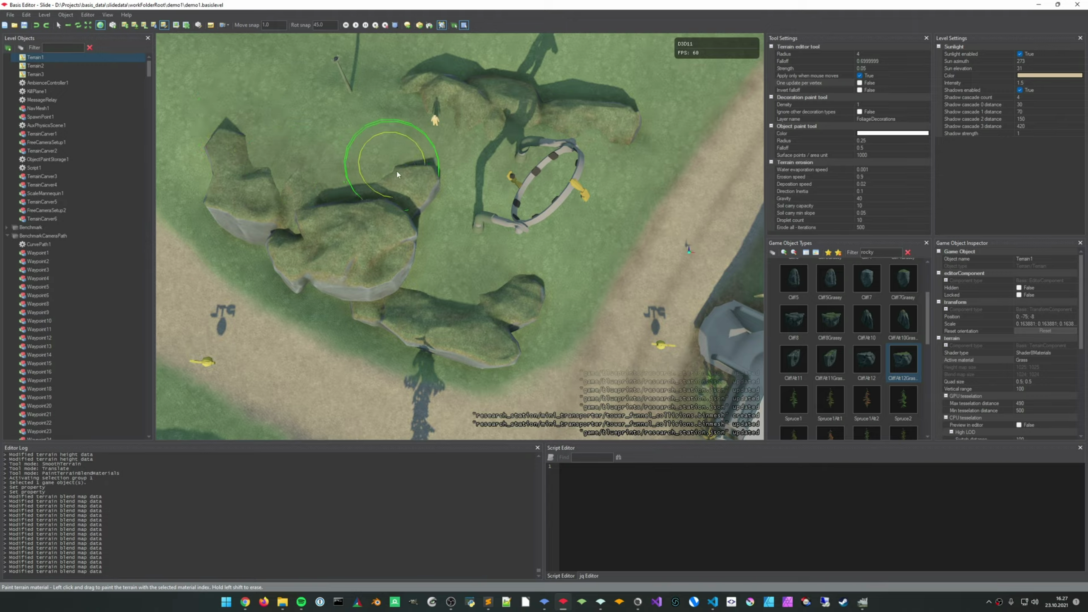
Paint the Grass material around the ring tower and the boulders beside the dirt path with a brush radius of 3
middle_click_drag(371, 186, 319, 196)
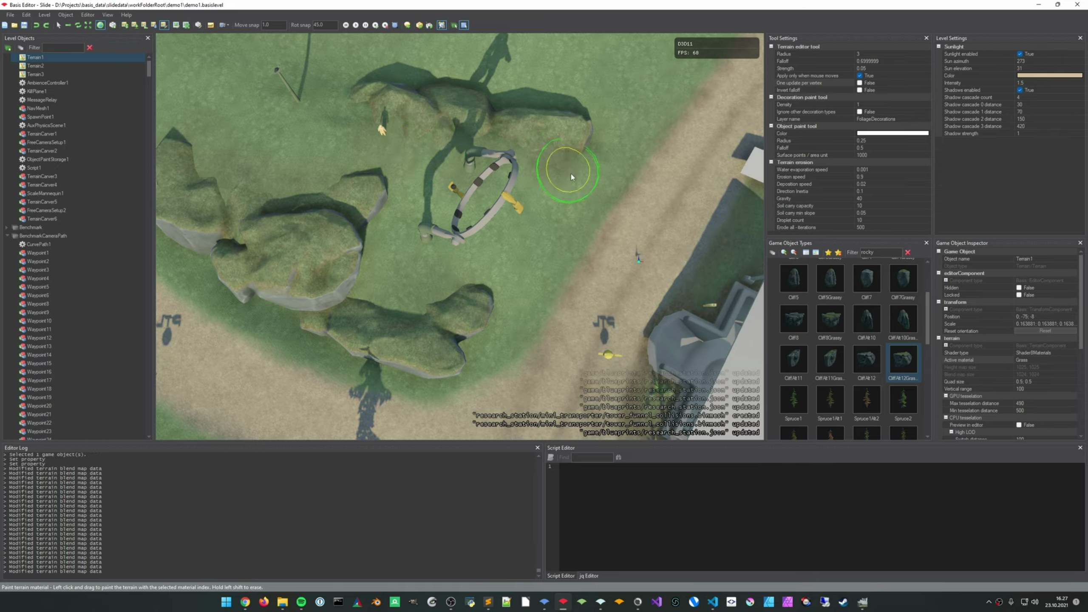
middle_click_drag(578, 219, 410, 236)
scroll(536, 129, "up", 3)
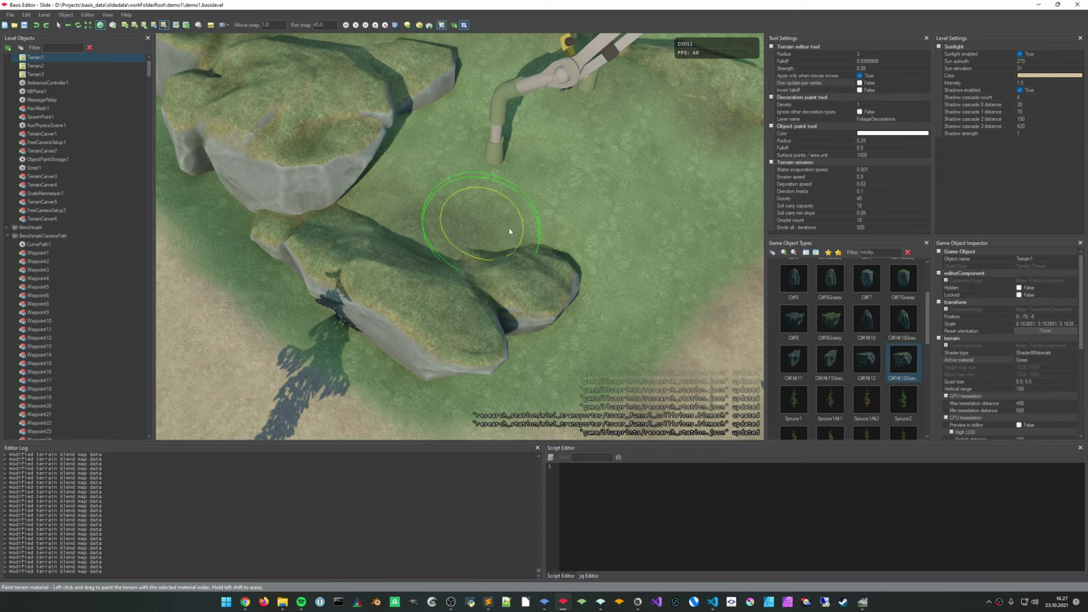
middle_click_drag(646, 271, 587, 206)
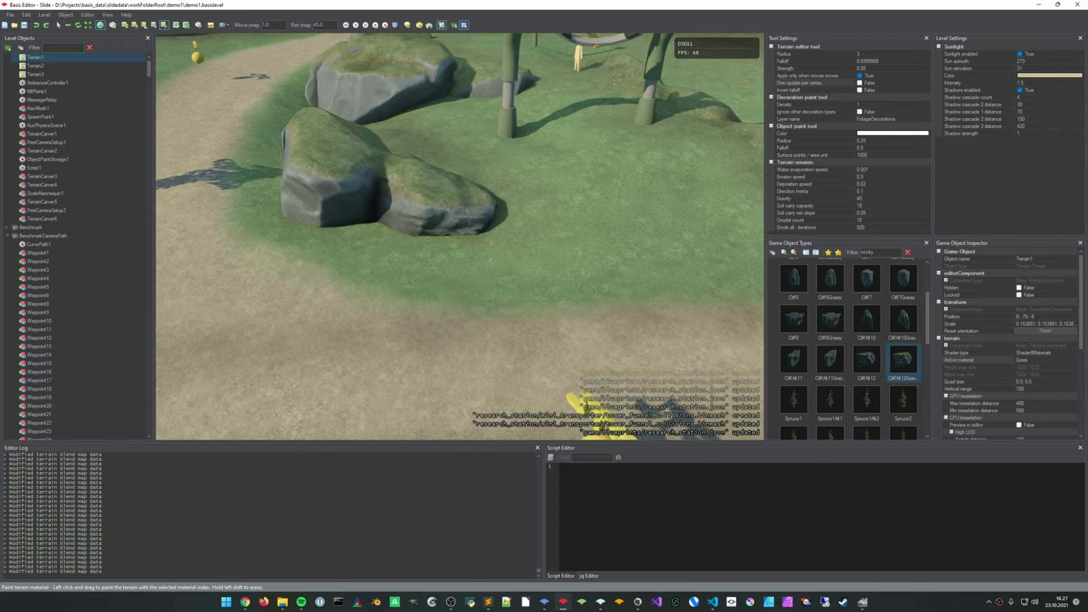
scroll(428, 193, "up", 3)
middle_click_drag(471, 231, 510, 279)
scroll(510, 279, "down", 5)
Try rotating the large grassy boulder beside the dirt path
key("w")
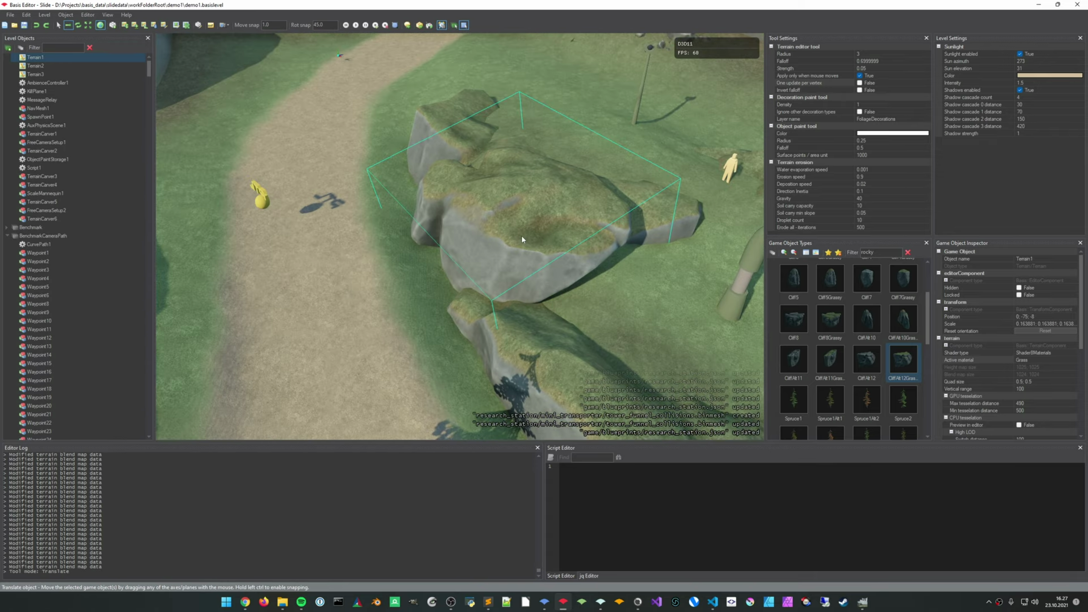
left_click(526, 232)
left_click_drag(540, 245, 599, 252)
left_click(429, 301)
Try tipping the large grassy boulder onto its side, and undo that rotation
middle_click_drag(430, 301, 492, 262)
left_click(390, 192)
left_click_drag(477, 253, 465, 287)
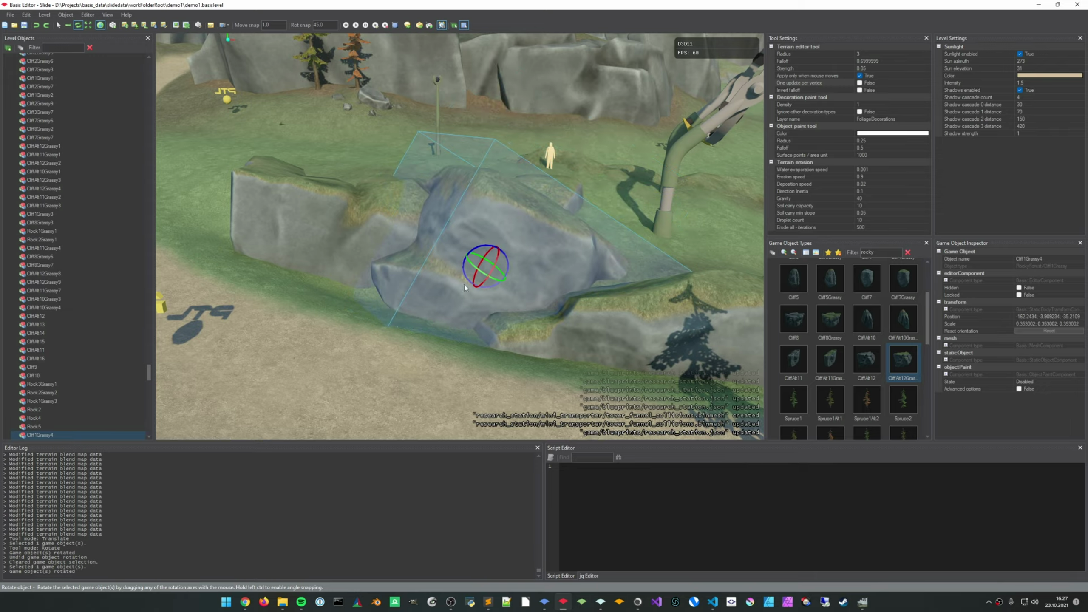
key("Escape")
right_click_drag(464, 288, 521, 304)
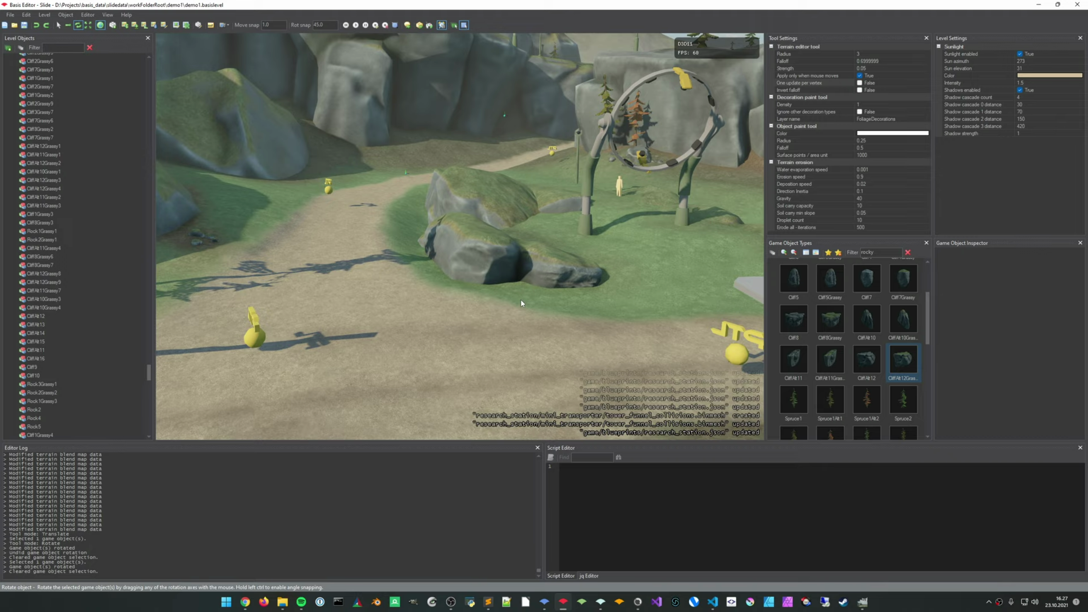
key("ctrl+z")
right_click_drag(433, 298, 423, 320)
key("Escape")
middle_click_drag(423, 321, 421, 201)
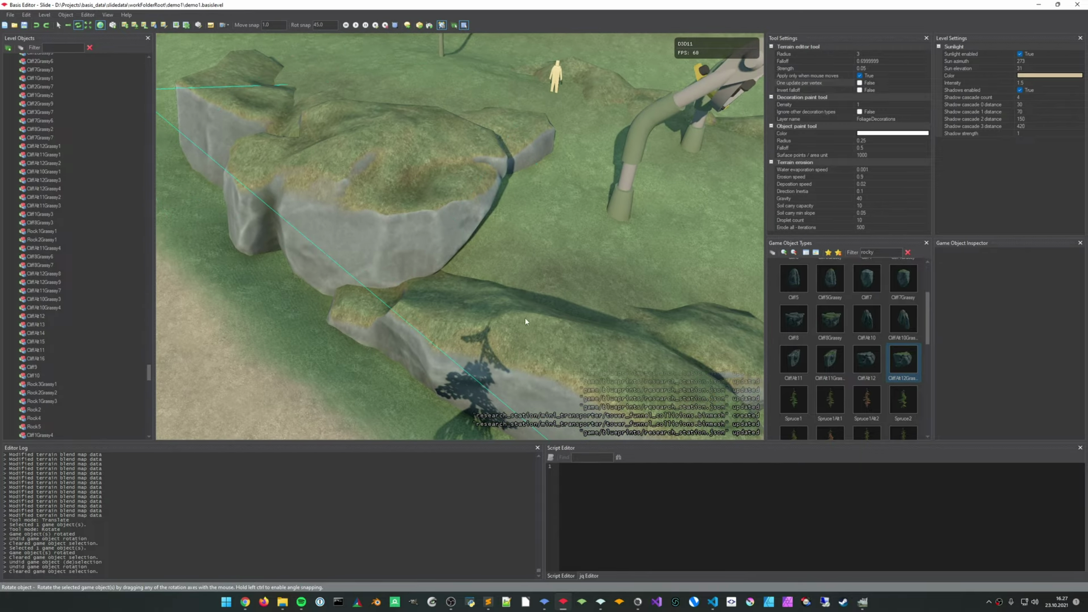
Try turning and shifting the large grassy boulder behind the smaller rocks, and undo the rotations and the move
left_click(417, 226)
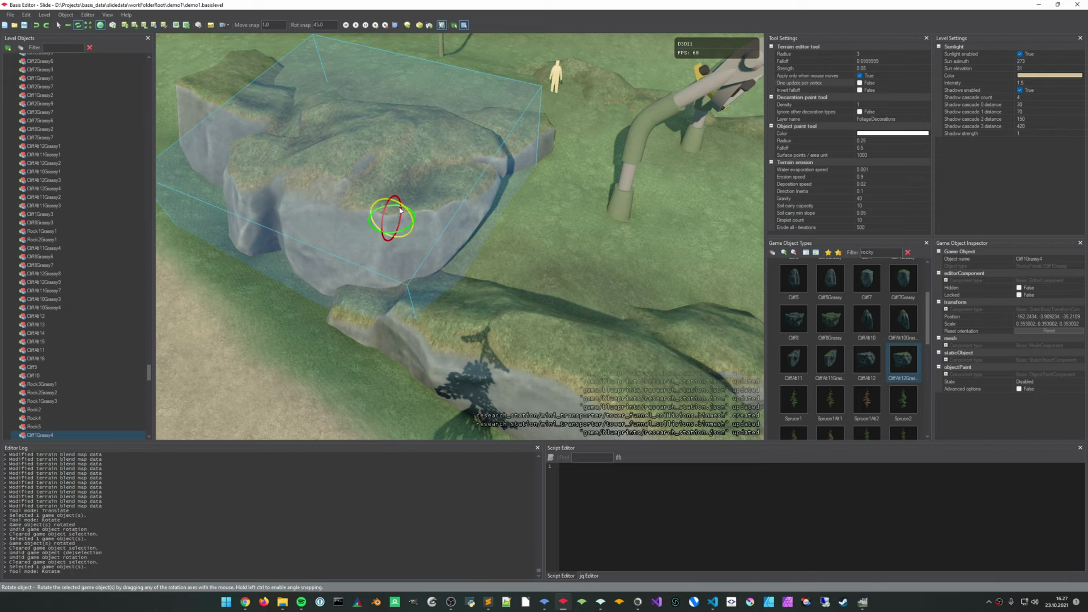
left_click_drag(399, 210, 491, 251)
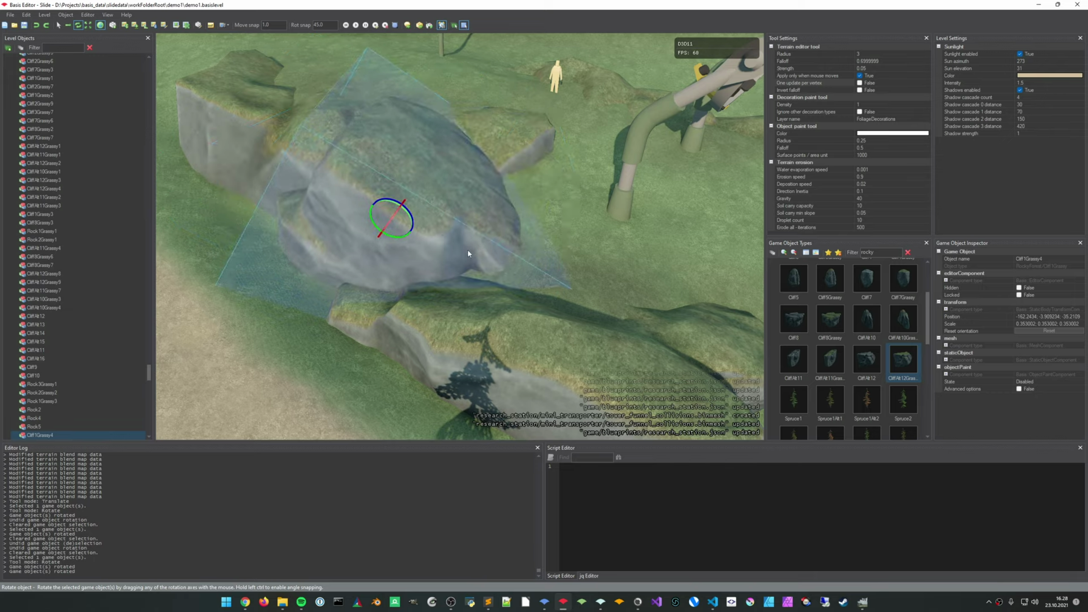
left_click_drag(396, 233, 374, 241)
left_click(541, 267)
right_click_drag(541, 267, 579, 221)
key("s")
key("w")
key("d")
key("w")
key("ctrl+z")
key("ctrl+z")
key("ctrl+z")
key("ctrl+z")
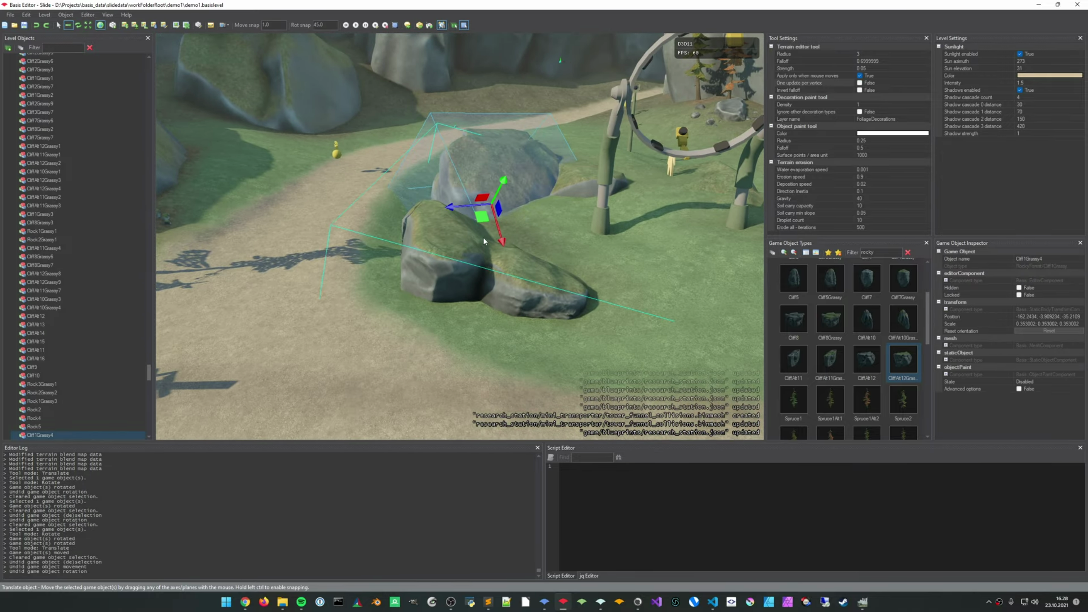
Rotate the large boulder Cliff1Grassy4 in place between its neighbouring rocks, adjusting its angle from both sides
key("Escape")
key("w")
right_click_drag(358, 257, 381, 276)
left_click(358, 260)
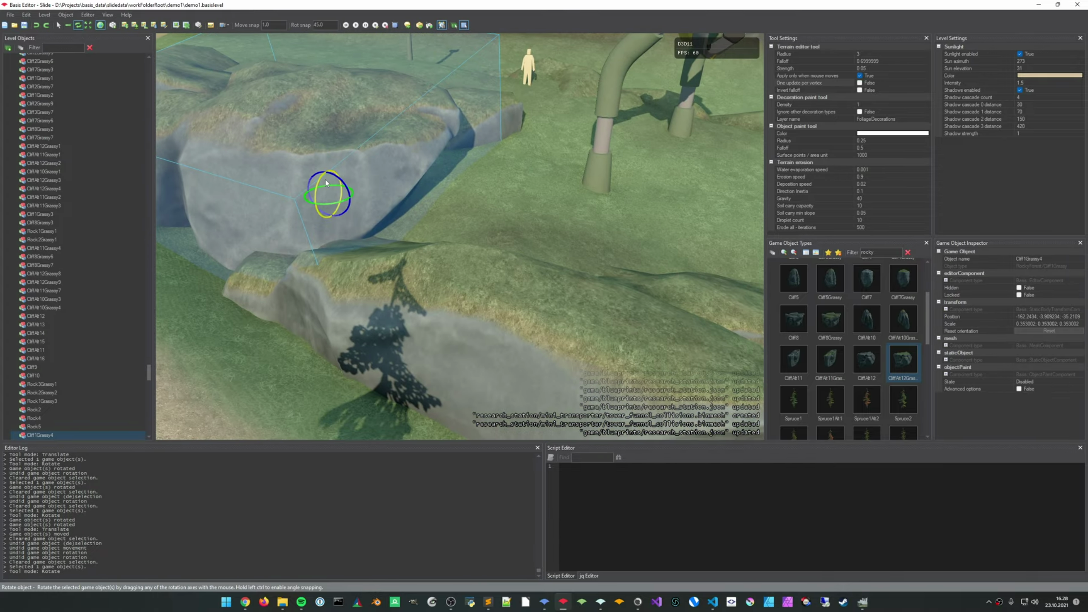
key("s")
right_click_drag(479, 228, 513, 181)
left_click(514, 237)
key("w")
left_click(412, 267)
left_click_drag(386, 274, 378, 276)
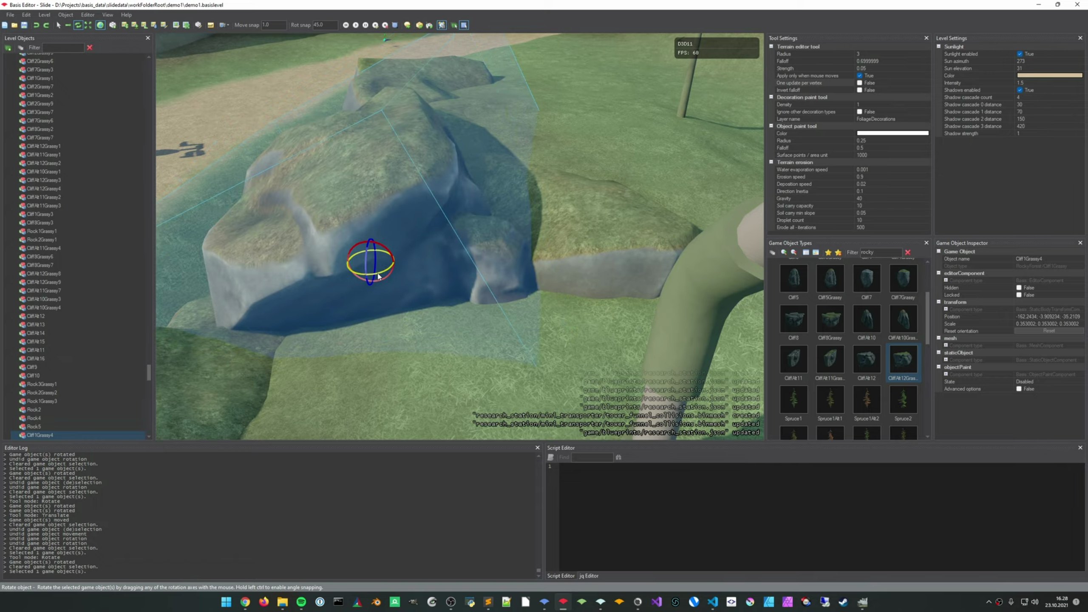
key("Escape")
Paint the Grass material around the base of the rotated boulder and its neighbouring rocks with a brush radius of 3
key("s")
right_click_drag(379, 276, 432, 304)
key("s")
key("w")
key("s")
key("w")
key("s")
right_click_drag(471, 415, 414, 288)
key("w")
key("e")
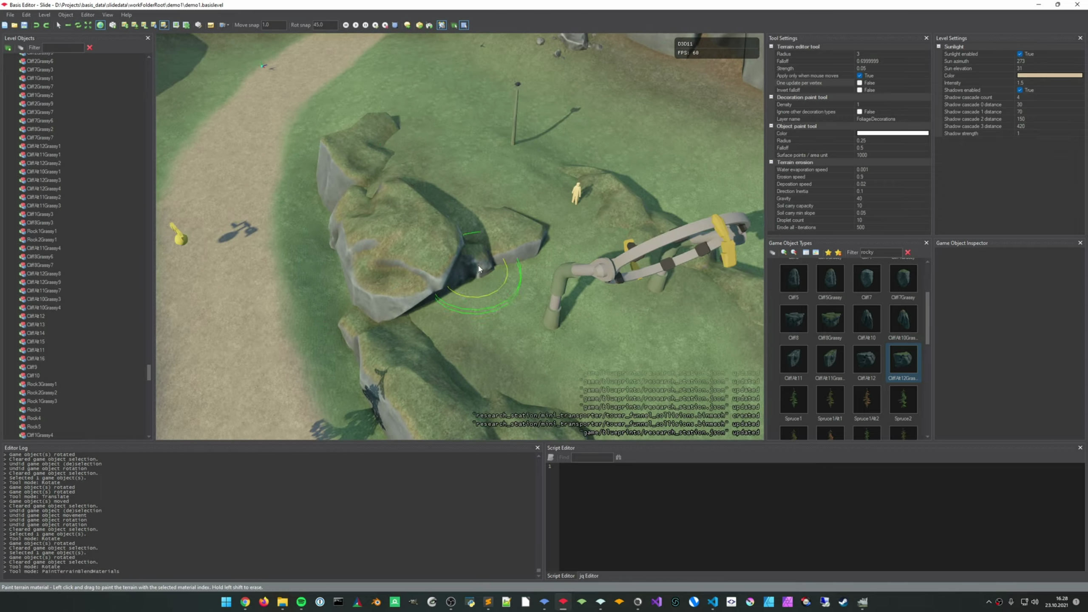
scroll(485, 270, "up", 3)
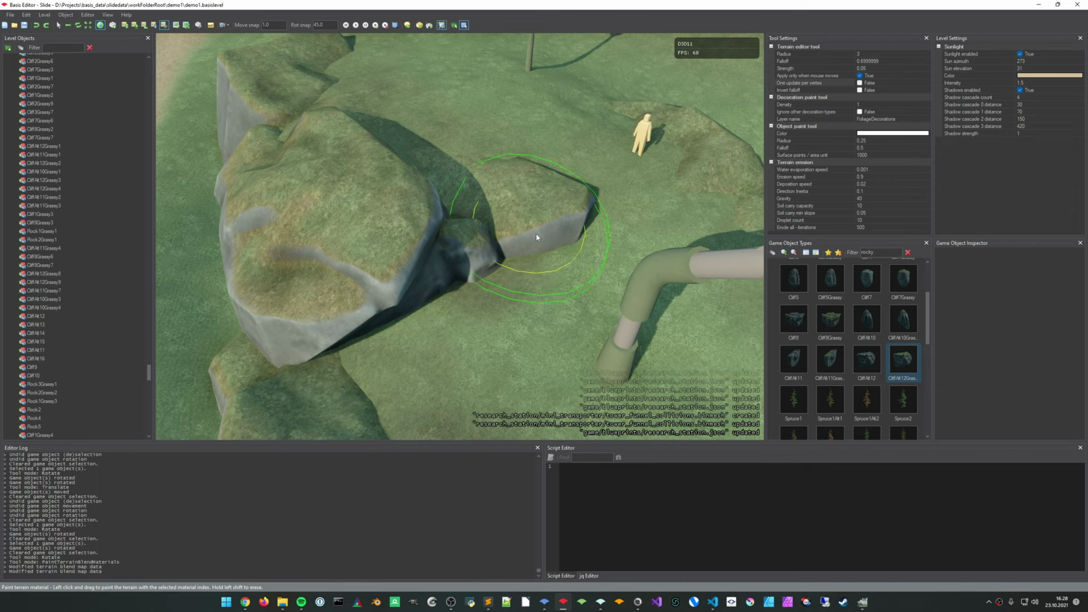
right_click_drag(410, 291, 478, 302)
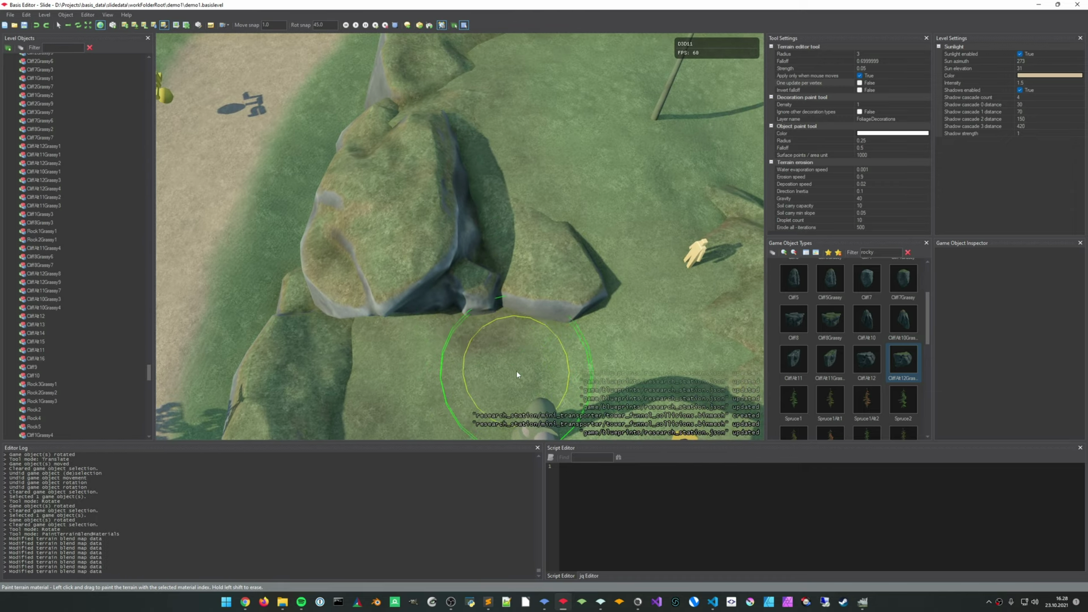
mouse_move(560, 384)
right_mouse_down()
mouse_move(507, 321)
mouse_move(523, 248)
right_mouse_up()
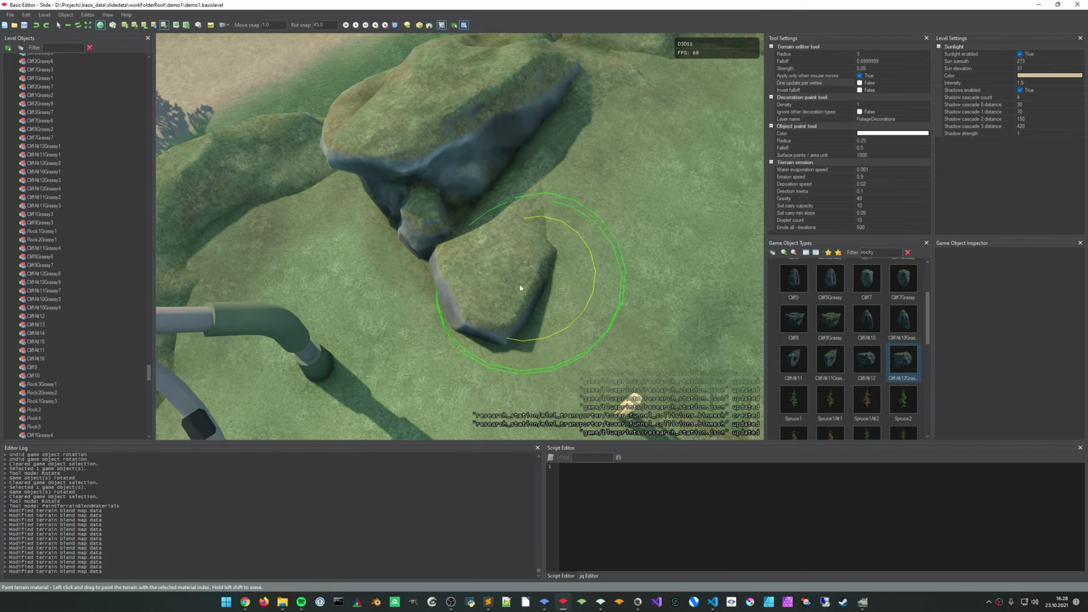
Paint the Grass material around the bases of the neighbouring boulders near the dirt path, using a brush radius of 3
mouse_move(521, 288)
right_mouse_down()
mouse_move(523, 233)
mouse_move(497, 356)
mouse_move(467, 303)
right_mouse_up()
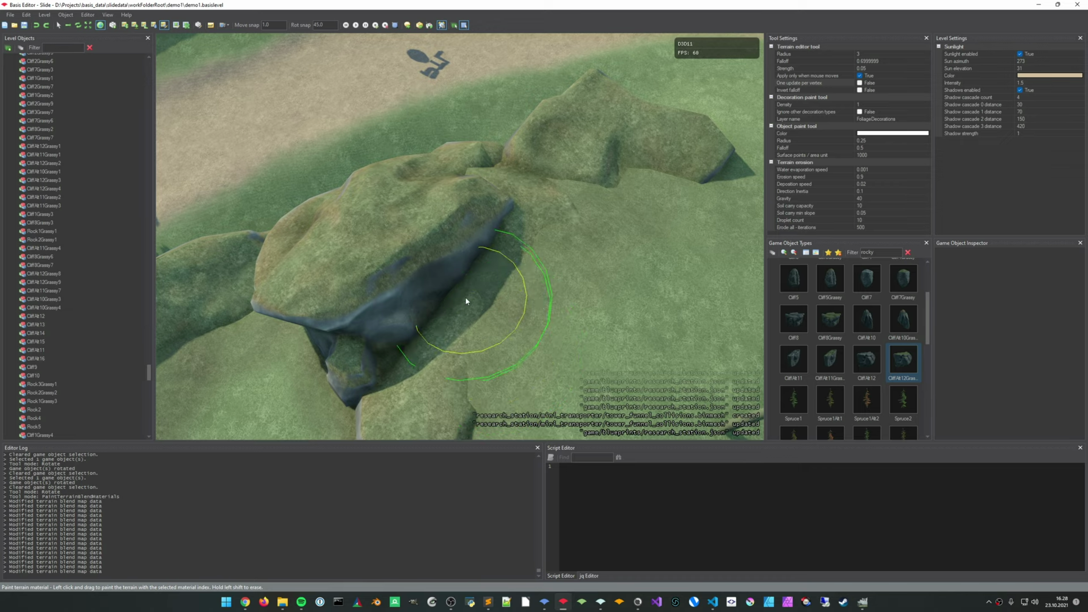
middle_click_drag(590, 231, 446, 286)
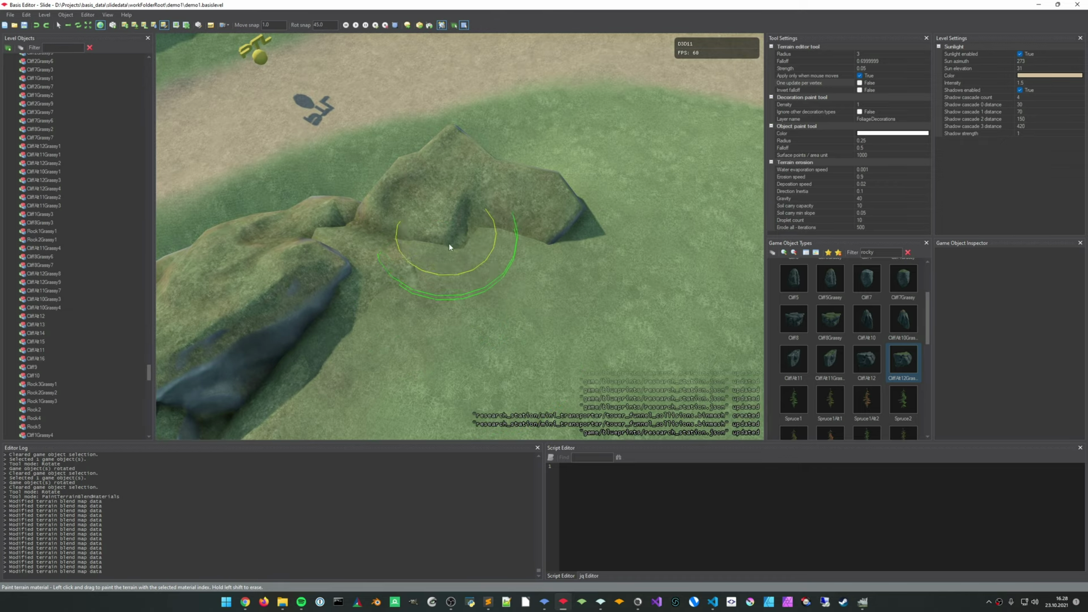
middle_click_drag(590, 253, 483, 216)
left_click_drag(483, 216, 488, 218)
right_click_drag(488, 219, 274, 215)
middle_click_drag(514, 277, 553, 339)
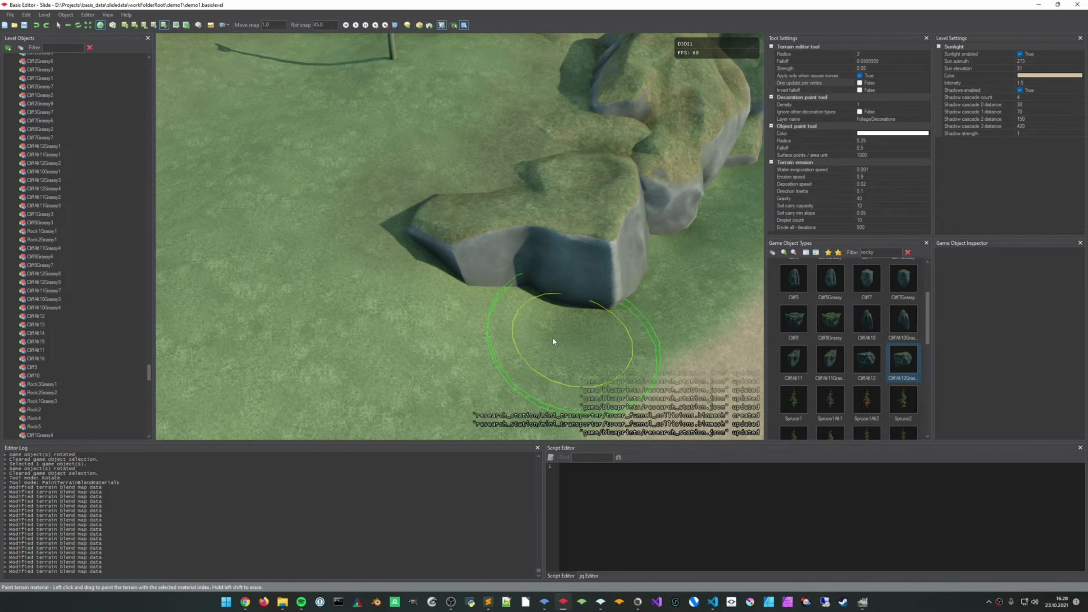
mouse_move(552, 339)
left_mouse_down()
mouse_move(440, 259)
mouse_move(525, 326)
mouse_move(592, 315)
mouse_move(595, 296)
left_mouse_up()
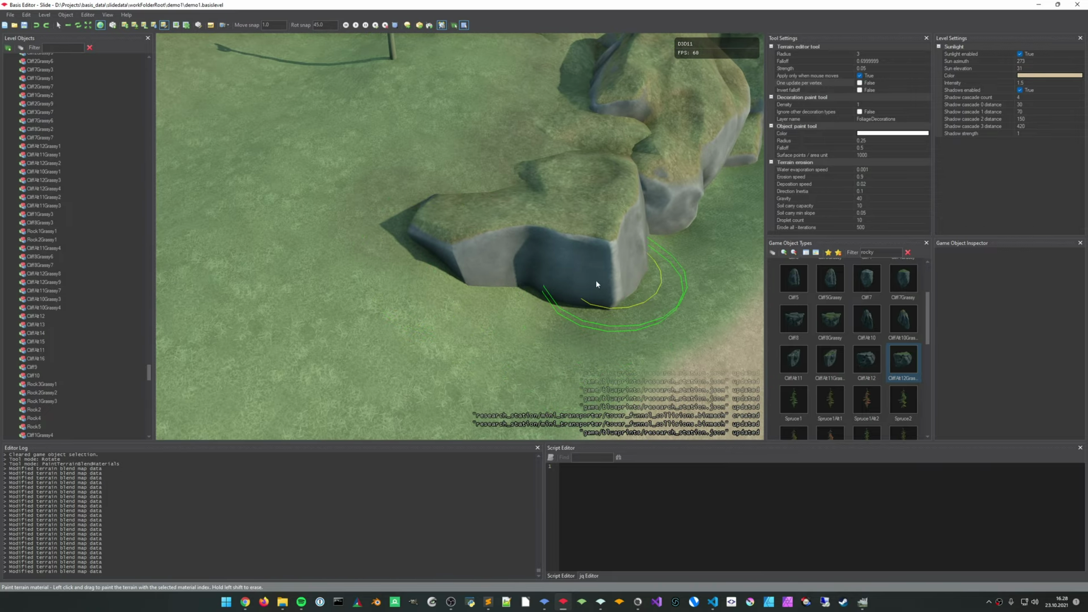
mouse_move(595, 279)
right_mouse_down()
mouse_move(591, 262)
mouse_move(561, 244)
mouse_move(574, 261)
mouse_move(407, 352)
right_mouse_up()
mouse_move(407, 357)
left_mouse_down()
mouse_move(522, 243)
mouse_move(477, 222)
mouse_move(492, 338)
left_mouse_up()
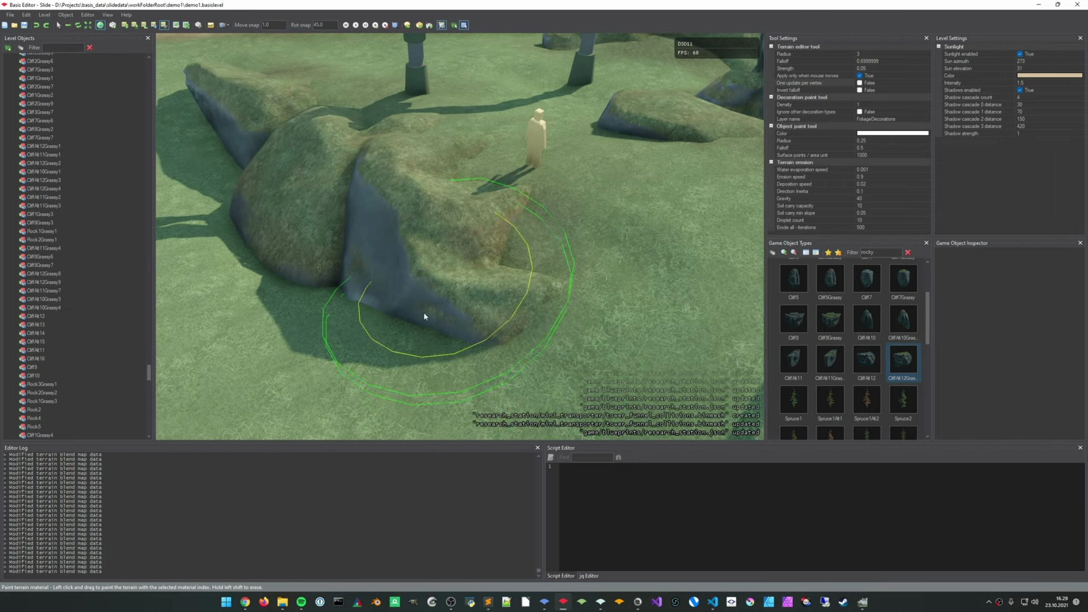
Turn on Terrain1's CPU tessellation preview, inspect how the ground meets the boulders, and turn the preview off again
mouse_move(388, 322)
right_mouse_down()
mouse_move(334, 322)
mouse_move(309, 304)
right_mouse_up()
right_click_drag(483, 341, 522, 389)
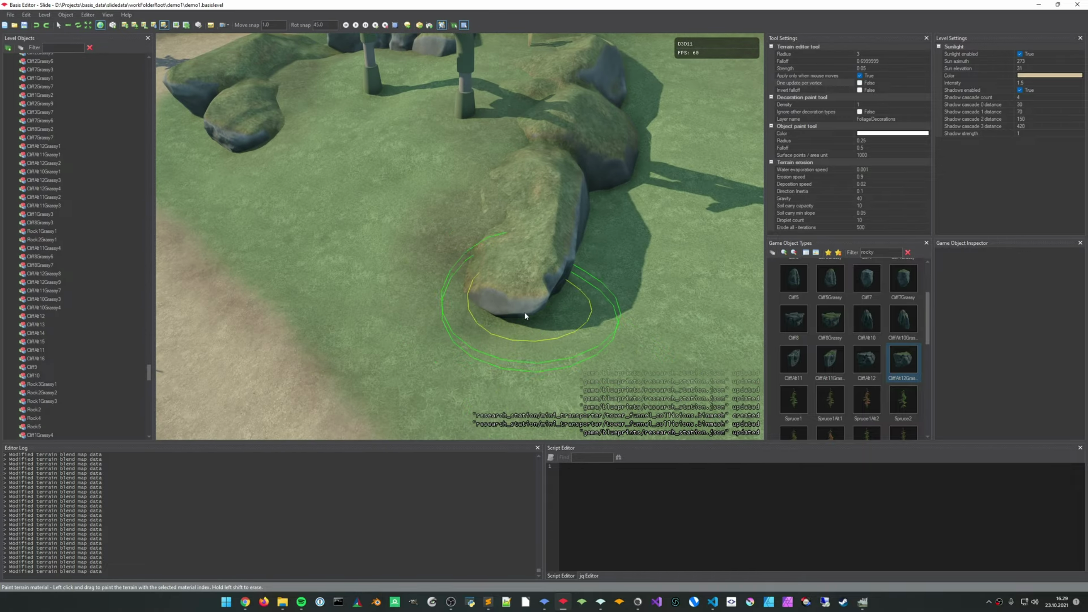
right_click_drag(591, 327, 506, 344)
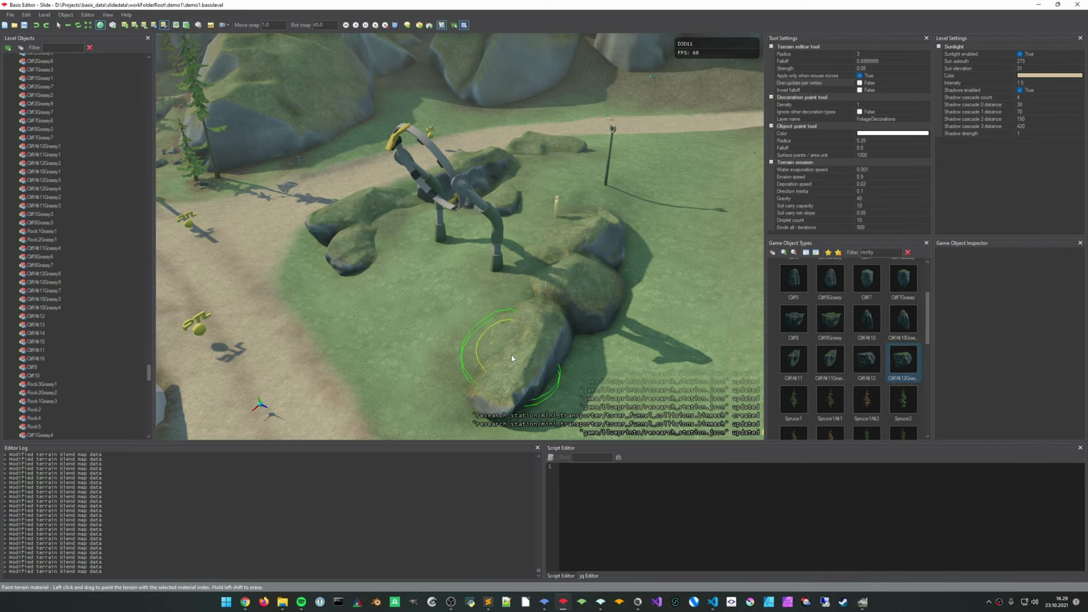
right_click_drag(502, 352, 487, 317)
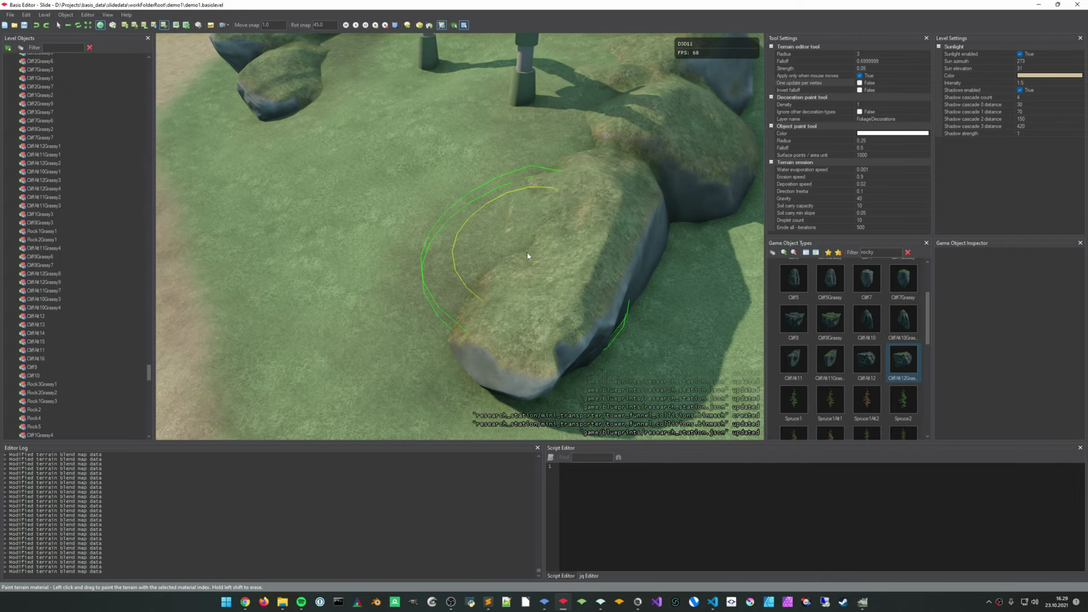
key("1")
left_click(1019, 424)
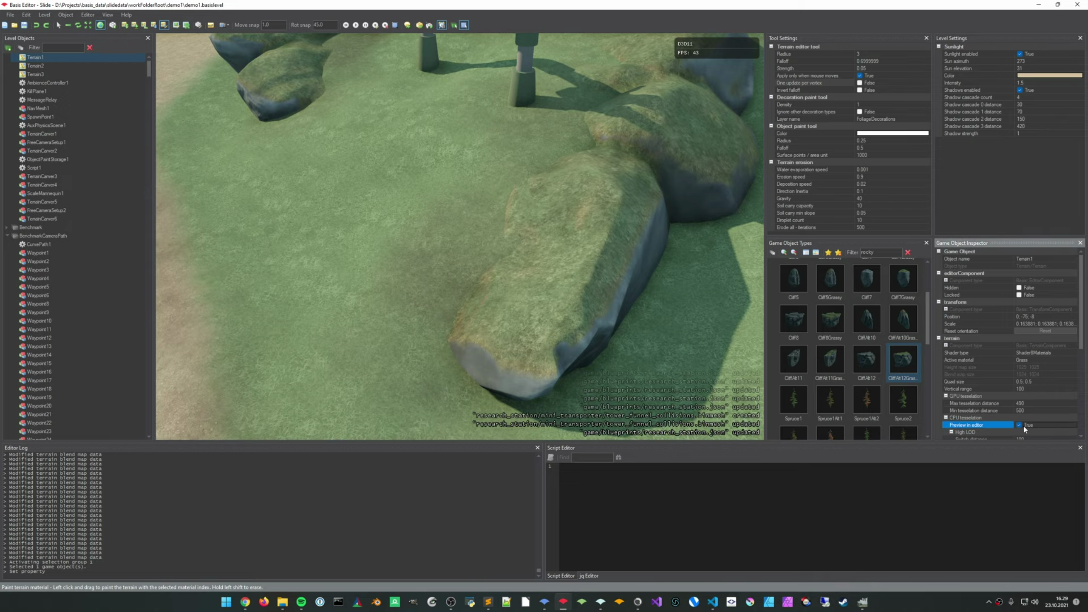
mouse_move(672, 284)
right_mouse_down()
mouse_move(668, 253)
mouse_move(629, 285)
mouse_move(600, 292)
mouse_move(611, 296)
right_mouse_up()
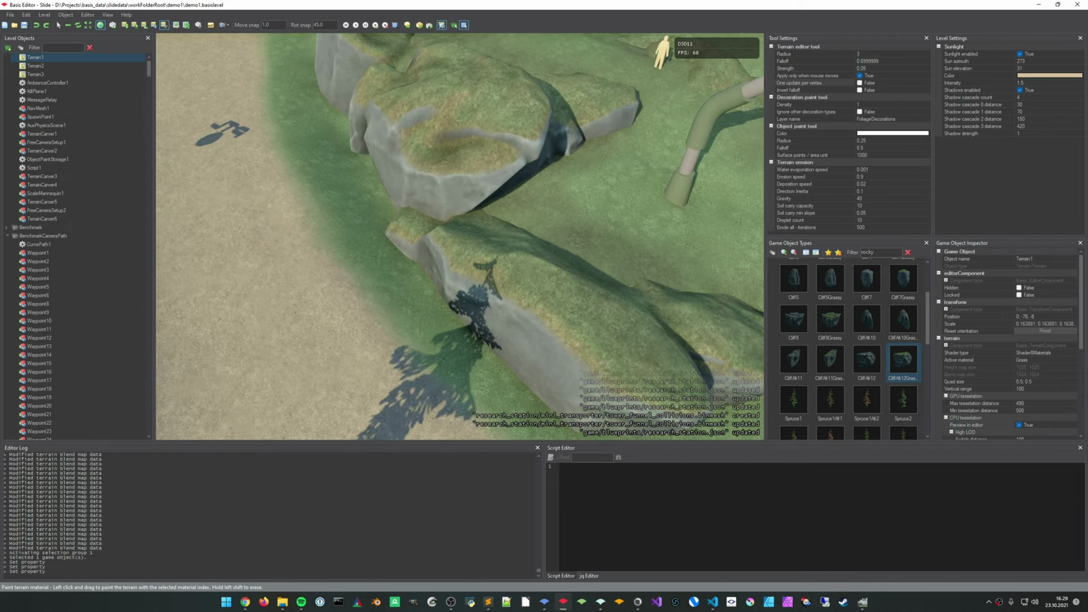
right_click_drag(592, 217, 582, 243)
left_click(1020, 424)
Lower the terrain along the path-side base of the large boulders with a brush radius of 2
right_click_drag(617, 283, 493, 317)
key("F5")
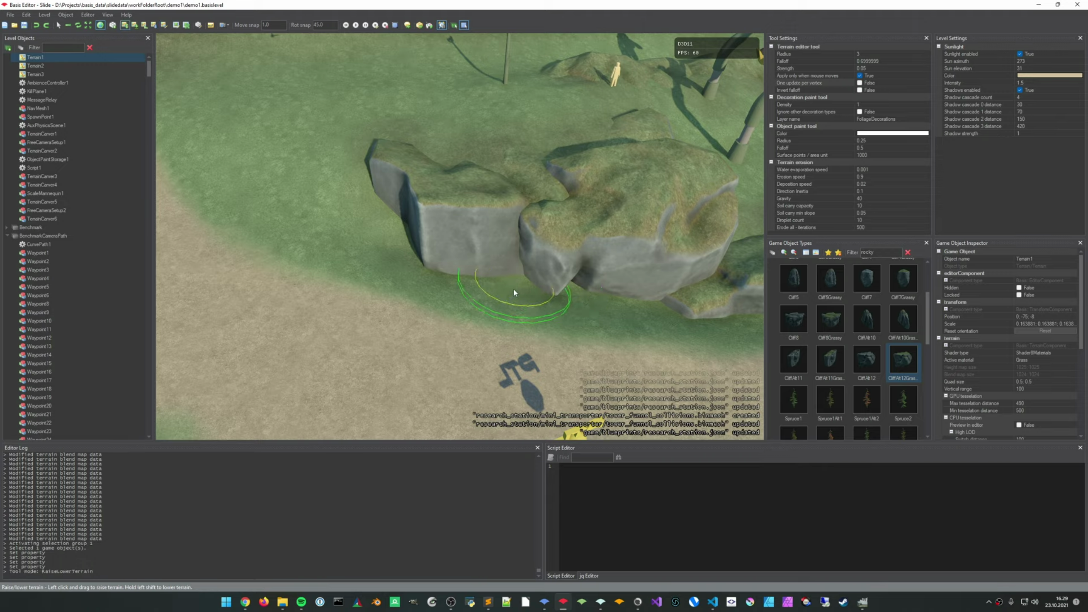
scroll(517, 292, "down", 4)
left_click_drag(491, 279, 516, 265)
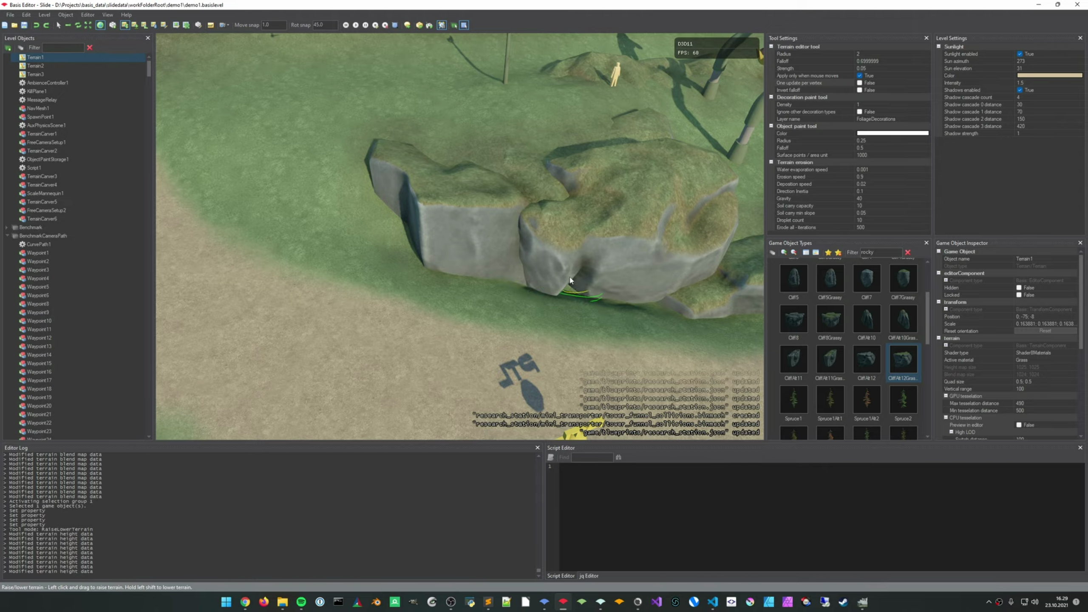
left_click_drag(590, 258, 579, 257)
mouse_move(578, 257)
right_mouse_down()
mouse_move(508, 252)
mouse_move(535, 343)
mouse_move(570, 295)
right_mouse_up()
key("w")
left_click_drag(569, 296, 627, 292)
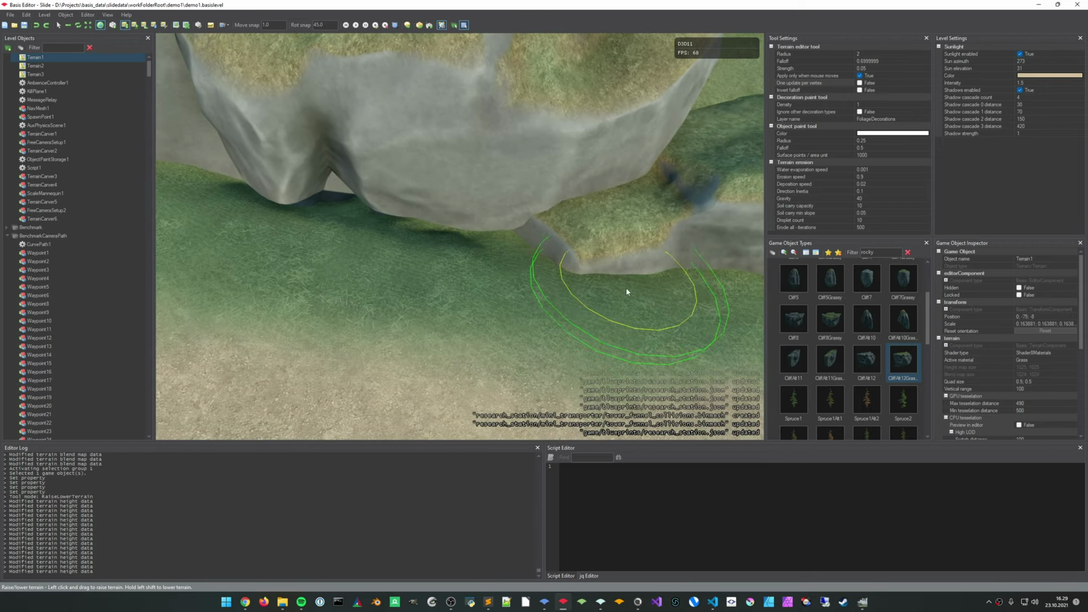
Continue lowering the terrain at the foot of the long low boulder toward the far end of the row
right_click_drag(627, 292, 384, 187)
mouse_move(384, 188)
left_mouse_down()
mouse_move(456, 223)
mouse_move(641, 247)
left_mouse_up()
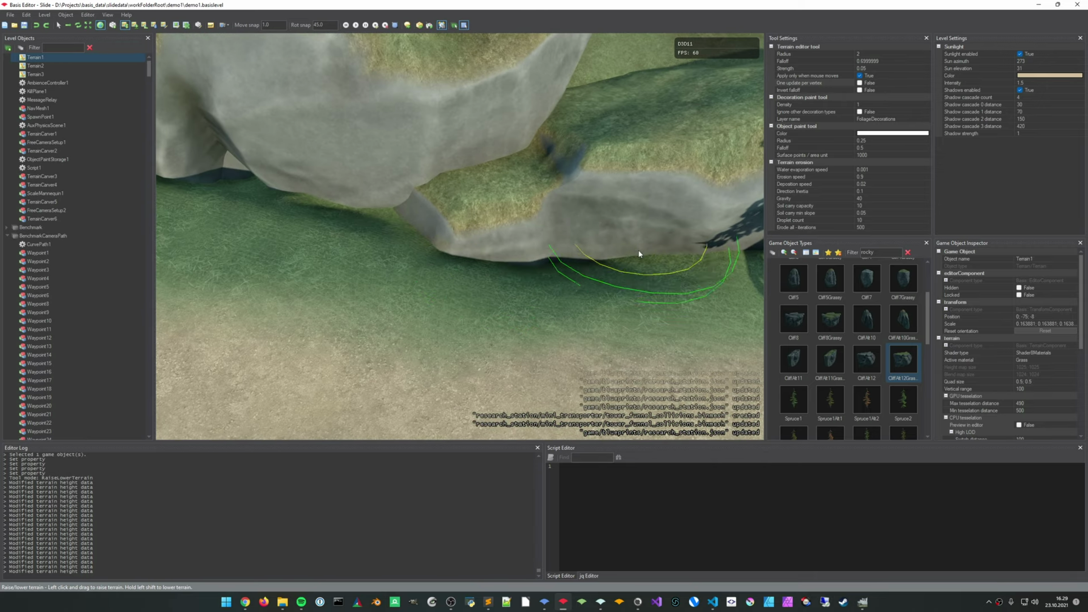
right_click_drag(641, 248, 432, 240)
mouse_move(432, 241)
left_mouse_down()
mouse_move(488, 191)
mouse_move(566, 194)
left_mouse_up()
right_click_drag(567, 194, 459, 192)
mouse_move(459, 191)
left_mouse_down()
mouse_move(393, 209)
mouse_move(565, 197)
left_mouse_up()
right_click_drag(565, 197, 386, 203)
Smooth the terrain at the base where the two end boulders meet, using a brush radius of 2.5
key("s")
mouse_move(471, 283)
right_mouse_down()
mouse_move(453, 259)
mouse_move(480, 267)
right_mouse_up()
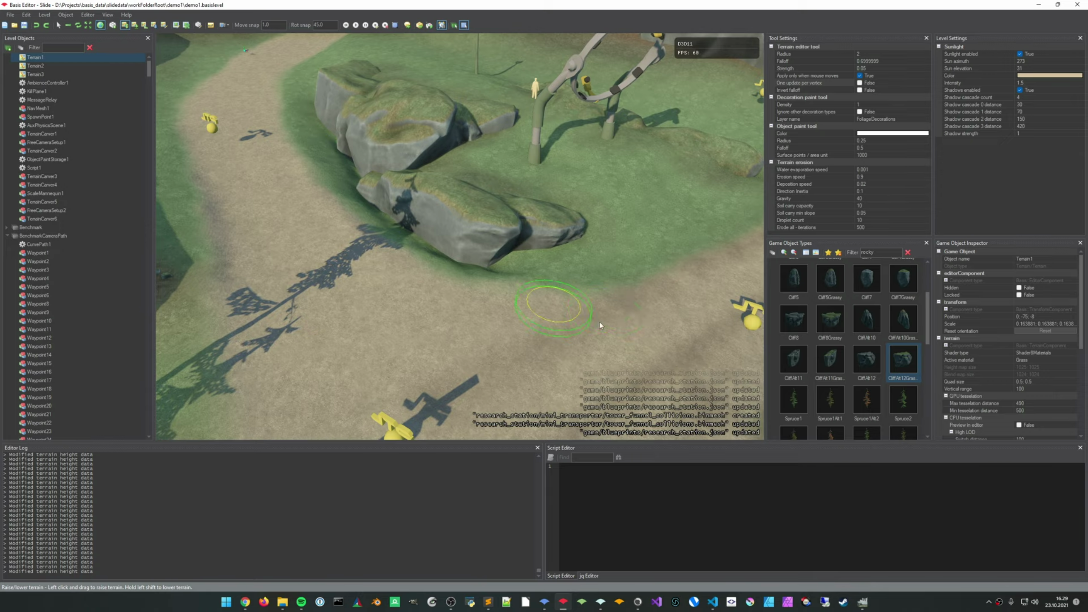
right_click_drag(695, 331, 493, 194)
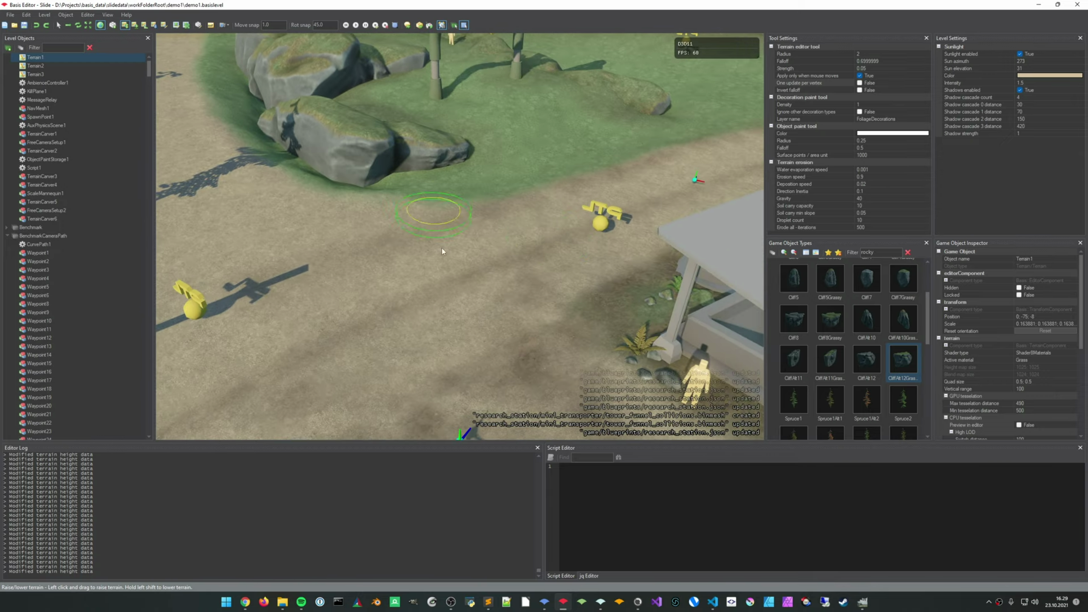
mouse_move(443, 252)
right_mouse_down()
mouse_move(454, 222)
mouse_move(471, 236)
mouse_move(445, 245)
mouse_move(462, 263)
mouse_move(484, 224)
mouse_move(501, 240)
mouse_move(492, 266)
mouse_move(555, 289)
right_mouse_up()
key("s")
key("w")
key("w")
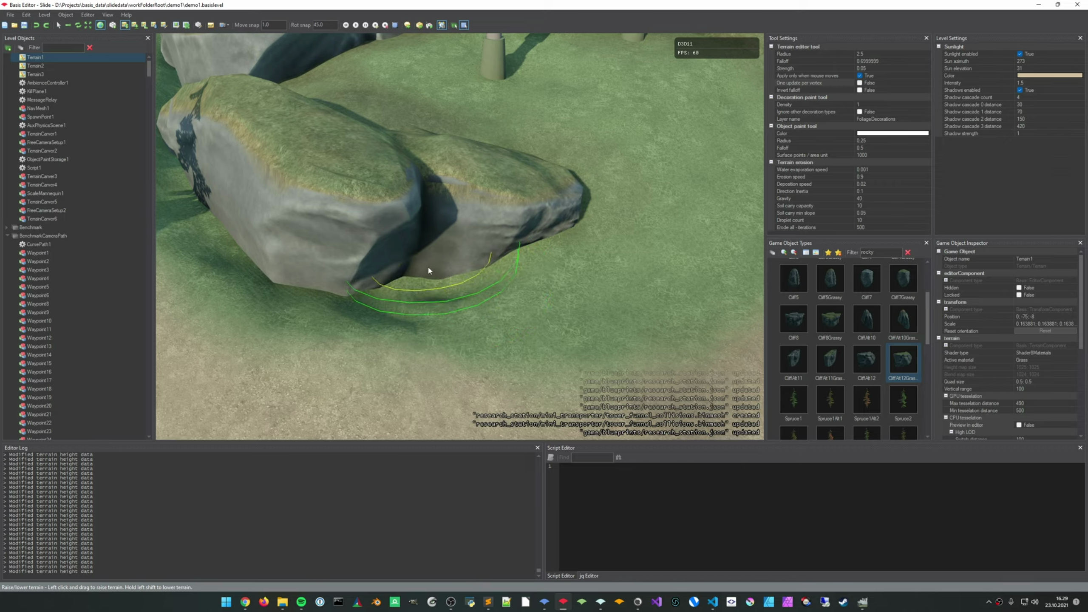
key("3")
mouse_move(469, 308)
left_mouse_down()
mouse_move(461, 318)
mouse_move(431, 304)
left_mouse_up()
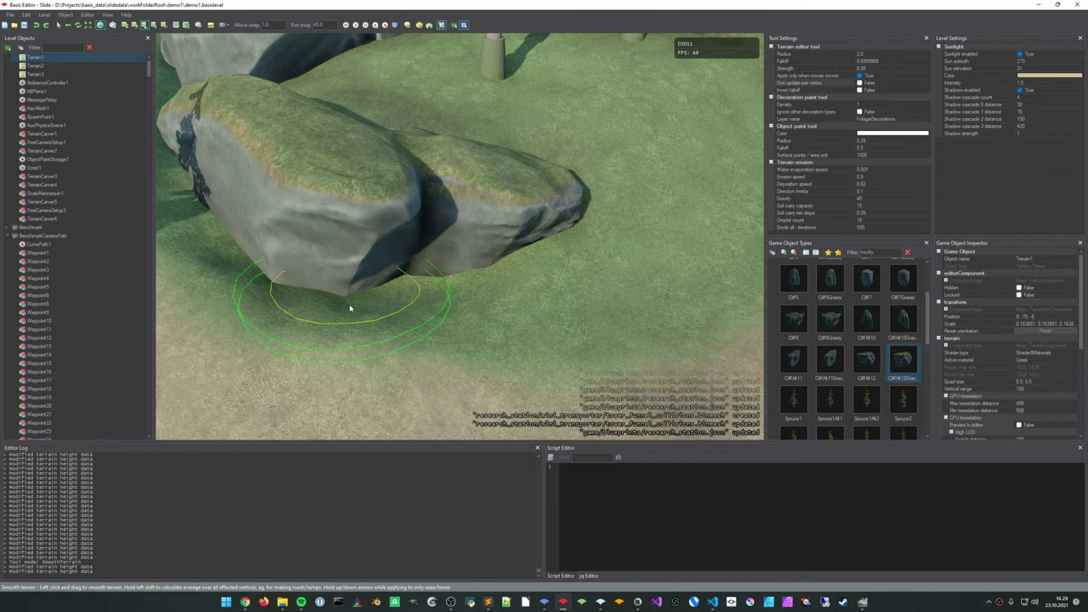
left_click_drag(349, 309, 338, 306)
Smooth the terrain along the rest of the boulder row's path-facing base
right_click_drag(338, 306, 497, 343)
mouse_move(497, 342)
left_mouse_down()
mouse_move(330, 240)
mouse_move(314, 169)
left_mouse_up()
right_click_drag(314, 169, 432, 343)
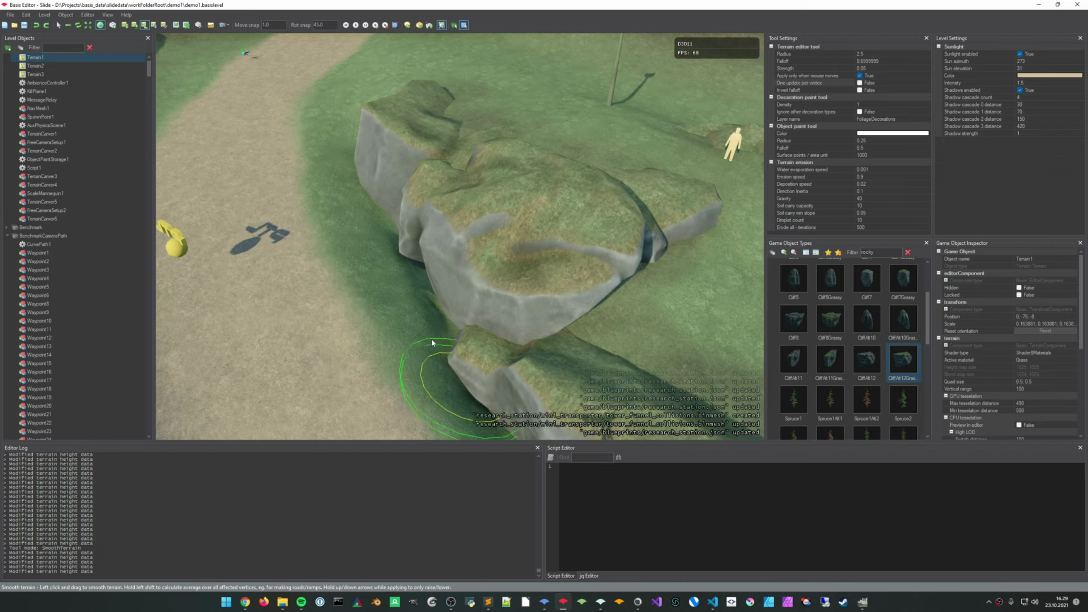
left_click_drag(367, 231, 349, 195)
right_click_drag(349, 195, 553, 395)
mouse_move(552, 394)
left_mouse_down()
mouse_move(472, 272)
mouse_move(497, 317)
left_mouse_up()
Adjust the terrain height on the grass around the flat-topped end boulder with the raise/lower brush at radius 2
mouse_move(497, 316)
right_mouse_down()
mouse_move(364, 300)
mouse_move(532, 364)
right_mouse_up()
key("1")
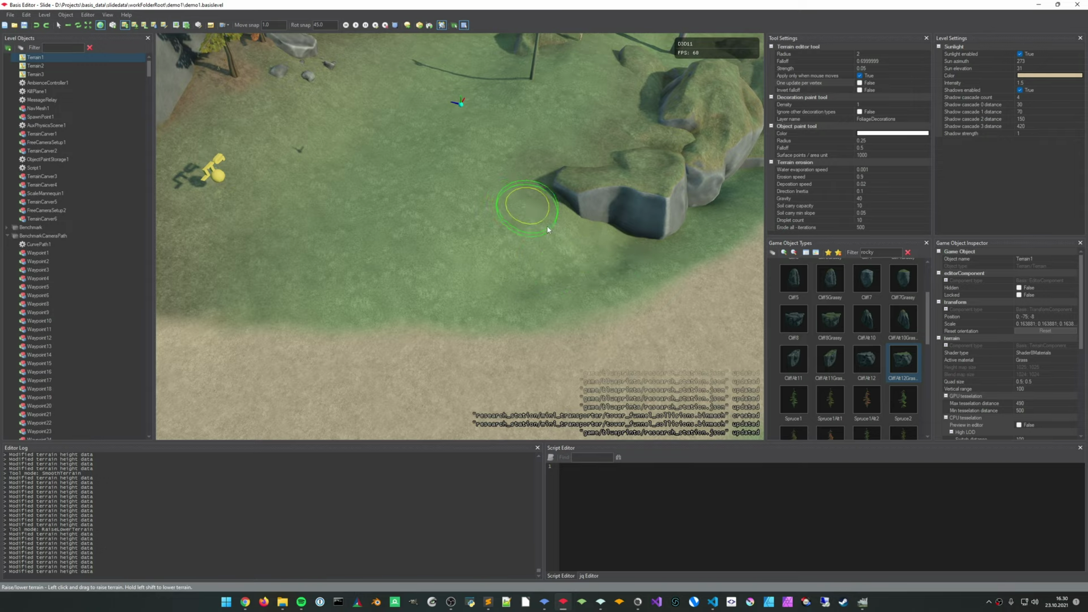
key("Escape")
mouse_move(546, 311)
right_mouse_down()
mouse_move(529, 283)
mouse_move(521, 206)
mouse_move(578, 227)
mouse_move(685, 235)
mouse_move(544, 231)
mouse_move(527, 184)
mouse_move(501, 160)
right_mouse_up()
right_click_drag(528, 248, 338, 320)
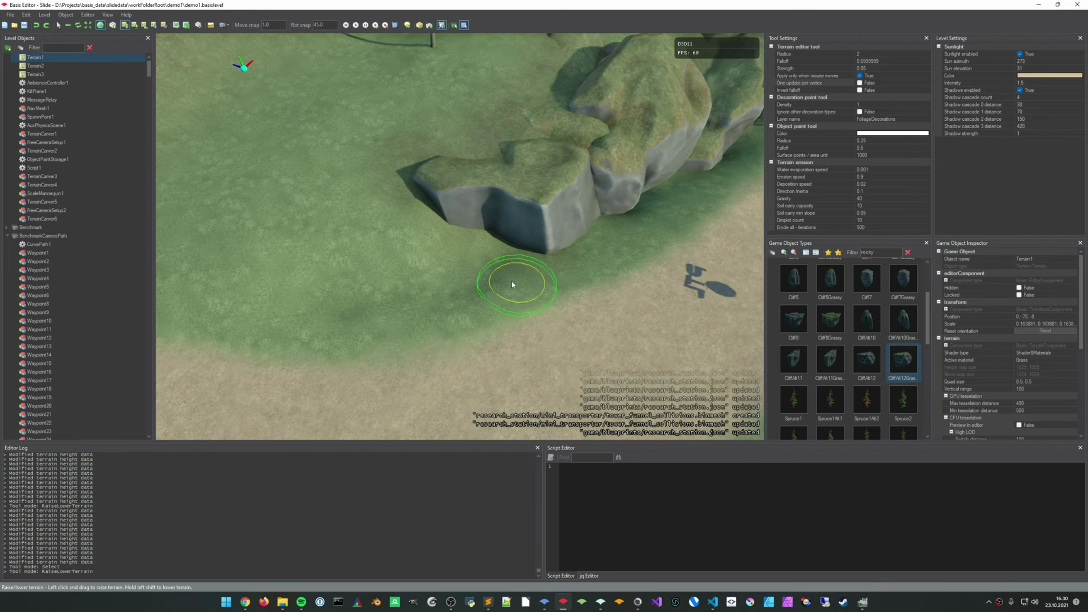
Smooth the grassy slope between the flat-topped end boulder and the dirt path with a brush radius of 2
key("7")
left_click_drag(512, 270, 508, 270)
left_click_drag(509, 271, 504, 269)
middle_click_drag(492, 270, 538, 266)
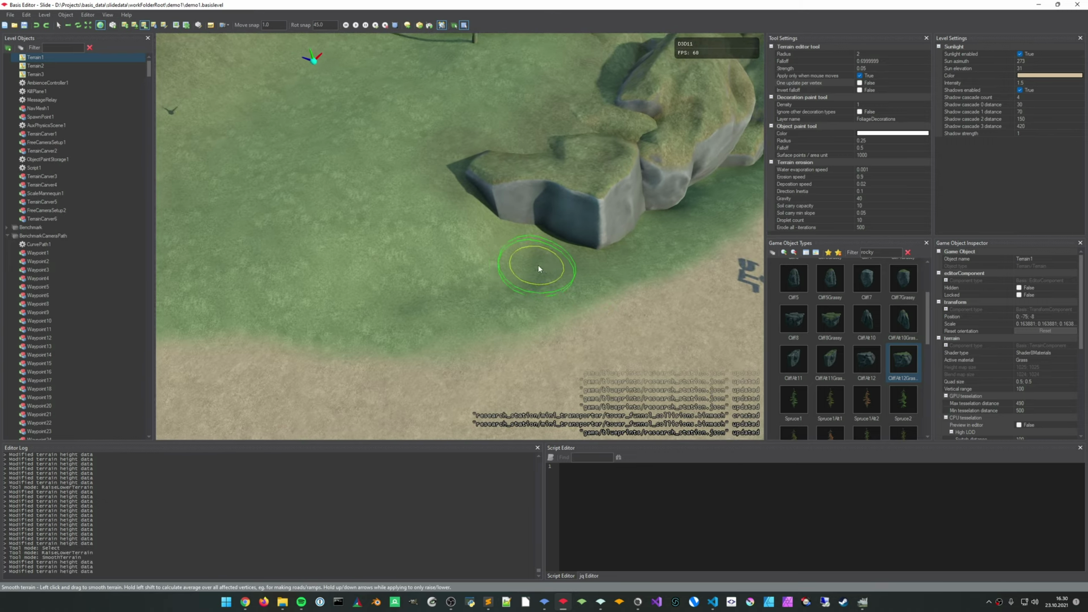
right_click_drag(539, 268, 520, 278)
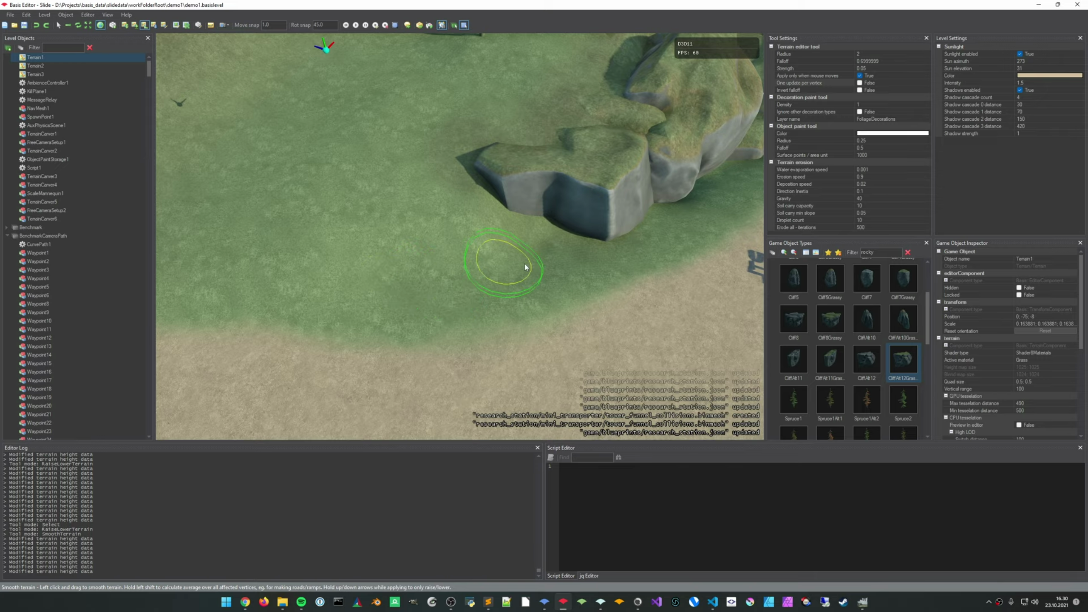
middle_click_drag(533, 257, 522, 284)
Lower the terrain tightly along the foot of the flat-topped end boulder with a brush radius of 1.5
mouse_move(522, 285)
right_mouse_down()
mouse_move(512, 291)
mouse_move(547, 292)
right_mouse_up()
key("1")
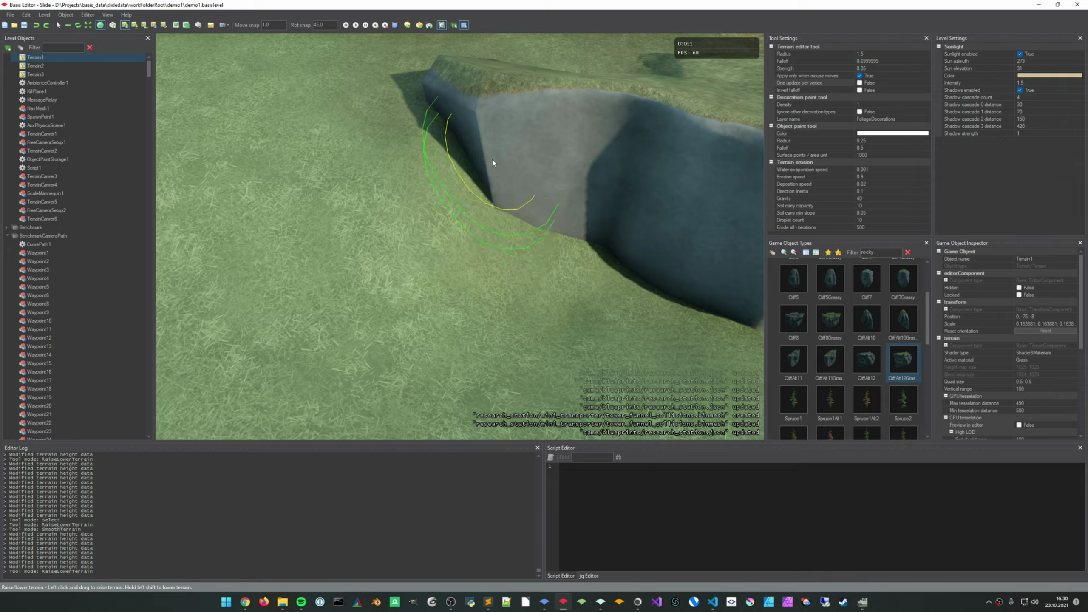
mouse_move(493, 163)
left_mouse_down()
mouse_move(565, 196)
mouse_move(563, 223)
mouse_move(619, 235)
left_mouse_up()
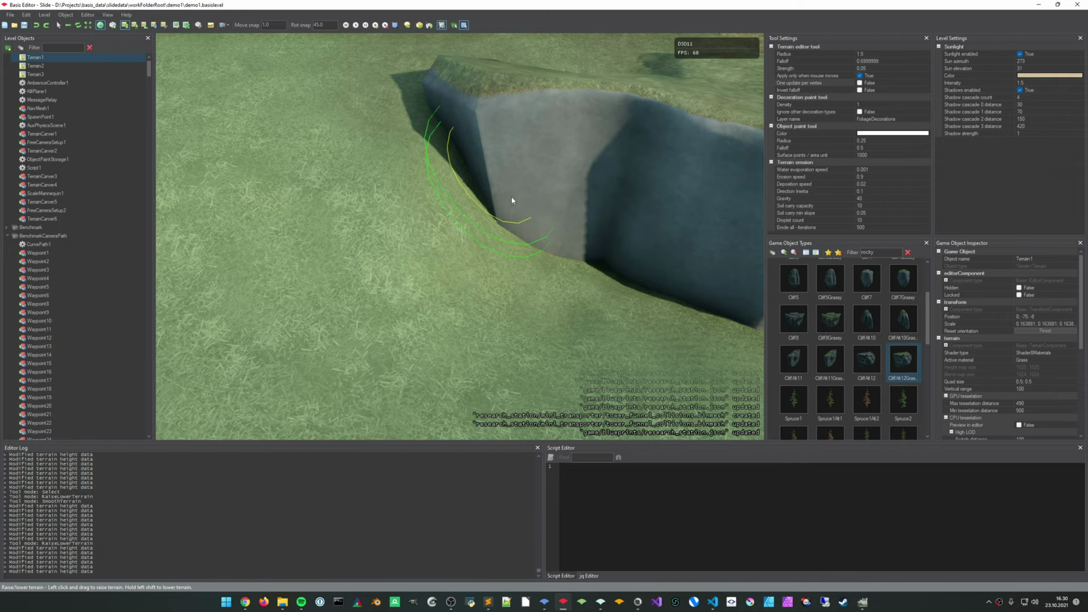
left_click_drag(511, 197, 586, 262)
mouse_move(587, 261)
left_mouse_down()
mouse_move(524, 278)
mouse_move(673, 309)
mouse_move(653, 321)
left_mouse_up()
mouse_move(653, 320)
right_mouse_down()
mouse_move(668, 329)
mouse_move(486, 240)
right_mouse_up()
left_click(486, 240)
left_click_drag(486, 240, 527, 248)
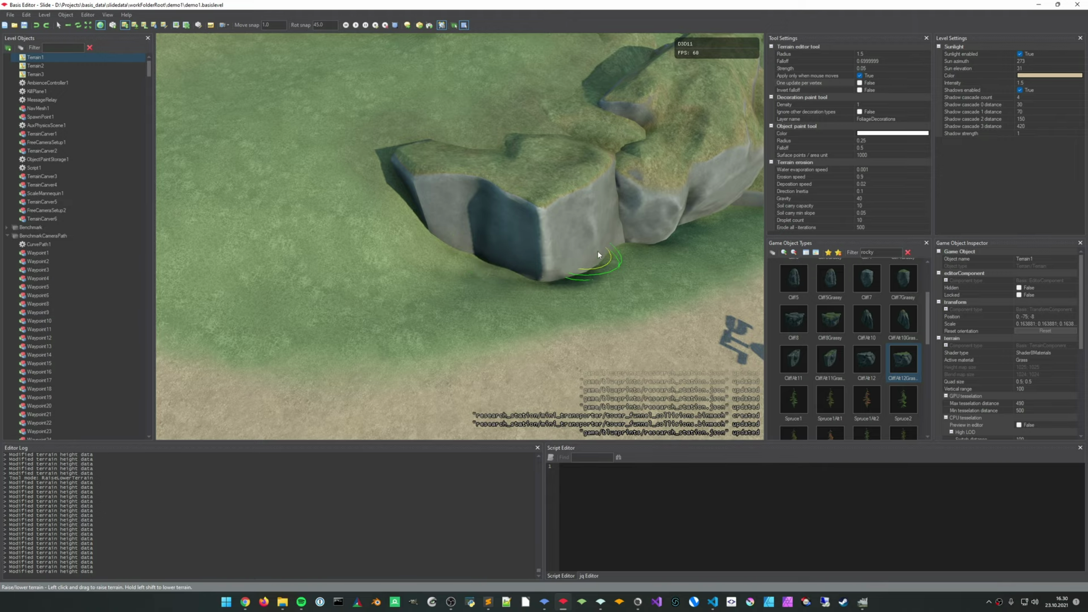
left_click_drag(504, 266, 505, 267)
Smooth the lowered ground in front of the end boulder and its neighbour with a brush radius of 2
right_click_drag(505, 268, 526, 281)
key("3")
scroll(523, 218, "up", 1)
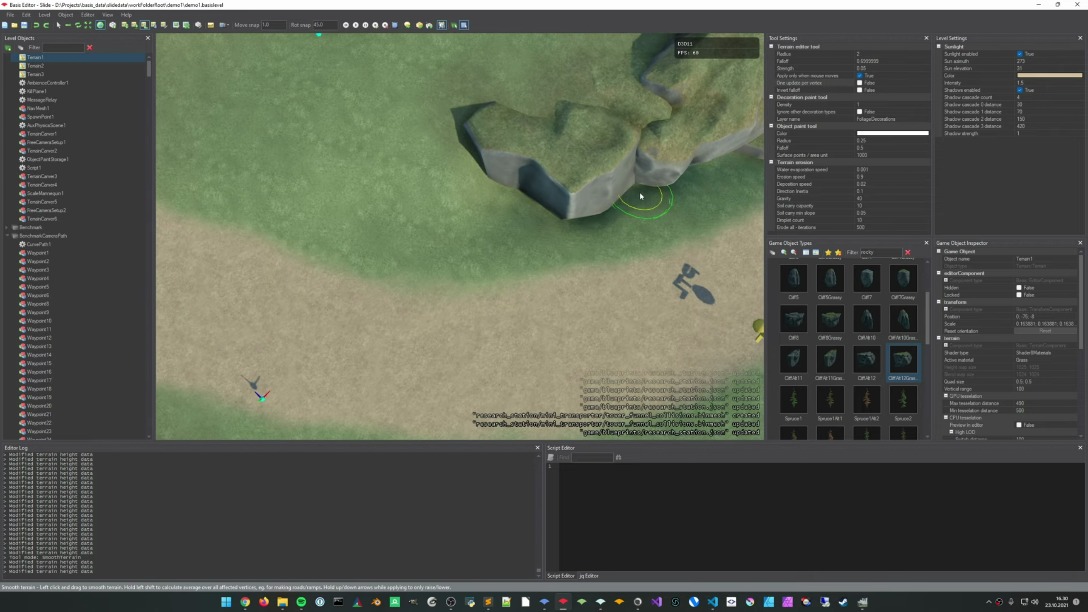
mouse_move(491, 224)
right_mouse_down()
mouse_move(489, 193)
mouse_move(505, 178)
mouse_move(535, 188)
mouse_move(533, 210)
mouse_move(496, 216)
mouse_move(510, 240)
mouse_move(517, 216)
mouse_move(489, 223)
right_mouse_up()
left_click_drag(471, 195, 482, 201)
key("d")
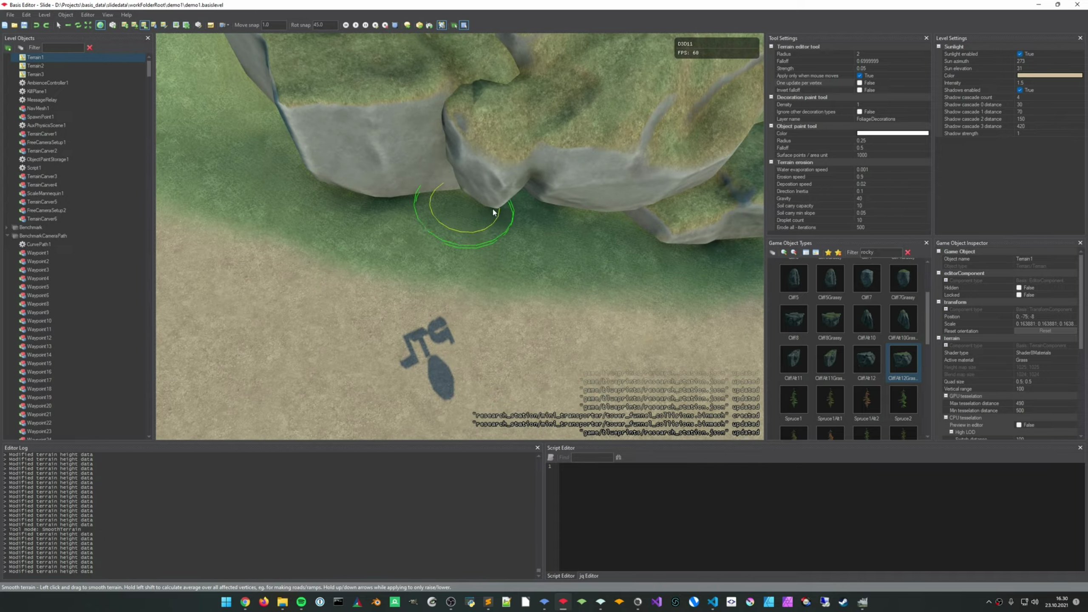
Try changing the terrain height on the inner side of the flat-topped end boulder, and undo the change
mouse_move(584, 241)
right_mouse_down()
mouse_move(505, 206)
mouse_move(522, 173)
mouse_move(495, 227)
mouse_move(438, 275)
right_mouse_up()
key("s")
key("w")
key("1")
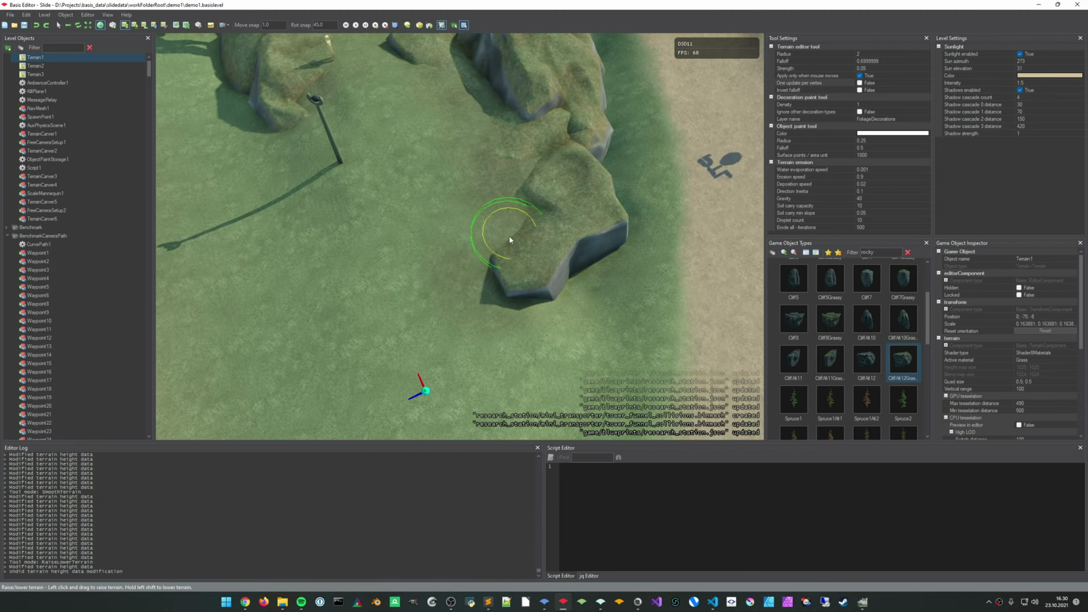
Paint the Grass material over the brownish ground on the inner side of the flat-topped end boulder
key("5")
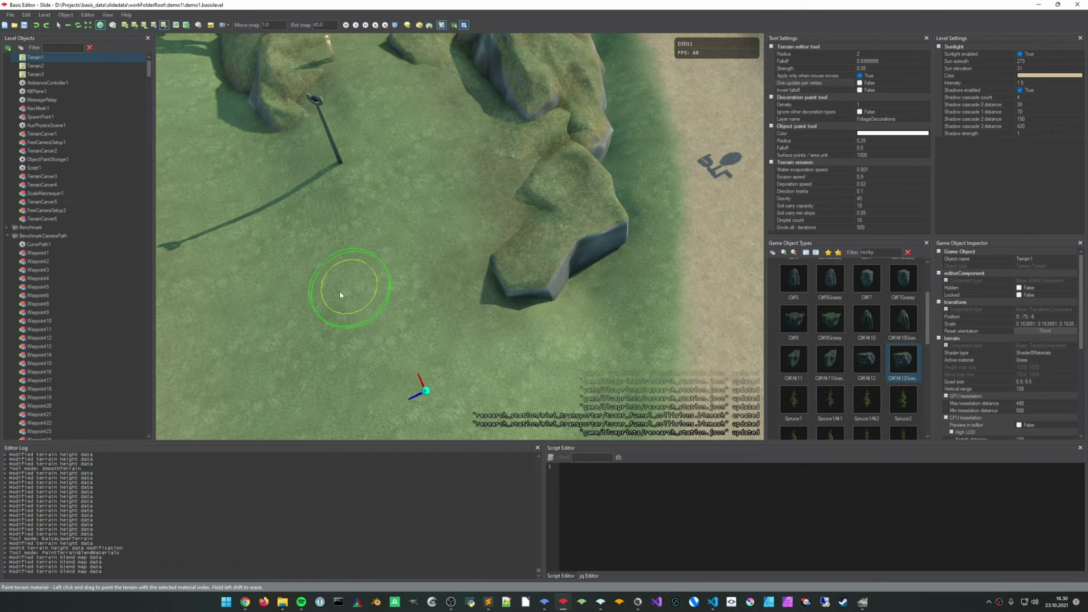
key("s")
mouse_move(340, 292)
right_mouse_down()
mouse_move(336, 206)
mouse_move(126, 219)
mouse_move(161, 238)
right_mouse_up()
key("w")
key("d")
key("d")
key("w")
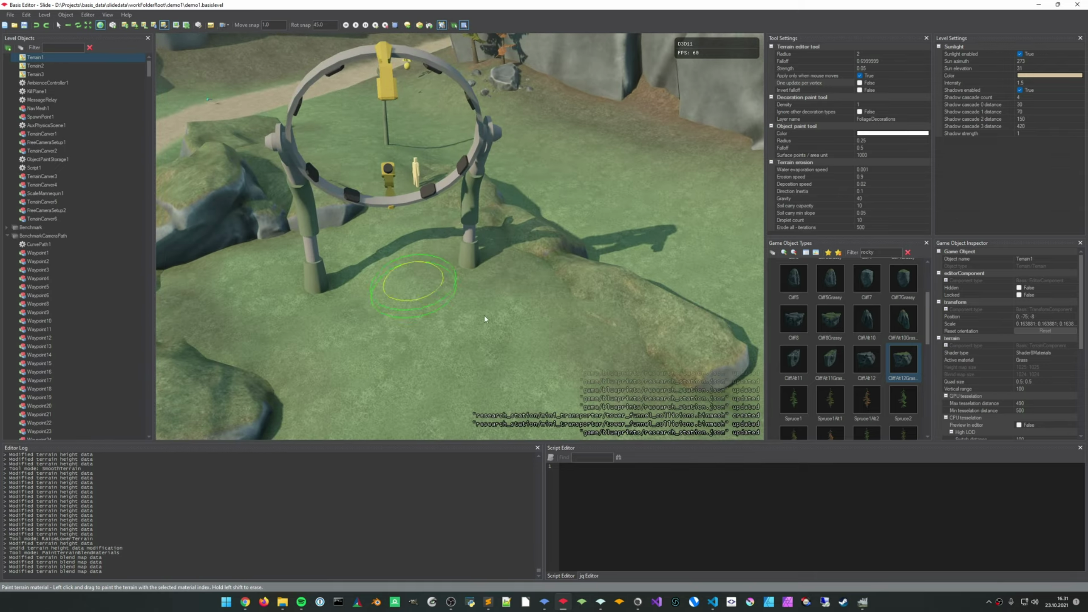
Raise the terrain against the grassy boulders beside the ring structure's support leg, using a brush radius of 1.5
right_click_drag(467, 315, 492, 326)
key("s")
key("w")
mouse_move(439, 274)
right_mouse_down()
mouse_move(433, 295)
mouse_move(459, 275)
mouse_move(484, 278)
right_mouse_up()
mouse_move(377, 221)
right_mouse_down()
mouse_move(493, 299)
mouse_move(484, 193)
mouse_move(486, 212)
right_mouse_up()
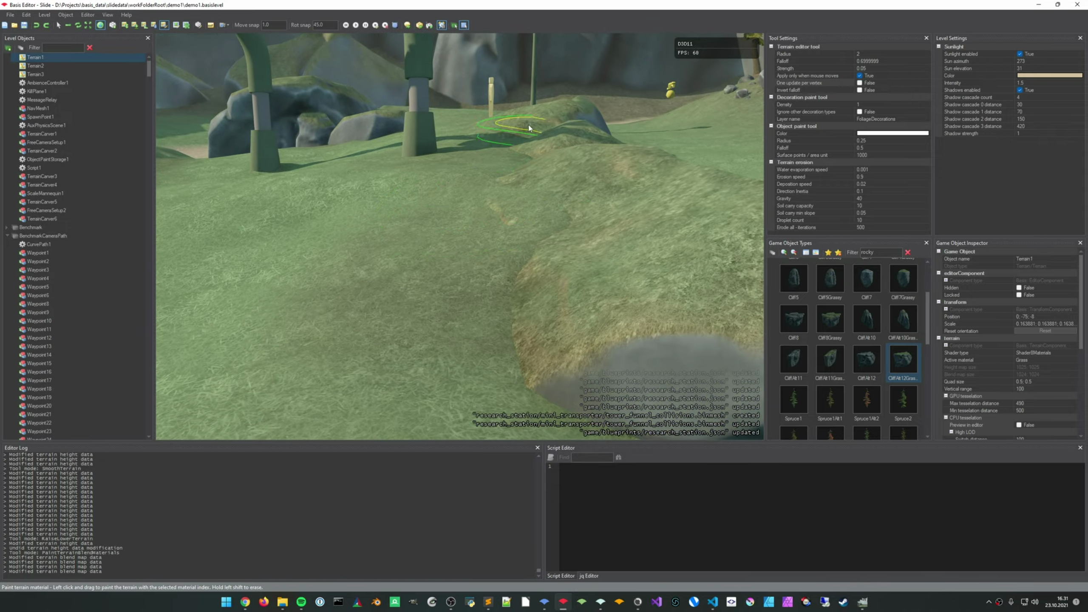
mouse_move(610, 286)
right_mouse_down()
mouse_move(599, 347)
mouse_move(589, 240)
right_mouse_up()
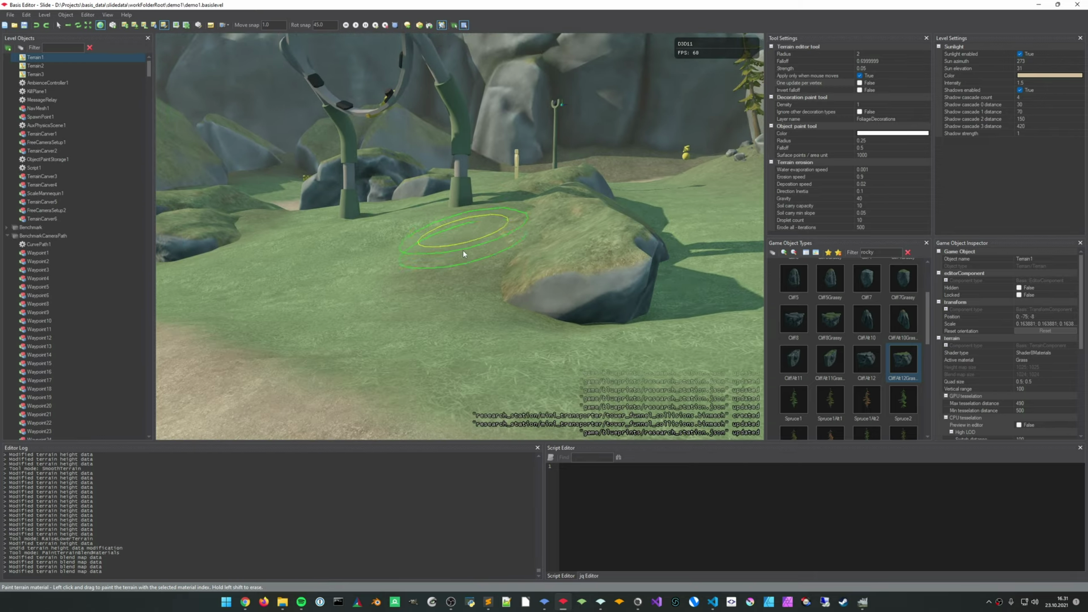
mouse_move(464, 251)
right_mouse_down()
mouse_move(528, 274)
mouse_move(558, 236)
right_mouse_up()
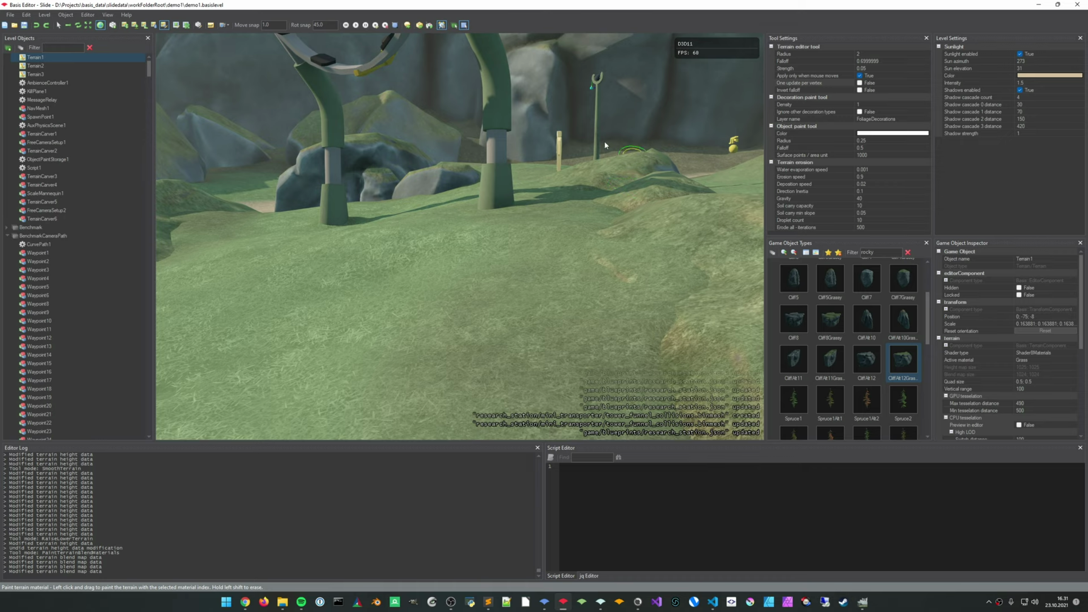
mouse_move(588, 295)
right_mouse_down()
mouse_move(569, 293)
mouse_move(583, 267)
right_mouse_up()
scroll(585, 266, "down", 1)
key("1")
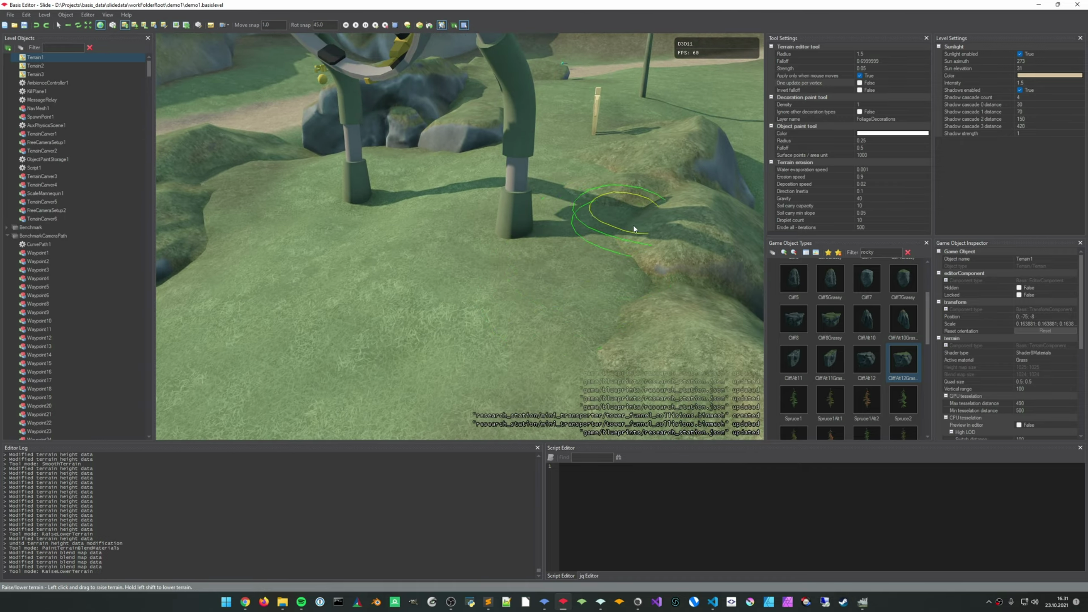
left_click_drag(623, 223, 643, 204)
mouse_move(643, 204)
right_mouse_down()
mouse_move(585, 282)
mouse_move(632, 281)
mouse_move(471, 227)
mouse_move(560, 236)
mouse_move(599, 257)
right_mouse_up()
mouse_move(599, 257)
left_mouse_down()
mouse_move(634, 304)
mouse_move(641, 351)
left_mouse_up()
Smooth the newly raised terrain beside the grassy boulders
mouse_move(640, 346)
right_mouse_down()
mouse_move(641, 202)
mouse_move(561, 220)
mouse_move(641, 232)
mouse_move(637, 223)
right_mouse_up()
key("3")
mouse_move(643, 219)
left_mouse_down()
mouse_move(654, 221)
mouse_move(639, 204)
mouse_move(629, 214)
left_mouse_up()
Raise the ground behind the boulders between the support leg and the mannequin, using a brush radius of 2
scroll(625, 225, "up", 1)
right_click_drag(625, 225, 623, 257)
key("1")
left_click(629, 209)
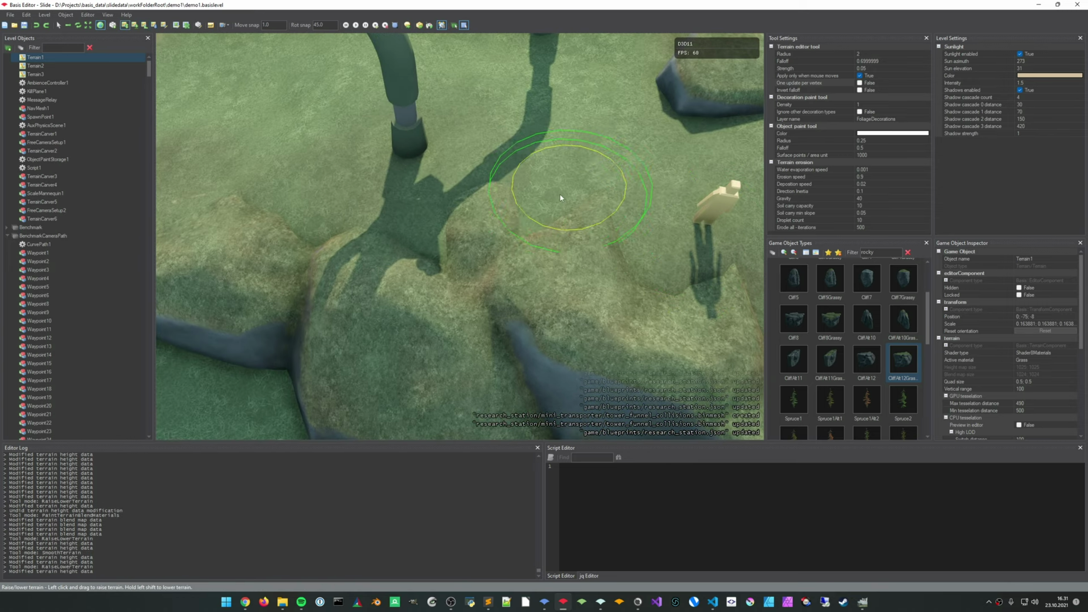
left_click_drag(560, 198, 518, 200)
right_click_drag(518, 201, 727, 191)
mouse_move(642, 199)
left_mouse_down()
mouse_move(626, 208)
mouse_move(670, 249)
left_mouse_up()
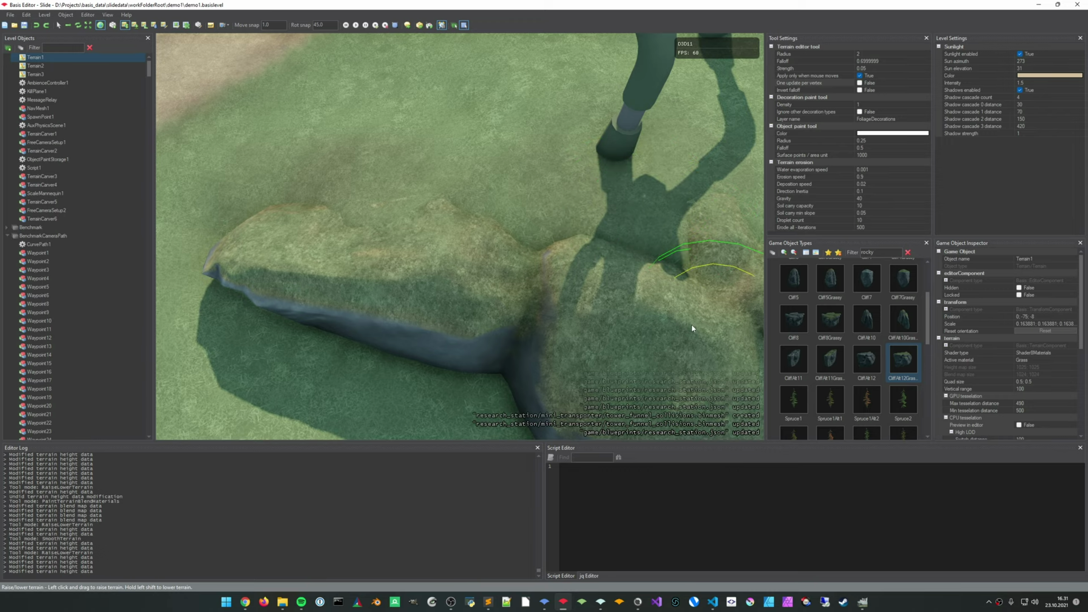
Raise the terrain along the back edge of the middle boulder and the long grassy rock next to it
right_click_drag(696, 329, 654, 312)
mouse_move(619, 312)
left_mouse_down()
mouse_move(647, 343)
mouse_move(630, 330)
left_mouse_up()
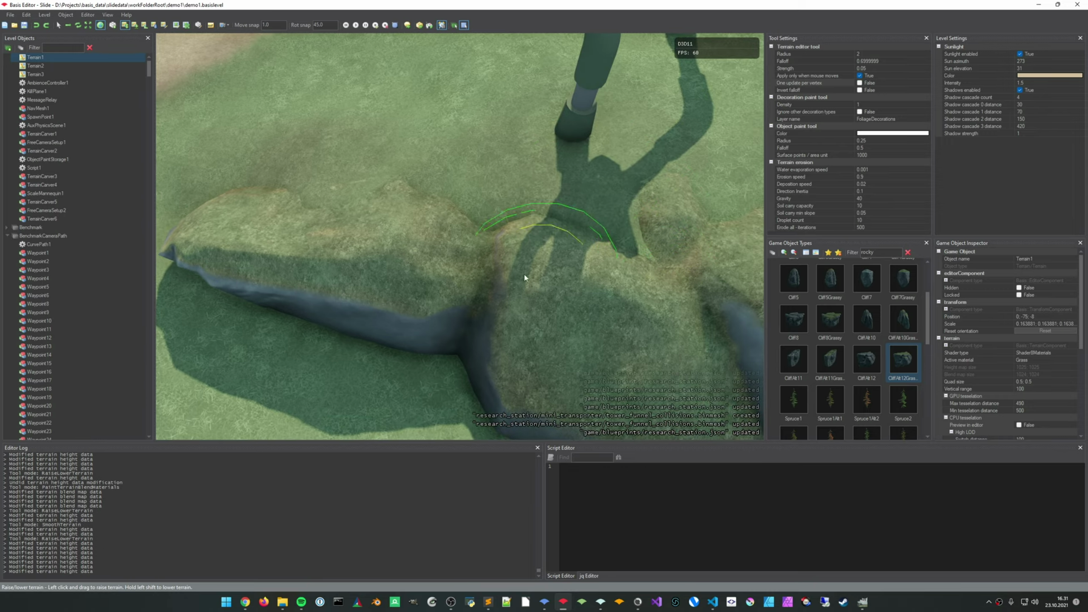
mouse_move(396, 257)
left_mouse_down()
mouse_move(403, 240)
mouse_move(373, 229)
left_mouse_up()
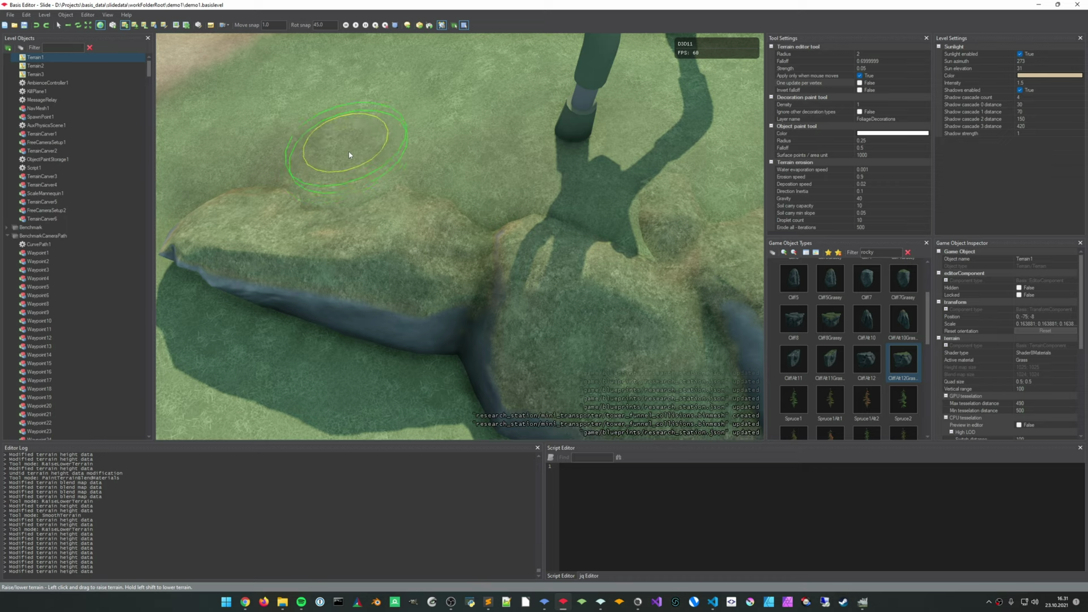
left_click(349, 154)
right_click_drag(498, 170, 491, 167)
Smooth the terrain along the back edge of the grassy boulders, from the long rock to the mannequin's side
key("3")
left_click_drag(364, 171, 309, 171)
right_click_drag(522, 170, 513, 171)
left_click_drag(514, 171, 486, 148)
right_click_drag(621, 156, 566, 174)
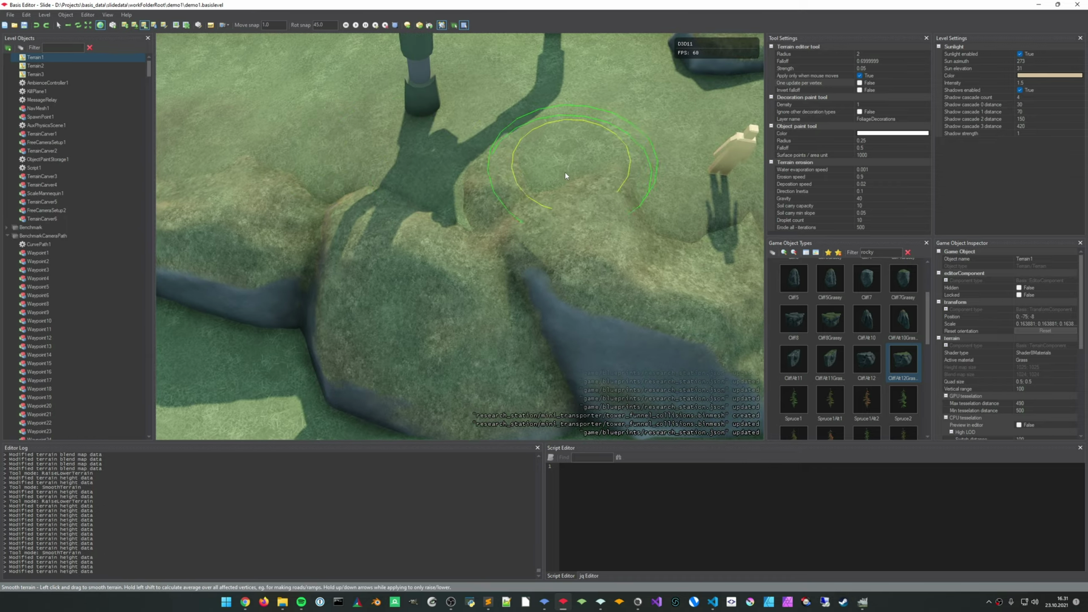
left_click_drag(566, 173, 588, 162)
right_click_drag(642, 167, 492, 161)
left_click_drag(492, 161, 553, 206)
left_click_drag(595, 236, 653, 296)
Select the grassy cliff at the end of the boulder row near the mannequin and activate its layer, ApproachCliffs
key("s")
mouse_move(653, 296)
right_mouse_down()
mouse_move(685, 249)
mouse_move(668, 240)
mouse_move(675, 304)
mouse_move(702, 300)
right_mouse_up()
key("w")
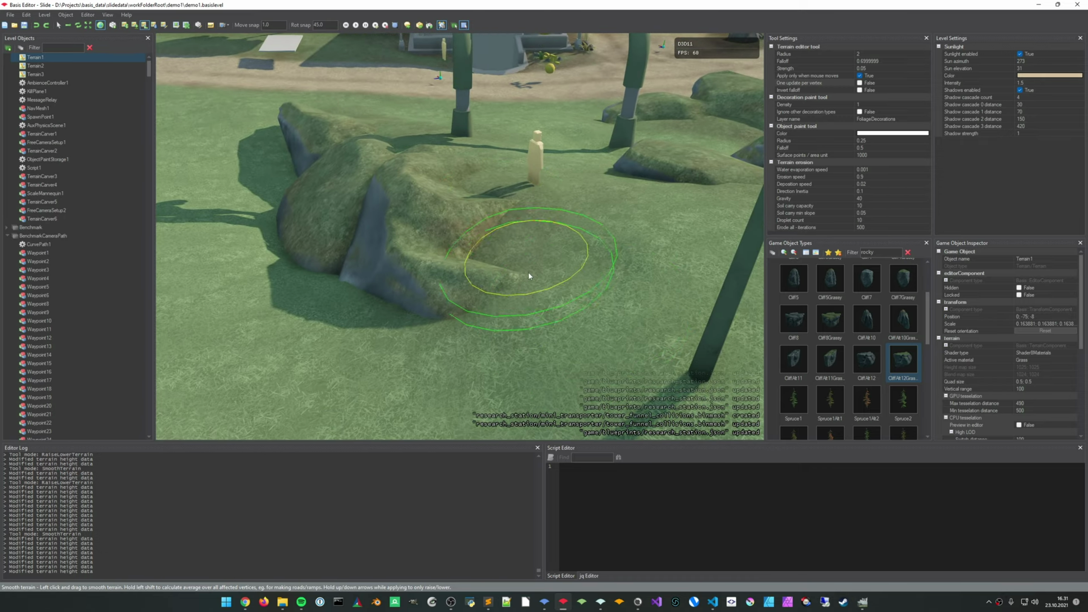
mouse_move(605, 332)
right_mouse_down()
mouse_move(720, 321)
mouse_move(668, 313)
mouse_move(693, 319)
mouse_move(662, 364)
mouse_move(660, 209)
mouse_move(653, 377)
right_mouse_up()
key("s")
key("w")
key("q")
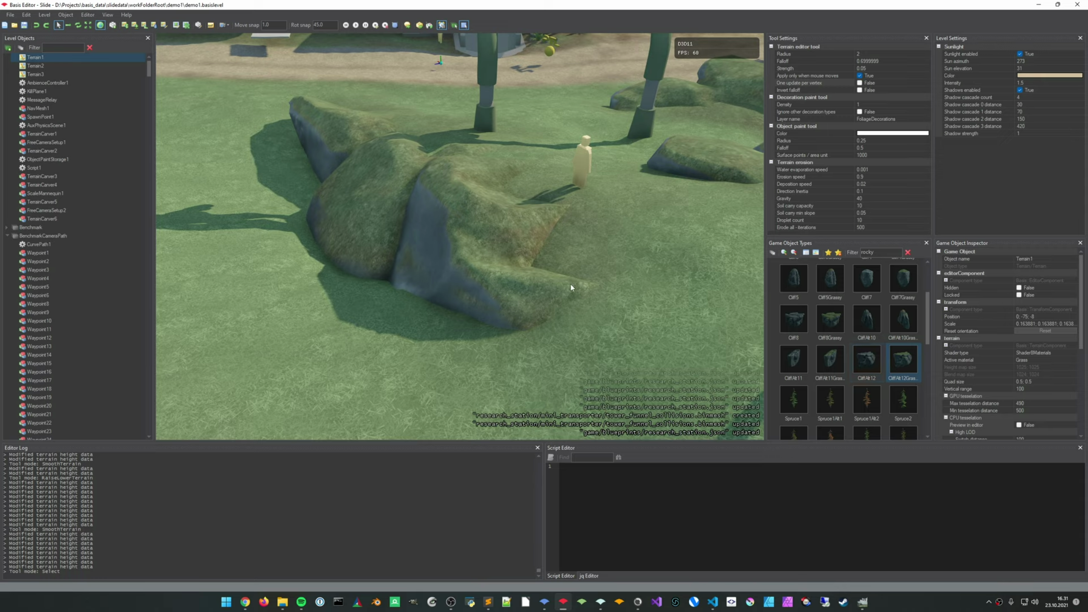
left_click(507, 278)
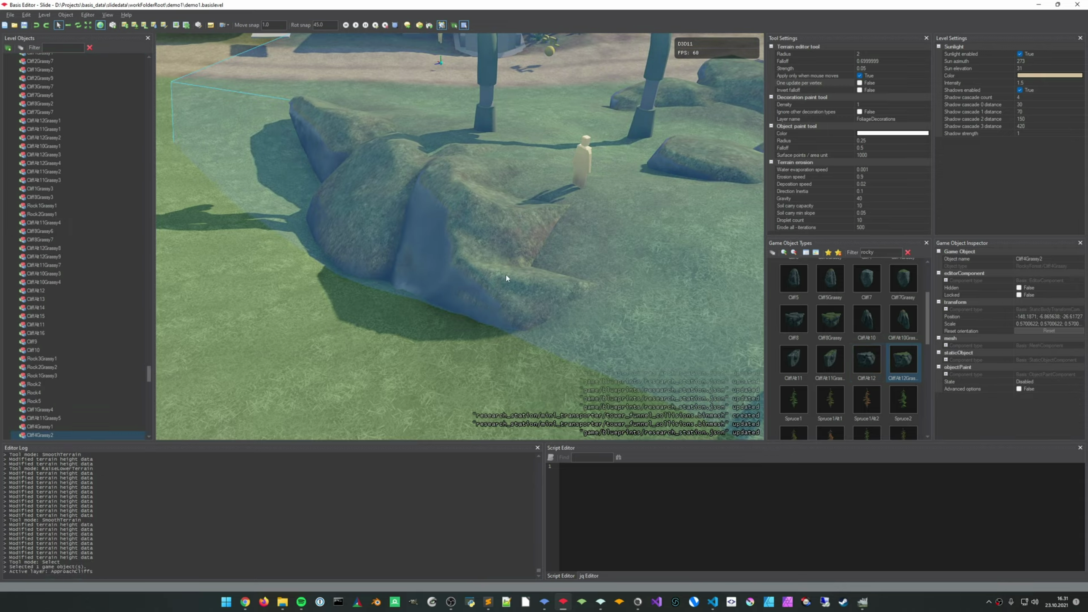
Try placing a Rock1Grassy object against the cliff's end, and undo the placement
scroll(839, 332, "down", 5)
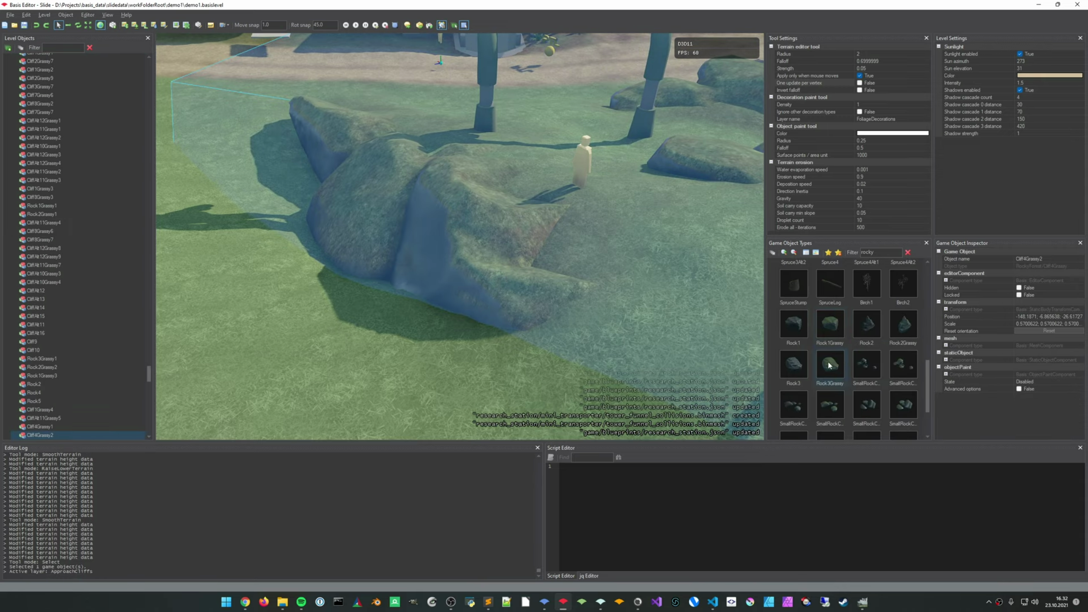
left_click(558, 243)
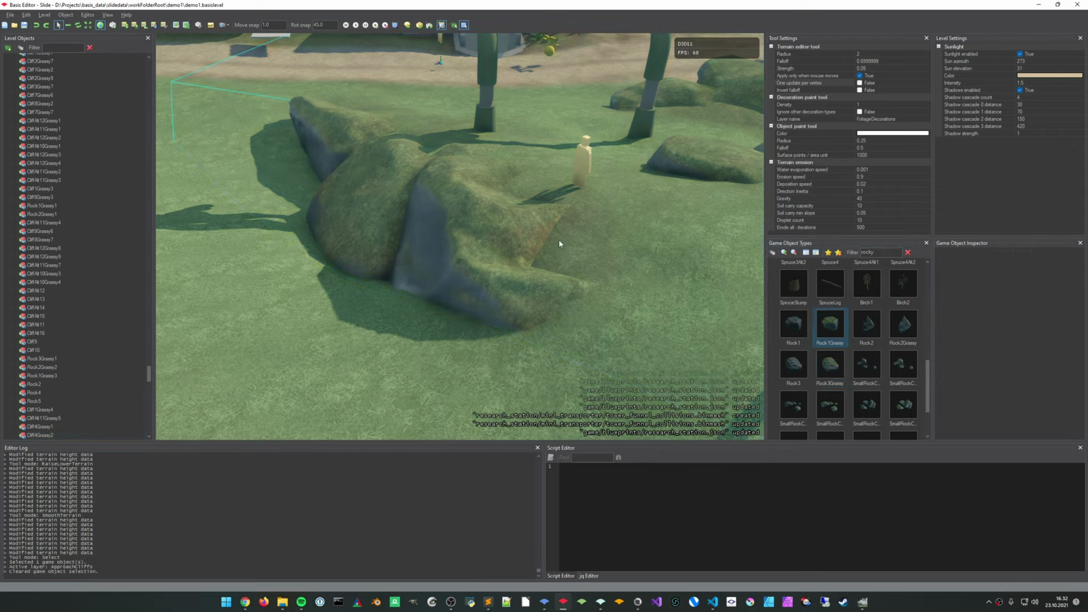
left_click(559, 237)
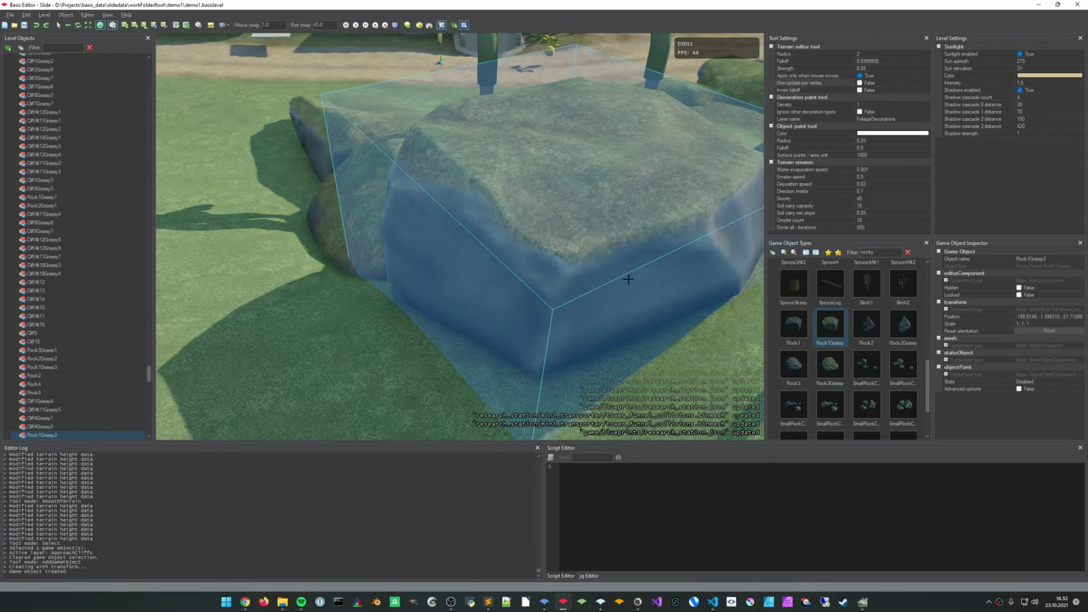
key("ctrl+z")
Set the new object rotation to Random Rotation and place a Rock1Grassy near the cliff's end by the mannequin
left_click(73, 15)
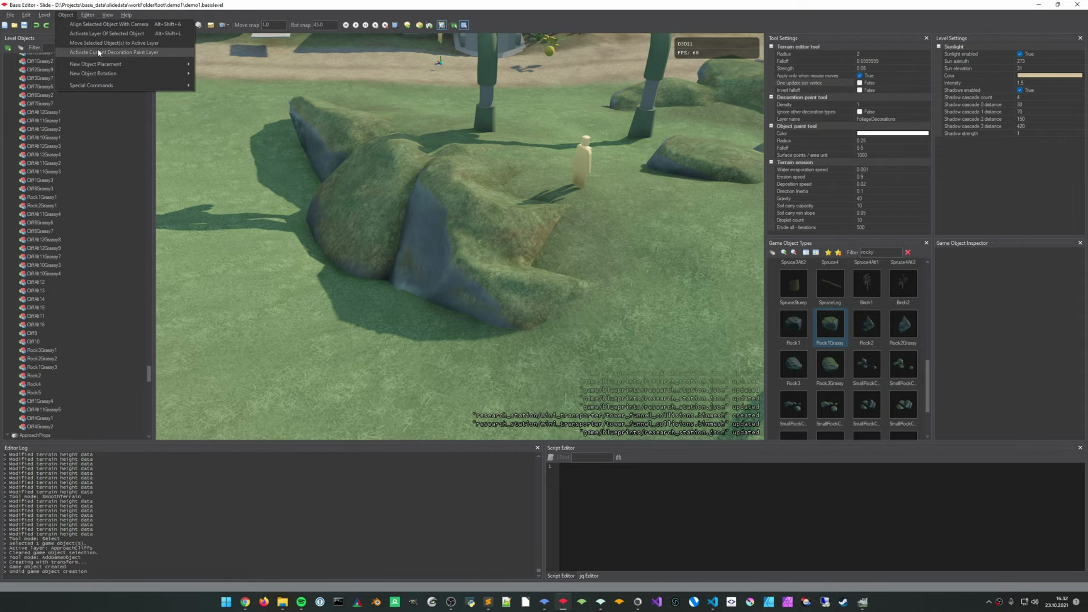
mouse_move(99, 75)
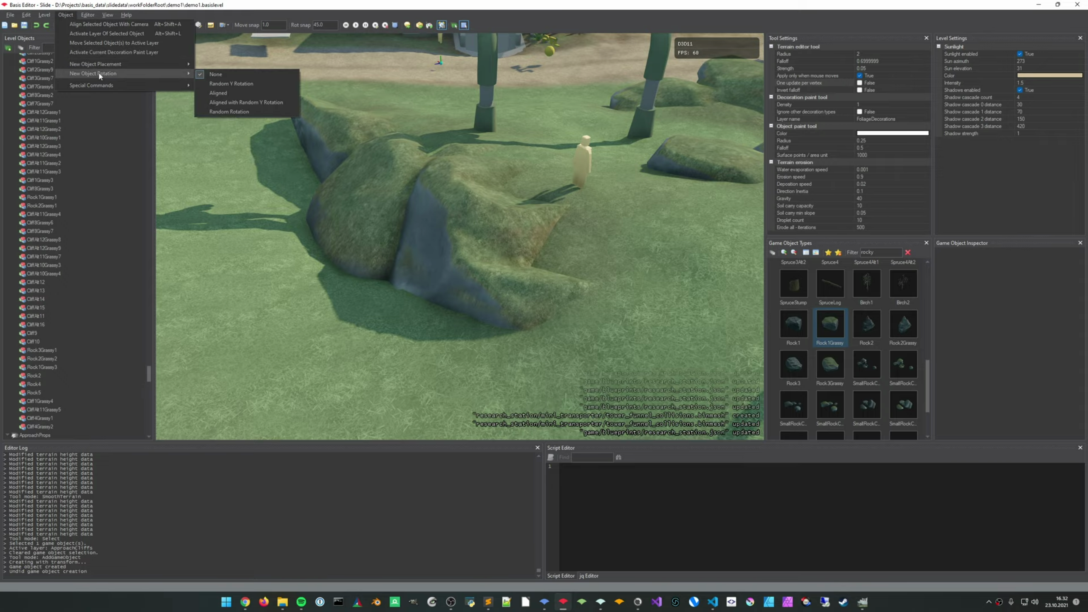
left_click(241, 113)
left_click(599, 220)
Scale the new Rock1Grassy down to about 0.49 and move it against the end of the cliff
right_click_drag(645, 231, 548, 192)
key("r")
left_click_drag(545, 227, 512, 219)
key("w")
left_click_drag(530, 234, 517, 236)
left_click(599, 291)
Rotate the new Rock1Grassy beside the mannequin and clear the selection
middle_click_drag(599, 292, 610, 206)
right_click_drag(459, 236, 502, 253)
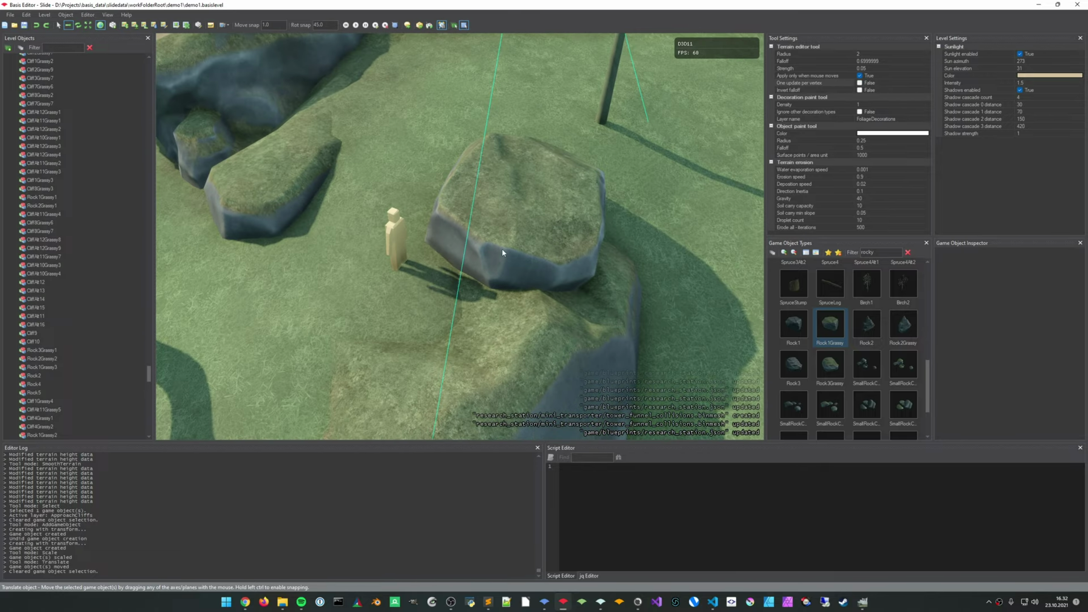
left_click(526, 257)
key("e")
left_click_drag(520, 243, 594, 267)
left_click(594, 267)
Rescale the new Rock1Grassy, adjust its position at the cliff's end, and deselect it
right_click_drag(594, 267, 522, 216)
key("d")
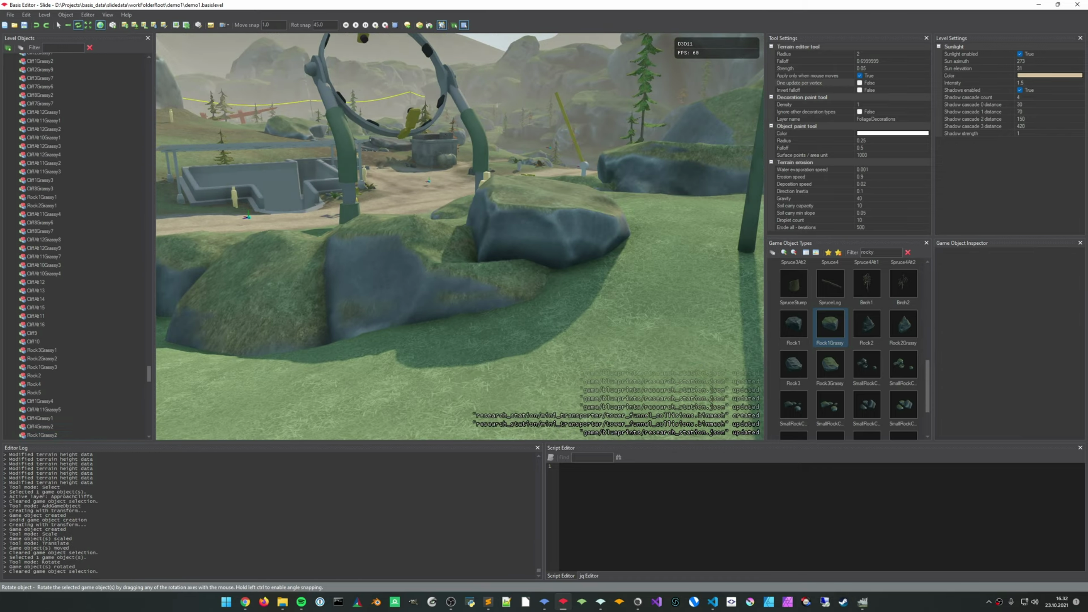
left_click(547, 241)
key("r")
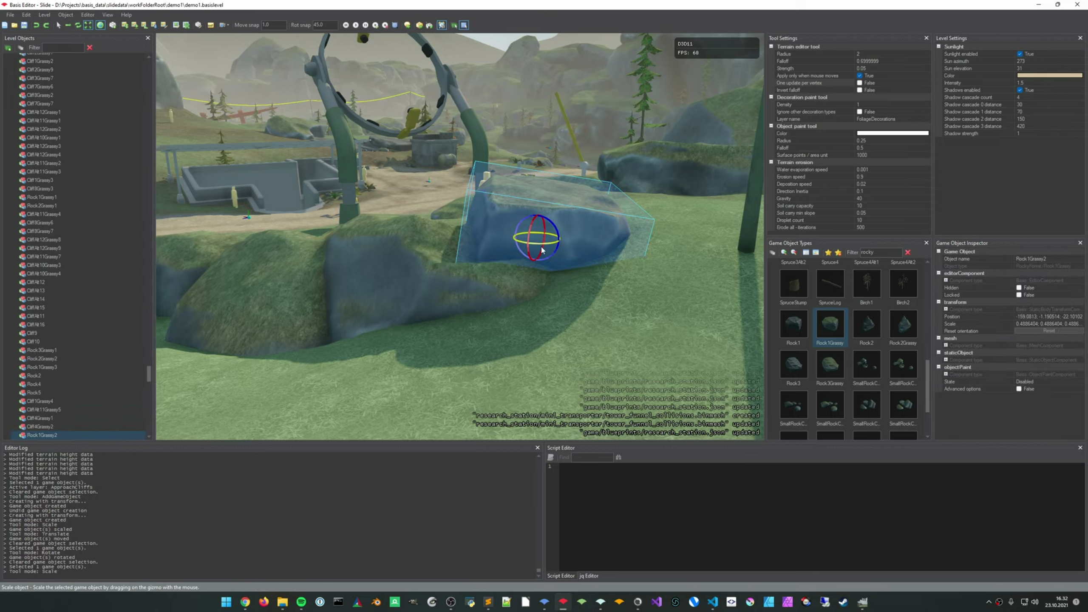
left_click_drag(514, 237, 532, 249)
key("w")
key("Escape")
Raise the terrain in the hollow behind the boulders near the support leg, using a brush radius of 2.5
key("e")
right_click_drag(583, 216, 520, 170)
key("s")
key("w")
key("s")
key("w")
key("w")
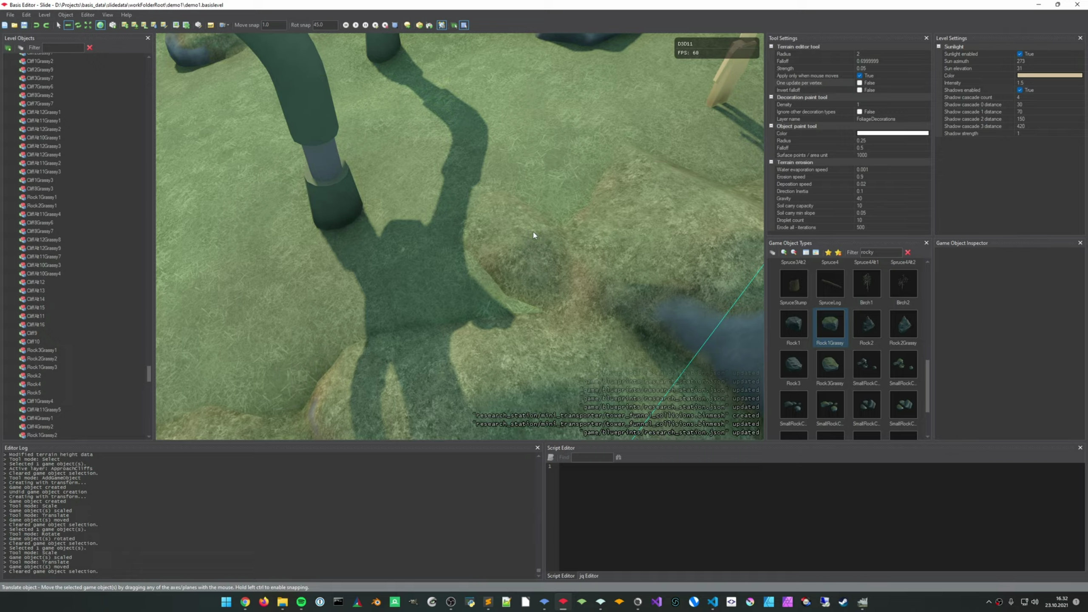
key("6")
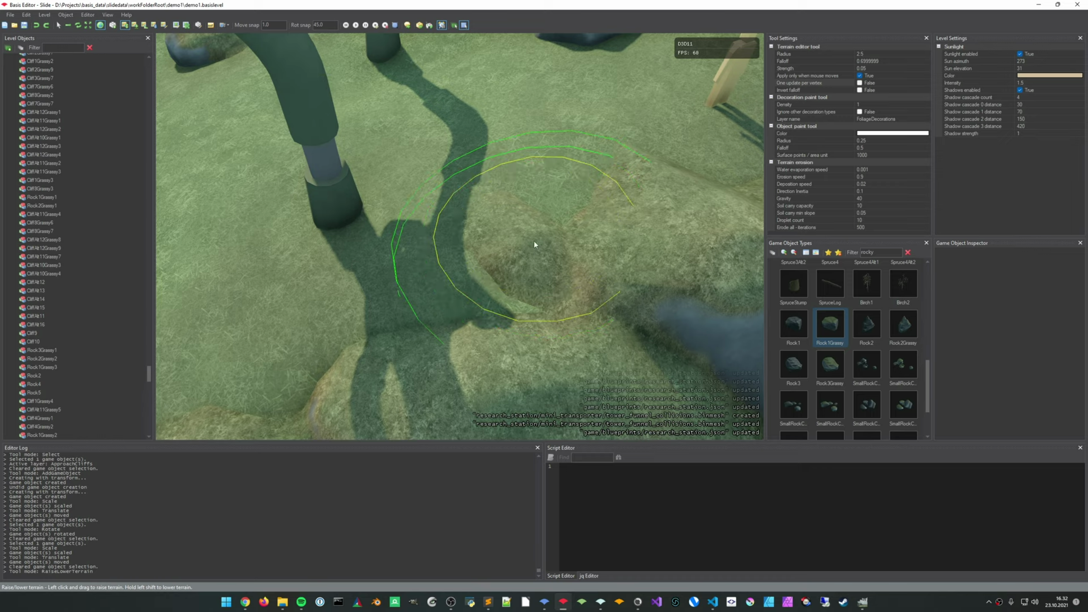
mouse_move(534, 244)
left_mouse_down()
mouse_move(548, 231)
mouse_move(605, 262)
mouse_move(638, 328)
mouse_move(635, 308)
mouse_move(492, 212)
left_mouse_up()
mouse_move(593, 292)
middle_mouse_down()
mouse_move(568, 239)
mouse_move(591, 247)
mouse_move(590, 237)
middle_mouse_up()
Smooth the raised terrain where it meets the top of the middle boulder
key("8")
left_click_drag(551, 329, 559, 351)
left_click_drag(559, 354, 557, 381)
mouse_move(562, 407)
middle_mouse_down()
mouse_move(545, 217)
mouse_move(520, 285)
mouse_move(529, 288)
middle_mouse_up()
Lower the terrain along the upper edge of the middle boulder, using a brush radius of 1
scroll(541, 281, "down", 2)
key("6")
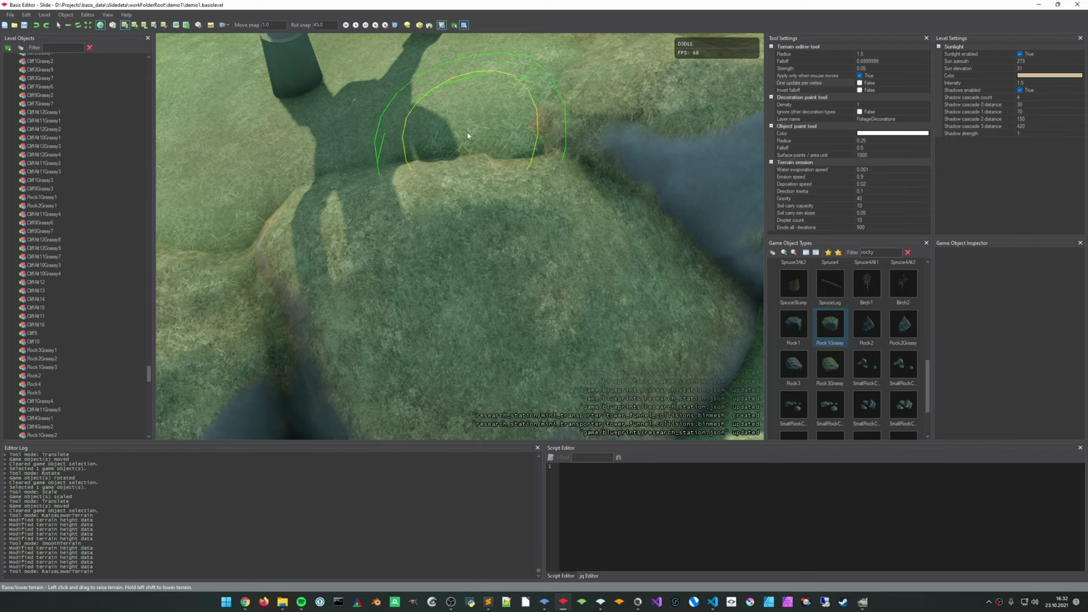
key("6")
left_click_drag(489, 226, 521, 248, "shift")
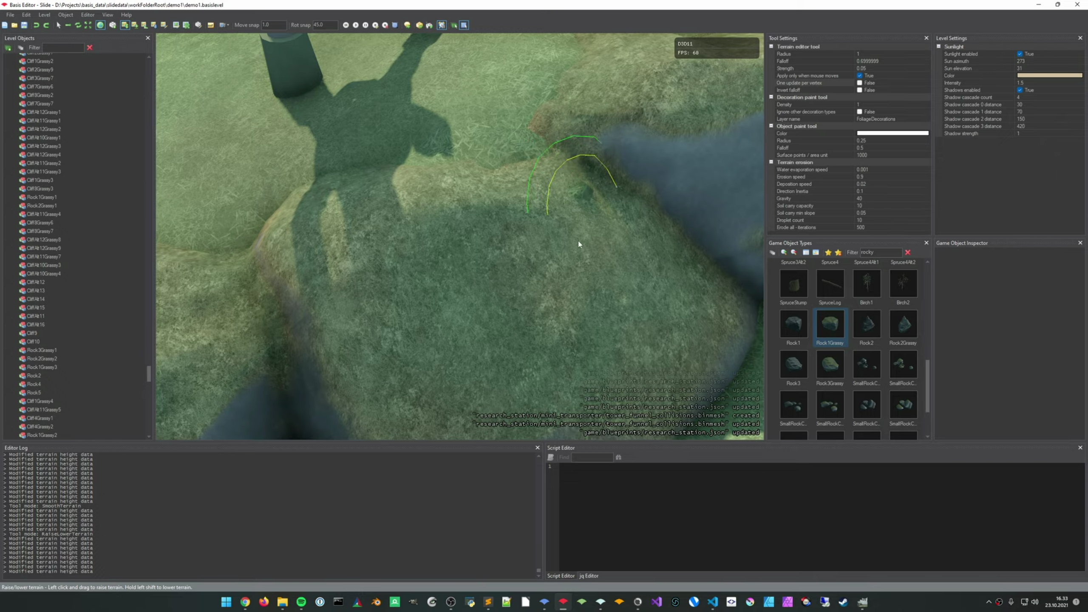
Select Terrain1 and toggle its CPU tessellation editor preview on and back off
key("s")
right_click_drag(552, 291, 514, 258)
scroll(525, 263, "up", 5)
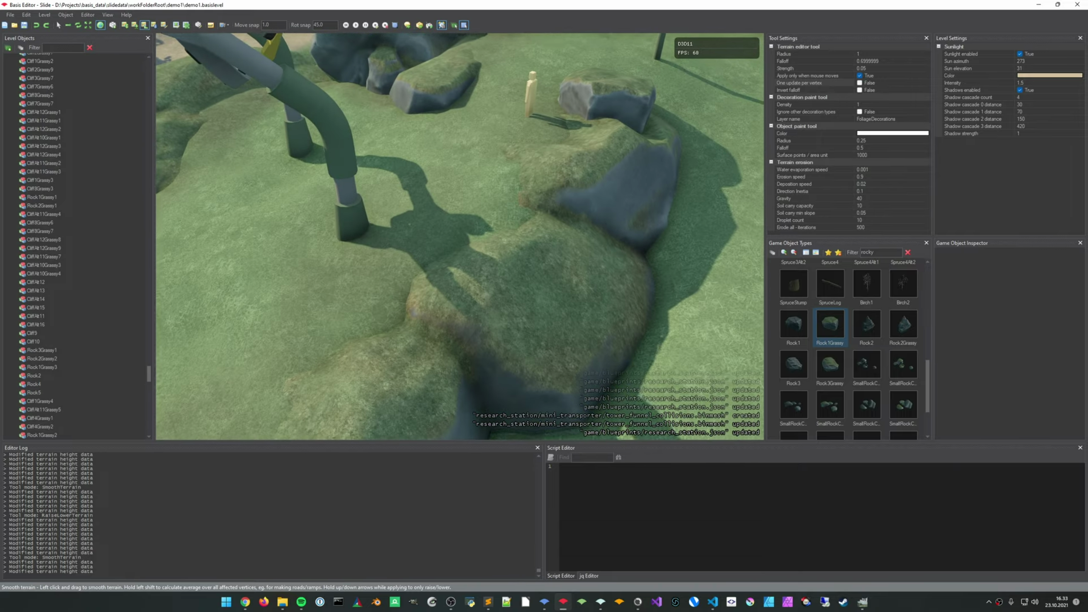
key("1")
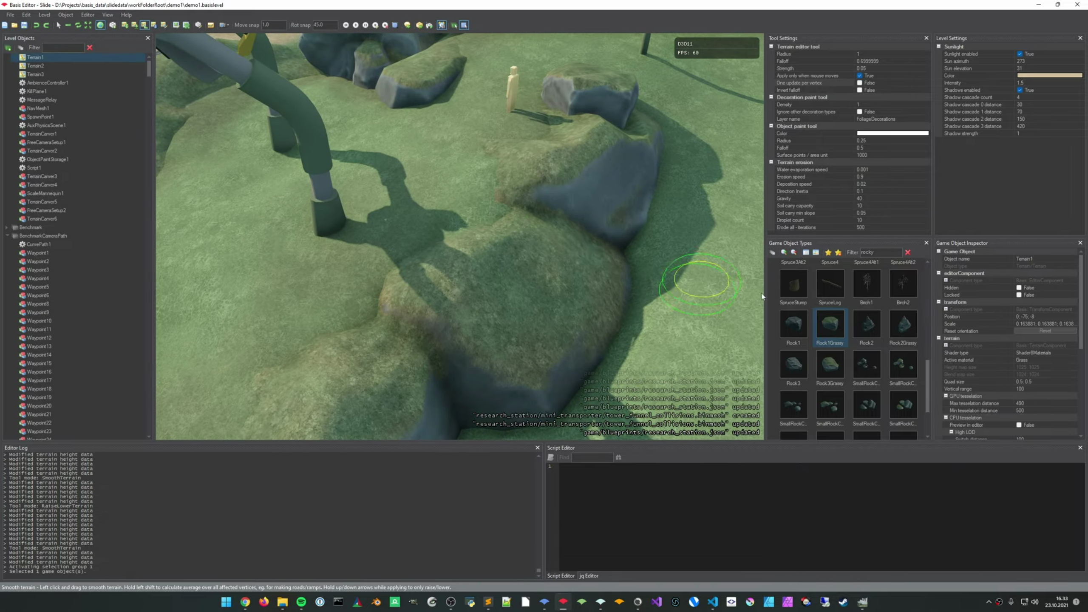
left_click(1020, 424)
left_click(1019, 424)
Raise the ground between the support leg and the boulders, using a brush radius of 1.5
right_click_drag(546, 269, 526, 252)
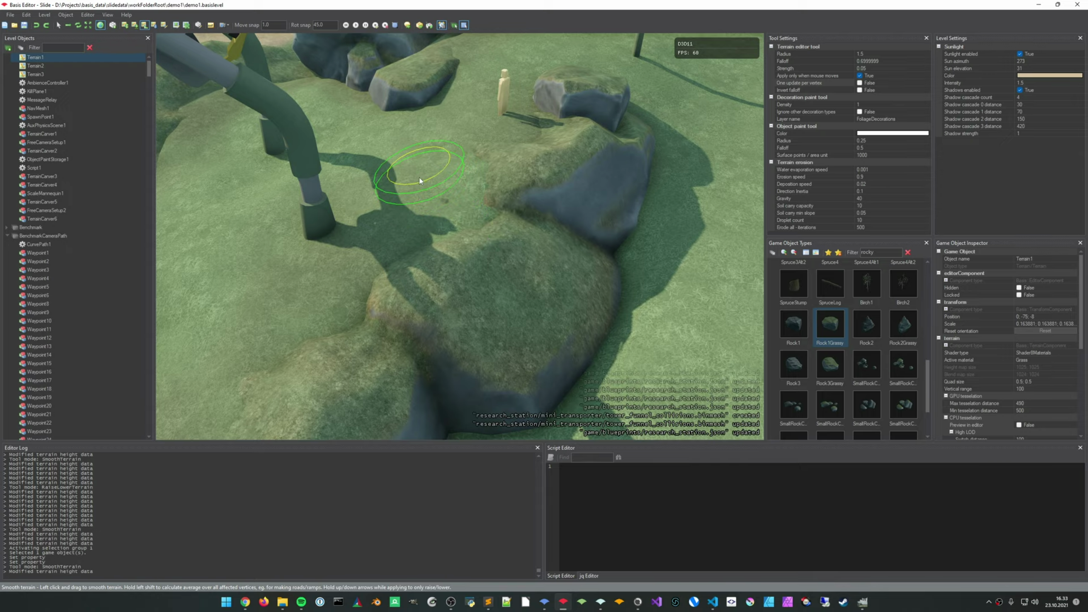
key("t")
left_click_drag(427, 189, 422, 185)
mouse_move(422, 185)
left_mouse_down()
mouse_move(390, 176)
mouse_move(422, 165)
left_mouse_up()
middle_click_drag(432, 171, 429, 165)
Smooth the ground between the support leg and the mannequin, keeping the brush radius at 1.5
key("s")
left_click_drag(419, 157, 409, 154)
mouse_move(405, 154)
left_mouse_down()
mouse_move(383, 155)
mouse_move(425, 150)
left_mouse_up()
middle_click_drag(427, 187, 400, 202)
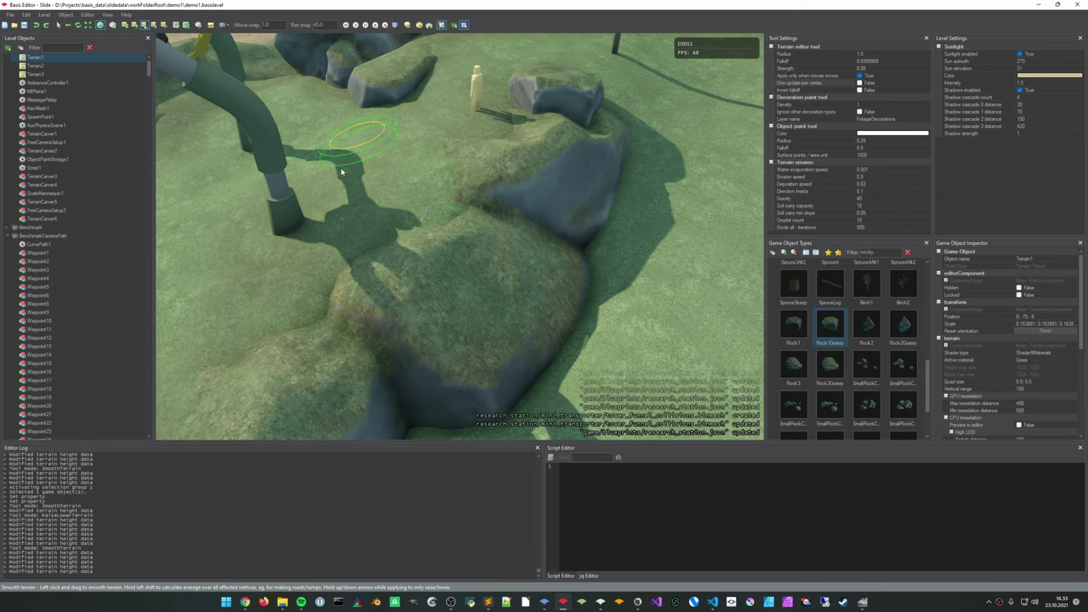
Paint the Grass terrain material along the ground bordering the boulders, using a brush radius of 1.5
key("p")
left_click_drag(430, 200, 467, 214)
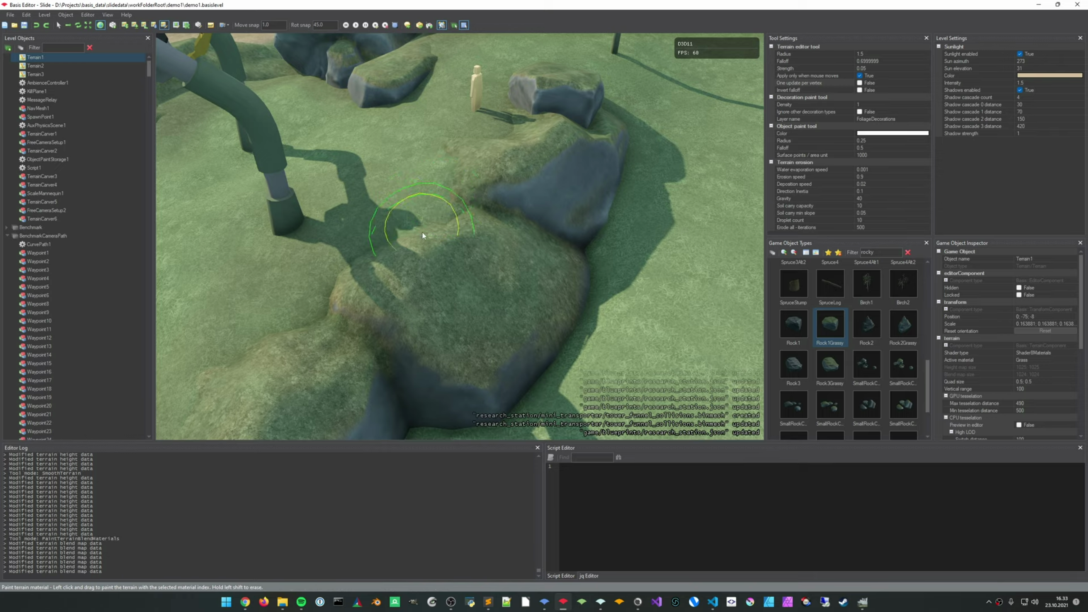
mouse_move(482, 235)
right_mouse_down()
mouse_move(510, 240)
mouse_move(481, 249)
right_mouse_up()
middle_click_drag(482, 236, 473, 269)
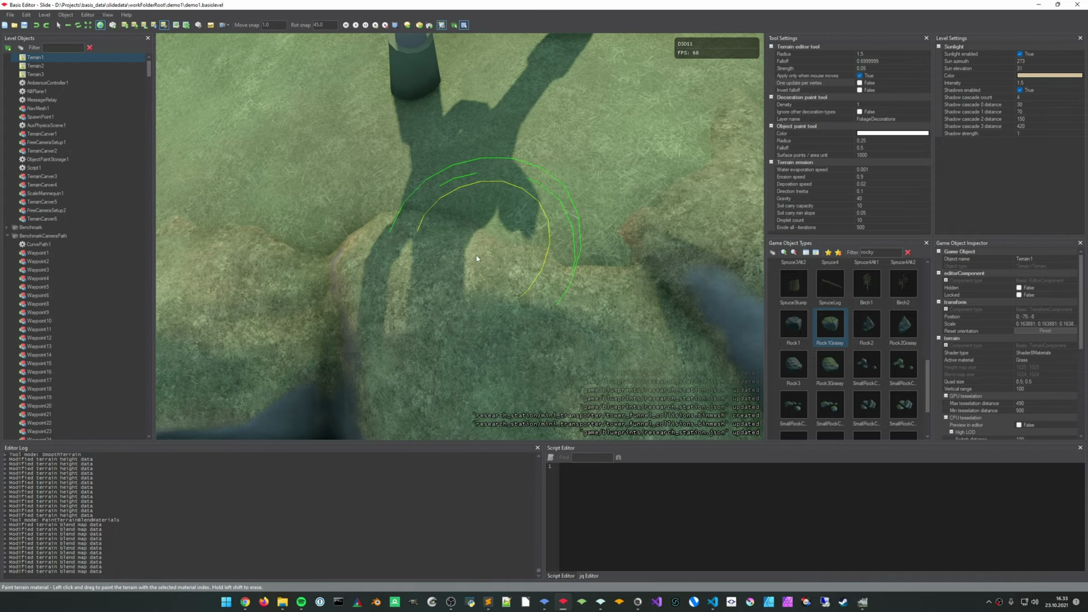
left_click_drag(477, 256, 489, 234)
middle_click_drag(639, 141, 448, 241)
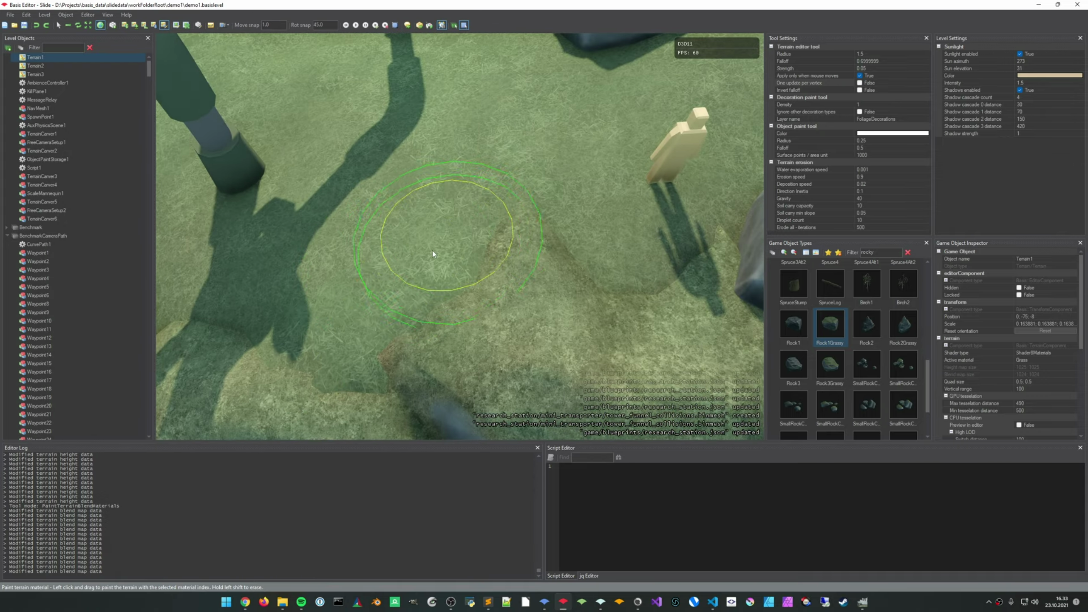
Smooth the open slope beside the long grassy rock, using a brush radius of 2.5
mouse_move(433, 254)
right_mouse_down()
mouse_move(437, 218)
mouse_move(475, 219)
mouse_move(482, 236)
mouse_move(441, 218)
mouse_move(471, 233)
mouse_move(488, 207)
right_mouse_up()
scroll(460, 215, "up", 1)
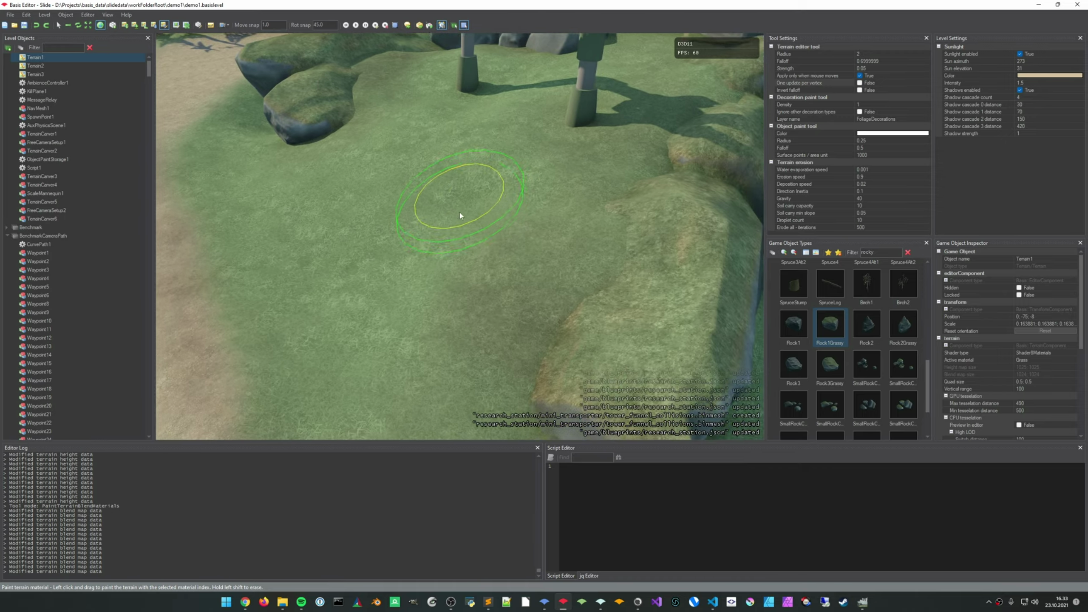
key("3")
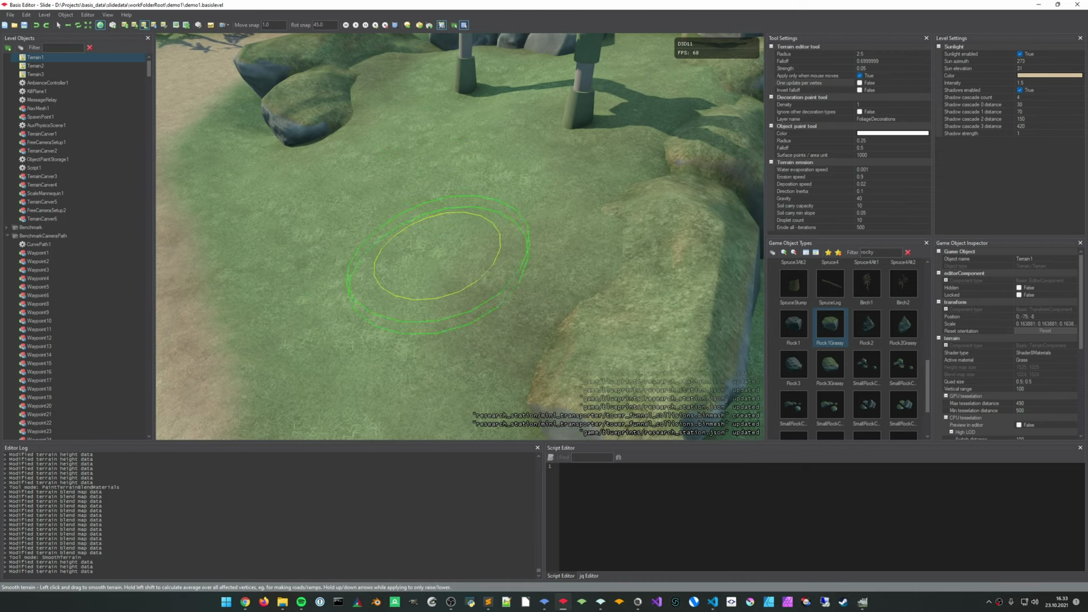
left_click_drag(438, 259, 441, 256)
Smooth the grassy ground in front of the ring structure's support legs and leave the terrain tool
mouse_move(441, 256)
right_mouse_down()
mouse_move(443, 206)
mouse_move(454, 204)
mouse_move(437, 210)
mouse_move(479, 227)
mouse_move(445, 250)
mouse_move(454, 260)
mouse_move(429, 257)
right_mouse_up()
right_click_drag(514, 235, 505, 214)
mouse_move(487, 355)
right_mouse_down()
mouse_move(501, 304)
mouse_move(522, 309)
mouse_move(480, 321)
mouse_move(531, 317)
mouse_move(559, 294)
right_mouse_up()
right_click_drag(492, 244, 489, 246)
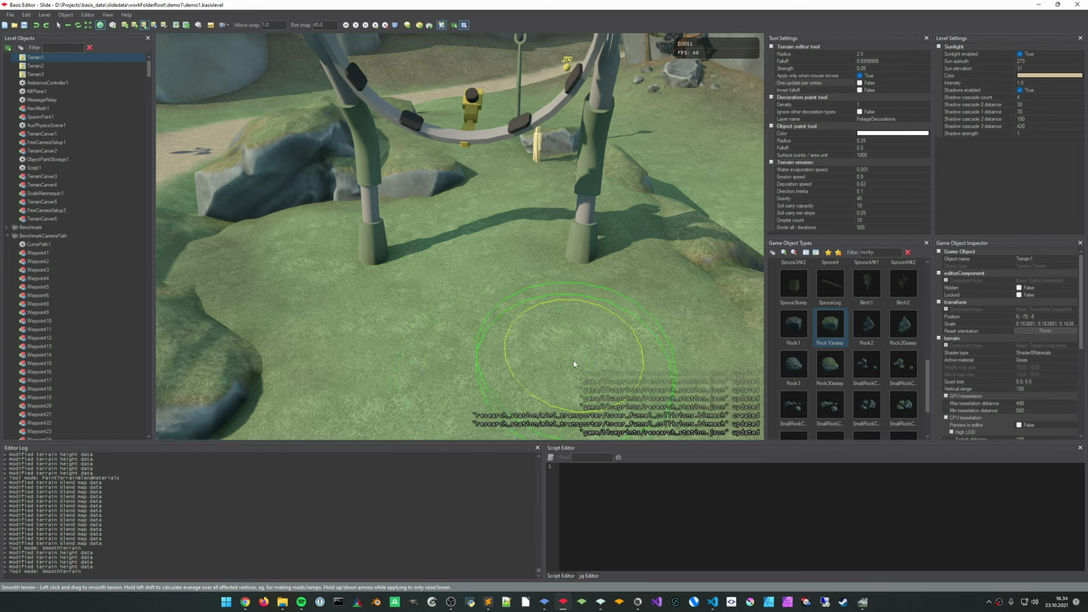
left_click_drag(574, 364, 557, 325)
right_click_drag(556, 326, 548, 319)
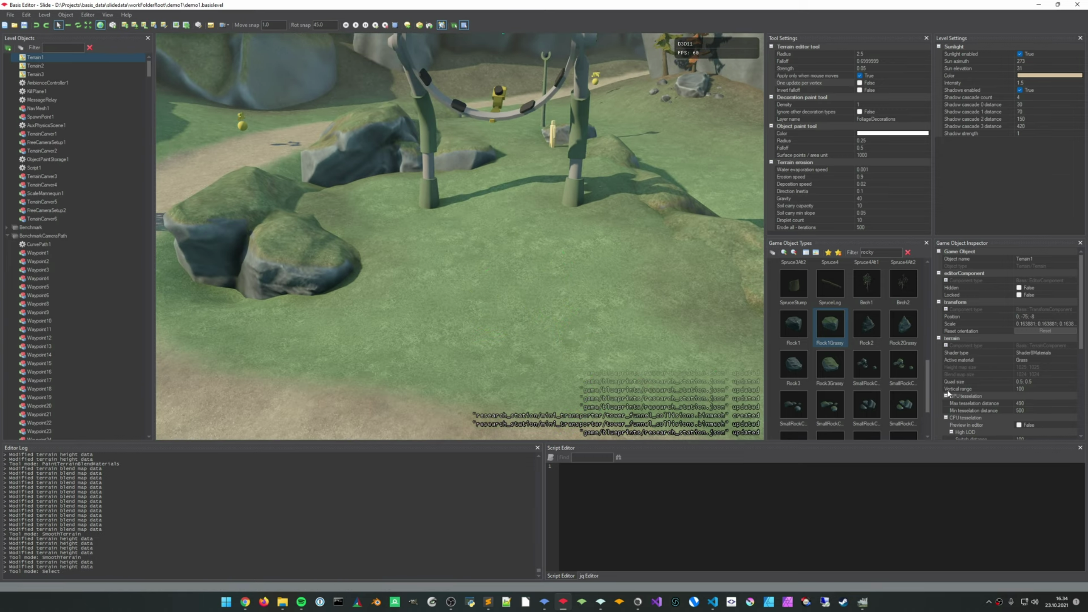
Try a Spruce3Alt1 tree on the grass in front of the ring structure, with its orientation reset
left_click_drag(925, 374, 935, 341)
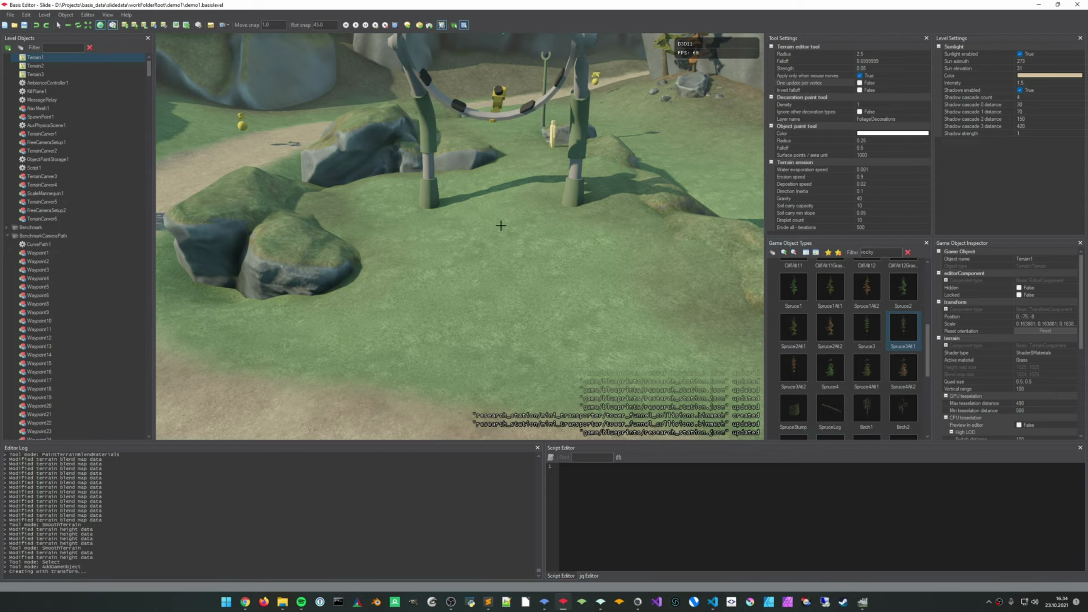
right_click_drag(486, 304, 476, 276)
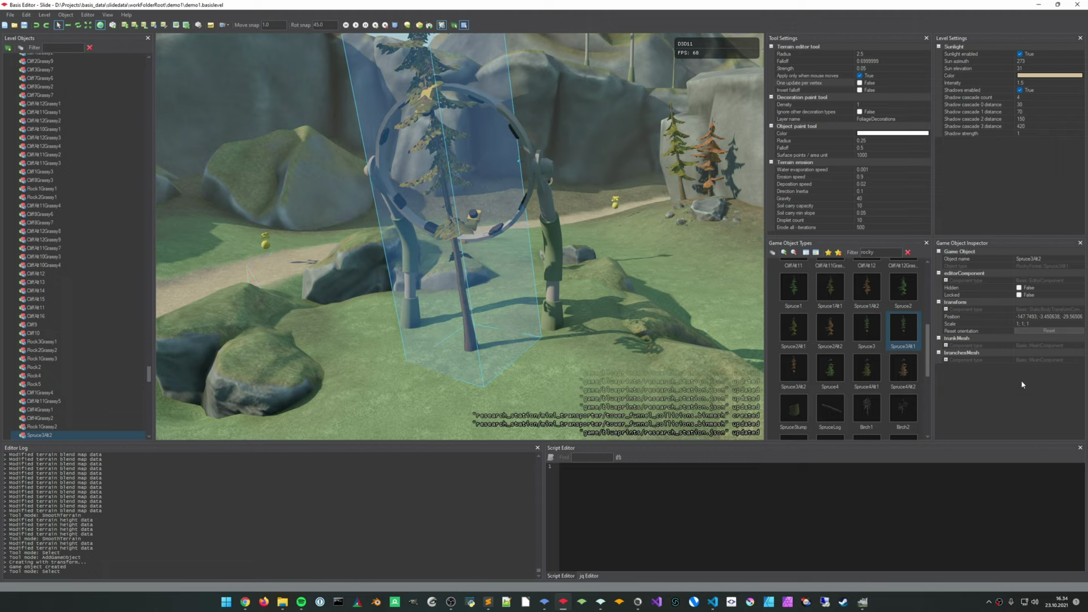
left_click(1049, 330)
key("Escape")
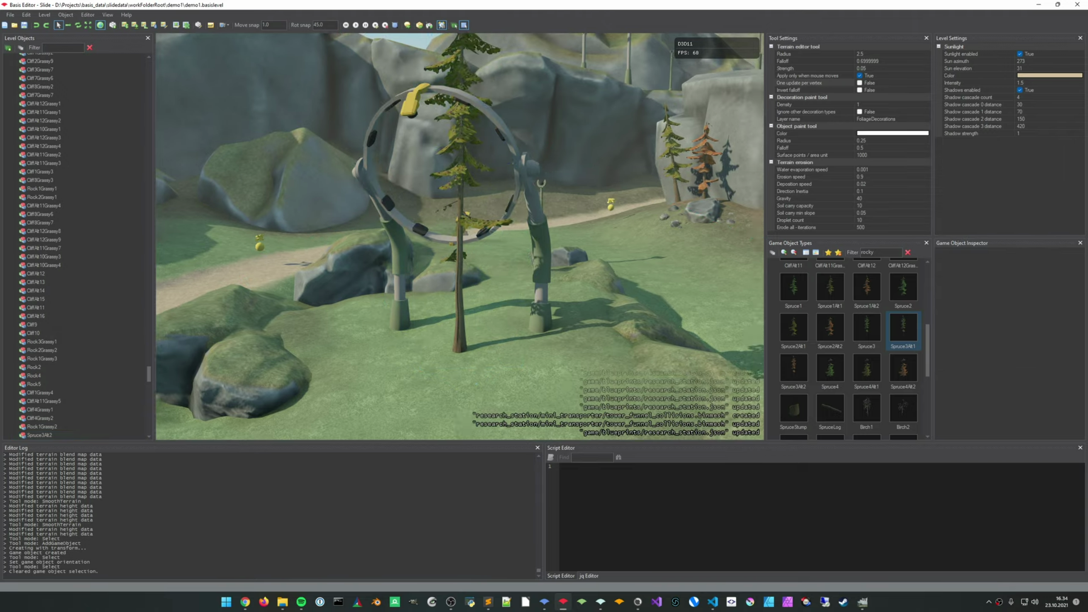
key("s")
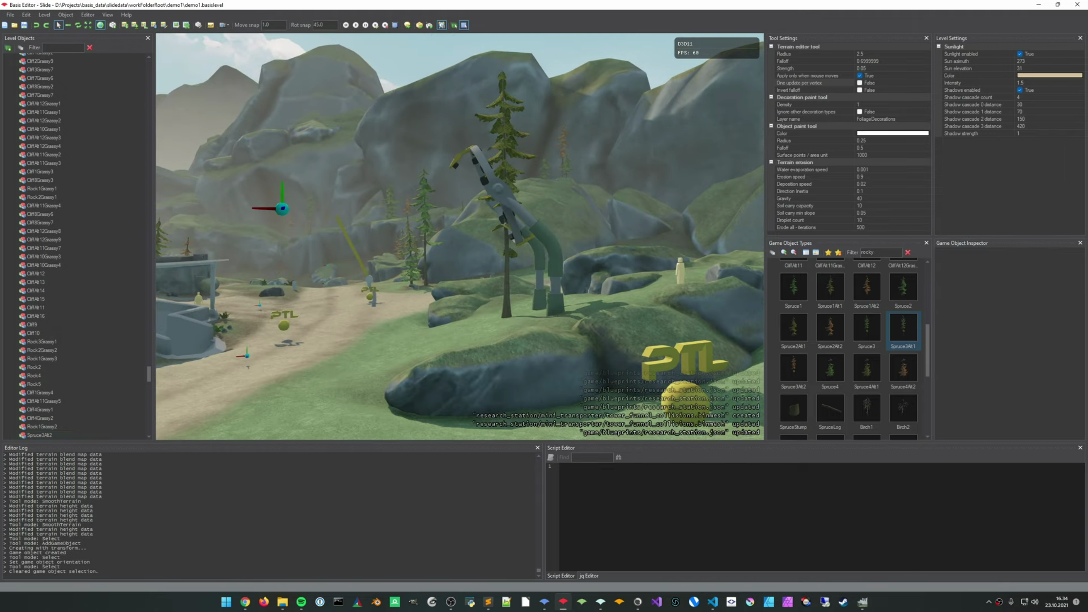
key("a")
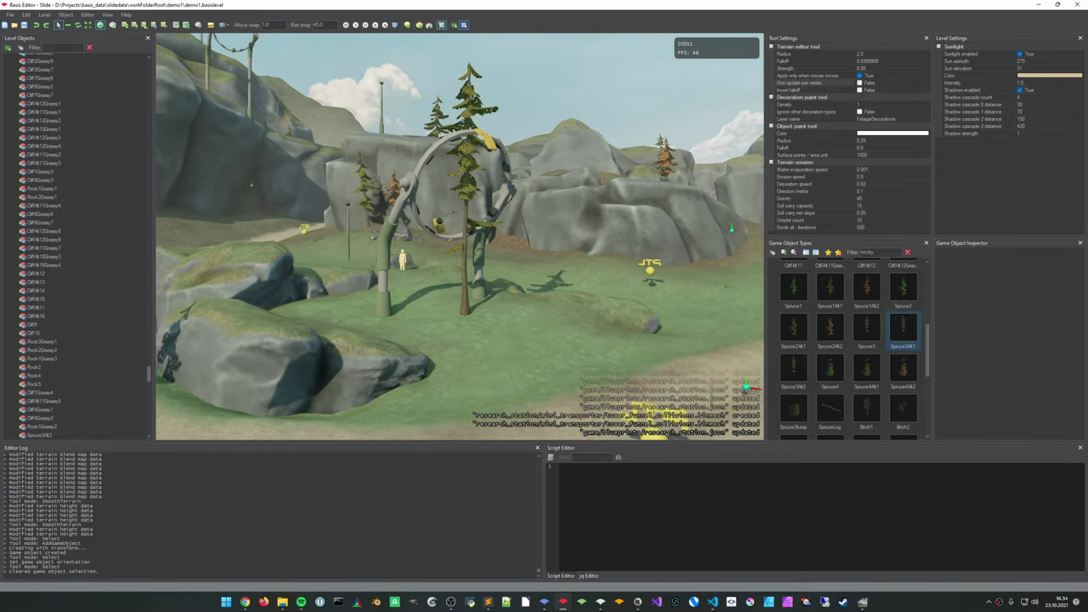
Delete the trial spruce standing in front of the ring structure
right_click_drag(706, 234, 551, 335)
left_click(492, 153)
key("Delete")
key("Return")
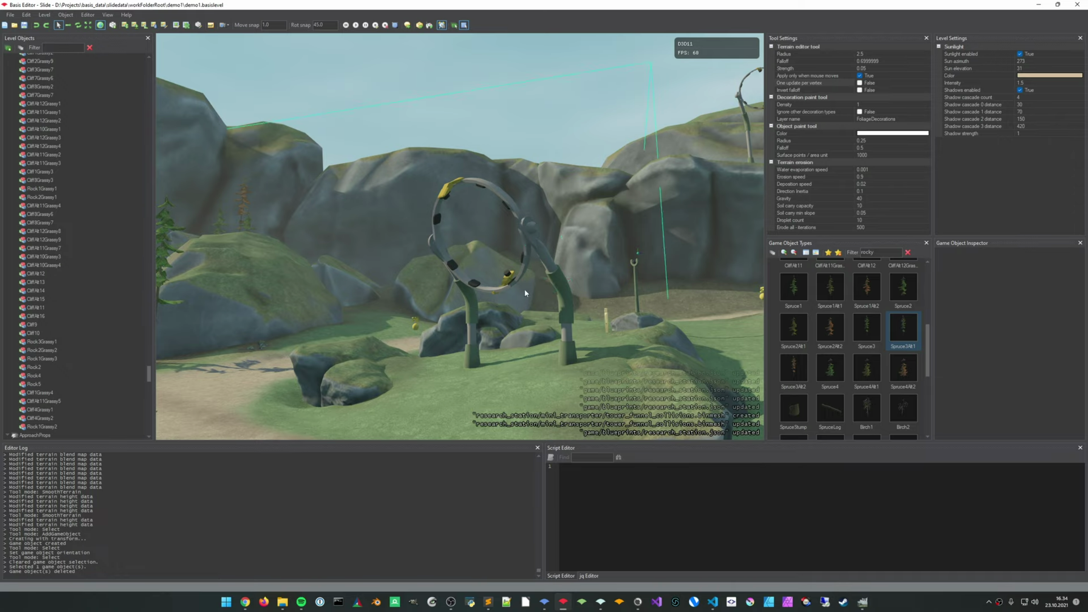
Place a Spruce4Alt1 tree on the grass between the large grassy boulder and the ring structure's near support leg
right_click_drag(554, 330, 612, 369)
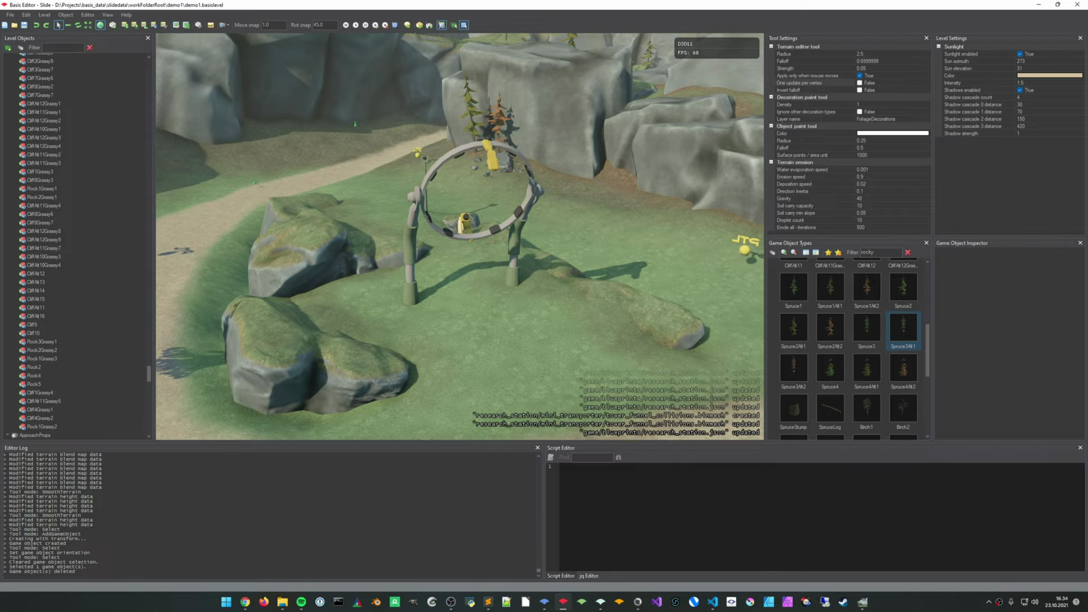
right_click_drag(612, 368, 612, 338)
right_click_drag(527, 308, 534, 384)
key("s")
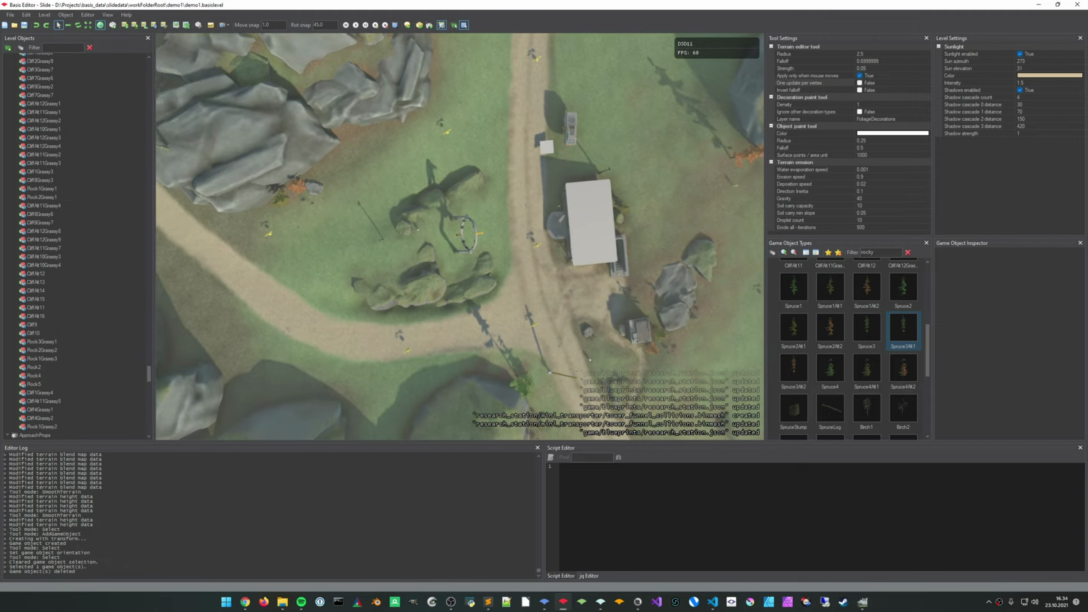
key("w")
right_click_drag(501, 280, 497, 275)
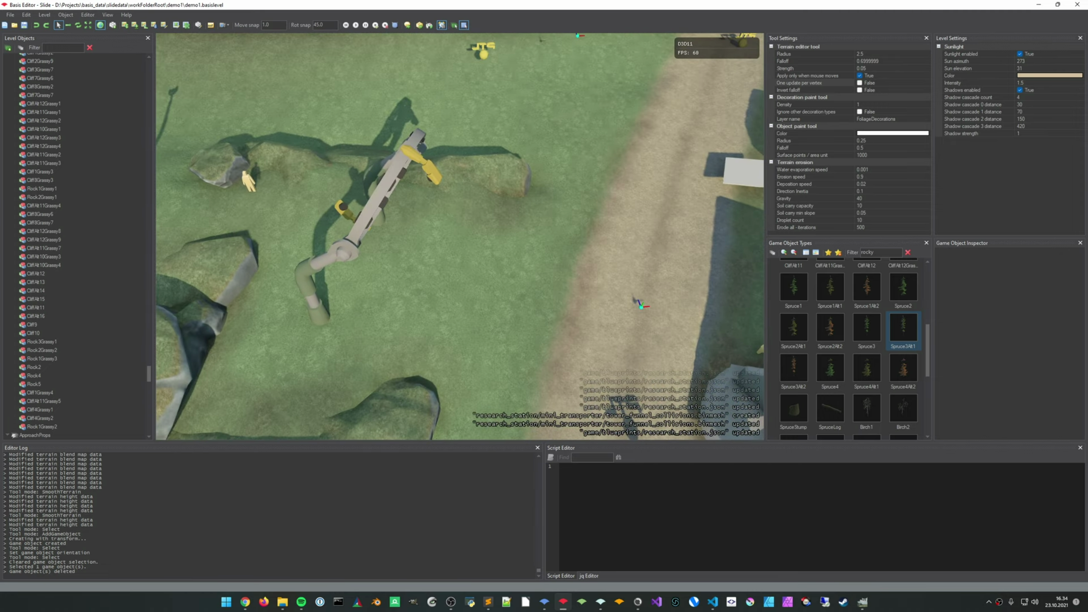
right_click_drag(570, 356, 742, 355)
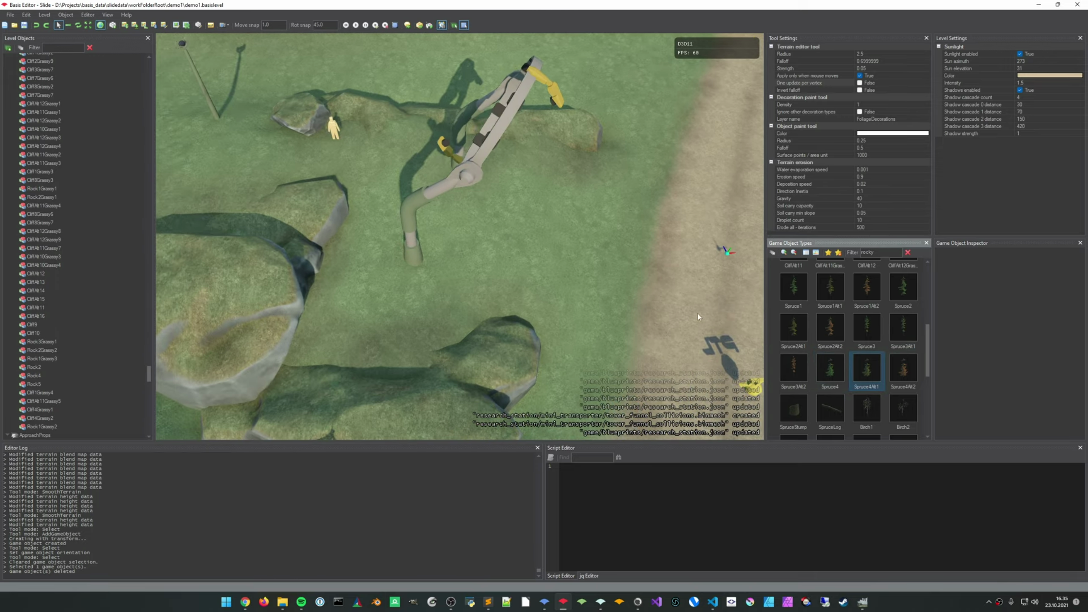
right_click_drag(697, 316, 526, 363)
key("a")
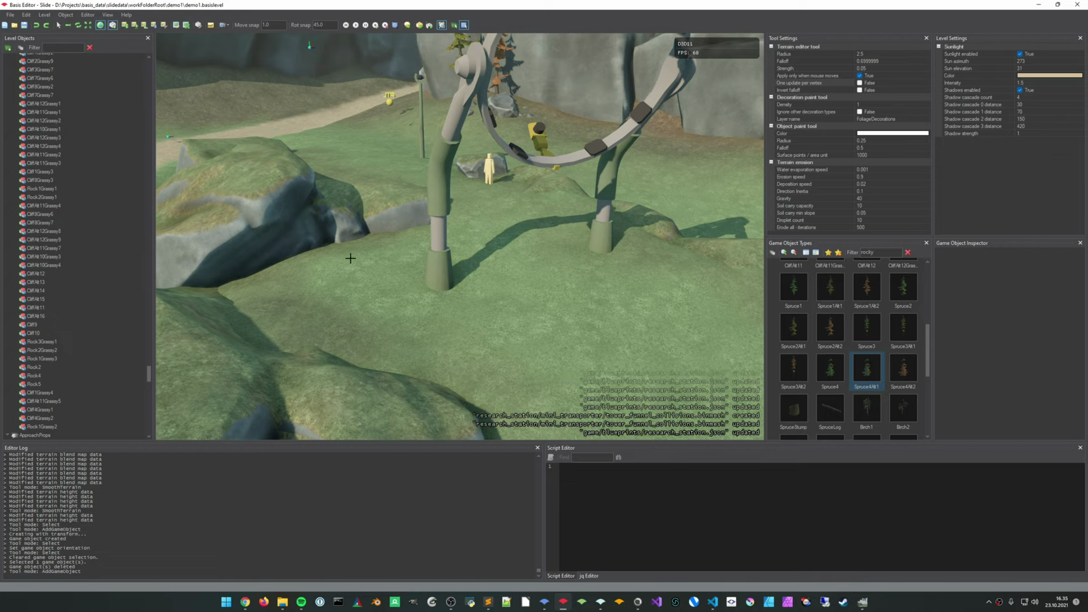
left_click(350, 257)
Scale the new spruce down uniformly to about 0.93 and deselect it
key("s")
left_click_drag(380, 265, 375, 265)
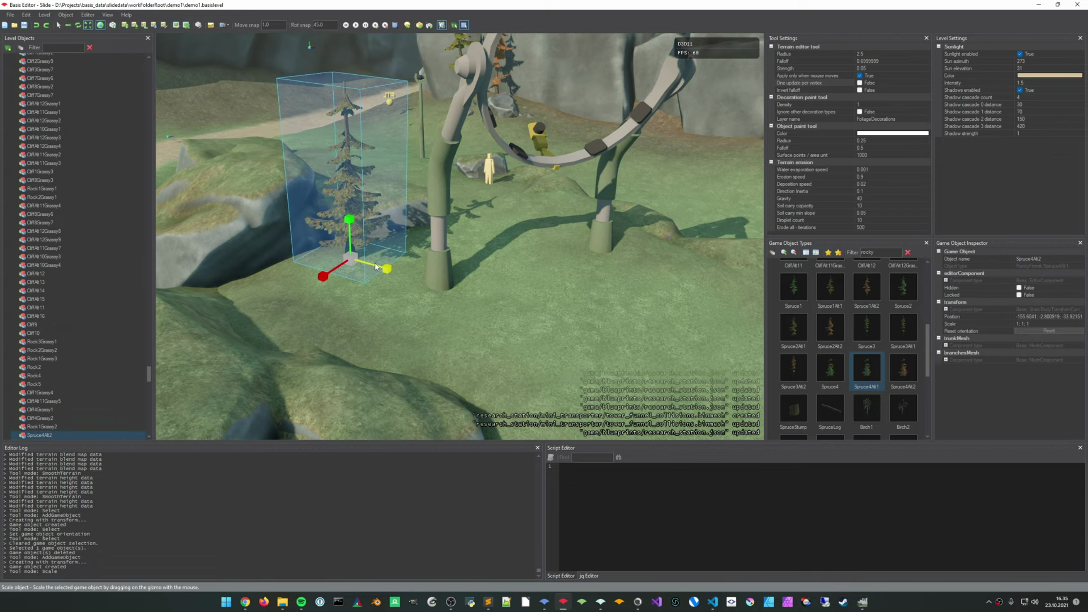
key("r")
key("Escape")
Move the small spruce closer to the large boulder and sink its trunk slightly into the ground
right_click_drag(376, 265, 549, 391)
key("w")
left_click(502, 293)
key("t")
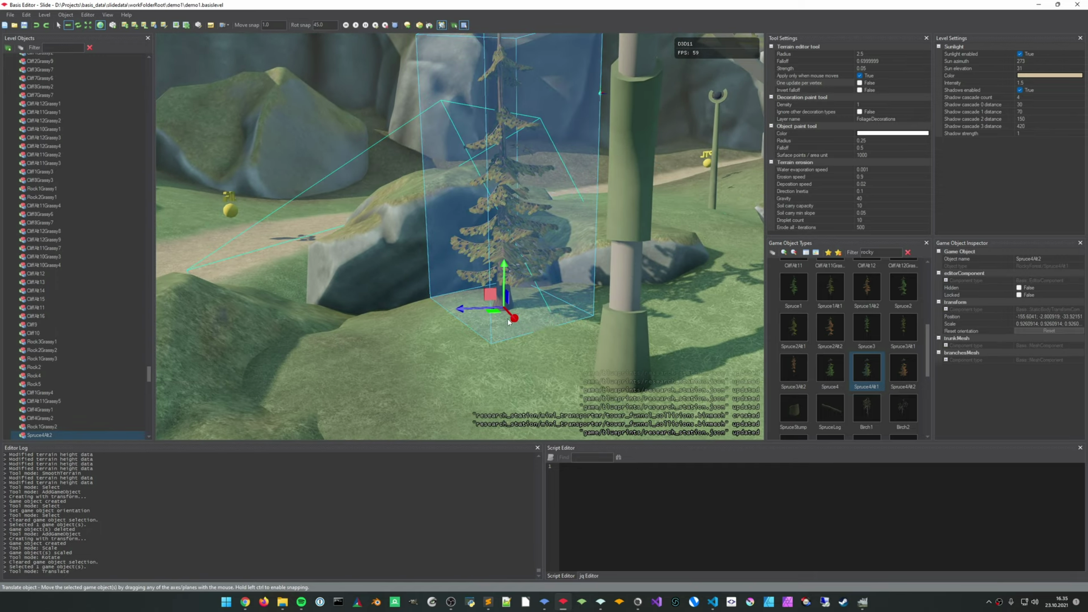
left_click_drag(491, 313, 526, 309)
key("r")
key("t")
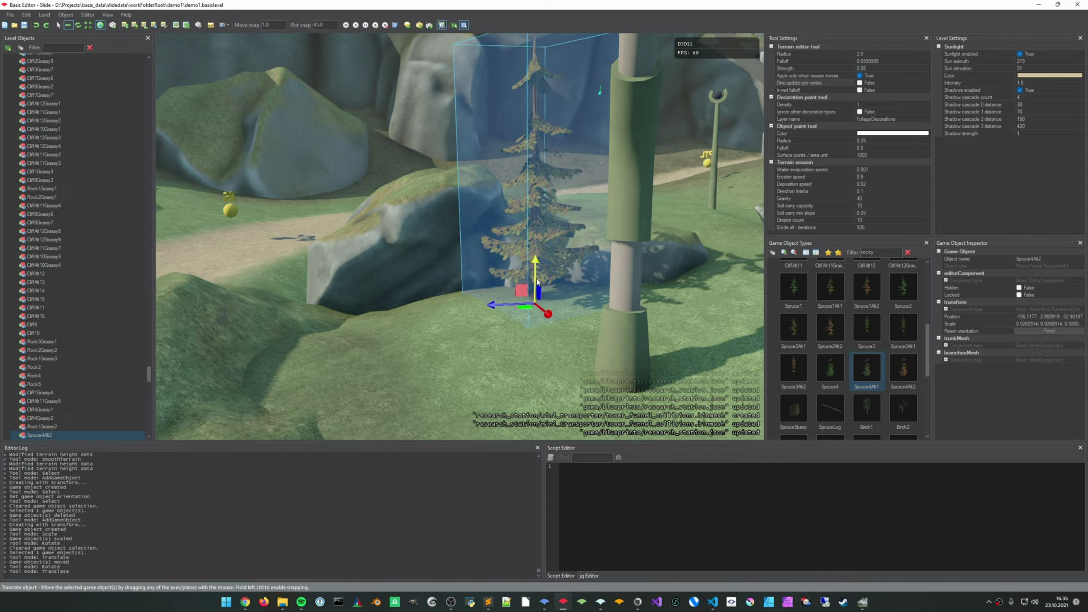
left_click_drag(538, 285, 537, 289)
left_click(494, 347)
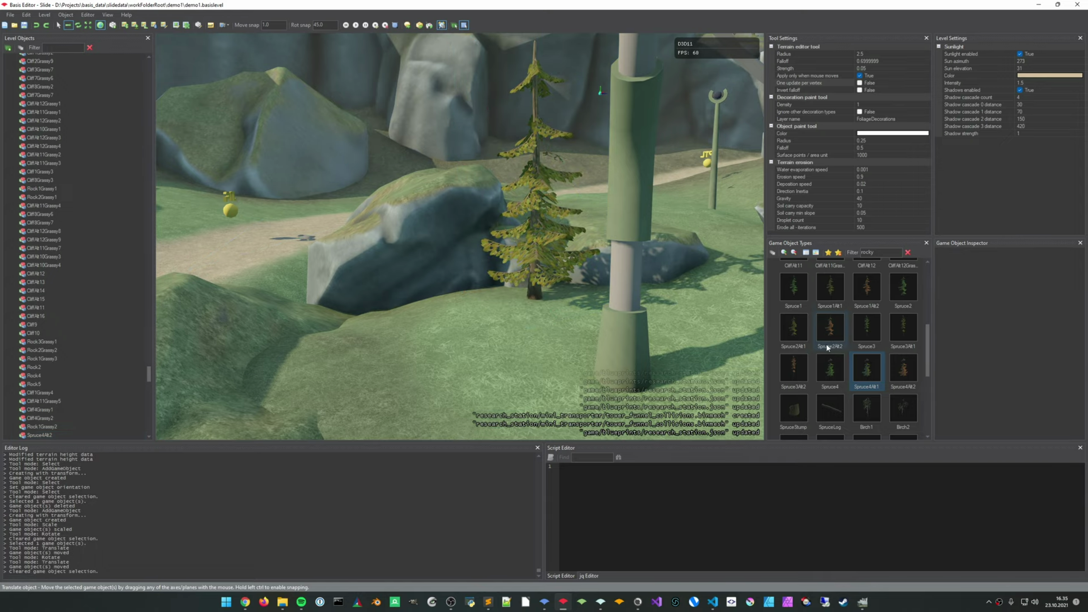
Place a Spruce2Alt1 tree in front of the large boulder beside the small spruce and lower it slightly
middle_click_drag(558, 340, 627, 371)
key("a")
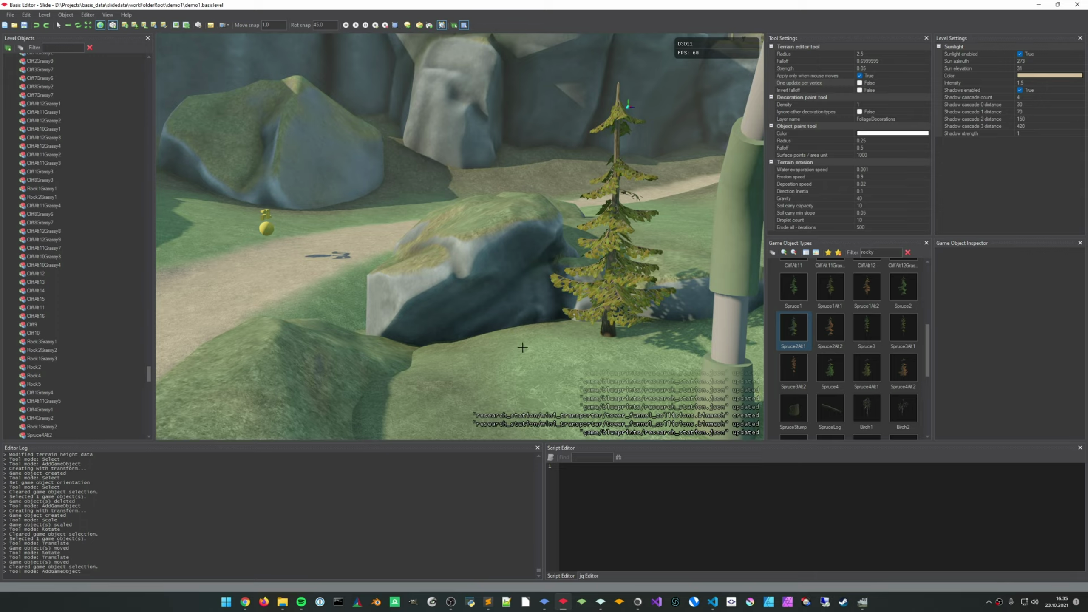
left_click(523, 349)
key("t")
left_click_drag(522, 323, 522, 331)
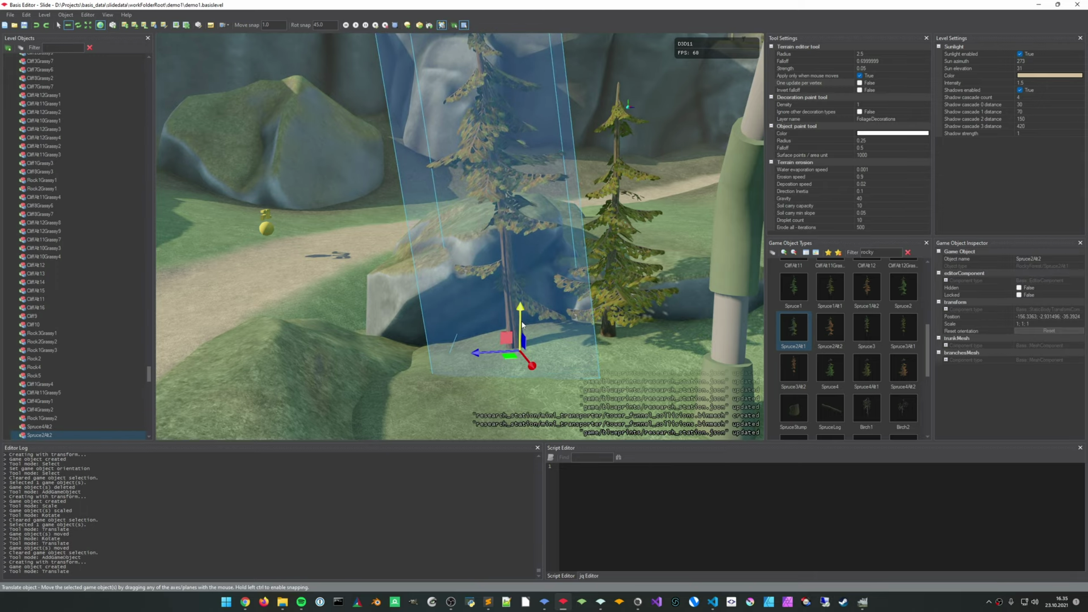
left_click(556, 343)
Lower the taller spruce further so its trunk base sits in the ground beside the boulder
right_click_drag(557, 343, 587, 376)
key("s")
key("s")
key("s")
key("w")
key("s")
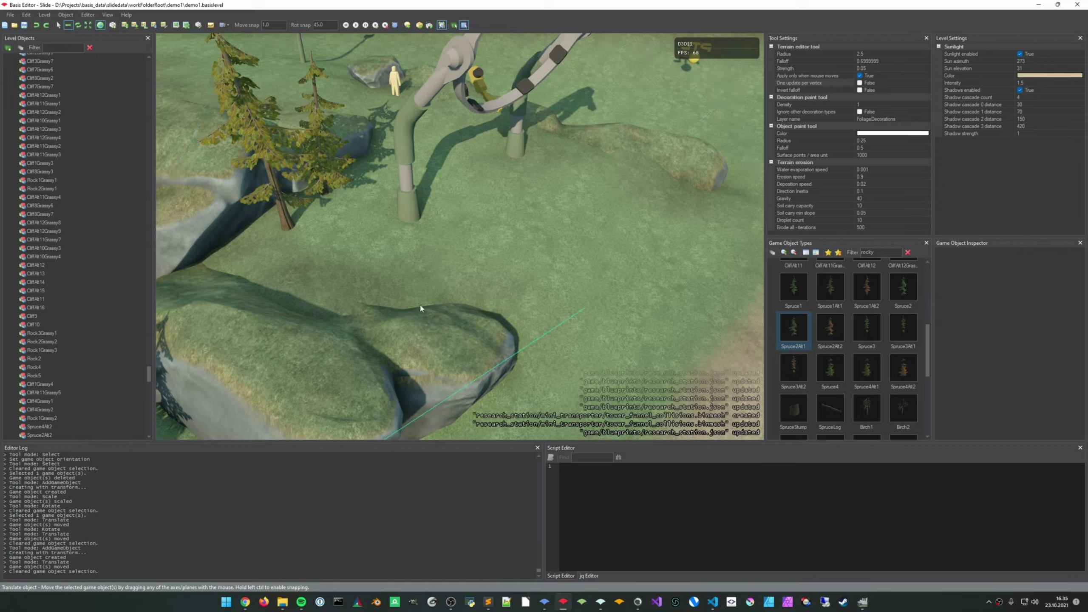
right_click_drag(547, 302, 547, 291)
left_click(434, 218)
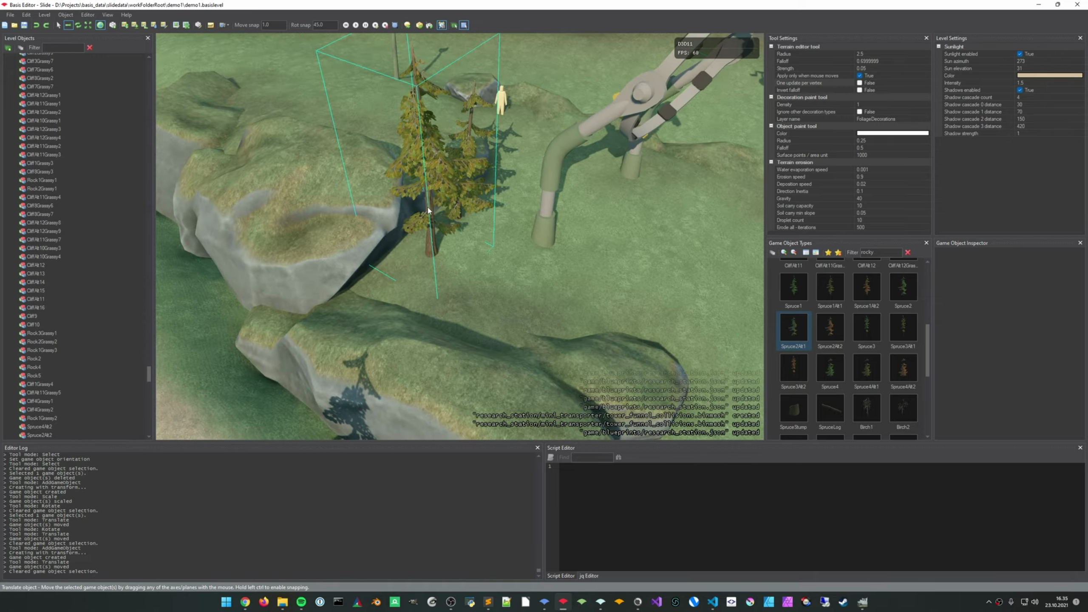
left_click_drag(434, 227, 435, 237)
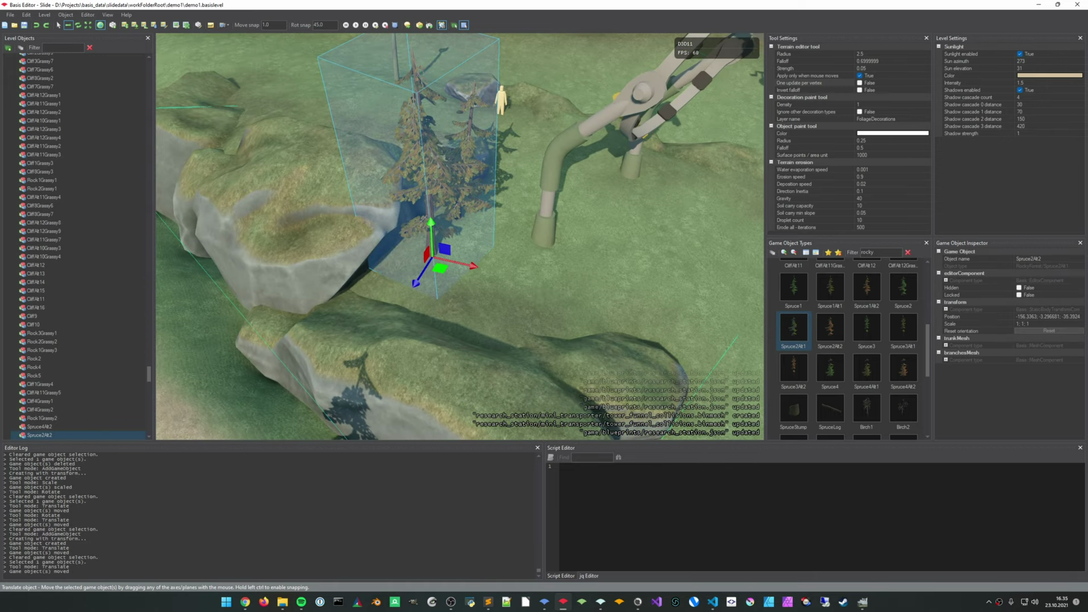
left_click(510, 276)
Prepare terrain material painting on the main terrain with a brush radius of 2 and Mud as the active material
key("a")
right_click_drag(510, 276, 552, 265)
key("s")
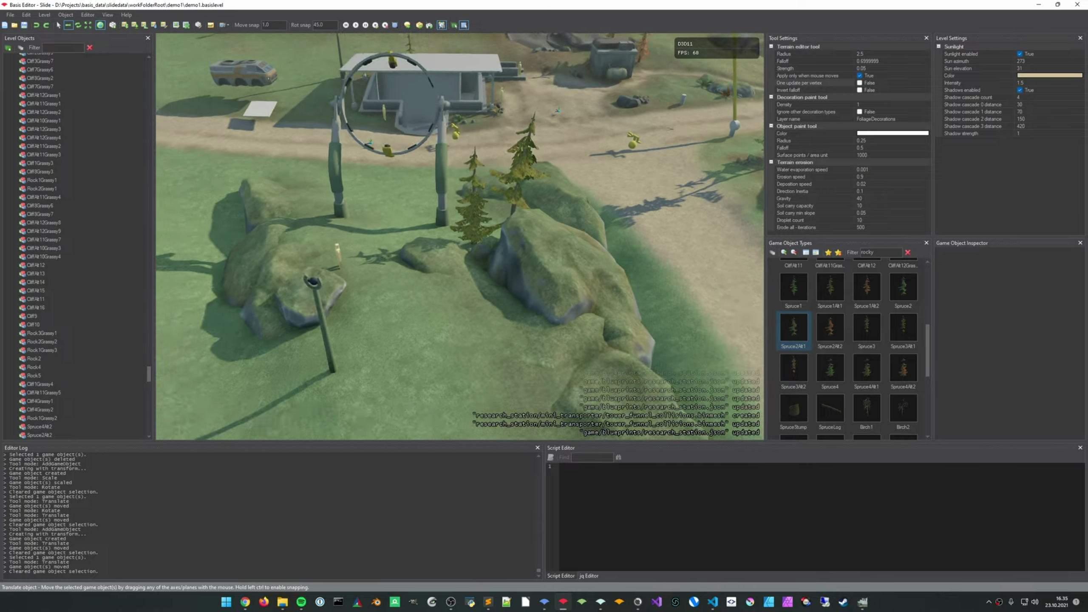
key("d")
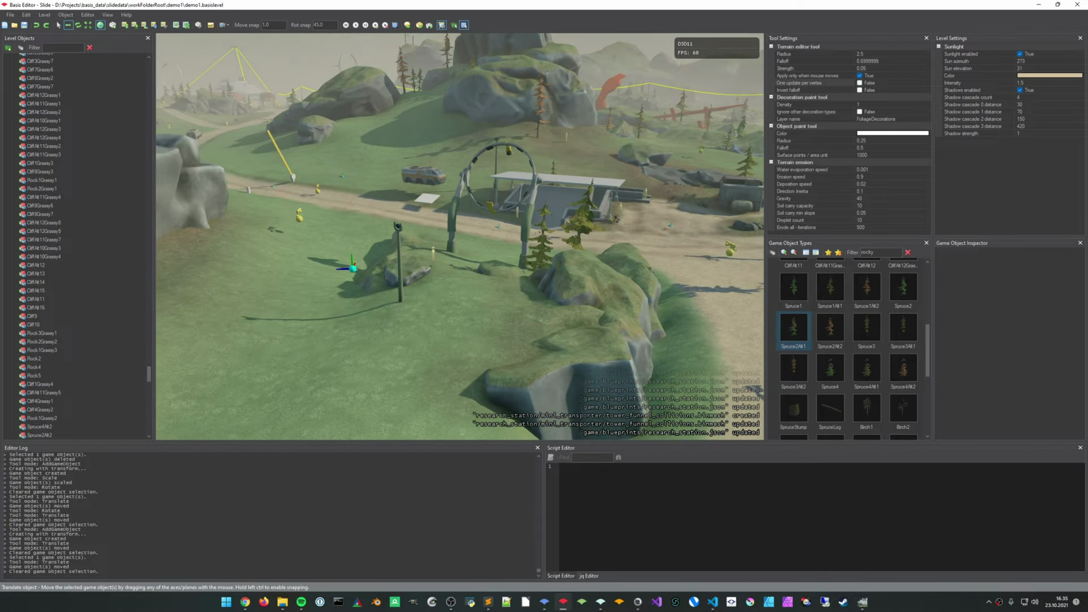
key("w")
key("d")
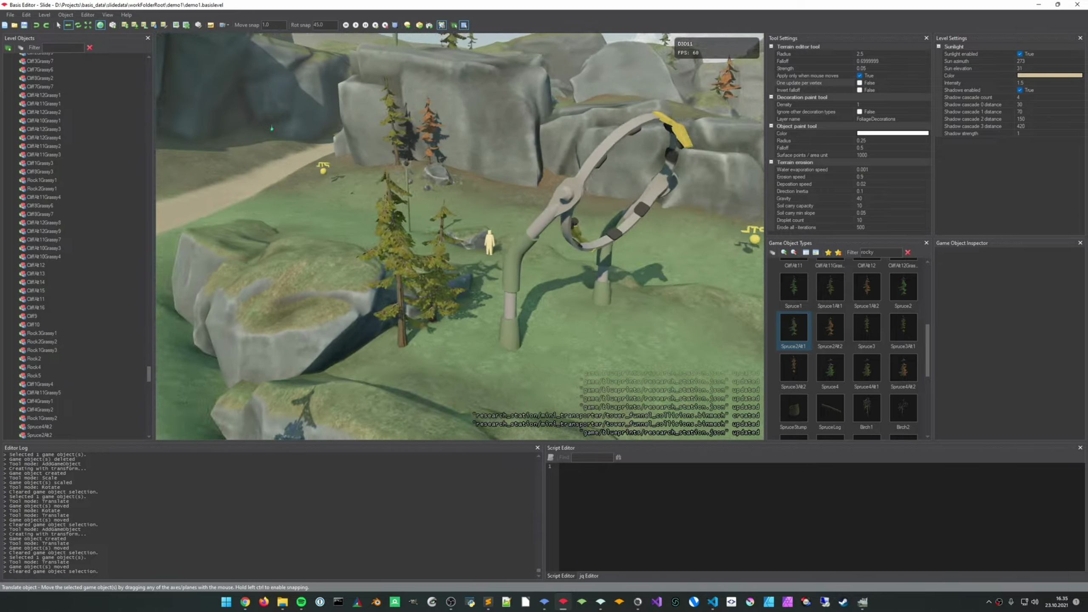
key("9")
scroll(409, 330, "down", 1)
key("1")
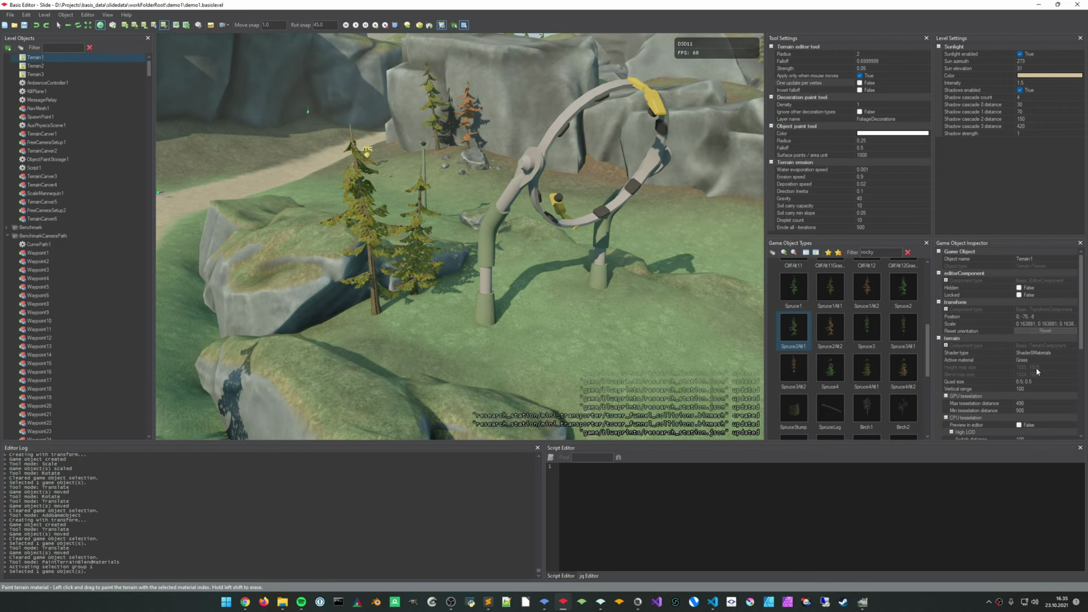
left_click(1057, 360)
left_click(1073, 360)
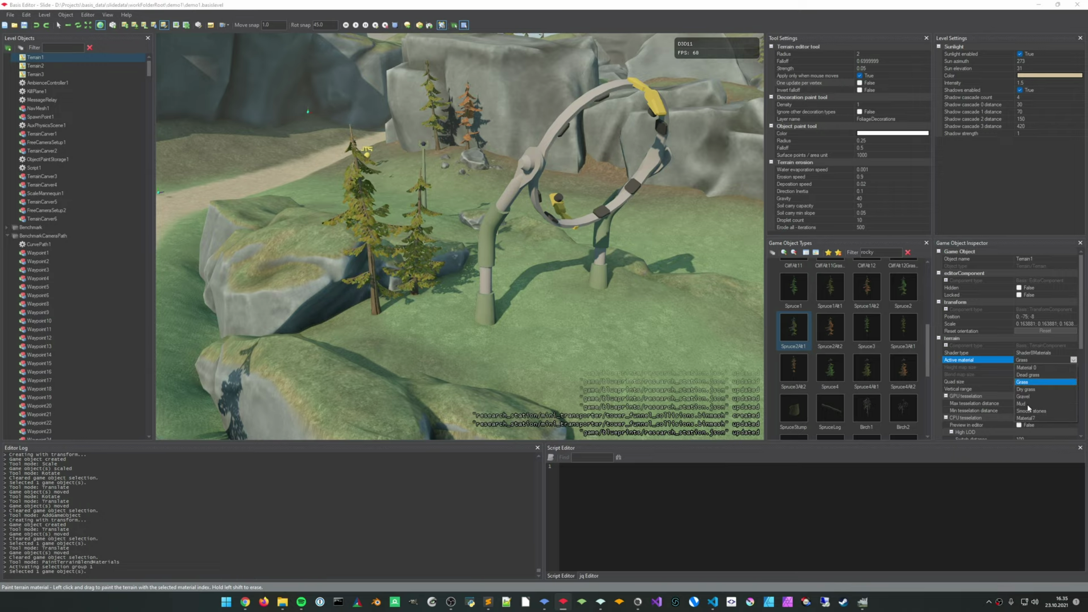
left_click(1027, 404)
Paint Mud on the ground around the bases of the two spruces and the grass beside the boulders
scroll(445, 326, "up", 5)
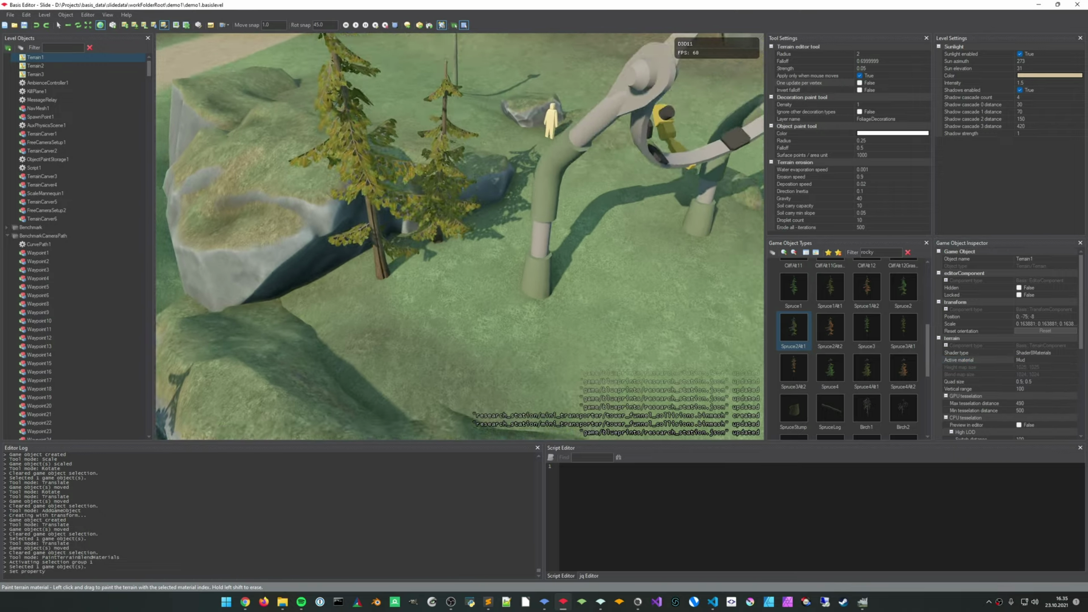
mouse_move(415, 278)
left_mouse_down()
mouse_move(403, 281)
mouse_move(470, 249)
mouse_move(454, 240)
mouse_move(434, 327)
mouse_move(445, 309)
mouse_move(519, 375)
left_mouse_up()
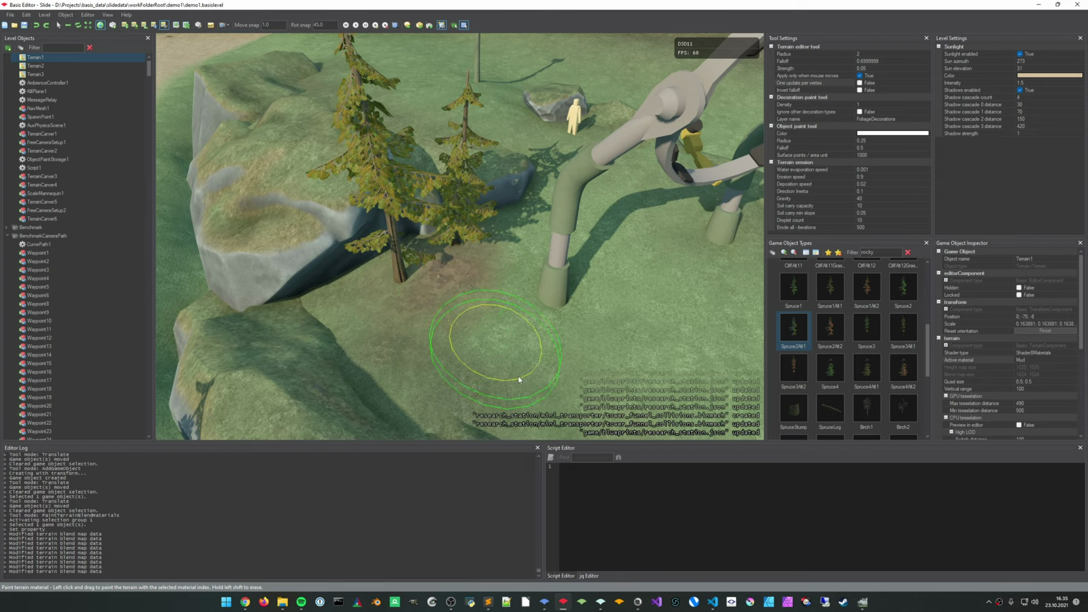
mouse_move(519, 375)
middle_mouse_down()
mouse_move(512, 309)
mouse_move(514, 326)
middle_mouse_up()
right_click_drag(514, 325, 510, 348)
scroll(452, 274, "down", 1)
left_click_drag(436, 258, 444, 260)
left_click_drag(443, 259, 450, 266)
right_click_drag(482, 313, 490, 309)
left_click_drag(488, 305, 456, 301)
left_click_drag(520, 308, 492, 295)
left_click_drag(497, 296, 518, 306)
Paint Mud along the foot of the boulders on the dirt road side, using a brush radius of 2.5
mouse_move(562, 366)
right_mouse_down()
mouse_move(557, 386)
mouse_move(517, 384)
mouse_move(520, 403)
mouse_move(466, 287)
right_mouse_up()
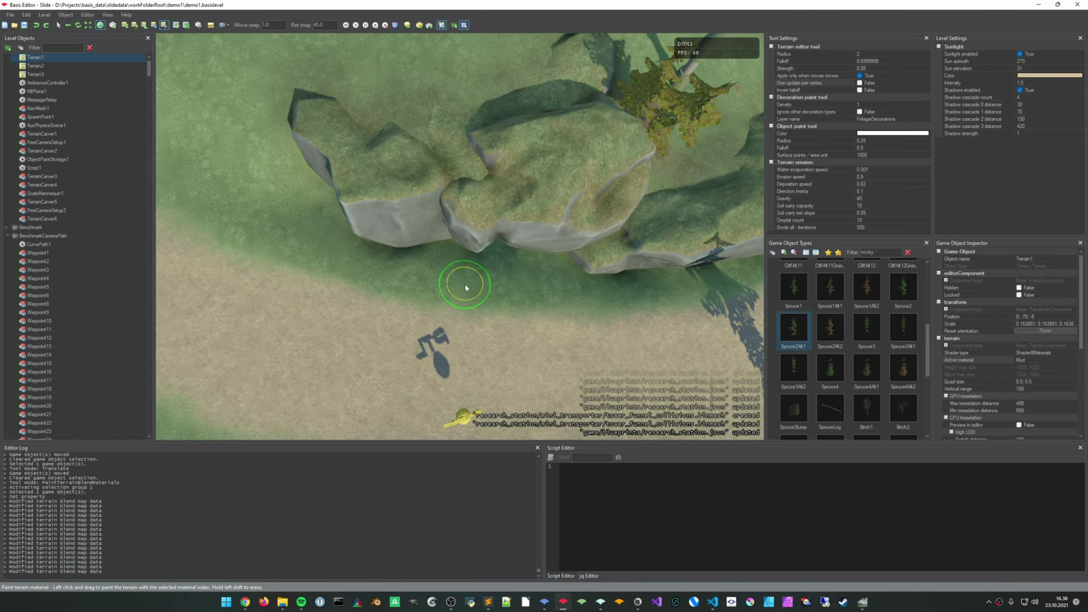
scroll(466, 288, "up", 2)
mouse_move(343, 211)
left_mouse_down()
mouse_move(544, 264)
mouse_move(596, 260)
left_mouse_up()
middle_click_drag(596, 260, 424, 236)
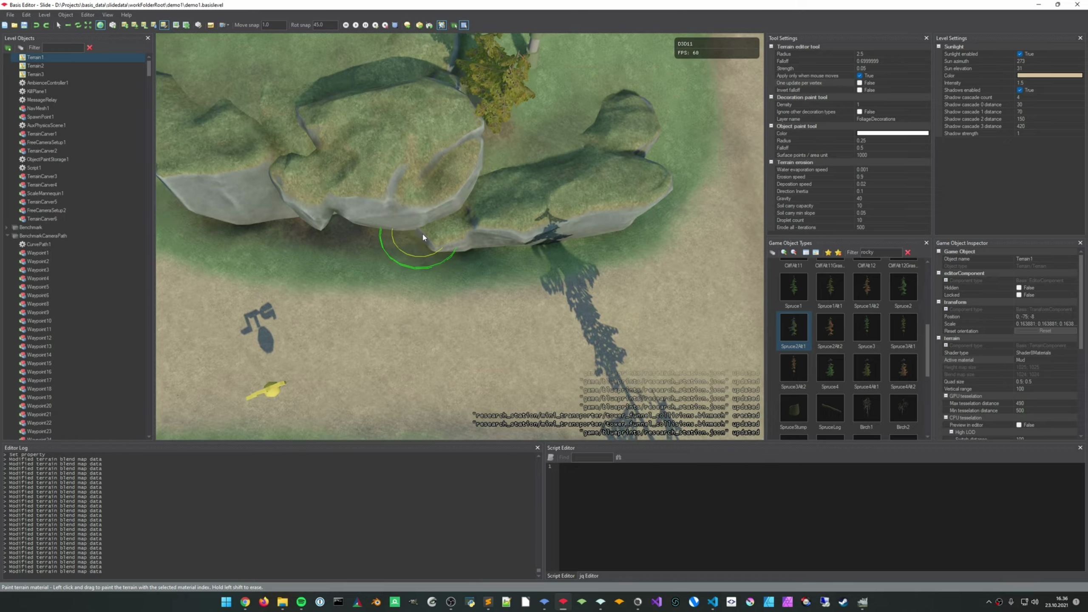
left_click_drag(424, 236, 497, 243)
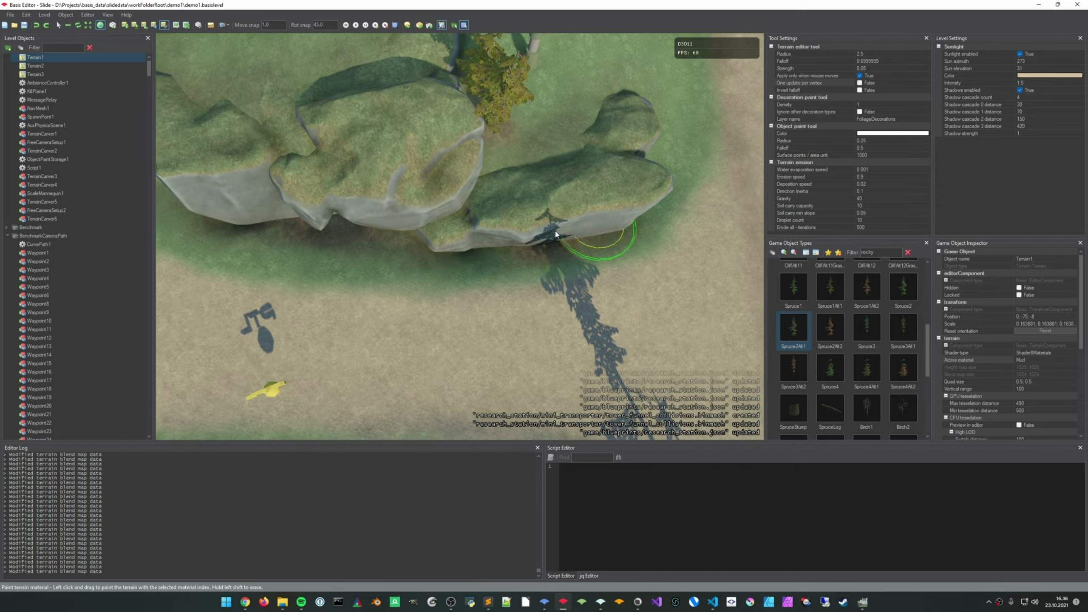
middle_click_drag(404, 255, 543, 263)
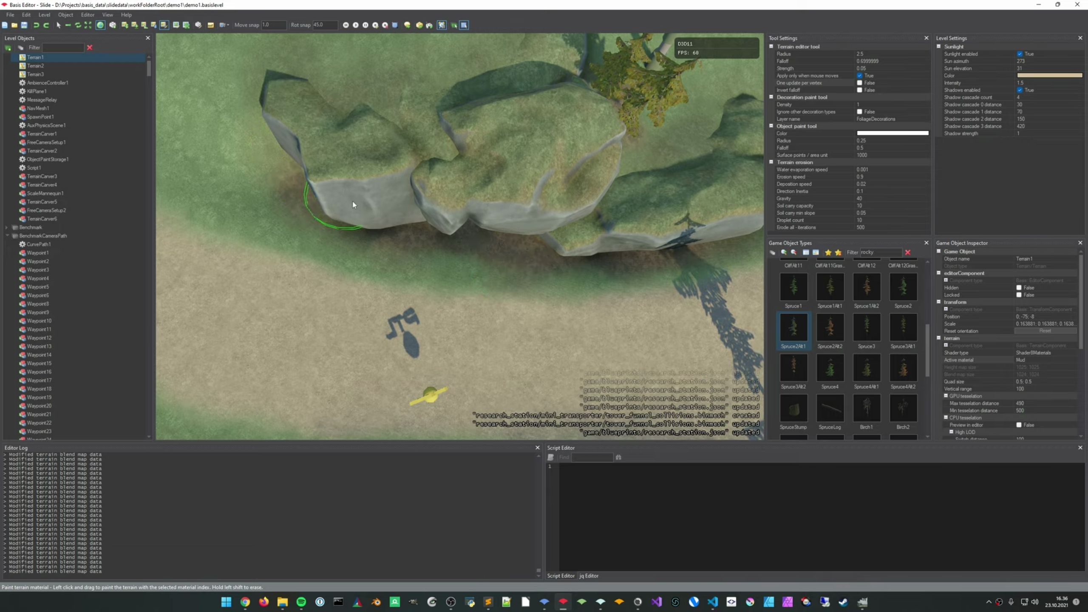
Undo the last terrain material stroke along the boulders' roadside base
mouse_move(629, 261)
right_mouse_down()
mouse_move(479, 210)
mouse_move(471, 175)
mouse_move(591, 261)
right_mouse_up()
middle_click_drag(510, 184, 563, 339)
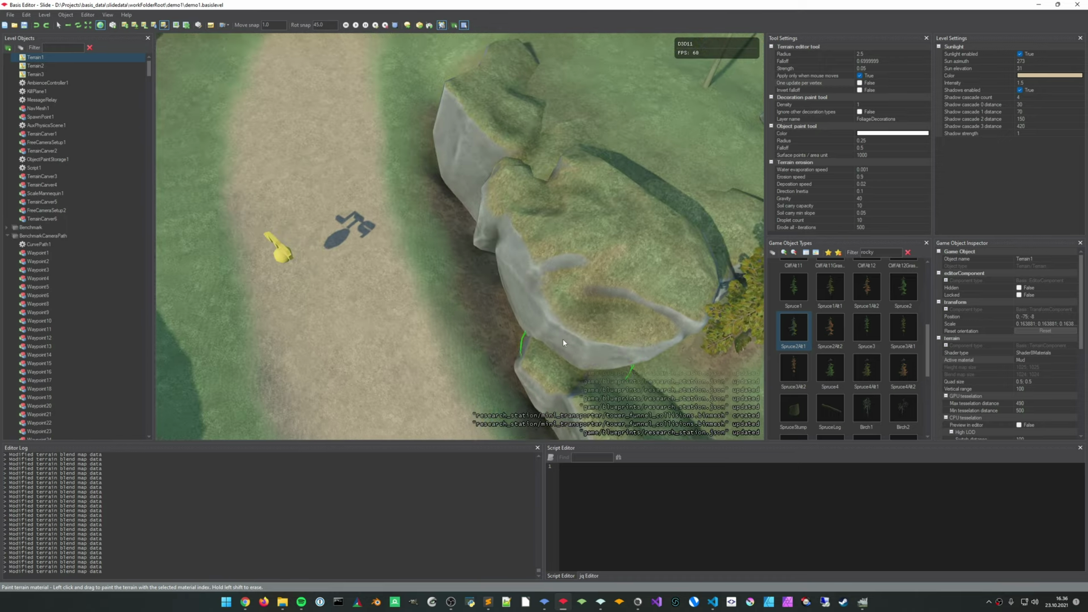
right_click_drag(562, 339, 474, 292)
middle_click_drag(474, 293, 470, 236)
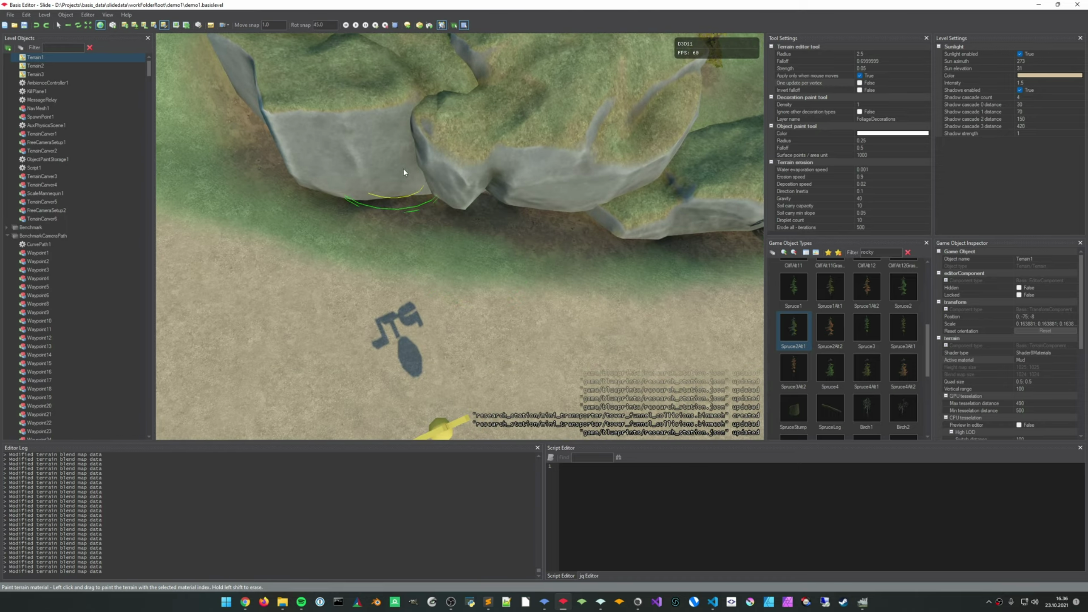
middle_click_drag(588, 202, 598, 175)
key("ctrl+z")
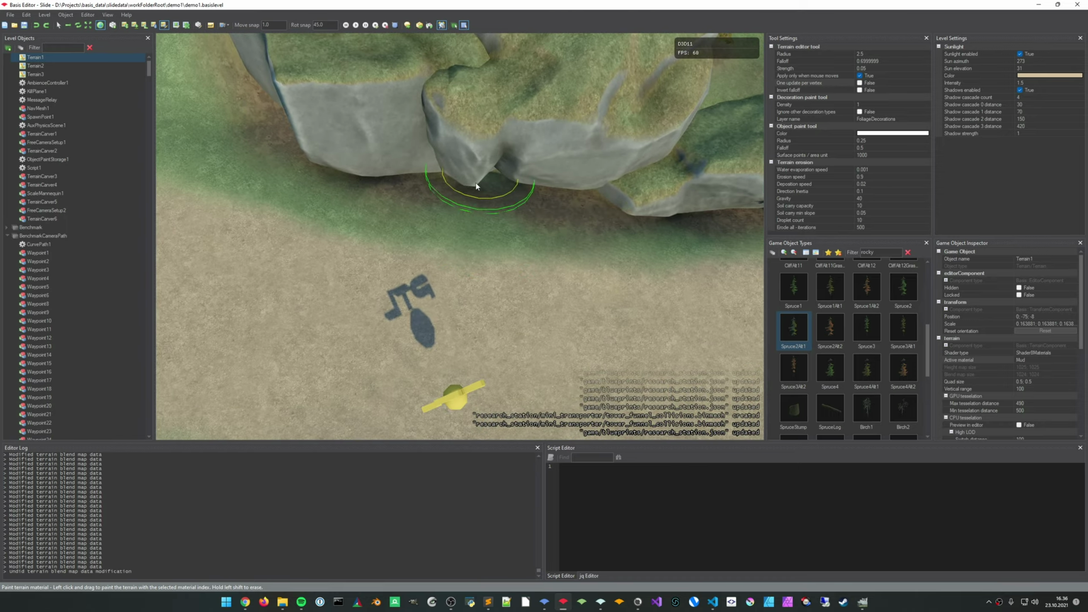
middle_click_drag(567, 212, 520, 103)
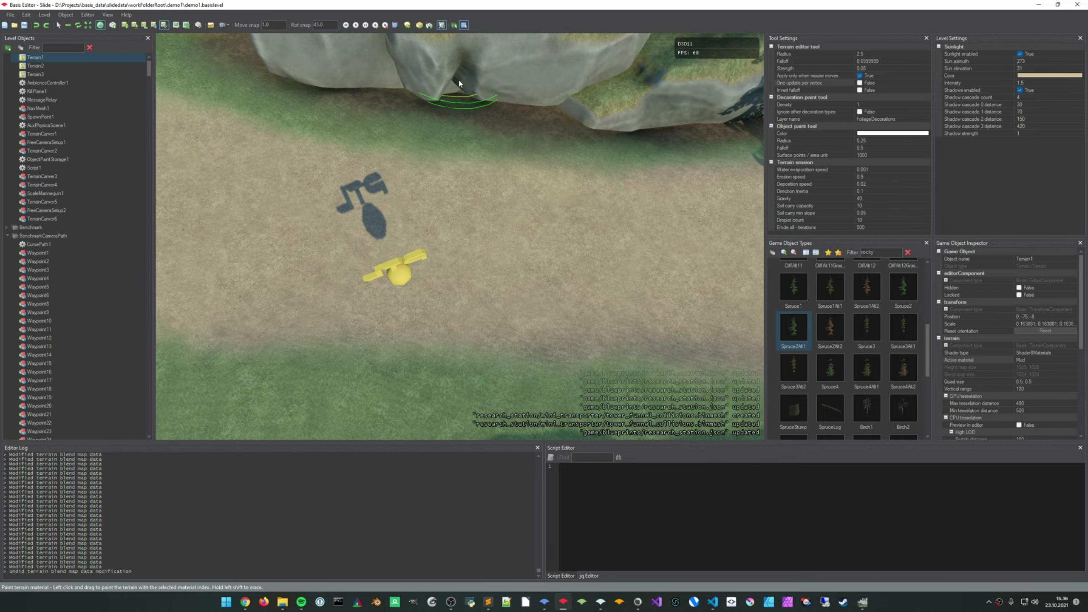
Repaint Mud around the boulders' base and on the grass verge facing the dirt road, using a brush radius of 2.5
left_click_drag(458, 81, 478, 81)
middle_click_drag(479, 82, 501, 195)
mouse_move(551, 222)
left_mouse_down()
mouse_move(566, 221)
mouse_move(568, 234)
mouse_move(501, 218)
left_mouse_up()
left_click_drag(542, 269, 464, 217)
middle_click_drag(471, 226, 560, 234)
mouse_move(535, 214)
left_mouse_down()
mouse_move(505, 185)
mouse_move(436, 171)
left_mouse_up()
left_click_drag(372, 163, 318, 107)
left_click_drag(490, 185, 519, 205)
middle_click_drag(527, 216, 389, 115)
left_click_drag(394, 124, 510, 136)
mouse_move(520, 133)
left_mouse_down()
mouse_move(551, 119)
mouse_move(595, 148)
left_mouse_up()
mouse_move(598, 147)
right_mouse_down()
mouse_move(569, 112)
mouse_move(463, 122)
mouse_move(475, 172)
mouse_move(538, 191)
right_mouse_up()
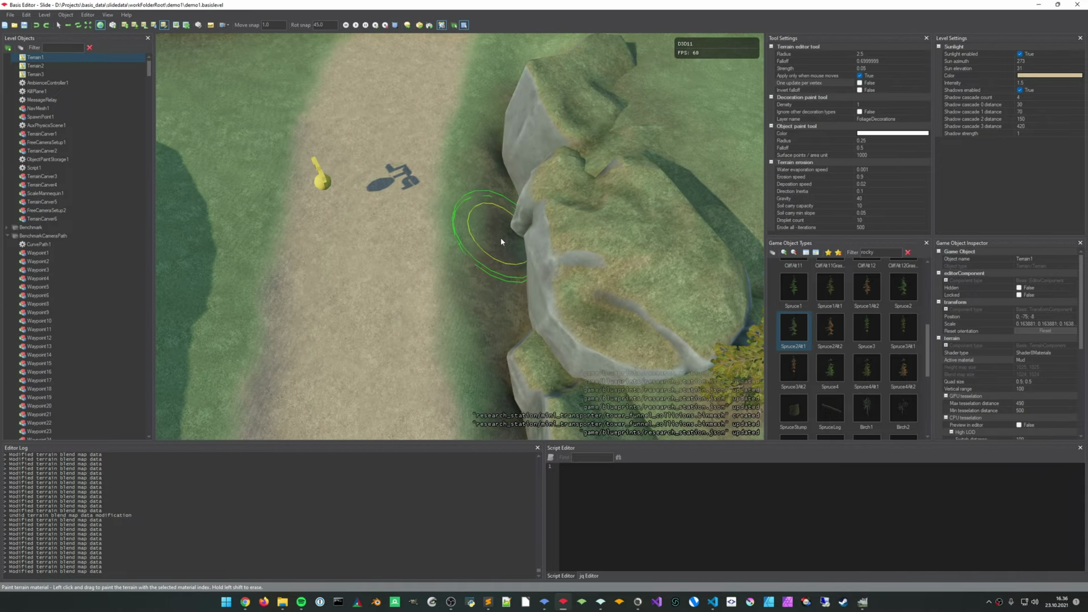
mouse_move(501, 238)
left_mouse_down()
mouse_move(493, 232)
mouse_move(434, 273)
mouse_move(450, 283)
mouse_move(425, 345)
left_mouse_up()
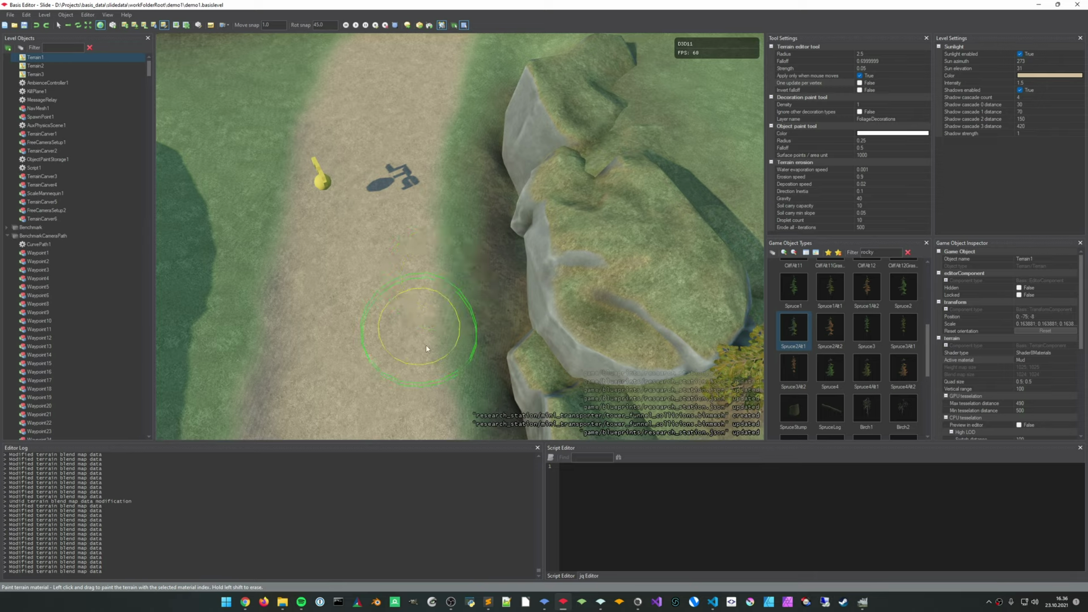
right_click_drag(426, 348, 393, 354)
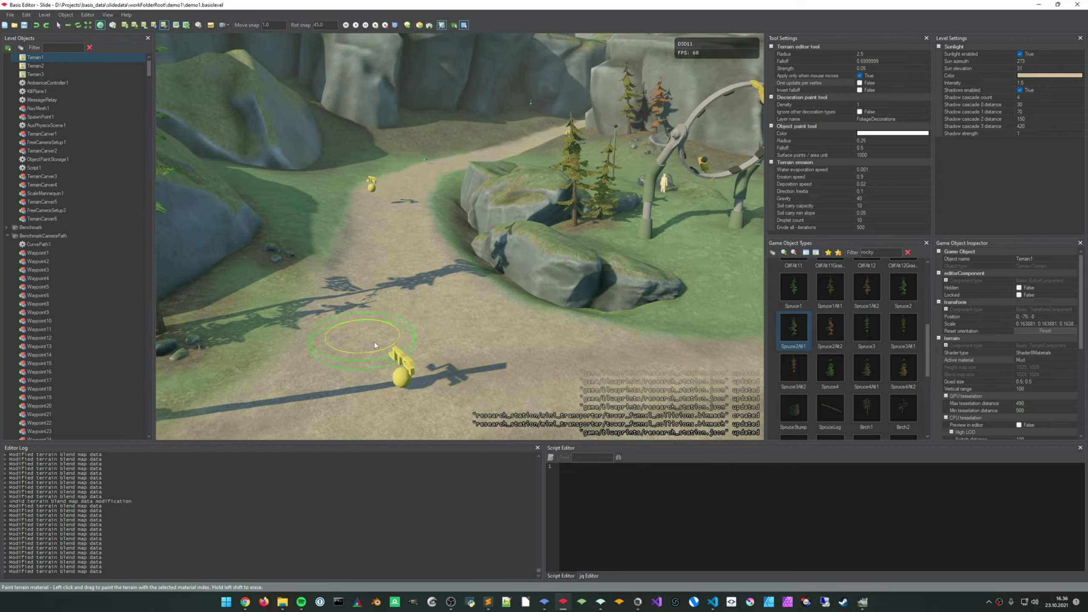
Reduce the brush radius to 1 and paint Mud along the grass edge of the road below the boulders
mouse_move(475, 329)
right_mouse_down()
mouse_move(460, 297)
mouse_move(465, 317)
mouse_move(507, 349)
mouse_move(446, 320)
right_mouse_up()
middle_click_drag(343, 231, 458, 234)
scroll(458, 235, "up", 2)
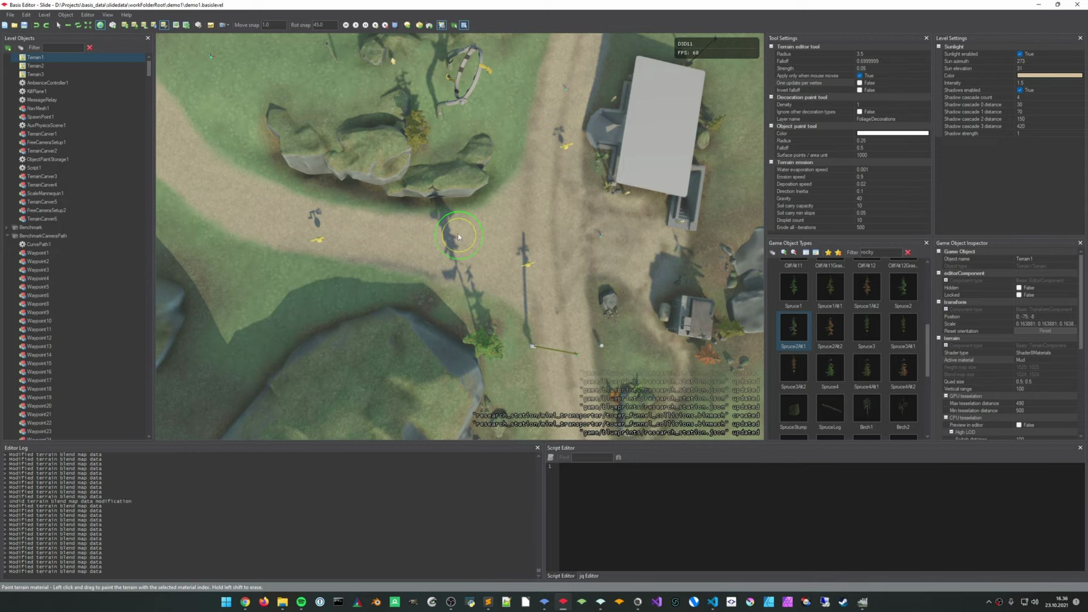
key("w")
right_click_drag(393, 226, 347, 261)
mouse_move(356, 260)
middle_mouse_down()
mouse_move(515, 296)
mouse_move(458, 297)
middle_mouse_up()
scroll(458, 297, "down", 1)
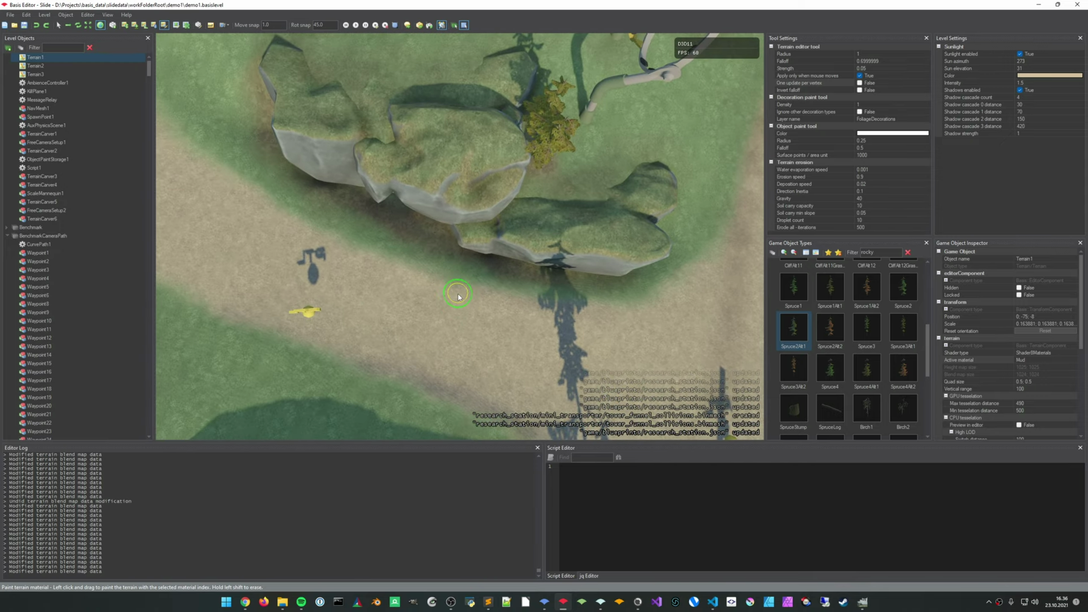
left_click_drag(348, 246, 413, 285)
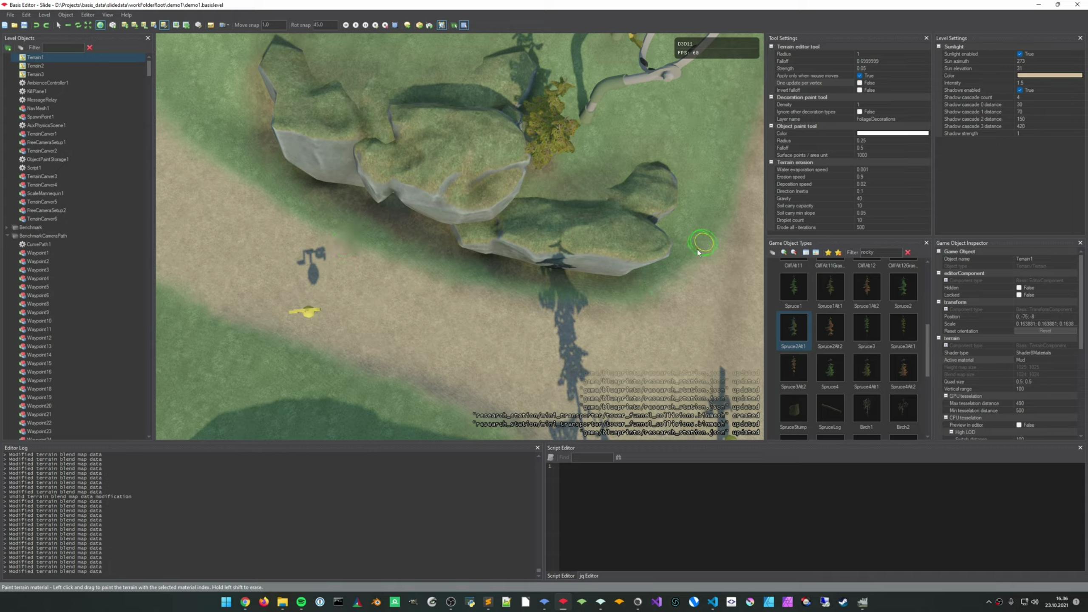
Set the brush radius to 1.5 and extend the Mud along the road's edge and around the end of the boulders
scroll(674, 278, "up", 1, "ctrl")
left_click_drag(698, 256, 710, 244)
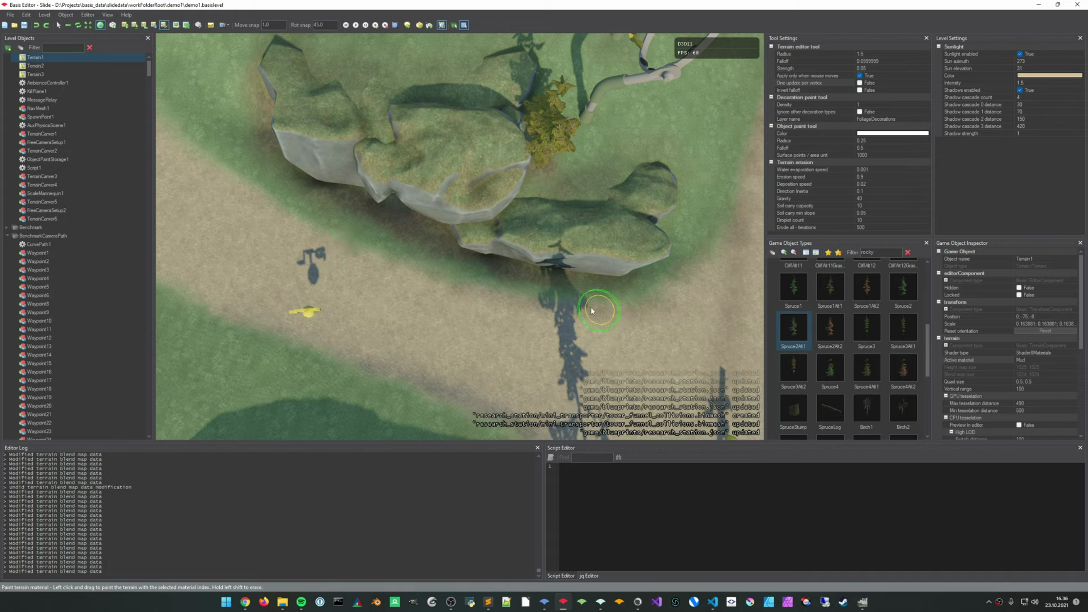
left_click_drag(592, 309, 535, 299)
left_click_drag(459, 288, 346, 233)
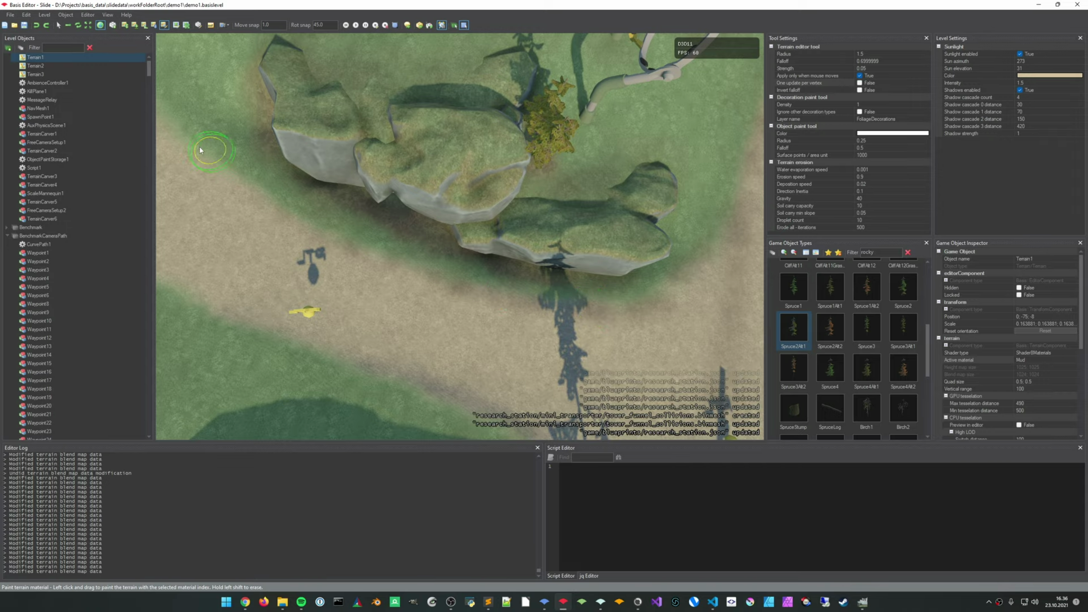
left_click_drag(254, 198, 409, 263)
left_click_drag(704, 261, 694, 268)
left_click_drag(693, 268, 637, 317)
right_click_drag(636, 319, 686, 315)
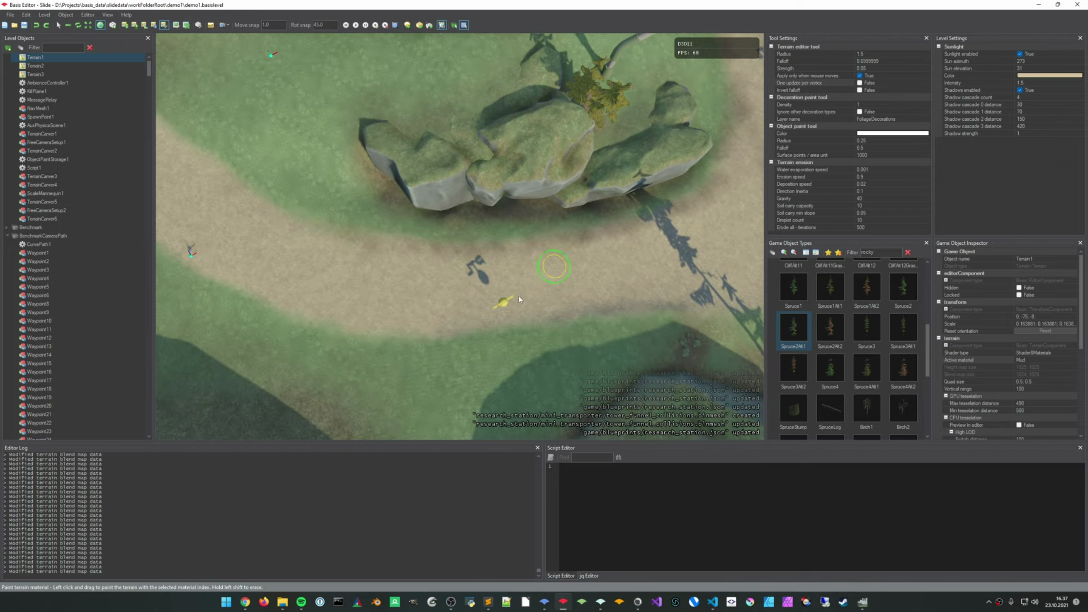
Paint Mud along the grass edge on the side of the dirt road opposite the boulders
middle_click_drag(398, 272, 332, 234)
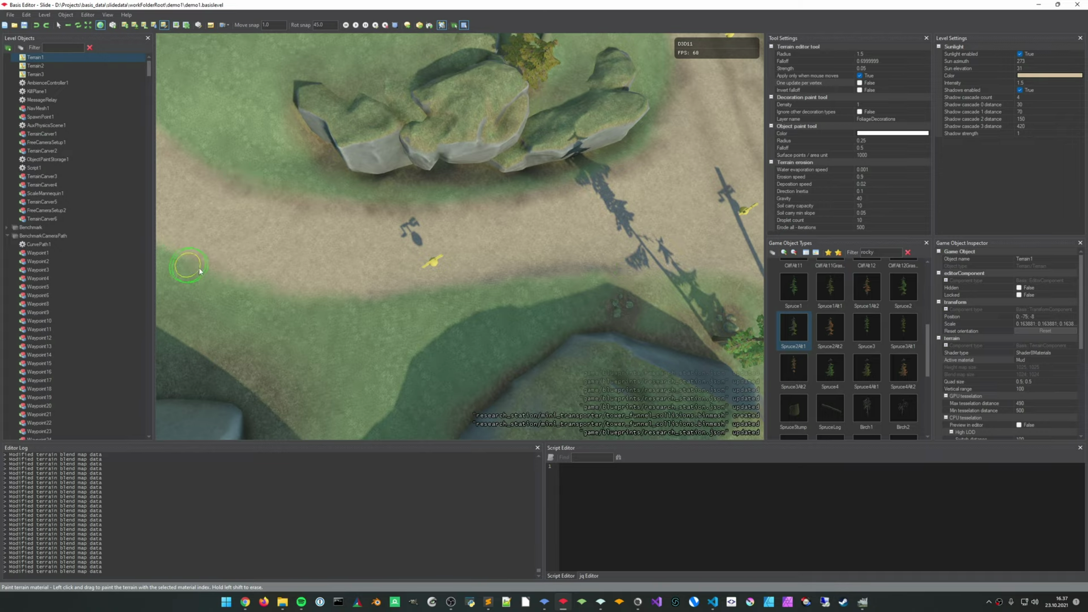
middle_click_drag(487, 293, 324, 298)
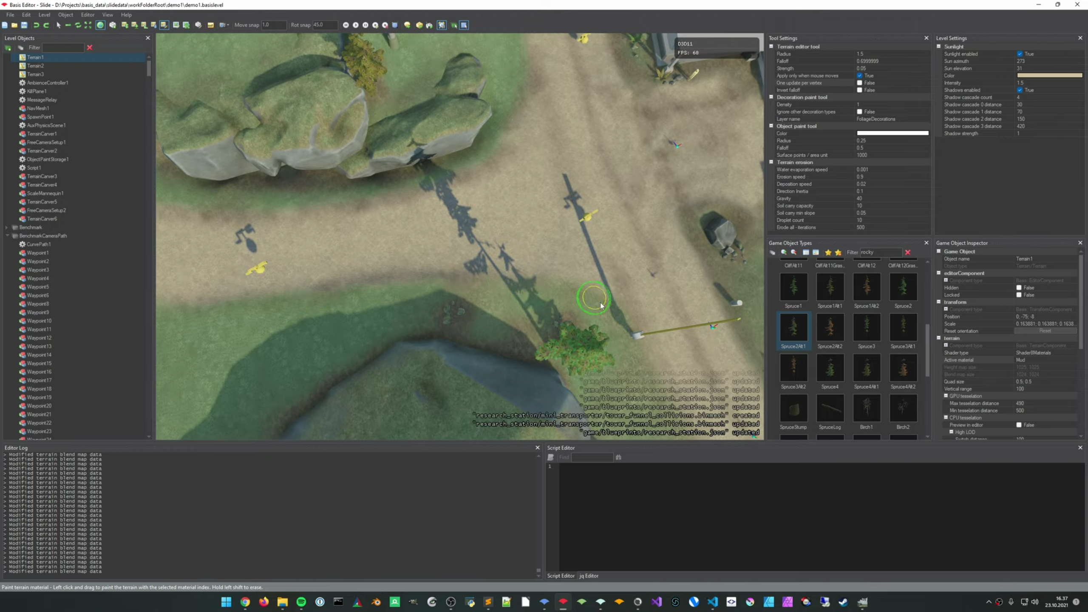
right_click_drag(572, 293, 646, 288)
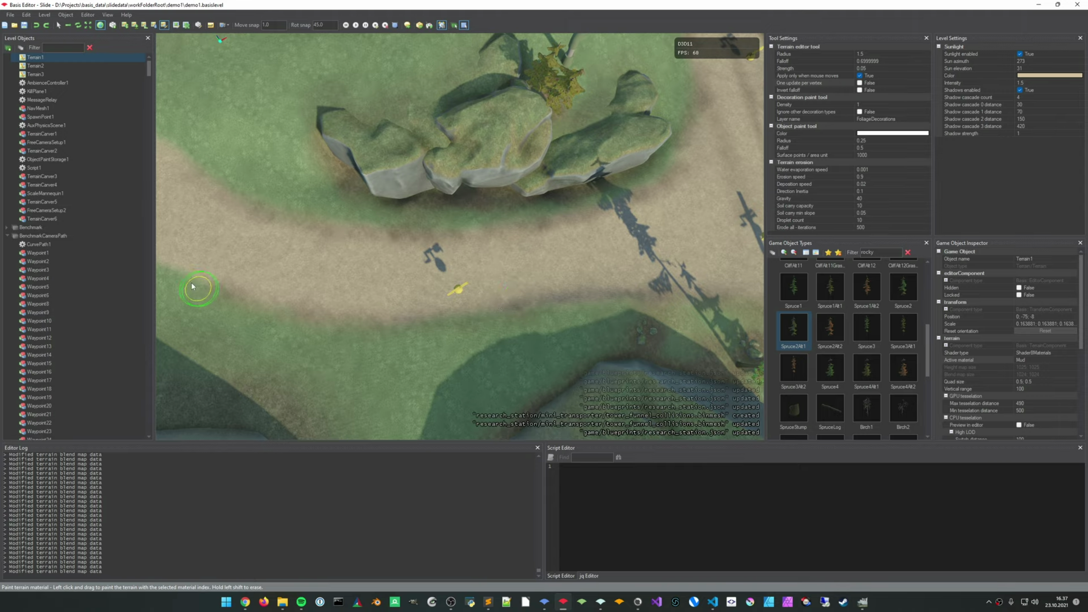
left_click(149, 253)
right_click_drag(337, 329, 265, 334)
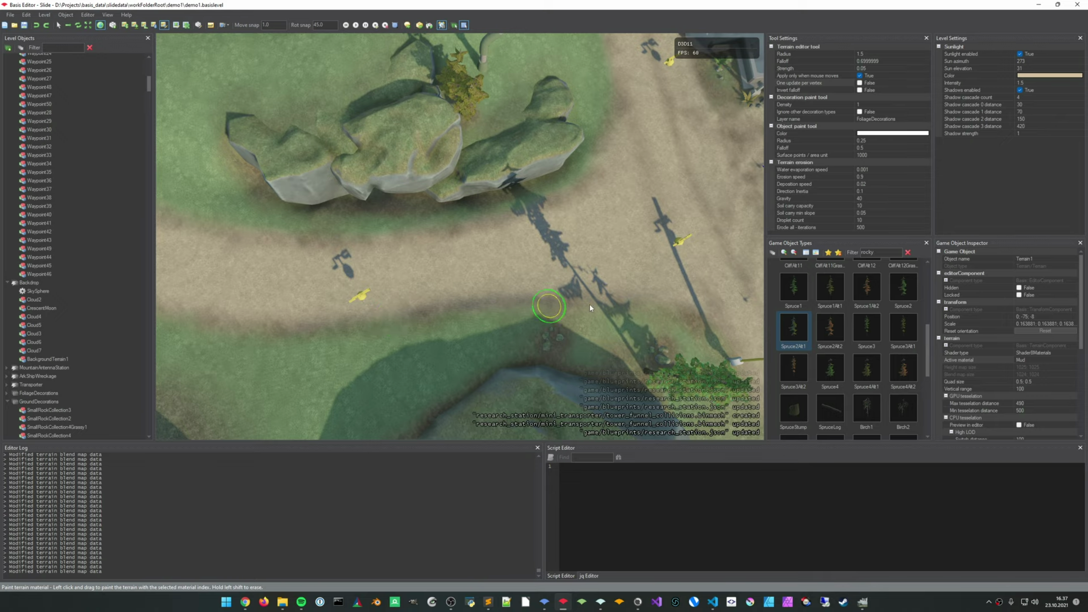
mouse_move(590, 305)
right_mouse_down()
mouse_move(544, 274)
mouse_move(465, 251)
mouse_move(465, 274)
mouse_move(521, 264)
right_mouse_up()
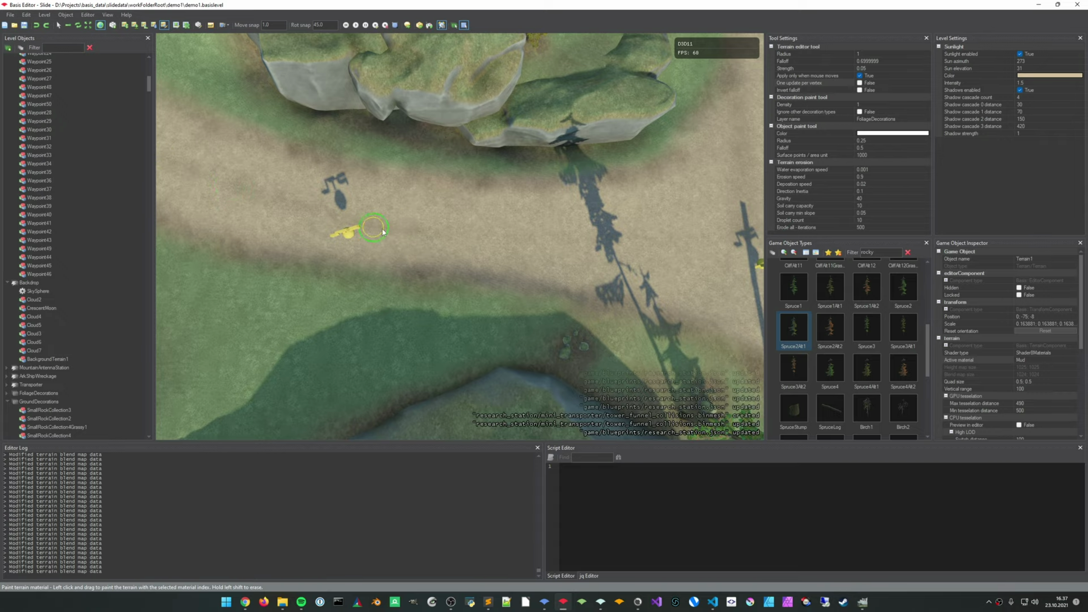
middle_click_drag(393, 221, 302, 220)
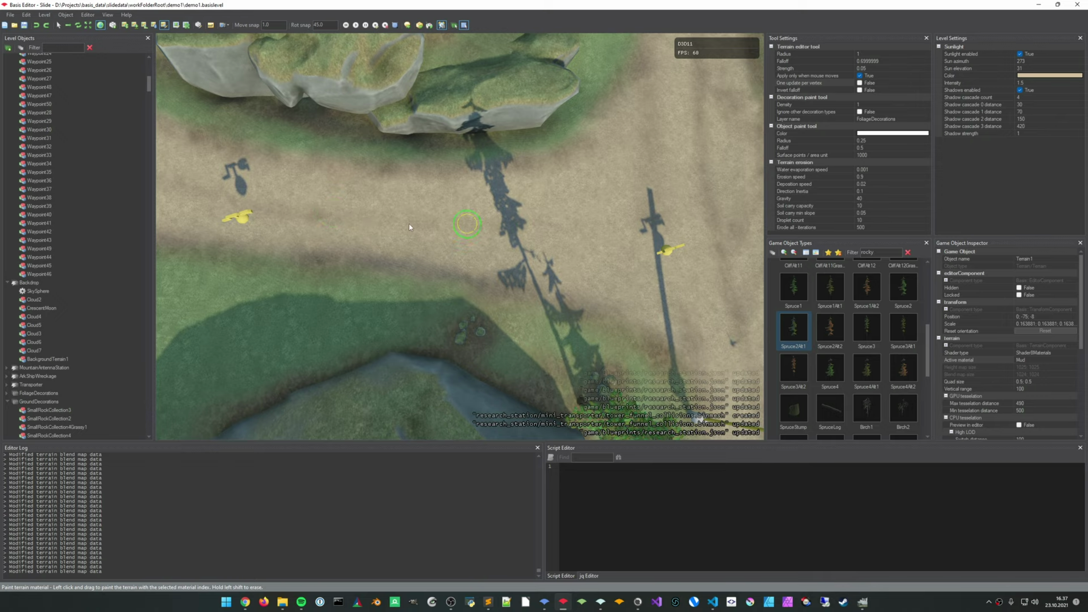
mouse_move(457, 232)
right_mouse_down()
mouse_move(479, 236)
mouse_move(424, 251)
right_mouse_up()
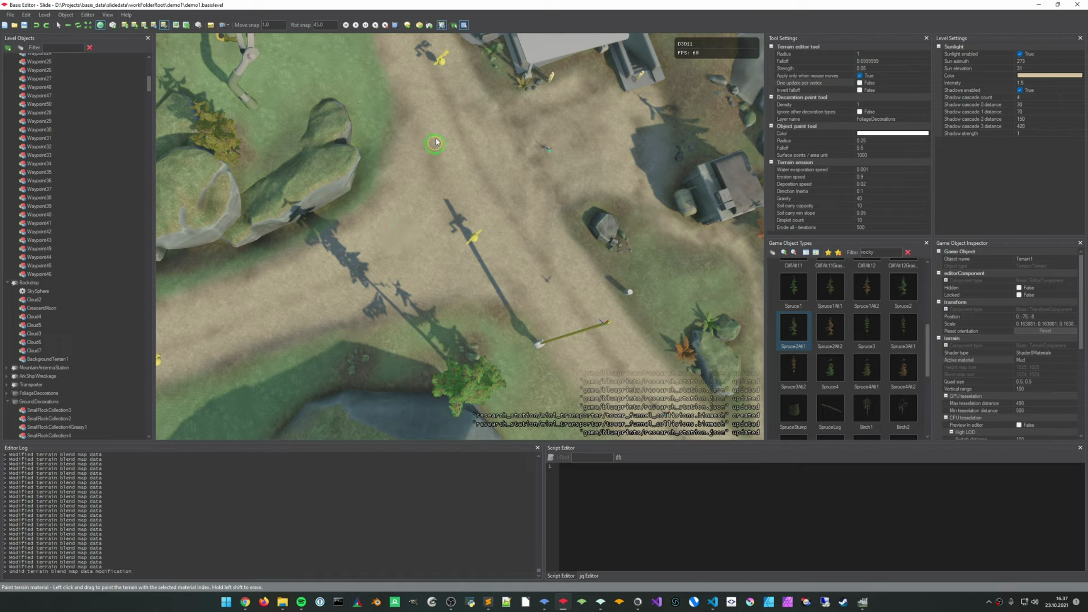
Paint short Mud patches across the dirt road junction between the boulders and the barrier
left_click(436, 143)
left_click_drag(486, 256, 547, 276)
left_click(445, 143)
left_click(418, 204)
left_click(392, 246)
left_click_drag(437, 177, 431, 192)
middle_click_drag(423, 247, 464, 212)
left_click_drag(430, 234, 436, 246)
left_click(515, 219)
left_click(584, 221)
Add a Mud stroke on the road between the boulders and the building, and return to the Select tool
right_click_drag(584, 221, 492, 167)
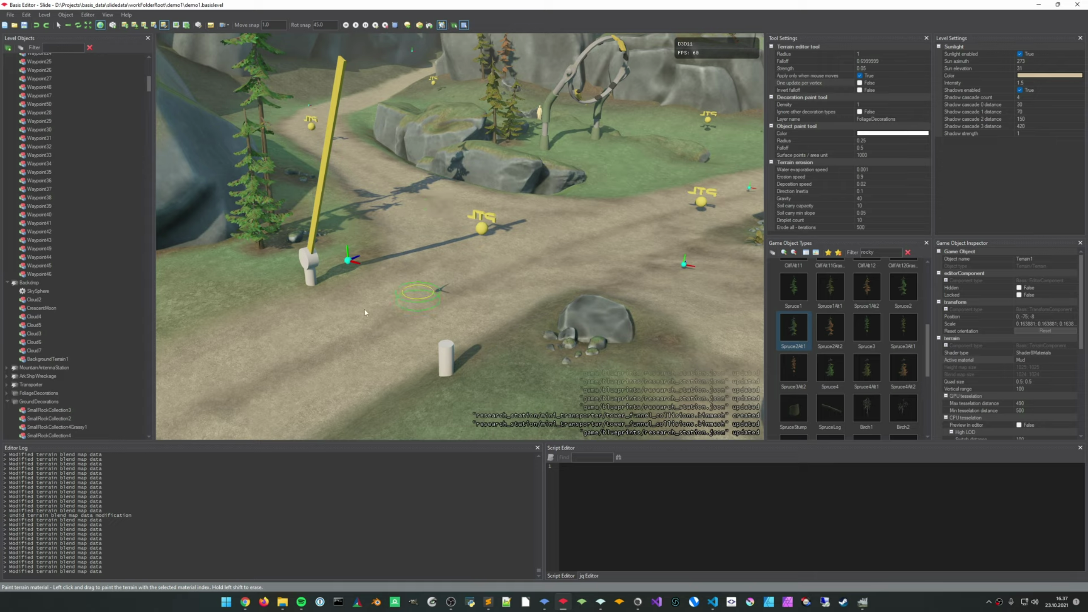
mouse_move(385, 194)
right_mouse_down()
mouse_move(385, 244)
mouse_move(429, 247)
right_mouse_up()
scroll(431, 296, "down", 5)
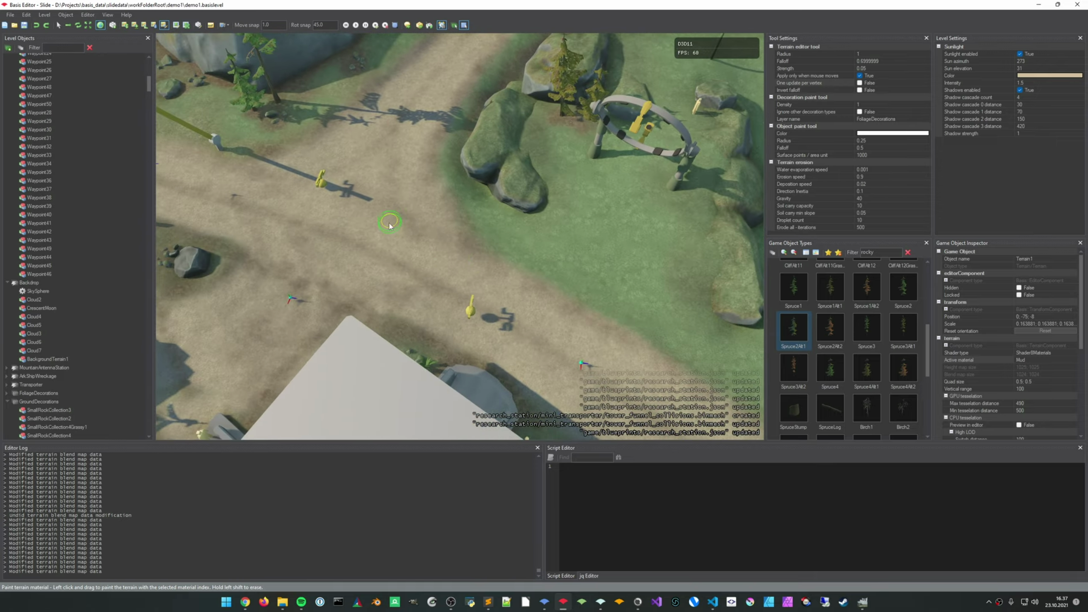
left_click_drag(389, 225, 409, 211)
mouse_move(421, 236)
right_mouse_down()
mouse_move(418, 214)
mouse_move(472, 229)
mouse_move(474, 304)
right_mouse_up()
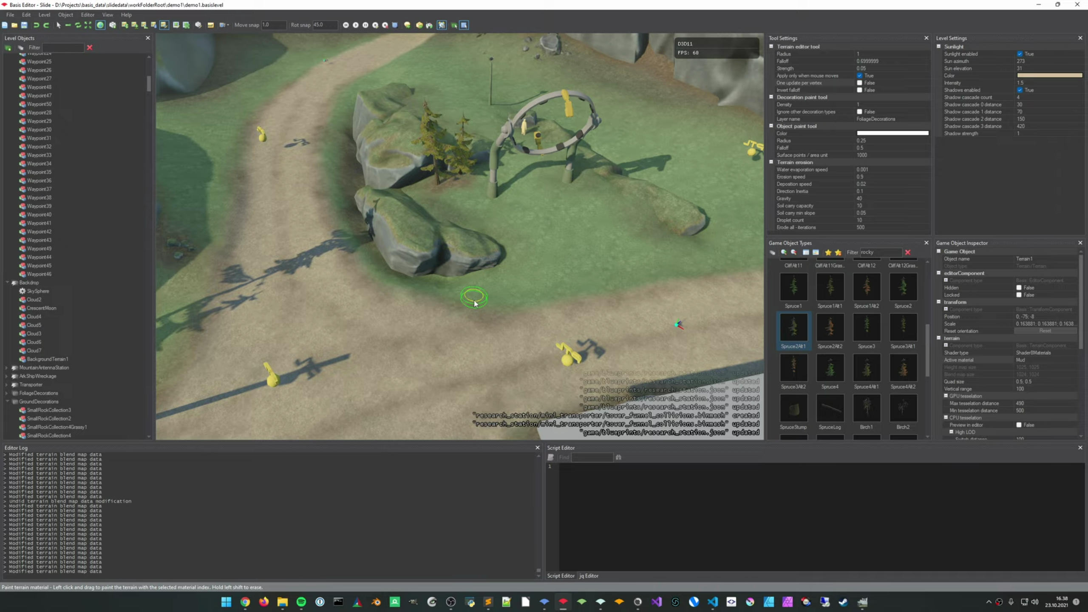
mouse_move(474, 298)
right_mouse_down()
mouse_move(473, 332)
mouse_move(398, 309)
mouse_move(557, 337)
mouse_move(582, 354)
right_mouse_up()
scroll(479, 315, "up", 1)
right_click_drag(530, 328, 603, 308)
key("Escape")
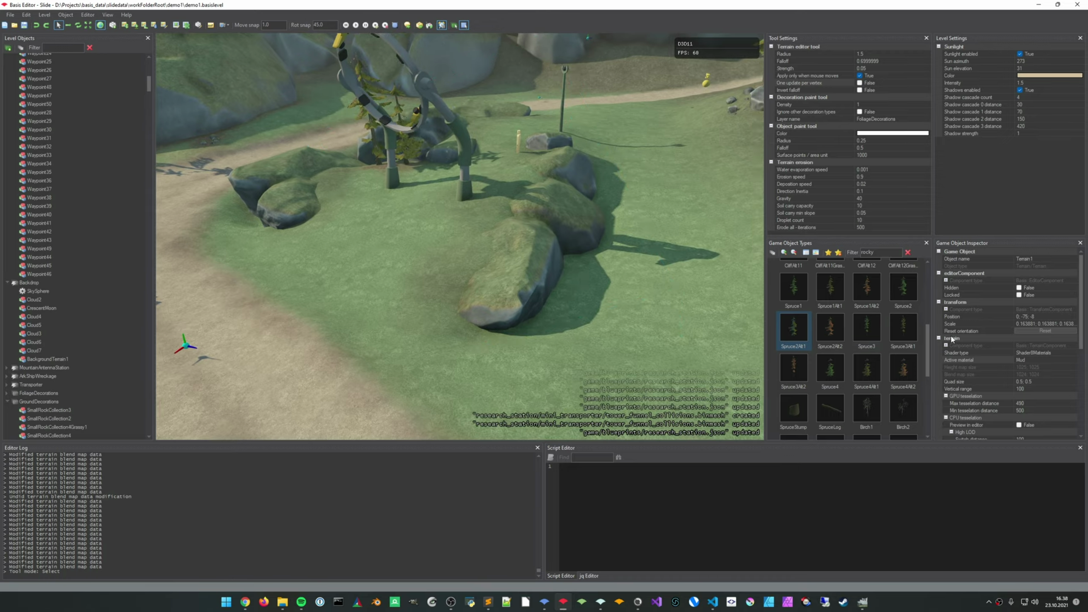
Choose the Spruce1Alt2 game object type and leave the add-object tool without placing it
left_click_drag(927, 361, 930, 342)
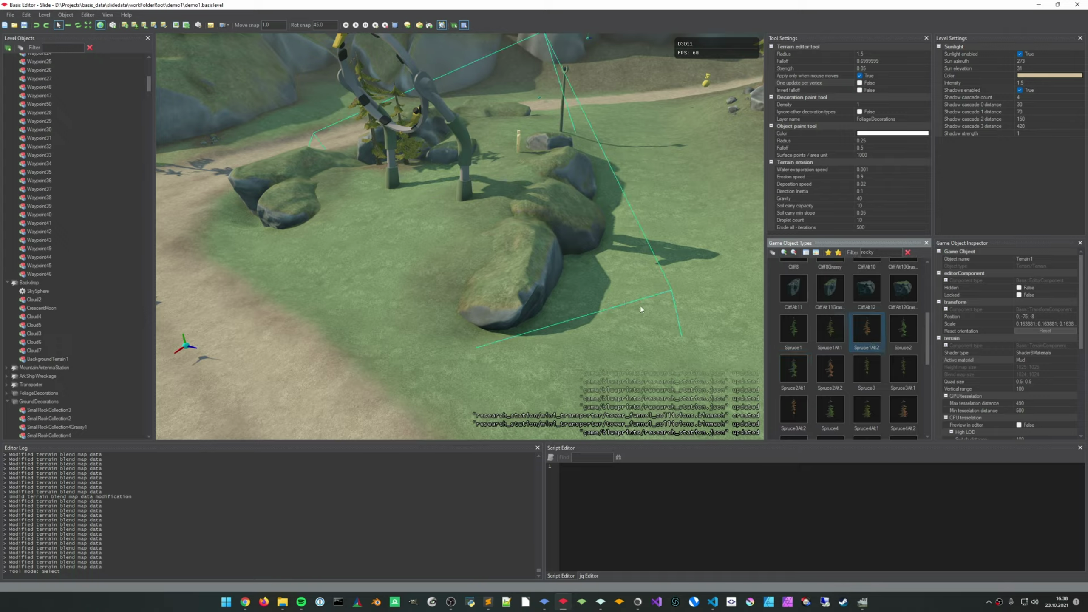
key("a")
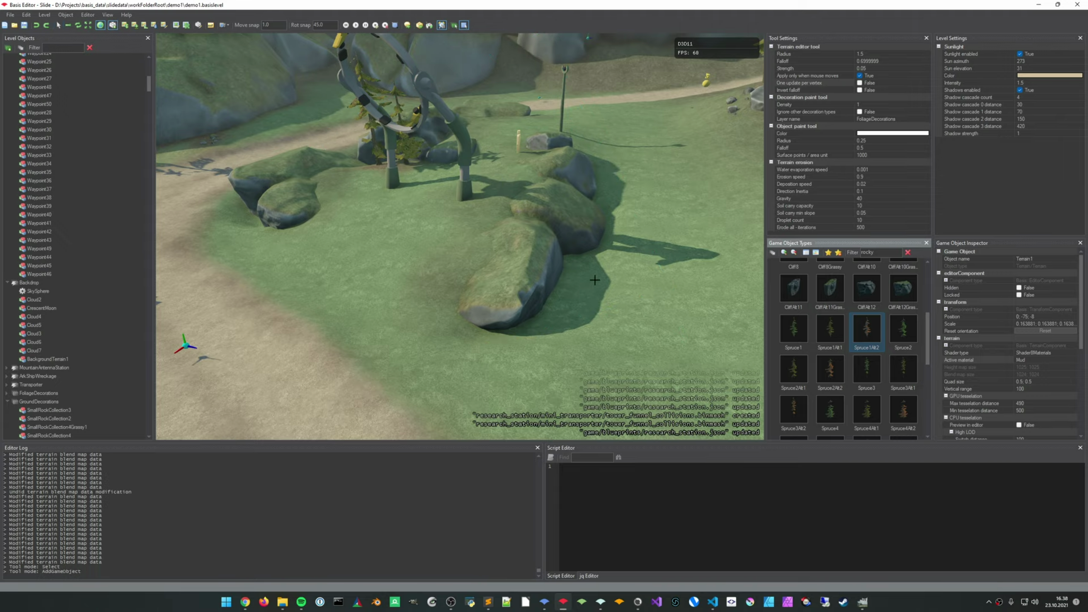
key("Escape")
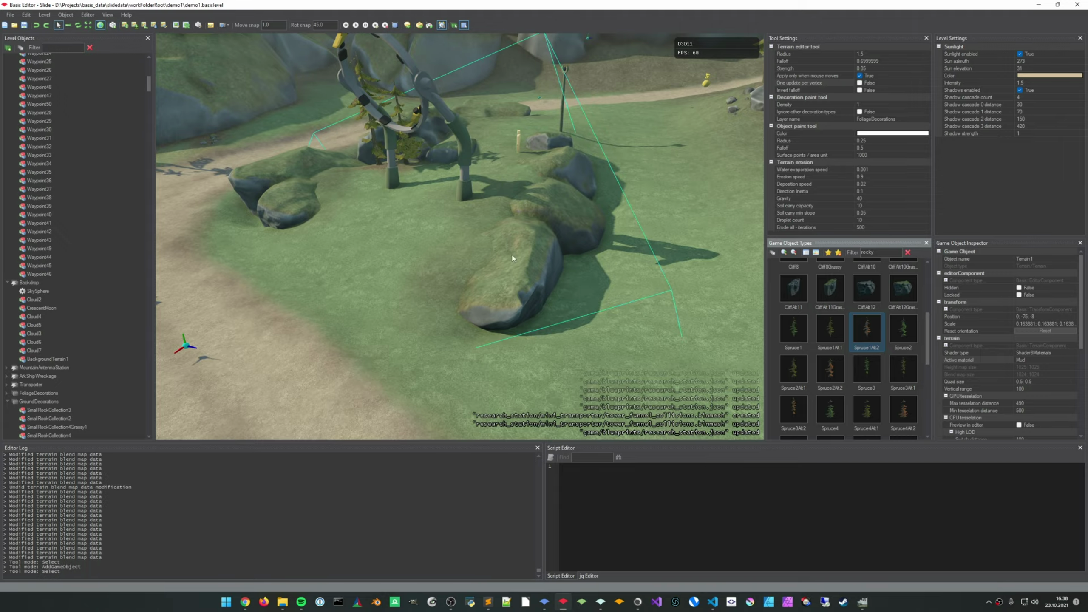
Make ApproachProps the active layer using the spruce standing at the foot of the cliff behind the ring structure
right_click_drag(515, 260, 651, 266)
key("s")
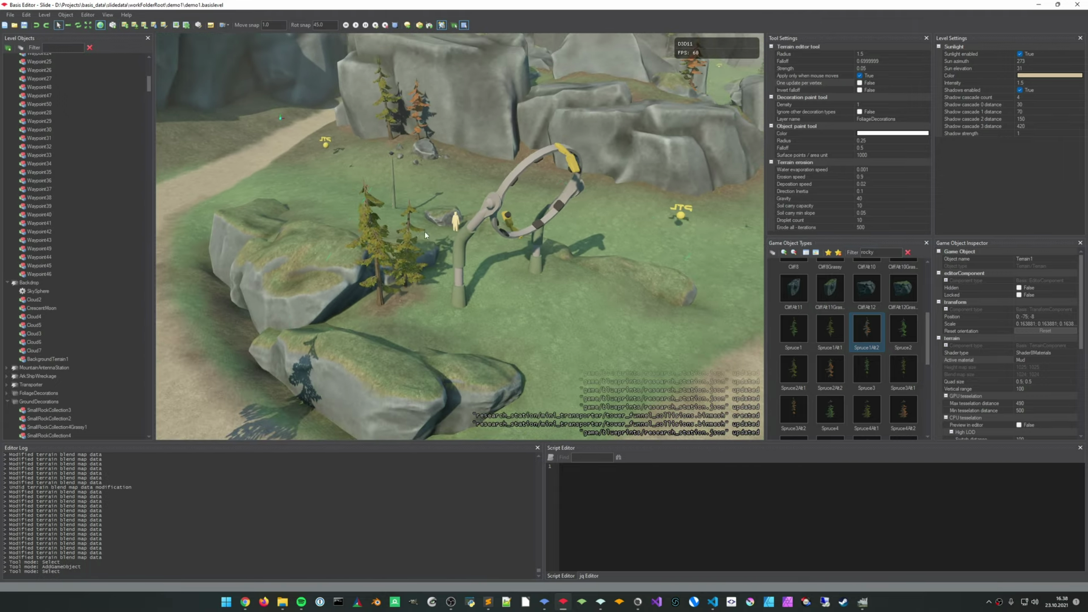
left_click(388, 96)
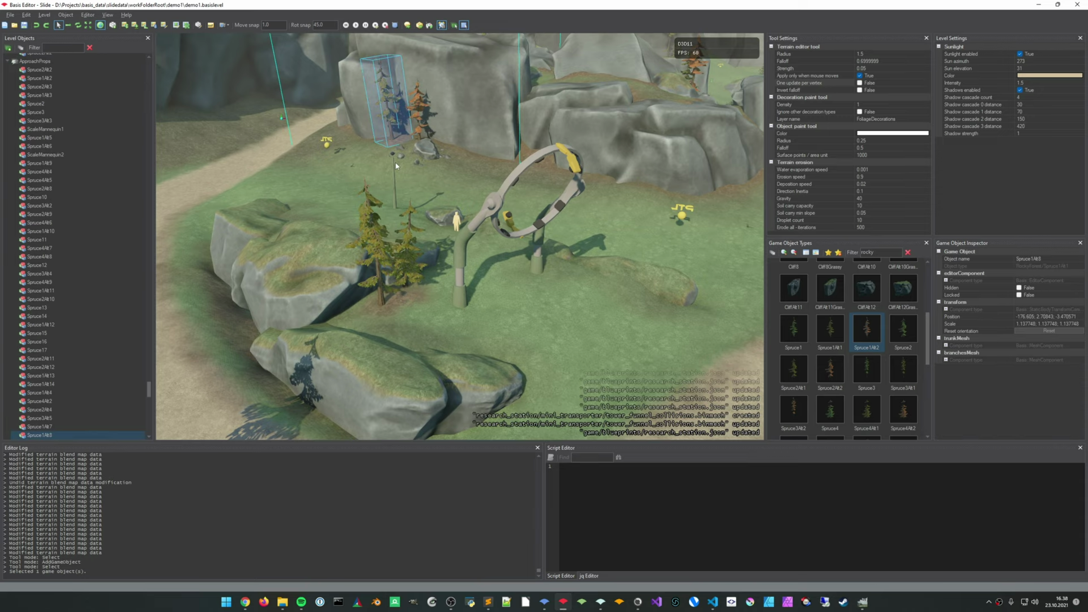
Move the two spruces beside the boulders to the active ApproachProps layer, generating new names for them, and clear the selection
left_click(388, 257)
left_click(406, 304, "ctrl")
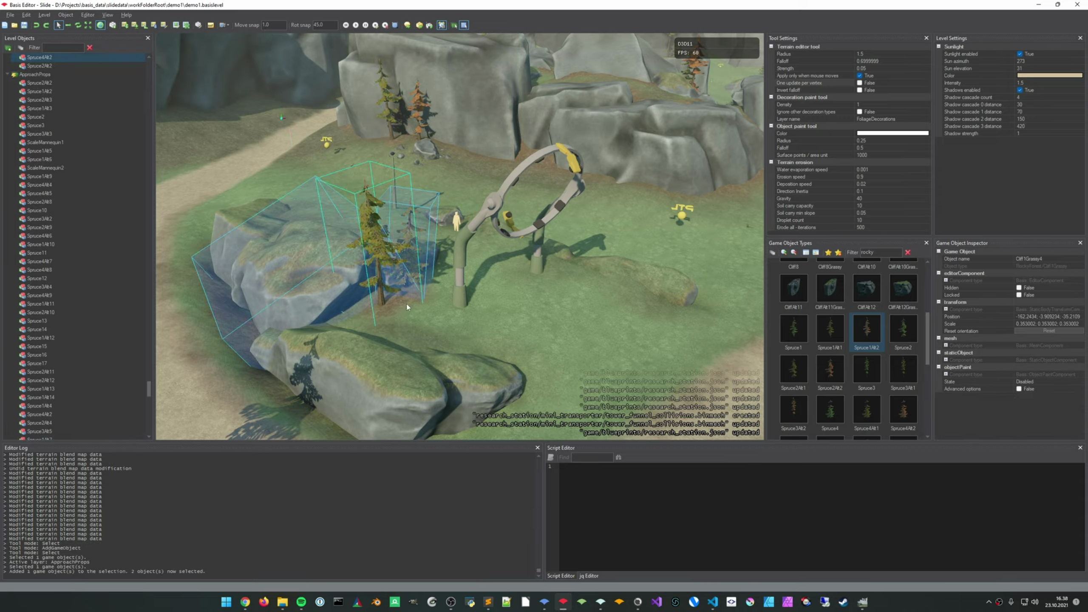
left_click(404, 309)
left_click(410, 268)
left_click(380, 270, "ctrl")
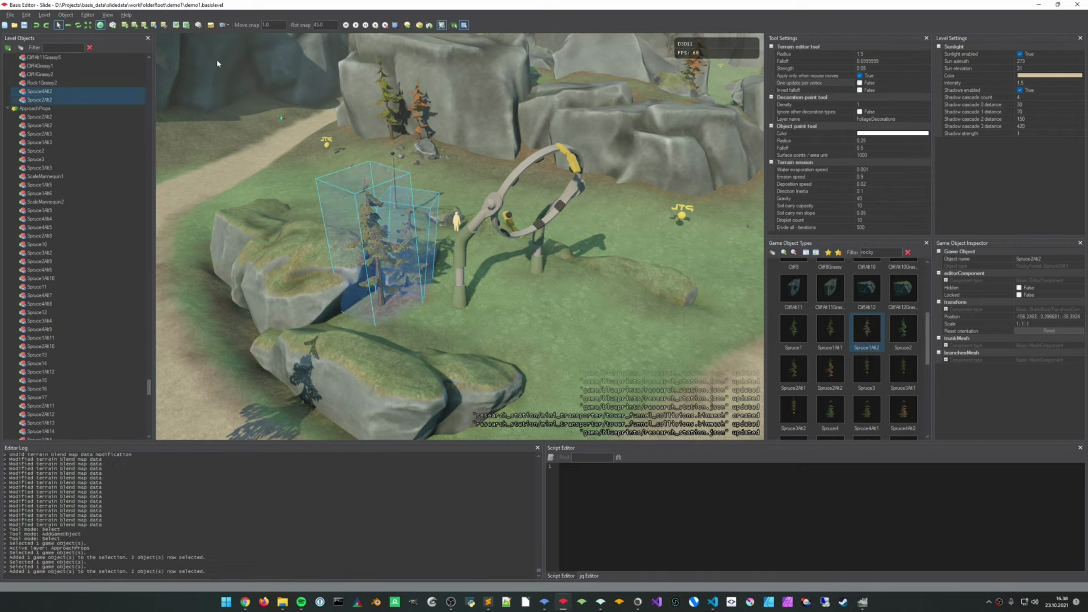
left_click(65, 15)
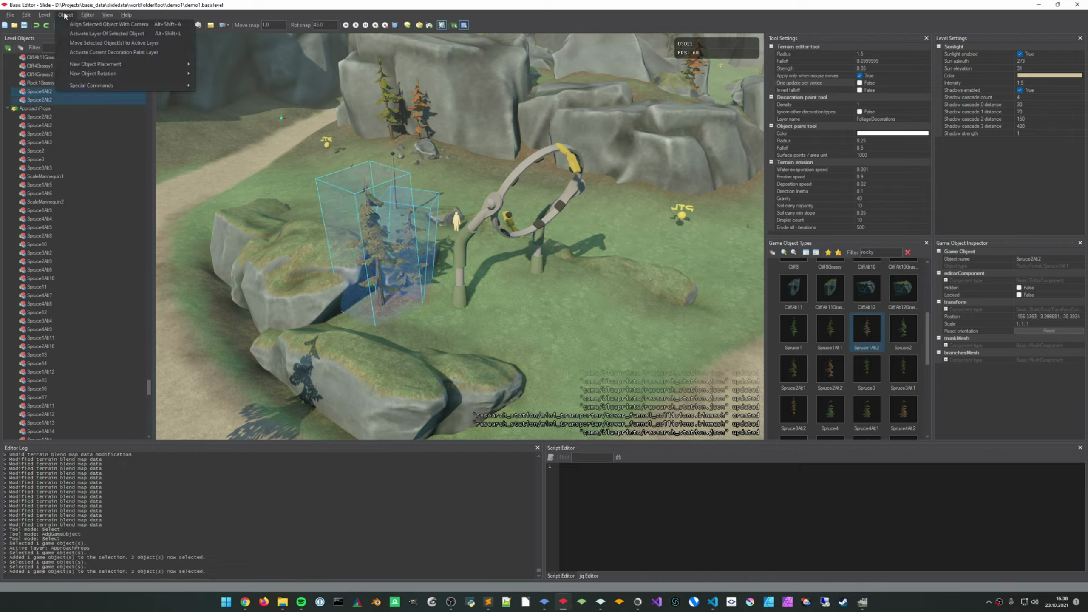
left_click(113, 43)
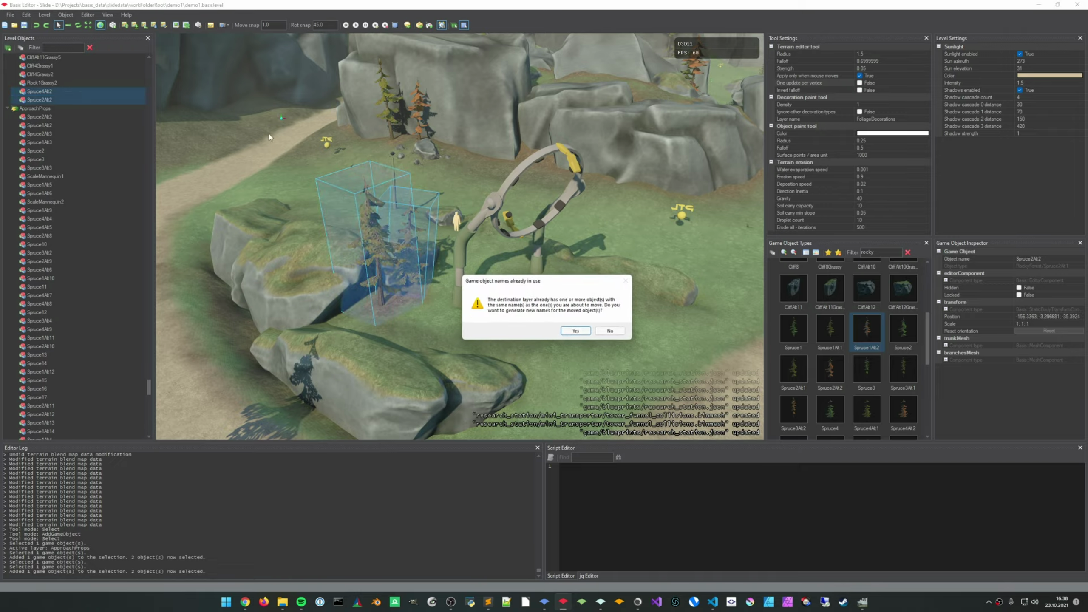
left_click(582, 332)
left_click(566, 356)
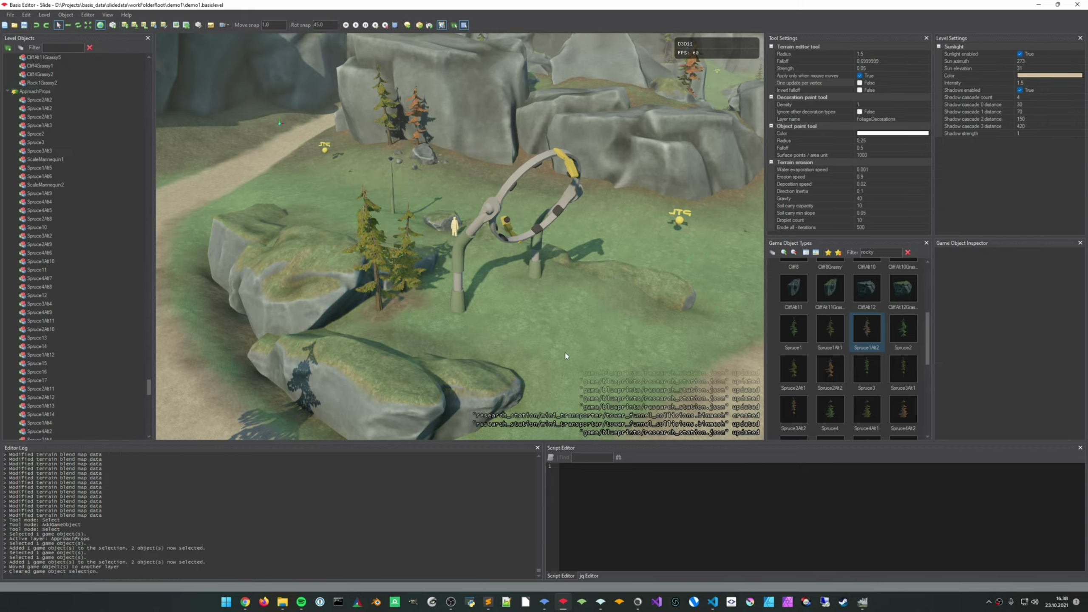
Examine the open grass around the ring structure and the wider level from several viewpoints
right_click_drag(566, 357, 553, 349)
key("w")
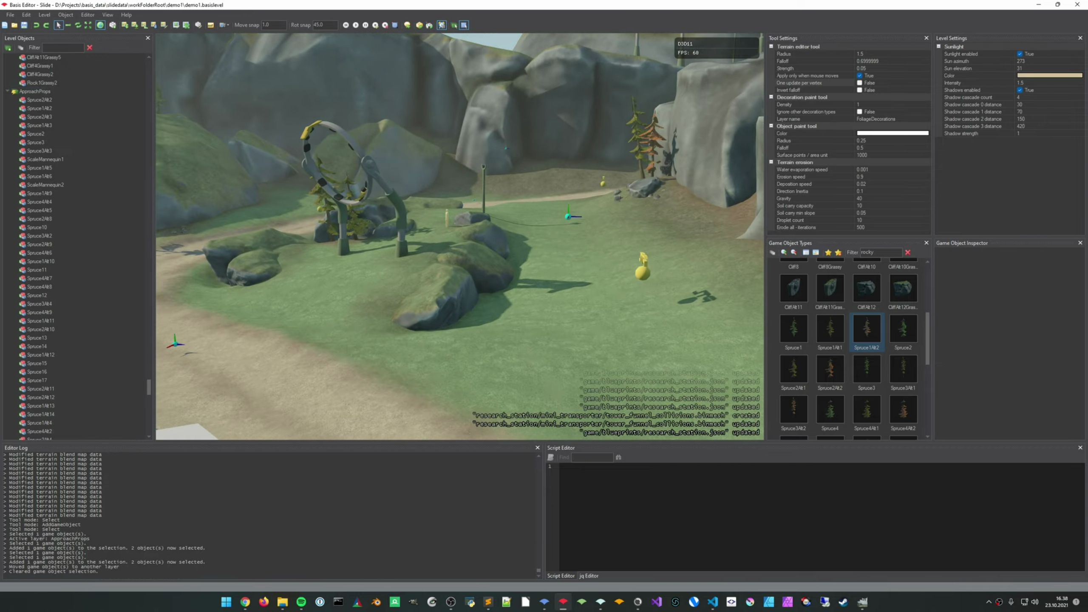
key("s")
right_click_drag(468, 306, 510, 306)
key("a")
right_click_drag(572, 260, 454, 259)
key("w")
key("w")
right_click_drag(530, 266, 529, 266)
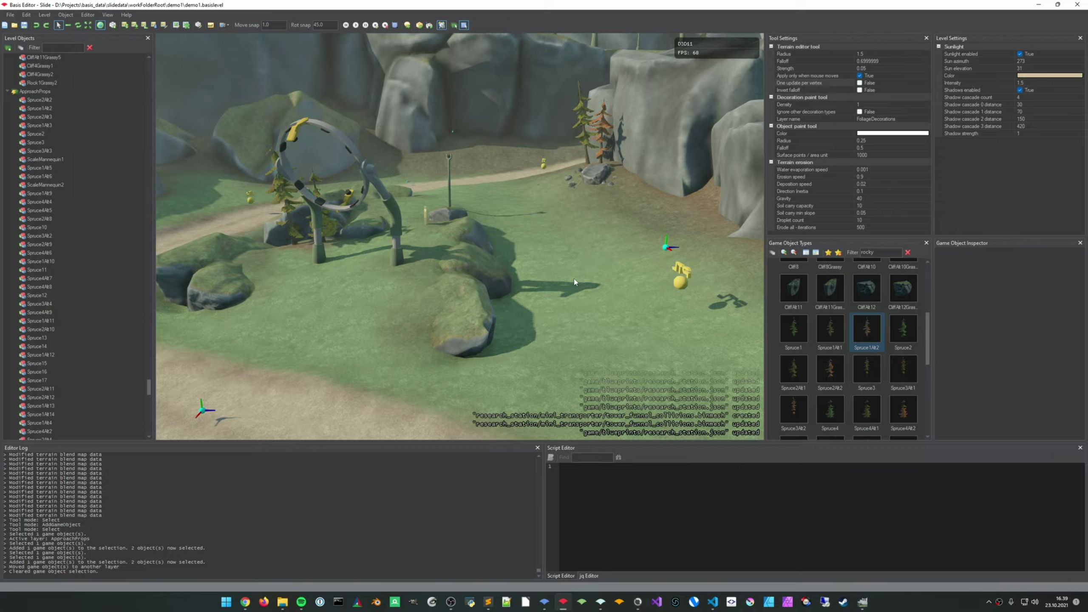
right_click_drag(596, 287, 605, 295)
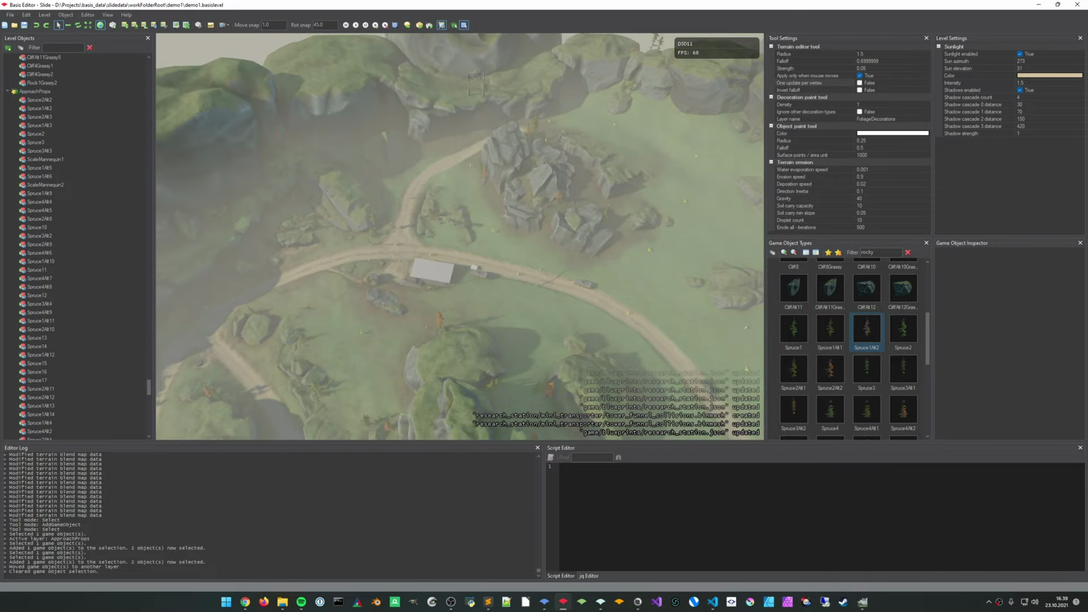
mouse_move(685, 333)
right_mouse_down()
mouse_move(682, 304)
mouse_move(688, 312)
right_mouse_up()
right_click_drag(646, 371, 658, 358)
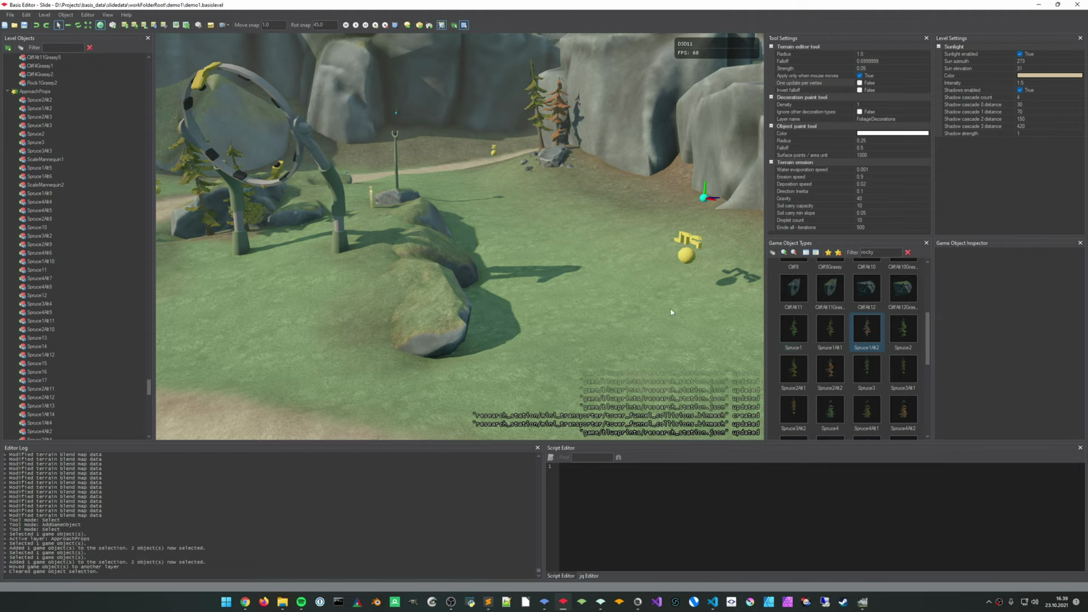
right_click_drag(692, 319, 656, 299)
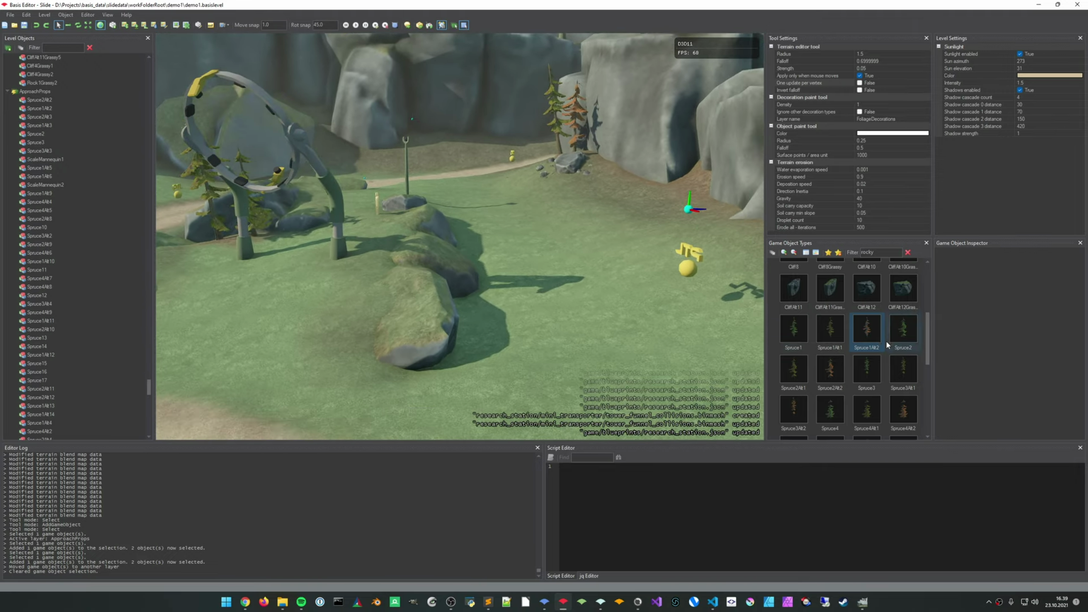
Place a Spruce1Alt2 at the foot of the boulders beside the ring structure and sink its base into the ground
key("a")
right_click_drag(533, 327, 524, 330)
left_click(528, 300)
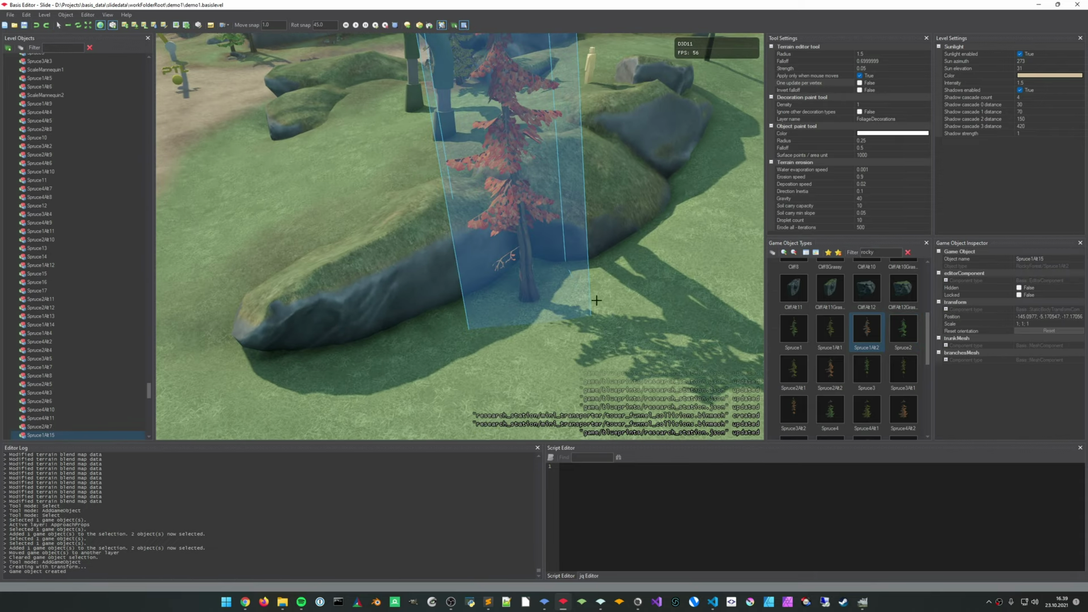
right_click_drag(593, 306, 585, 315)
key("w")
left_click_drag(567, 236, 566, 245)
left_click(607, 328)
Rotate the new orange spruce slightly, adjust its position against the boulders, and clear the selection
right_click_drag(607, 328, 551, 324)
left_click(550, 325)
key("e")
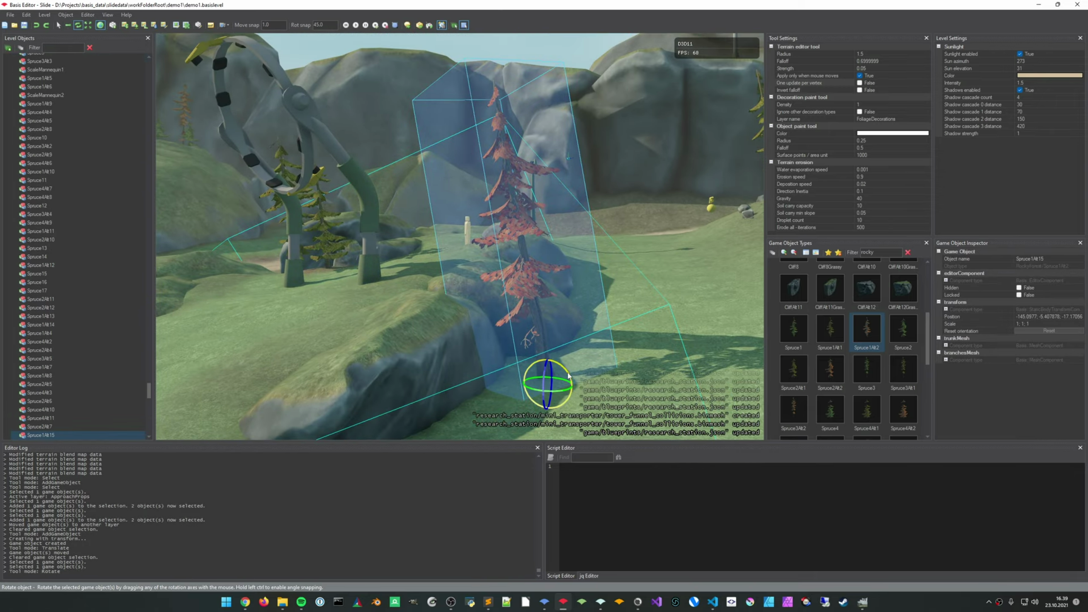
left_click_drag(568, 375, 553, 379)
key("w")
left_click(600, 352)
right_click_drag(599, 351, 625, 371)
right_click_drag(649, 219, 538, 350)
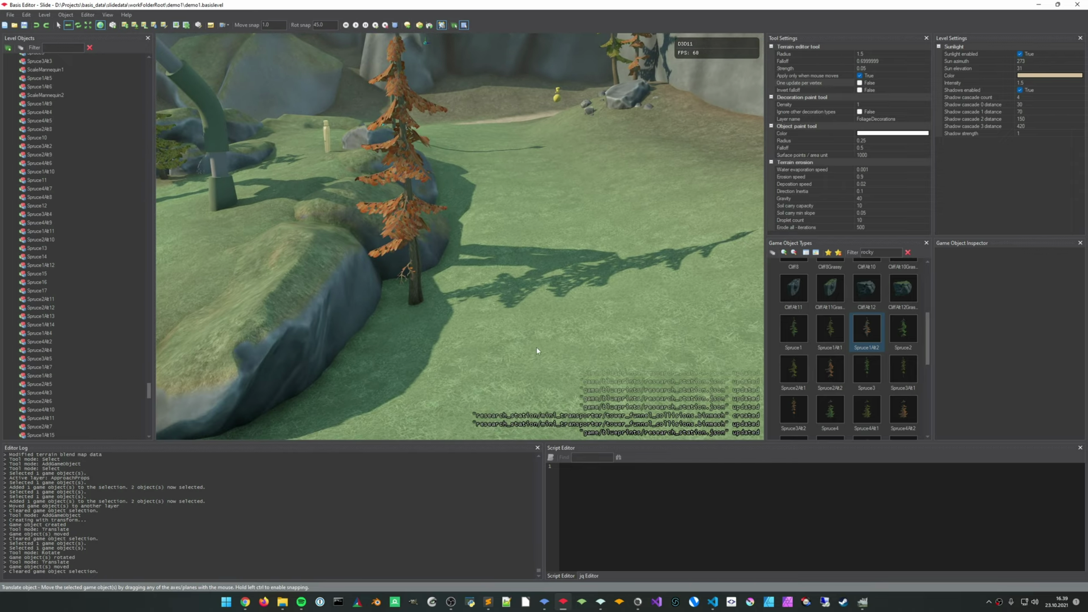
Scale the orange spruce beside the boulders down uniformly to about 0.91 and clear the selection
left_click(410, 283)
key("r")
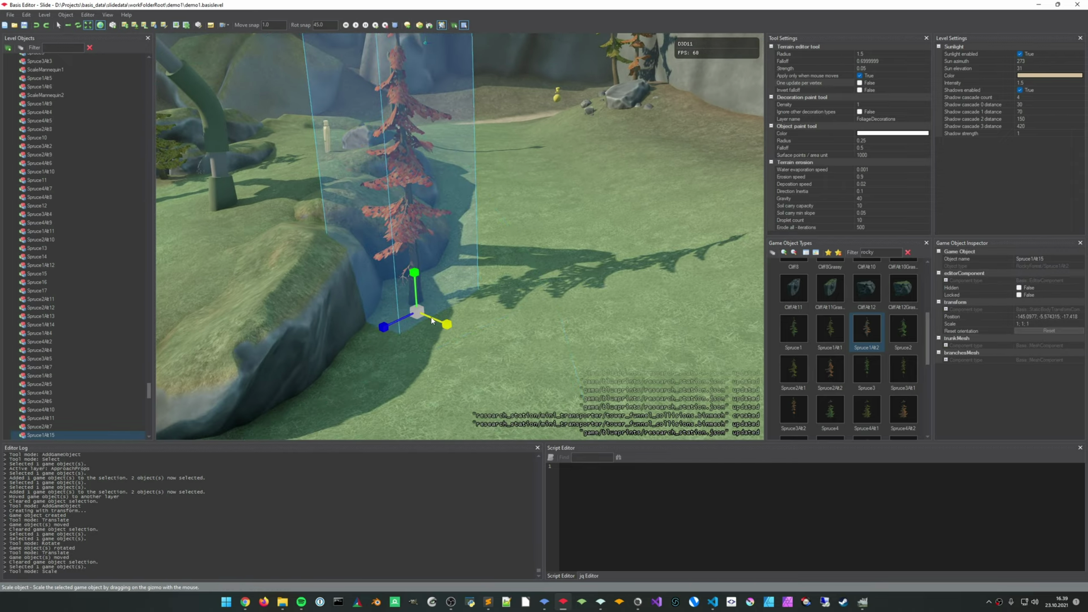
left_click(431, 321)
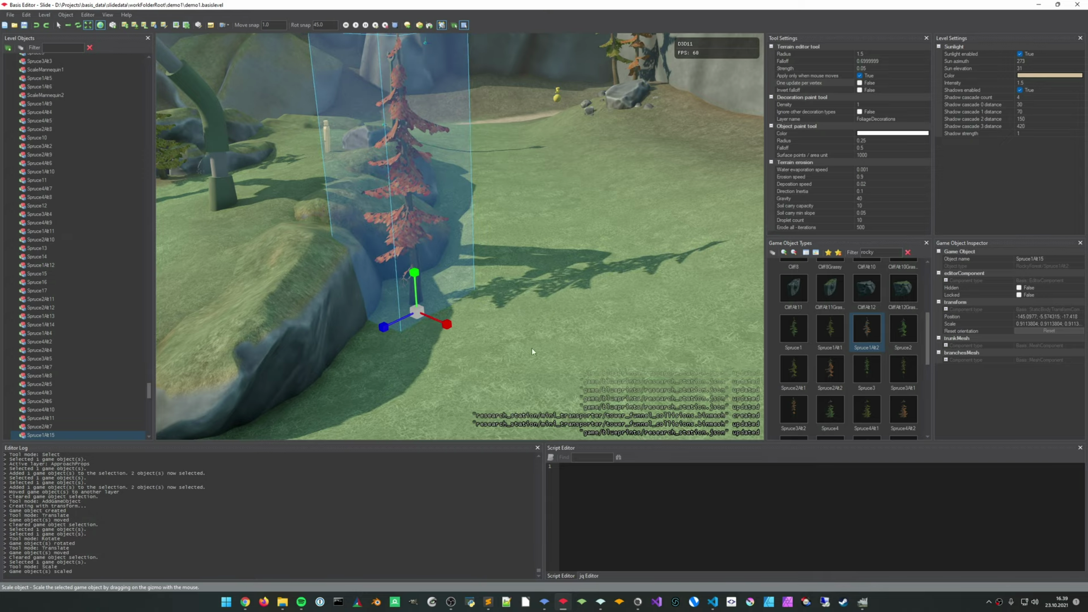
left_click(532, 350)
right_click_drag(532, 350, 555, 368)
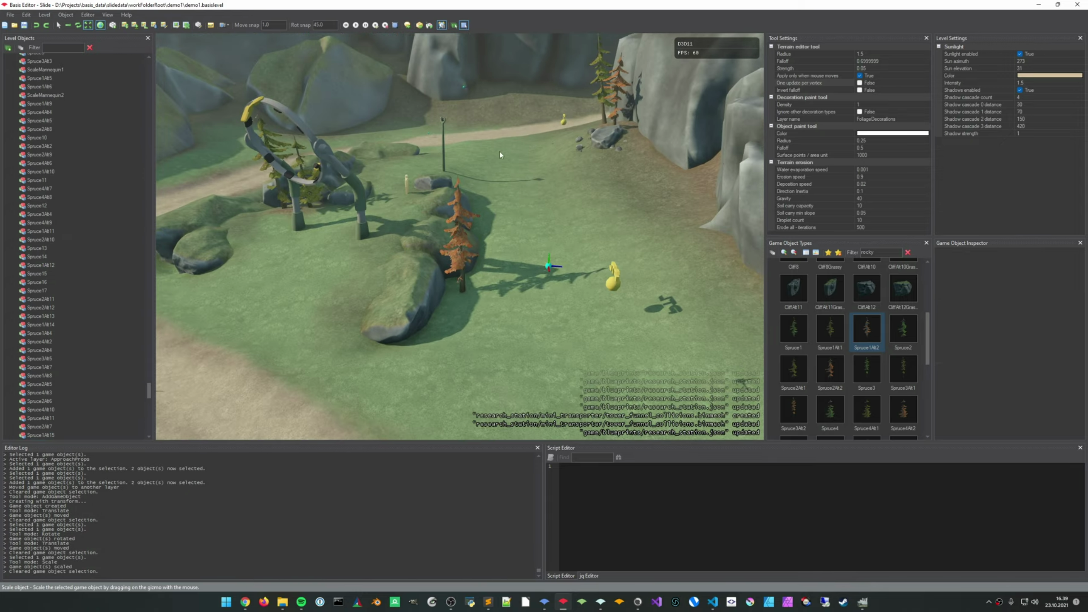
Move the orange spruce a little closer to the boulders along the ground plane
right_click_drag(500, 155, 456, 257)
key("w")
left_click(455, 335)
key("w")
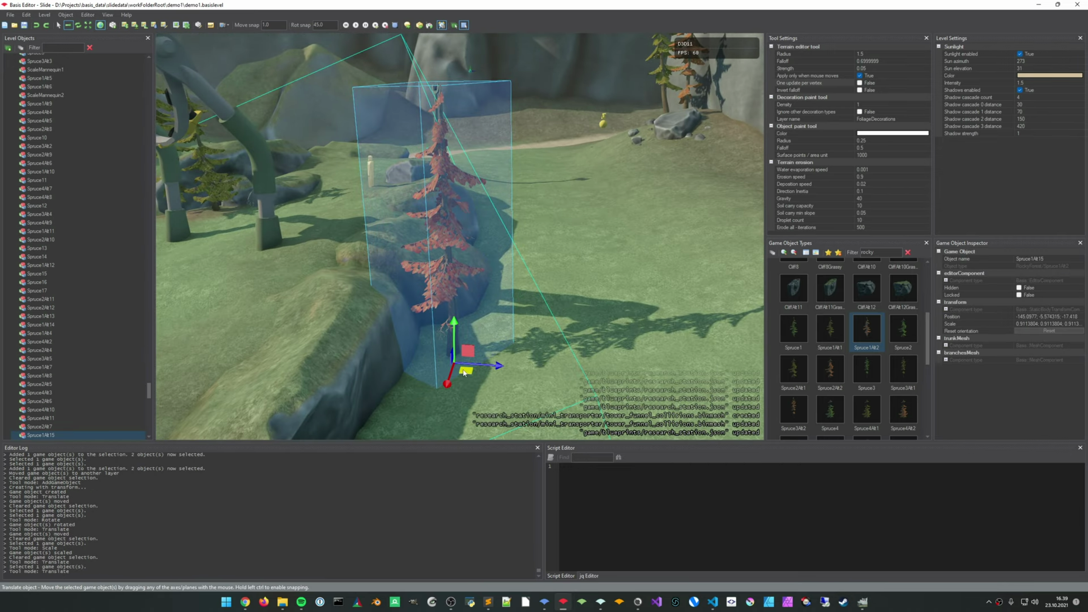
left_click_drag(464, 371, 467, 364)
Clear the selection and paint terrain material on the ground around the orange spruce's trunk
key("b")
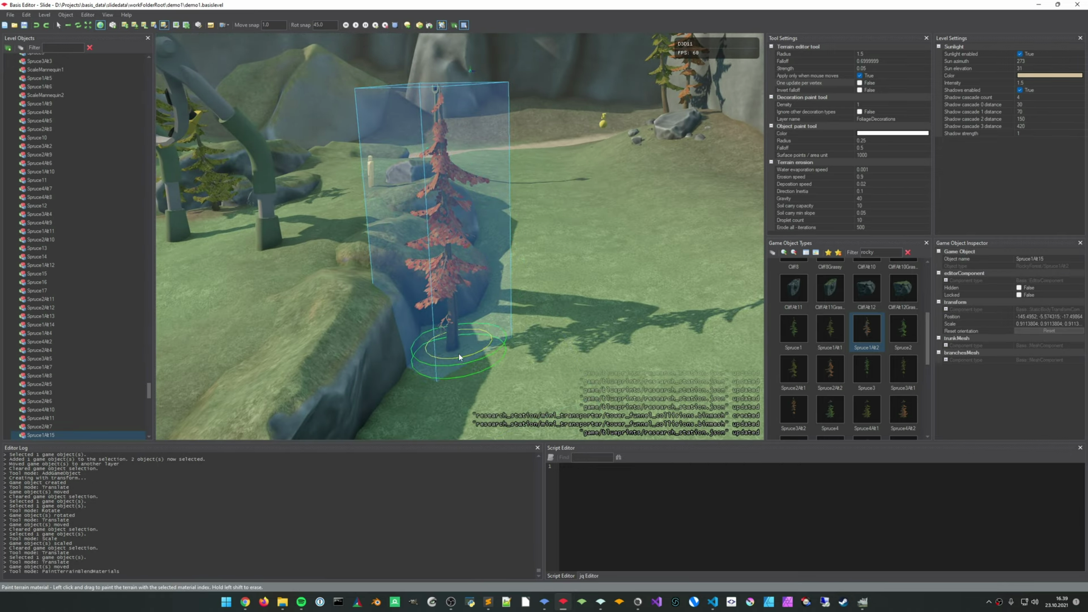
left_click(459, 352)
left_click(460, 352)
key("Escape")
left_click(458, 330)
left_click(455, 337)
left_click(463, 331)
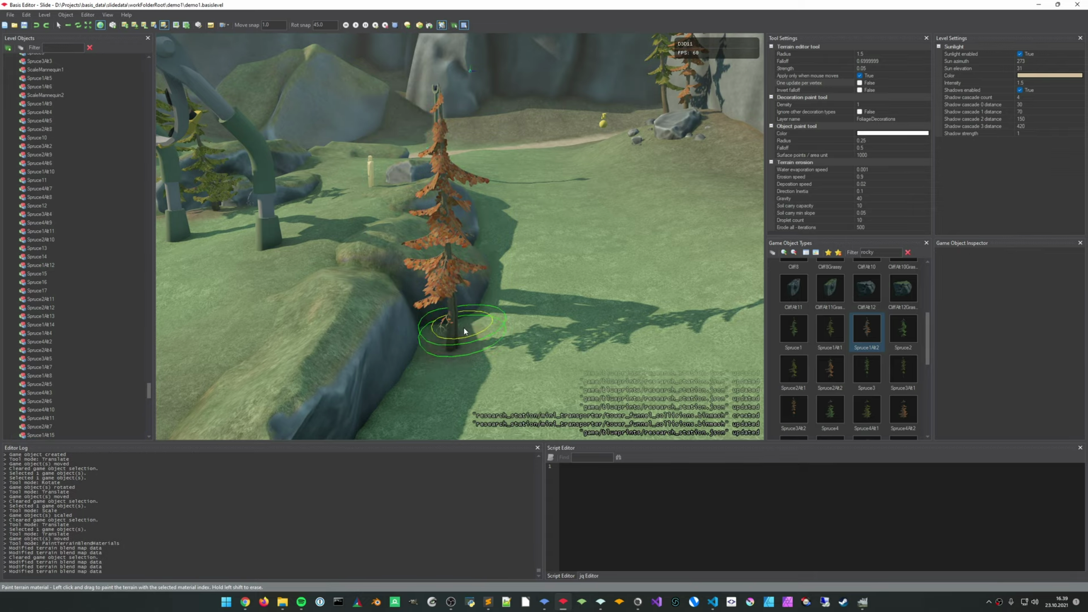
left_click(450, 367)
left_click(448, 343)
left_click(447, 341)
left_click(449, 352)
left_click(448, 364)
mouse_move(448, 364)
right_mouse_down()
mouse_move(377, 373)
mouse_move(437, 370)
right_mouse_up()
Paint a soil-coloured terrain edge along the base of the boulders on both sides of the orange spruce
mouse_move(364, 269)
left_mouse_down()
mouse_move(376, 296)
mouse_move(436, 309)
mouse_move(574, 291)
left_mouse_up()
mouse_move(574, 291)
right_mouse_down()
mouse_move(443, 328)
mouse_move(462, 322)
right_mouse_up()
left_click_drag(463, 326, 481, 314)
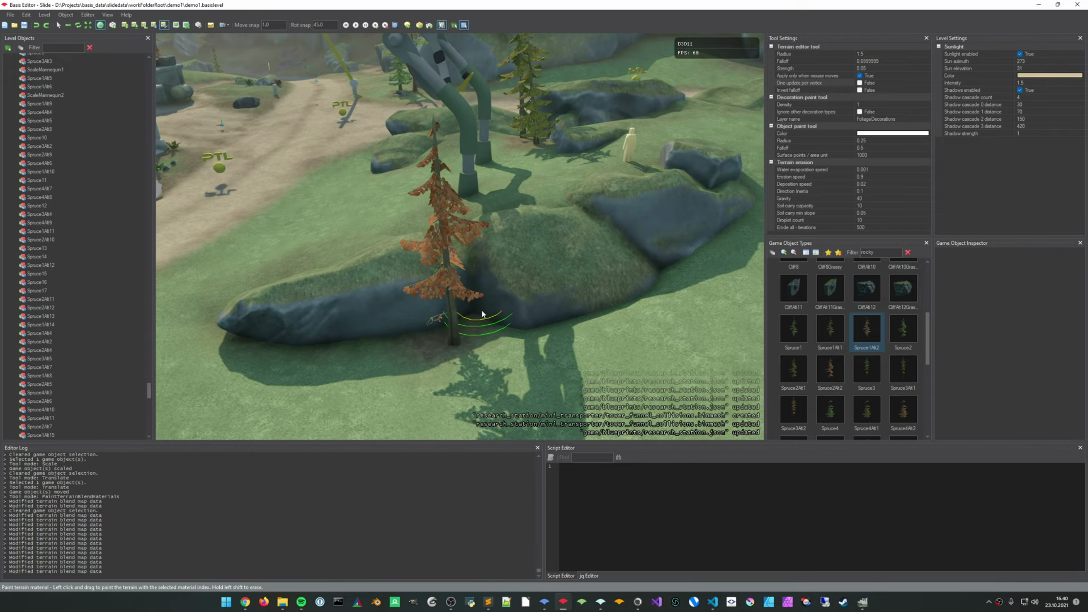
mouse_move(570, 309)
left_mouse_down()
mouse_move(525, 325)
mouse_move(563, 323)
mouse_move(516, 333)
left_mouse_up()
mouse_move(516, 334)
left_mouse_down()
mouse_move(540, 339)
mouse_move(556, 313)
mouse_move(670, 278)
left_mouse_up()
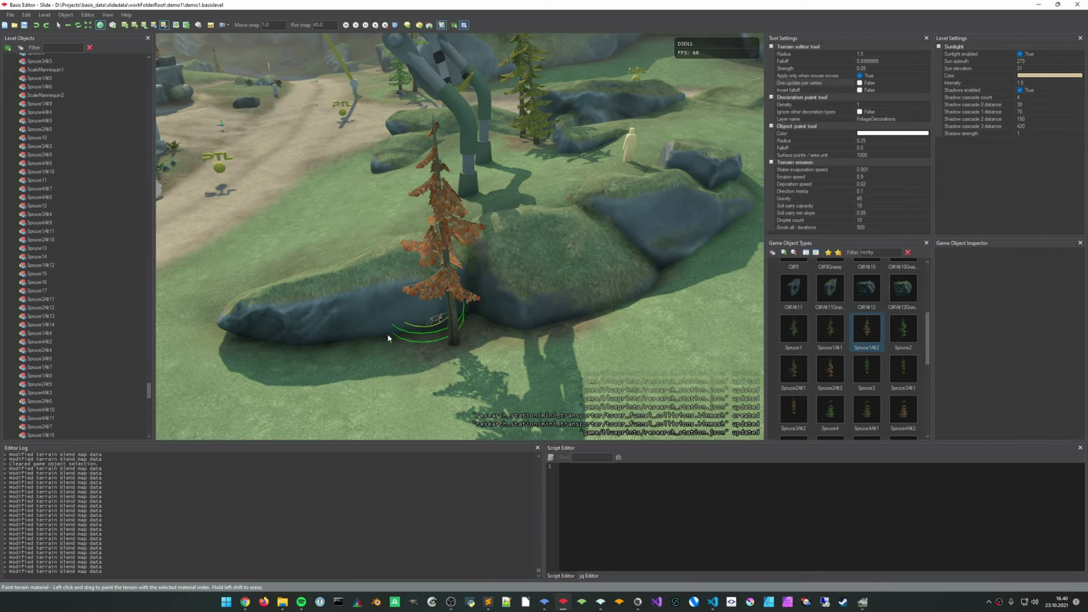
right_click_drag(548, 331, 436, 356)
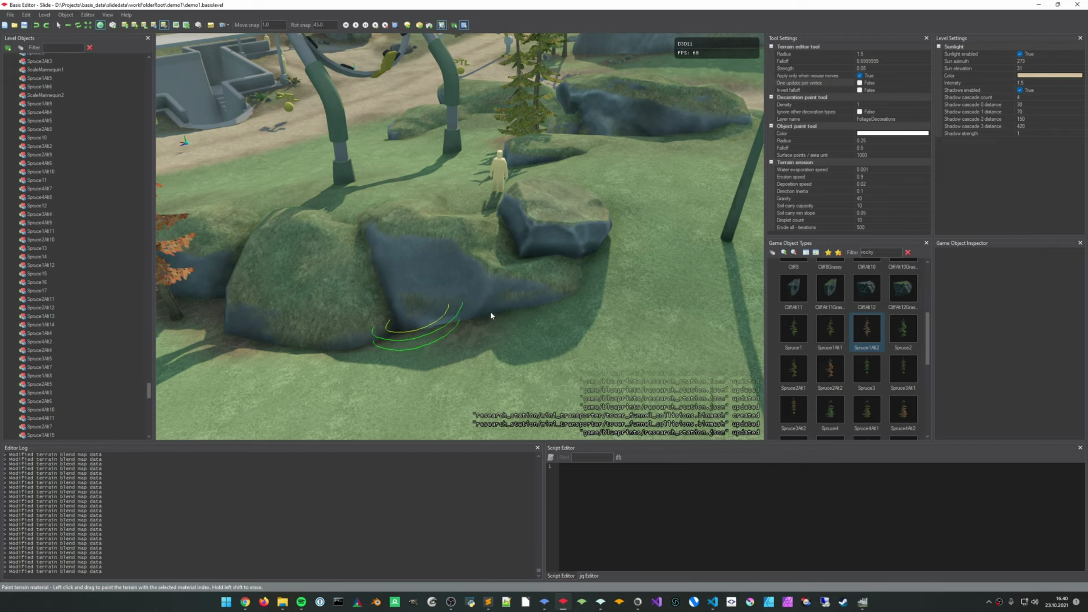
right_click_drag(574, 284, 426, 329)
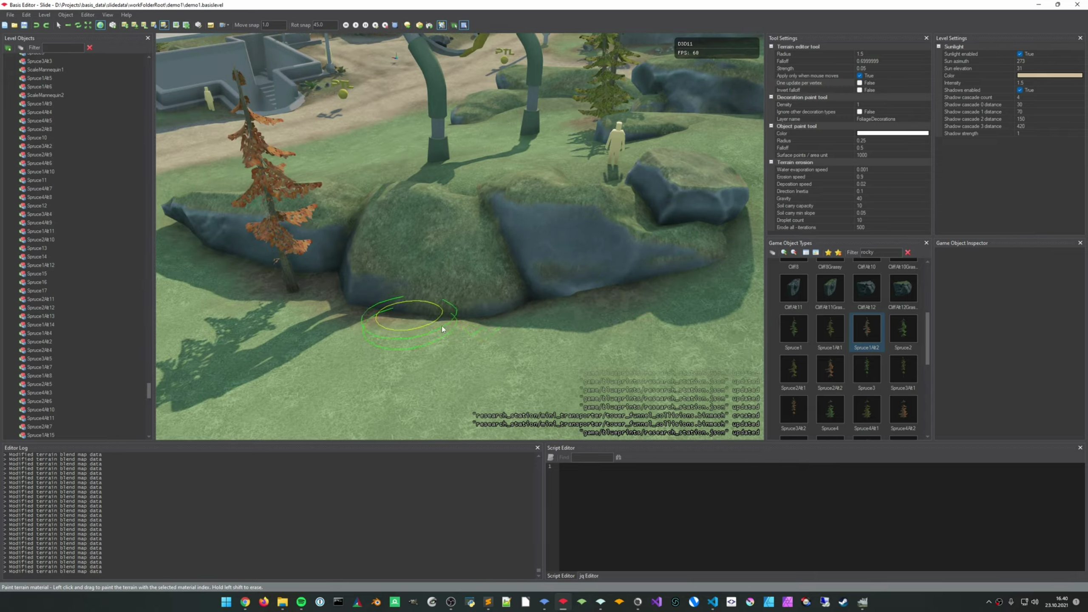
mouse_move(532, 329)
right_mouse_down()
mouse_move(484, 336)
mouse_move(587, 308)
right_mouse_up()
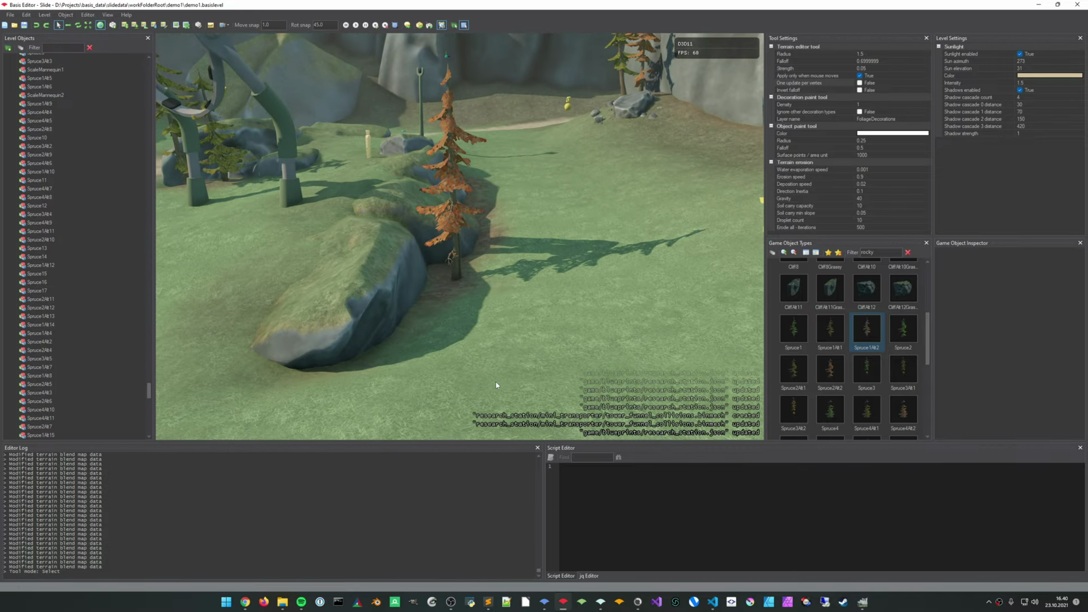
Paint terrain material on the ground between the spruce trunk and the long boulder, and leave the paint tool
mouse_move(495, 382)
right_mouse_down()
mouse_move(507, 377)
mouse_move(471, 360)
mouse_move(491, 335)
mouse_move(493, 244)
mouse_move(510, 291)
right_mouse_up()
key("b")
left_click_drag(557, 250, 503, 287)
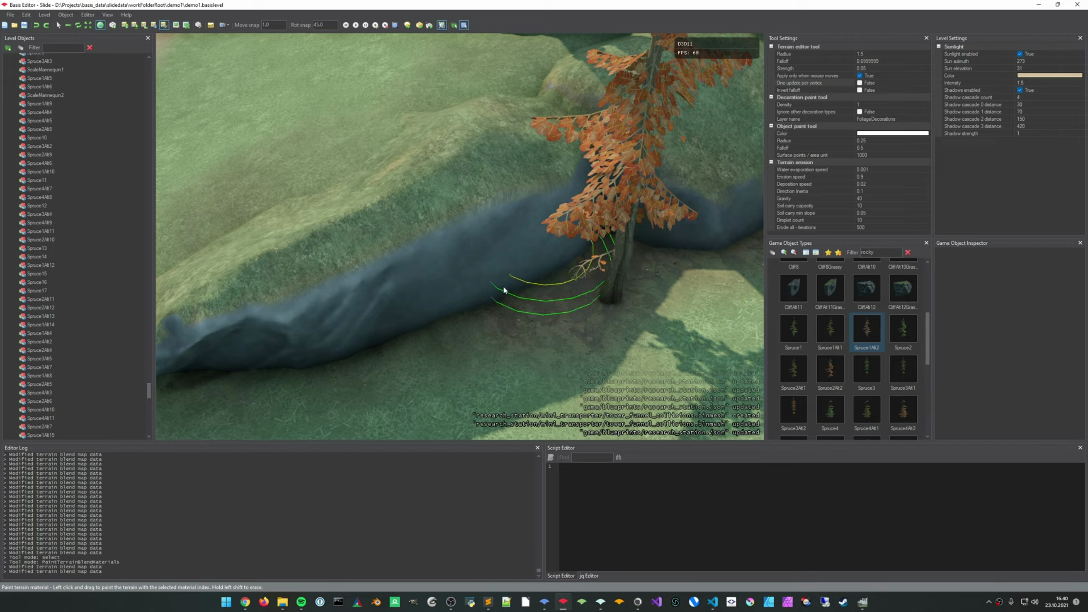
key("Escape")
mouse_move(515, 317)
right_mouse_down()
mouse_move(544, 295)
mouse_move(510, 289)
mouse_move(505, 253)
mouse_move(524, 240)
mouse_move(511, 303)
right_mouse_up()
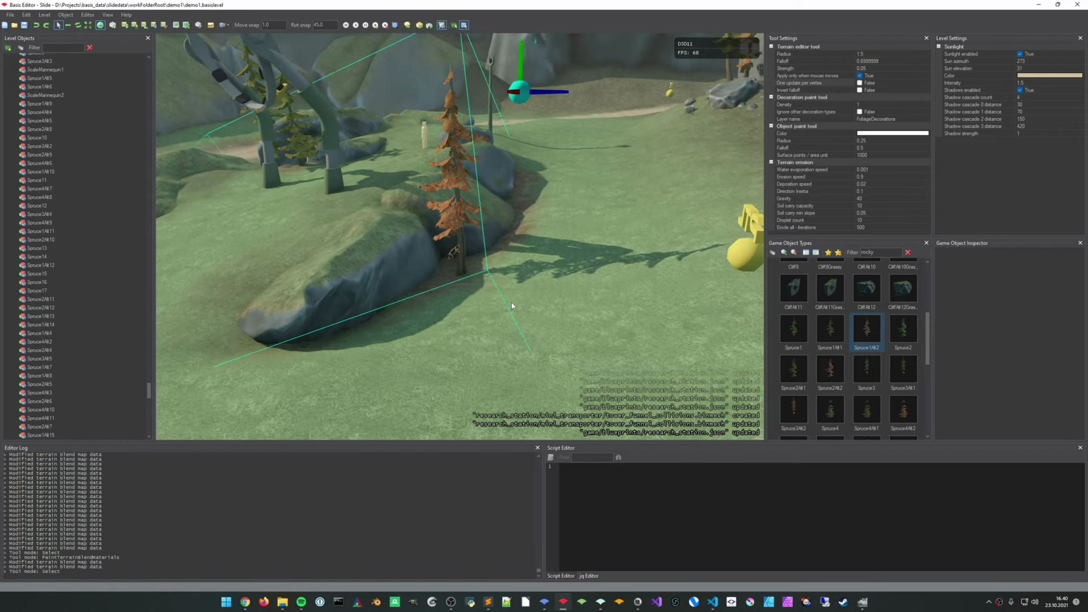
Make ApproachCliffs the active layer using the long grassy boulder, and choose the Rock1Grassy game object type
left_click(365, 276)
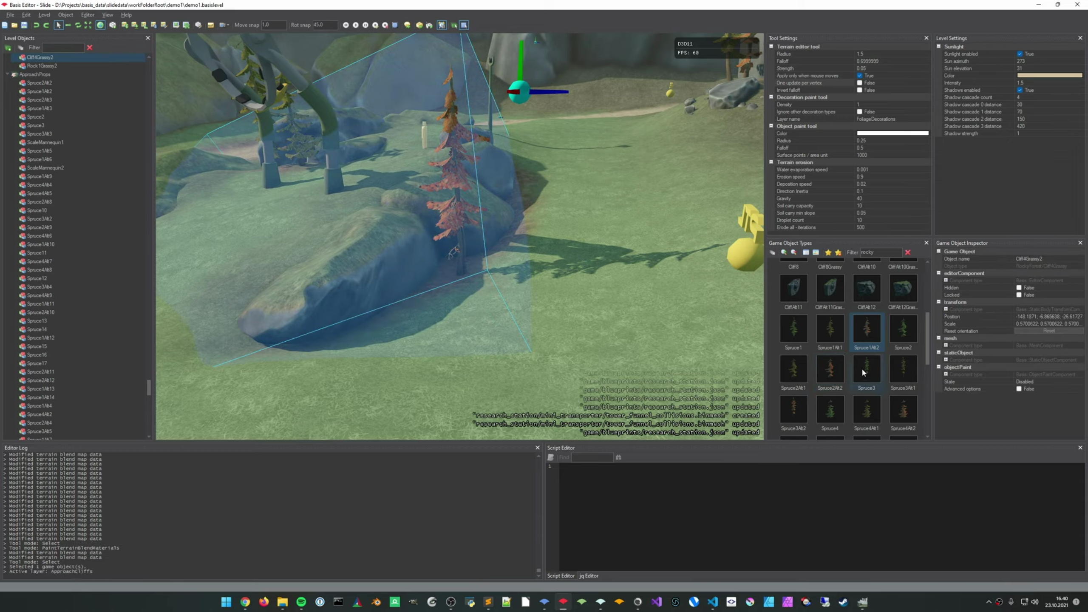
left_click(443, 224)
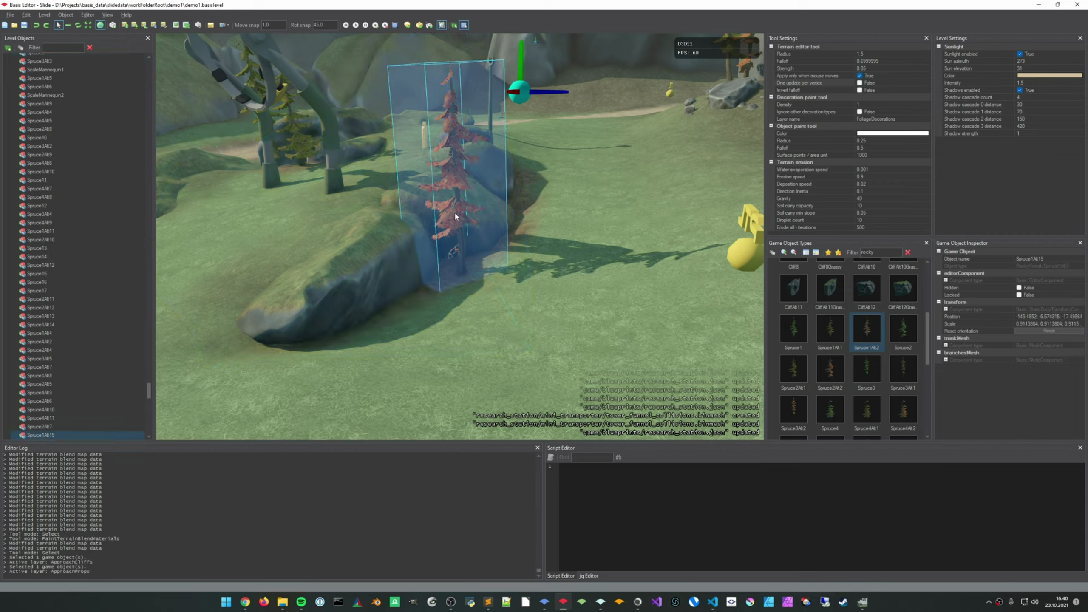
left_click(371, 274)
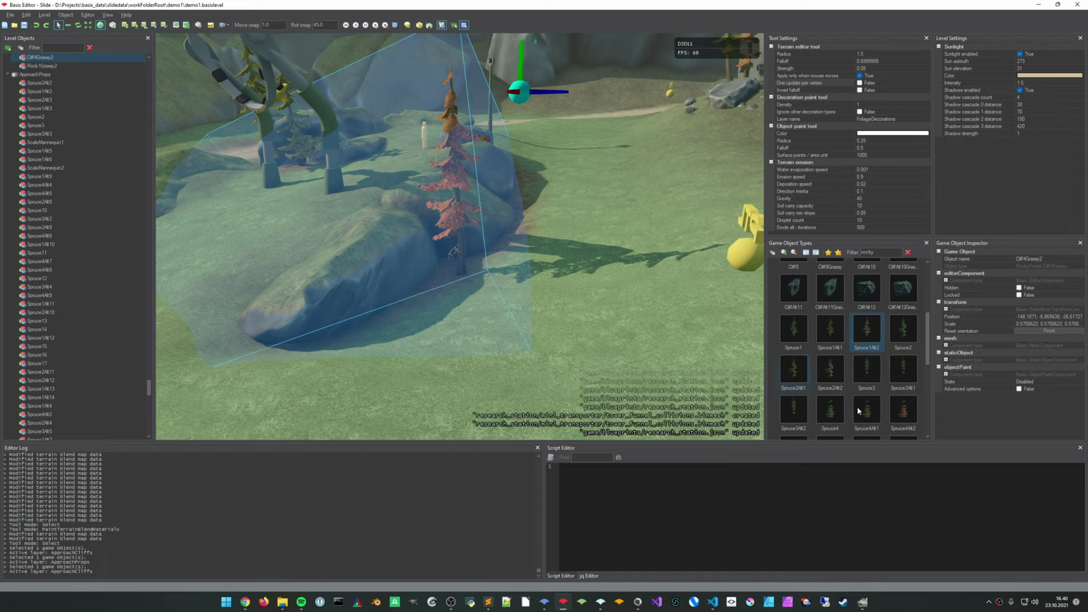
left_click_drag(930, 353, 923, 395)
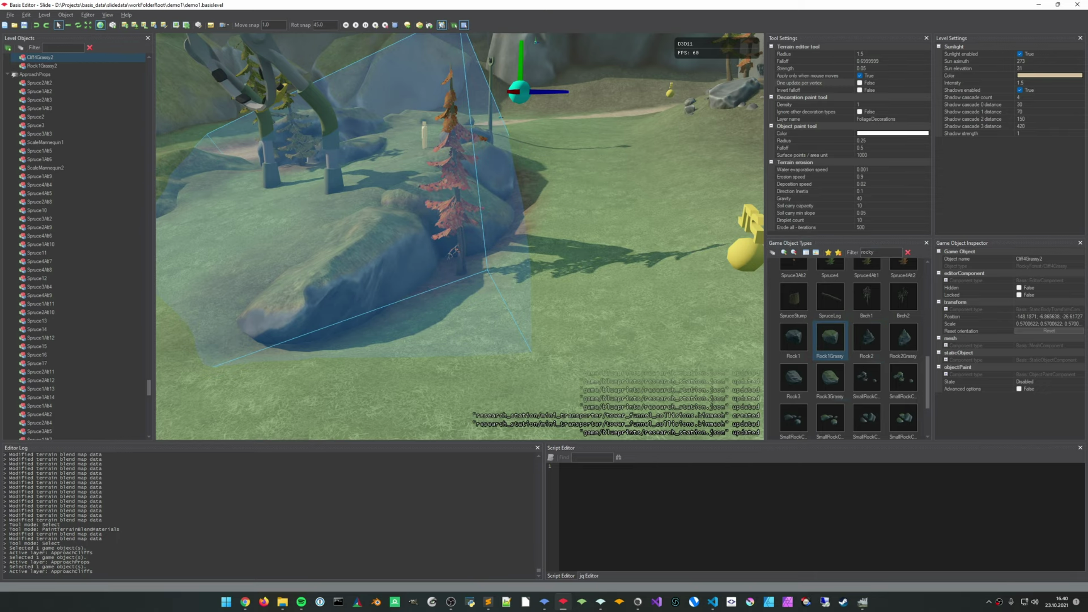
Place a Rock1Grassy beside the orange spruce, scale it down uniformly to about 0.38, and adjust its position
key("t")
left_click(476, 306)
key("r")
left_click_drag(500, 320, 467, 307)
key("w")
left_click(509, 326)
key("s")
right_click_drag(509, 326, 496, 326)
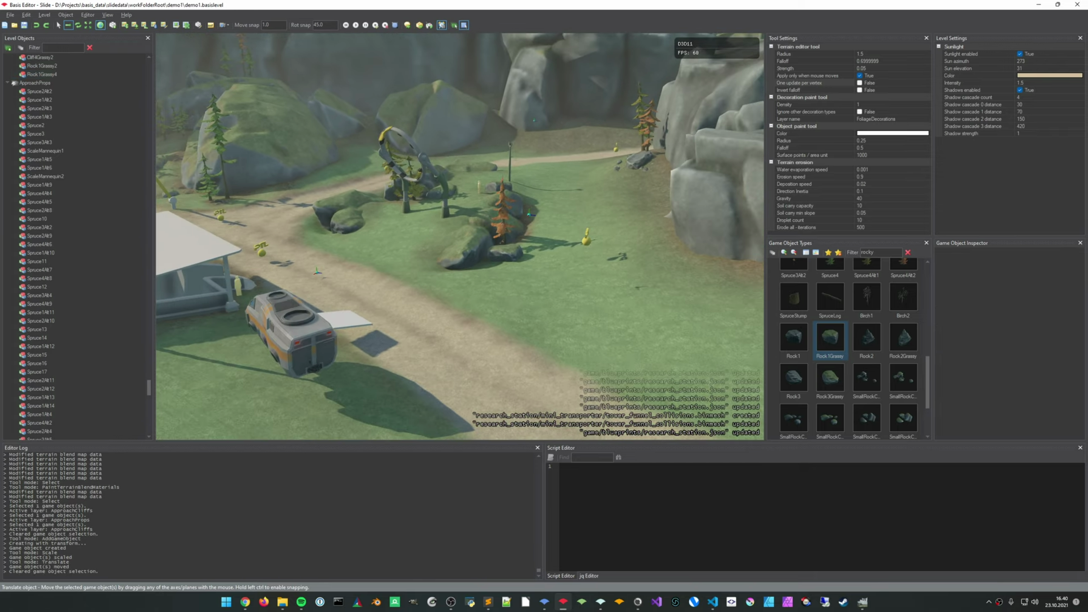
Rotate the new grassy rock beside the spruce, reposition it, and clear the selection
scroll(530, 299, "up", 10)
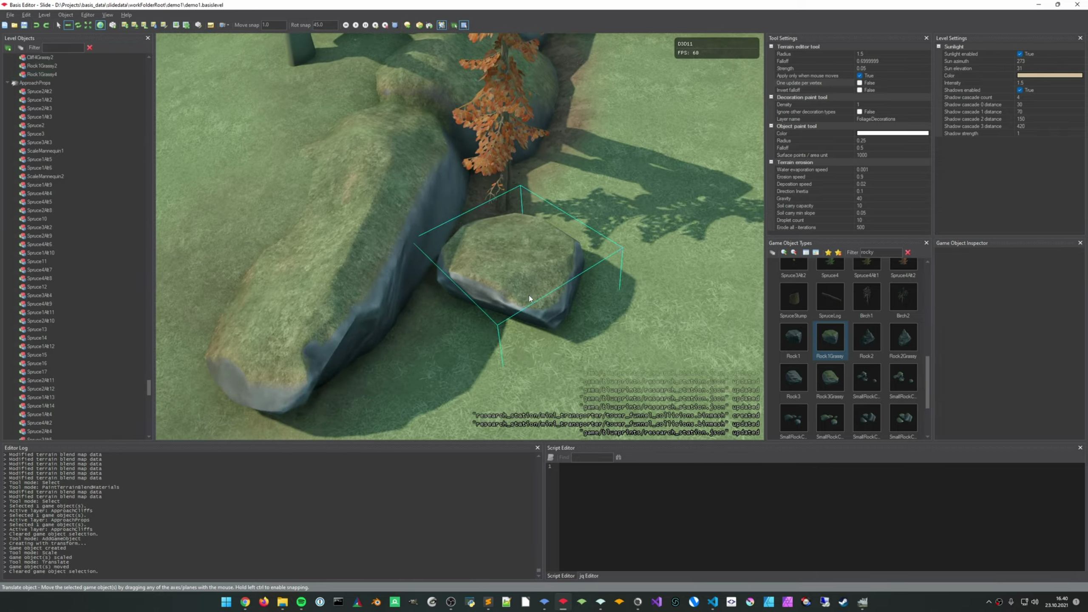
left_click(529, 298)
key("e")
mouse_move(526, 291)
left_mouse_down()
mouse_move(520, 283)
mouse_move(526, 295)
mouse_move(518, 287)
mouse_move(524, 296)
mouse_move(500, 299)
mouse_move(525, 293)
mouse_move(505, 291)
left_mouse_up()
key("w")
key("e")
key("w")
left_click(523, 293)
left_click(525, 292)
key("Escape")
Scale the small grassy rock down further, move it into place beside the long boulder, and clear the selection
key("s")
right_click_drag(505, 290, 495, 268)
key("w")
key("w")
left_click(496, 268)
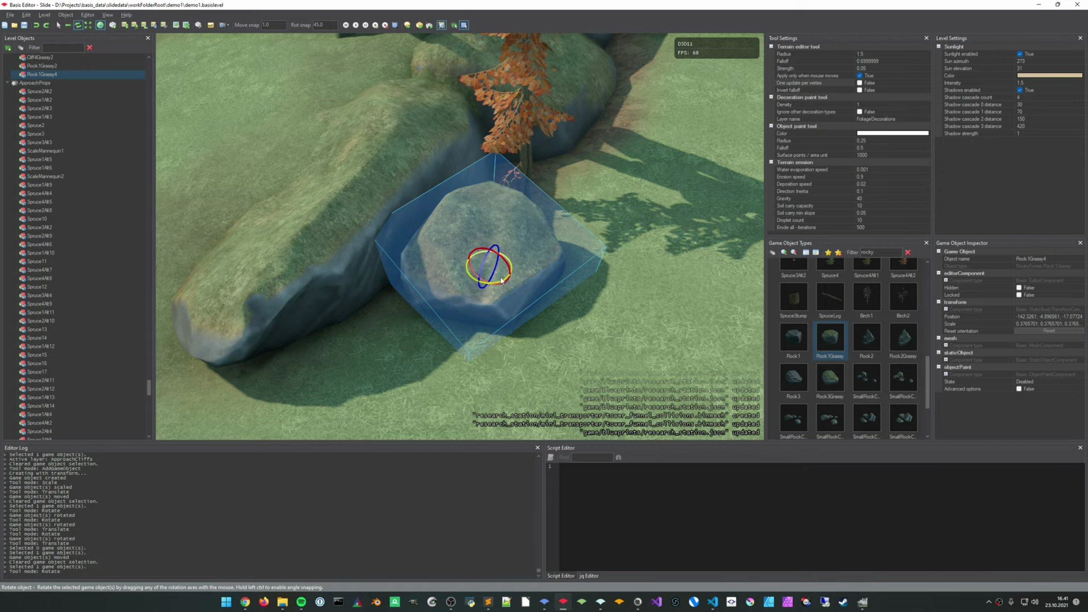
key("r")
left_click_drag(514, 294, 487, 294)
key("w")
left_click(574, 339)
Try painting terrain material at the foot of the small grassy rock and undo the stroke
key("s")
mouse_move(575, 339)
right_mouse_down()
mouse_move(570, 315)
mouse_move(553, 326)
mouse_move(551, 300)
right_mouse_up()
key("w")
key("5")
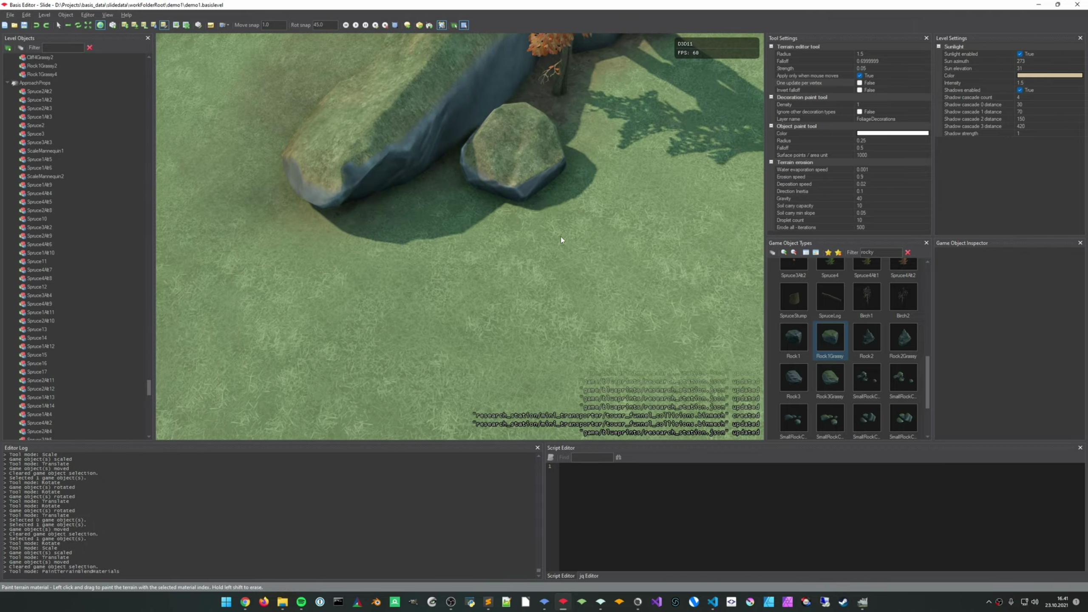
left_click_drag(514, 176, 512, 190)
key("ctrl+z")
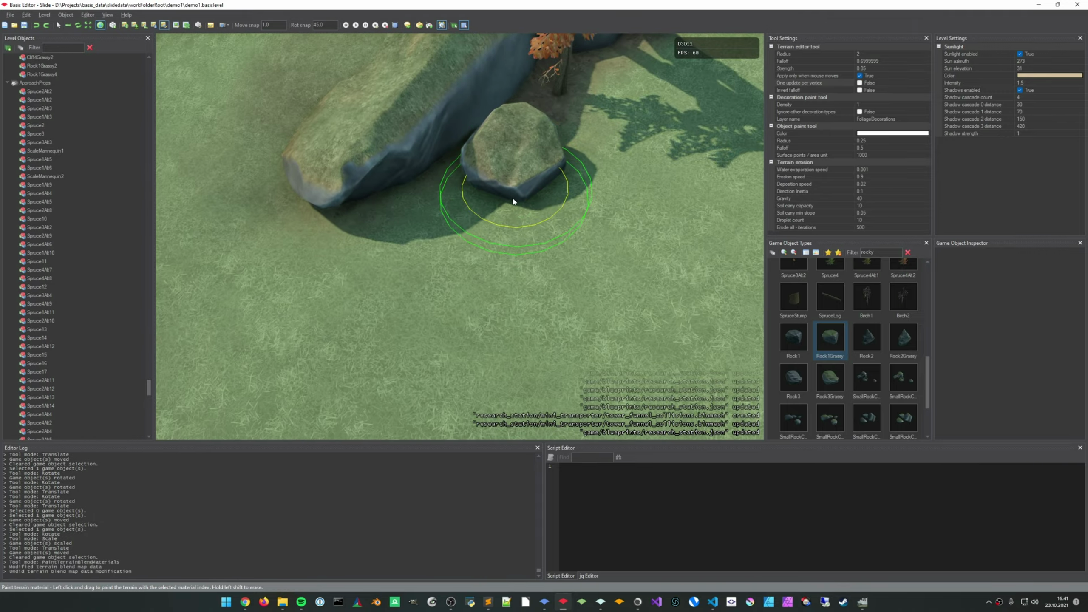
Paint terrain material with a radius of 2 around the base of the small rock and the long boulder
key("2")
mouse_move(553, 158)
left_mouse_down()
mouse_move(516, 188)
mouse_move(441, 193)
left_mouse_up()
mouse_move(531, 171)
left_mouse_down()
mouse_move(564, 130)
mouse_move(527, 180)
left_mouse_up()
left_click_drag(429, 197, 513, 193)
key("Escape")
Examine the open grass in front of the ring structure and browse the tree, rock and vine object types
key("s")
mouse_move(644, 194)
right_mouse_down()
mouse_move(643, 175)
mouse_move(604, 178)
mouse_move(633, 249)
mouse_move(648, 237)
mouse_move(583, 248)
mouse_move(575, 216)
mouse_move(545, 235)
right_mouse_up()
key("w")
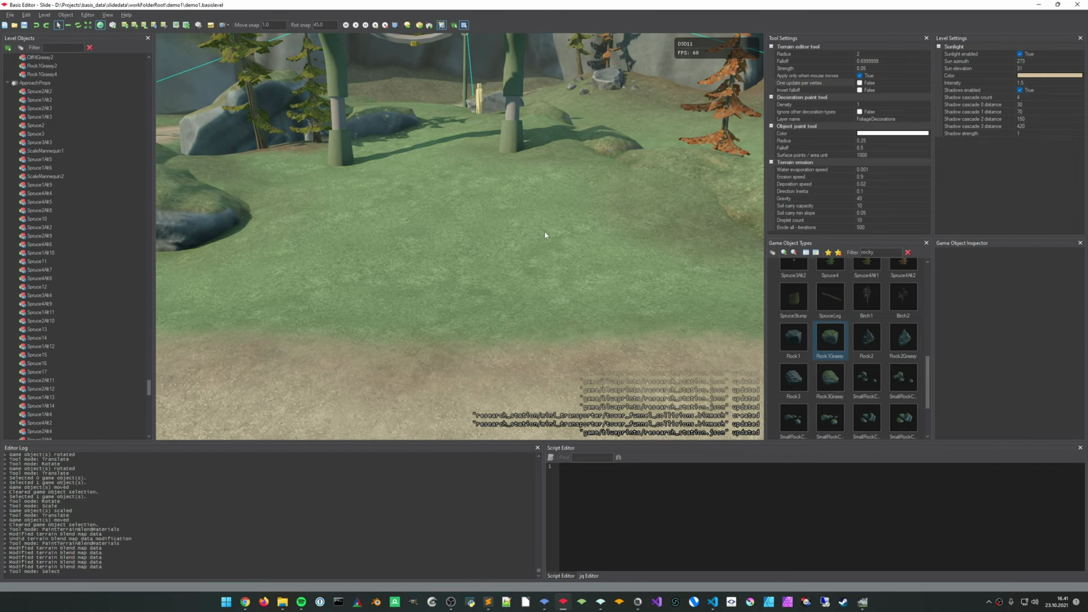
right_click_drag(389, 251, 514, 257)
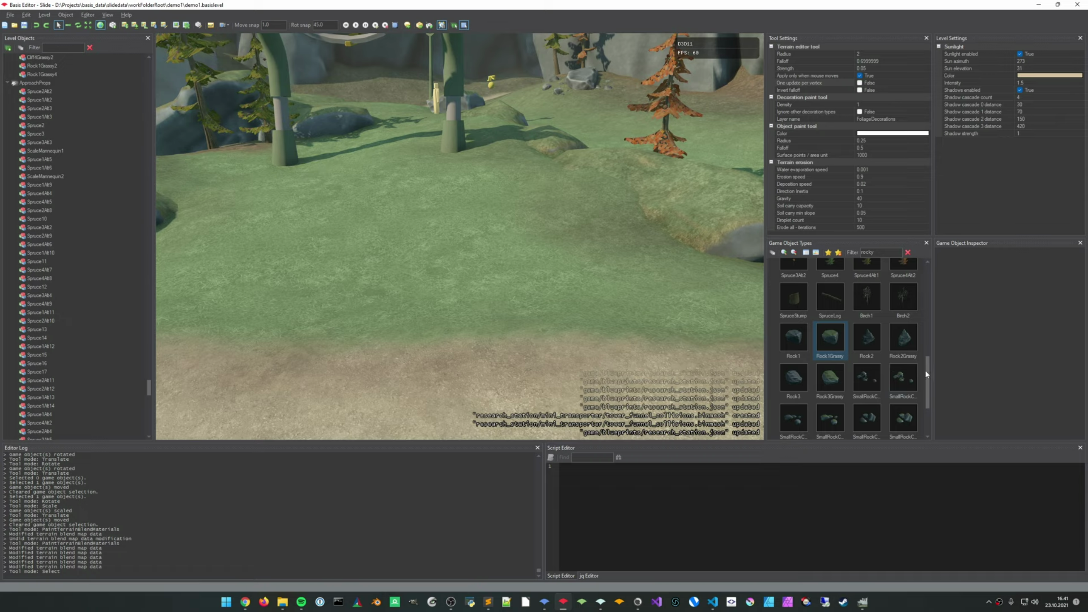
left_click_drag(929, 373, 932, 353)
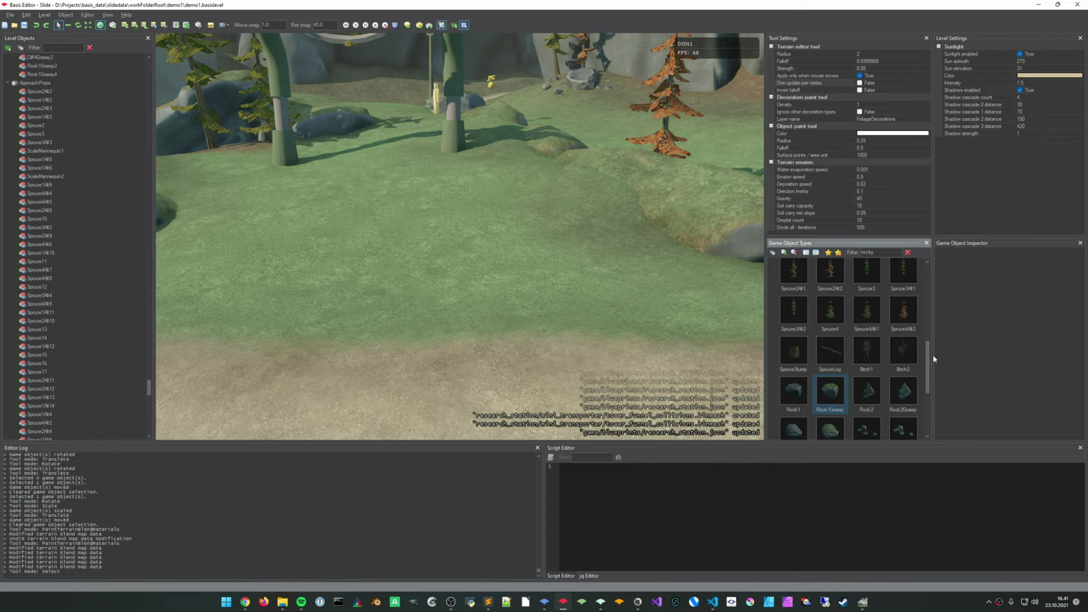
right_click_drag(578, 304, 563, 323)
right_click_drag(685, 336, 690, 337)
key("w")
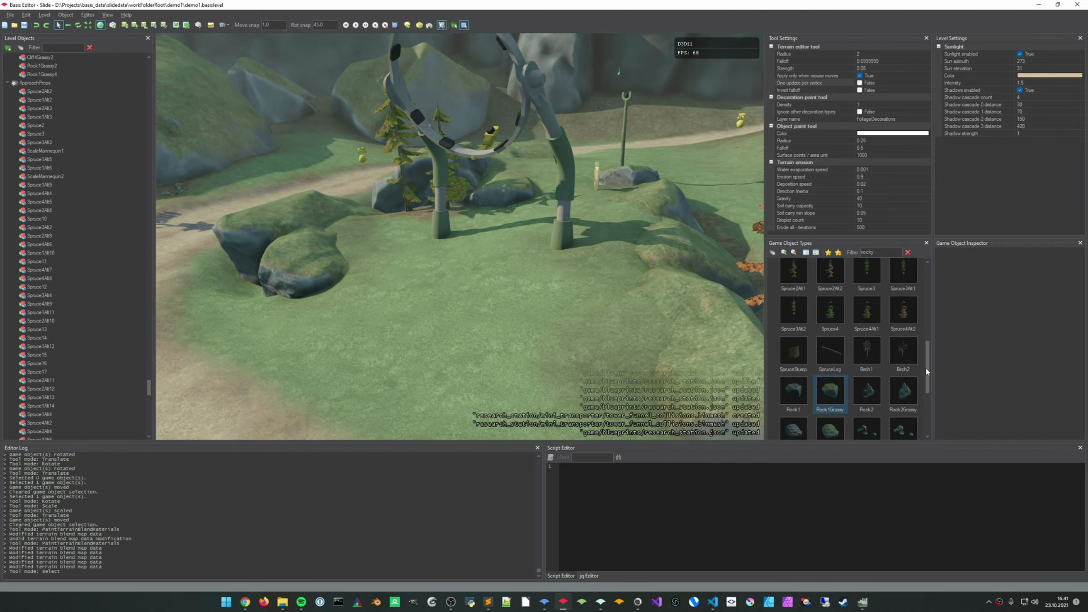
left_click_drag(924, 365, 931, 408)
left_click(895, 424)
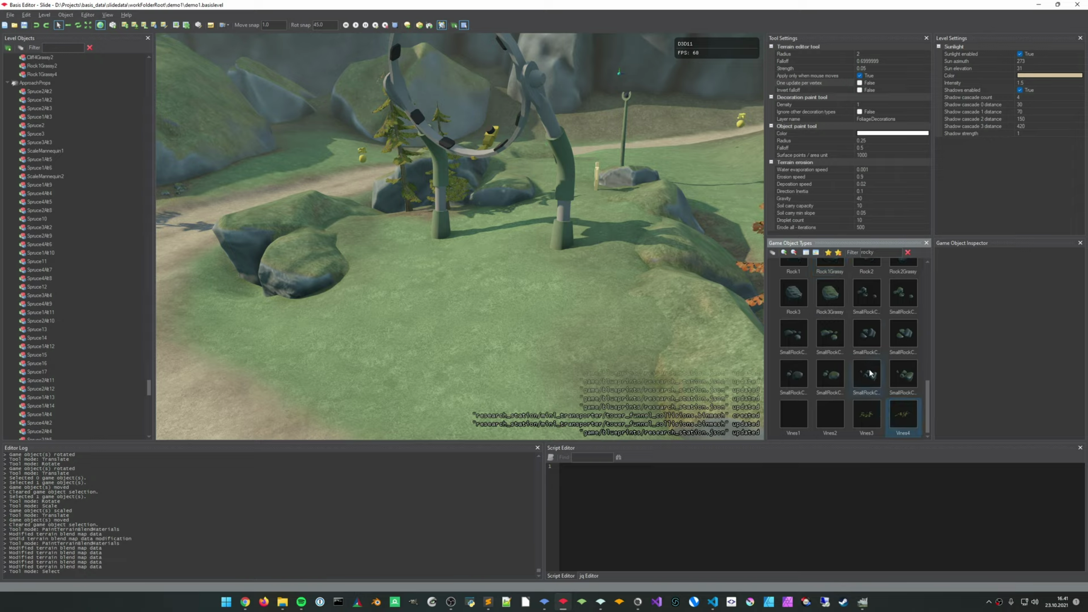
scroll(870, 368, "up", 2)
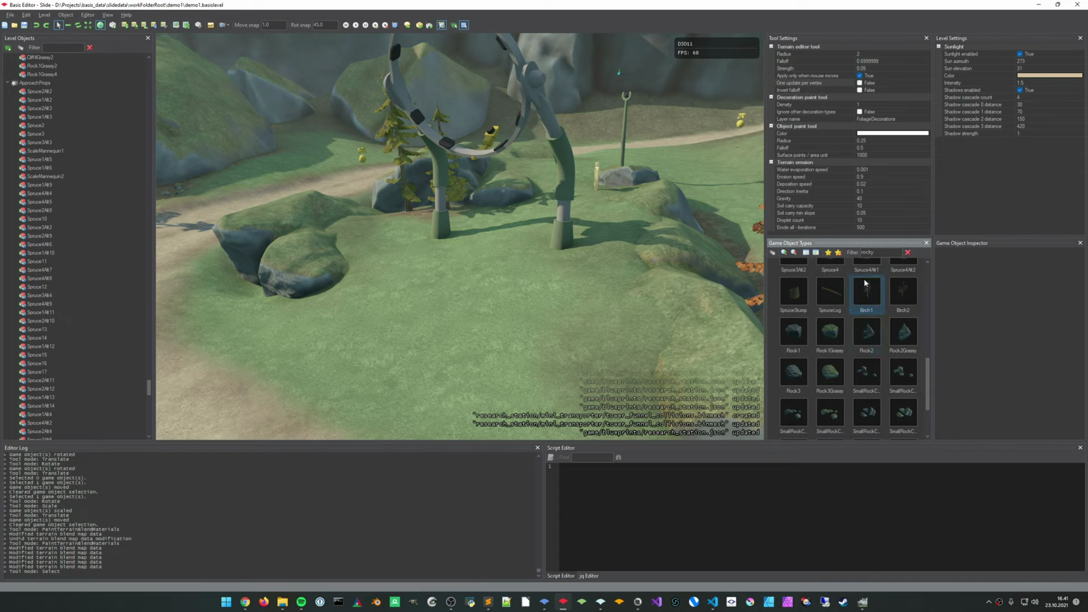
Try a Birch1 on the open grass in front of the ring structure, and delete it
key("a")
left_click(404, 336)
key("Escape")
key("Escape")
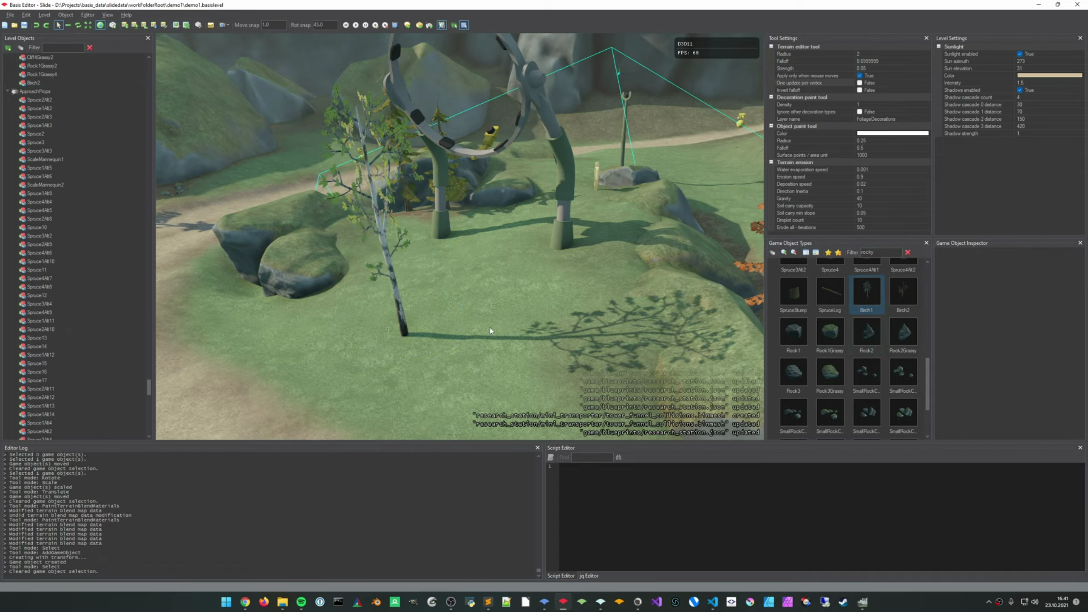
left_click(401, 299)
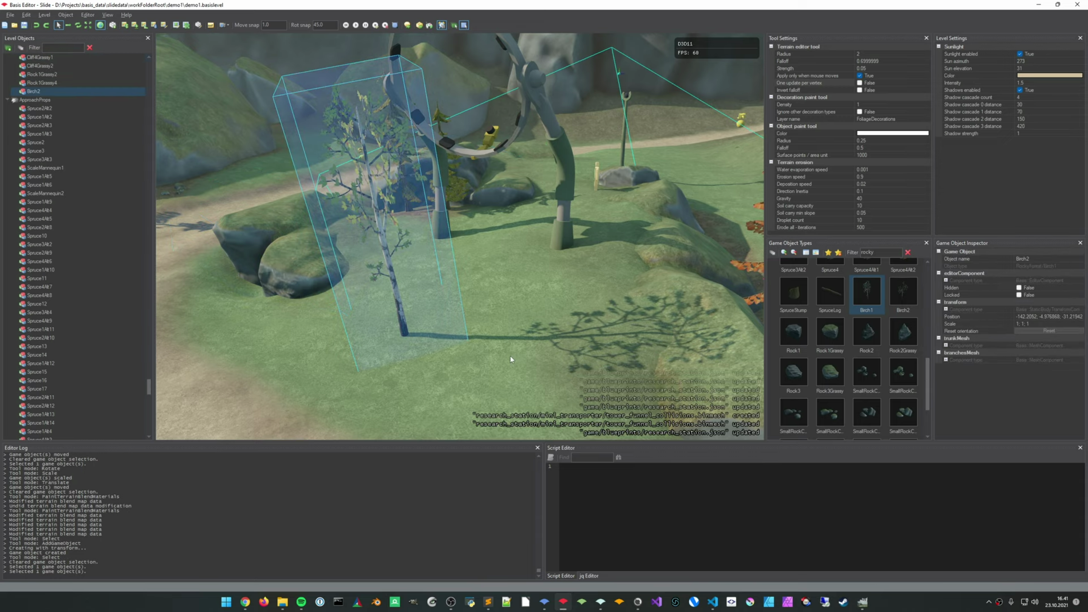
key("Delete")
key("Return")
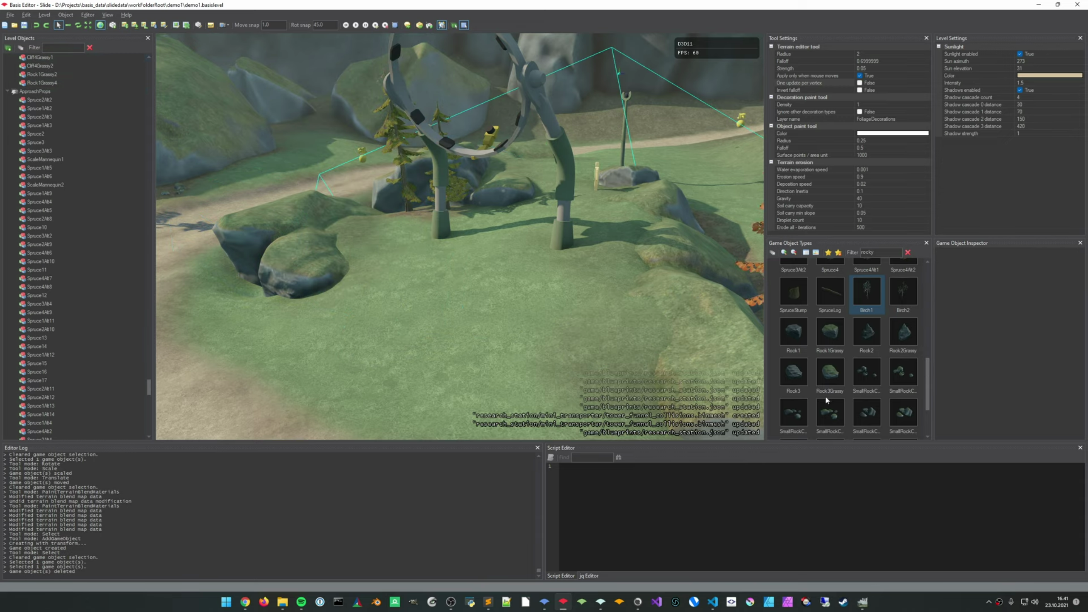
mouse_move(929, 392)
left_mouse_down()
mouse_move(940, 347)
mouse_move(930, 318)
mouse_move(936, 396)
left_mouse_up()
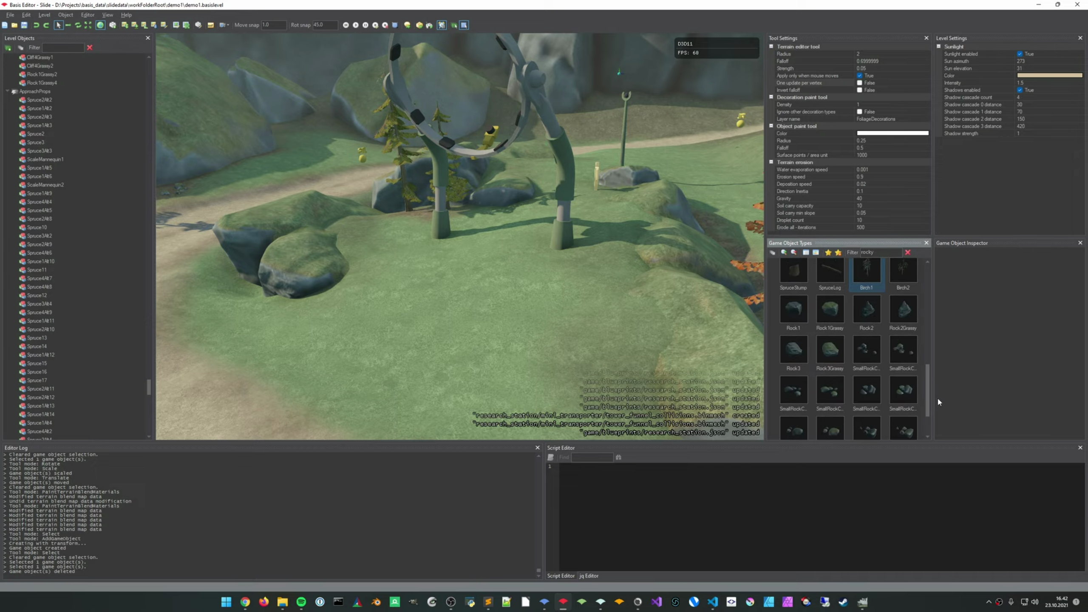
Add a Rock3Grassy on the open grass in front of the ring structure, scale it to about 0.65 and rotate it
left_click(839, 347)
key("a")
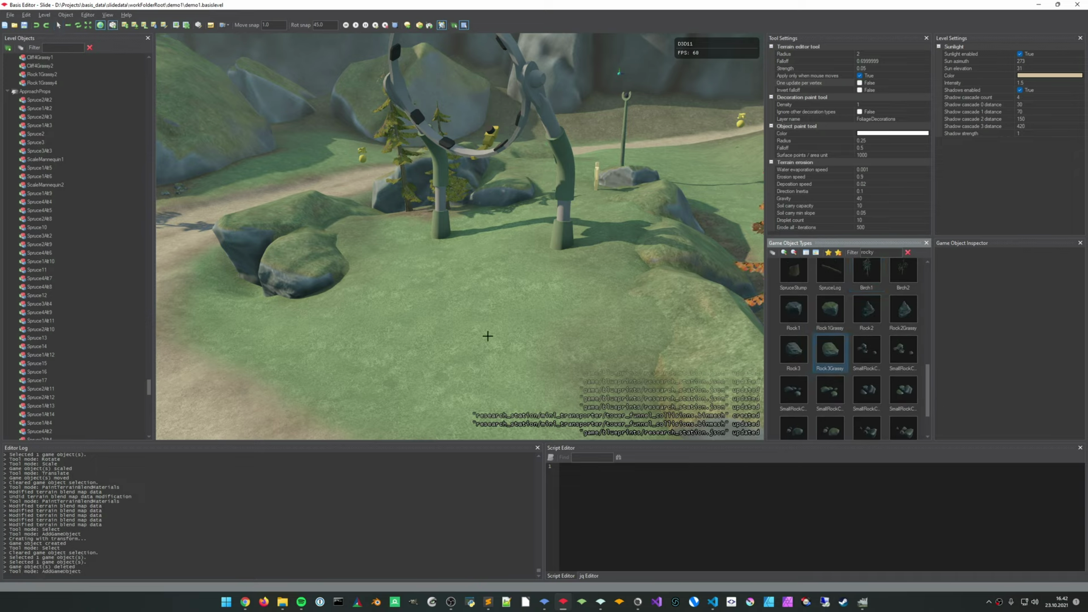
left_click(481, 313)
key("r")
key("r")
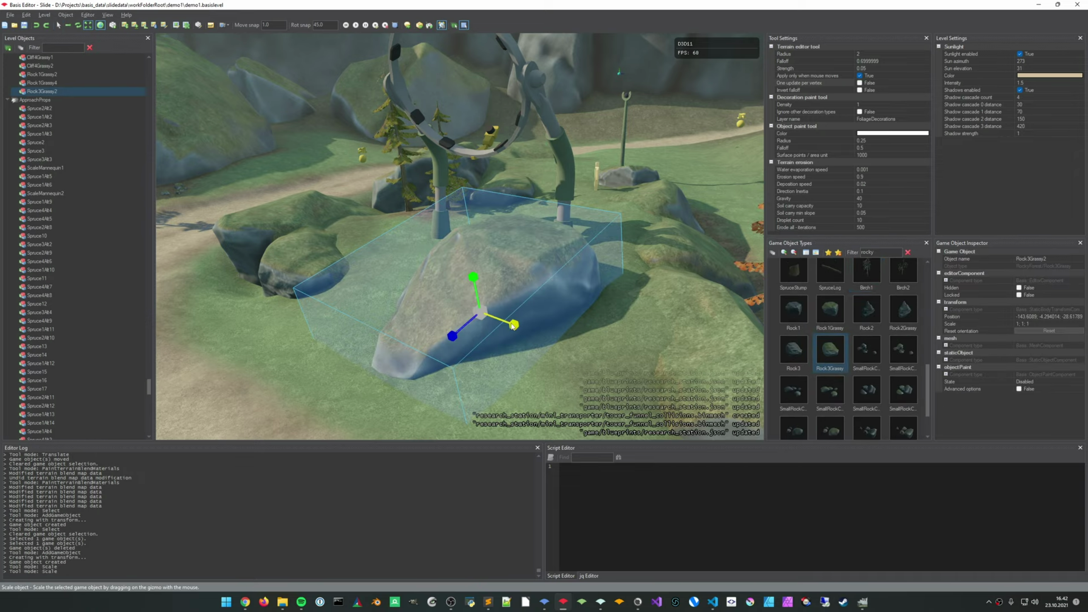
left_click_drag(508, 328, 578, 373)
key("e")
key("x")
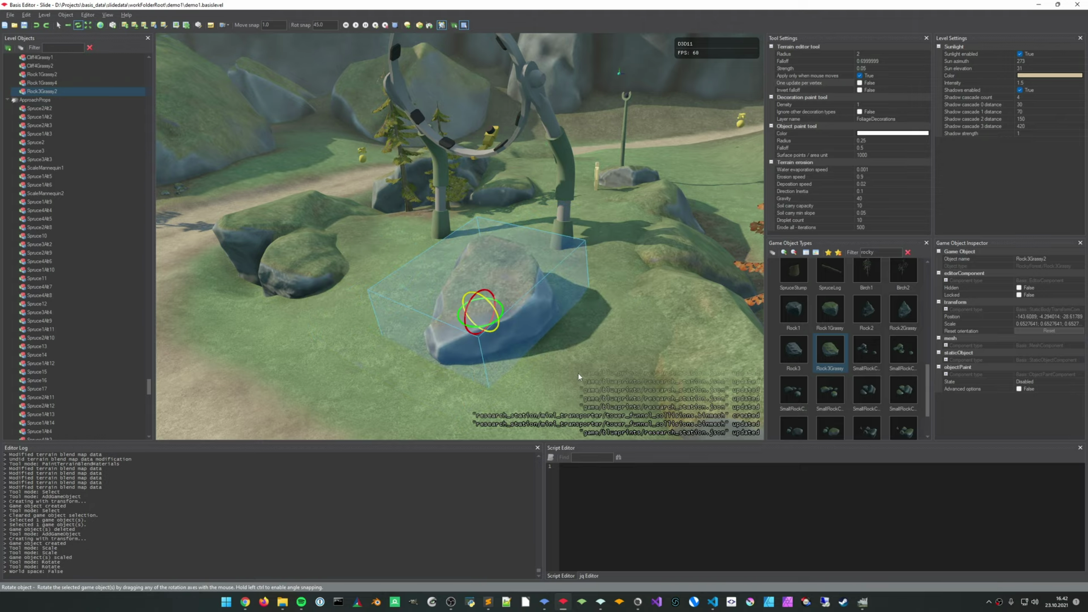
left_click(578, 375)
Examine the new rock and the ring structure from the approach corridor and the surrounding ground
right_click_drag(578, 375, 579, 339)
key("s")
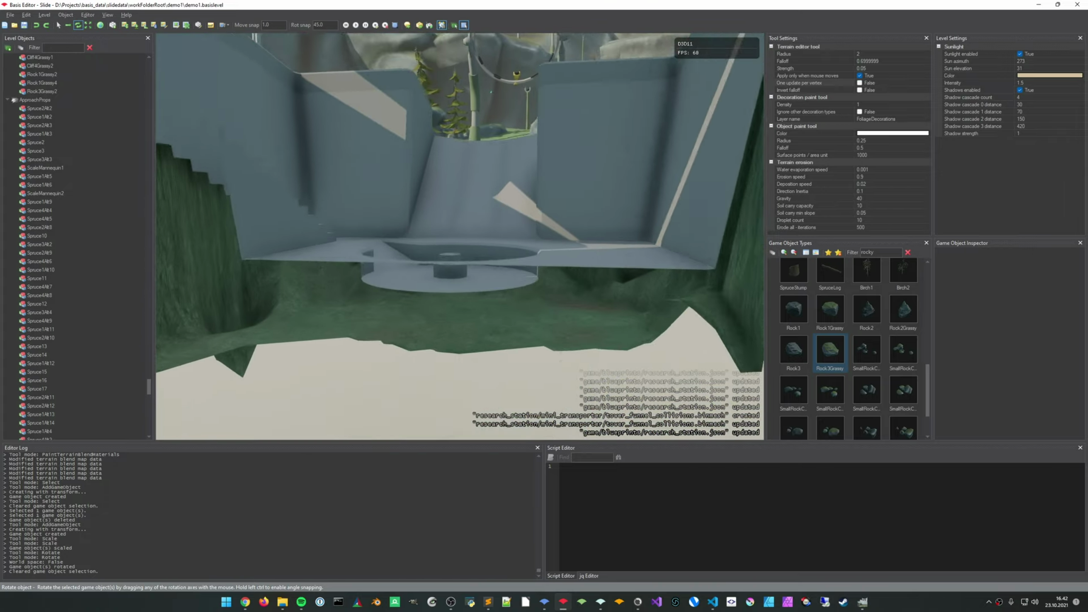
key("w")
right_click_drag(569, 335, 537, 373)
middle_click_drag(539, 368, 536, 356)
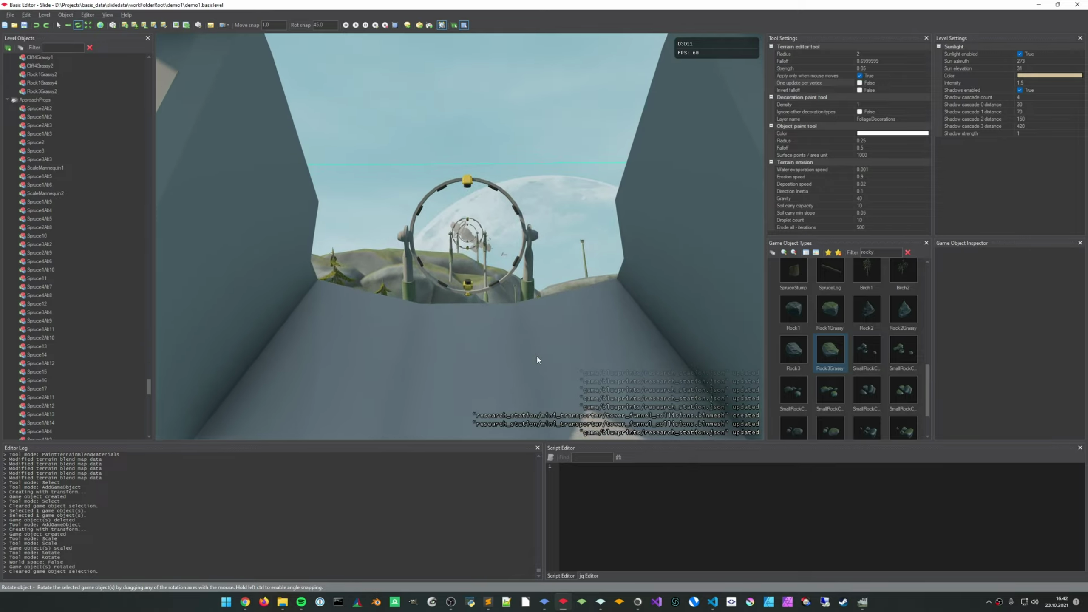
scroll(537, 356, "down", 3)
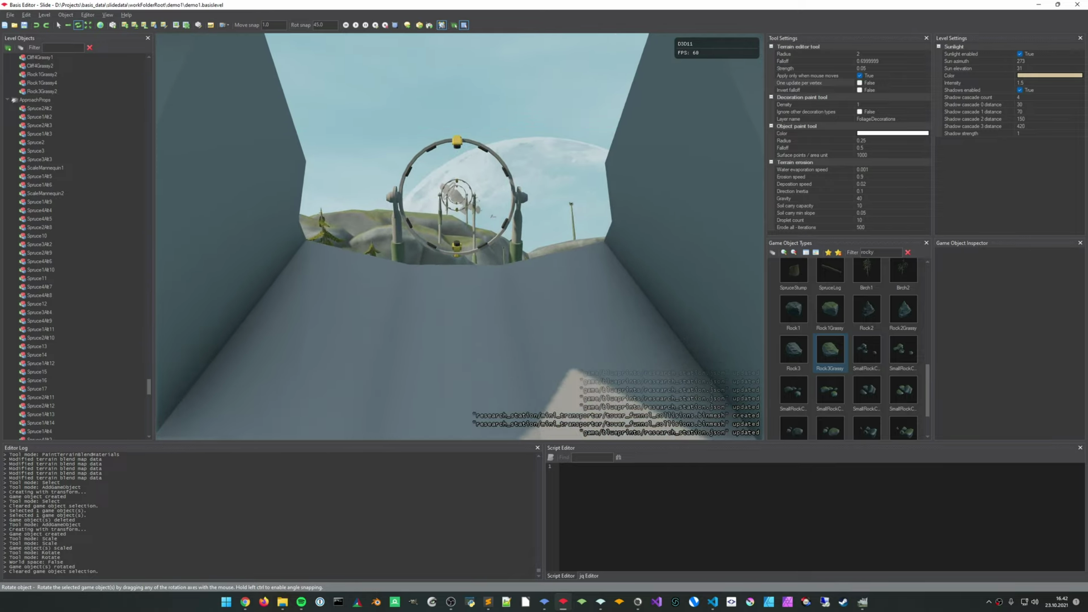
right_click_drag(537, 356, 521, 335)
scroll(569, 329, "down", 3)
Move the new grassy rock across the grass toward the long boulder
left_click(494, 271)
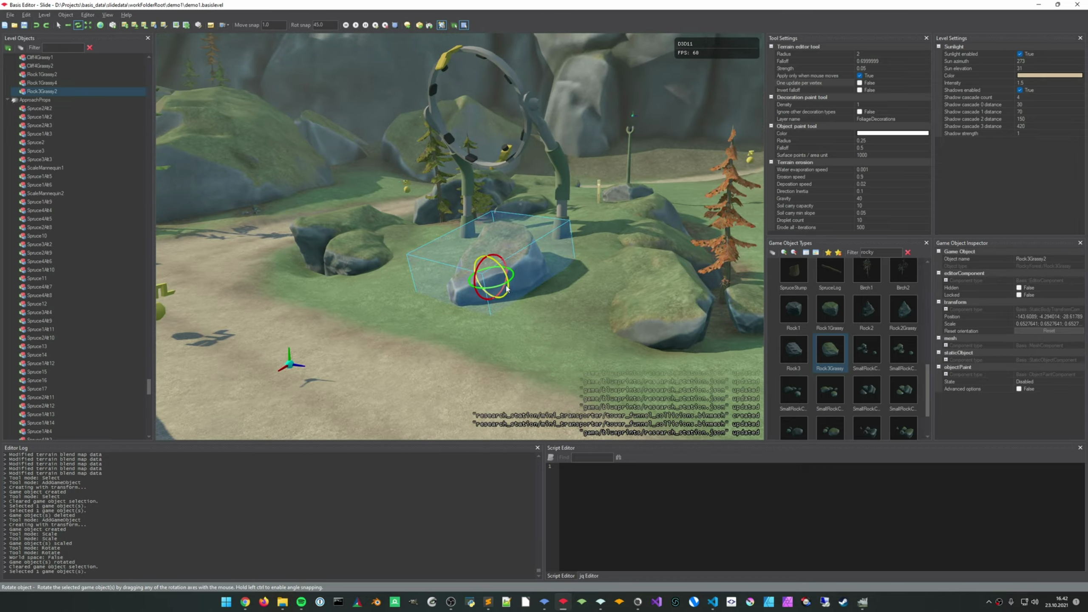
key("w")
left_click_drag(498, 287, 571, 293)
left_click(561, 360)
Rotate the new grassy rock and scale it down to about 0.48
right_click_drag(561, 360, 547, 318)
key("s")
key("w")
left_click(534, 227)
key("e")
mouse_move(510, 243)
left_mouse_down()
mouse_move(497, 238)
mouse_move(523, 226)
left_mouse_up()
key("r")
left_click(493, 308)
Move the resized rock close against the side of the long boulder
key("w")
right_click_drag(493, 309, 498, 337)
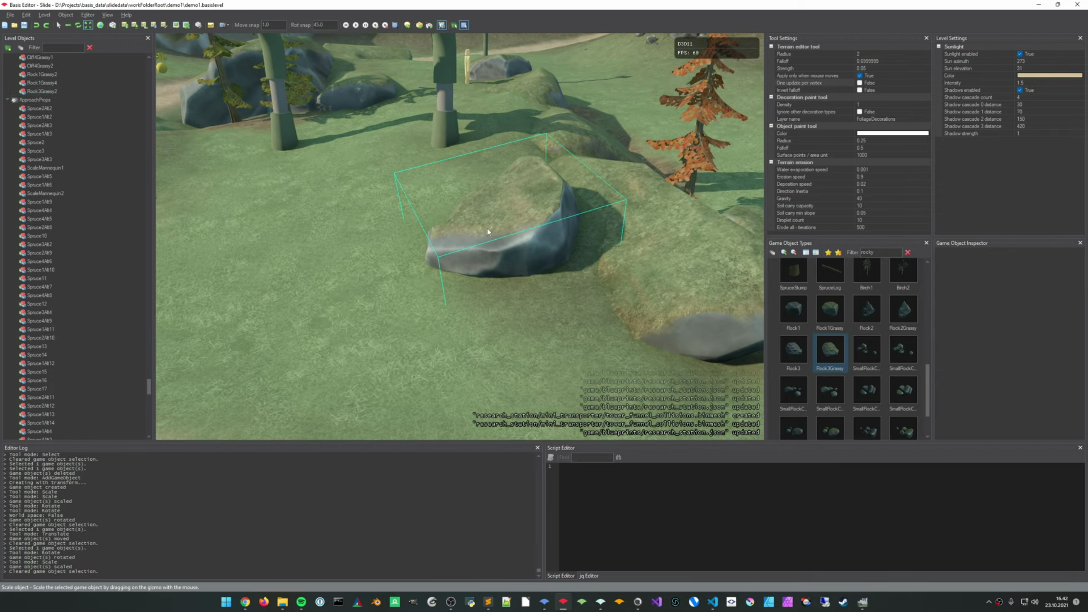
left_click(488, 231)
key("w")
left_click_drag(492, 245, 538, 243)
left_click(527, 328)
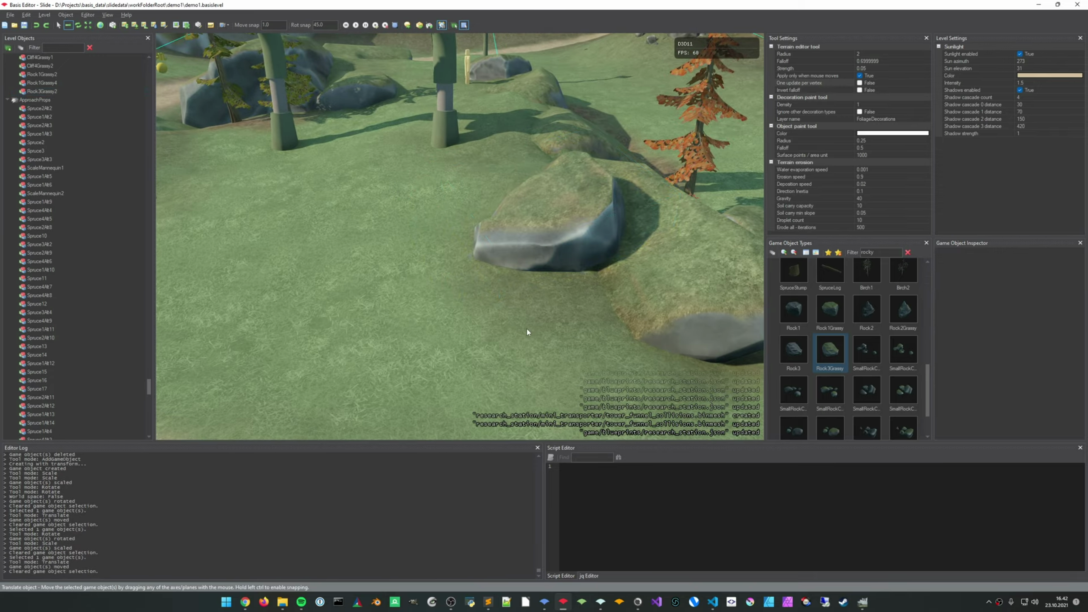
Shift the grassy rock slightly away from the long boulder to leave a gap between them
key("s")
right_click_drag(527, 328, 463, 319)
key("s")
key("w")
key("s")
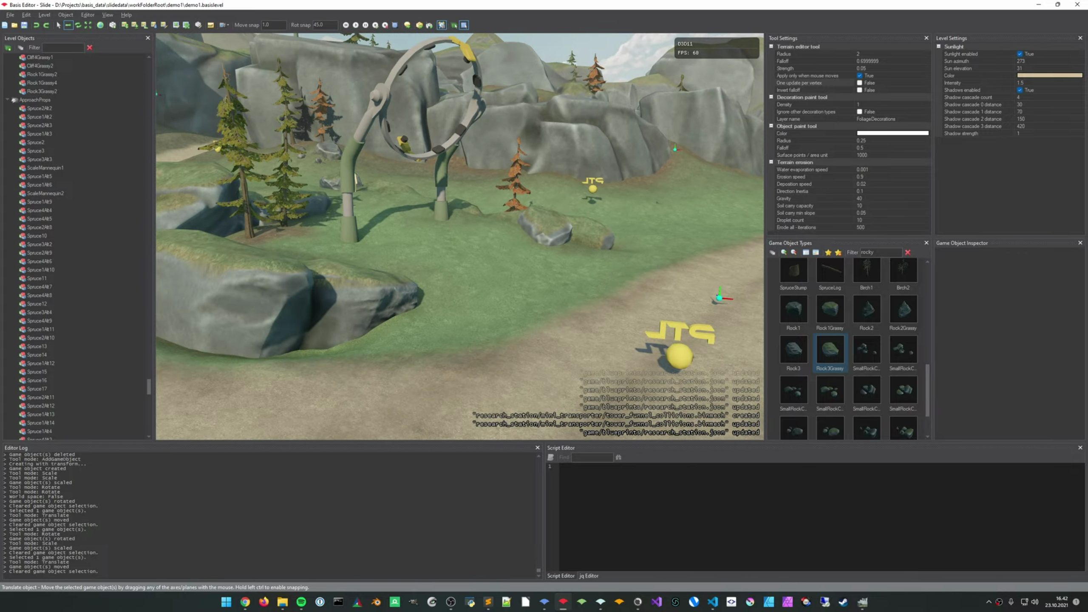
key("w")
right_click_drag(473, 214, 488, 241)
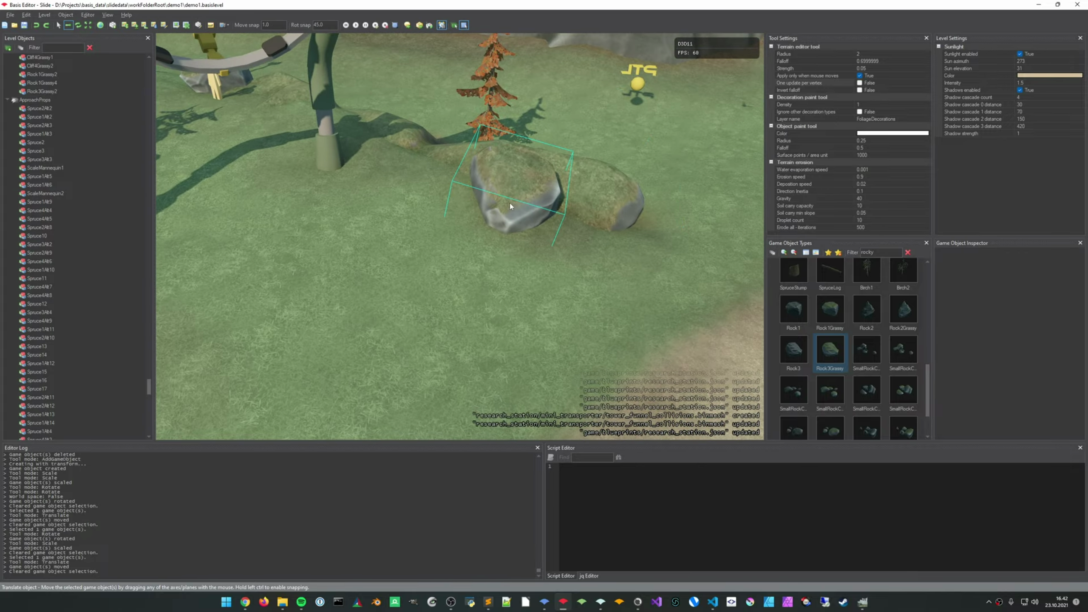
left_click(509, 203)
key("w")
left_click_drag(508, 212, 473, 243)
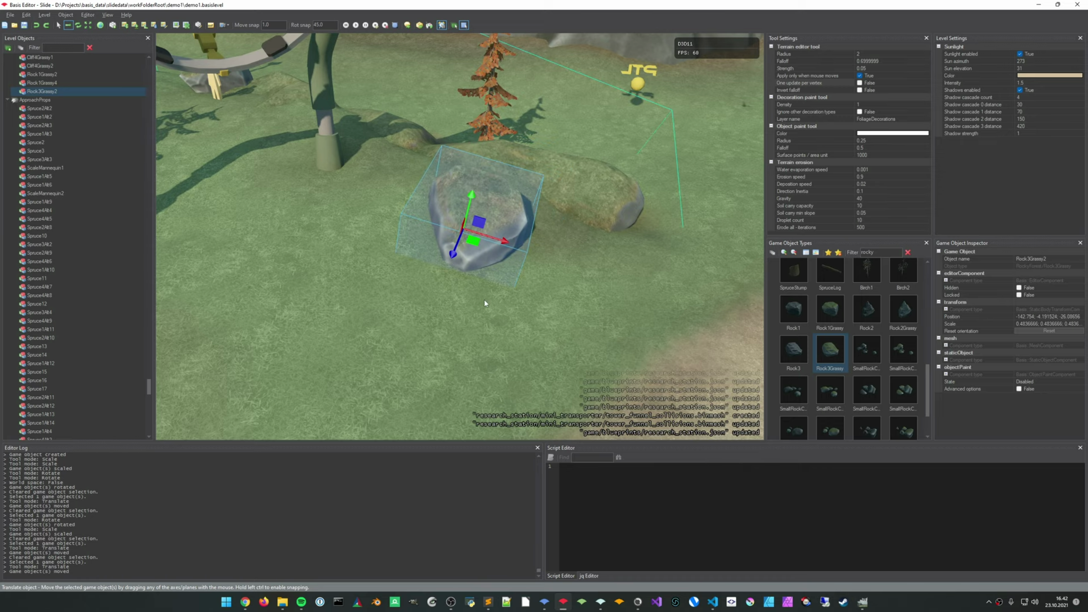
Reselect the grassy rock and adjust its height relative to the ground
right_click_drag(484, 299, 541, 286)
key("Escape")
key("s")
key("w")
left_click(542, 287)
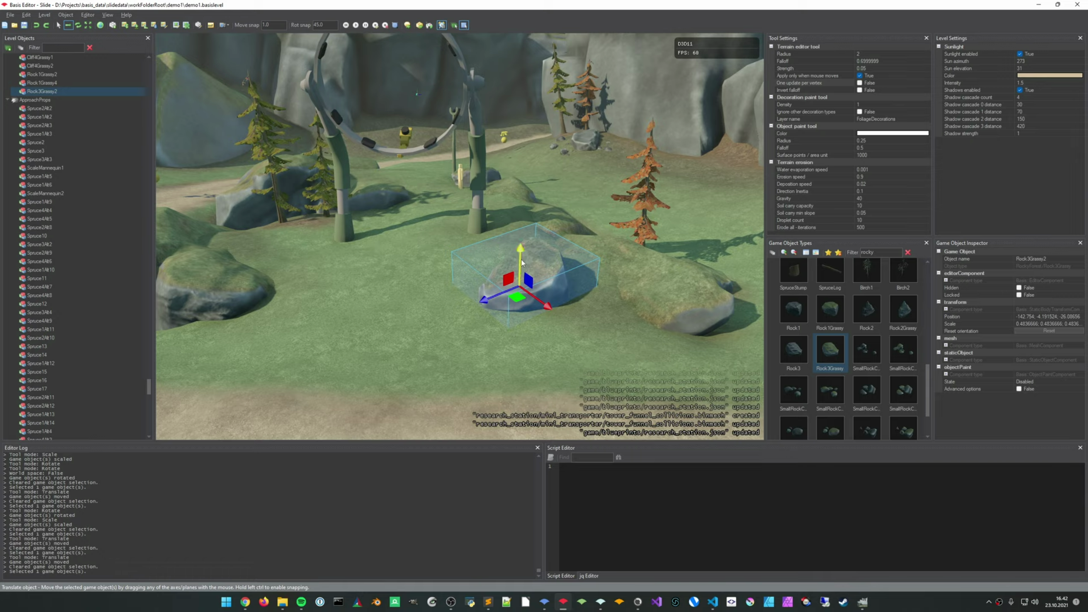
Reshape the ground around the base of the grassy rock with the raise/lower terrain tool
key("5")
mouse_move(530, 285)
left_mouse_down()
mouse_move(535, 305)
mouse_move(496, 299)
left_mouse_up()
key("Escape")
key("a")
mouse_move(505, 298)
right_mouse_down()
mouse_move(521, 306)
mouse_move(537, 260)
mouse_move(535, 270)
right_mouse_up()
key("w")
mouse_move(405, 257)
left_mouse_down()
mouse_move(418, 277)
mouse_move(415, 307)
mouse_move(447, 329)
left_mouse_up()
middle_click_drag(515, 327, 505, 294)
Smooth the terrain around the grassy rock and toward the long boulder
key("3")
left_click_drag(355, 270, 364, 285)
mouse_move(377, 300)
left_mouse_down()
mouse_move(413, 327)
mouse_move(514, 338)
mouse_move(541, 319)
left_mouse_up()
left_click_drag(542, 314, 536, 300)
key("d")
mouse_move(535, 300)
right_mouse_down()
mouse_move(546, 265)
mouse_move(423, 326)
right_mouse_up()
key("w")
left_click_drag(519, 327, 527, 326)
middle_click_drag(527, 326, 475, 316)
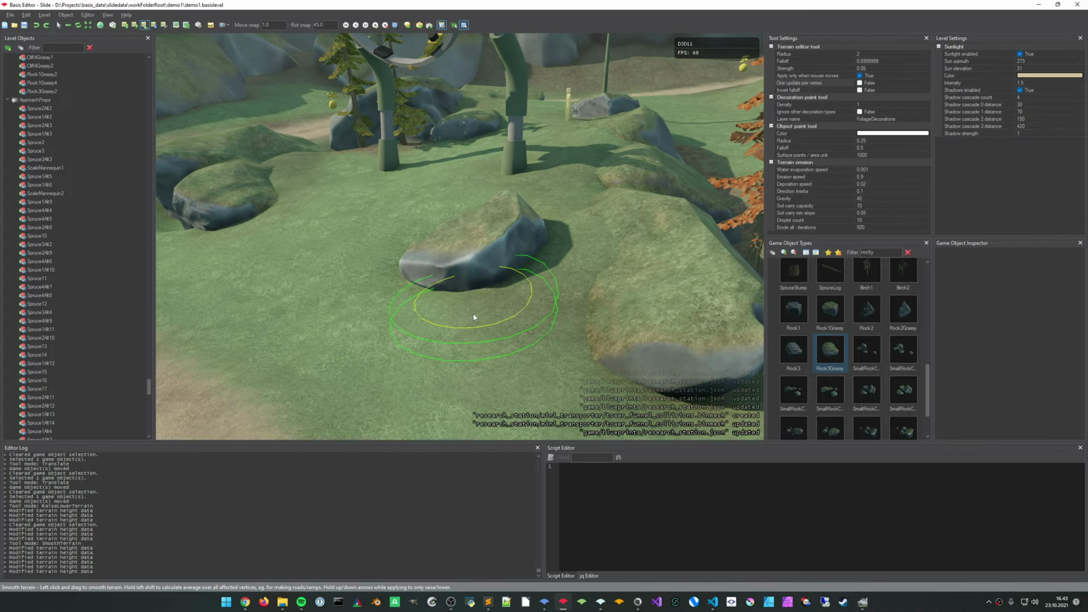
middle_click_drag(552, 298, 600, 276)
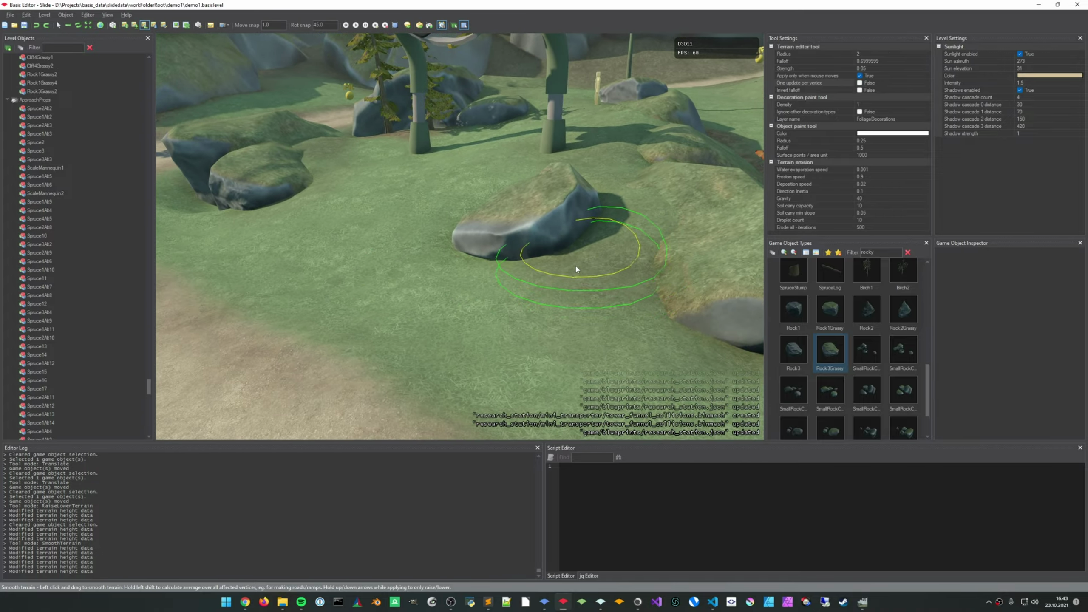
Paint terrain material with a radius of 2 around the base of the grassy rock on all sides
key("5")
mouse_move(525, 247)
left_mouse_down()
mouse_move(494, 253)
mouse_move(552, 273)
left_mouse_up()
left_click(573, 226)
left_click(582, 244)
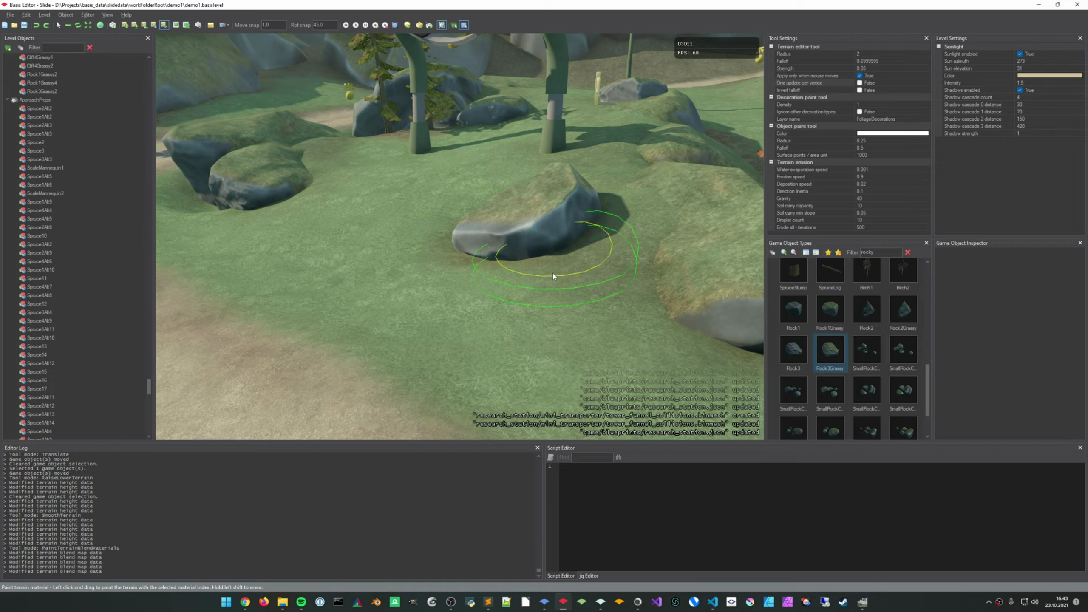
key("a")
right_click_drag(552, 273, 624, 259)
key("s")
key("w")
mouse_move(507, 266)
right_mouse_down()
mouse_move(544, 268)
mouse_move(484, 232)
right_mouse_up()
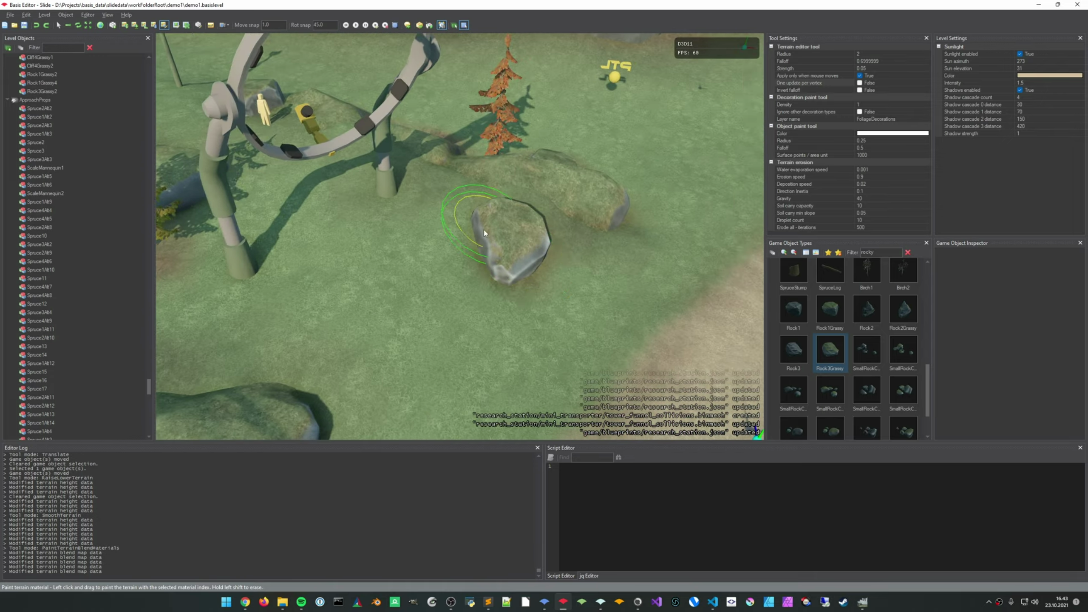
left_click_drag(495, 236, 548, 287)
Examine the rocks, ring structure and cliffs from several distances and angles
middle_click_drag(548, 290, 504, 163)
key("s")
mouse_move(530, 238)
right_mouse_down()
mouse_move(480, 185)
mouse_move(479, 198)
mouse_move(506, 189)
mouse_move(544, 204)
right_mouse_up()
key("w")
right_click_drag(514, 274, 542, 270)
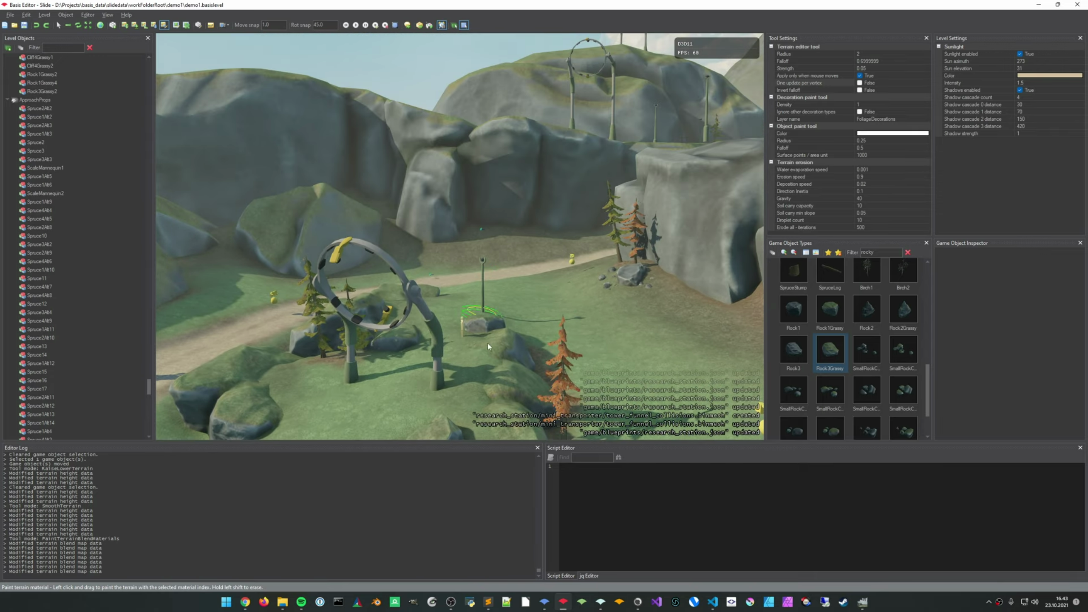
key("s")
mouse_move(488, 344)
right_mouse_down()
mouse_move(469, 370)
mouse_move(482, 371)
mouse_move(444, 276)
right_mouse_up()
key("w")
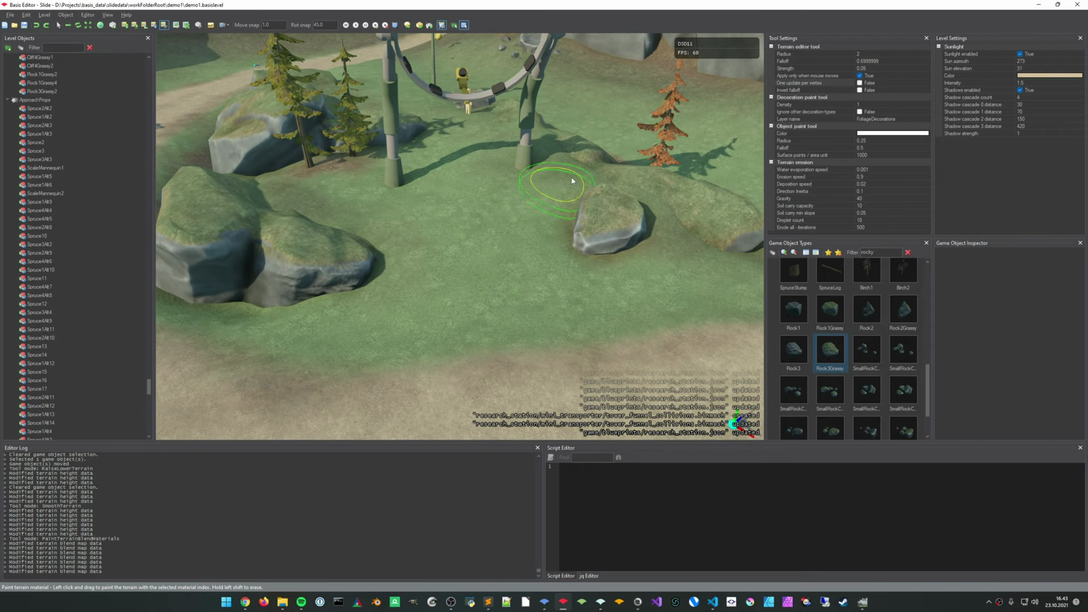
mouse_move(516, 171)
right_mouse_down()
mouse_move(514, 163)
mouse_move(486, 248)
right_mouse_up()
Set the decoration paint layer to GroundDecorations and paint a small rock collection between the grassy rock and the long boulder
key("w")
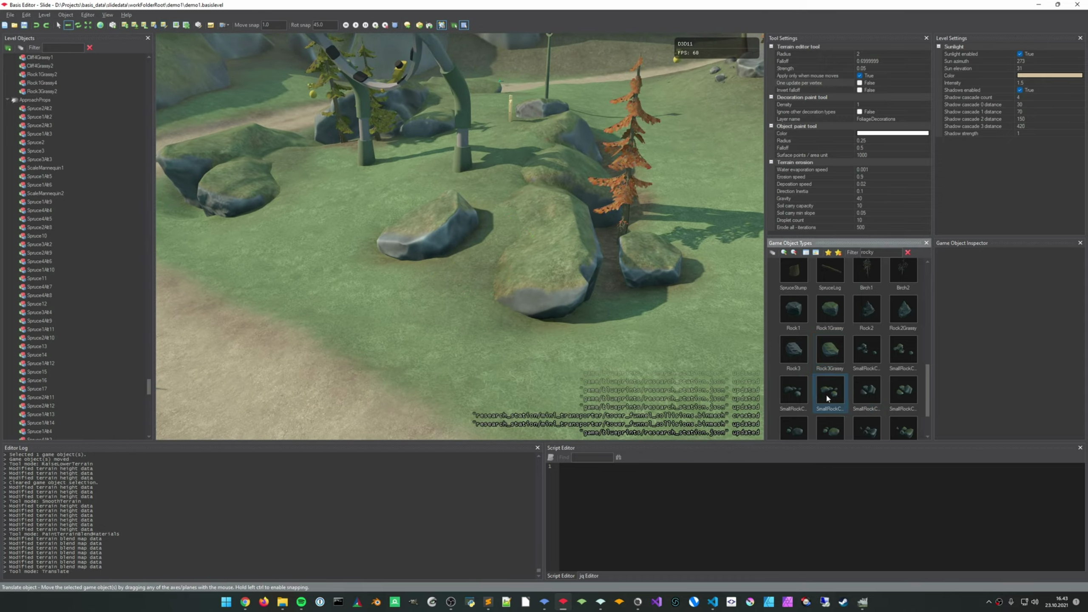
middle_click_drag(474, 291, 522, 301)
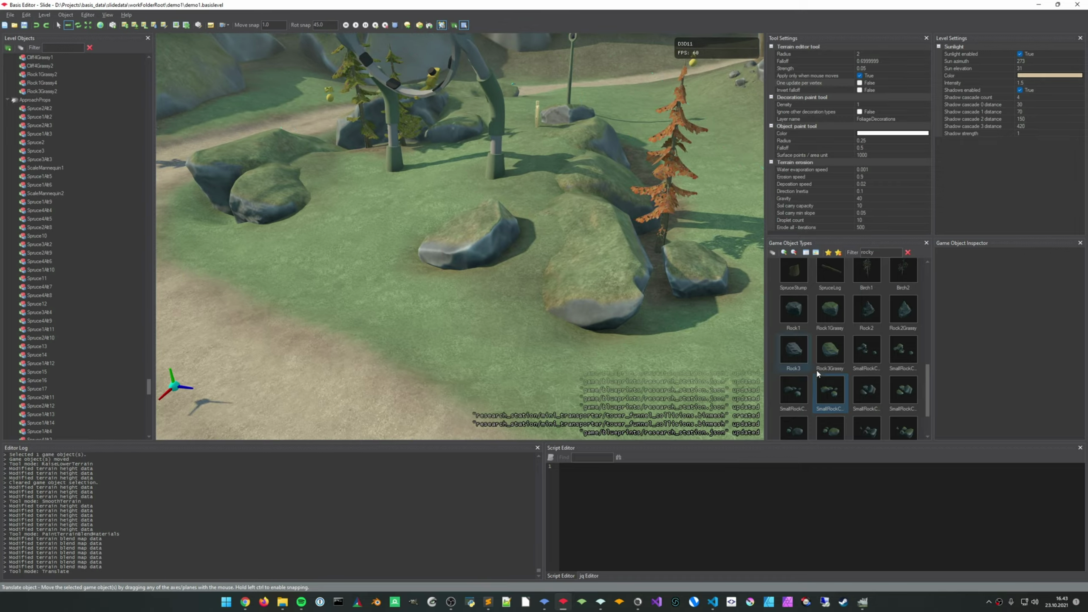
key("t")
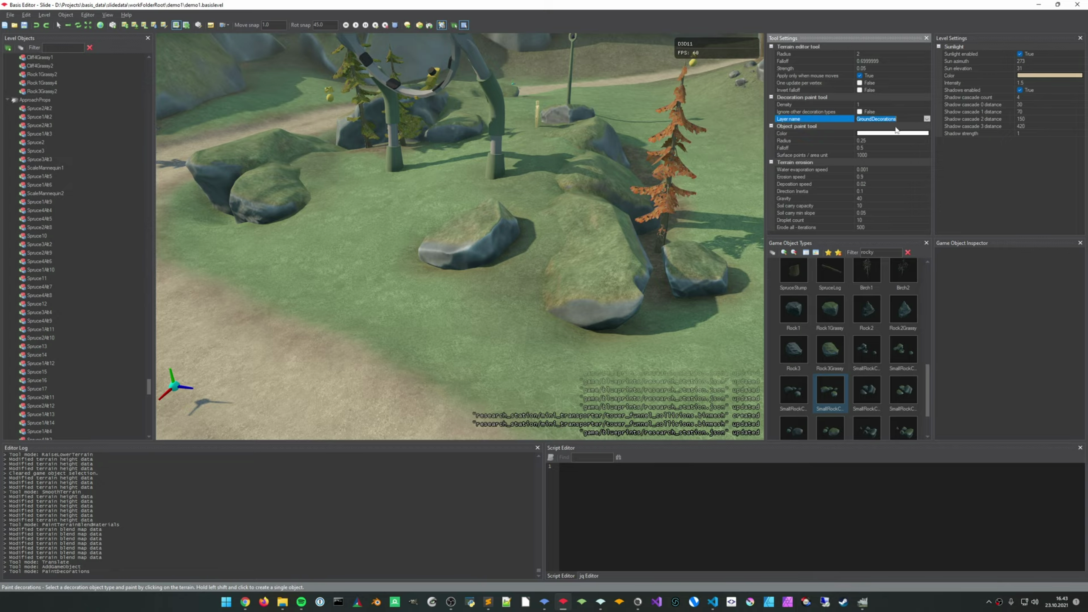
left_click_drag(512, 277, 551, 326)
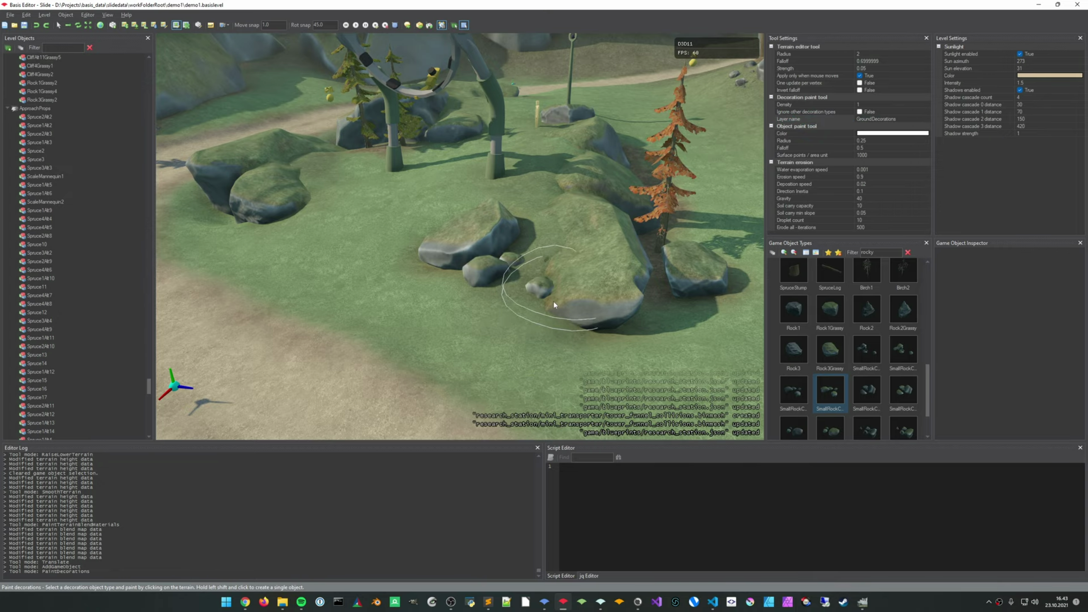
right_click_drag(553, 302, 554, 303)
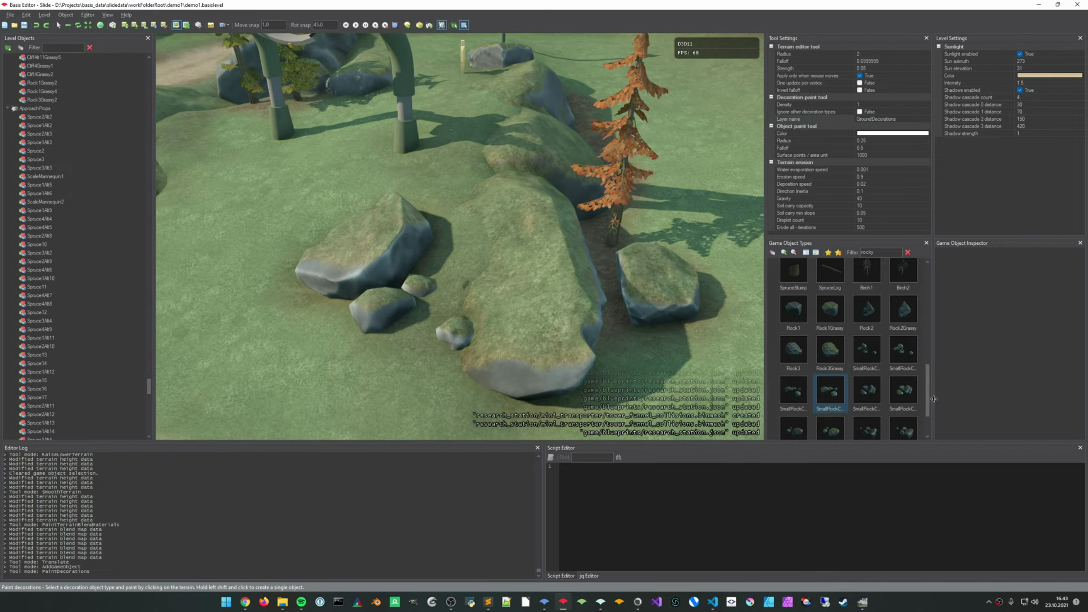
Choose another small rock collection and paint it into the gap behind the grassy rock
left_click_drag(929, 397, 929, 406)
left_click(836, 383)
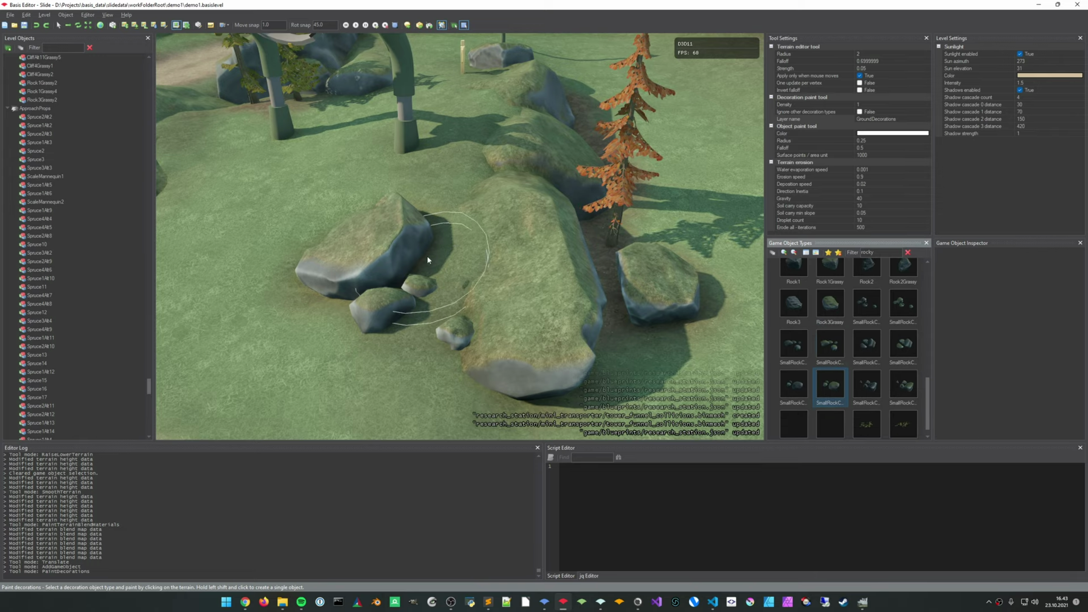
left_click_drag(470, 245, 484, 279)
key("Escape")
Paint small rocks at the foot of the large cliff beside the road, then scale and reposition one of them
mouse_move(523, 352)
right_mouse_down()
mouse_move(524, 343)
mouse_move(503, 375)
mouse_move(531, 332)
mouse_move(551, 339)
mouse_move(546, 348)
mouse_move(534, 147)
right_mouse_up()
left_click(429, 293)
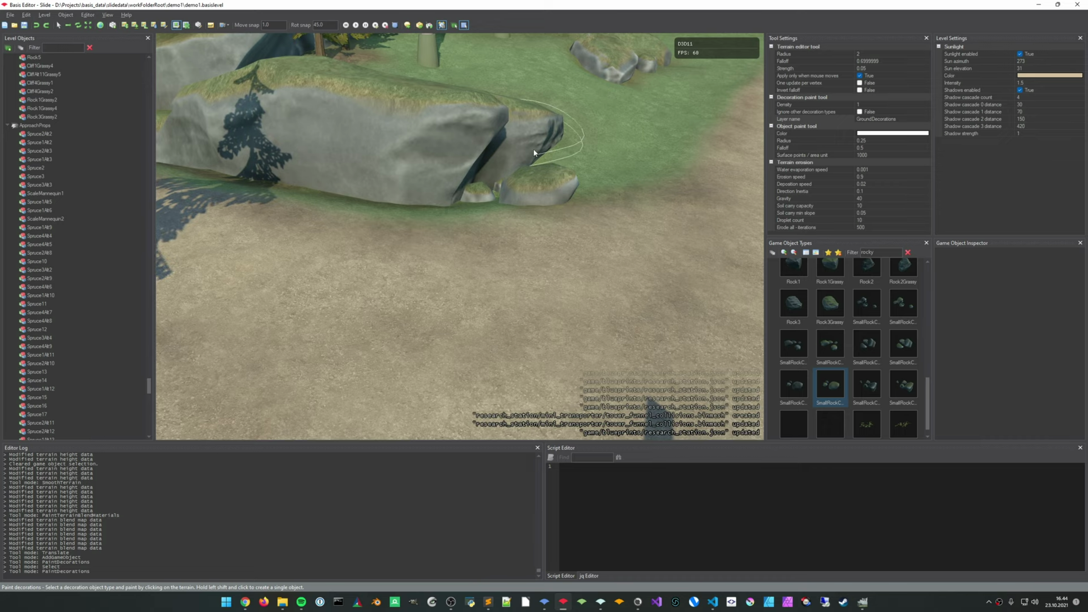
left_click(540, 194)
left_click_drag(537, 199, 532, 202)
key("w")
left_click(557, 265)
mouse_move(557, 265)
right_mouse_down()
mouse_move(552, 231)
mouse_move(411, 248)
mouse_move(454, 257)
mouse_move(437, 261)
mouse_move(445, 283)
mouse_move(483, 239)
mouse_move(462, 227)
mouse_move(428, 252)
mouse_move(492, 278)
mouse_move(467, 270)
mouse_move(480, 265)
right_mouse_up()
Set Terrain1's active material to Gravel and paint it along the edge where the grass meets the road
key("b")
mouse_move(401, 243)
right_mouse_down()
mouse_move(434, 269)
mouse_move(473, 232)
mouse_move(561, 263)
right_mouse_up()
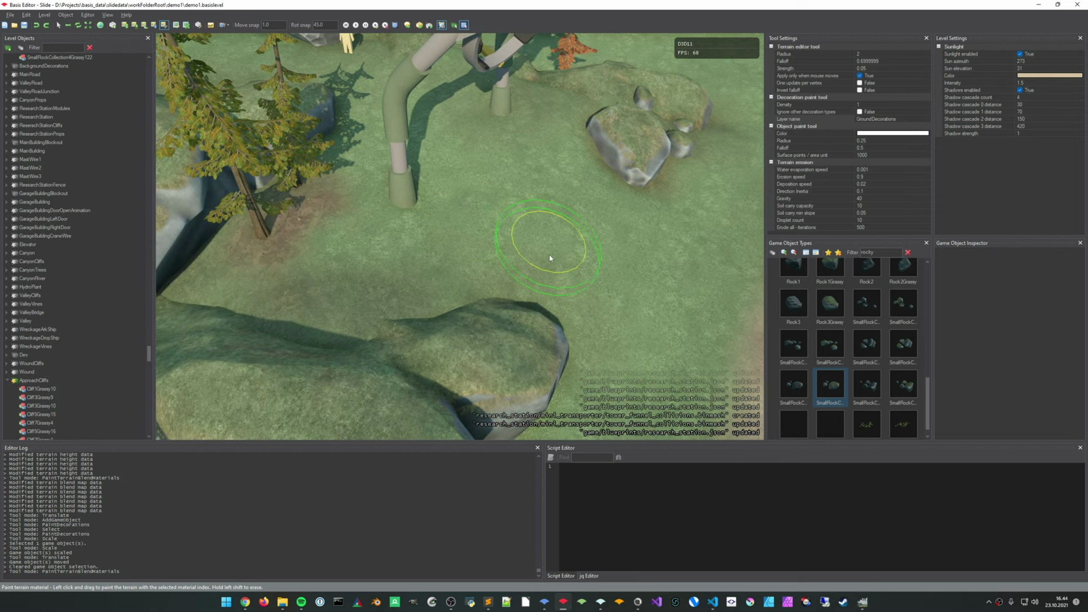
key("1")
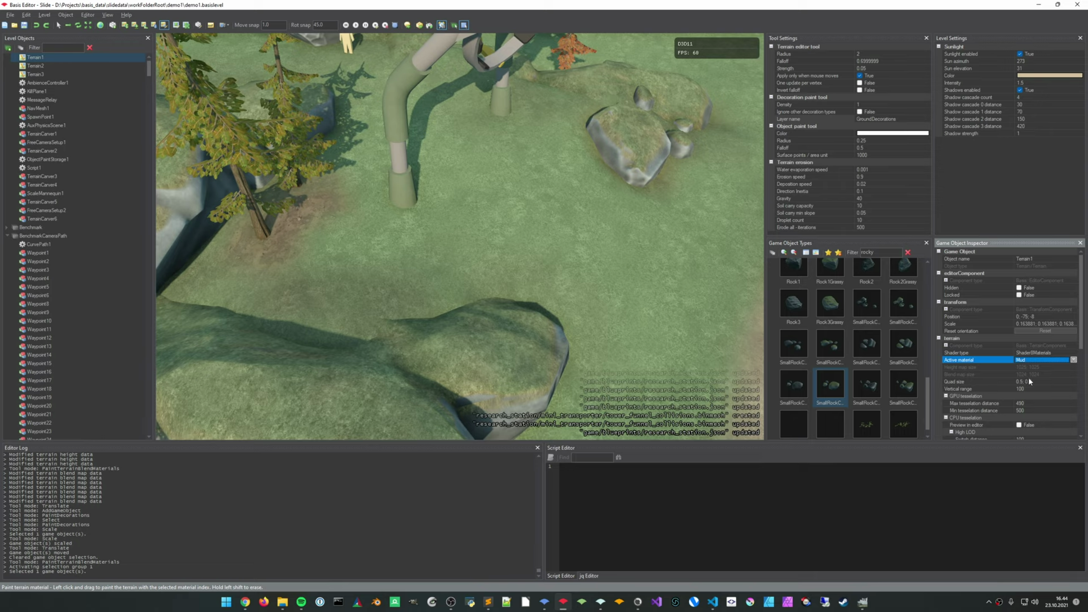
mouse_move(636, 289)
right_mouse_down()
mouse_move(642, 300)
mouse_move(630, 304)
mouse_move(583, 286)
mouse_move(515, 215)
right_mouse_up()
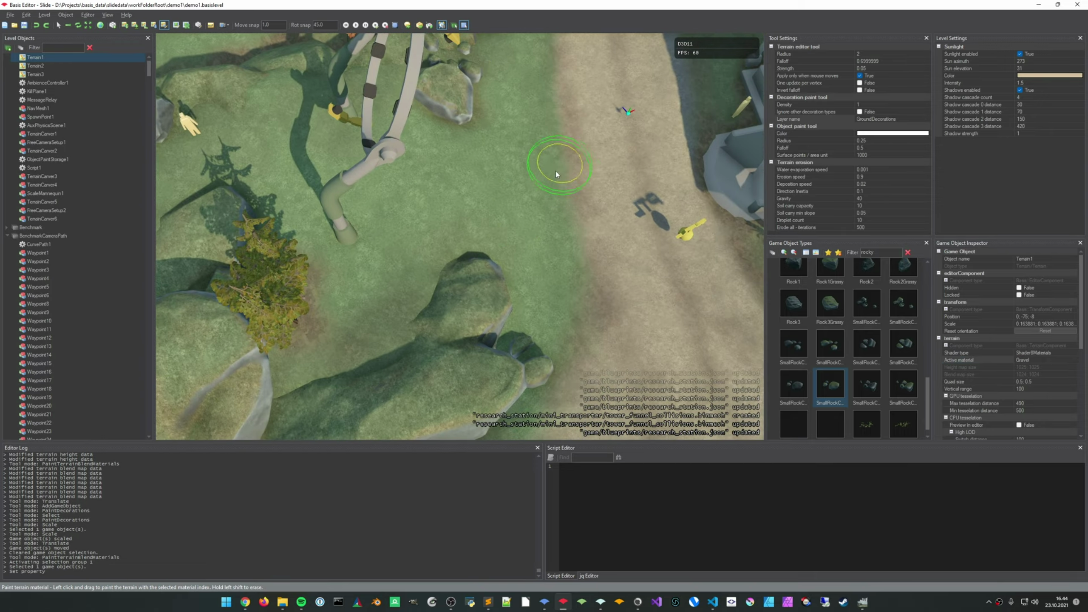
left_click_drag(556, 173, 439, 233)
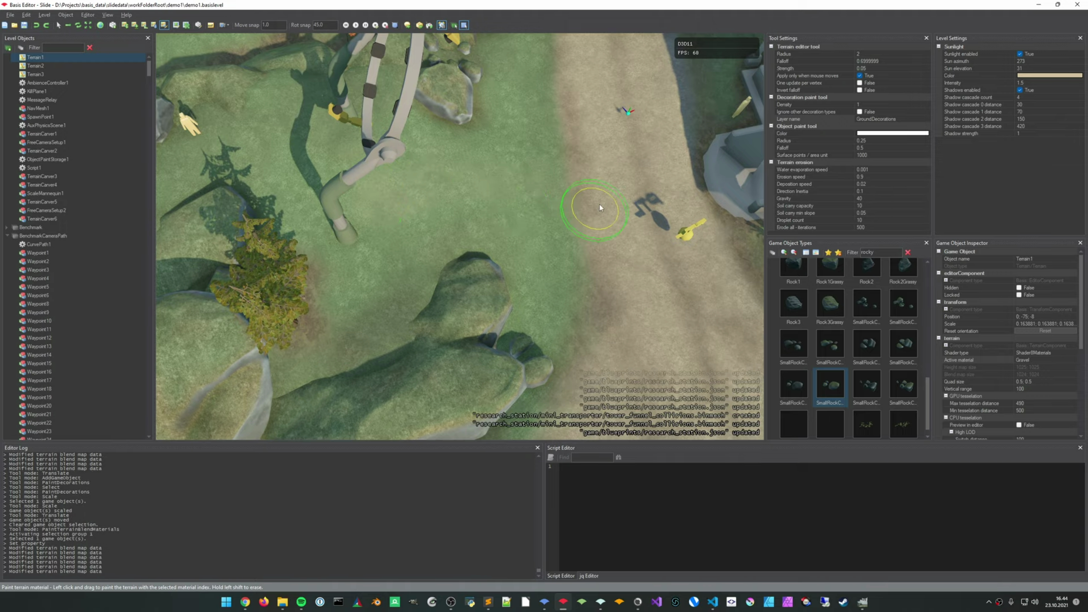
left_click_drag(600, 207, 575, 204)
left_click_drag(575, 203, 630, 208)
Paint Gravel with a radius of 1.5 on the grass by the ring's foot and toward the road
mouse_move(642, 211)
right_mouse_down()
mouse_move(647, 193)
mouse_move(591, 158)
mouse_move(488, 225)
right_mouse_up()
scroll(462, 212, "down", 1)
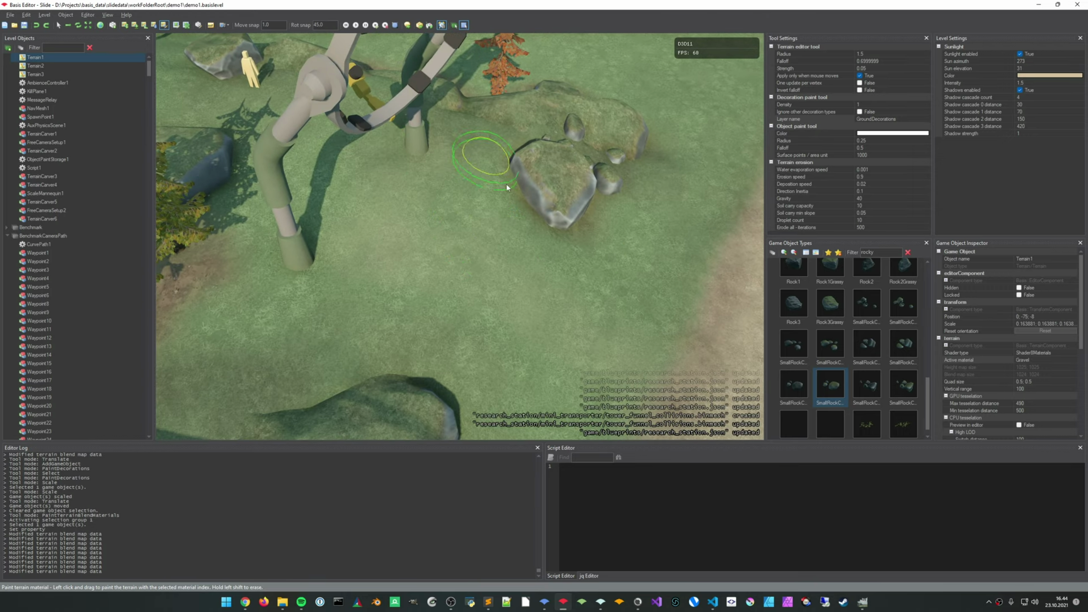
mouse_move(309, 246)
left_mouse_down()
mouse_move(287, 267)
mouse_move(358, 224)
left_mouse_up()
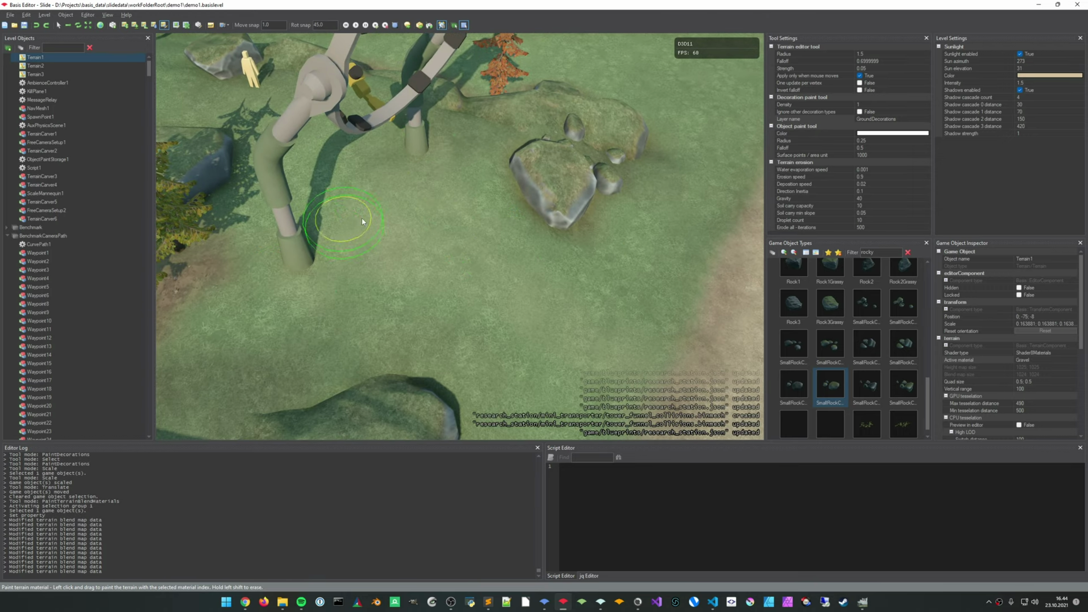
middle_click_drag(488, 264, 376, 190)
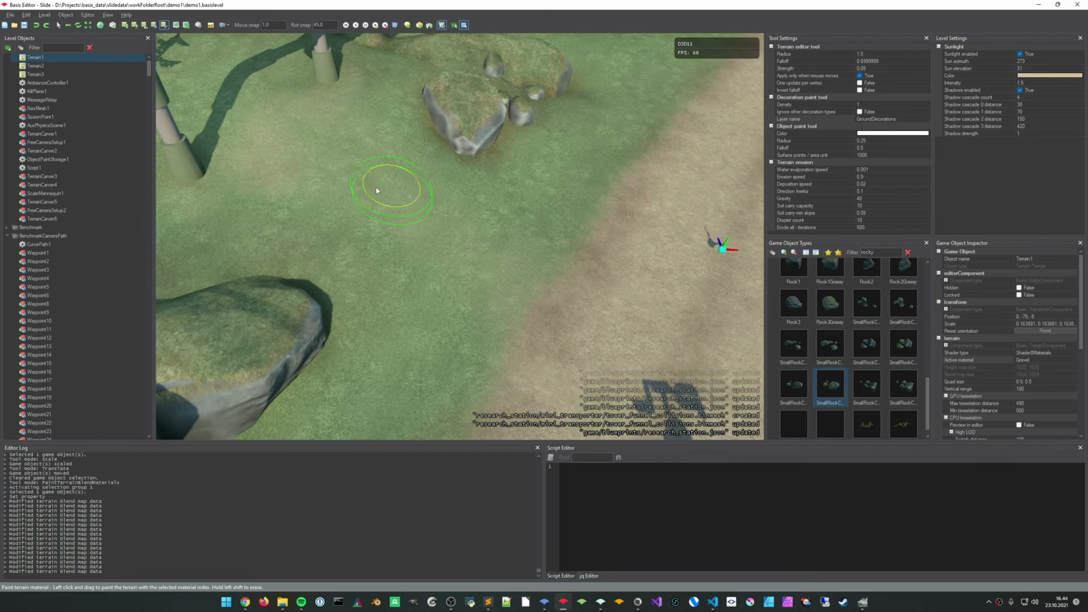
left_click_drag(334, 133, 489, 272)
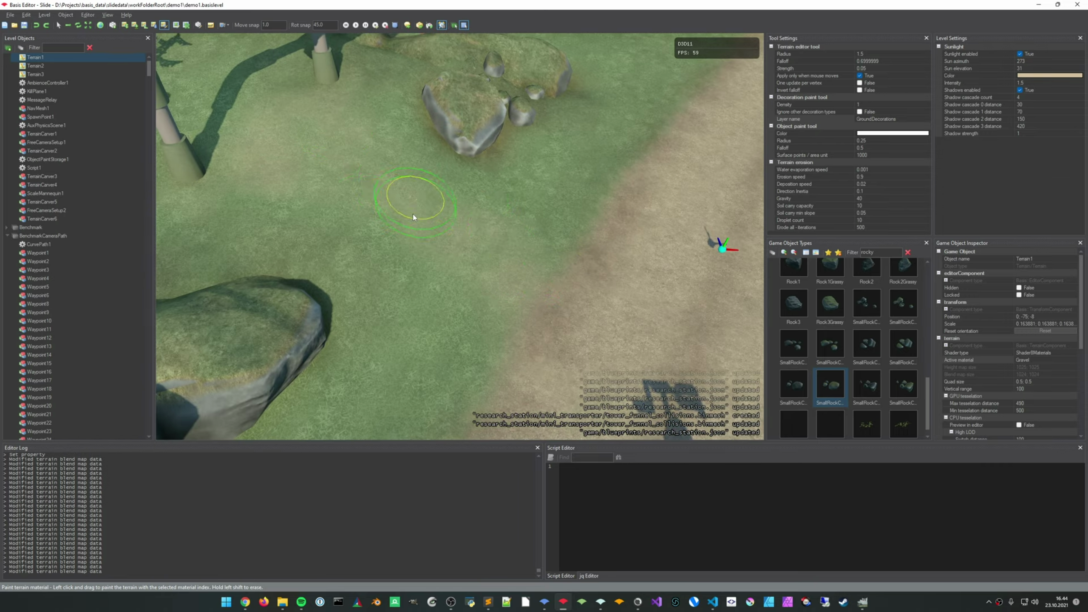
mouse_move(526, 268)
right_mouse_down()
mouse_move(526, 171)
mouse_move(471, 176)
mouse_move(476, 189)
mouse_move(471, 172)
mouse_move(484, 274)
mouse_move(570, 315)
right_mouse_up()
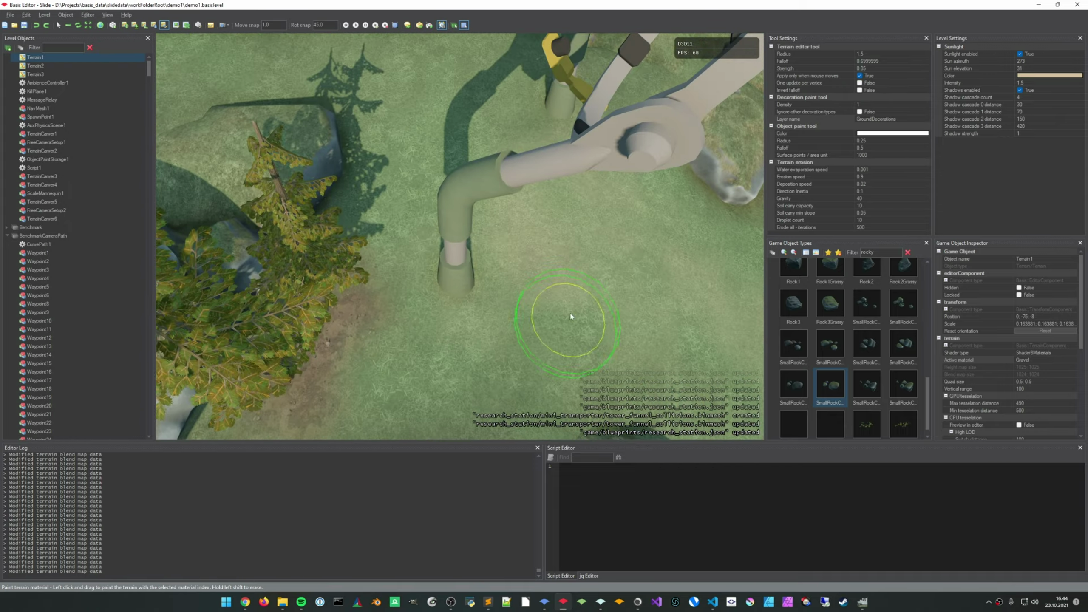
Set Terrain1's active material to Mud and paint it with a radius of 1.5 on the grass in front of the ring's foot
mouse_move(570, 316)
middle_mouse_down()
mouse_move(478, 211)
mouse_move(530, 364)
middle_mouse_up()
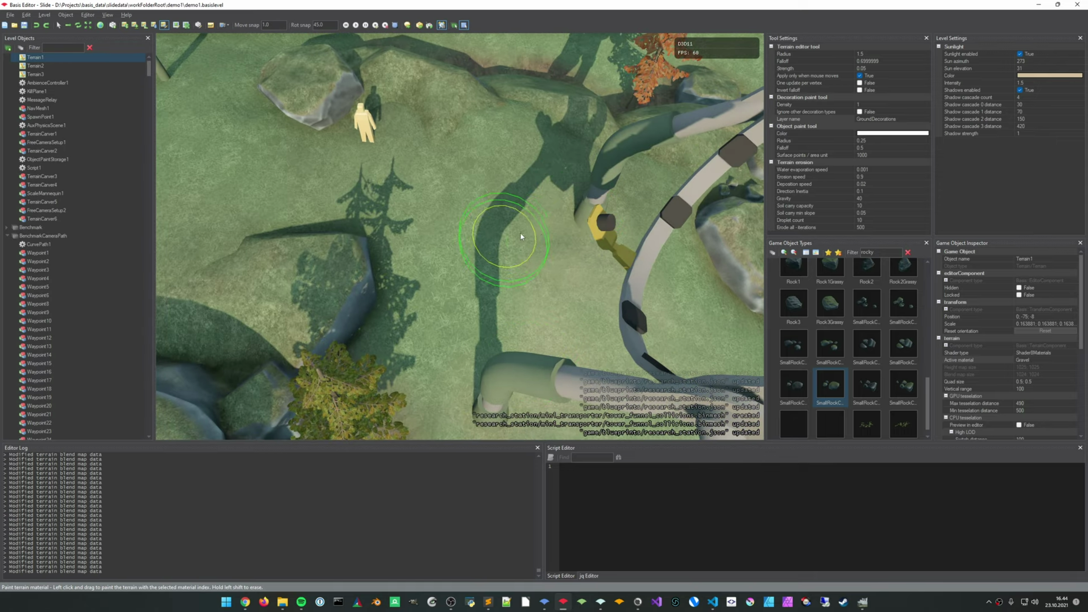
mouse_move(608, 208)
right_mouse_down()
mouse_move(634, 171)
mouse_move(634, 107)
mouse_move(586, 201)
right_mouse_up()
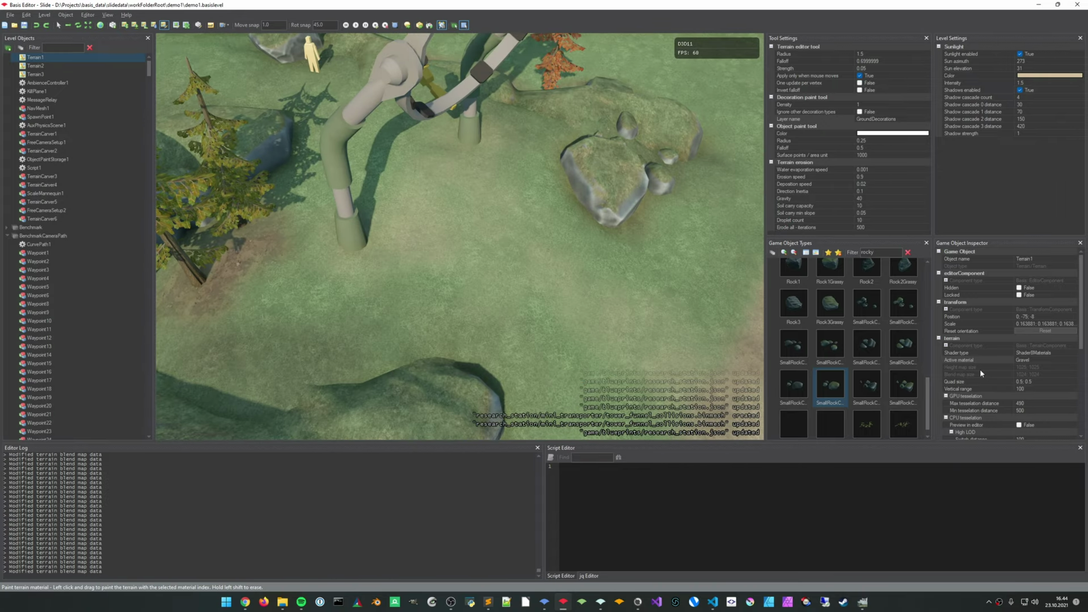
mouse_move(633, 124)
right_mouse_down()
mouse_move(572, 170)
mouse_move(450, 200)
right_mouse_up()
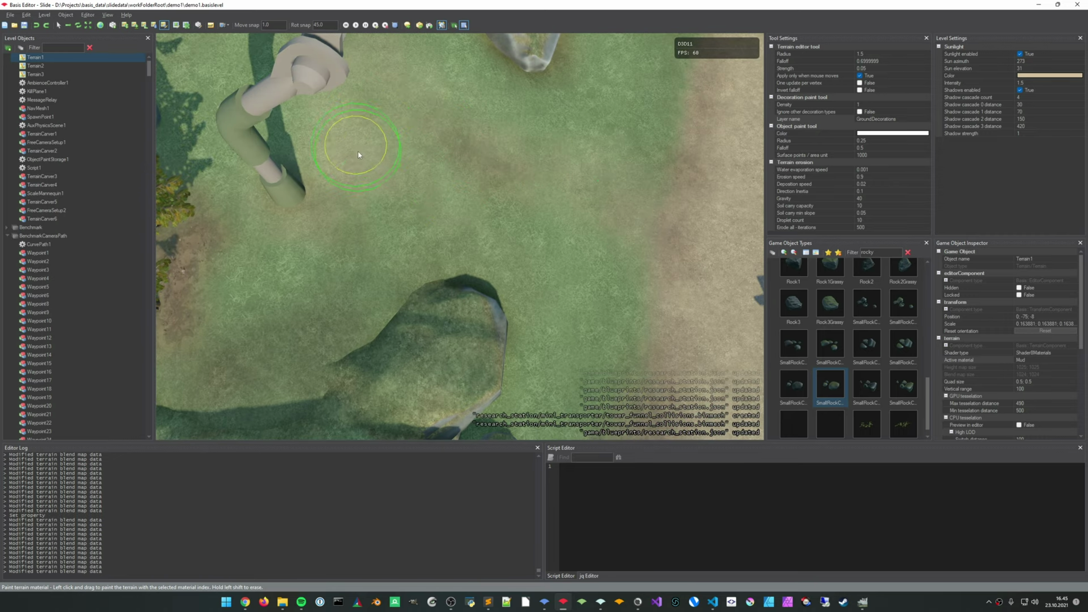
left_click_drag(359, 155, 492, 173)
mouse_move(492, 173)
right_mouse_down()
mouse_move(483, 146)
mouse_move(438, 260)
right_mouse_up()
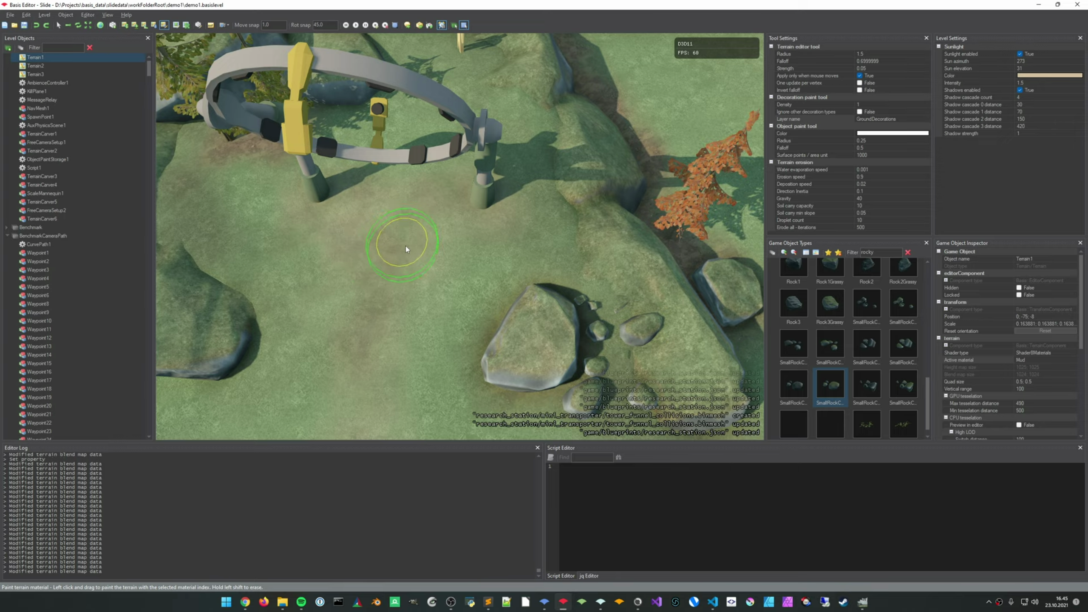
right_click_drag(405, 248, 426, 140)
mouse_move(394, 200)
right_mouse_down()
mouse_move(433, 80)
mouse_move(421, 206)
mouse_move(433, 163)
right_mouse_up()
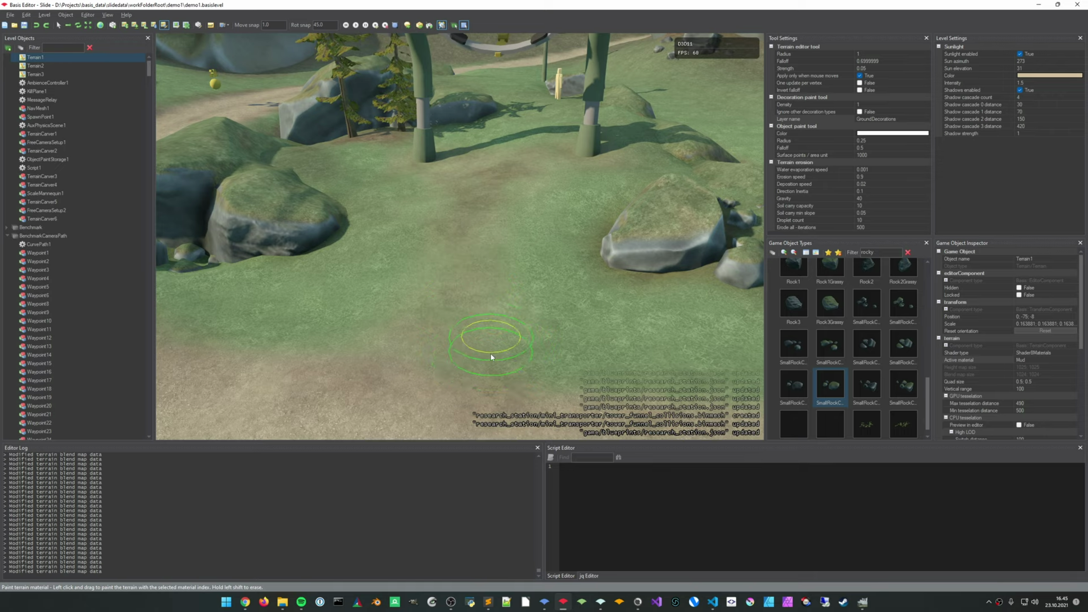
Paint Mud with radii of 1 and 2 along the grass edge between the boulders and the road
mouse_move(484, 270)
right_mouse_down()
mouse_move(454, 298)
mouse_move(475, 298)
right_mouse_up()
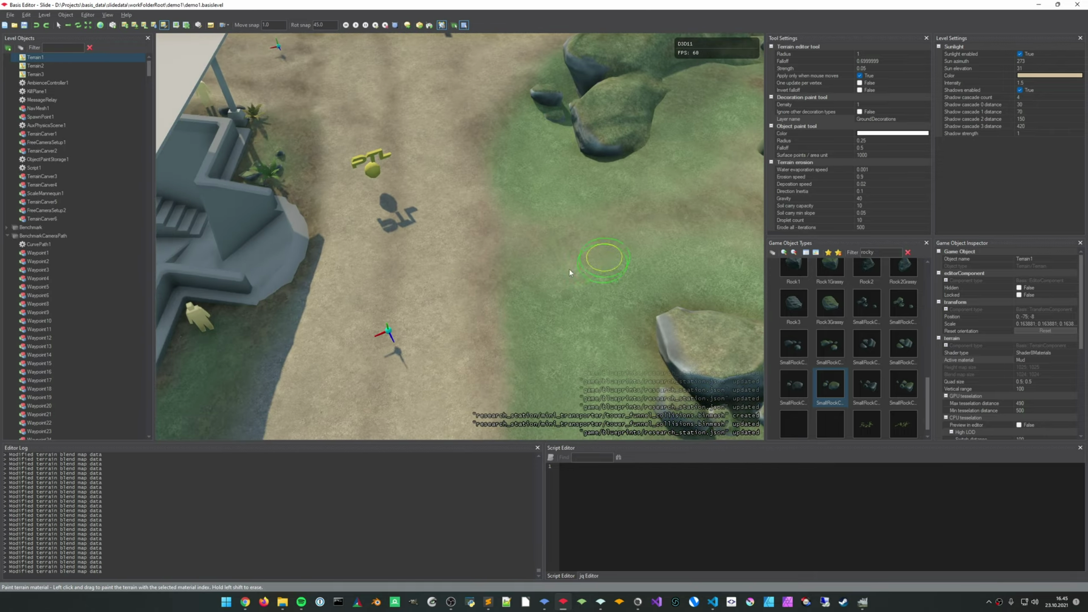
right_click_drag(570, 272, 477, 309)
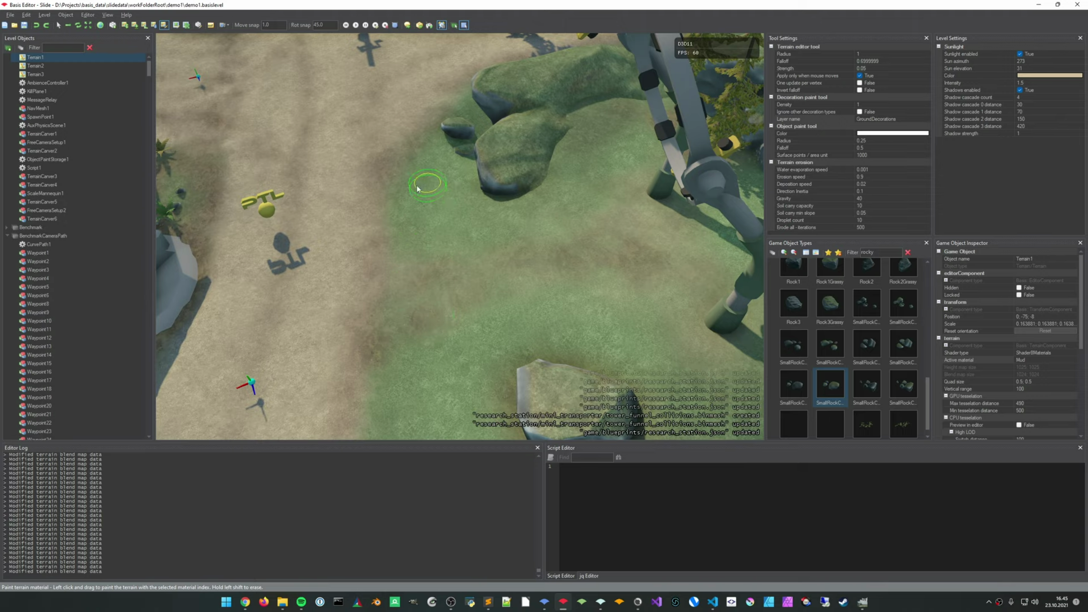
middle_click_drag(463, 198, 414, 228)
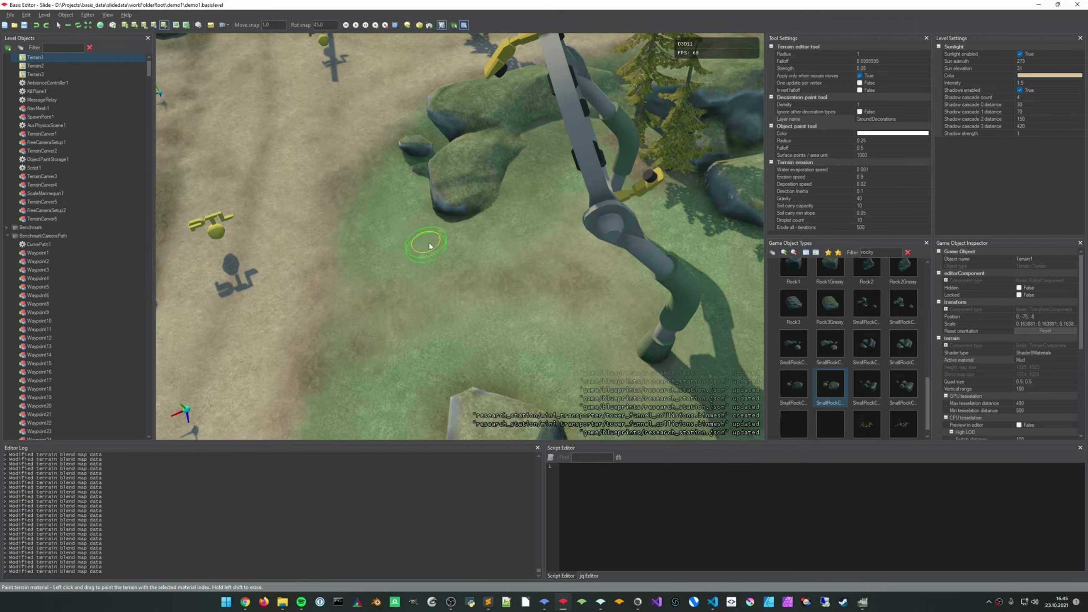
right_click_drag(429, 244, 447, 234)
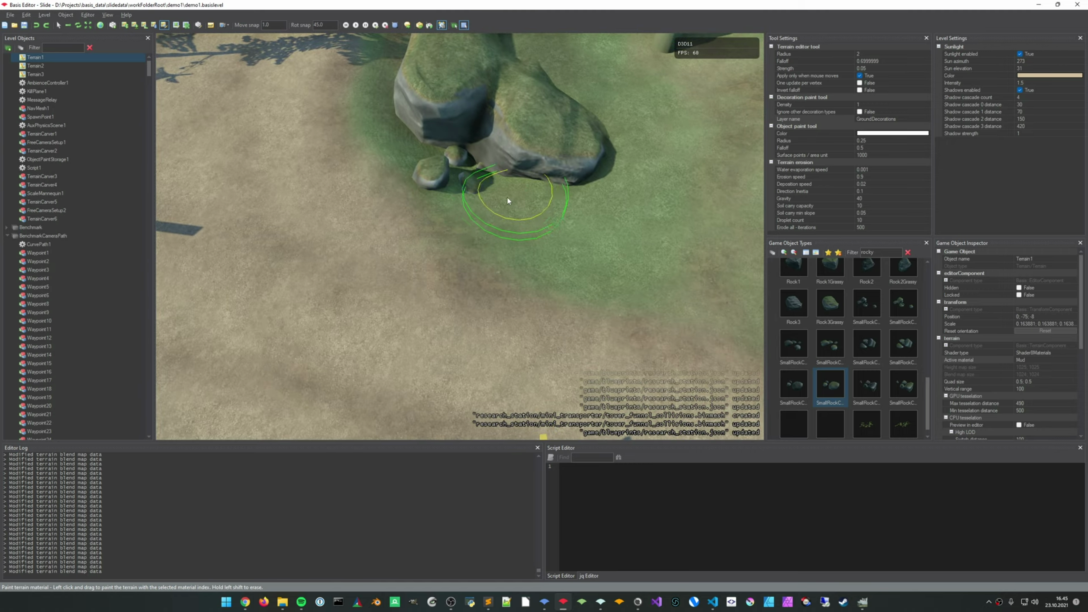
mouse_move(618, 295)
middle_mouse_down()
mouse_move(617, 311)
mouse_move(589, 305)
middle_mouse_up()
mouse_move(481, 226)
left_mouse_down()
mouse_move(542, 306)
mouse_move(533, 263)
left_mouse_up()
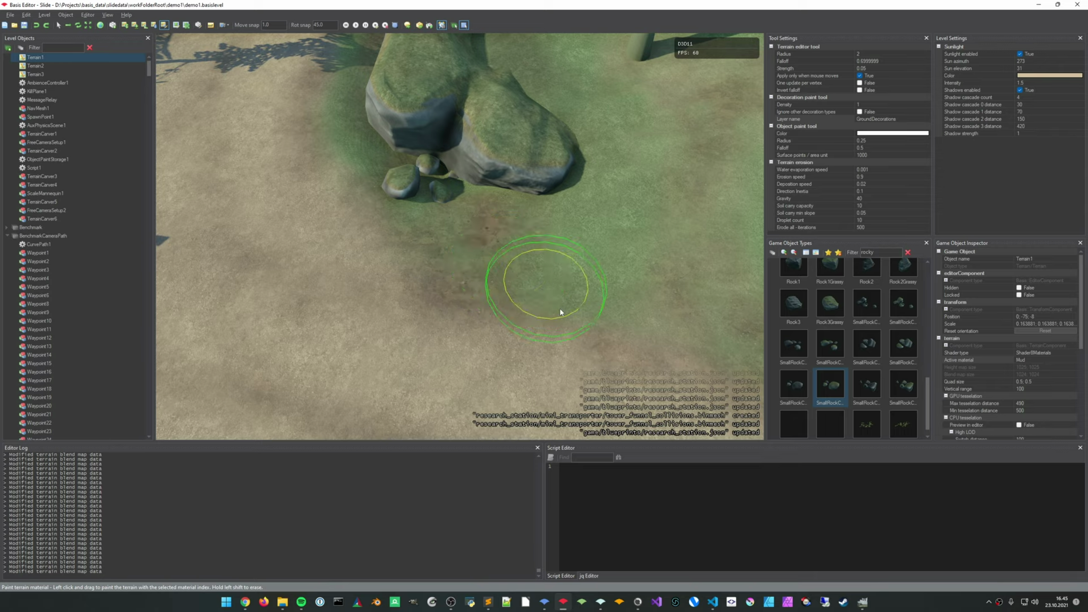
Paint Mud with a radius of 1.5 as a worn path between the boulders toward the ring's legs
mouse_move(560, 311)
right_mouse_down()
mouse_move(352, 292)
mouse_move(427, 240)
right_mouse_up()
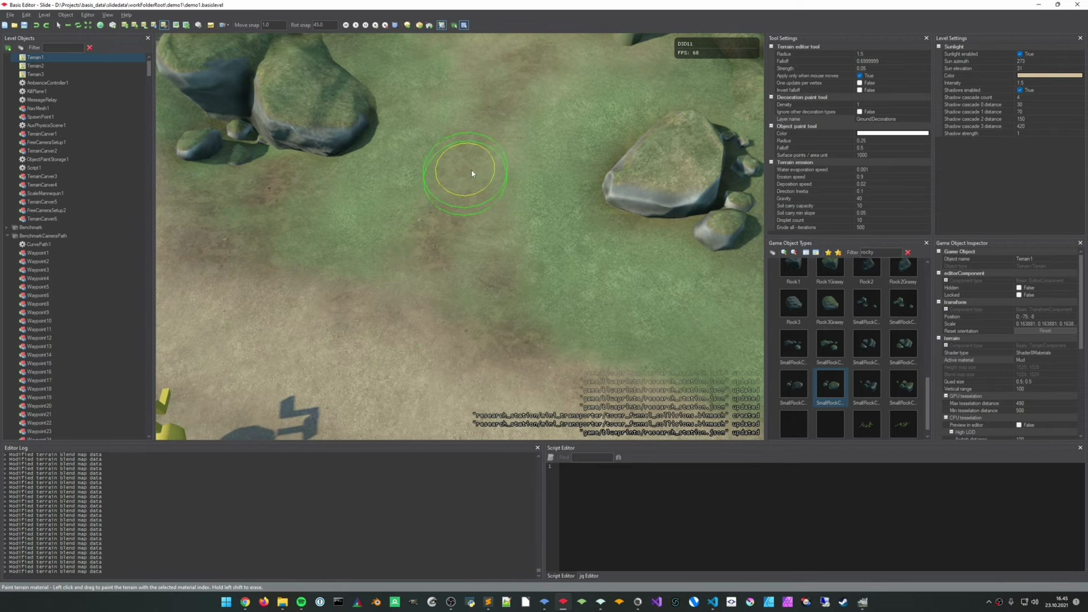
right_click_drag(531, 245, 464, 191)
right_click_drag(454, 188, 465, 195)
scroll(467, 192, "up", 3)
middle_click_drag(526, 269, 470, 193)
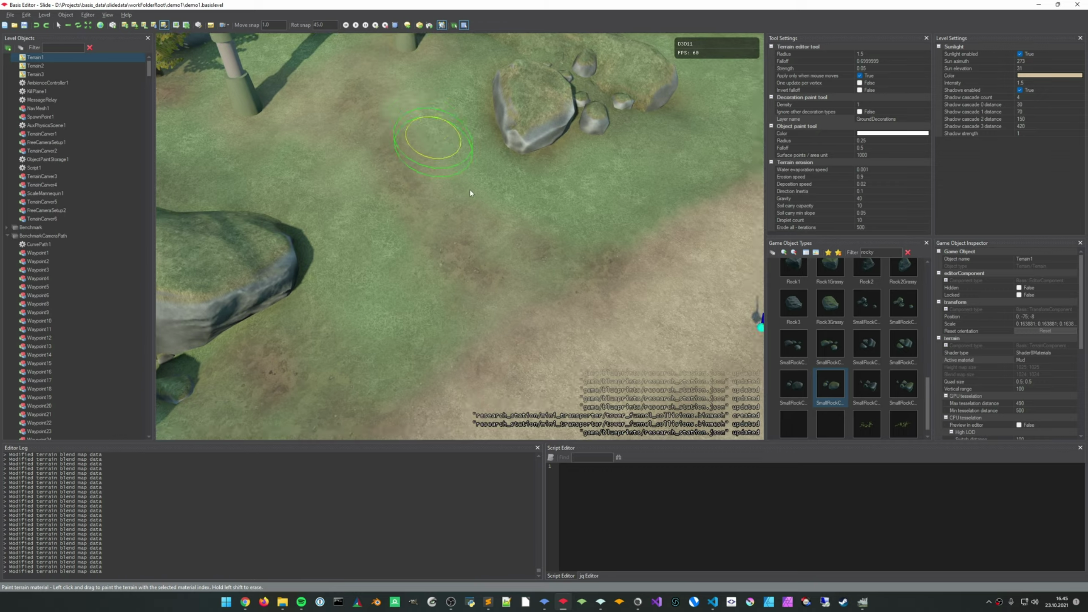
middle_click_drag(538, 209, 669, 320)
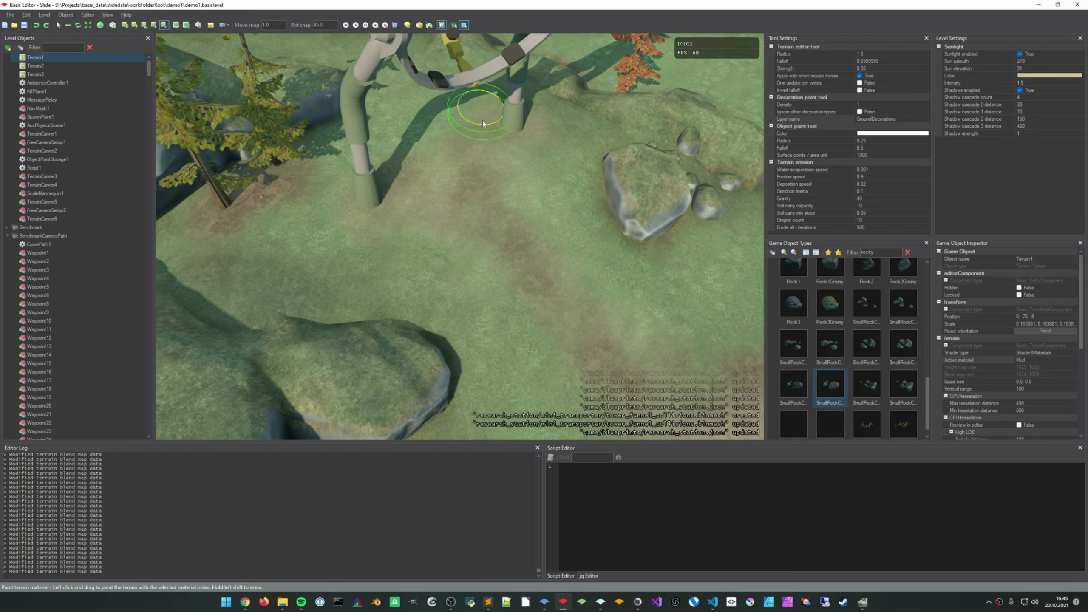
right_click_drag(530, 133, 516, 88)
mouse_move(552, 246)
middle_mouse_down()
mouse_move(567, 291)
mouse_move(476, 294)
middle_mouse_up()
Switch Terrain1's active material to Grass and paint it with a radius of 3.5 over the ground around the ring's legs
key("q")
left_click(1051, 361)
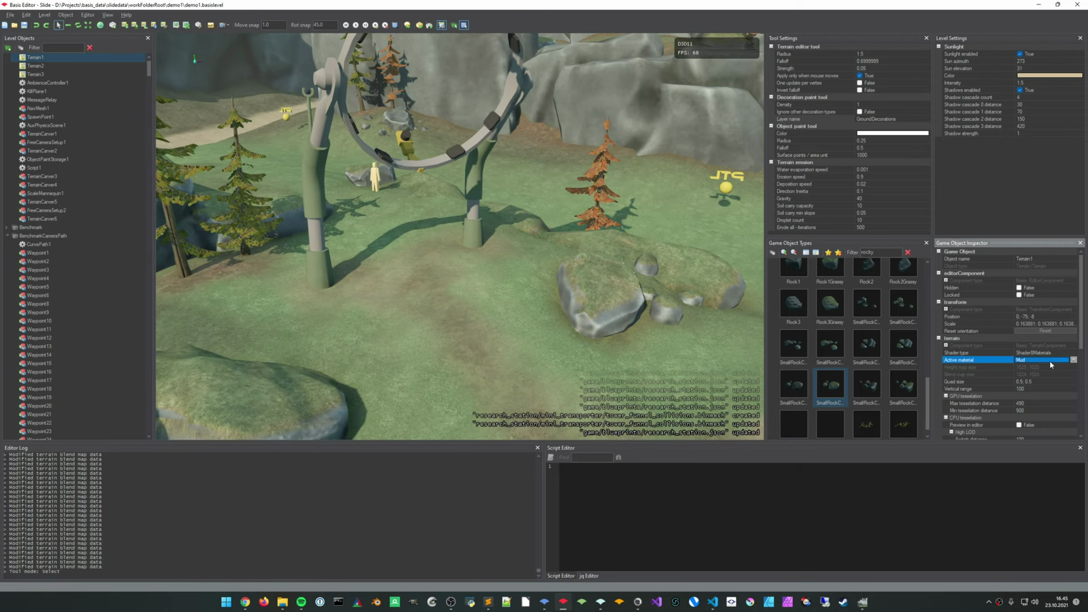
right_click_drag(519, 329, 531, 381)
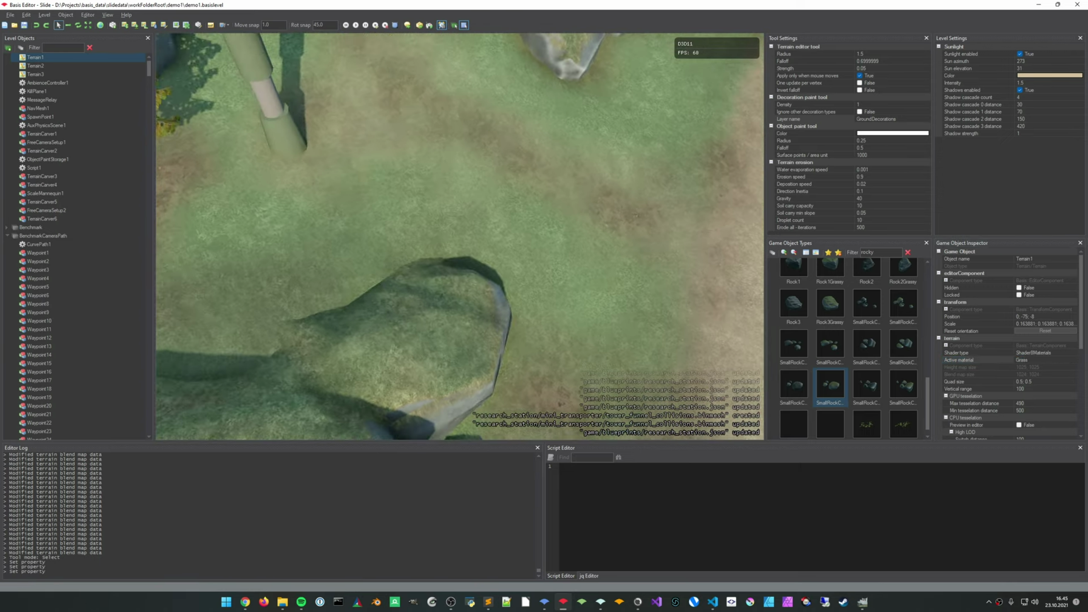
middle_click_drag(364, 197, 404, 275)
key("b")
scroll(352, 236, "up", 1)
left_click(350, 238)
left_click(350, 238)
left_click(350, 237)
middle_click_drag(418, 92, 377, 154)
left_click(377, 154)
left_click(377, 154)
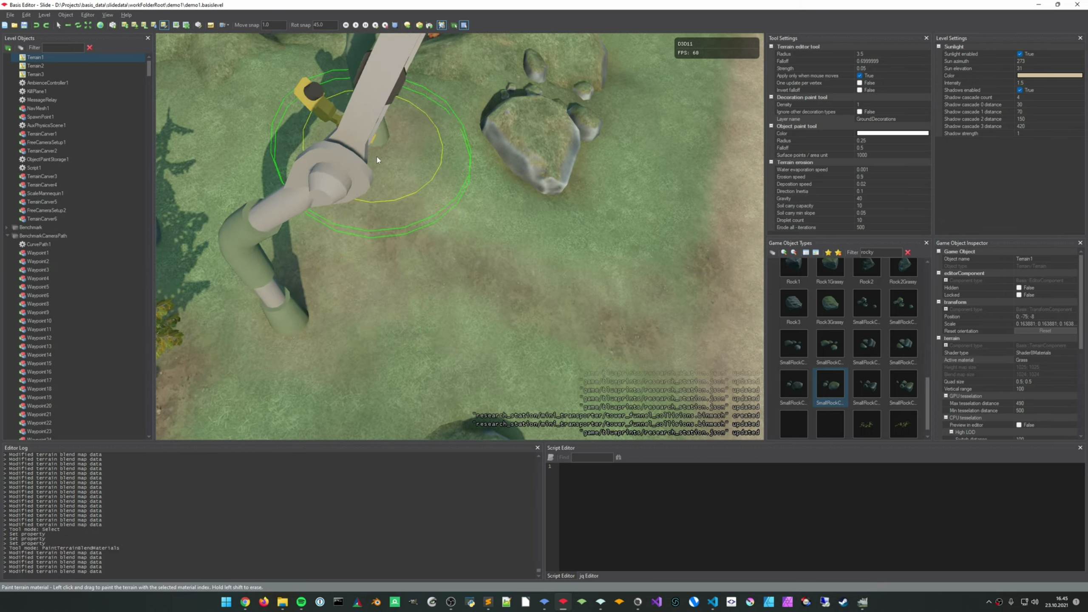
left_click(377, 156)
Paint Grass with a radius of 2.5 over the muddy ground from the ring toward the road edge
middle_click_drag(473, 293, 425, 245)
scroll(419, 229, "down", 2)
left_click(412, 200)
left_click(413, 200)
mouse_move(413, 203)
left_mouse_down()
mouse_move(364, 224)
mouse_move(545, 291)
mouse_move(625, 283)
mouse_move(467, 198)
mouse_move(611, 243)
mouse_move(627, 298)
mouse_move(536, 251)
left_mouse_up()
right_click_drag(536, 251, 532, 227)
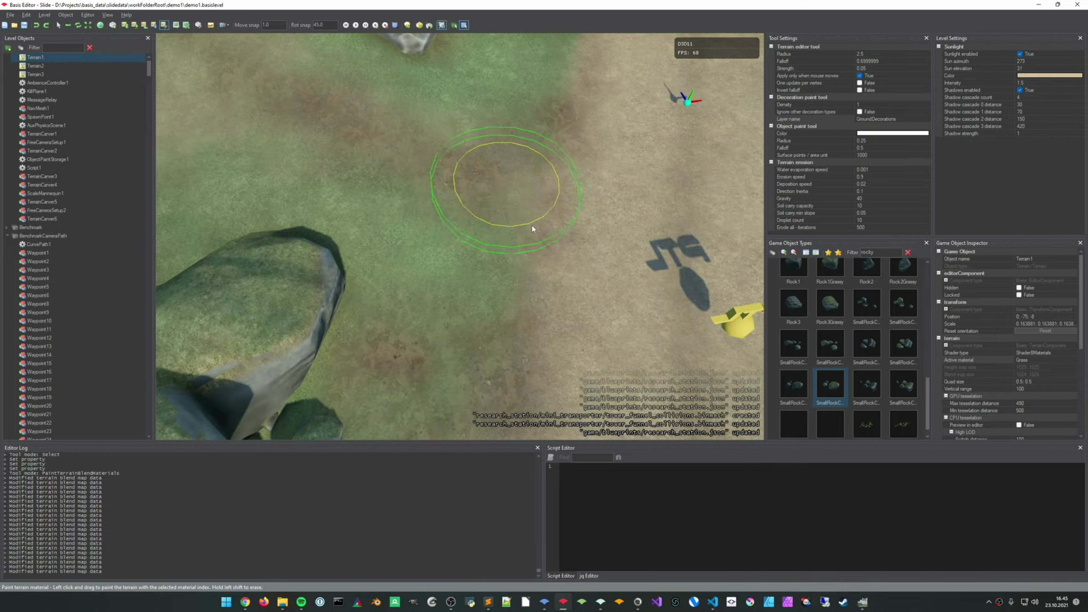
left_click_drag(532, 226, 520, 230)
mouse_move(539, 240)
right_mouse_down()
mouse_move(583, 227)
mouse_move(536, 193)
mouse_move(510, 218)
mouse_move(492, 210)
mouse_move(501, 180)
mouse_move(599, 218)
mouse_move(613, 199)
mouse_move(616, 240)
mouse_move(557, 234)
right_mouse_up()
Smooth the terrain along the path between the boulders and the ring's legs, using a radius of 5 and then 3
key("5")
scroll(529, 187, "down", 1)
key("3")
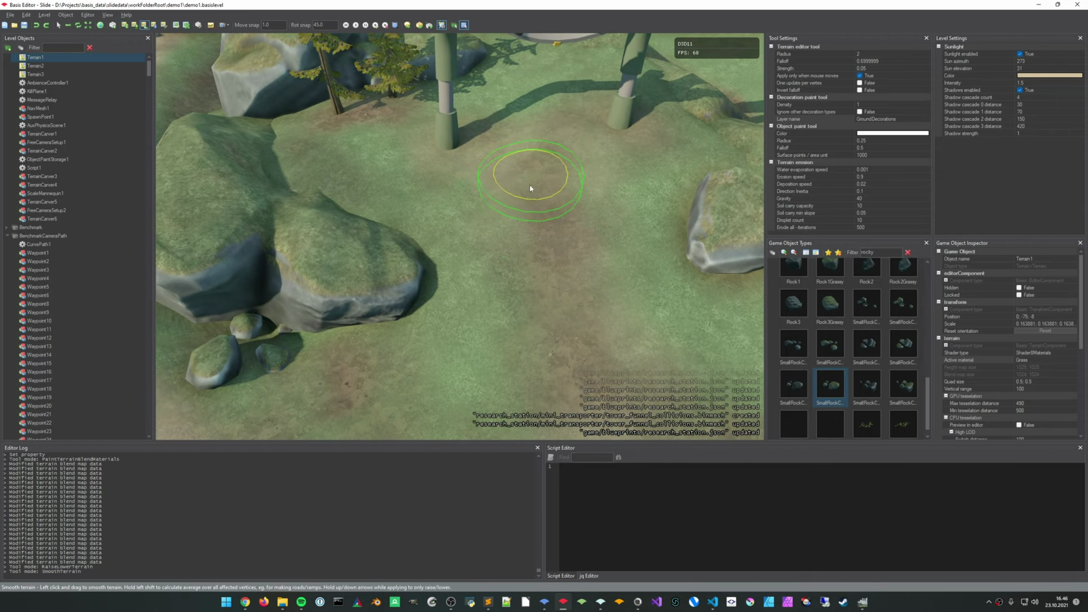
scroll(529, 175, "up", 4, "ctrl")
mouse_move(520, 151)
left_mouse_down()
mouse_move(512, 141)
mouse_move(480, 149)
mouse_move(551, 121)
mouse_move(499, 164)
mouse_move(524, 189)
left_mouse_up()
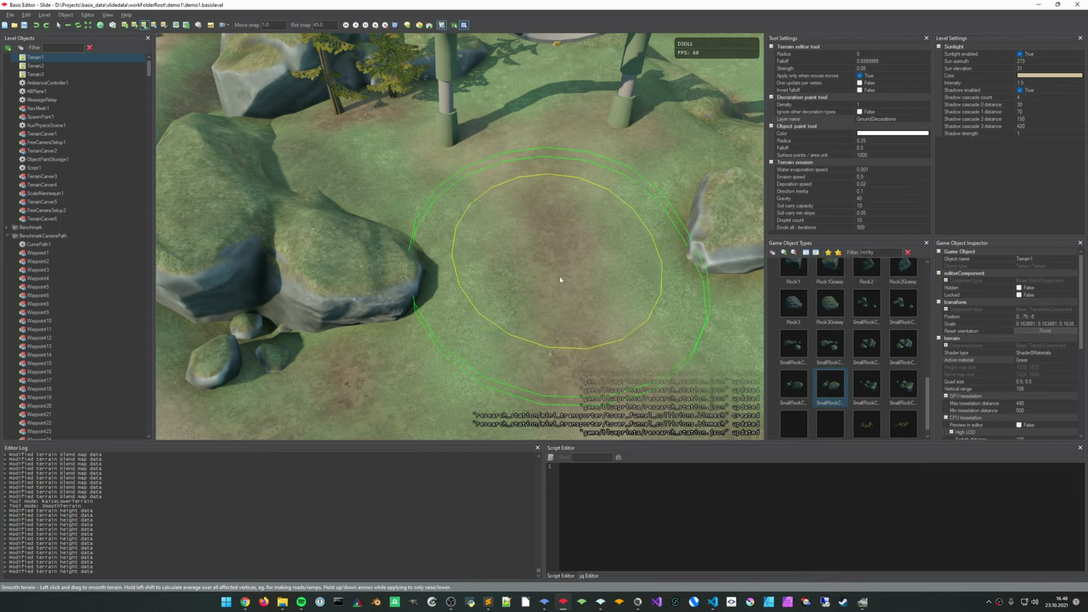
scroll(554, 263, "down", 4, "ctrl")
left_click_drag(554, 259, 573, 321)
middle_click_drag(573, 339, 549, 227)
mouse_move(550, 226)
left_mouse_down()
mouse_move(520, 261)
mouse_move(569, 248)
mouse_move(556, 260)
mouse_move(549, 174)
mouse_move(535, 150)
left_mouse_up()
middle_click_drag(534, 151, 530, 259)
mouse_move(530, 252)
left_mouse_down()
mouse_move(525, 227)
mouse_move(465, 176)
left_mouse_up()
Reshape the ground height between the ring's legs with Raise/lower terrain at a radius of 2.5, continuing down the path at radius 2
key("1")
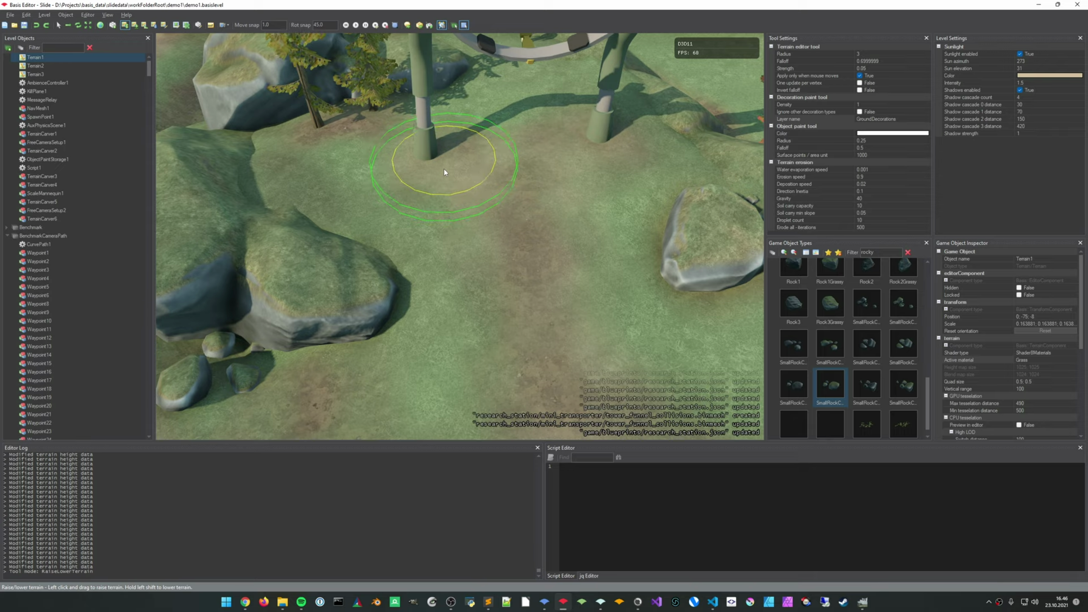
key("bracketleft")
mouse_move(430, 162)
left_mouse_down()
mouse_move(518, 169)
mouse_move(559, 135)
mouse_move(595, 152)
left_mouse_up()
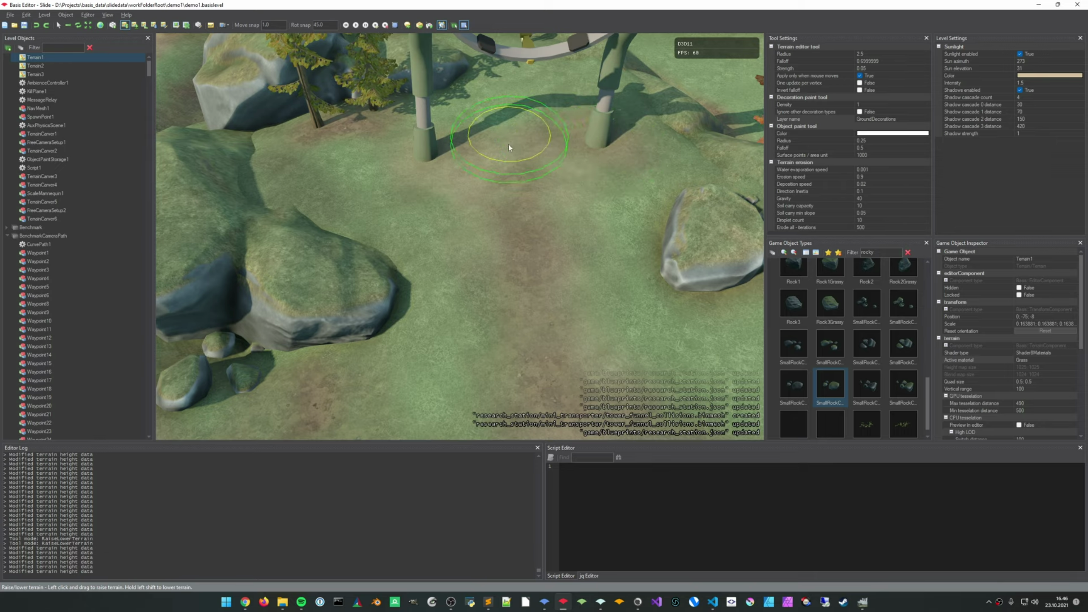
scroll(473, 172, "down", 1, "ctrl")
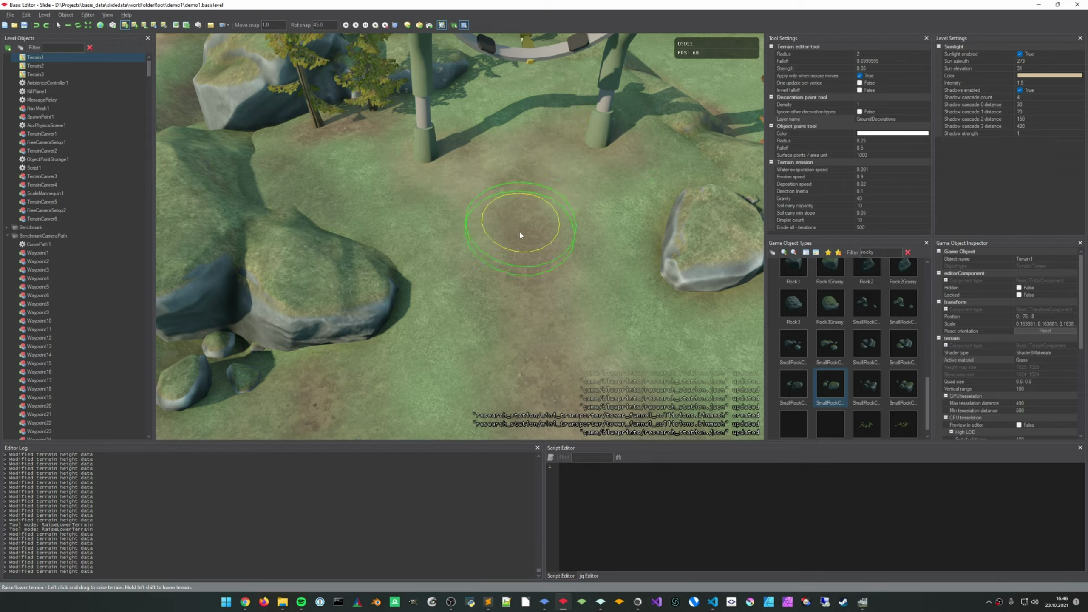
mouse_move(518, 239)
left_mouse_down()
mouse_move(544, 369)
mouse_move(553, 309)
left_mouse_up()
middle_click_drag(553, 306, 550, 139)
mouse_move(525, 219)
left_mouse_down()
mouse_move(460, 244)
mouse_move(627, 242)
mouse_move(612, 219)
left_mouse_up()
mouse_move(612, 219)
right_mouse_down()
mouse_move(659, 175)
mouse_move(612, 192)
mouse_move(554, 167)
right_mouse_up()
Sculpt more height variation along the muddy path in front of the ring with Raise/lower terrain at a radius of 2
key("w")
mouse_move(562, 173)
left_mouse_down()
mouse_move(544, 196)
mouse_move(561, 265)
left_mouse_up()
middle_click_drag(561, 266, 552, 108)
mouse_move(553, 107)
right_mouse_down()
mouse_move(552, 64)
mouse_move(541, 177)
right_mouse_up()
left_click_drag(517, 213, 496, 201)
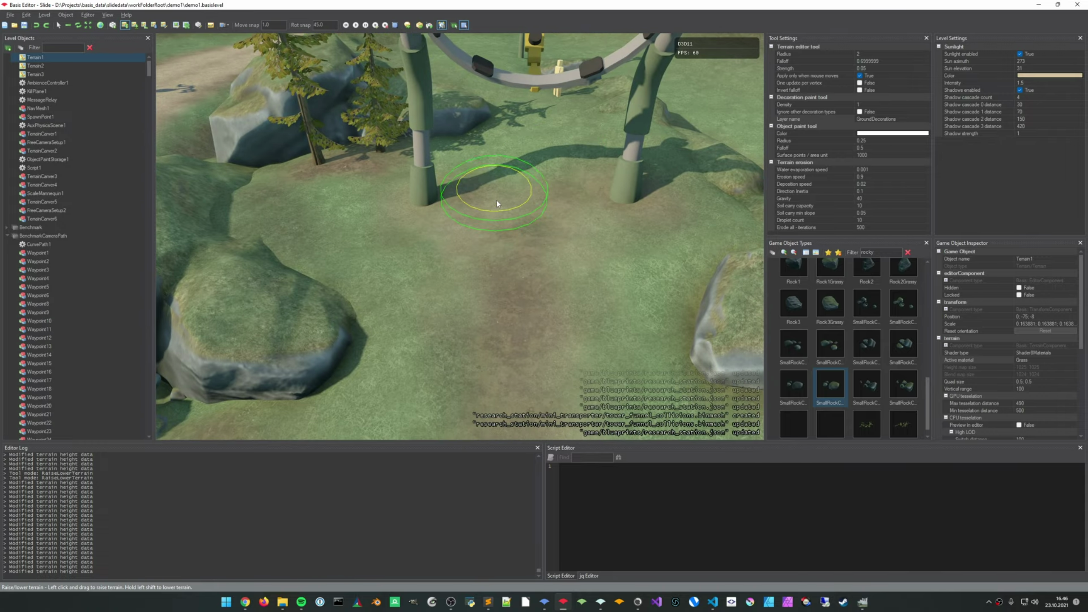
mouse_move(561, 187)
left_mouse_down()
mouse_move(541, 207)
mouse_move(581, 207)
left_mouse_up()
left_click_drag(511, 237, 522, 244)
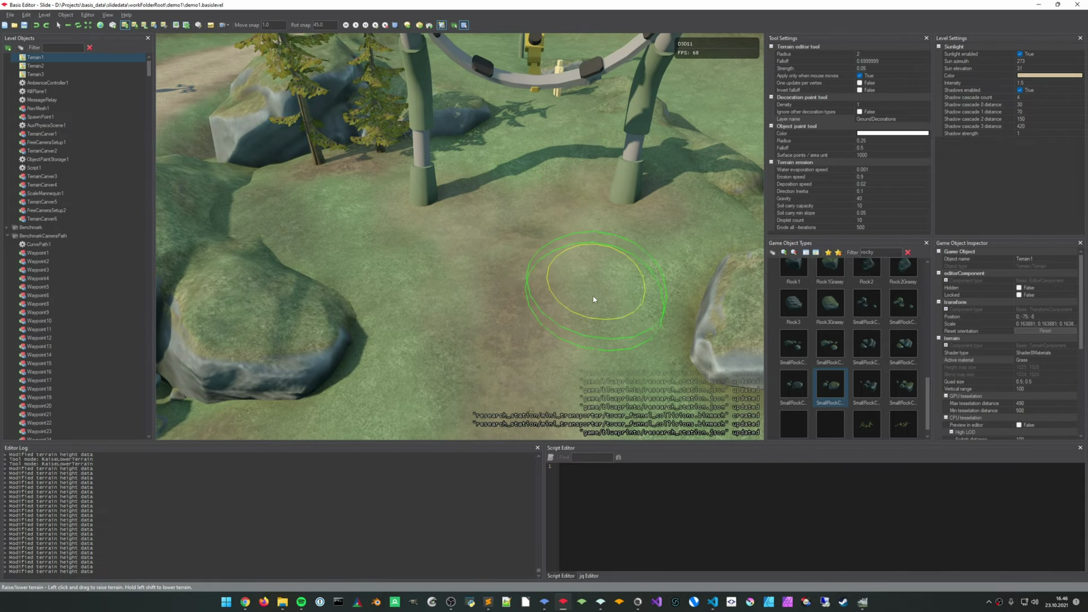
middle_click_drag(593, 297, 587, 128)
right_click_drag(588, 128, 587, 78)
key("Escape")
right_click_drag(593, 296, 595, 190)
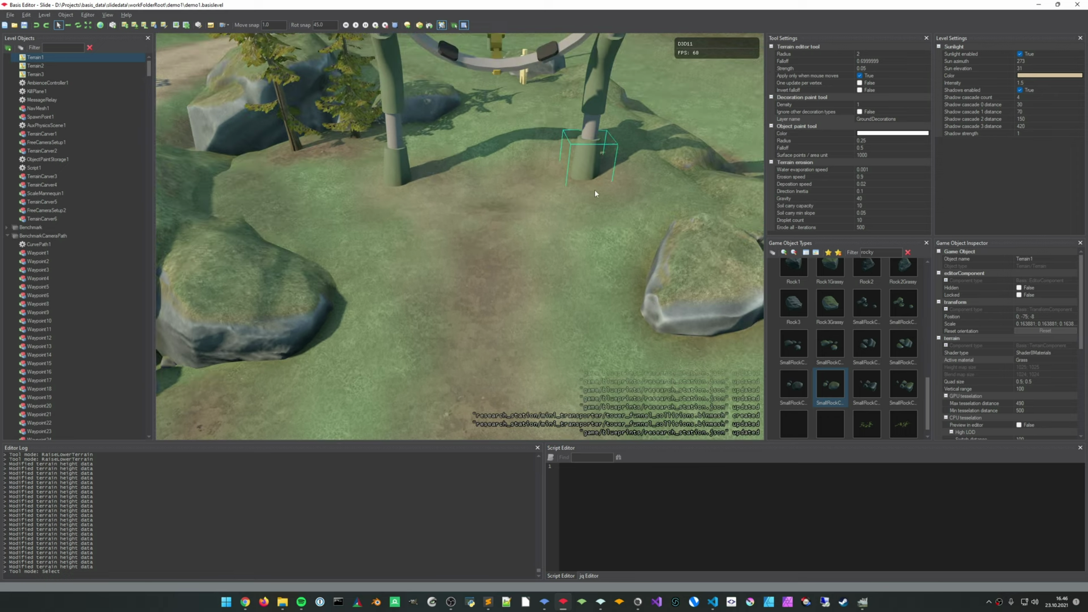
Undo the recent terrain height modifications on the path in front of the ring
key("ctrl+z")
key("ctrl+z")
key("ctrl+z")
key("ctrl+z")
key("ctrl+z")
key("ctrl+z")
key("ctrl+z")
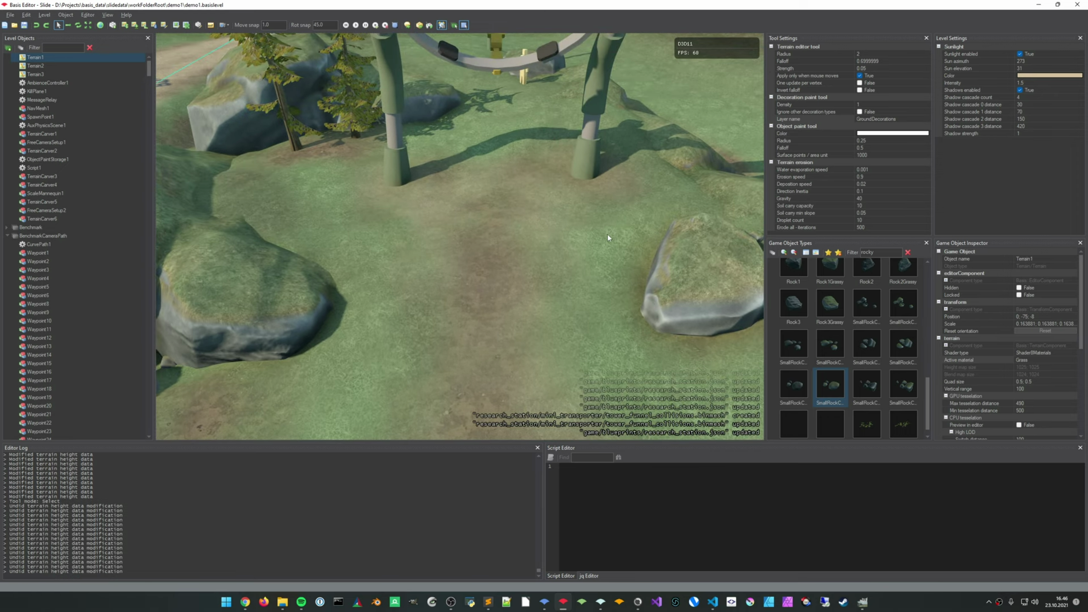
middle_click_drag(532, 267, 529, 208)
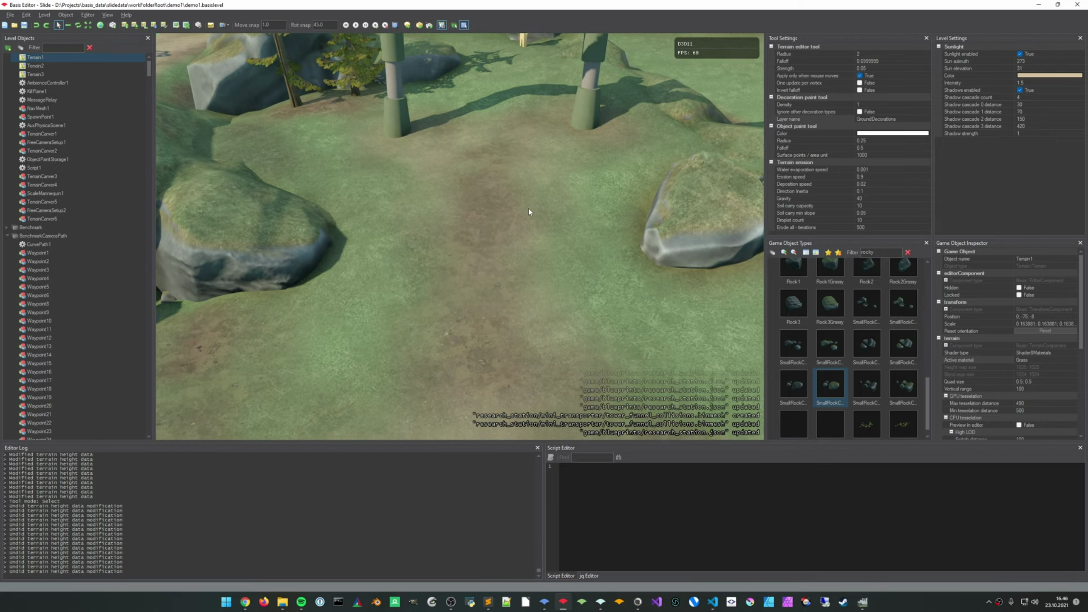
key("ctrl+z")
key("ctrl+z")
key("ctrl+z")
key("ctrl+z")
key("ctrl+z")
key("ctrl+z")
key("ctrl+z")
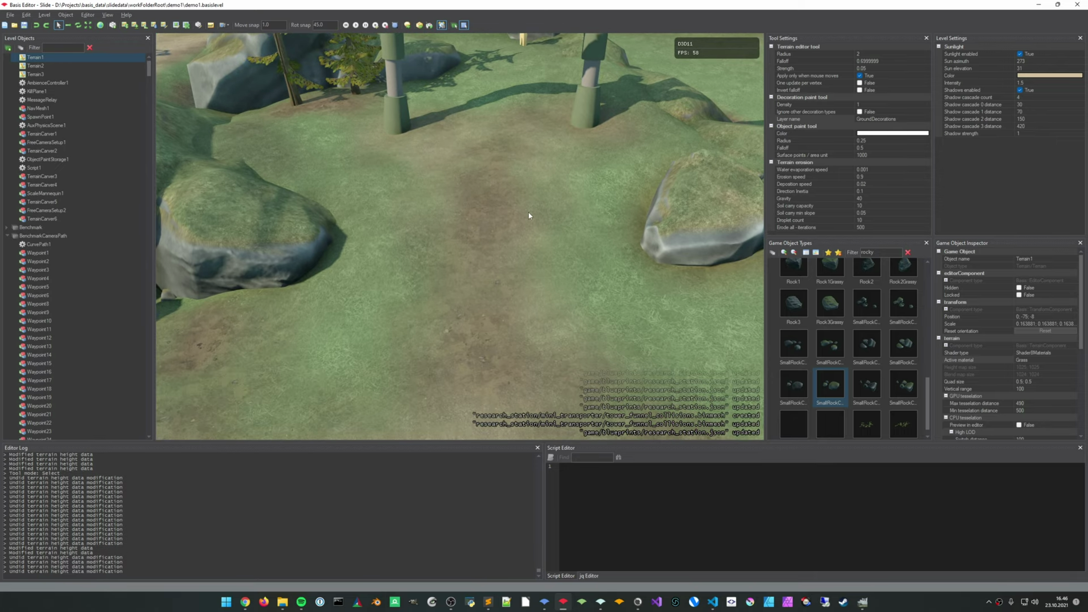
key("ctrl+z")
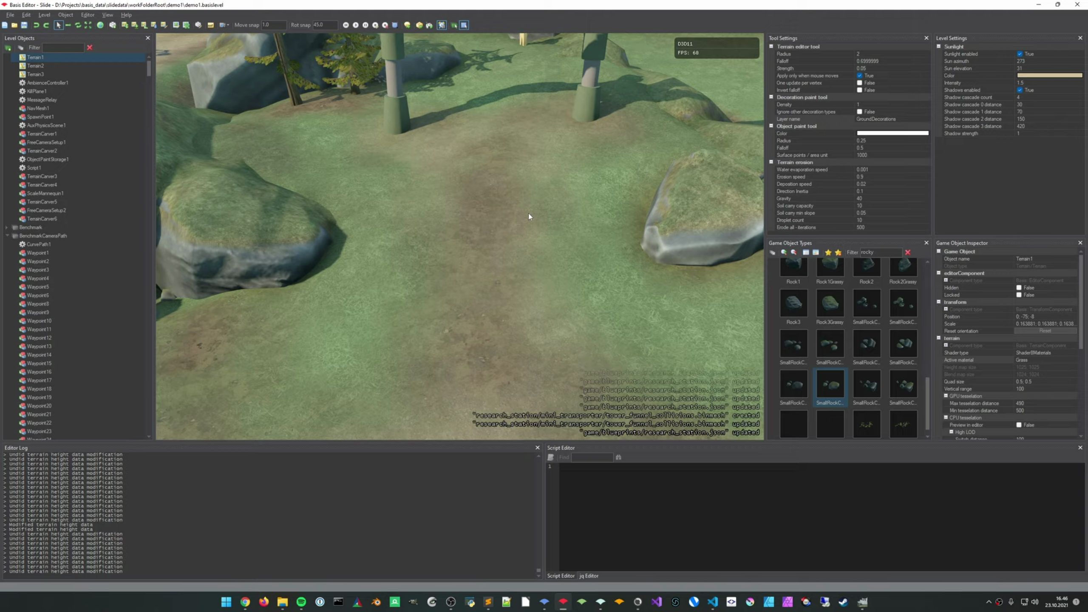
key("ctrl+z")
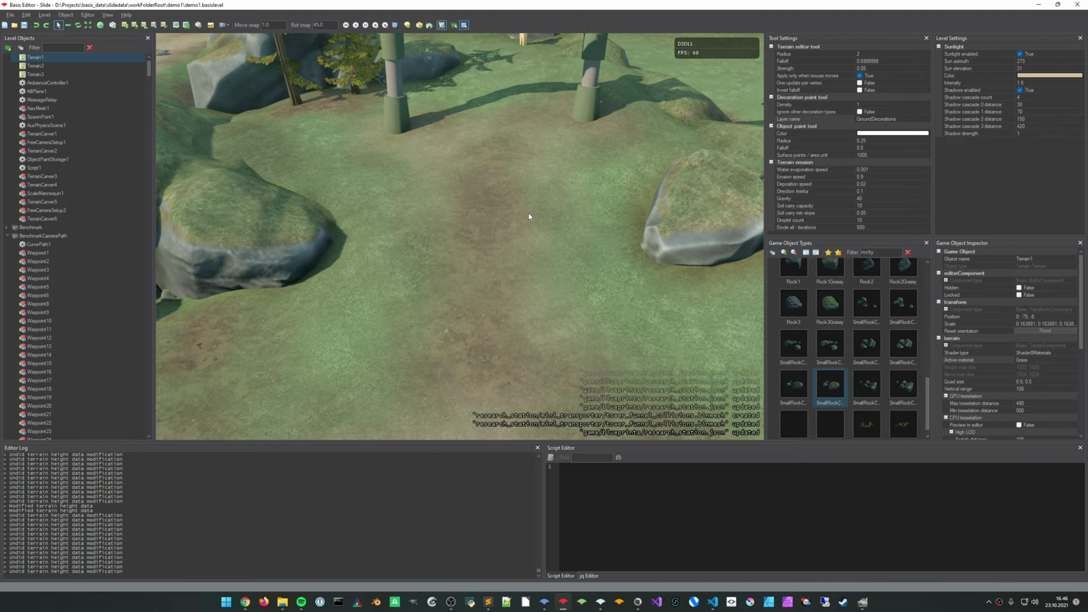
Redo a few of the undone terrain height modifications, stepping back one for comparison
key("ctrl+y")
key("ctrl+y")
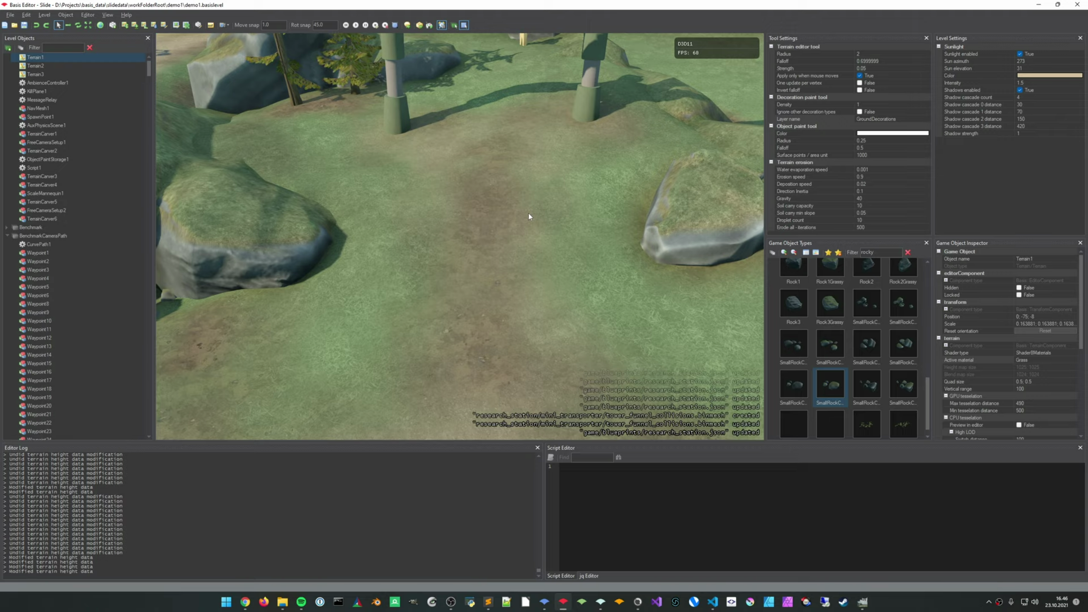
key("ctrl+z")
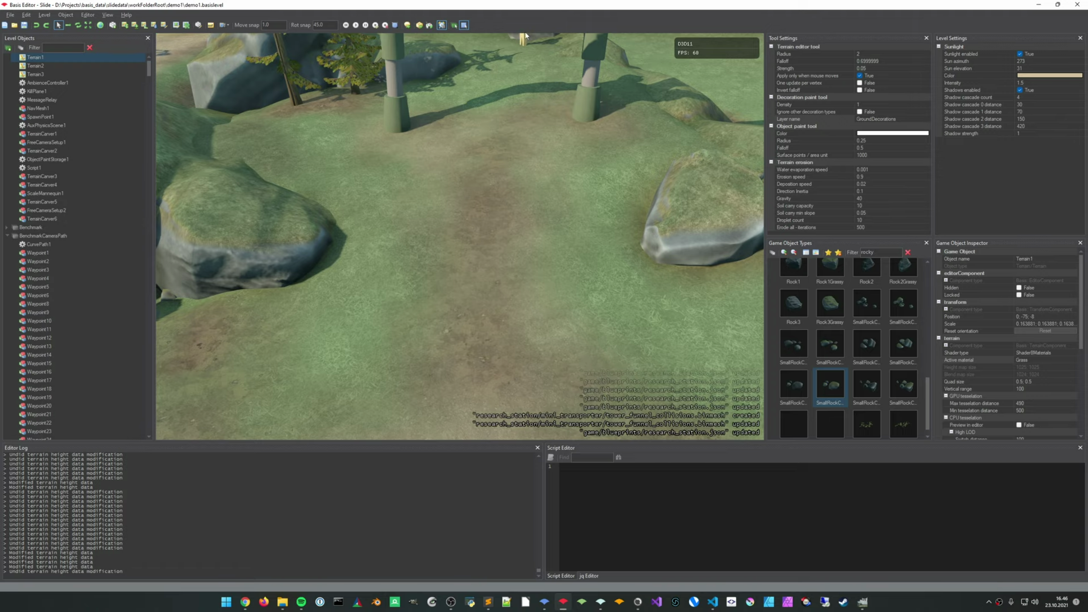
Enable one update per vertex and set the Raise/lower terrain brush to falloff 1 and radius 1.5
left_click(859, 83)
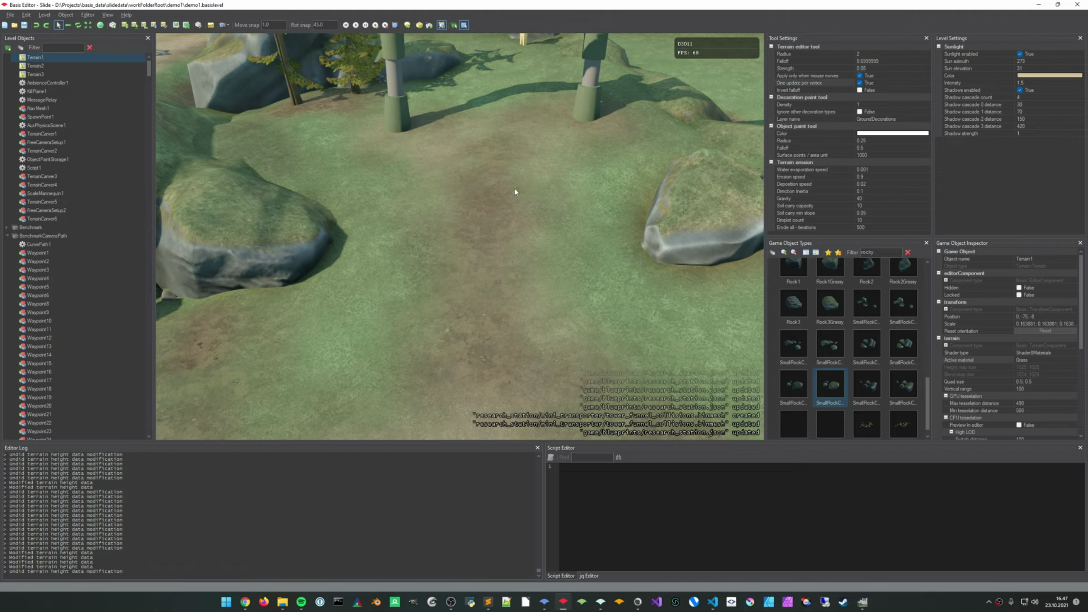
key("t")
scroll(480, 187, "up", 3, "shift")
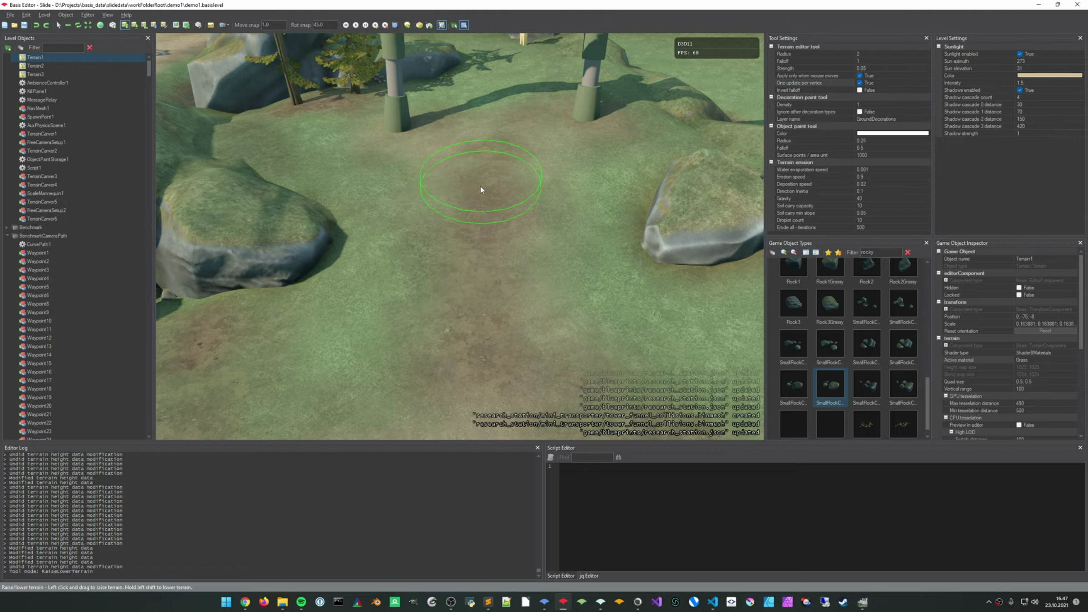
scroll(491, 175, "down", 2, "ctrl")
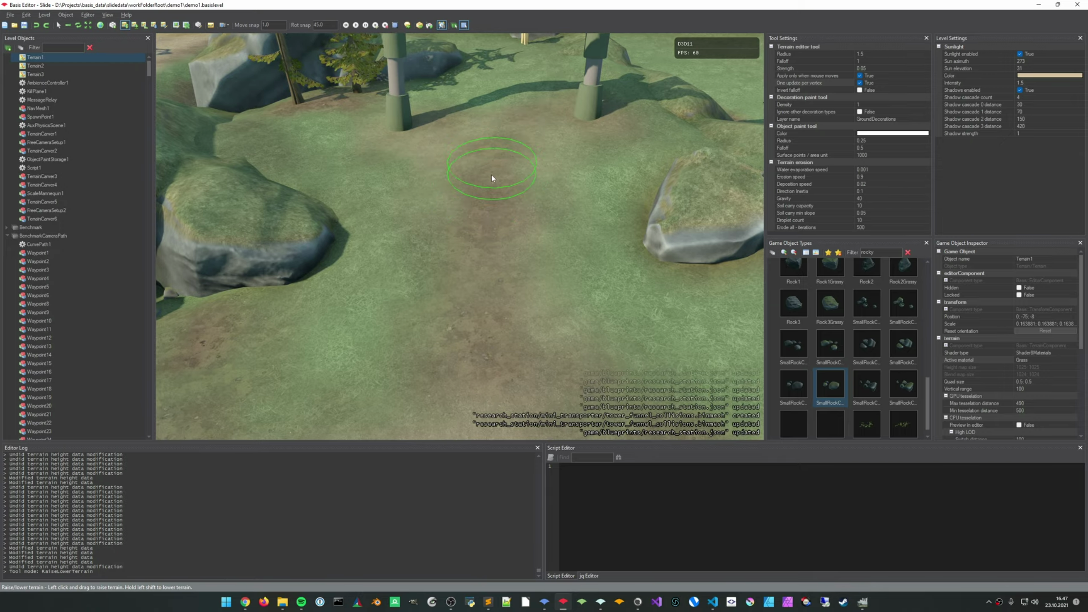
Sculpt the muddy path just in front of the ring with Raise/lower terrain at radius 1 and strength 0.1
mouse_move(491, 182)
right_mouse_down()
mouse_move(509, 197)
mouse_move(475, 181)
right_mouse_up()
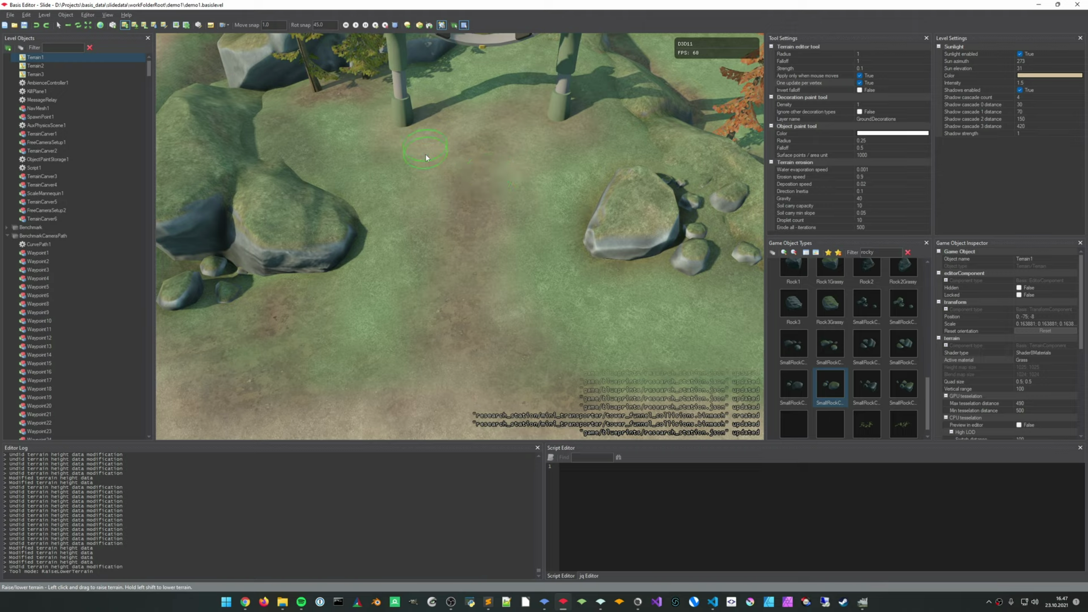
key("1")
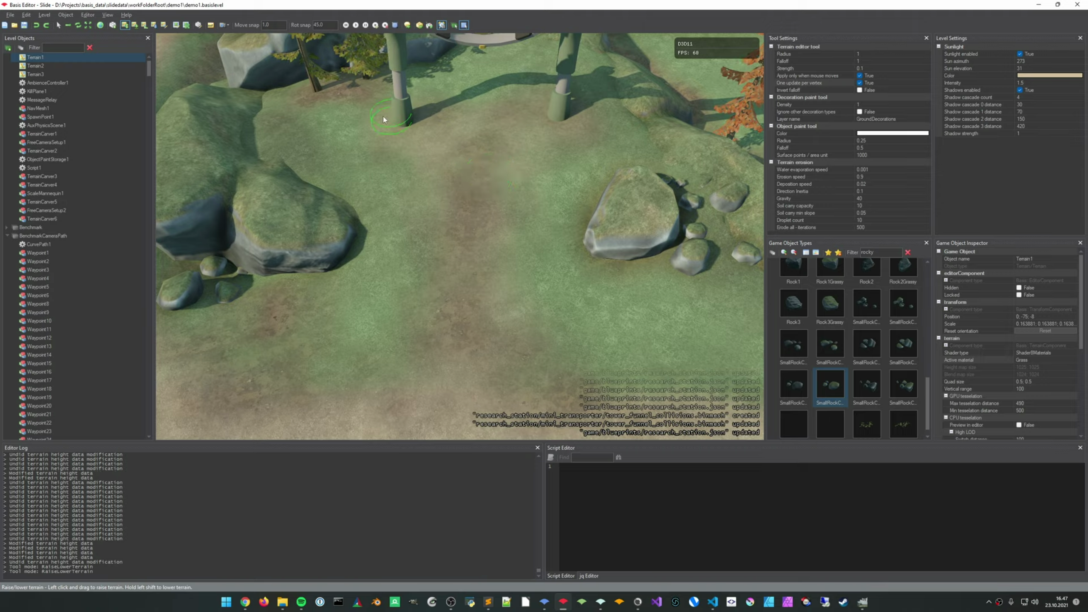
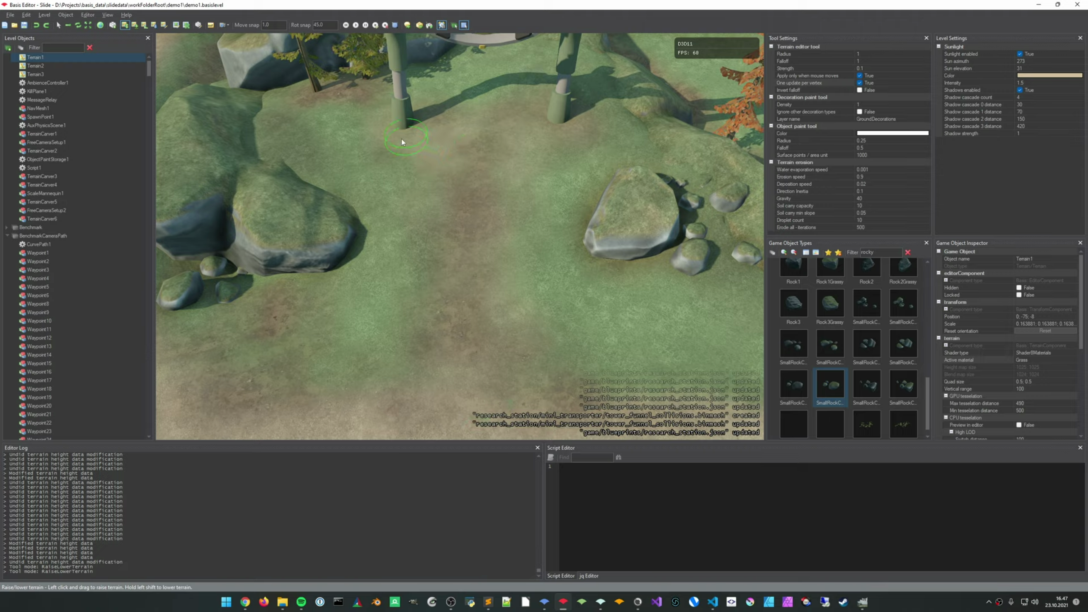
left_click_drag(471, 134, 489, 180)
key("Escape")
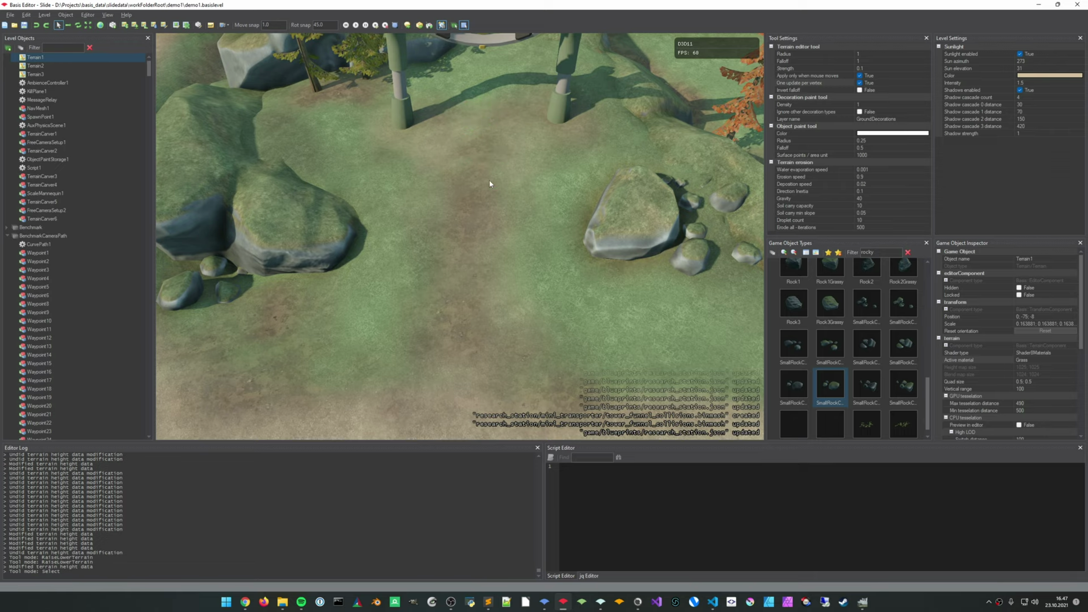
Smooth the path between the road and the ring with Smooth terrain at radius 2 and falloff 0.7
key("s")
mouse_move(490, 180)
right_mouse_down()
mouse_move(489, 129)
mouse_move(463, 112)
mouse_move(420, 114)
mouse_move(476, 129)
mouse_move(482, 219)
mouse_move(494, 234)
right_mouse_up()
key("w")
key("s")
key("5")
key("3")
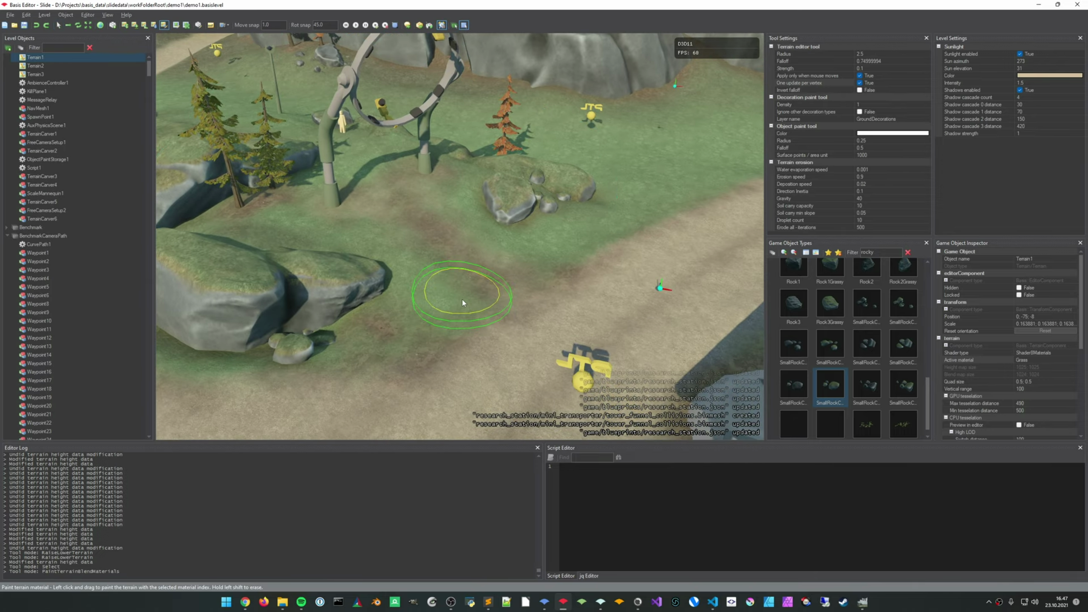
scroll(453, 288, "down", 1)
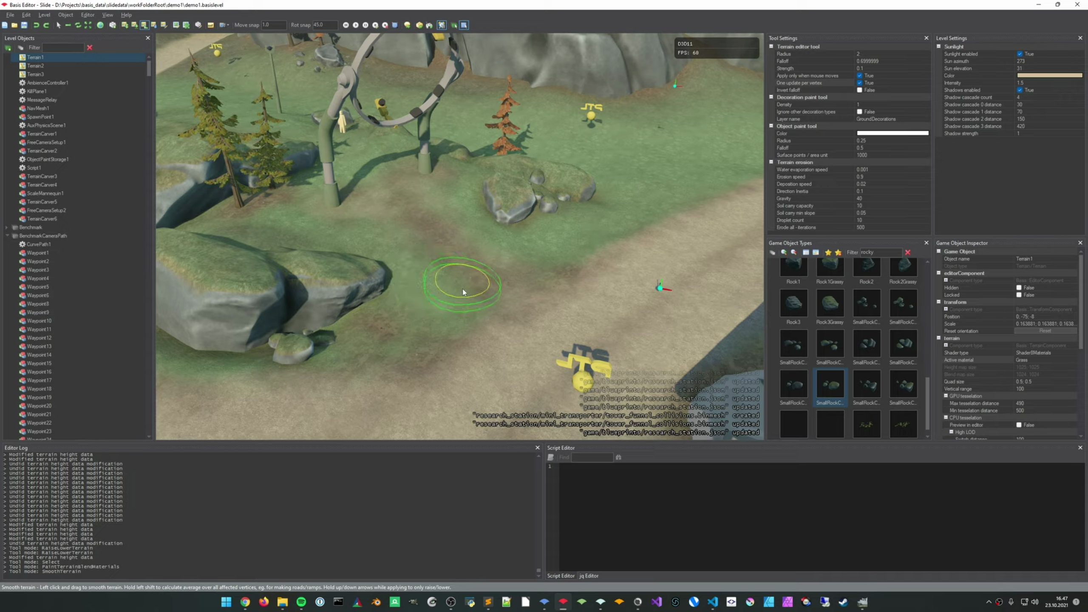
scroll(463, 289, "down", 1, "shift")
left_click_drag(461, 302, 445, 296)
mouse_move(437, 280)
left_mouse_down()
mouse_move(380, 228)
mouse_move(349, 227)
mouse_move(531, 275)
mouse_move(483, 236)
left_mouse_up()
left_click_drag(480, 233, 454, 185)
Smooth the ground between the ring's two legs at radius 2 and strength 0.05
key("d")
key("w")
mouse_move(457, 200)
right_mouse_down()
mouse_move(457, 183)
mouse_move(415, 184)
right_mouse_up()
key("a")
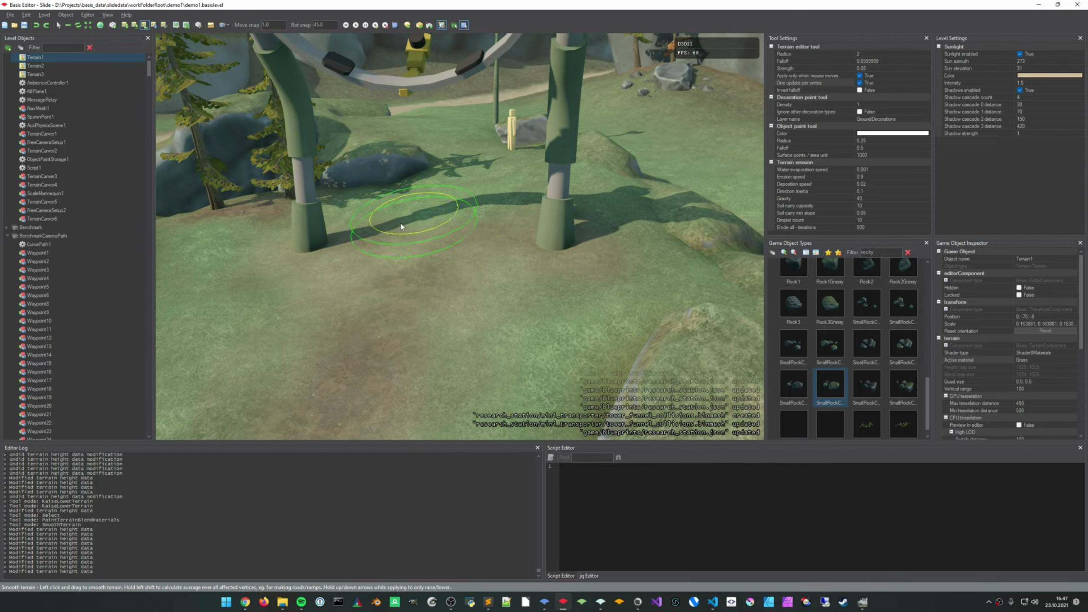
mouse_move(400, 225)
left_mouse_down()
mouse_move(356, 208)
mouse_move(471, 202)
left_mouse_up()
left_click_drag(478, 199, 509, 193)
key("Escape")
Paint the Grass material over the path area between the road and the boulders with a 1.5 radius brush
mouse_move(509, 192)
right_mouse_down()
mouse_move(454, 154)
mouse_move(450, 165)
mouse_move(411, 159)
mouse_move(398, 129)
mouse_move(445, 193)
mouse_move(510, 214)
mouse_move(537, 210)
mouse_move(529, 245)
right_mouse_up()
key("s")
key("s")
key("s")
key("w")
key("w")
key("5")
key("[")
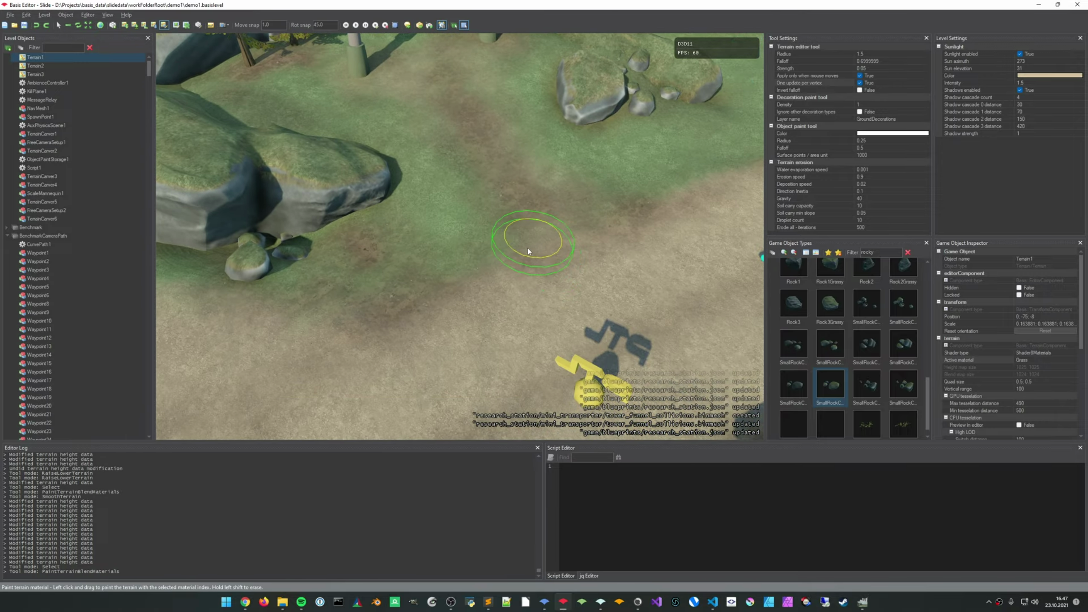
mouse_move(520, 242)
left_mouse_down()
mouse_move(449, 241)
mouse_move(446, 177)
left_mouse_up()
middle_click_drag(500, 257, 507, 338)
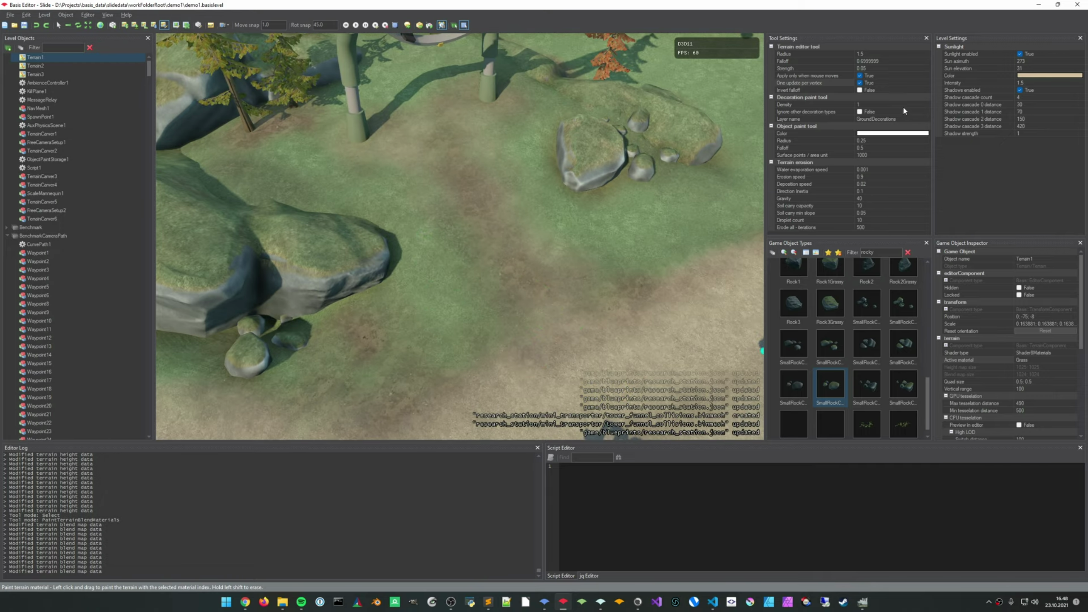
Switch the active material to Dry grass and paint it around the path and boulders with a 2.5 radius brush
double_click(1037, 362)
middle_click_drag(656, 184, 572, 214)
scroll(588, 229, "up", 1)
scroll(588, 228, "up", 1)
mouse_move(440, 185)
left_mouse_down()
mouse_move(448, 236)
mouse_move(596, 255)
mouse_move(576, 247)
mouse_move(700, 209)
mouse_move(553, 279)
left_mouse_up()
middle_click_drag(542, 285, 646, 209)
mouse_move(467, 272)
left_mouse_down()
mouse_move(451, 234)
mouse_move(437, 275)
mouse_move(425, 169)
mouse_move(488, 190)
left_mouse_up()
middle_click_drag(505, 199, 555, 293)
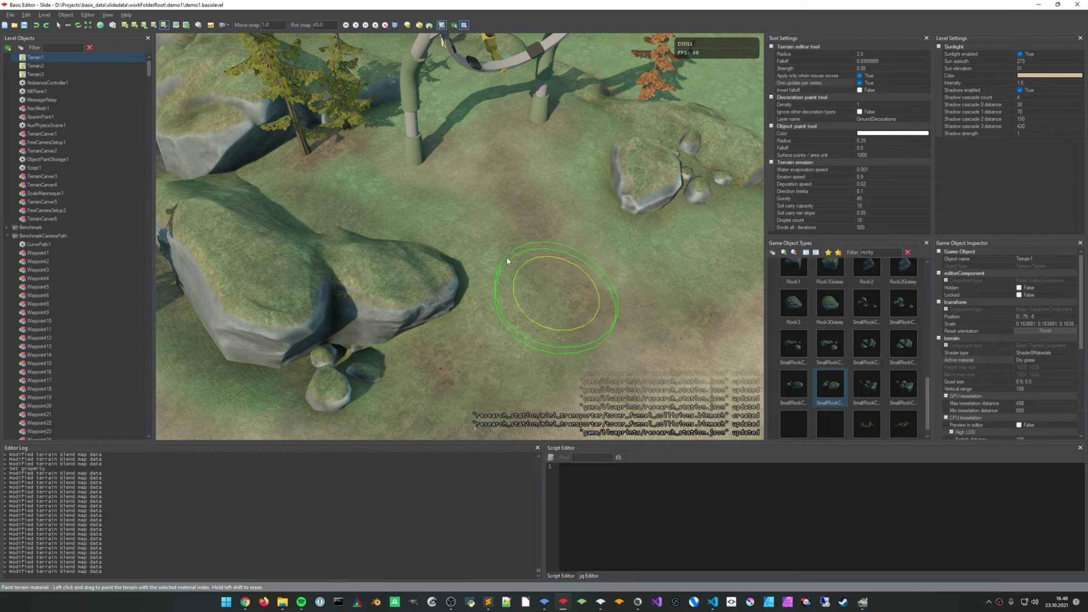
mouse_move(396, 184)
left_mouse_down()
mouse_move(375, 197)
mouse_move(415, 226)
left_mouse_up()
Try painting a Dry grass patch on the ground beside the lamp post and undo the last two strokes
mouse_move(610, 268)
right_mouse_down()
mouse_move(703, 240)
mouse_move(617, 257)
mouse_move(600, 244)
mouse_move(619, 274)
right_mouse_up()
middle_click_drag(619, 274, 500, 261)
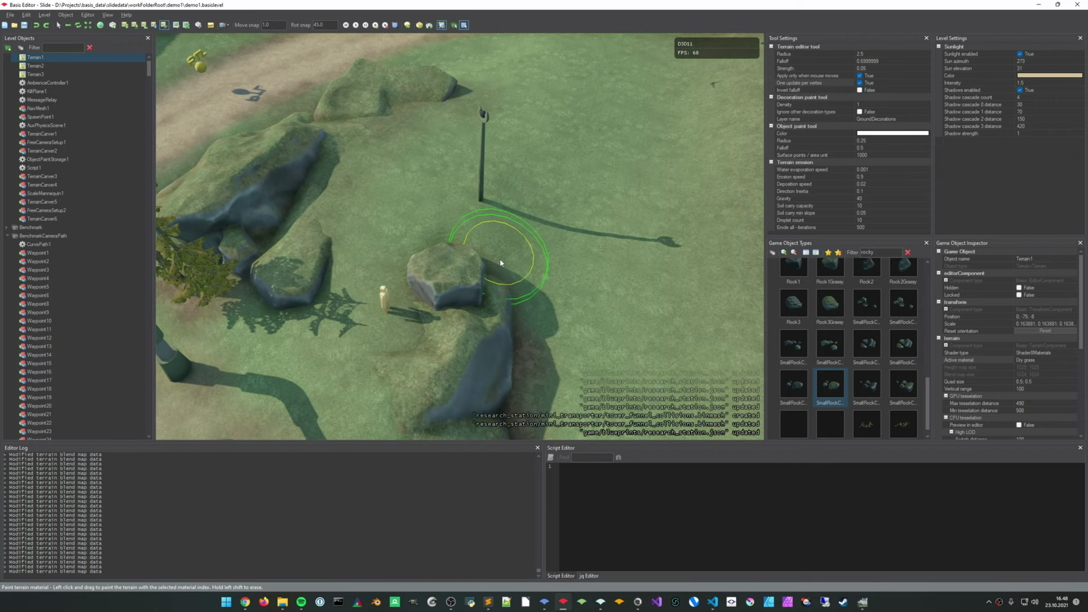
right_click_drag(579, 175, 614, 205)
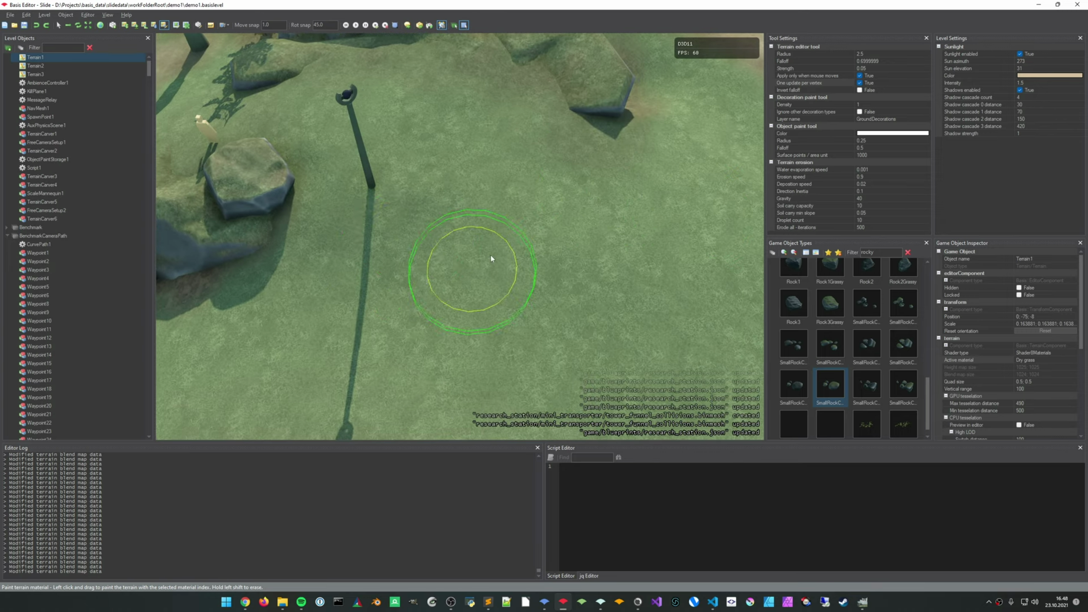
mouse_move(420, 235)
left_mouse_down()
mouse_move(461, 216)
mouse_move(558, 225)
mouse_move(551, 191)
mouse_move(454, 235)
mouse_move(452, 269)
mouse_move(442, 258)
left_mouse_up()
mouse_move(443, 248)
right_mouse_down()
mouse_move(436, 241)
mouse_move(474, 288)
mouse_move(472, 277)
right_mouse_up()
key("w")
middle_click_drag(473, 279, 503, 275)
key("ctrl+z")
key("ctrl+z")
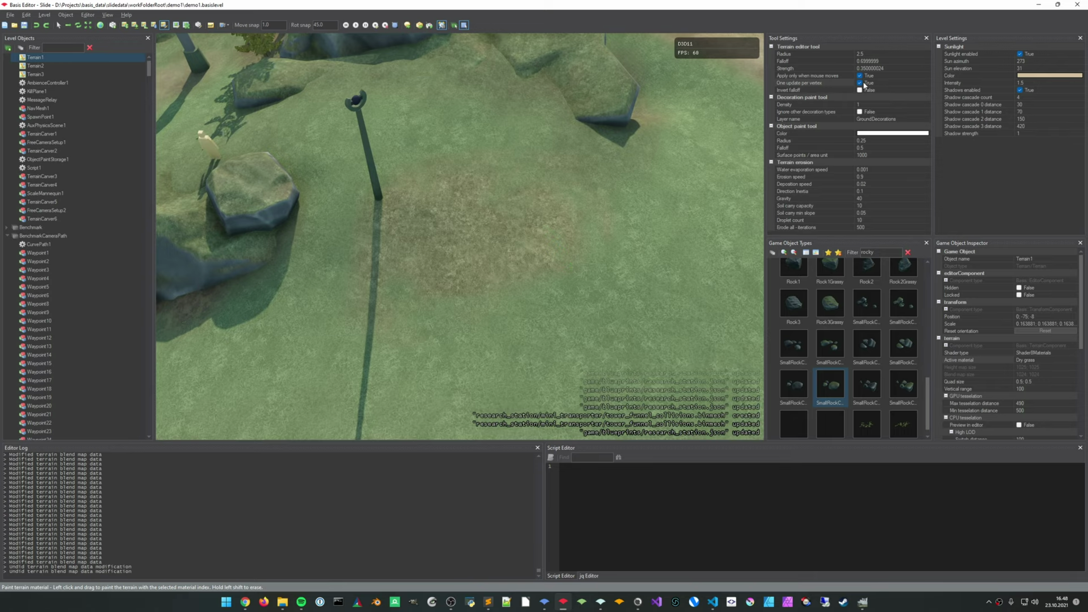
Disable one update per vertex and erase the remaining Dry grass patch beside the lamp post
left_click(864, 84)
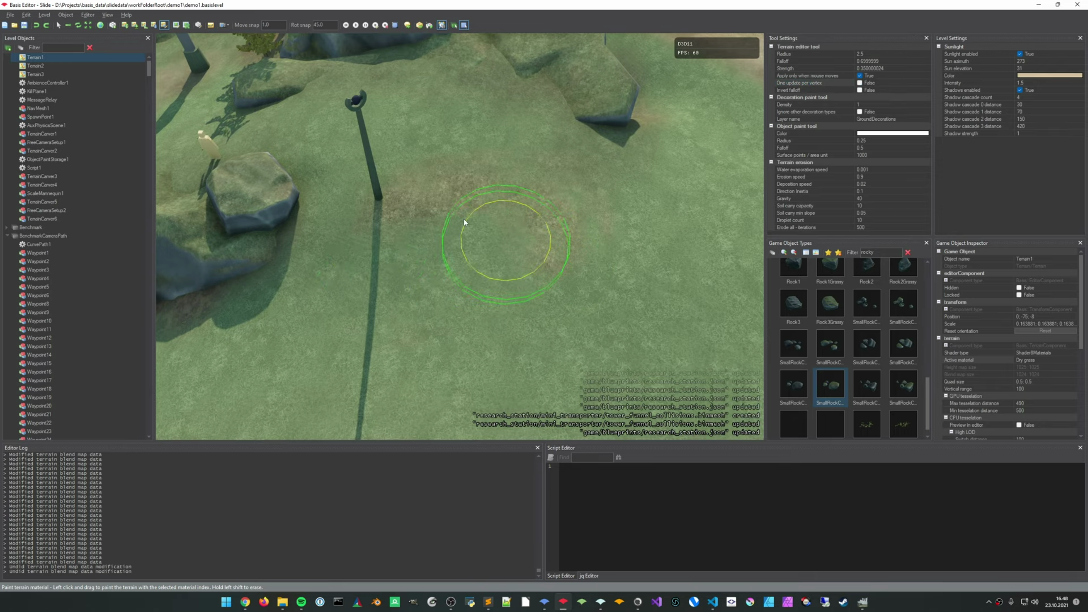
mouse_move(433, 216)
left_mouse_down("shift")
mouse_move(534, 236)
mouse_move(473, 192)
mouse_move(551, 177)
mouse_move(569, 189)
left_mouse_up("shift")
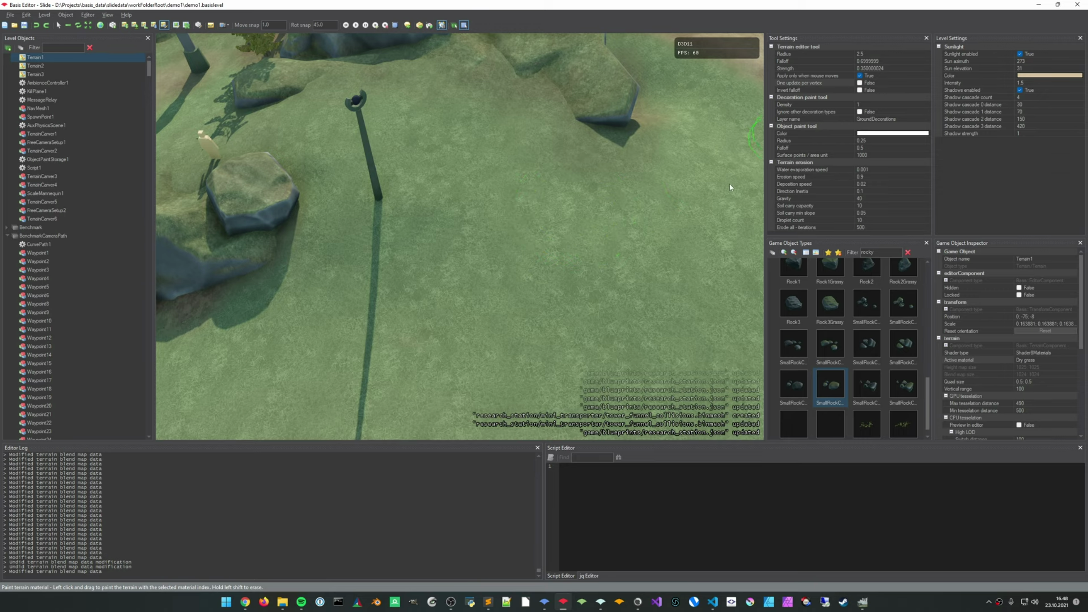
Paint Dry grass at strength 0.05 near the lamp post and on the ground behind the ring, reducing the radius to 2
scroll(467, 235, "down", 6, "ctrl")
middle_click_drag(419, 257, 517, 236)
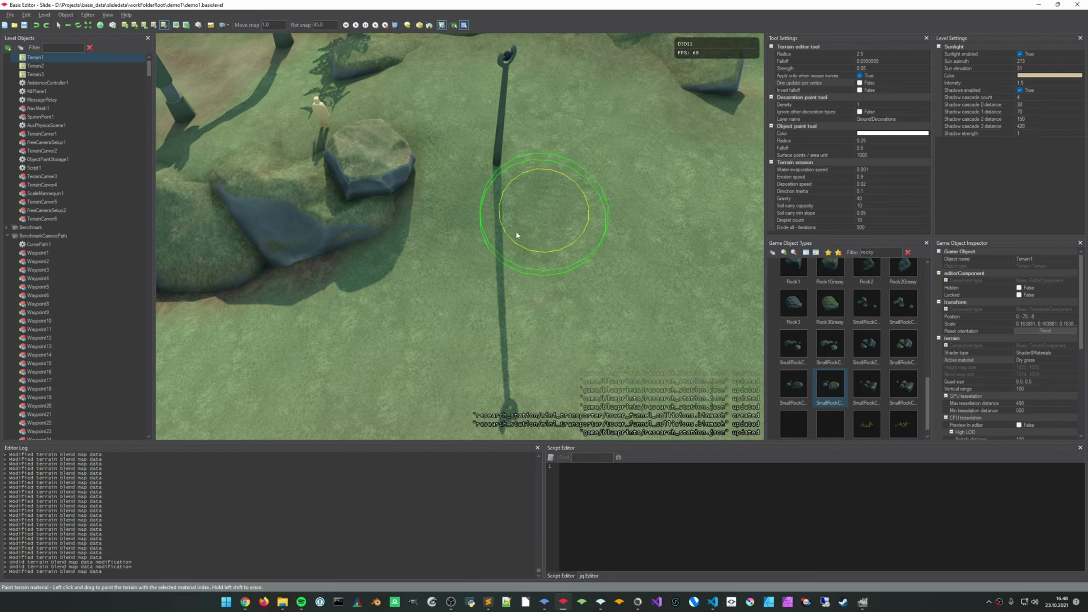
mouse_move(480, 236)
left_mouse_down()
mouse_move(446, 228)
mouse_move(456, 150)
mouse_move(573, 236)
mouse_move(637, 179)
mouse_move(505, 219)
left_mouse_up()
middle_click_drag(505, 219, 548, 236)
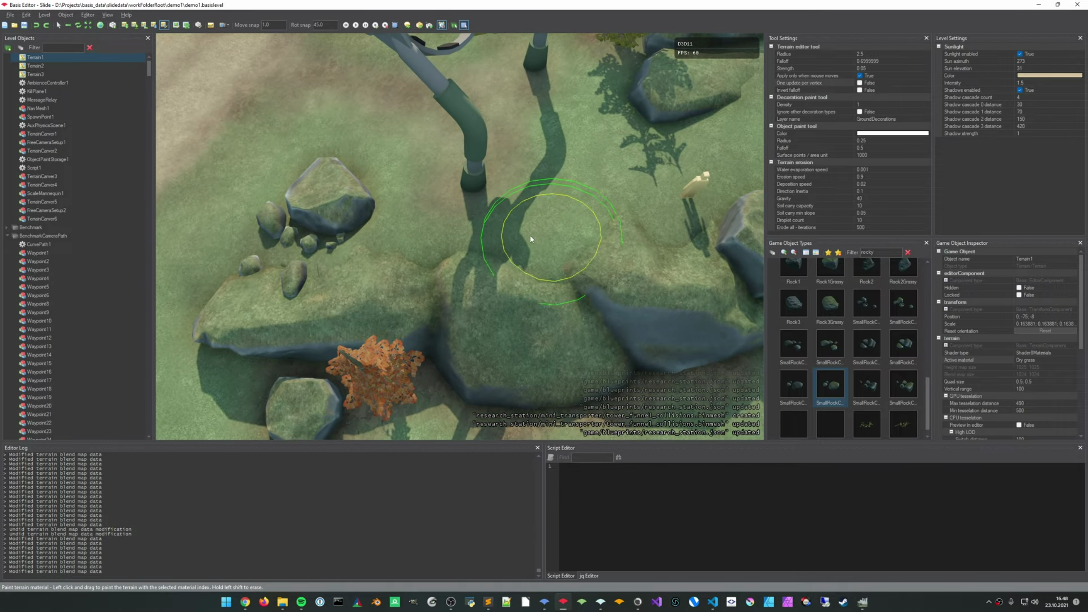
mouse_move(530, 238)
left_mouse_down()
mouse_move(425, 243)
mouse_move(400, 231)
mouse_move(382, 163)
mouse_move(493, 248)
mouse_move(546, 253)
mouse_move(592, 227)
mouse_move(592, 189)
left_mouse_up()
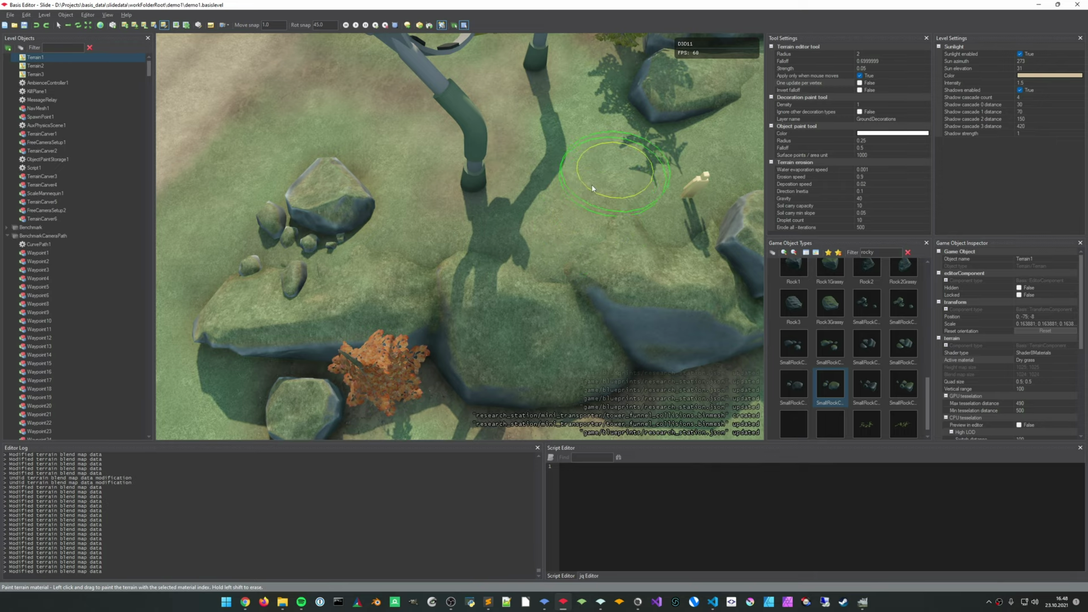
middle_click_drag(591, 185, 547, 238)
mouse_move(549, 208)
left_mouse_down()
mouse_move(515, 199)
mouse_move(586, 172)
mouse_move(594, 255)
mouse_move(594, 225)
left_mouse_up()
Paint Dry grass at radius 2 around the boulders and along the grassy edge between the ring path and the road
mouse_move(595, 224)
right_mouse_down()
mouse_move(583, 184)
mouse_move(642, 185)
mouse_move(608, 294)
right_mouse_up()
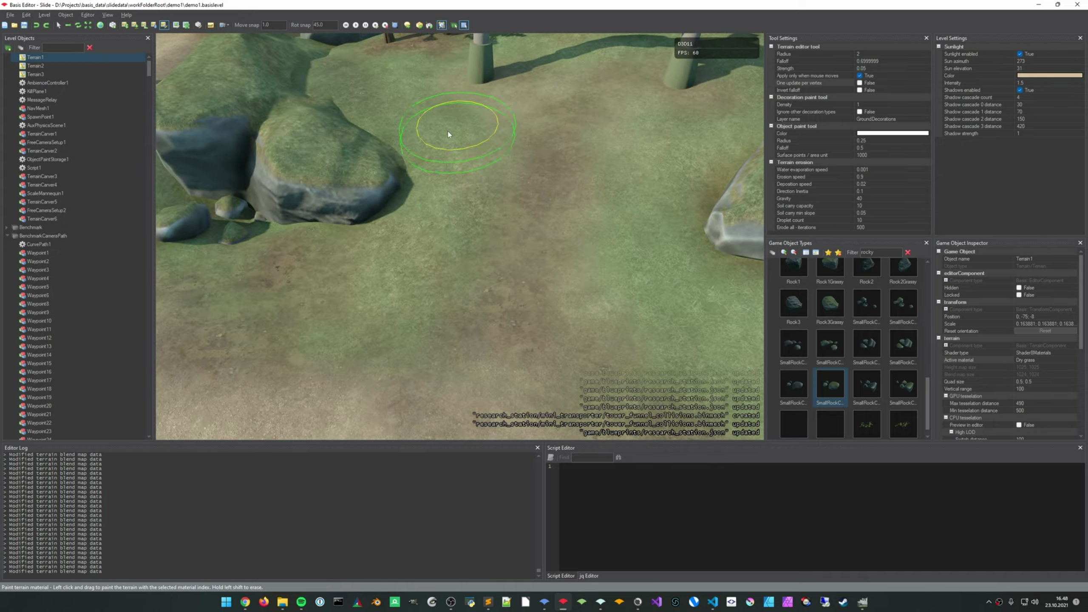
middle_click_drag(449, 136, 541, 315)
middle_click_drag(642, 362, 555, 193)
key("Escape")
right_click_drag(554, 193, 554, 150)
mouse_move(522, 300)
right_mouse_down()
mouse_move(509, 315)
mouse_move(474, 282)
right_mouse_up()
key("b")
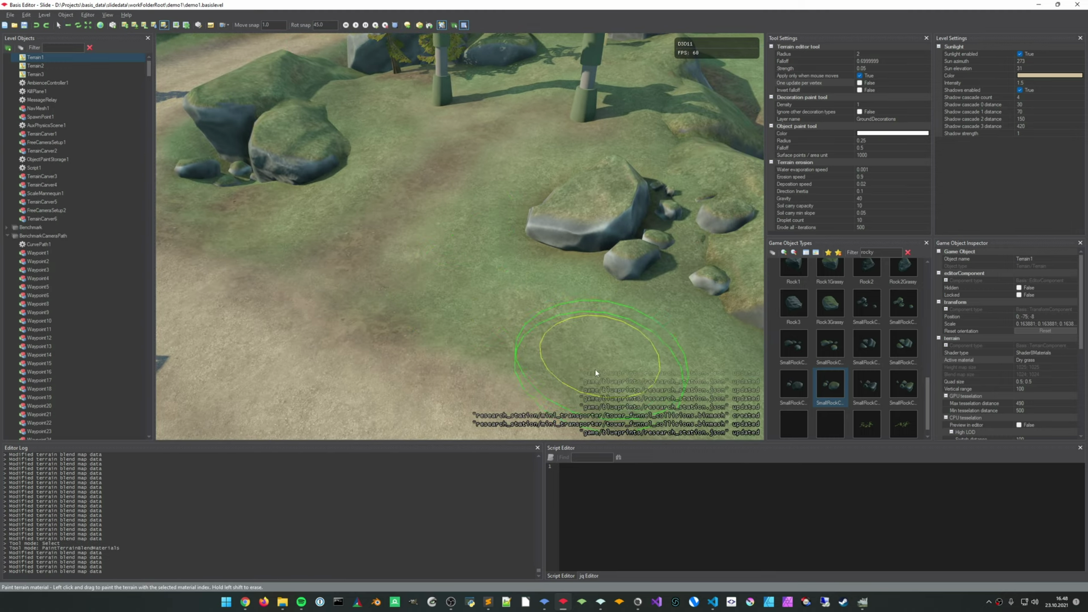
mouse_move(467, 332)
right_mouse_down()
mouse_move(470, 315)
mouse_move(554, 296)
mouse_move(471, 317)
mouse_move(474, 301)
mouse_move(464, 340)
mouse_move(454, 300)
right_mouse_up()
left_click(464, 340)
left_click(468, 332)
left_click(472, 351)
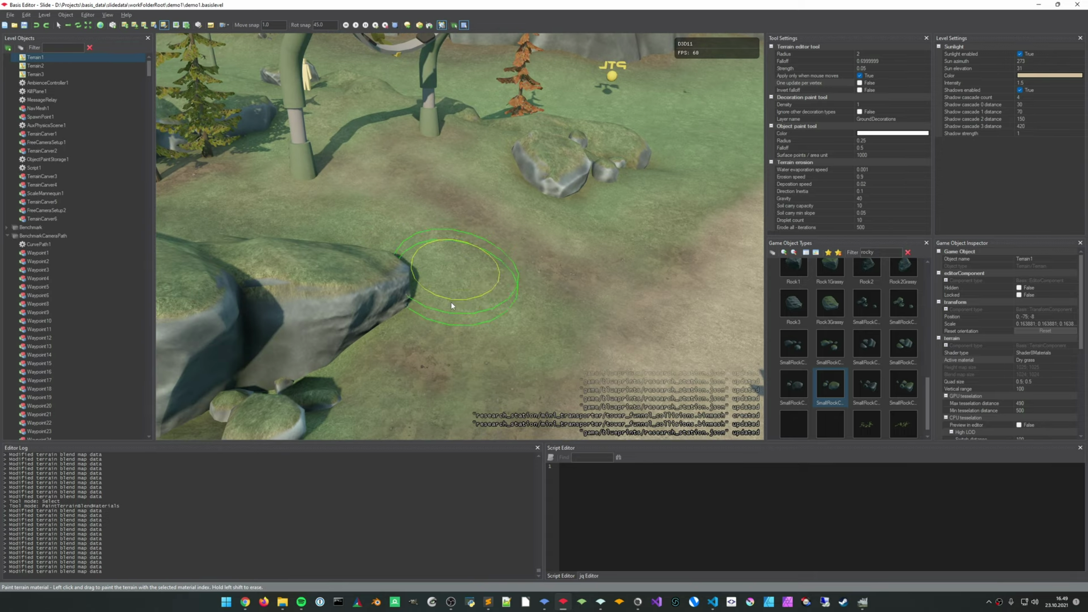
right_click_drag(539, 281, 504, 291)
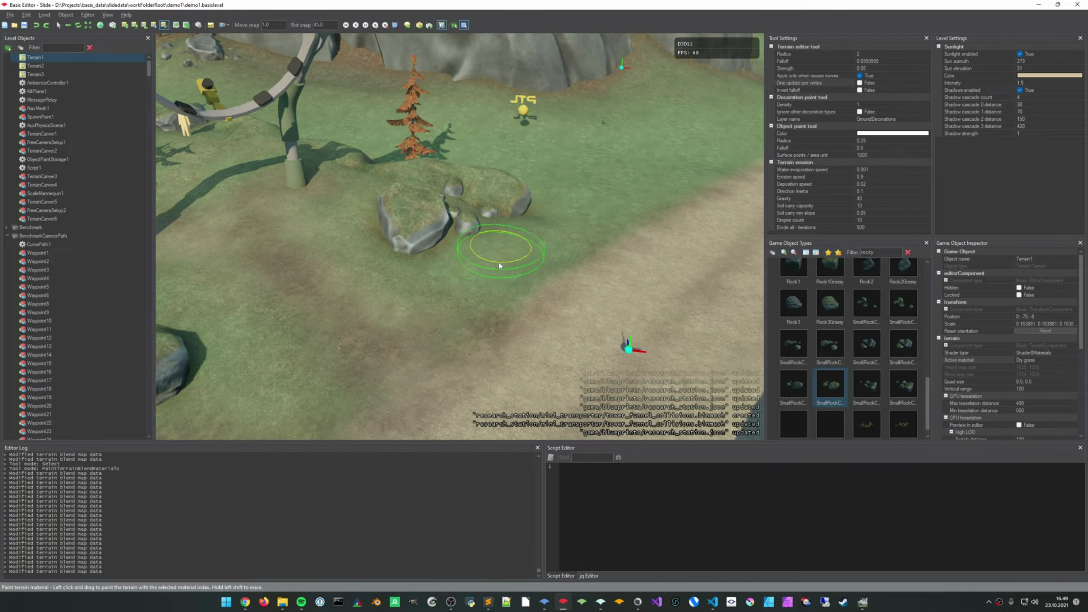
key("s")
mouse_move(492, 286)
right_mouse_down()
mouse_move(467, 250)
mouse_move(480, 274)
mouse_move(449, 274)
mouse_move(482, 274)
mouse_move(481, 296)
mouse_move(460, 283)
mouse_move(463, 268)
mouse_move(486, 291)
right_mouse_up()
key("w")
key("Escape")
Place a small rock collection on the ground at the base of the ring's left leg
left_click(359, 345)
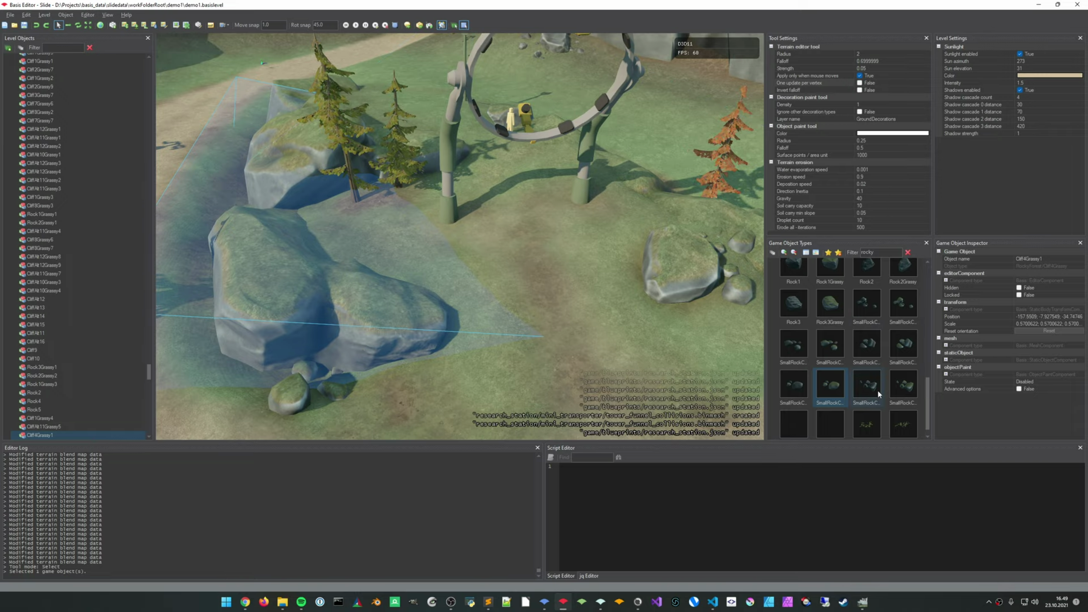
left_click(863, 386)
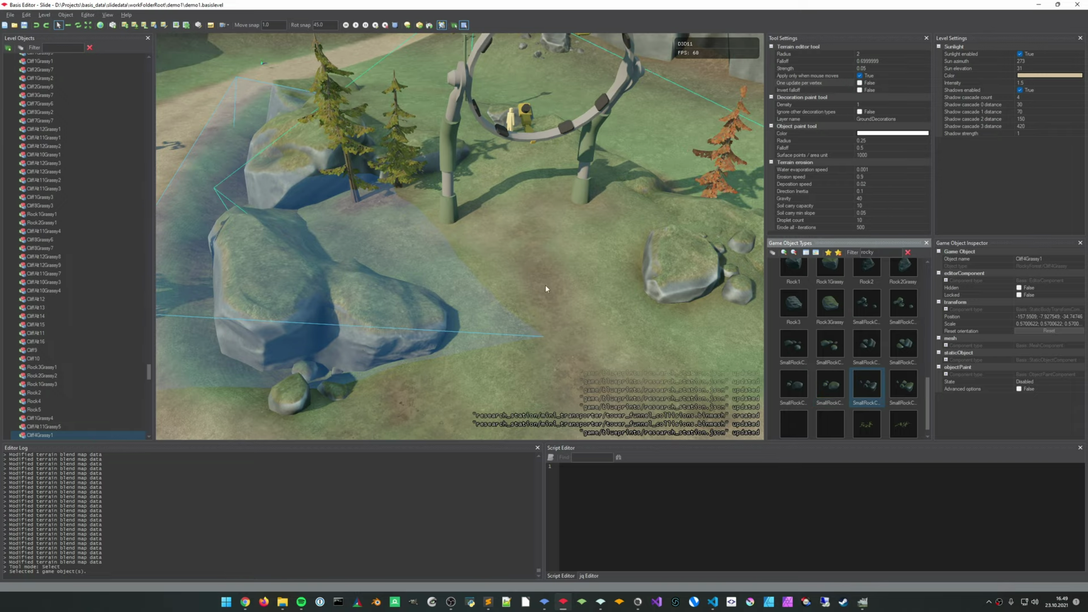
key("Escape")
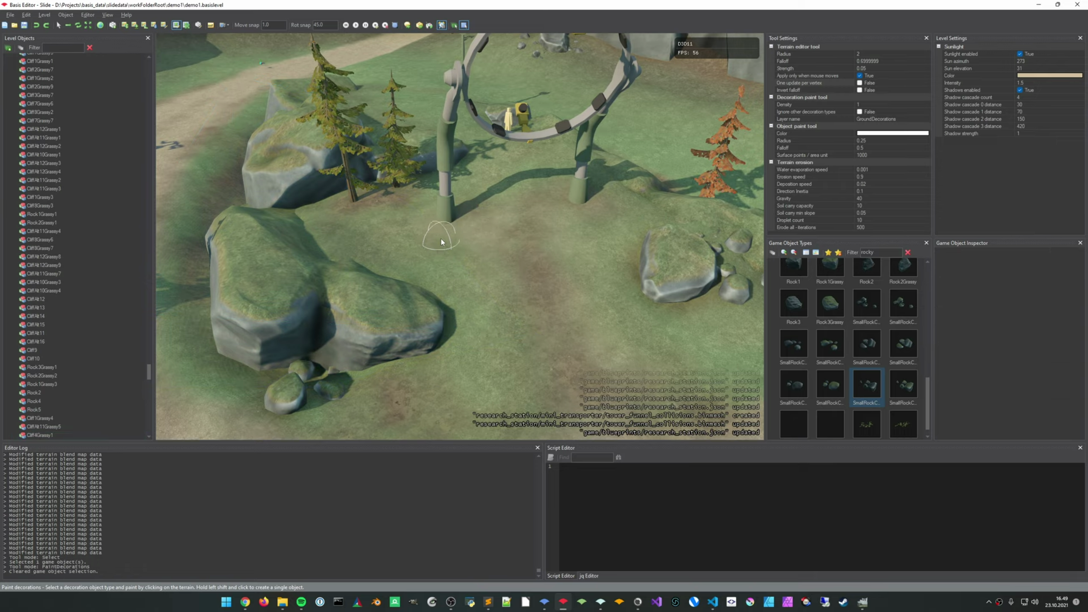
left_click(455, 254)
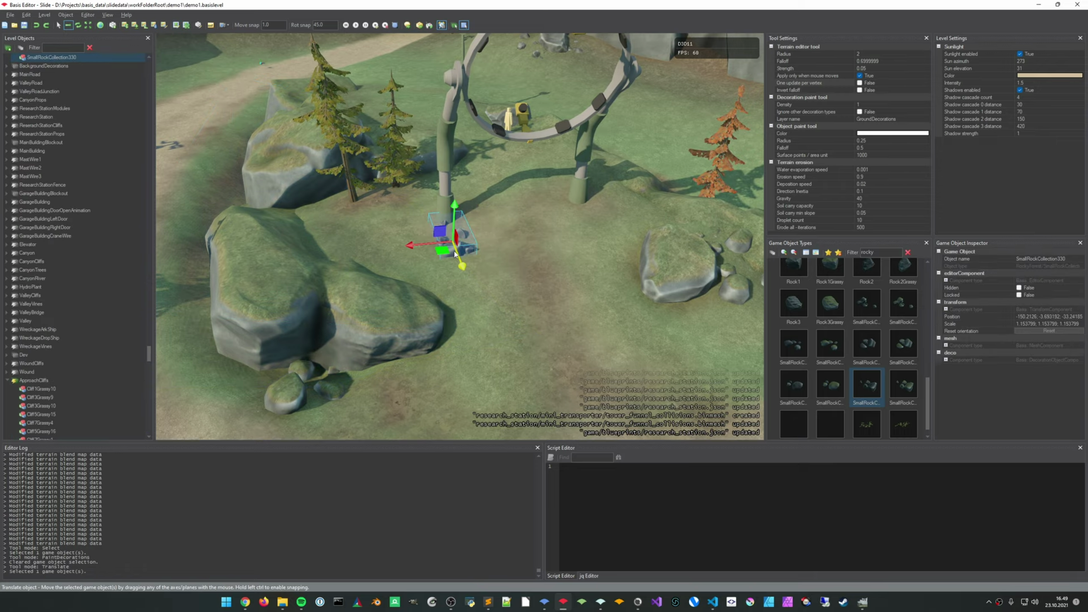
key("Escape")
Rotate the small rock collection at the ring's left leg
right_click_drag(522, 245, 510, 210)
key("w")
left_click(413, 259)
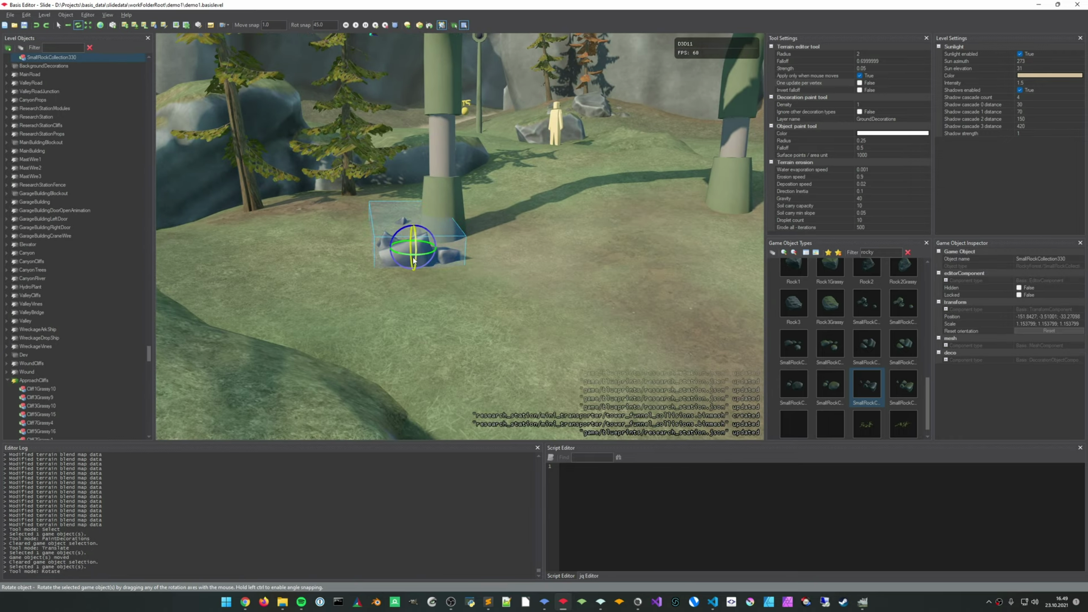
left_click_drag(420, 258, 426, 258)
left_click_drag(424, 256, 430, 255)
Scale the rocks at the left leg to about 0.75 and lower them into the ground
key("r")
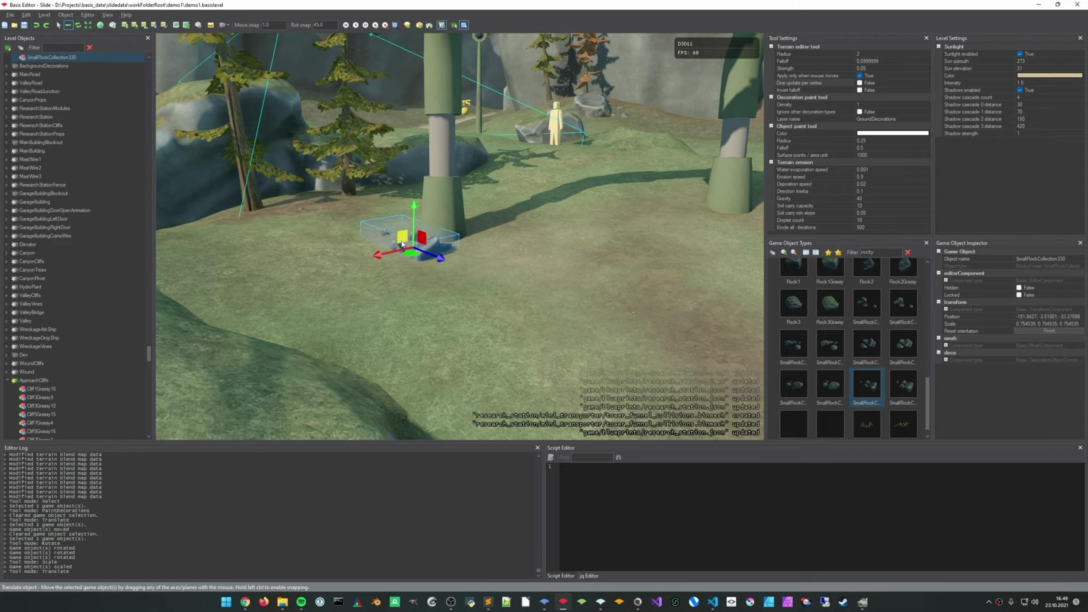
left_click_drag(396, 249, 396, 247)
left_click(549, 321)
Fine-tune the rotation of the partly buried rocks at the base of the ring's left leg
key("s")
mouse_move(549, 321)
right_mouse_down()
mouse_move(543, 357)
mouse_move(572, 348)
mouse_move(556, 359)
mouse_move(569, 320)
right_mouse_up()
key("w")
left_click(554, 291)
key("e")
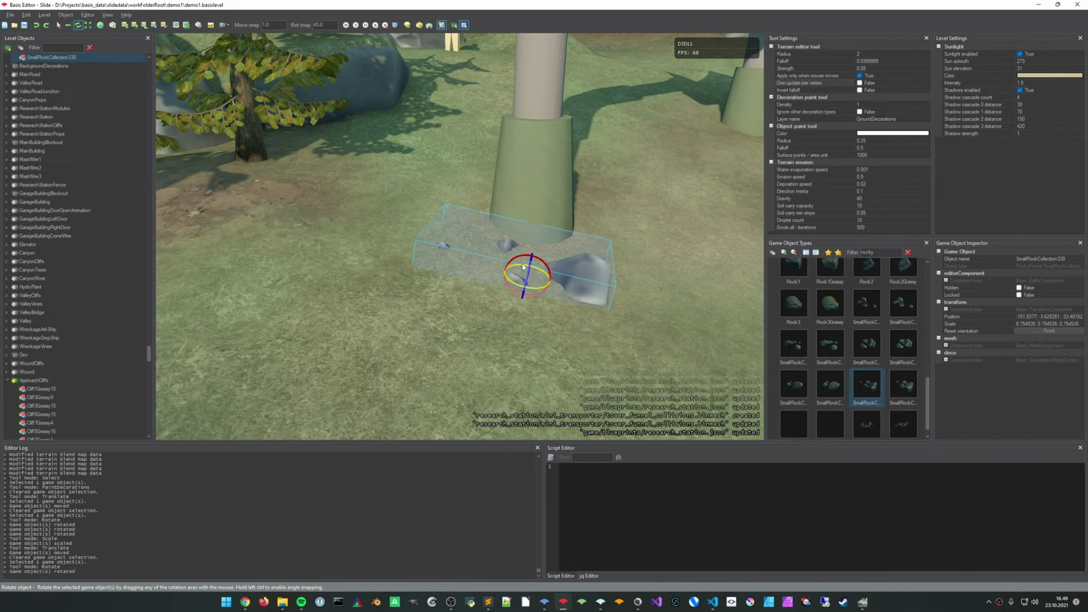
left_click_drag(528, 269, 512, 348)
left_click(529, 333)
Place a different small rock collection on the ground in front of the ring's right leg
right_click_drag(528, 332, 546, 294)
key("s")
key("w")
right_click_drag(652, 314, 689, 346)
key("s")
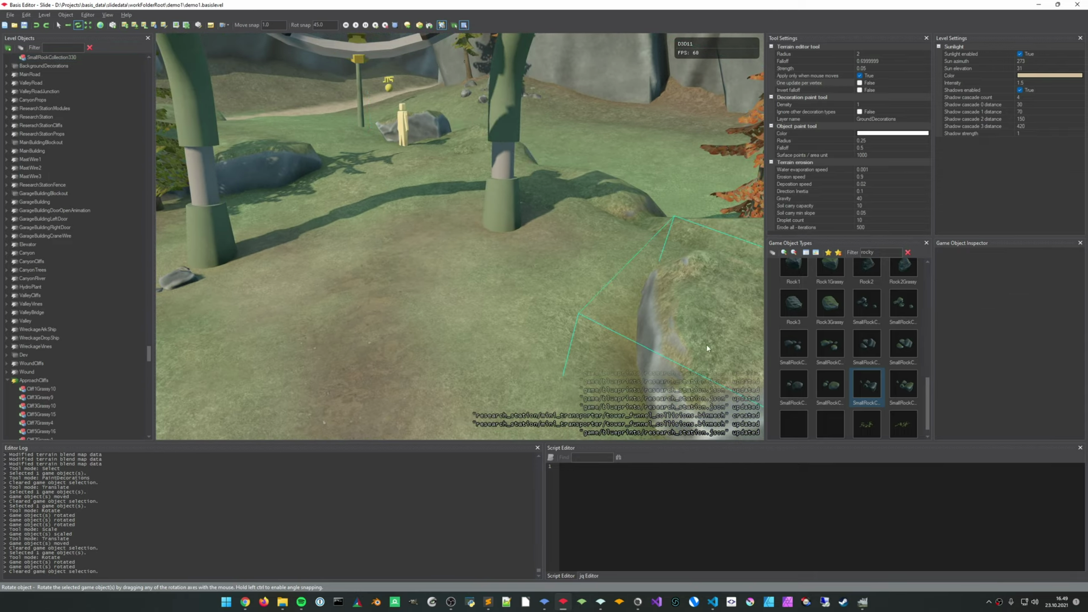
key("b")
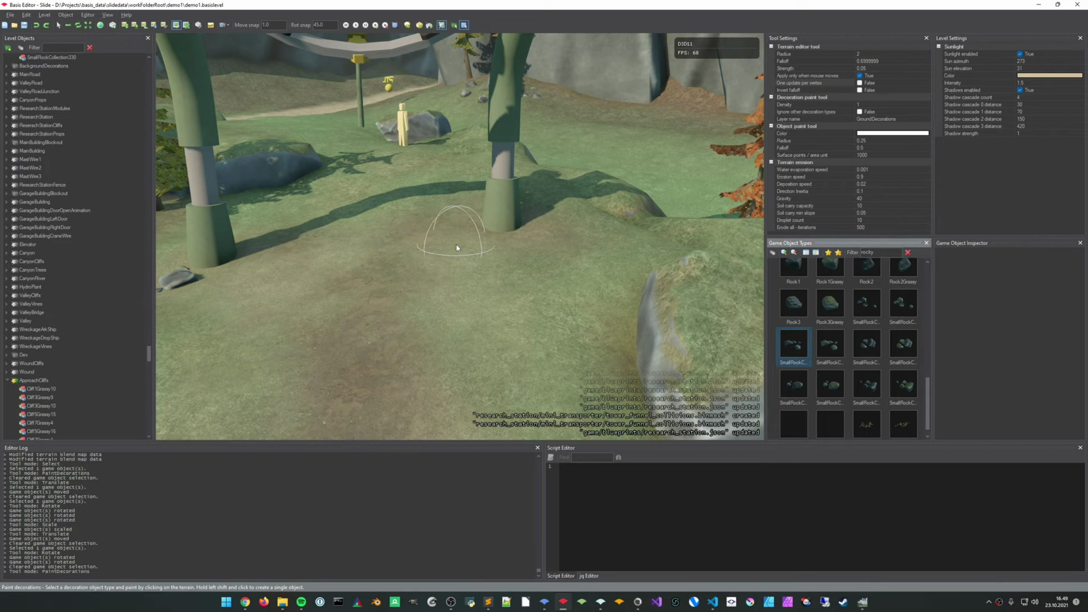
left_click(456, 246)
Scale the rock collection at the right leg to about 0.89 and rotate it
key("r")
left_click(471, 259)
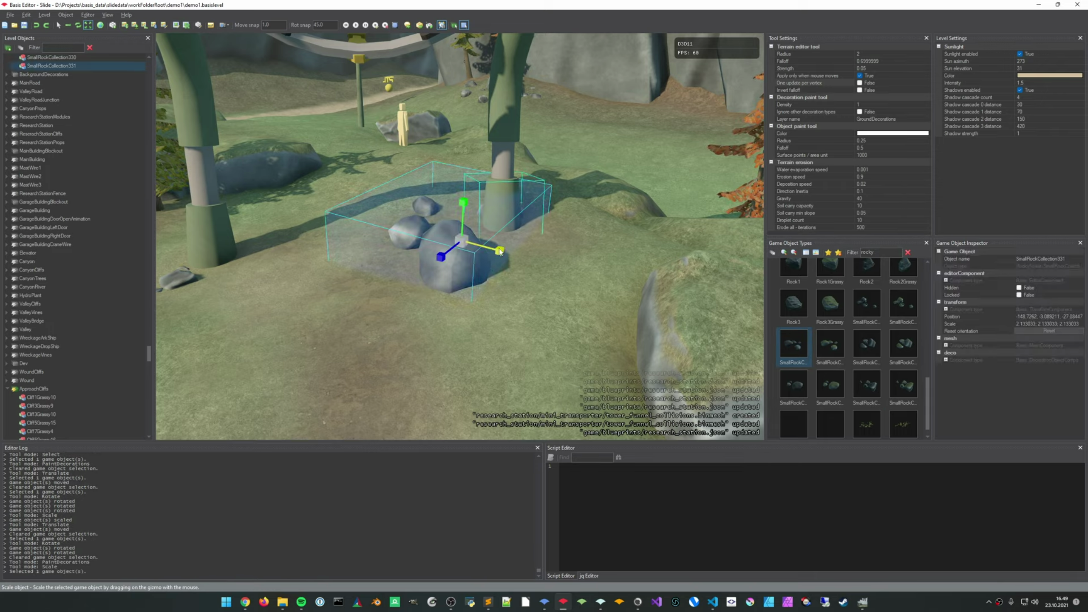
left_click_drag(500, 251, 486, 252)
key("e")
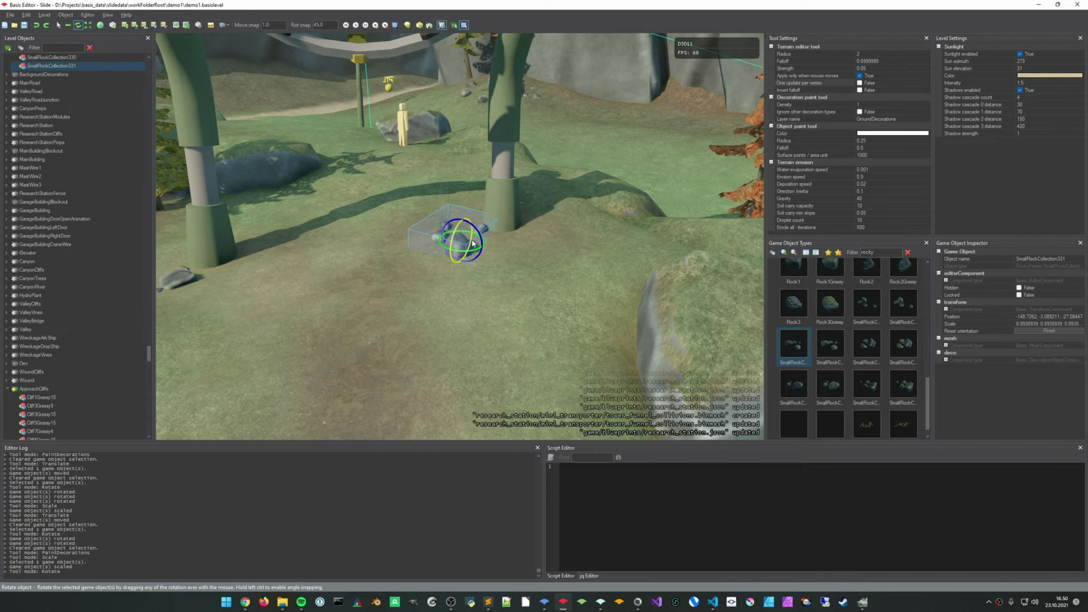
left_click_drag(544, 302, 541, 303)
left_click(539, 305)
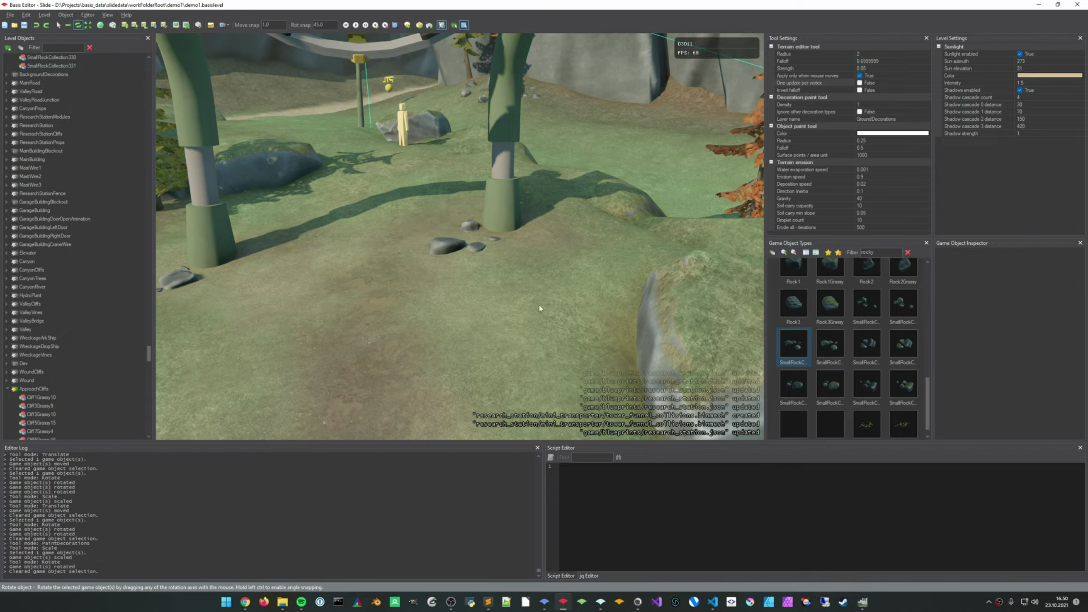
Adjust the rotation and position of the rocks in front of the ring's right leg
right_click_drag(539, 304, 428, 315)
left_click(431, 325)
key("w")
key("e")
left_click_drag(446, 329, 451, 322)
key("w")
left_click(552, 376)
right_click_drag(552, 375, 498, 291)
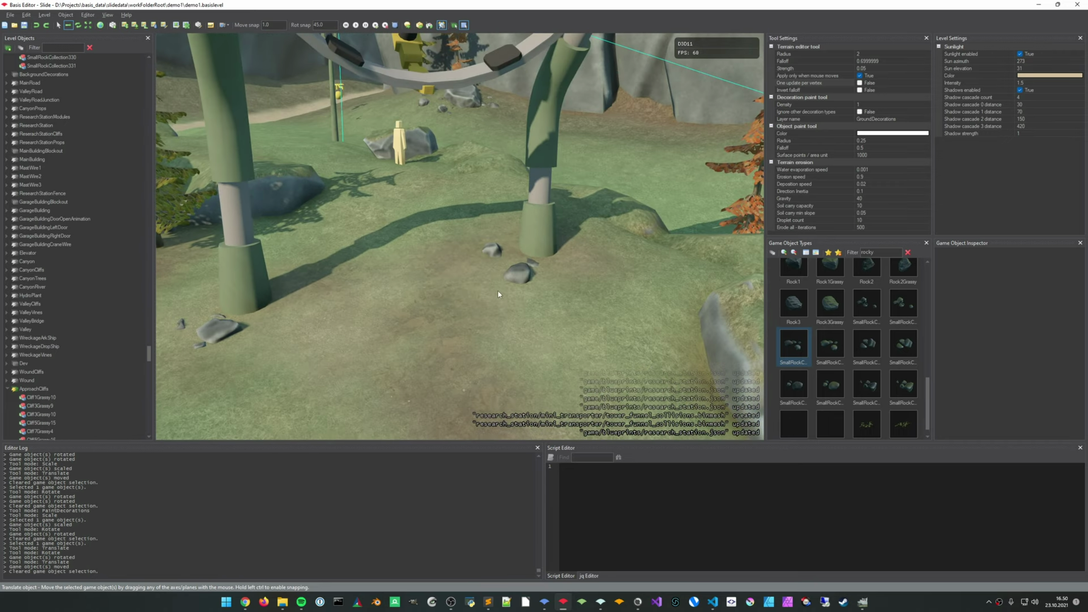
Rotate the rock collection at the ring's right leg and move it back between the two legs
left_click(522, 281)
key("w")
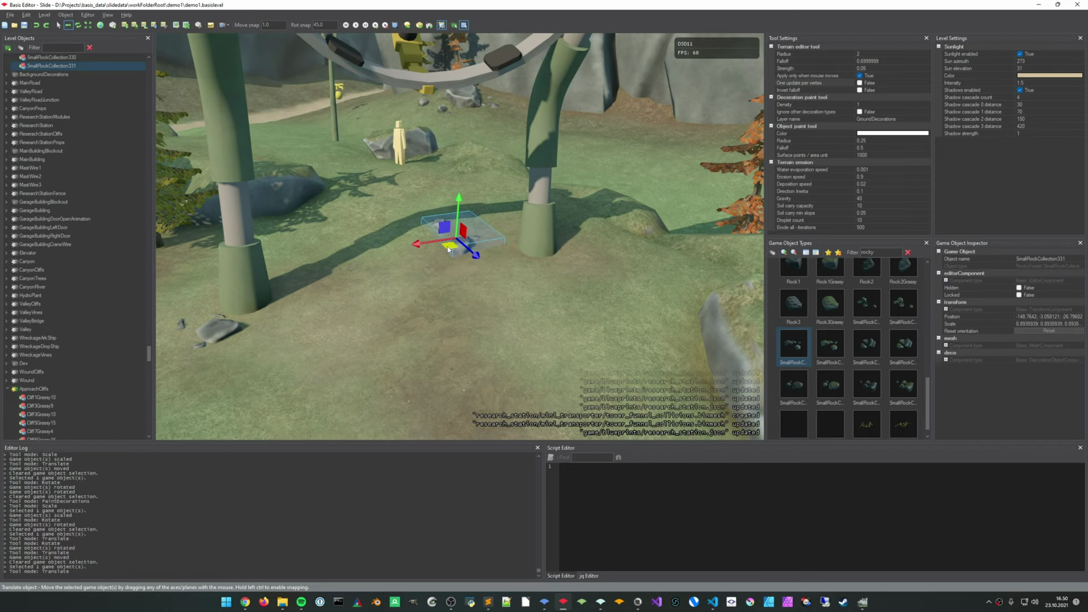
key("e")
left_click_drag(448, 250, 432, 232)
key("w")
left_click(445, 288)
Set the terrain's active material to Mud and paint it under and around the moved rocks
key("t")
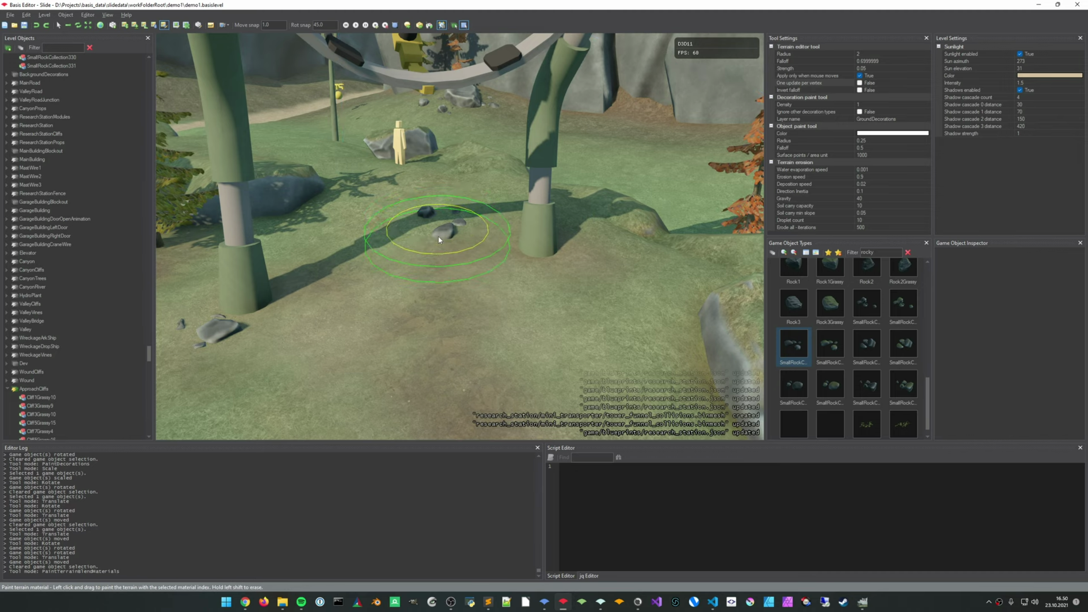
left_click(443, 228)
key("1")
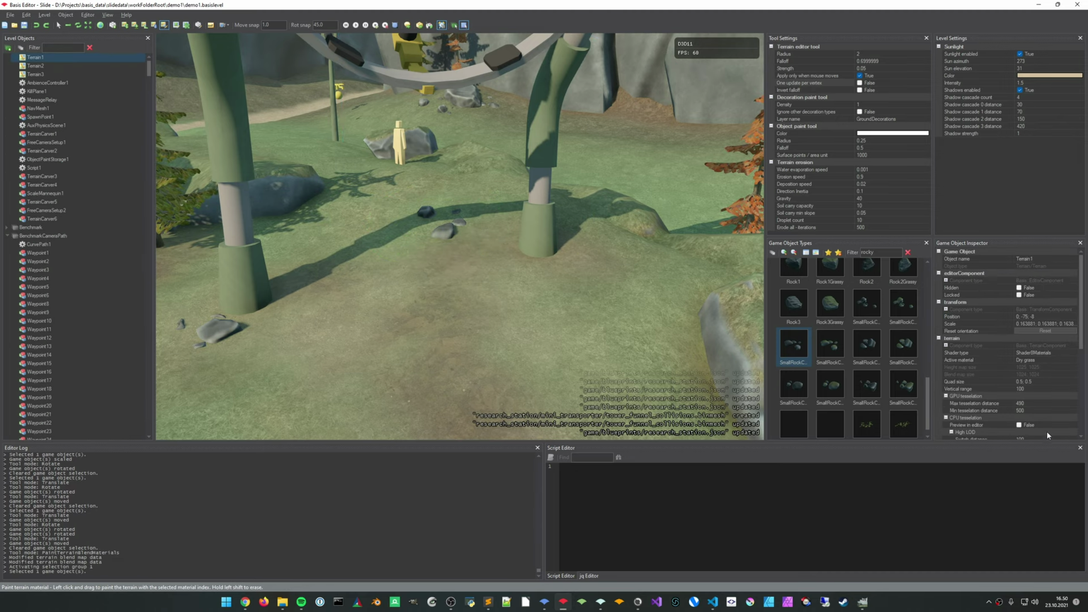
left_click(1049, 359)
scroll(1049, 360, "down", 2)
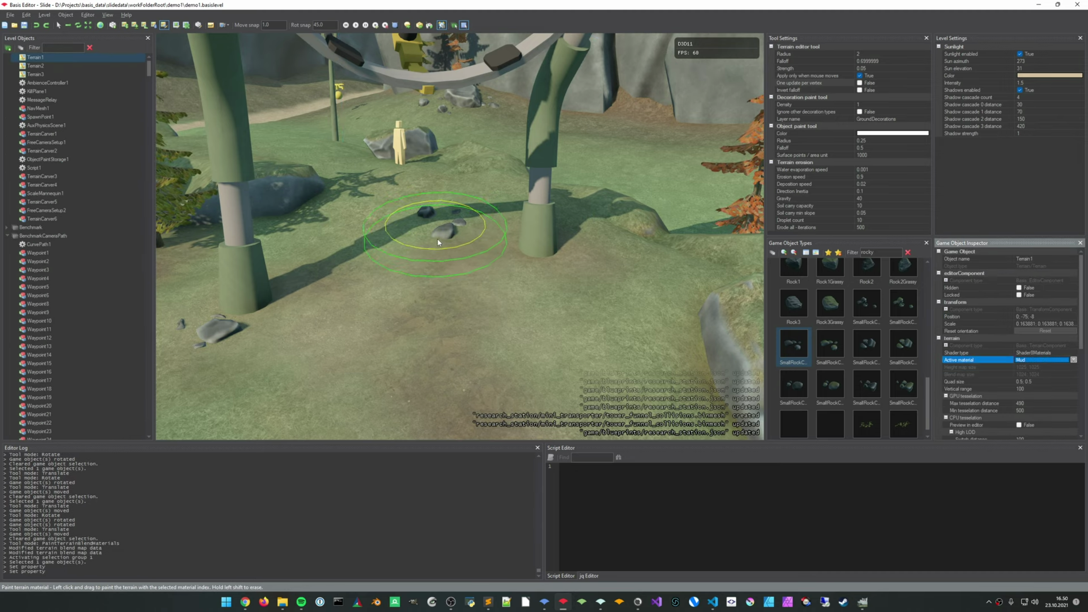
left_click_drag(440, 226, 402, 246)
key("s")
mouse_move(467, 258)
right_mouse_down()
mouse_move(468, 240)
mouse_move(449, 266)
right_mouse_up()
key("w")
right_click_drag(433, 201, 452, 219)
key("s")
middle_click_drag(452, 220, 308, 243)
scroll(347, 214, "up", 3)
middle_click_drag(450, 238, 371, 252)
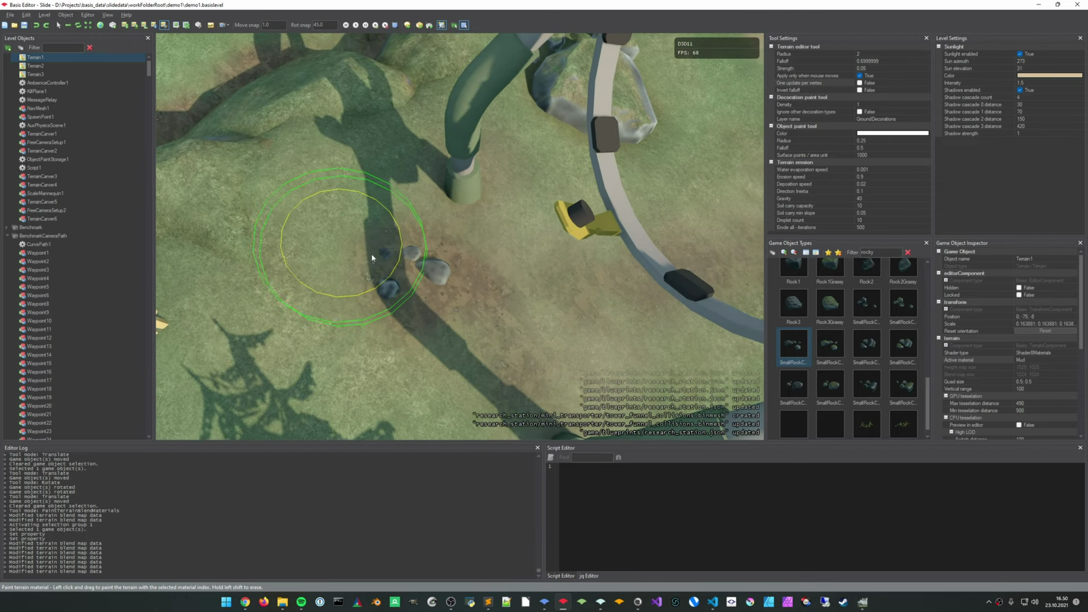
left_click_drag(371, 252, 436, 300)
Reshape the ground around the rocks with Raise/Lower Terrain and undo the last two height strokes
key("t")
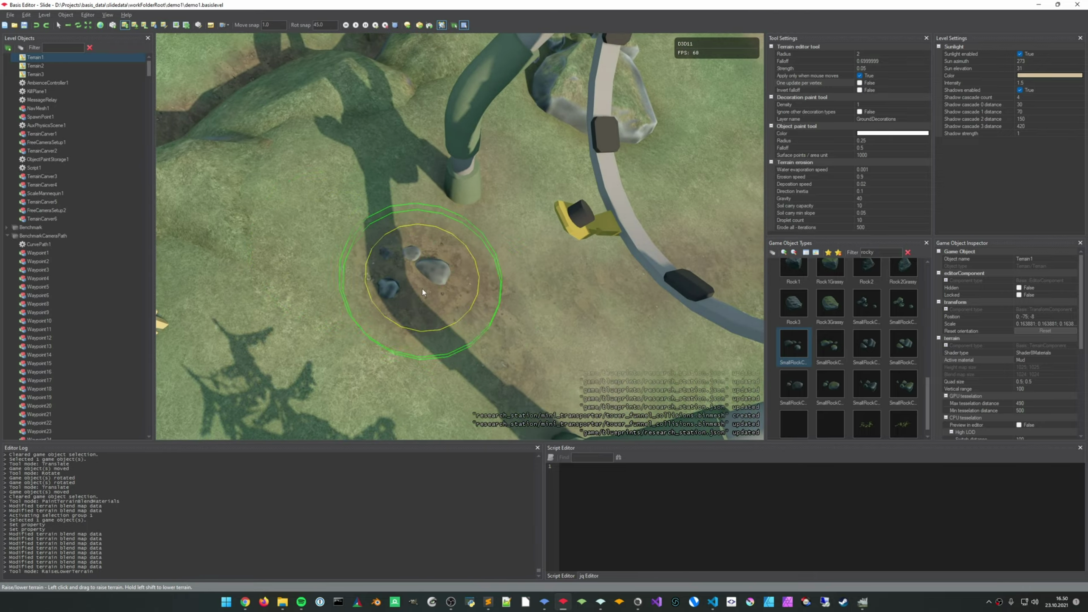
mouse_move(415, 276)
left_mouse_down()
mouse_move(424, 270)
mouse_move(388, 275)
mouse_move(392, 300)
mouse_move(437, 335)
left_mouse_up()
middle_click_drag(437, 337, 521, 227)
mouse_move(437, 248)
left_mouse_down()
mouse_move(341, 245)
mouse_move(403, 244)
left_mouse_up()
key("ctrl+z")
key("ctrl+z")
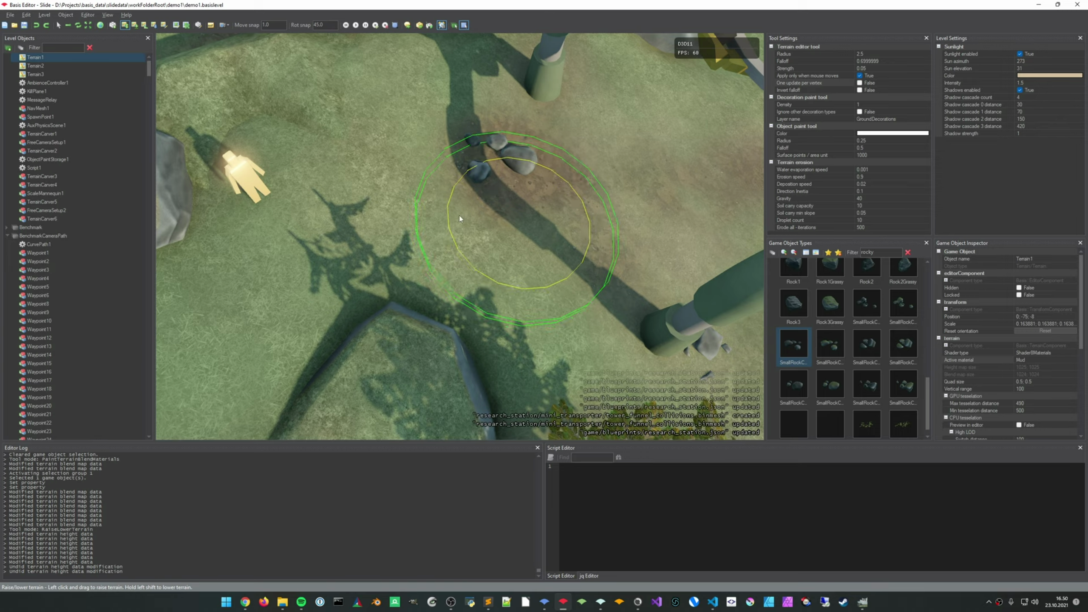
Sculpt the ground height between the rocks and the ring's legs with a brush radius of 2.5
right_click_drag(459, 215, 366, 171)
mouse_move(484, 183)
left_mouse_down()
mouse_move(458, 159)
mouse_move(466, 254)
left_mouse_up()
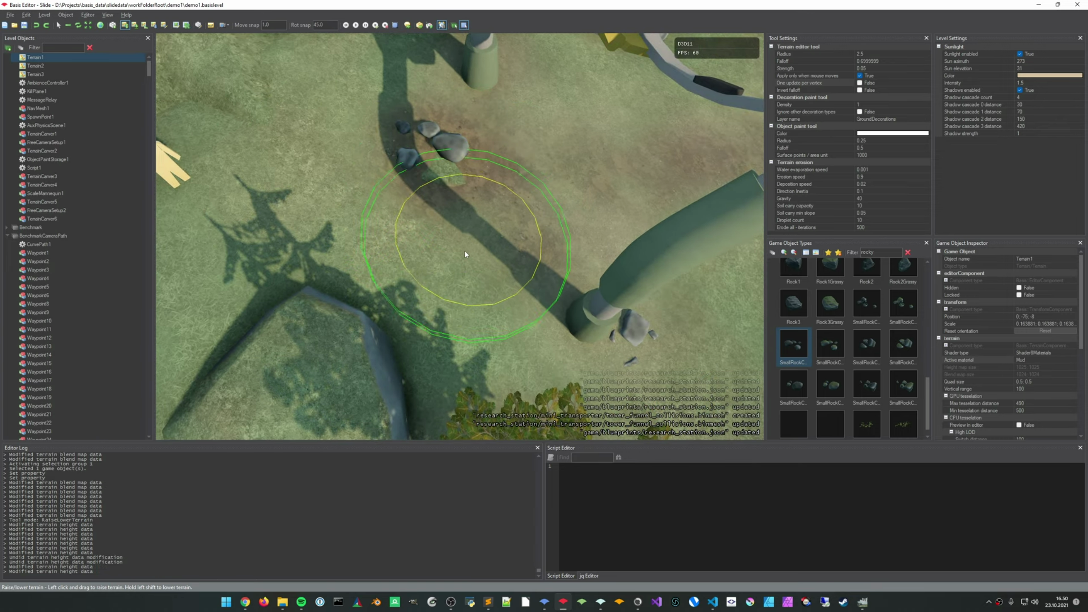
left_click_drag(456, 184, 445, 172)
mouse_move(493, 209)
middle_mouse_down()
mouse_move(470, 175)
mouse_move(577, 276)
middle_mouse_up()
right_click_drag(577, 275, 571, 253)
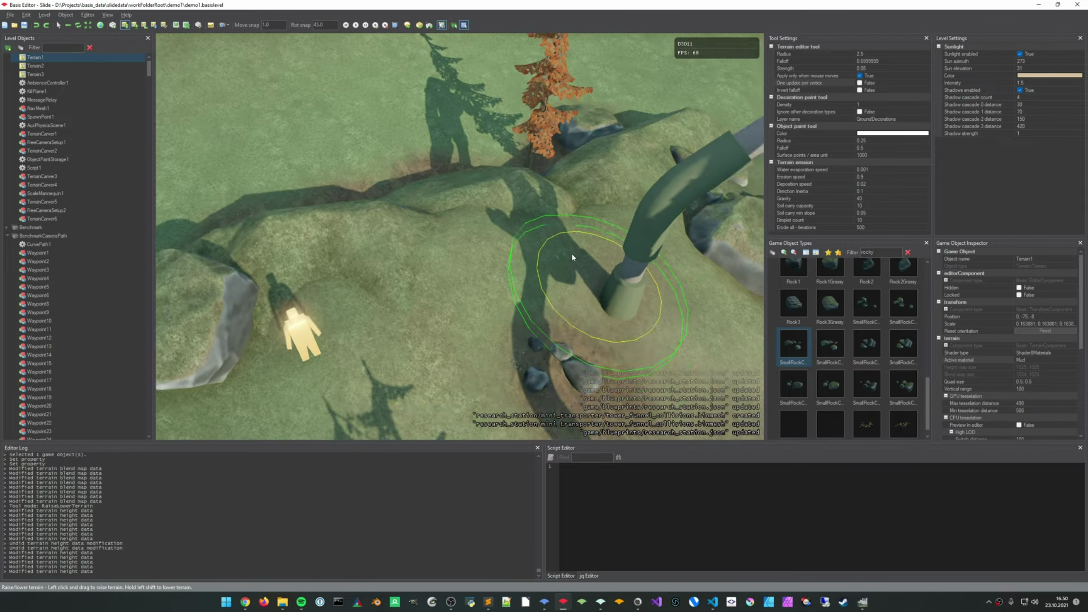
Smooth the sculpted ground next to the rocks between the ring's legs
middle_click_drag(571, 253, 527, 262)
key("3")
mouse_move(493, 249)
left_mouse_down()
mouse_move(475, 223)
mouse_move(485, 290)
left_mouse_up()
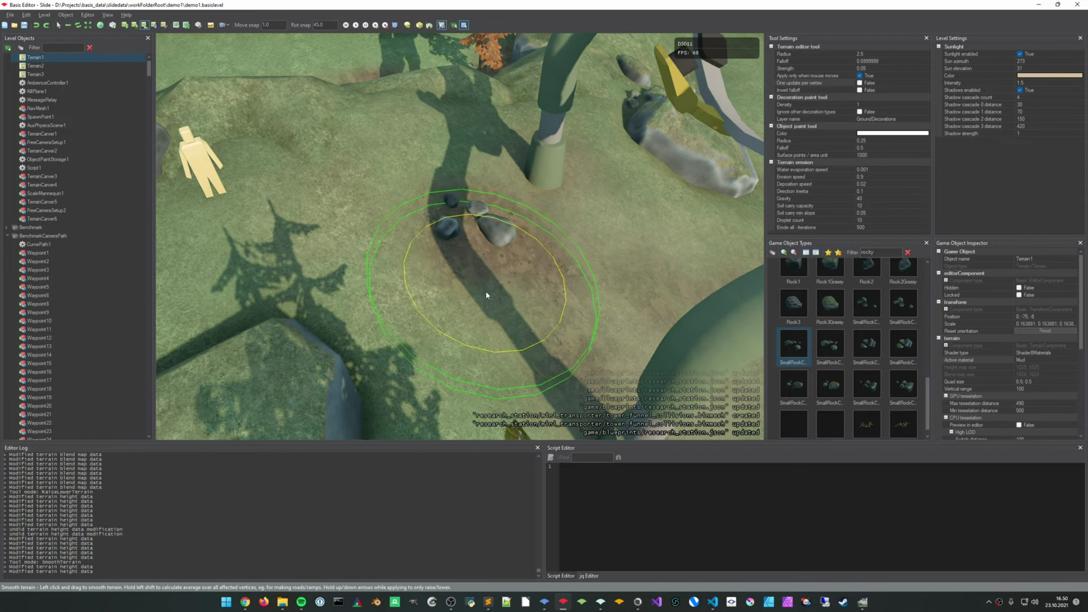
Check the ground around the rocks in the CPU tessellation preview, undo the smoothing stroke made meanwhile and end the preview
key("1")
left_click(1019, 424)
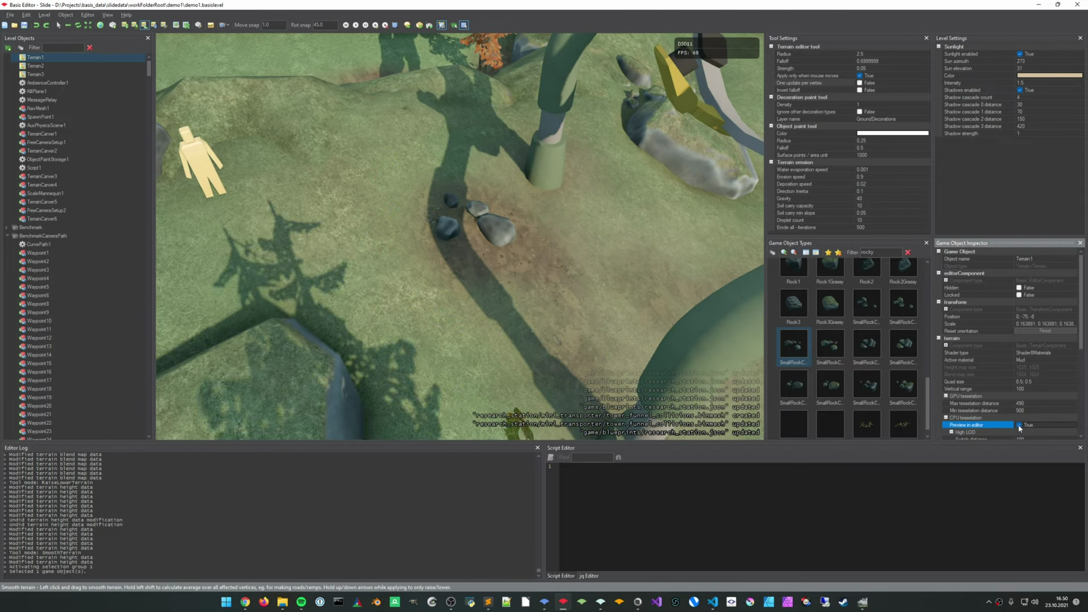
left_click(1019, 425)
left_click(1018, 425)
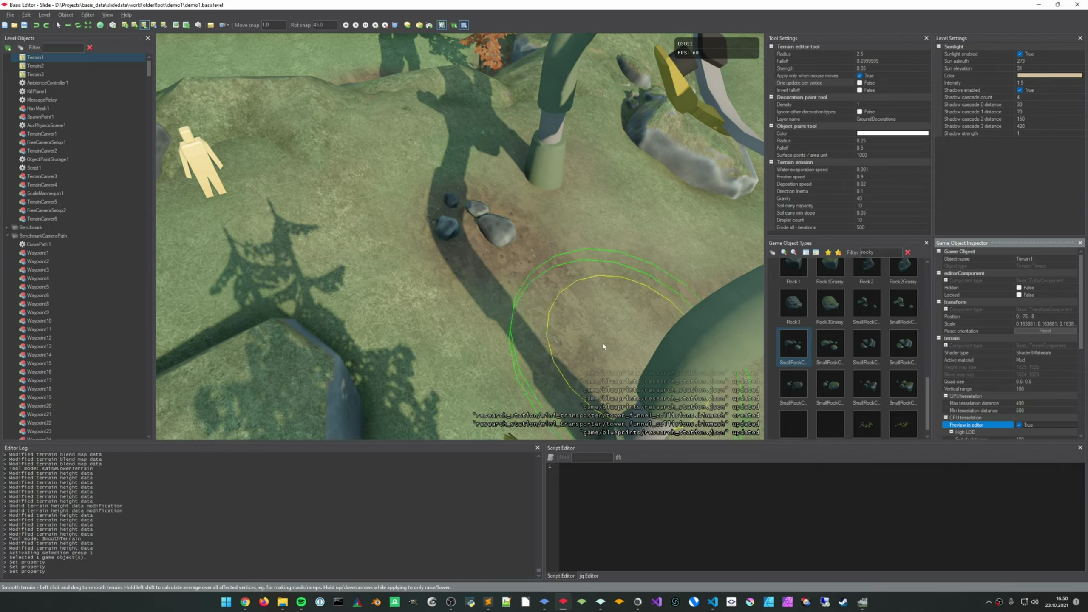
left_click_drag(459, 245, 484, 223)
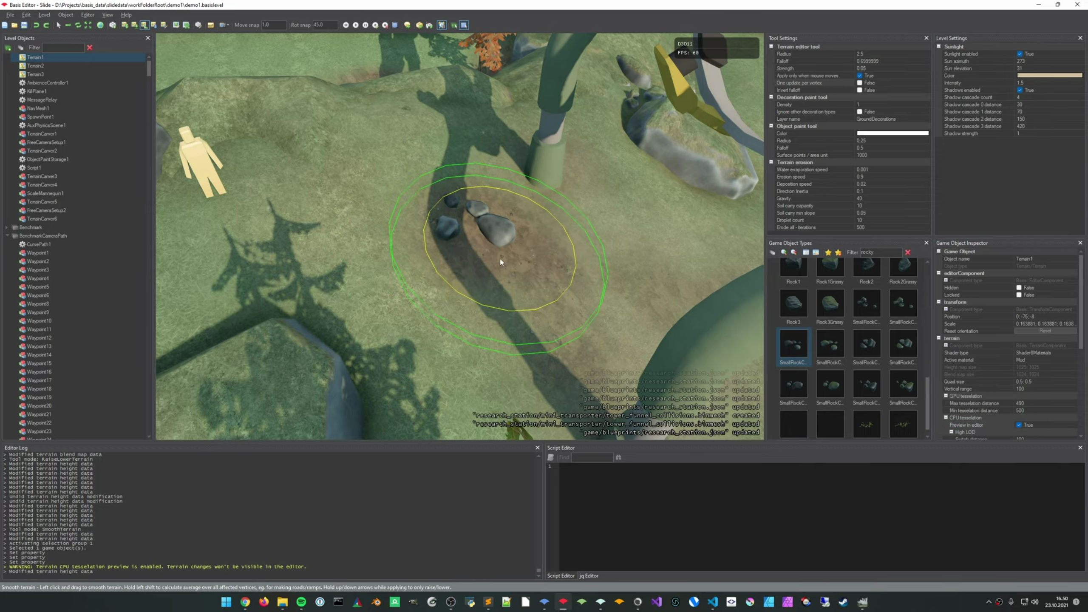
key("ctrl+z")
left_click(1019, 425)
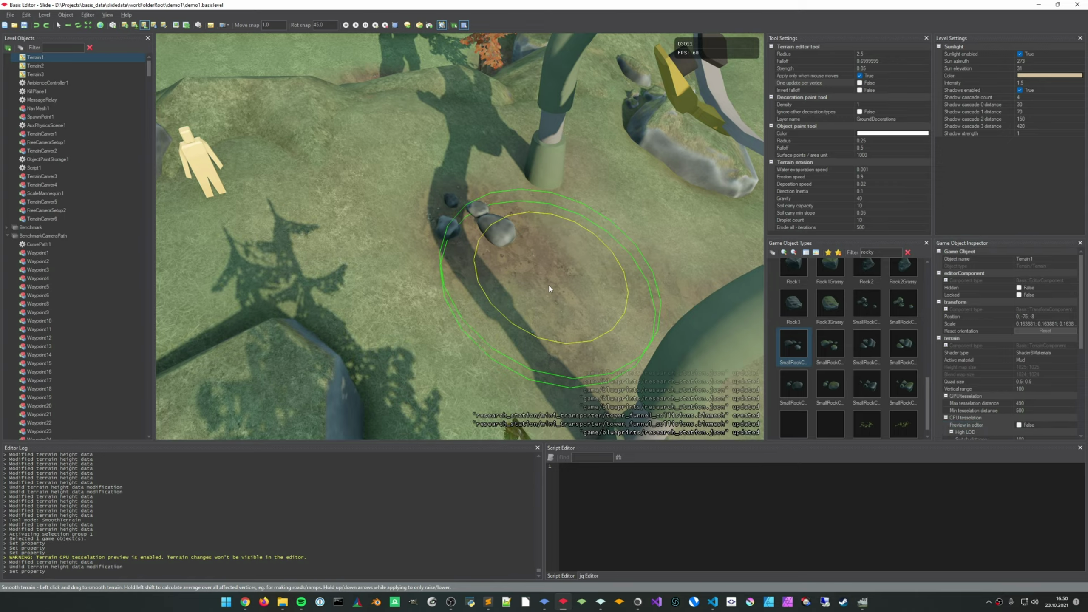
Lower the rock collection between the ring's legs slightly into the ground
key("q")
left_click(474, 208)
key("w")
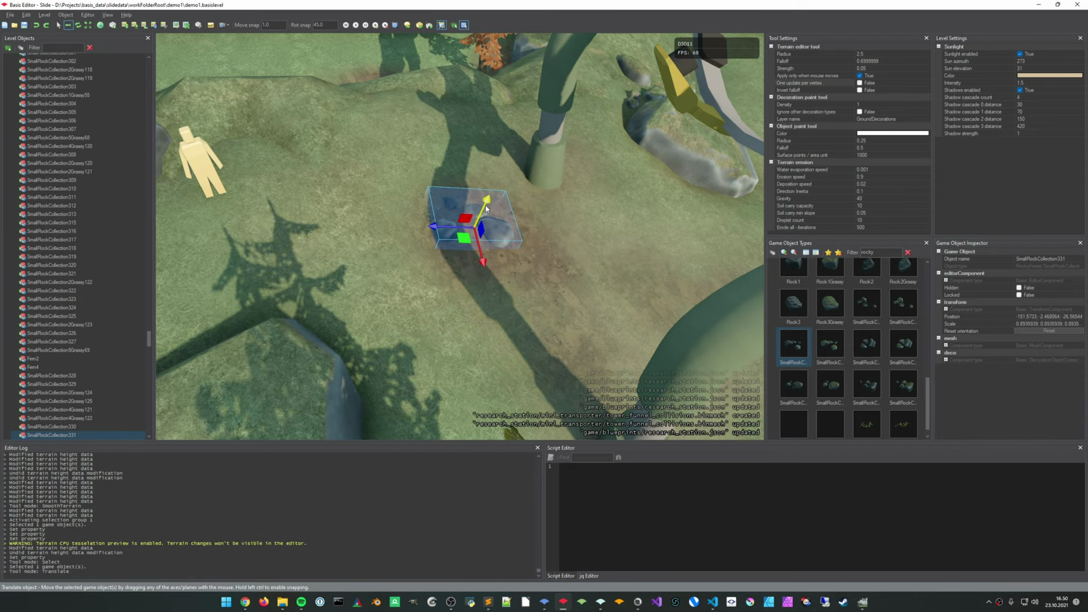
left_click_drag(485, 210, 483, 216)
Smooth and reshape the terrain height on the mound behind the ring's leg, around the buried boulder
mouse_move(476, 168)
right_mouse_down()
mouse_move(484, 189)
mouse_move(557, 193)
mouse_move(625, 176)
mouse_move(599, 226)
mouse_move(475, 277)
right_mouse_up()
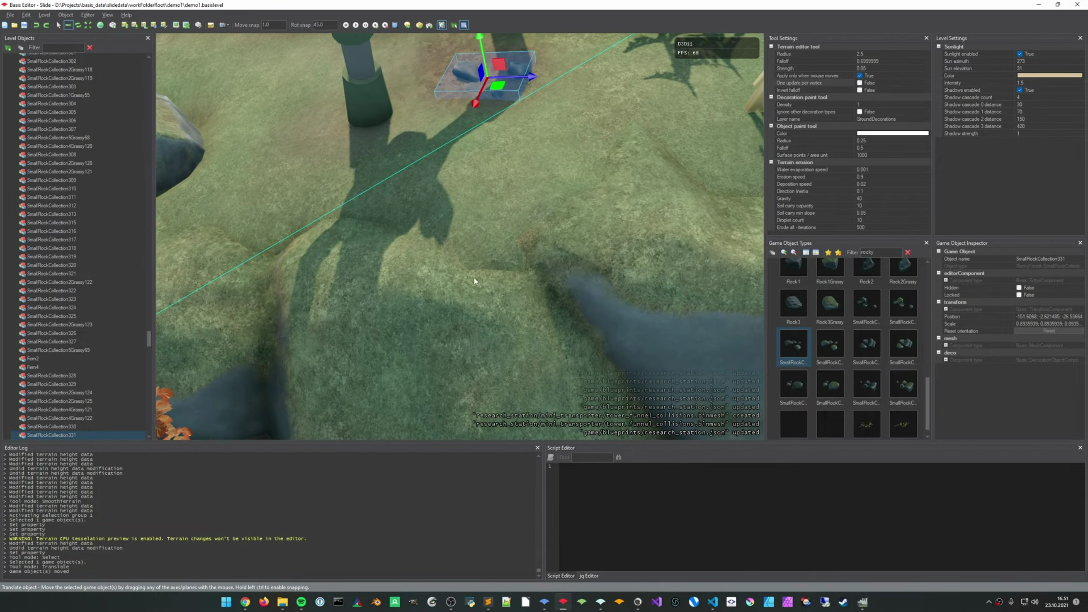
key("s")
left_click_drag(497, 272, 491, 265)
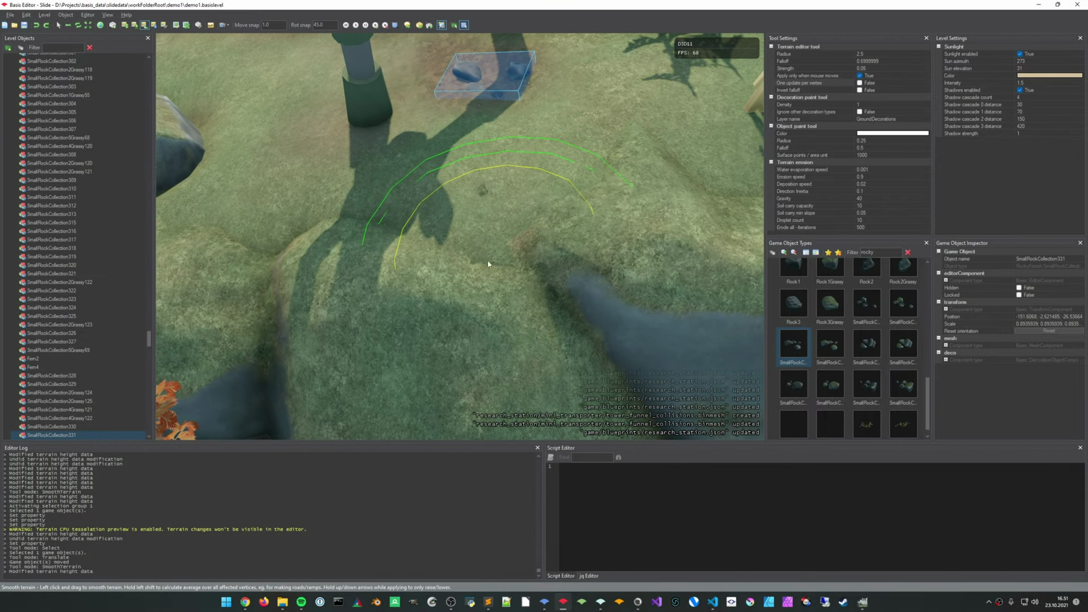
key("t")
left_click_drag(483, 227, 481, 203)
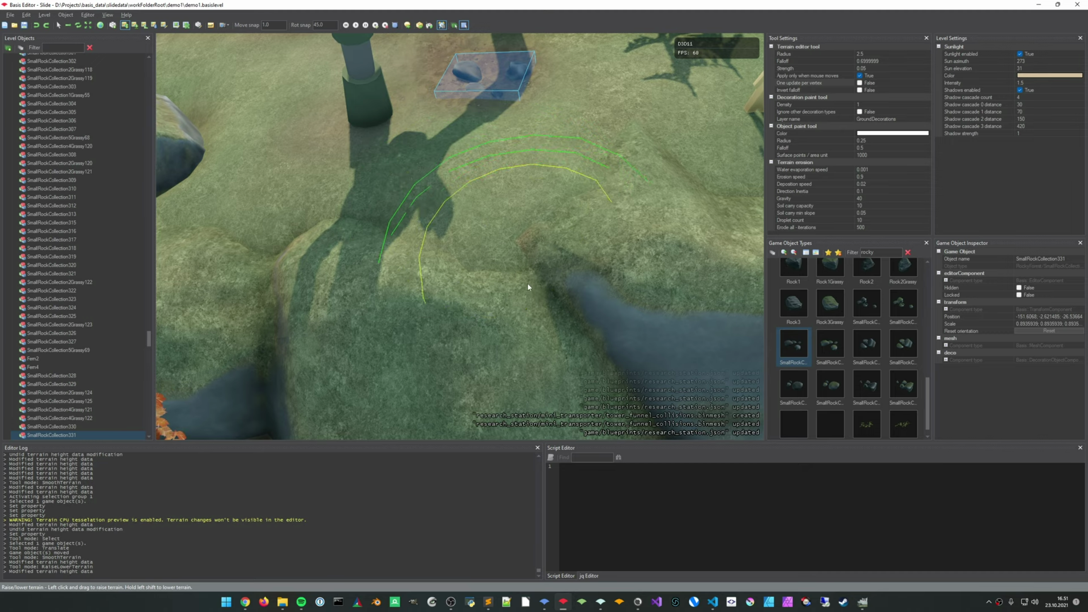
left_click_drag(526, 285, 568, 327)
mouse_move(601, 399)
left_mouse_down()
mouse_move(571, 352)
mouse_move(526, 364)
left_mouse_up()
key("s")
Check the mound in the CPU tessellation preview, smooth the ground at the buried boulder's edge and undo the last stroke
key("1")
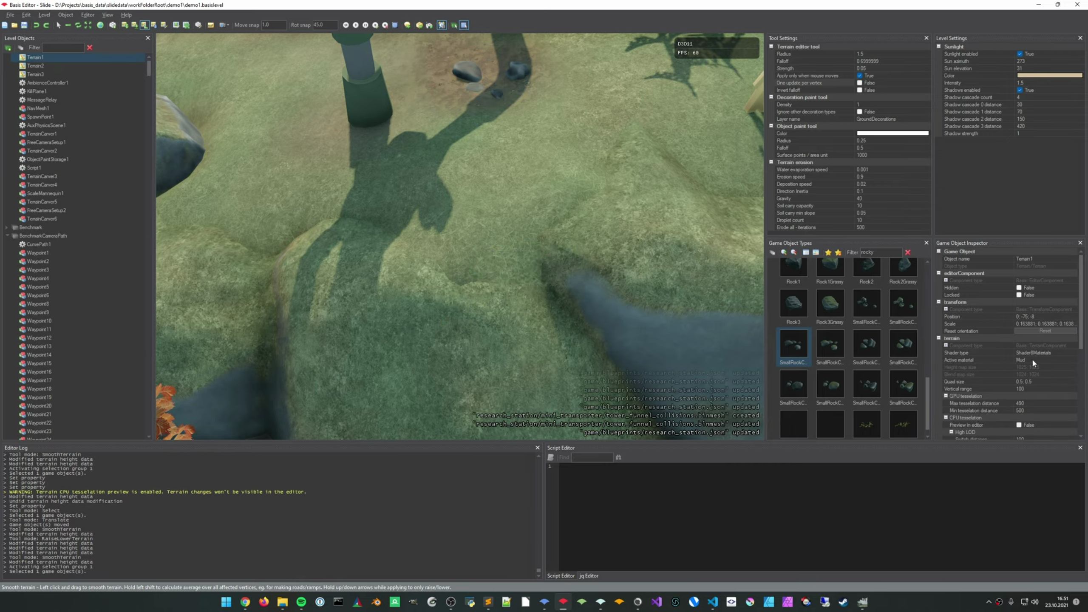
left_click(1019, 425)
left_click(1019, 425)
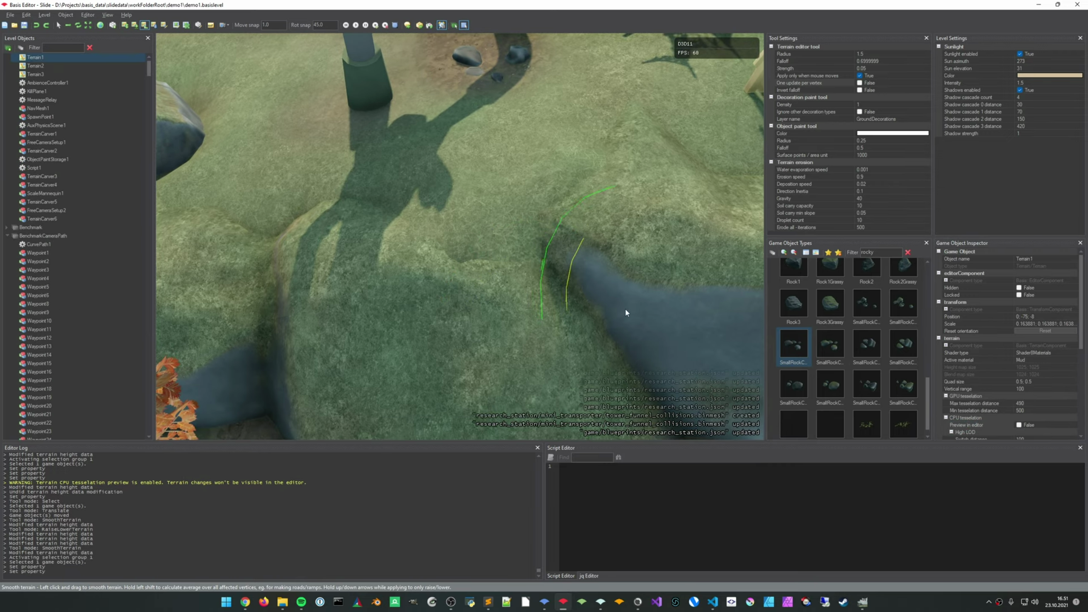
key("s")
left_click_drag(557, 327, 525, 336)
left_click_drag(531, 336, 546, 336)
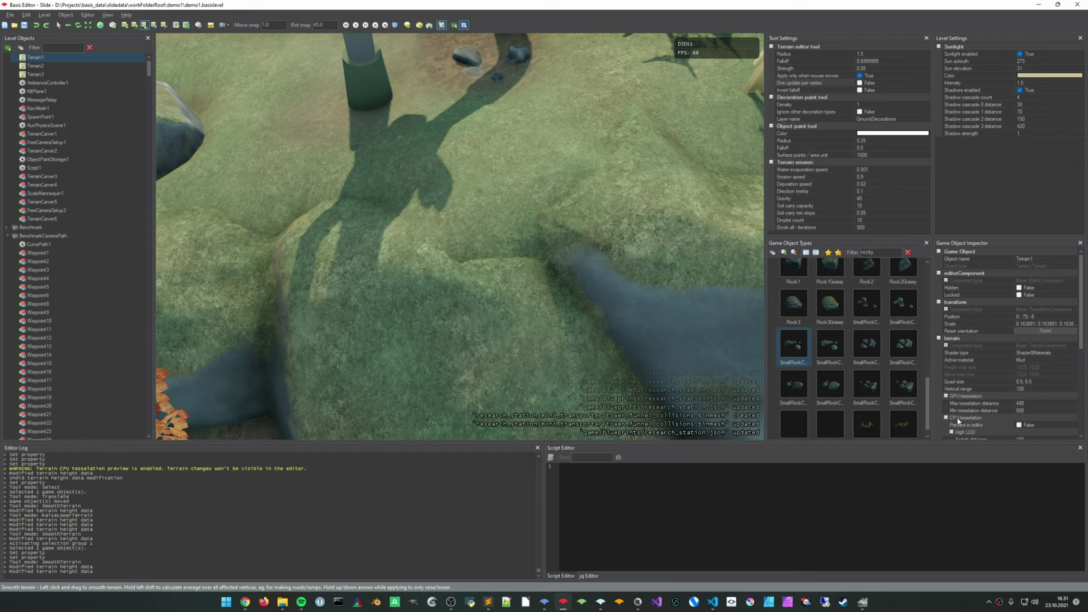
key("ctrl+z")
Smooth the ground beside the buried boulder while comparing with the CPU tessellation preview, leaving the preview enabled
key("1")
left_click(1019, 424)
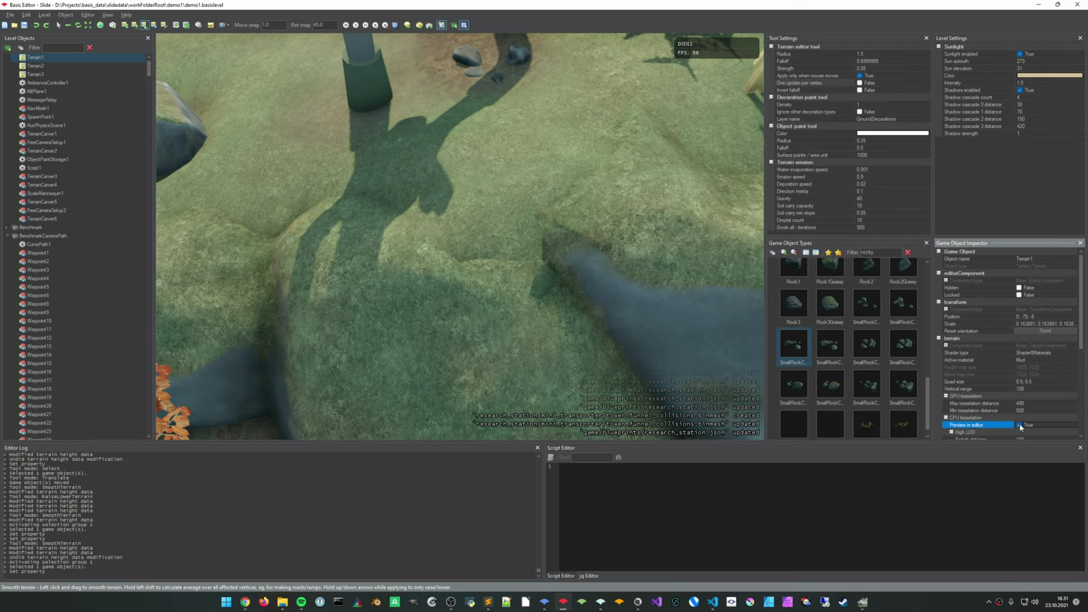
left_click(1019, 425)
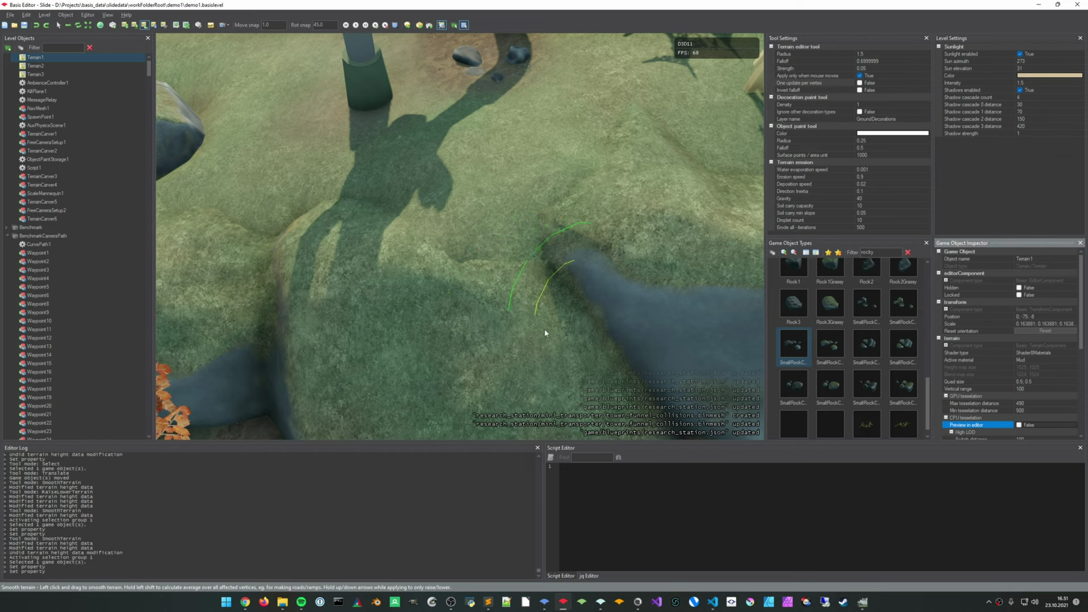
left_click(570, 370)
left_click(1019, 425)
left_click(1019, 425)
left_click(579, 357)
left_click(579, 357)
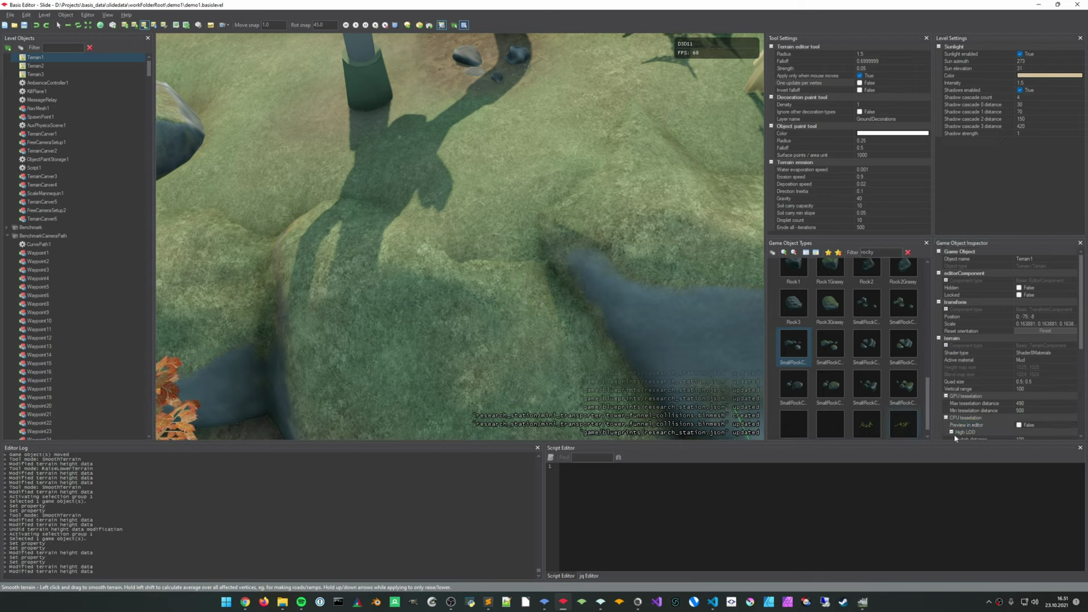
left_click(1019, 425)
Examine the terrain, road edges and boulder groups around the ring structure from several viewpoints
key("s")
right_click_drag(711, 364, 683, 245)
key("a")
key("s")
key("s")
key("a")
key("s")
key("s")
key("w")
right_click_drag(572, 327, 567, 333)
mouse_move(563, 336)
middle_mouse_down()
mouse_move(575, 307)
mouse_move(597, 339)
middle_mouse_up()
key("d")
mouse_move(597, 339)
right_mouse_down()
mouse_move(589, 348)
mouse_move(571, 340)
mouse_move(587, 339)
mouse_move(581, 330)
mouse_move(593, 339)
mouse_move(578, 340)
mouse_move(586, 328)
mouse_move(583, 350)
mouse_move(584, 339)
mouse_move(556, 342)
mouse_move(578, 364)
mouse_move(578, 354)
right_mouse_up()
key("w")
key("s")
key("d")
key("w")
key("a")
key("d")
key("d")
key("w")
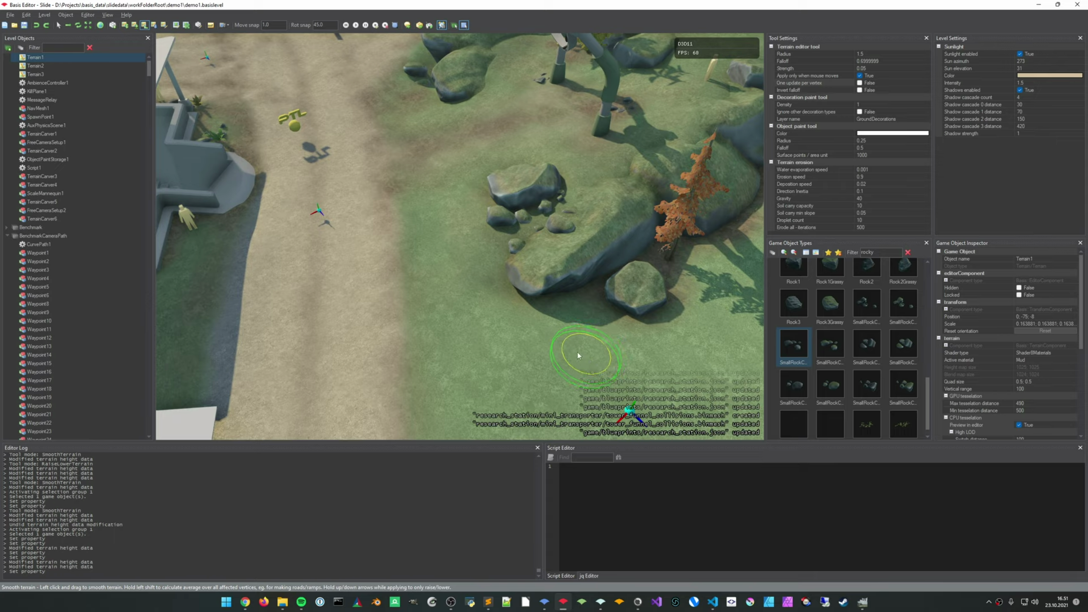
key("s")
right_click_drag(541, 287, 566, 278)
mouse_move(383, 266)
right_mouse_down()
mouse_move(384, 253)
mouse_move(430, 229)
right_mouse_up()
key("s")
scroll(419, 256, "up", 1)
right_click_drag(498, 237, 365, 213)
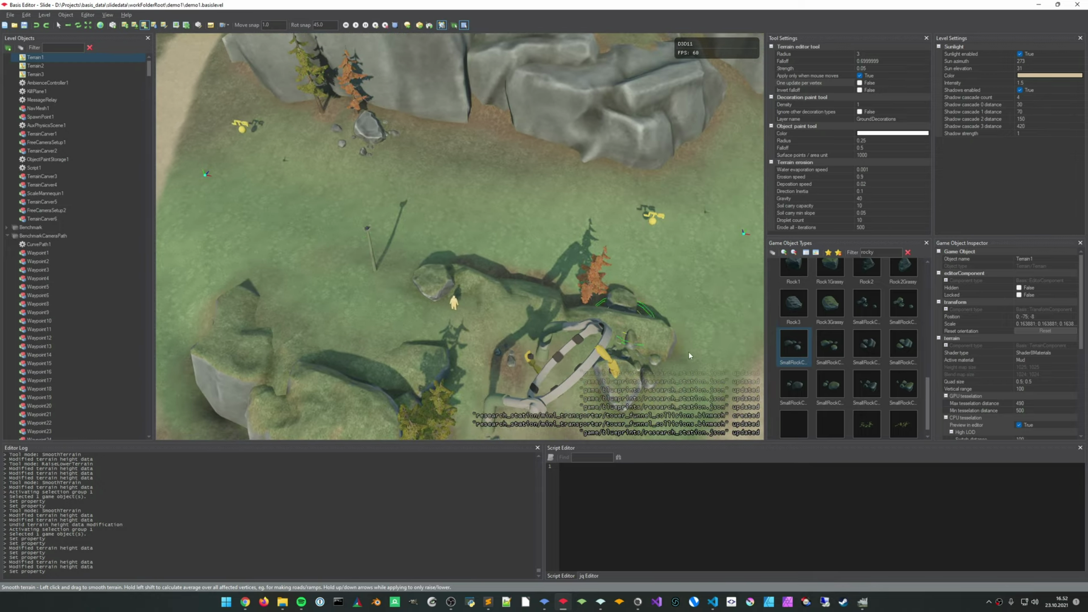
Move the power pylon onto the mound beside the ring's leg and rotate it
key("a")
right_click_drag(385, 305, 364, 295)
key("q")
left_click(406, 272)
key("w")
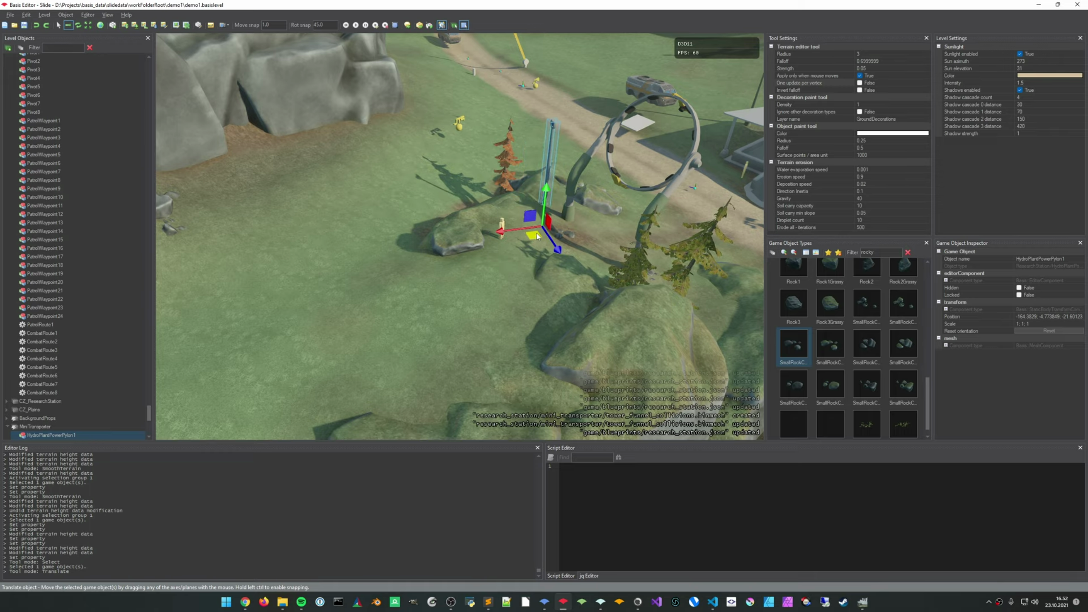
left_click_drag(538, 237, 540, 239)
right_click_drag(540, 239, 521, 229)
key("d")
right_click_drag(518, 195, 518, 195)
key("w")
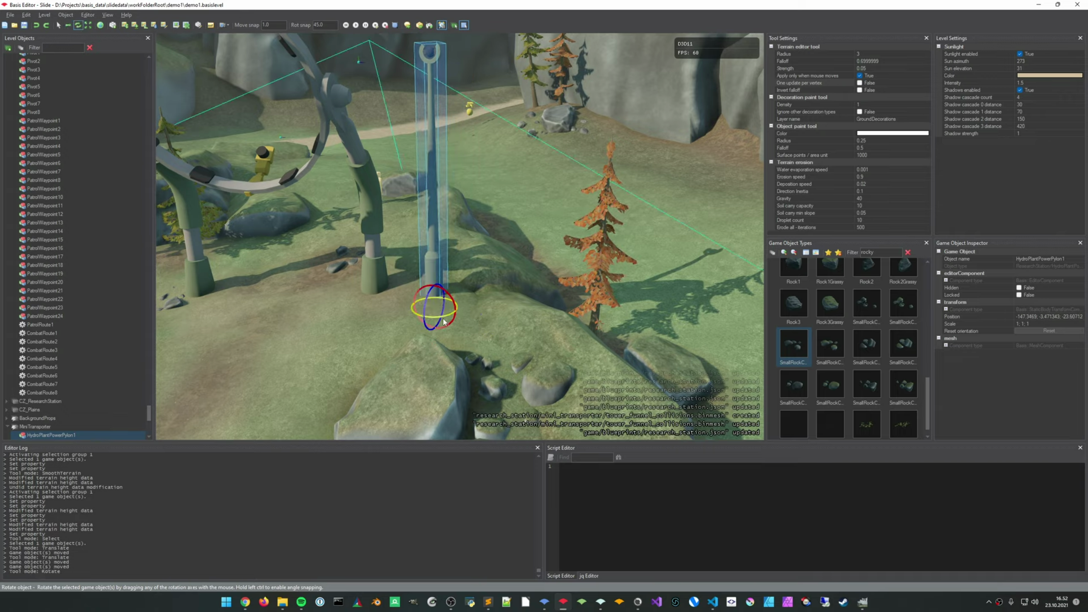
left_click(473, 334)
Place a grassy small rock collection at about 2.1 scale on the mound beside the power pylon
right_click_drag(474, 334, 478, 338)
middle_click_drag(478, 338, 471, 225)
scroll(471, 225, "up", 5)
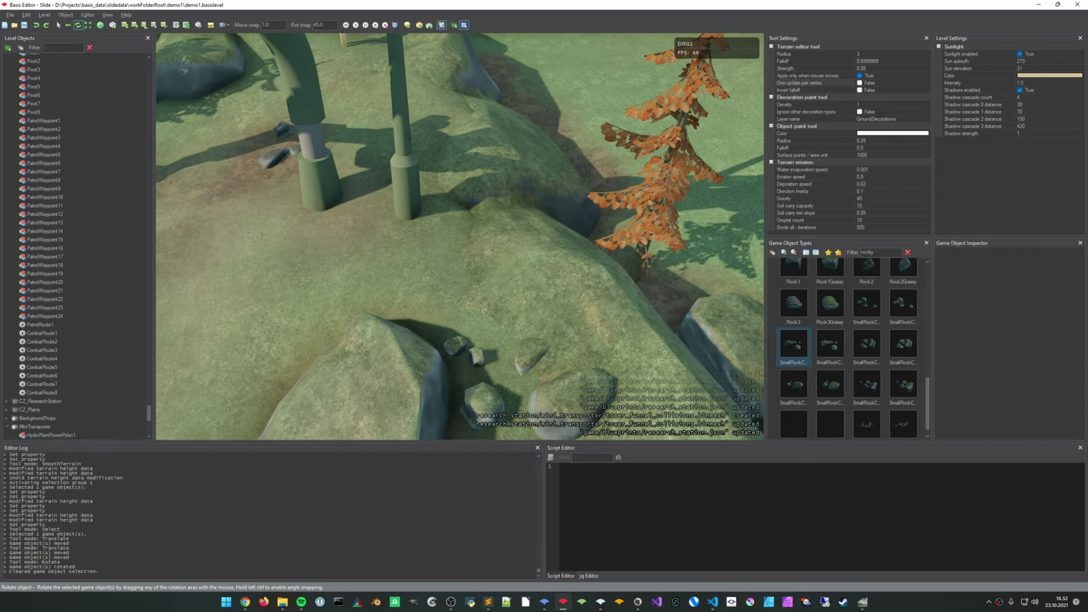
scroll(492, 151, "down", 5)
middle_click_drag(525, 200, 518, 273)
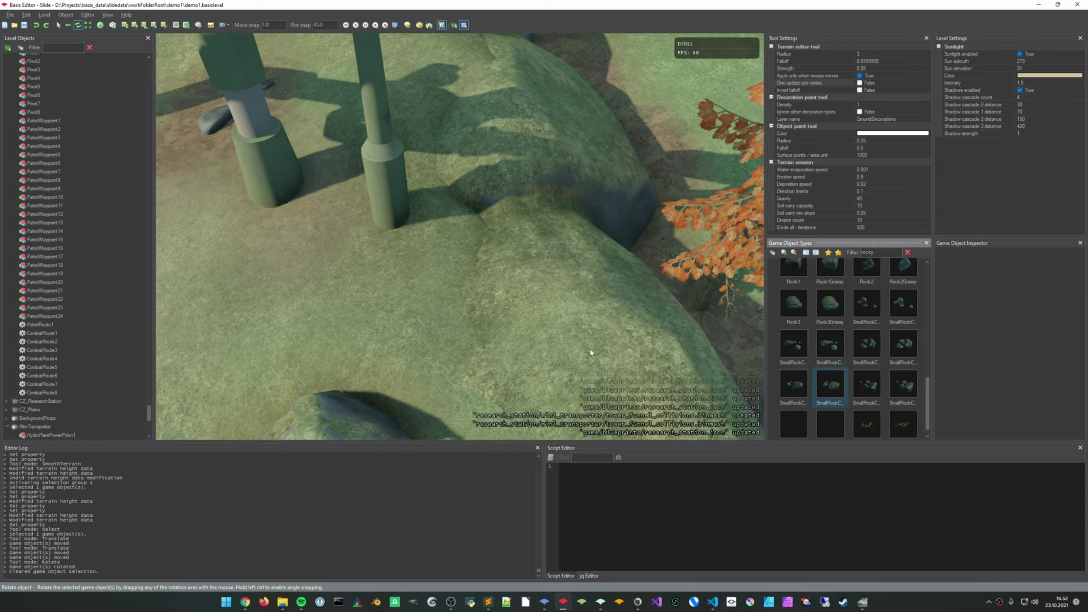
left_click_drag(467, 214, 509, 284)
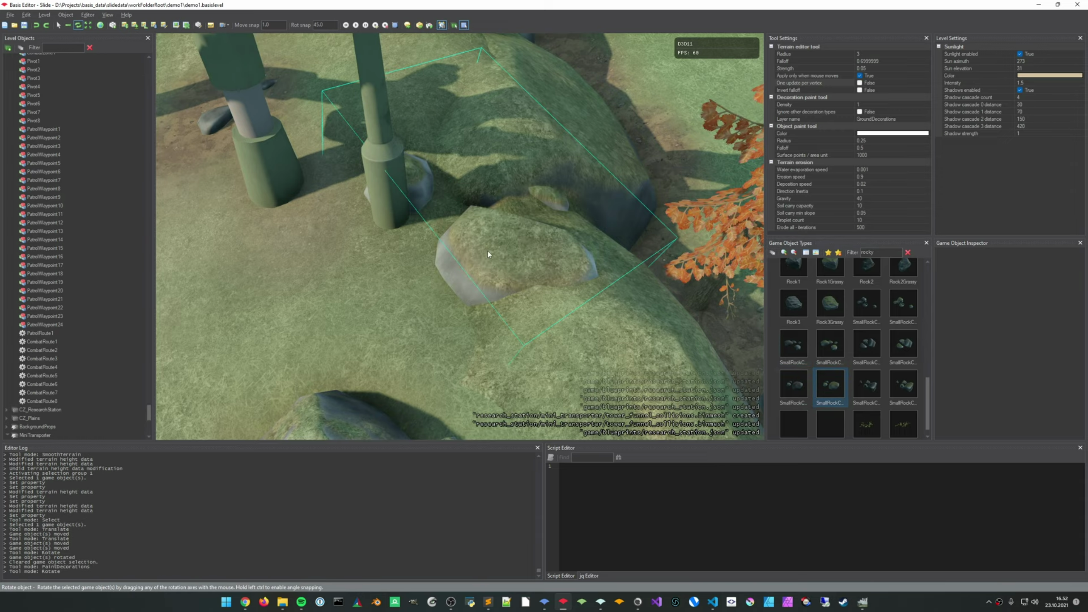
Move the grassy rock collection toward the pylon's base in world space, rescale it and adjust its position
left_click(491, 266)
key("t")
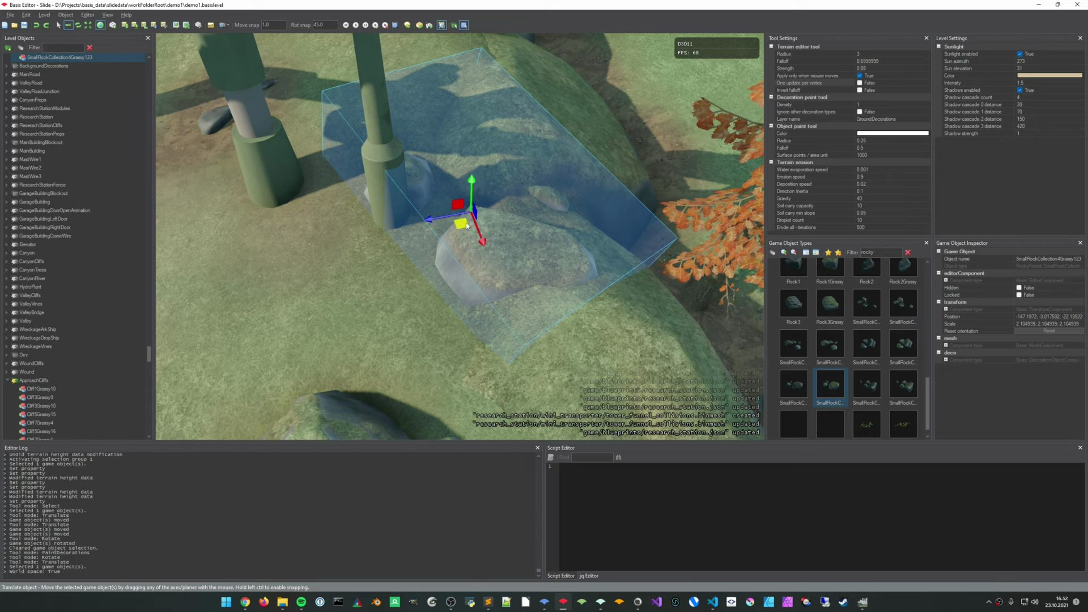
left_click_drag(458, 224, 450, 194)
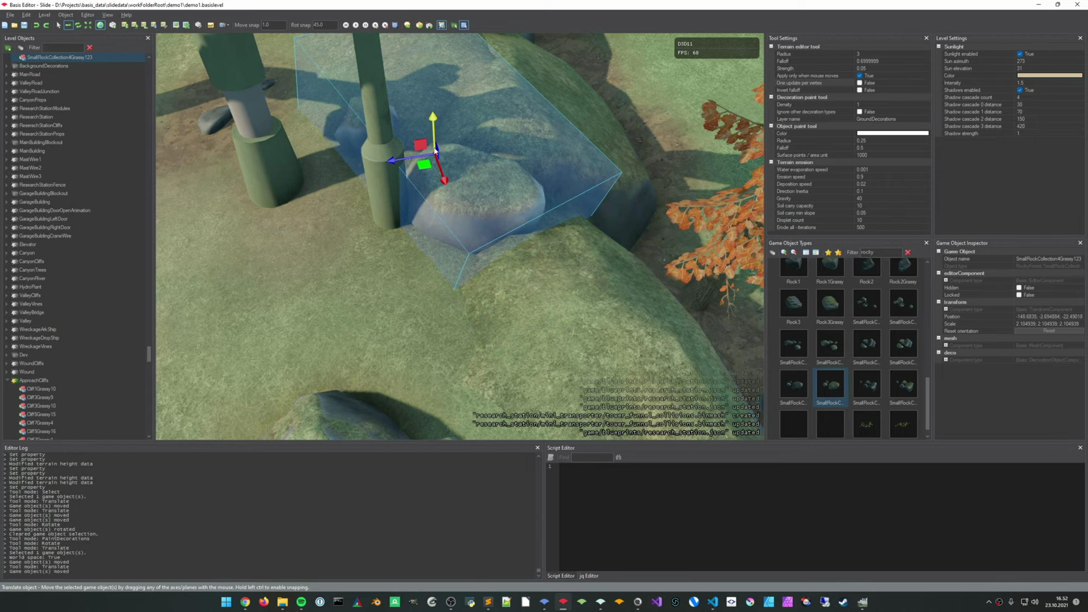
left_click(455, 182)
left_click(456, 182)
left_click_drag(455, 183, 437, 173)
key("Escape")
Examine how the pylon and the new grassy rocks fit beside the ring structure
key("s")
right_click_drag(433, 306, 428, 266)
key("d")
key("w")
key("a")
key("w")
key("s")
key("w")
key("w")
Shift the power pylon on the mound slightly along the ground beside the ring's leg
right_click_drag(333, 262, 319, 258)
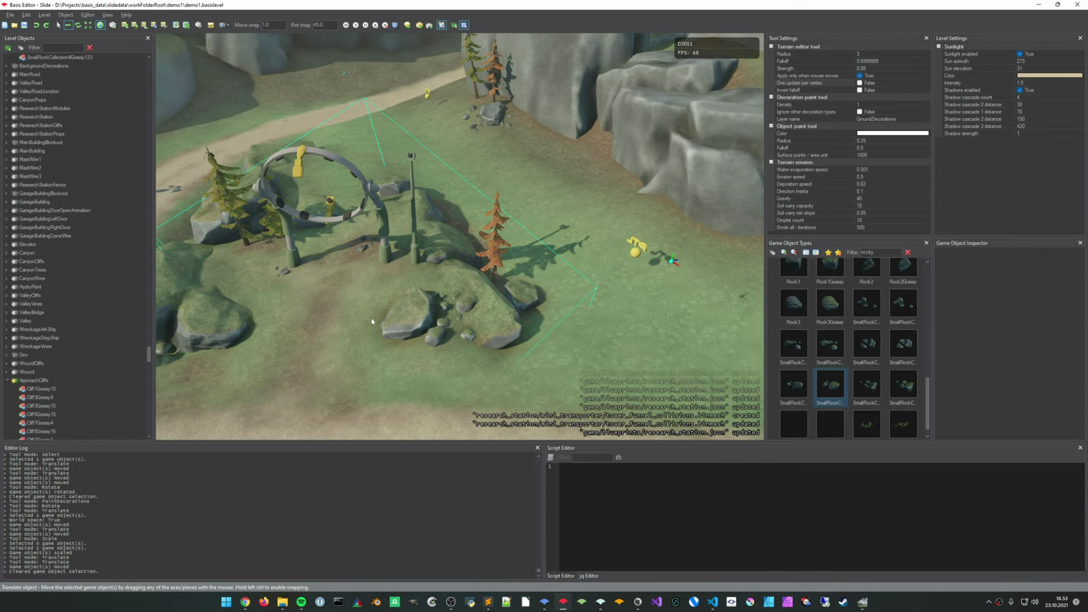
right_click_drag(371, 321, 415, 279)
left_click(417, 248)
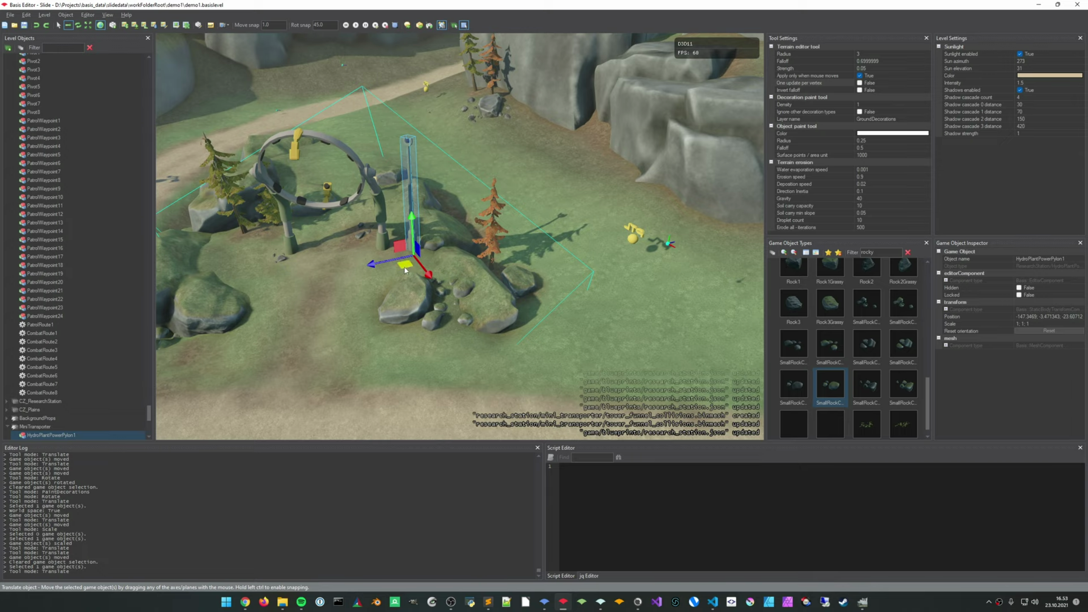
right_click_drag(583, 311, 581, 288)
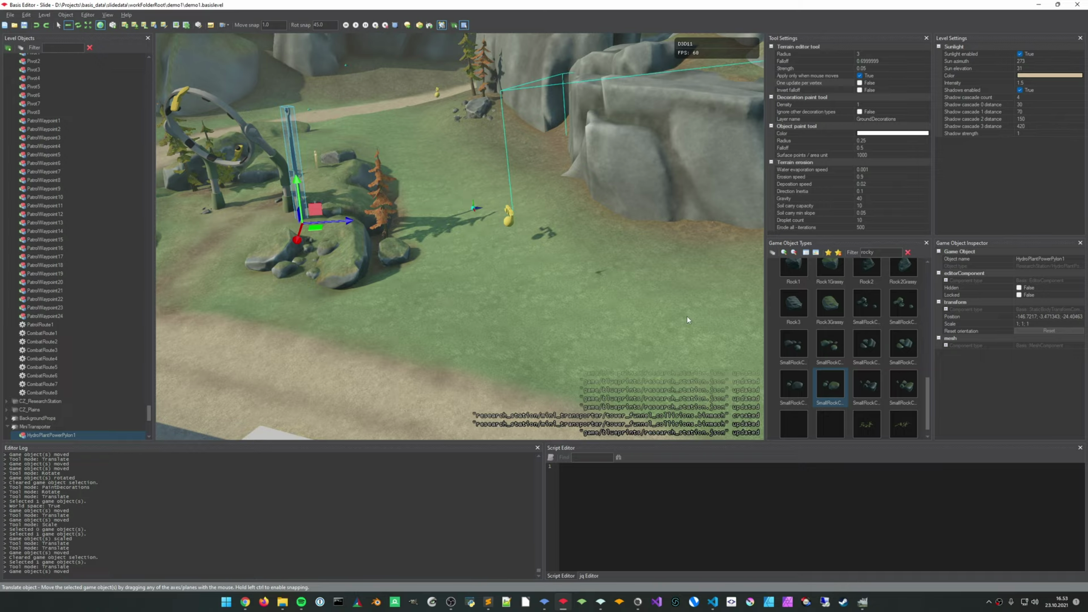
right_click_drag(399, 117, 373, 112)
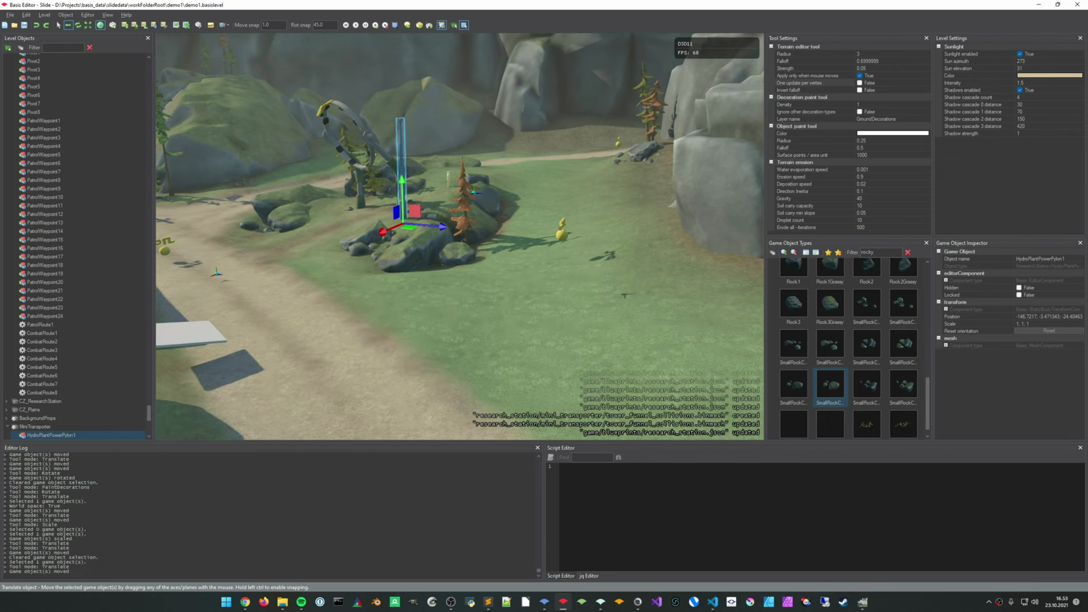
Reselect the power pylon next to the ring structure and rotate it about its base
right_click_drag(509, 285, 573, 227)
key("Escape")
left_click(490, 206)
key("e")
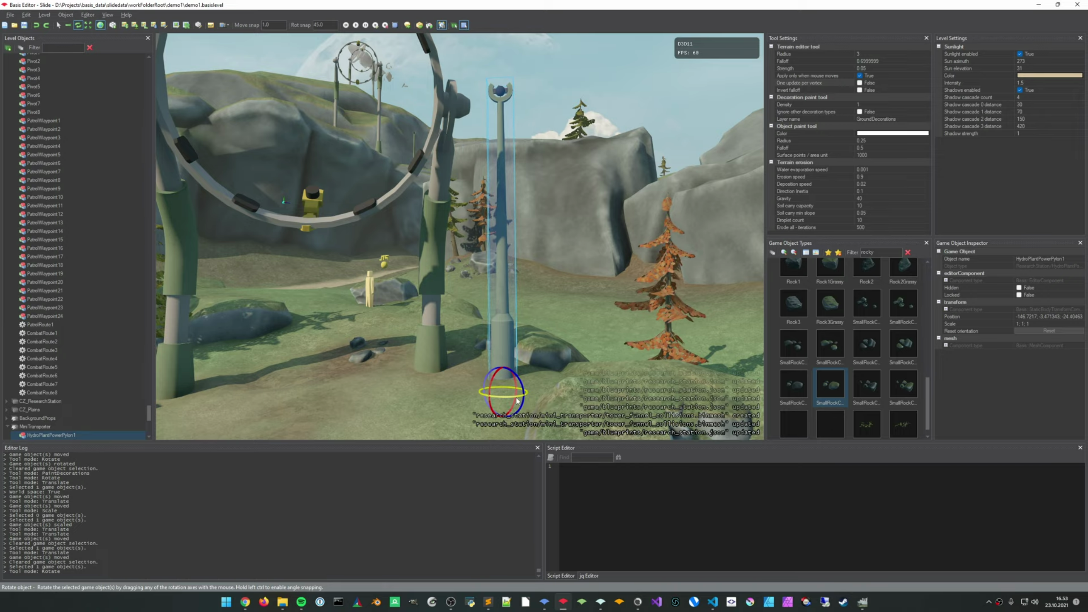
right_click_drag(513, 240, 599, 339)
right_click_drag(539, 274, 602, 167)
right_click_drag(531, 300, 552, 252)
middle_click_drag(553, 252, 550, 247)
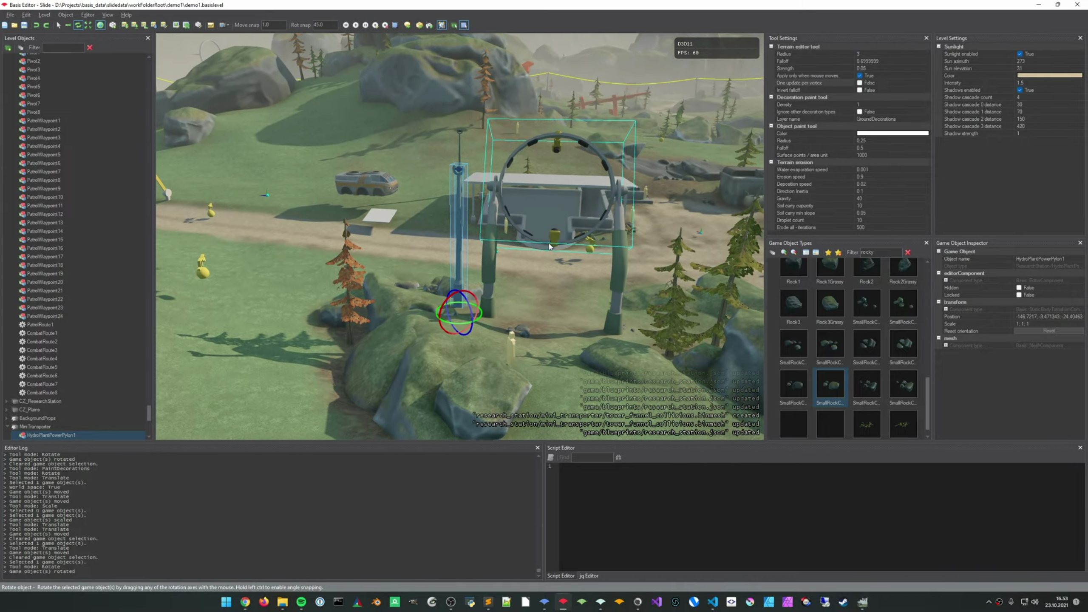
Examine the rotated pylon's orientation toward the building across the road and its fit beside the ring
right_click_drag(461, 261, 454, 186)
key("w")
key("w")
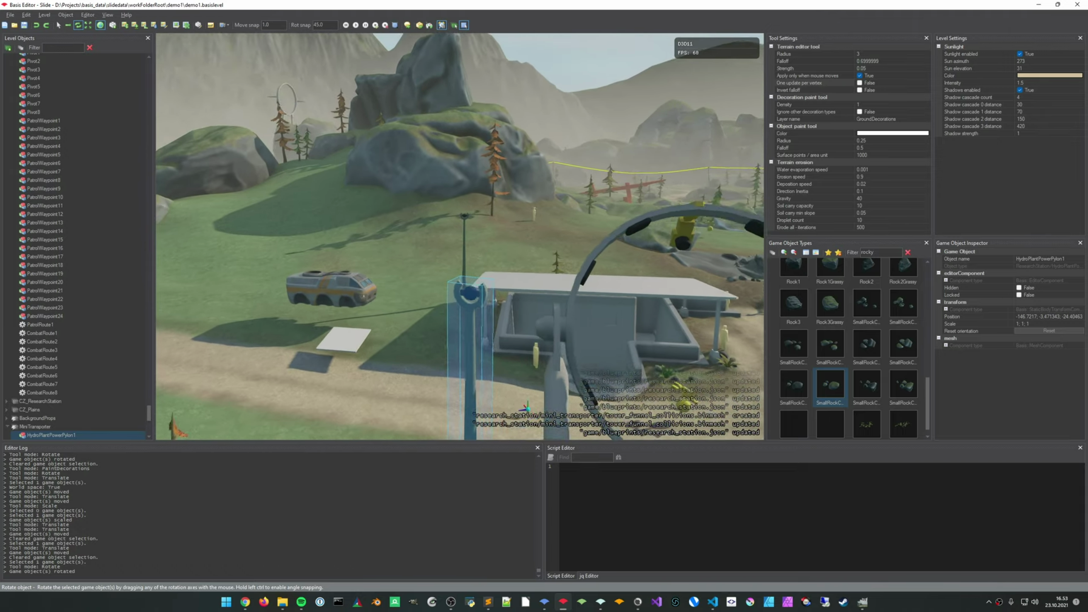
key("w")
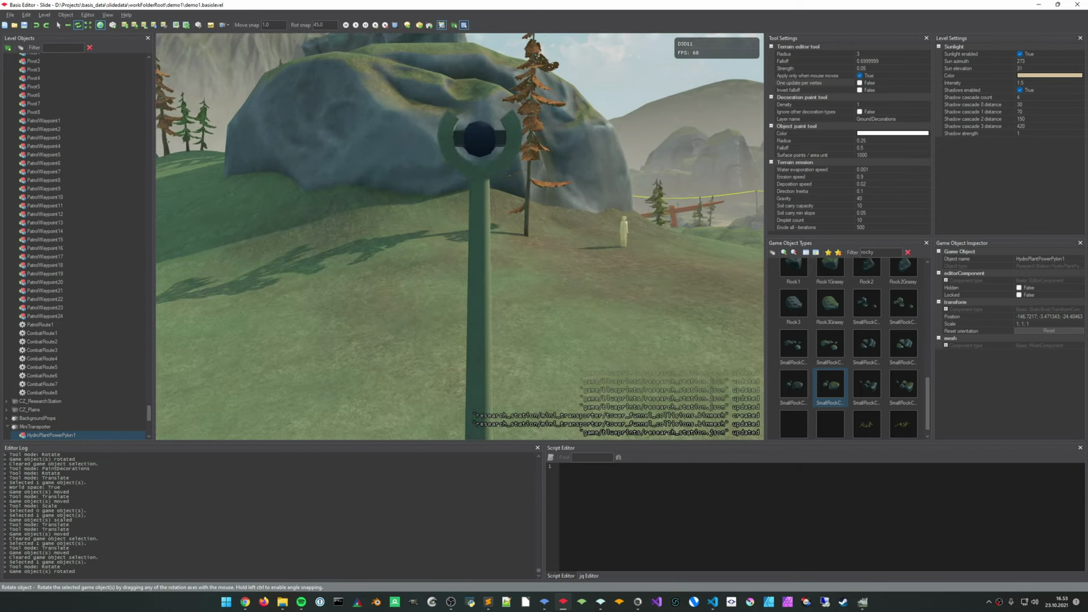
right_click_drag(461, 202, 556, 300)
right_click_drag(461, 257, 536, 167)
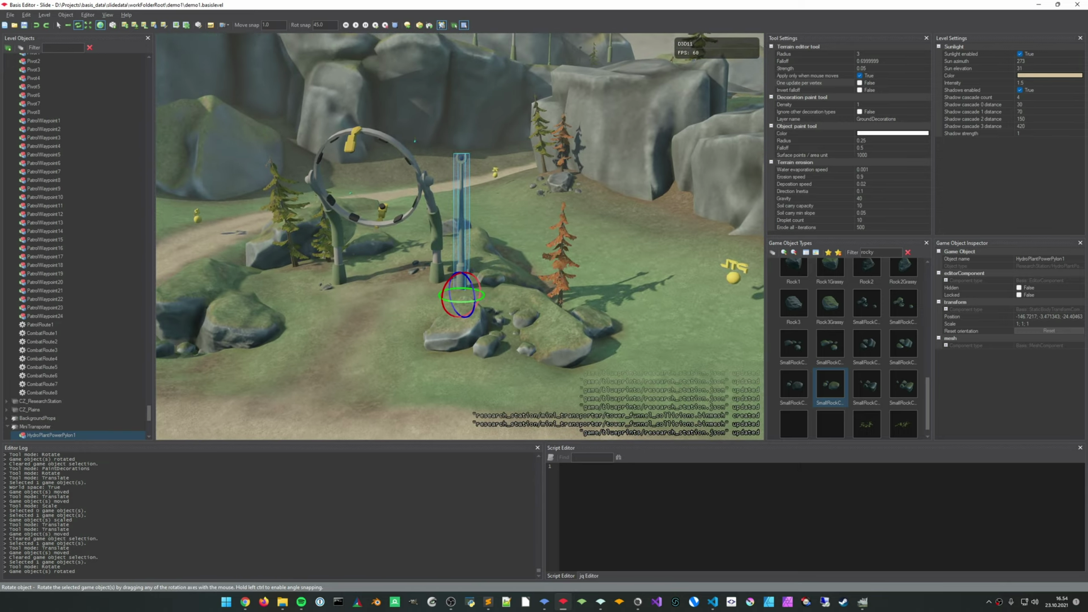
right_click_drag(410, 162, 412, 100)
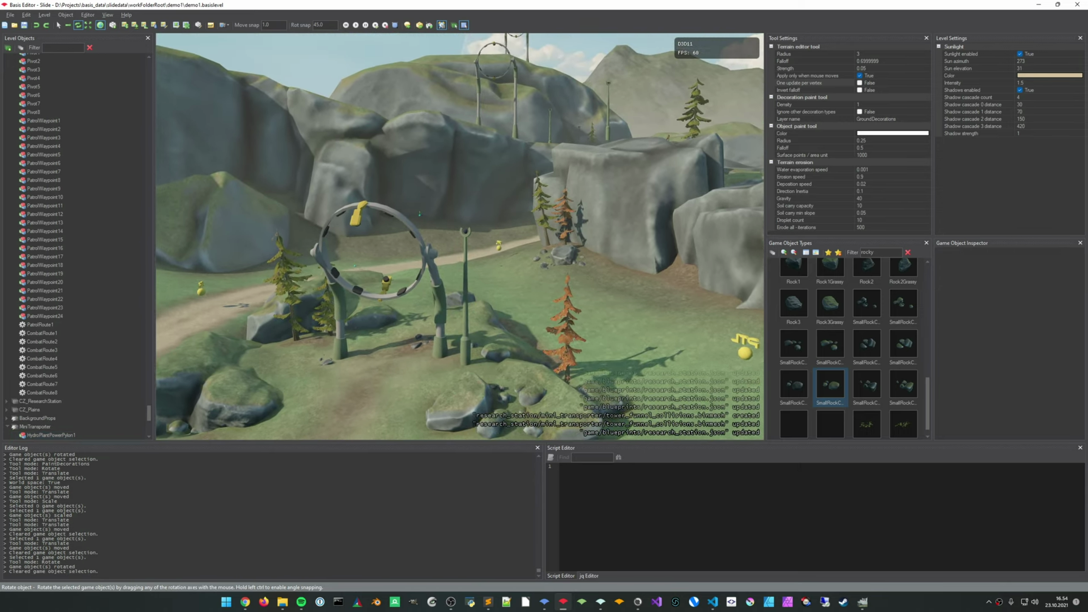
key("w")
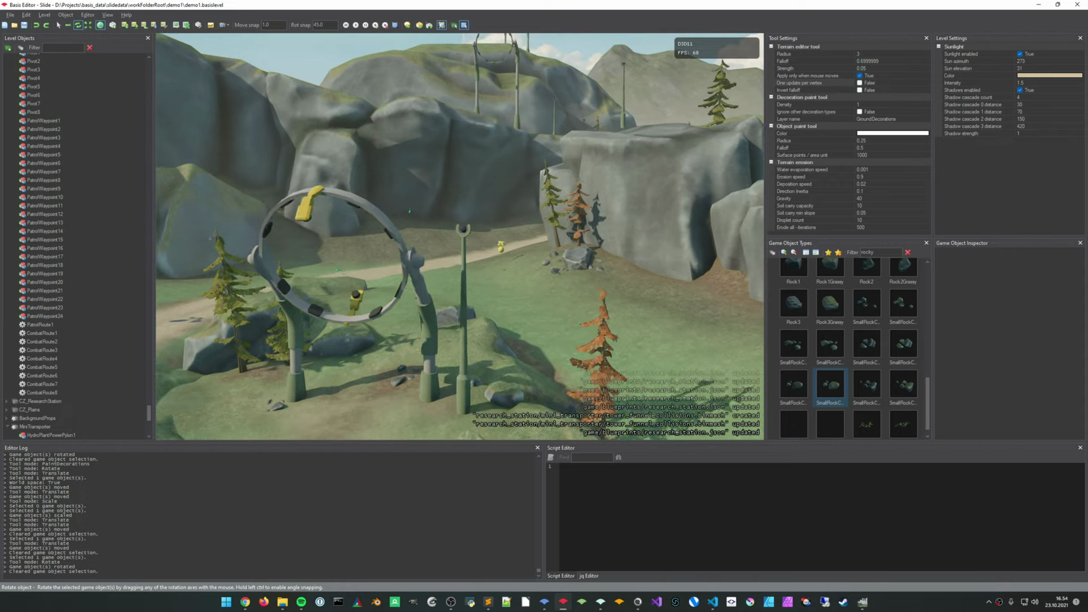
key("s")
key("s")
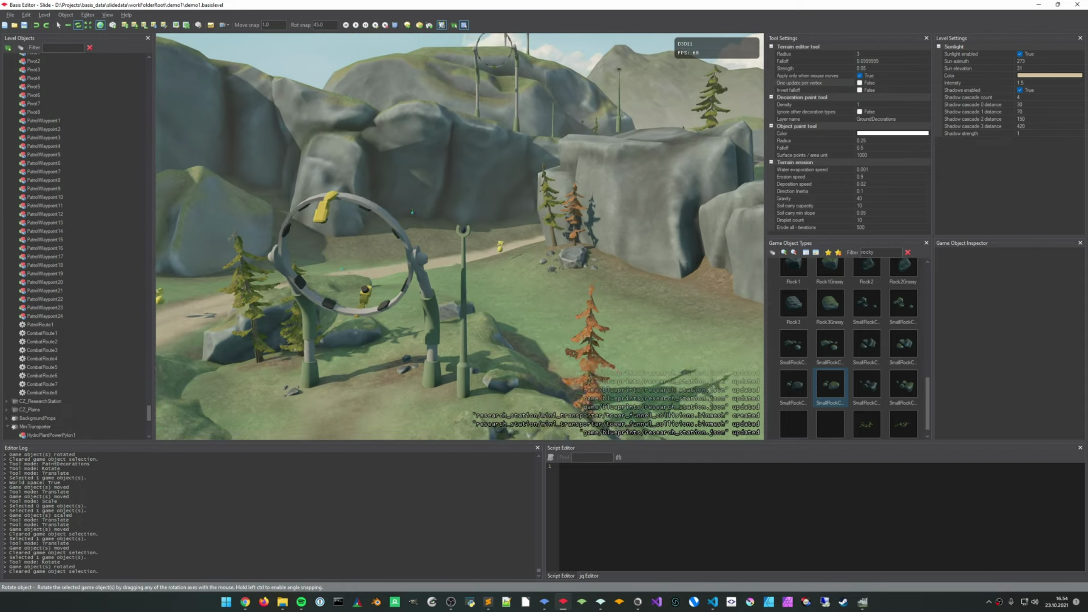
Examine the area between the ring structure and the second power pylon behind the flat-roofed building
right_click_drag(459, 188, 685, 274)
key("w")
key("w")
right_click_drag(459, 237, 569, 296)
key("s")
mouse_move(454, 121)
right_mouse_down()
mouse_move(445, 108)
mouse_move(447, 142)
mouse_move(435, 122)
right_mouse_up()
key("w")
key("w")
right_click_drag(460, 237, 460, 160)
key("s")
key("w")
key("w")
key("a")
key("w")
key("q")
key("e")
key("d")
right_click_drag(409, 84, 449, 213)
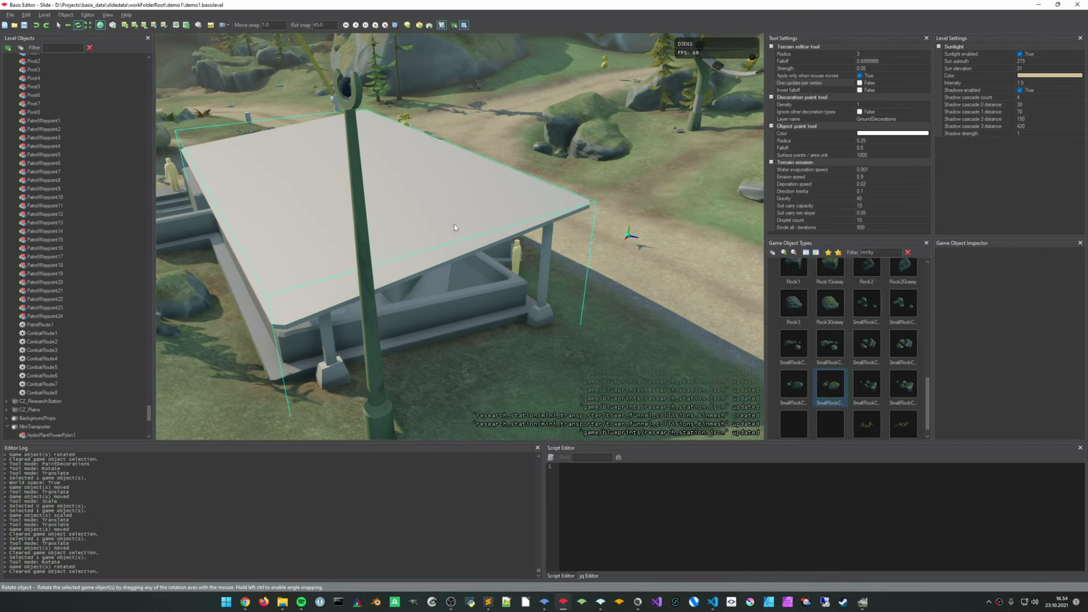
Move the second power pylon along the ground to the roadside corner of the flat-roofed building
left_click(457, 185)
left_click(382, 353)
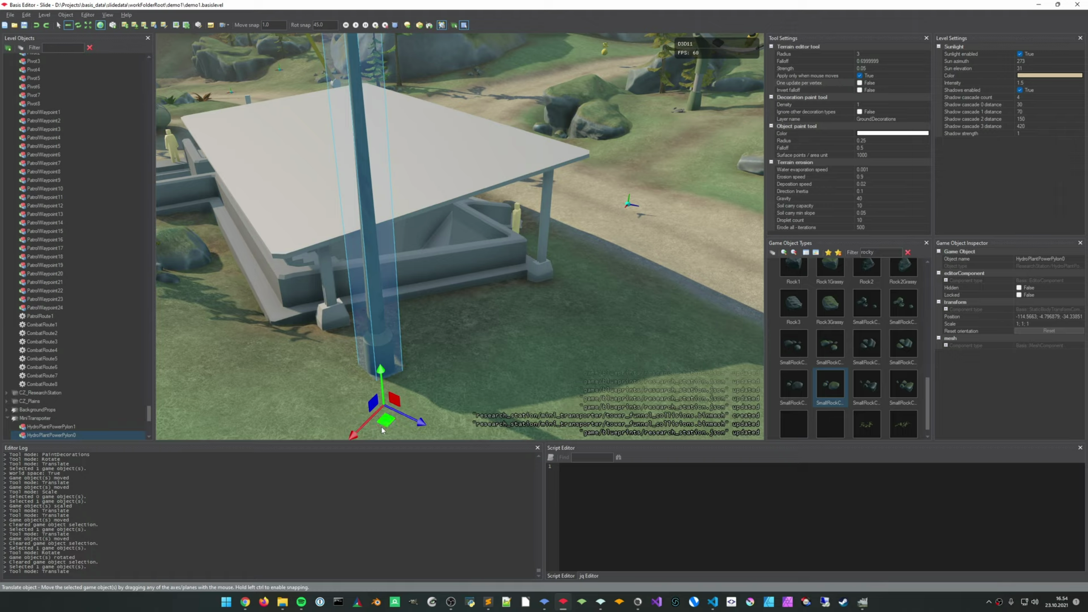
left_click_drag(574, 320, 575, 320)
key("Escape")
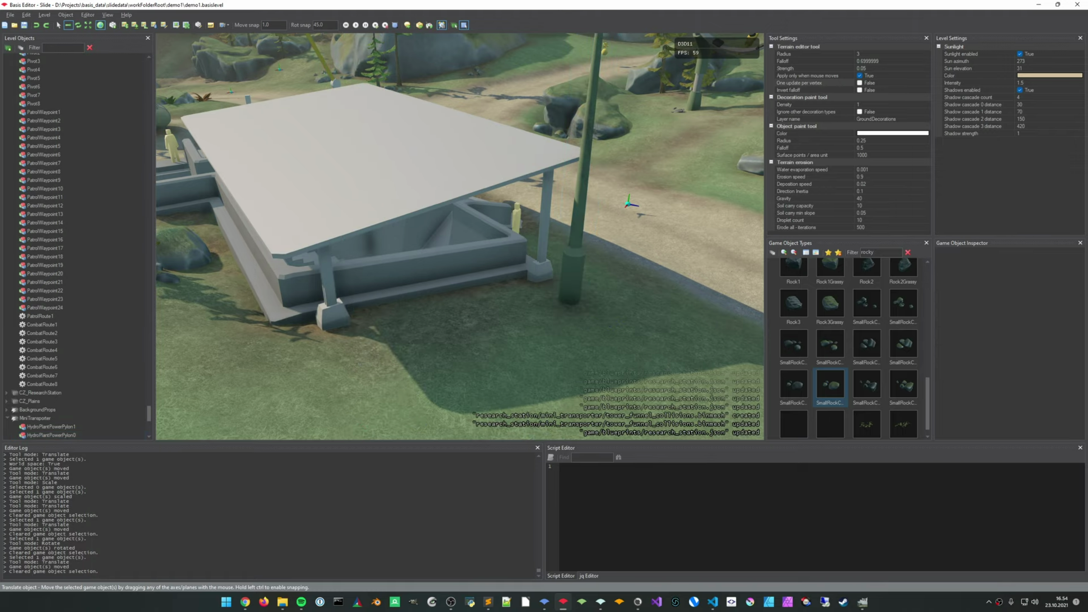
Nudge the second power pylon slightly away from the building's corner post
right_click_drag(576, 320, 585, 295)
key("s")
key("w")
key("s")
right_click_drag(467, 300, 387, 286)
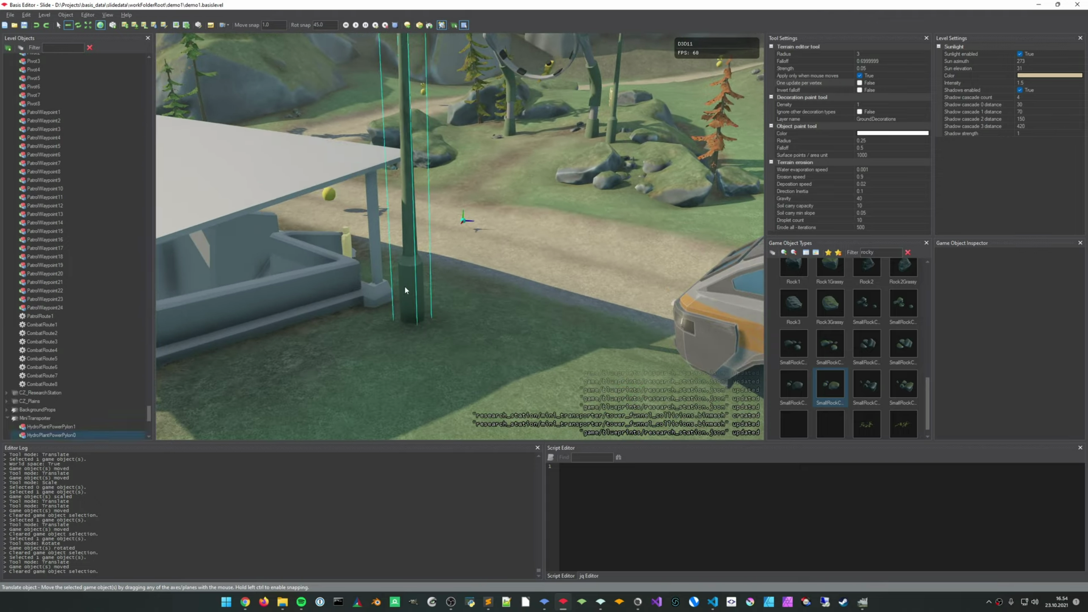
left_click(404, 285)
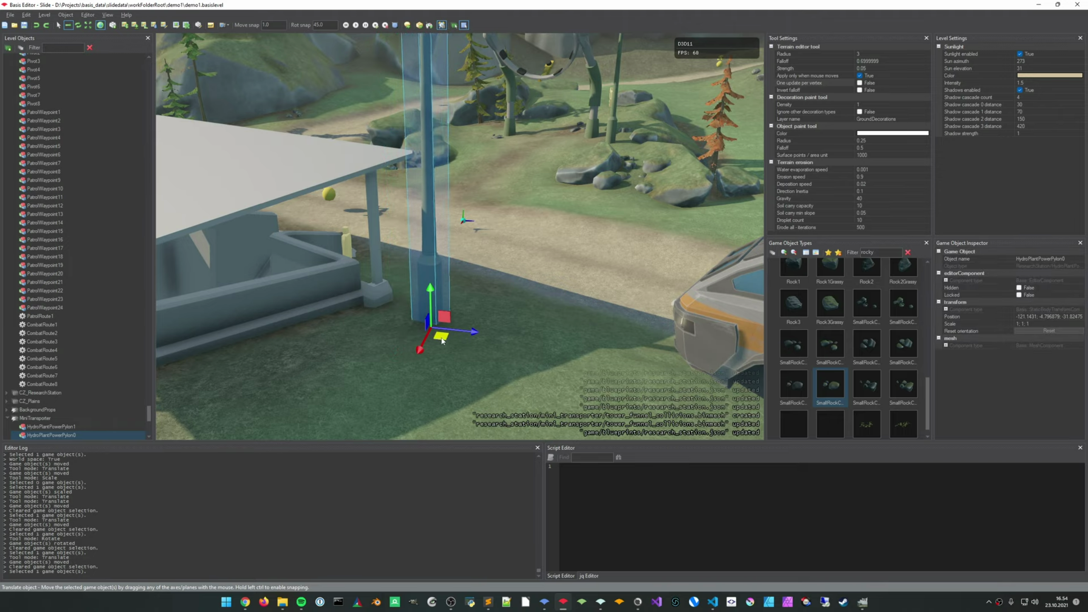
left_click_drag(438, 336, 439, 338)
left_click(516, 338)
Fine-tune the second pylon's ground position from the vehicle side of the building
key("d")
right_click_drag(516, 338, 290, 349)
key("w")
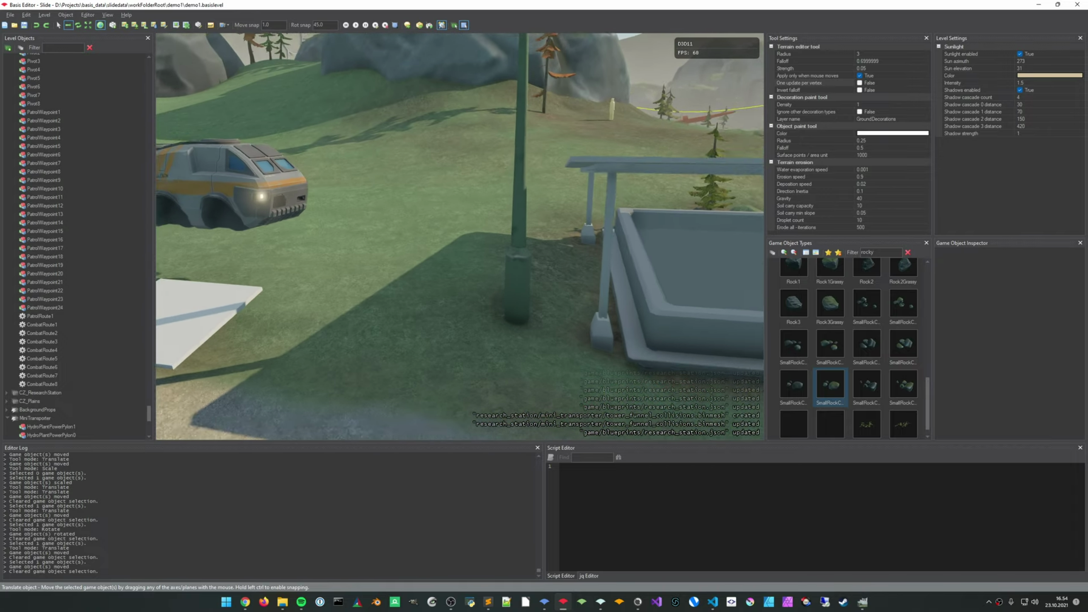
left_click(526, 299)
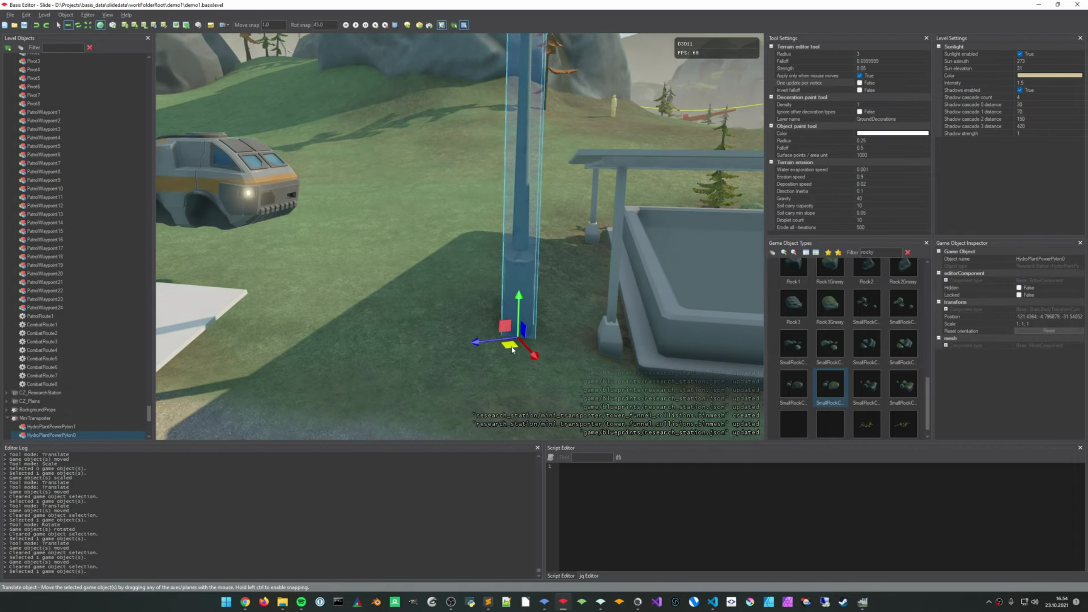
left_click_drag(513, 344, 512, 345)
key("a")
mouse_move(428, 340)
right_mouse_down()
mouse_move(496, 343)
mouse_move(441, 337)
mouse_move(456, 343)
mouse_move(452, 364)
mouse_move(428, 340)
right_mouse_up()
left_click(428, 340)
Start painting terrain material at the second pylon's base and turn off the CPU tessellation preview for Terrain1
key("s")
key("a")
key("w")
middle_click_drag(446, 176, 445, 200)
mouse_move(445, 200)
right_mouse_down()
mouse_move(450, 171)
mouse_move(428, 162)
mouse_move(481, 256)
mouse_move(451, 220)
right_mouse_up()
left_click(450, 220)
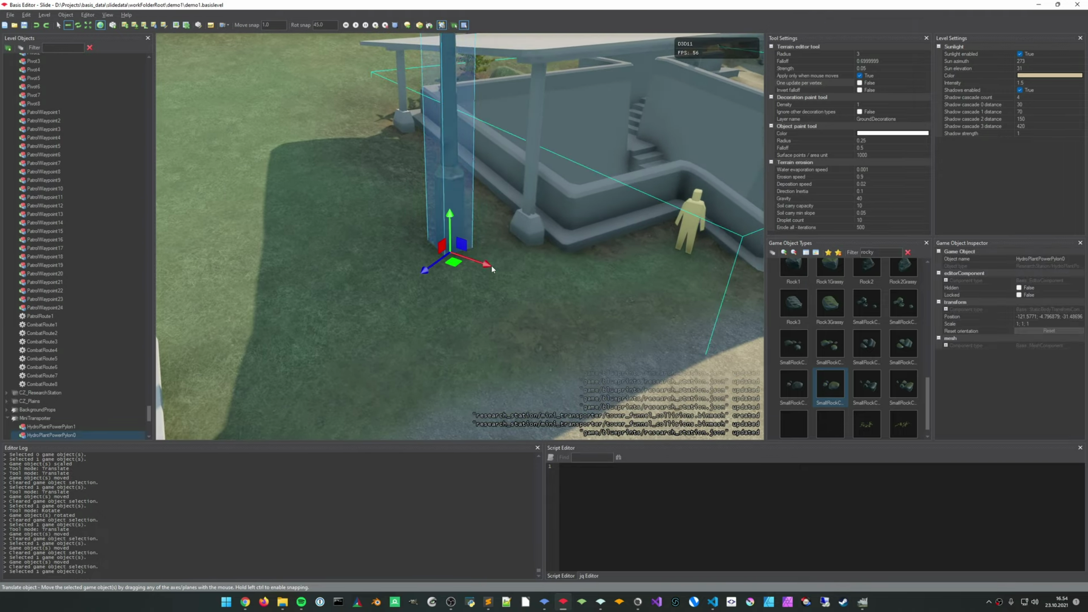
key("9")
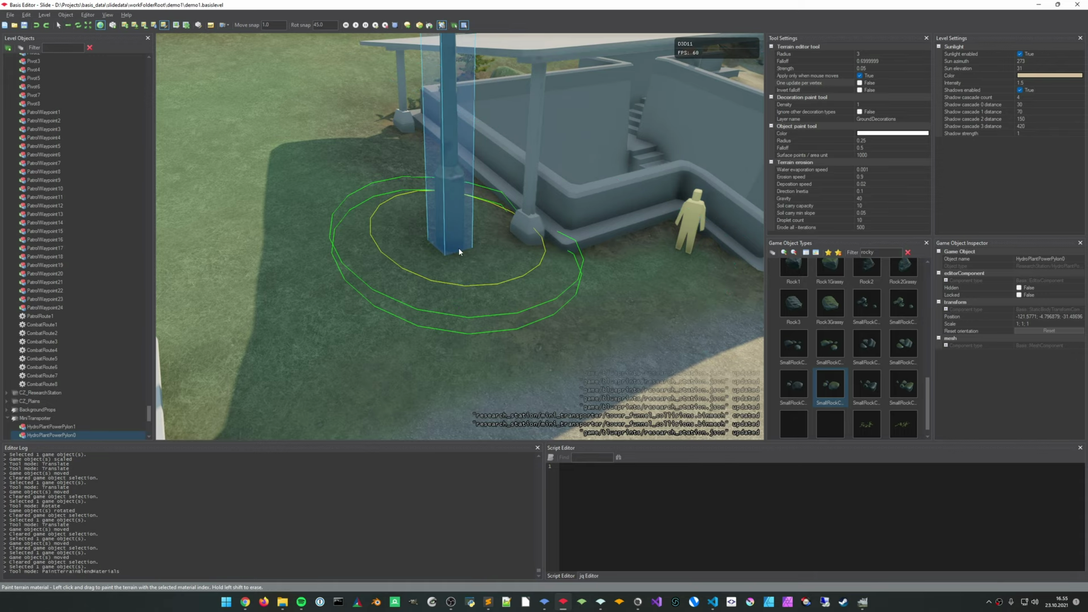
left_click_drag(433, 250, 452, 247)
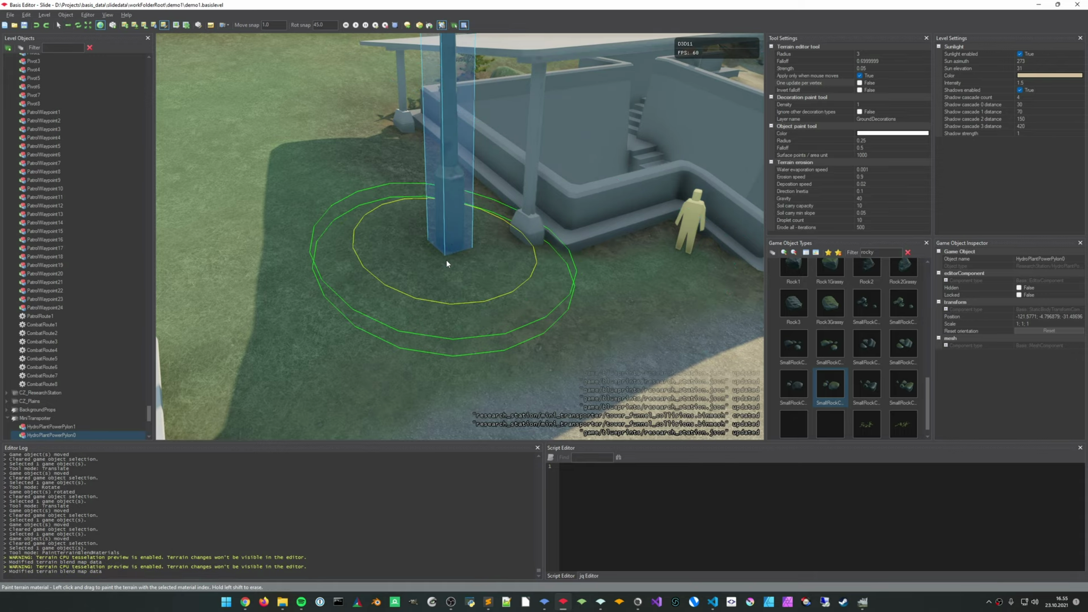
key("1")
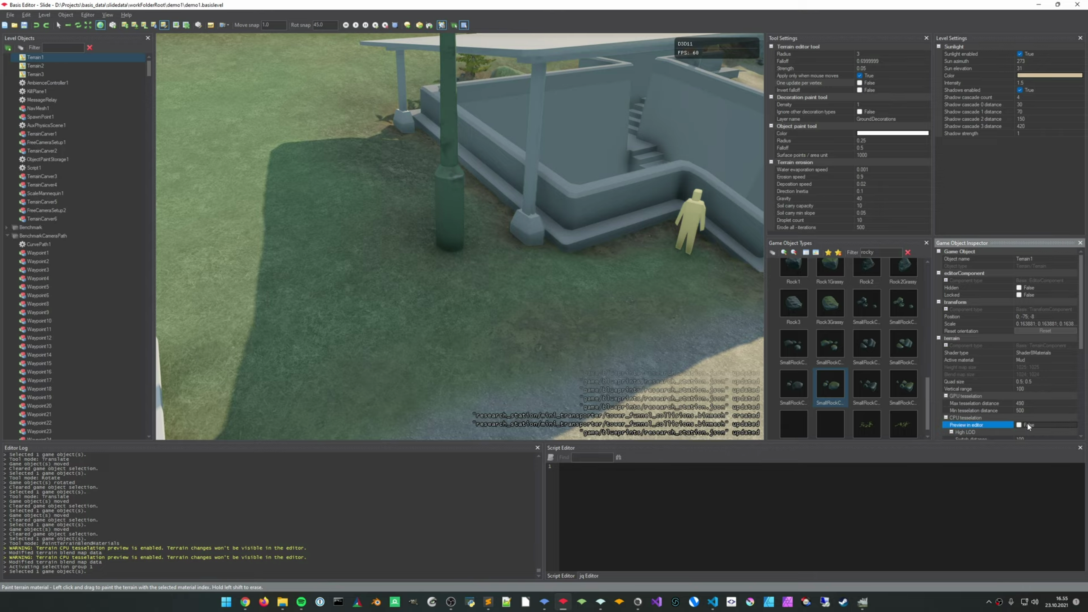
Paint Mud material on the ground around the second pylon's base, reducing the brush radius to 1.5
left_click_drag(430, 244, 435, 238)
left_click_drag(441, 242, 452, 247)
scroll(442, 250, "down", 2)
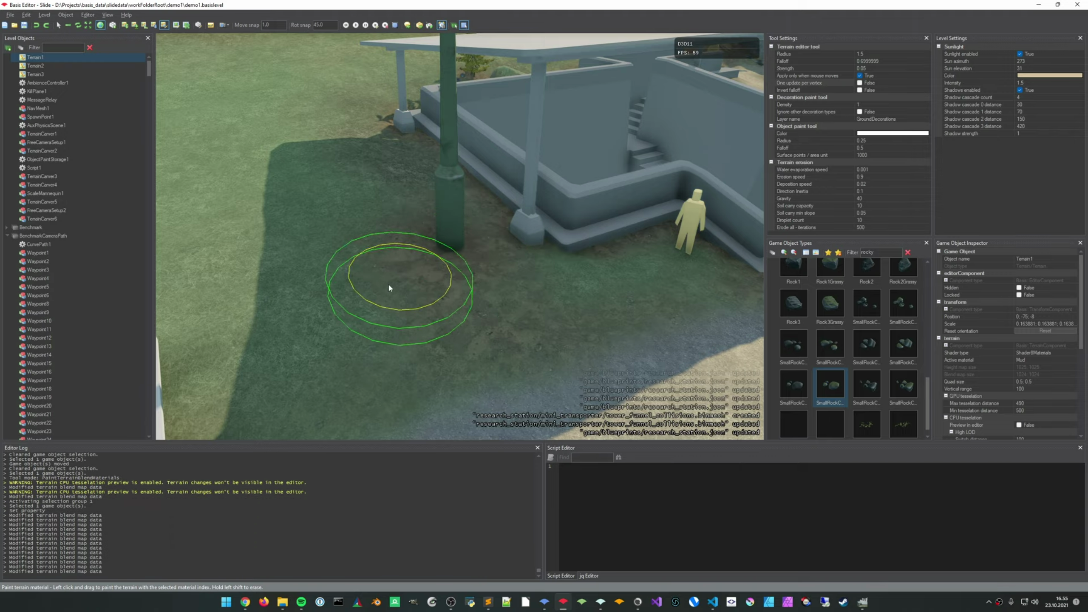
Examine the ring structure, both pylons, the rocks and the road junction from a distance and from above
key("s")
right_click_drag(531, 303, 548, 278)
mouse_move(525, 319)
right_mouse_down()
mouse_move(486, 321)
mouse_move(458, 282)
mouse_move(328, 311)
mouse_move(557, 263)
mouse_move(422, 358)
mouse_move(484, 269)
mouse_move(511, 292)
mouse_move(453, 292)
mouse_move(476, 274)
mouse_move(411, 240)
mouse_move(445, 240)
mouse_move(377, 206)
mouse_move(488, 214)
mouse_move(420, 265)
mouse_move(480, 264)
mouse_move(464, 265)
mouse_move(535, 308)
mouse_move(578, 312)
mouse_move(544, 296)
mouse_move(736, 296)
mouse_move(677, 292)
mouse_move(660, 261)
mouse_move(664, 238)
right_mouse_up()
key("w")
key("s")
key("s")
key("w")
key("w")
key("s")
key("s")
key("w")
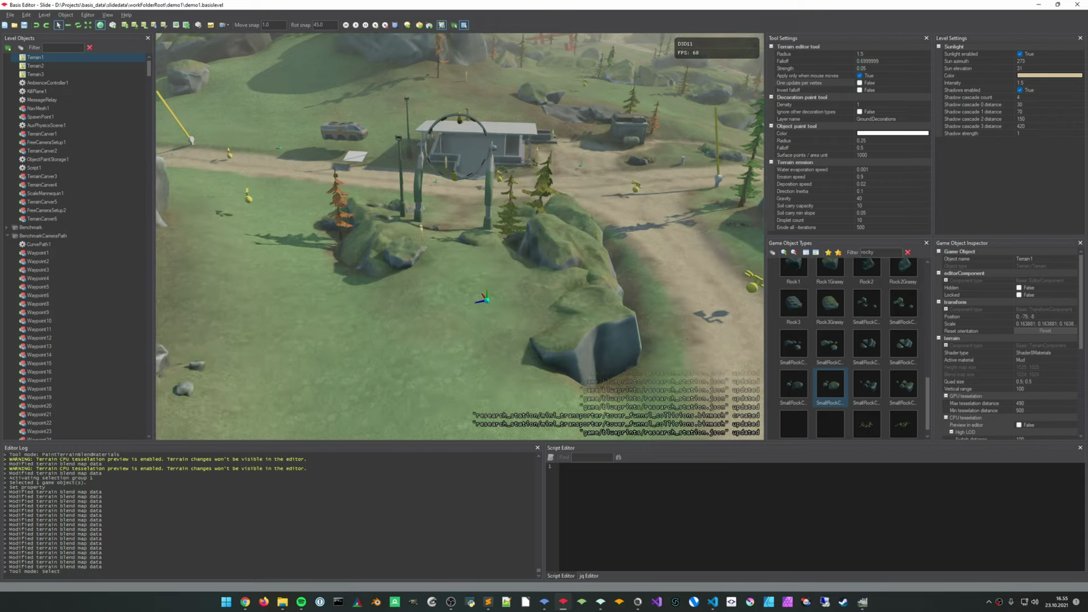
key("d")
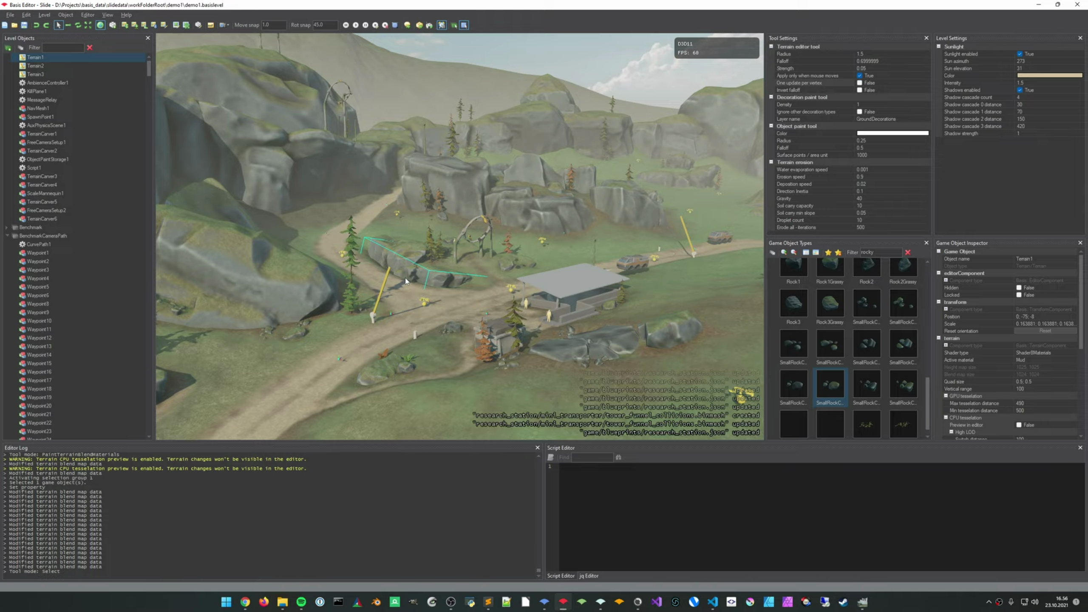
key("w")
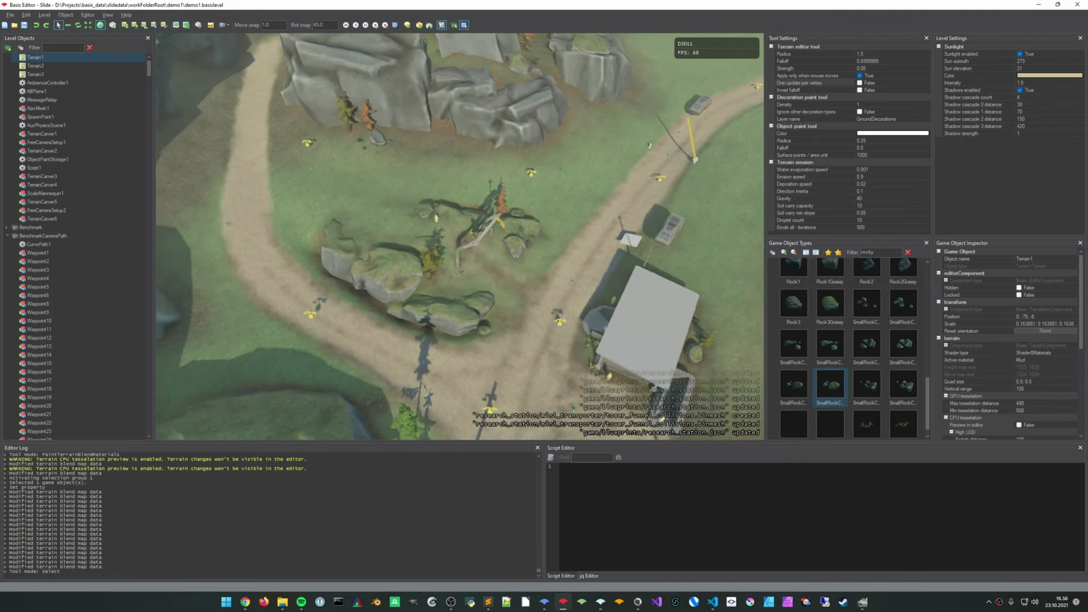
middle_click_drag(459, 236, 548, 206)
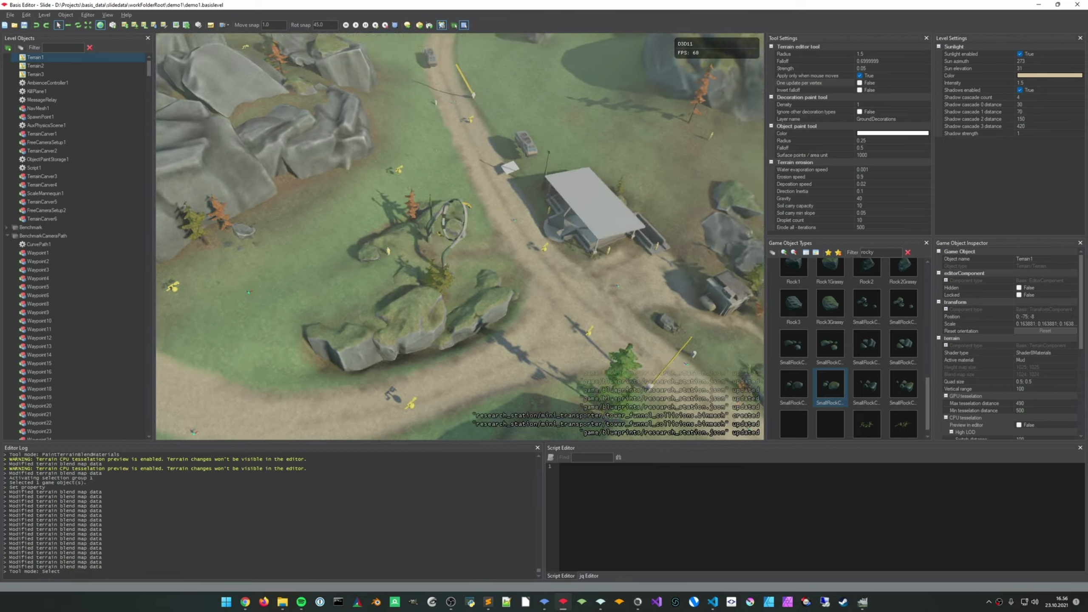